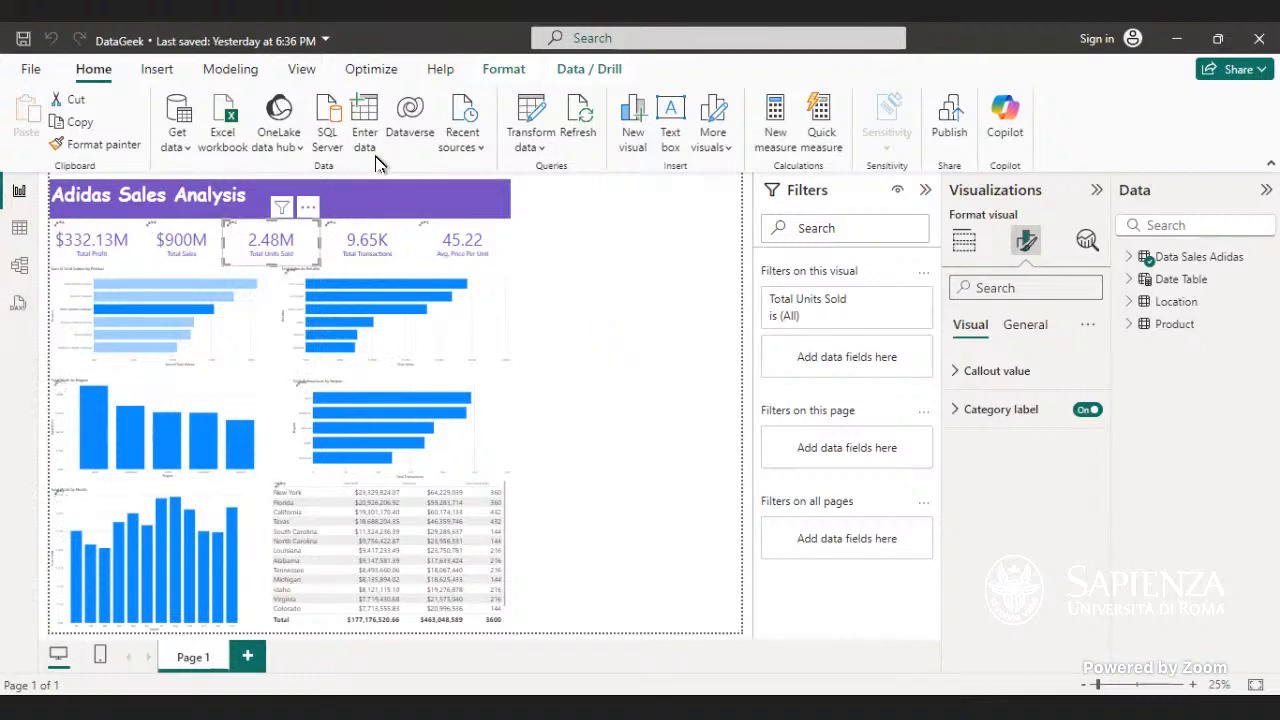
- Widen the Adidas Sales Analysis title box to the full page width and clear the cross-highlighting on the sales by product chart
left_click(504, 197)
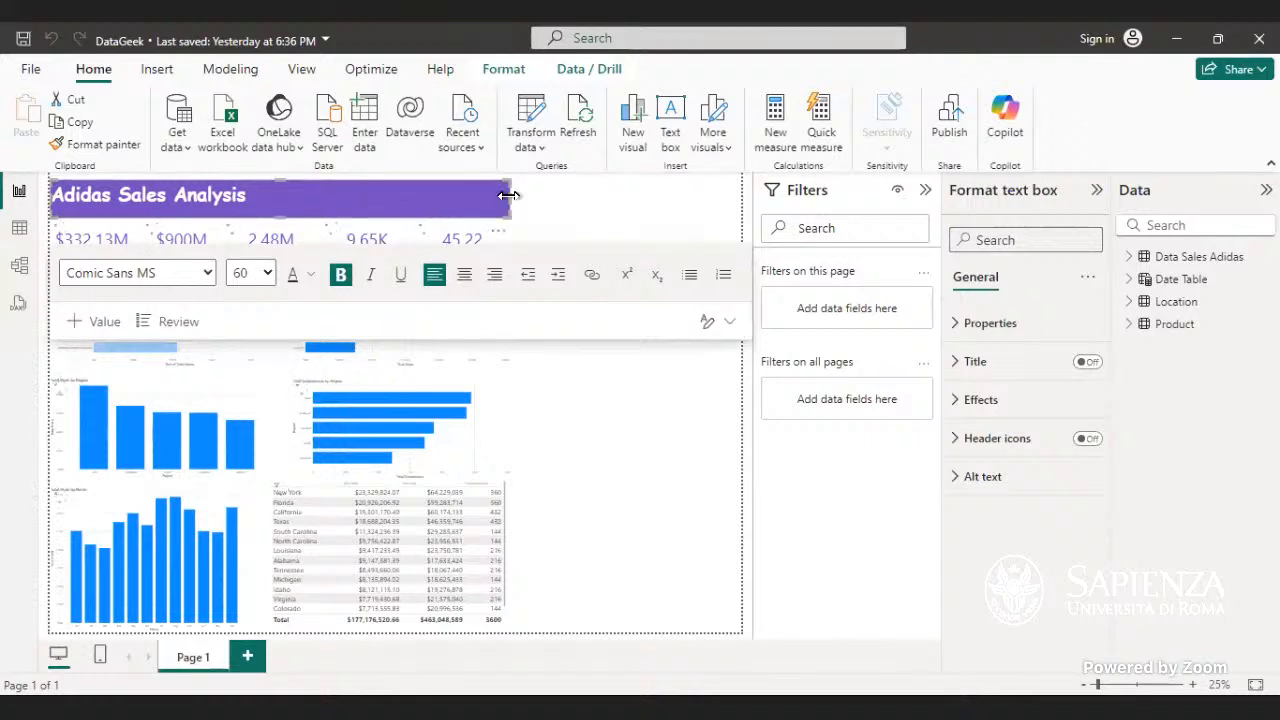
left_click_drag(508, 200, 734, 210)
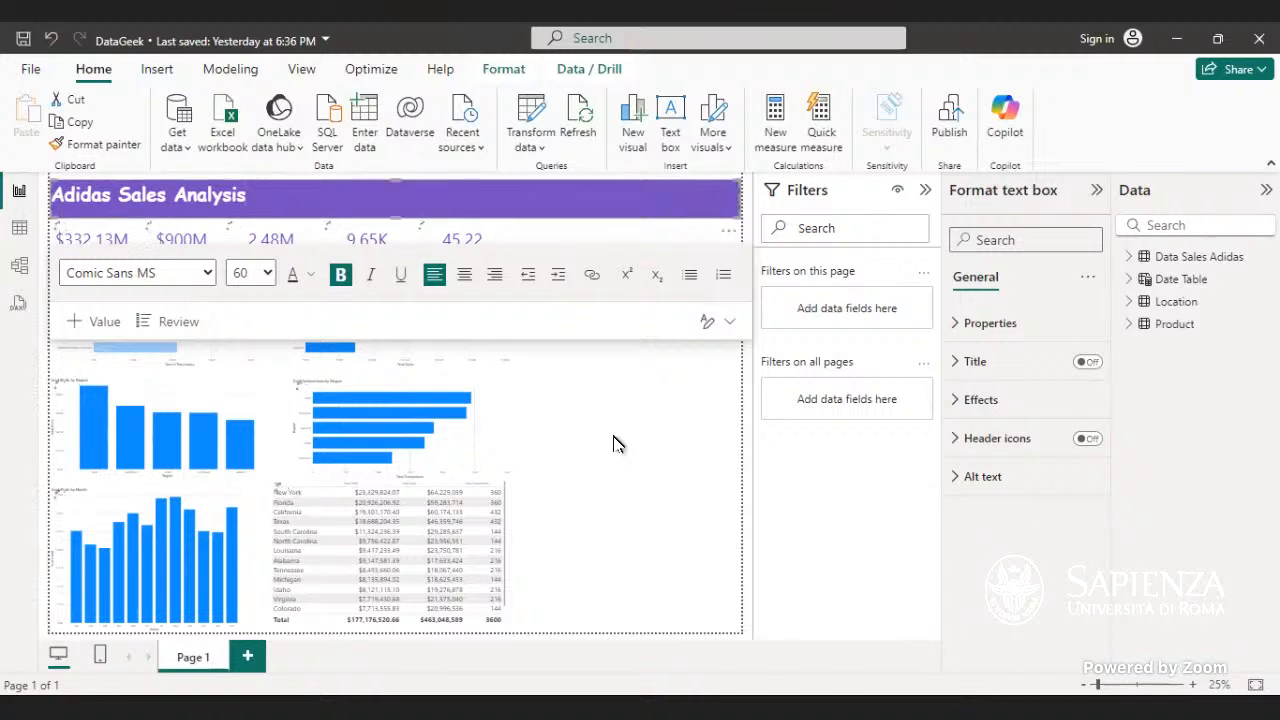
left_click(606, 337)
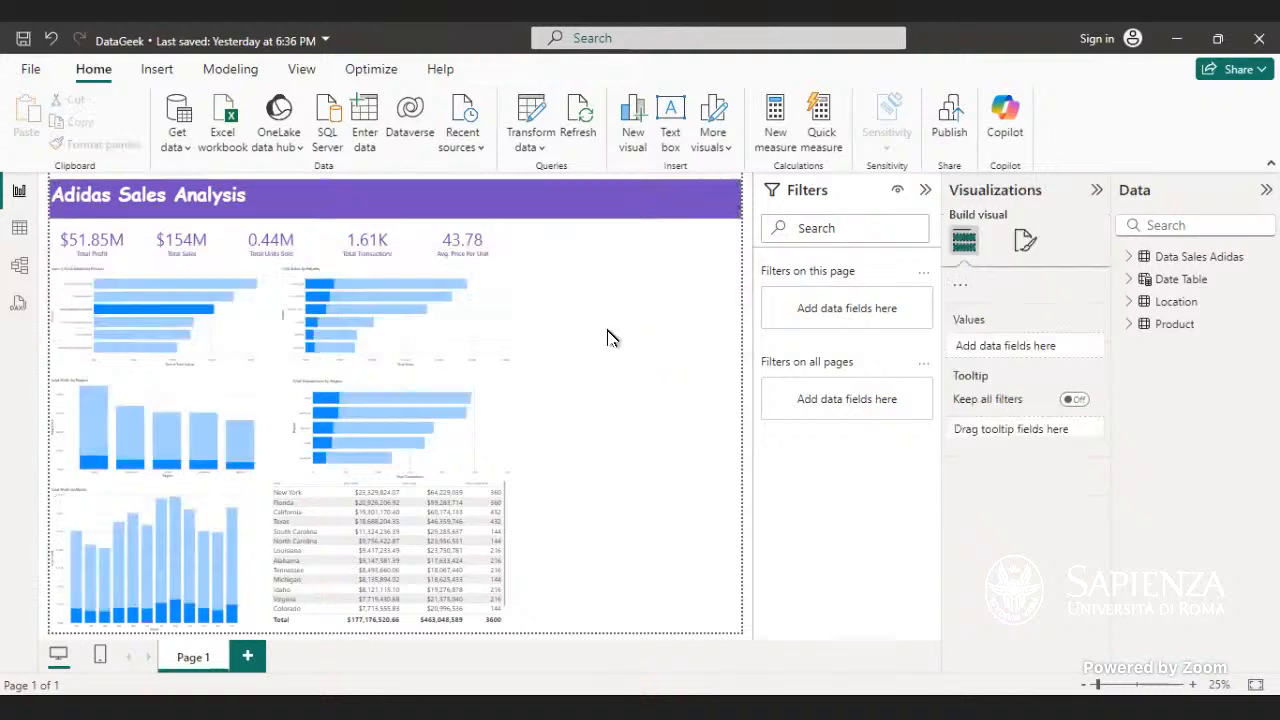
left_click(186, 308)
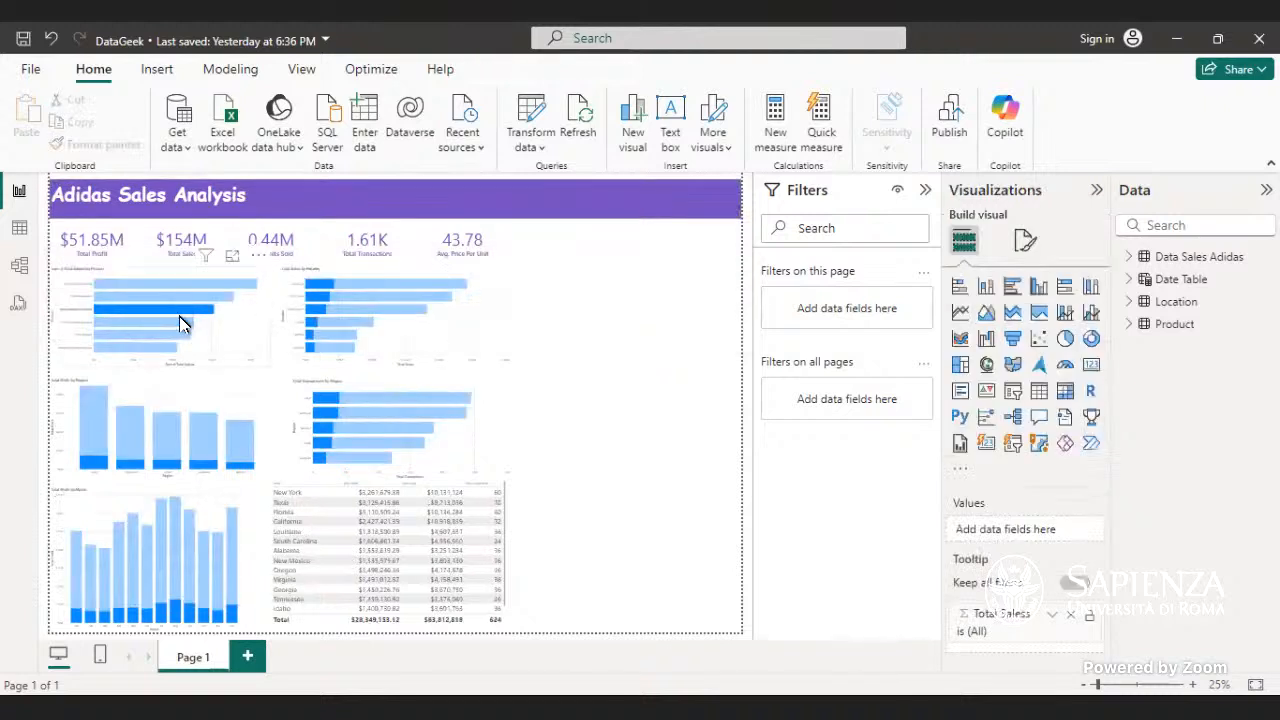
left_click(186, 309)
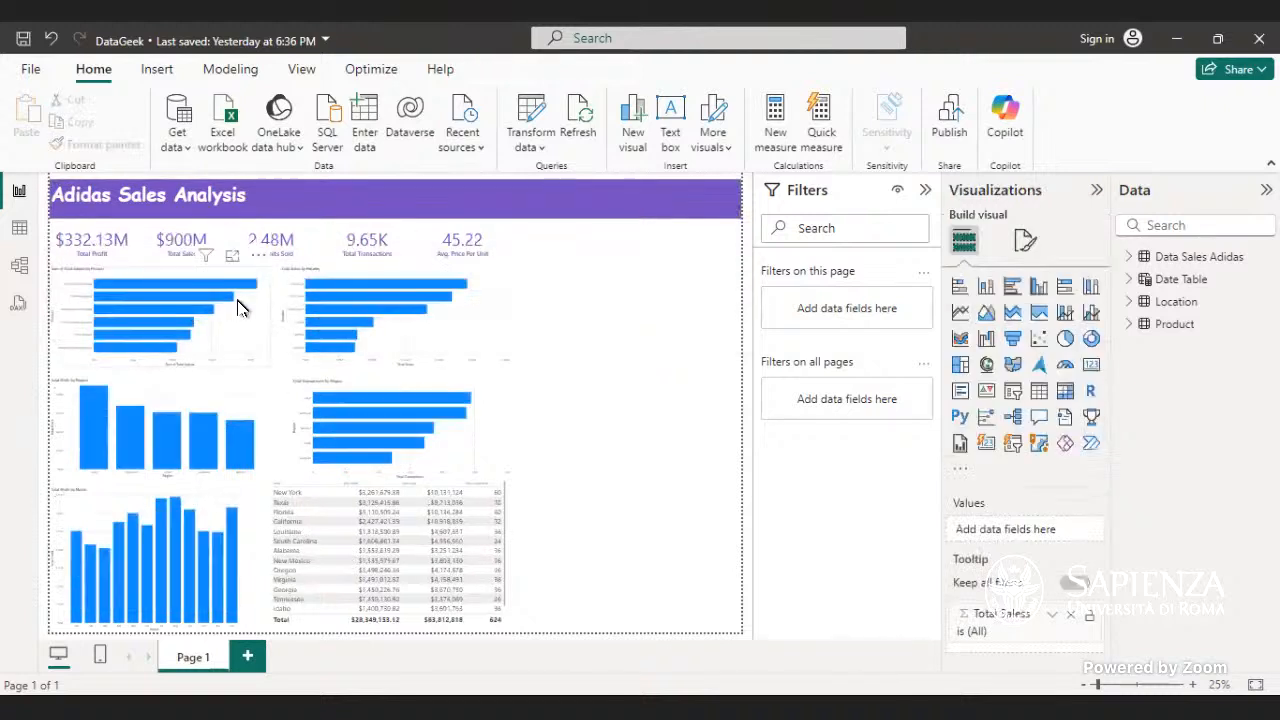
- Set the page's canvas type to Custom with a height of 3000 px
left_click(1016, 248)
left_click(1033, 372)
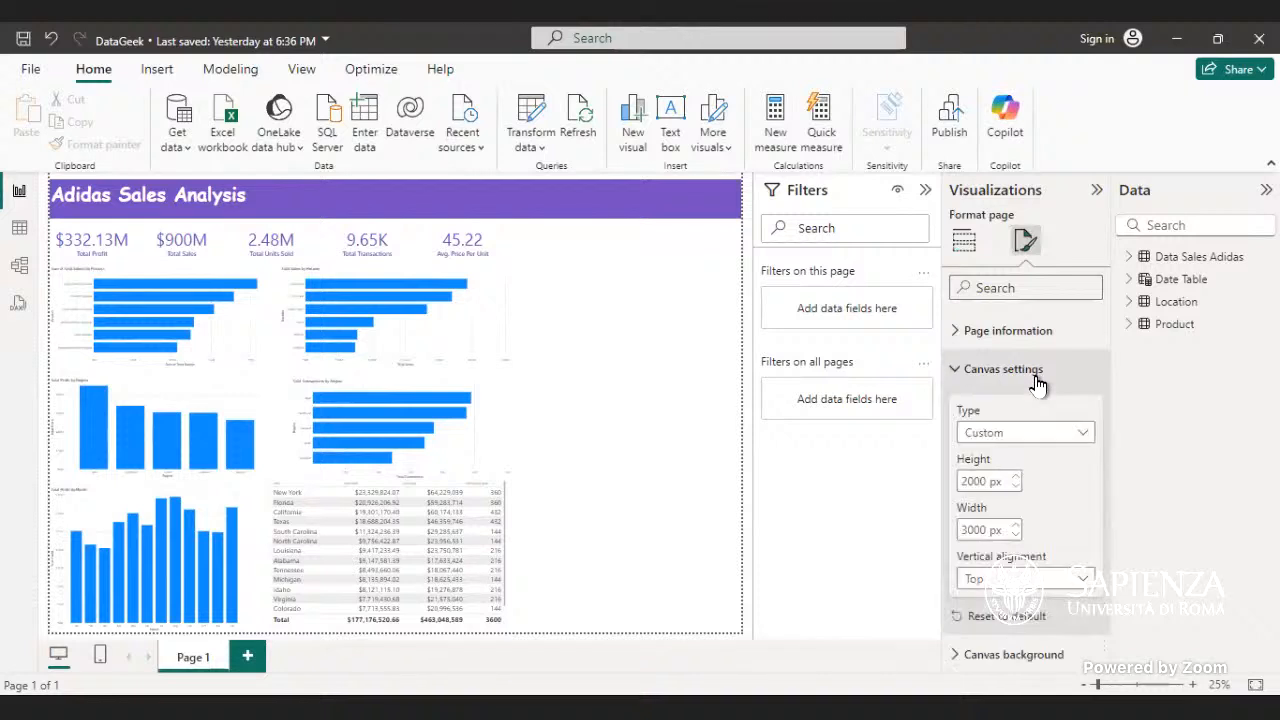
left_click(1084, 432)
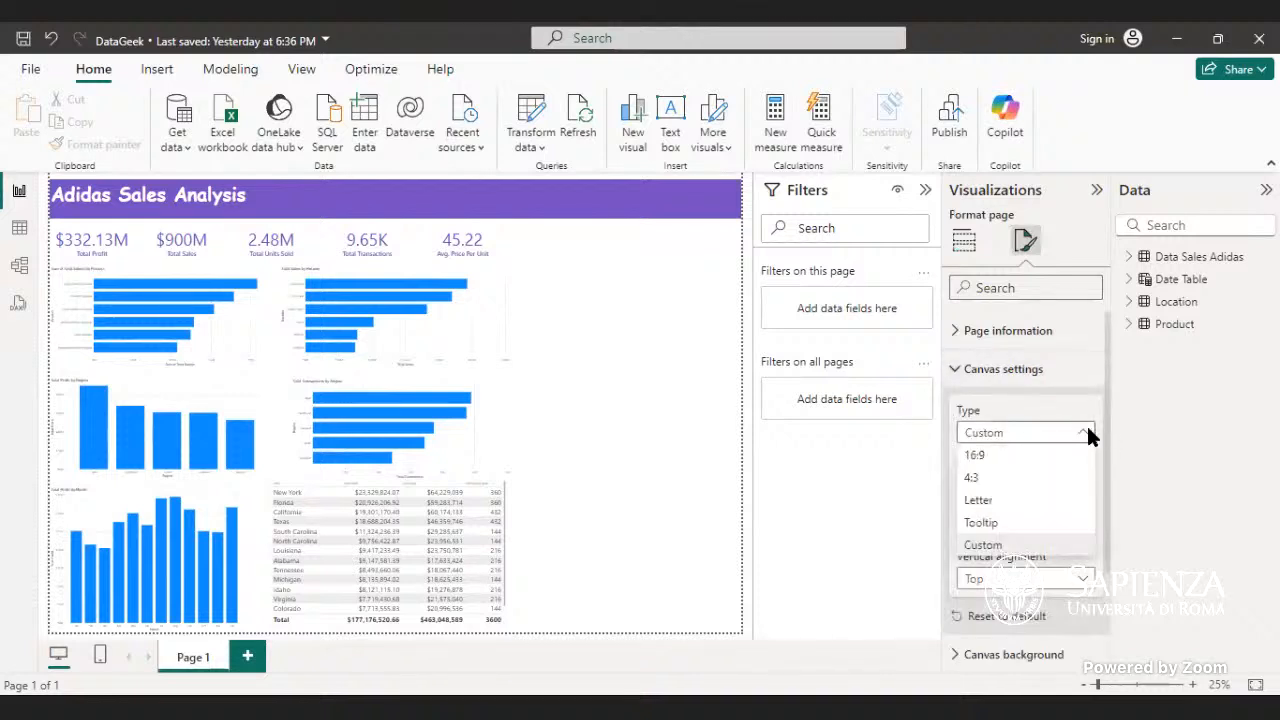
left_click(1068, 544)
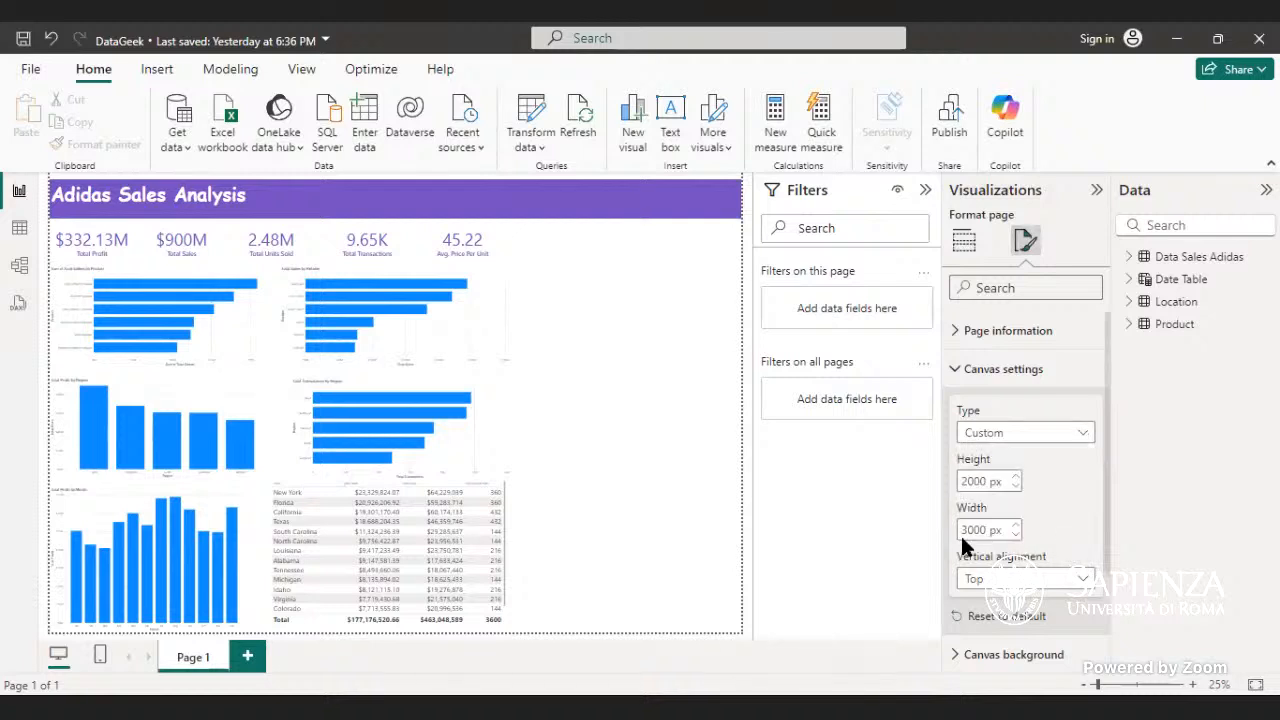
double_click(970, 477)
key("BackSpace")
type("3000")
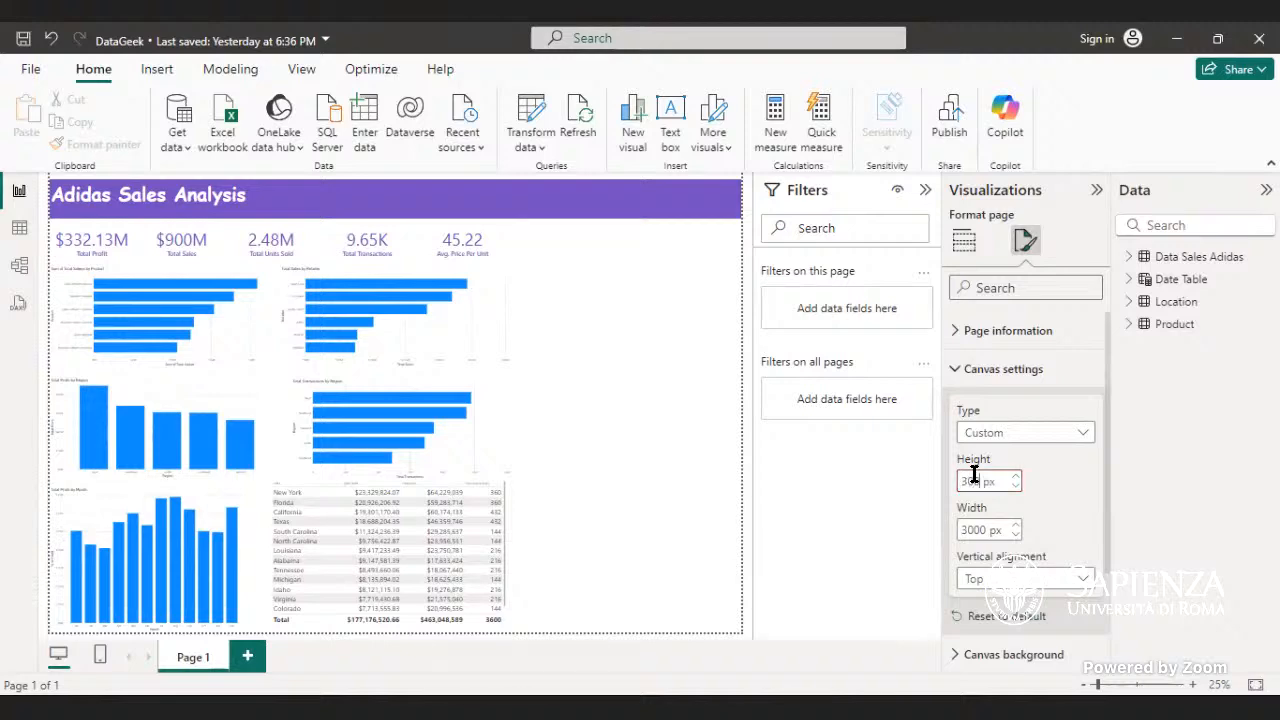
type("00")
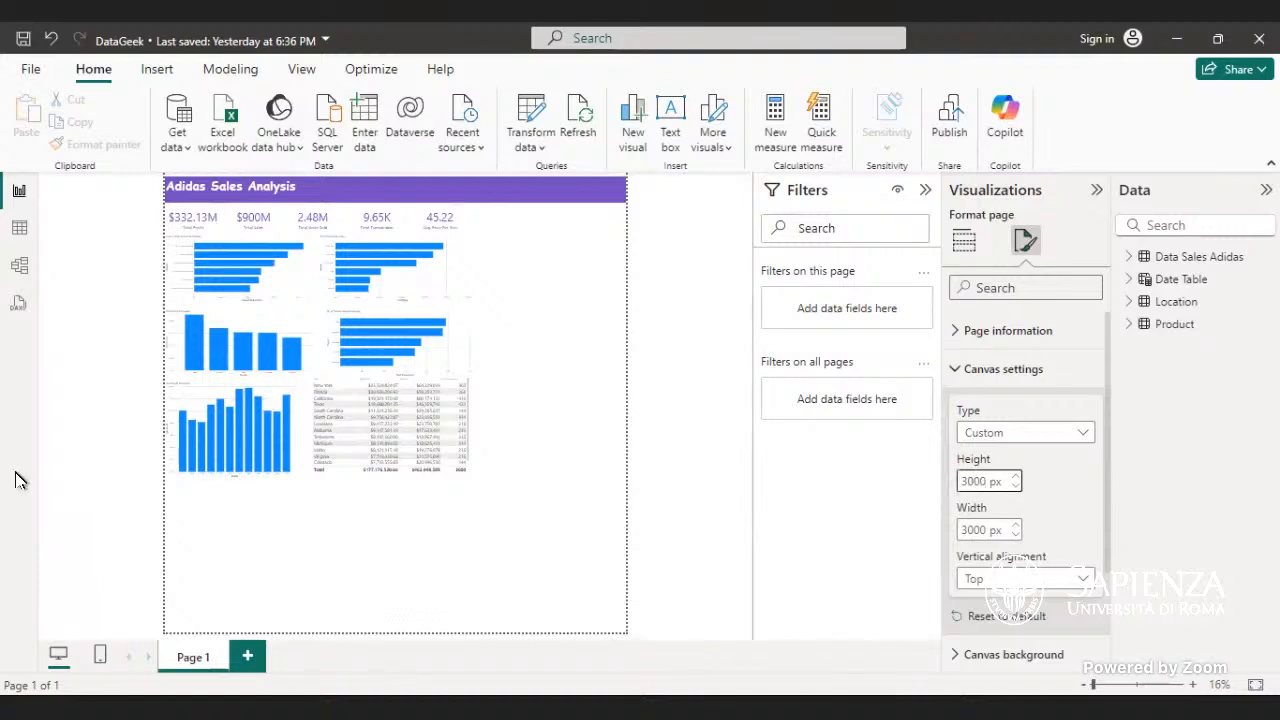
- Set the page's canvas height back to 2000 px
left_click(980, 482)
key("BackSpace")
key("BackSpace")
key("BackSpace")
key("BackSpace")
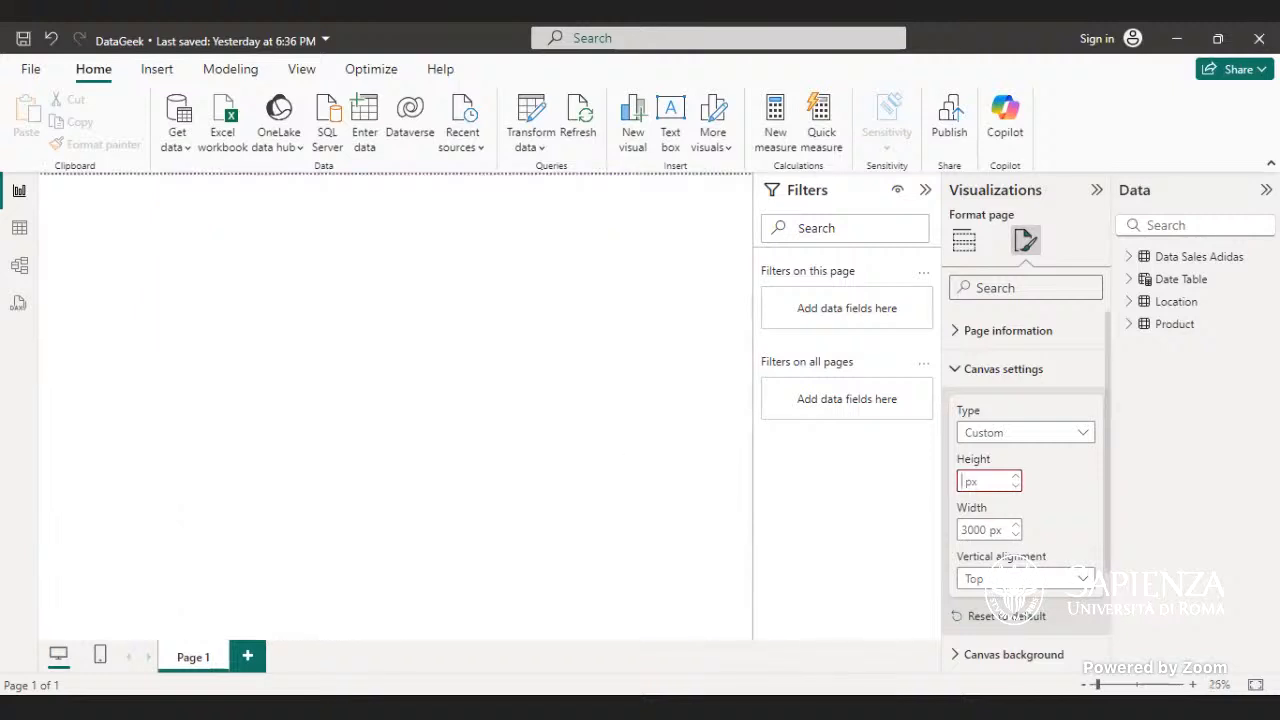
type("2000")
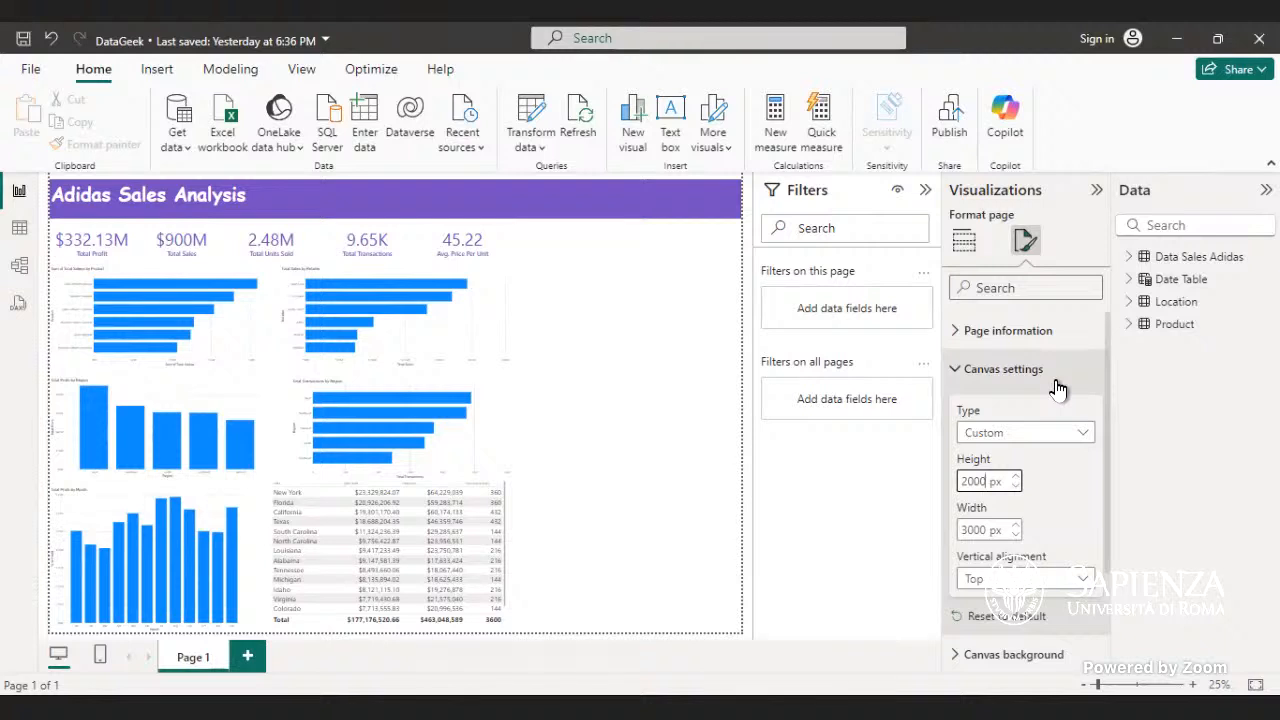
left_click(1022, 243)
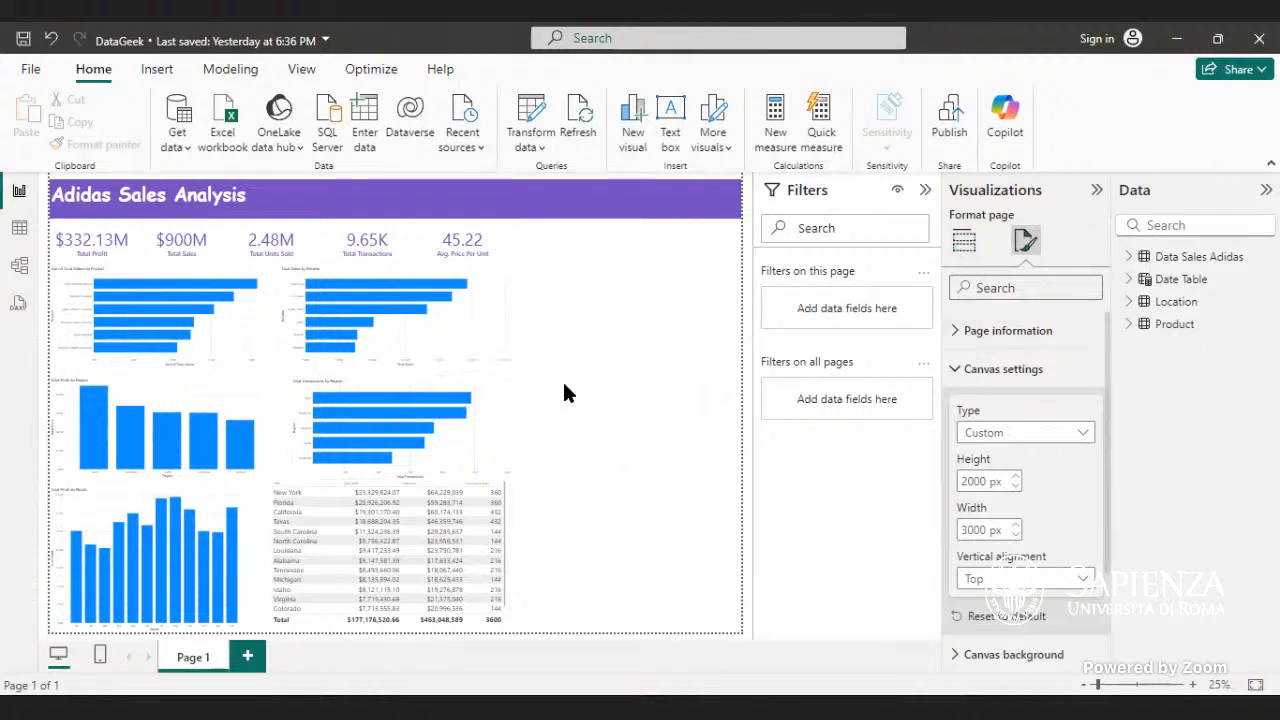
left_click(592, 385)
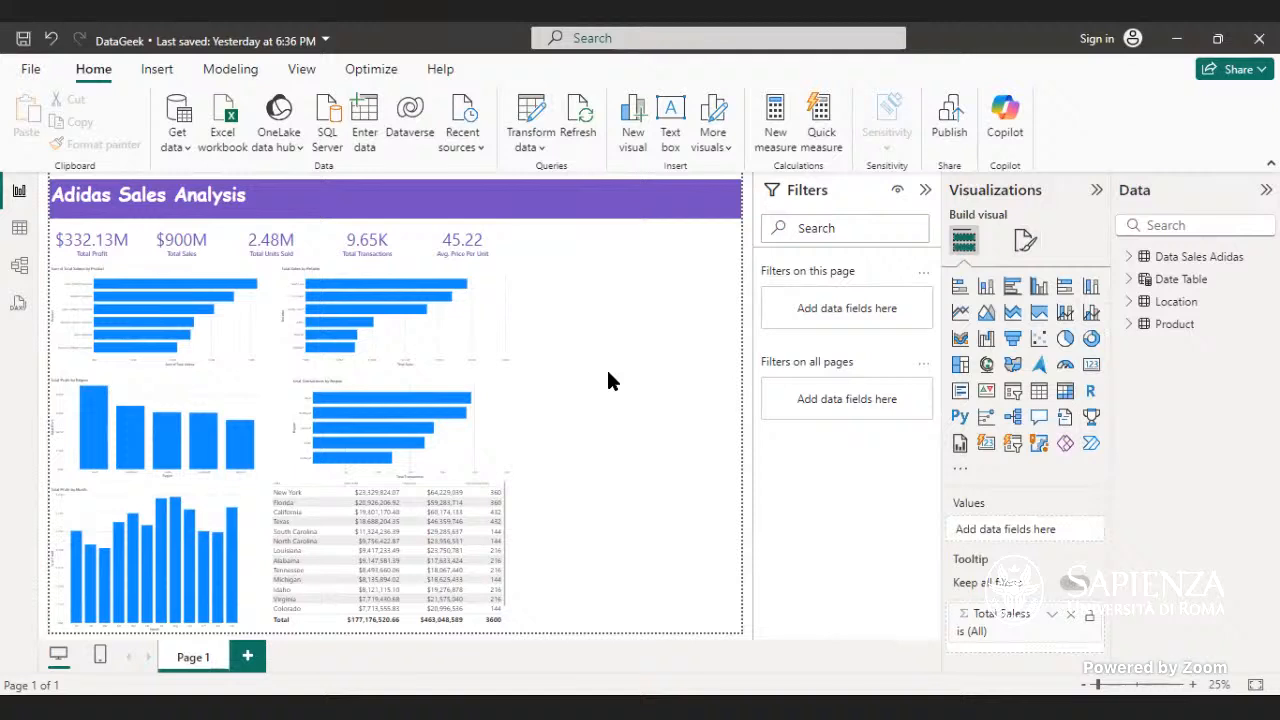
left_click(280, 354)
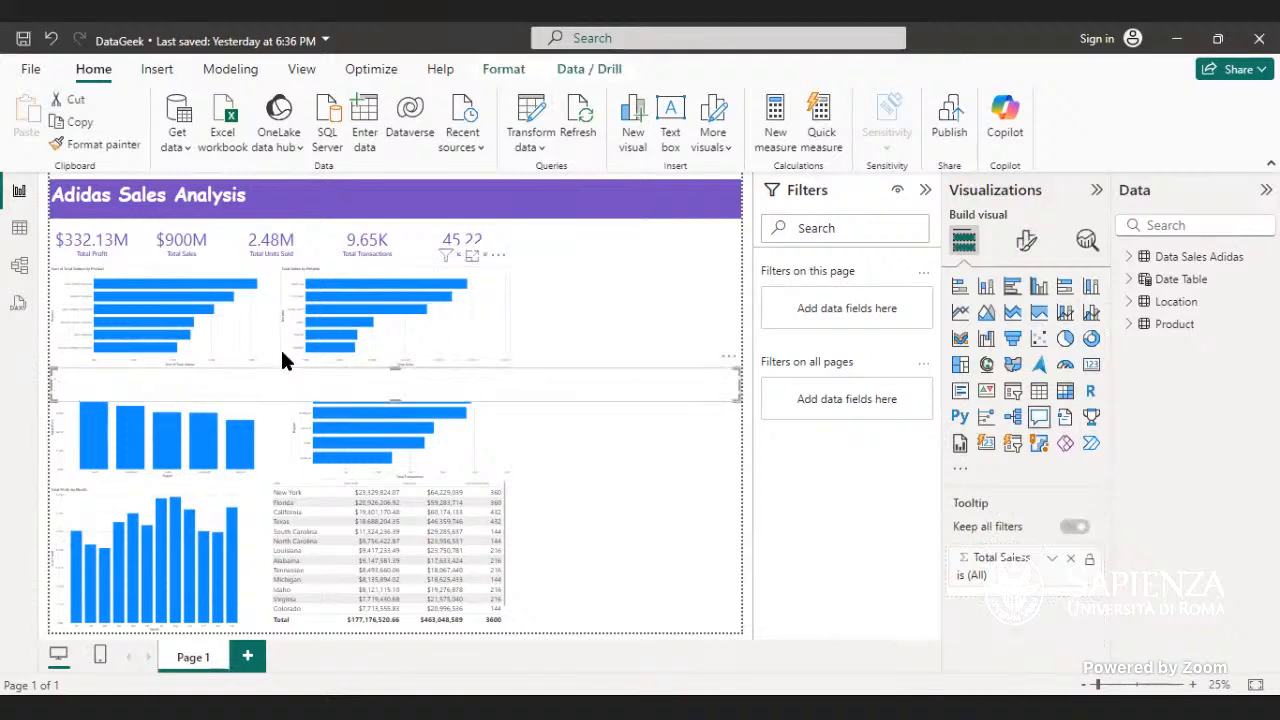
left_click(730, 362)
key("Delete")
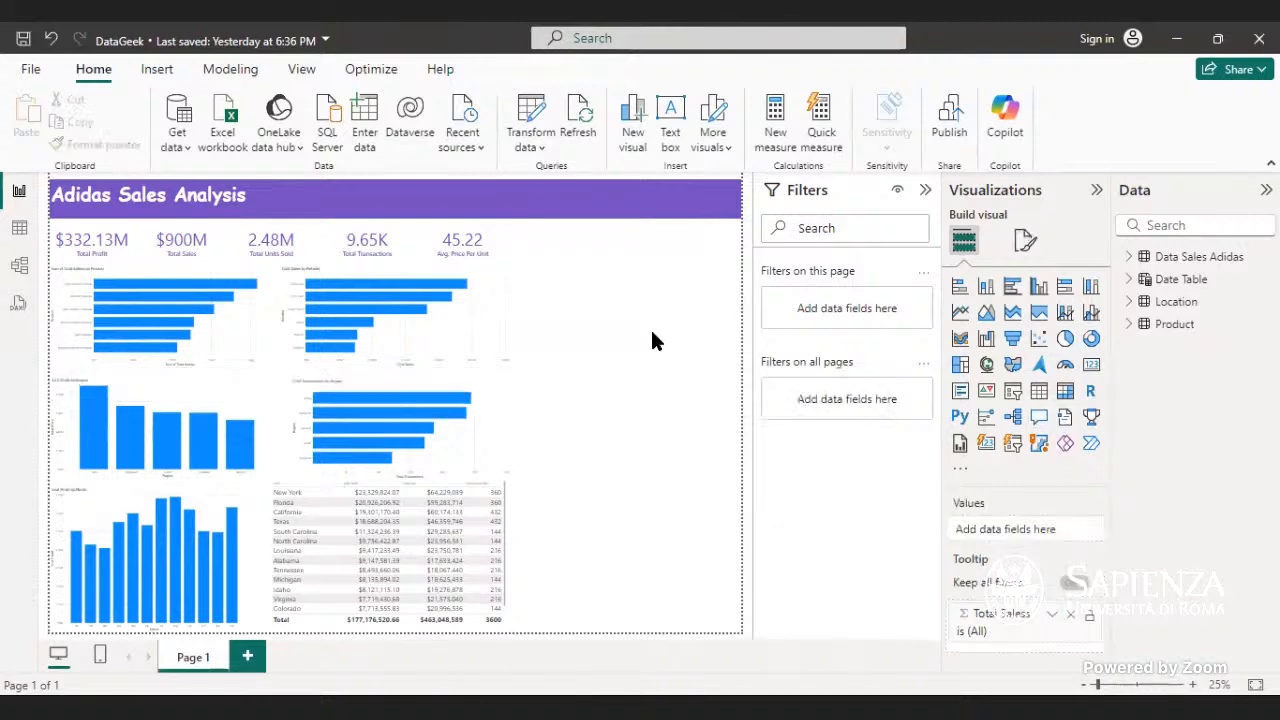
- Change the page's canvas type to 16:9
left_click(1025, 243)
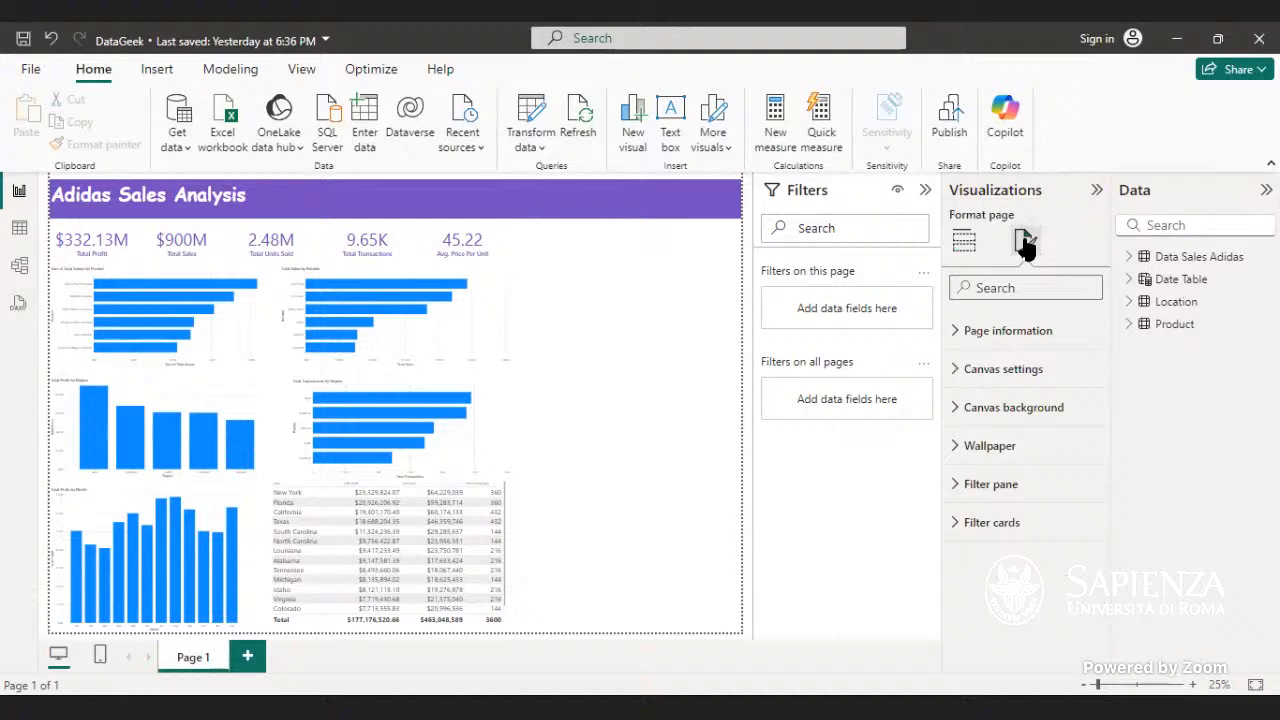
left_click(985, 380)
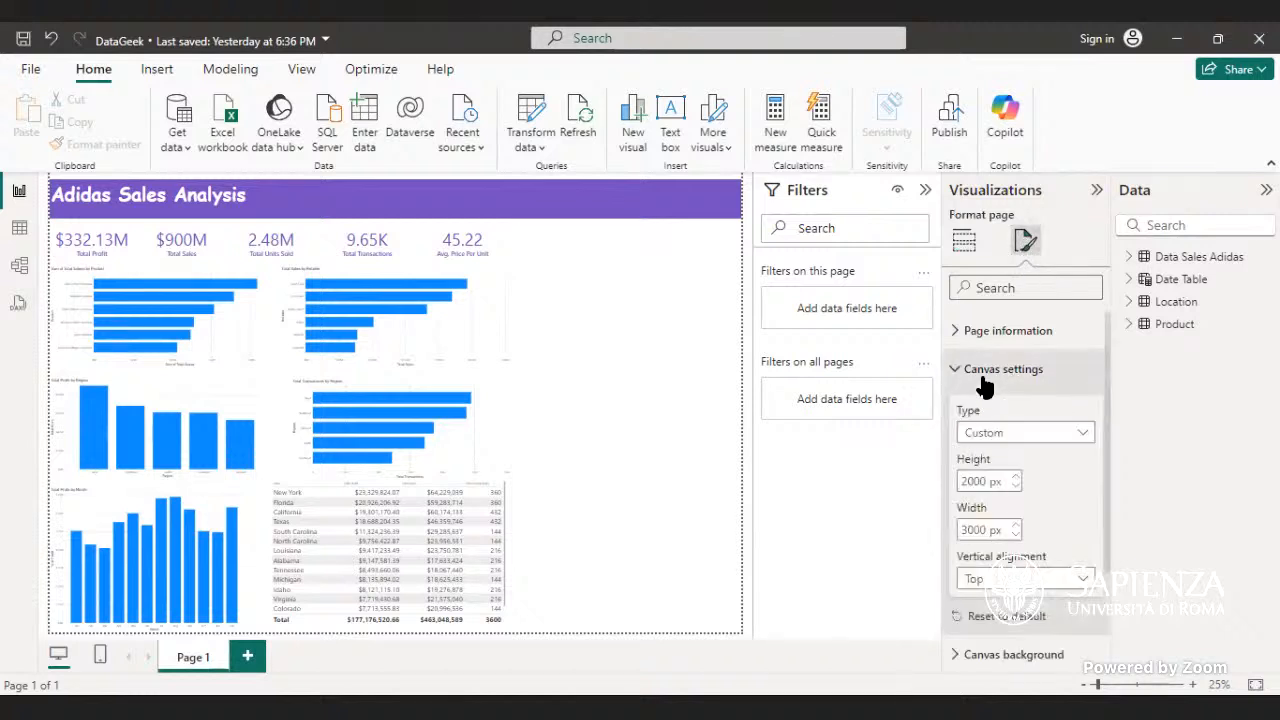
left_click(1079, 438)
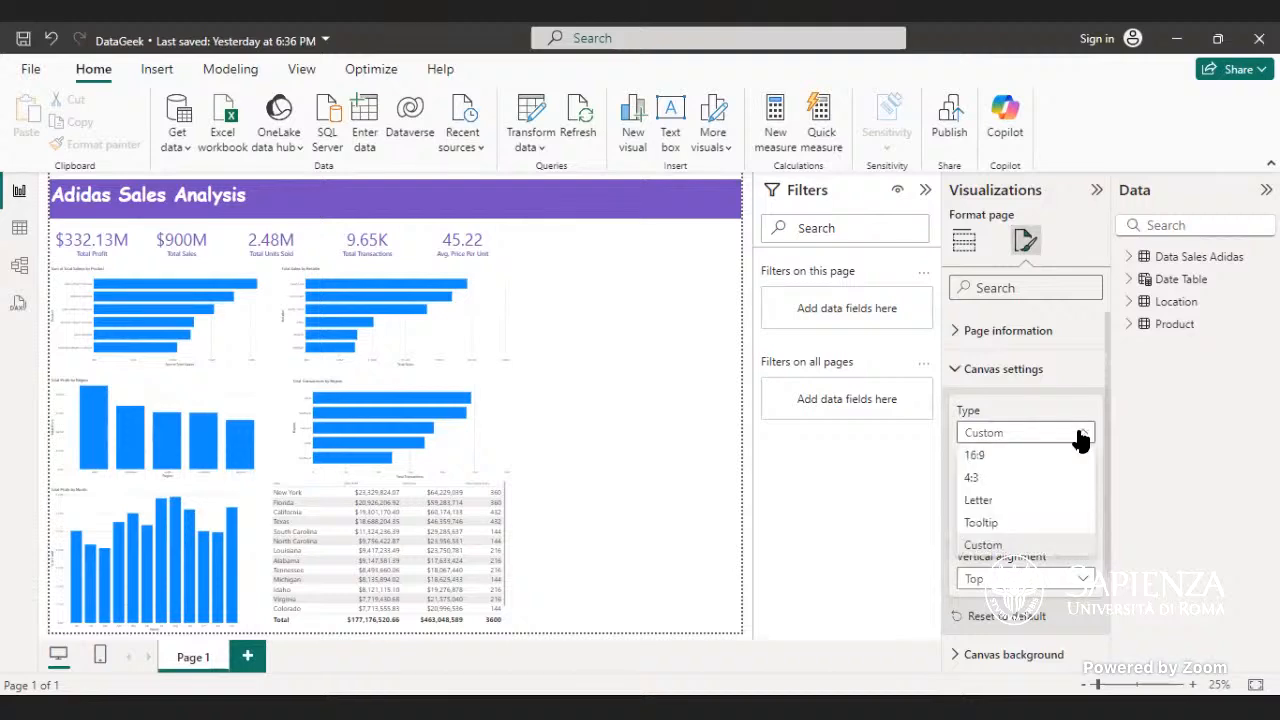
left_click(1007, 455)
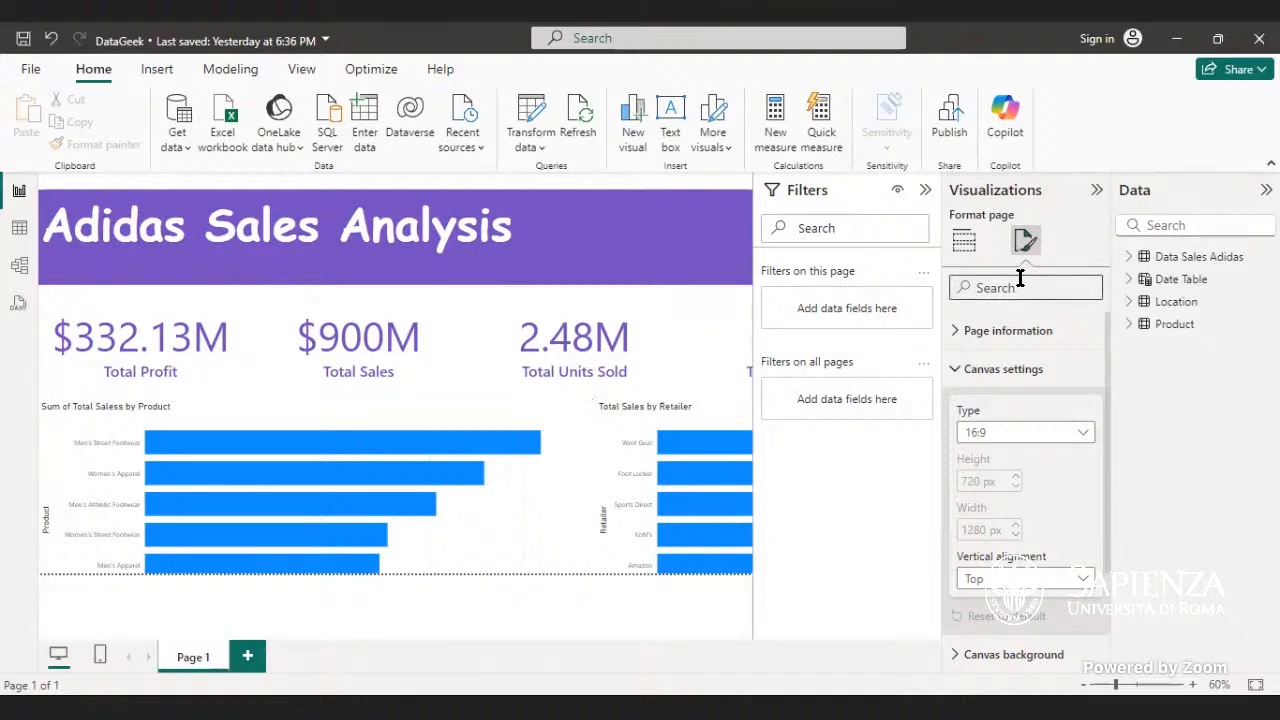
- Change the canvas type to Custom and set the page height to 2000 px and the width to 3000 px
left_click(1084, 434)
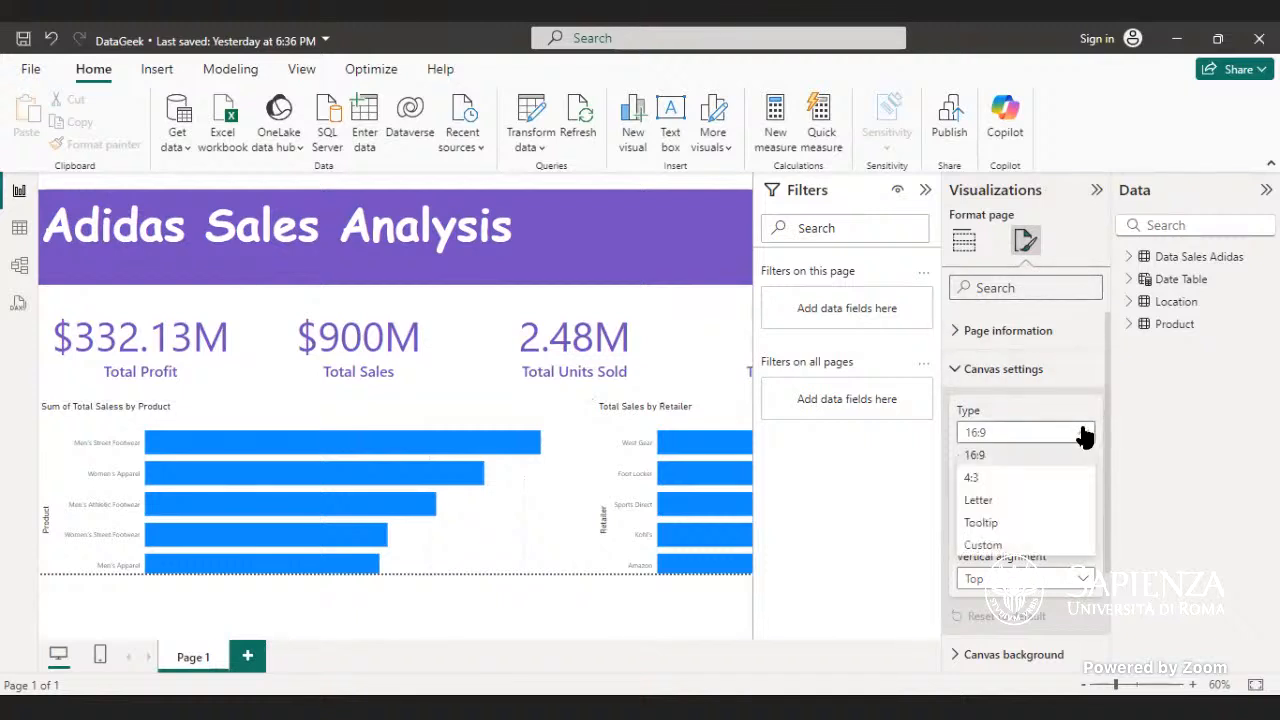
left_click(1046, 544)
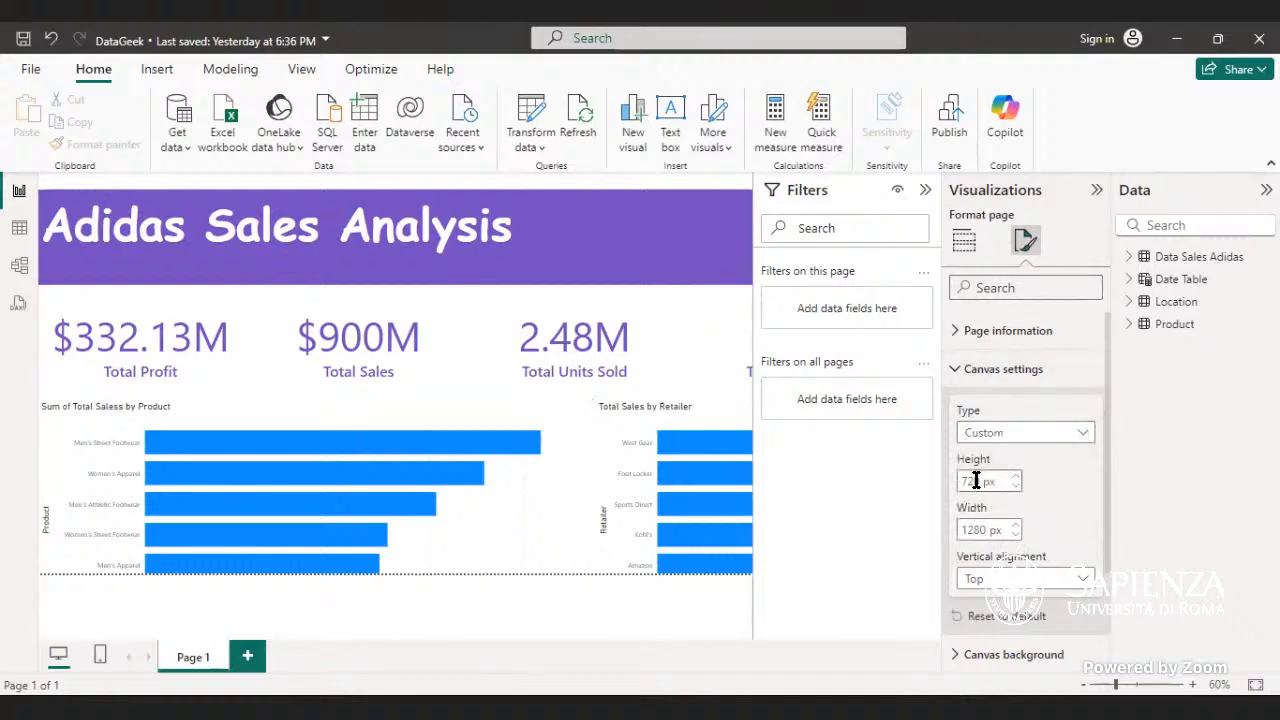
left_click(994, 483)
type("200")
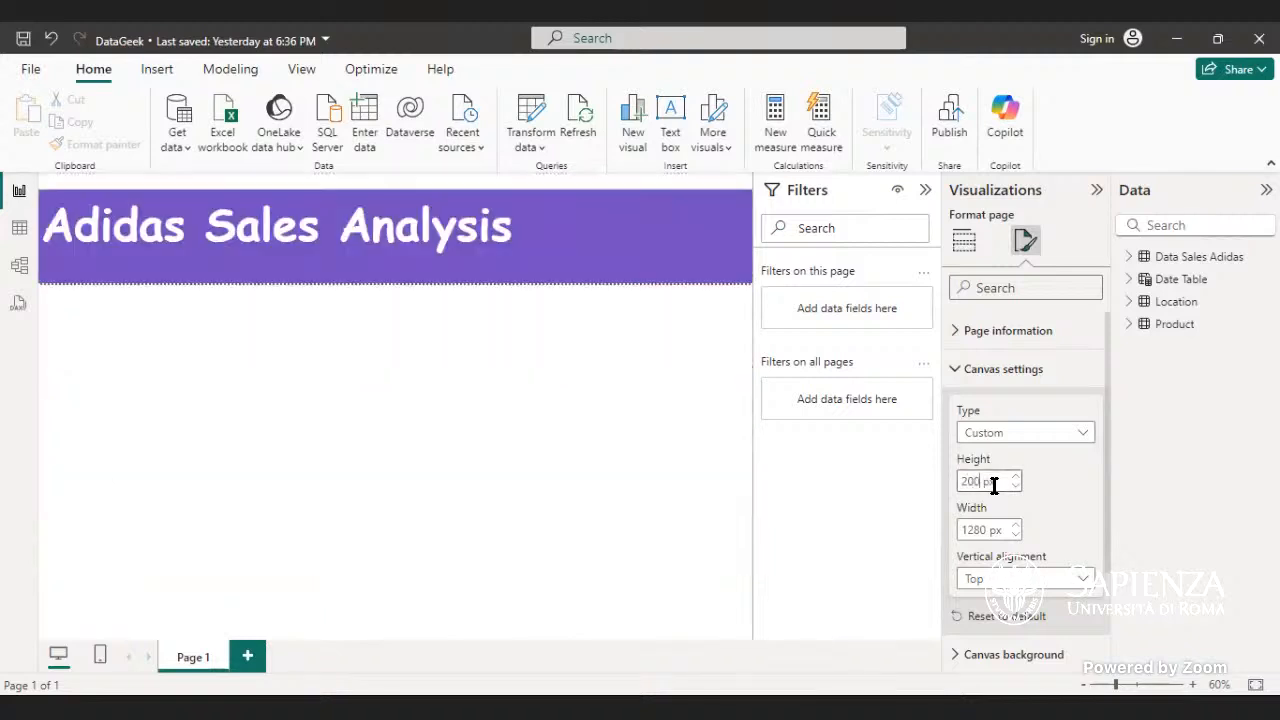
type("0")
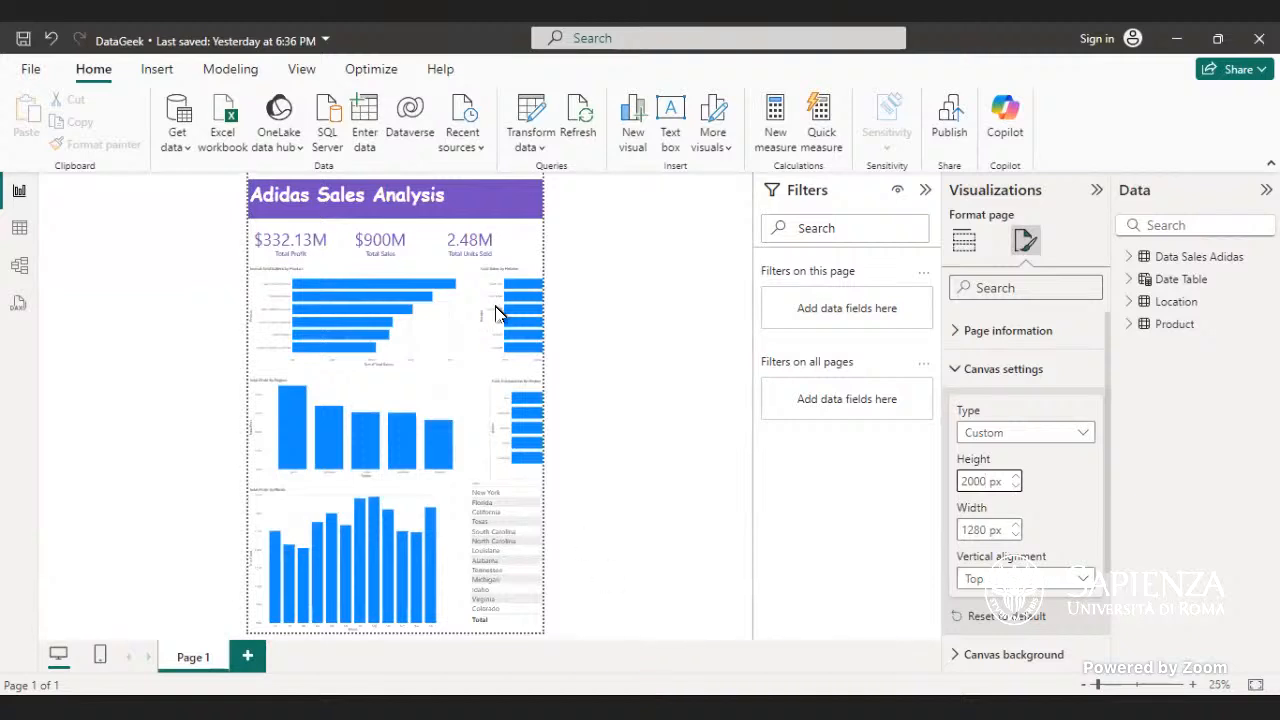
double_click(990, 531)
type("3000")
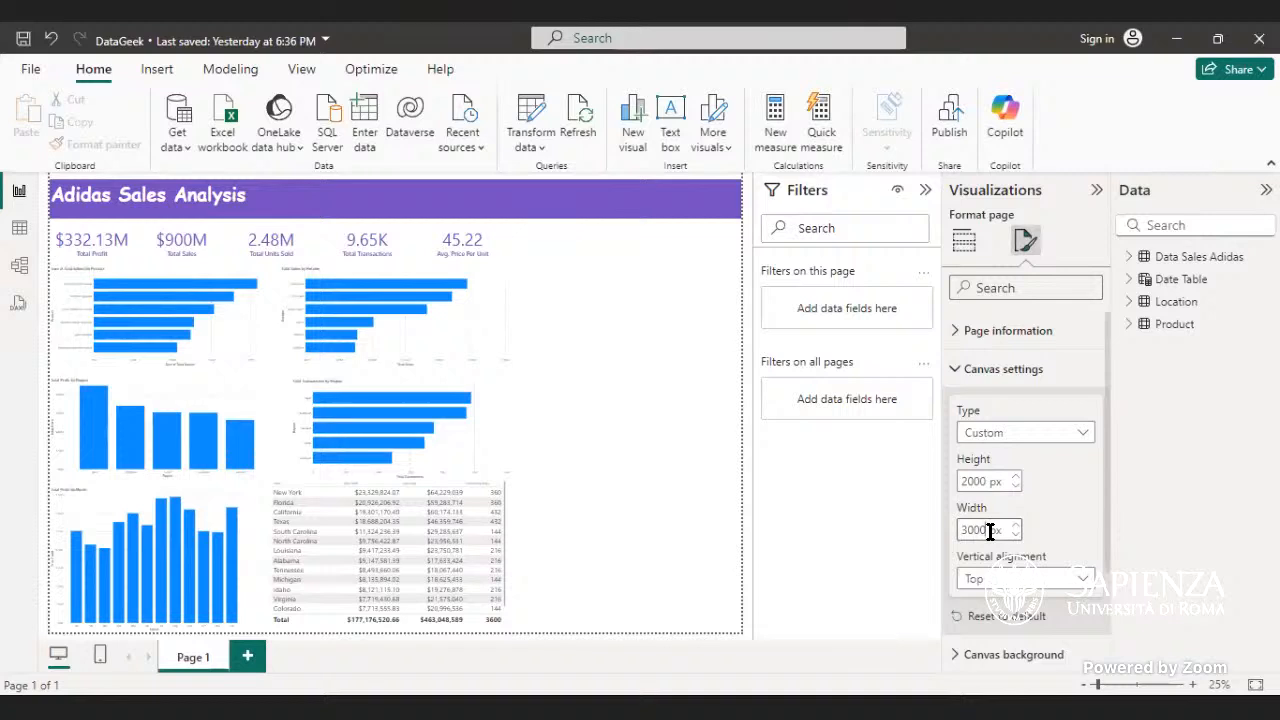
left_click(990, 532)
- Widen the state table slightly and move it into the empty area near the report page's lower-right corner
left_click(504, 626)
left_click_drag(490, 605, 540, 596)
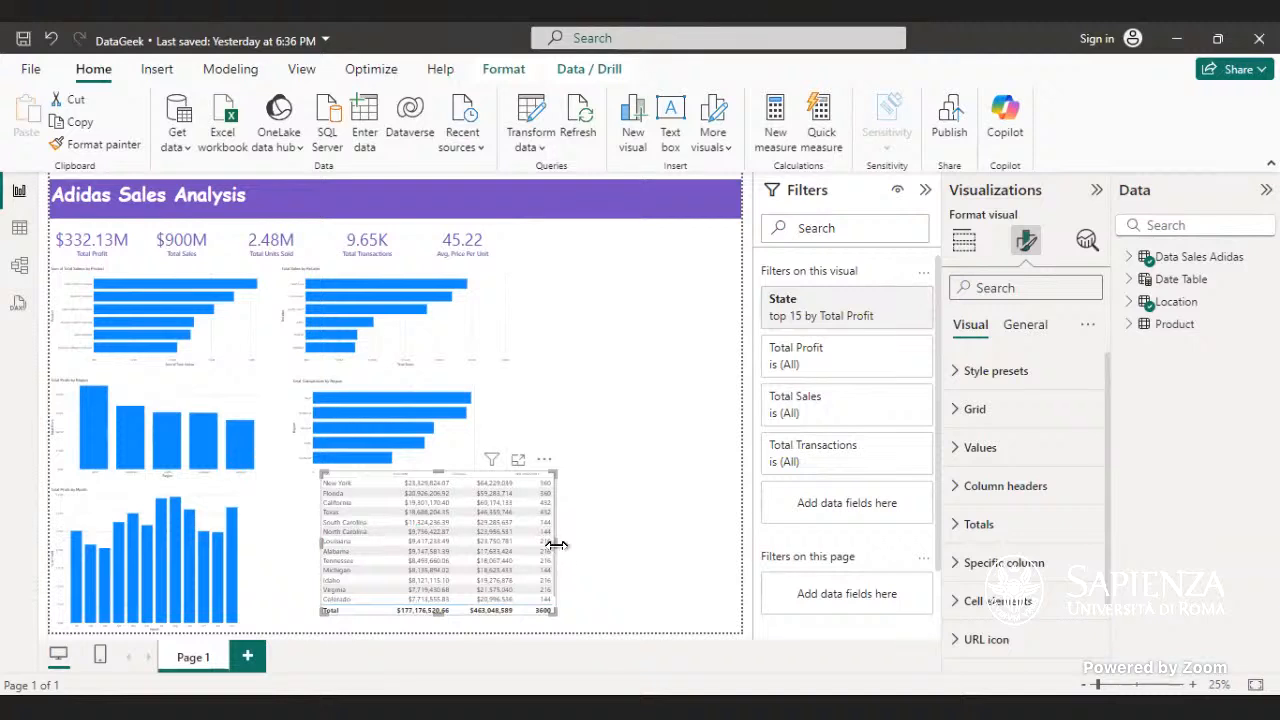
left_click_drag(557, 544, 568, 539)
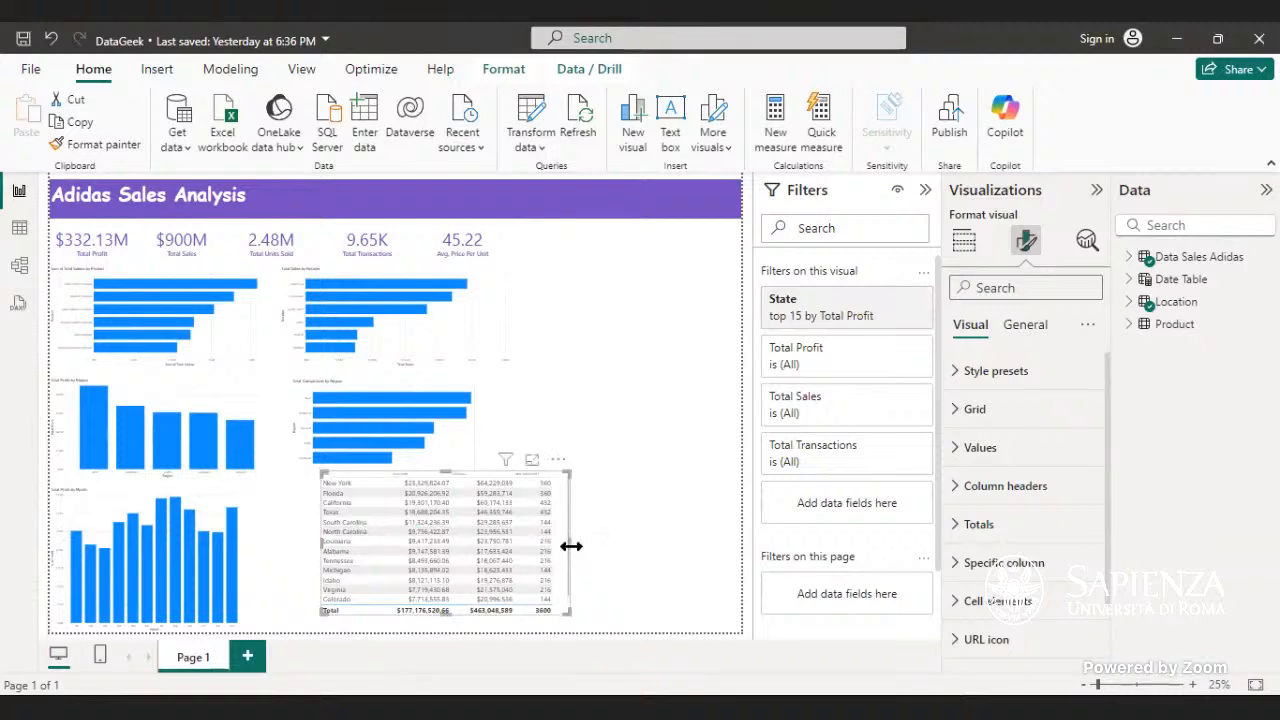
left_click_drag(554, 534, 658, 528)
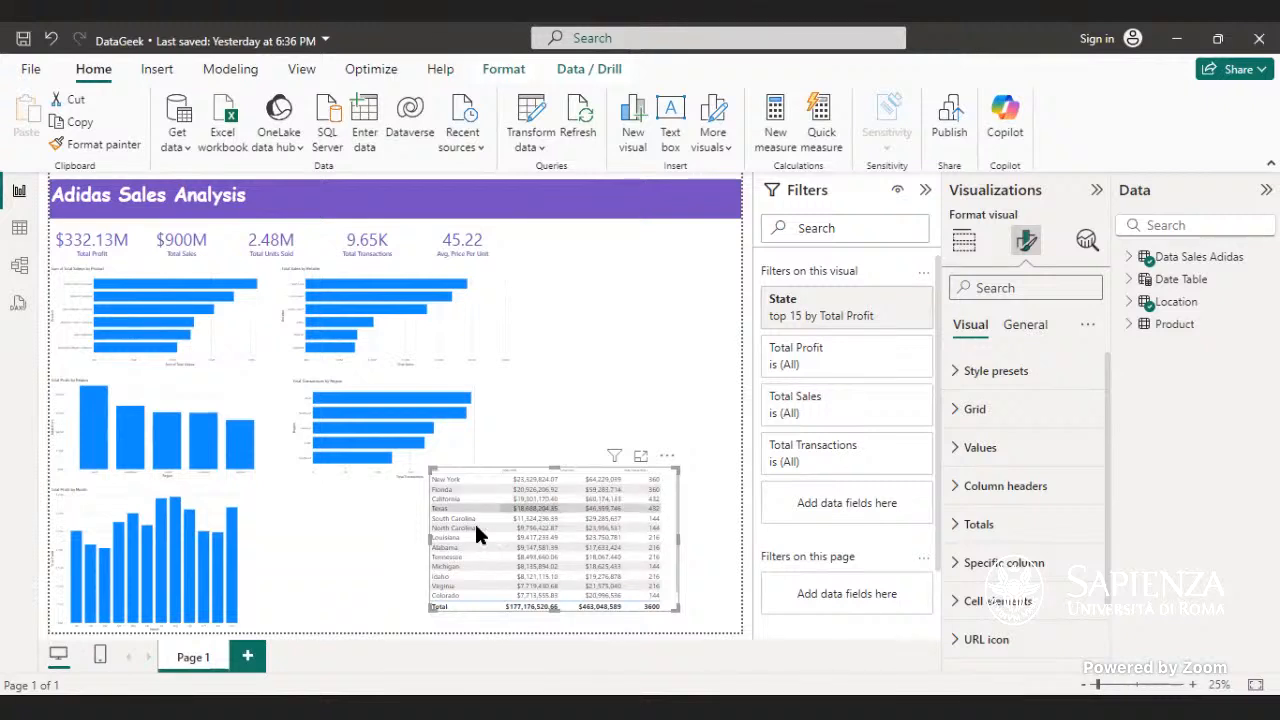
left_click(963, 240)
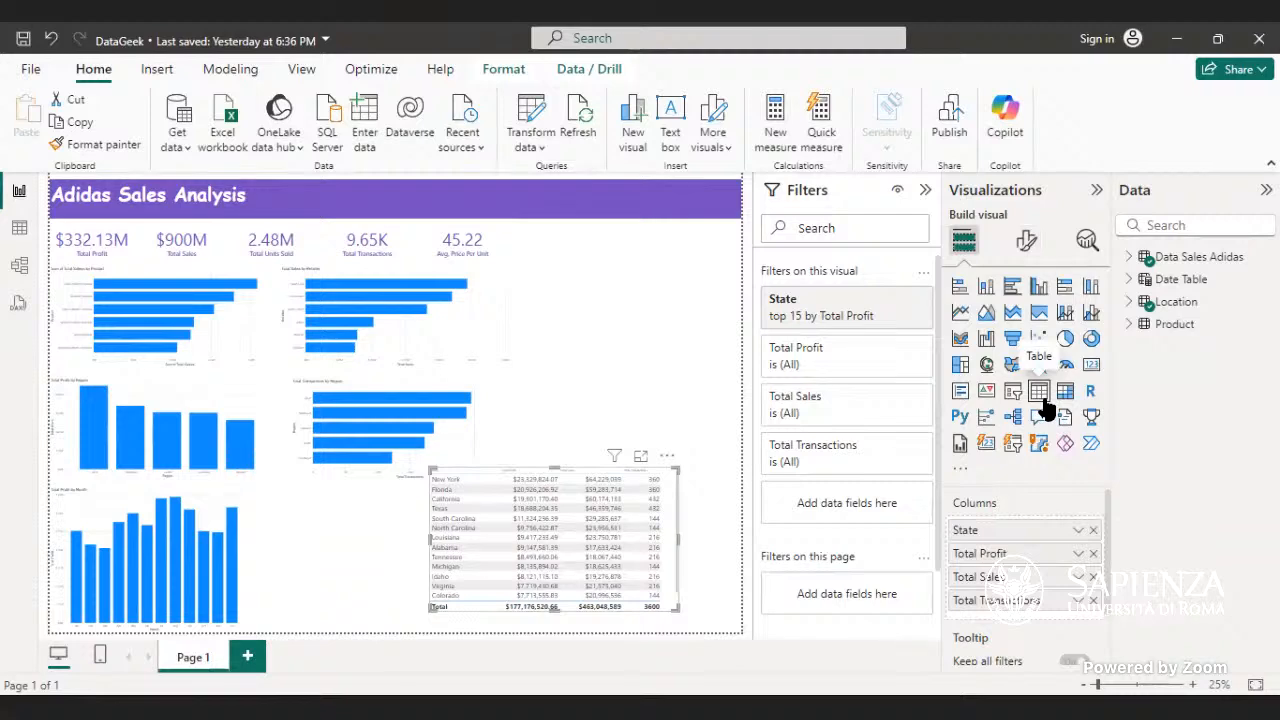
left_click(720, 402)
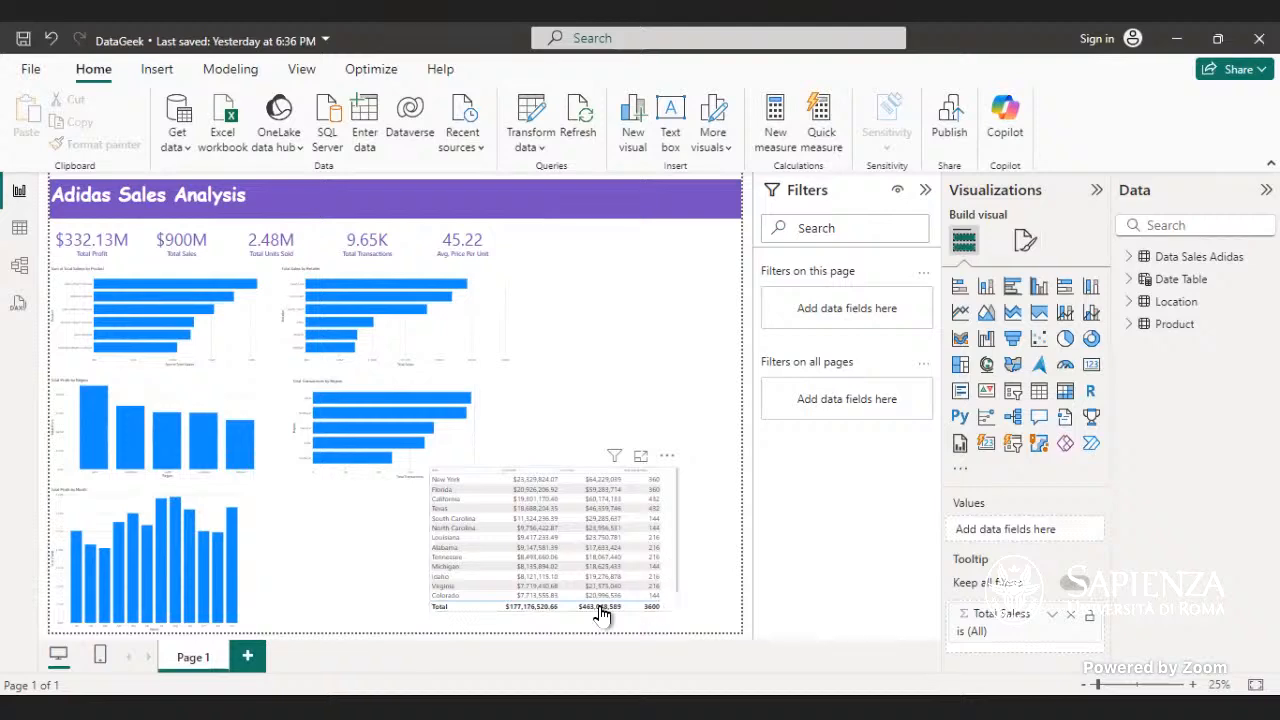
left_click_drag(600, 615, 695, 569)
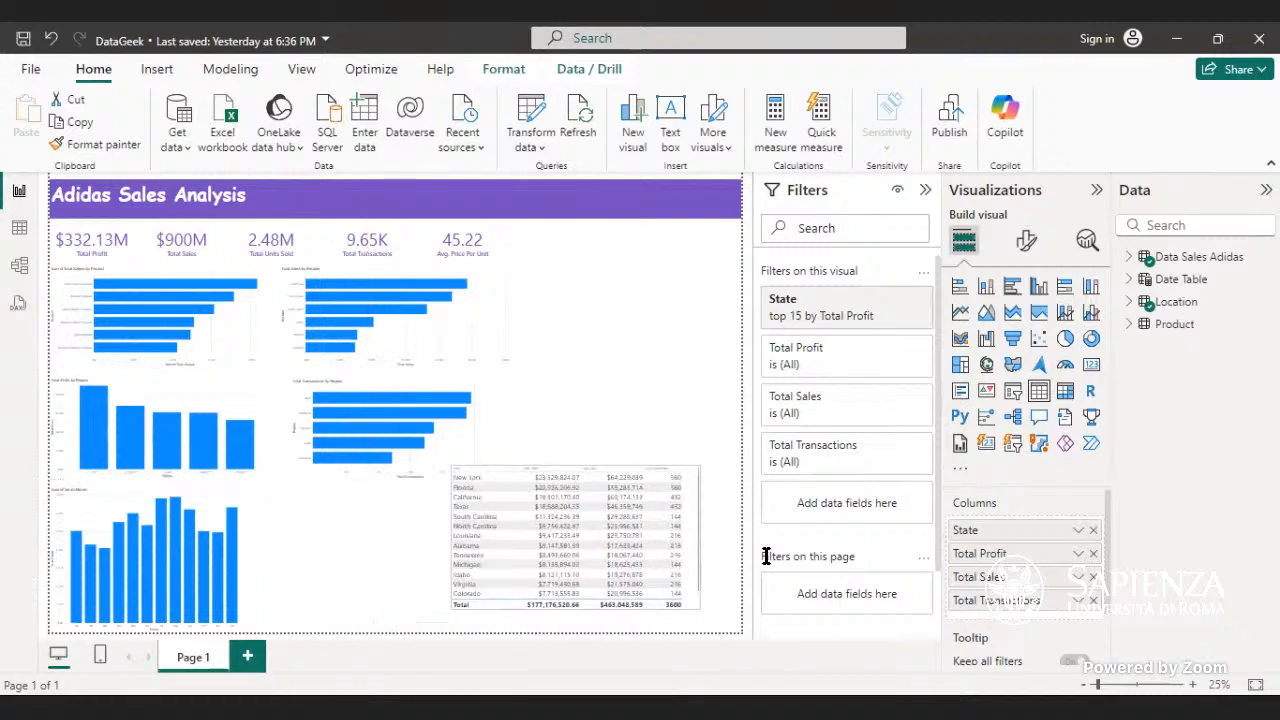
- Remove the Total Profit, Total Sales and State columns from the table visual, leaving only Total Transactions
left_click(1093, 554)
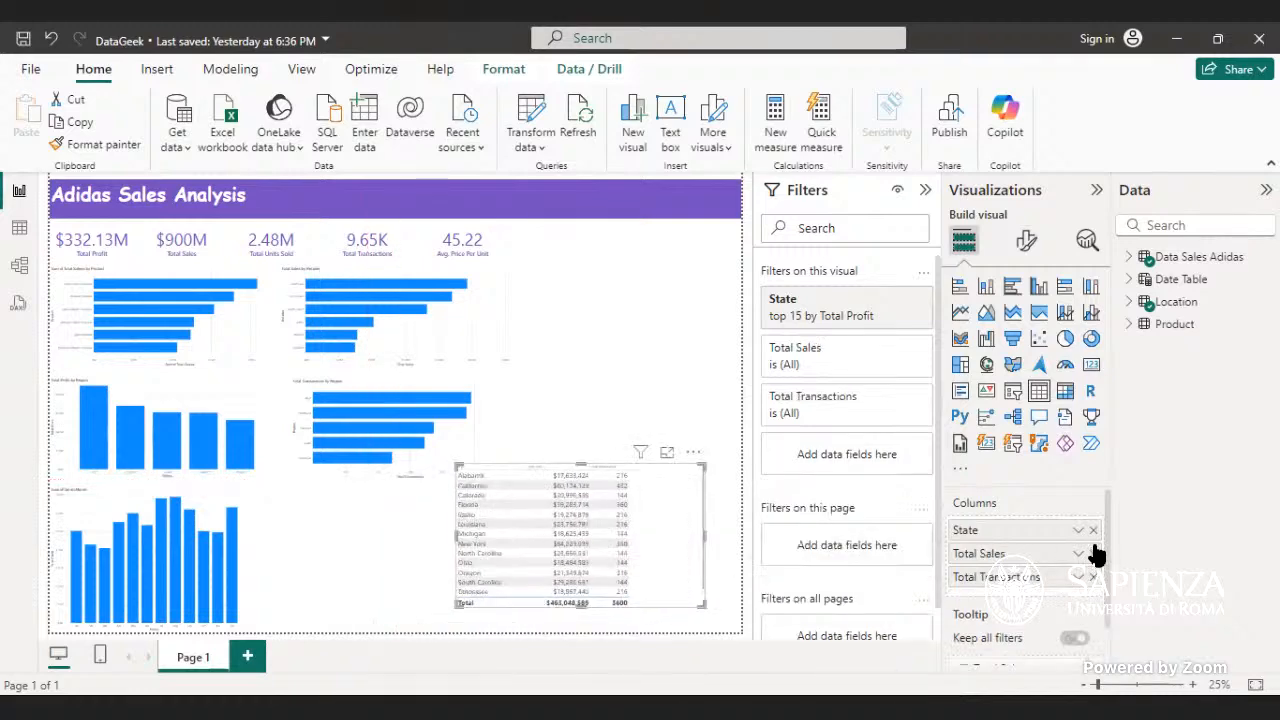
left_click(1093, 554)
left_click(1093, 530)
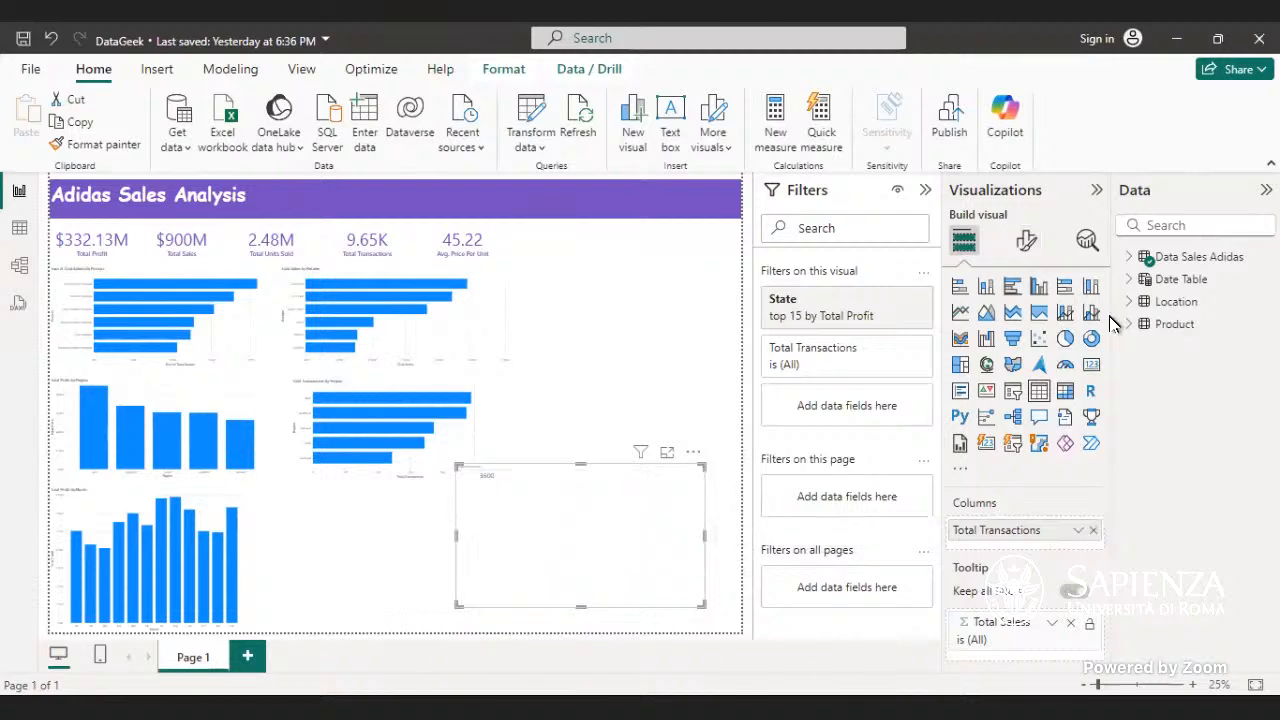
- Replace the Total Transactions column in the table visual with the Total Profit measure from Data Sales Adidas
left_click(1142, 264)
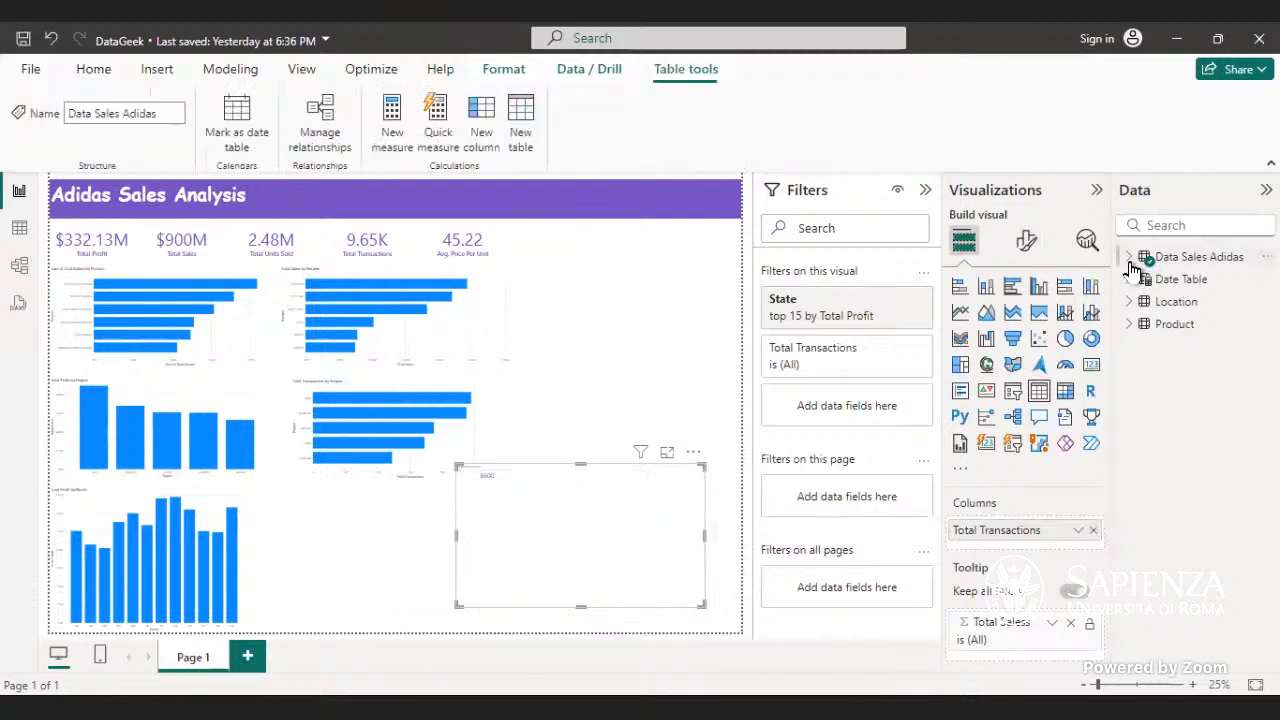
left_click(1131, 258)
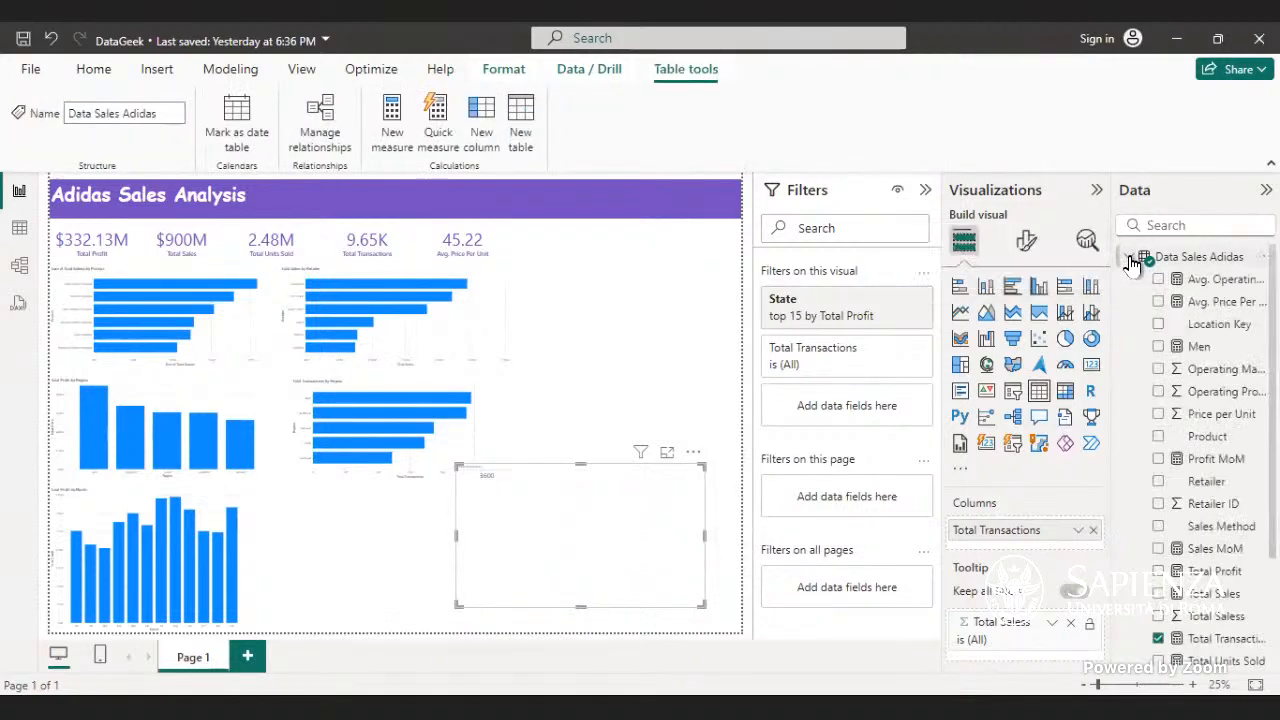
left_click(1131, 258)
left_click(1131, 258)
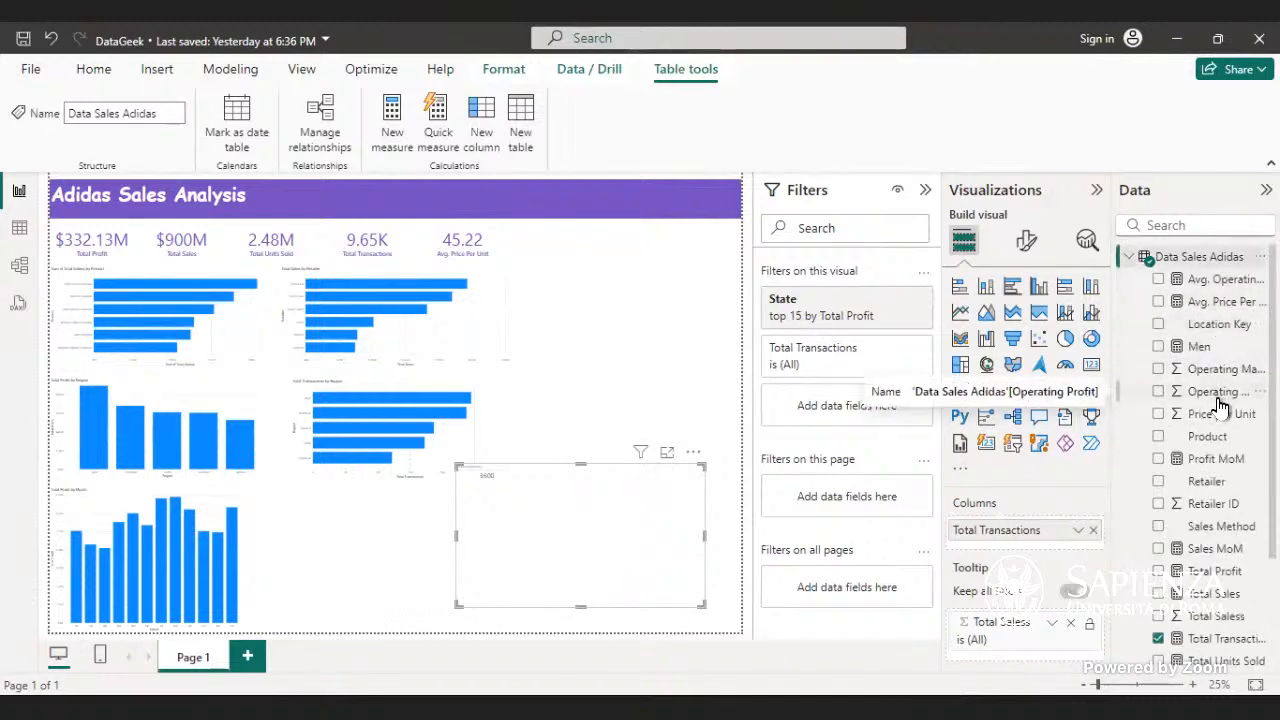
scroll(1222, 425, "down", 2)
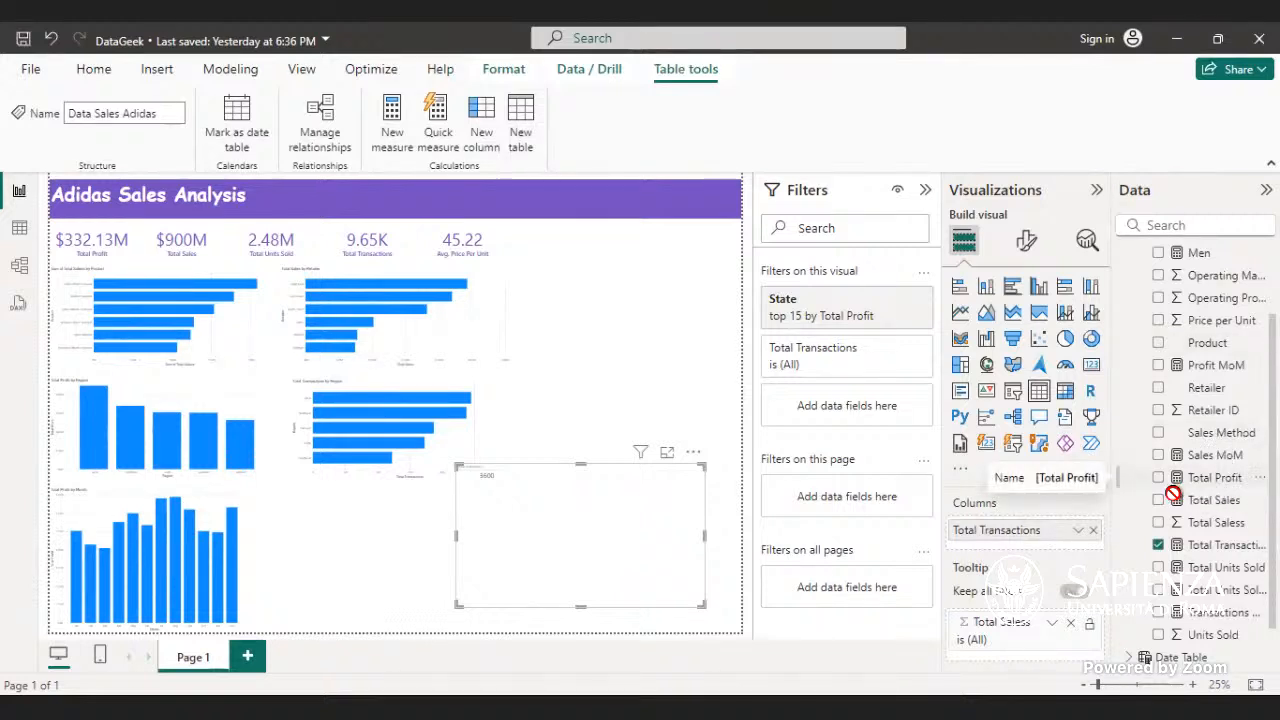
left_click(1176, 479)
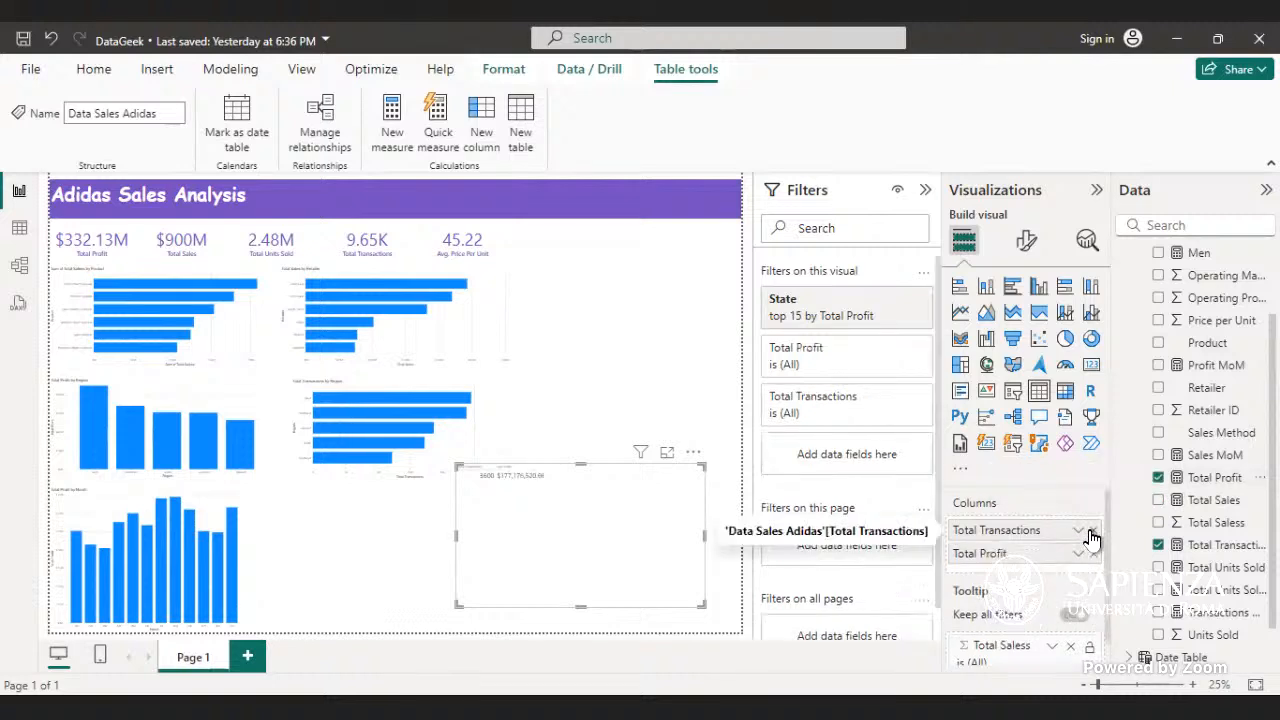
left_click(1091, 533)
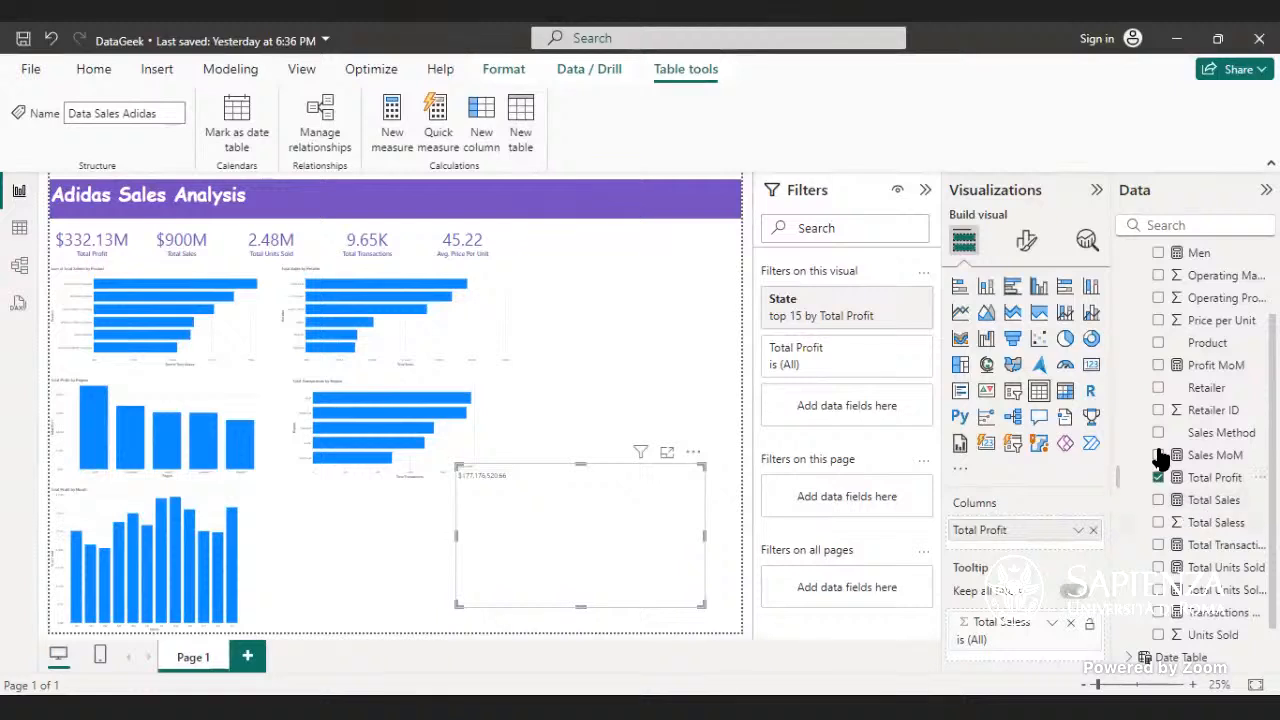
- Add the Date Table's Month field ahead of Total Profit in the table visual, and shift and narrow the visual
scroll(1155, 445, "down", 1)
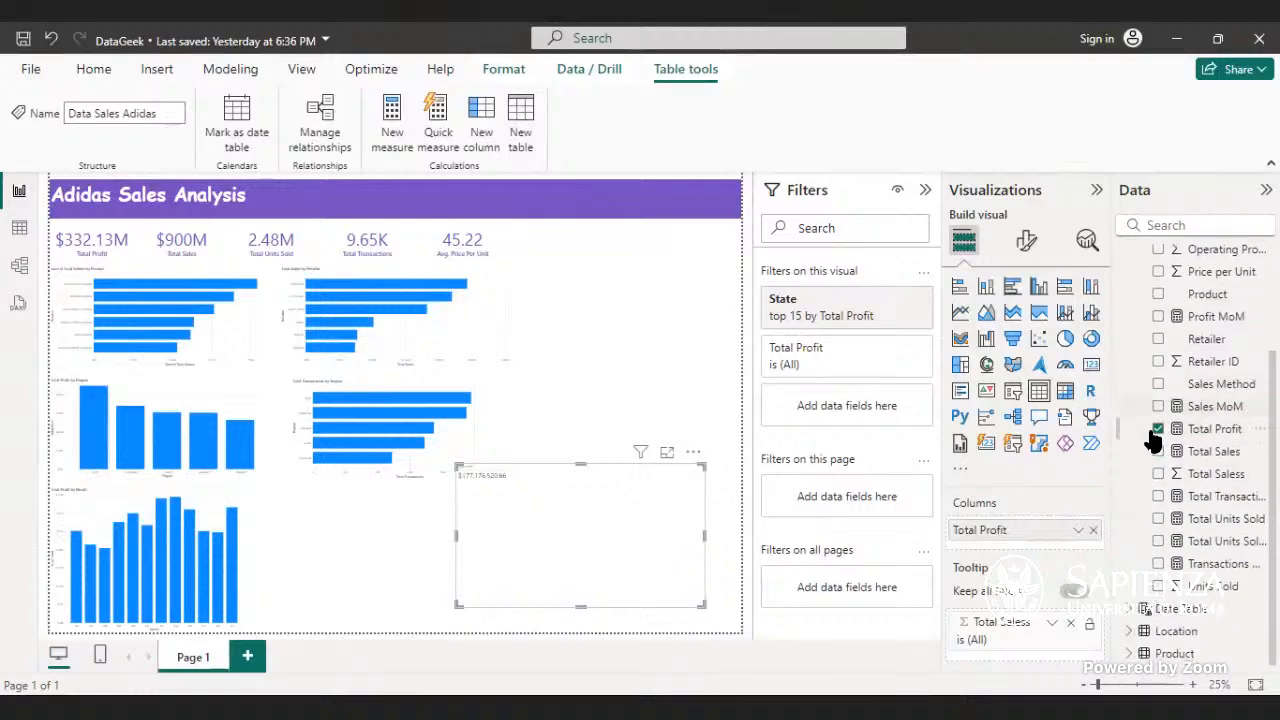
left_click(1140, 609)
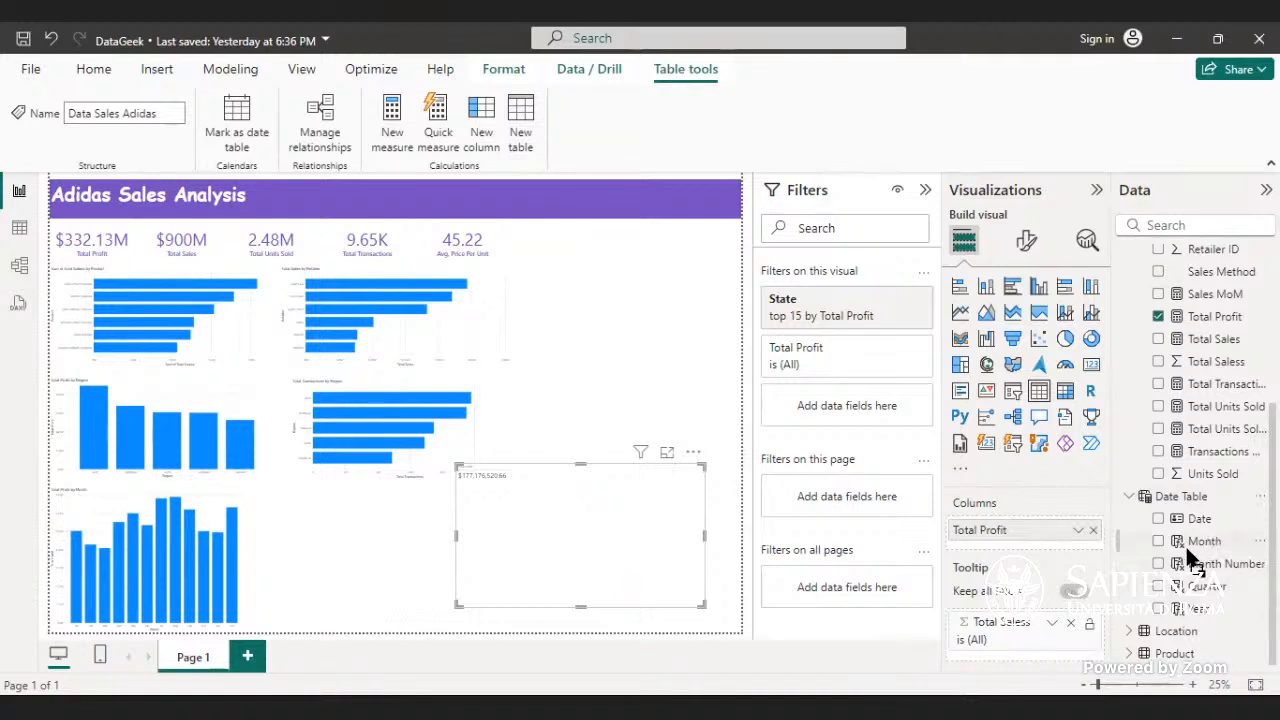
left_click_drag(1190, 552, 1040, 532)
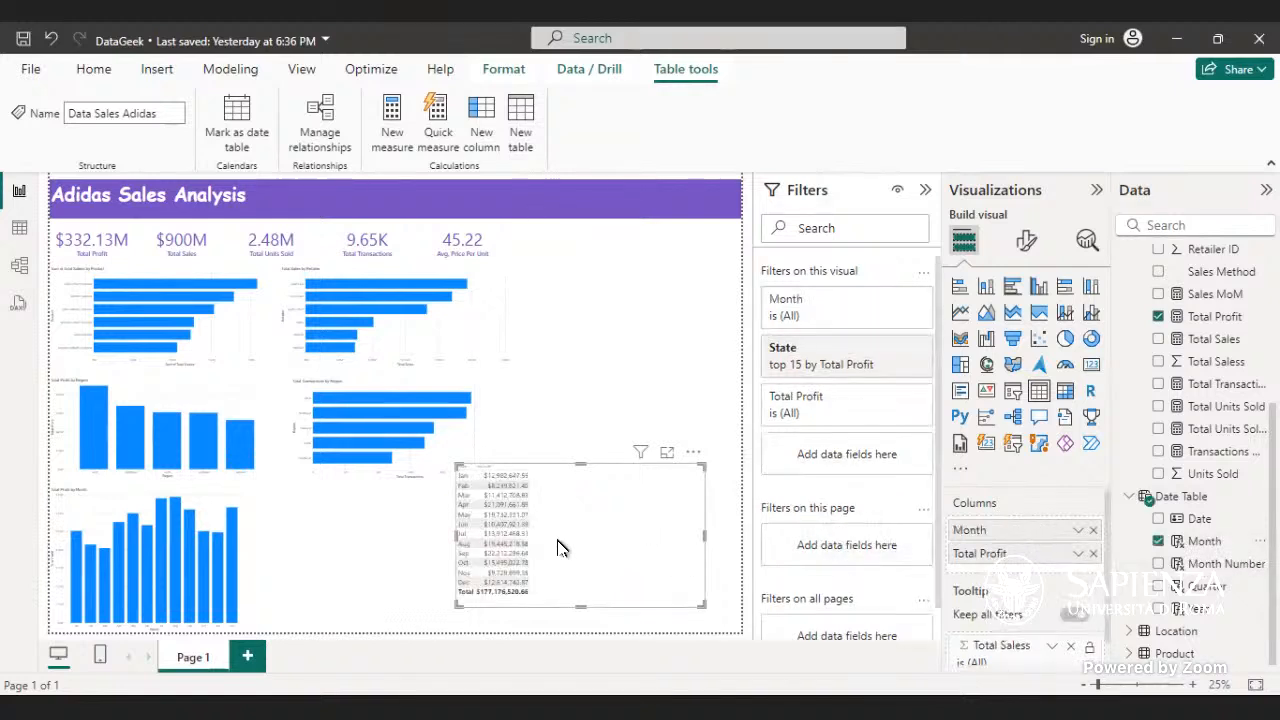
left_click_drag(594, 551, 601, 538)
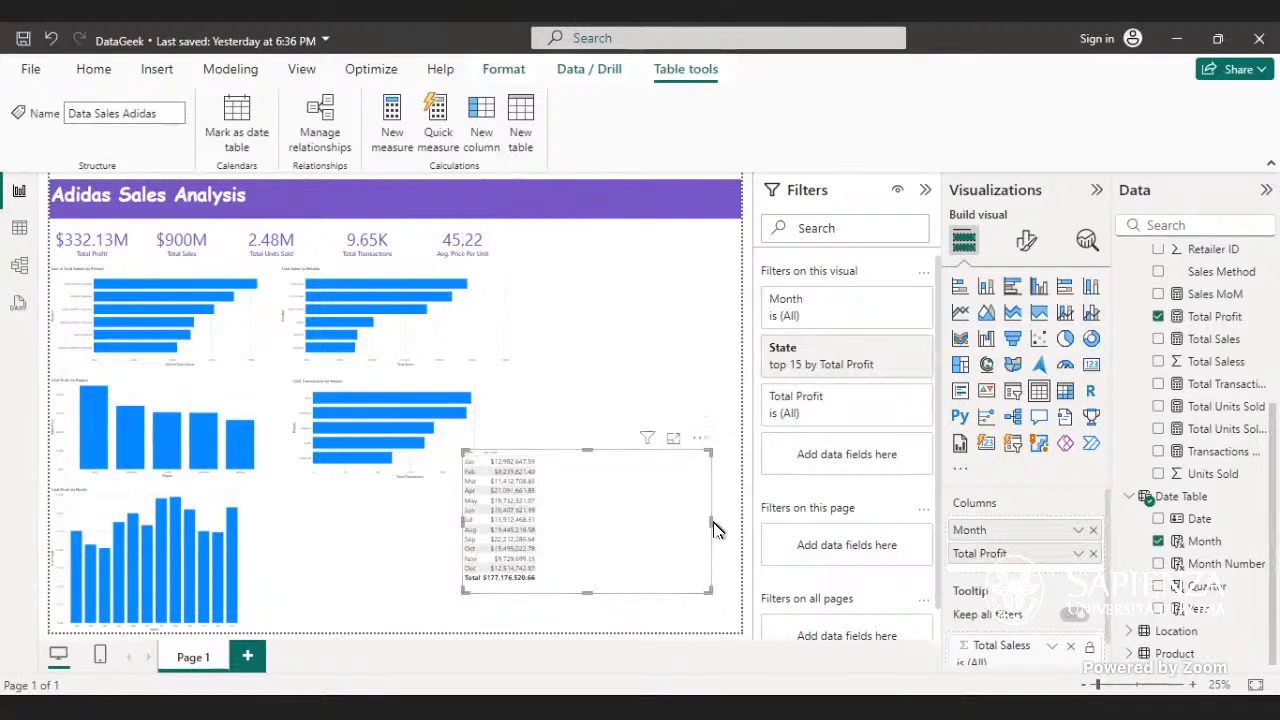
left_click_drag(709, 523, 641, 538)
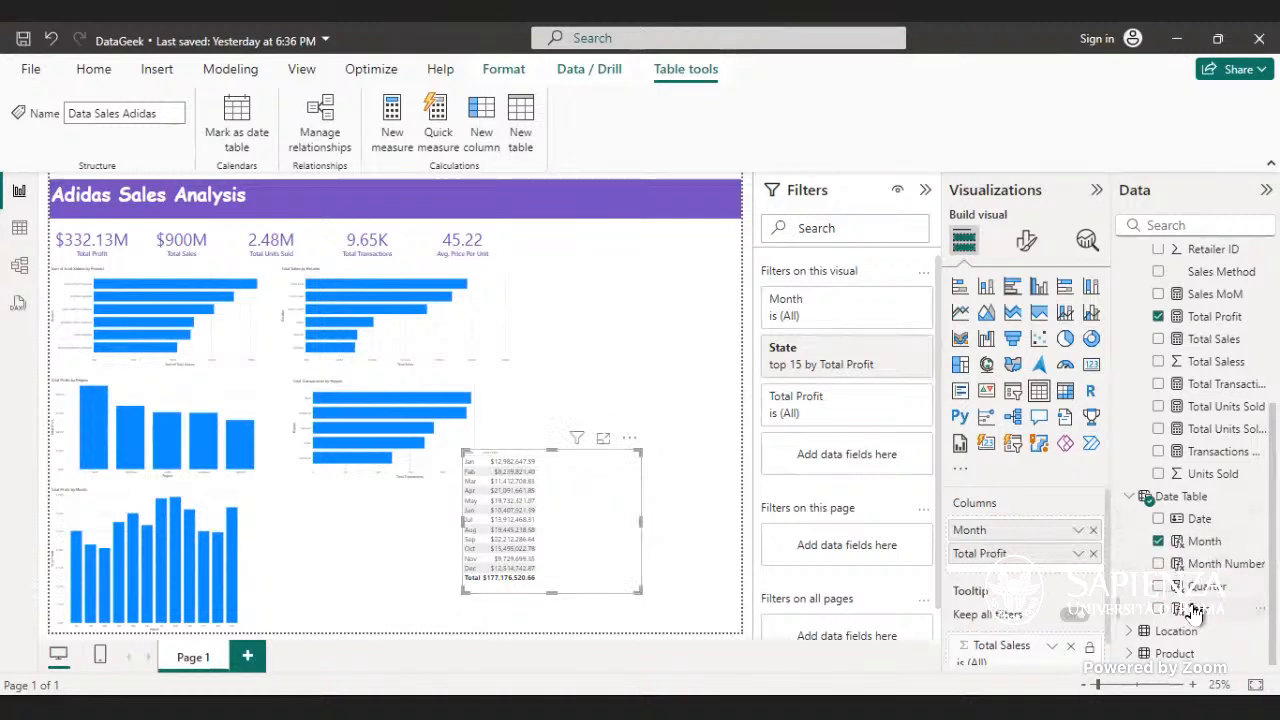
- Try Year as the table's first column, ahead of Month, and remove it again
left_click_drag(1191, 602, 1011, 531)
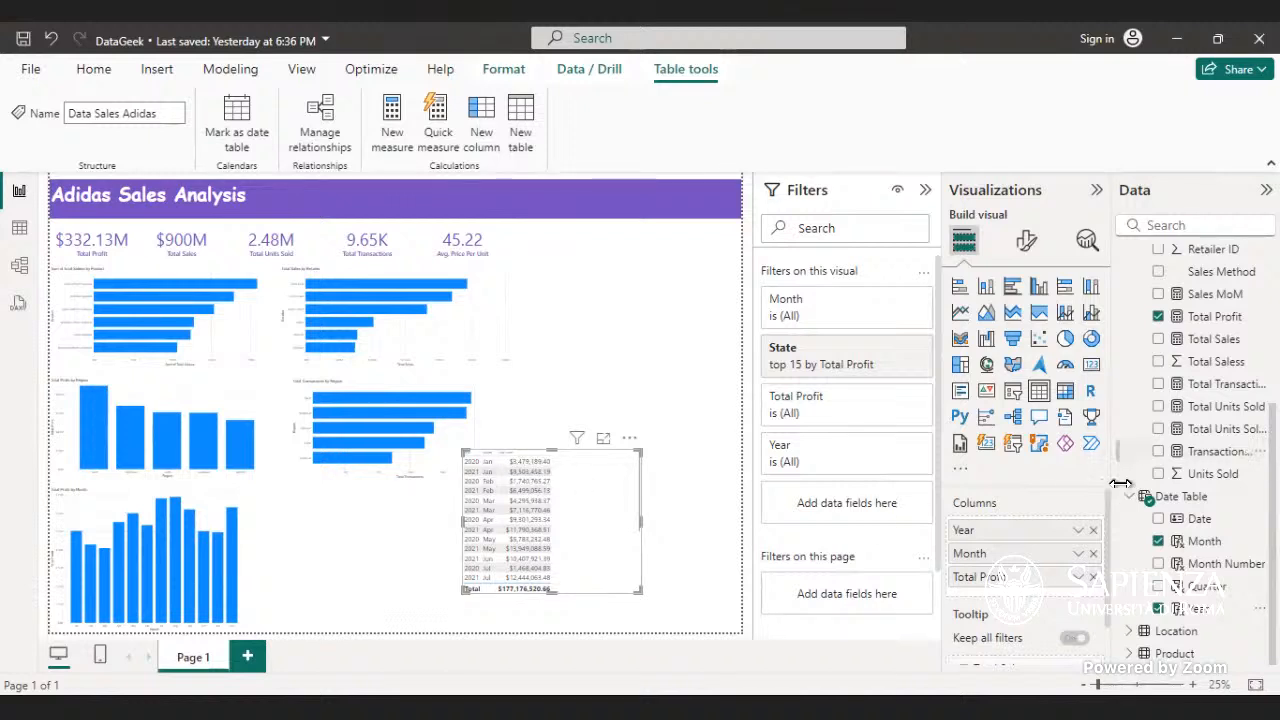
left_click(1094, 531)
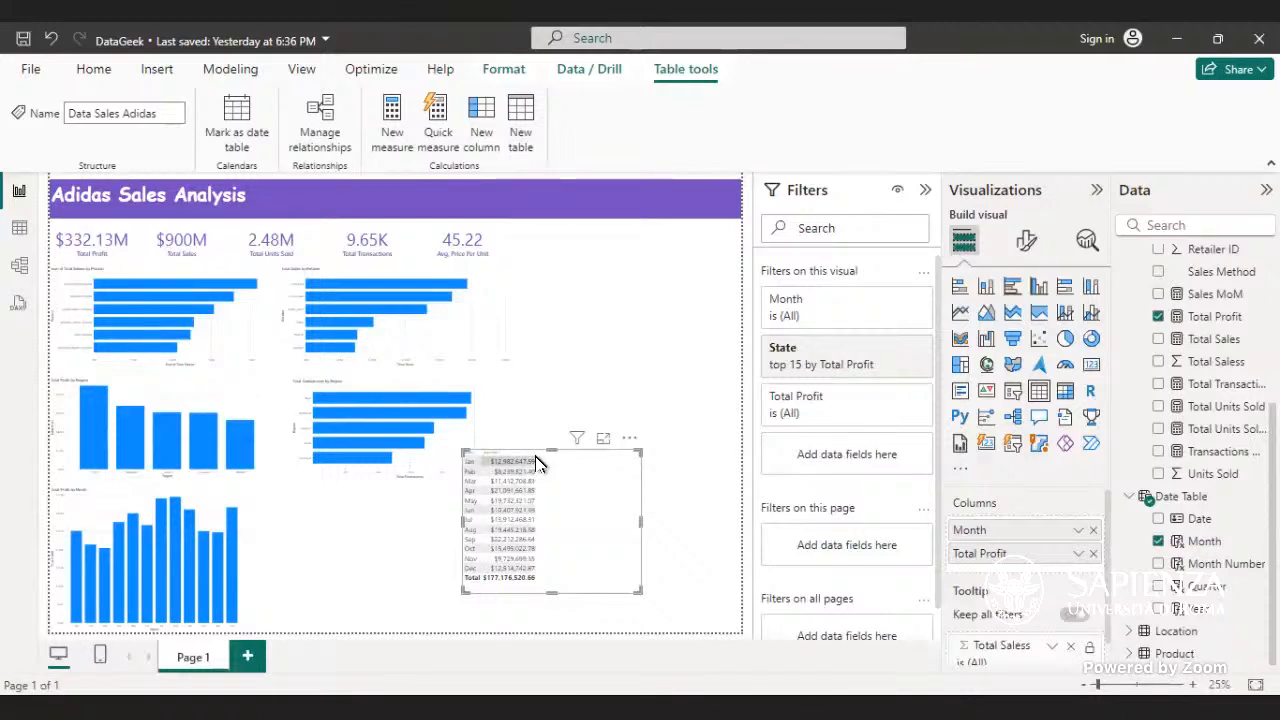
- Move the table beside the Total Transactions by Region chart and convert it to a matrix with Year above Month in the rows
left_click_drag(547, 464, 612, 376)
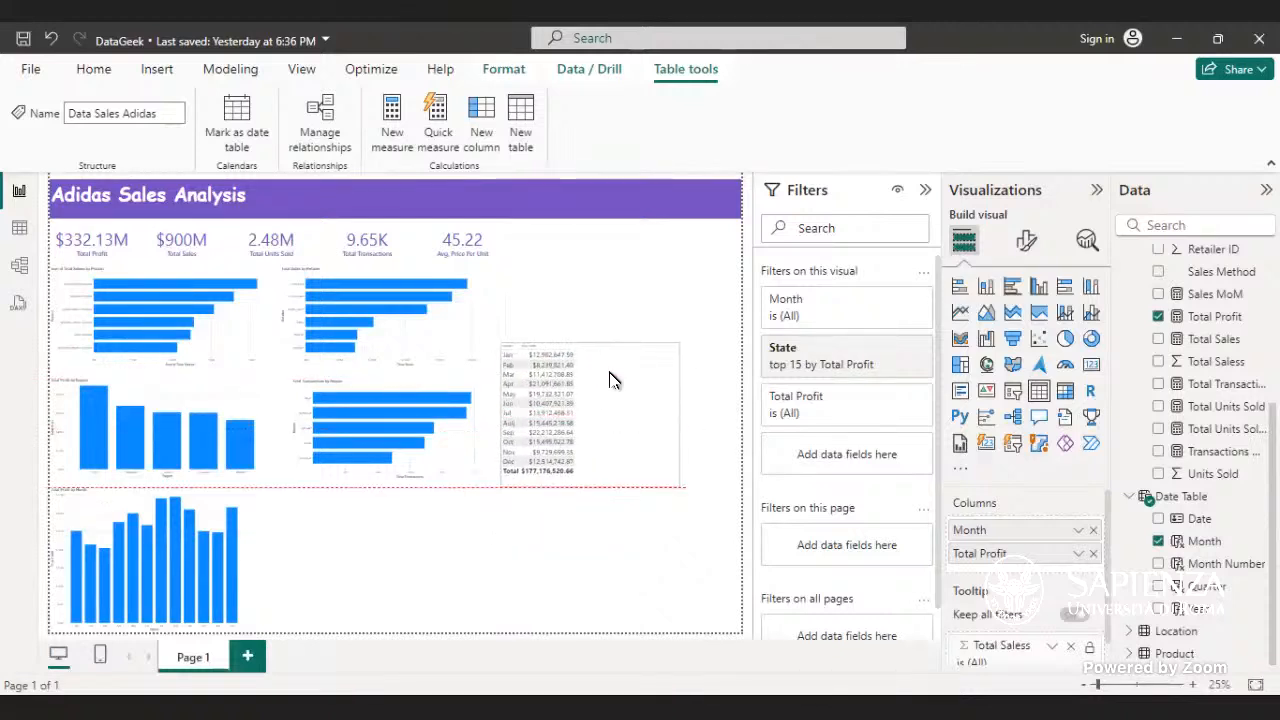
left_click(1066, 397)
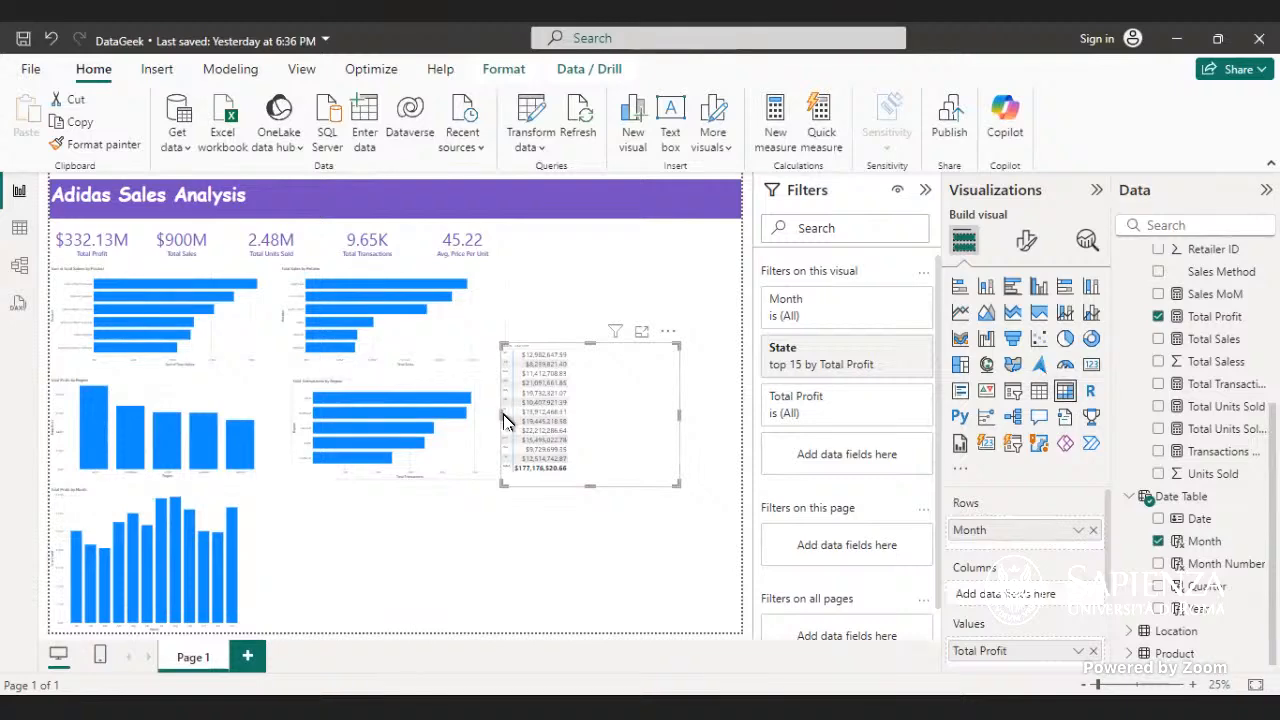
mouse_move(500, 414)
left_mouse_down()
mouse_move(476, 412)
mouse_move(494, 412)
left_mouse_up()
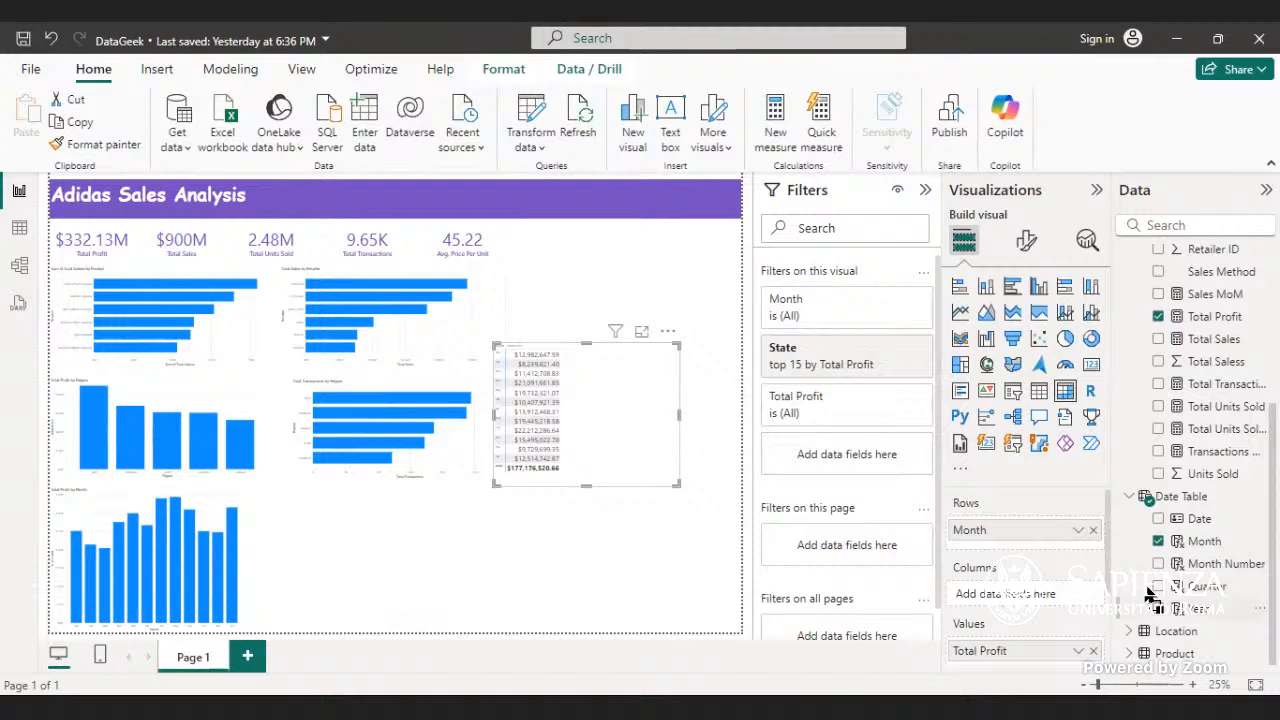
left_click_drag(1146, 588, 1029, 530)
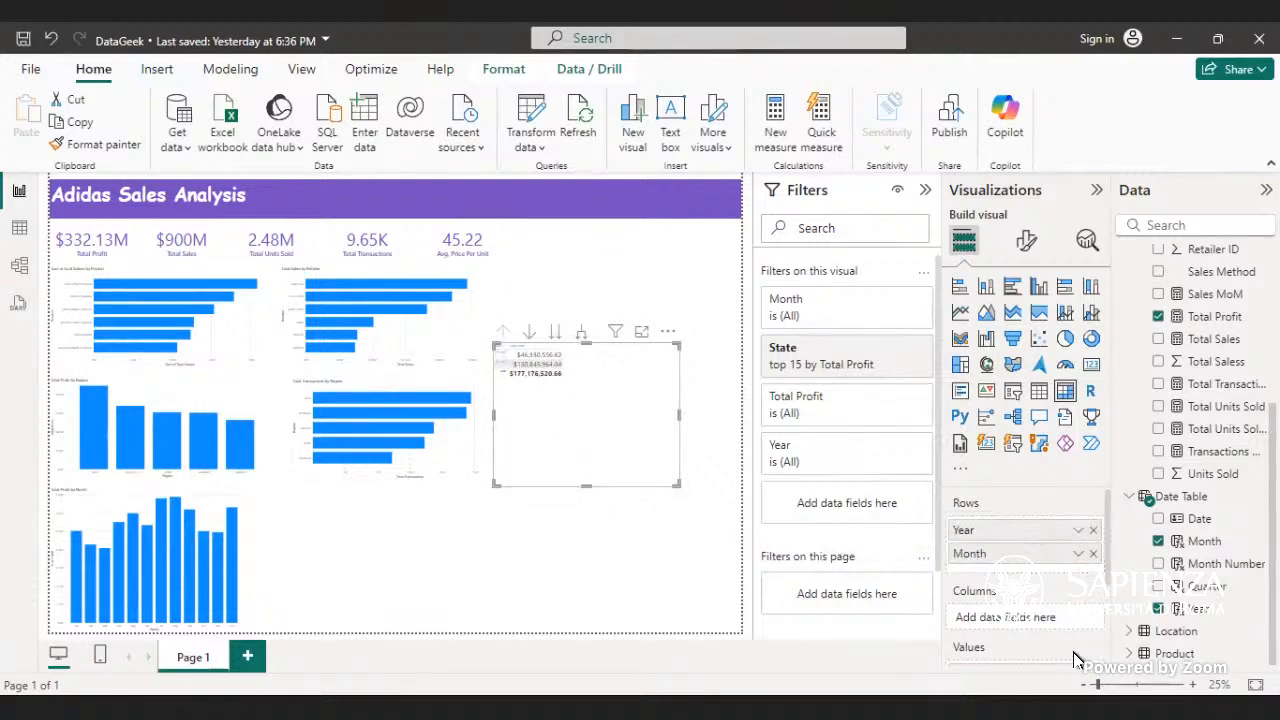
- Expand the year 2020 in the matrix to list its monthly Total Profit
left_click(1114, 685)
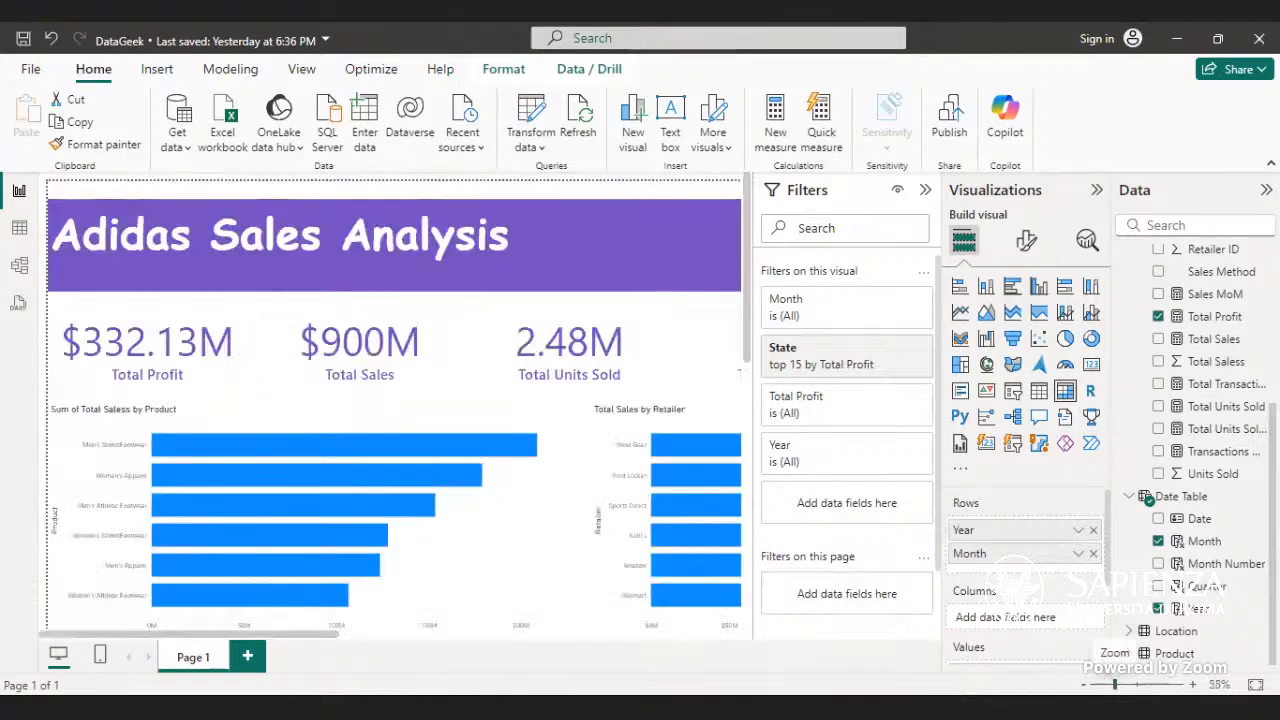
left_click_drag(744, 353, 785, 601)
left_click_drag(229, 632, 560, 638)
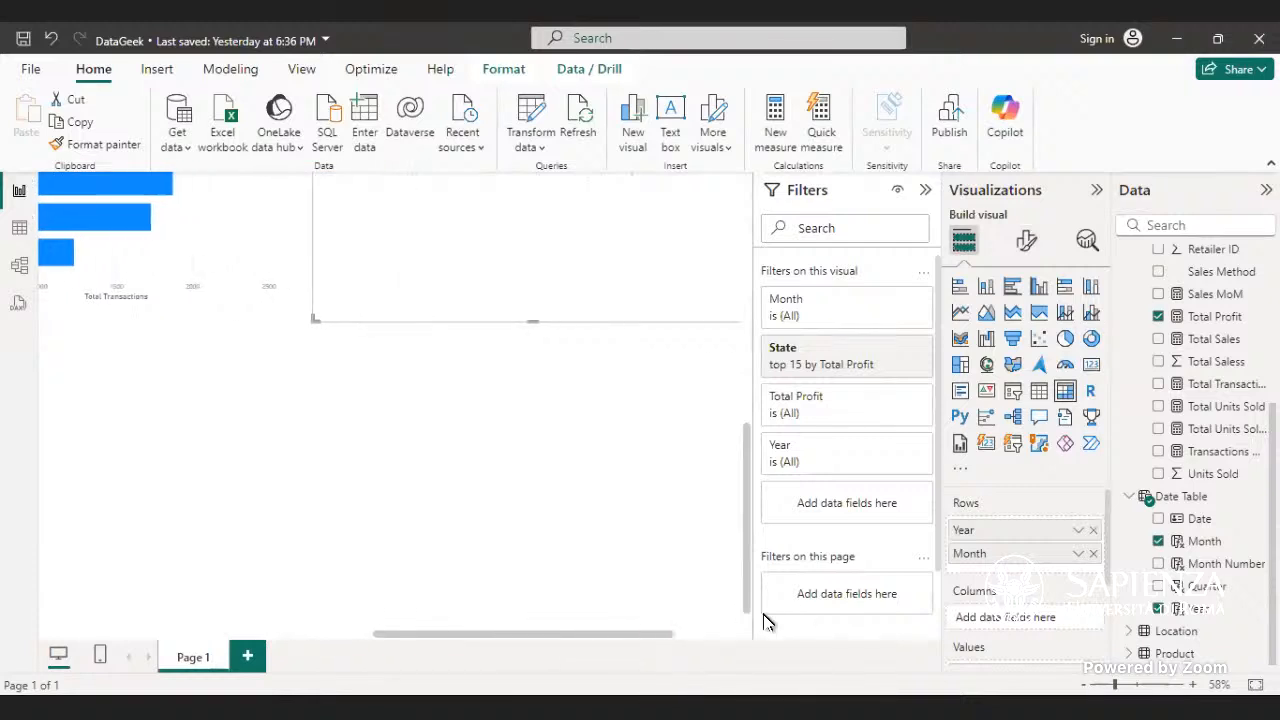
left_click_drag(737, 571, 729, 509)
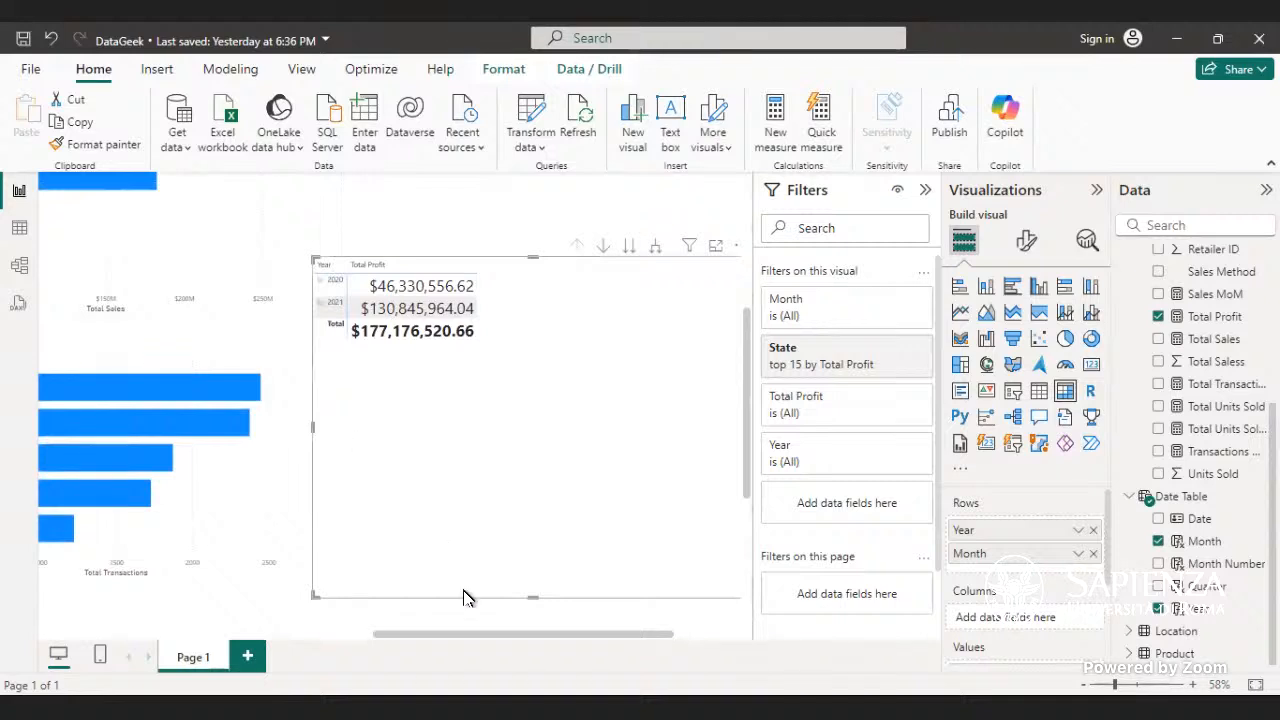
left_click_drag(440, 637, 482, 637)
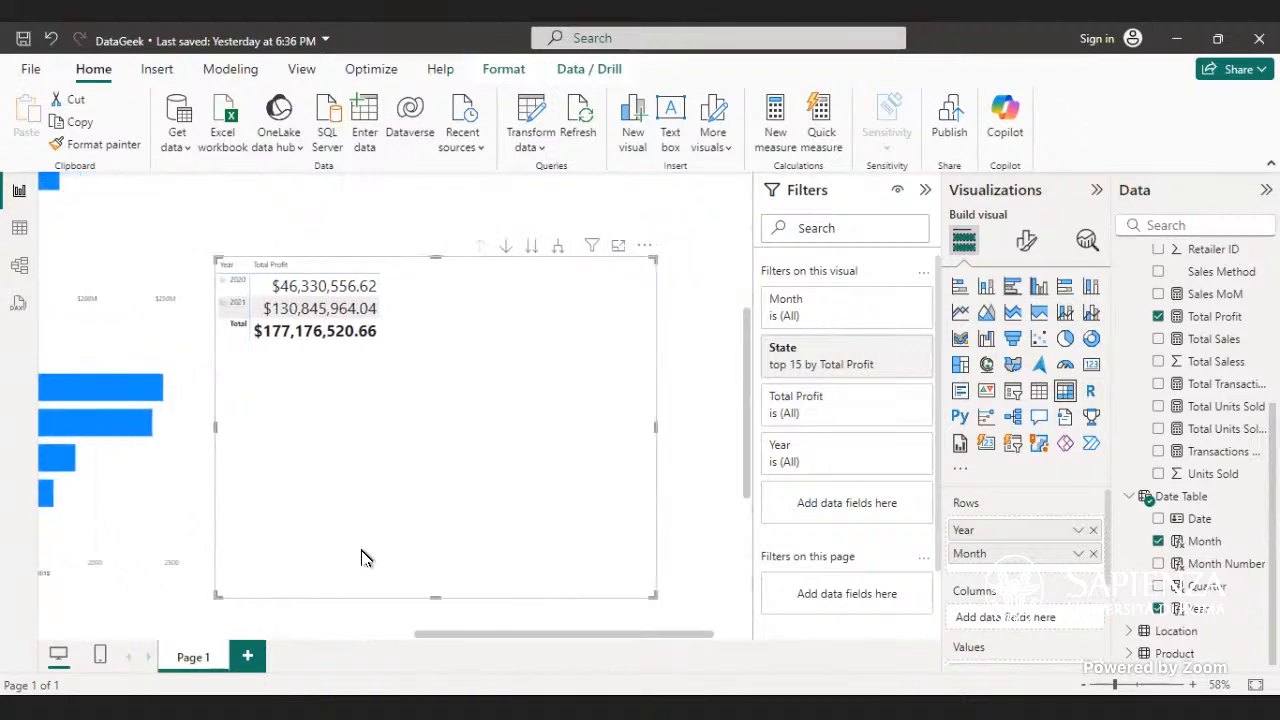
left_click(222, 281)
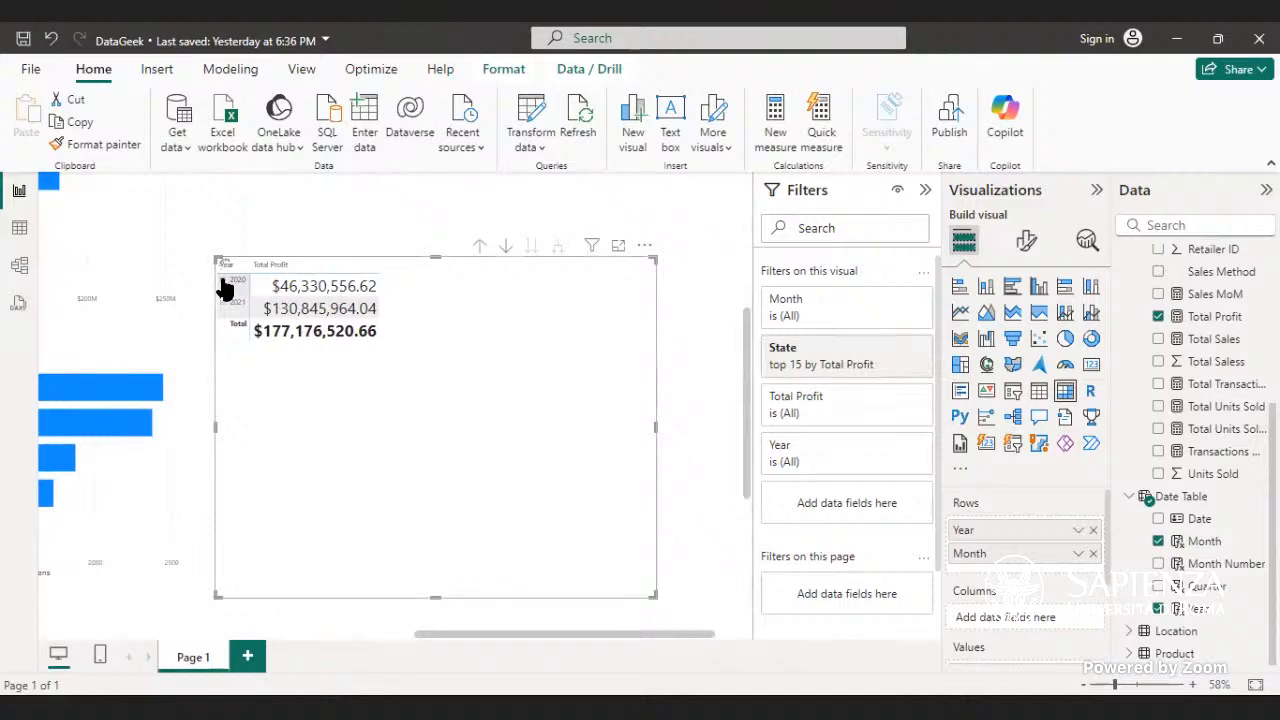
left_click(222, 282)
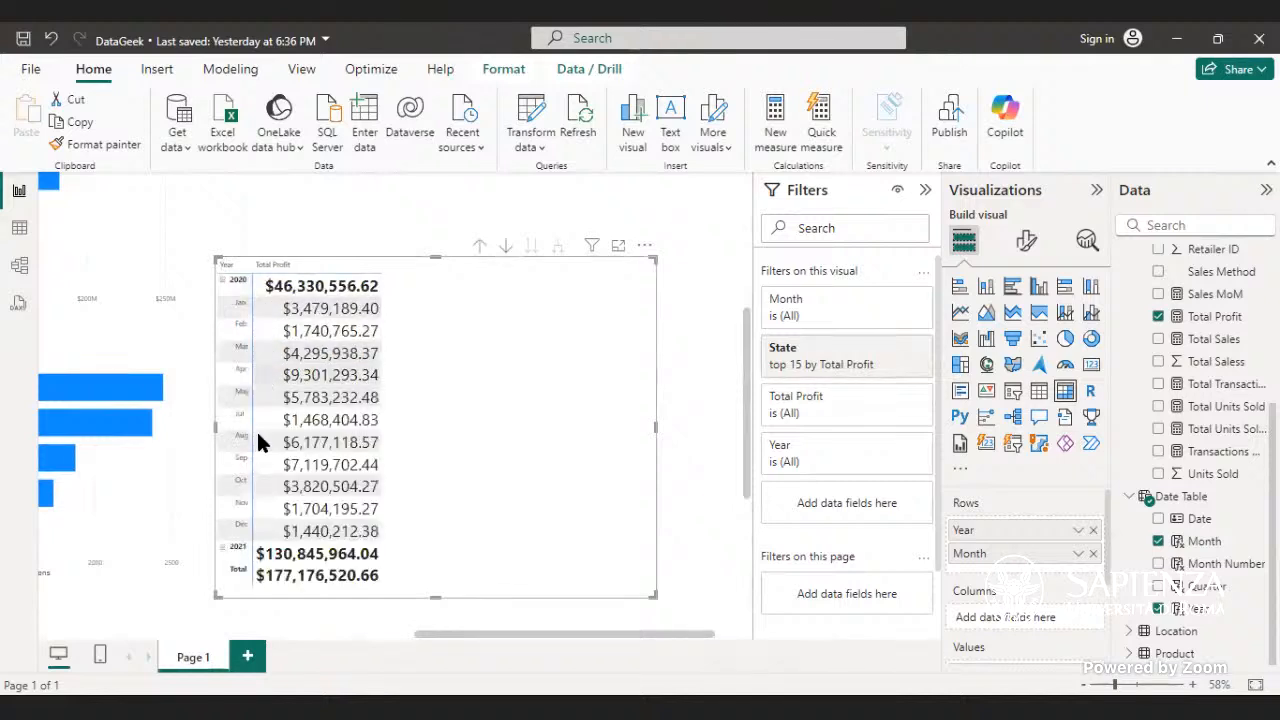
- Expand the year 2021 in the matrix, make the visual taller and reposition it on the page
left_click_drag(448, 370, 411, 291)
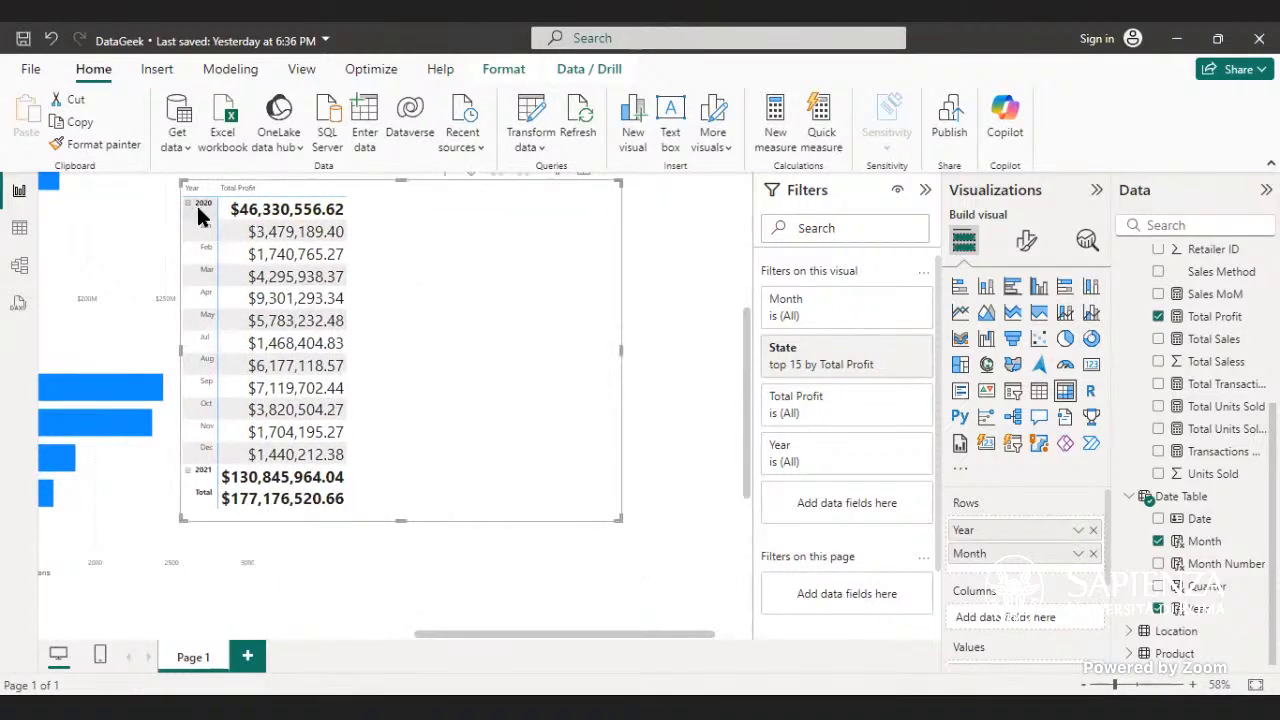
left_click(188, 474)
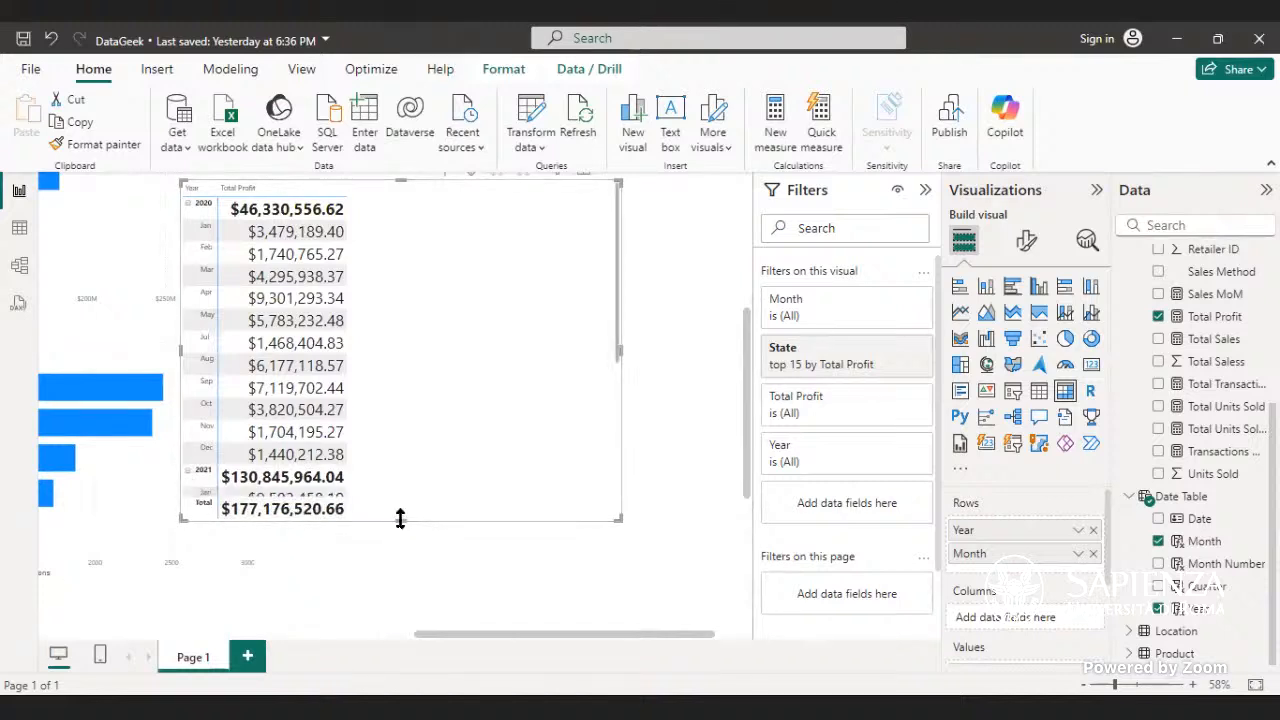
left_click_drag(401, 516, 410, 622)
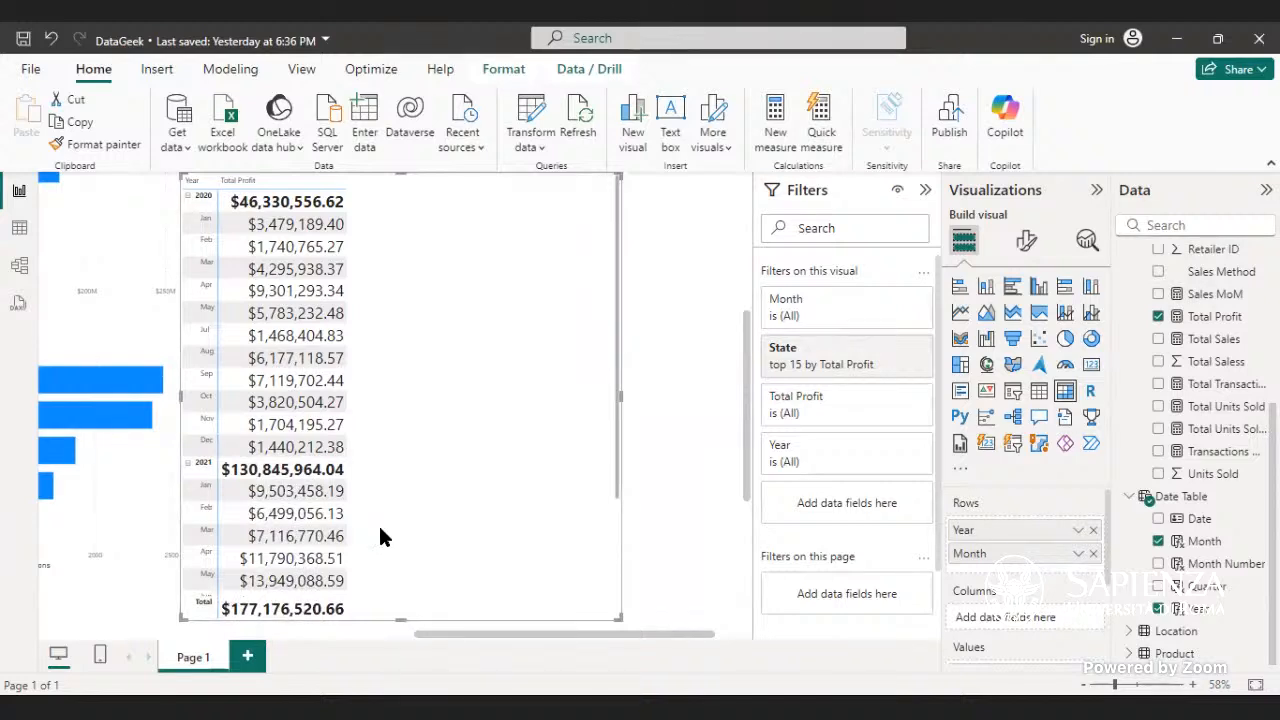
left_click_drag(380, 537, 386, 716)
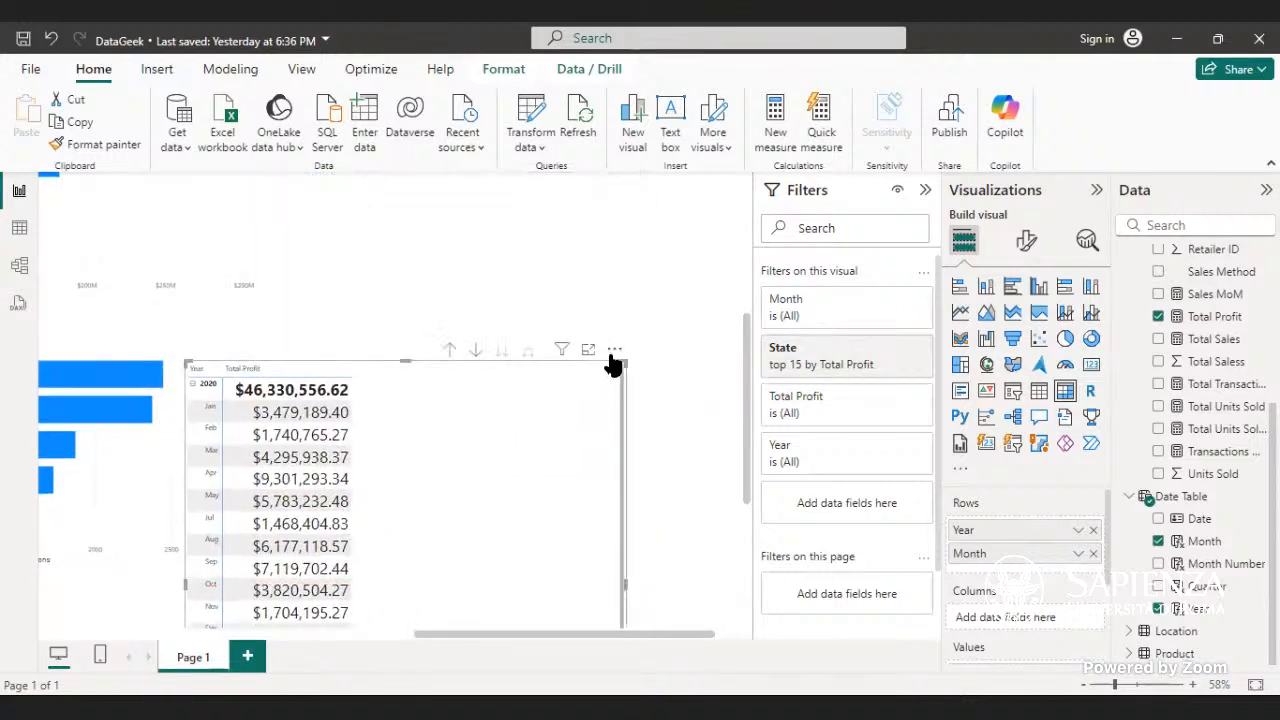
- Remove the Year and Month matrix visual from the report page
left_click(614, 349)
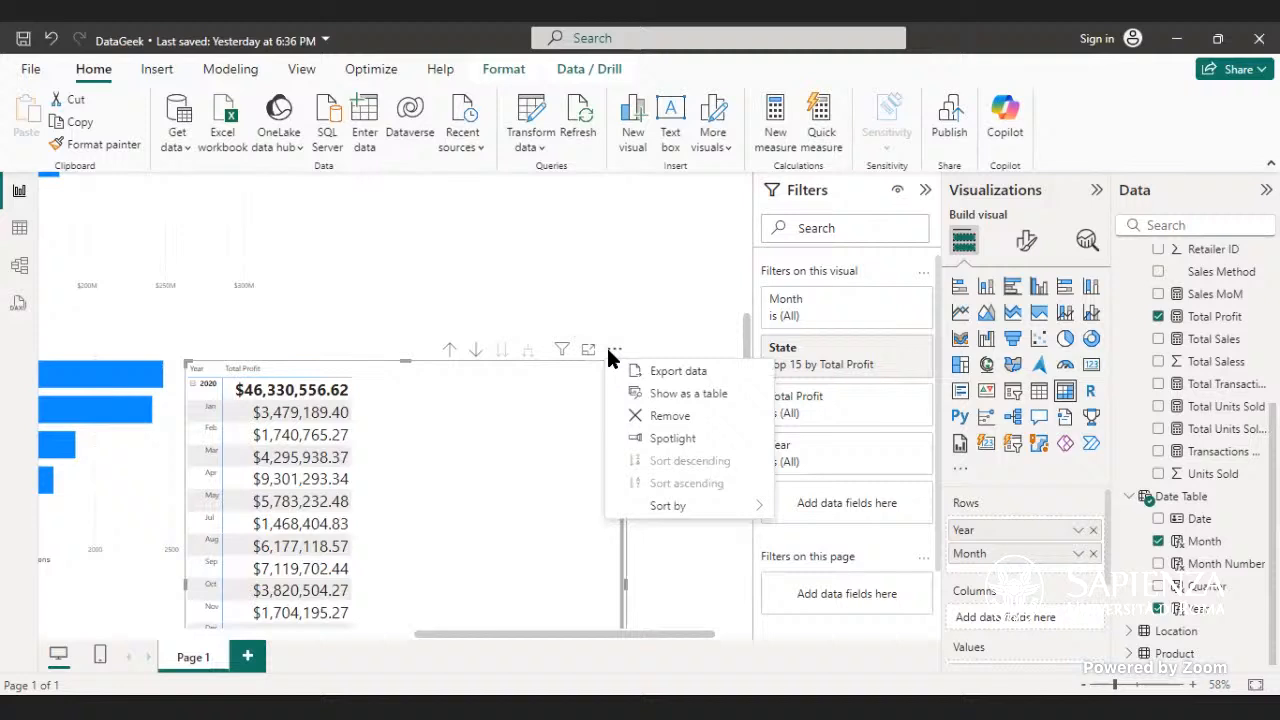
left_click(627, 416)
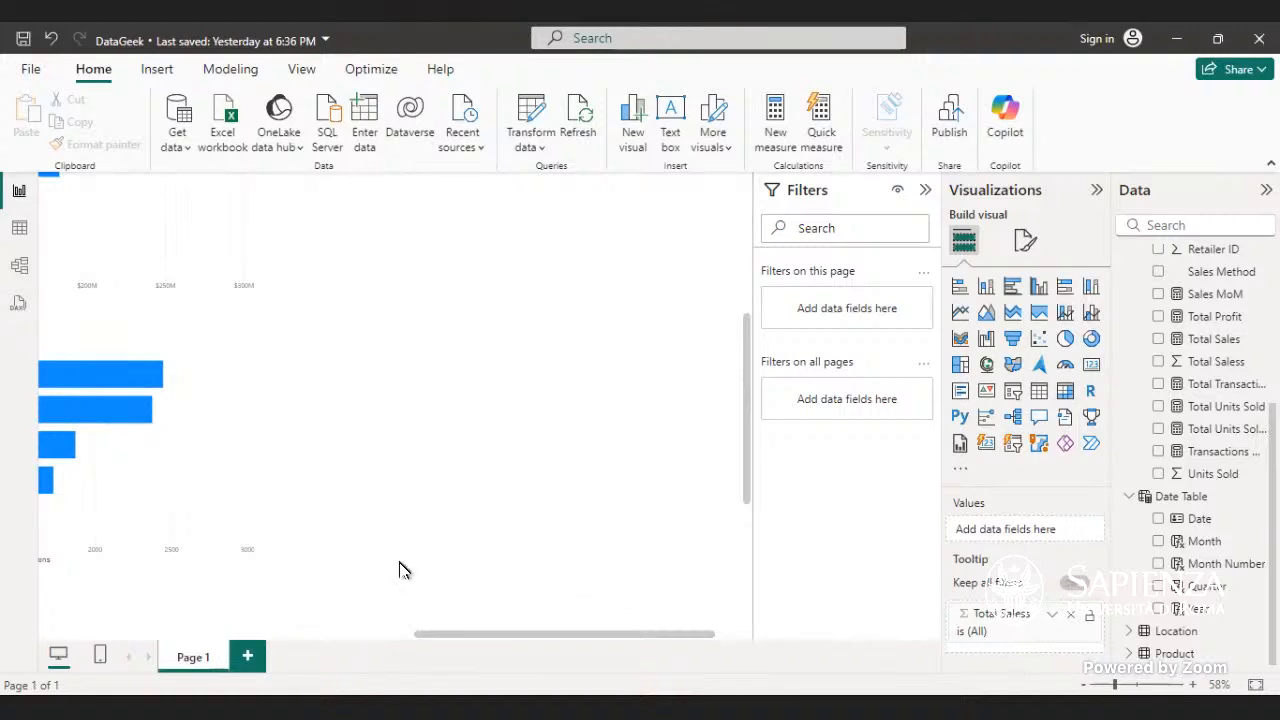
left_click(1083, 685)
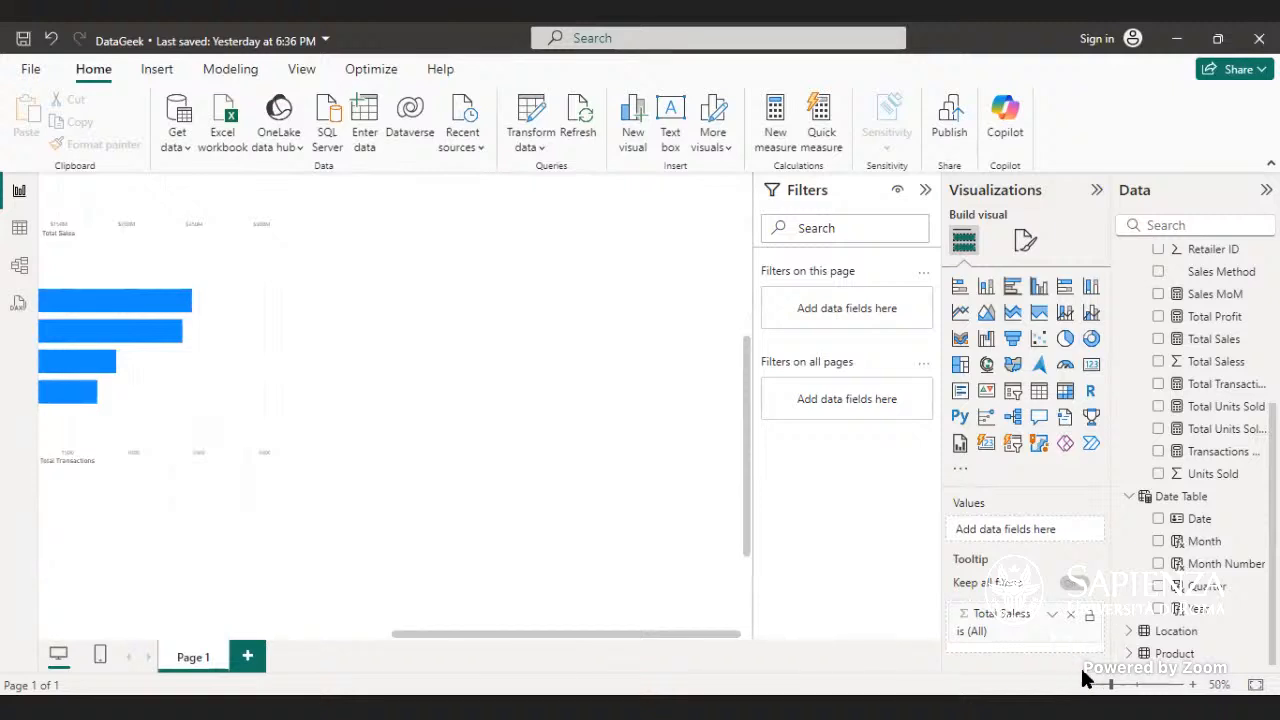
left_click(1087, 686)
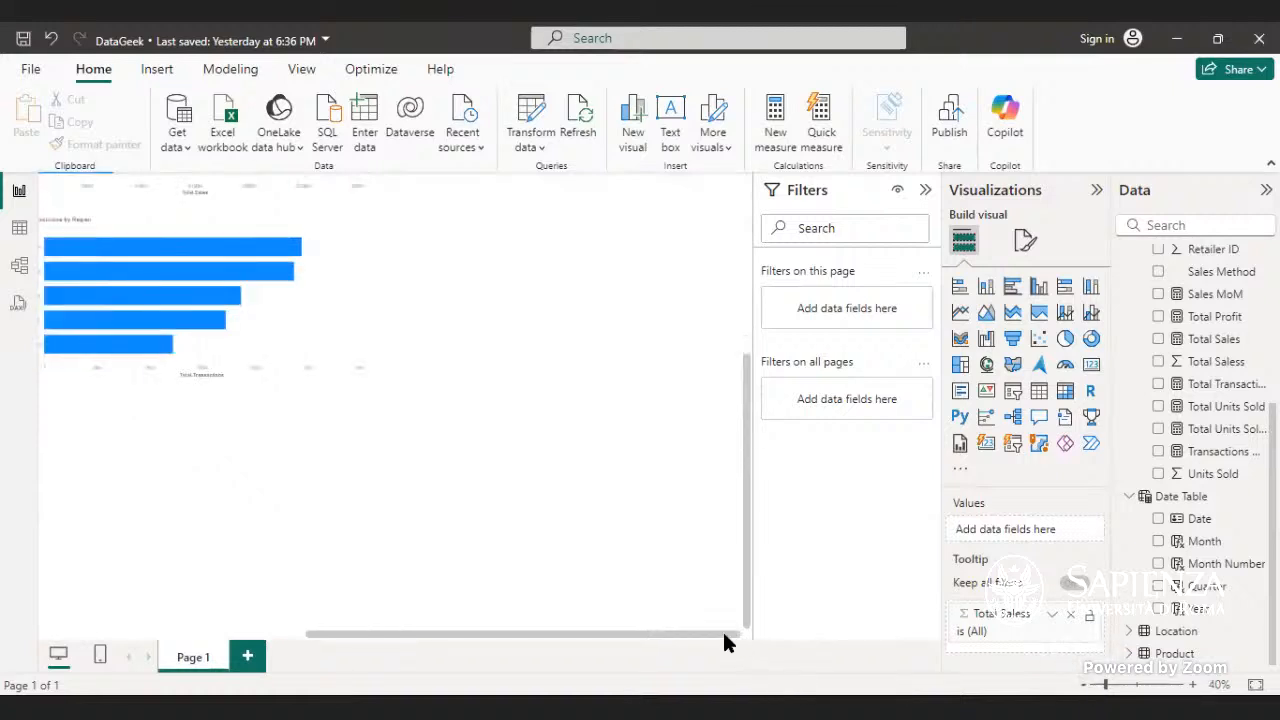
left_click_drag(724, 634, 343, 615)
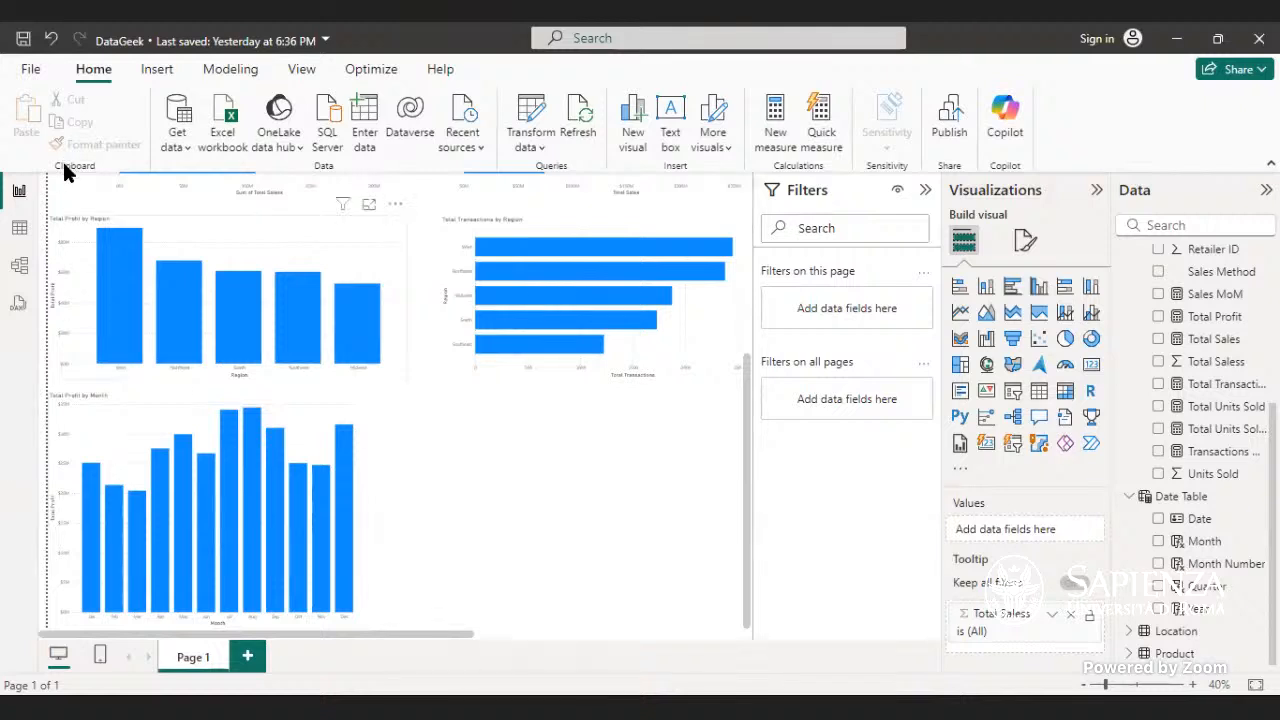
- Show the Data Sales Adidas table in Table view and examine its columns through to Sales Method
left_click(19, 228)
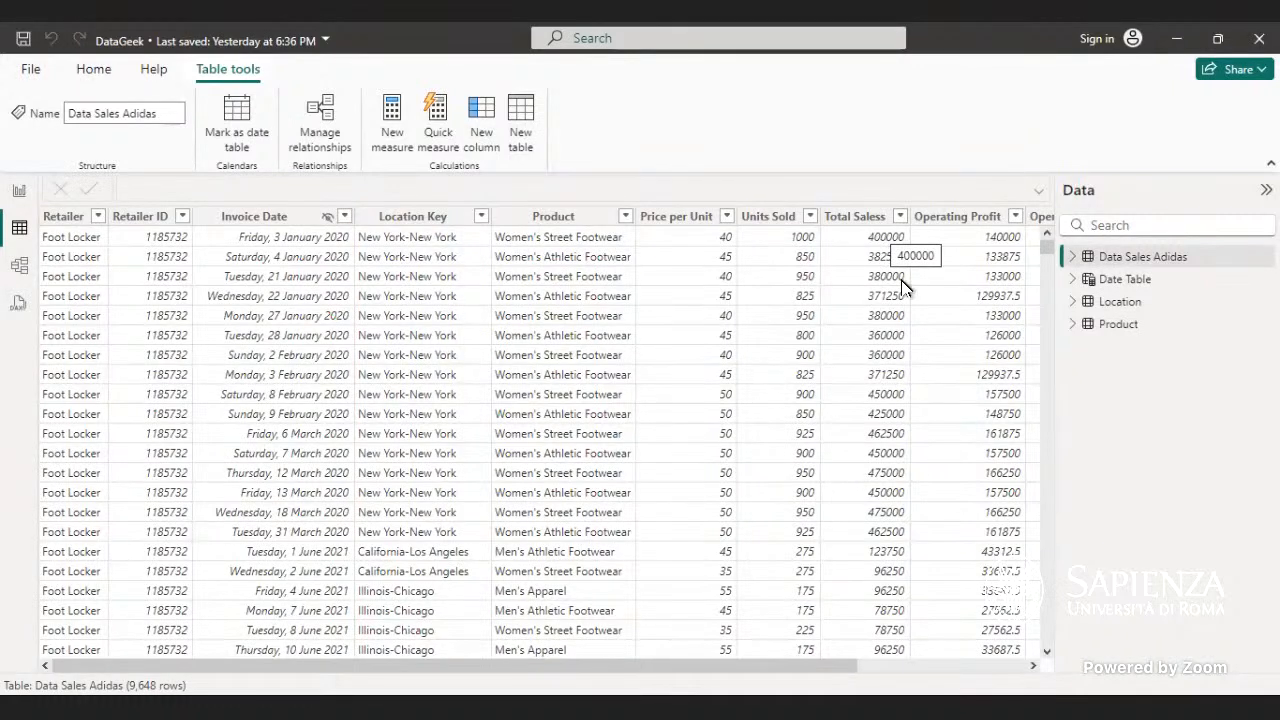
scroll(741, 674, "right", 2)
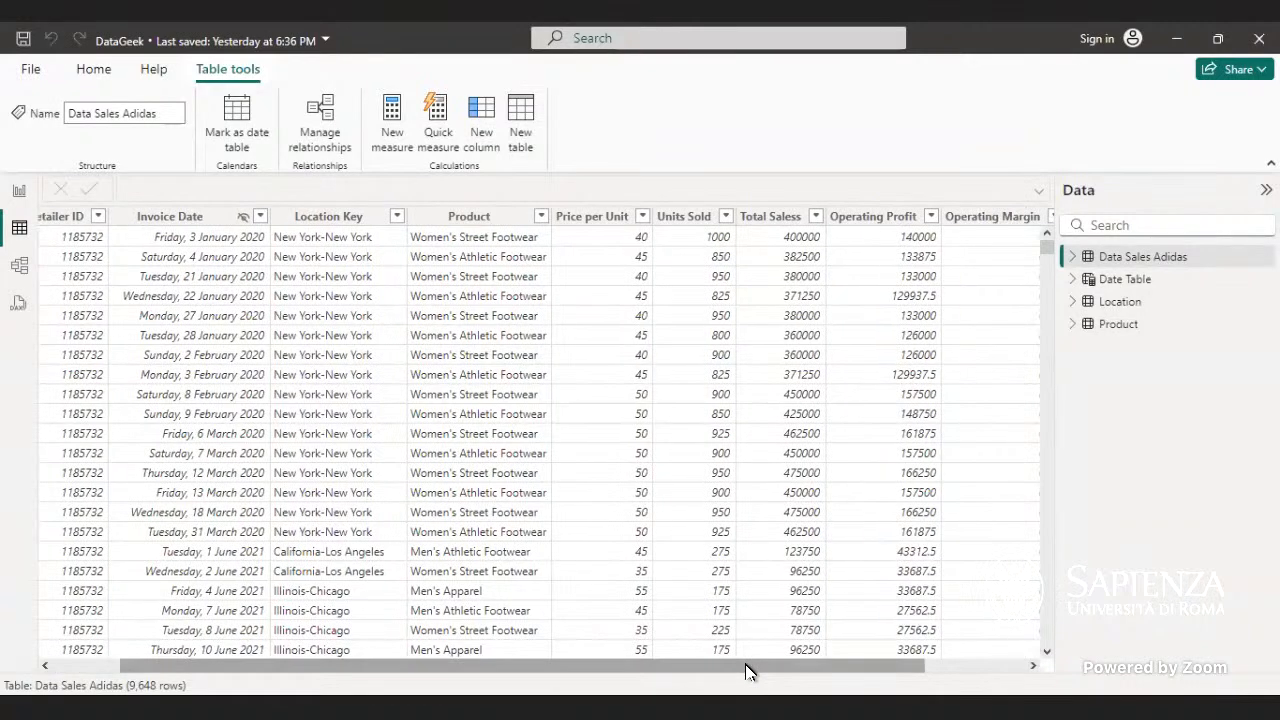
left_click_drag(745, 670, 843, 683)
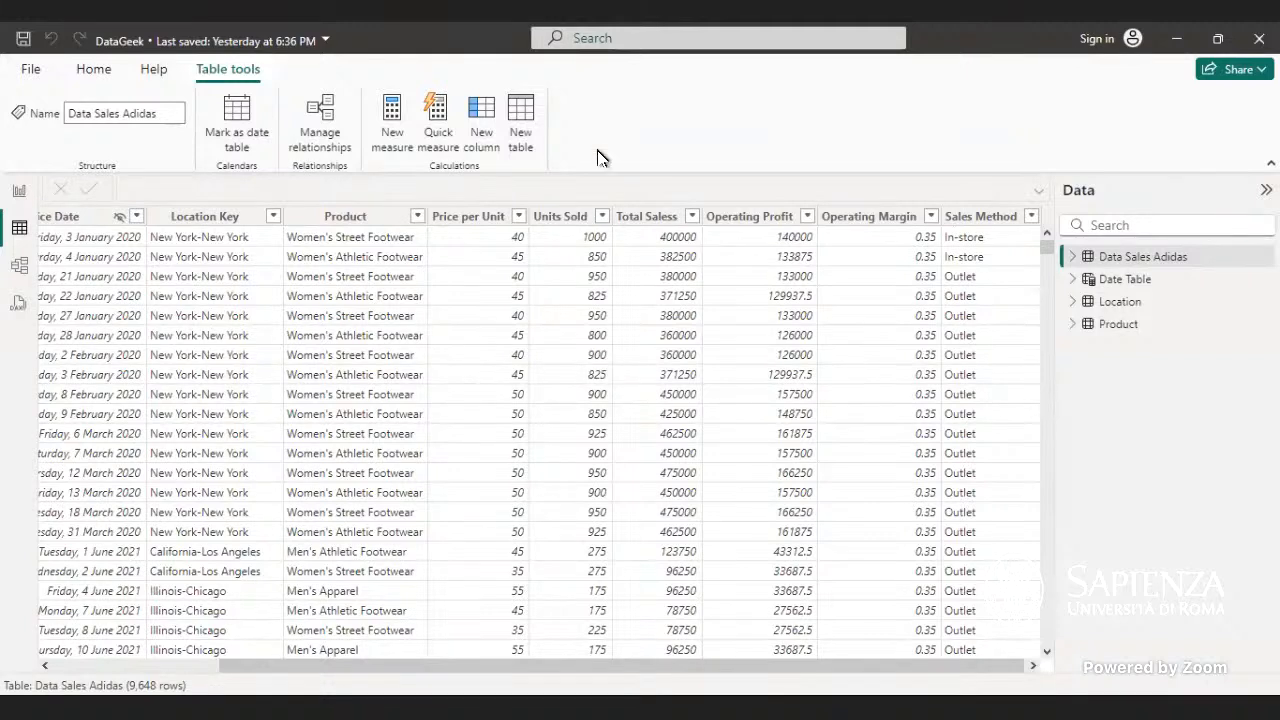
left_click(641, 219)
left_click(659, 224)
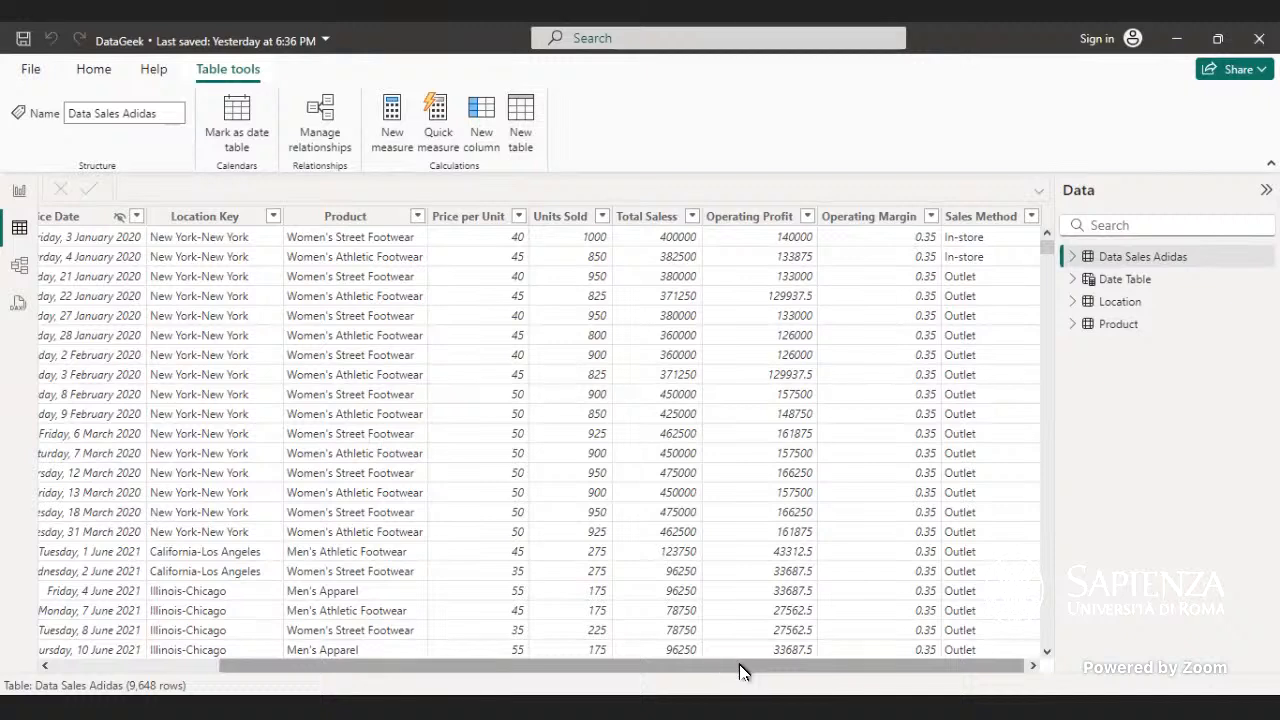
left_click_drag(740, 665, 801, 671)
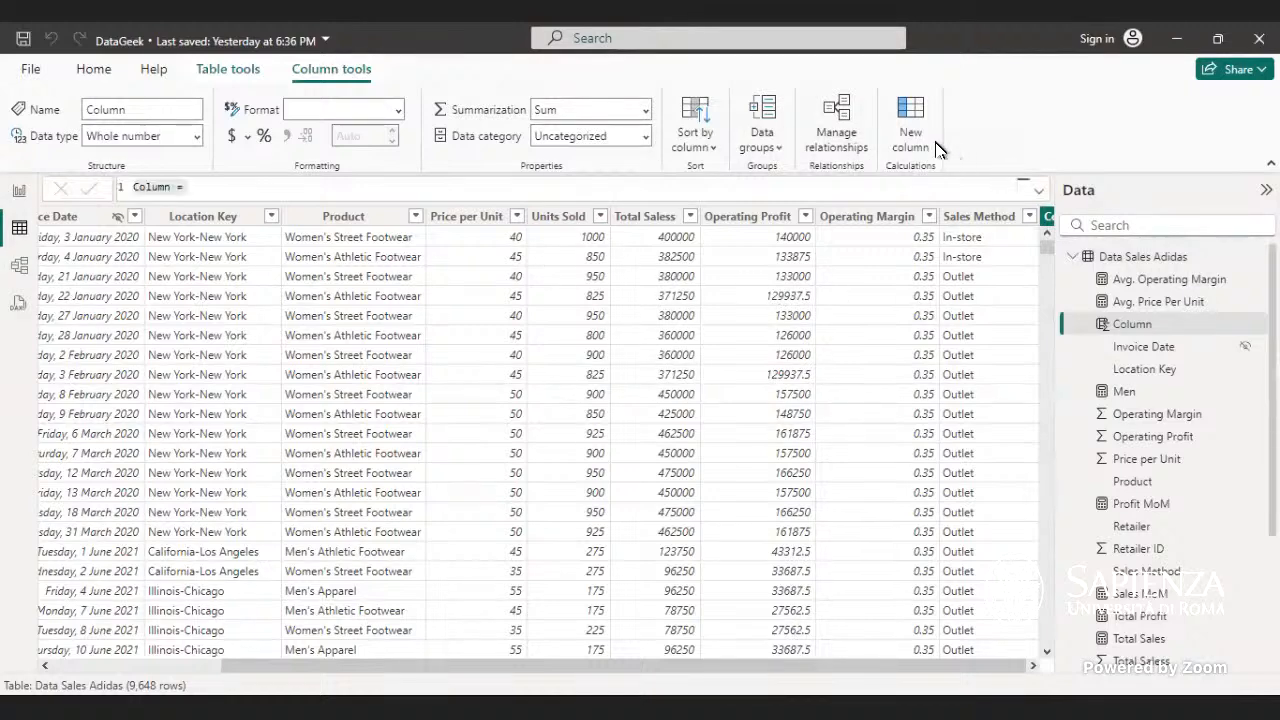
- Name the new calculated column in the Data Sales Adidas table CGOS
left_click(168, 180)
double_click(168, 180)
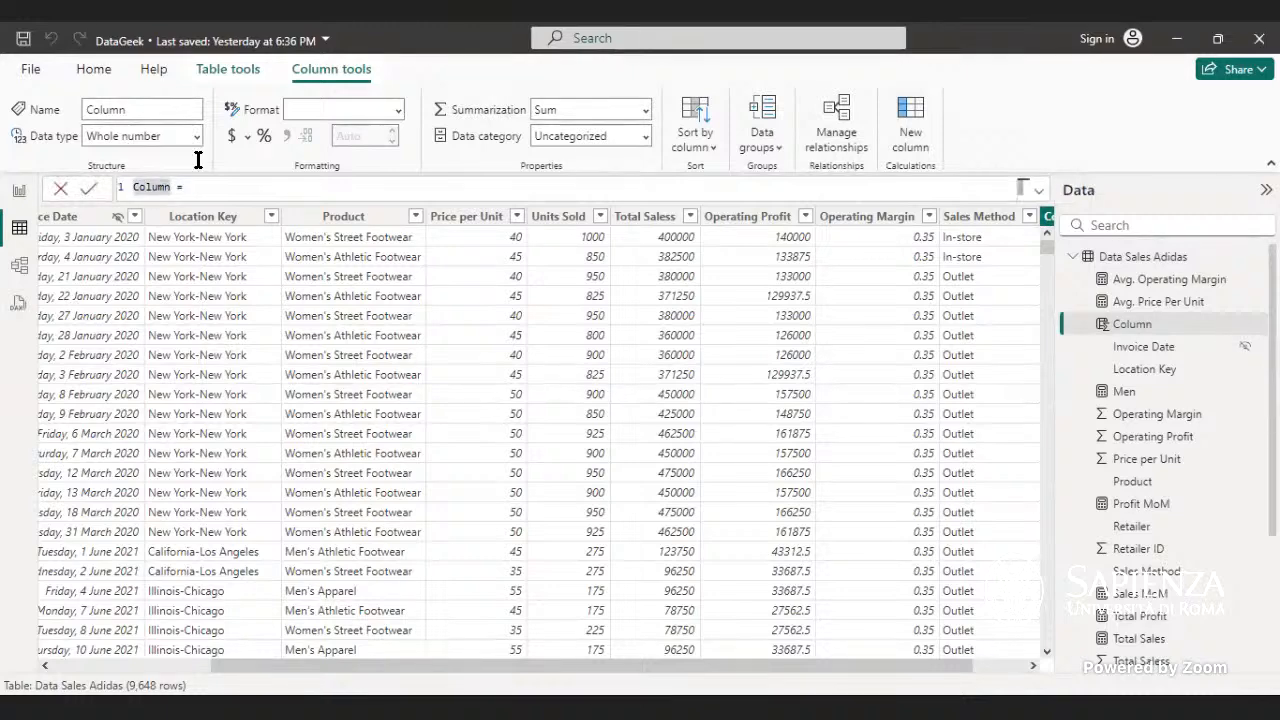
key("BackSpace")
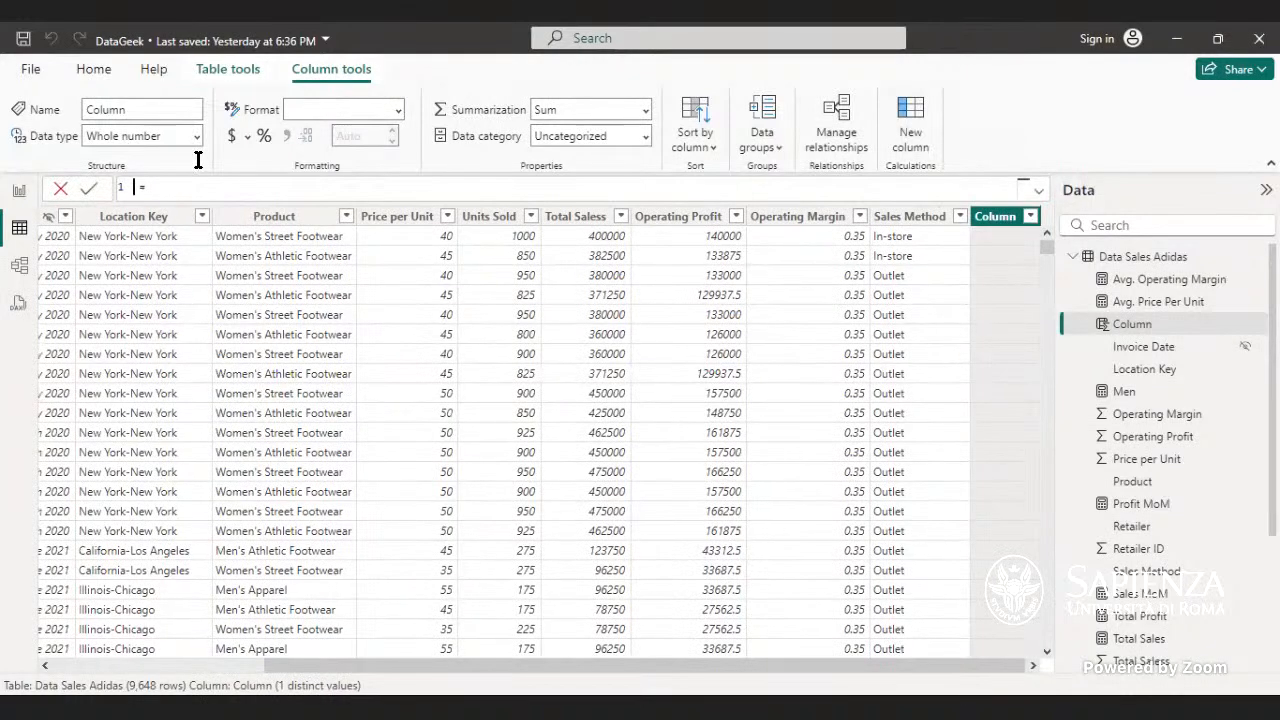
type("CGOS")
- Define the CGOS column as 'Data Sales Adidas'[Total Saless]-'Data Sales Adidas'[Operating Profit]
left_click(220, 185)
type("to")
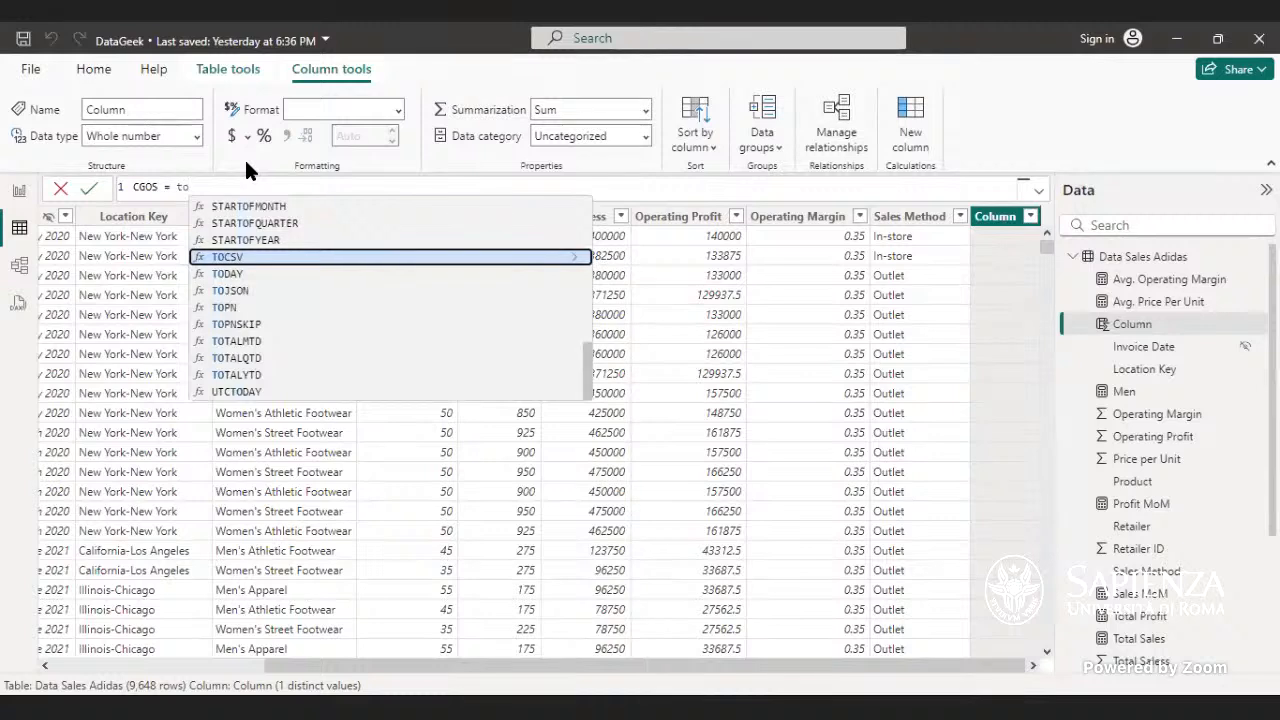
type("t")
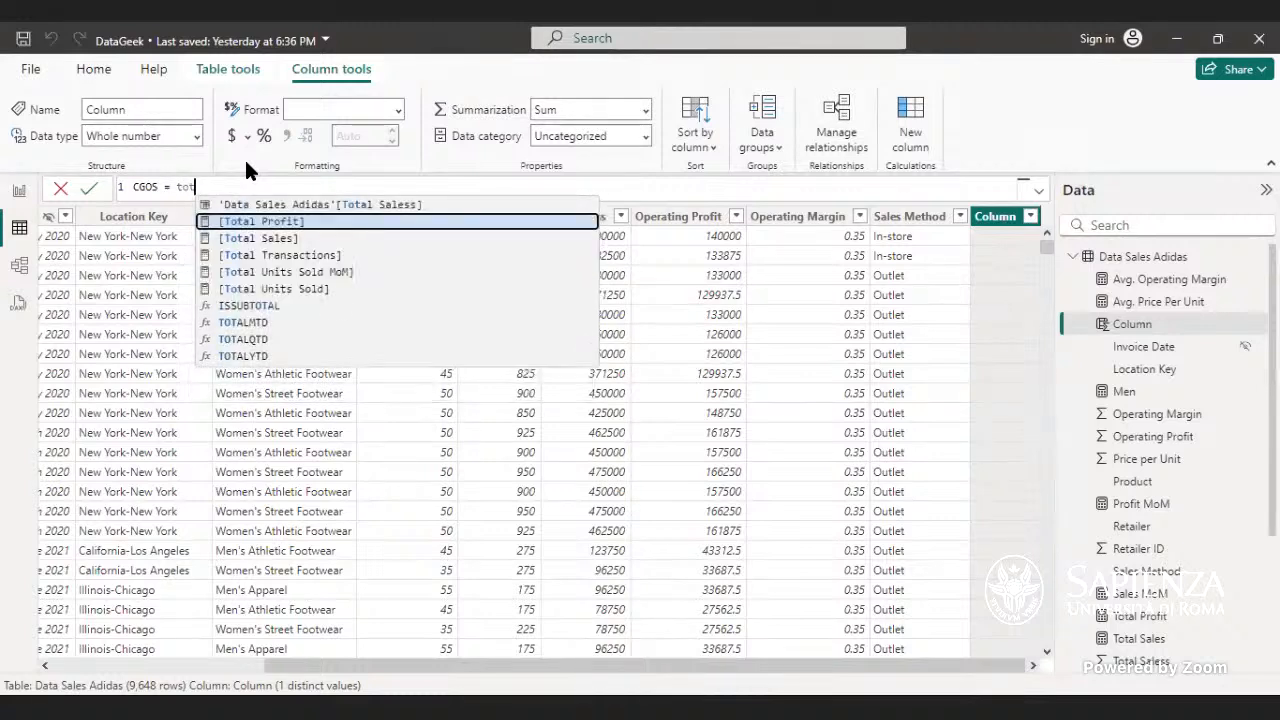
key("Down")
key("Up")
key("Up")
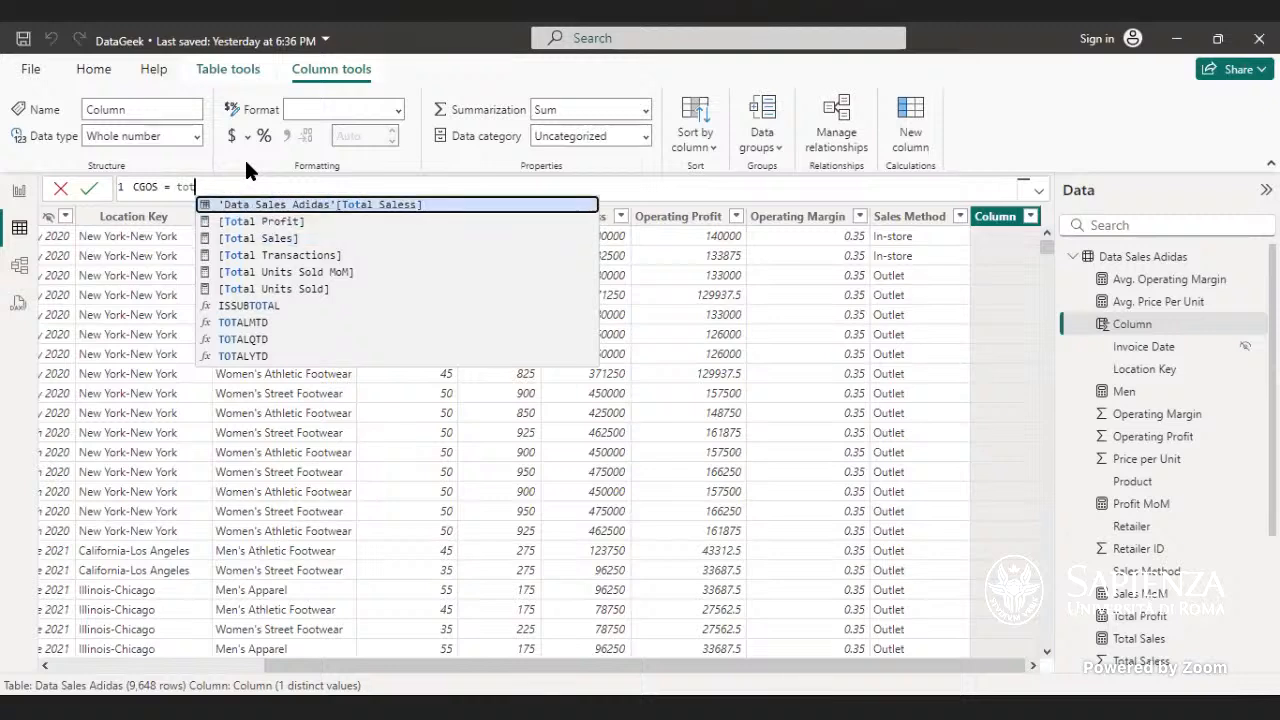
key("Tab")
type("-")
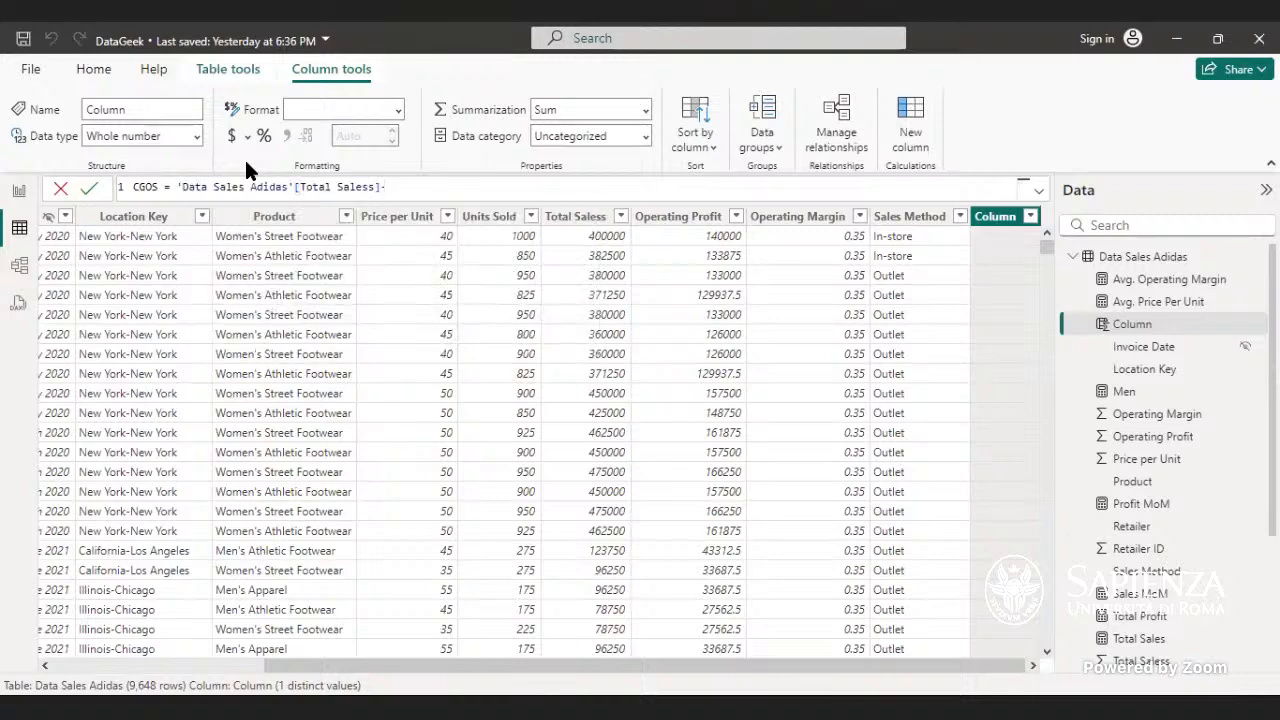
type("oper")
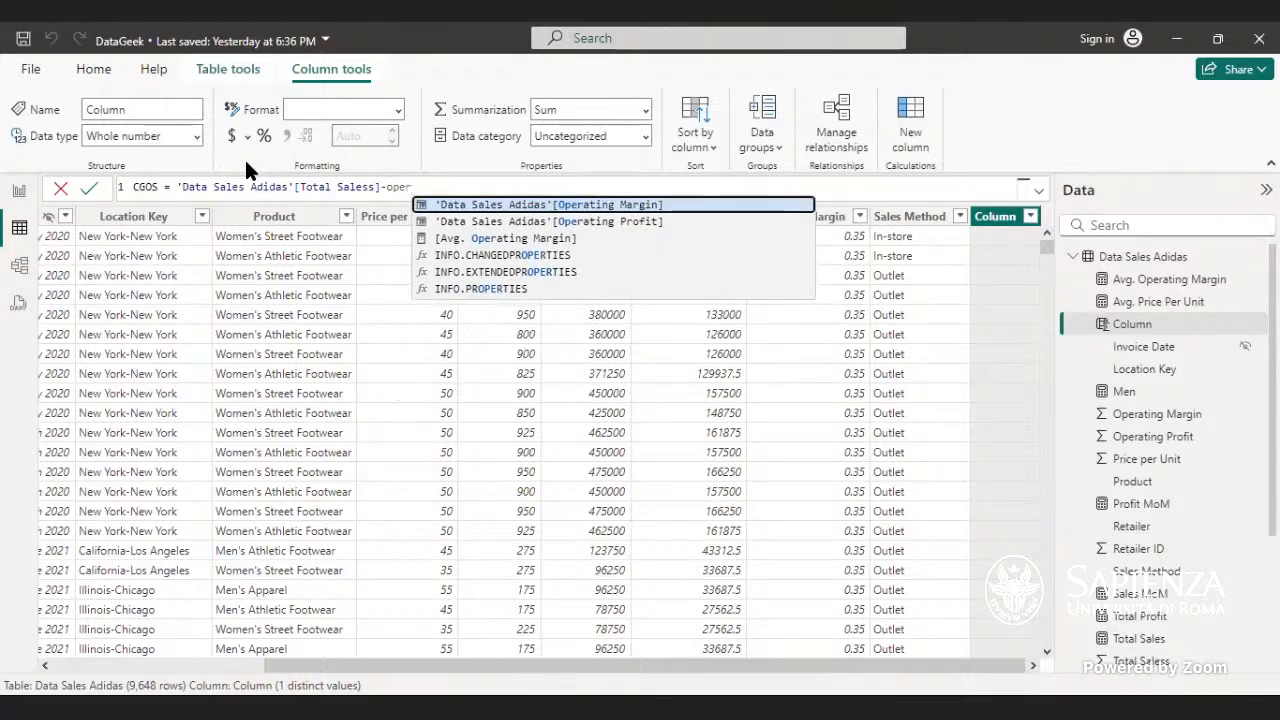
key("Down")
key("Tab")
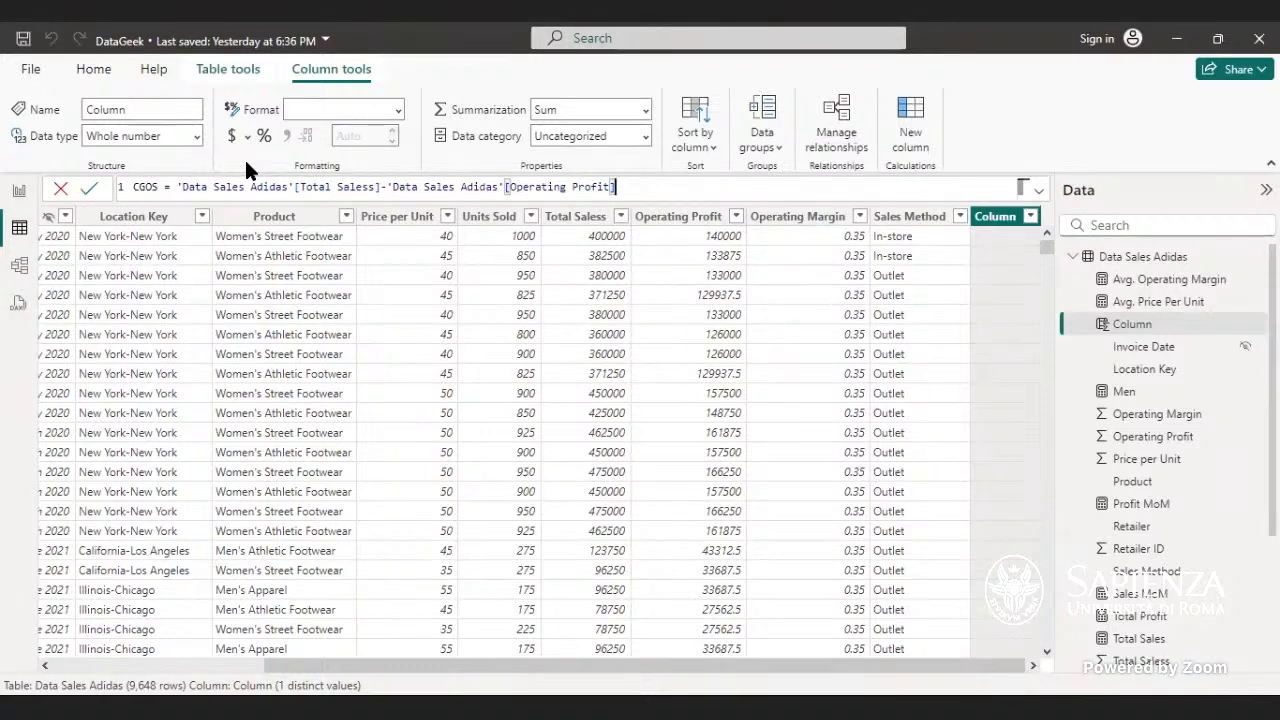
key("Return")
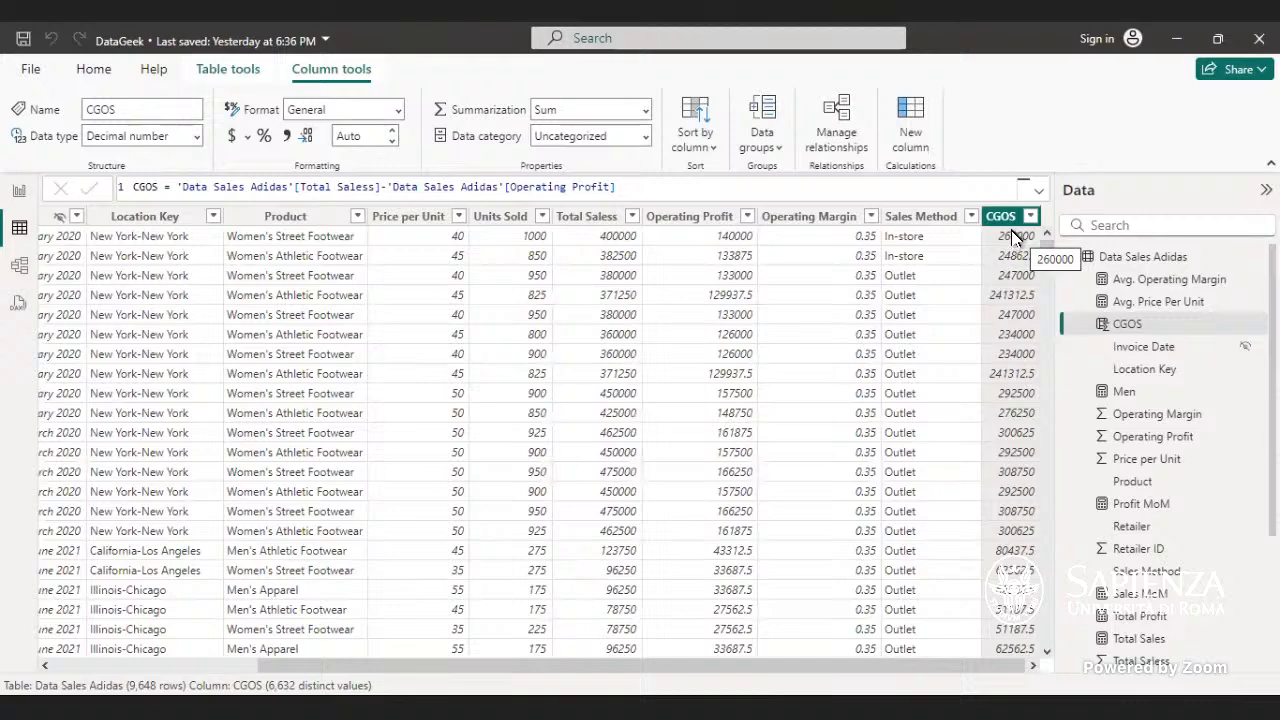
- Return to the report page and move the Avg. Price Per Unit and Total Transactions cards to the far end of the card row
left_click(19, 190)
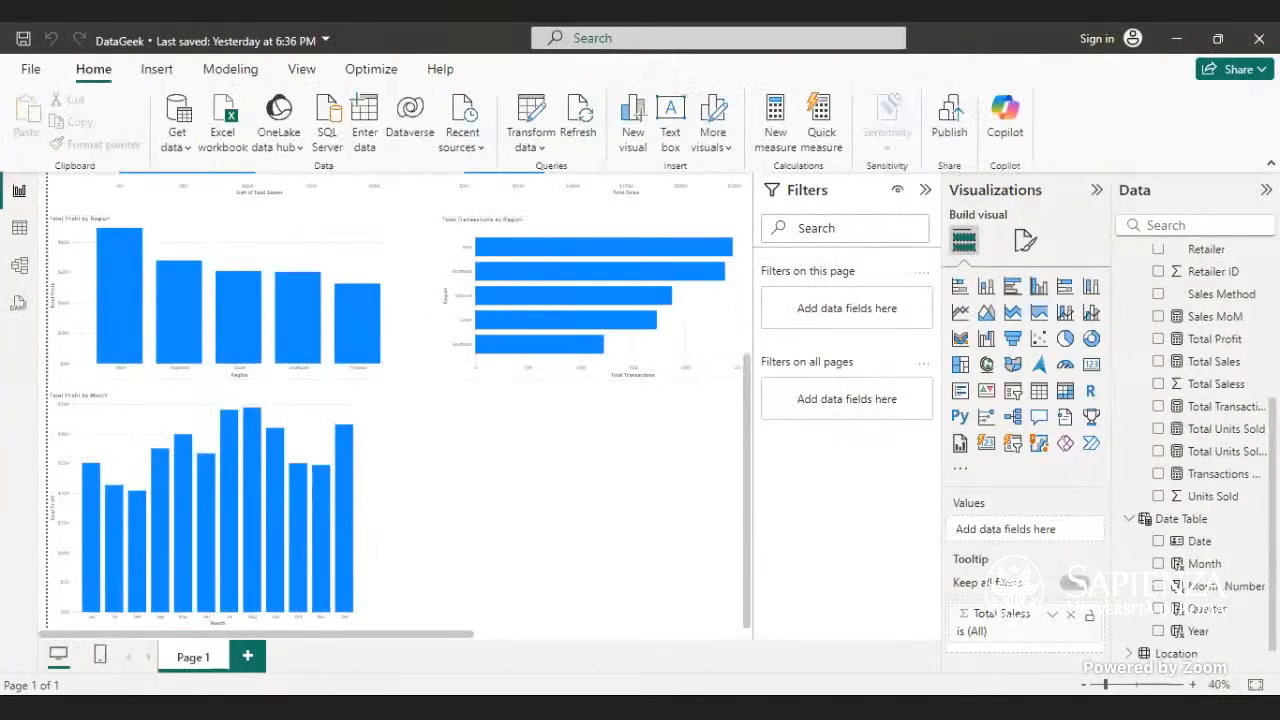
left_click(1084, 685)
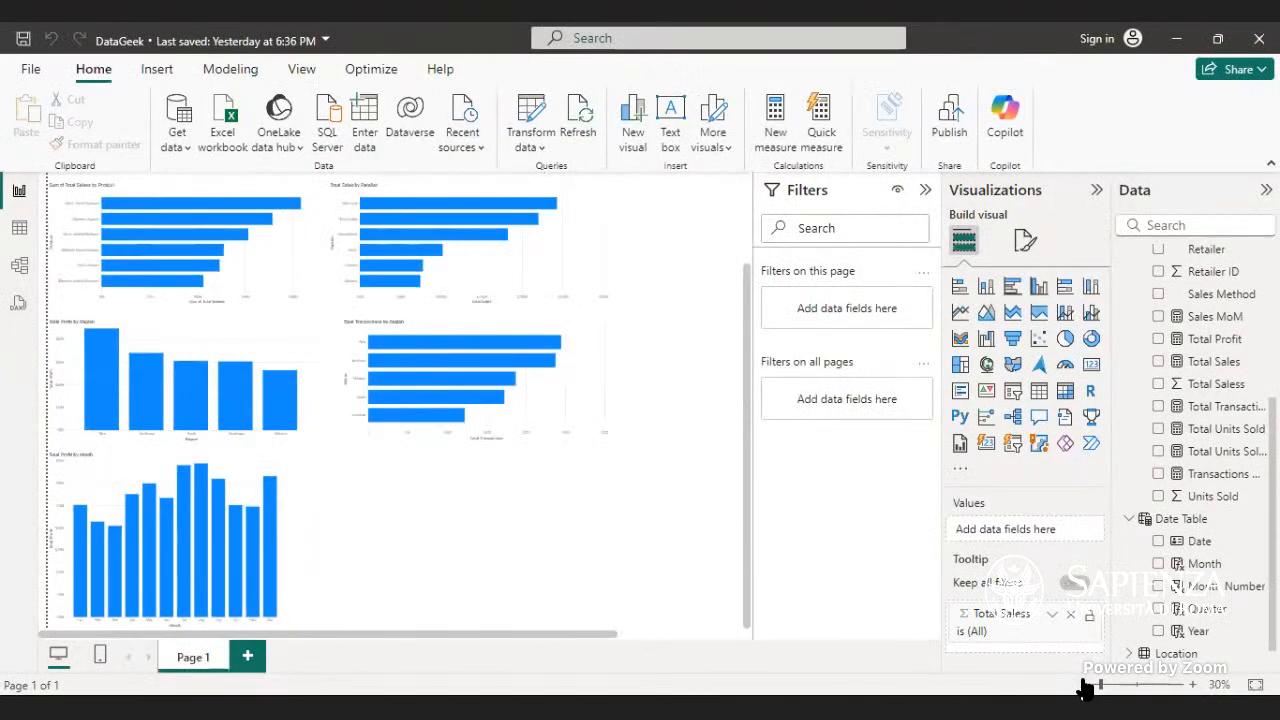
left_click(1084, 685)
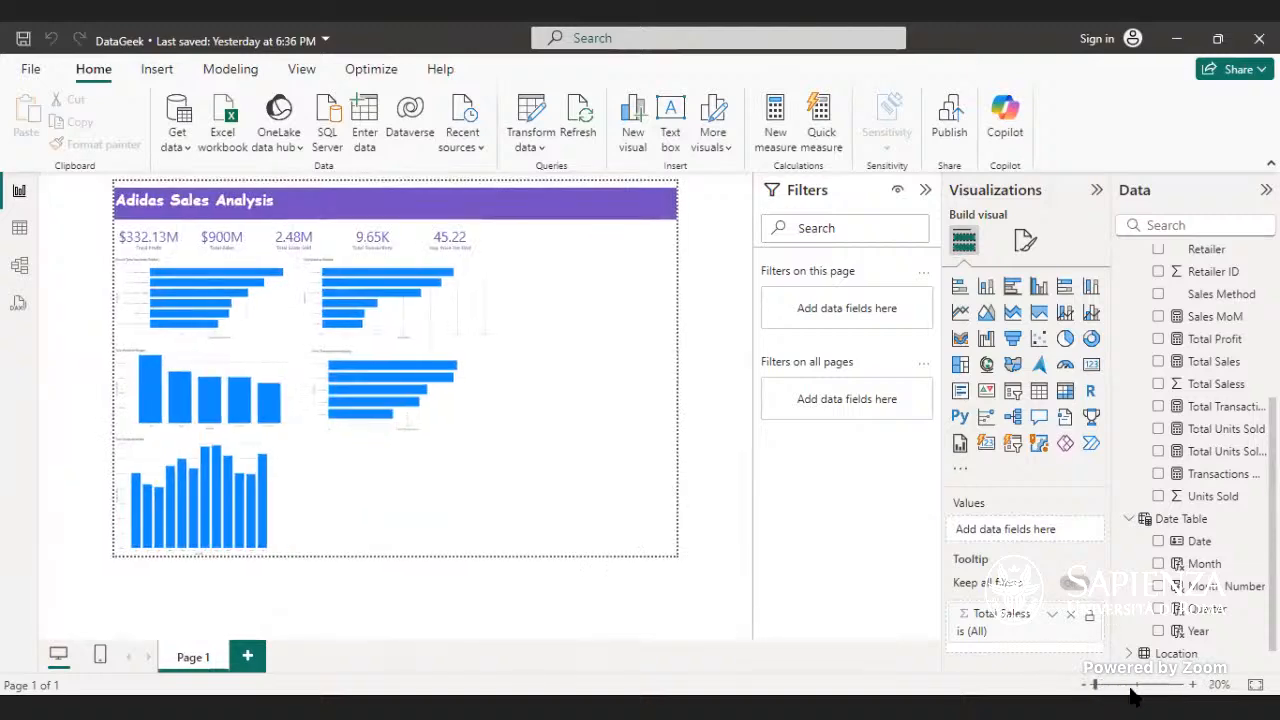
left_click(1193, 685)
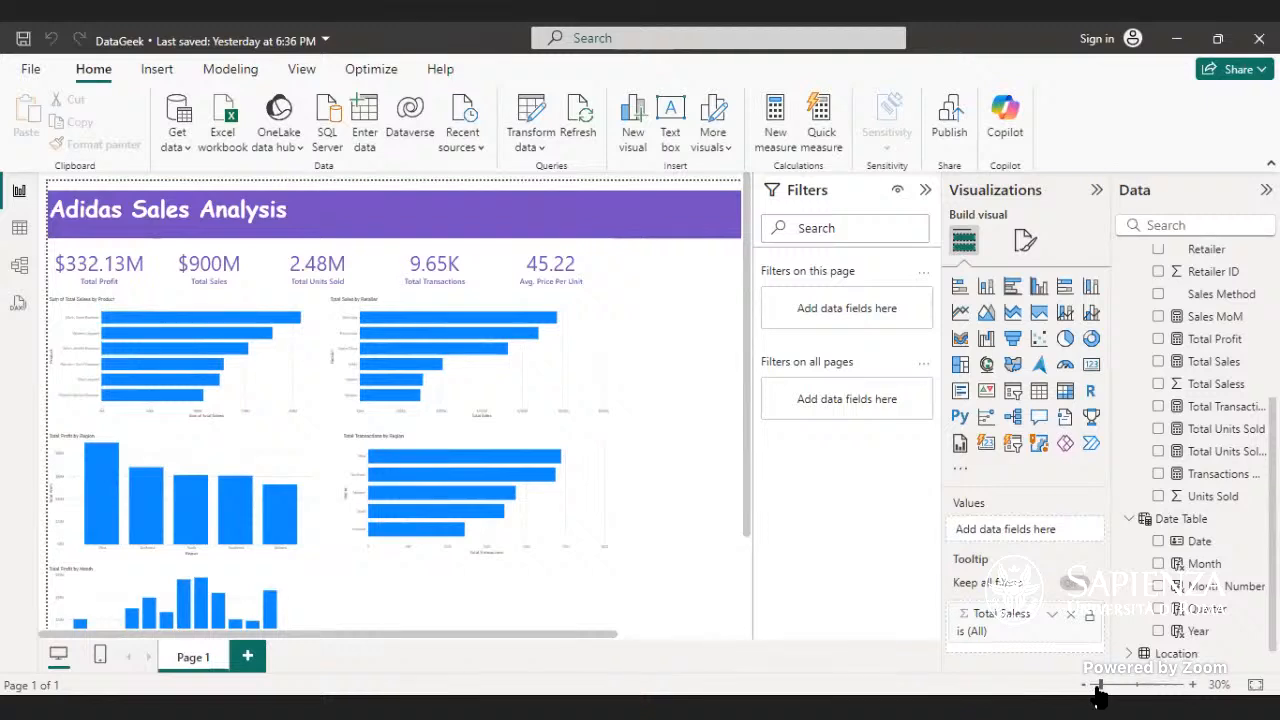
left_click_drag(1099, 686, 1097, 687)
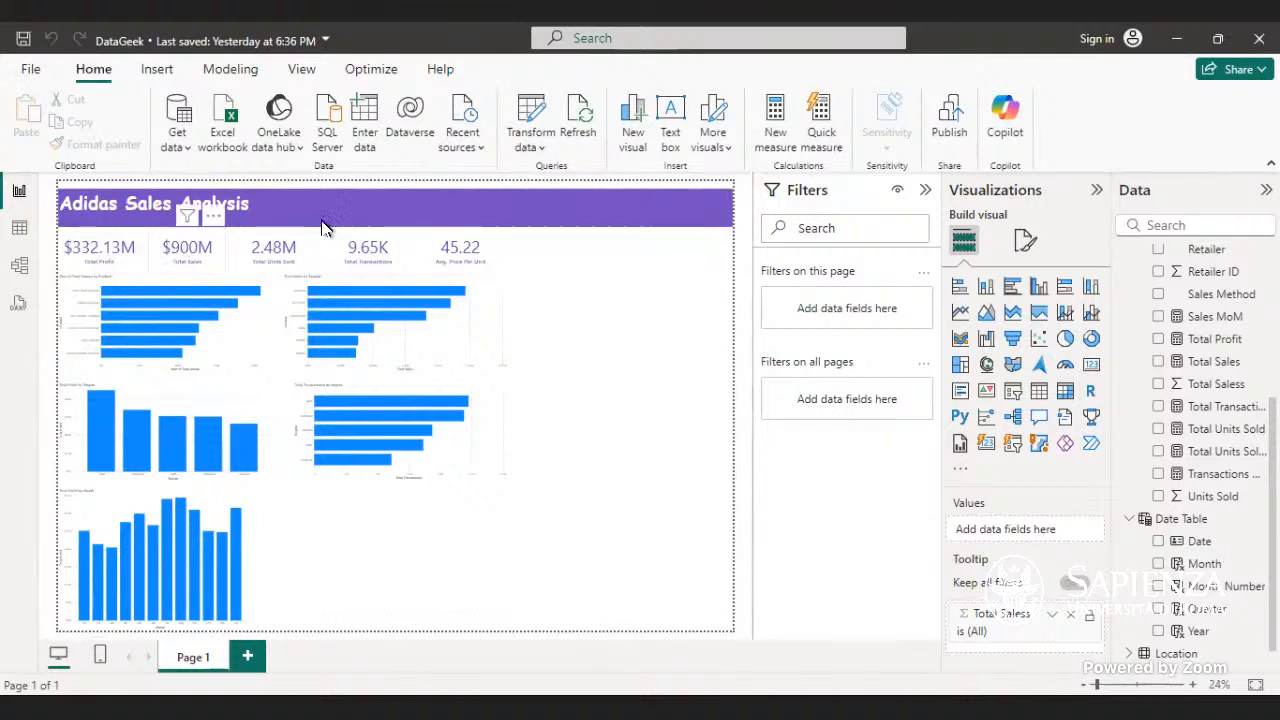
left_click_drag(491, 258, 717, 253)
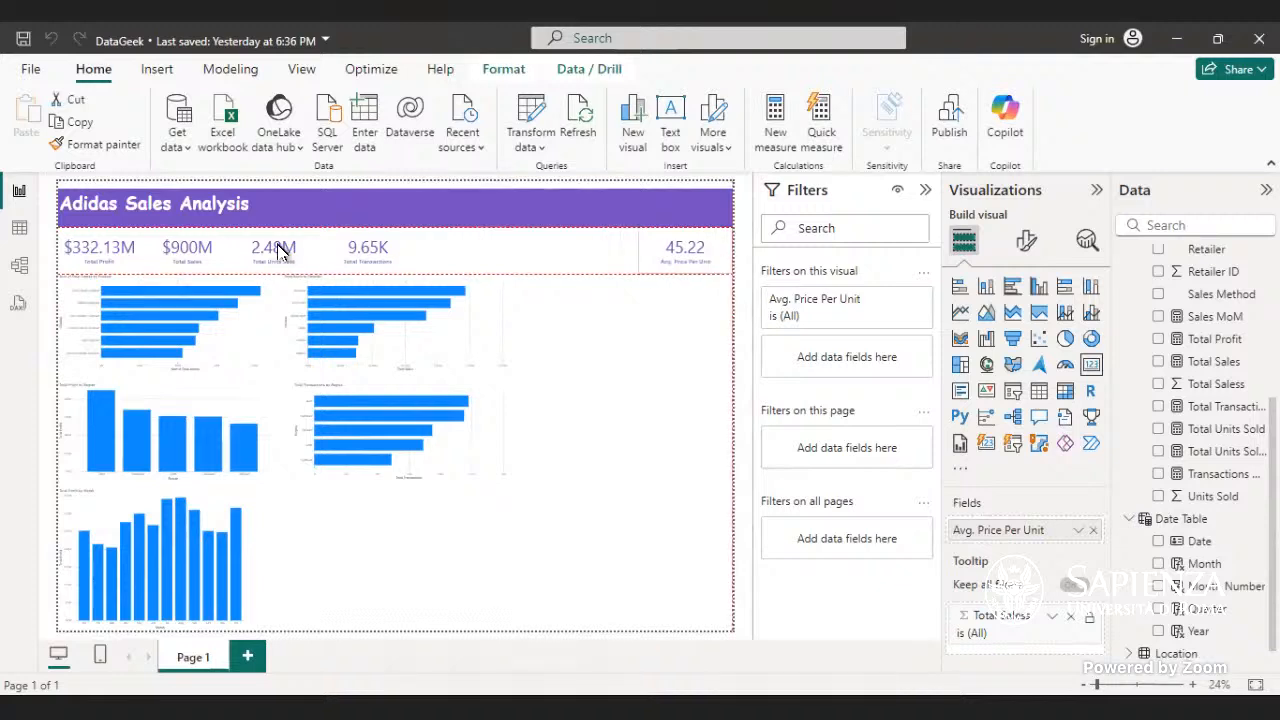
left_click_drag(387, 257, 603, 263)
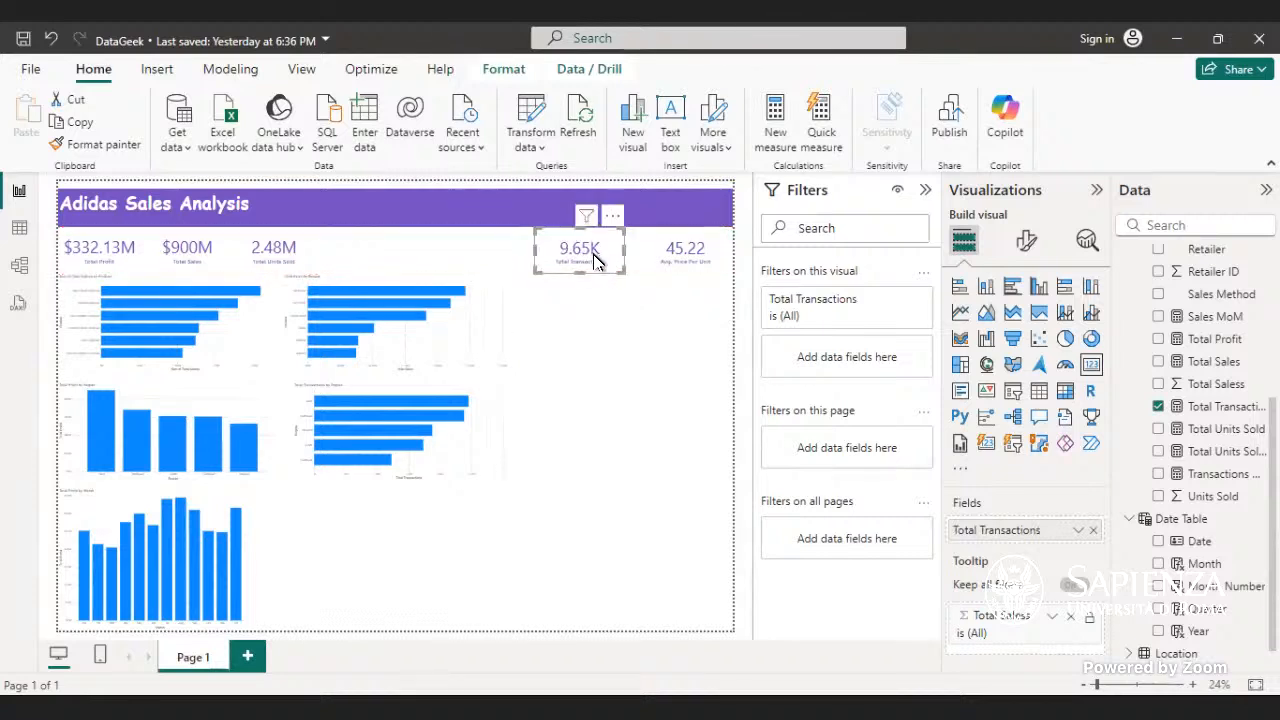
- Move the Total Units Sold card along the row so it sits just before the Total Transactions card
left_click(306, 250)
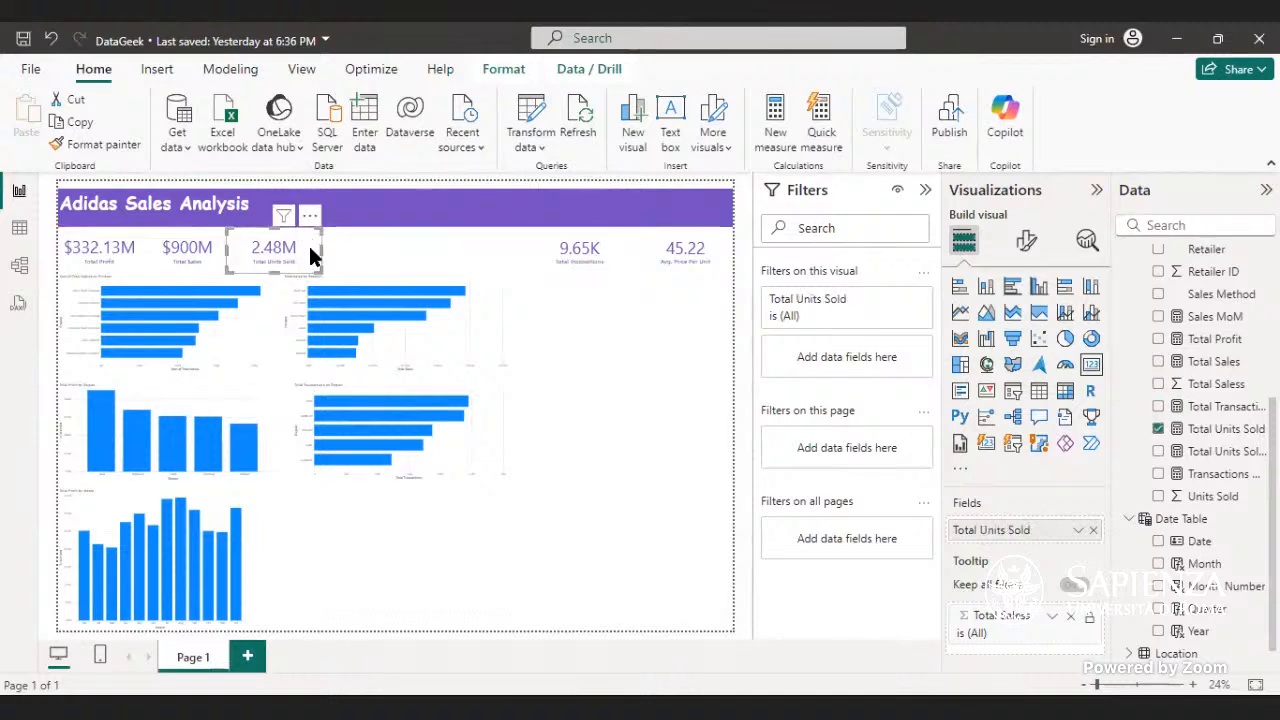
left_click_drag(310, 248, 398, 252)
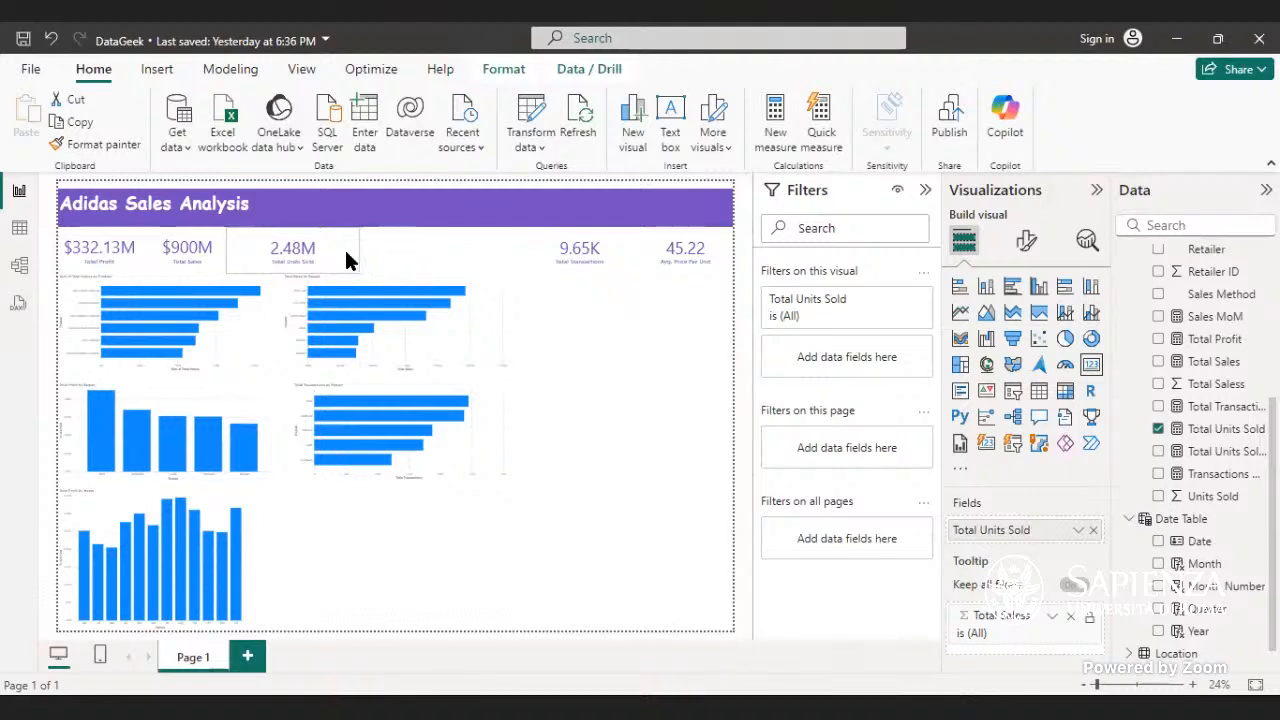
left_click(347, 252)
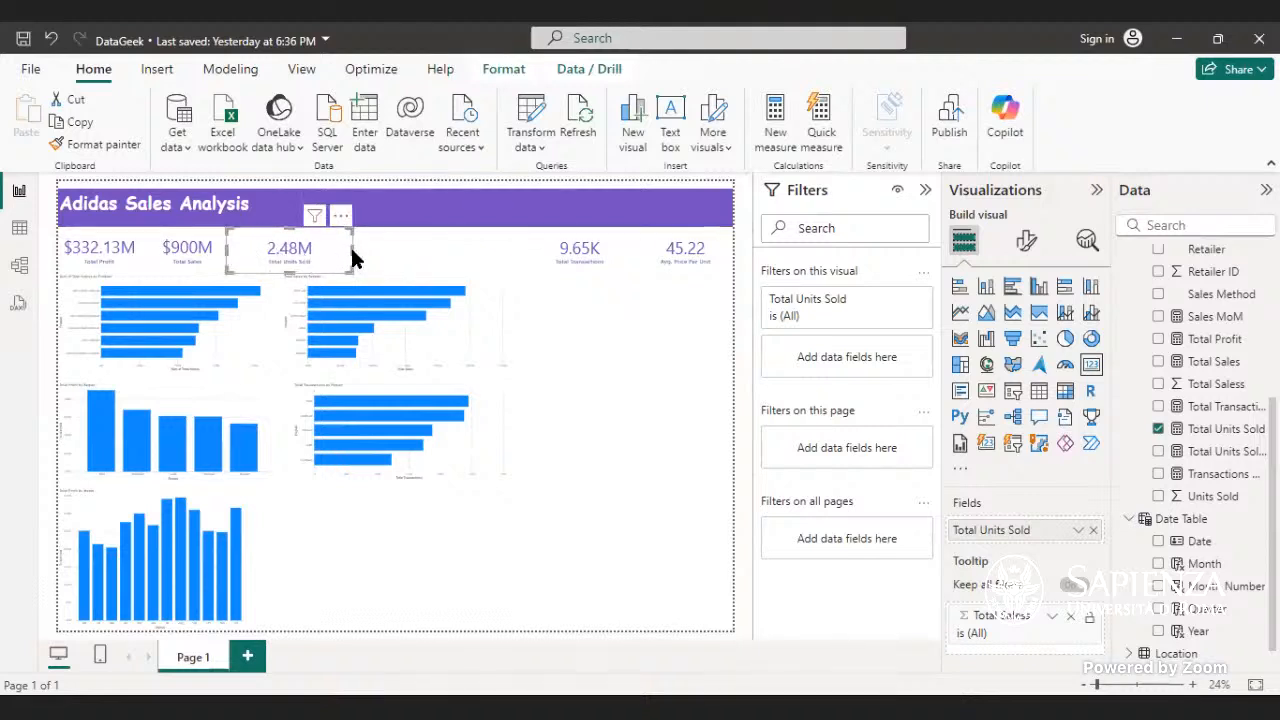
left_click_drag(353, 250, 452, 255)
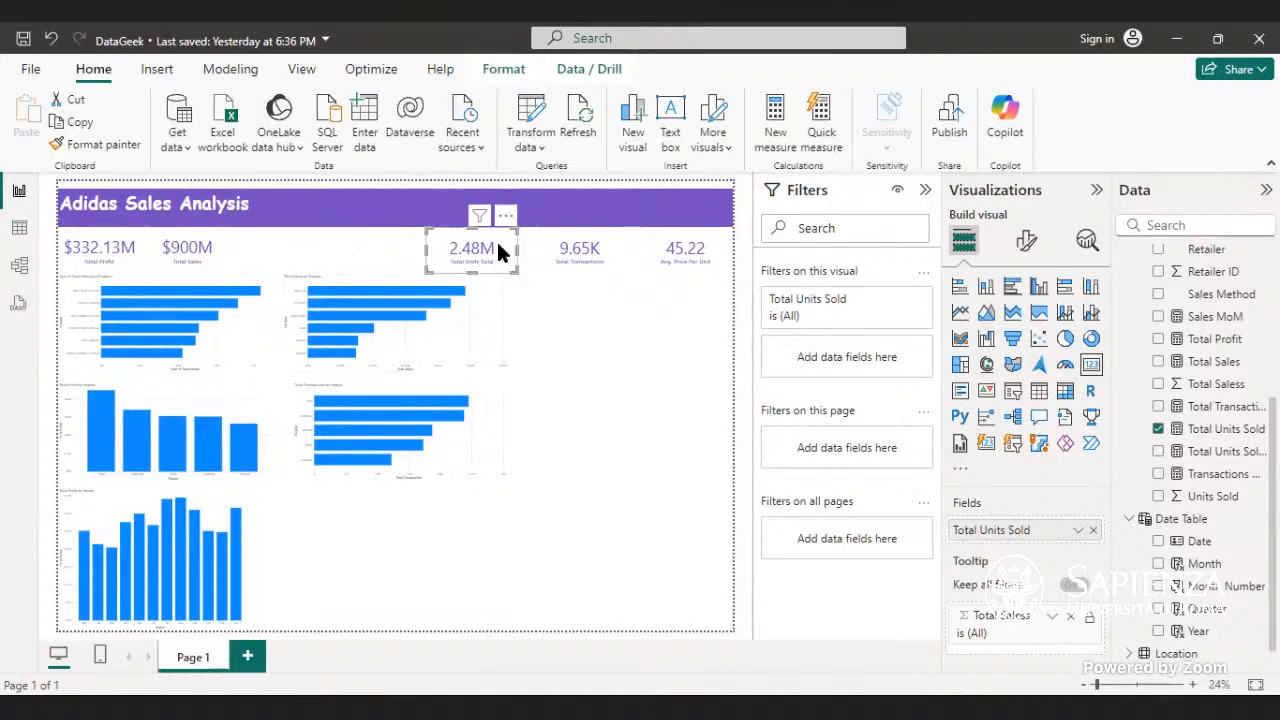
left_click(540, 330)
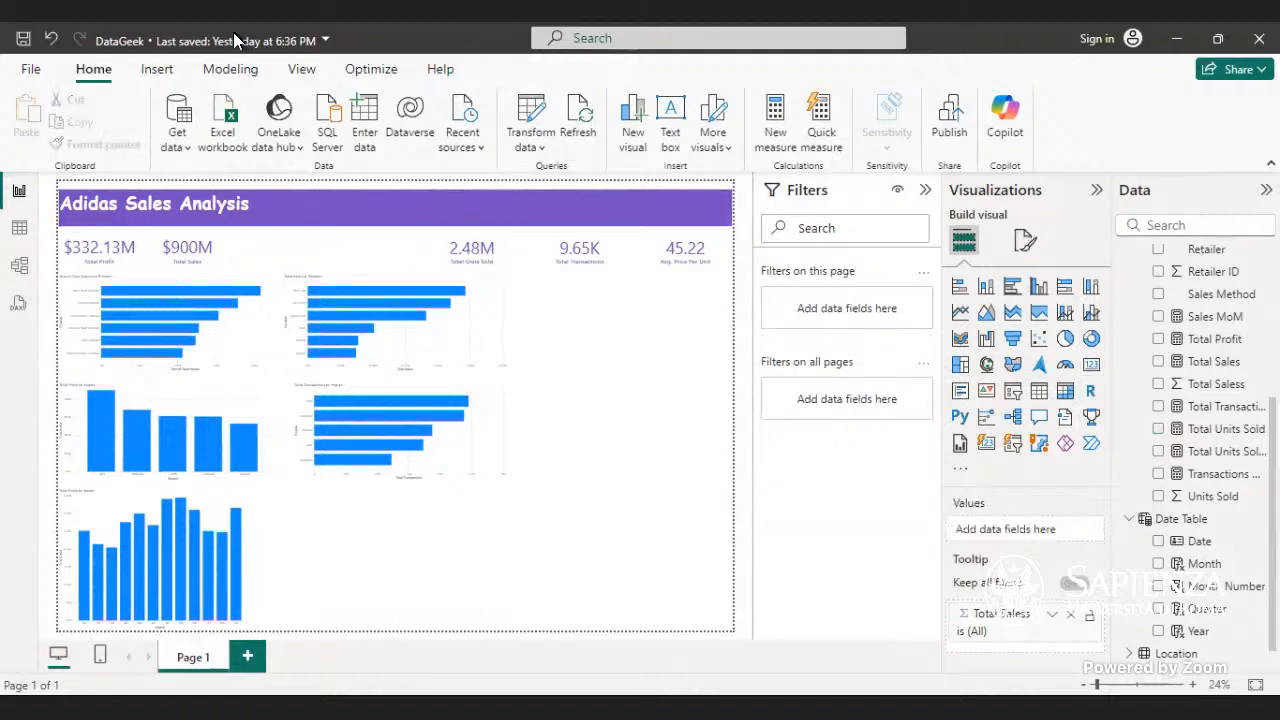
- Reposition the Total Profit and Total Sales cards in the row, leaving a gap before Total Units Sold
left_click(178, 76)
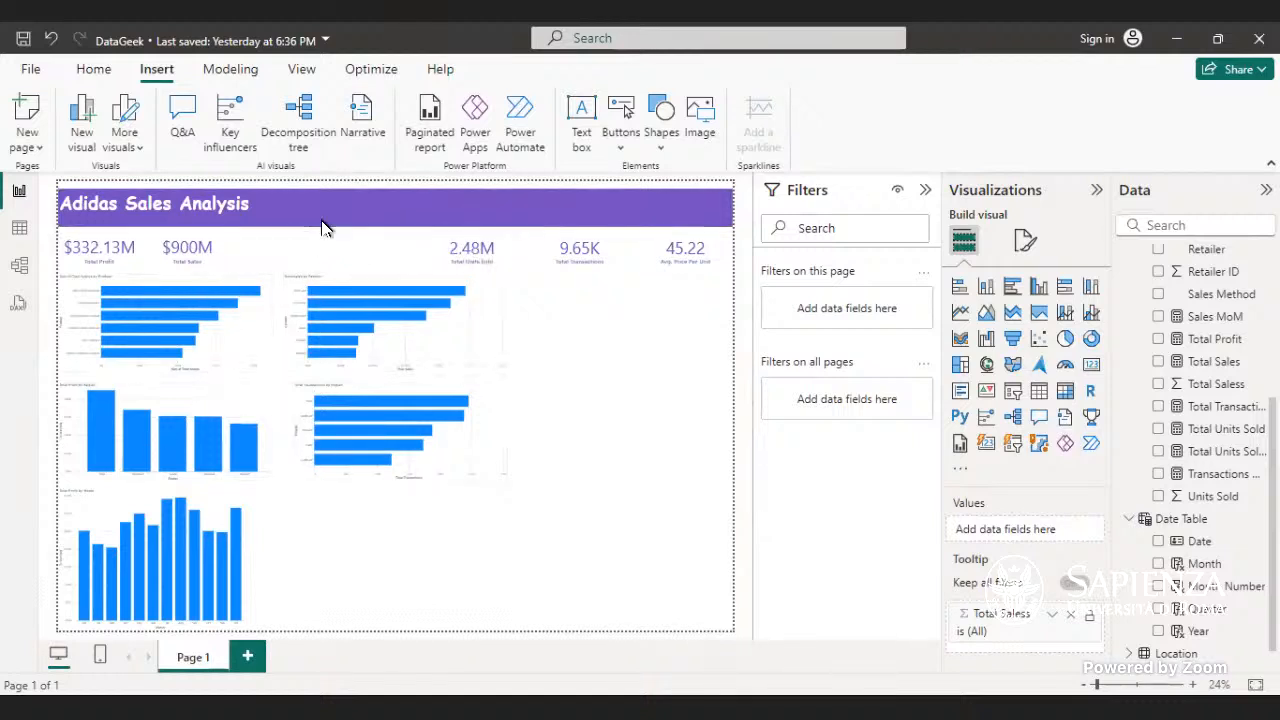
left_click(218, 261)
left_click_drag(213, 258, 296, 258)
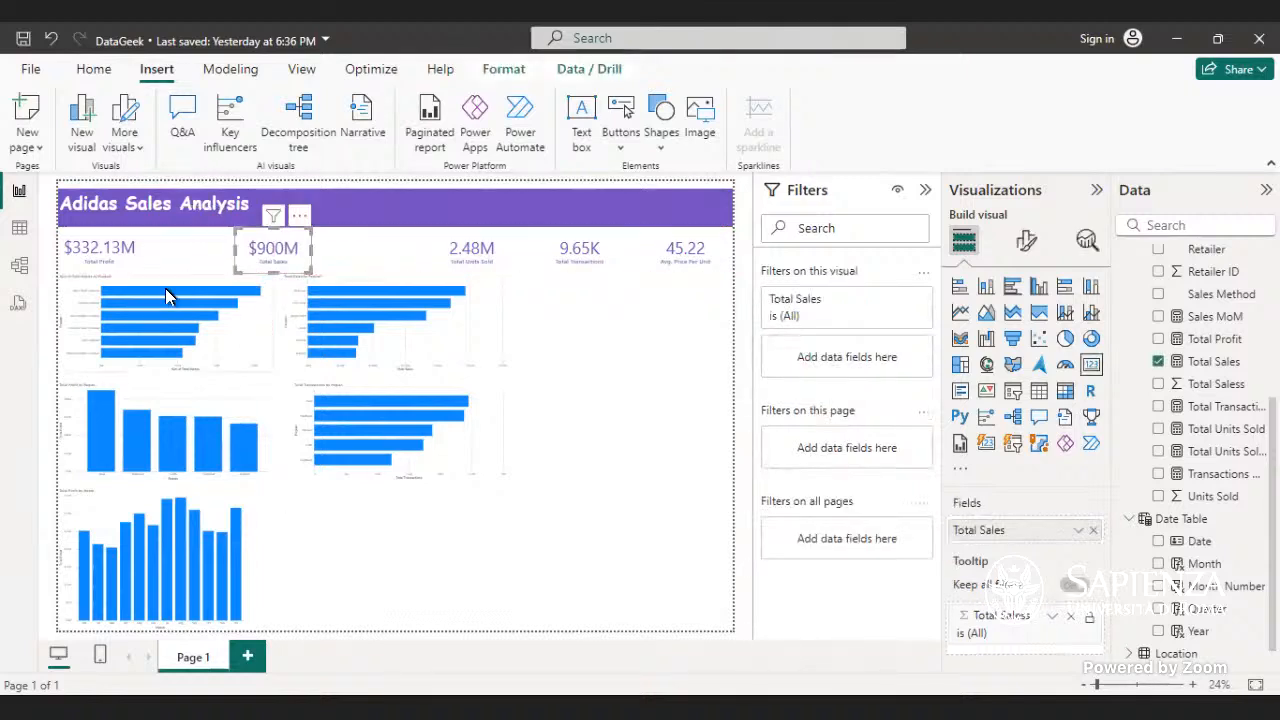
left_click_drag(135, 268, 147, 266)
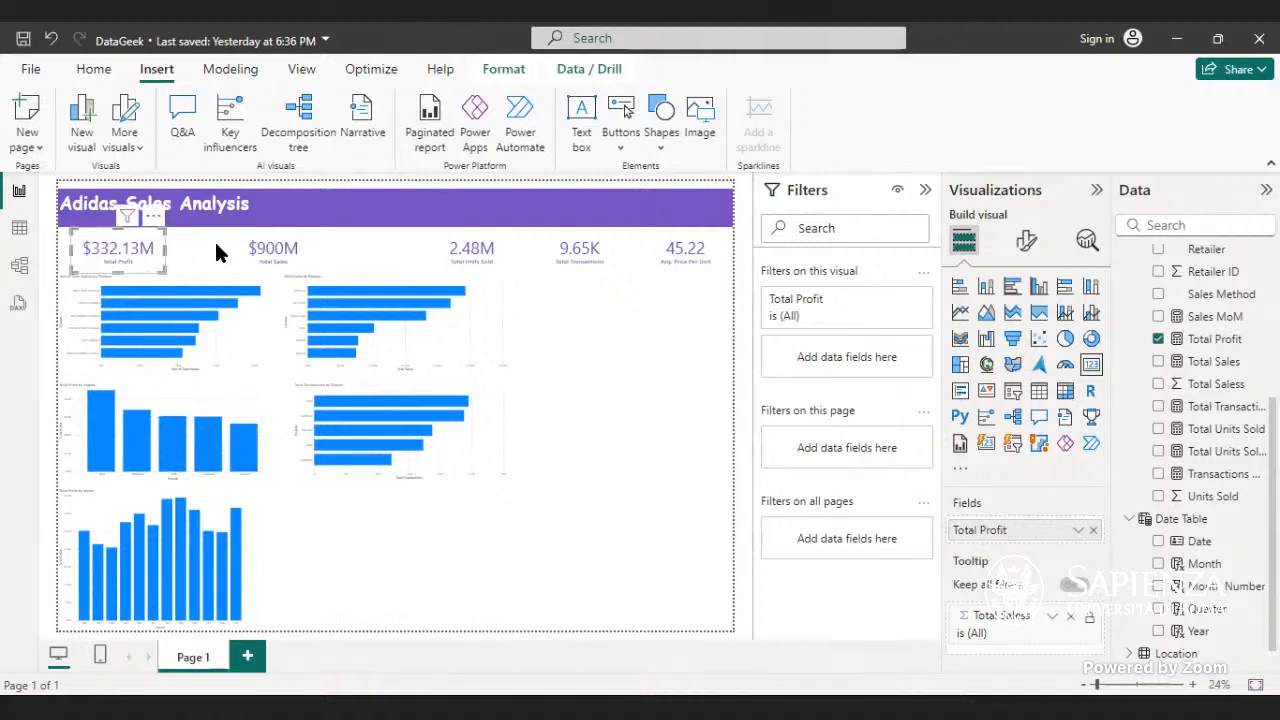
left_click_drag(245, 249, 282, 249)
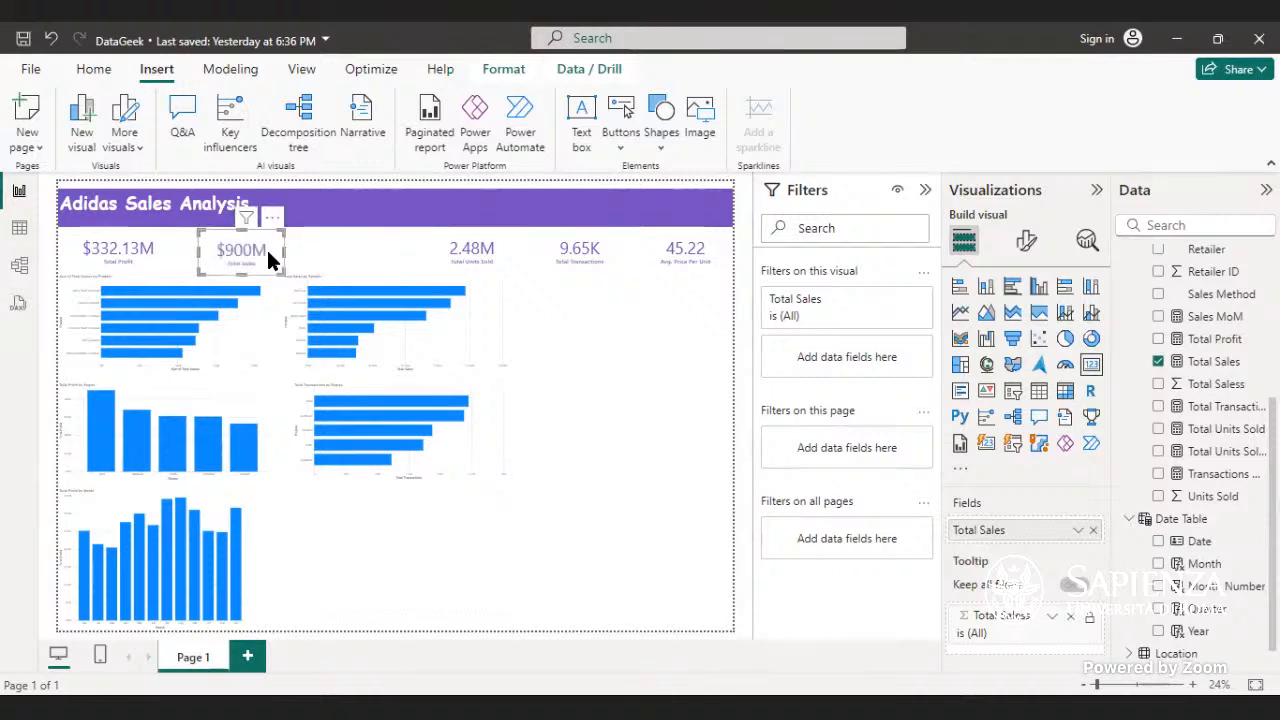
- Place a copy of the Total Sales card before Total Units Sold and replace its field with Avg. Operating Margin
left_click_drag(266, 250, 391, 256)
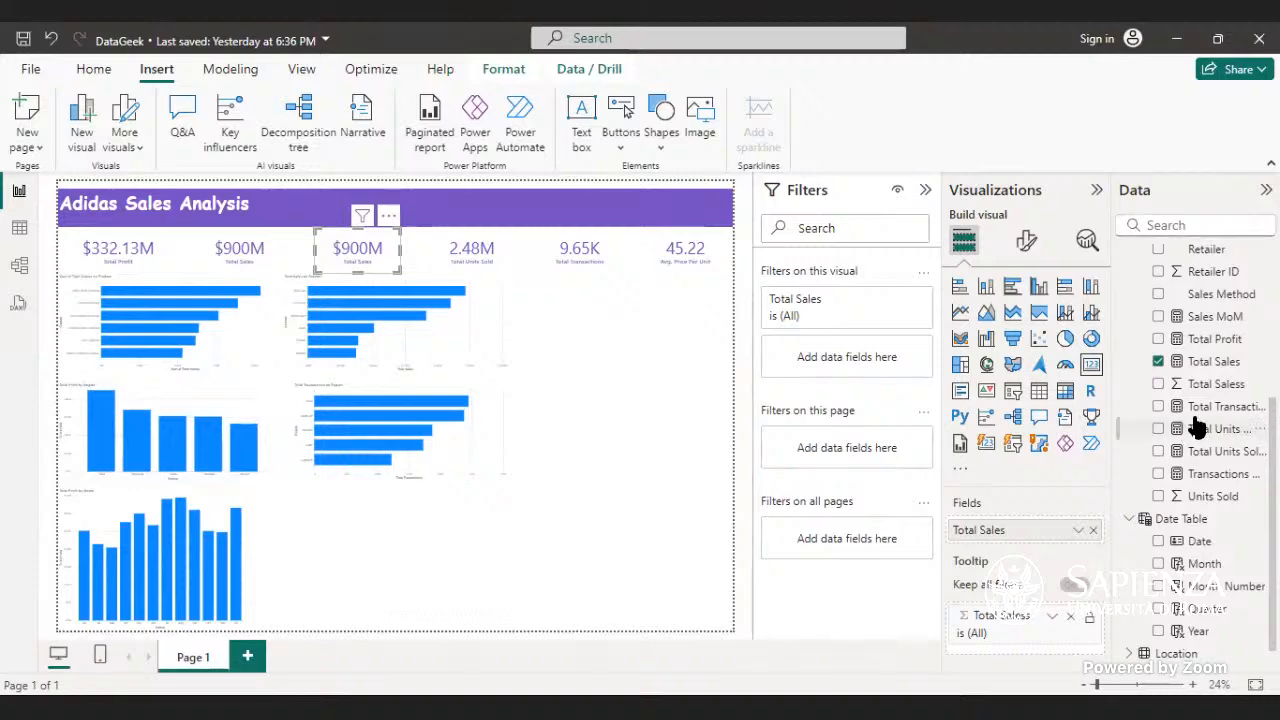
scroll(1195, 430, "up", 5)
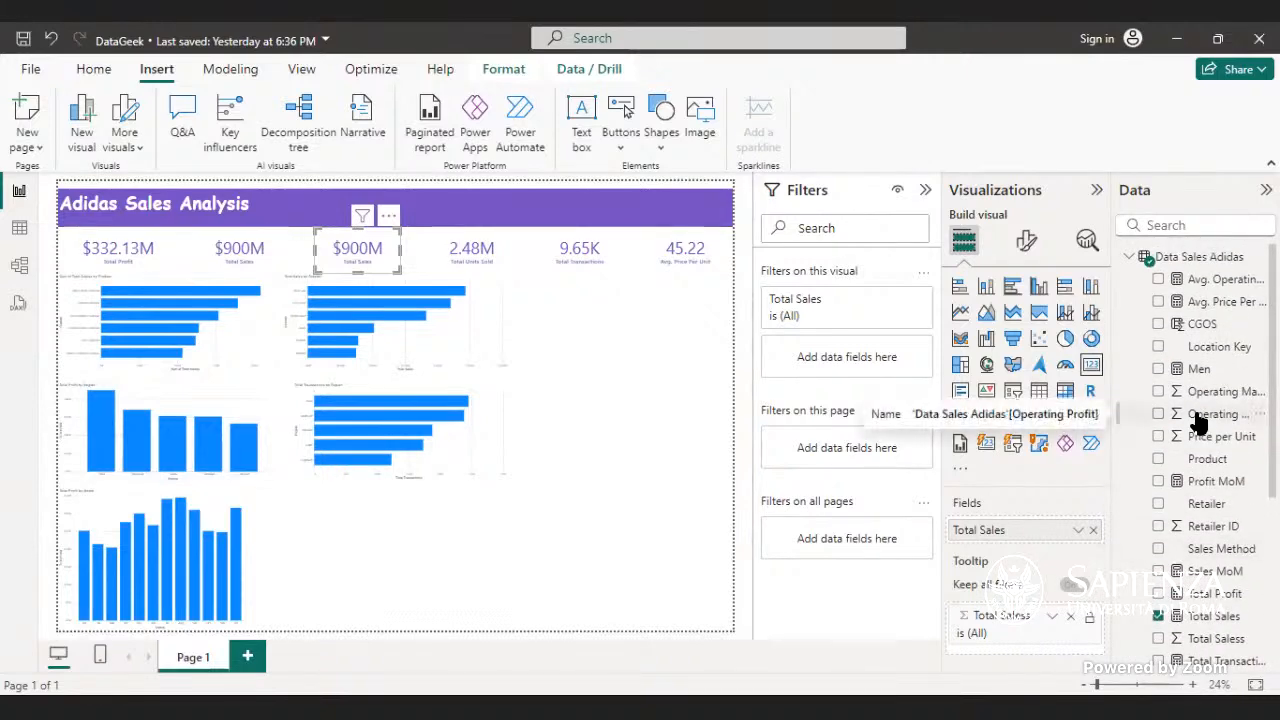
scroll(1196, 422, "down", 3)
scroll(1194, 420, "up", 3)
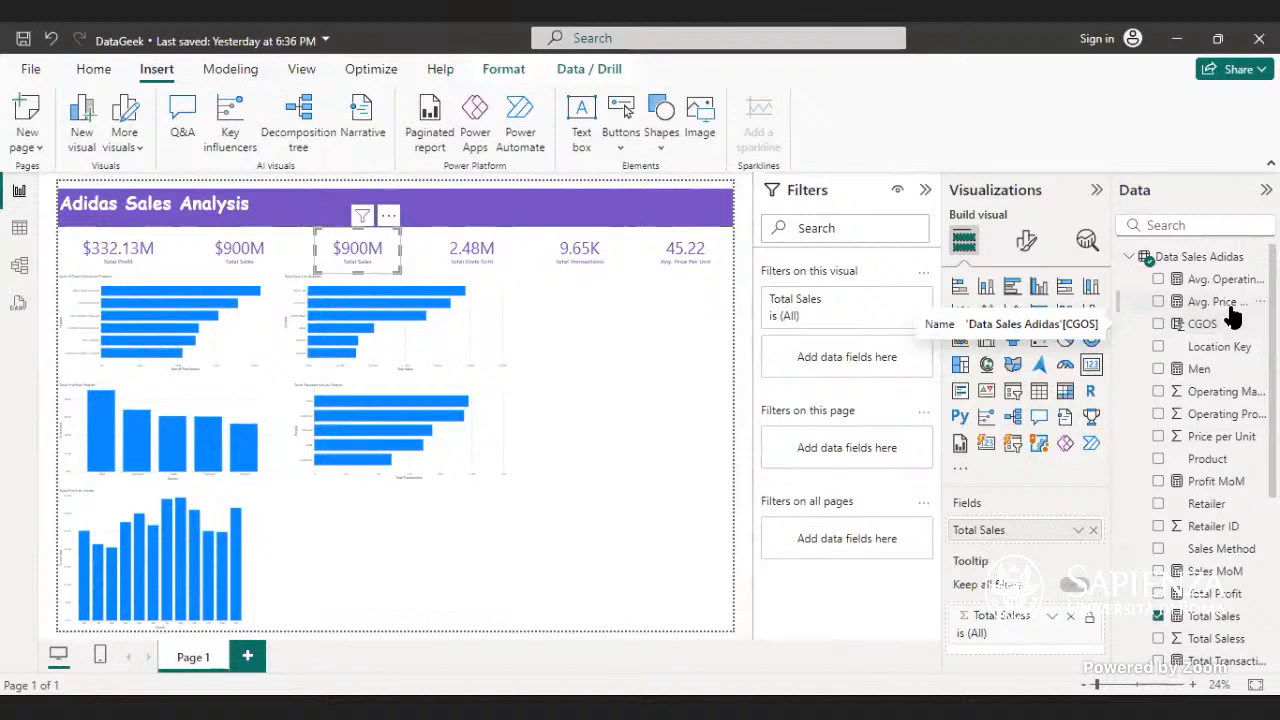
left_click_drag(1234, 285, 1088, 560)
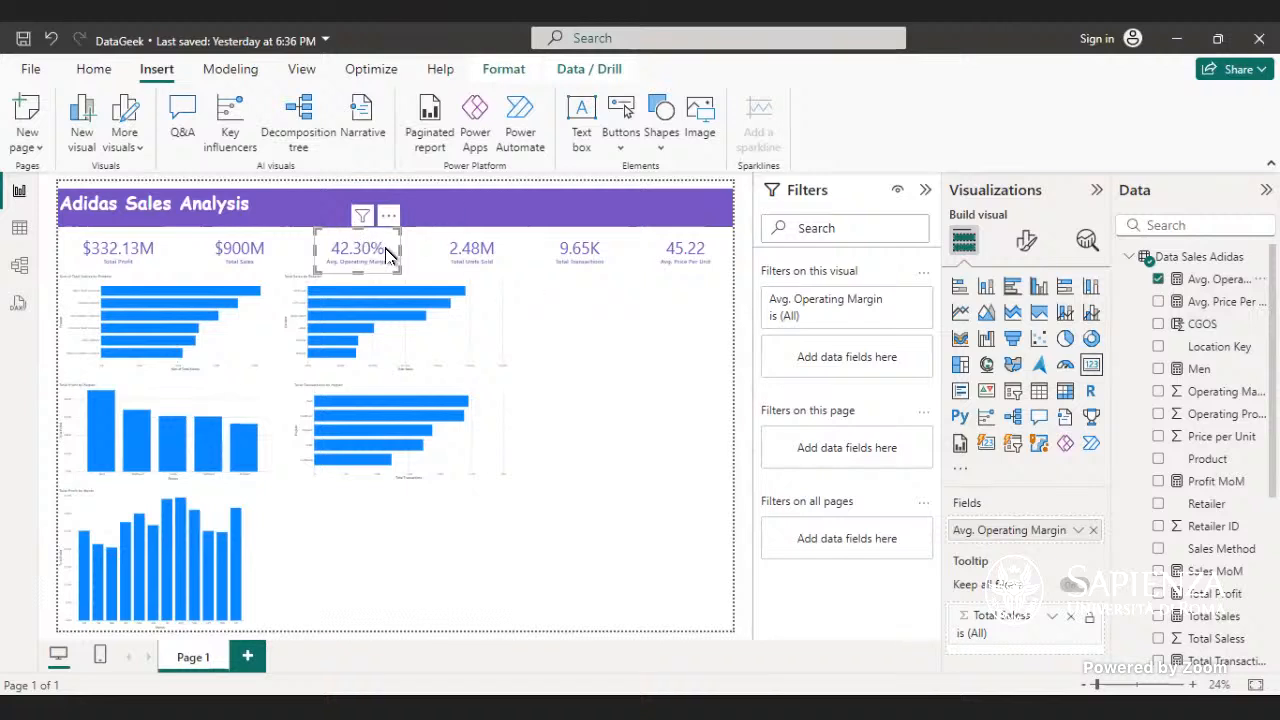
- Shift the Total Units Sold and Total Transactions cards toward Total Sales and place Avg. Operating Margin before Avg. Price Per Unit
left_click_drag(381, 249, 573, 285)
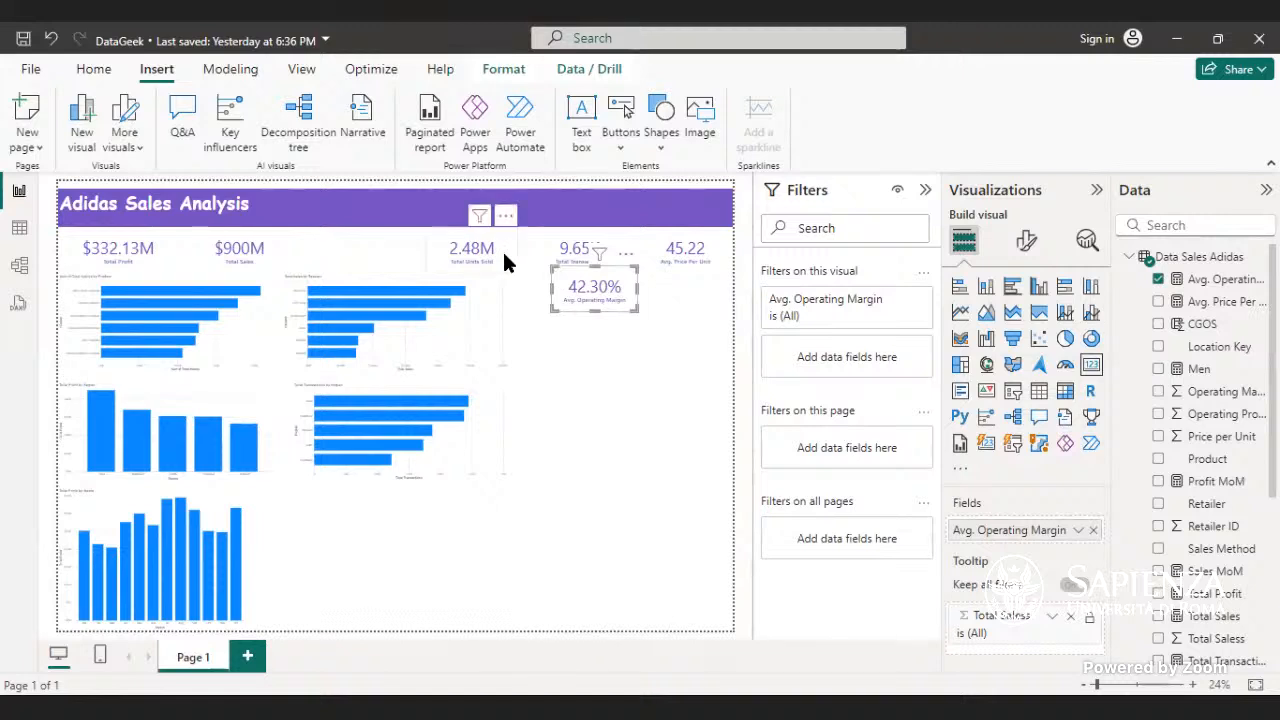
left_click_drag(479, 245, 396, 254)
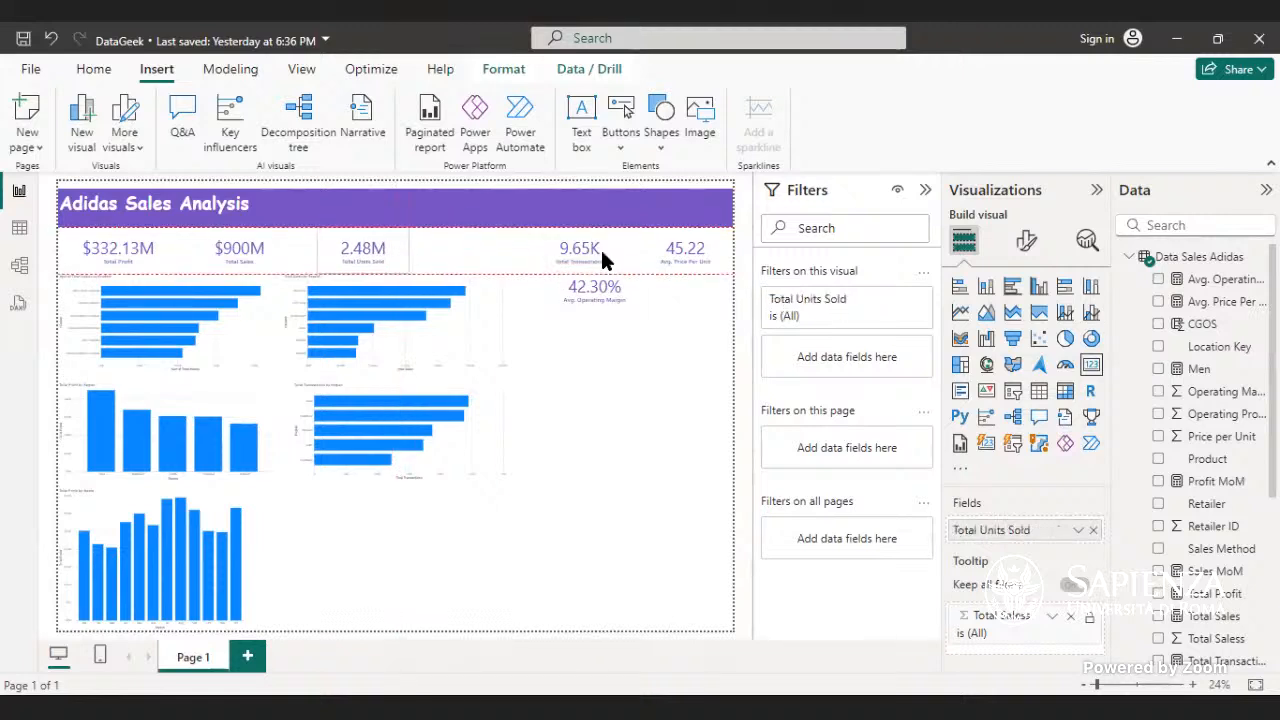
left_click_drag(544, 260, 455, 258)
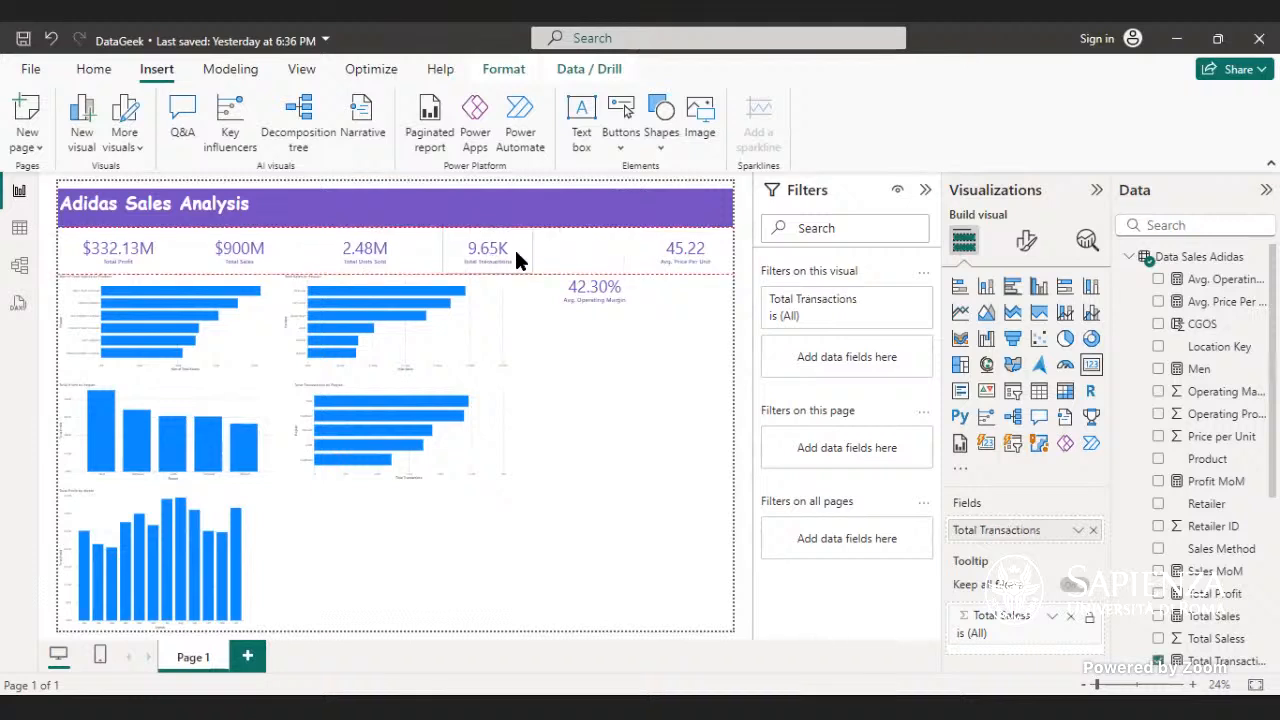
mouse_move(585, 256)
left_mouse_down()
mouse_move(582, 233)
mouse_move(573, 243)
left_mouse_up()
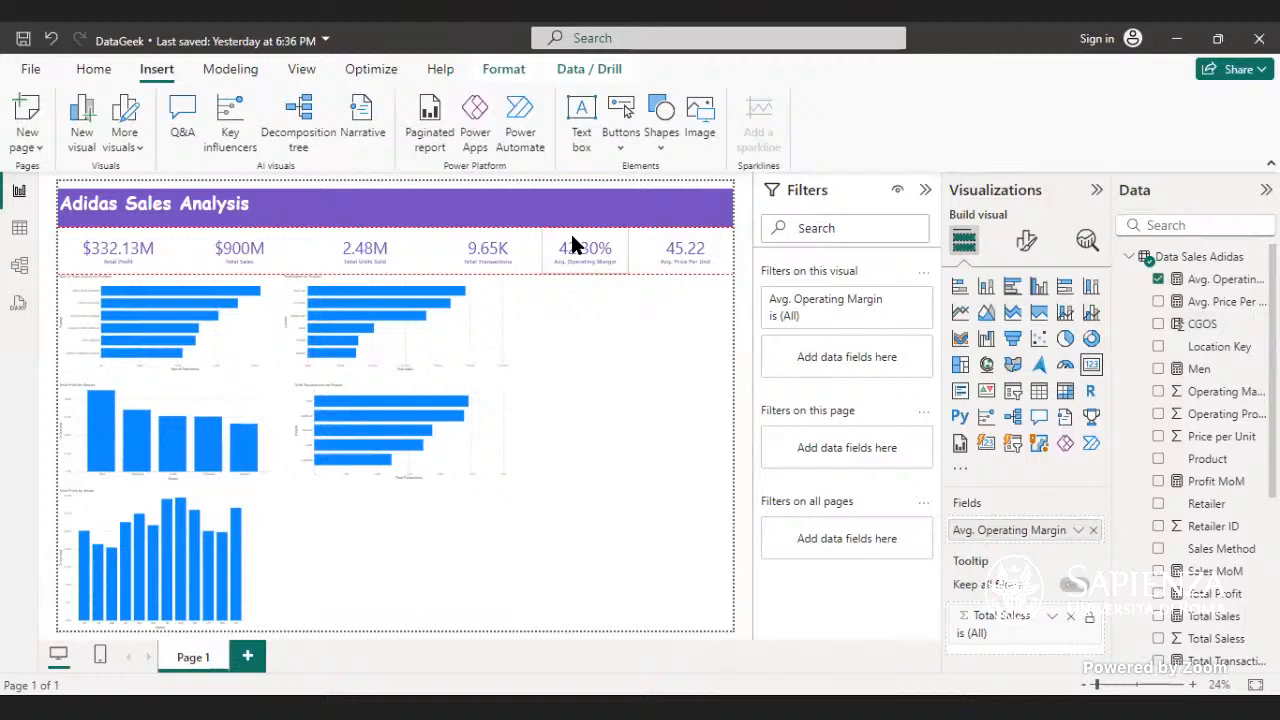
- Shift the Total Units Sold card closer to Total Sales and the Total Transactions card closer to Total Units Sold for more even spacing
left_click(400, 249)
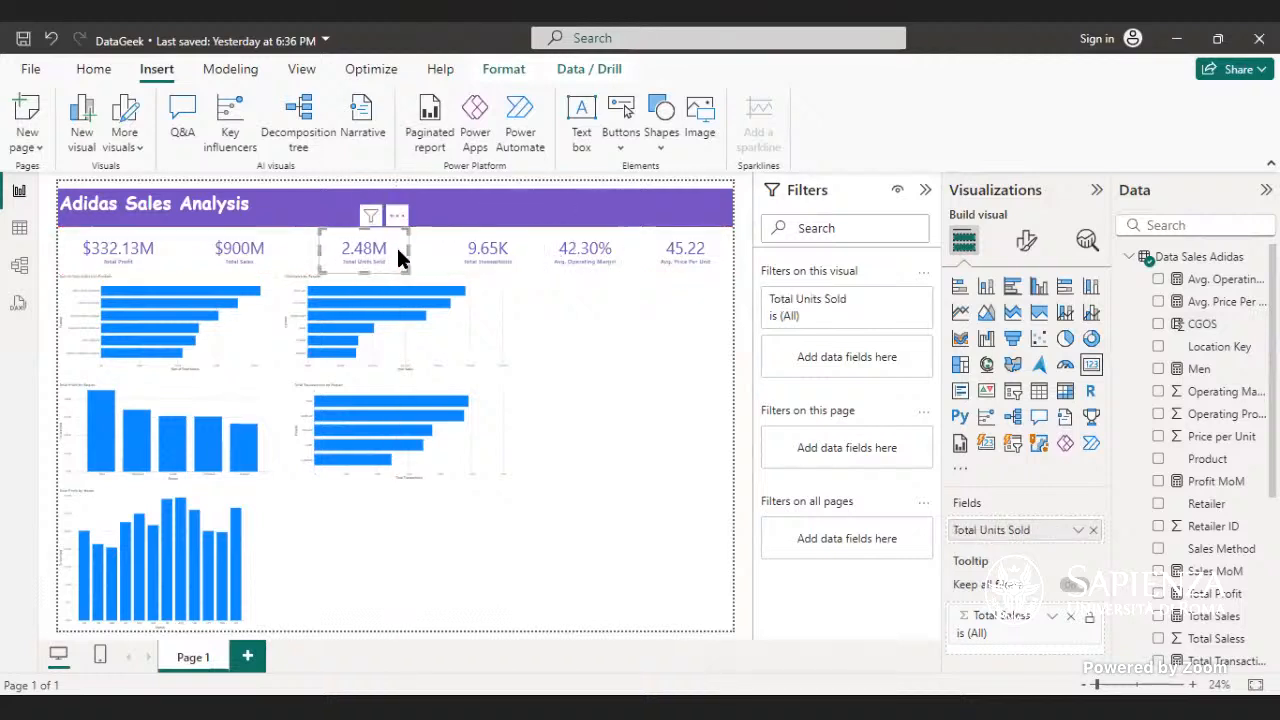
left_click_drag(397, 250, 376, 242)
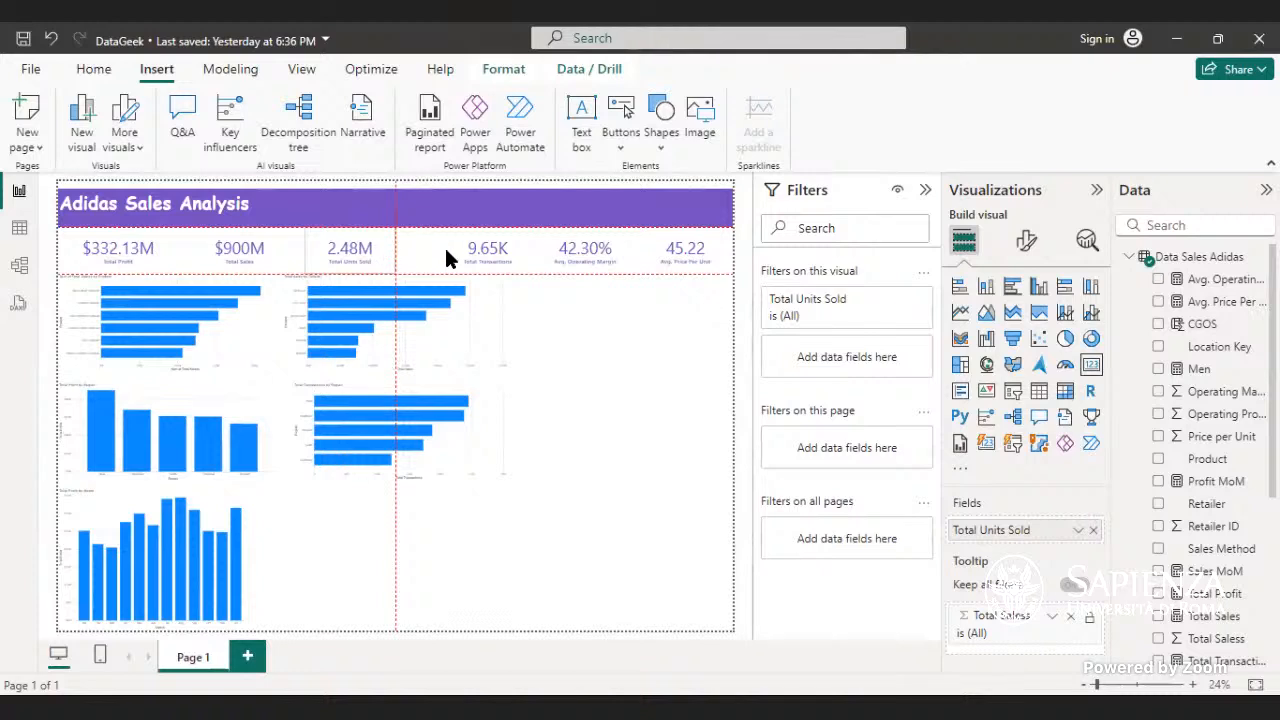
left_click_drag(452, 249, 490, 265)
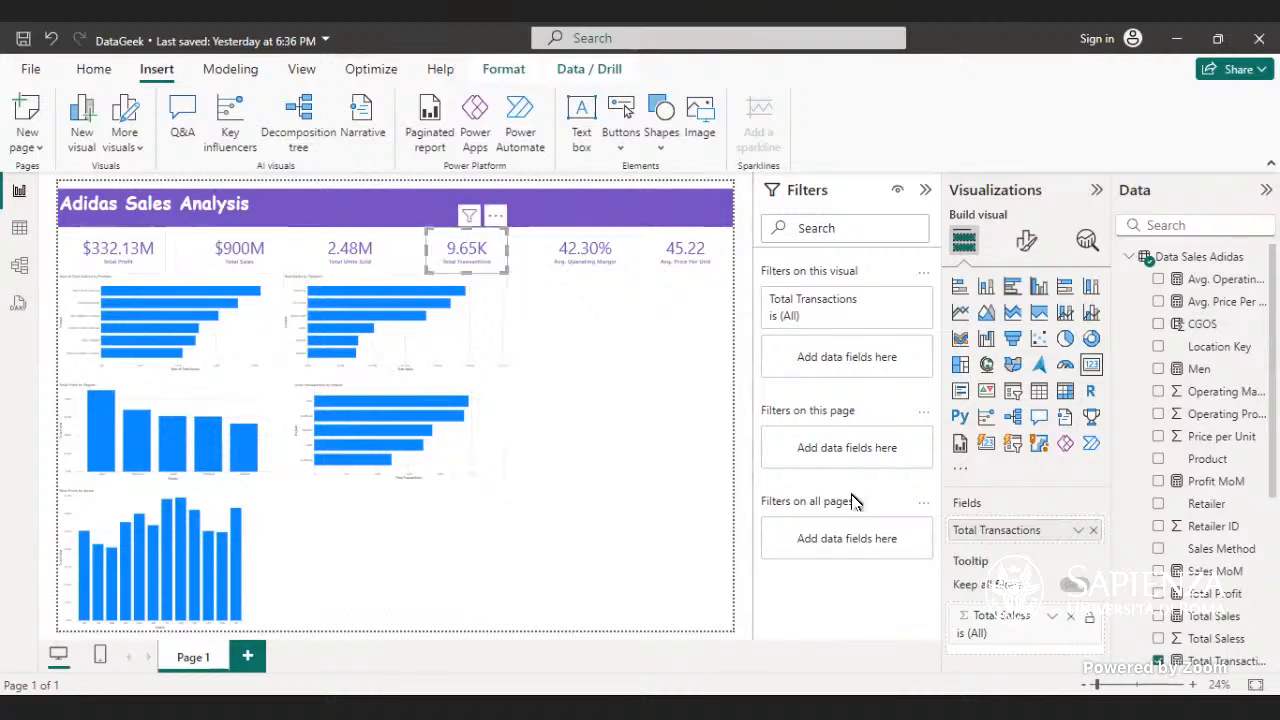
left_click(654, 368)
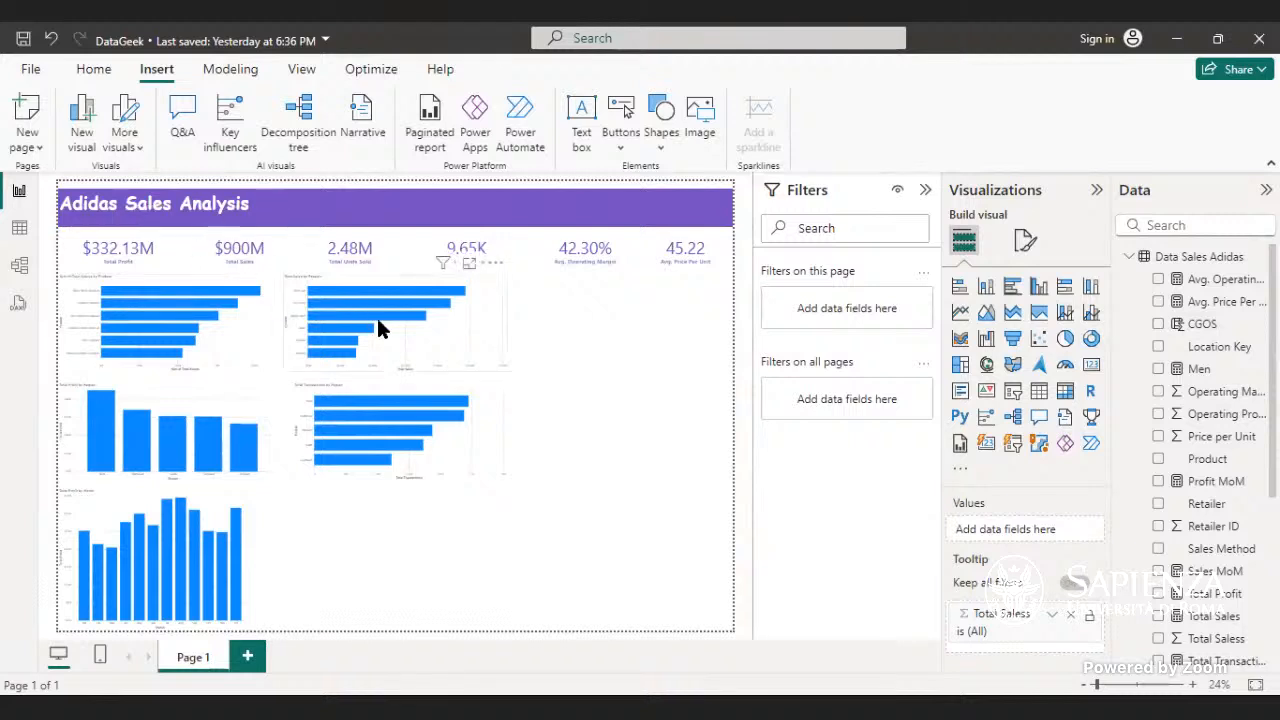
- Group the six KPI cards, from Total Profit through Avg. Price Per Unit, into a single object
left_click(158, 249)
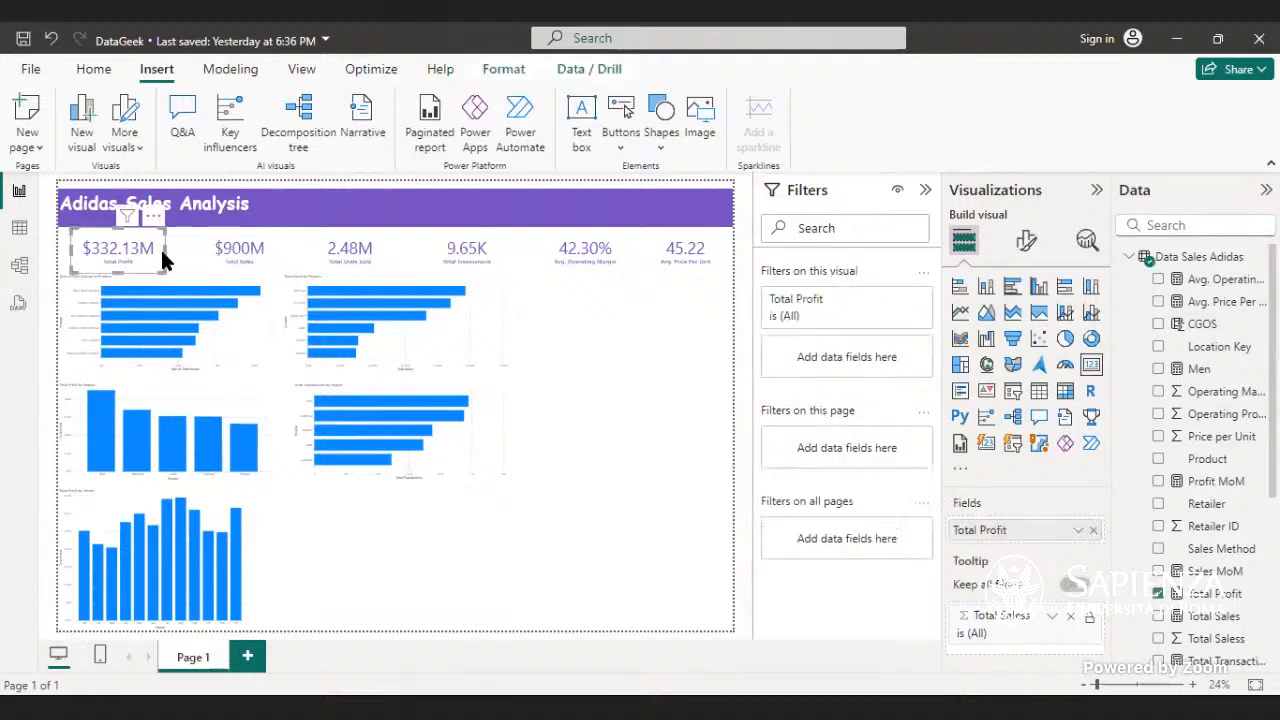
left_click(266, 253, "ctrl")
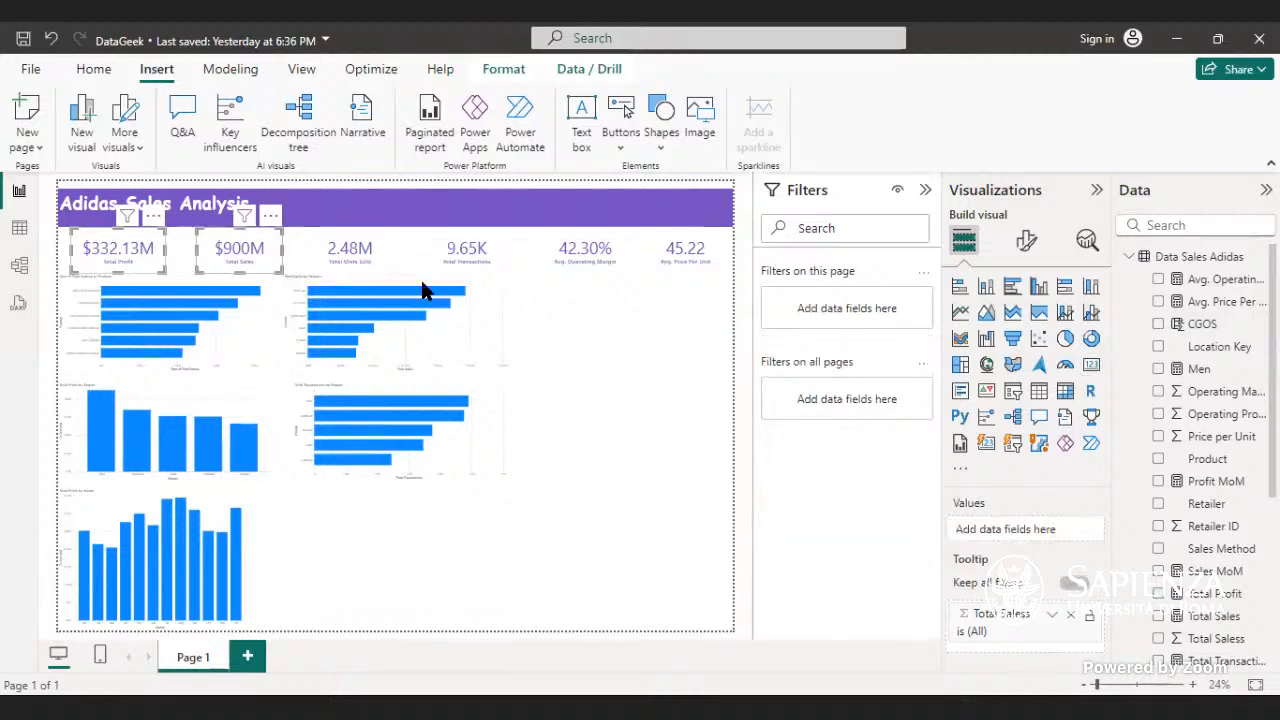
left_click(372, 250, "ctrl")
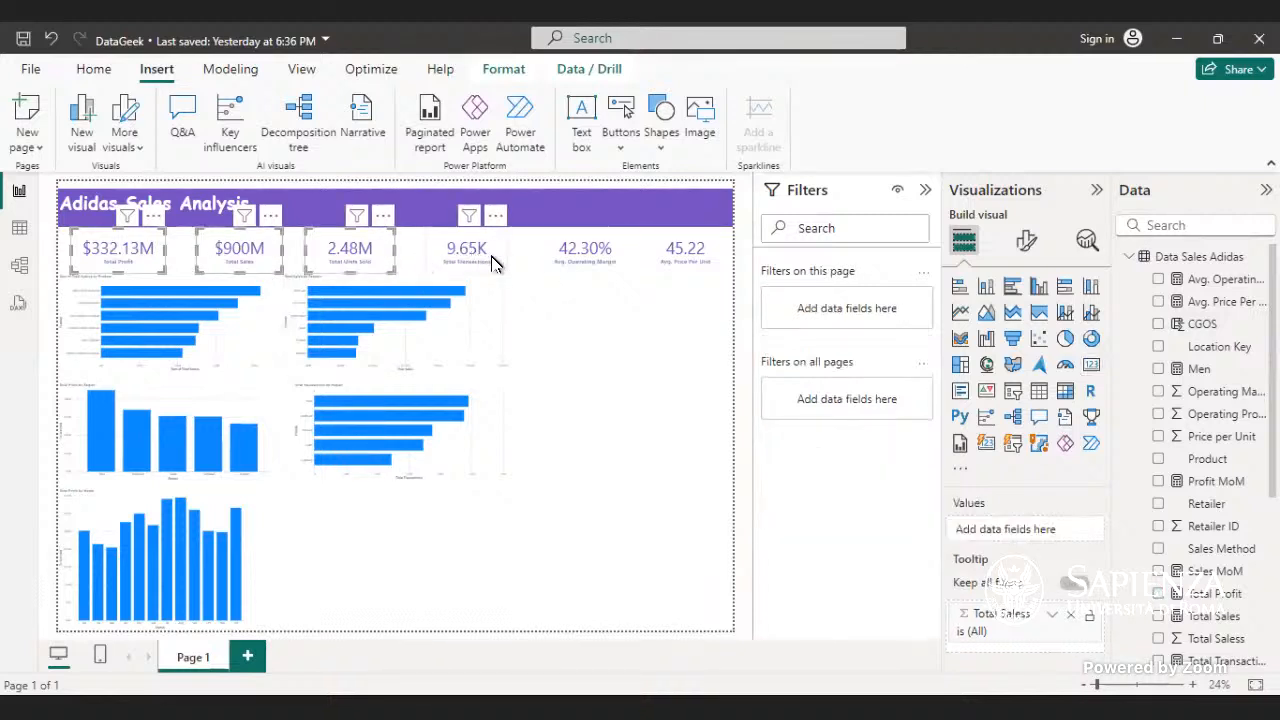
left_click(491, 260, "ctrl")
left_click(622, 268, "ctrl")
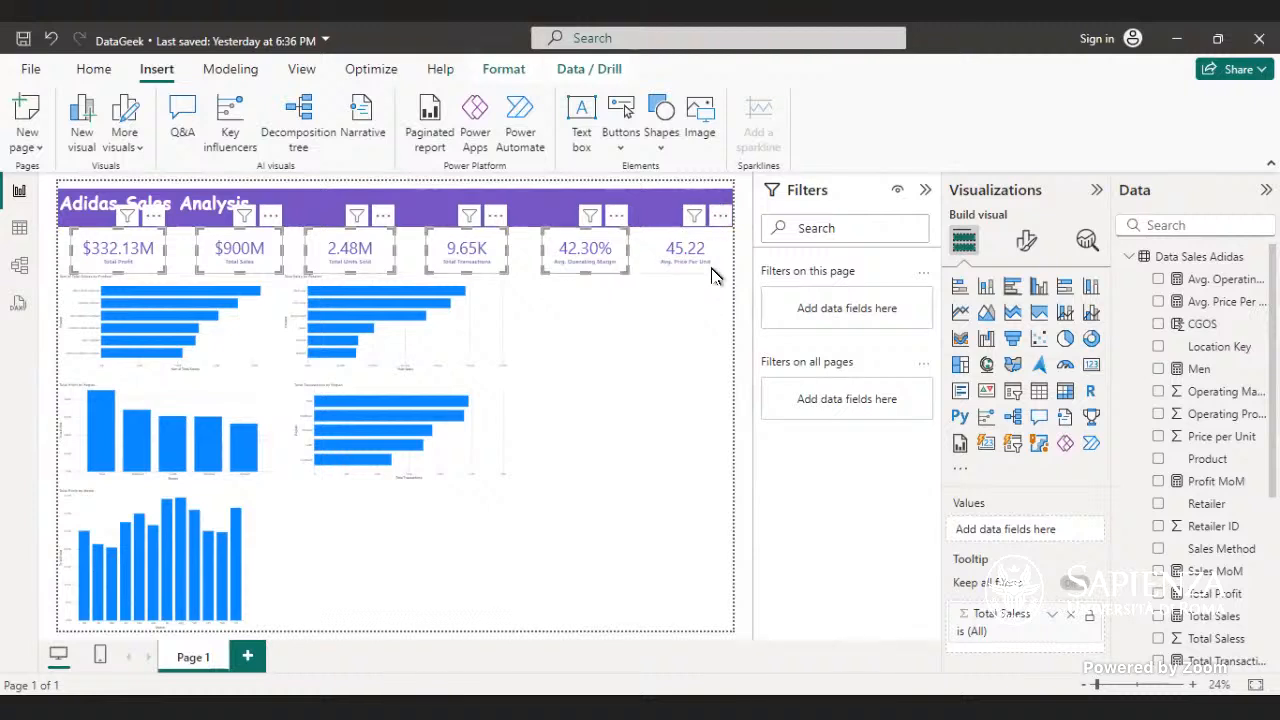
left_click(714, 272, "ctrl")
left_click(721, 217)
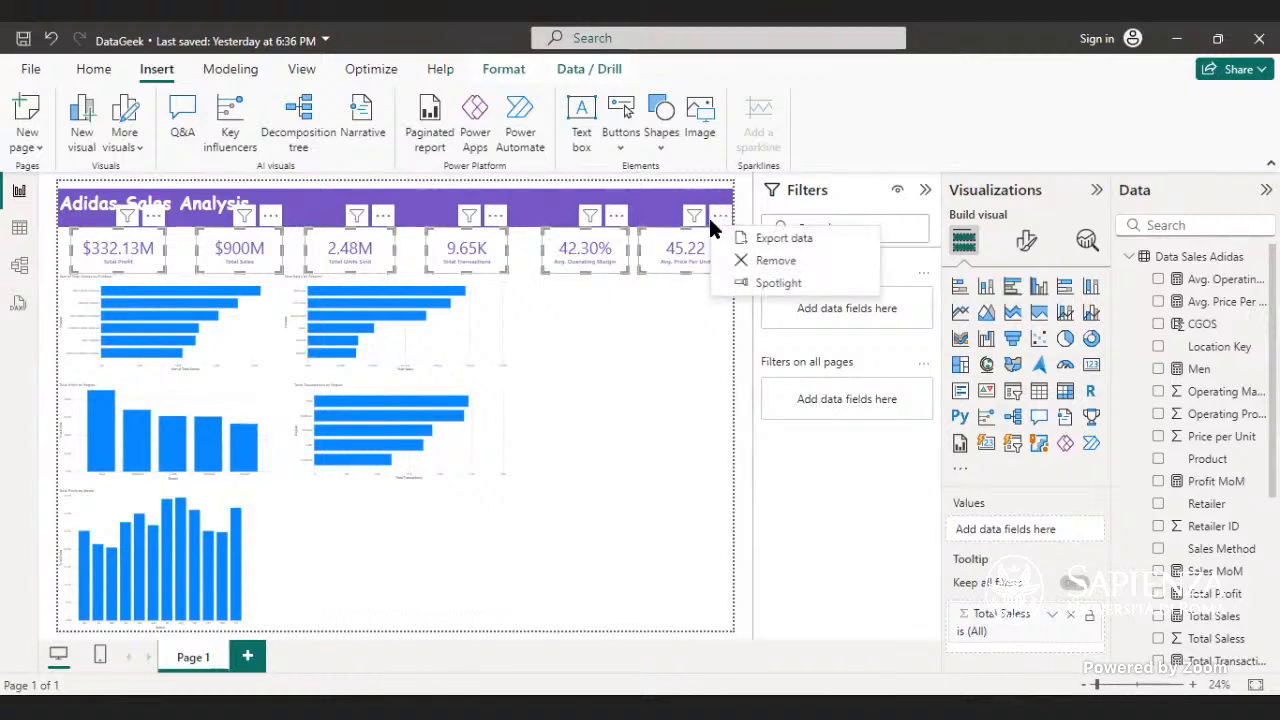
left_click(622, 250)
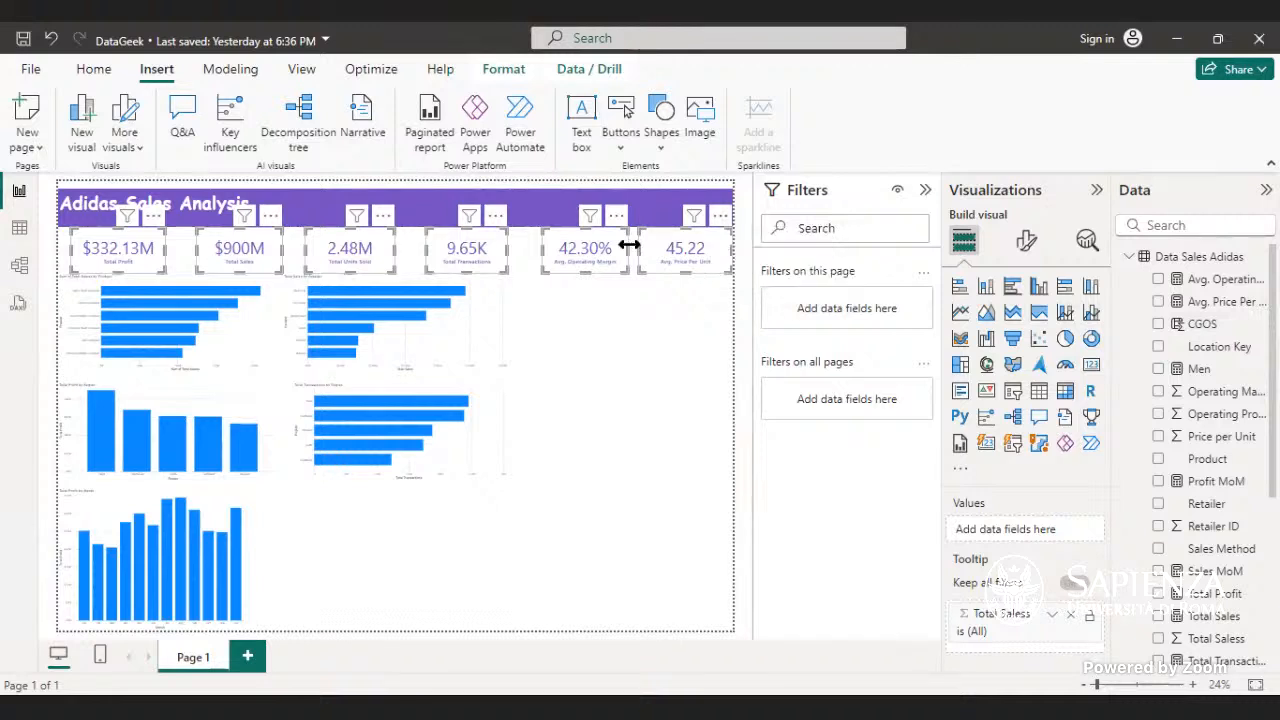
right_click(612, 257)
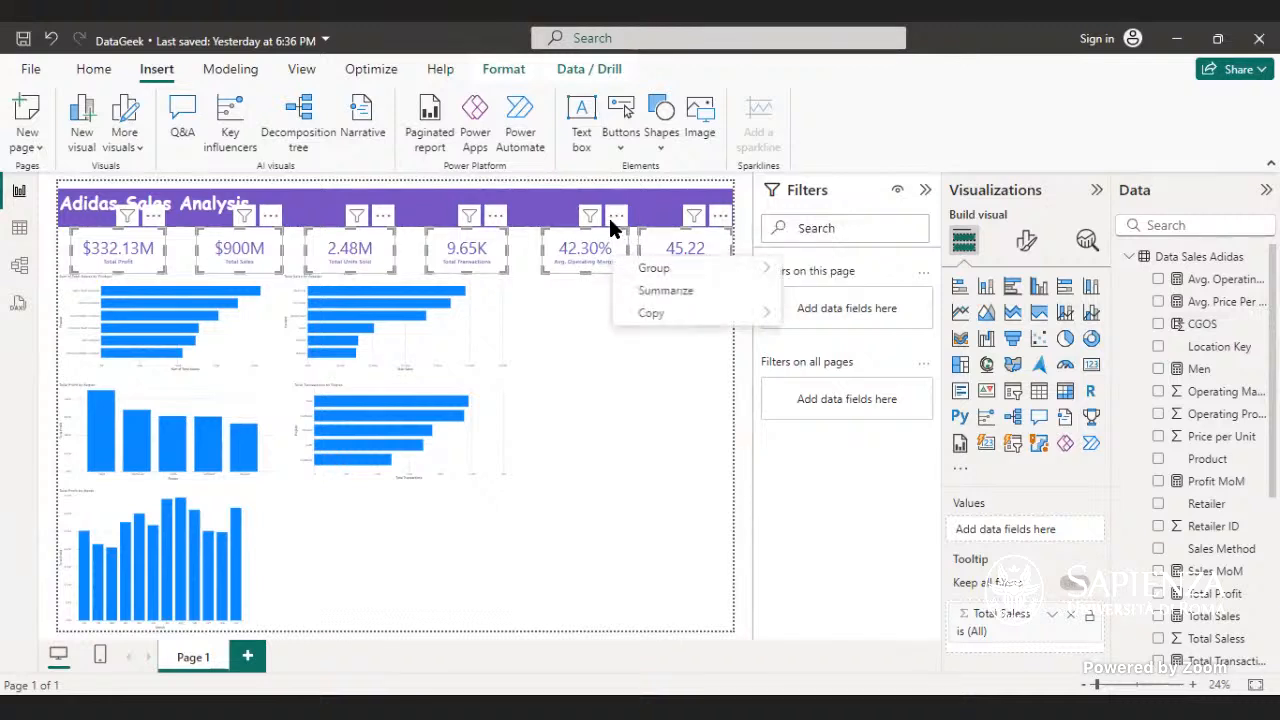
mouse_move(646, 263)
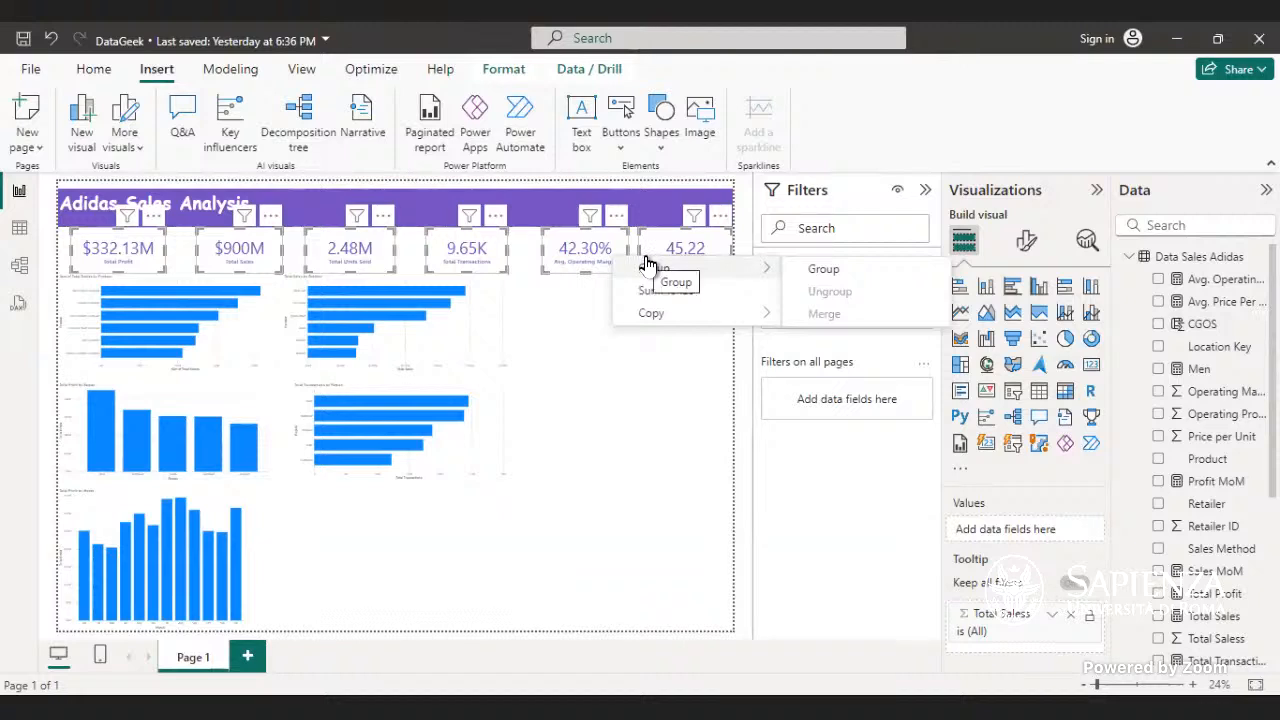
left_click(820, 271)
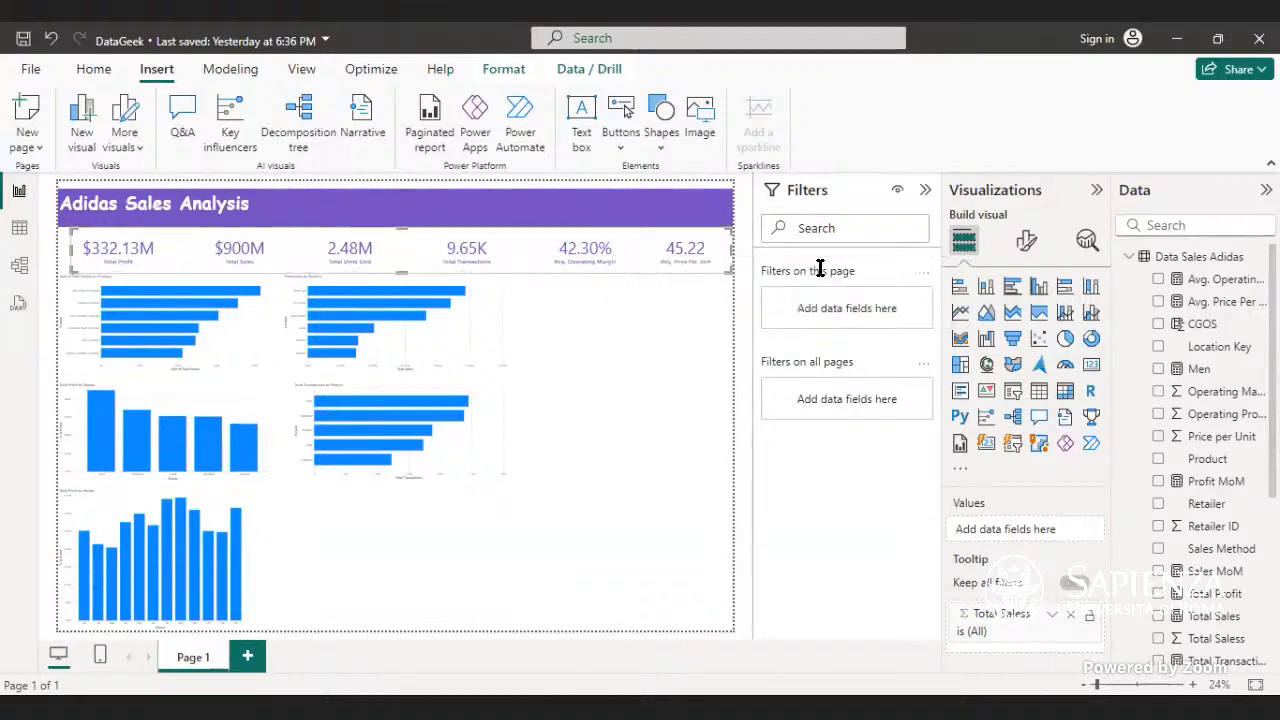
- Move the grouped KPI cards slightly toward the left edge of the report page to balance the row's margins
left_click(416, 241)
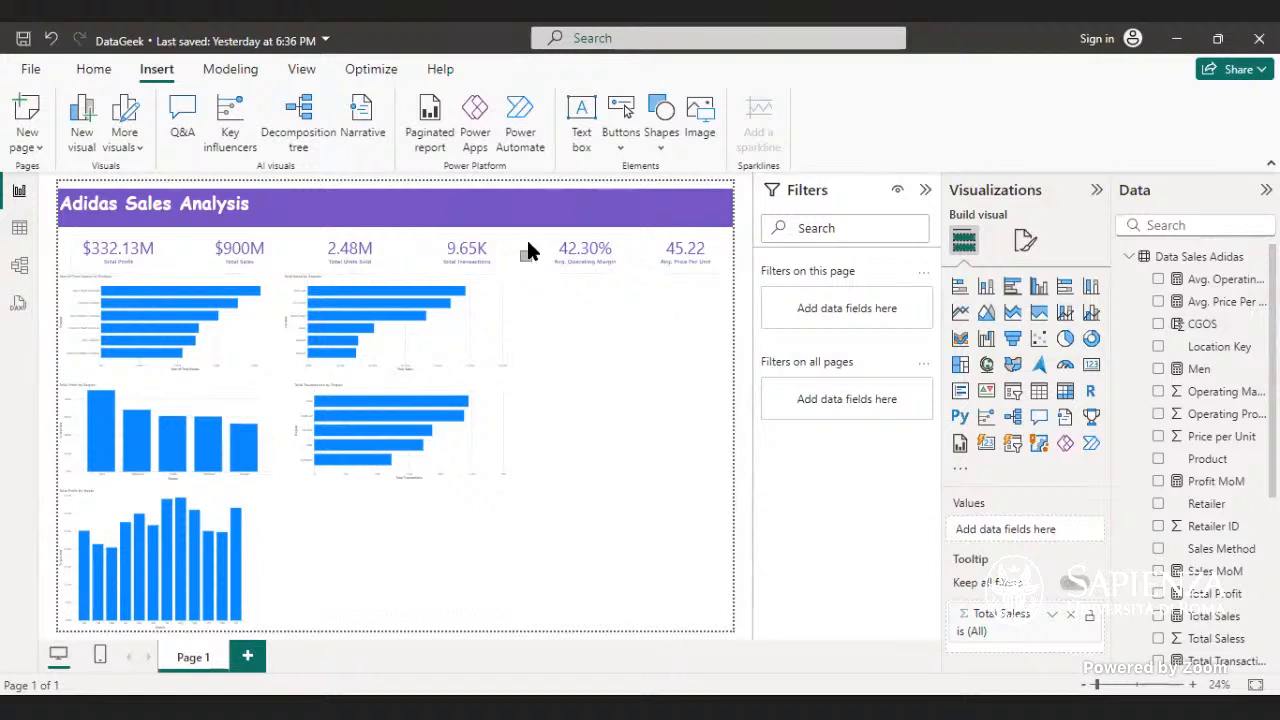
left_click_drag(618, 253, 553, 256)
left_click(637, 373)
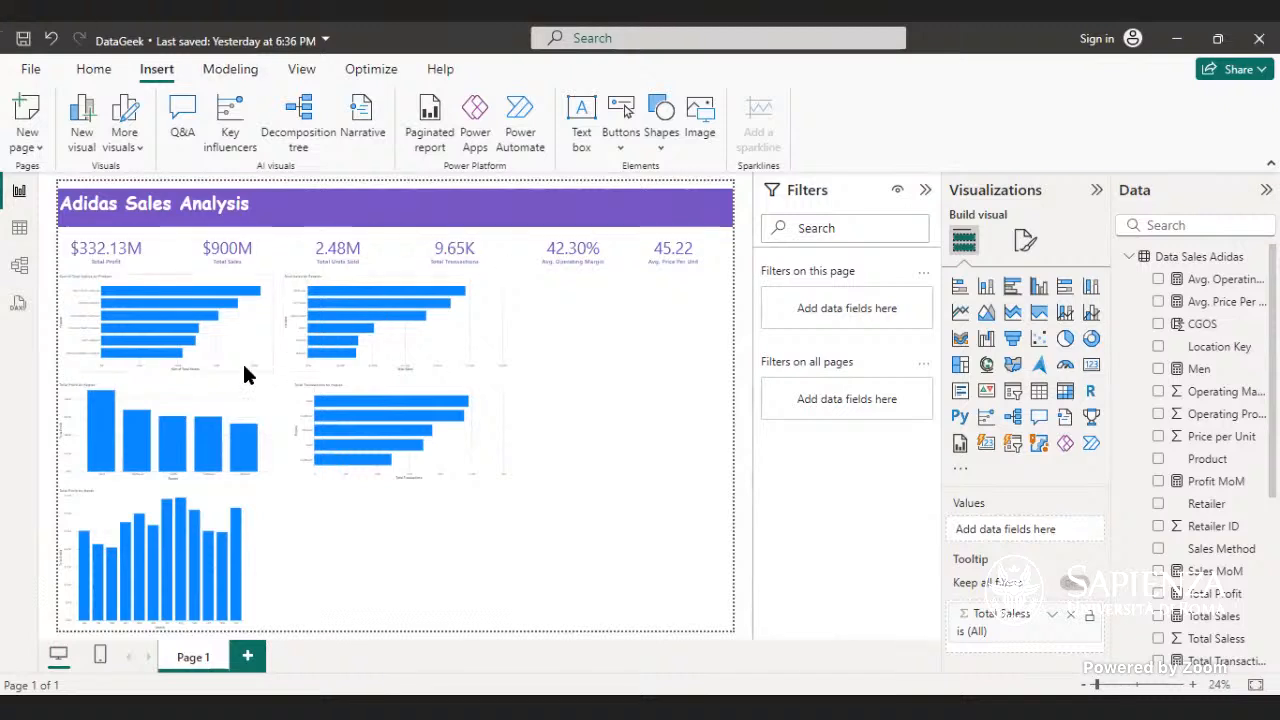
- Move the Total Sales by Retailer bar chart to the bottom of the page, beside the Total Profit by Month chart
left_click(1117, 686)
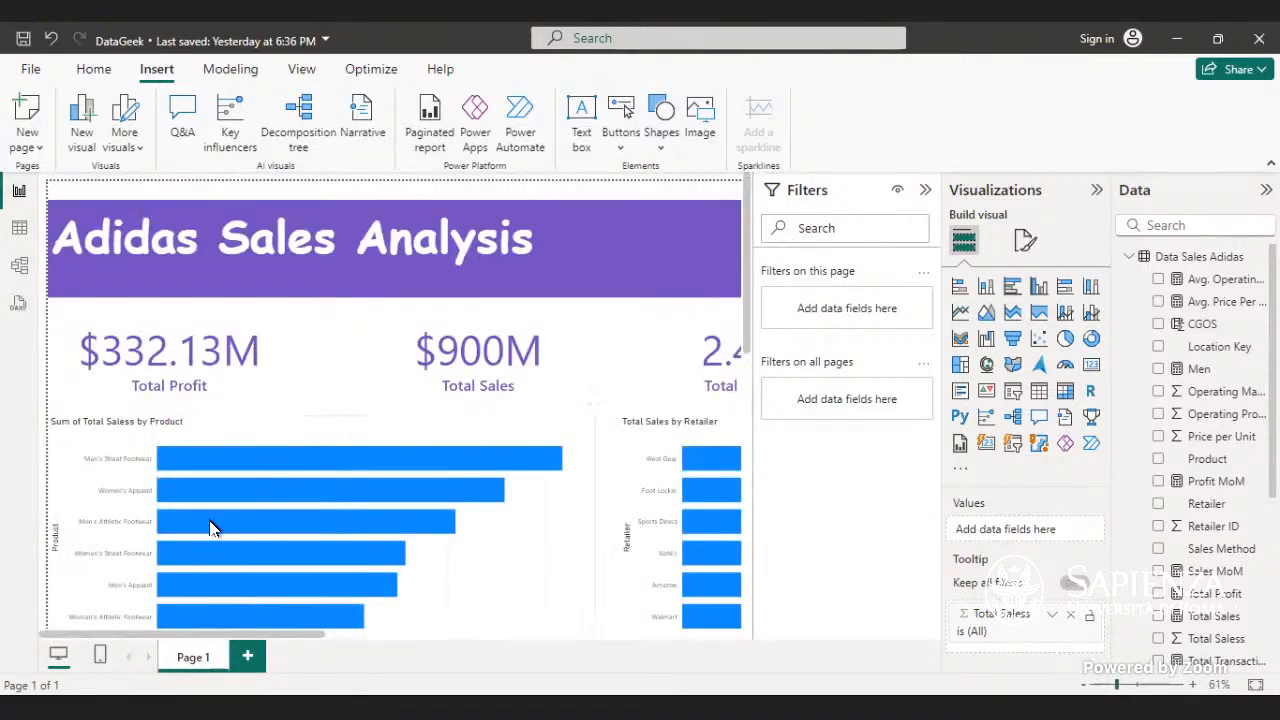
mouse_move(223, 634)
left_mouse_down()
mouse_move(403, 681)
mouse_move(210, 623)
left_mouse_up()
scroll(738, 359, "down", 5)
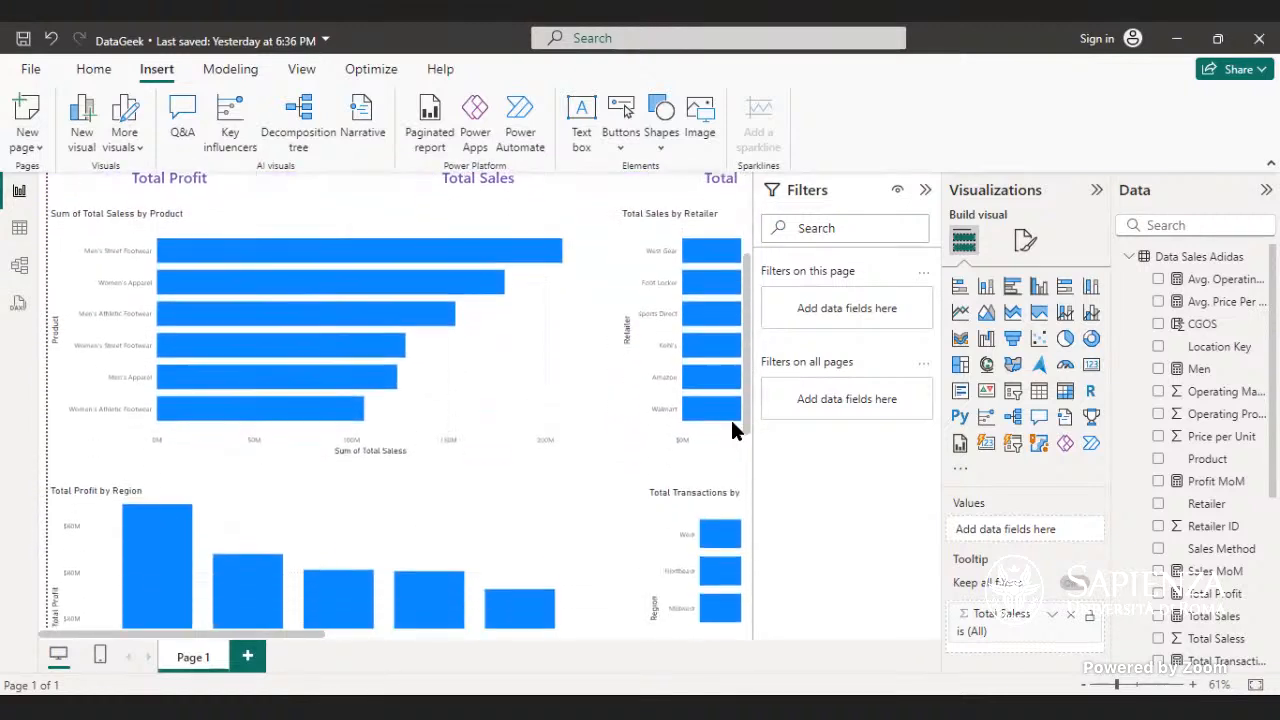
left_click(1106, 686)
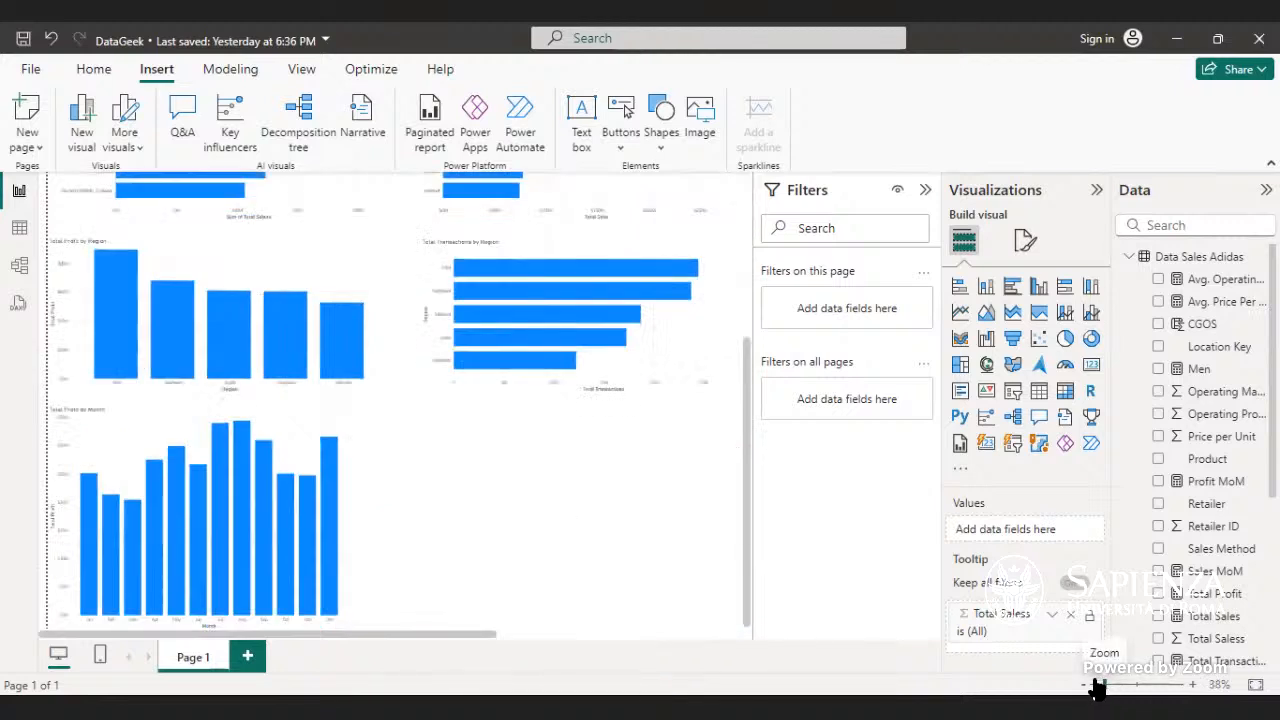
left_click(1094, 686)
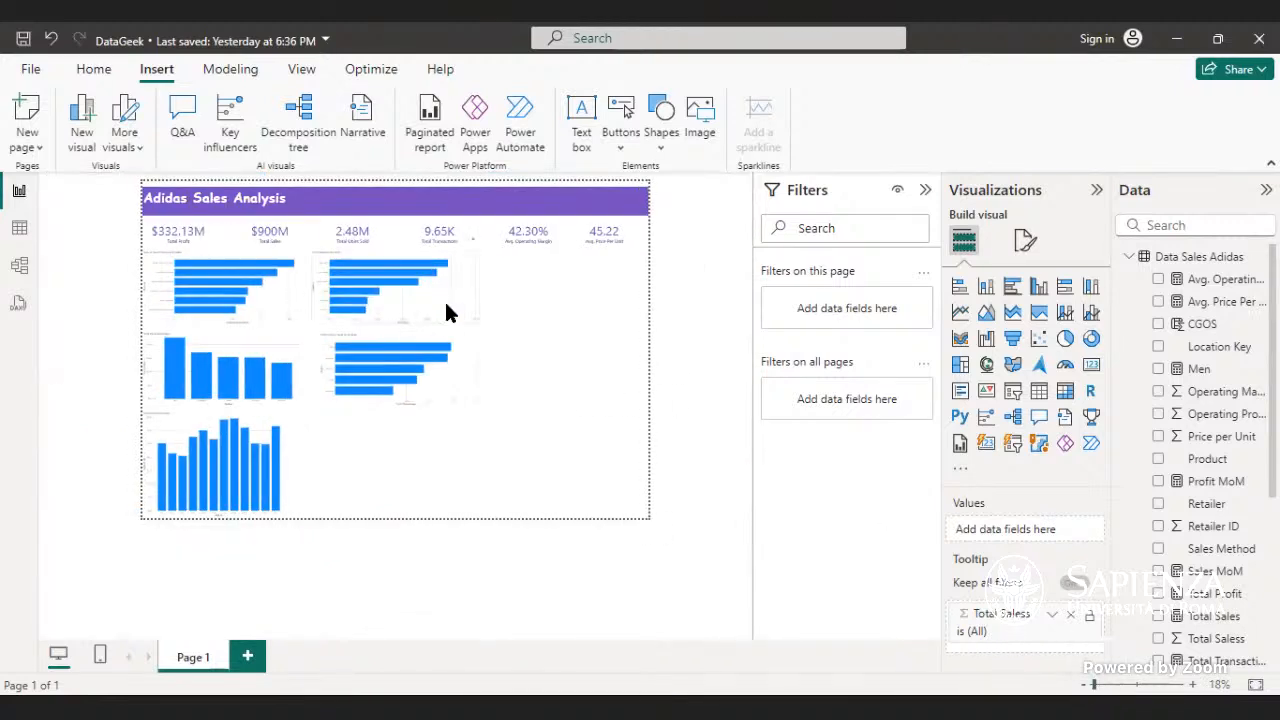
left_click_drag(476, 374, 448, 503)
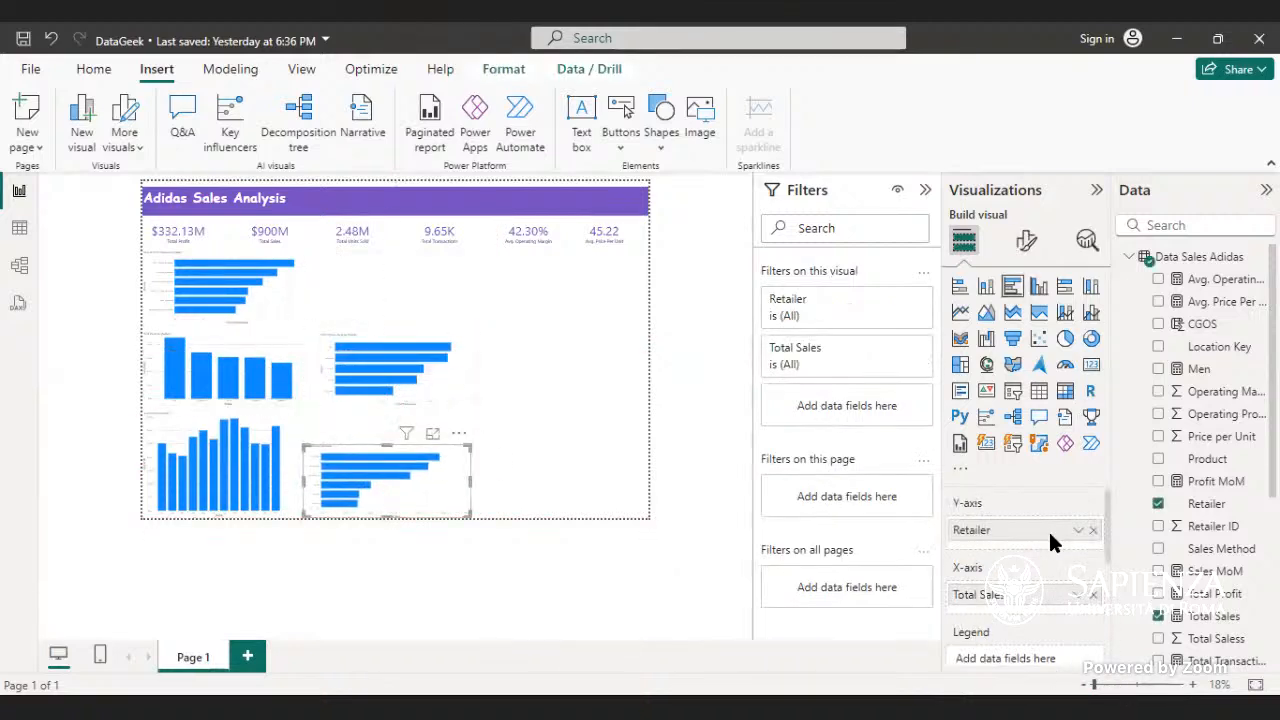
- Look through the measures and columns of the Data Sales Adidas table and collapse the Date Table's field list
left_click(1119, 685)
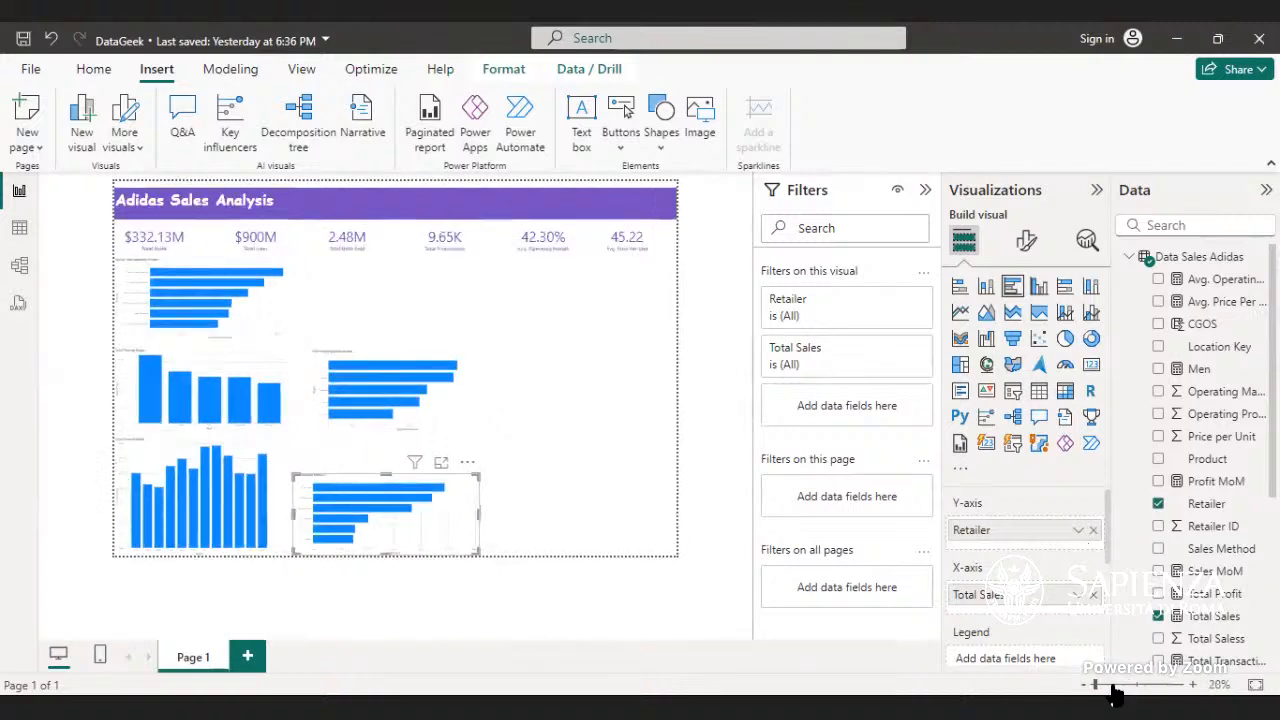
left_click(1113, 686)
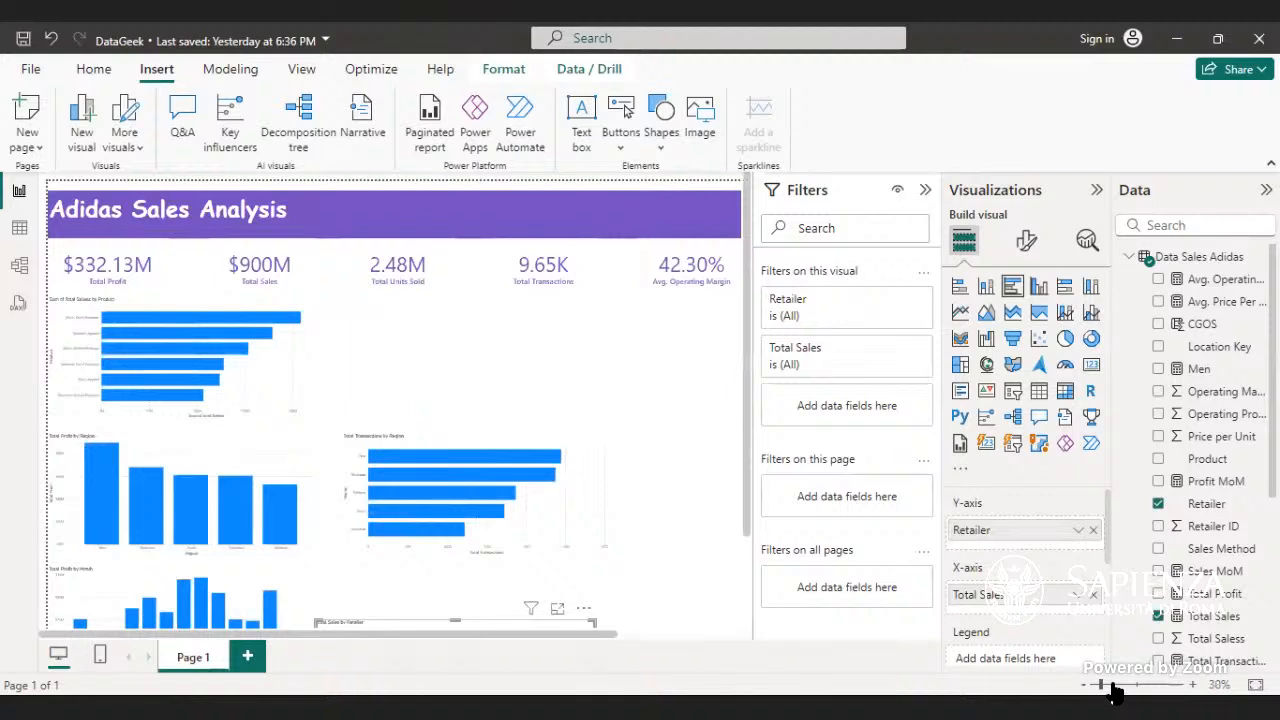
left_click(1112, 685)
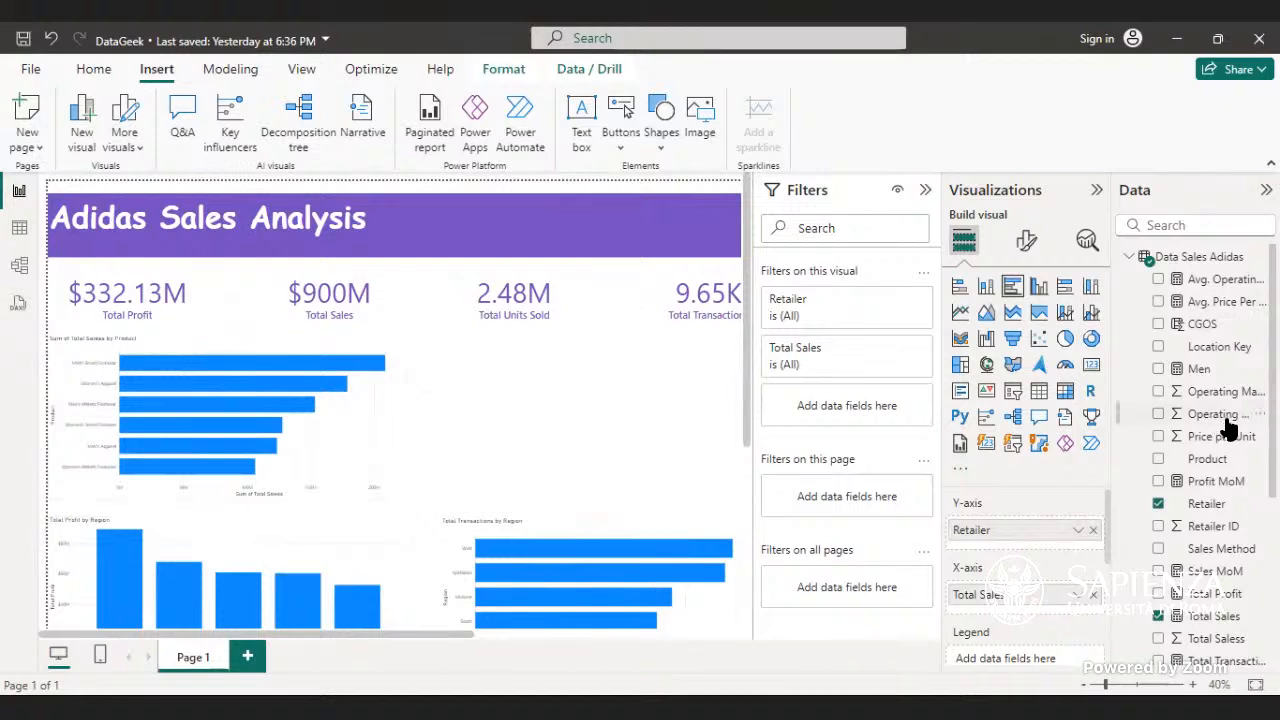
scroll(1222, 430, "down", 3)
scroll(1222, 455, "down", 2)
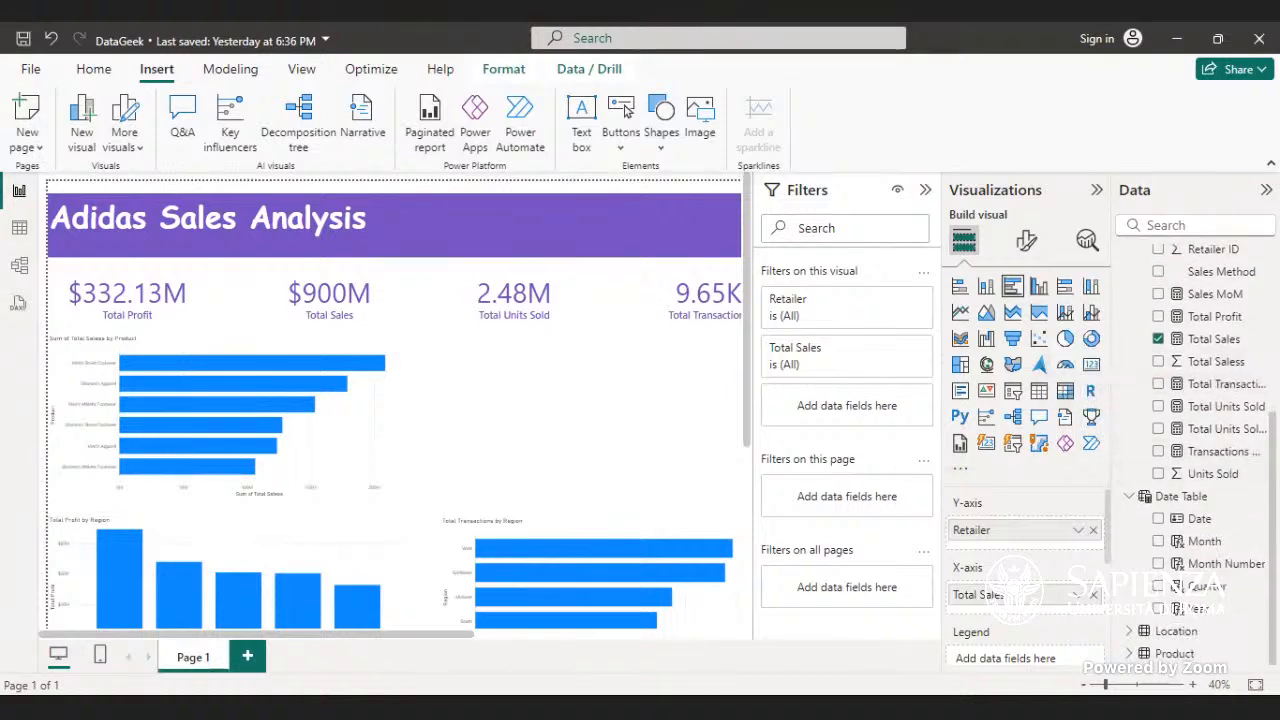
scroll(1230, 440, "up", 2)
scroll(1230, 440, "up", 3)
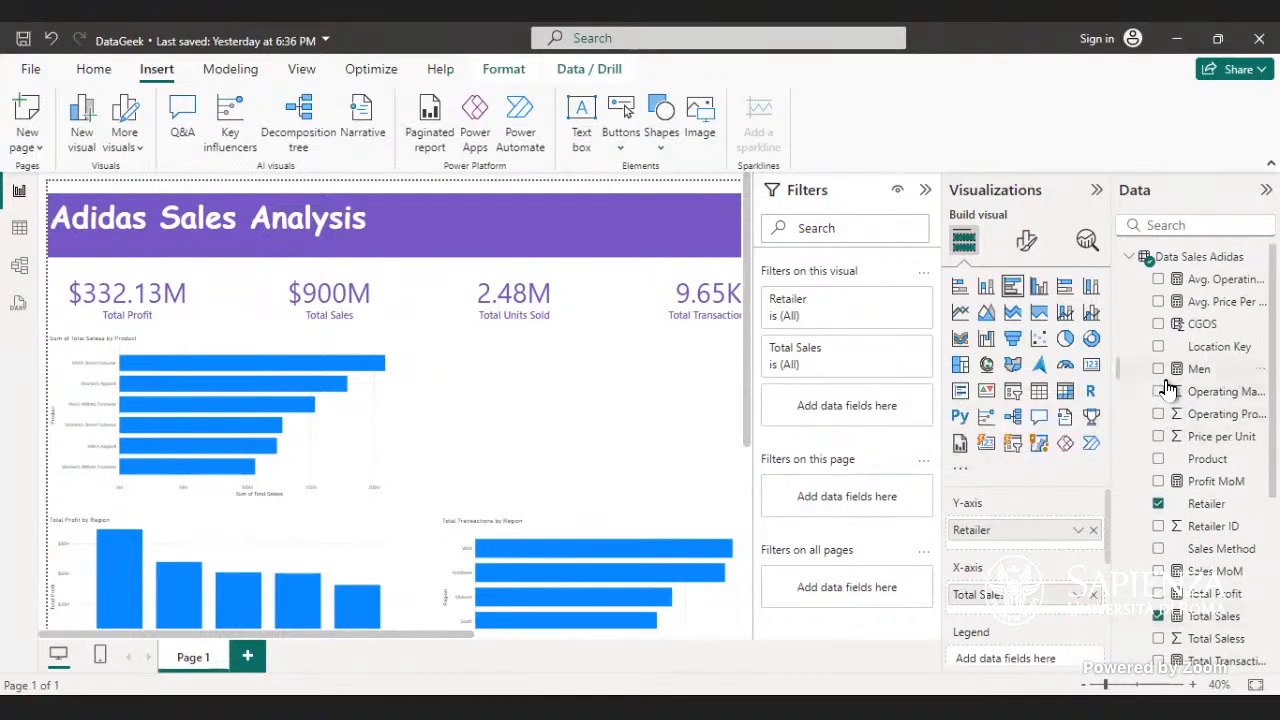
scroll(1235, 400, "down", 3)
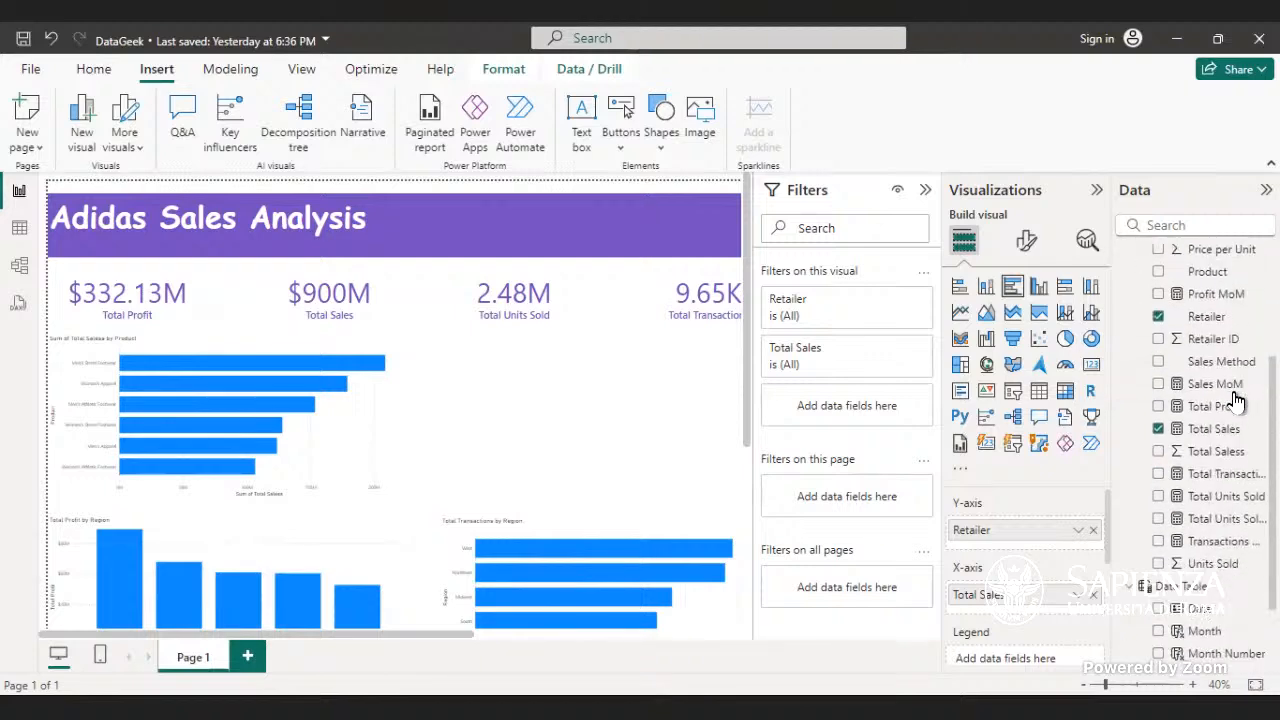
scroll(1237, 400, "down", 2)
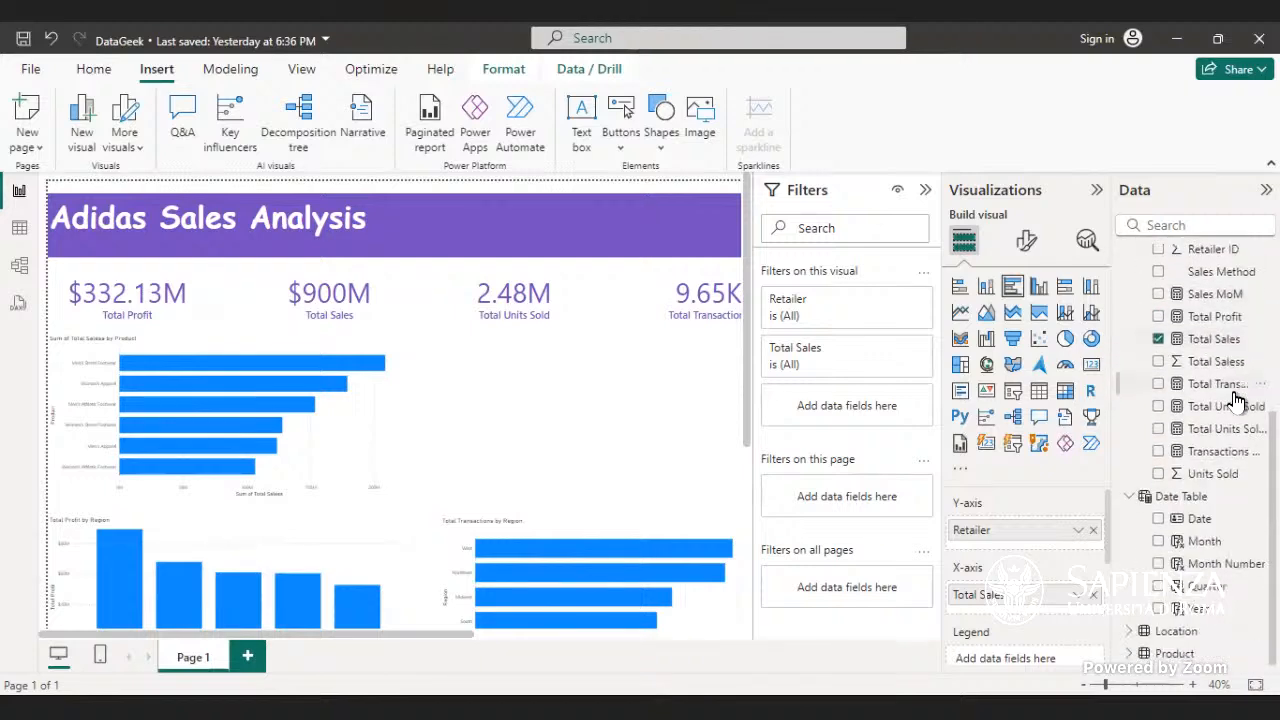
left_click(1145, 496)
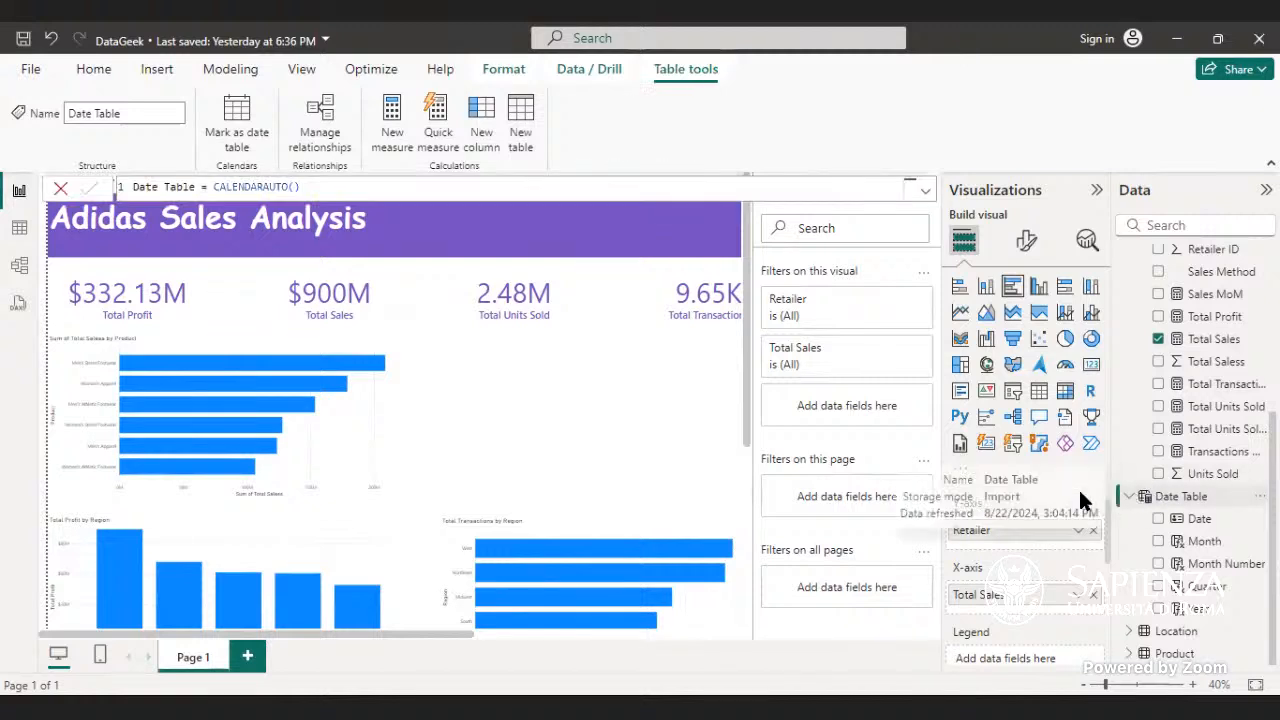
left_click(1127, 496)
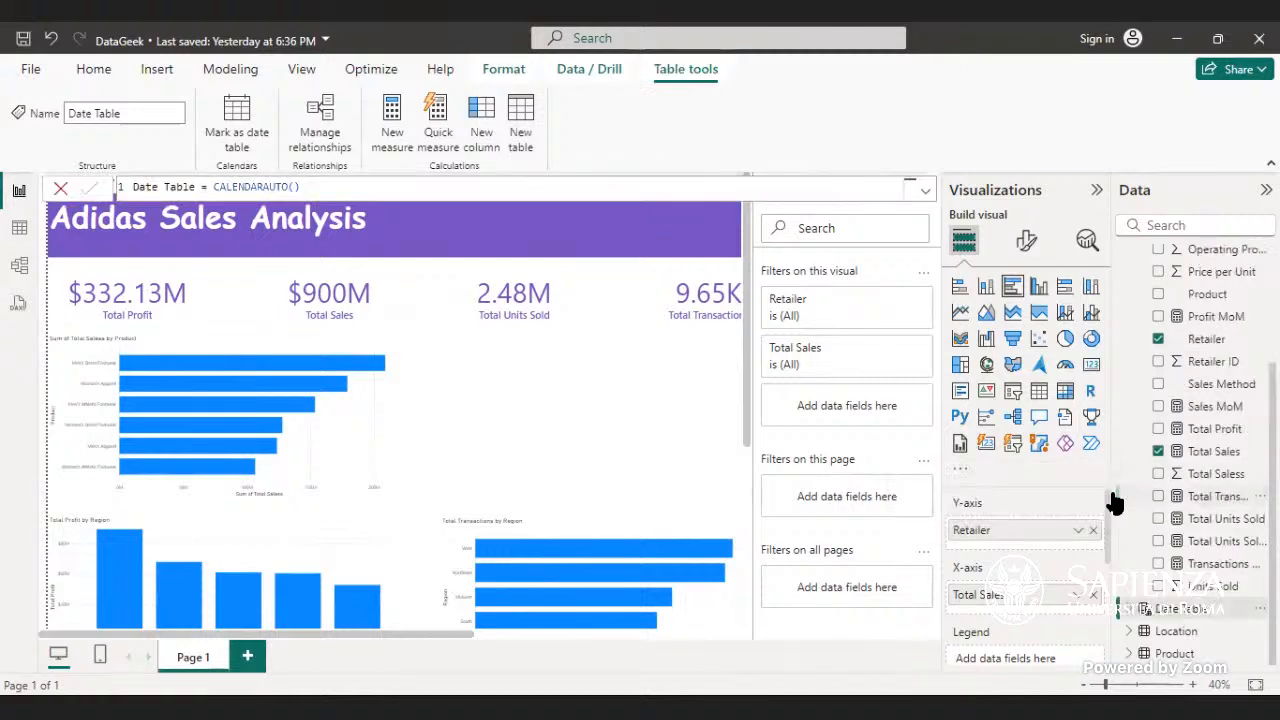
scroll(1230, 425, "up", 3)
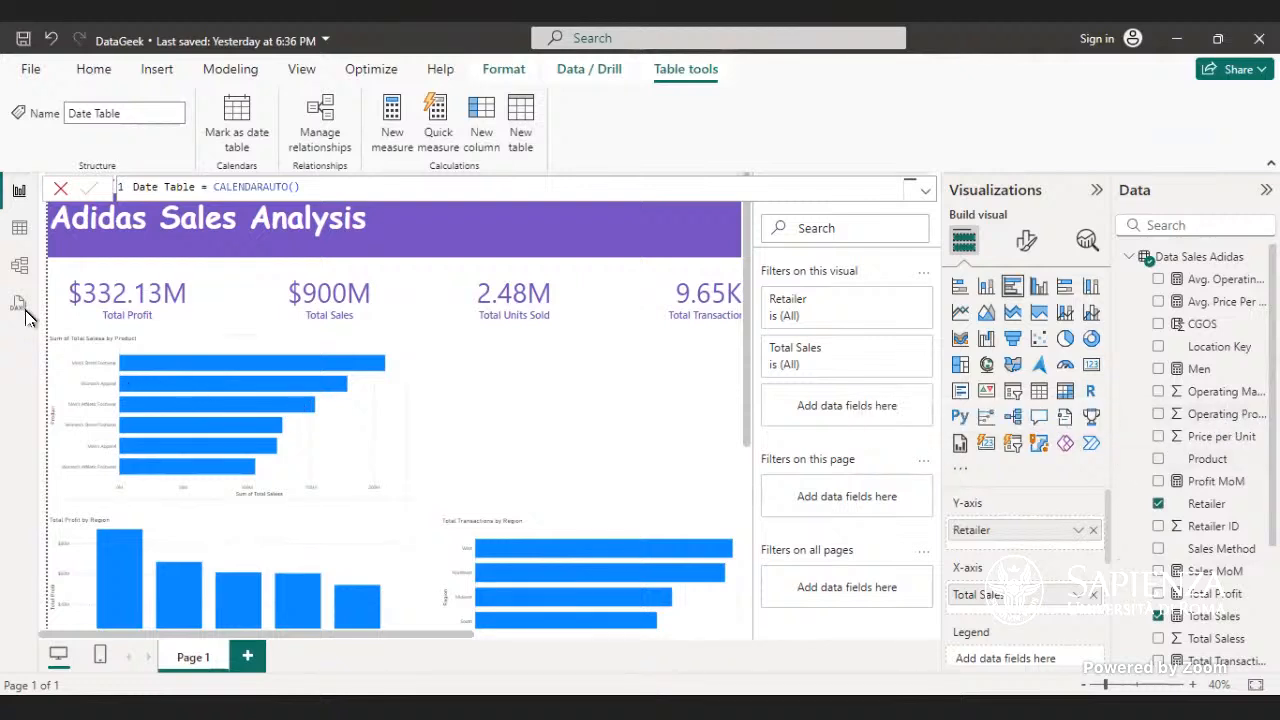
- In the model view, put all Data Sales Adidas measures except Men into a display folder named Measures
left_click(20, 268)
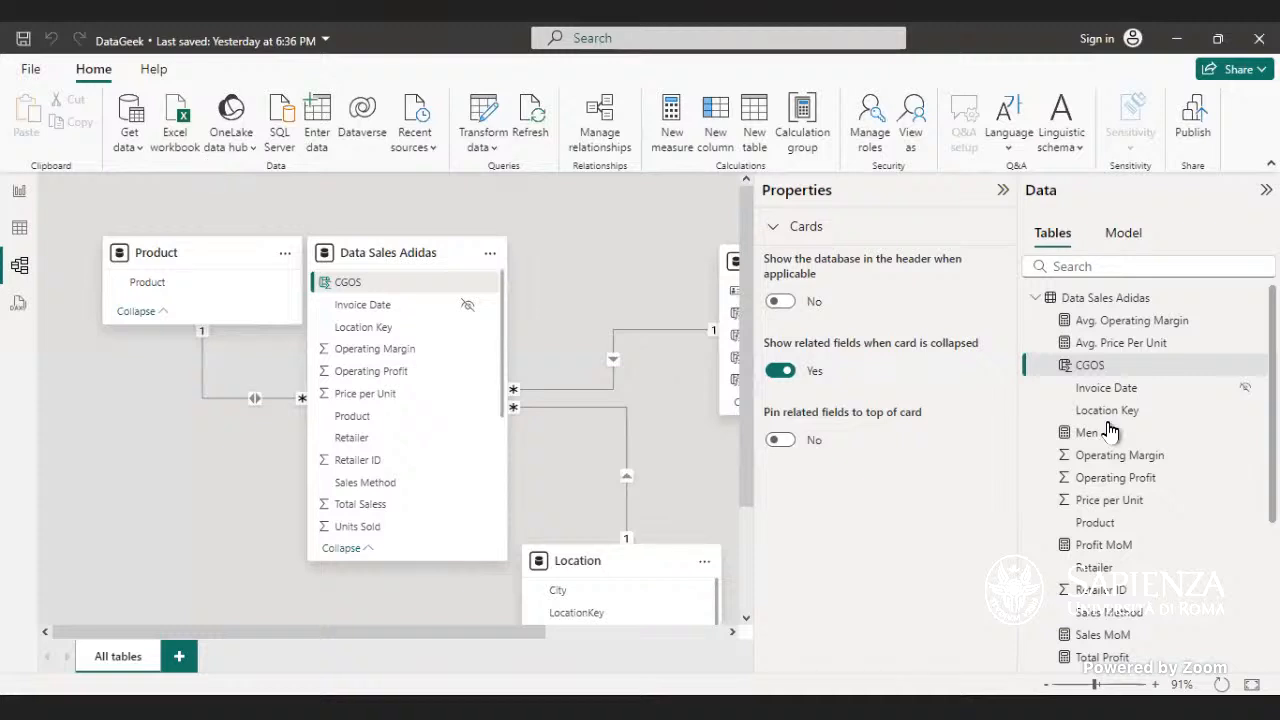
left_click(1175, 326)
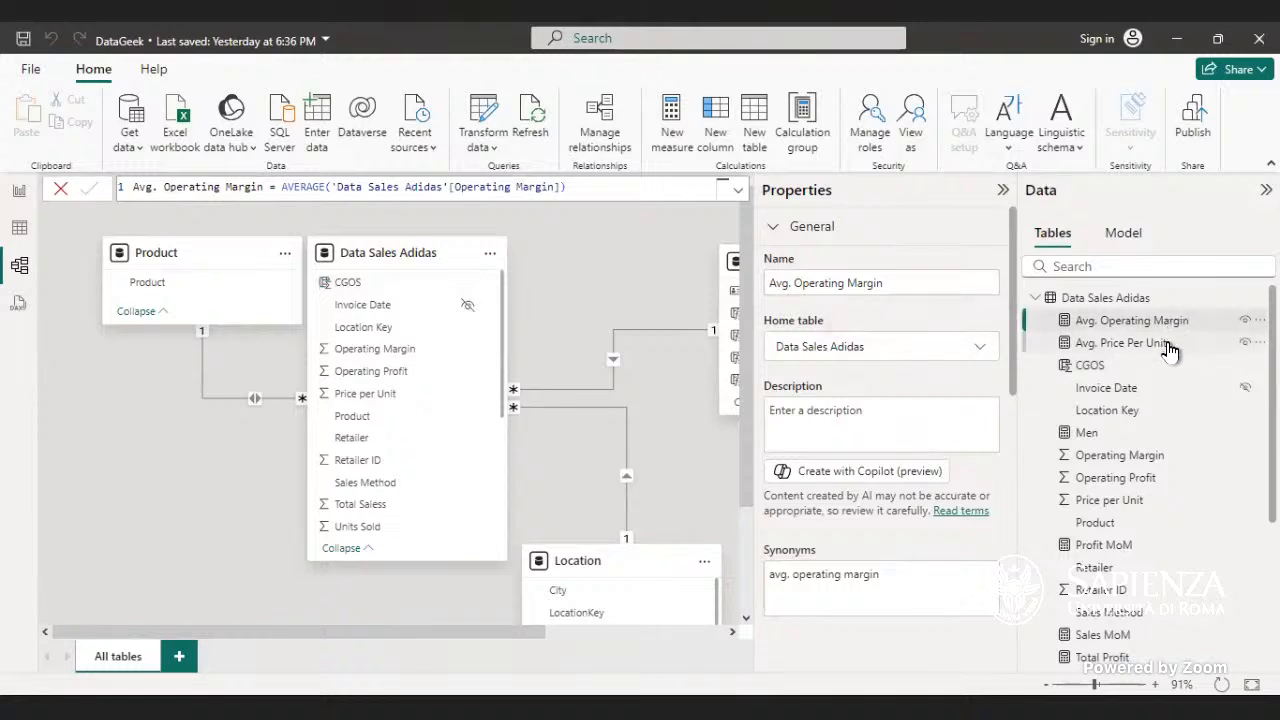
left_click(1168, 345, "ctrl")
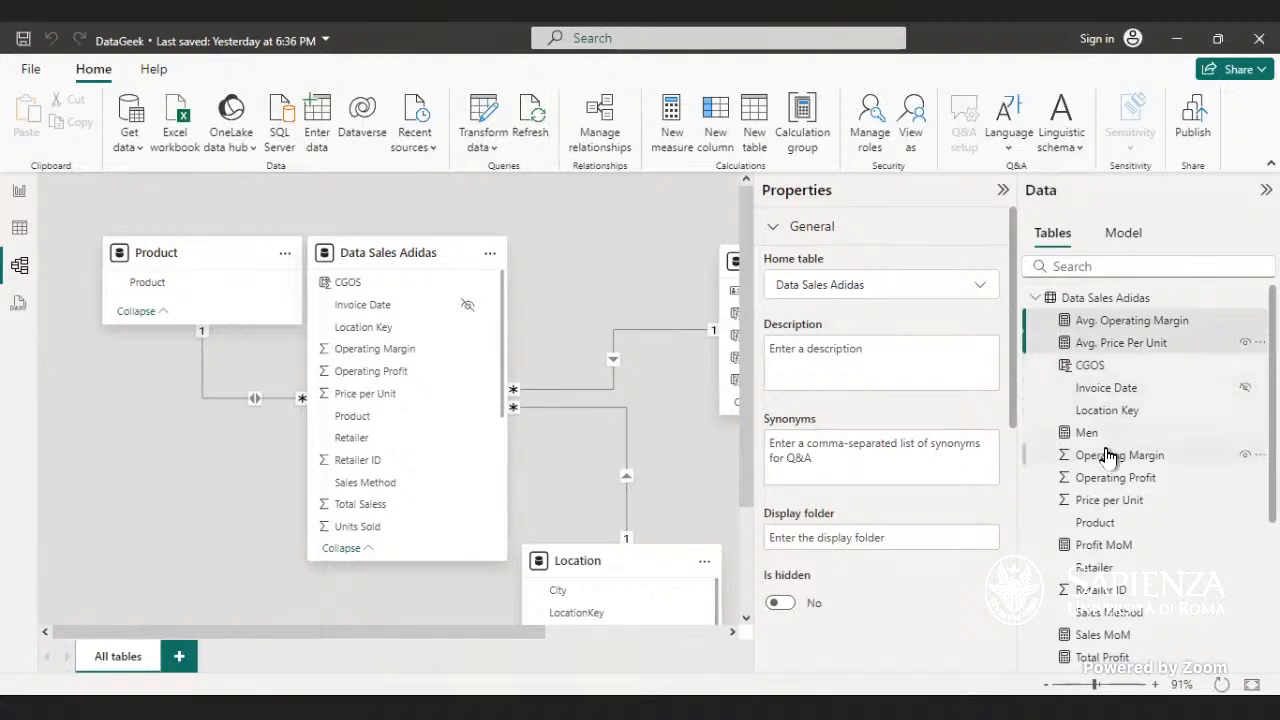
left_click(1102, 547, "ctrl")
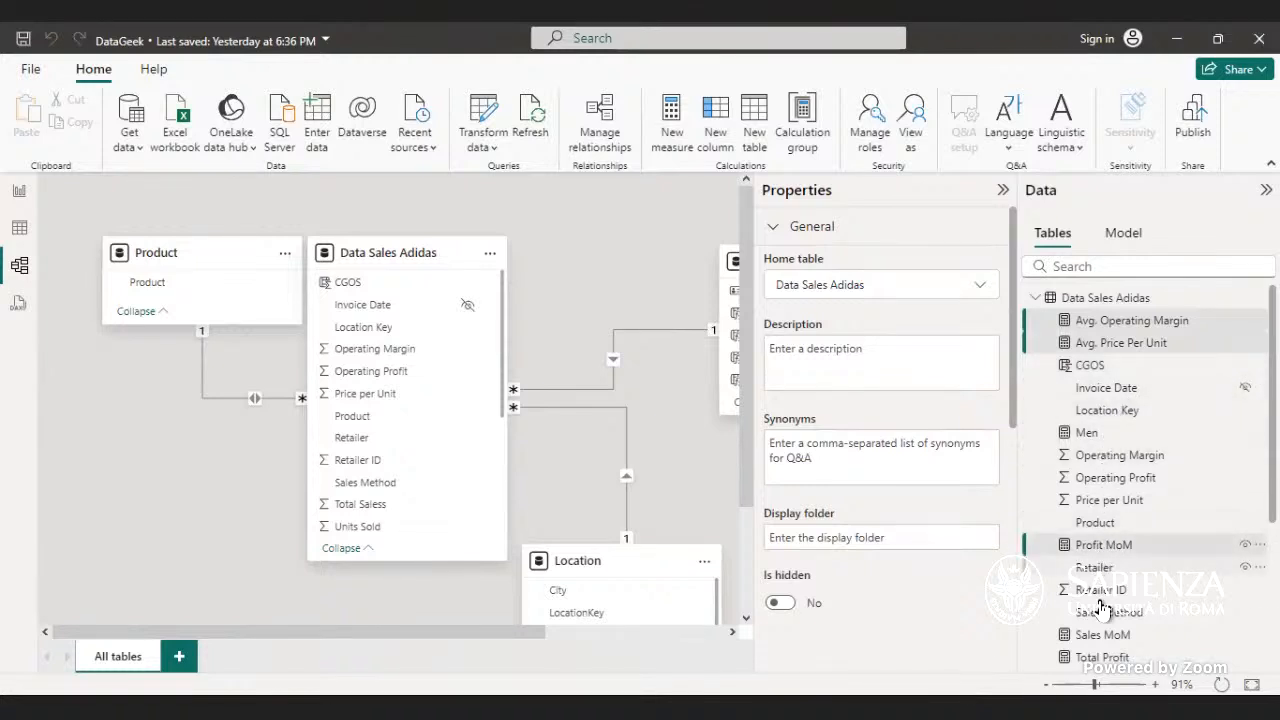
left_click(1145, 636, "ctrl")
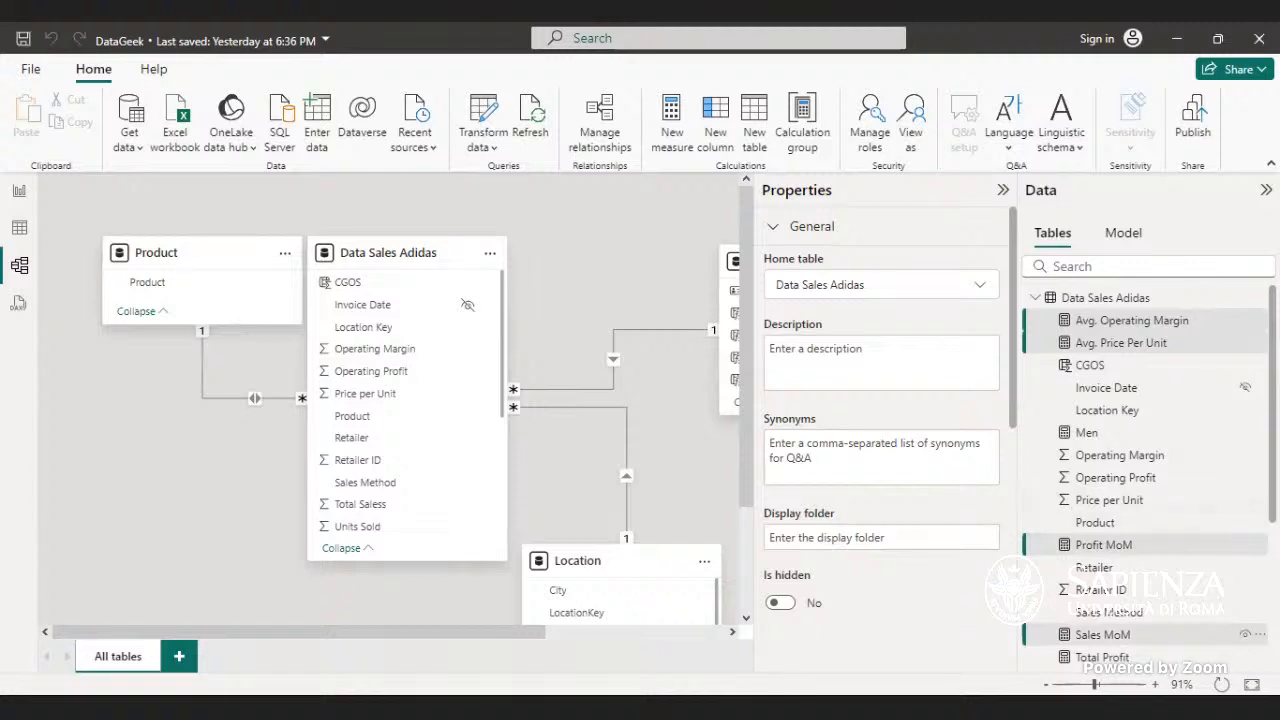
scroll(1160, 600, "down", 2)
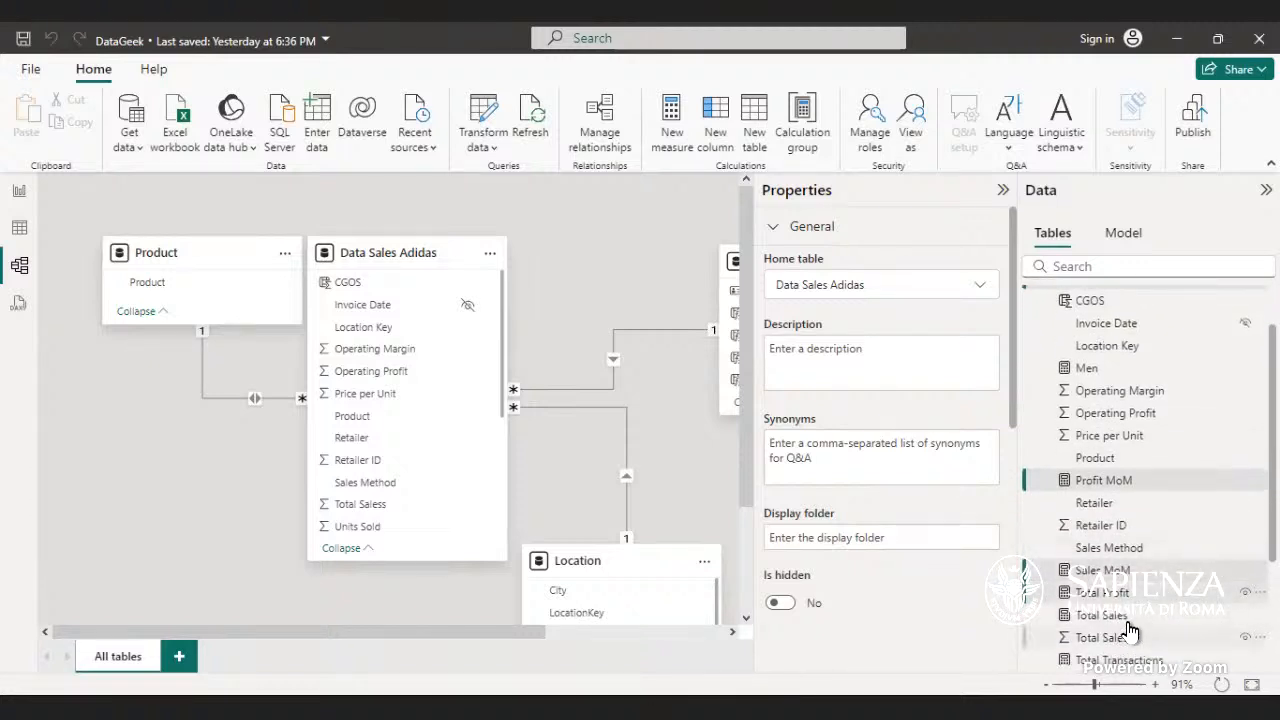
left_click(1150, 658, "ctrl")
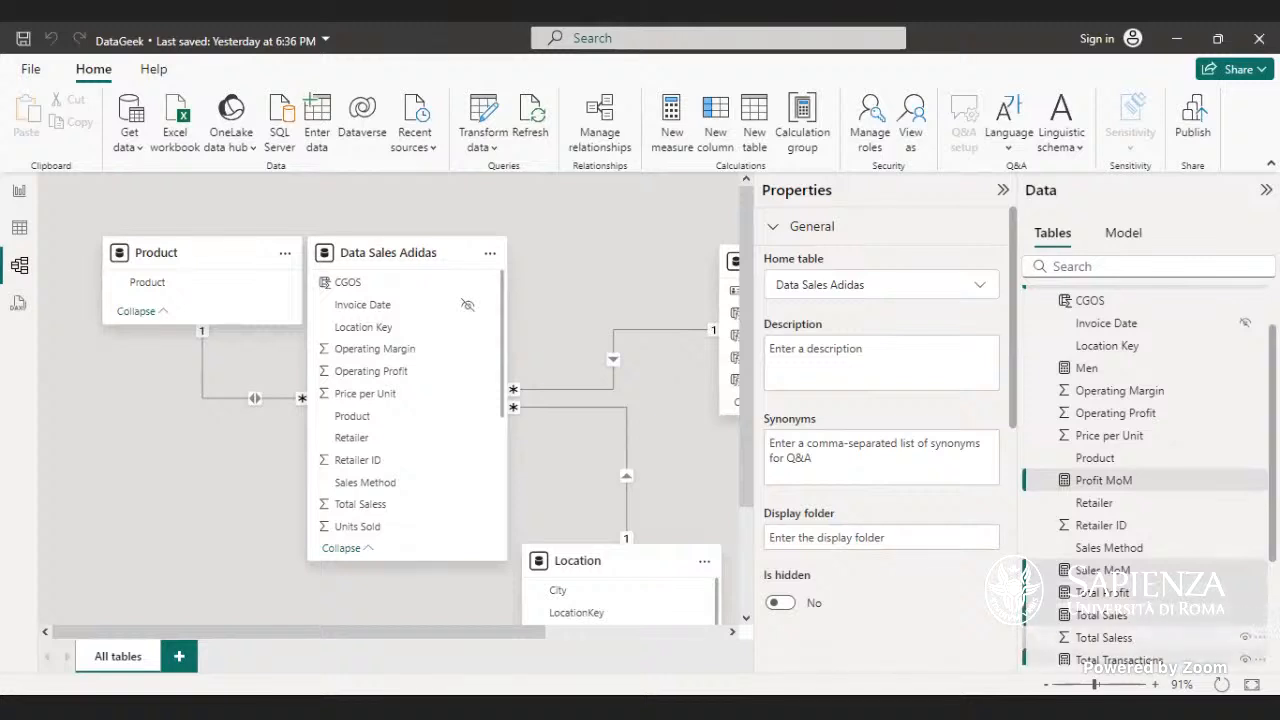
scroll(1150, 655, "down", 1)
scroll(1147, 566, "down", 3)
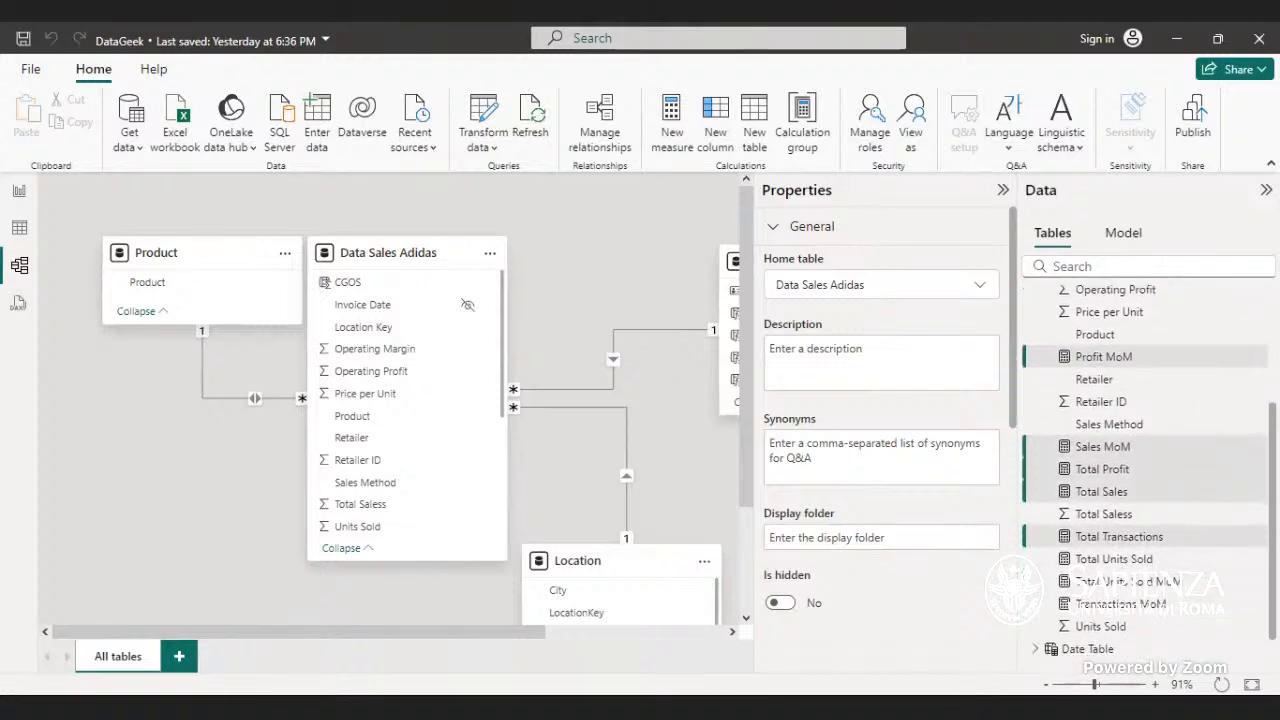
left_click(1148, 568, "ctrl")
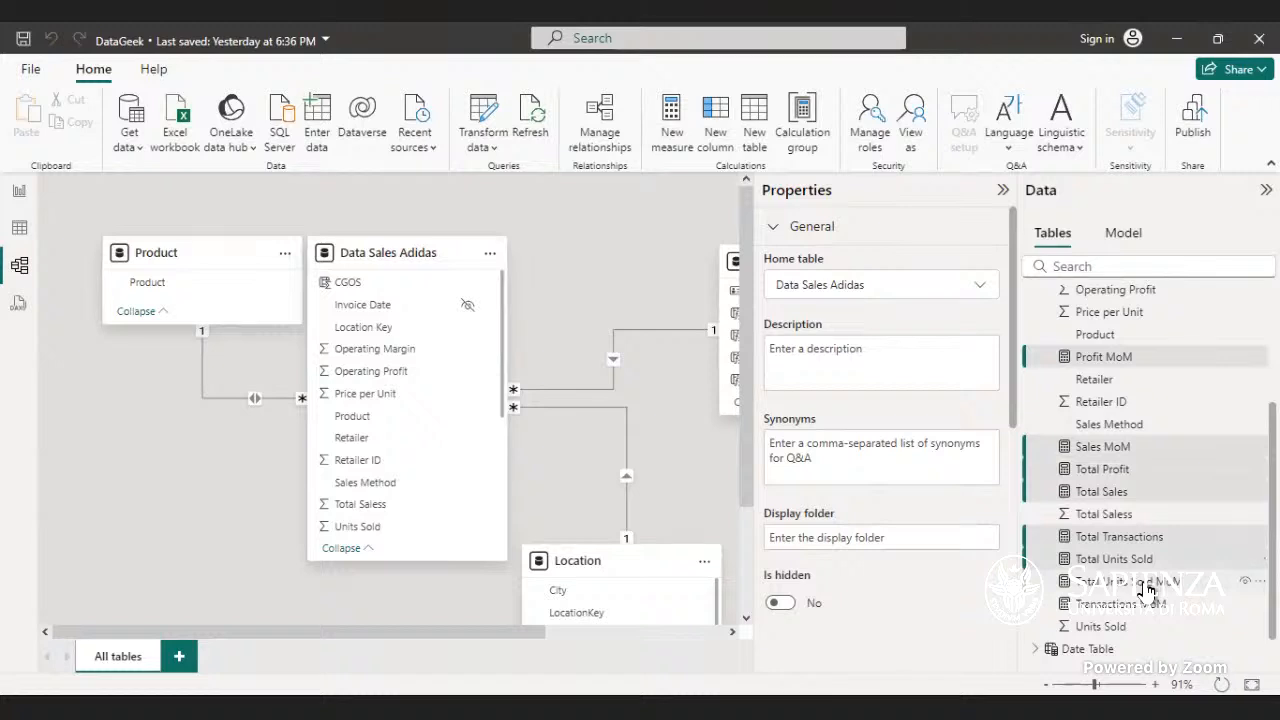
left_click(1149, 590, "ctrl")
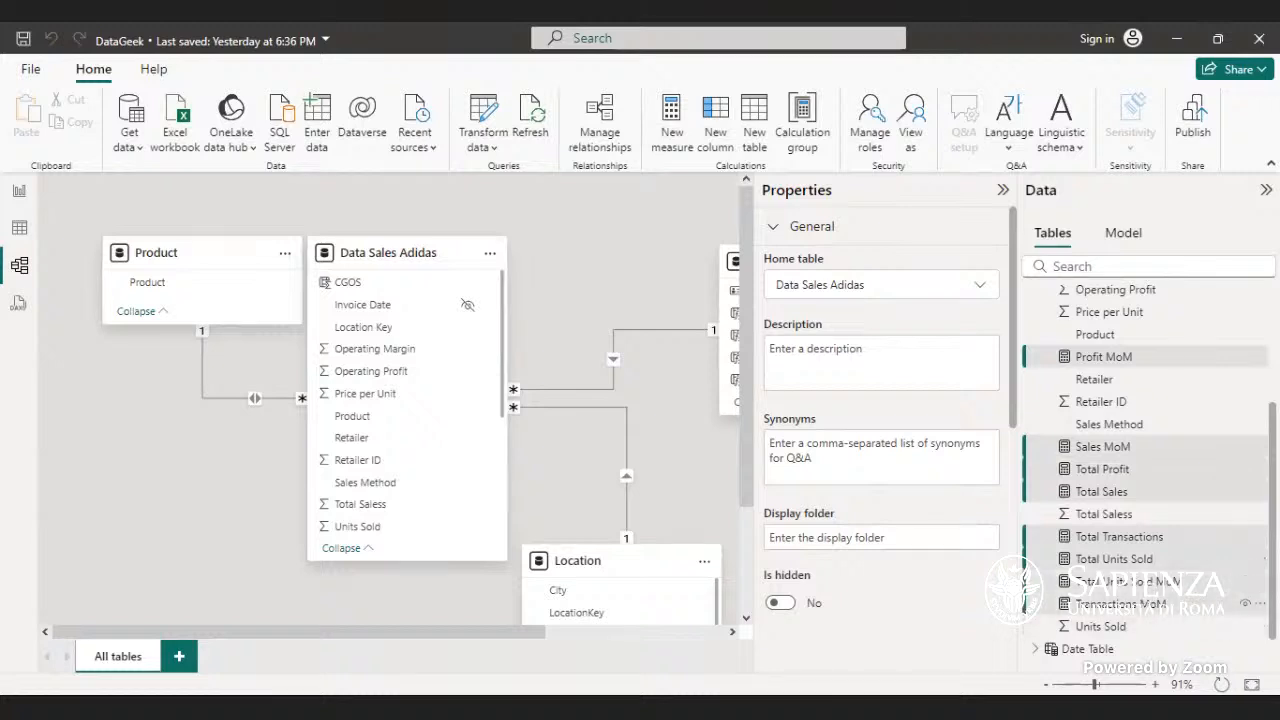
scroll(1145, 475, "up", 5)
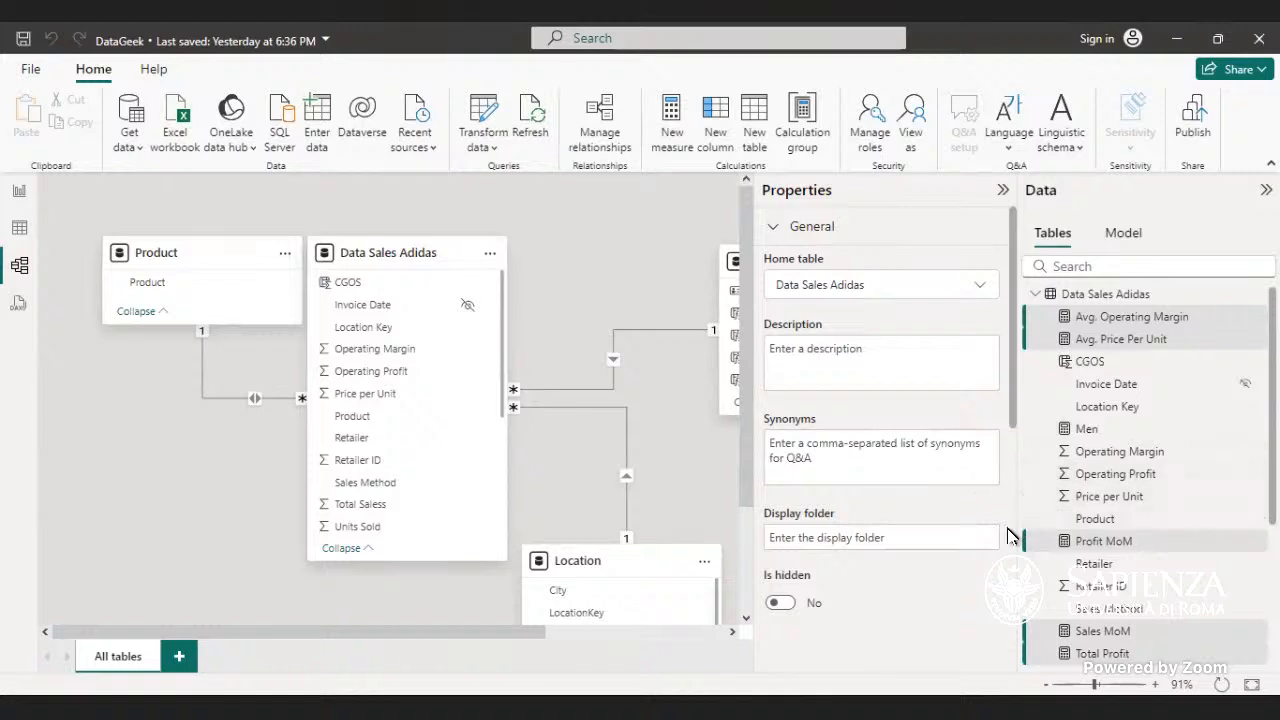
left_click(888, 538)
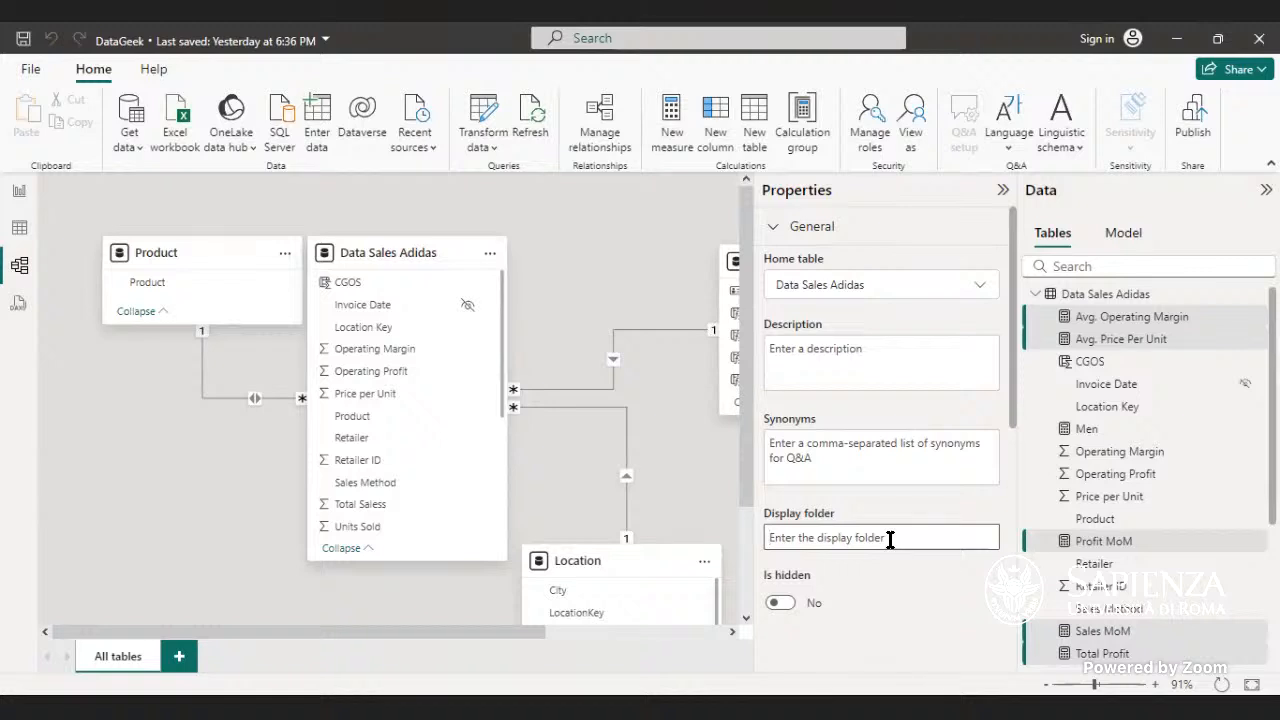
type("Me")
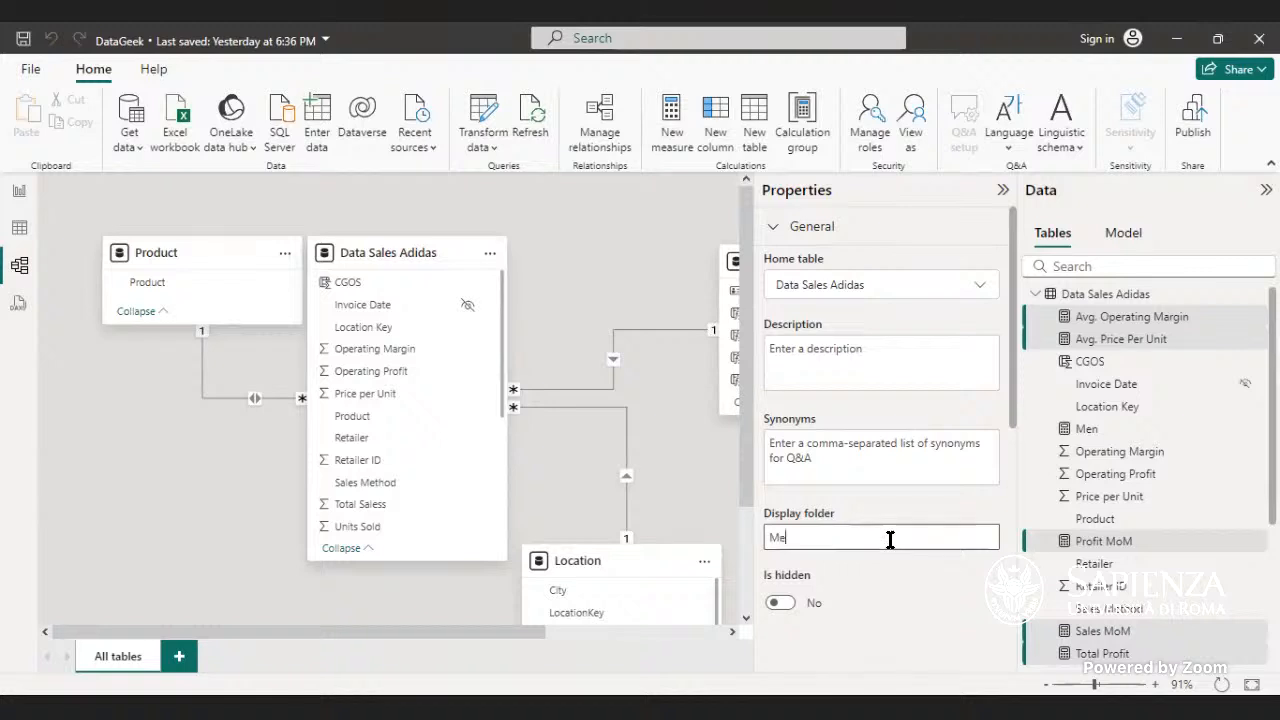
type("asures")
key("Return")
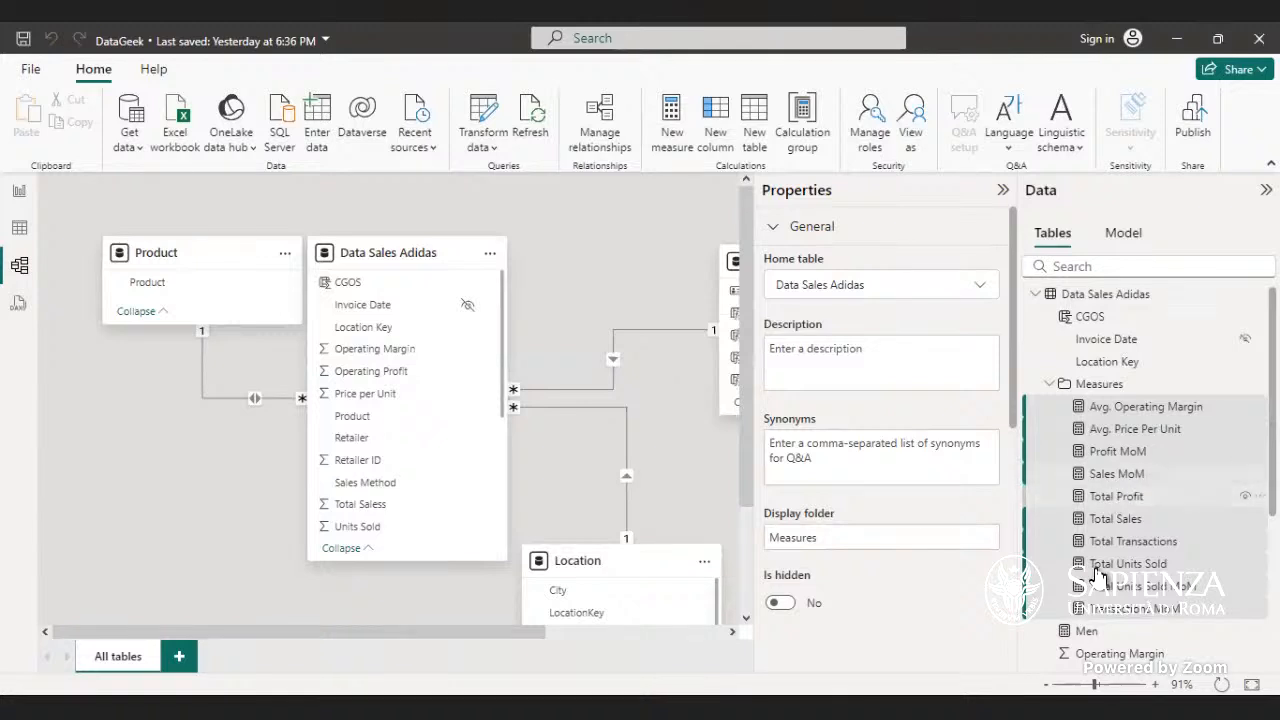
- Delete the Men measure from the model and check the contents of the Measures folder in the Data Sales Adidas table
right_click(1104, 634)
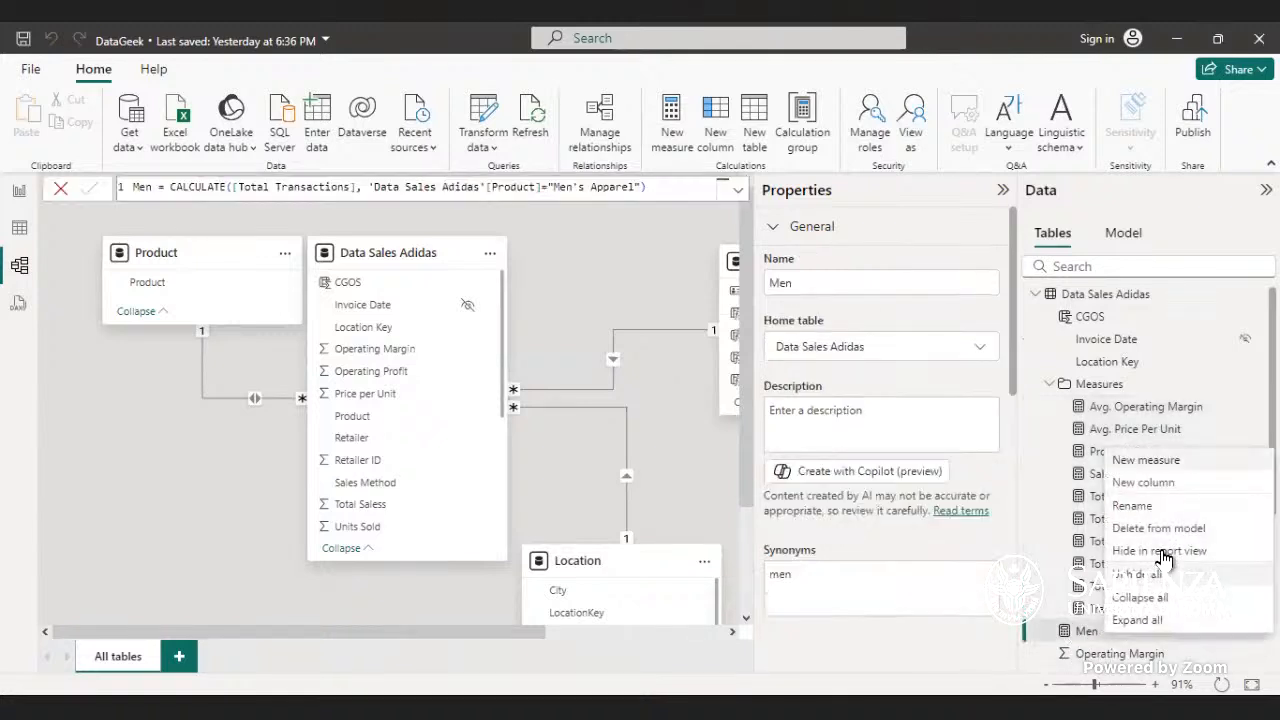
left_click(1160, 532)
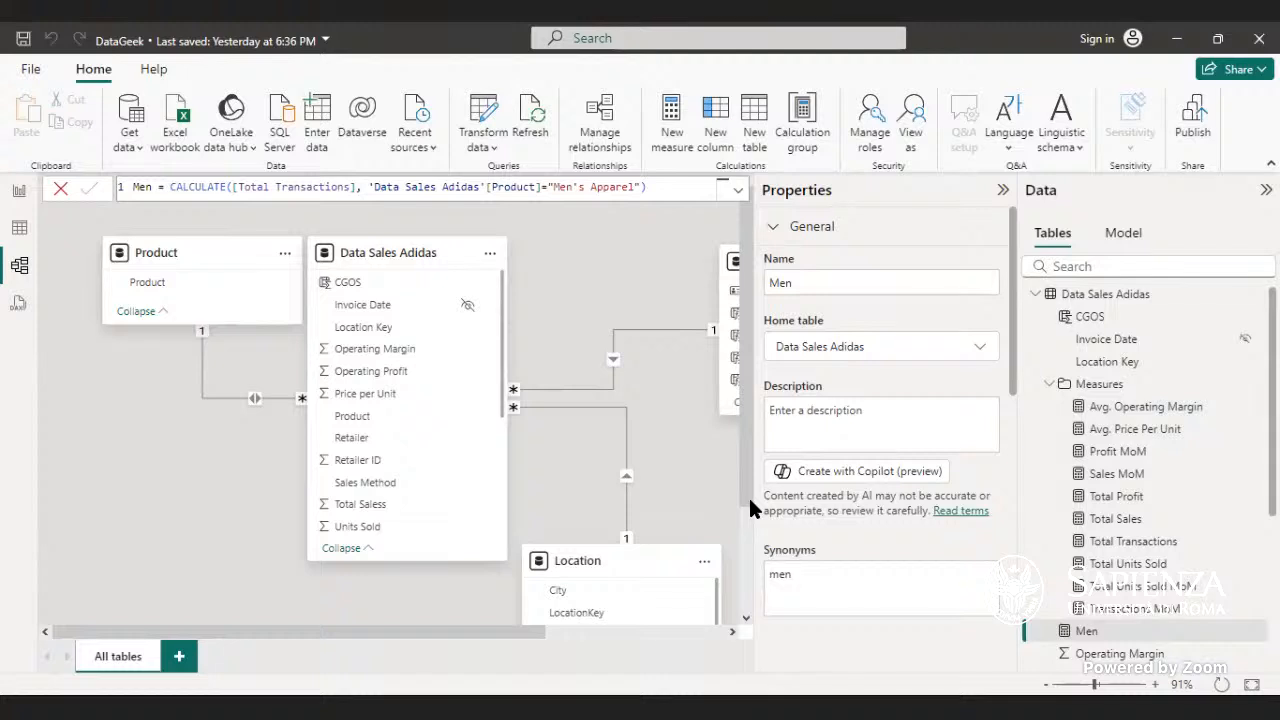
key("Delete")
left_click(750, 409)
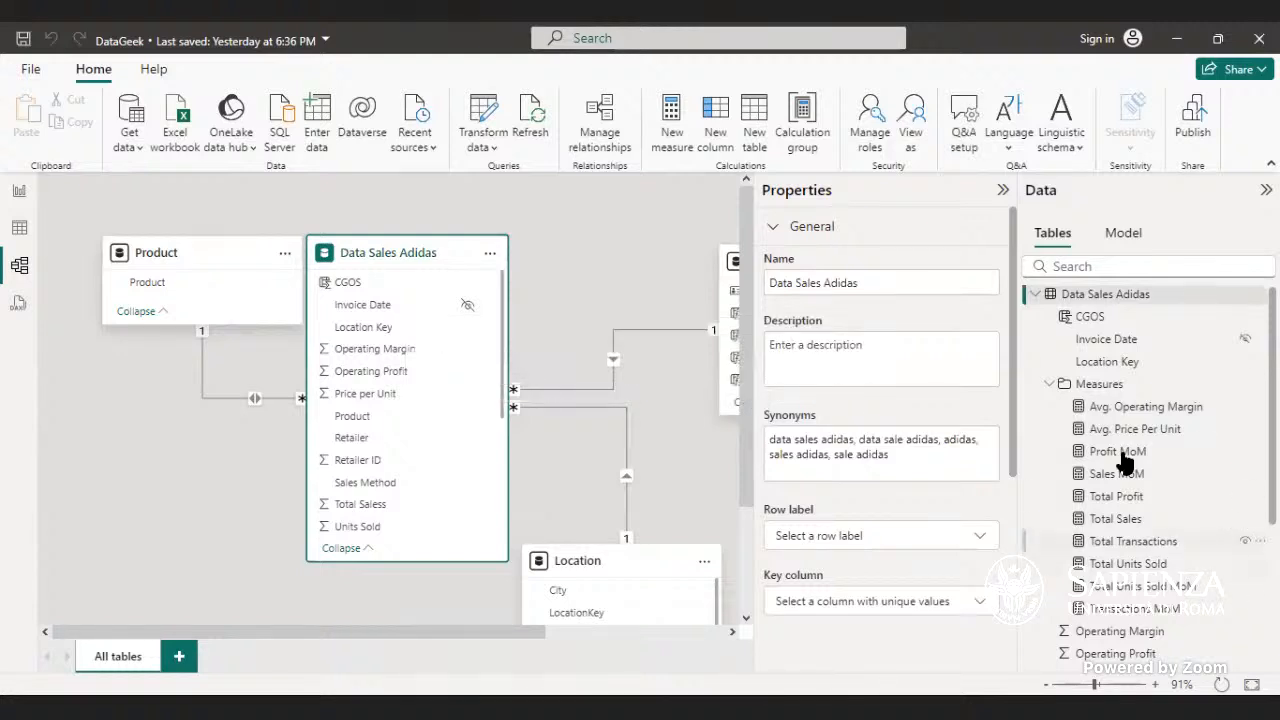
left_click(1036, 295)
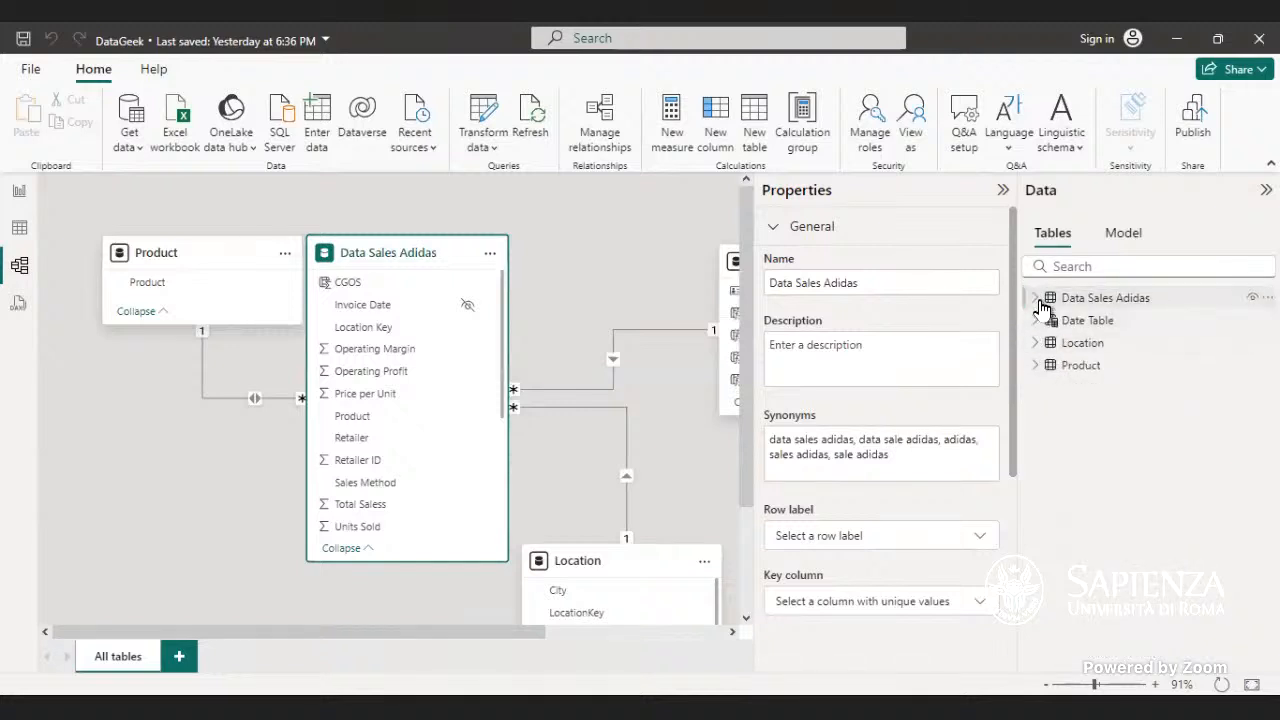
left_click(1038, 299)
left_click(1050, 390)
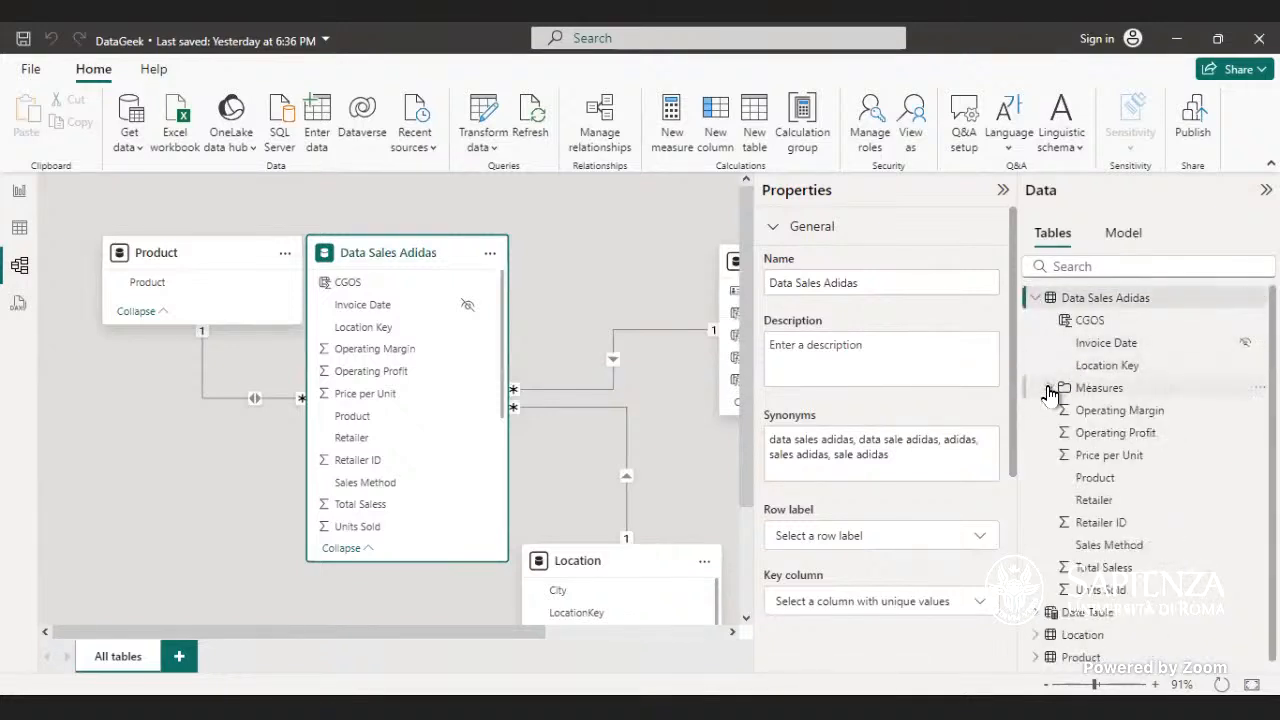
left_click(1050, 390)
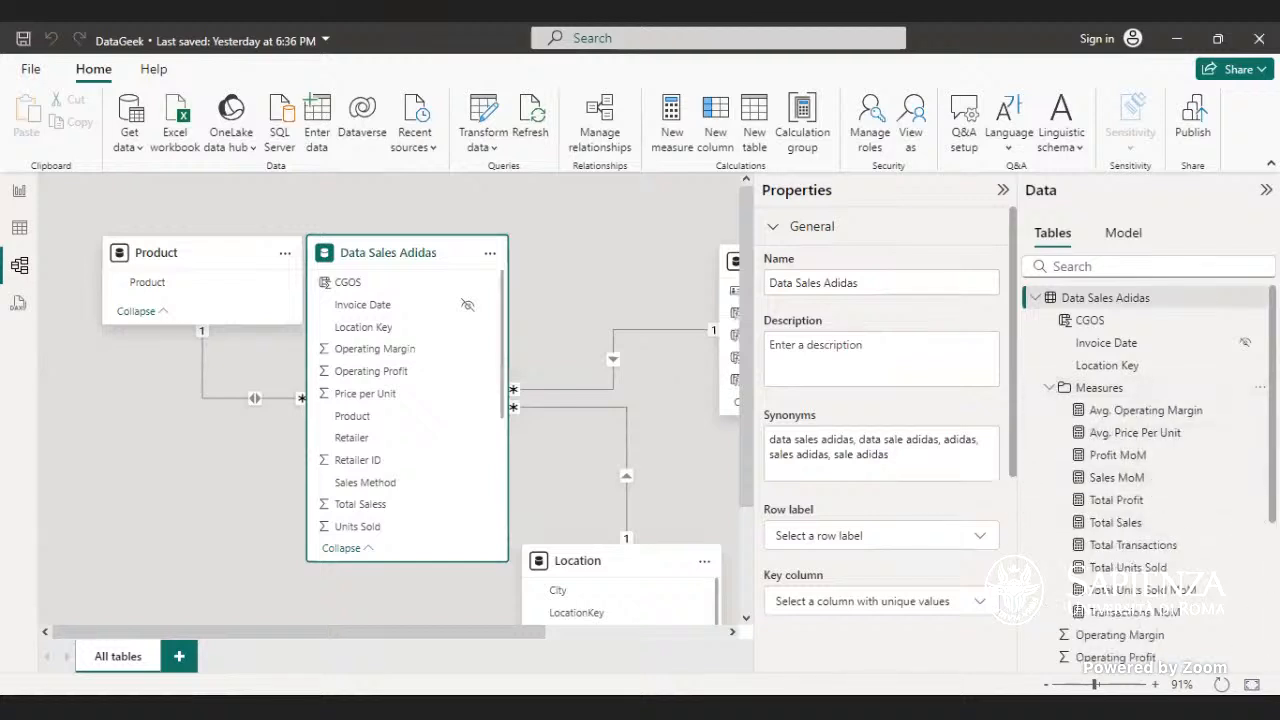
- Add an empty donut chart to the report page and place it below the Total Units Sold card, beside the product bar chart
left_click(19, 191)
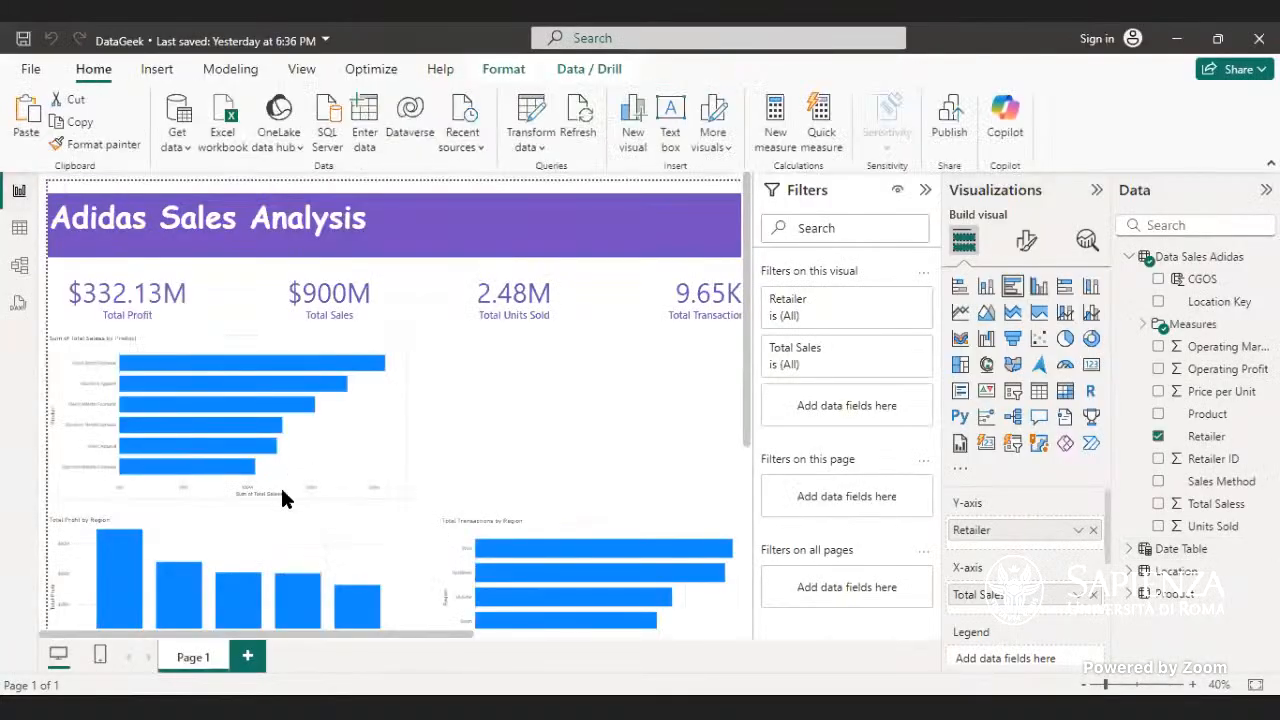
left_click_drag(242, 637, 471, 677)
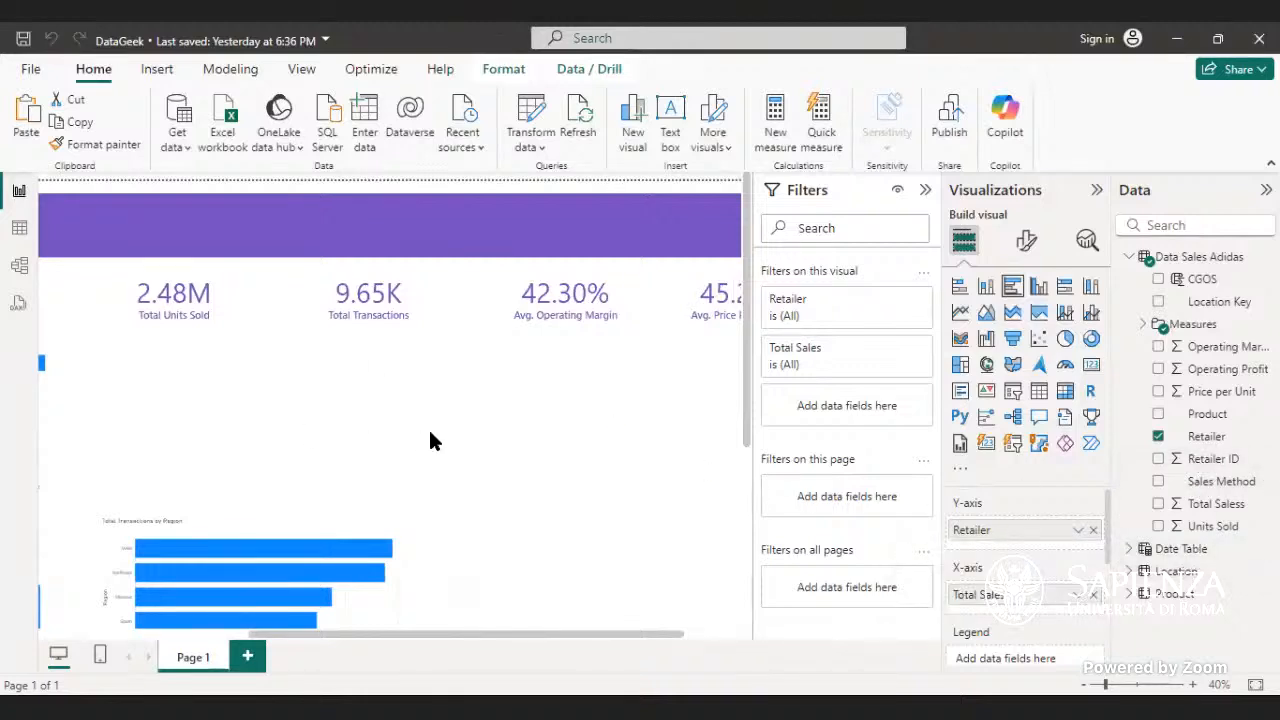
left_click(316, 417)
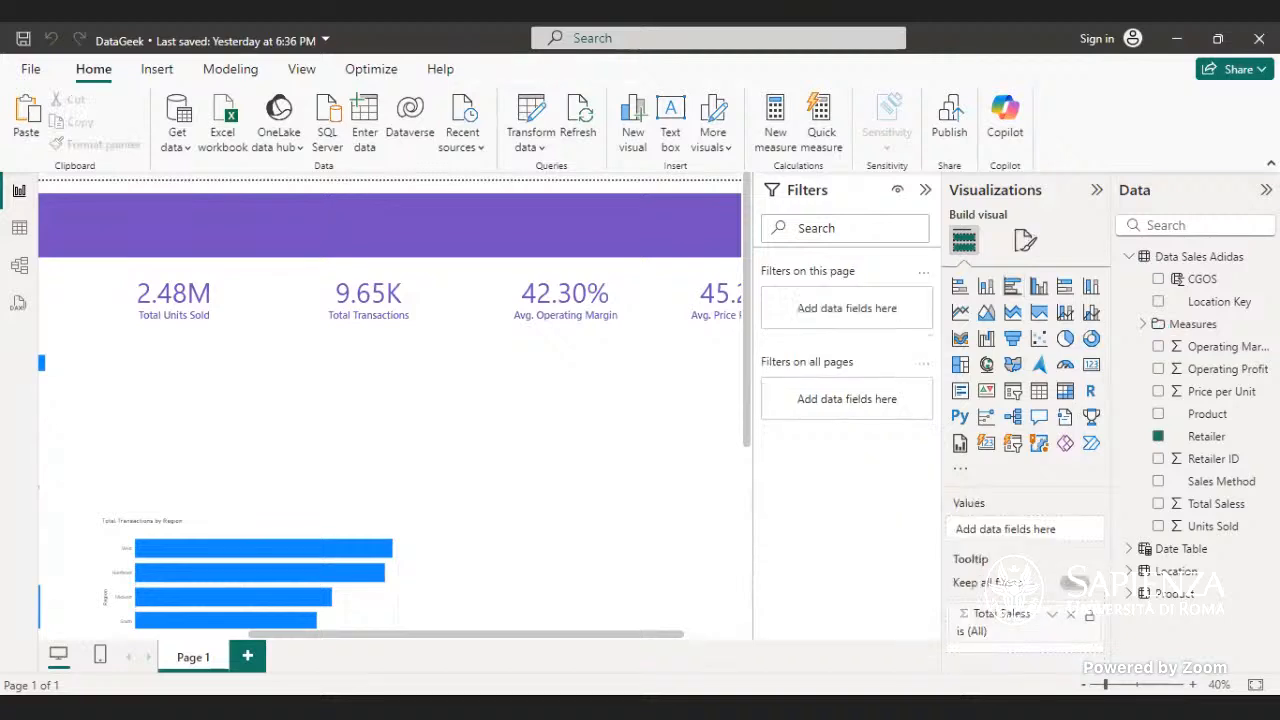
left_click(1091, 339)
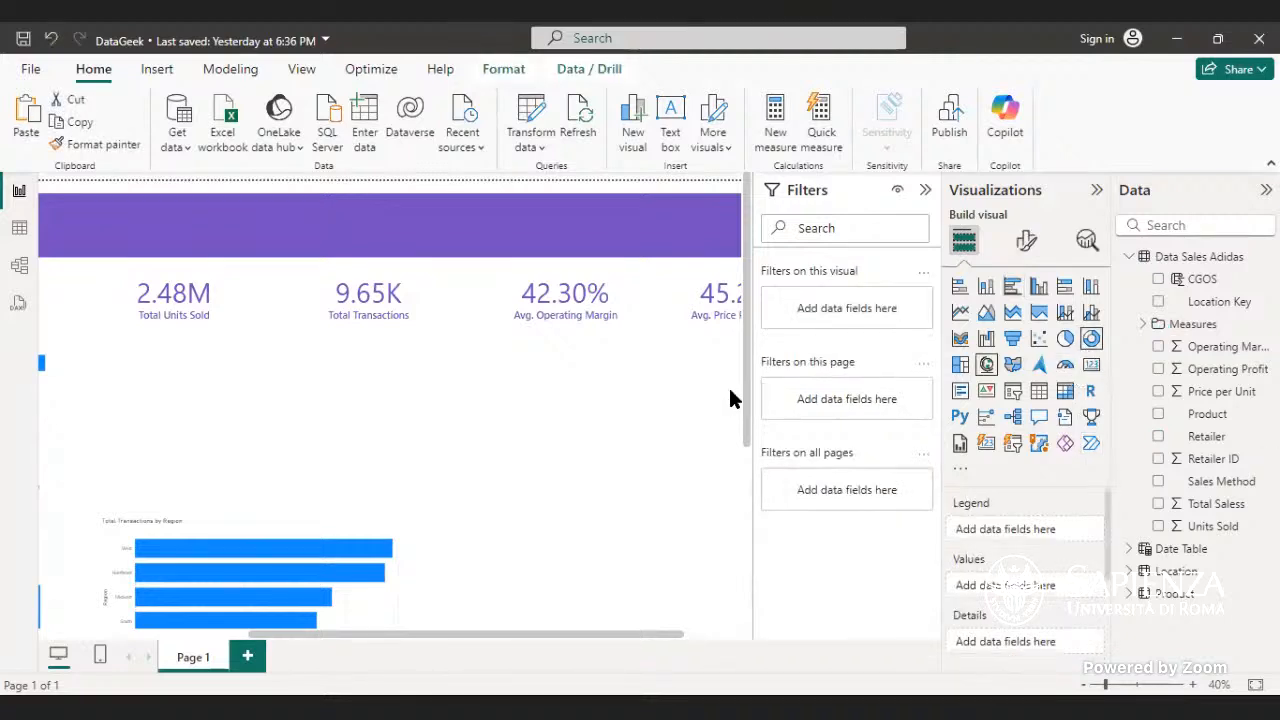
left_click_drag(560, 637, 197, 583)
left_click_drag(137, 292, 543, 354)
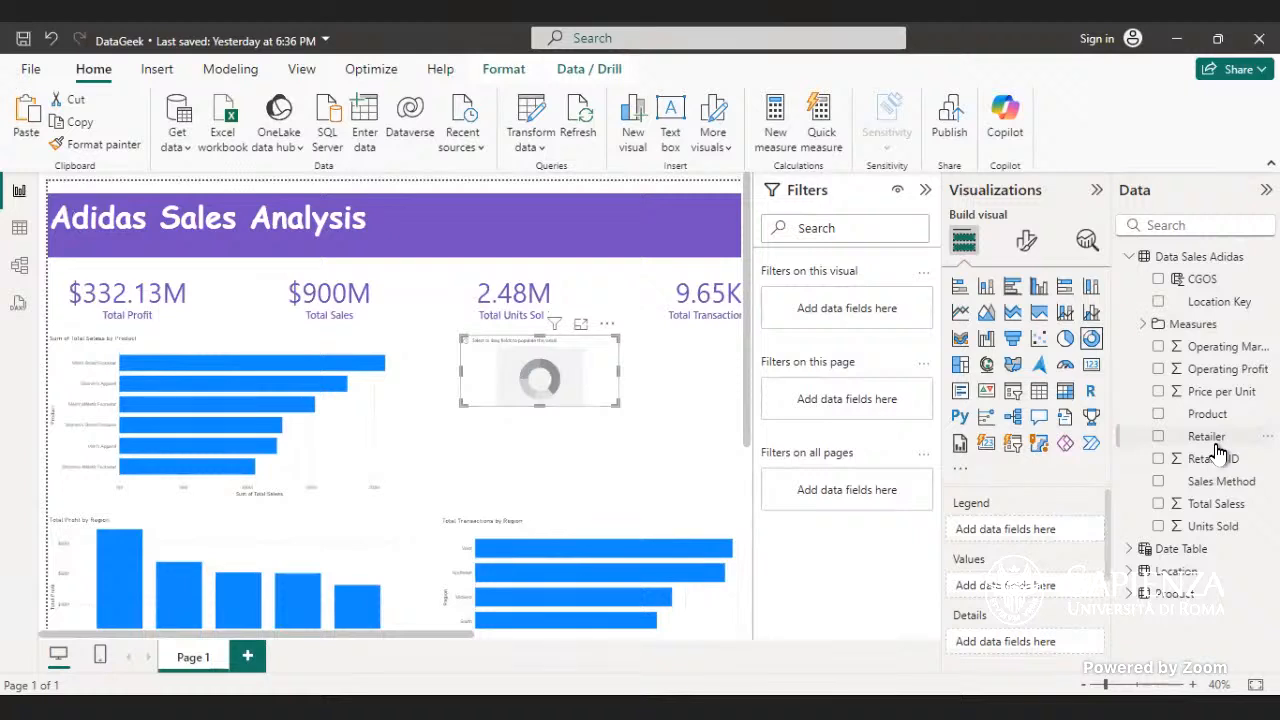
- Assign Sales Method to the donut chart's legend and the sum of Total Saless to its values
left_click_drag(1210, 440, 1050, 530)
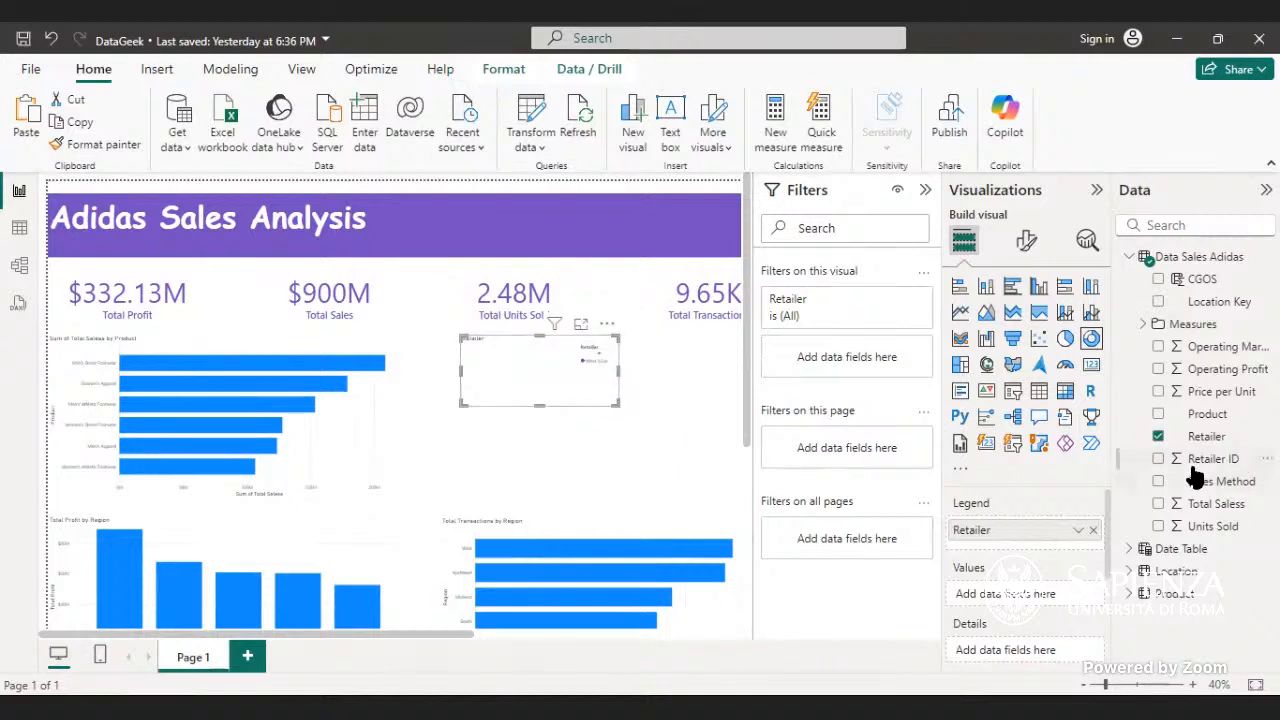
left_click(1158, 437)
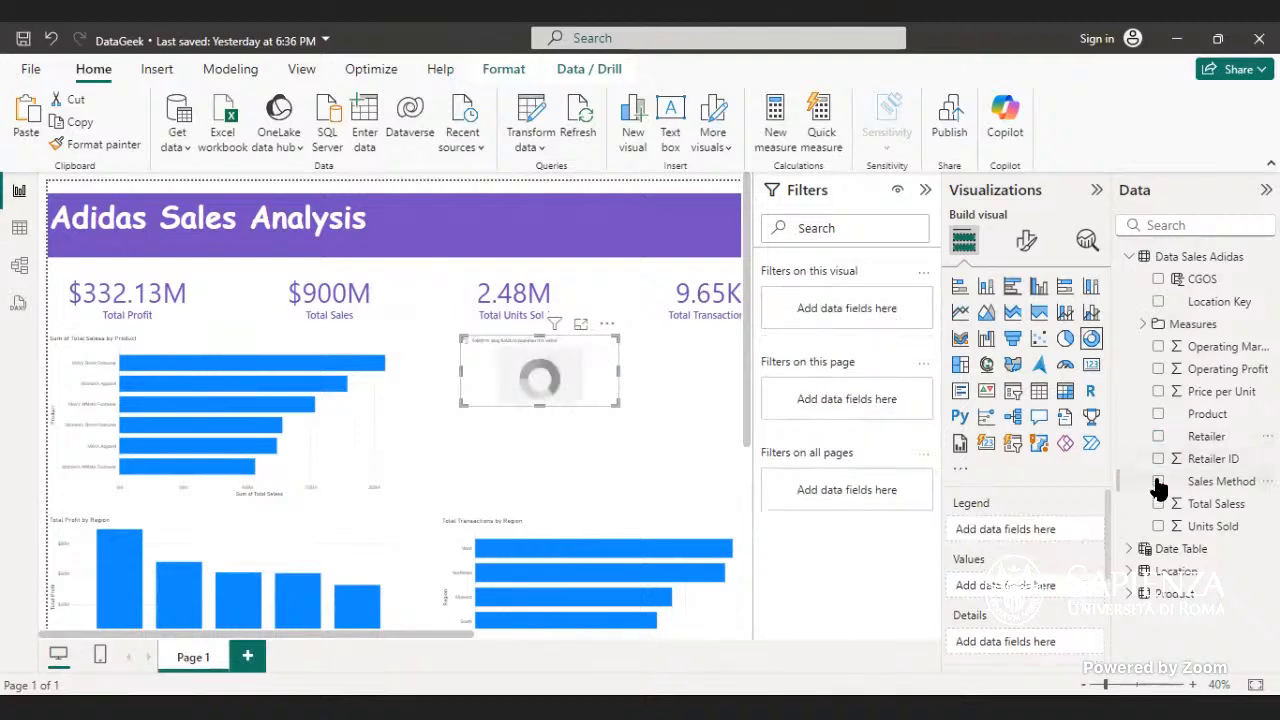
left_click(1158, 482)
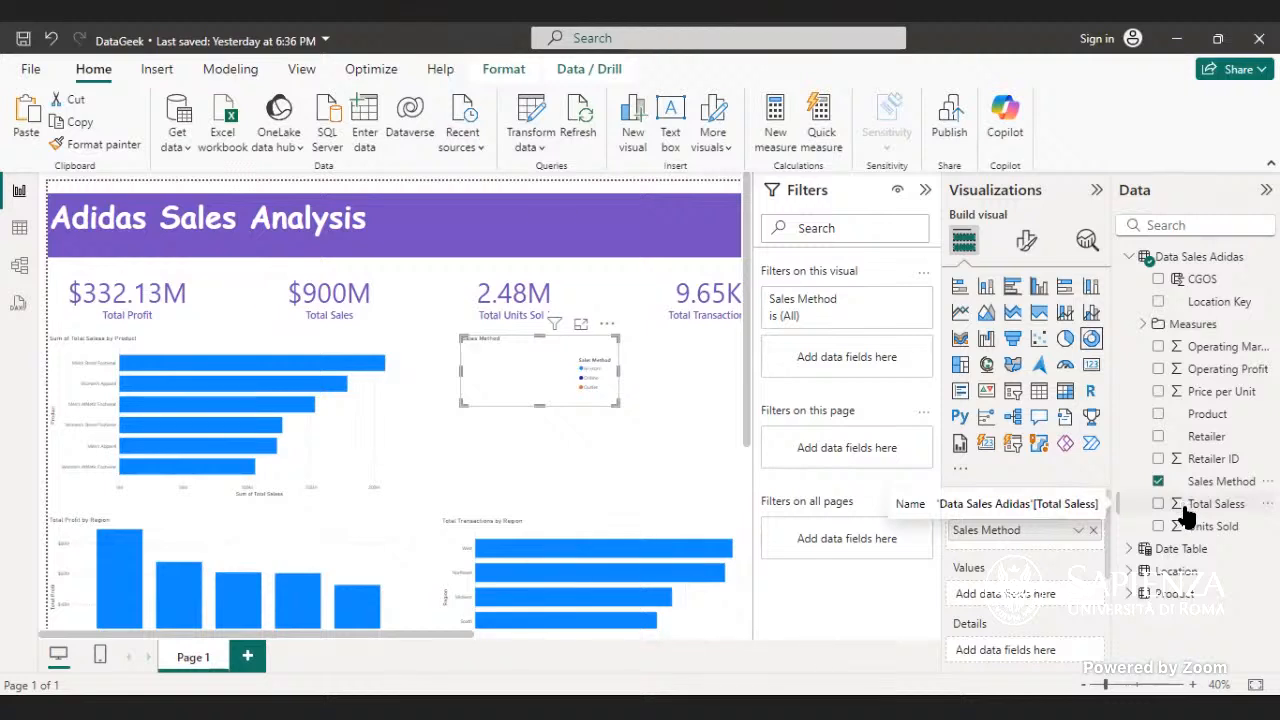
left_click_drag(1187, 515, 1025, 595)
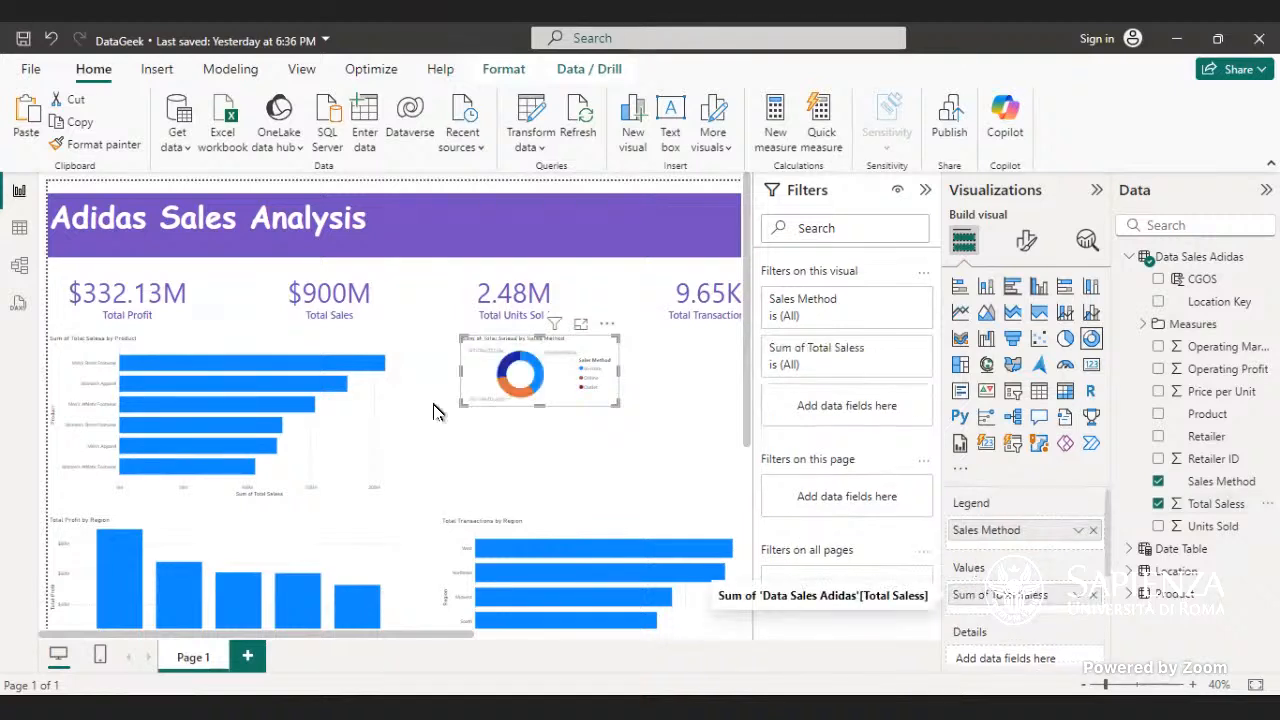
- Enlarge the Sales Method donut chart to match the height of the neighbouring product bar chart and widen it on both sides
left_click_drag(545, 388, 470, 498)
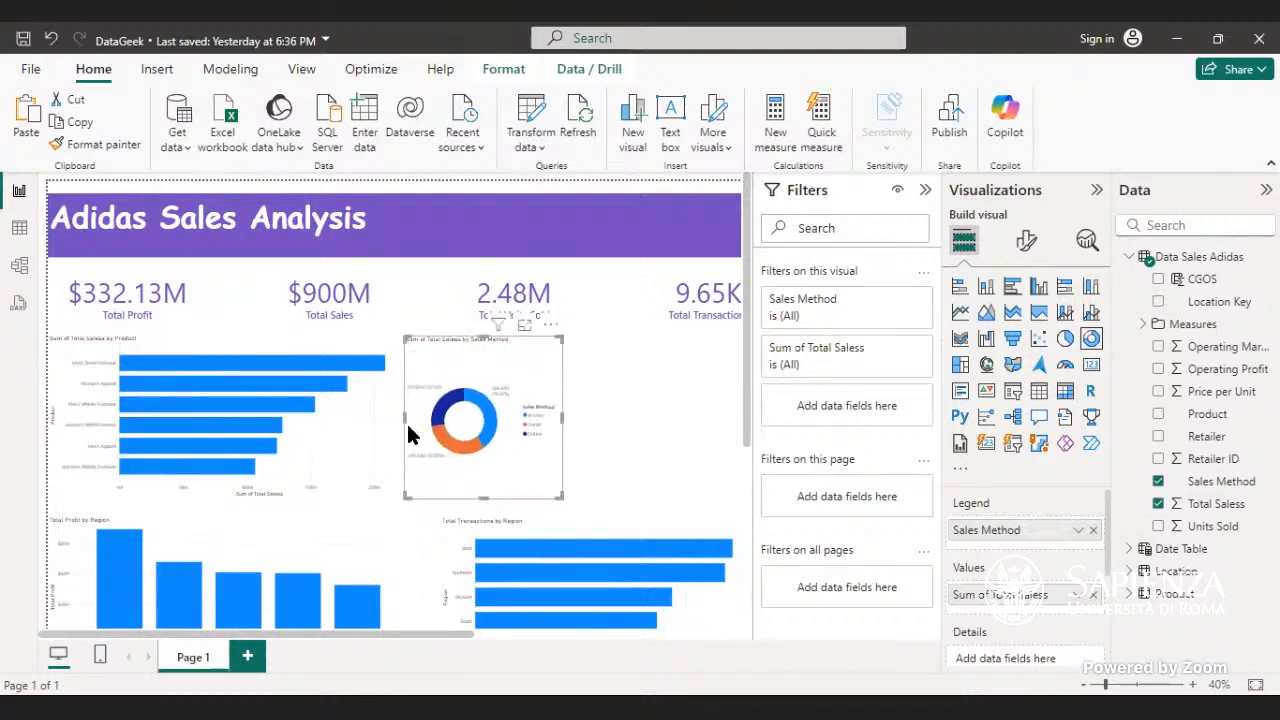
left_click_drag(408, 434, 391, 424)
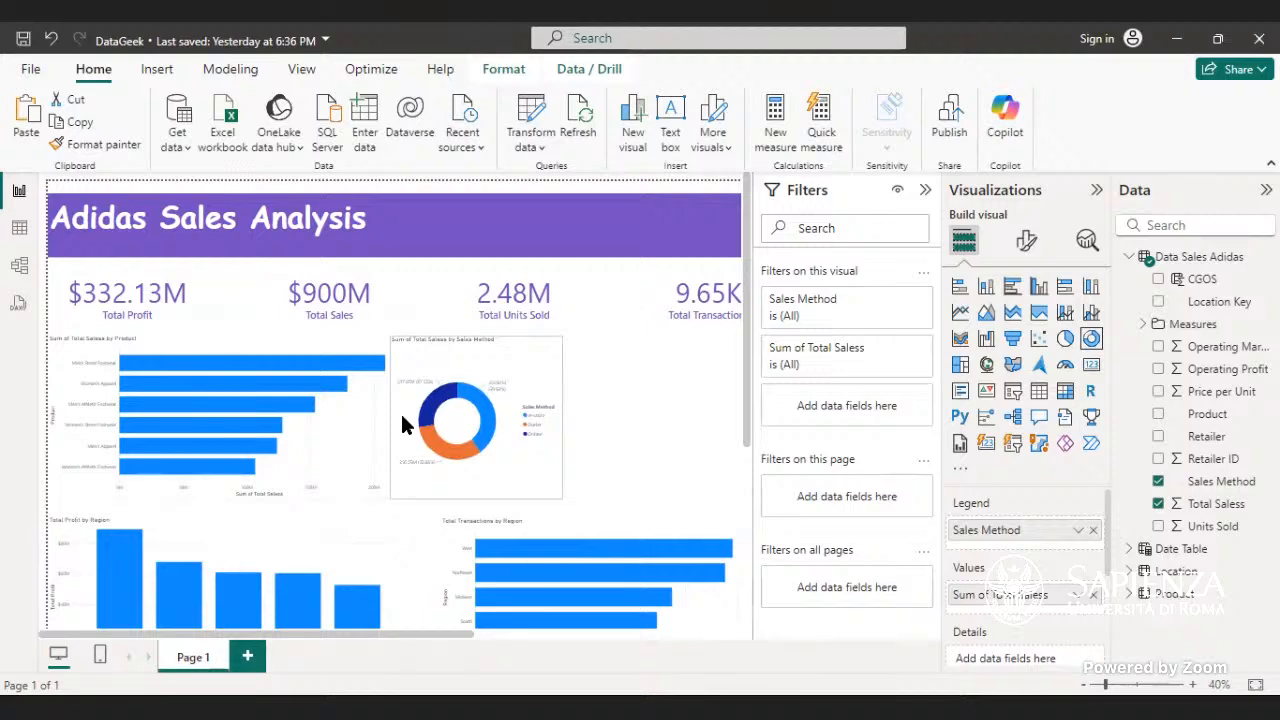
left_click(402, 425)
left_click_drag(561, 418, 585, 428)
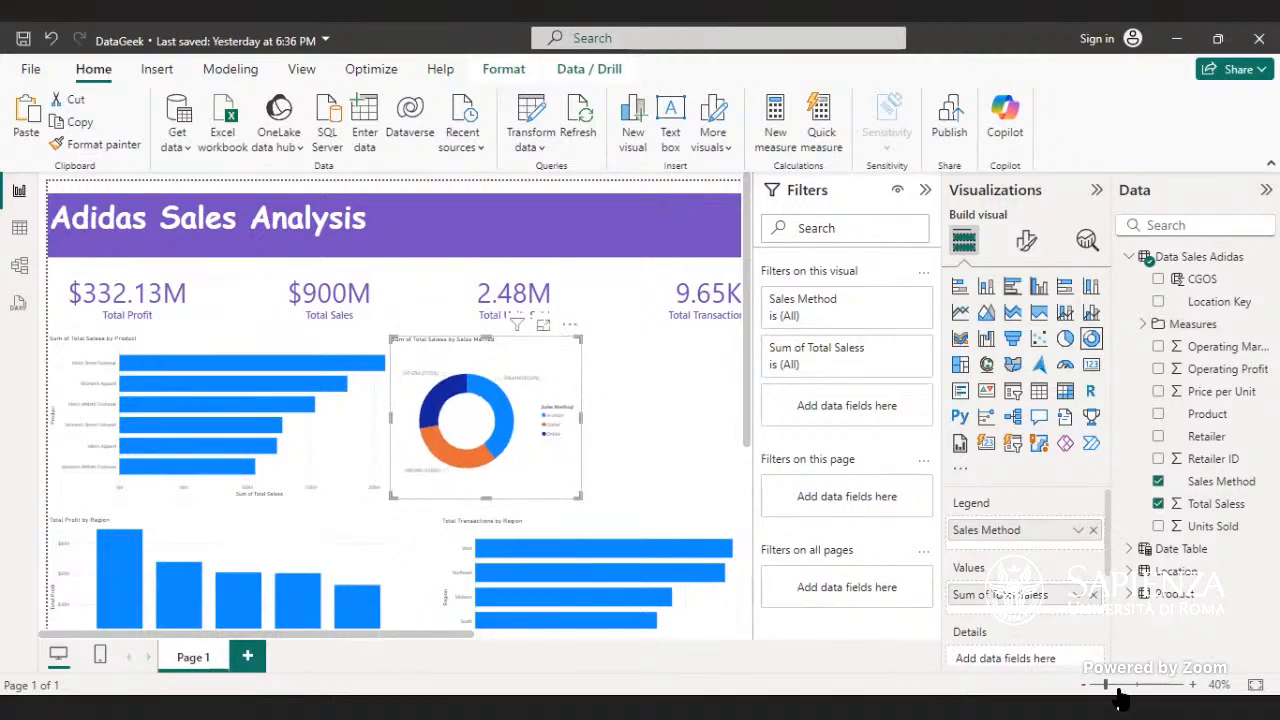
- Fit the whole report page in view, widen the Sales Method donut chart slightly, and shift it away from the product bar chart
left_click_drag(1099, 686, 1096, 685)
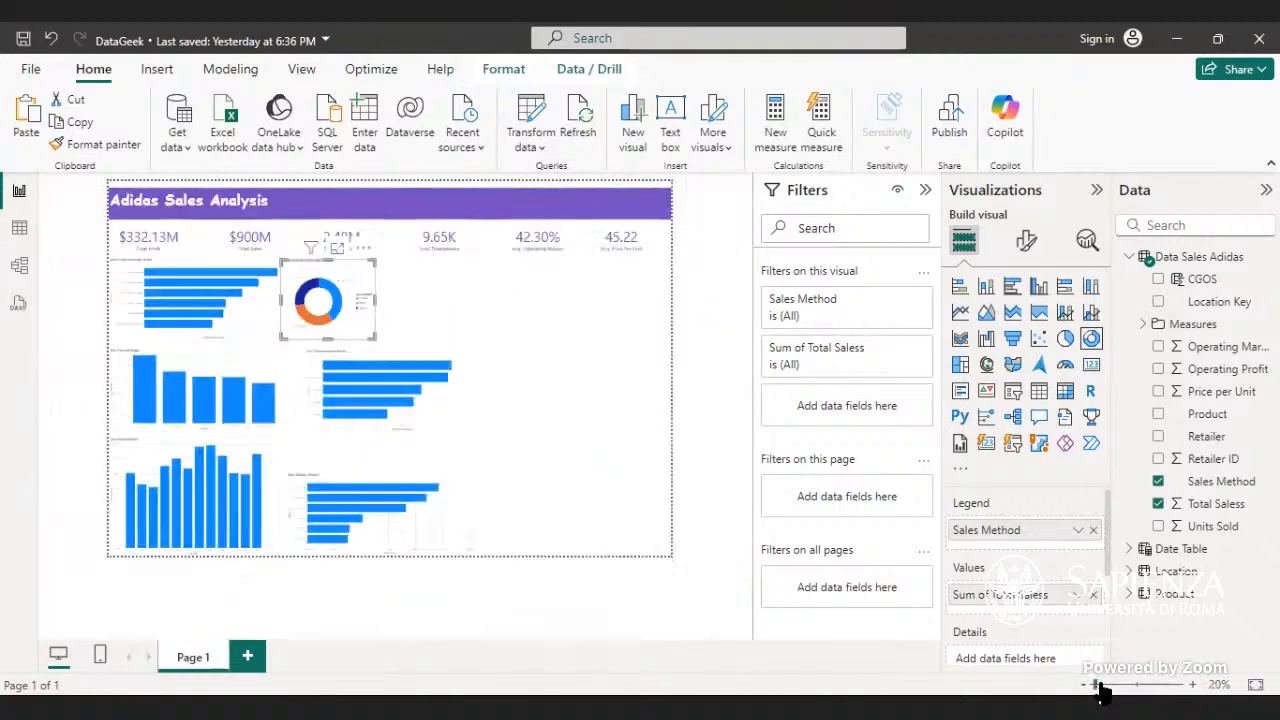
left_click(1256, 686)
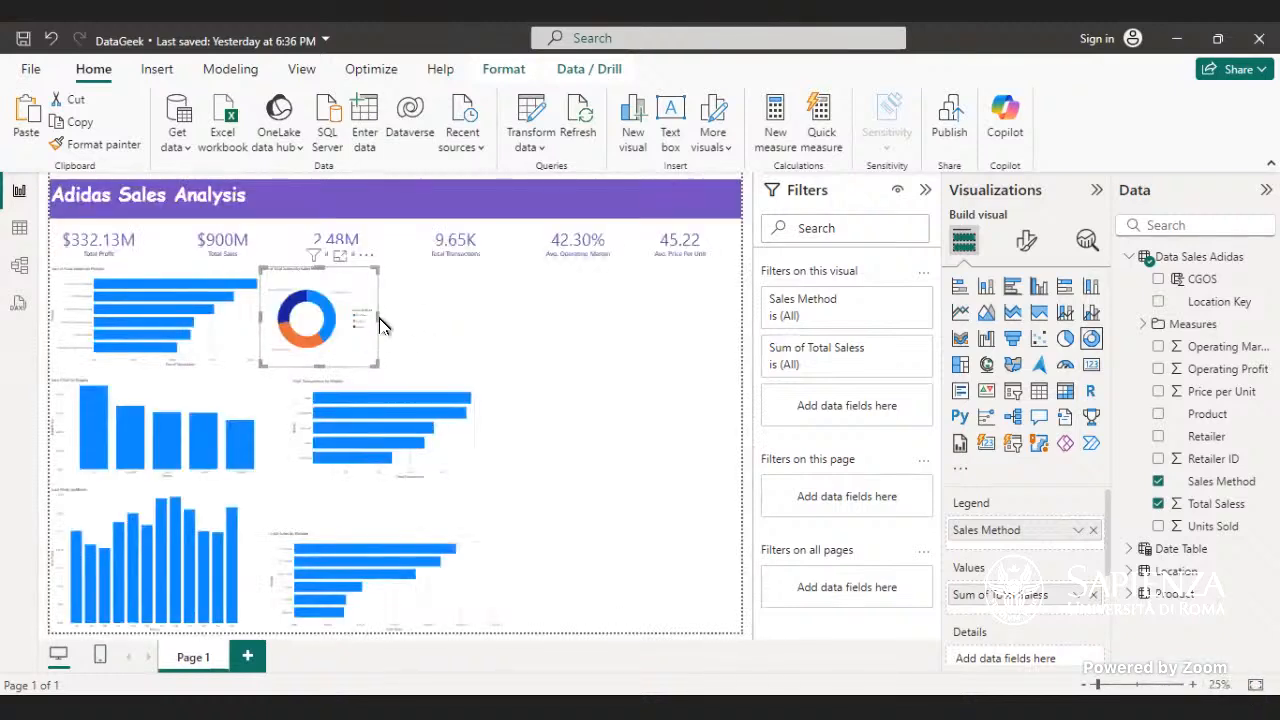
mouse_move(380, 325)
left_mouse_down()
mouse_move(361, 334)
mouse_move(380, 334)
left_mouse_up()
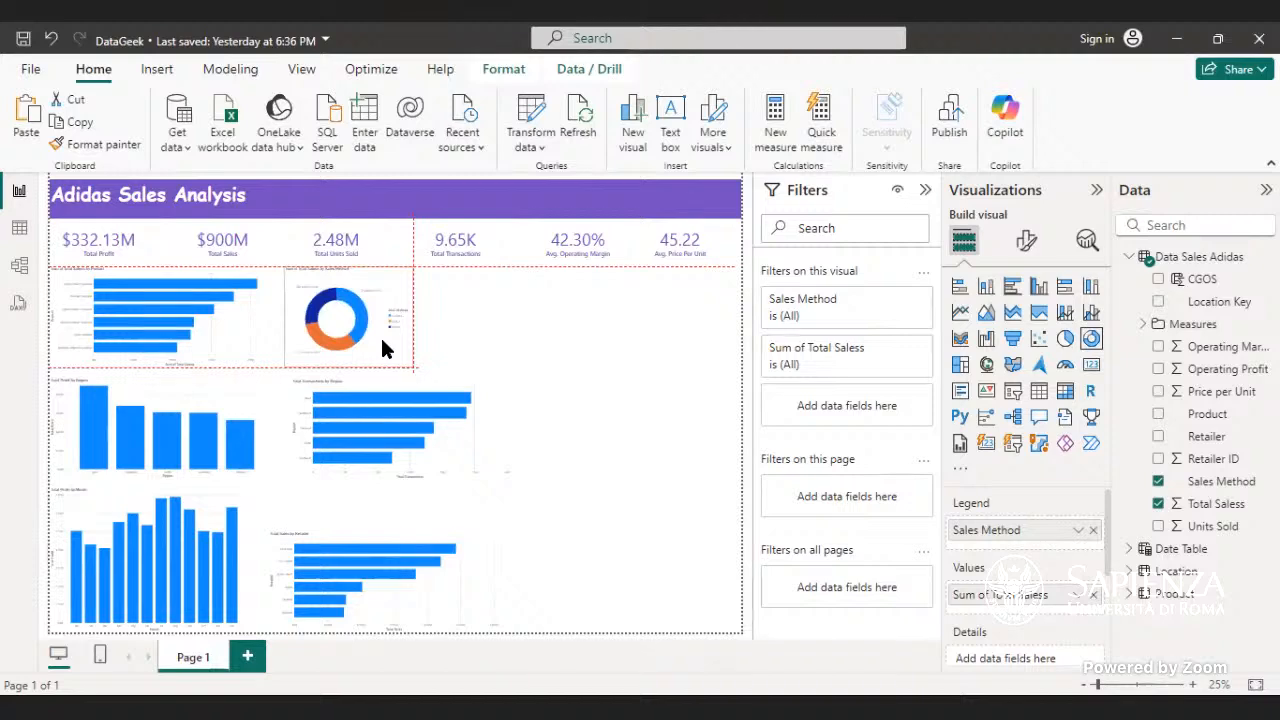
left_click_drag(382, 346, 418, 348)
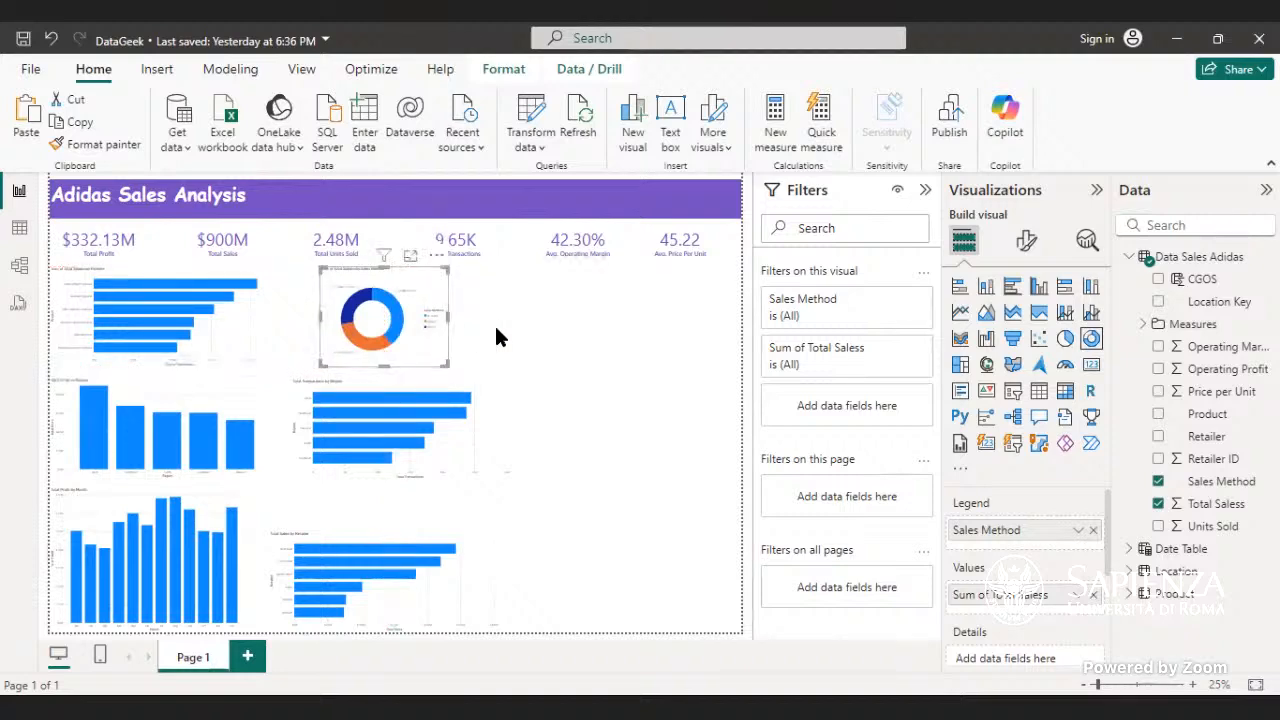
- Add an empty clustered column chart beside the Sales Method donut chart and widen it to the report page's right edge
left_click(518, 318)
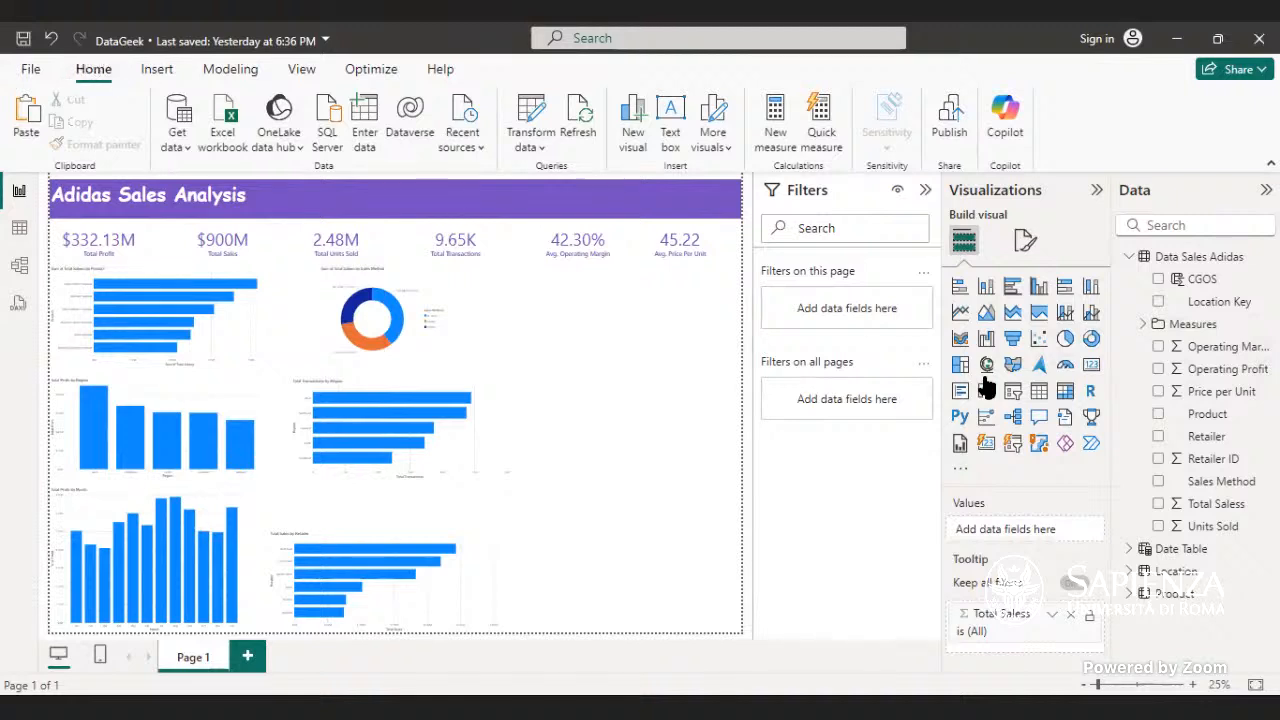
left_click(1038, 286)
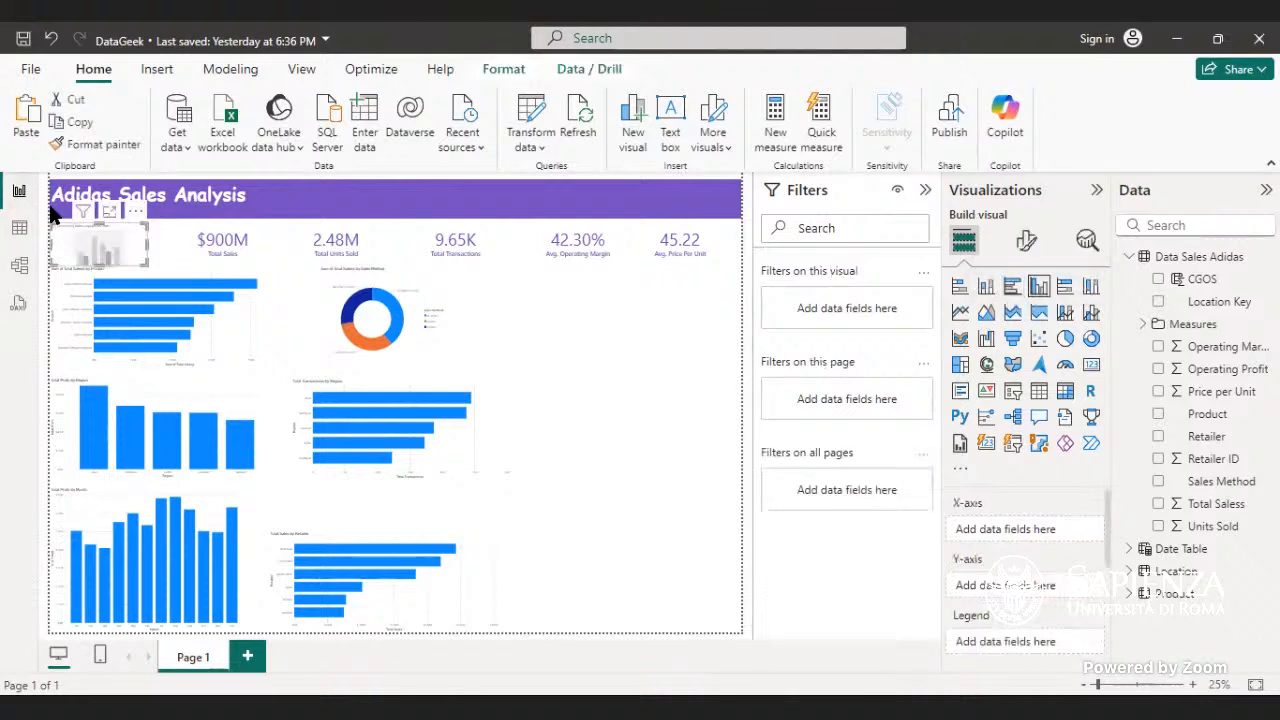
left_click_drag(106, 251, 557, 370)
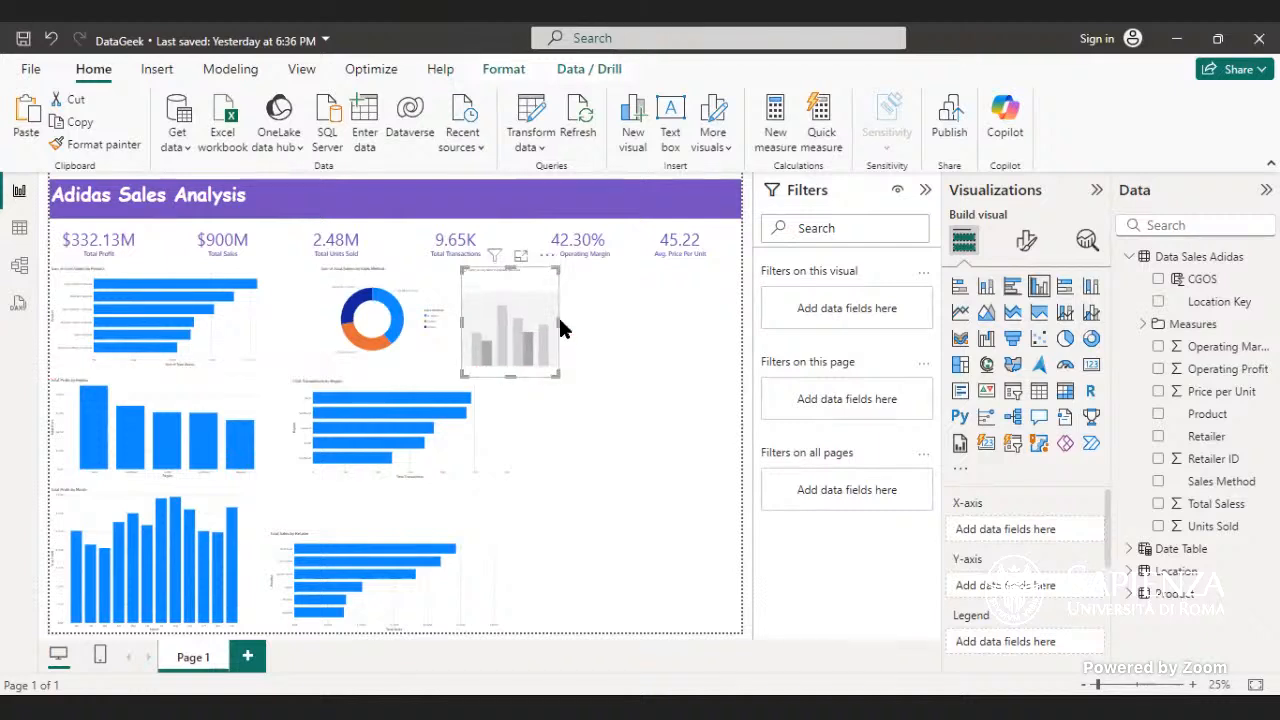
left_click_drag(563, 321, 755, 345)
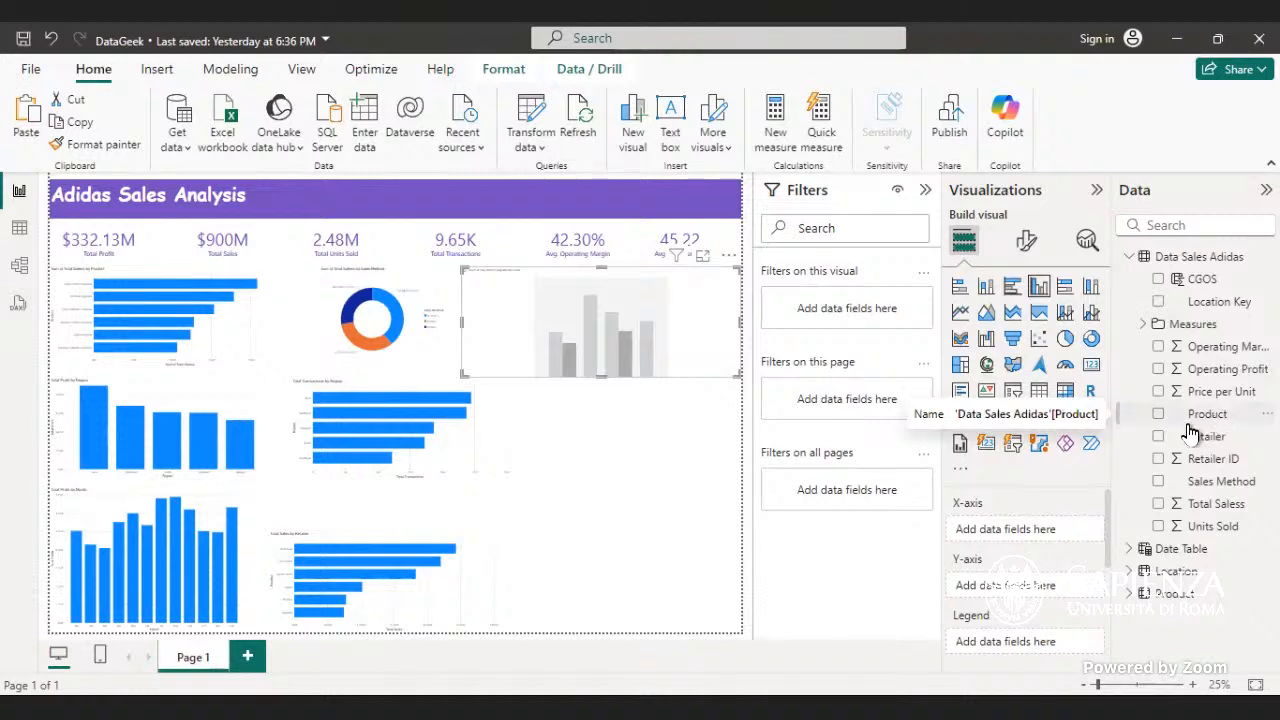
- Assign Product to the new column chart's X-axis and the sum of Total Saless to its Y-axis
left_click_drag(1188, 424, 1040, 538)
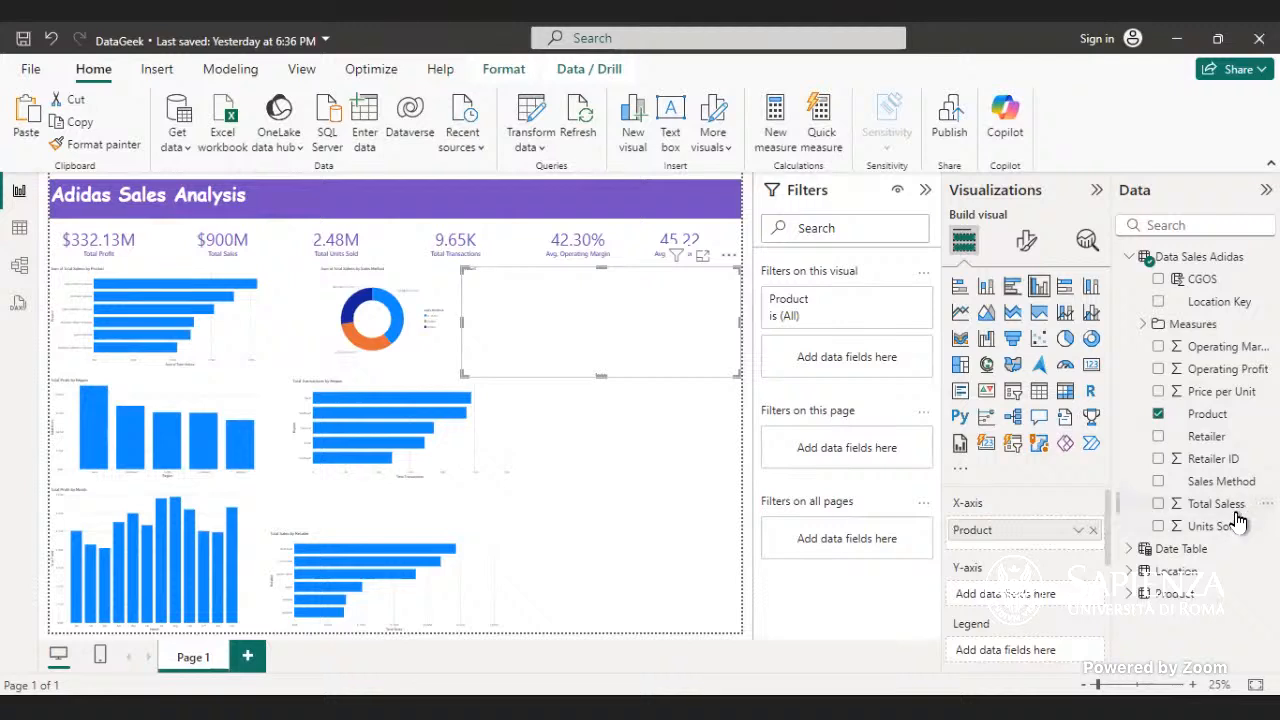
left_click_drag(1237, 514, 1090, 597)
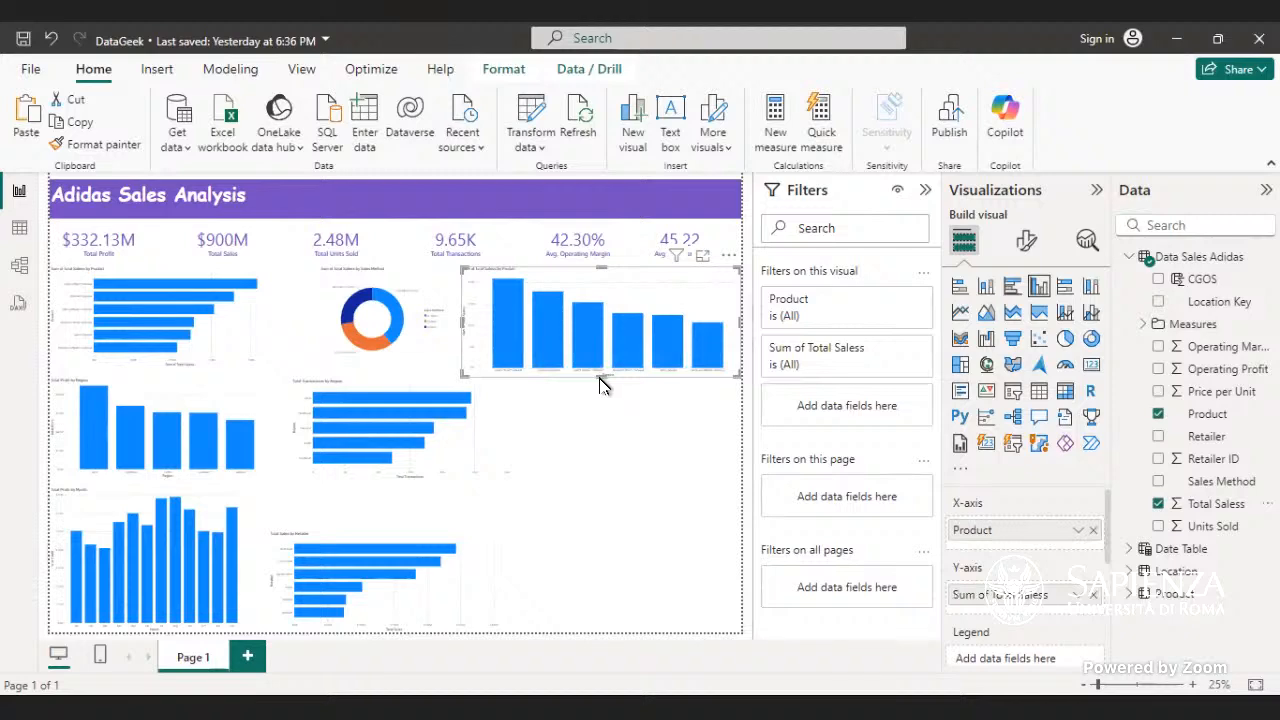
- Convert the new product chart to a stacked bar chart, trim its width at the page edge, and make it slightly taller
left_click_drag(600, 376, 596, 384)
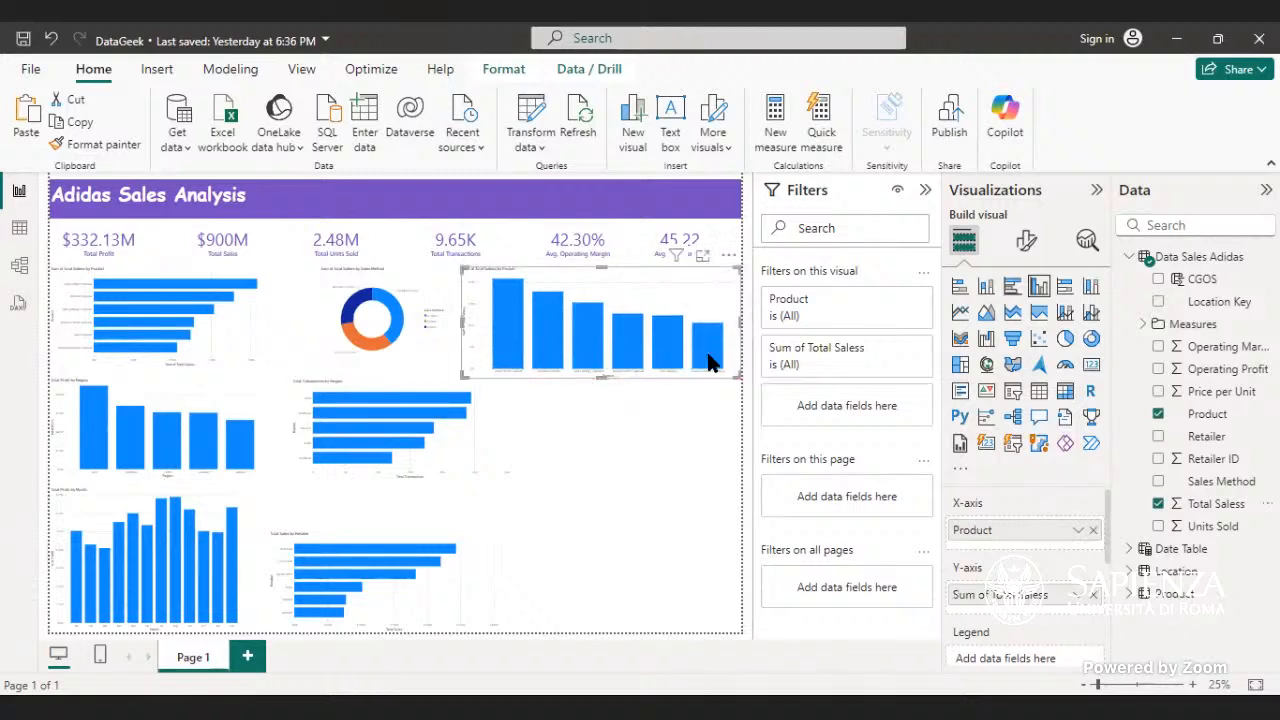
left_click_drag(733, 330, 726, 333)
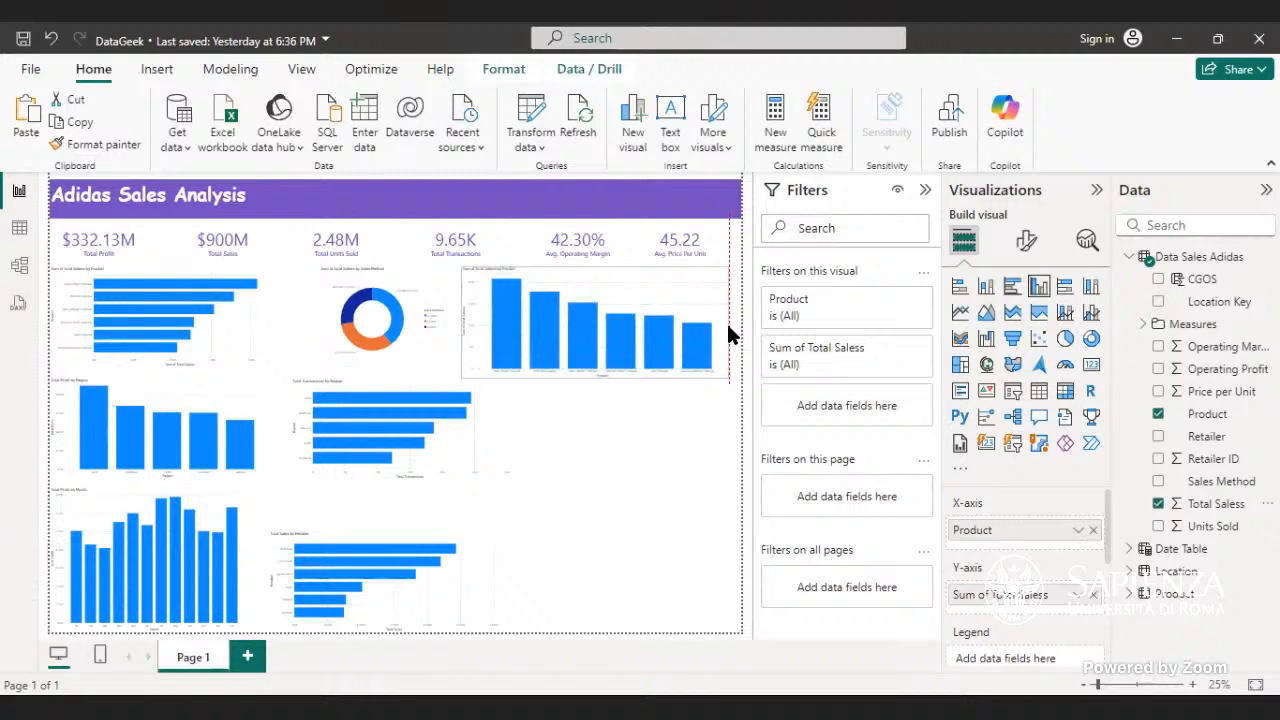
left_click_drag(729, 335, 730, 335)
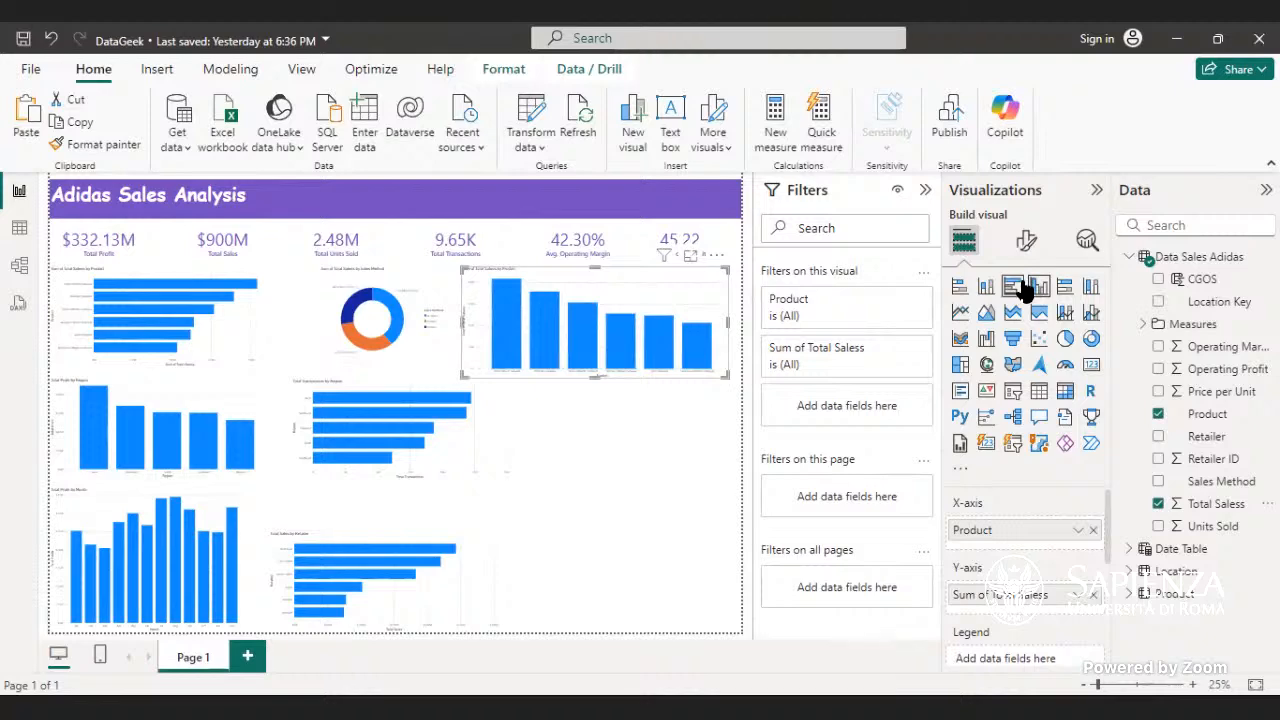
left_click(960, 287)
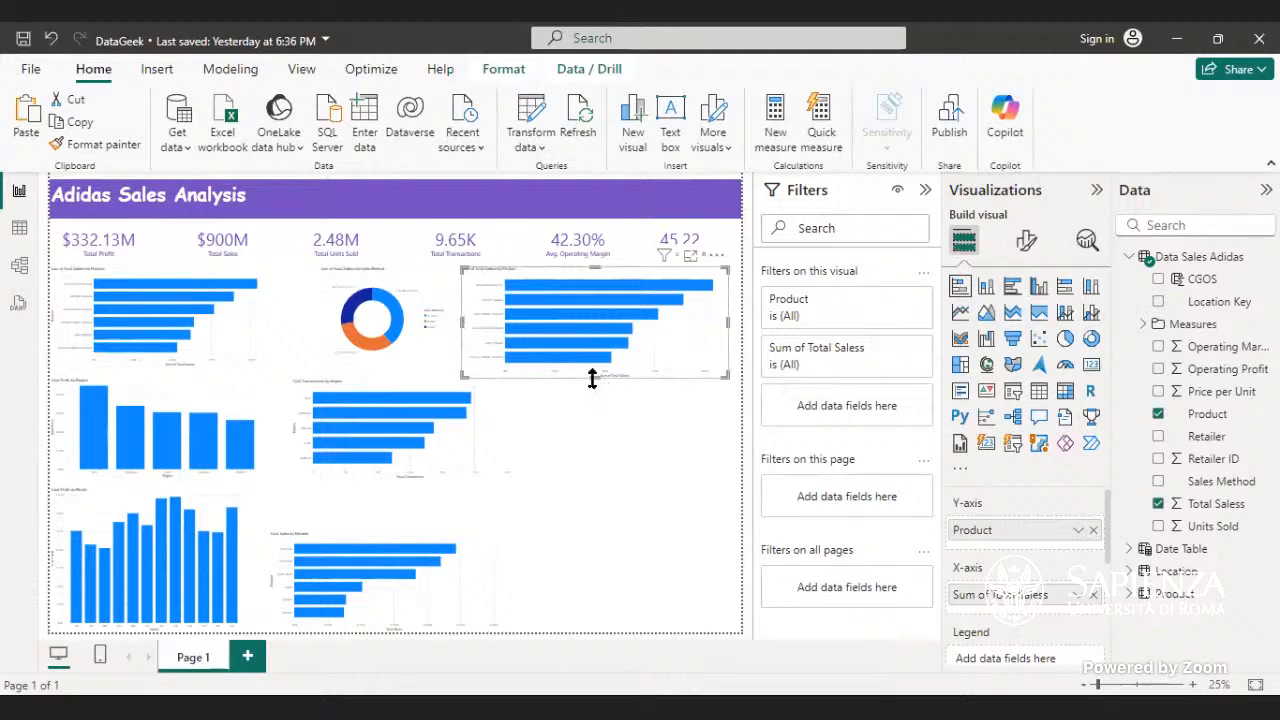
left_click_drag(587, 379, 588, 386)
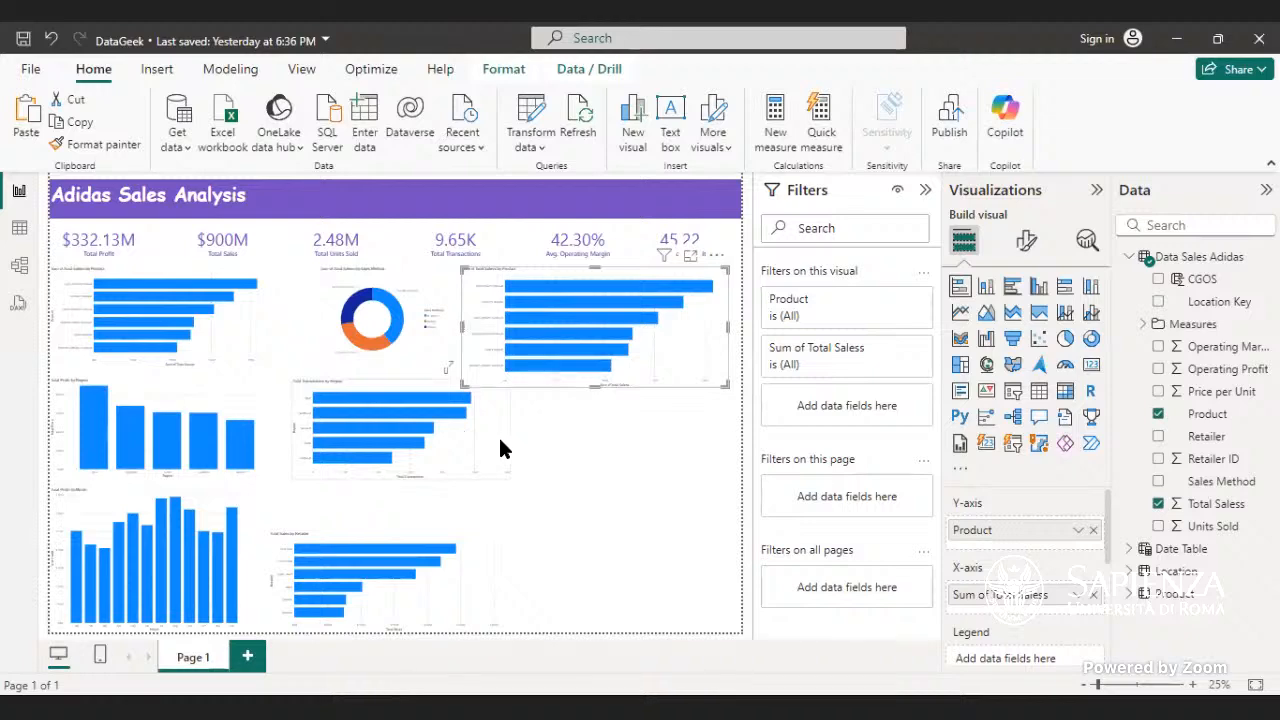
- Move the Total Transactions by Region bar chart slightly down and replace its Total Transactions measure with Total Profit
mouse_move(500, 443)
left_mouse_down()
mouse_move(462, 444)
mouse_move(484, 449)
left_mouse_up()
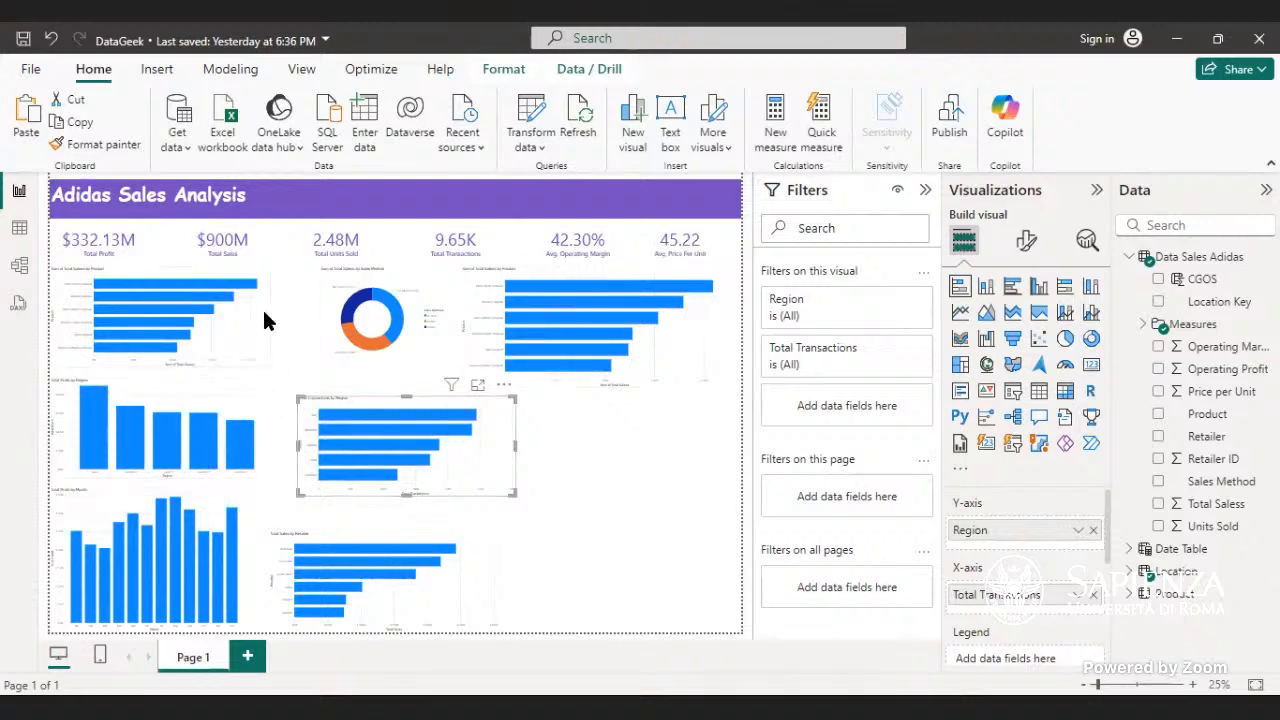
left_click(140, 385)
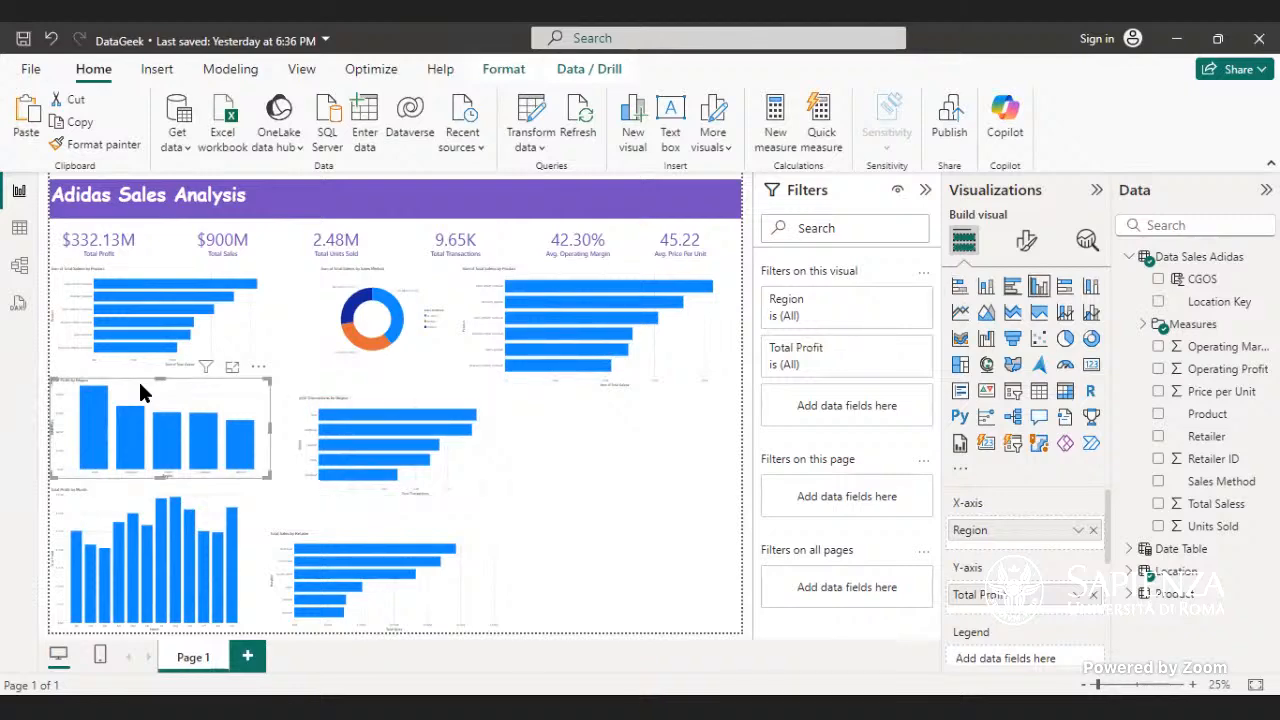
left_click(378, 405)
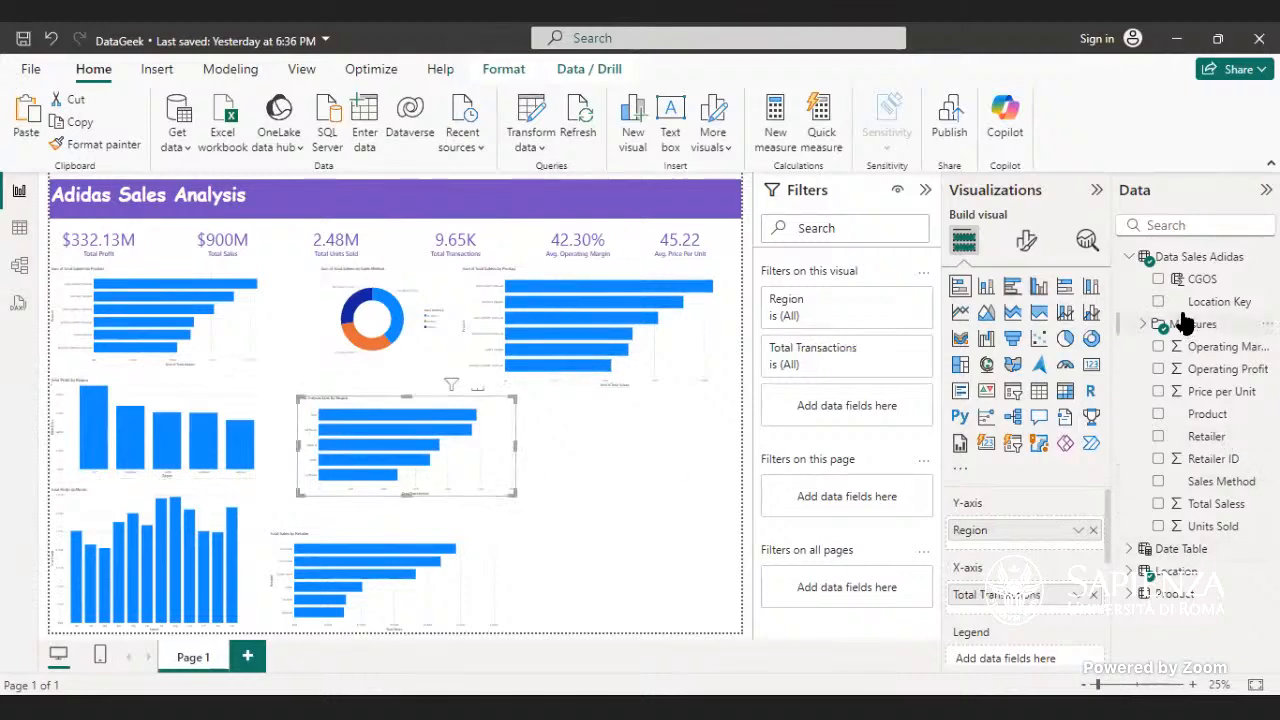
left_click(1141, 325)
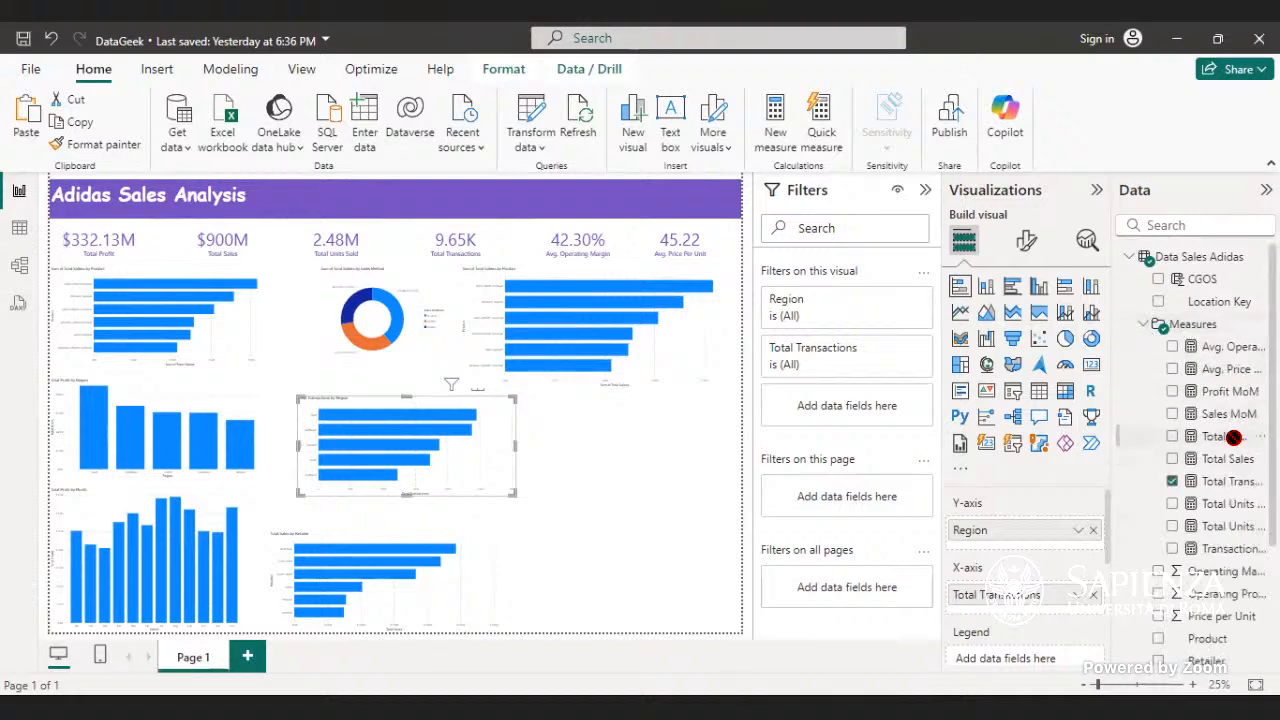
left_click_drag(1233, 437, 1058, 596)
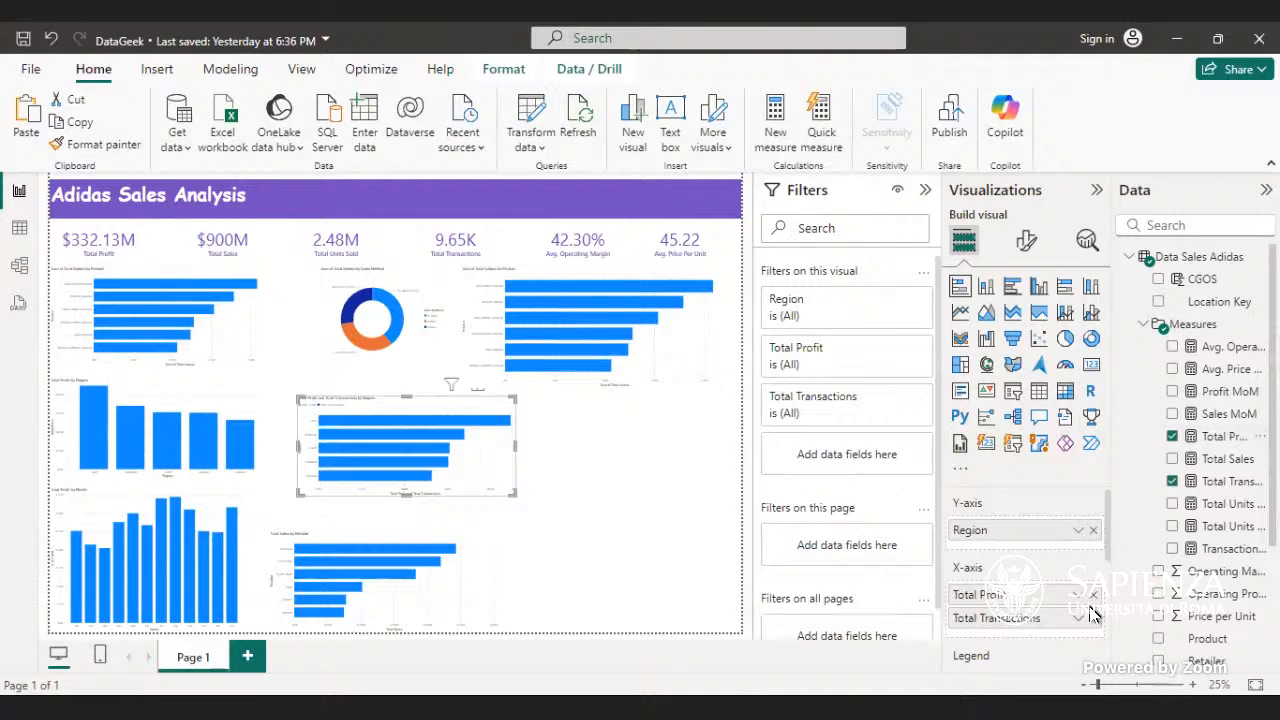
left_click(1093, 617)
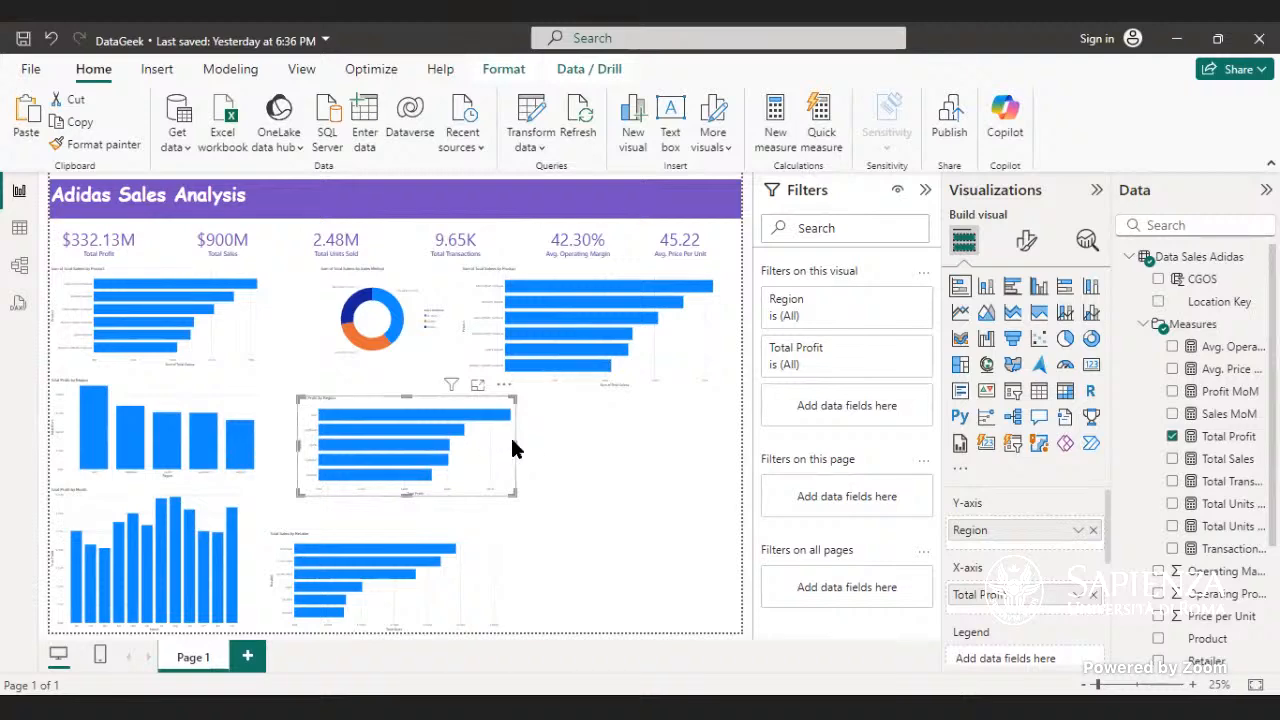
- Try the 100% stacked column and clustered column types on the repurposed region chart, and return it to a stacked bar chart
left_click_drag(515, 444, 486, 455)
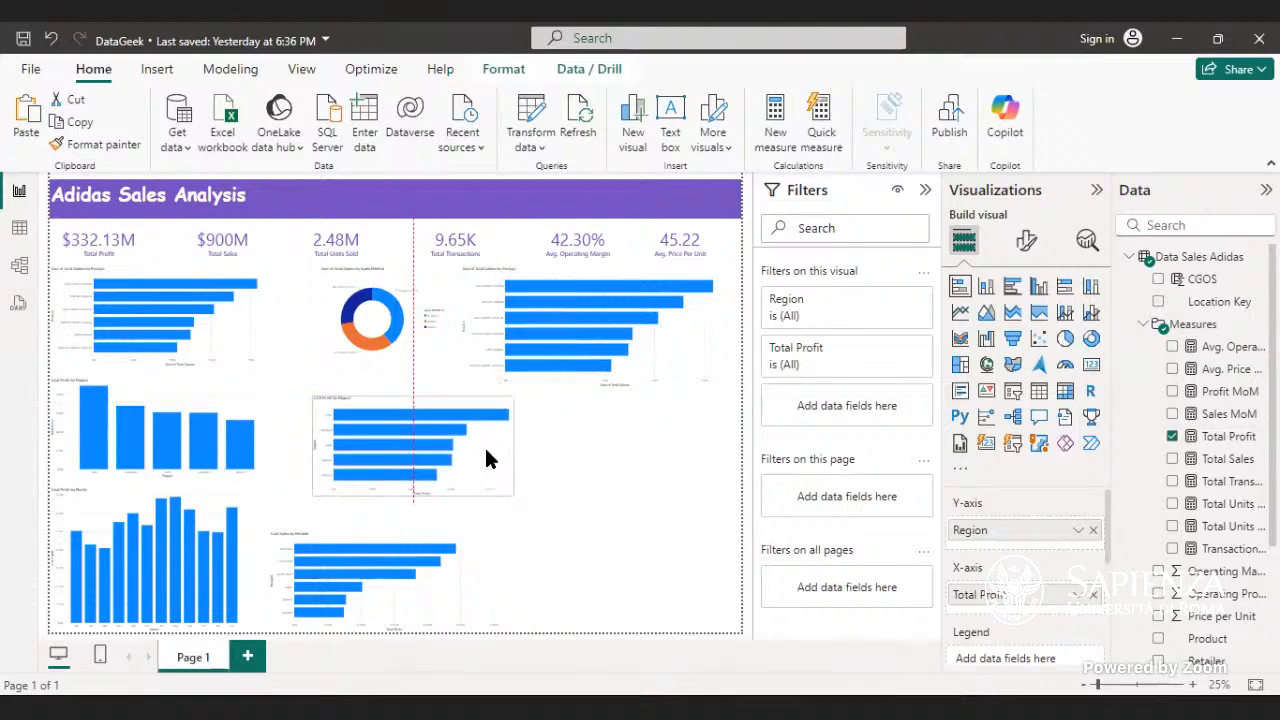
left_click(1092, 288)
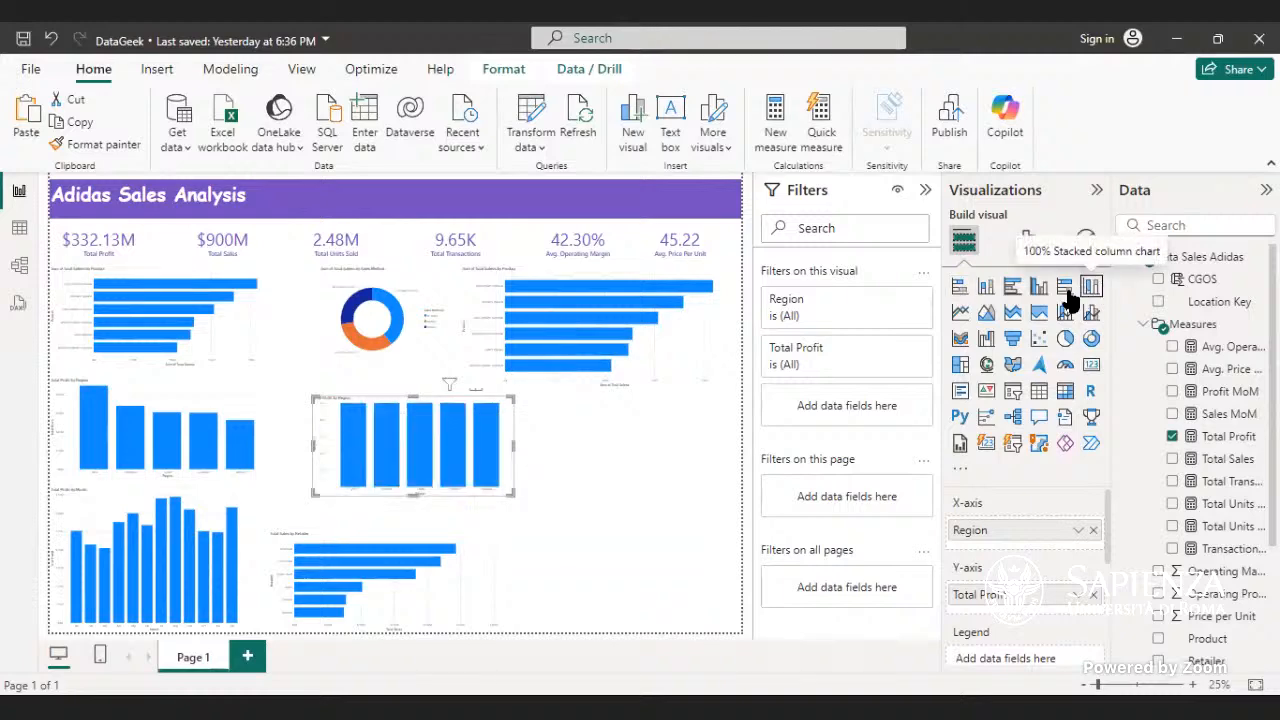
left_click(1039, 287)
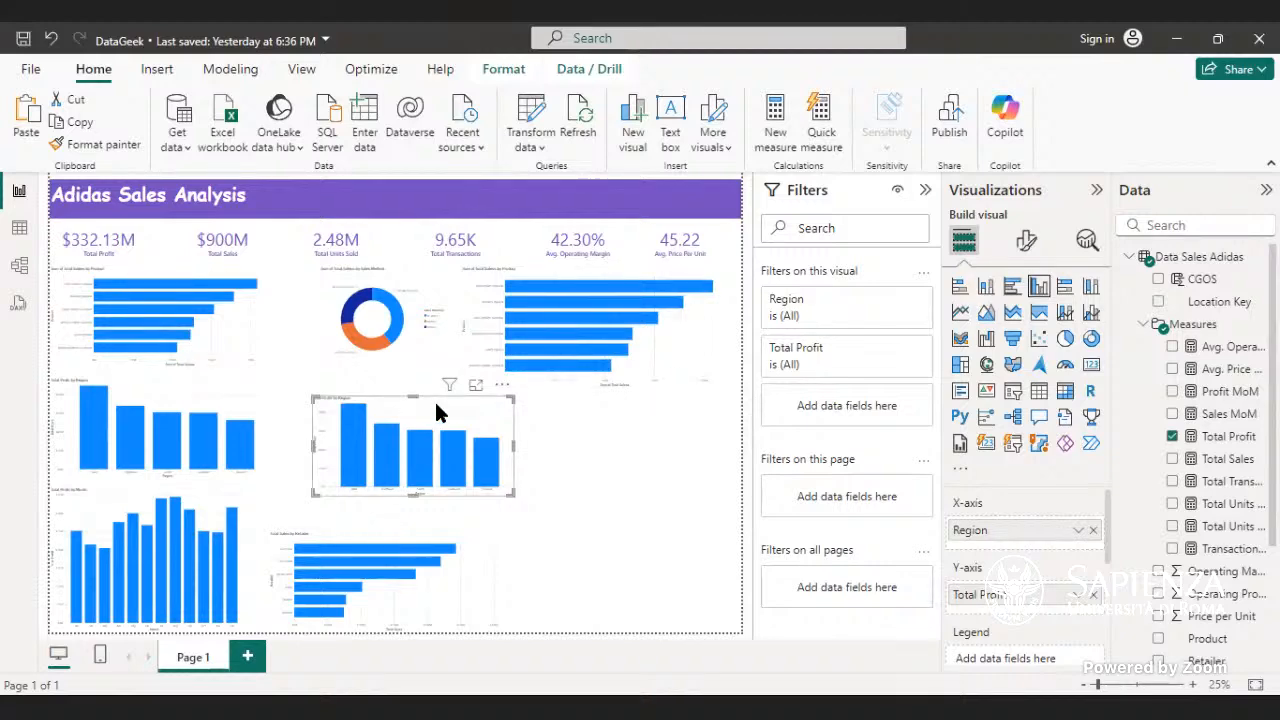
left_click_drag(454, 414, 459, 403)
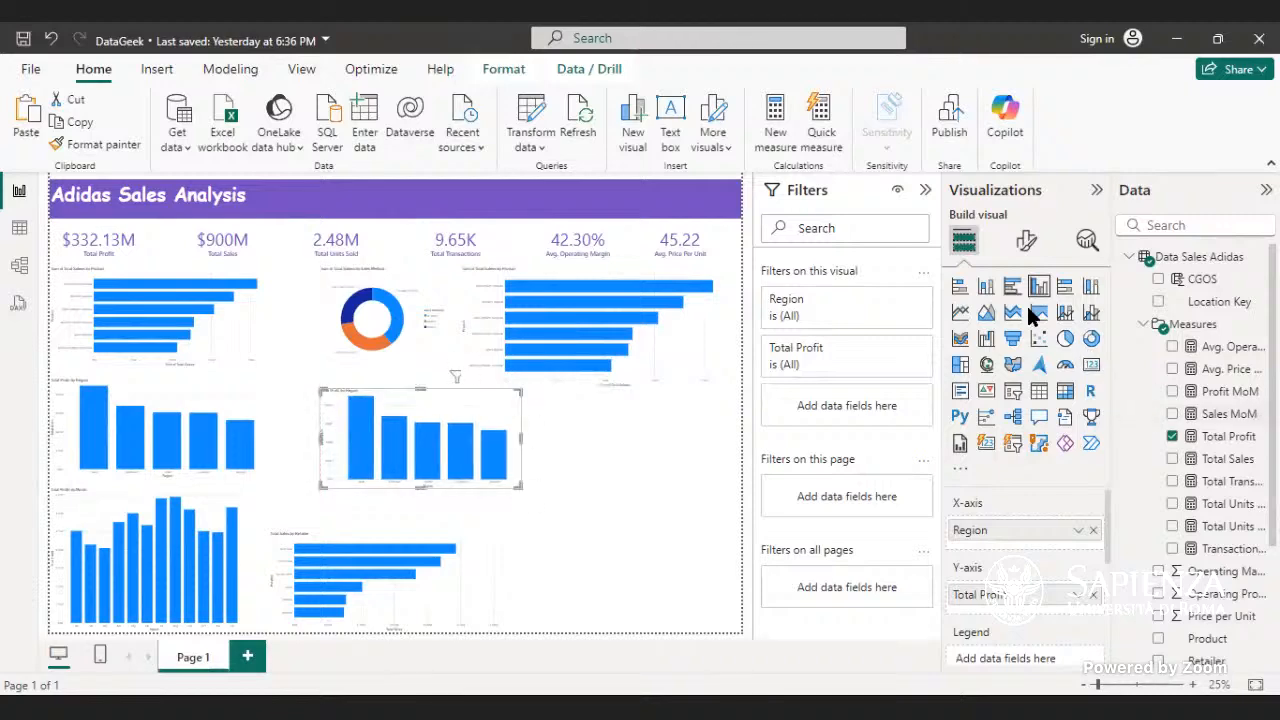
left_click(964, 290)
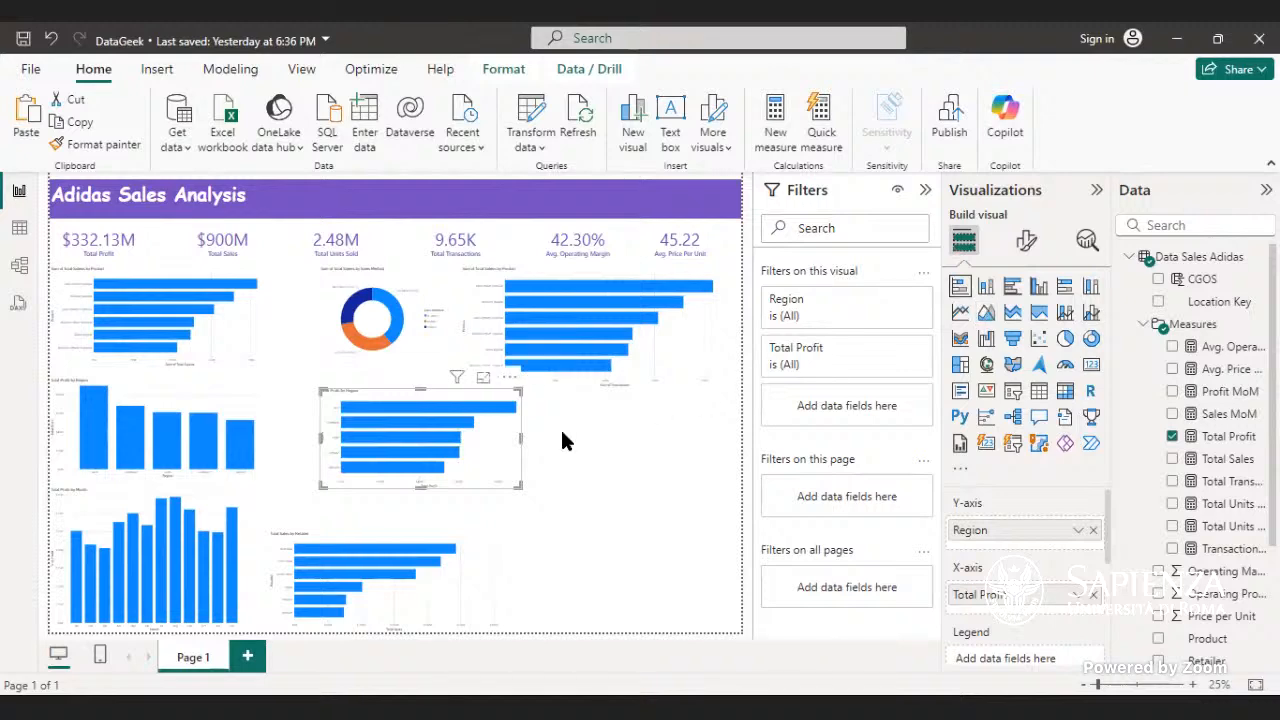
- Narrow the Total Profit by Region column chart, align the region bar chart beside it, and narrow that chart too
left_click(270, 443)
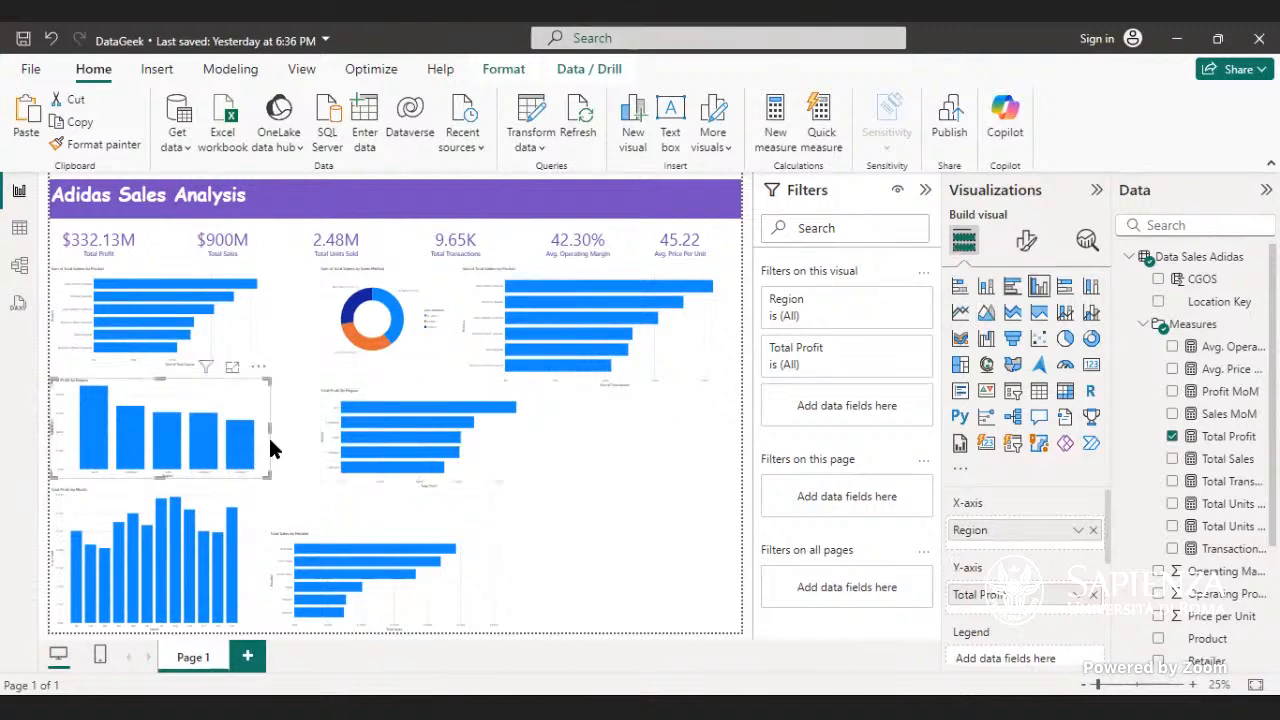
left_click_drag(271, 429, 223, 427)
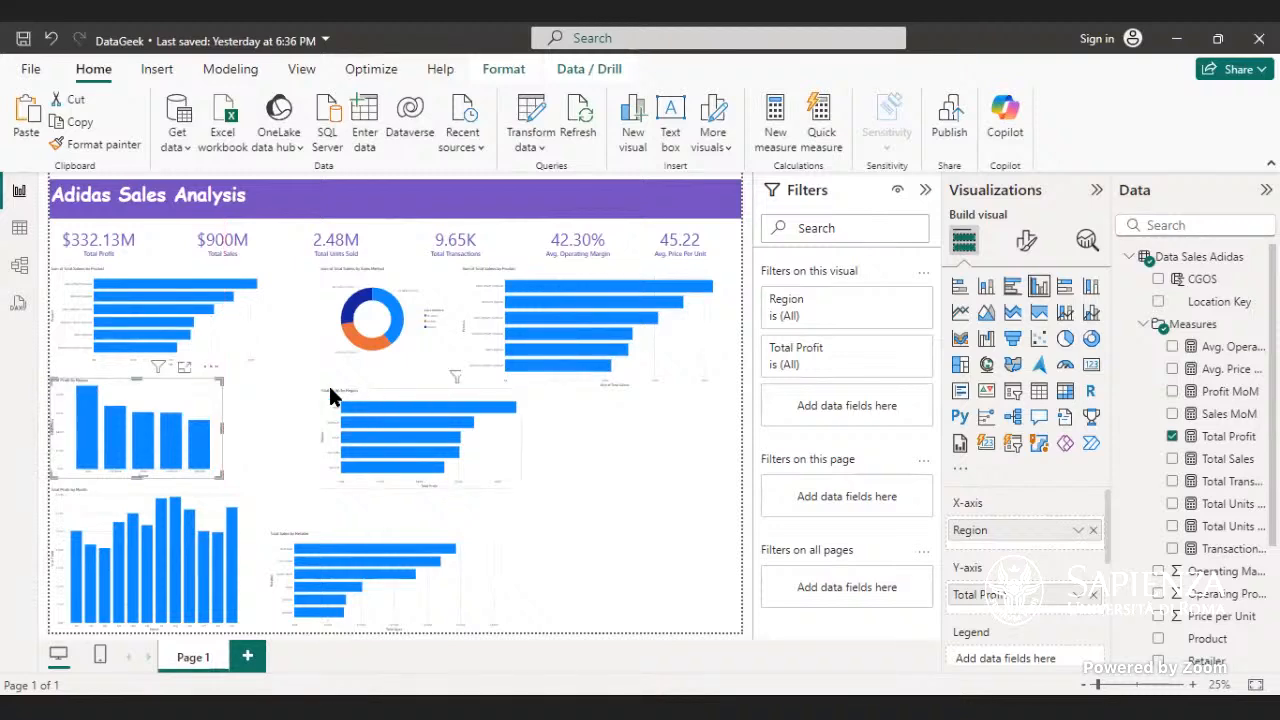
left_click_drag(330, 397, 308, 395)
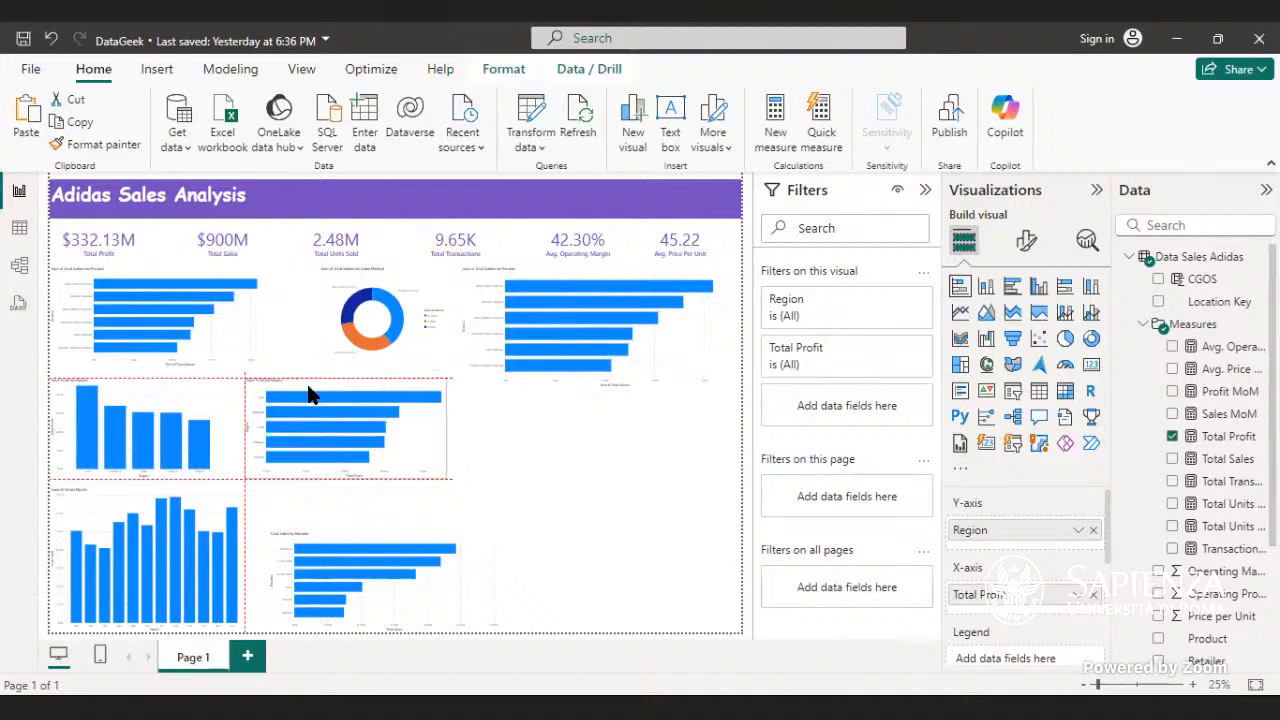
left_click(308, 395)
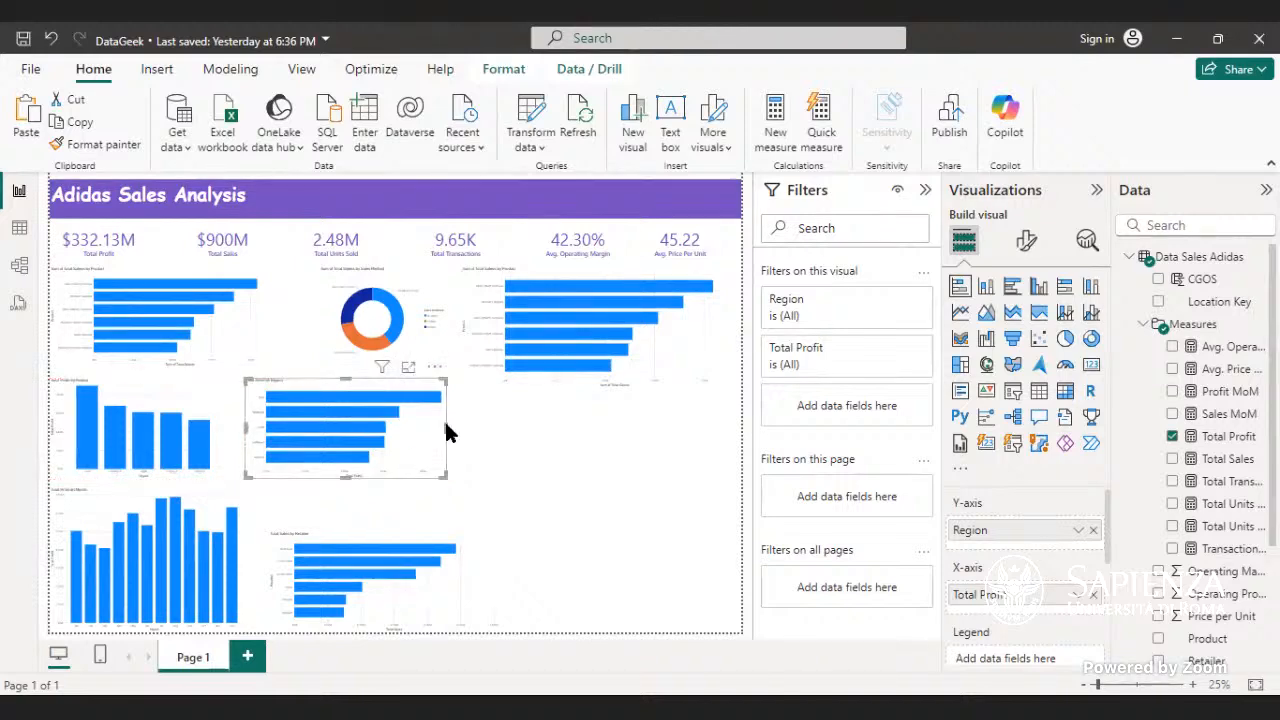
left_click_drag(444, 424, 412, 432)
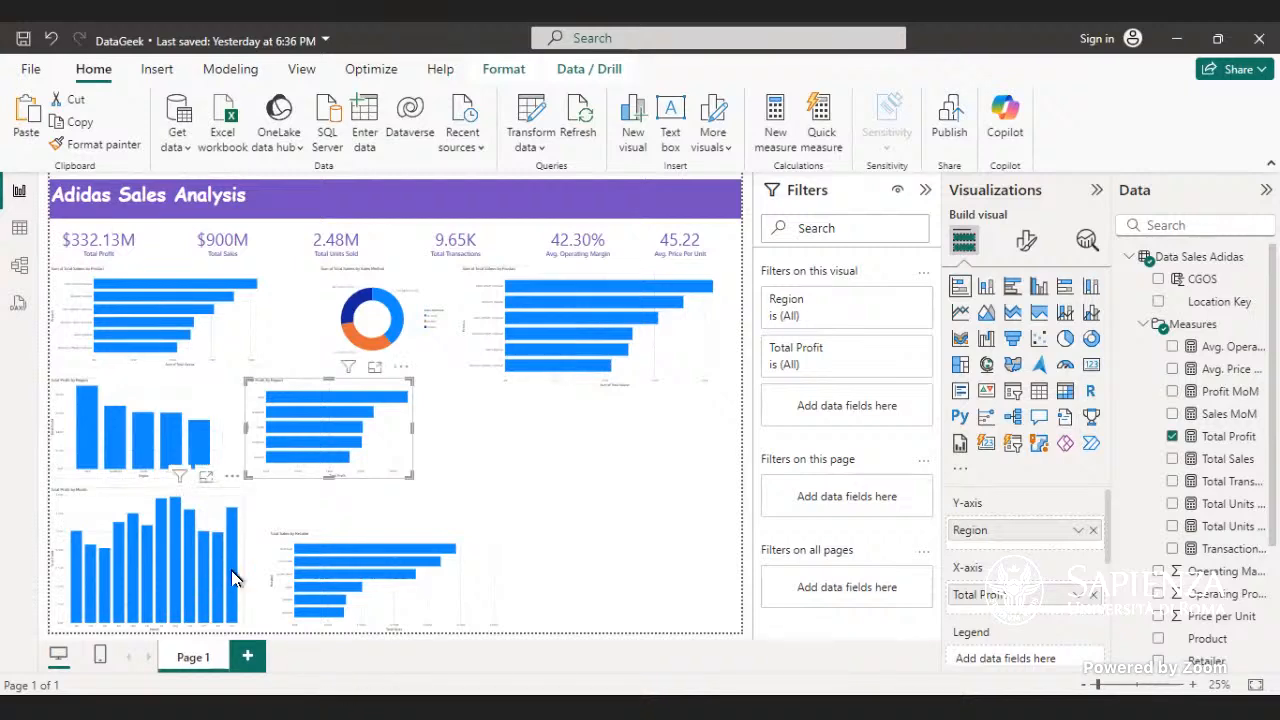
- Move the Total Profit by Month column chart to the report page's lower right corner and widen it toward the retailer chart
left_click(224, 506)
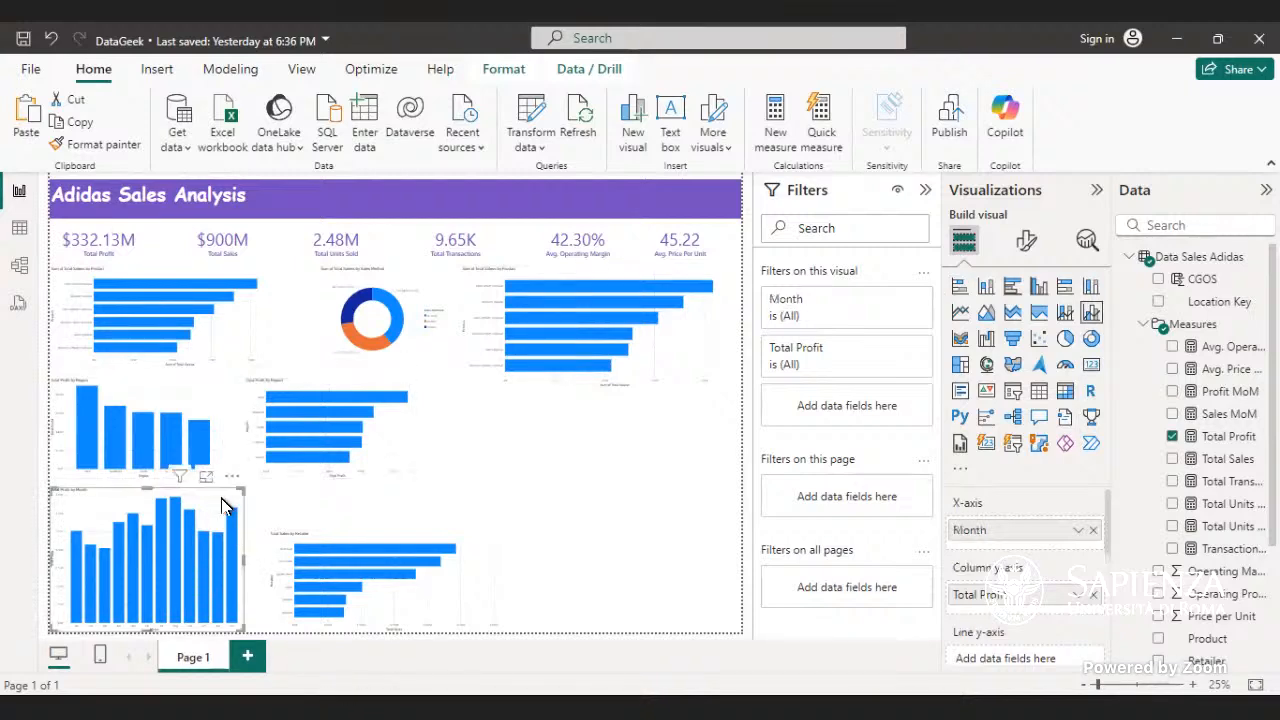
left_click_drag(224, 506, 725, 515)
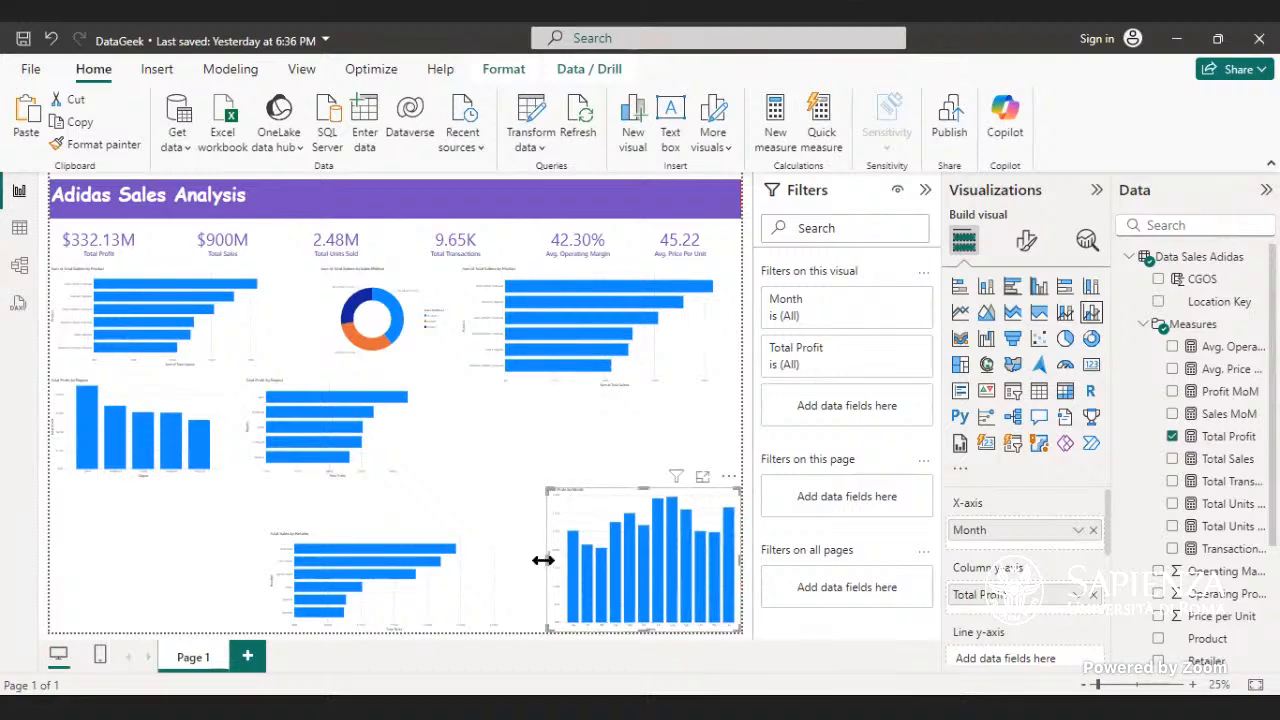
left_click_drag(543, 560, 499, 558)
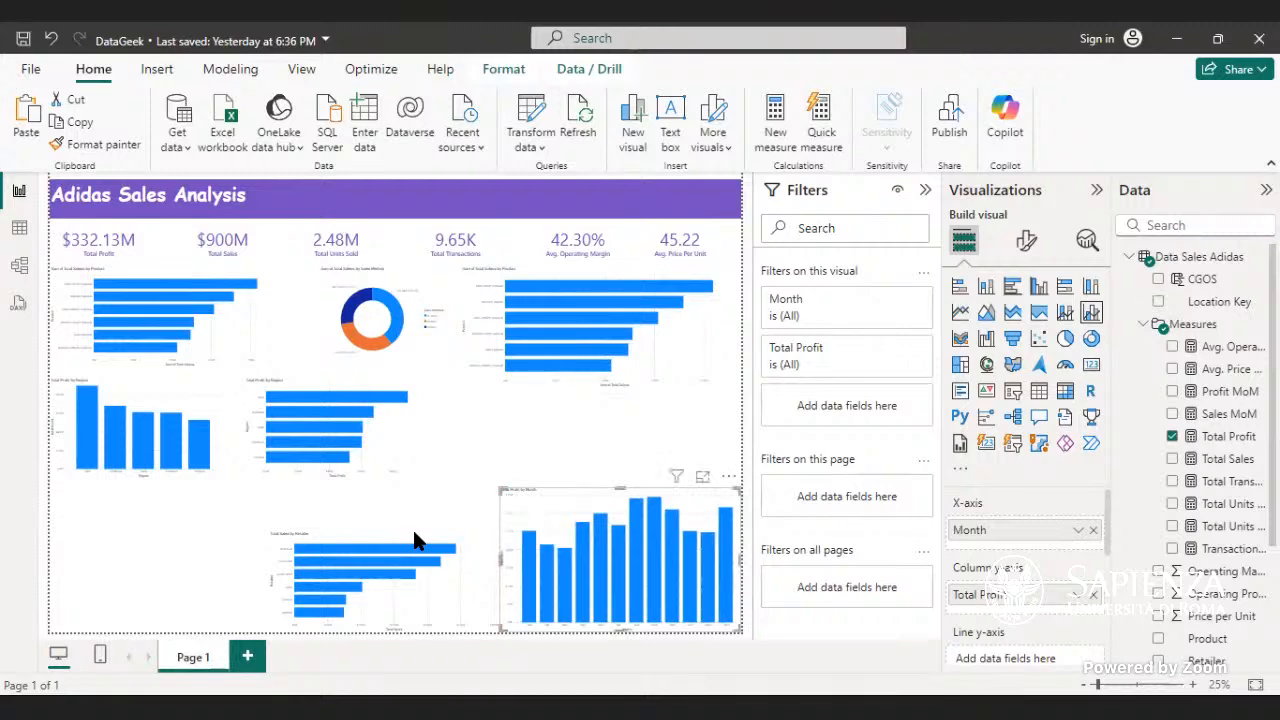
key("Escape")
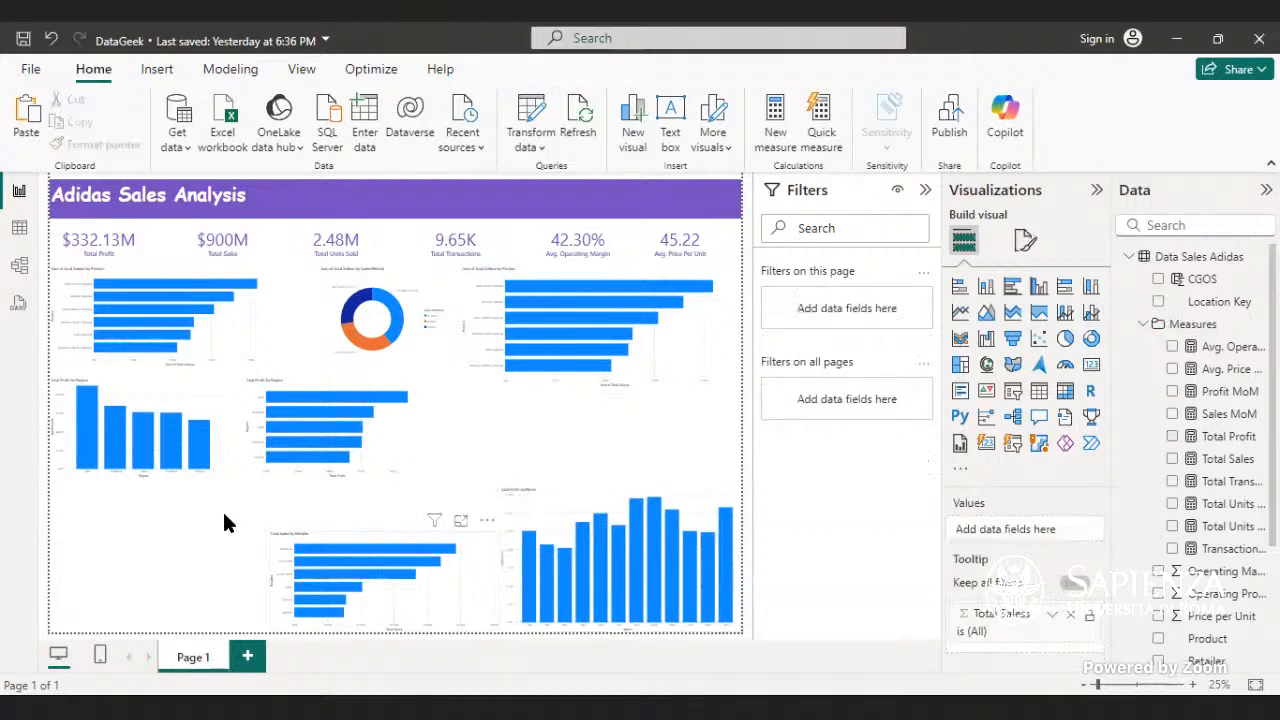
- Move the Total Sales by Retailer bar chart to the page's lower left corner, stretch it to the page bottom, and lower its top edge slightly
left_click_drag(290, 528, 180, 480)
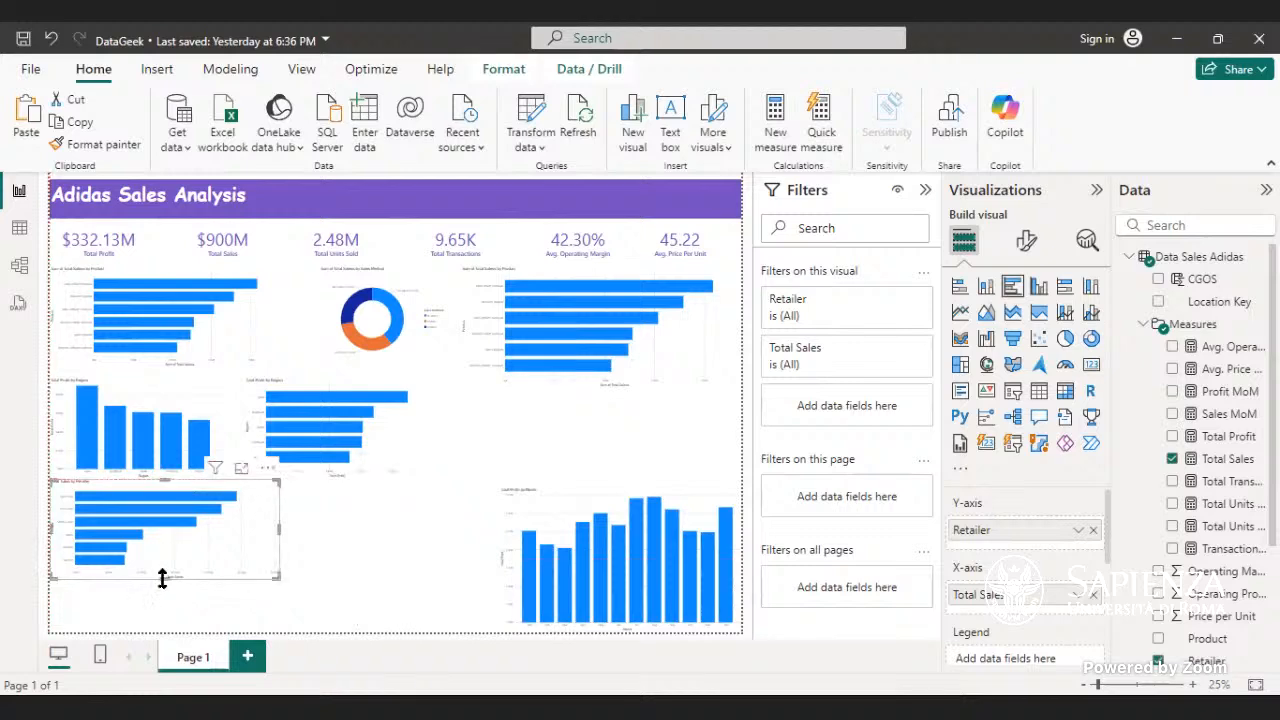
left_click(163, 580)
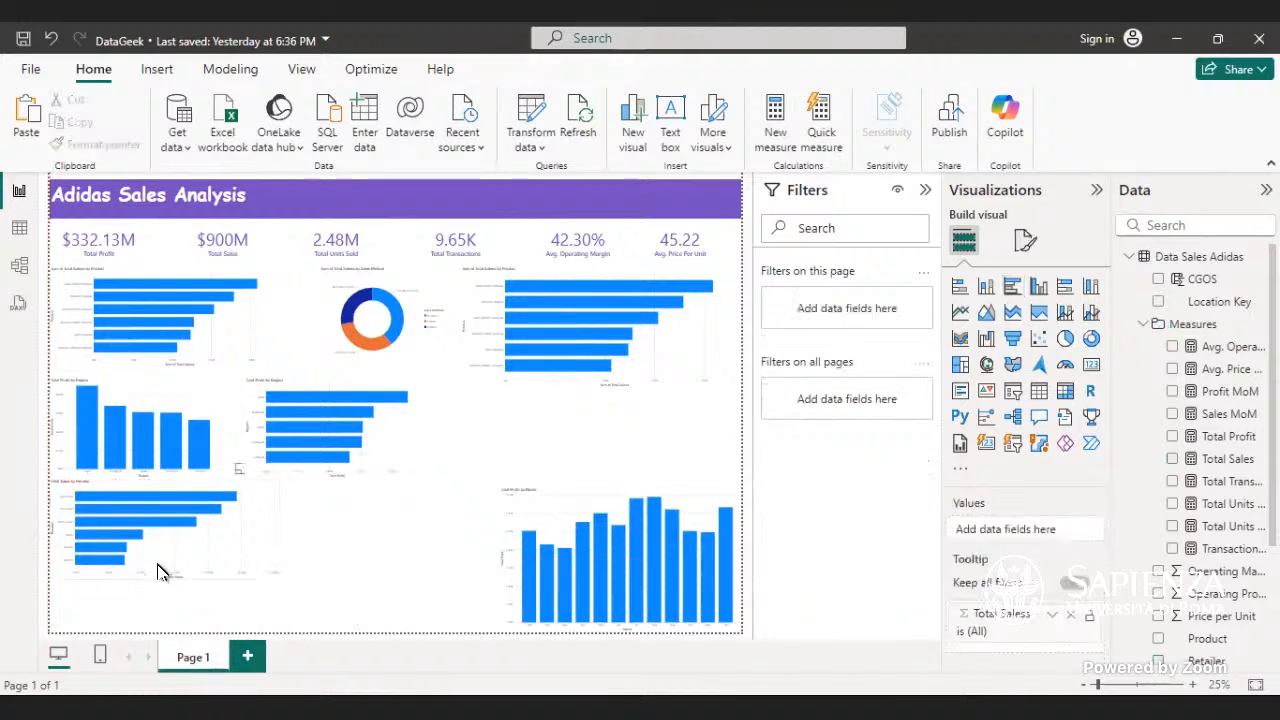
left_click(164, 572)
left_click_drag(165, 606, 162, 627)
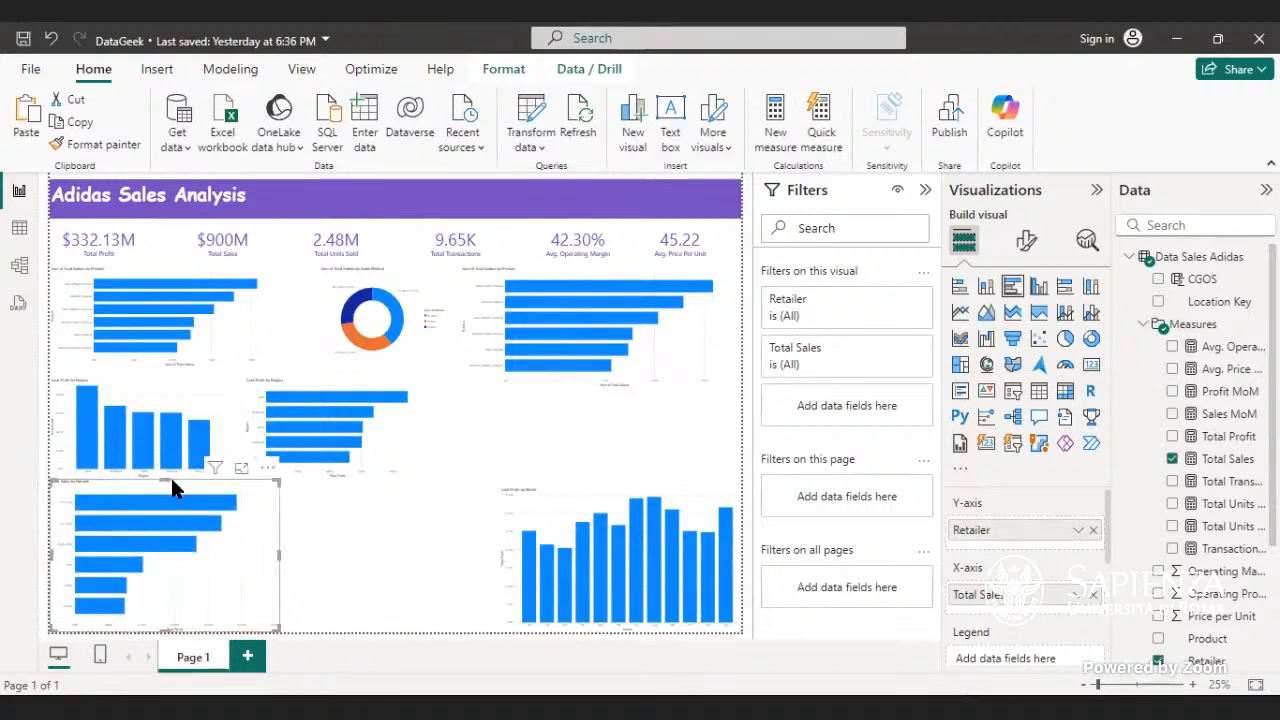
left_click_drag(165, 481, 159, 502)
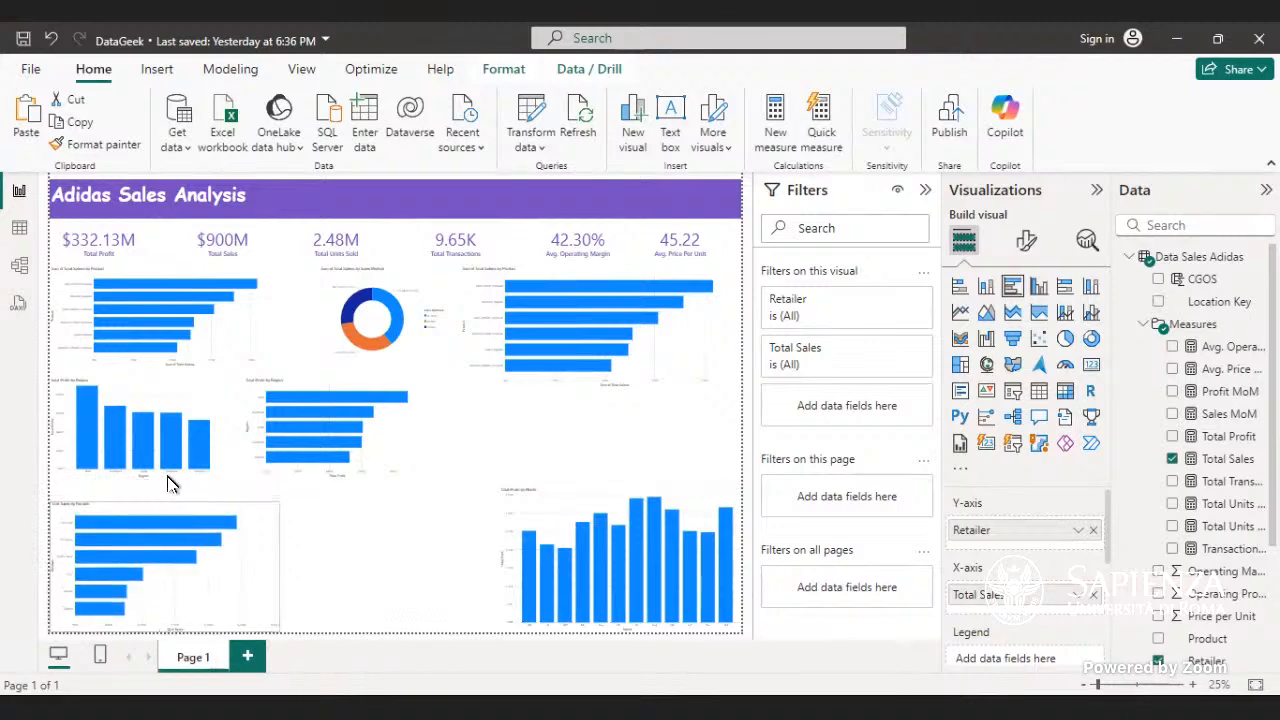
- Shift the Total Profit by Region column chart's bottom and top edges downward, and extend the product bar chart above it slightly down
left_click(210, 407)
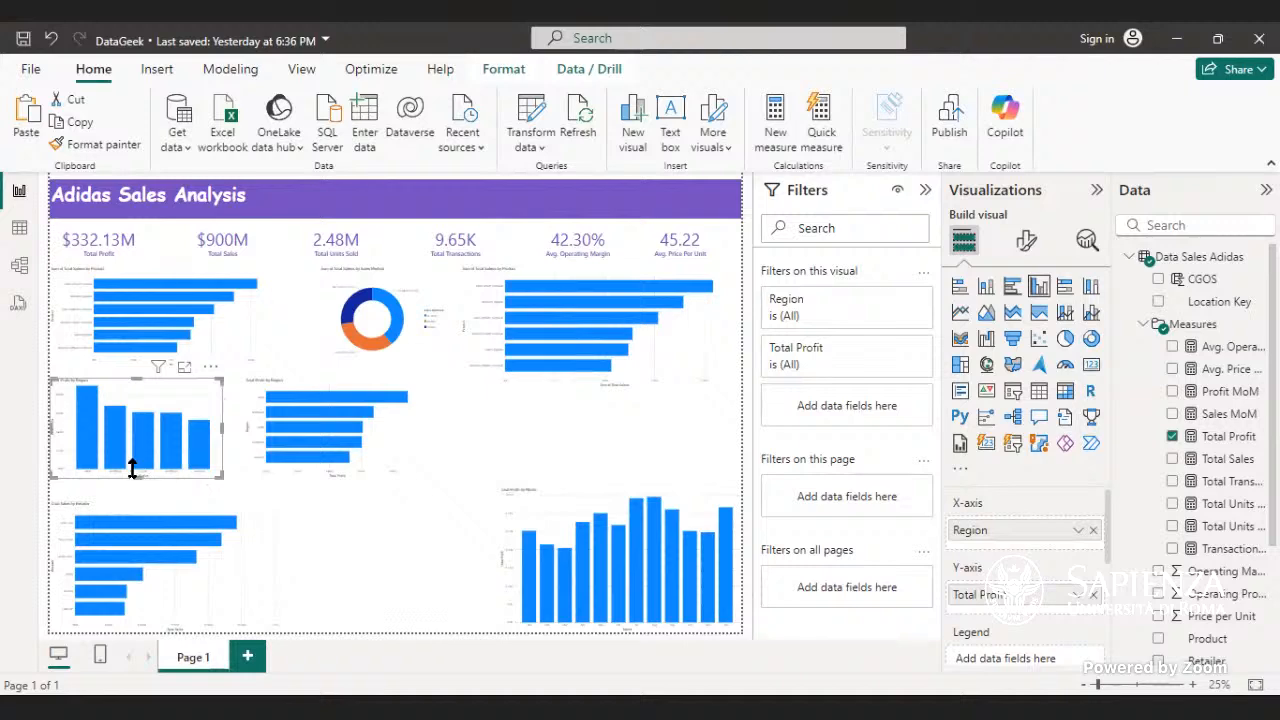
left_click_drag(131, 471, 131, 493)
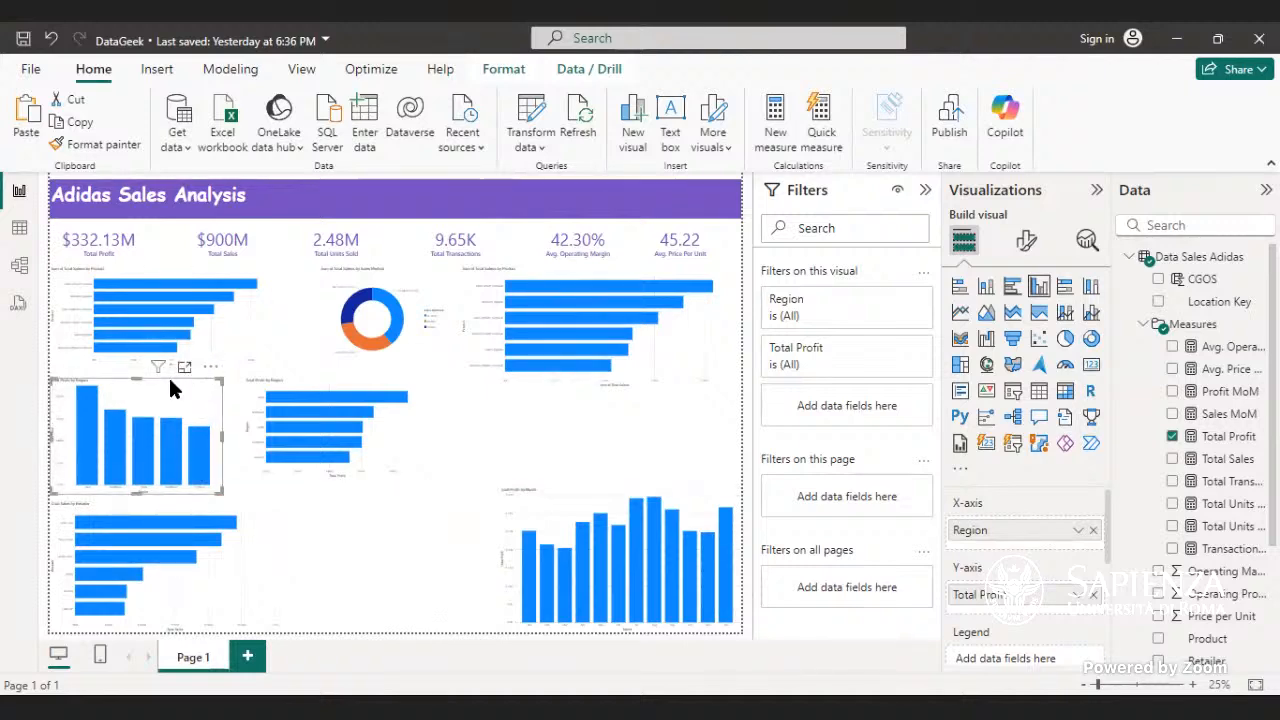
mouse_move(136, 380)
left_mouse_down()
mouse_move(193, 360)
mouse_move(155, 378)
left_mouse_up()
left_click(188, 362)
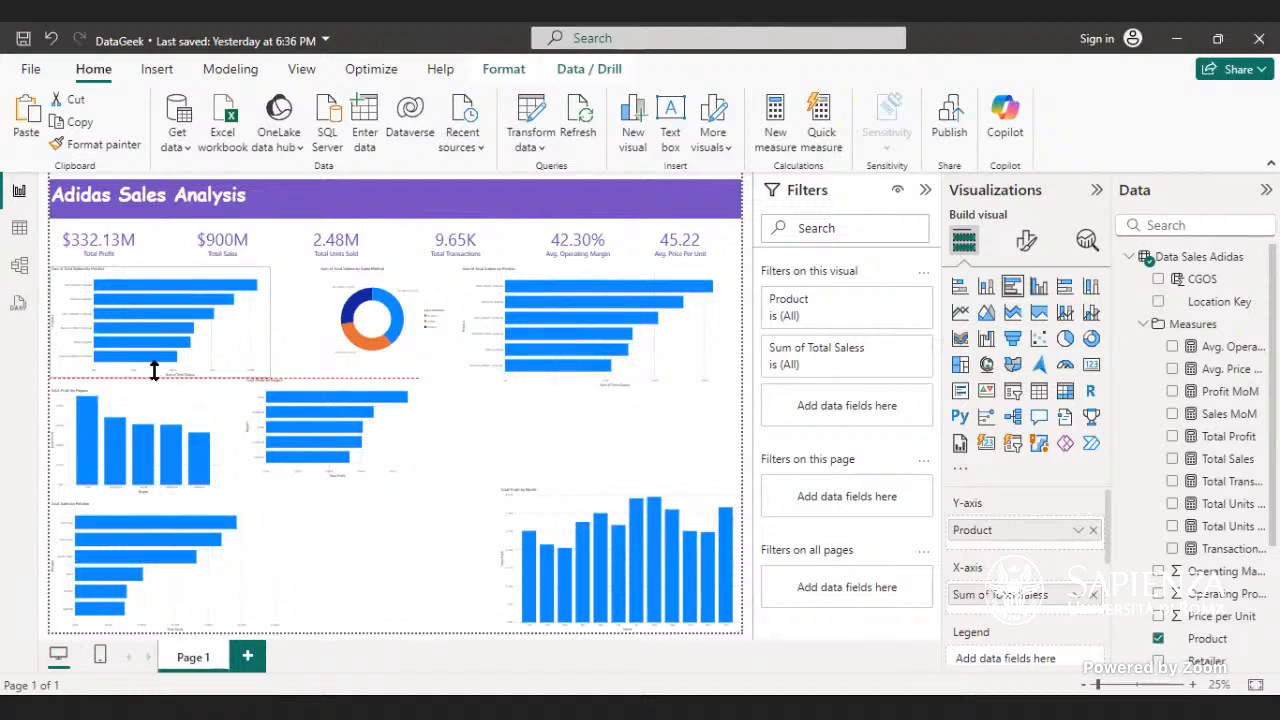
left_click_drag(154, 370, 154, 372)
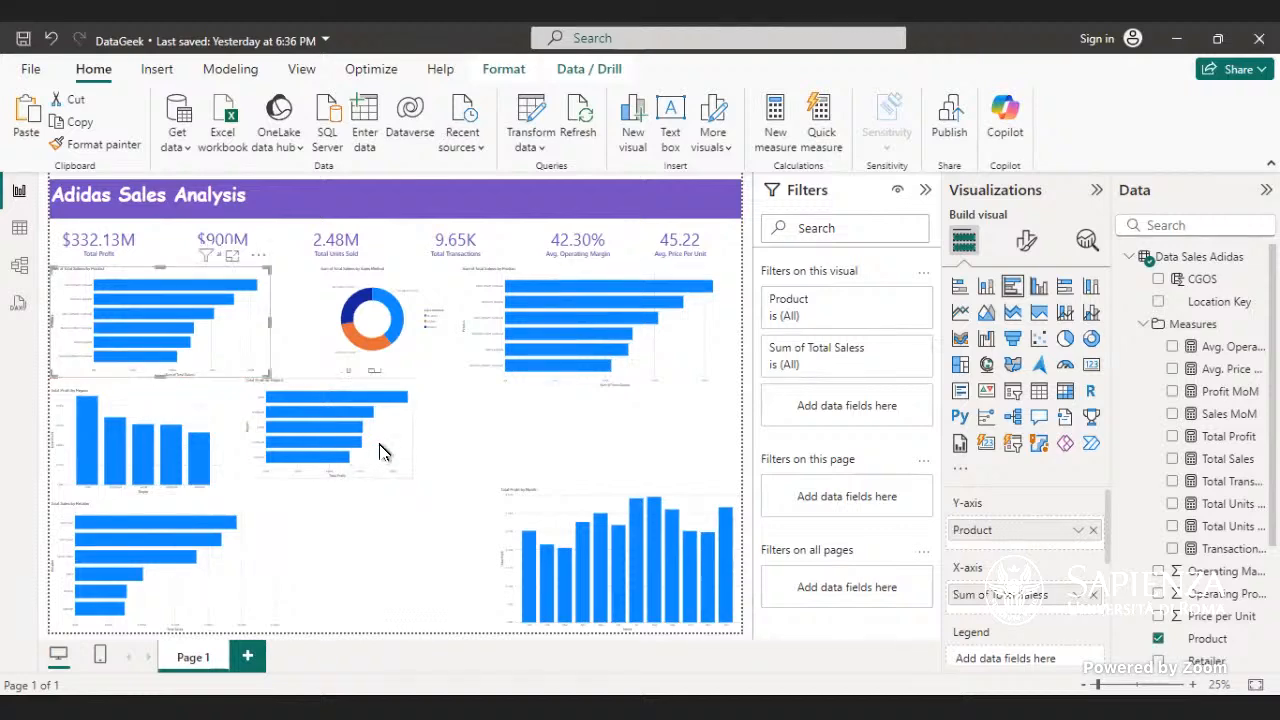
- Make the Total Profit by Region bar chart slightly taller and widen it toward the page's right side
left_click(380, 446)
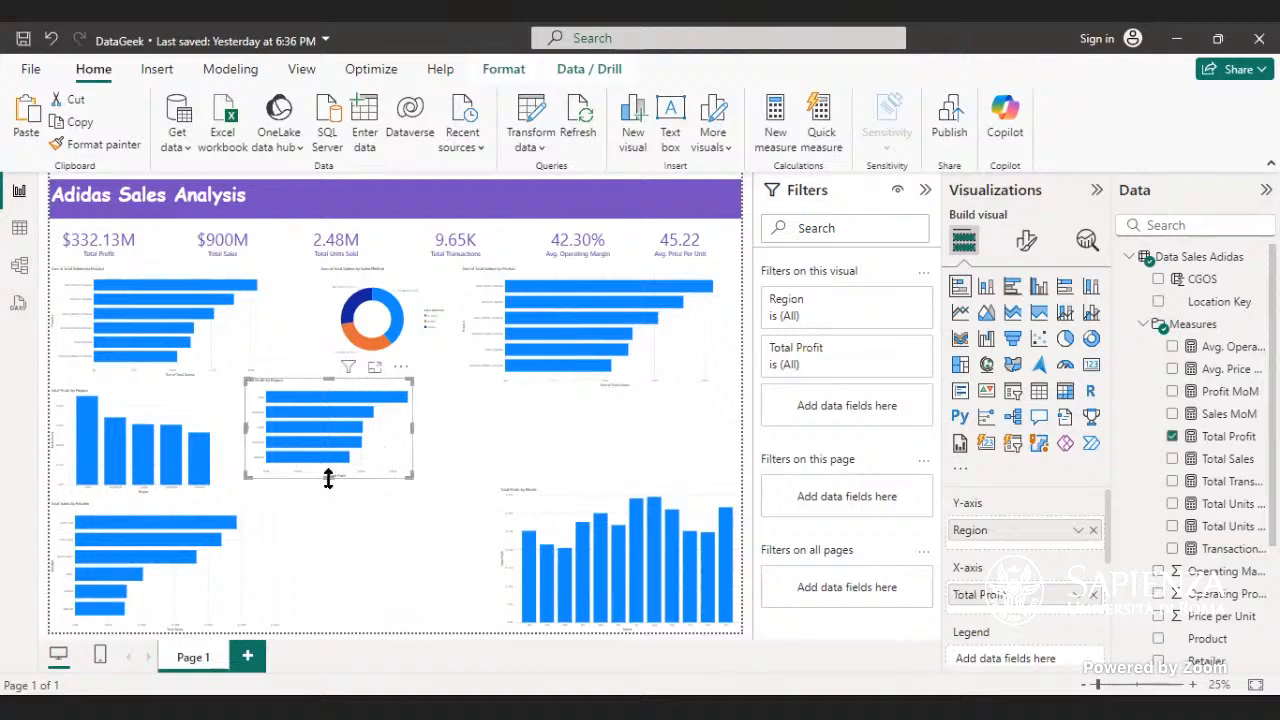
left_click_drag(328, 480, 368, 485)
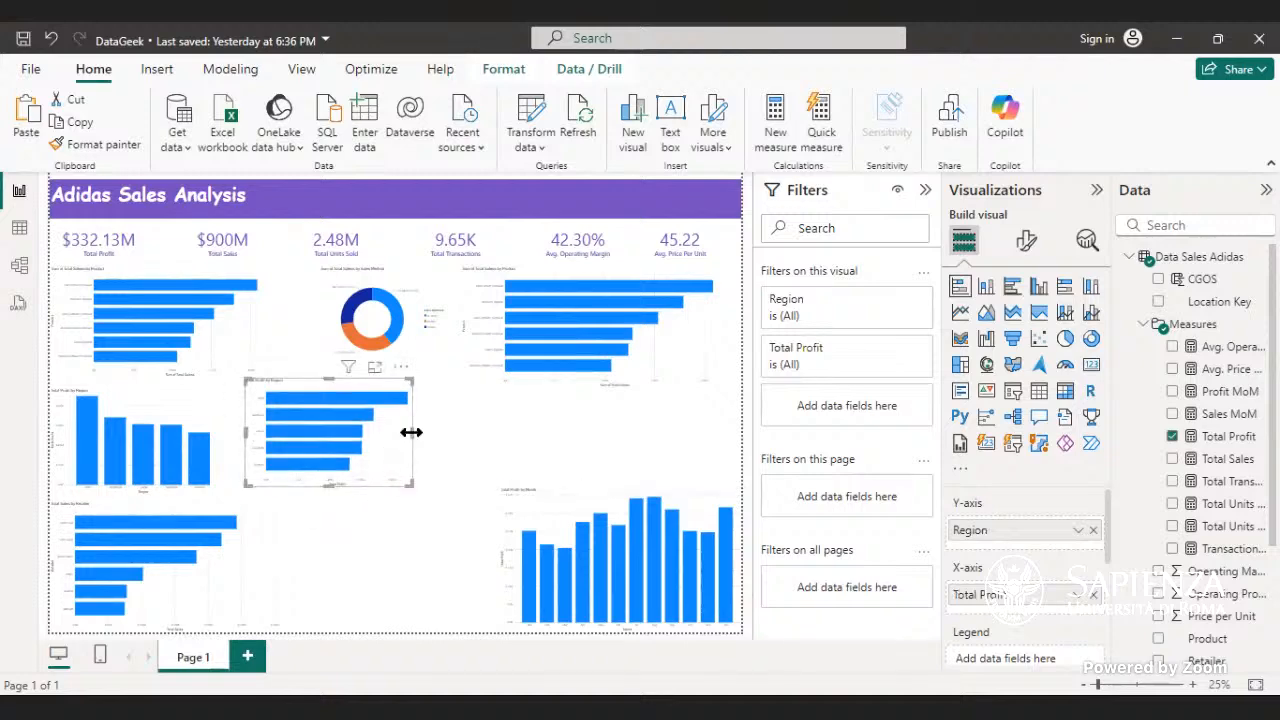
left_click_drag(411, 432, 429, 434)
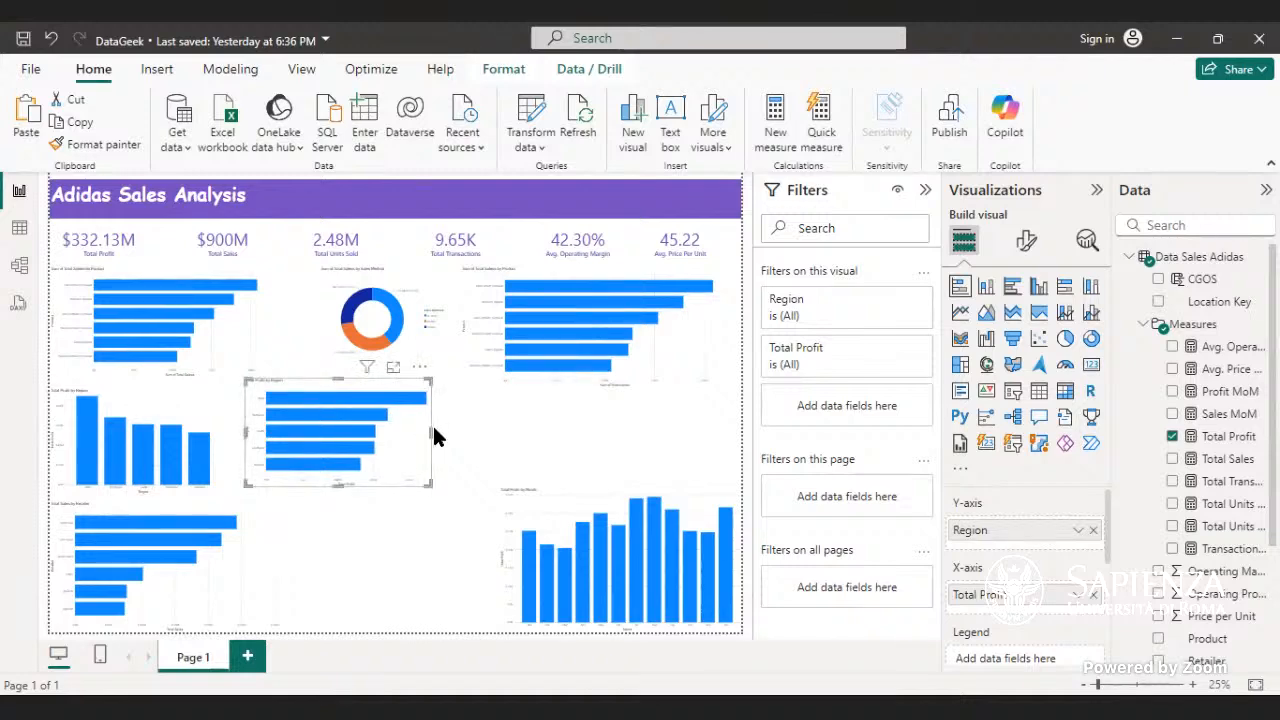
left_click_drag(428, 431, 437, 428)
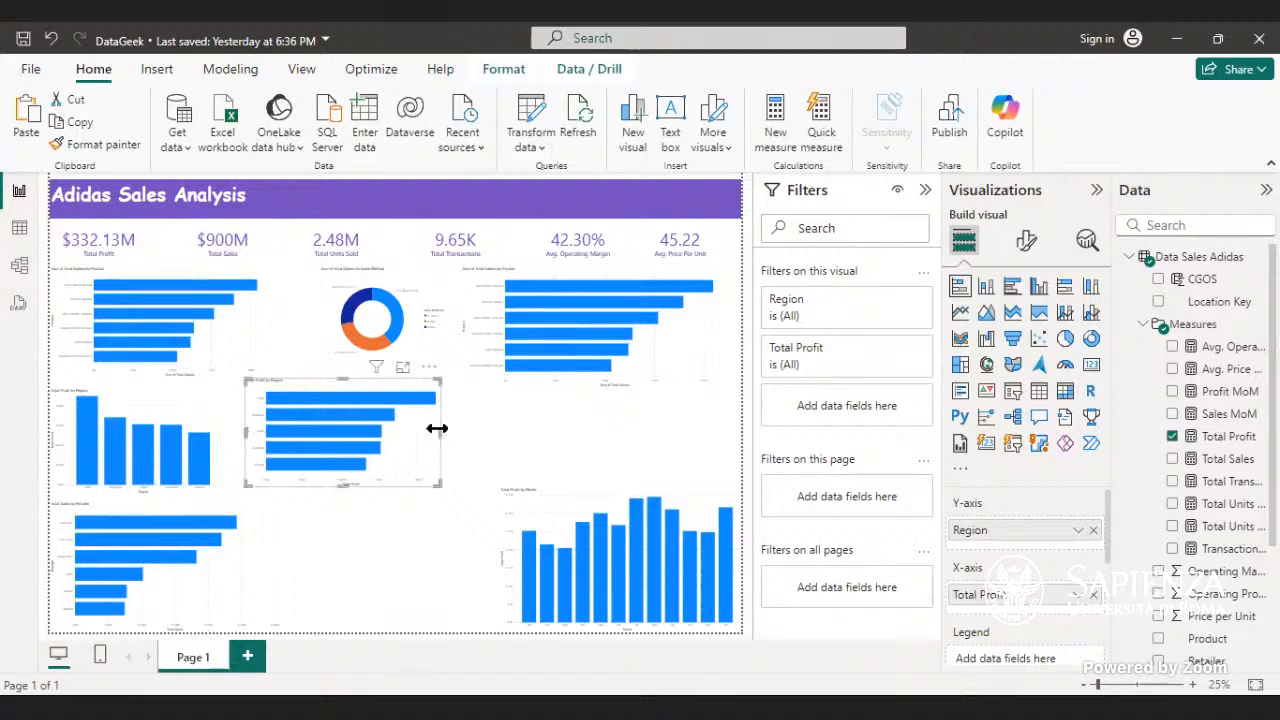
left_click(530, 433)
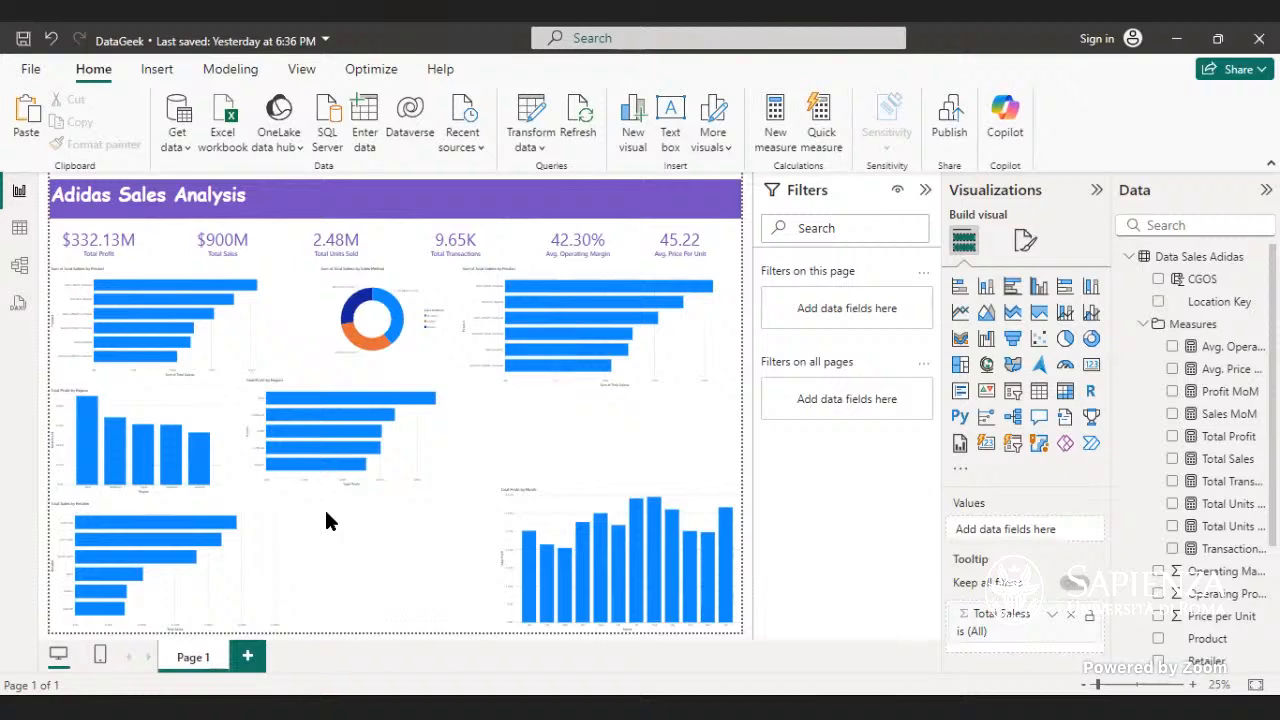
- Add a table visual between the retailer bar chart and the monthly profit chart, and enlarge it to fill the gap
left_click(1040, 398)
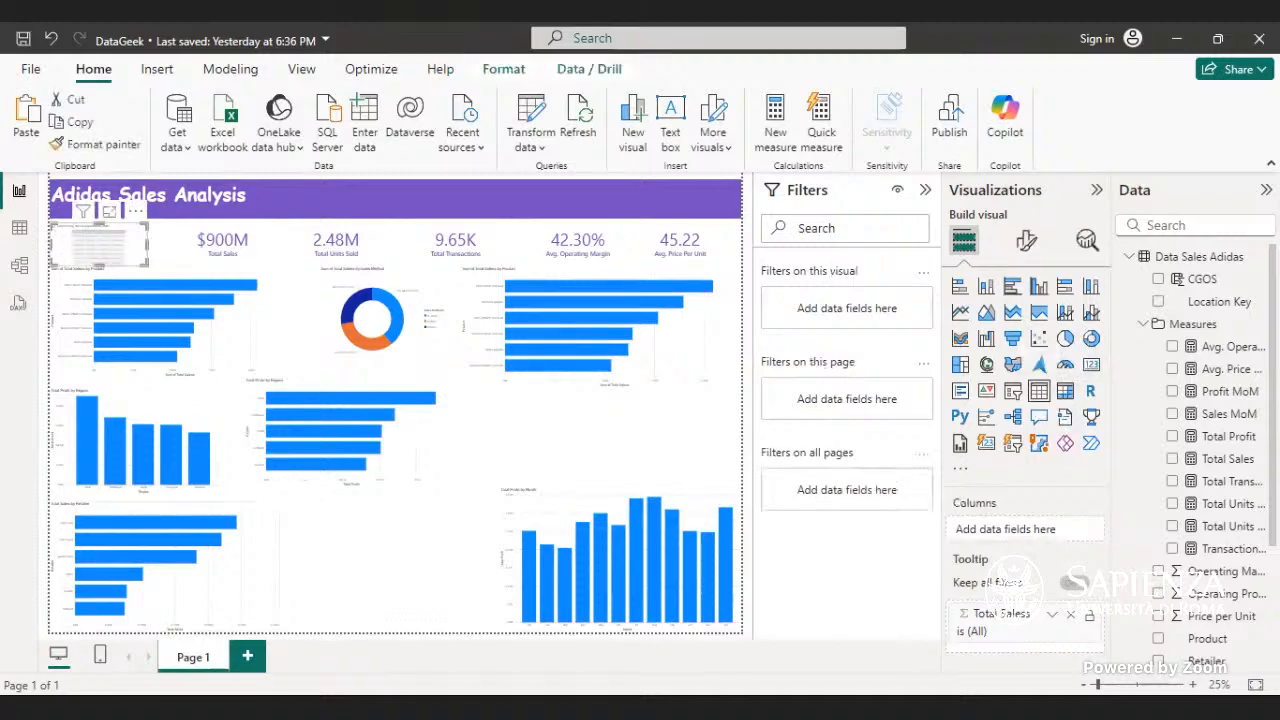
left_click_drag(100, 251, 338, 648)
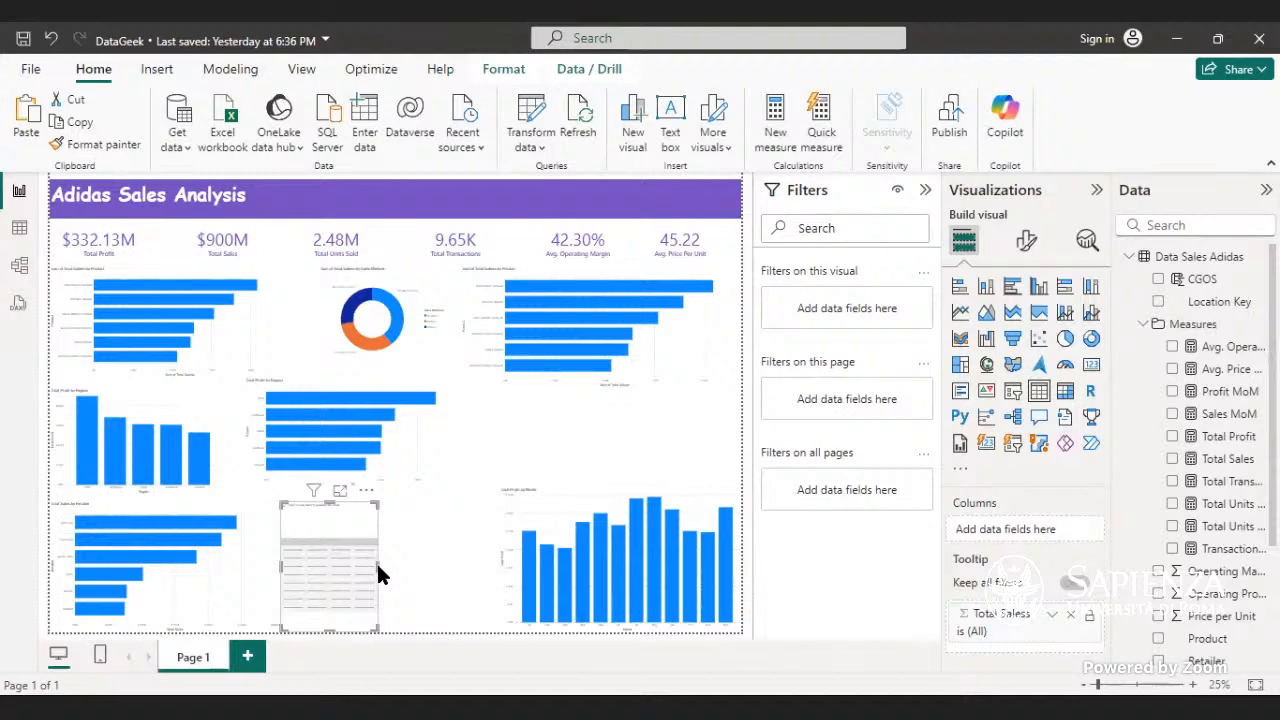
left_click_drag(442, 583, 490, 578)
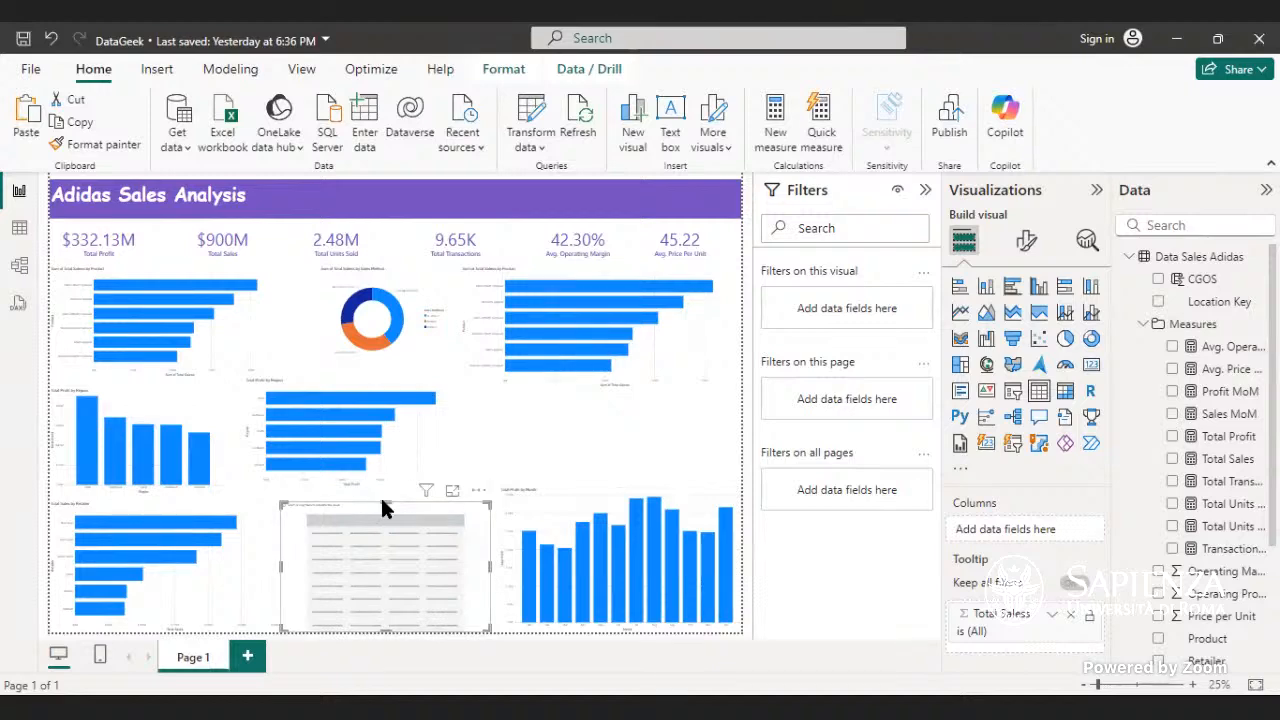
left_click_drag(383, 503, 381, 497)
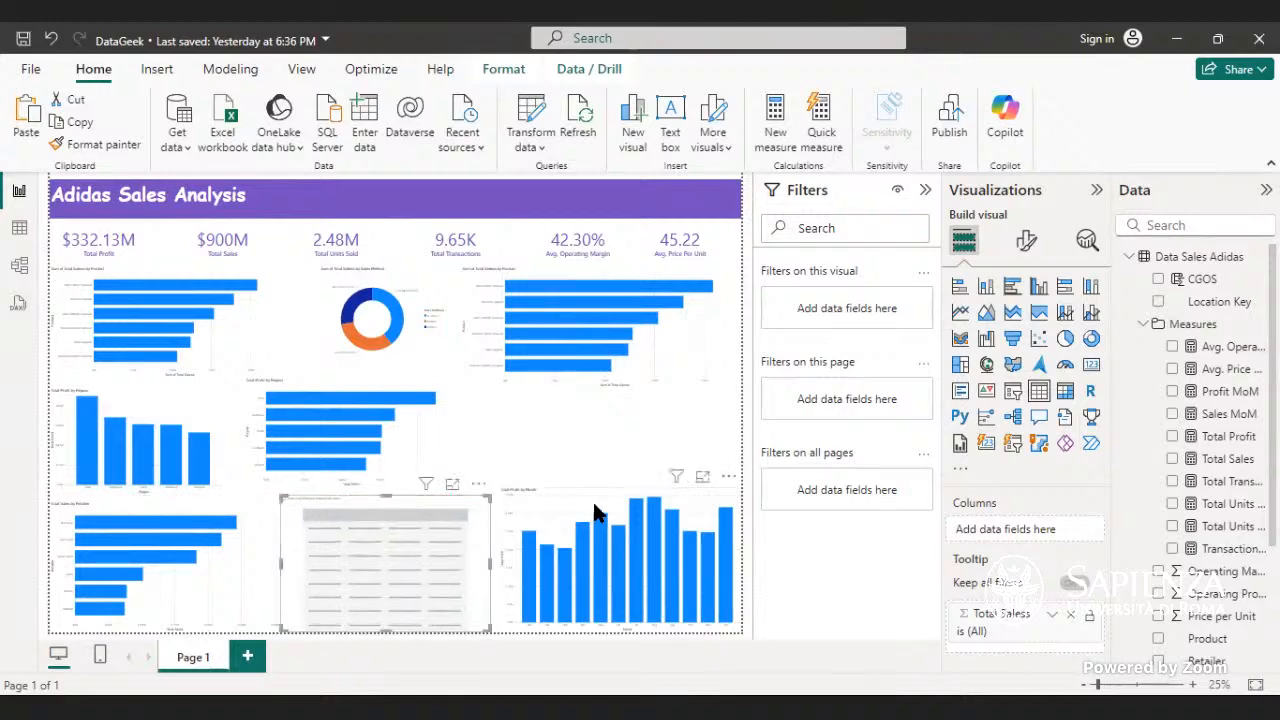
- Fill the table with the City field from the Location table and the Total Transactions measure, leaving Product out
scroll(1200, 506, "down", 3)
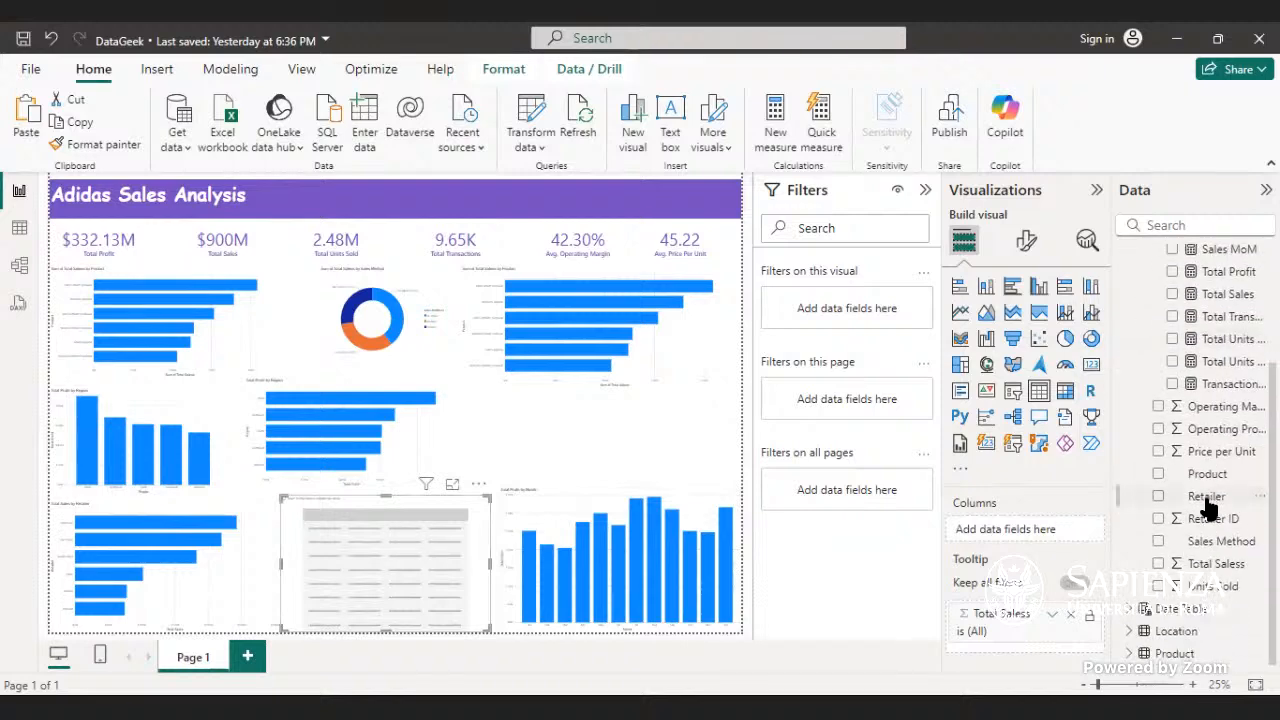
left_click(1130, 632)
scroll(1140, 634, "down", 2)
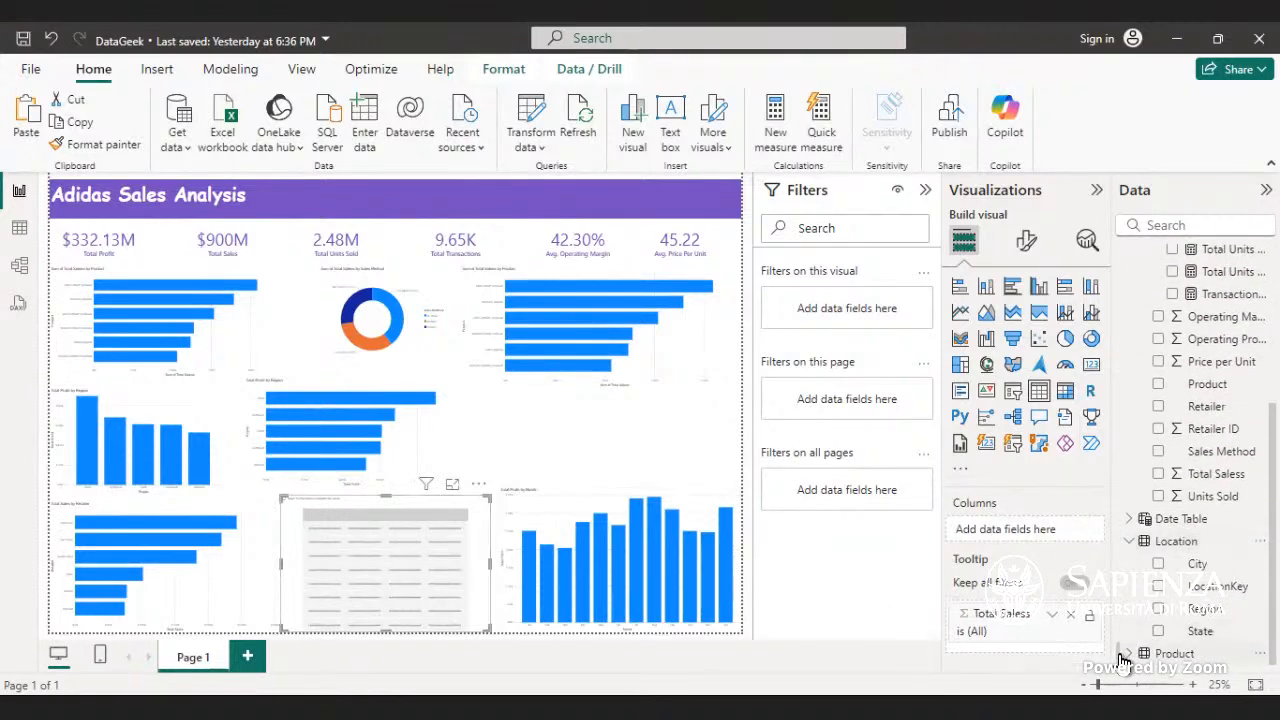
left_click(1130, 655)
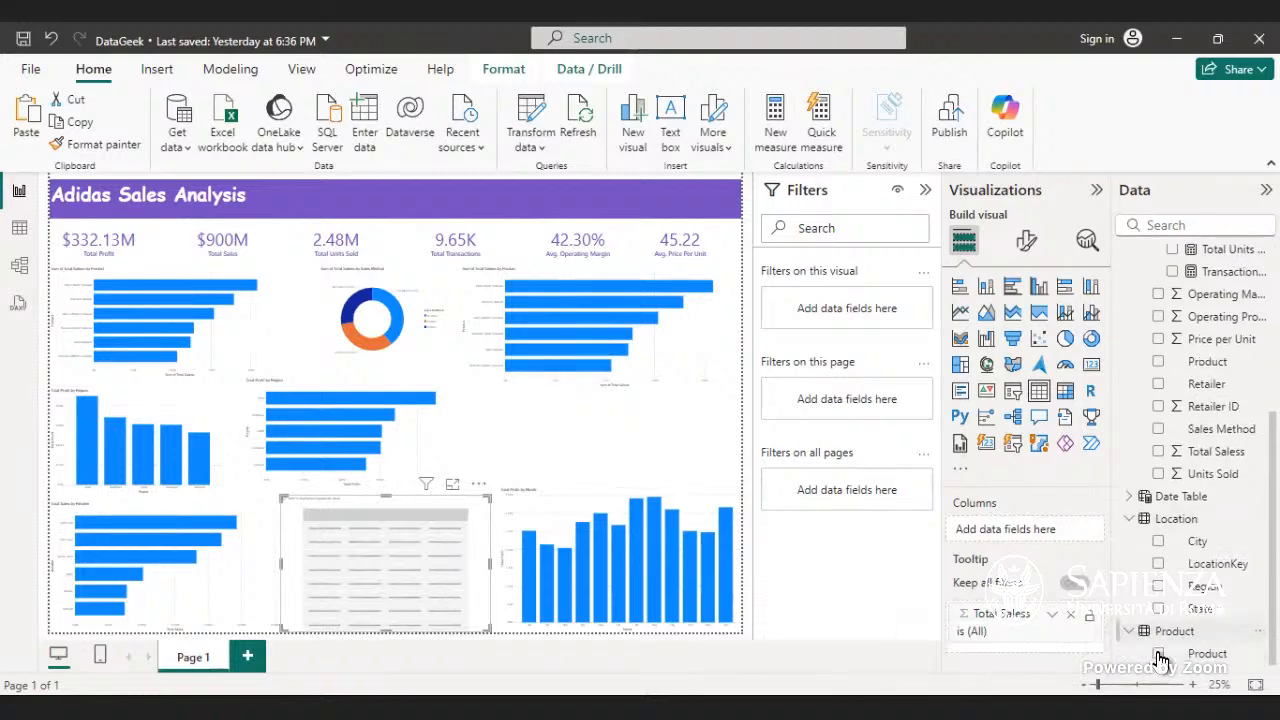
left_click(1158, 653)
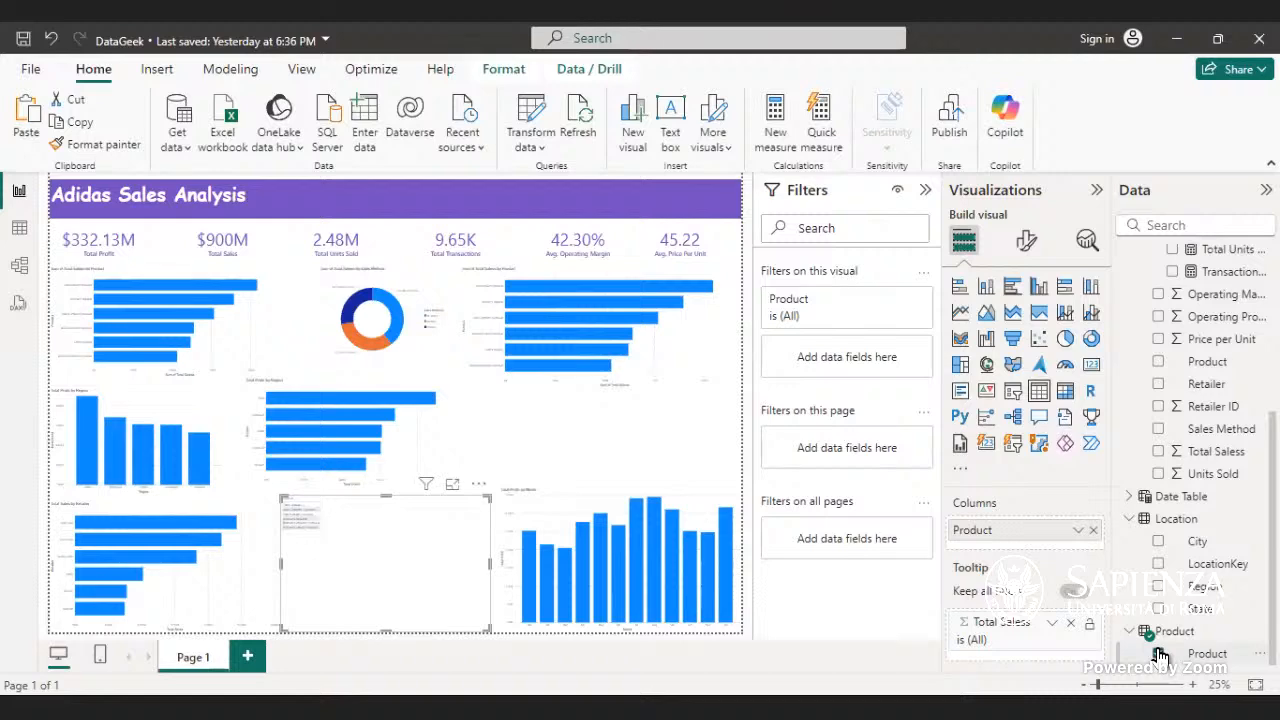
left_click(1158, 653)
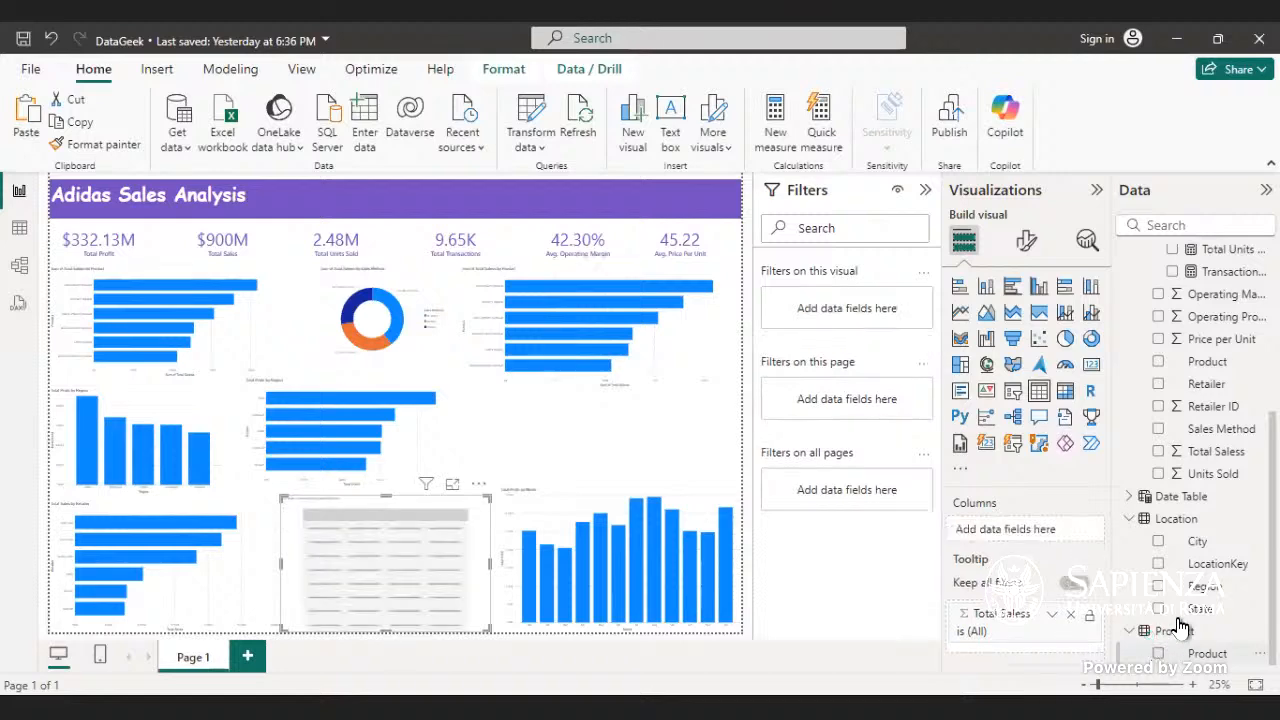
left_click(1160, 544)
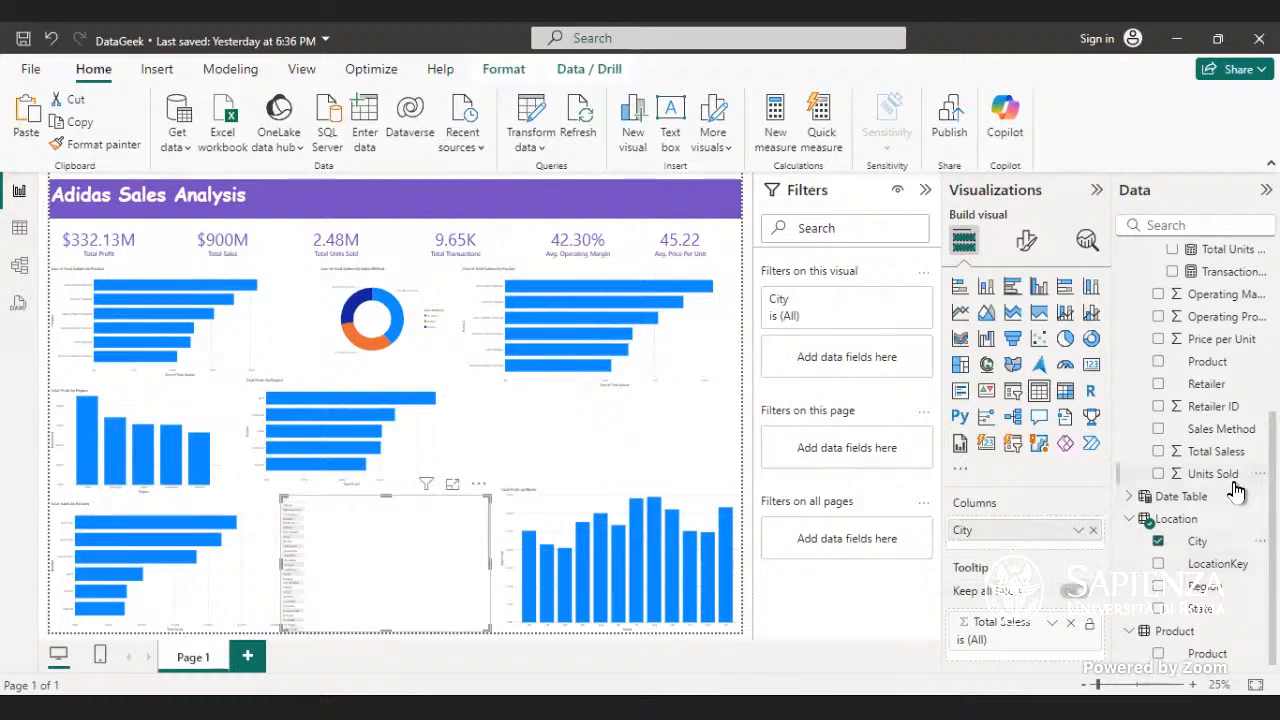
scroll(1236, 490, "up", 5)
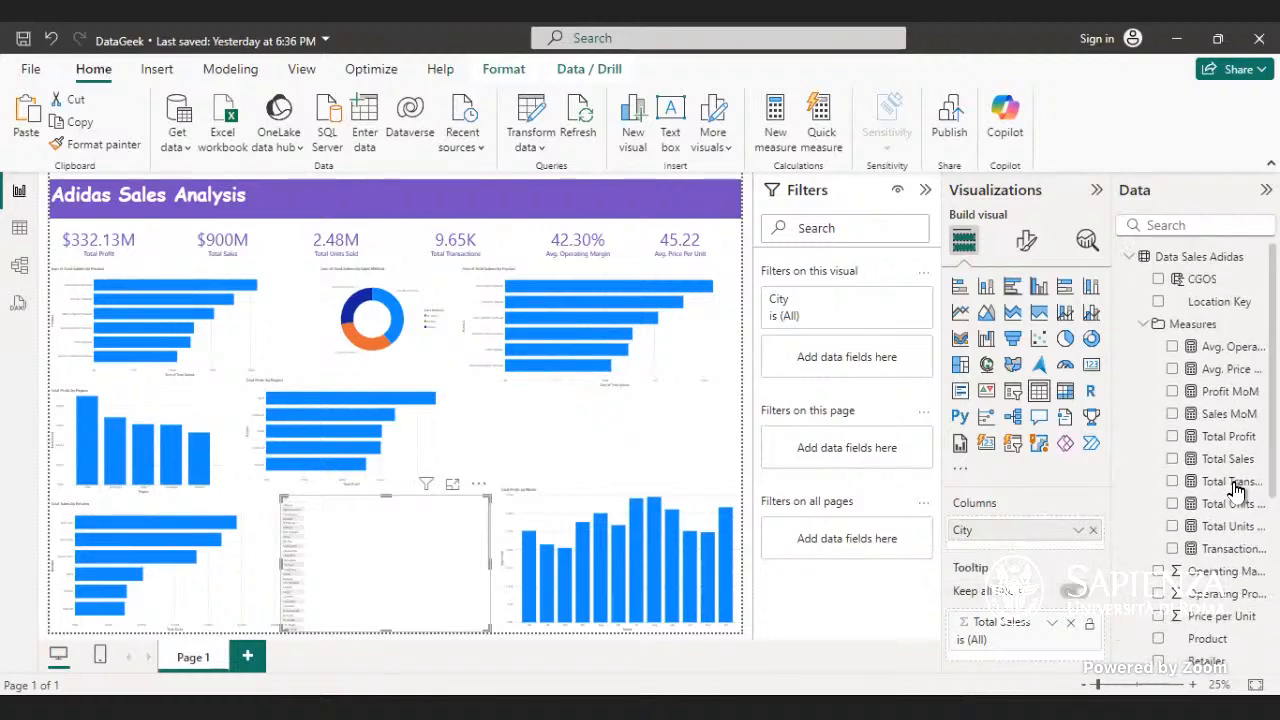
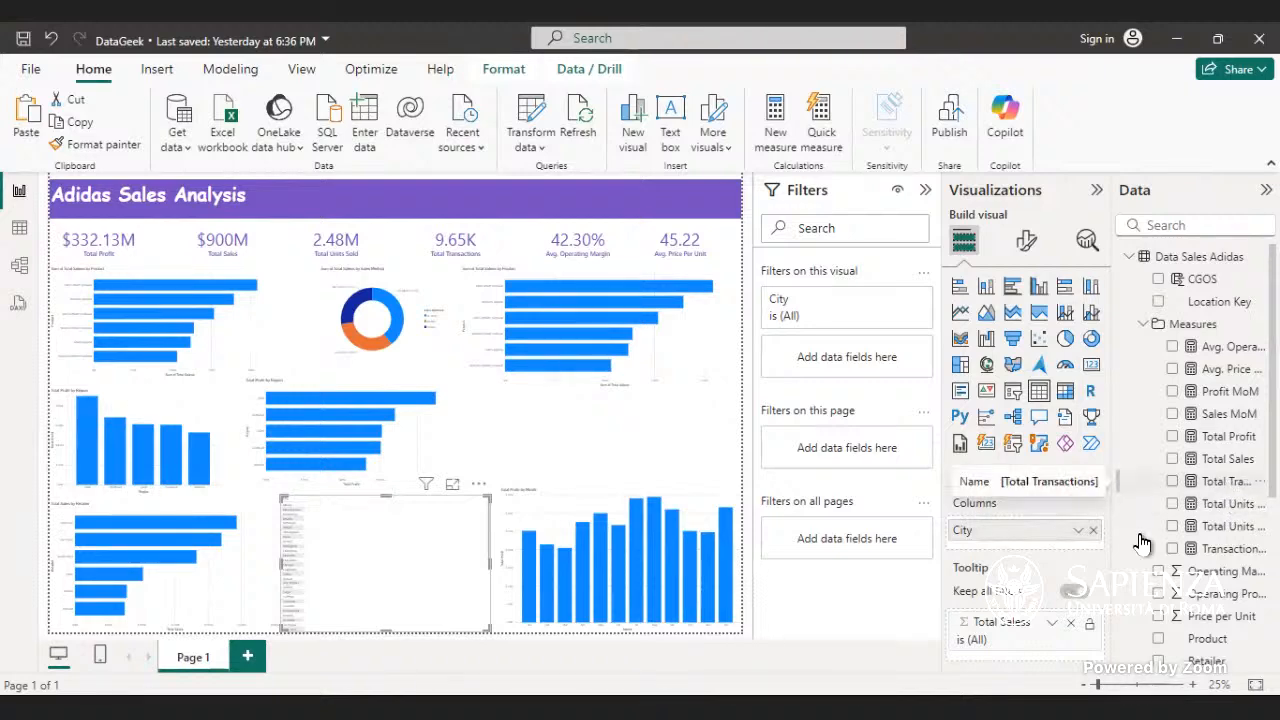
left_click_drag(1142, 543, 1055, 545)
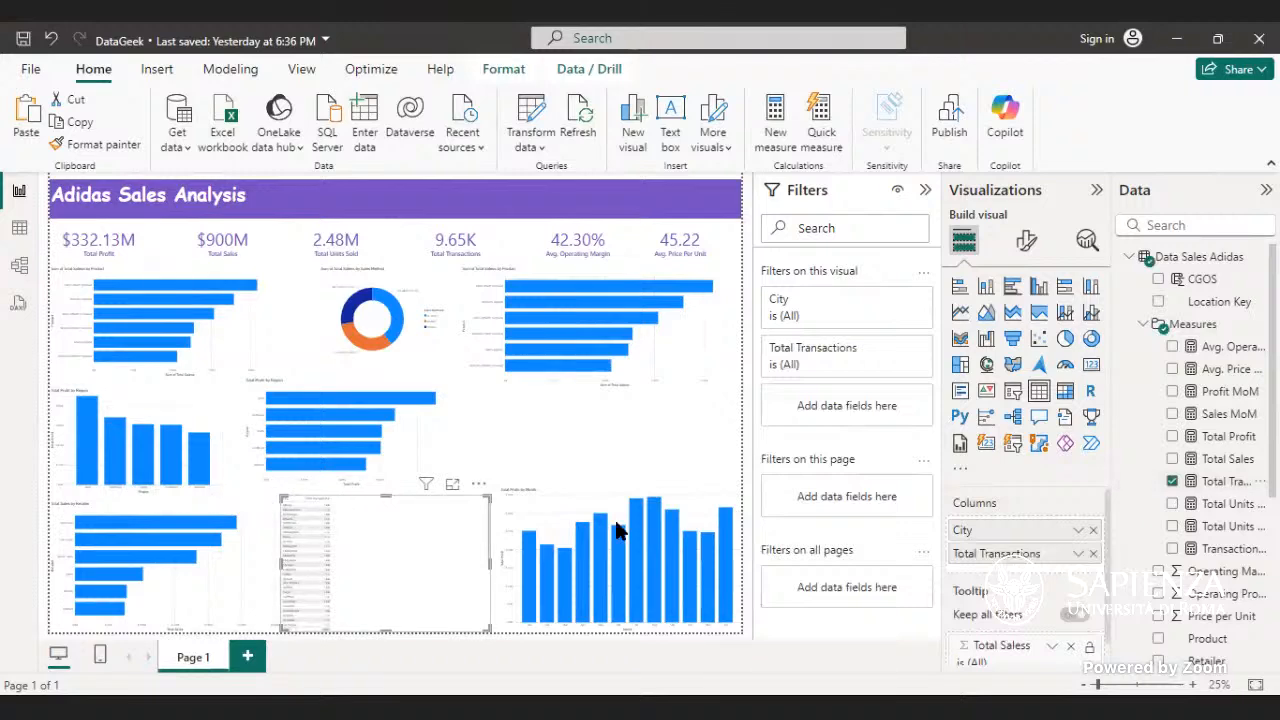
- Widen the City column and stretch the Total Transactions column across the width of the city table
left_click(1124, 685)
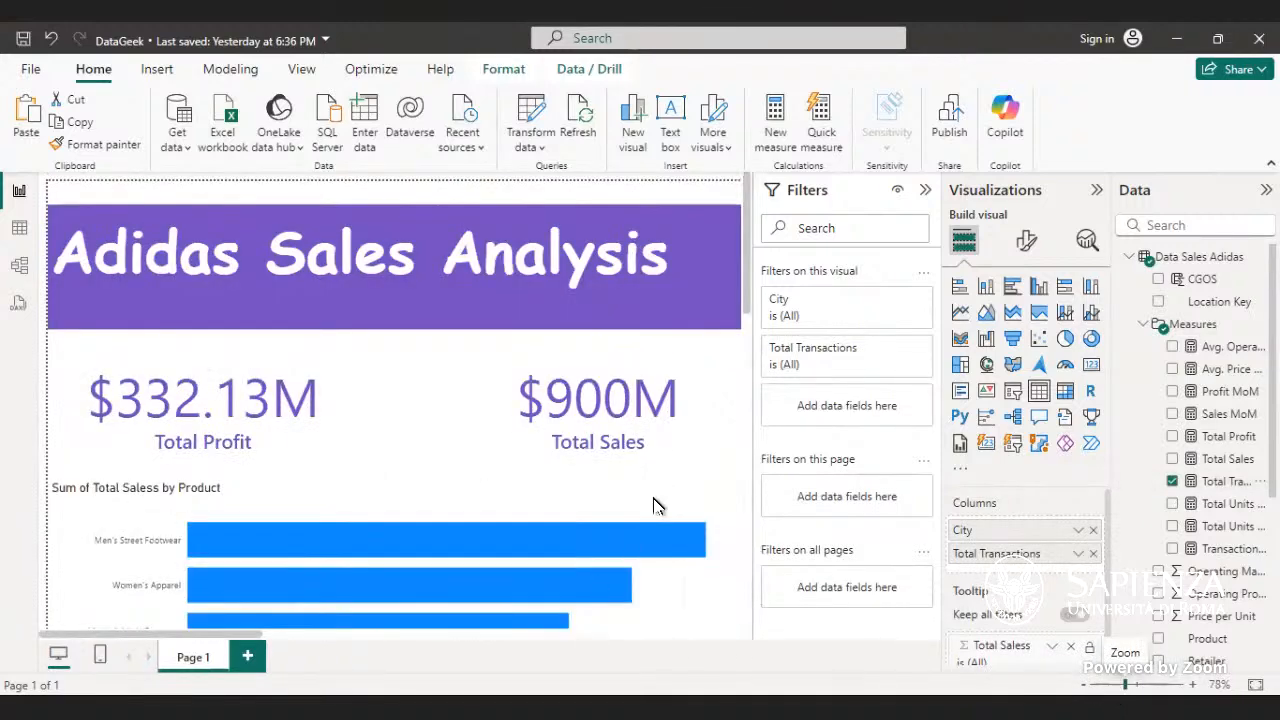
left_click_drag(741, 304, 756, 359)
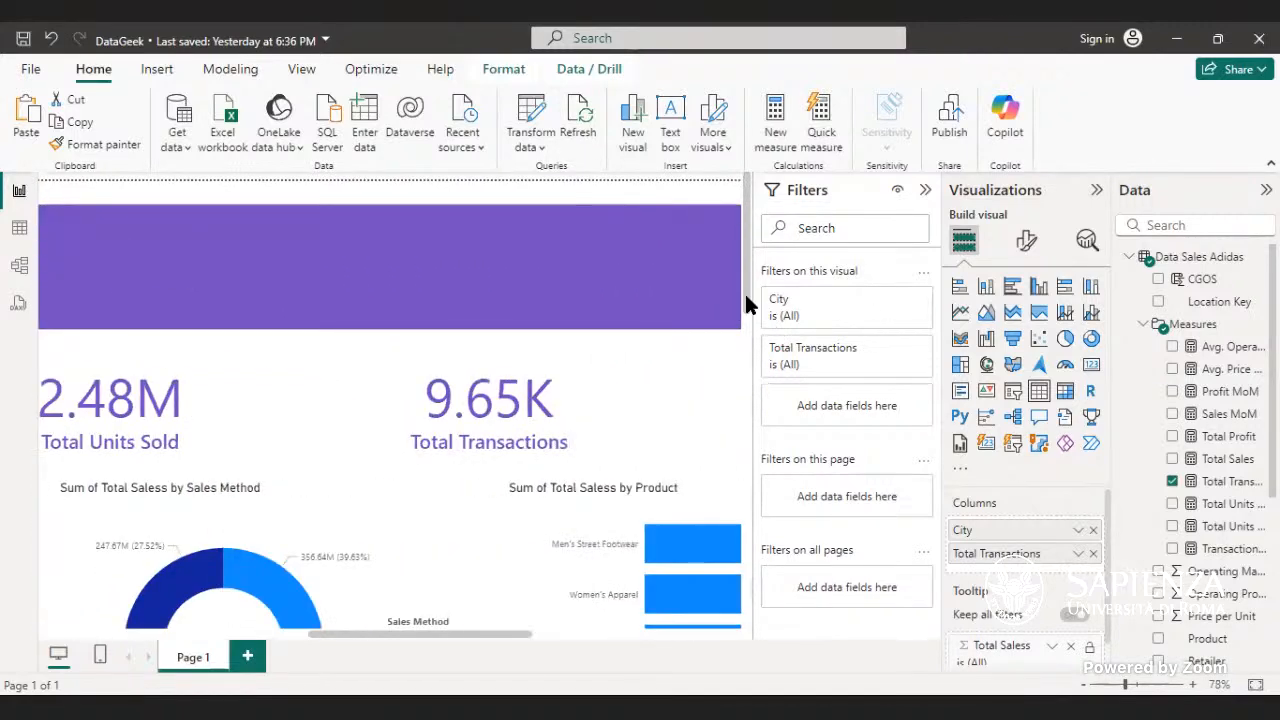
left_click_drag(746, 298, 705, 608)
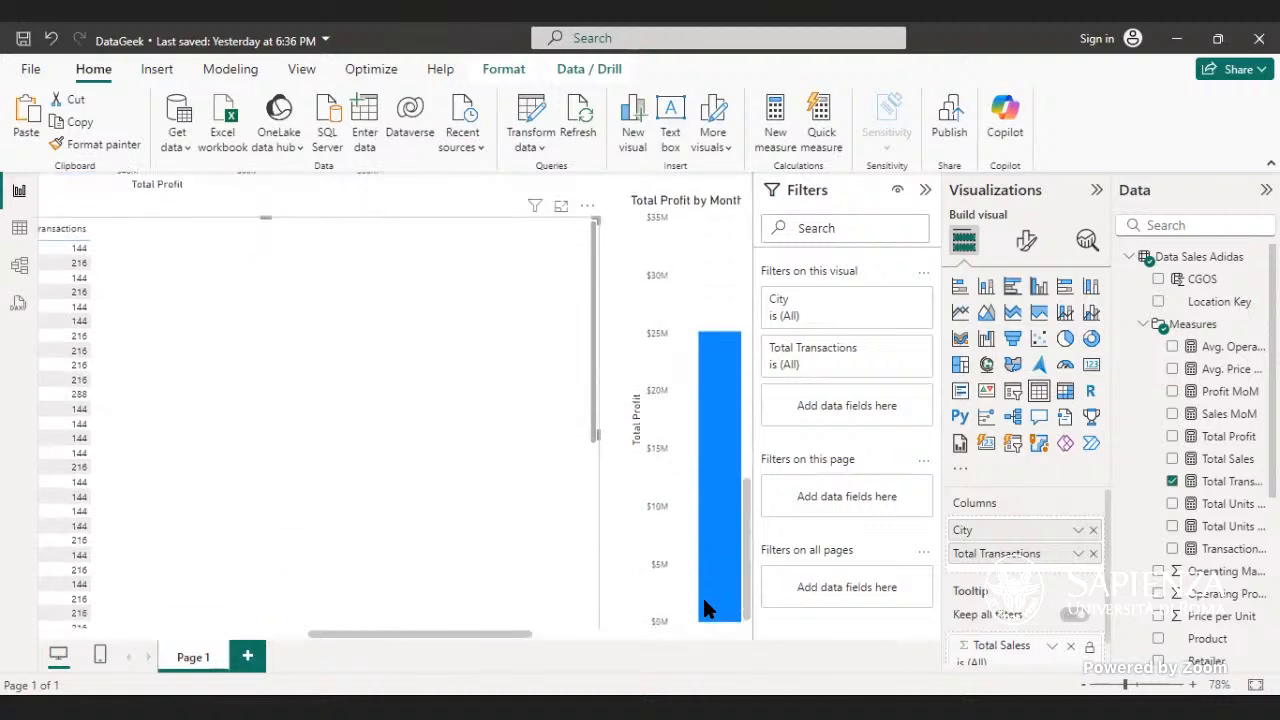
left_click_drag(497, 630, 394, 601)
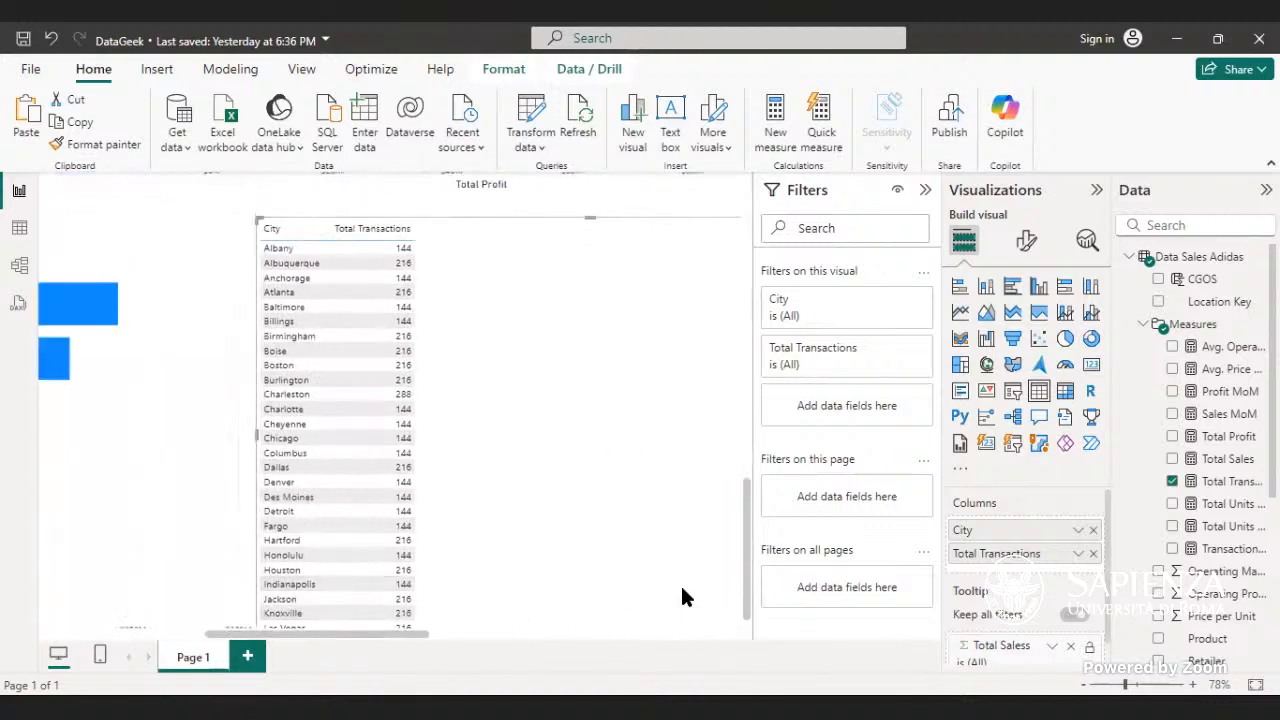
left_click_drag(750, 585, 745, 655)
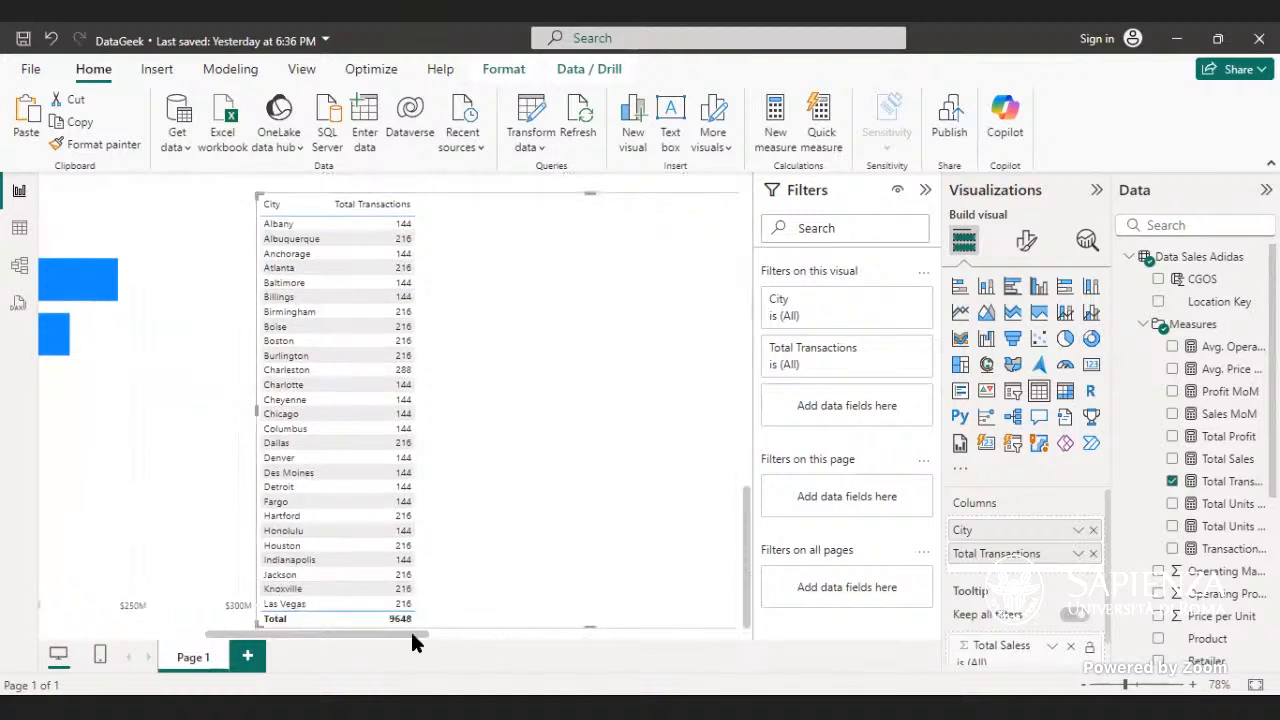
mouse_move(394, 634)
left_mouse_down()
mouse_move(513, 653)
mouse_move(410, 651)
left_mouse_up()
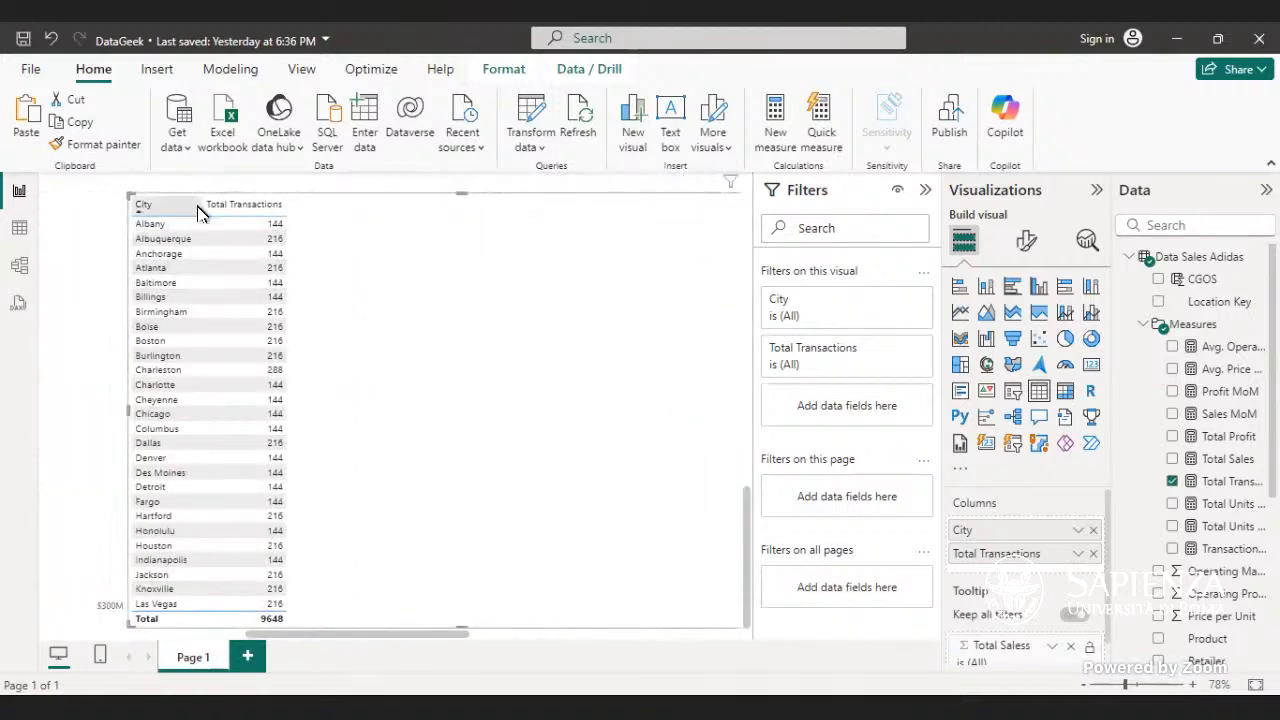
left_click_drag(200, 206, 348, 206)
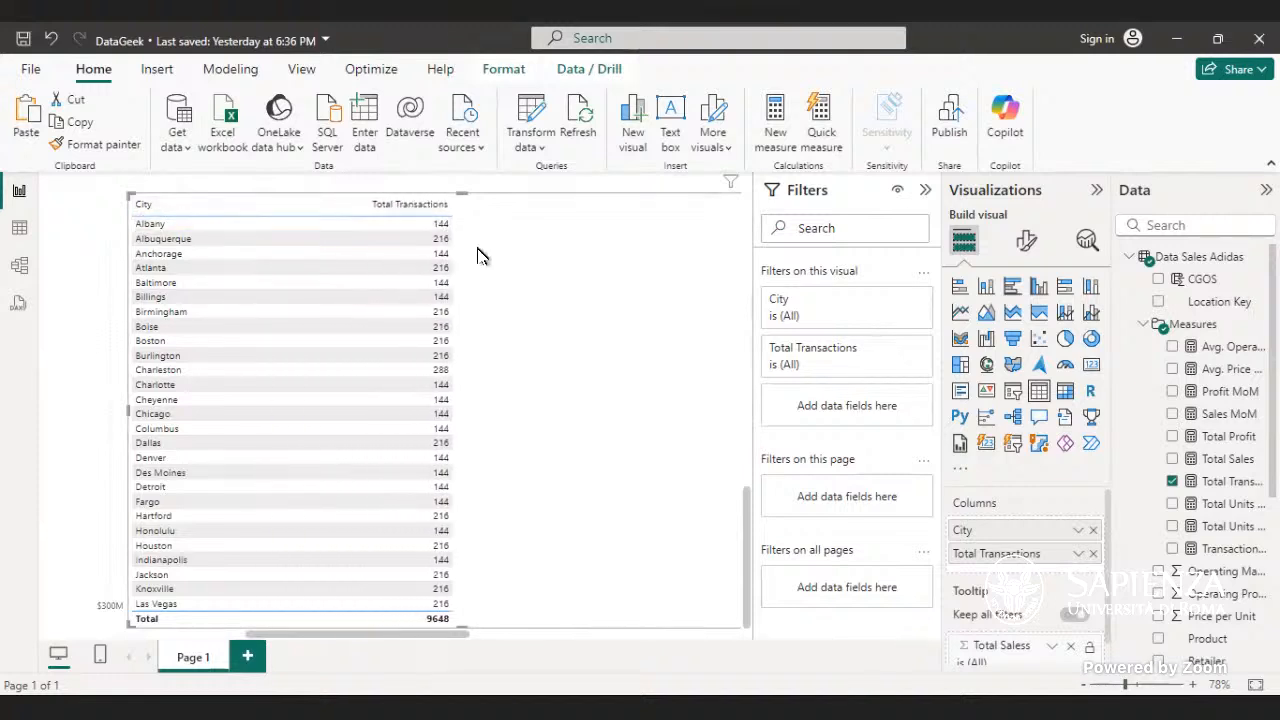
left_click_drag(447, 204, 792, 233)
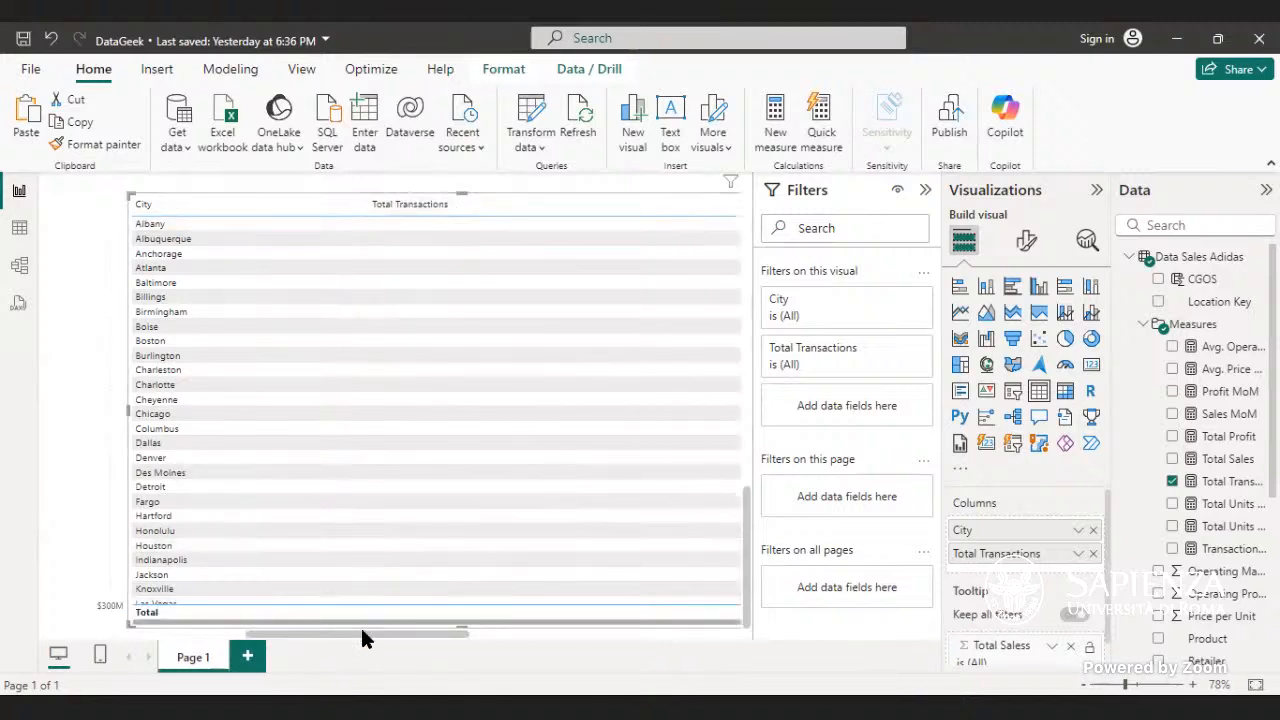
- Narrow the city table's Total Transactions column and reduce the table's width so it clears the monthly profit chart
left_click_drag(362, 630, 502, 649)
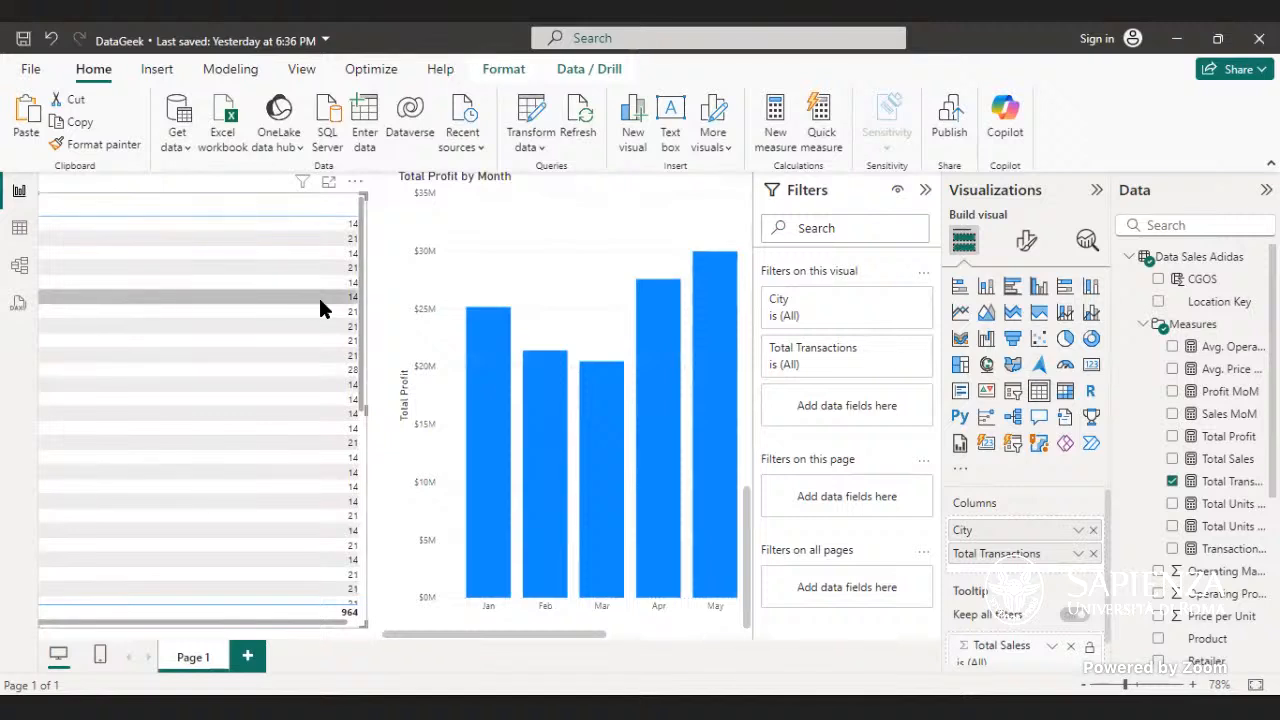
left_click_drag(362, 408, 406, 400)
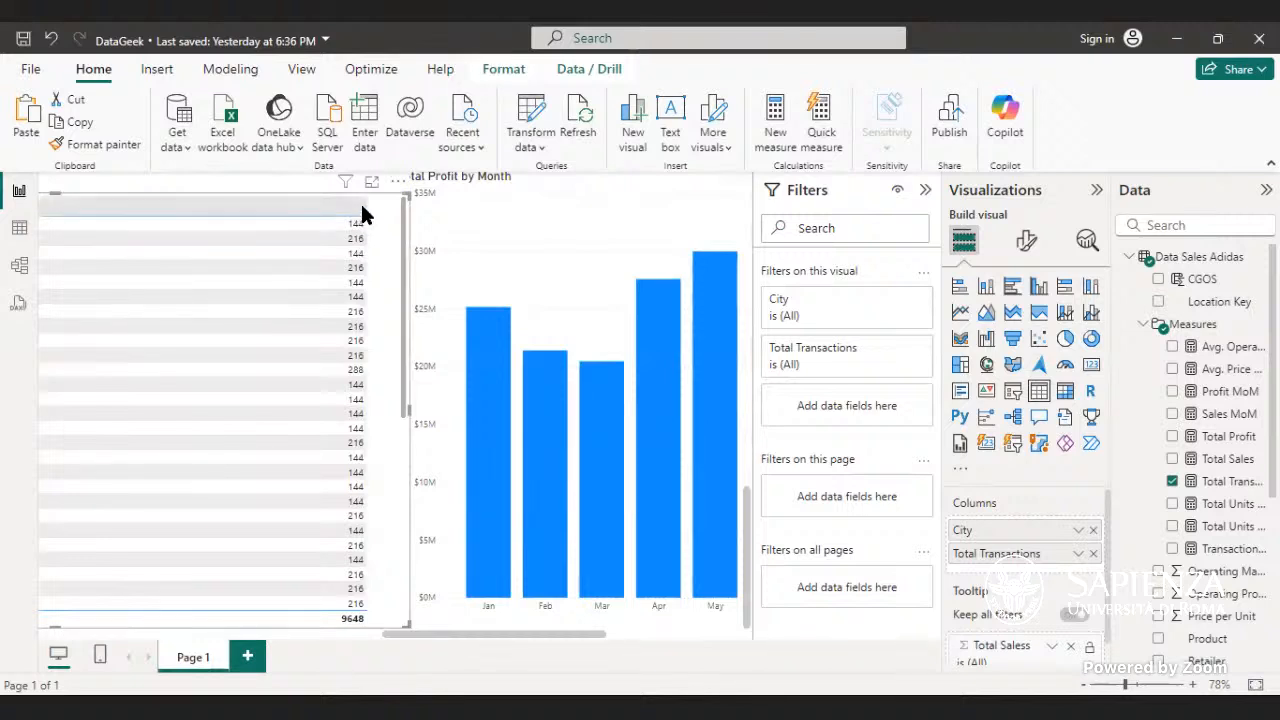
left_click_drag(366, 200, 163, 203)
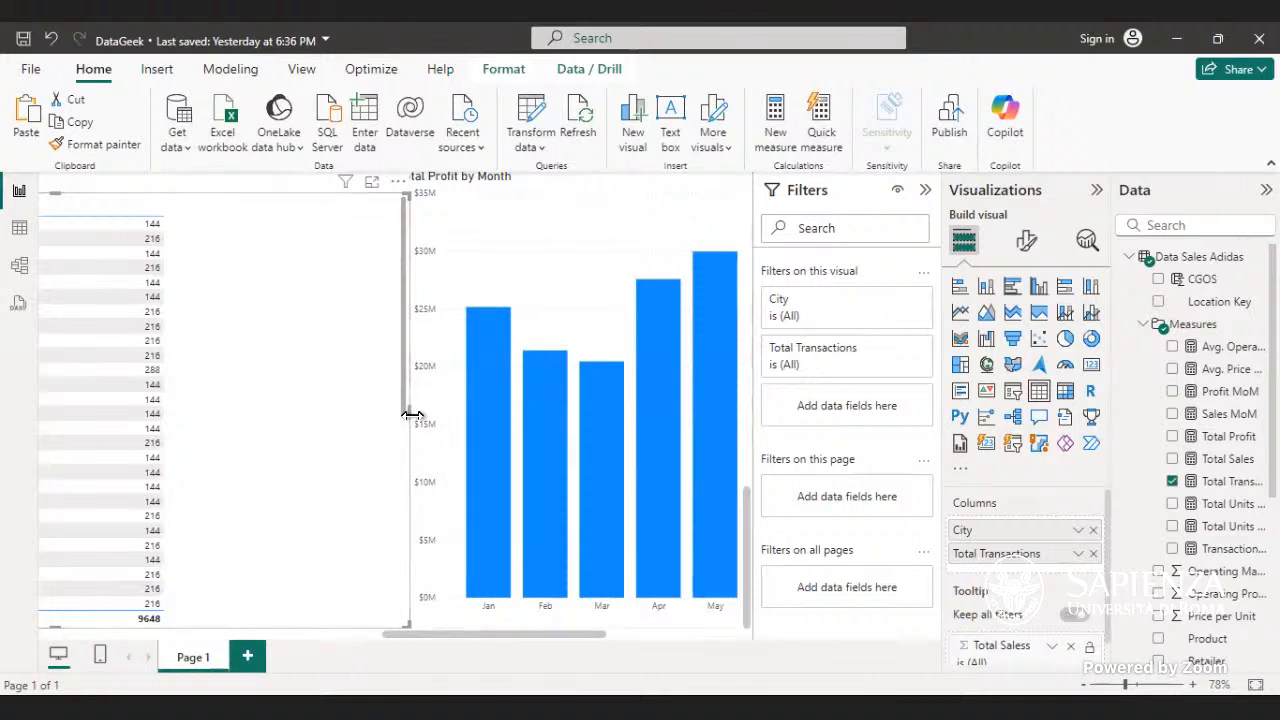
left_click_drag(412, 411, 326, 457)
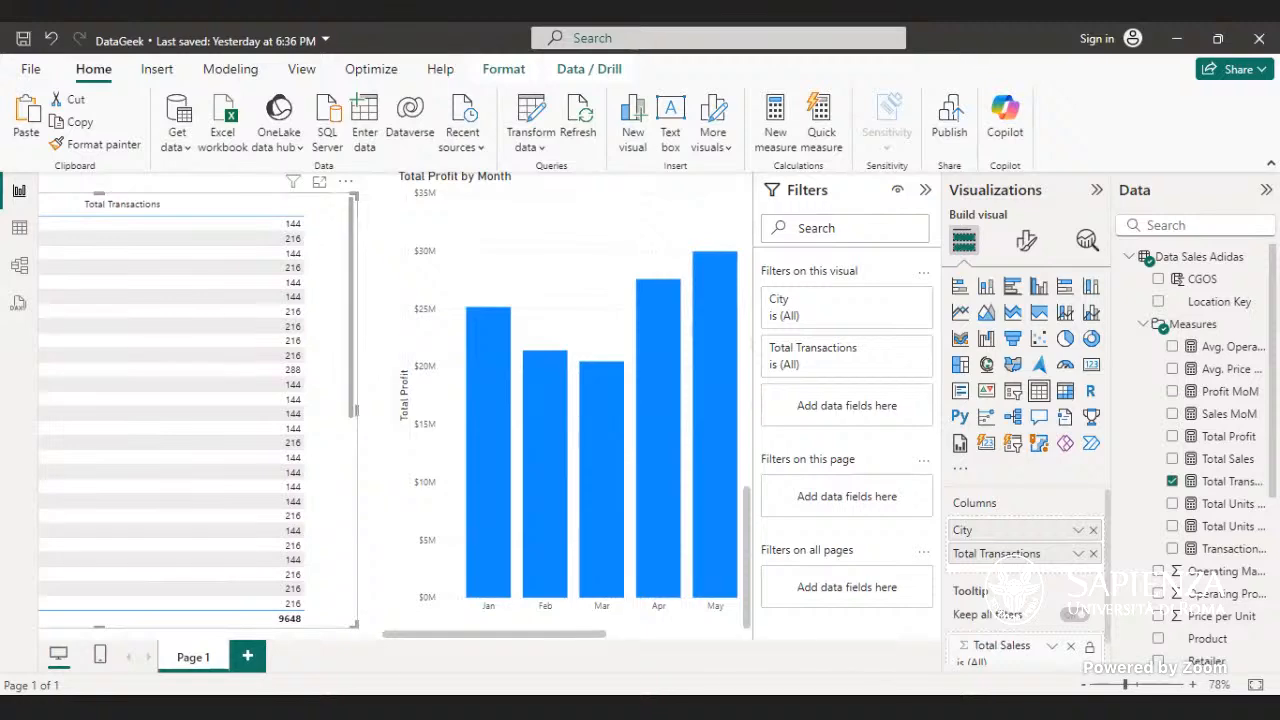
- Fit the page to the window, extend the city table's left edge slightly outward, and pull its right edge inward
left_click(1256, 685)
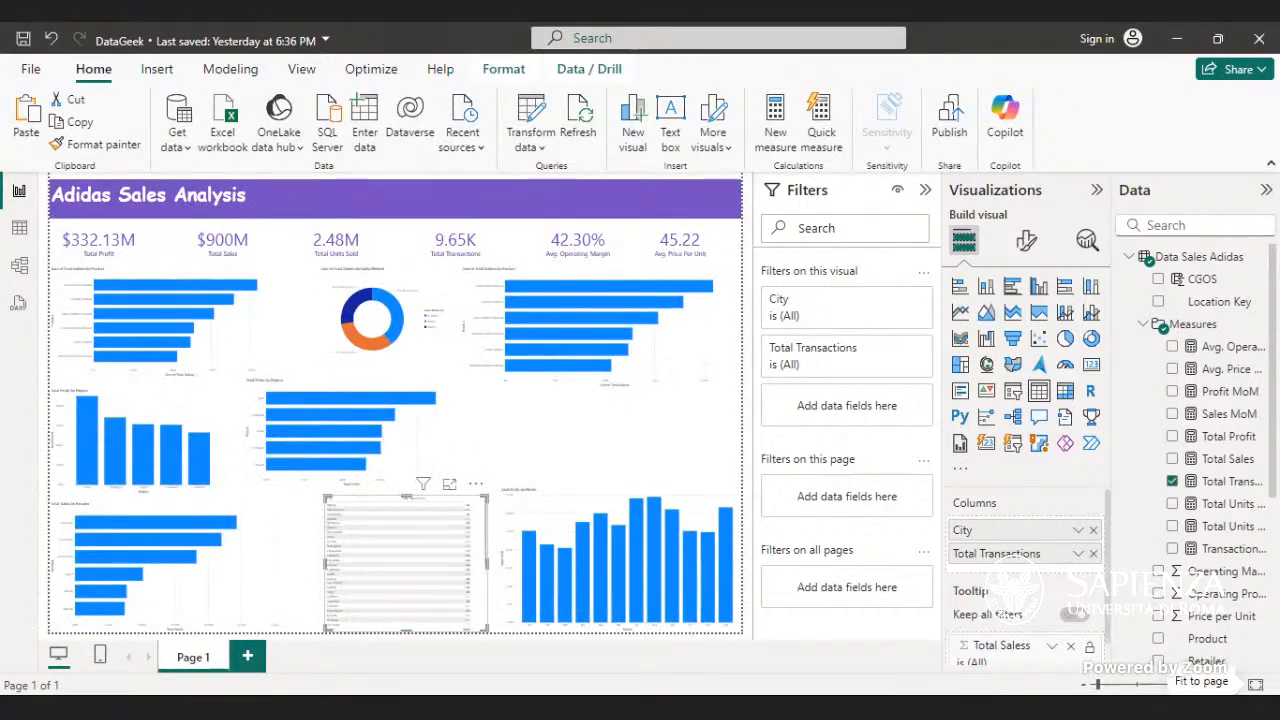
left_click_drag(323, 565, 305, 575)
left_click(304, 566)
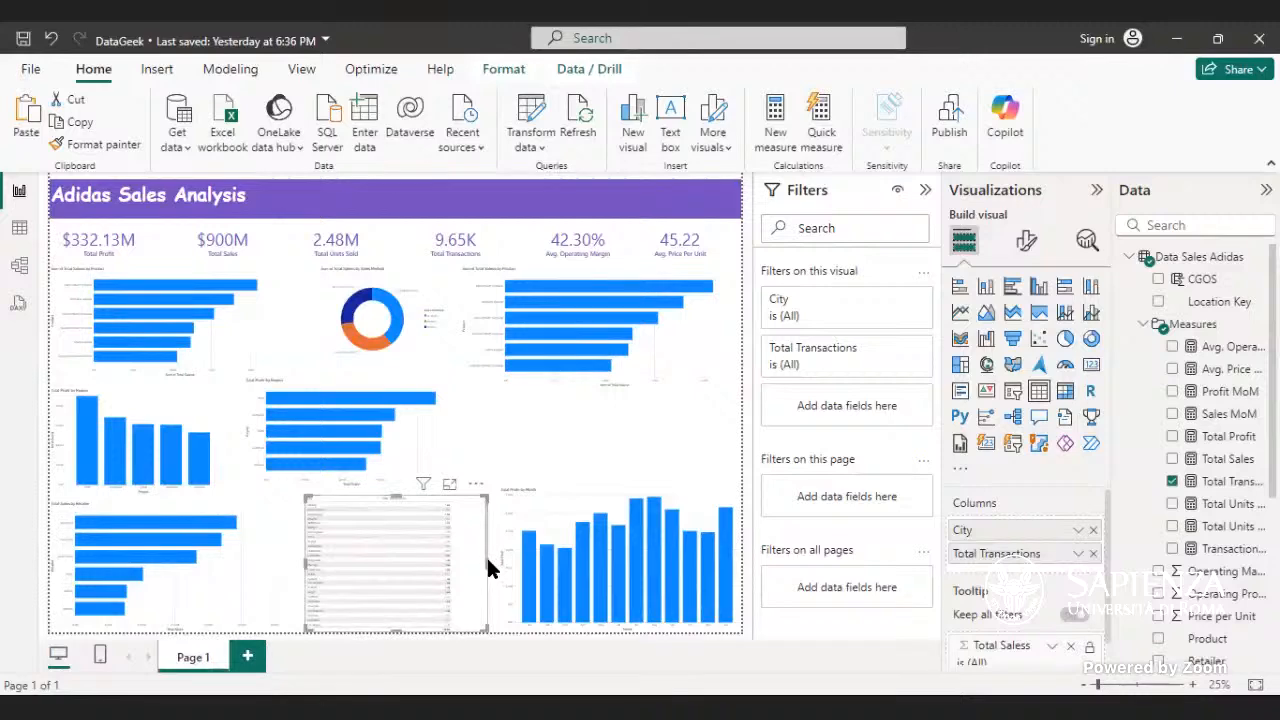
left_click_drag(488, 563, 462, 571)
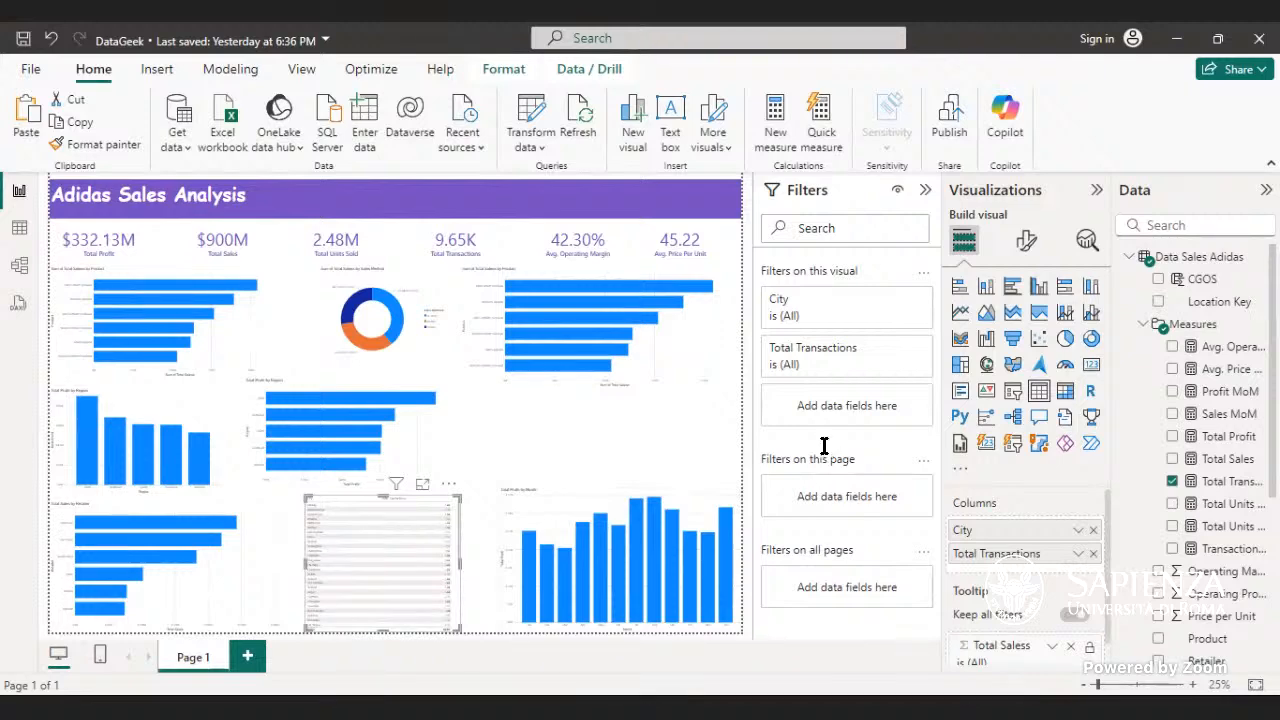
- Replace the Total Transactions measure in the city table with Total Profit
left_click(1094, 554)
left_click_drag(1126, 531, 764, 531)
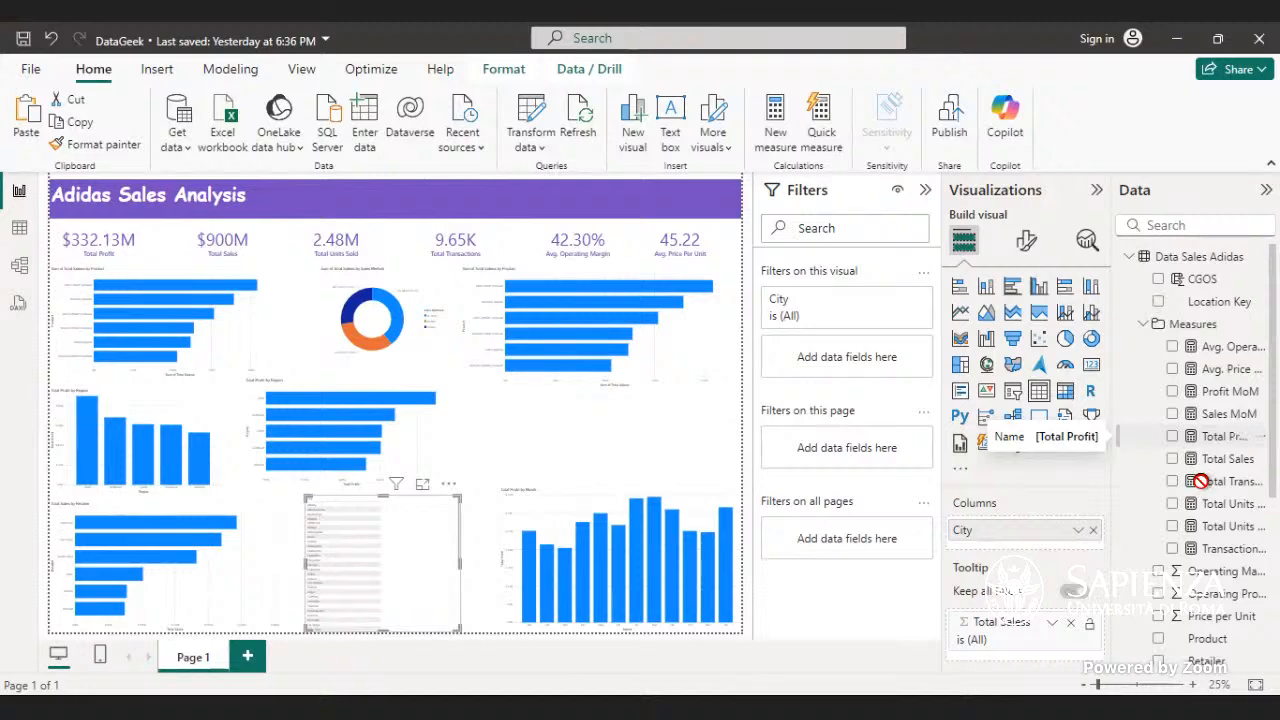
left_click_drag(1145, 575, 1095, 545)
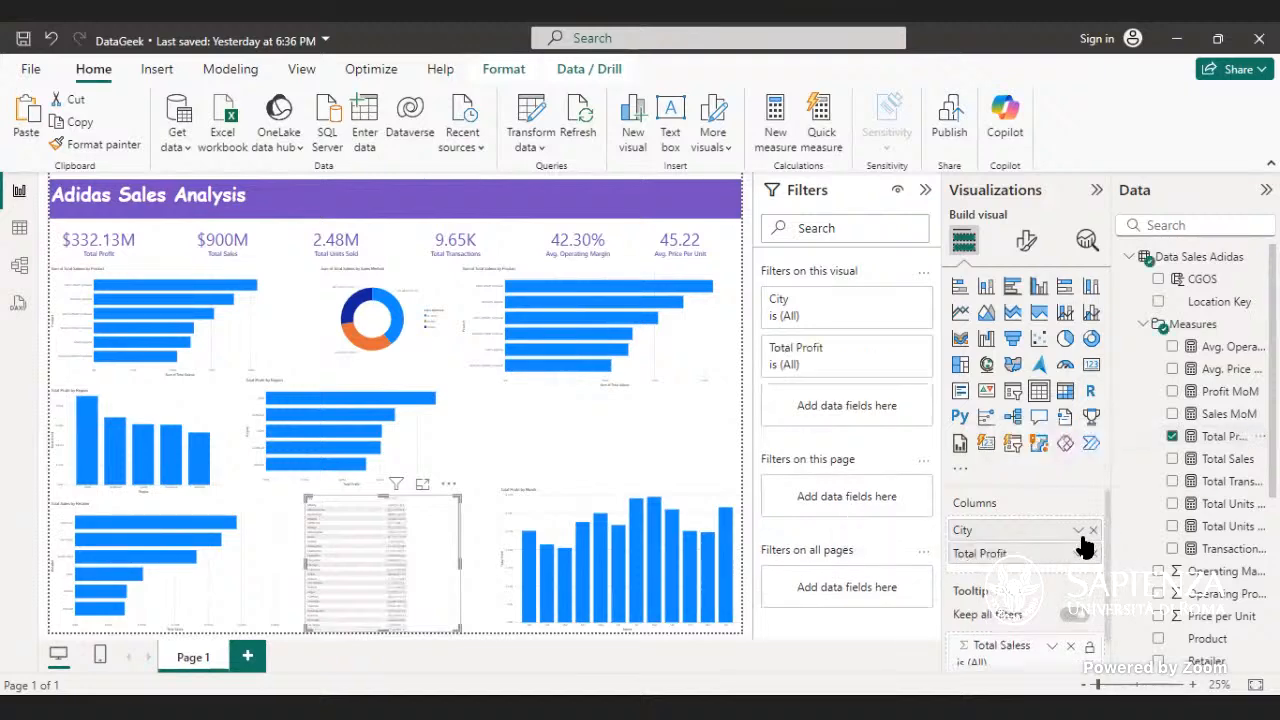
left_click(1078, 556)
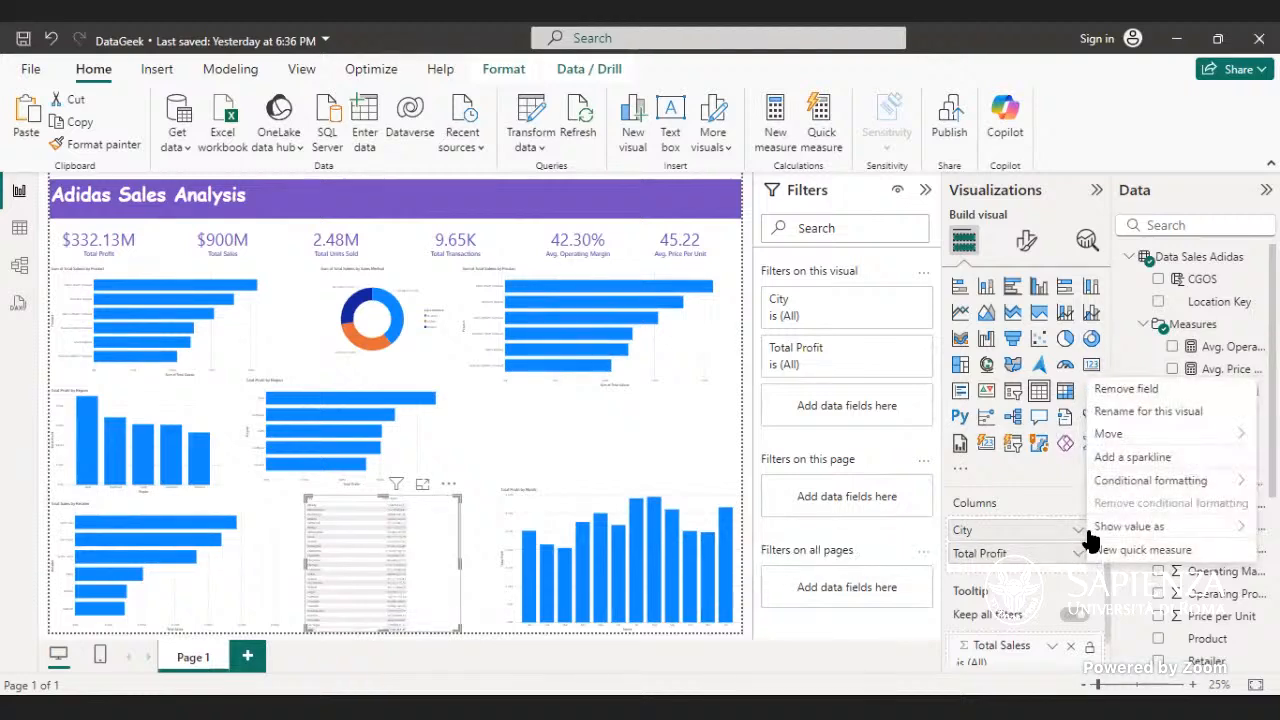
mouse_move(1097, 528)
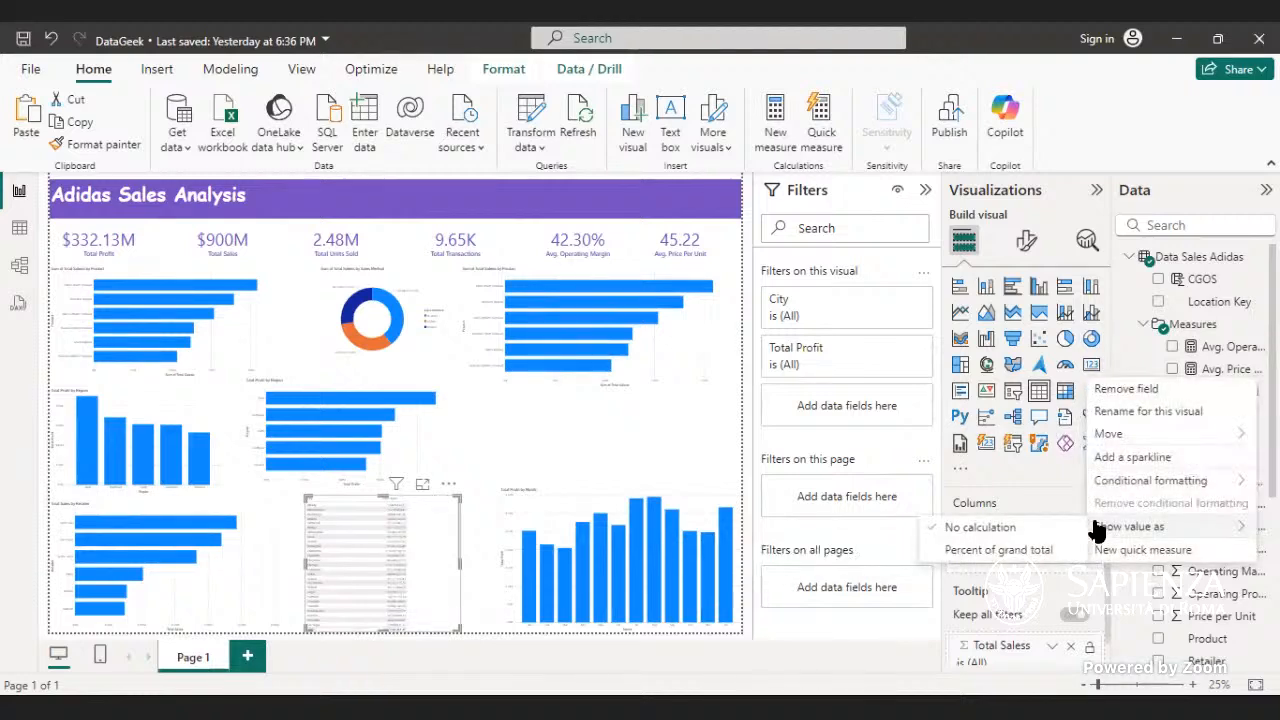
left_click(1042, 578)
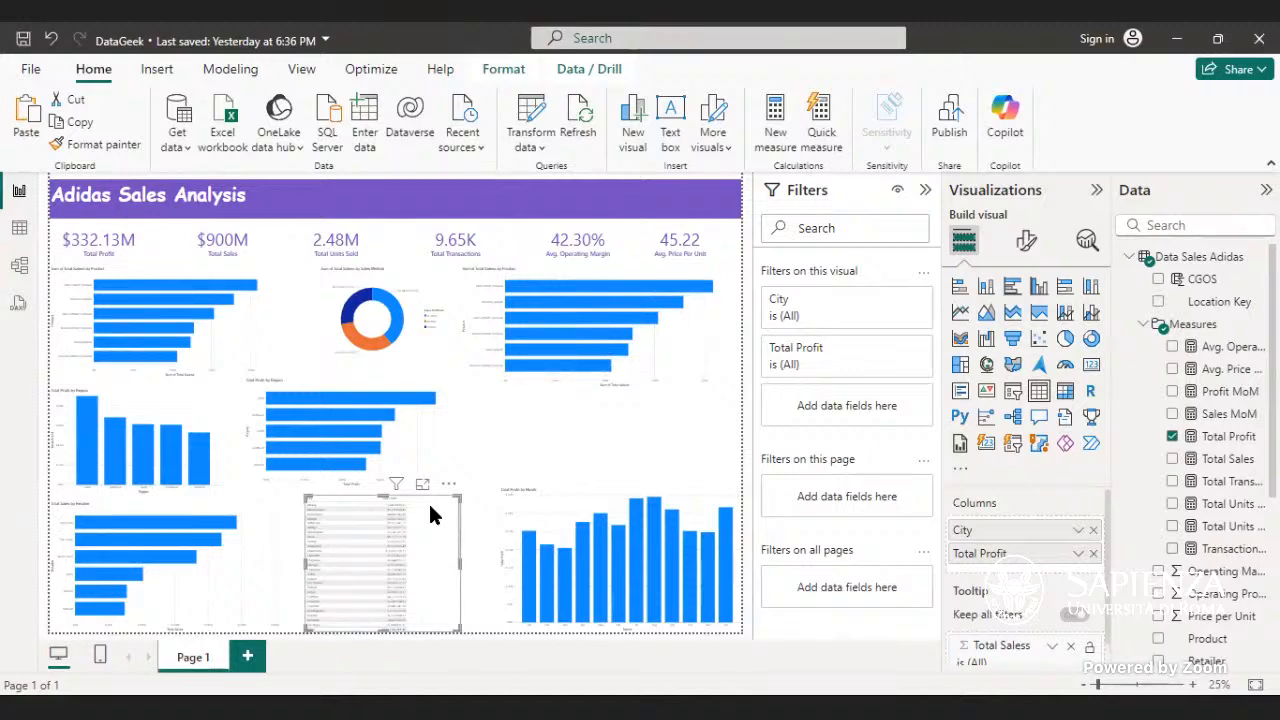
- Apply a Top N filter on City so the table shows the top 15 by Total Profit
left_click(895, 298)
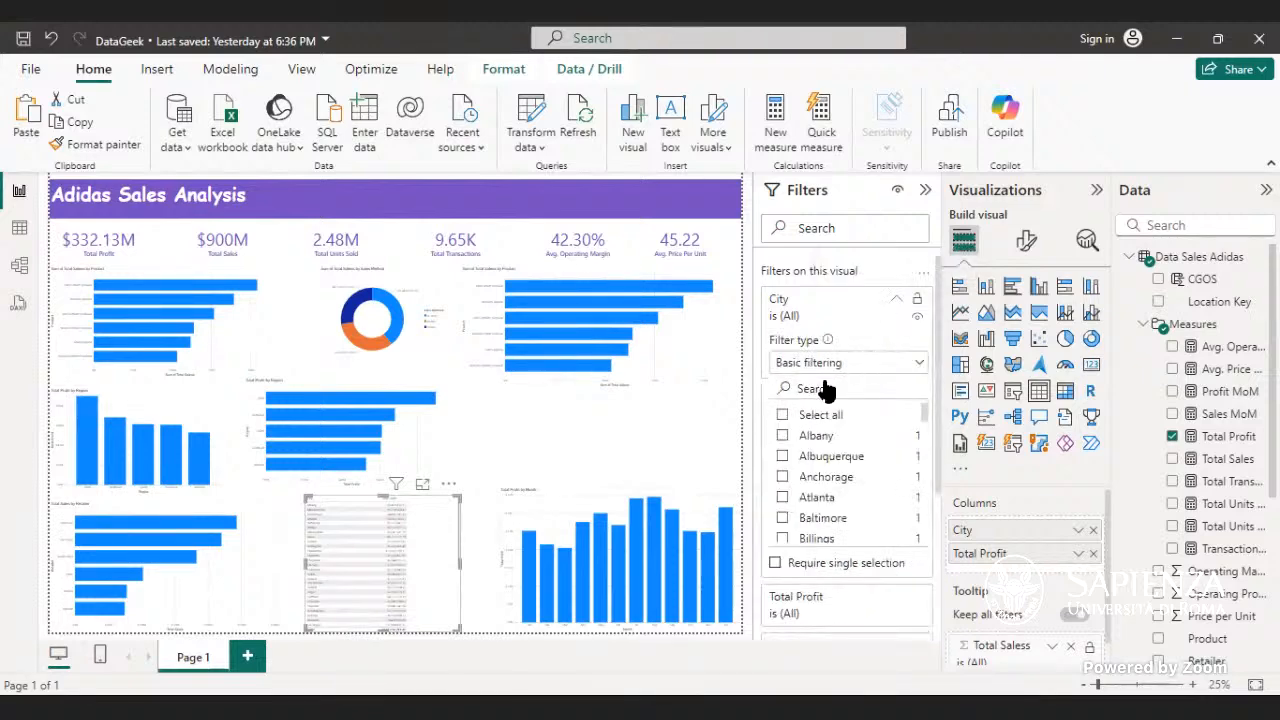
left_click(914, 363)
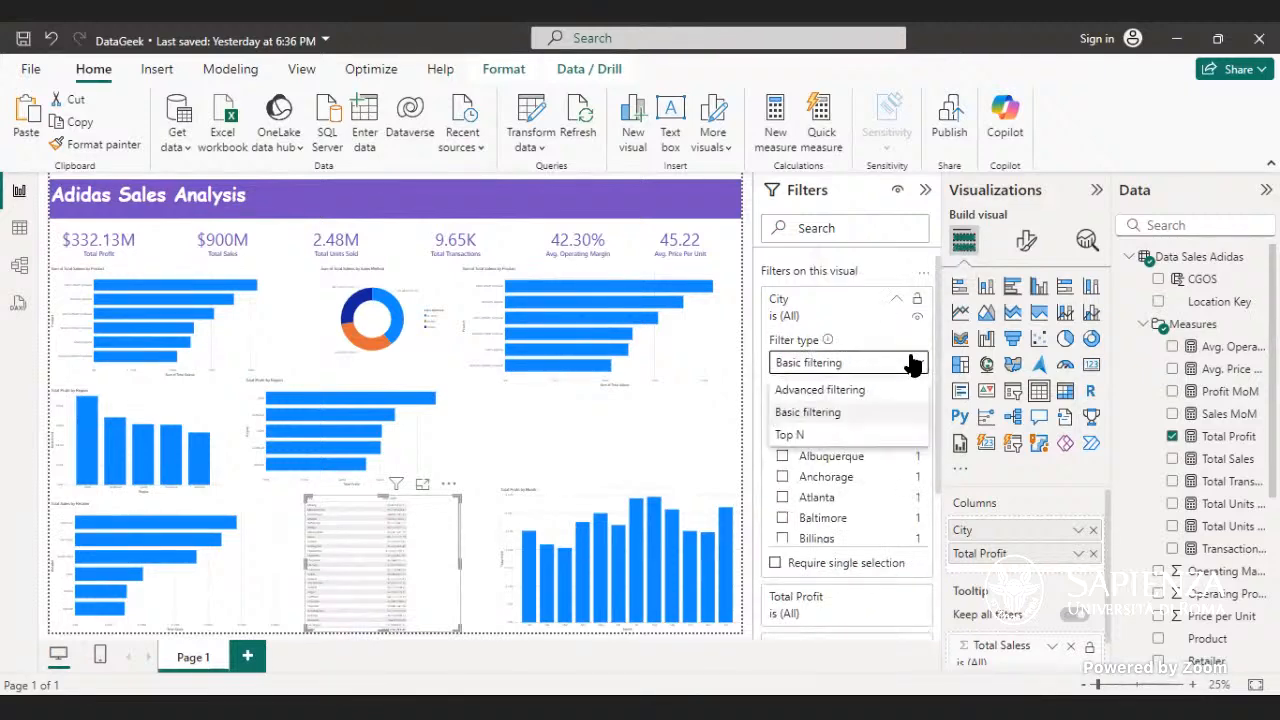
left_click(857, 434)
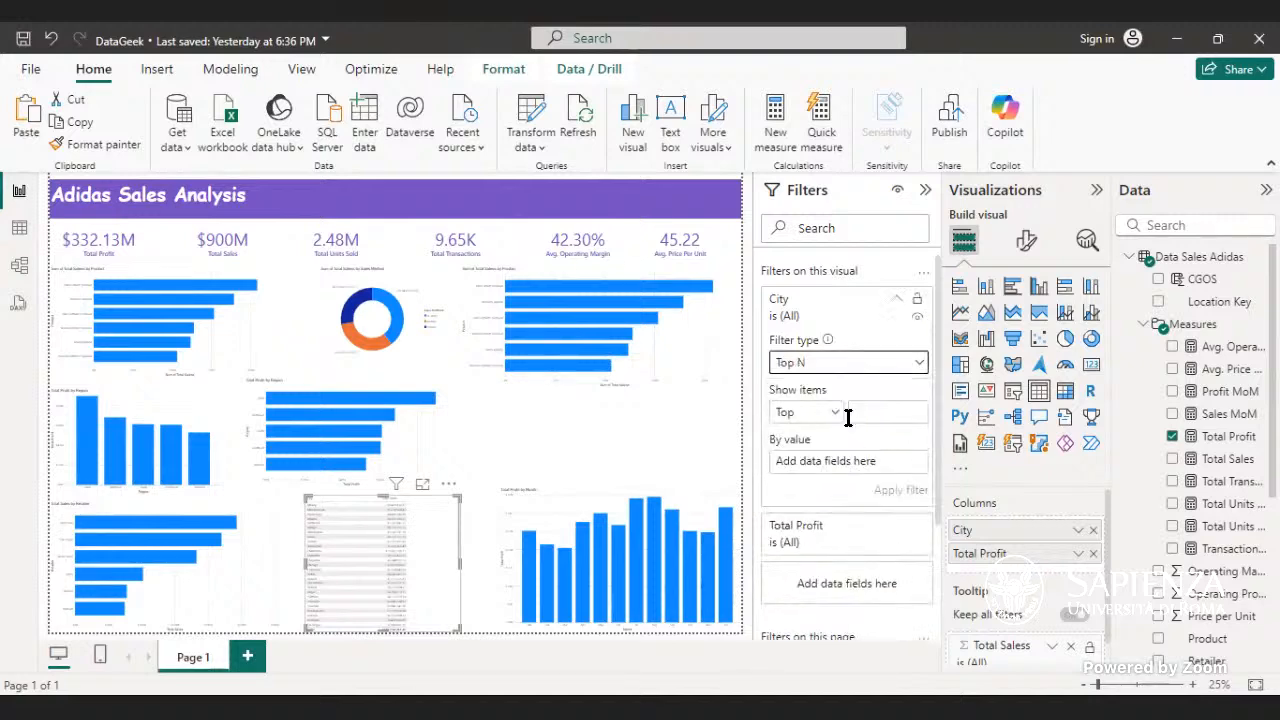
left_click(857, 416)
type("5")
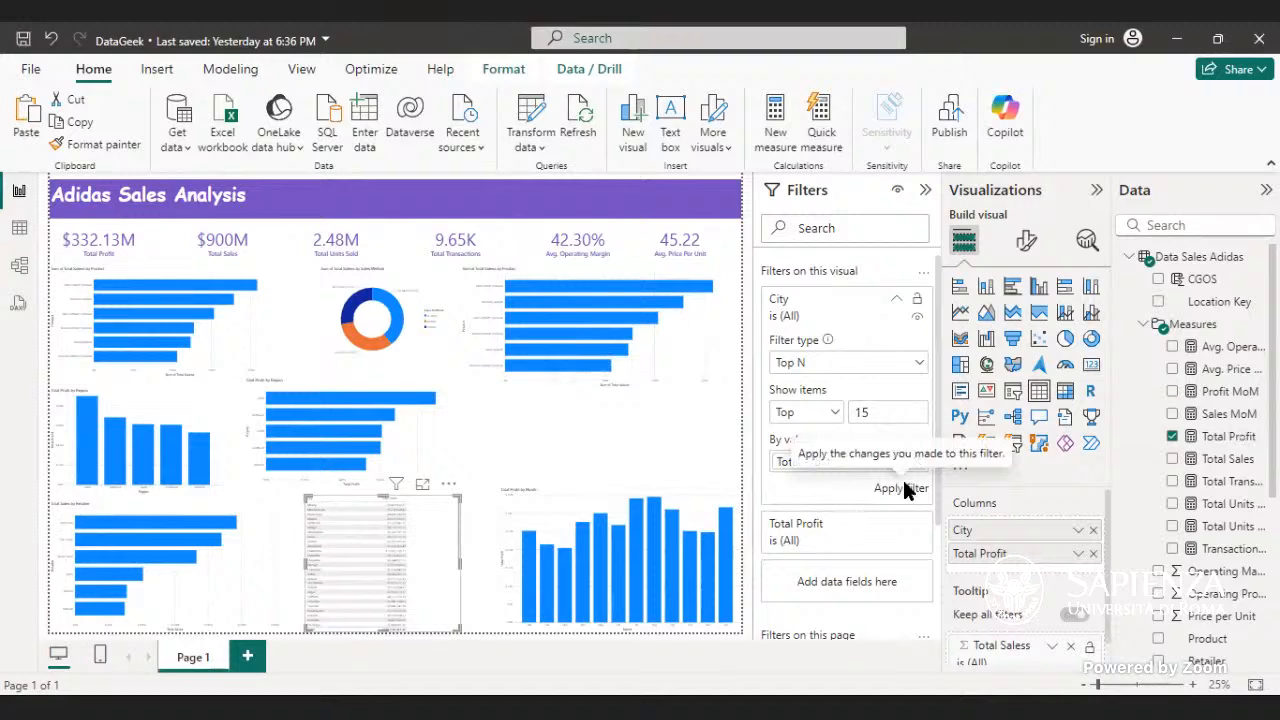
left_click(906, 490)
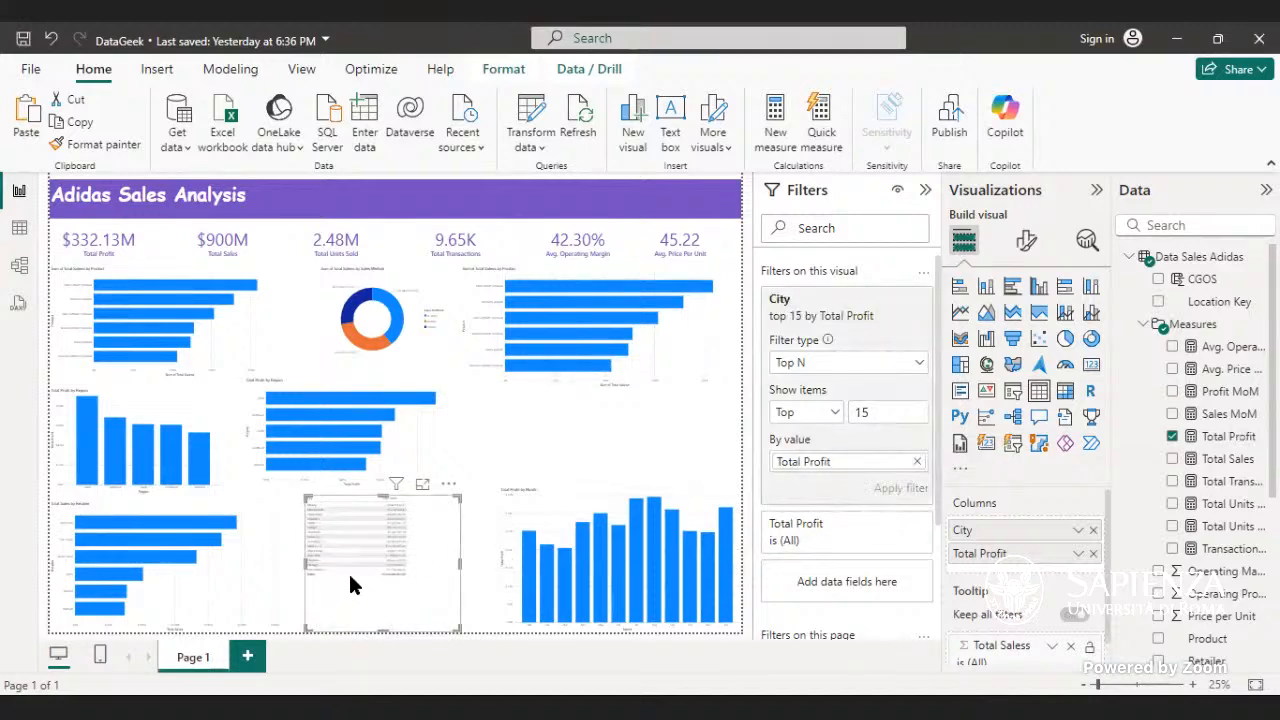
- Set the font size of the city table's values to 17
left_click(1026, 242)
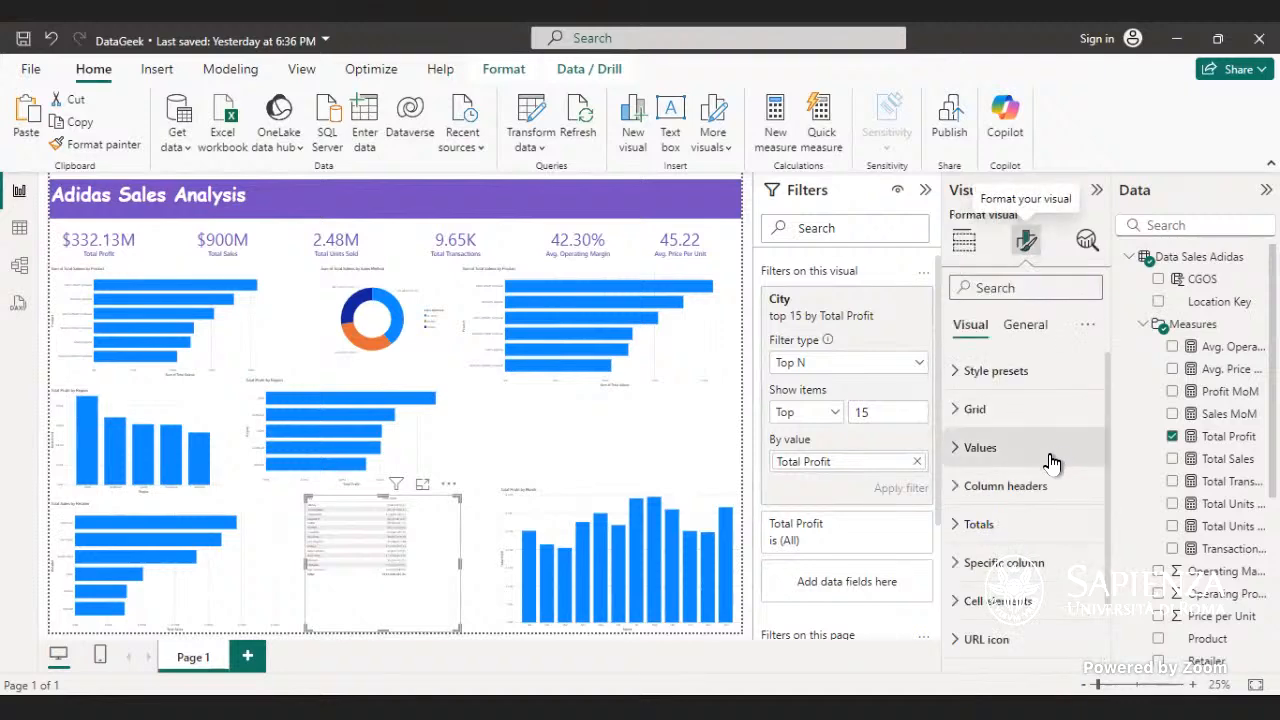
left_click(1020, 330)
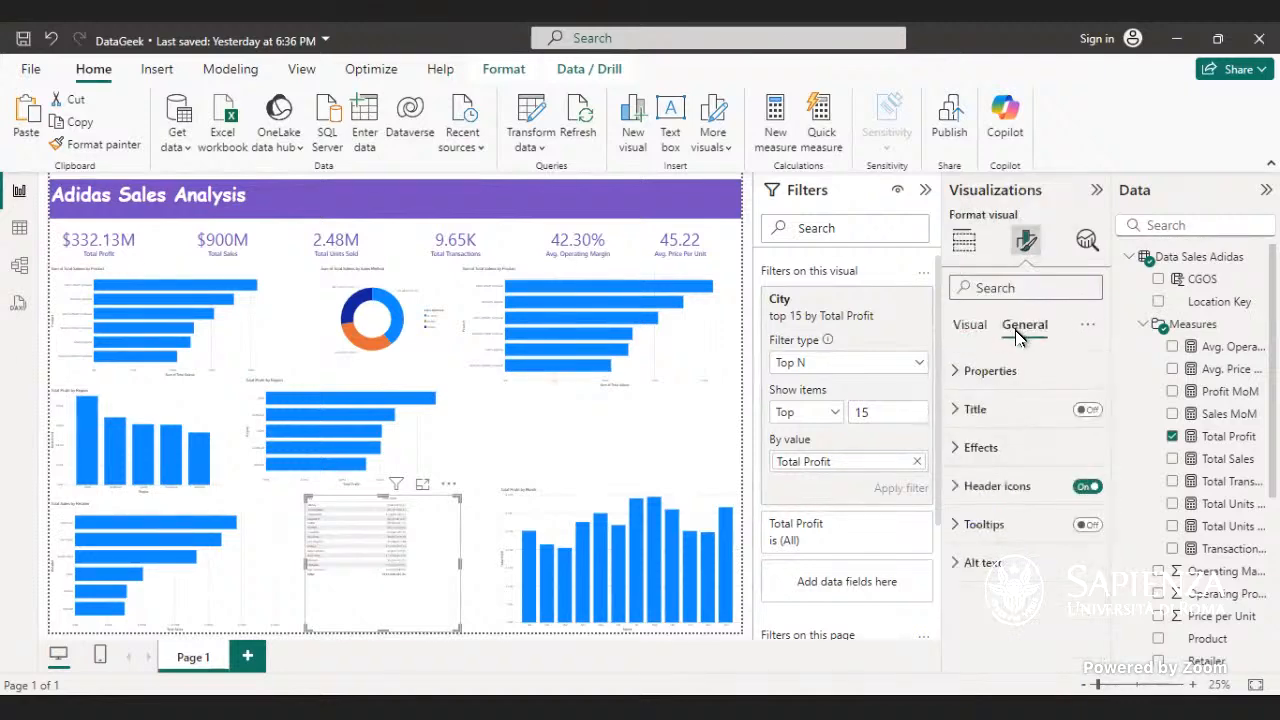
left_click(1005, 447)
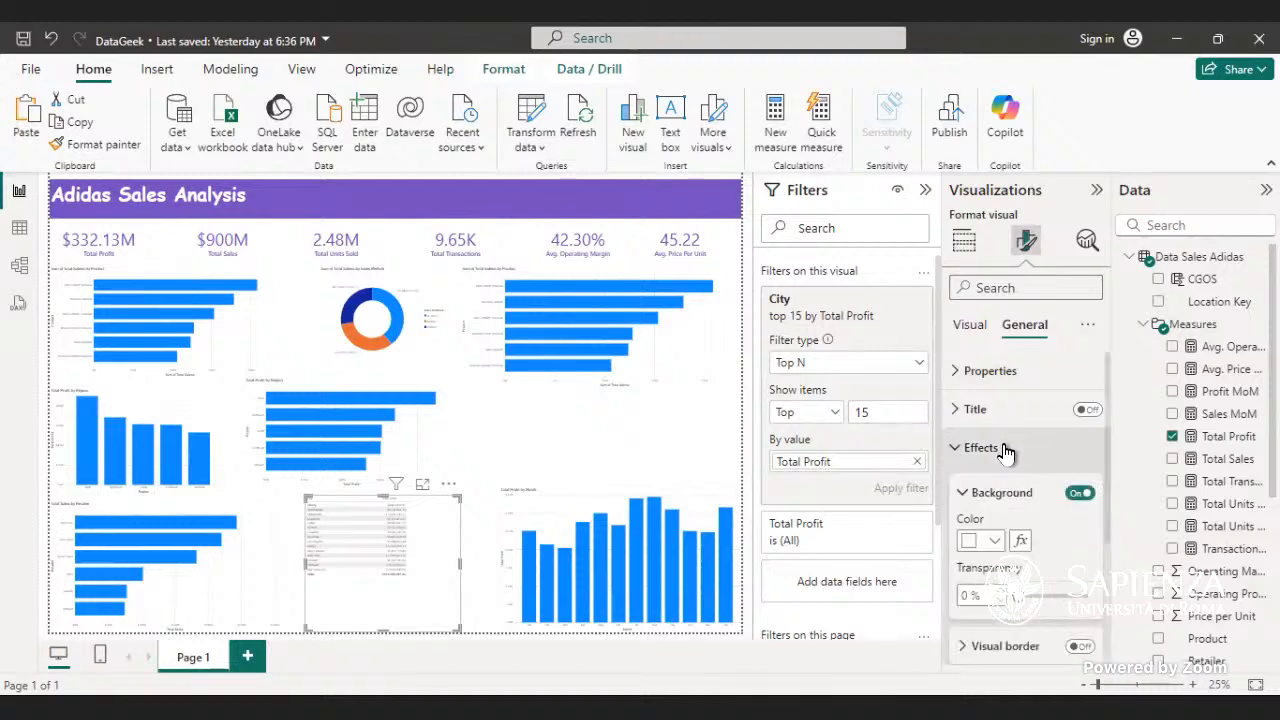
left_click(1005, 447)
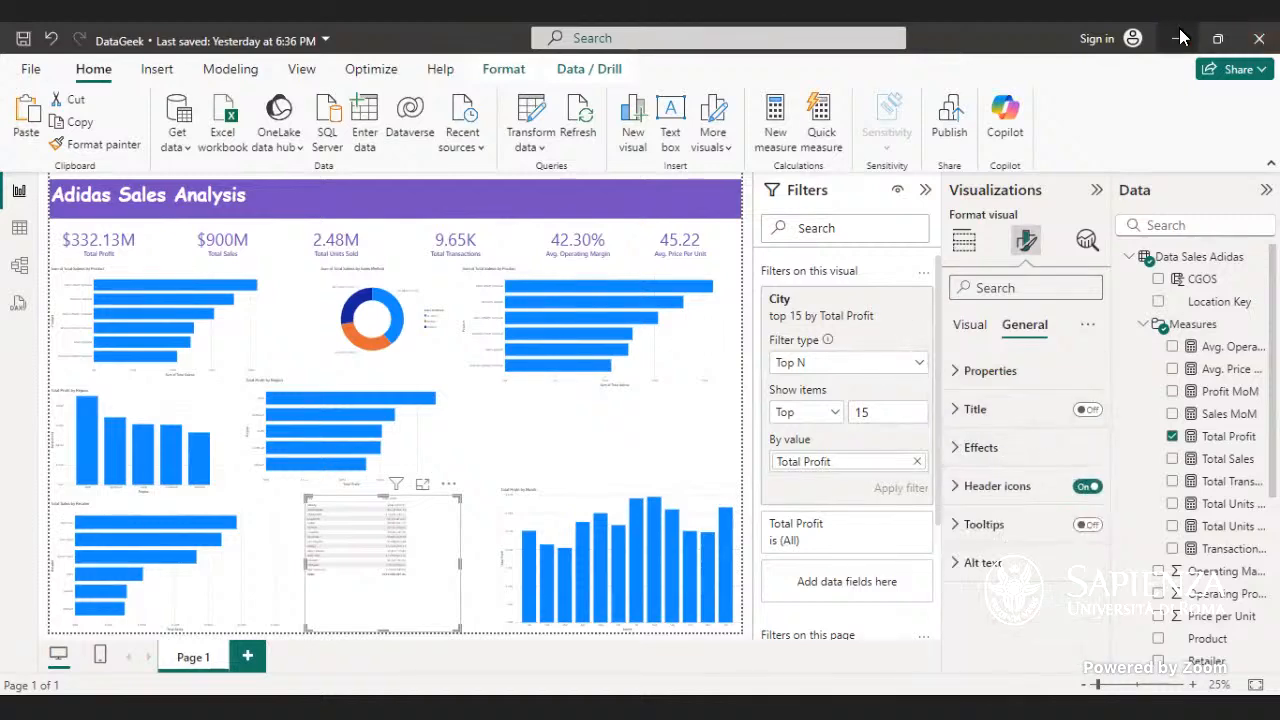
left_click(966, 326)
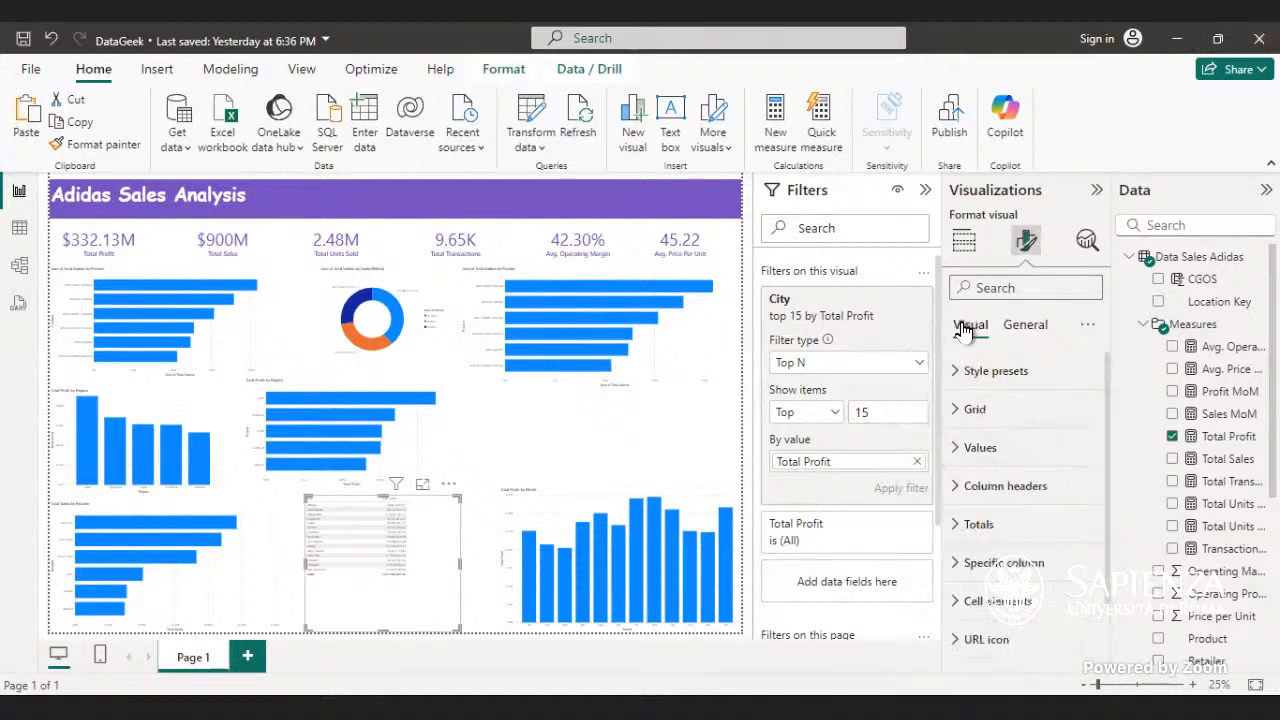
left_click(993, 448)
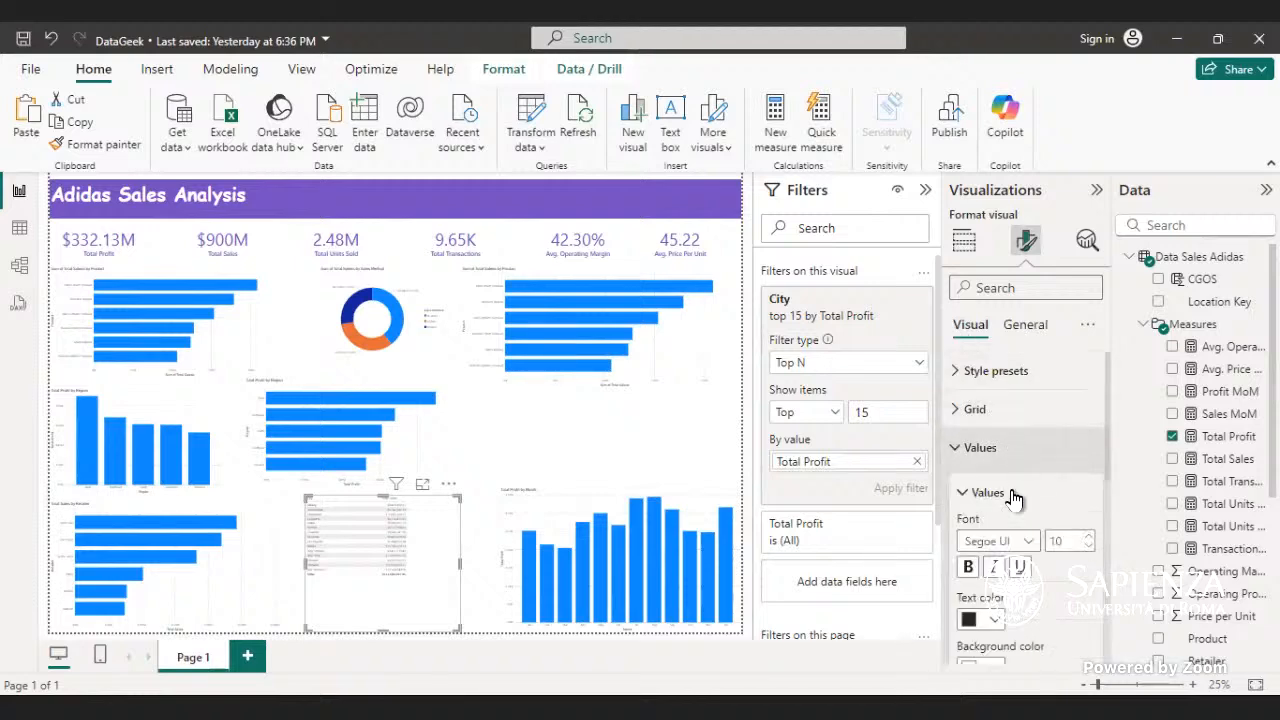
left_click(1087, 537)
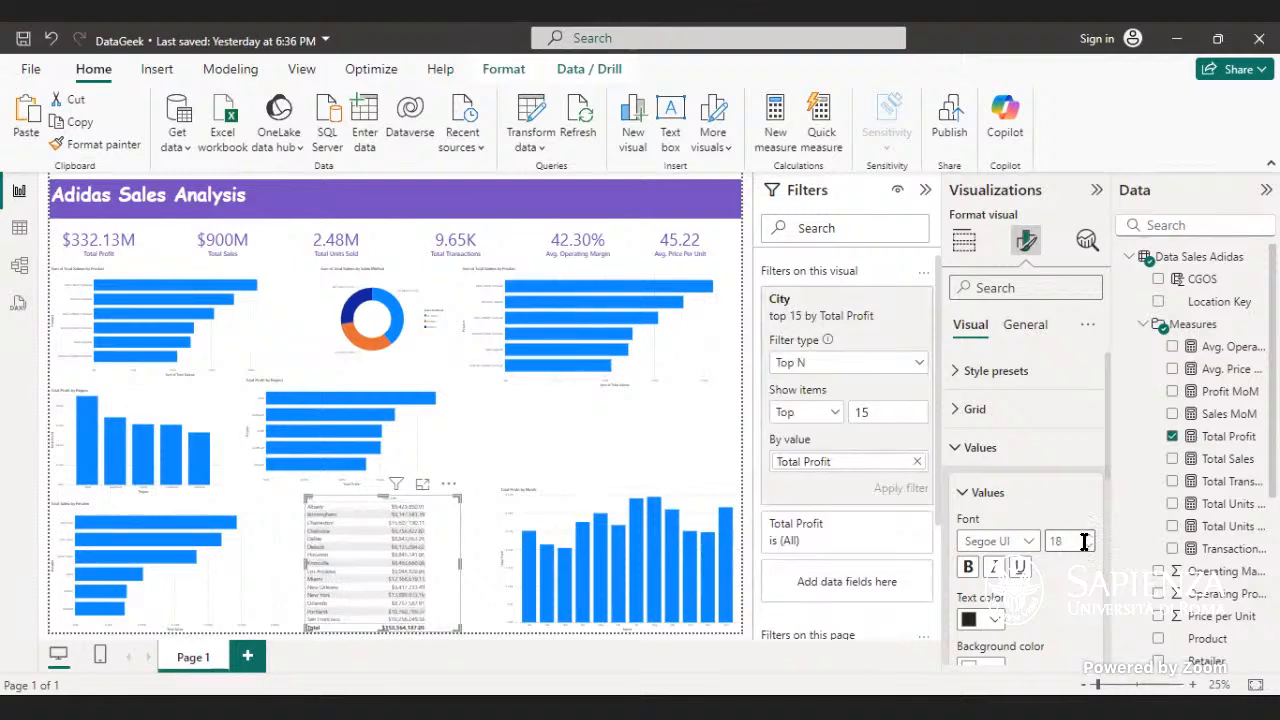
left_click(1087, 547)
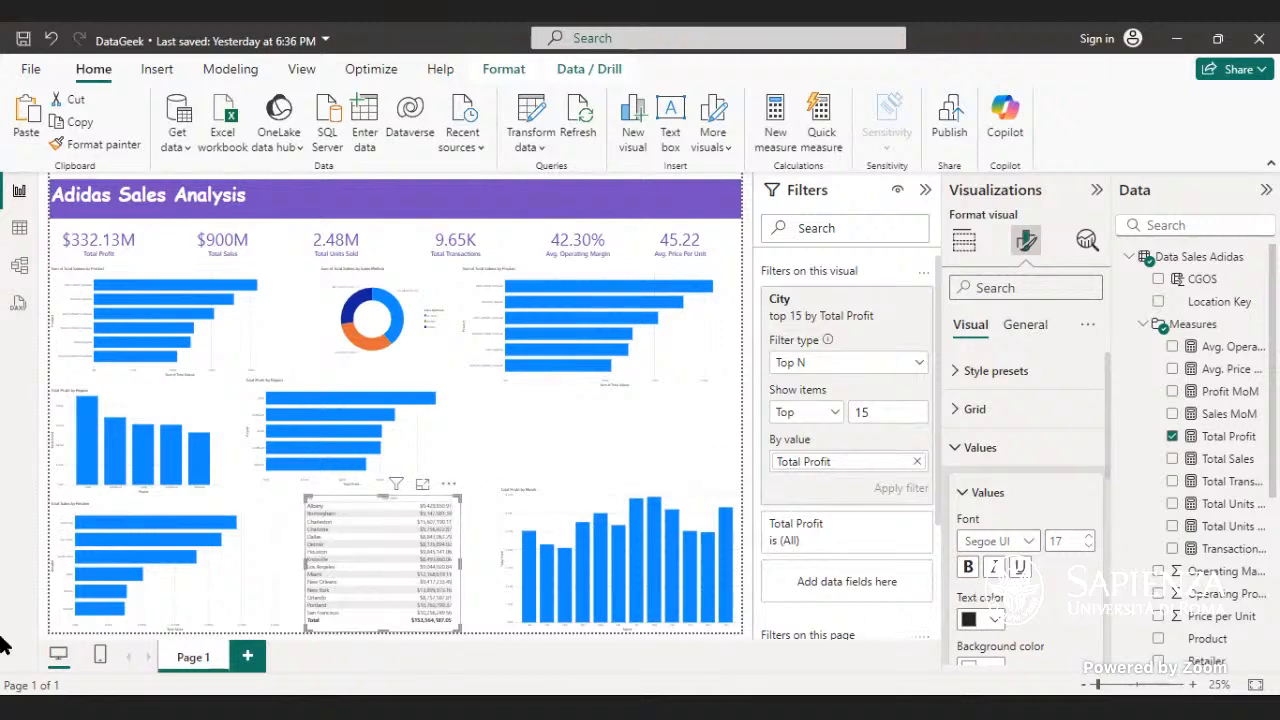
- Sort the city table by Total Profit in descending order and slightly widen its City column
left_click(1145, 686)
left_click(1143, 687)
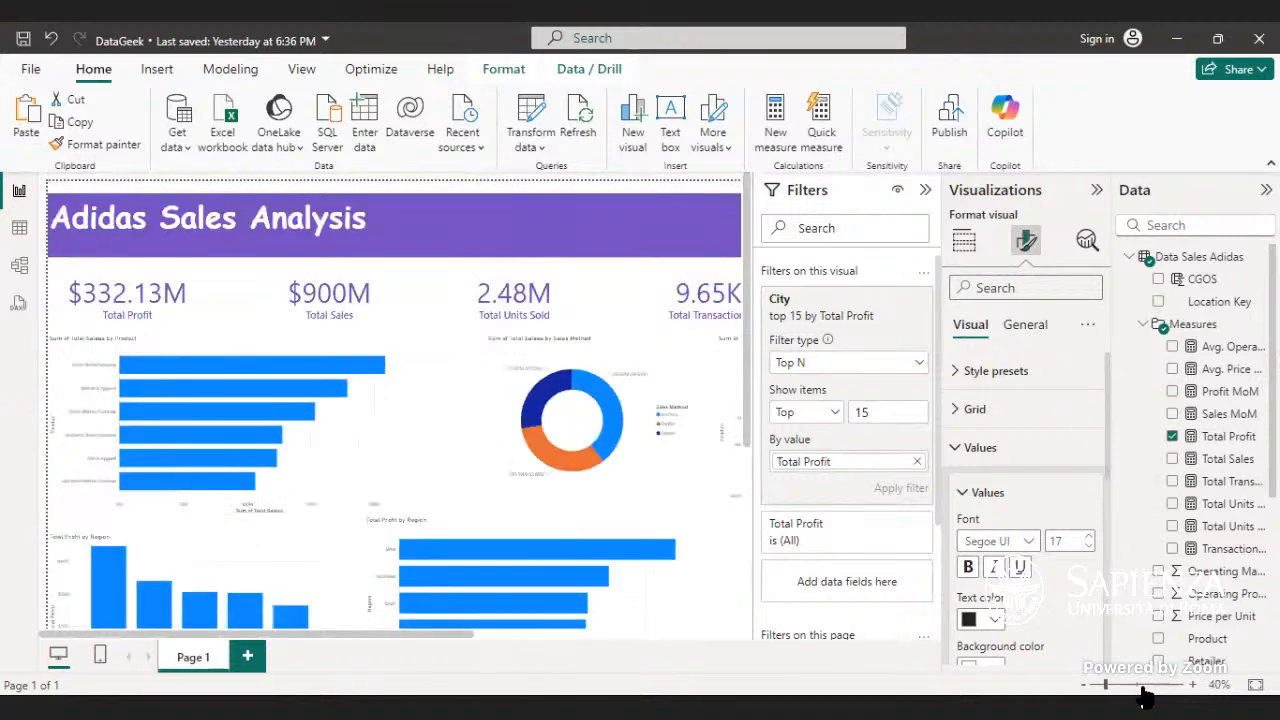
left_click(1140, 689)
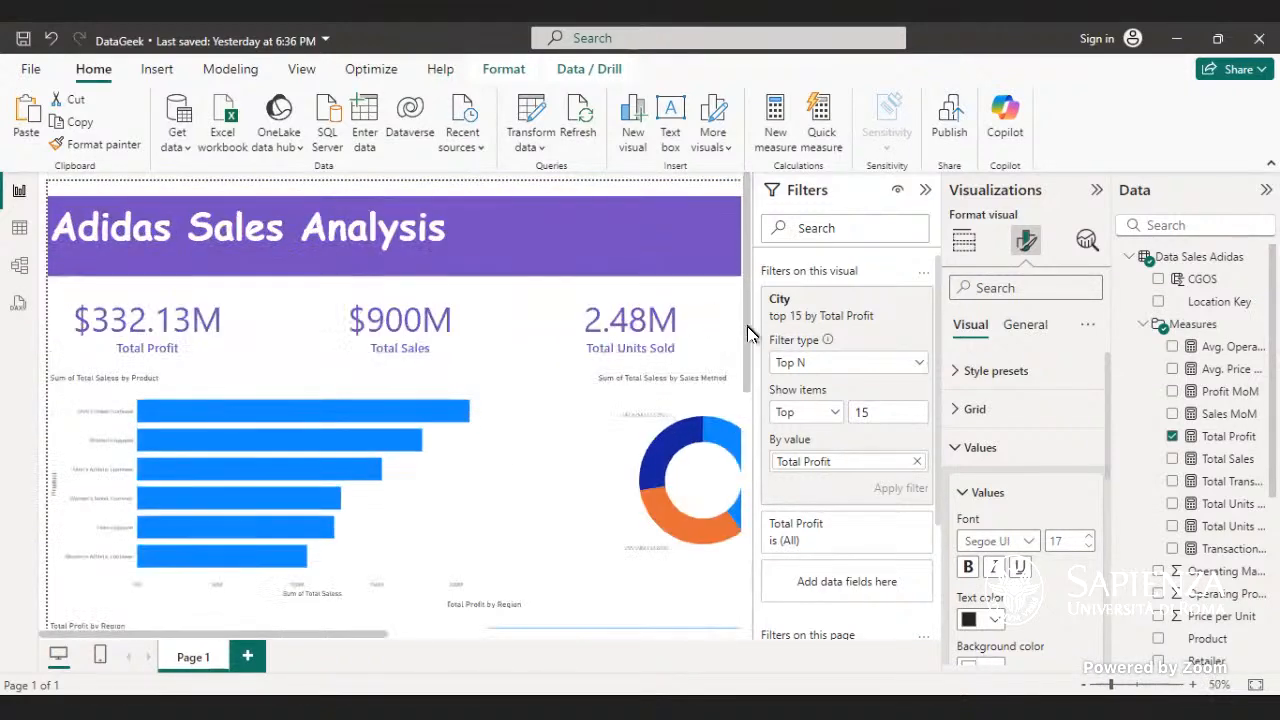
left_click_drag(745, 328, 760, 640)
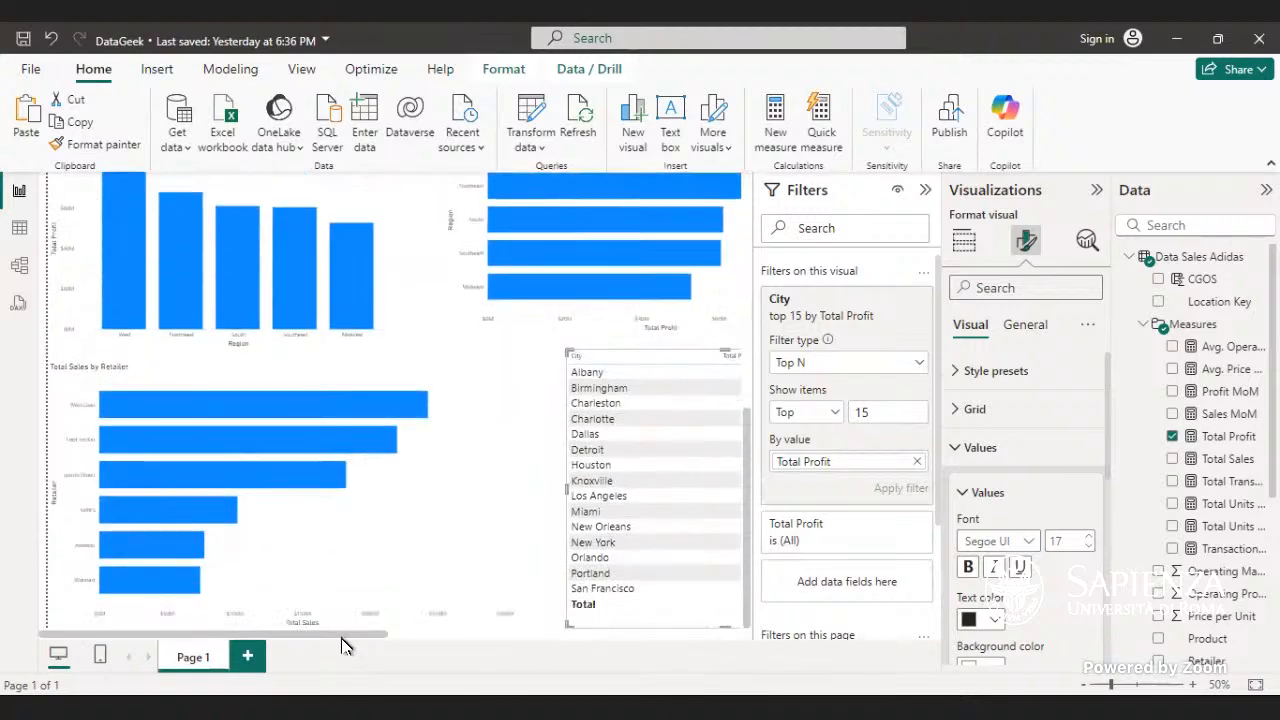
left_click_drag(343, 634, 490, 636)
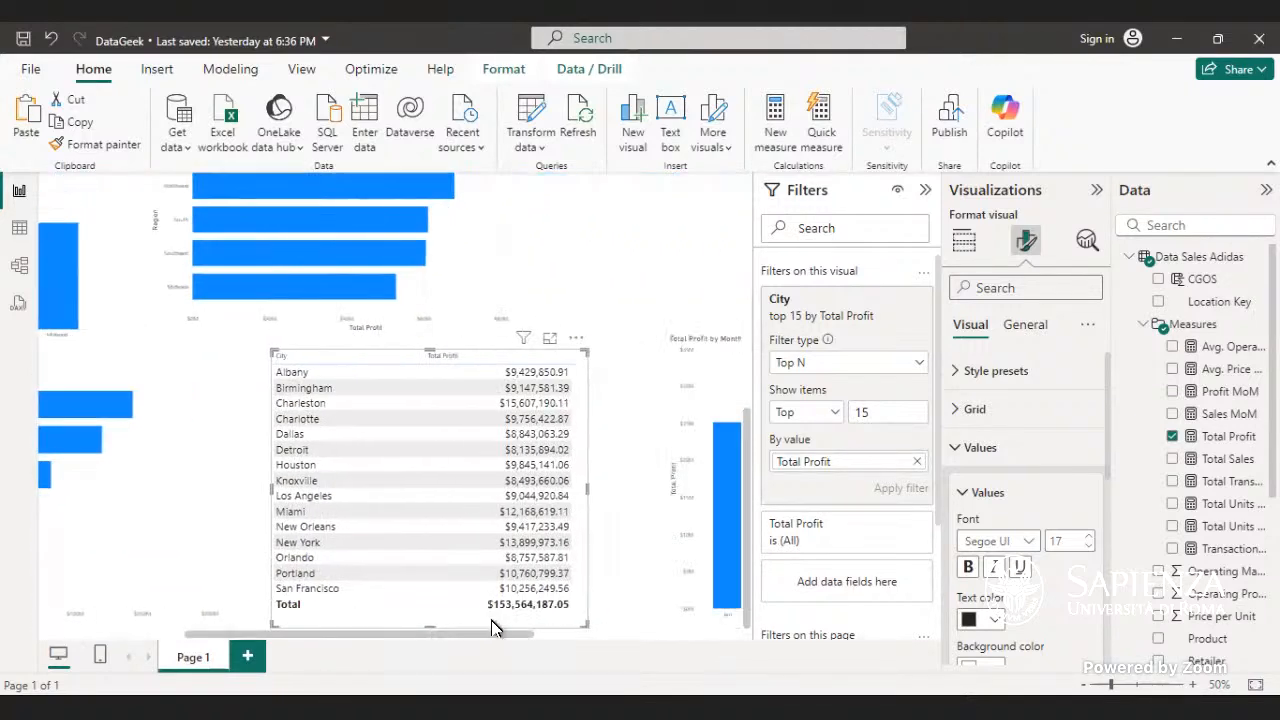
left_click(528, 363)
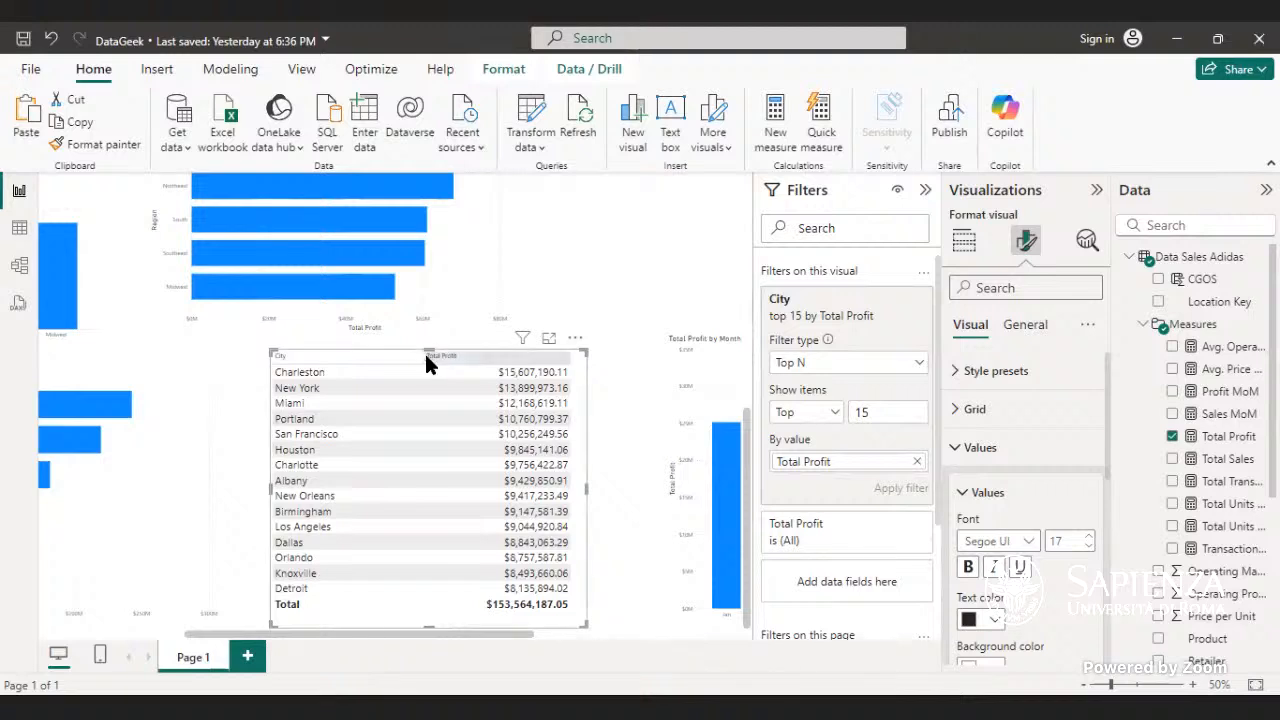
left_click_drag(424, 354, 431, 356)
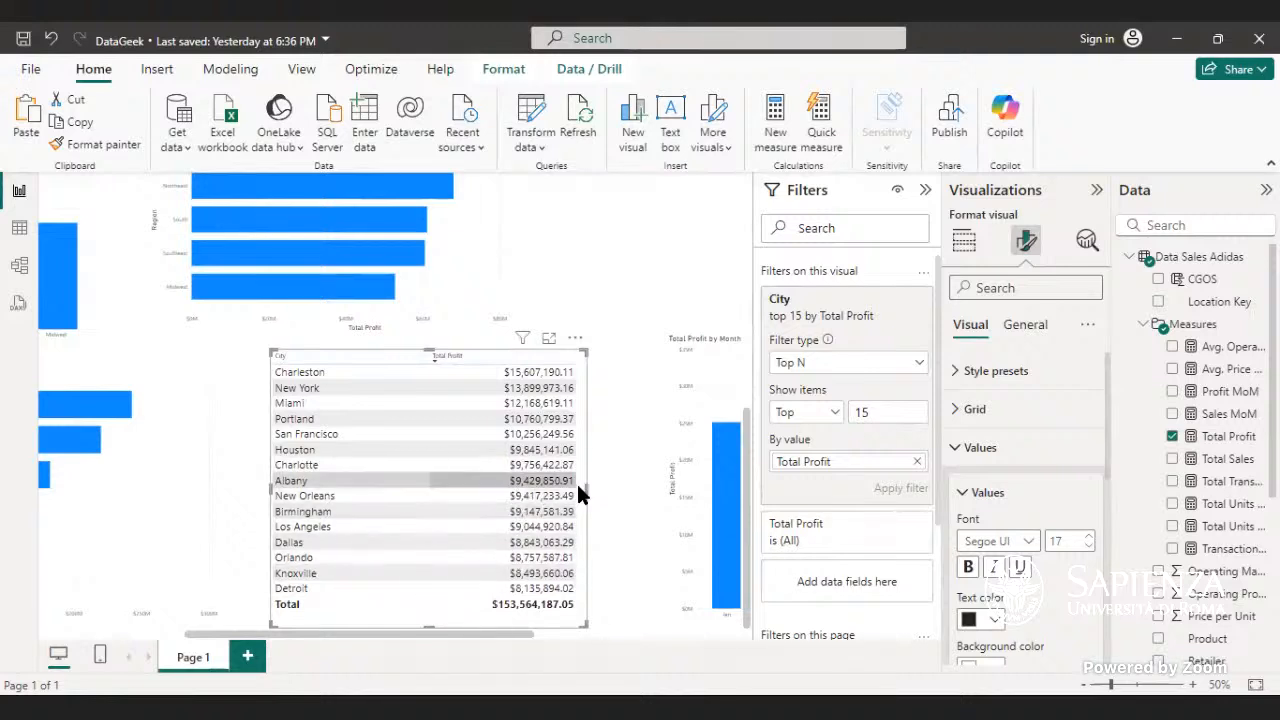
left_click_drag(522, 632, 384, 632)
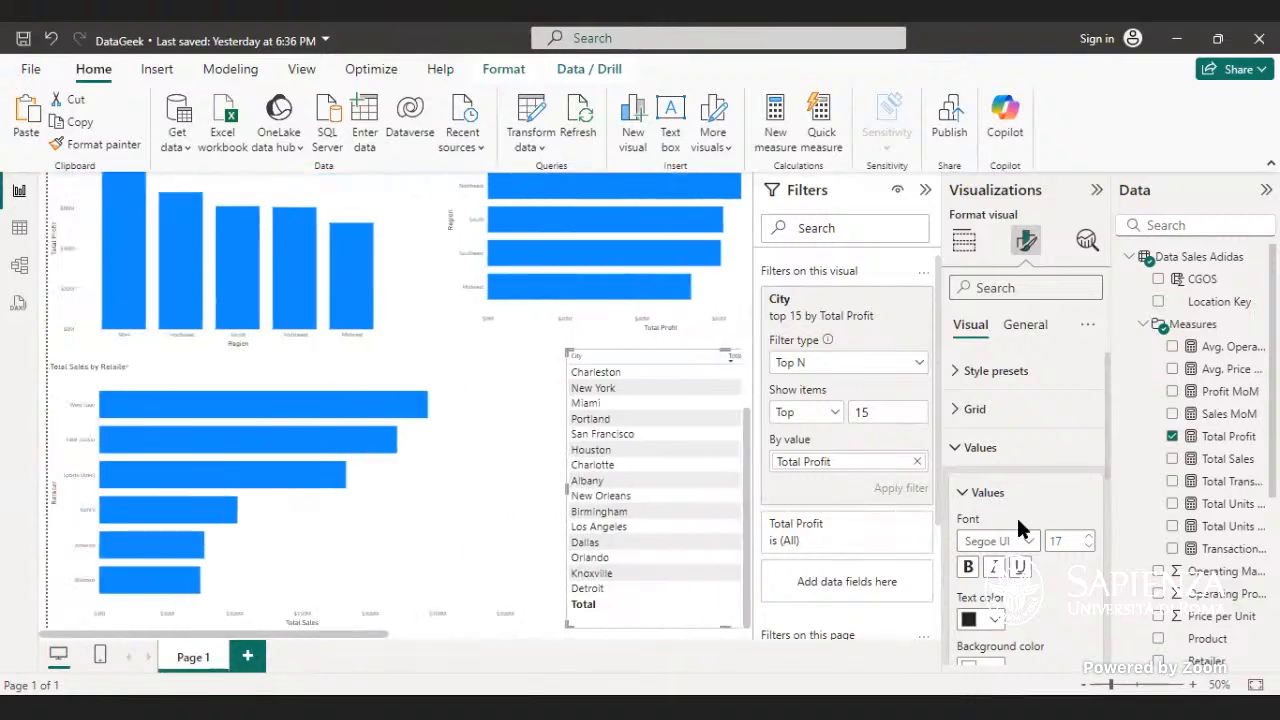
left_click(1256, 688)
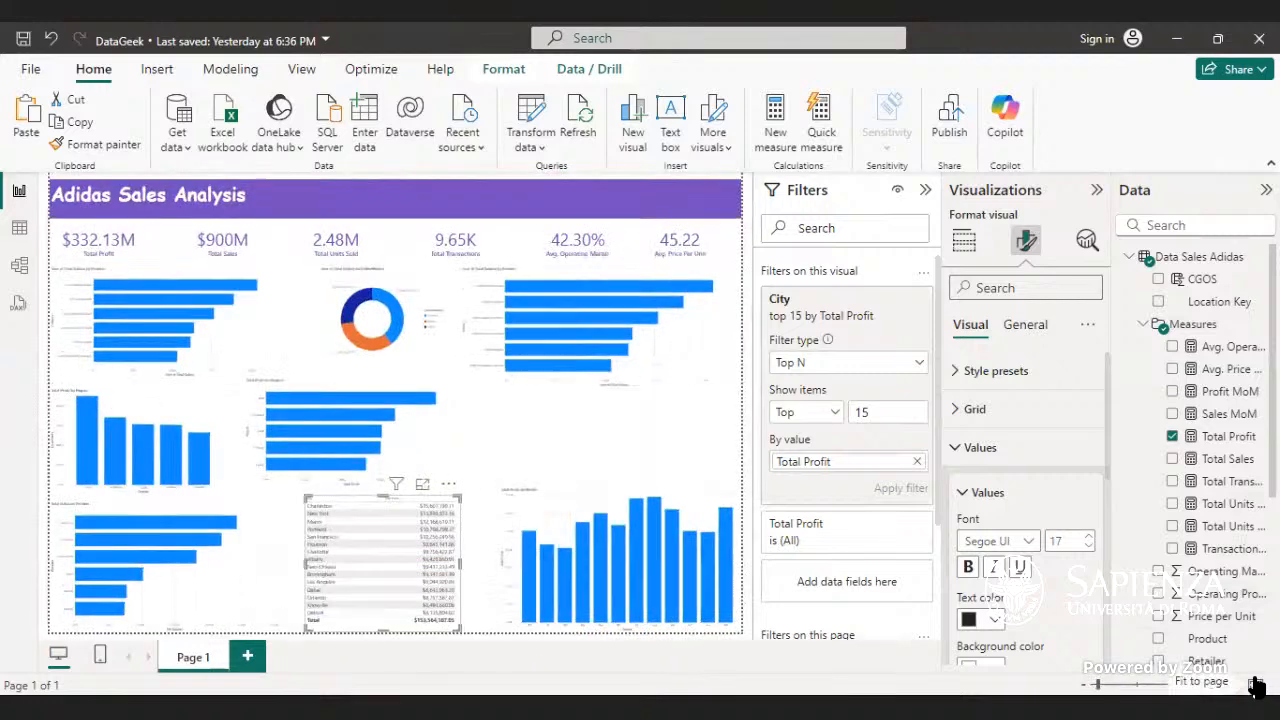
left_click(575, 433)
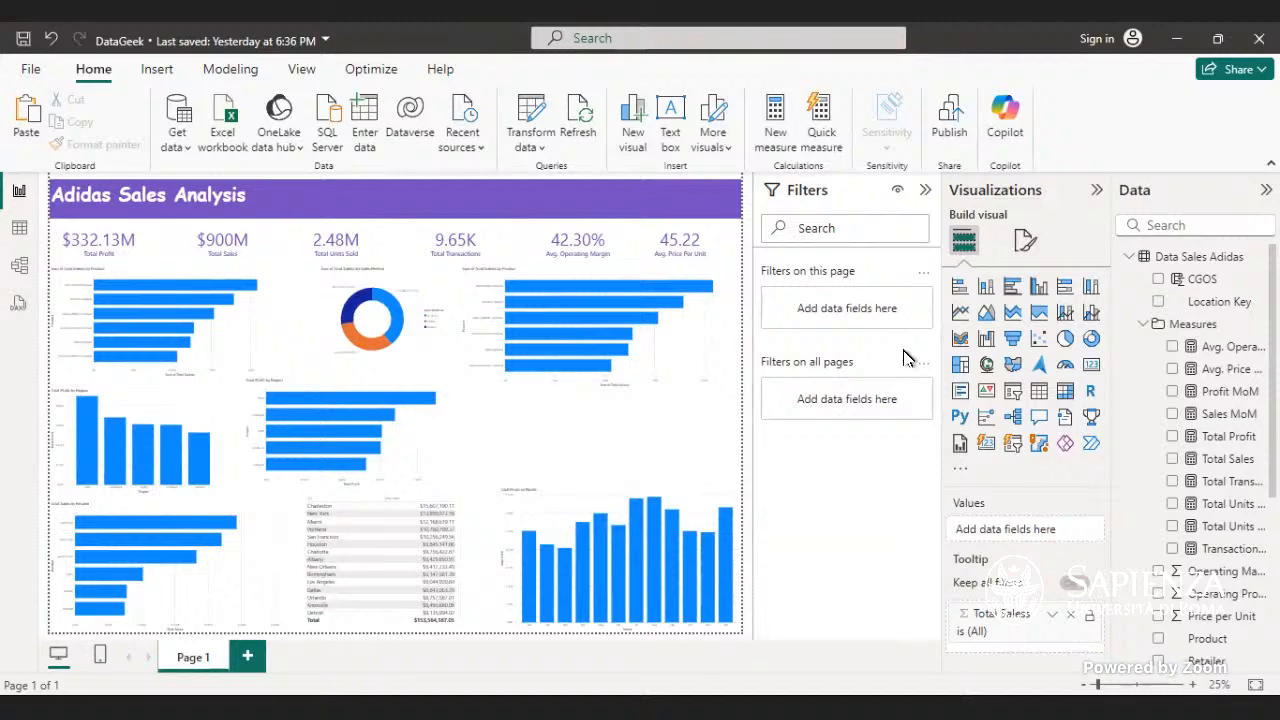
- Add an empty donut chart, place it above the Total Profit by Month chart, and resize it to fit the free space there
left_click(1090, 340)
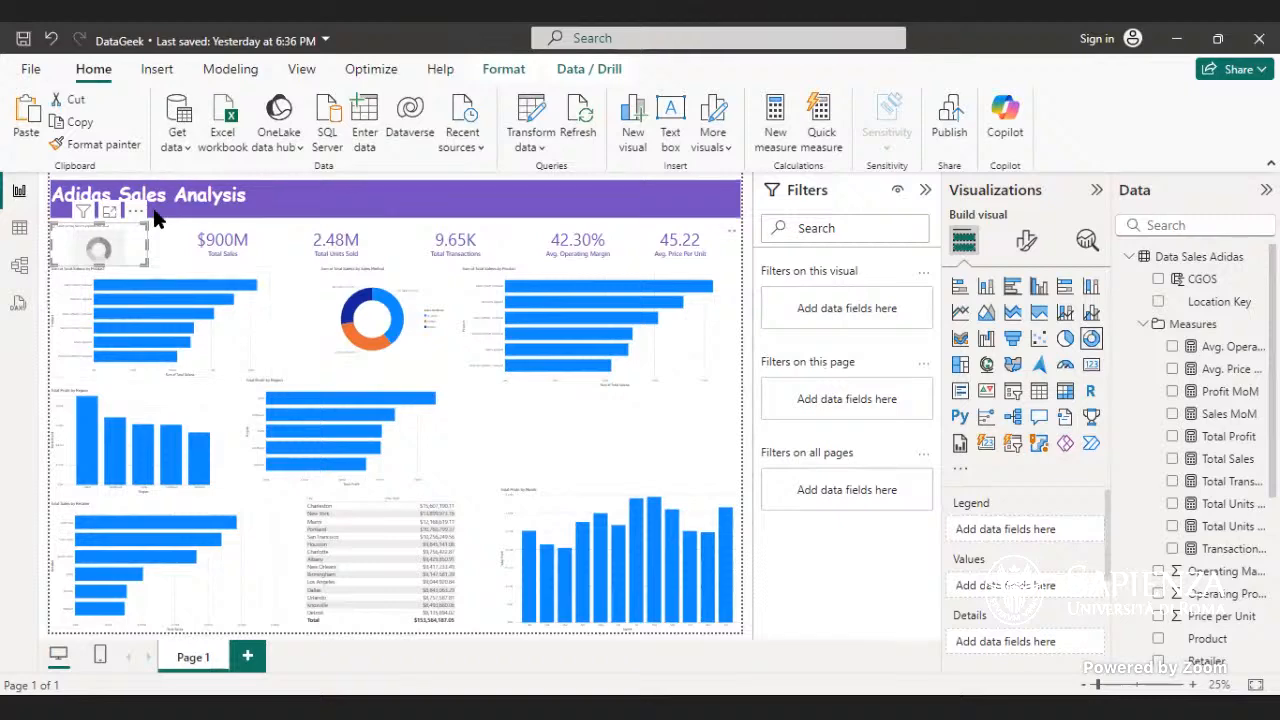
left_click_drag(120, 245, 506, 478)
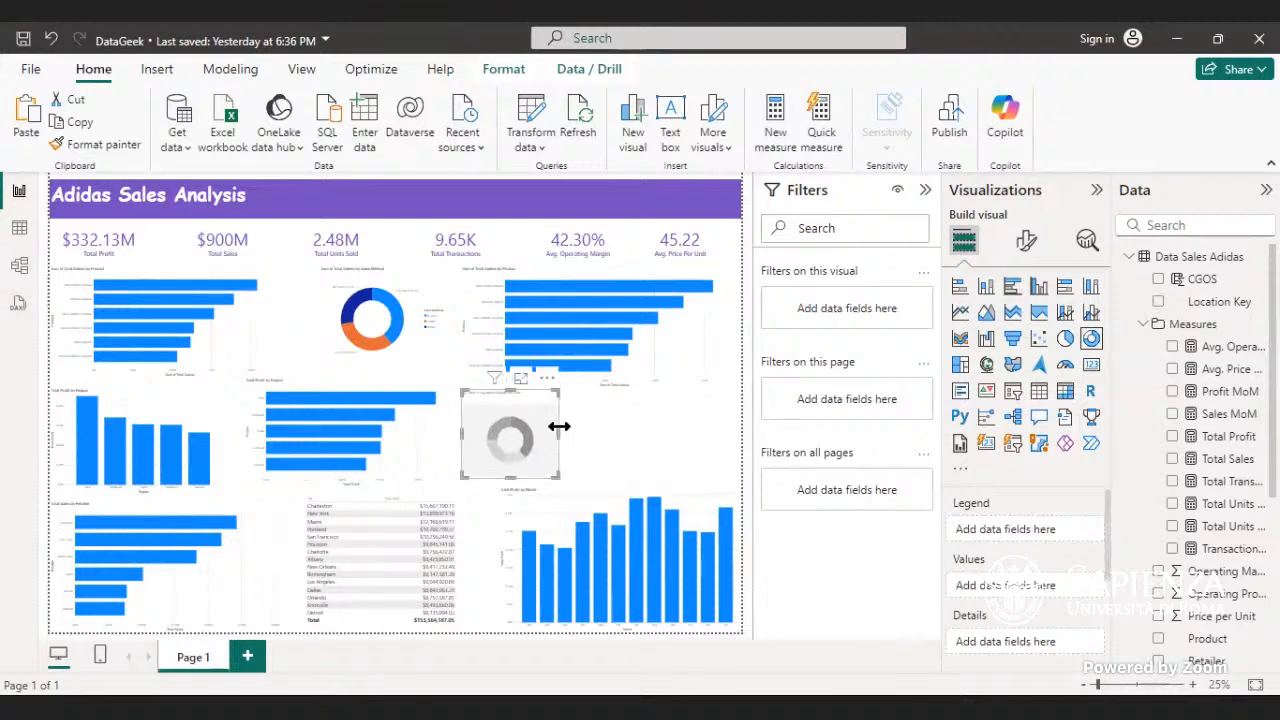
left_click_drag(560, 426, 740, 450)
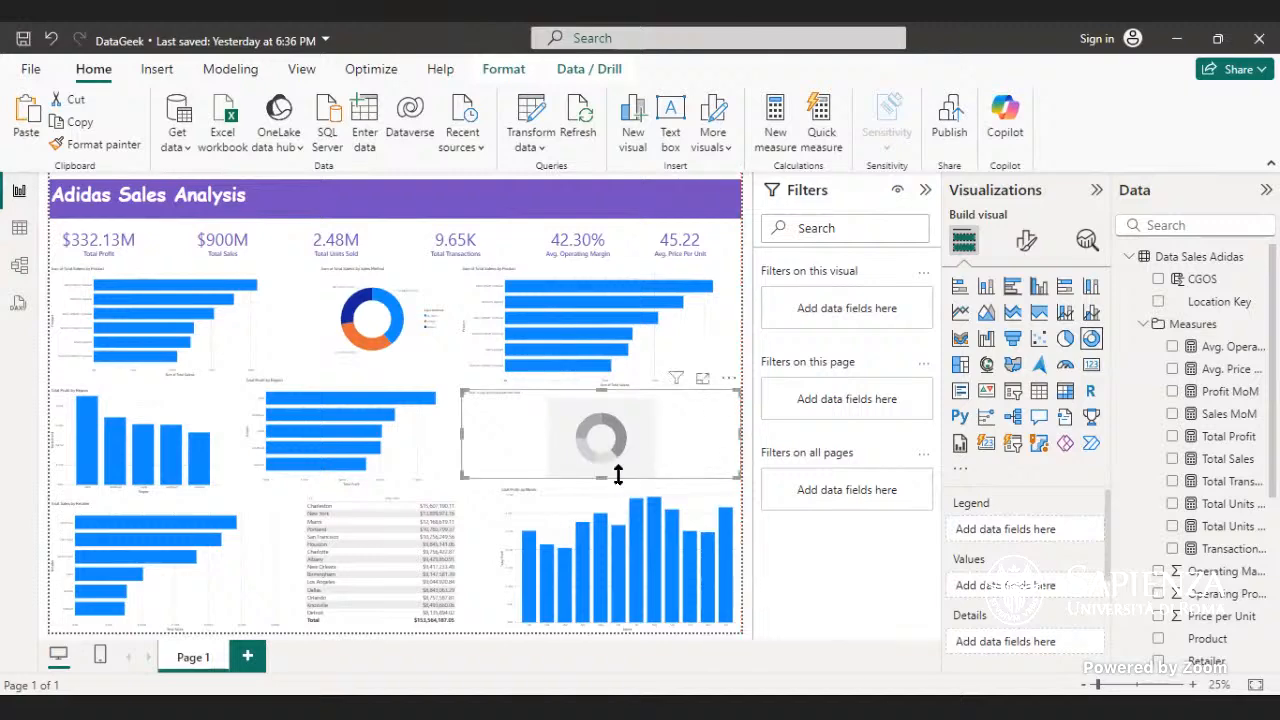
left_click_drag(602, 478, 603, 487)
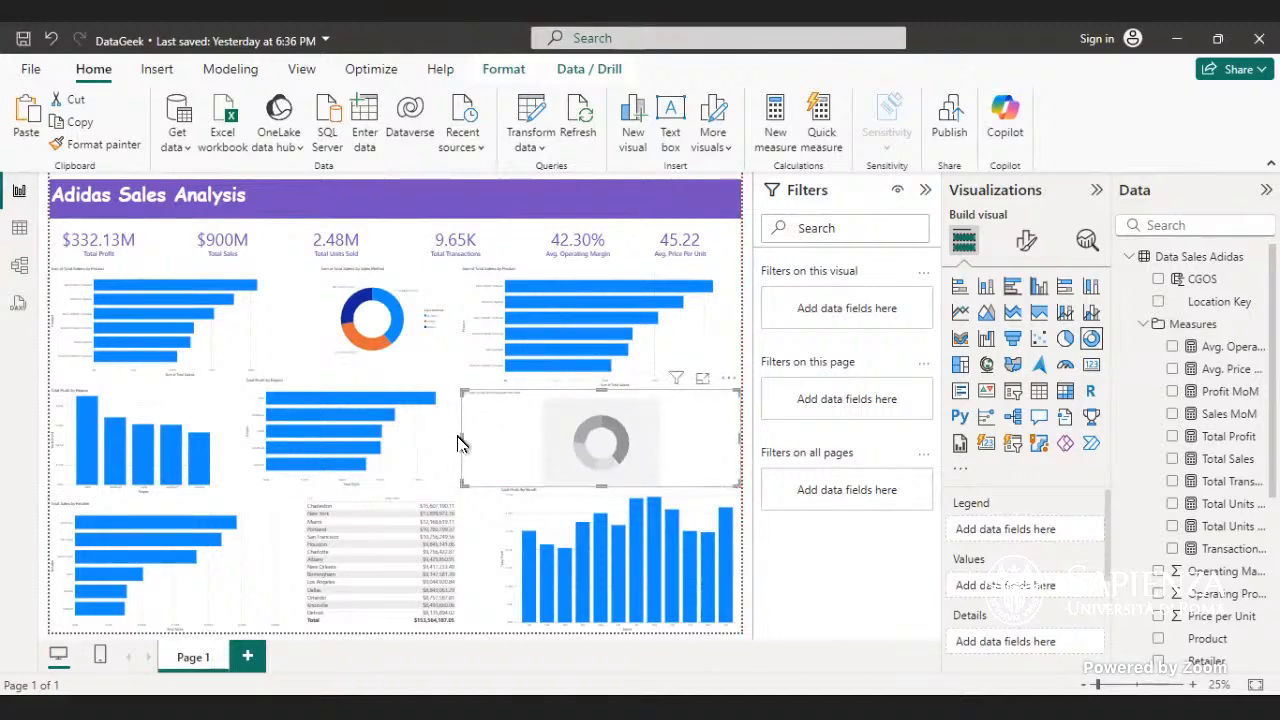
left_click_drag(463, 450, 542, 455)
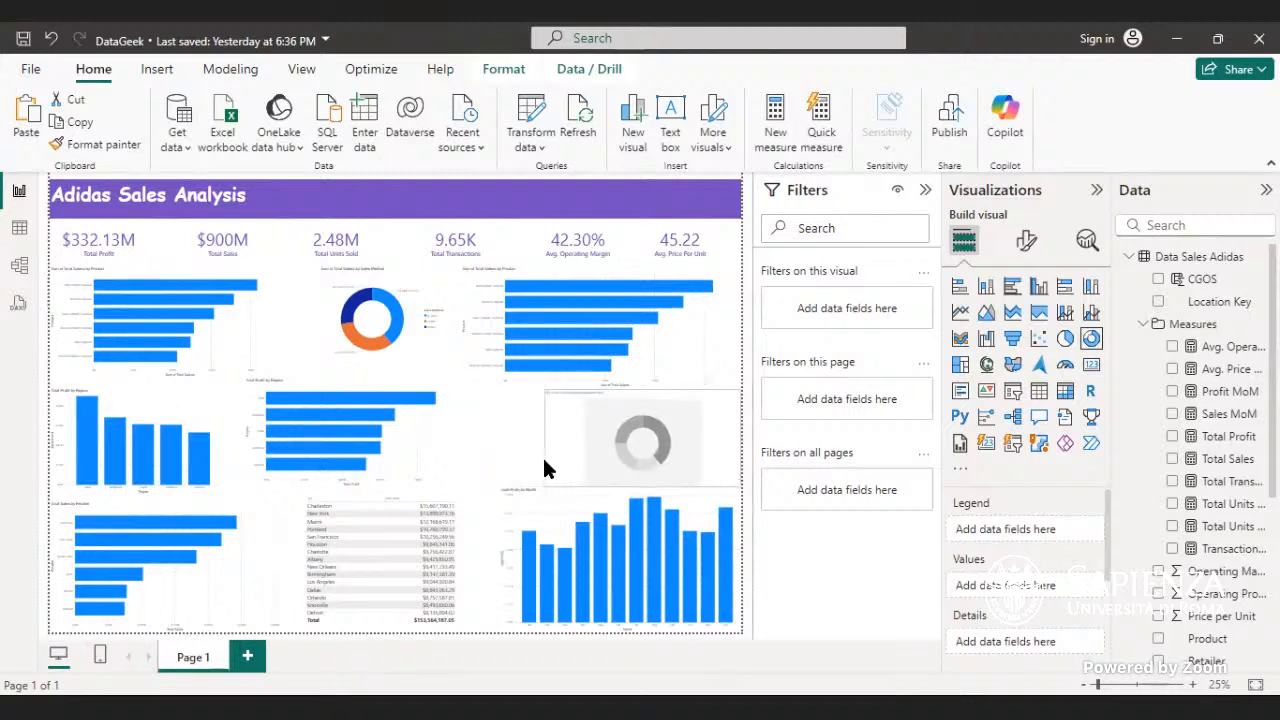
- Widen the horizontal Total Profit by Region bar chart and extend the product sales chart beside the donut to the page's right edge
left_click(421, 442)
left_click_drag(437, 433, 530, 433)
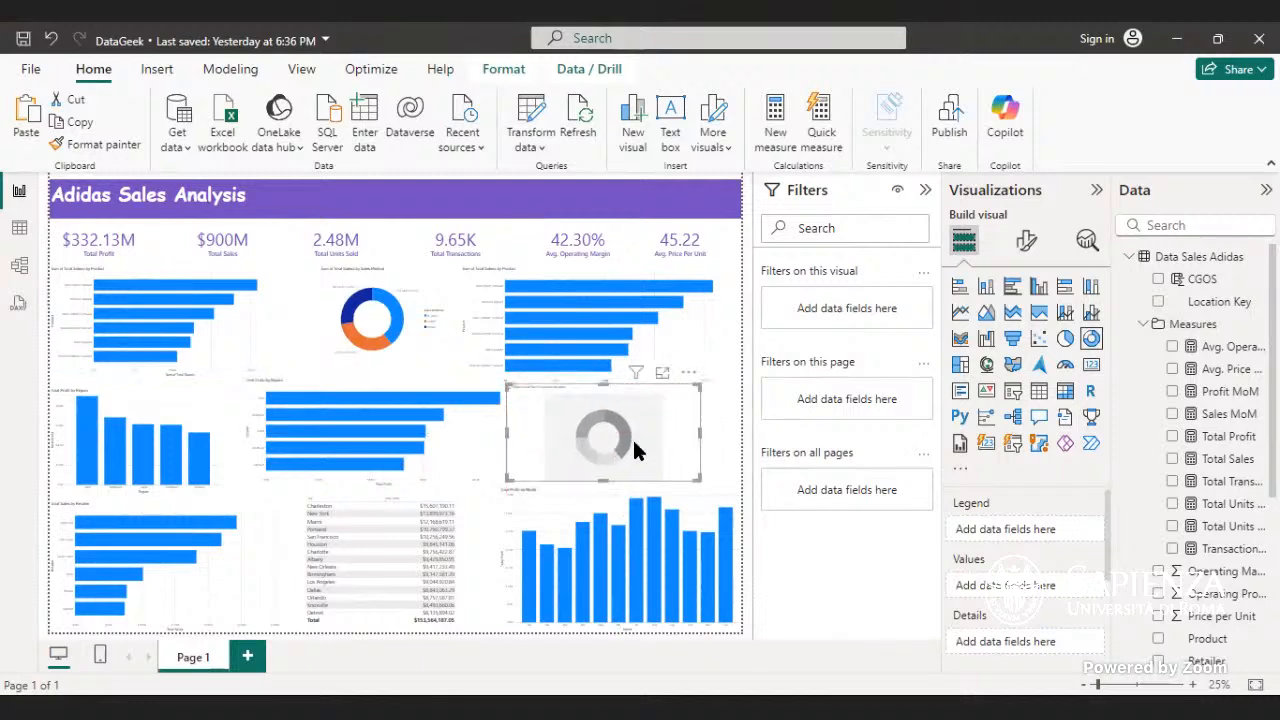
left_click(717, 330)
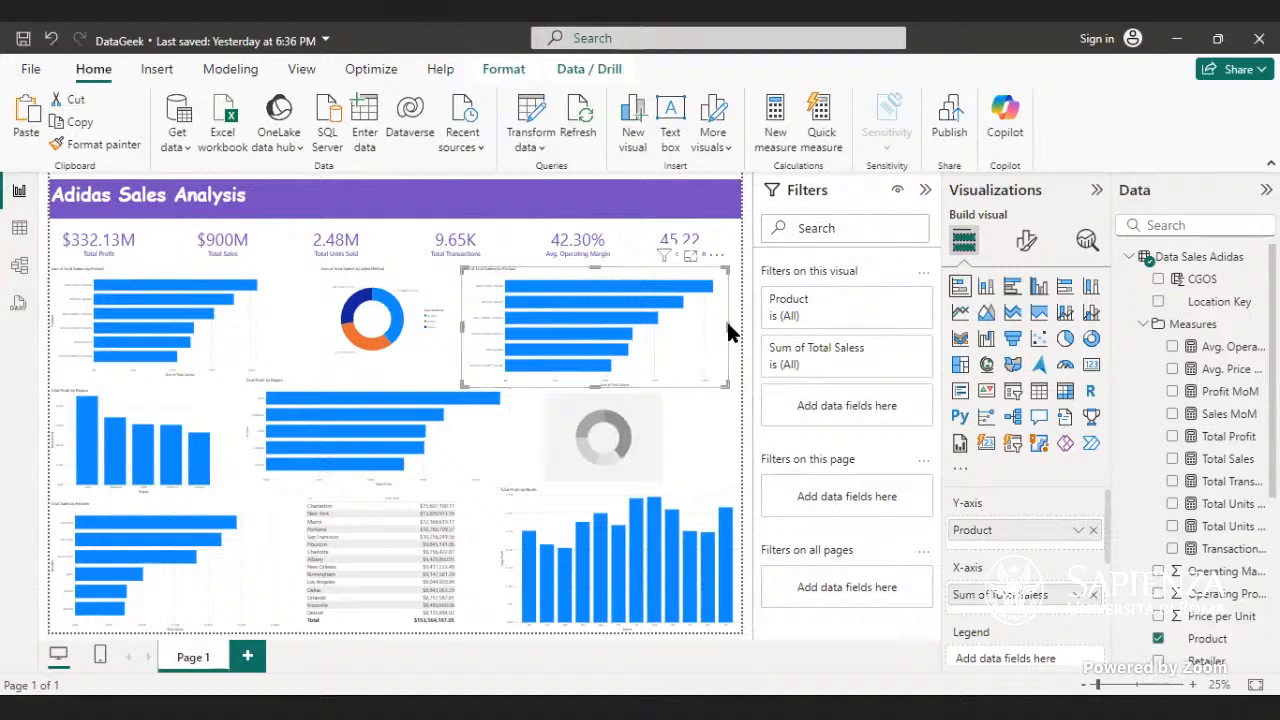
left_click_drag(735, 330, 745, 328)
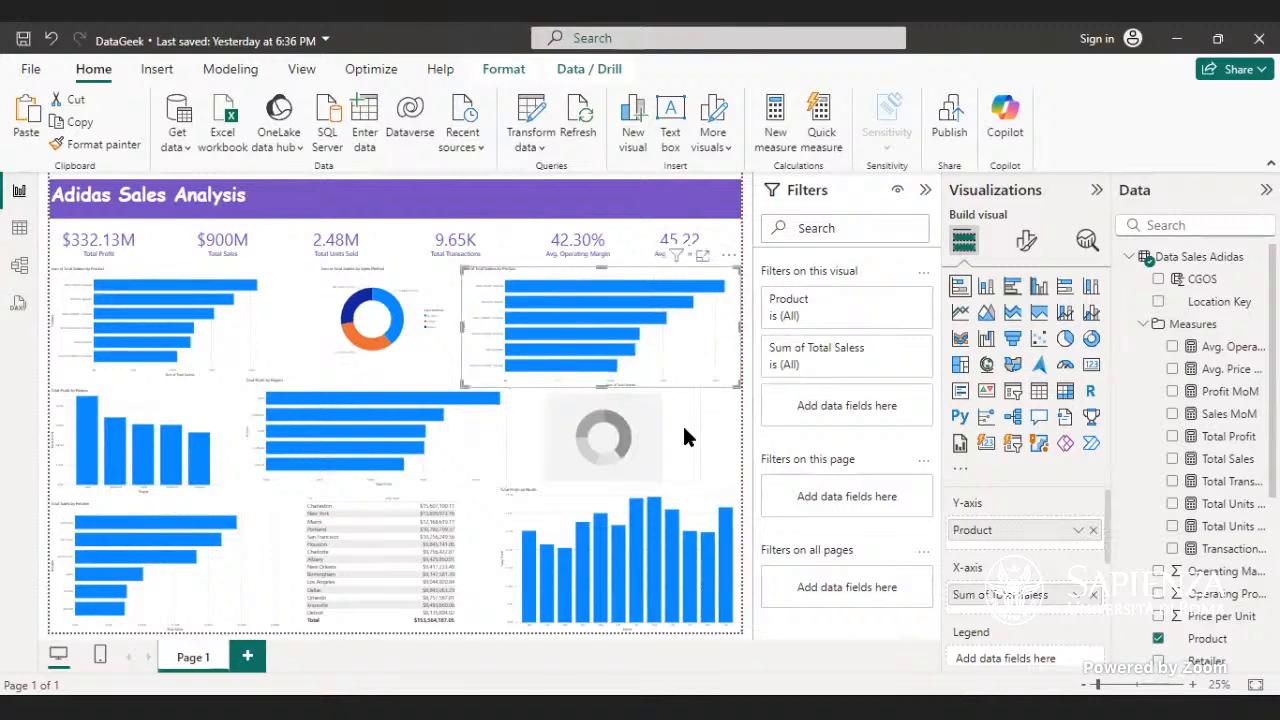
- Convert the empty donut chart to a line chart, shift it toward the page's right edge, and extend its left edge outward
left_click(657, 440)
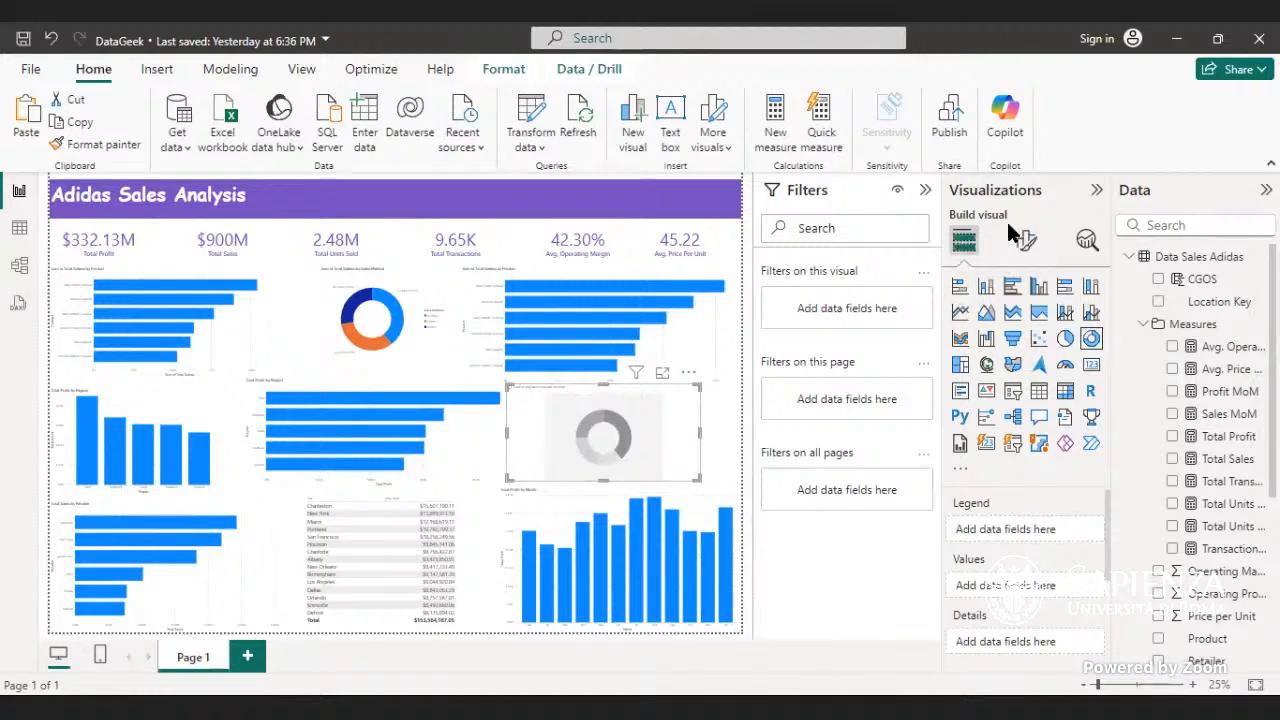
left_click(960, 316)
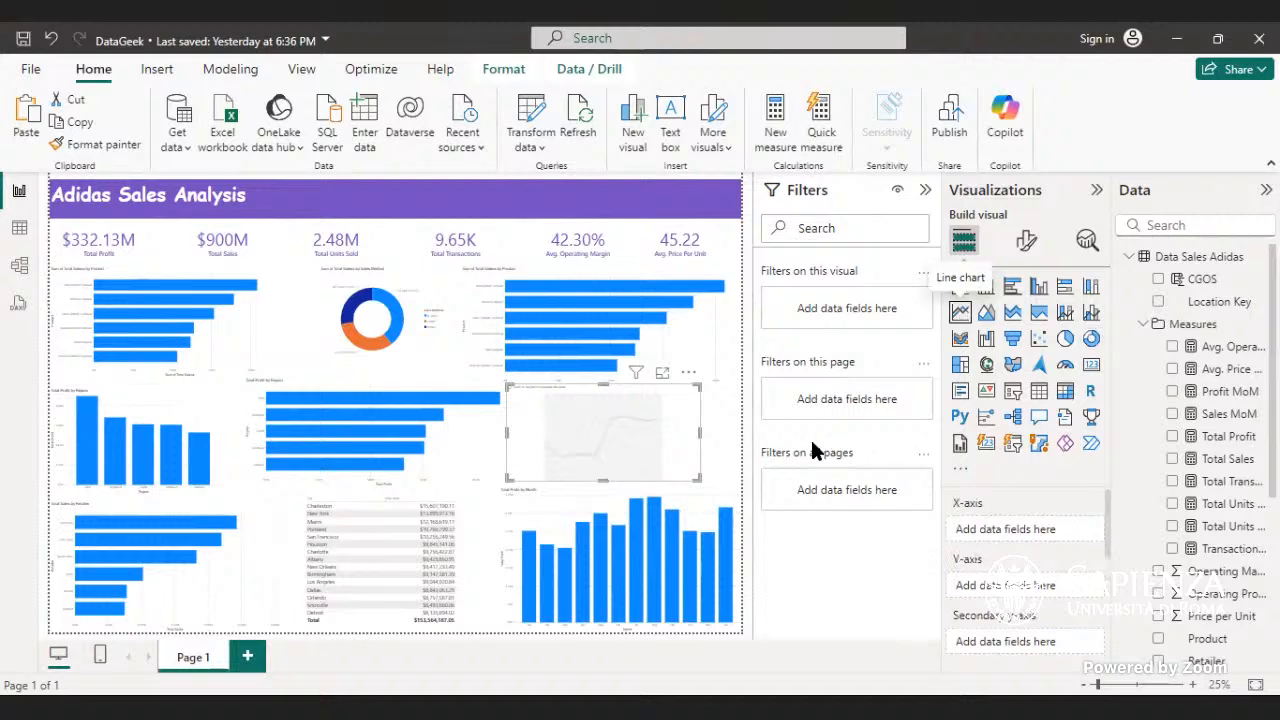
left_click_drag(680, 433, 714, 445)
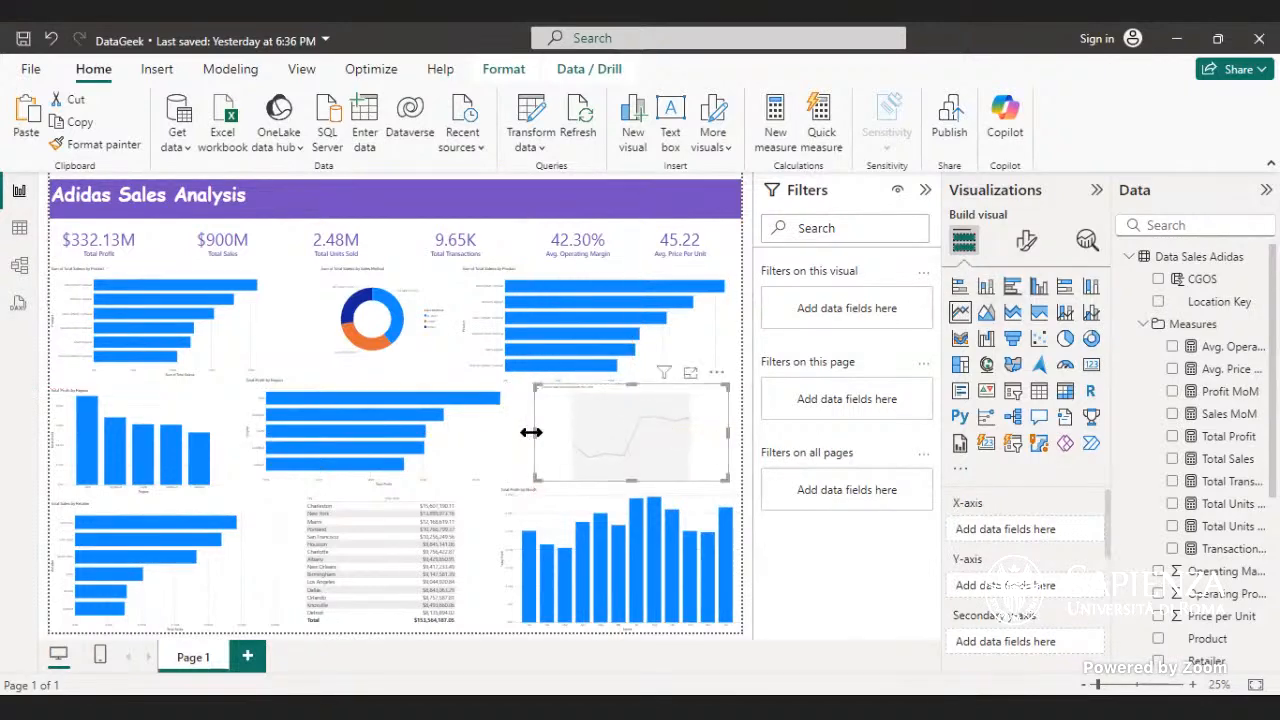
left_click_drag(530, 432, 513, 436)
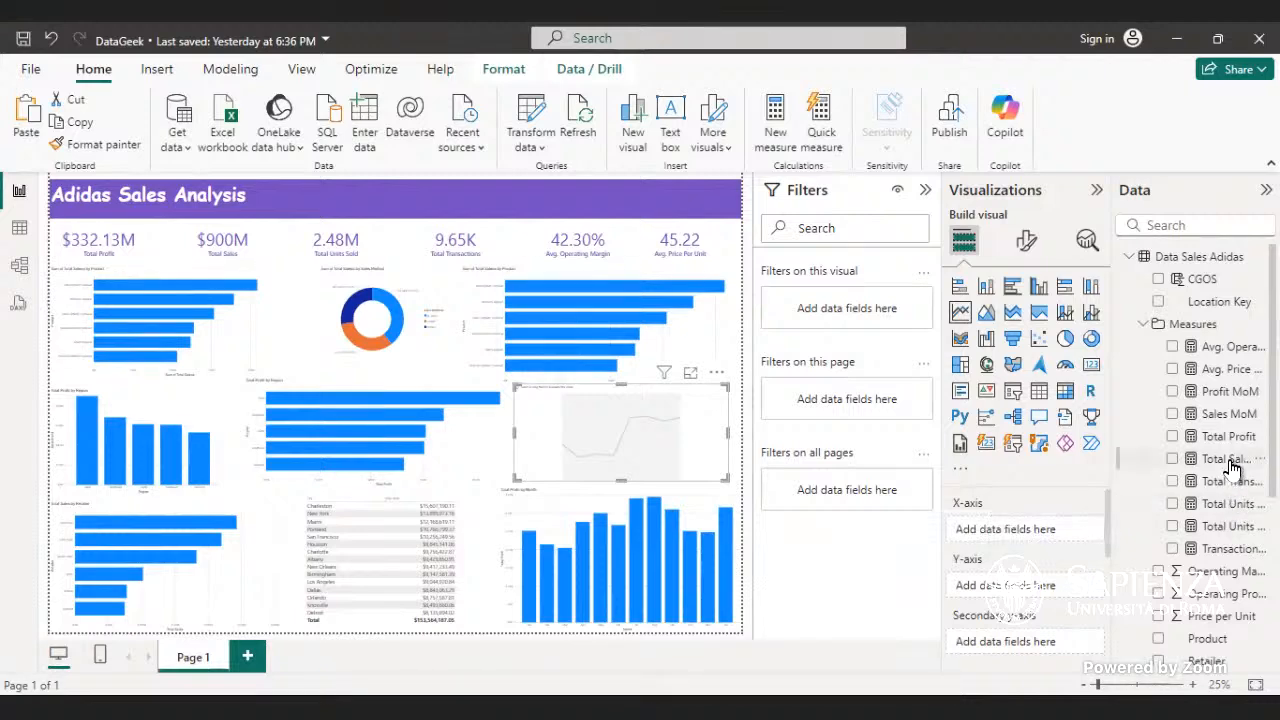
- Plot the Total Sales measure by the Date Table's Month field in the line chart
left_click_drag(1230, 470, 1072, 526)
left_click_drag(1226, 465, 1050, 530)
left_click_drag(1230, 466, 662, 429)
scroll(1148, 510, "down", 3)
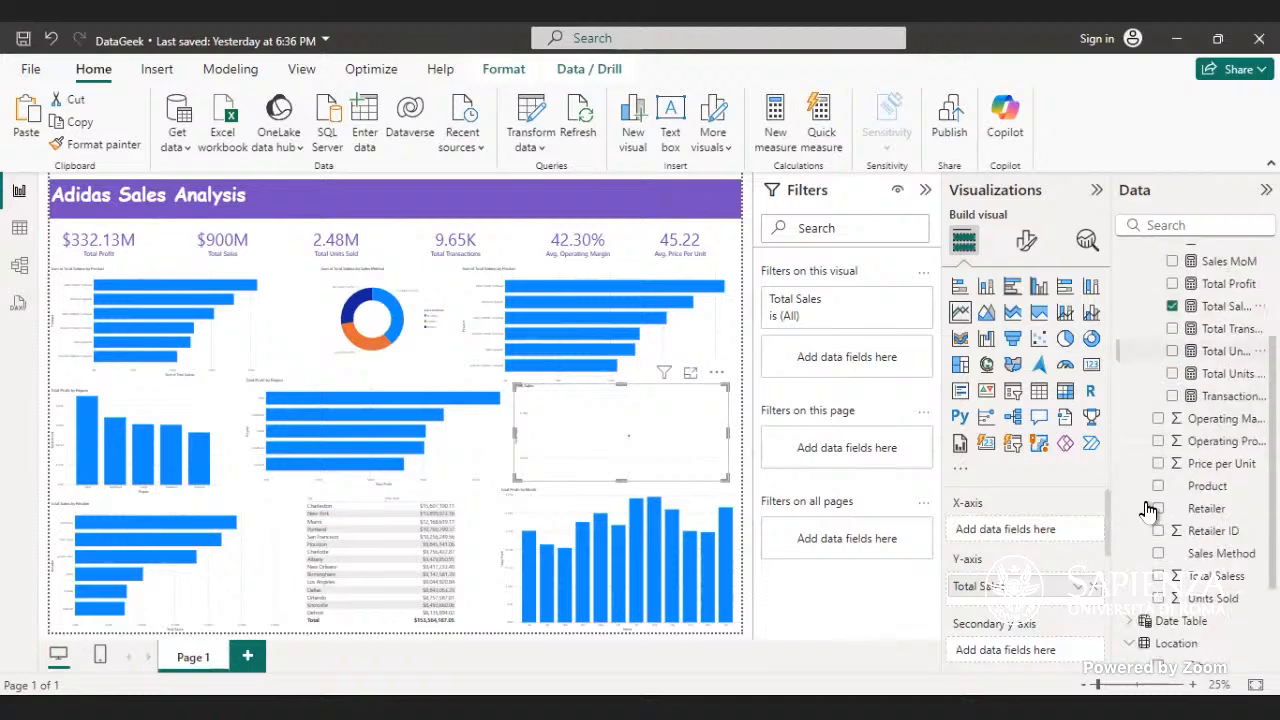
scroll(1148, 510, "down", 2)
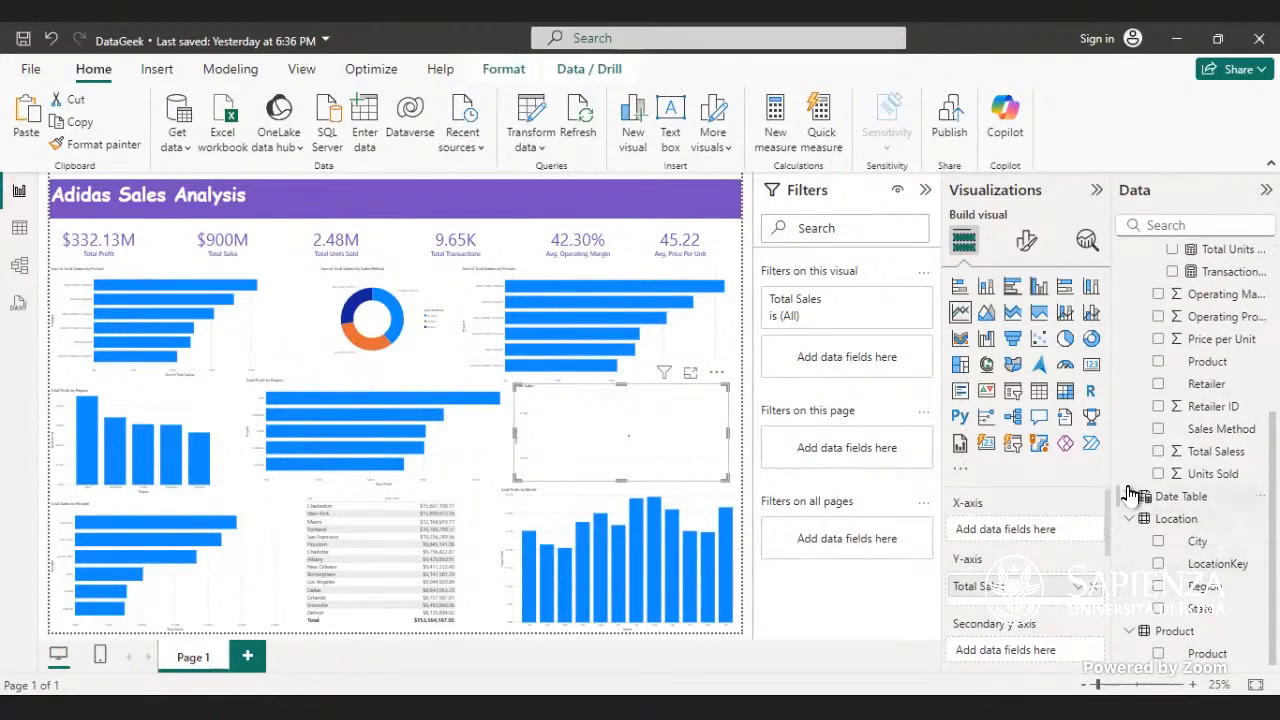
left_click(1130, 496)
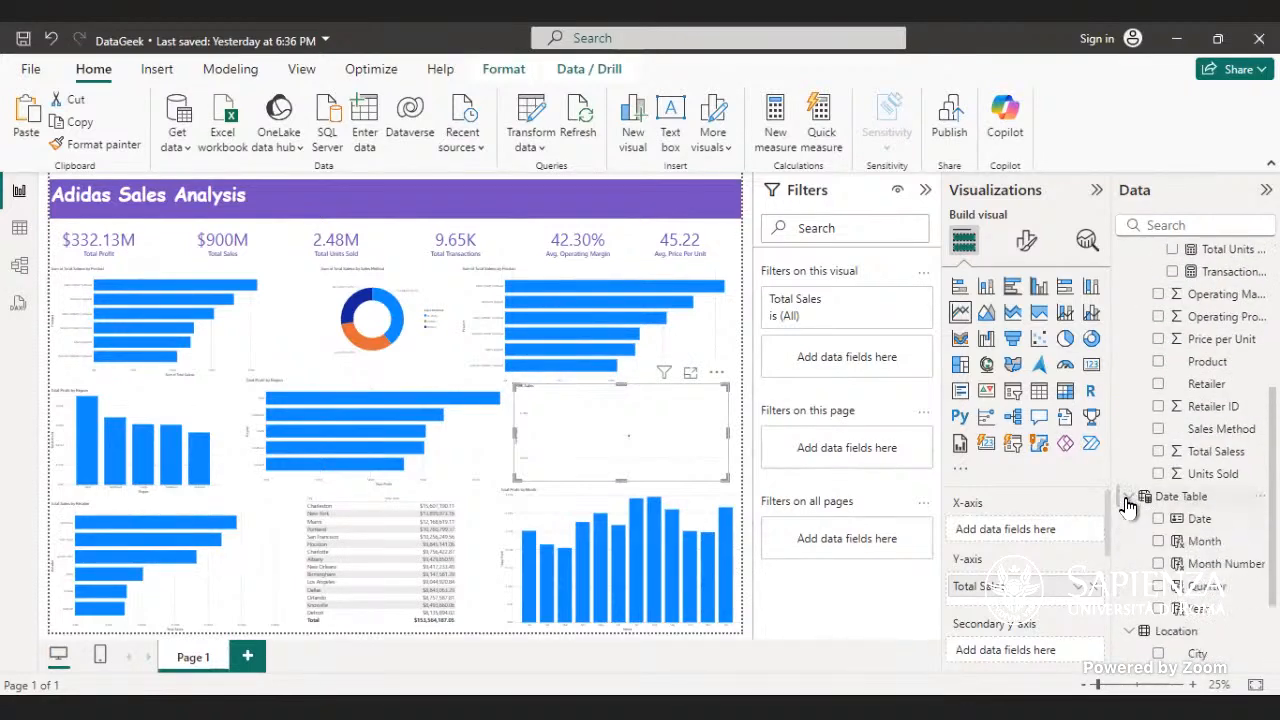
left_click(1204, 541)
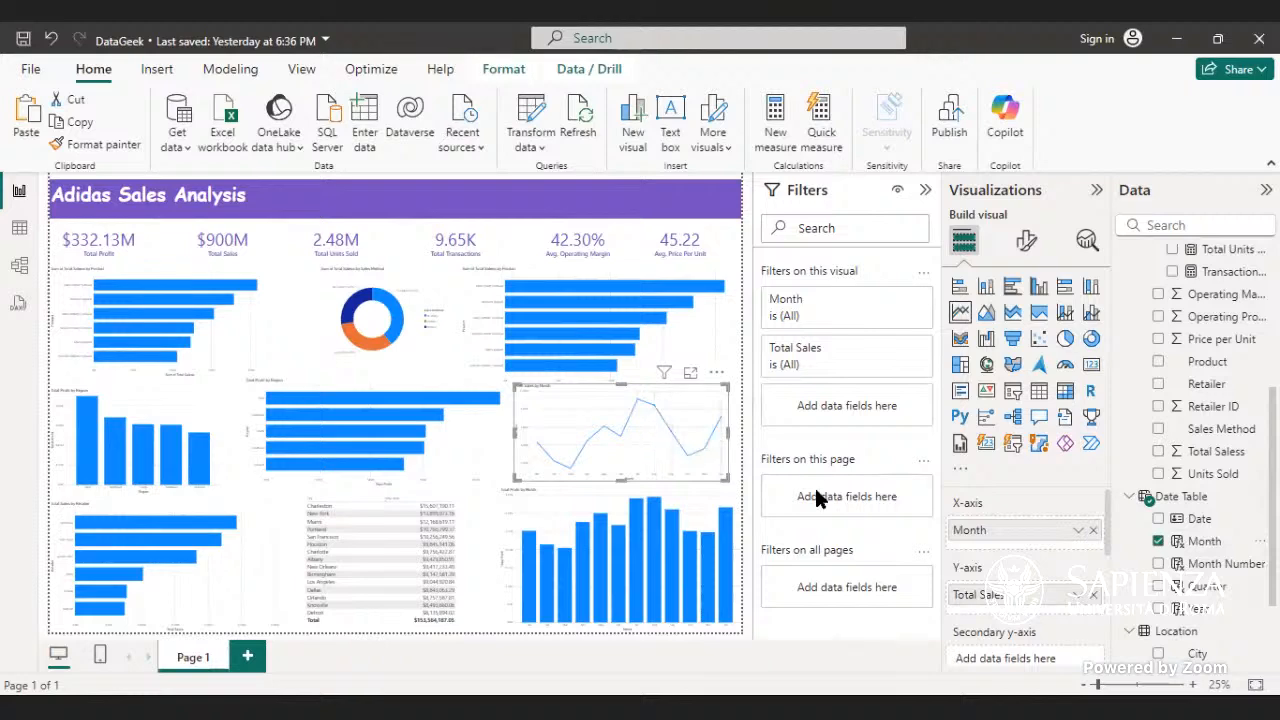
- Examine the Total Sales by Month line chart and the Total Profit by Month chart at a larger zoom
left_click(1133, 685)
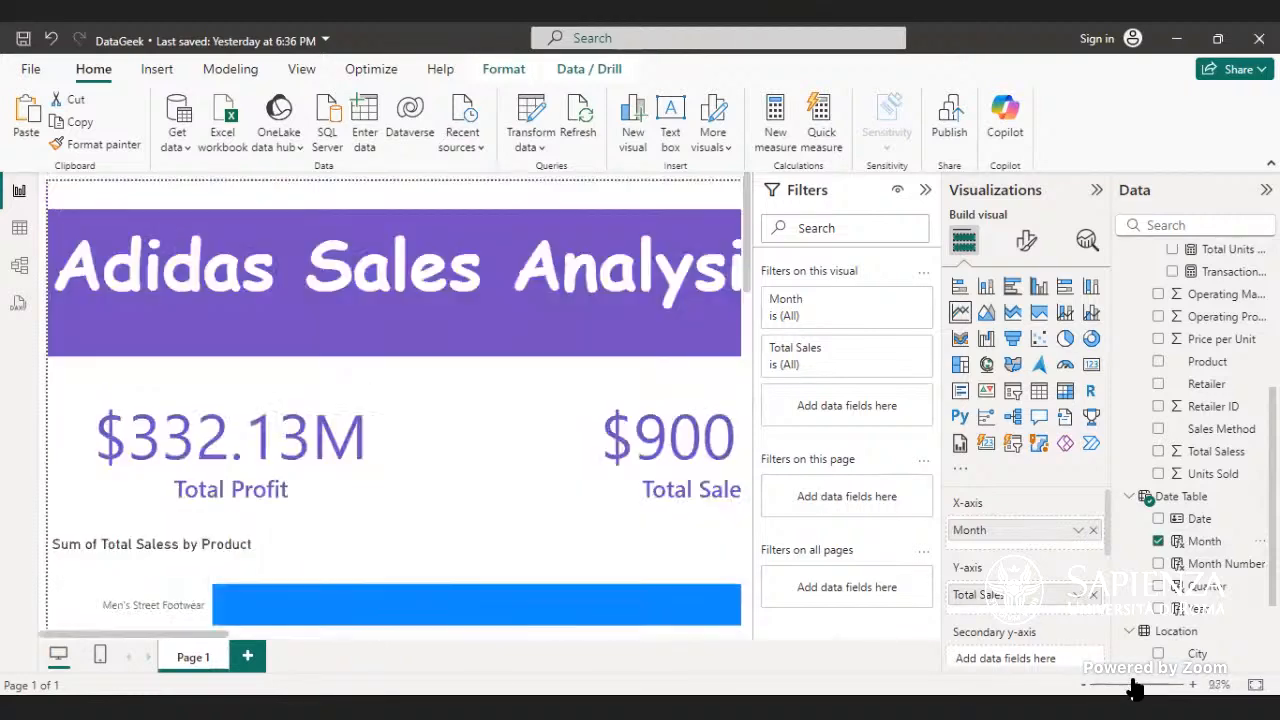
scroll(700, 480, "down", 10)
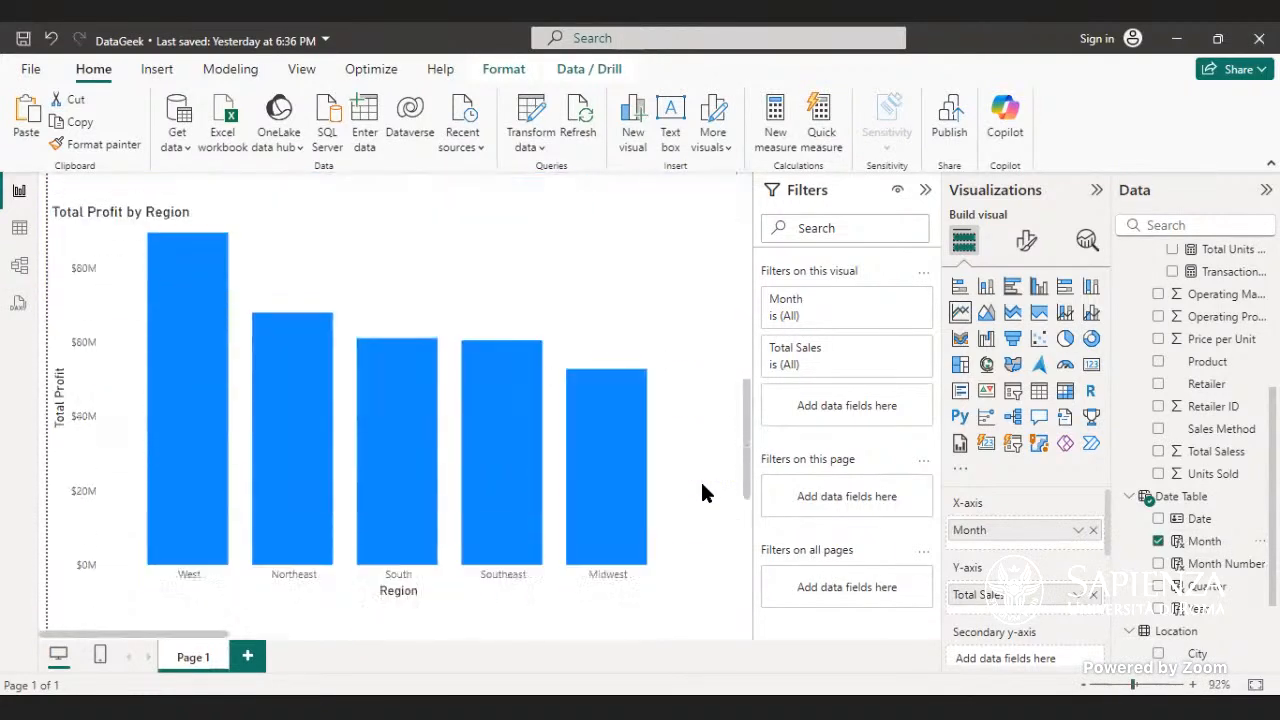
scroll(704, 466, "up", 1)
scroll(703, 450, "up", 10)
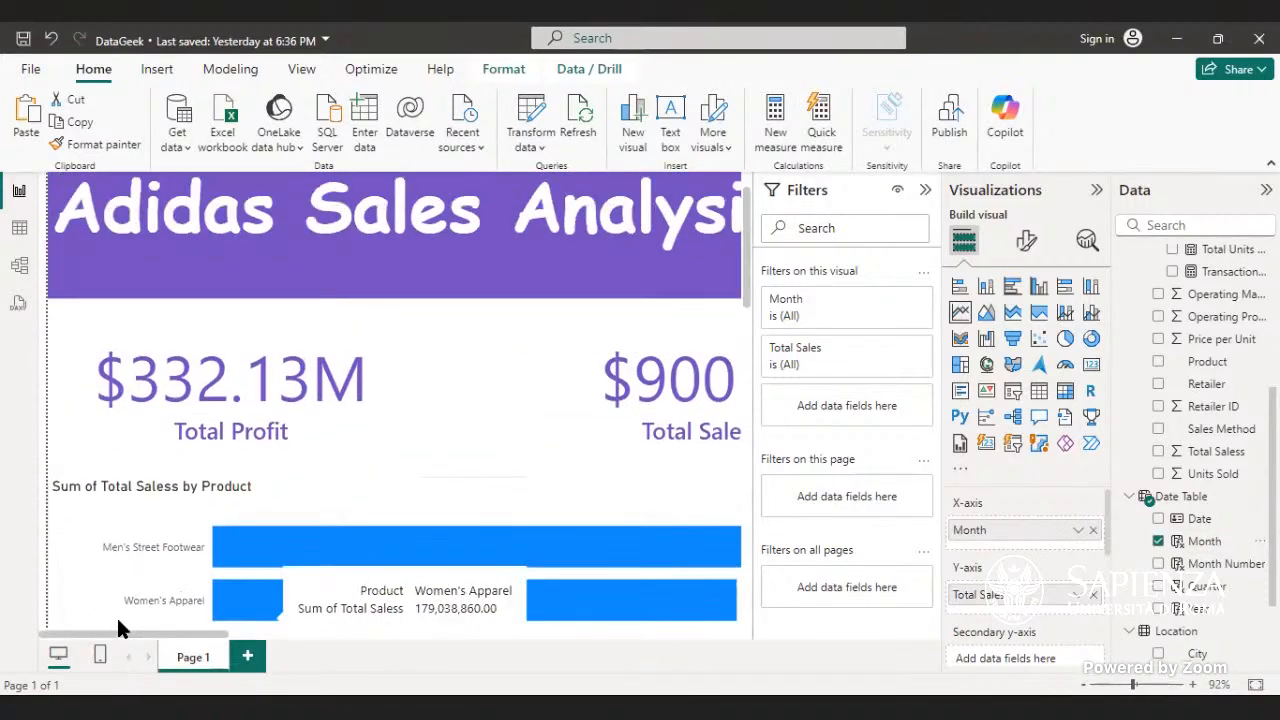
left_click_drag(318, 673, 621, 647)
scroll(688, 547, "down", 10)
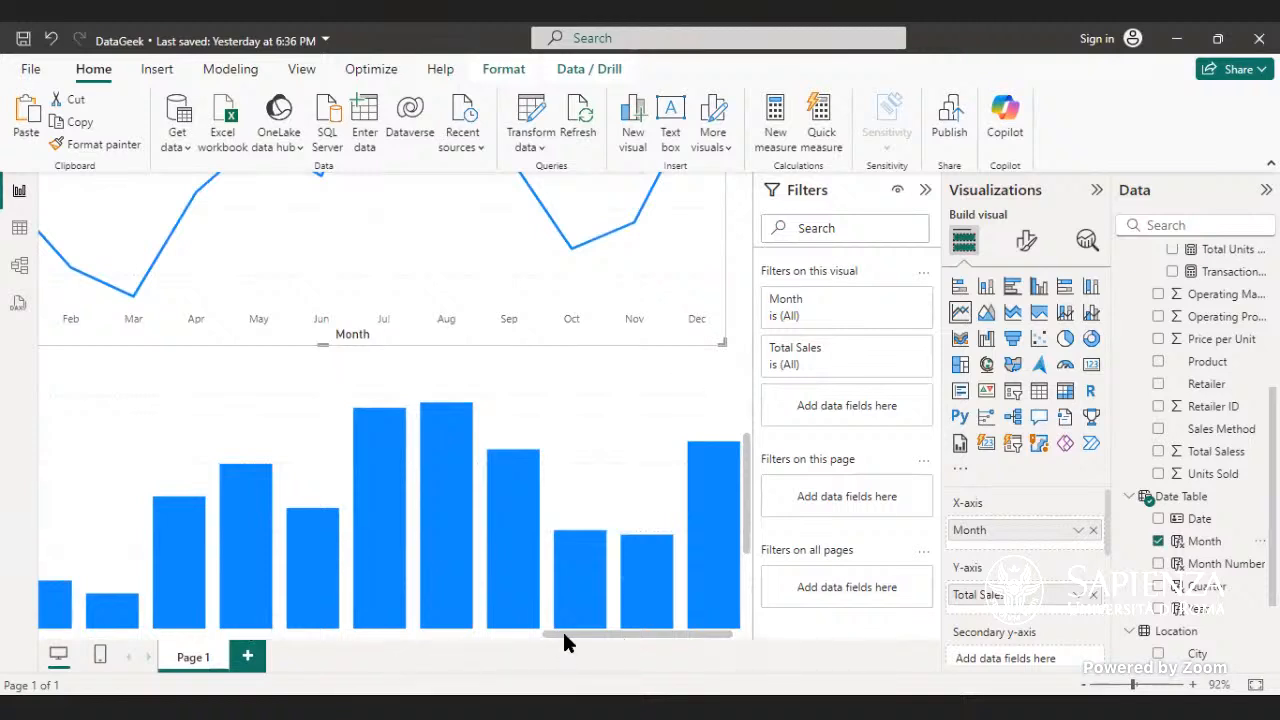
left_click_drag(565, 640, 508, 628)
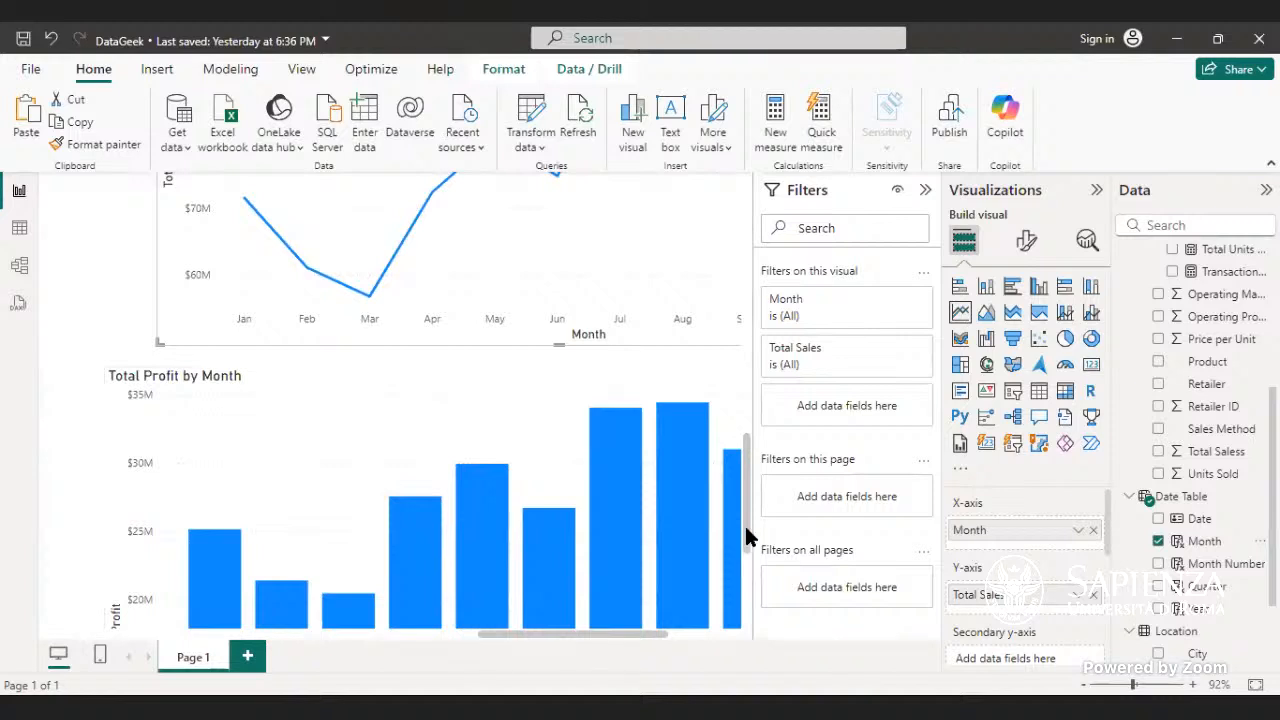
left_click_drag(744, 523, 768, 473)
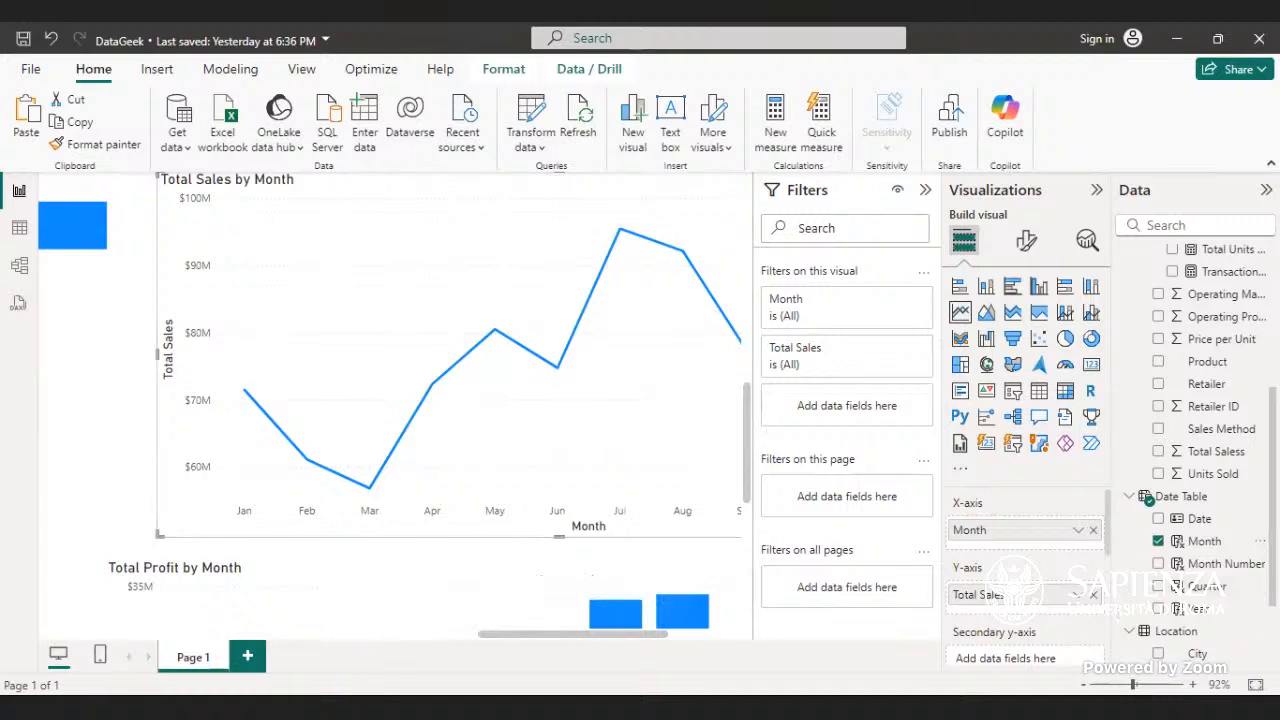
left_click(1255, 684)
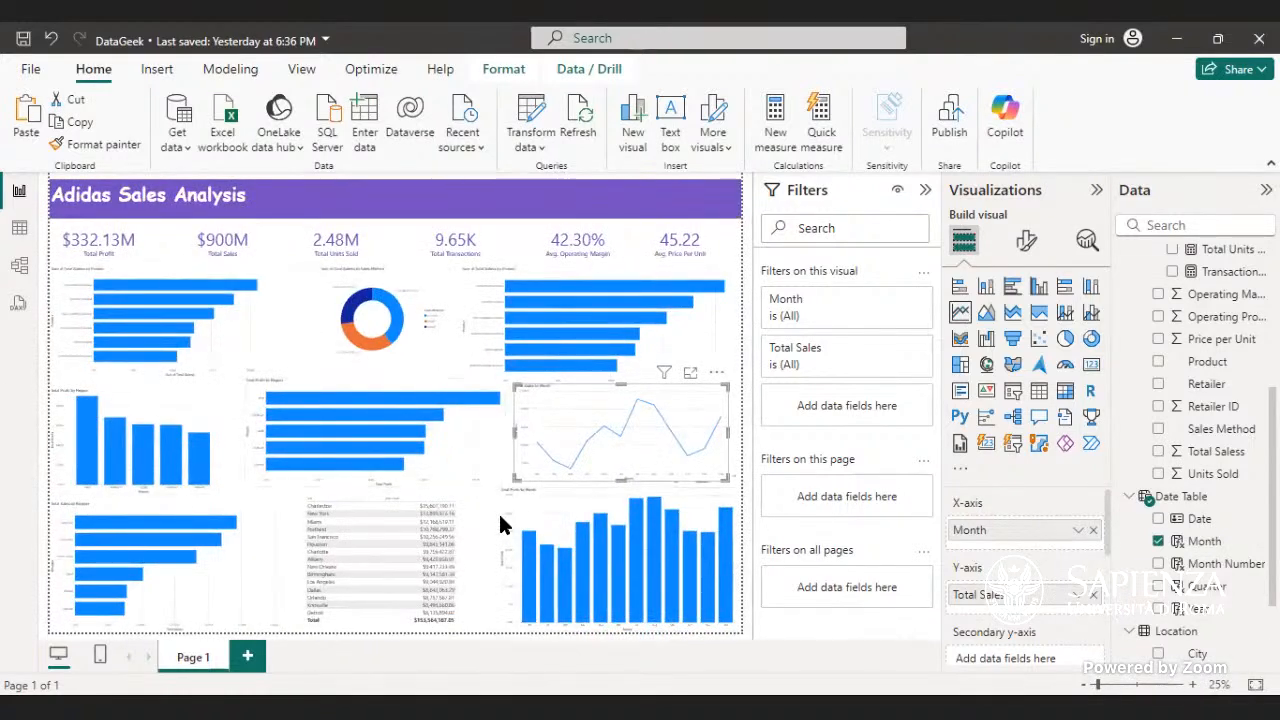
left_click(489, 614)
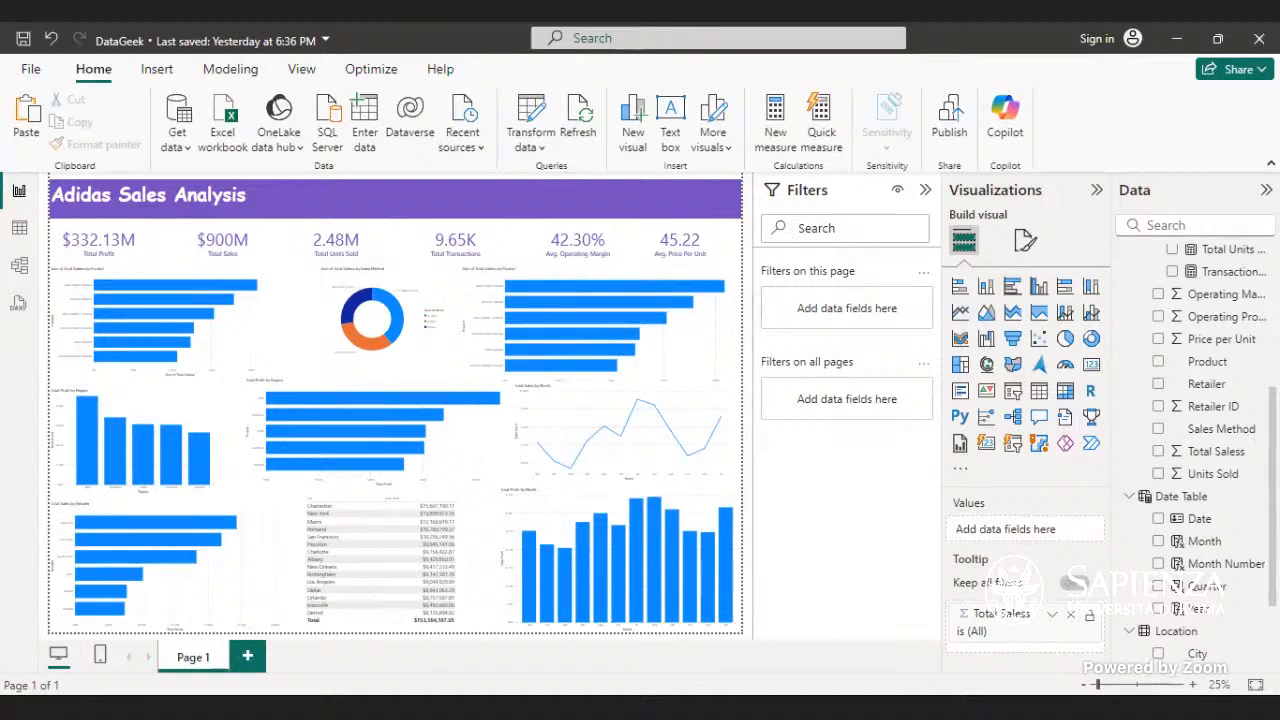
- Set the Y-axis value labels of the product sales bar chart beside the donut's left to font size 12
left_click(245, 338)
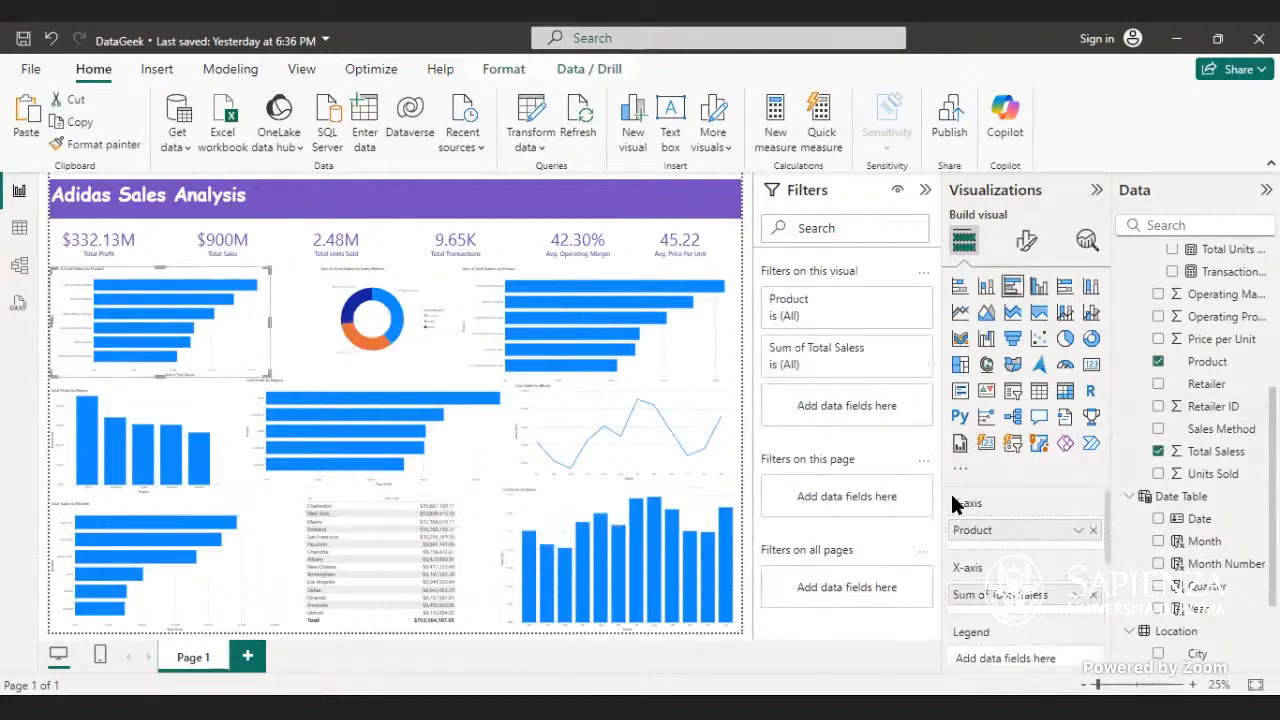
left_click(1029, 245)
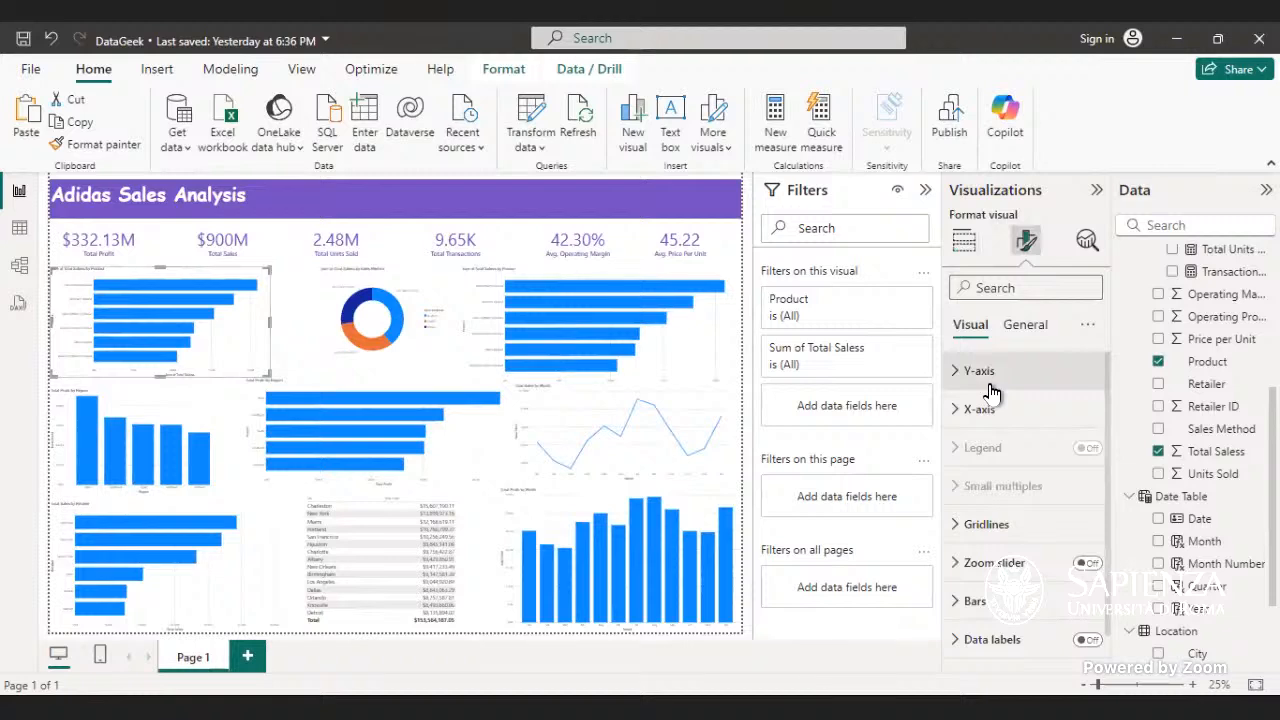
left_click(985, 372)
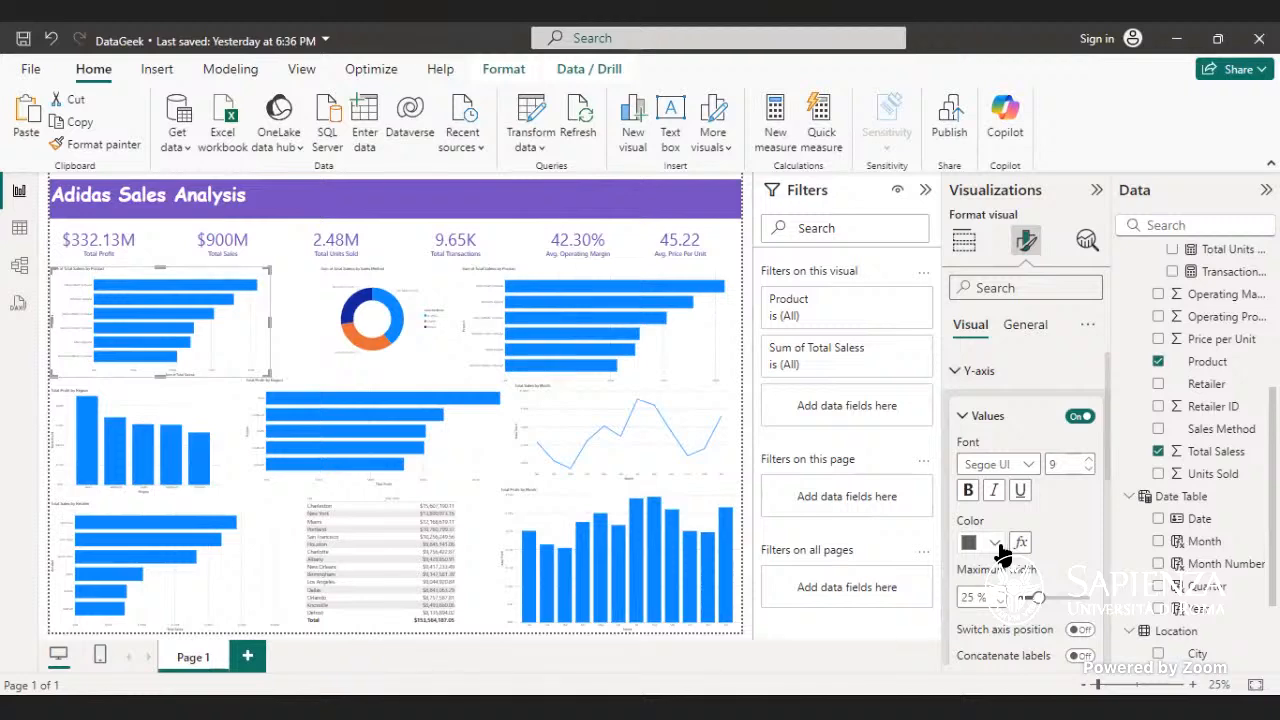
left_click(995, 544)
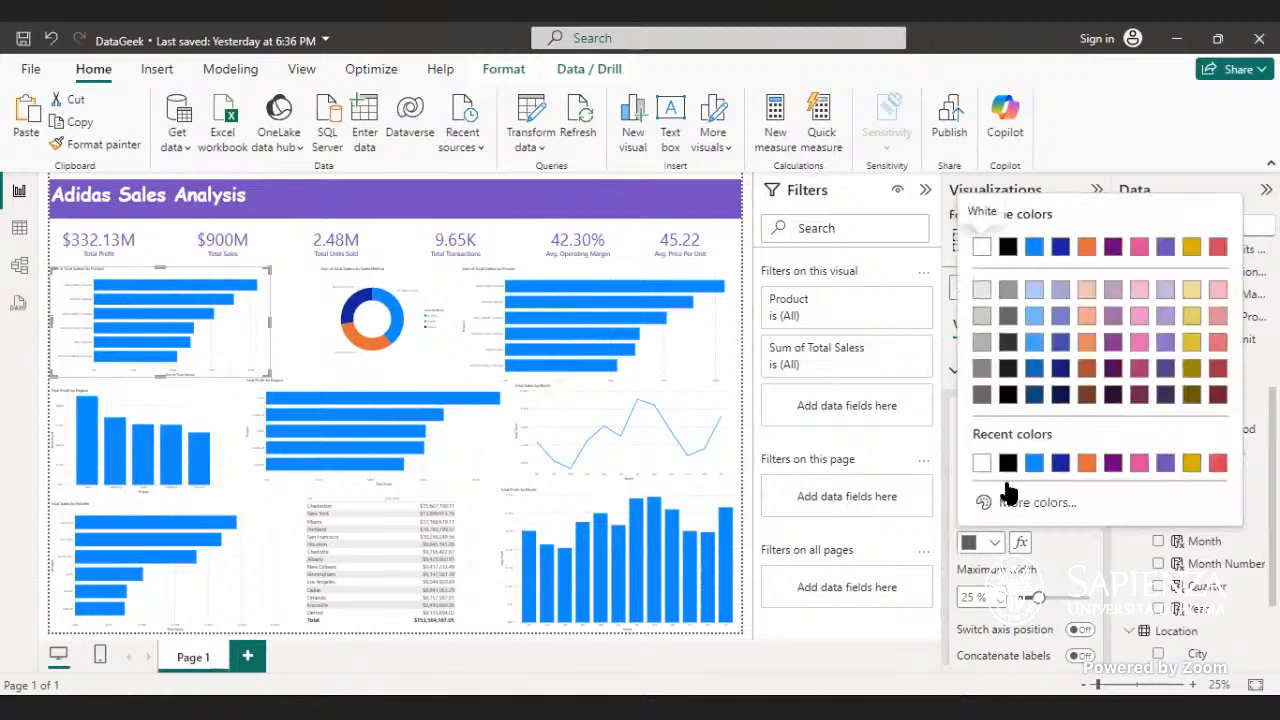
left_click(990, 529)
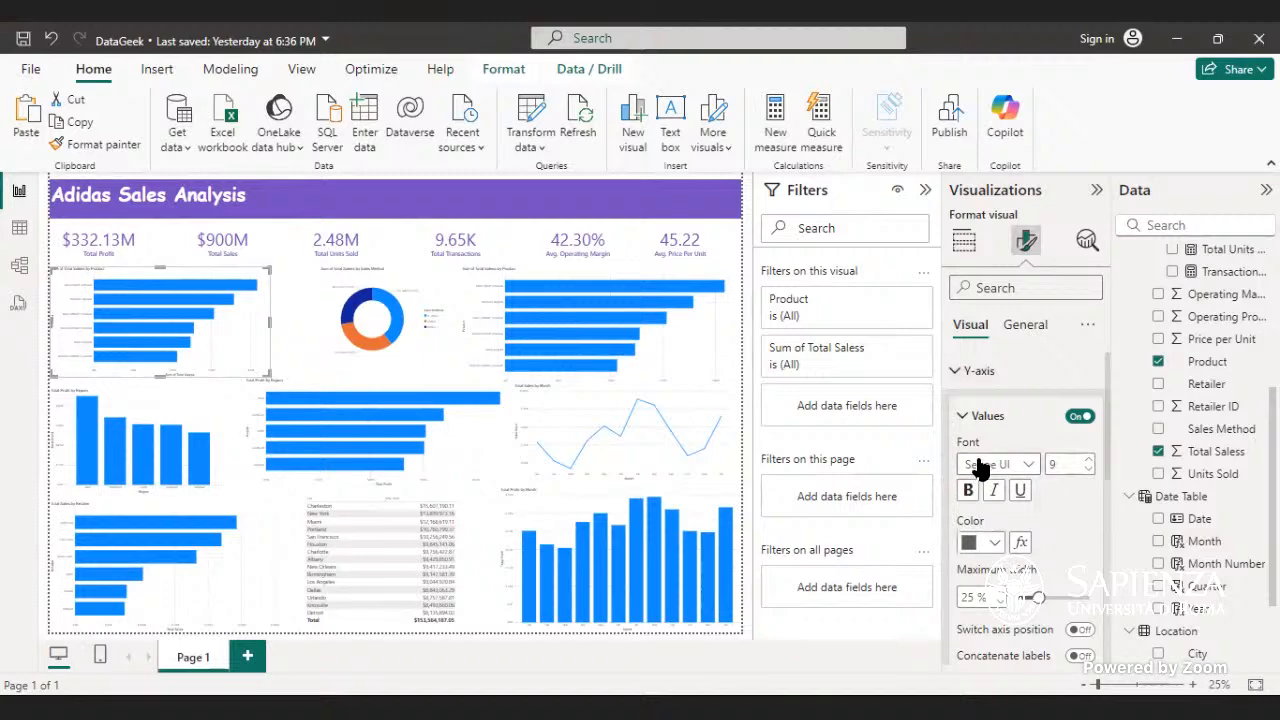
left_click(1080, 417)
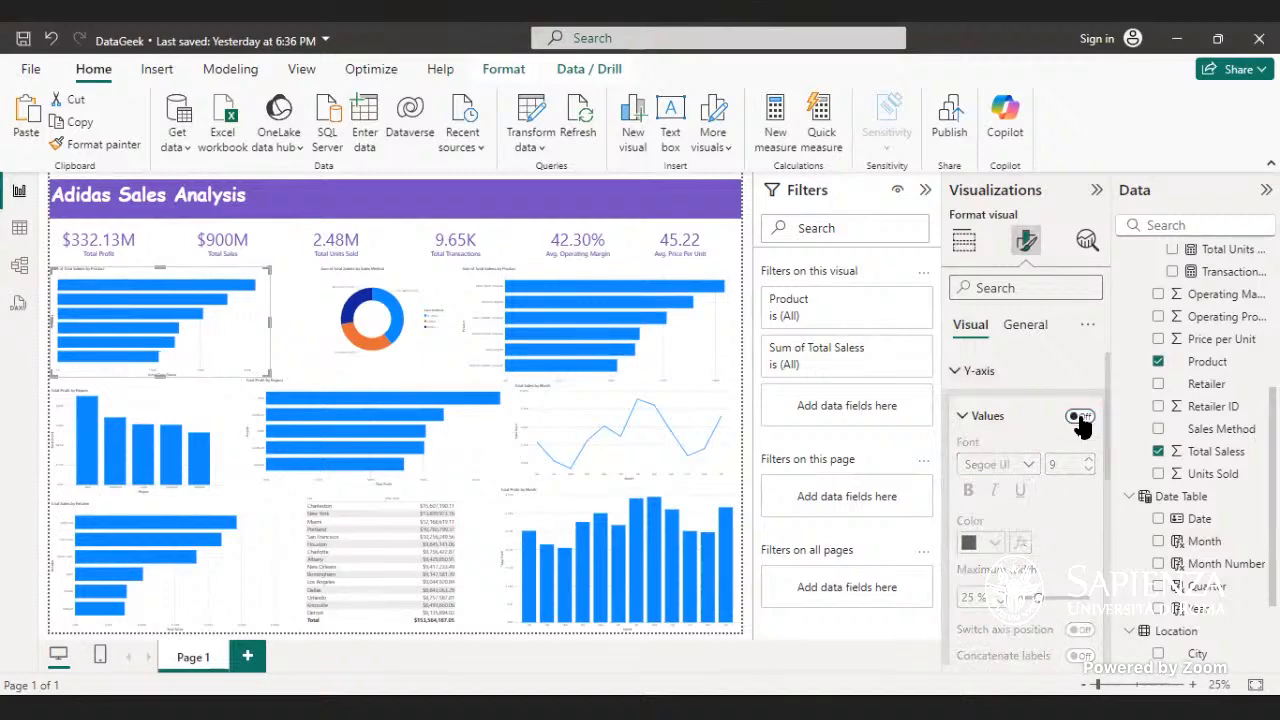
left_click(1080, 418)
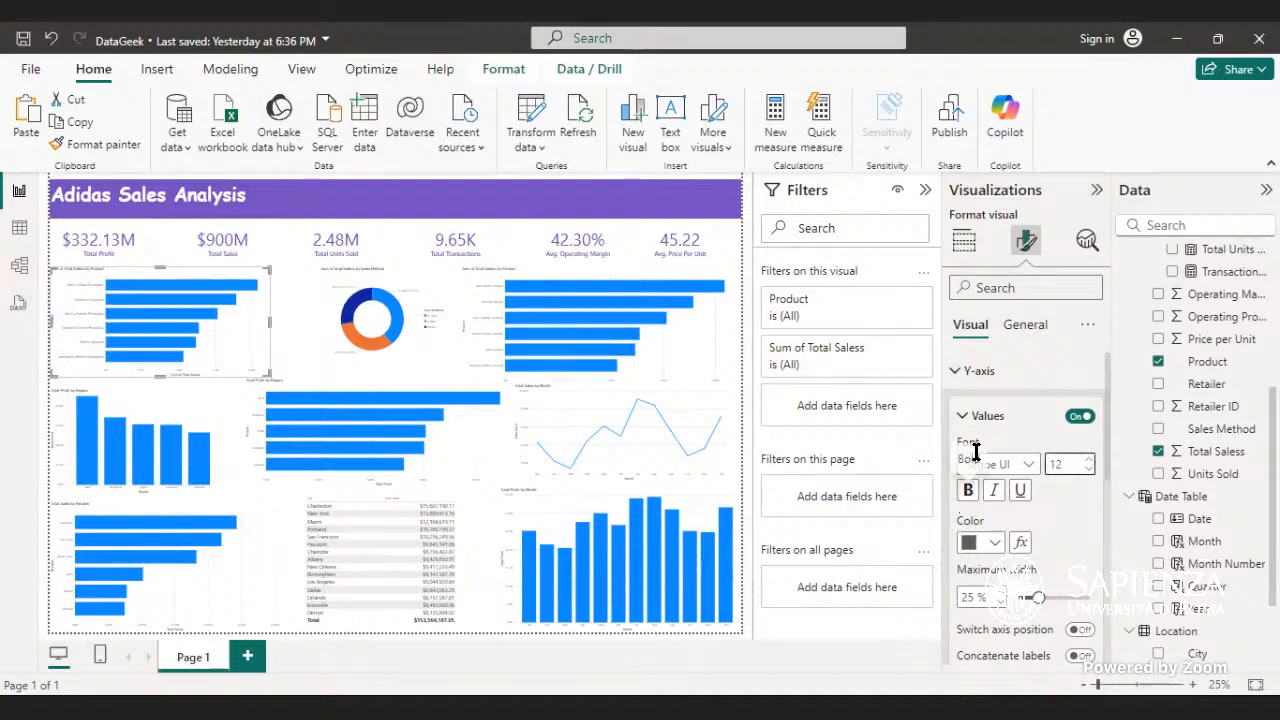
left_click(980, 418)
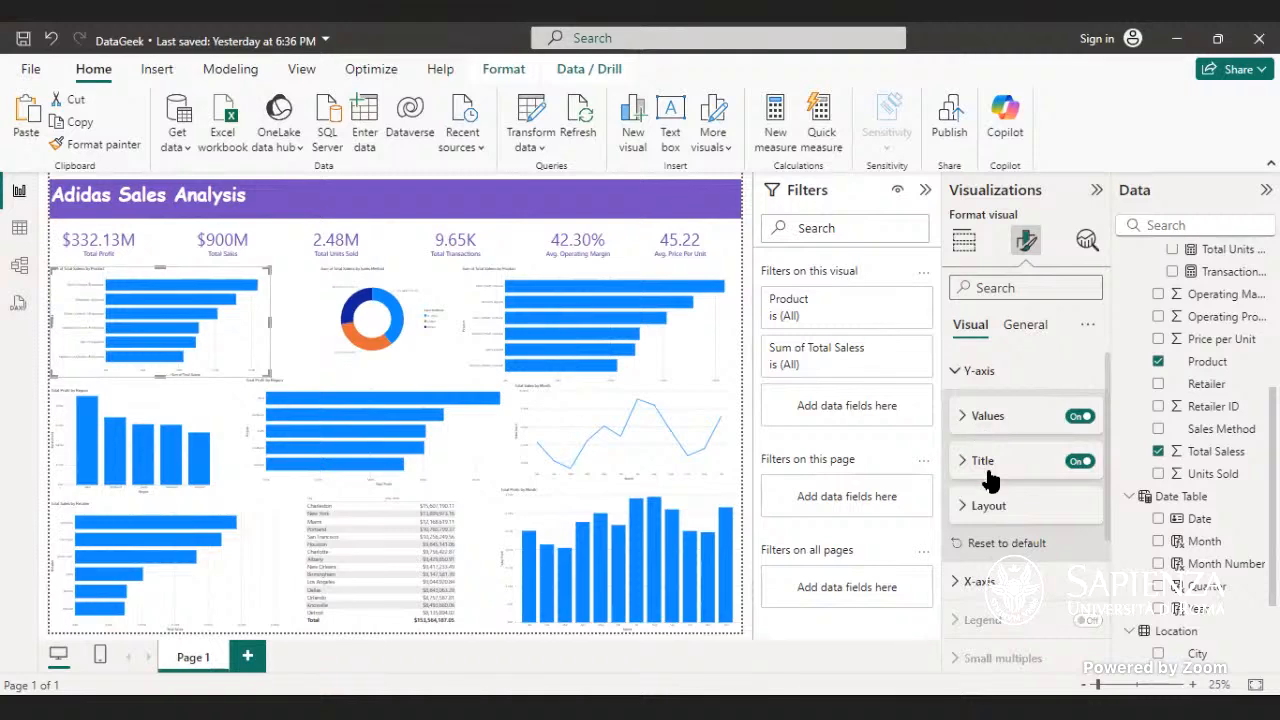
- Turn off the Y-axis title of the selected product sales bar chart
left_click(982, 461)
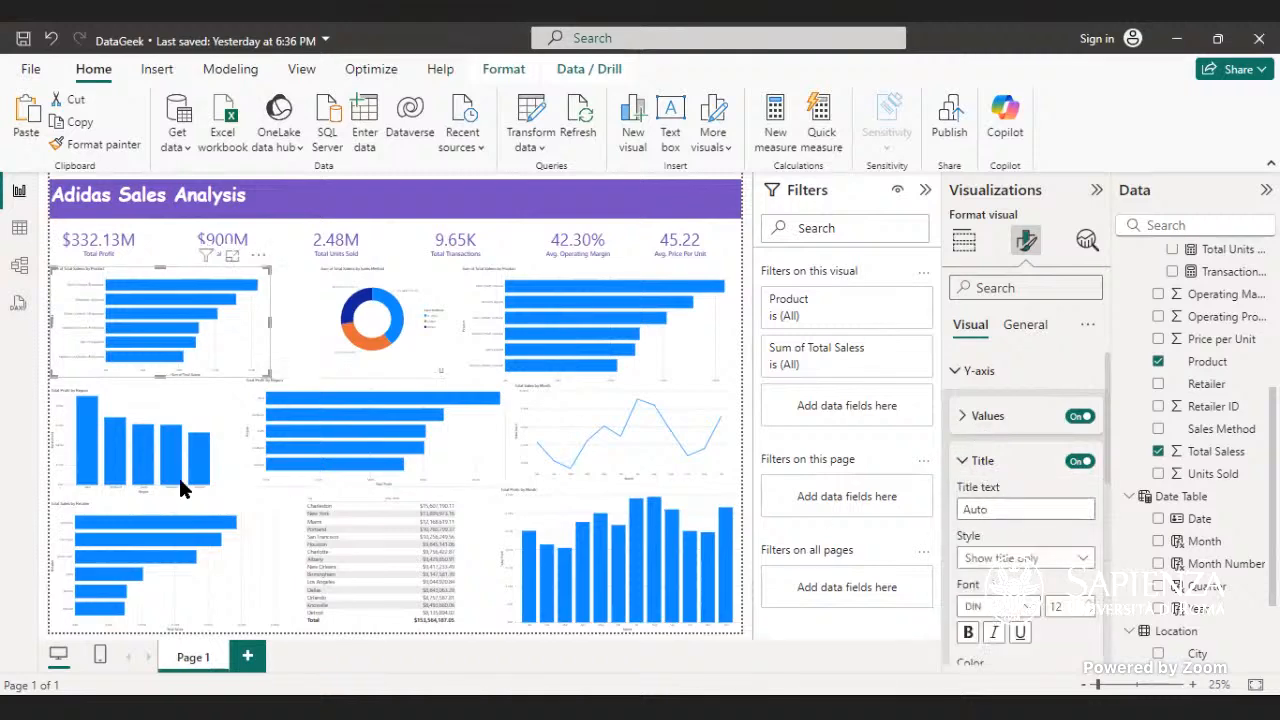
scroll(1050, 545, "down", 4)
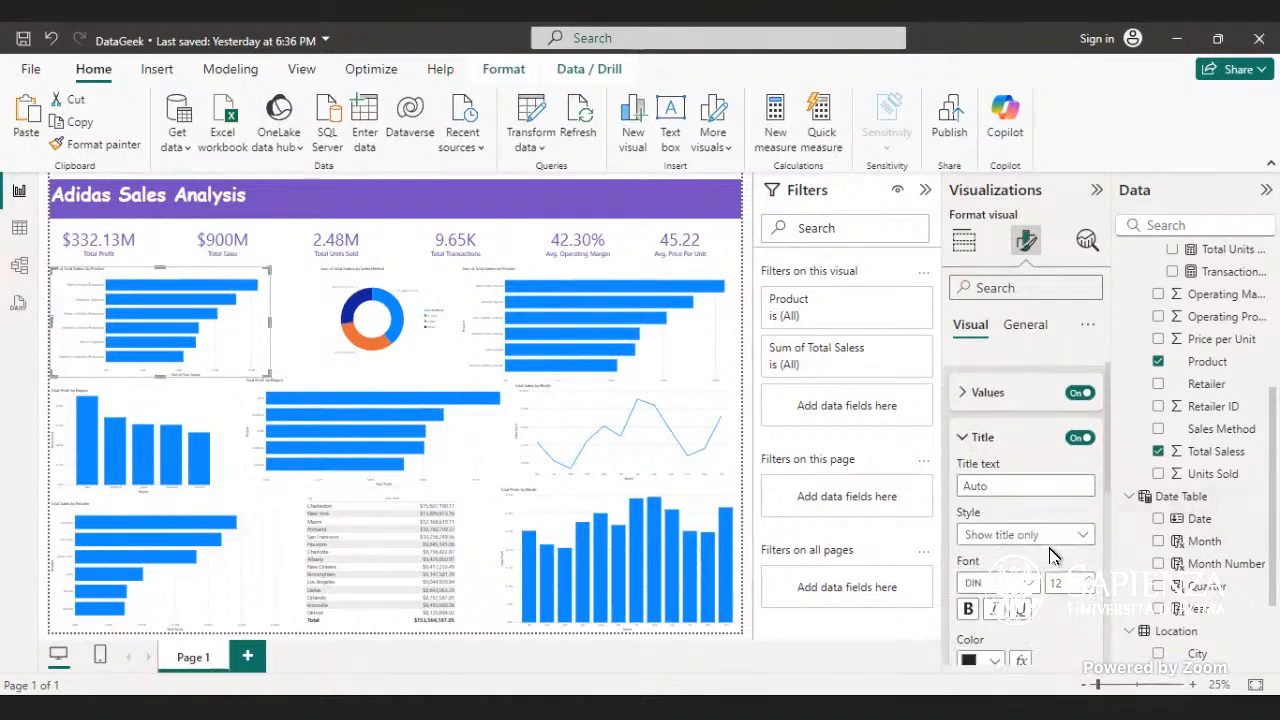
scroll(1044, 539, "up", 4)
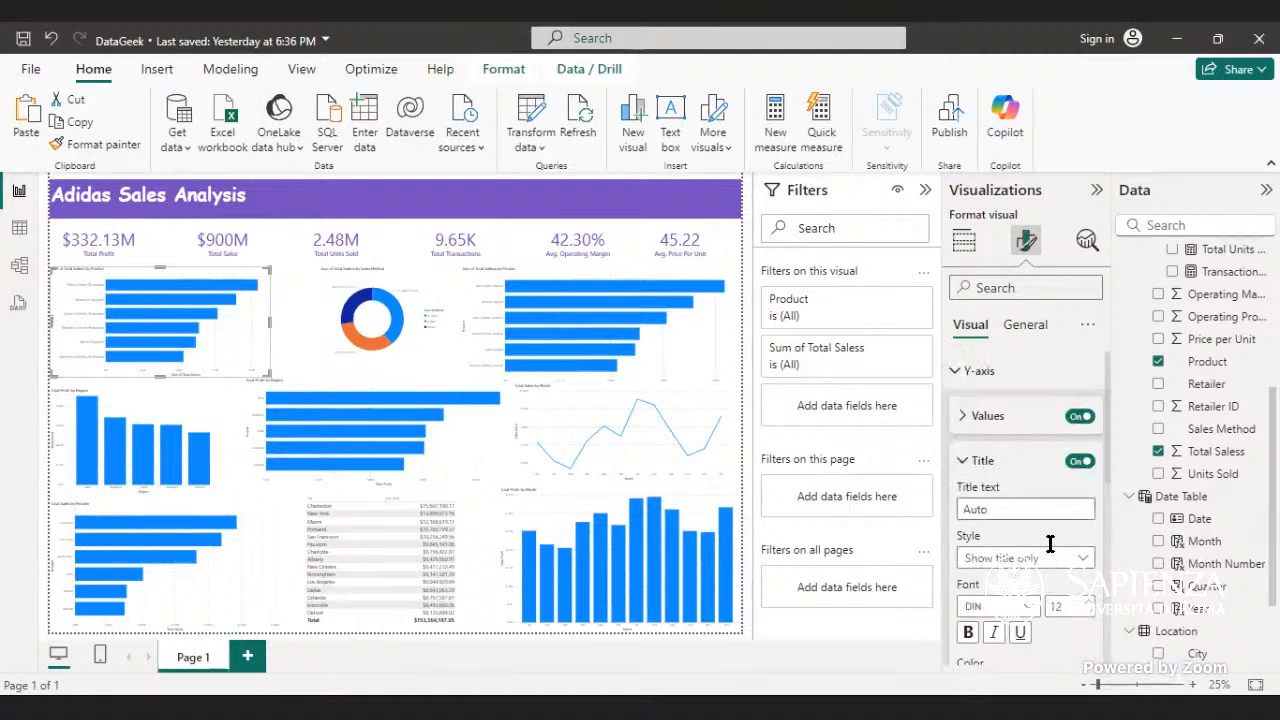
left_click(1030, 511)
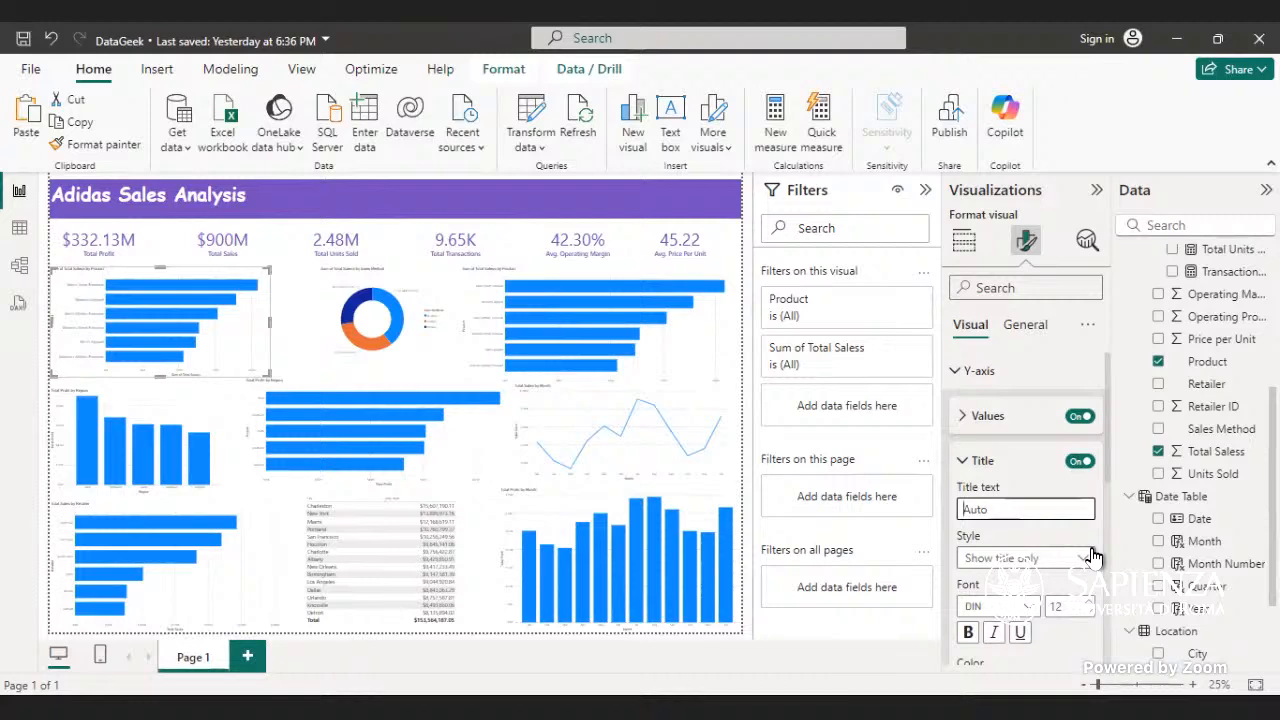
left_click(1092, 556)
left_click(1063, 527)
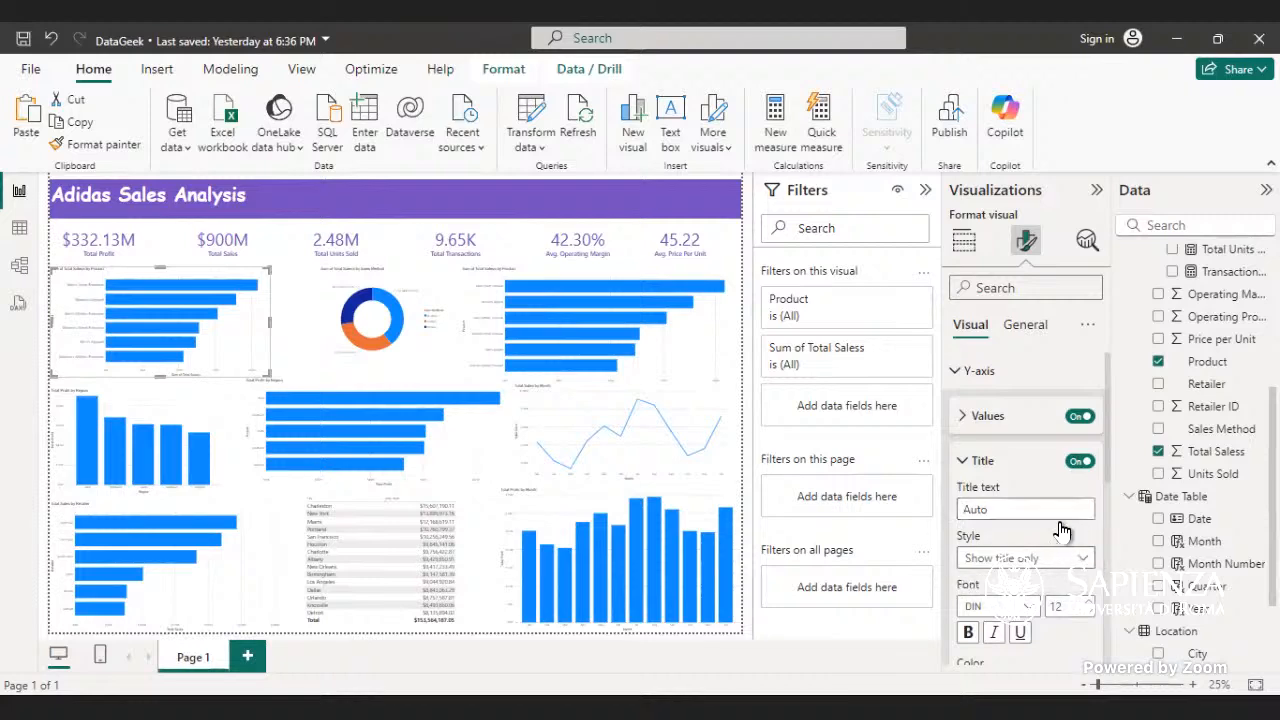
left_click(1068, 464)
left_click(1068, 464)
left_click(1076, 464)
left_click(1076, 464)
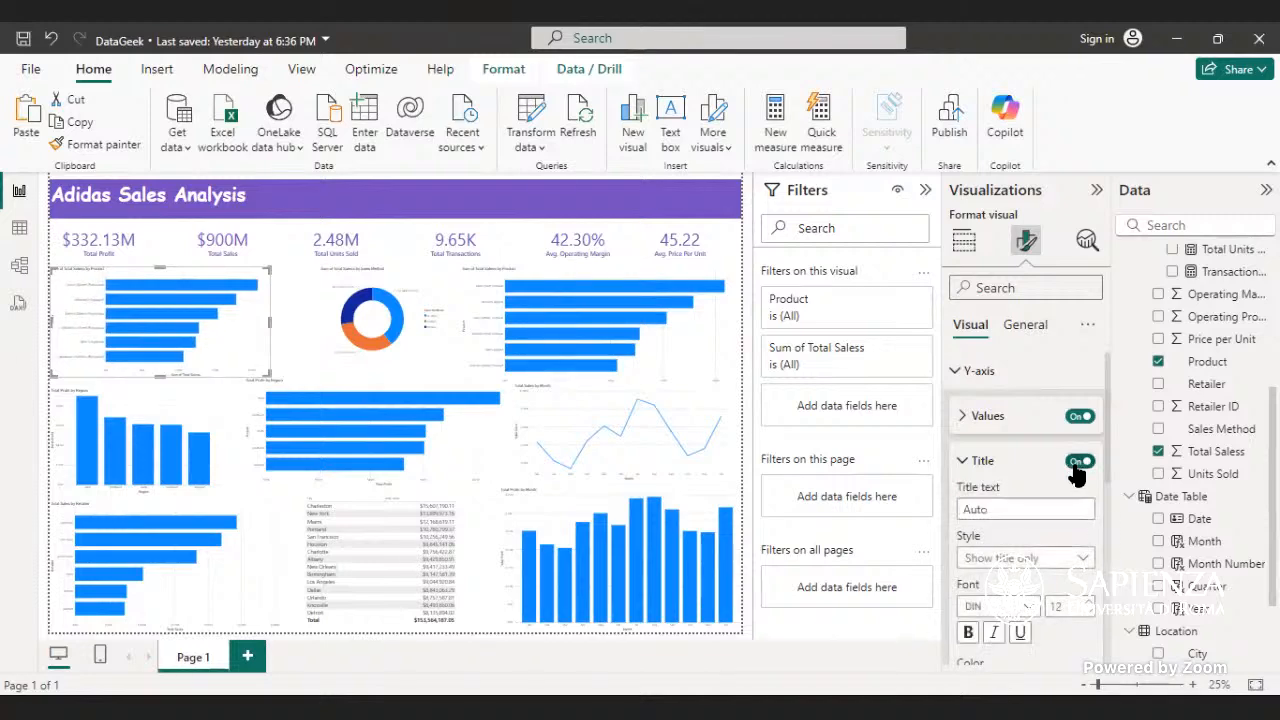
left_click(1078, 464)
left_click(983, 460)
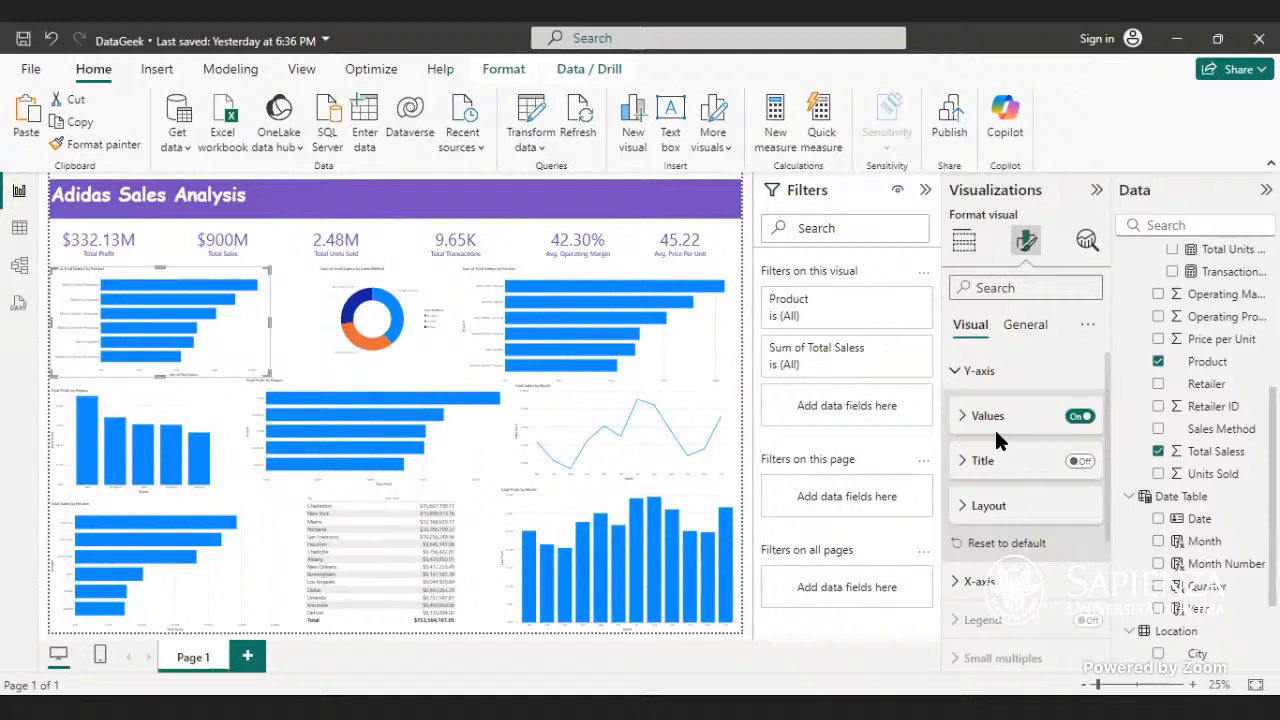
left_click(979, 378)
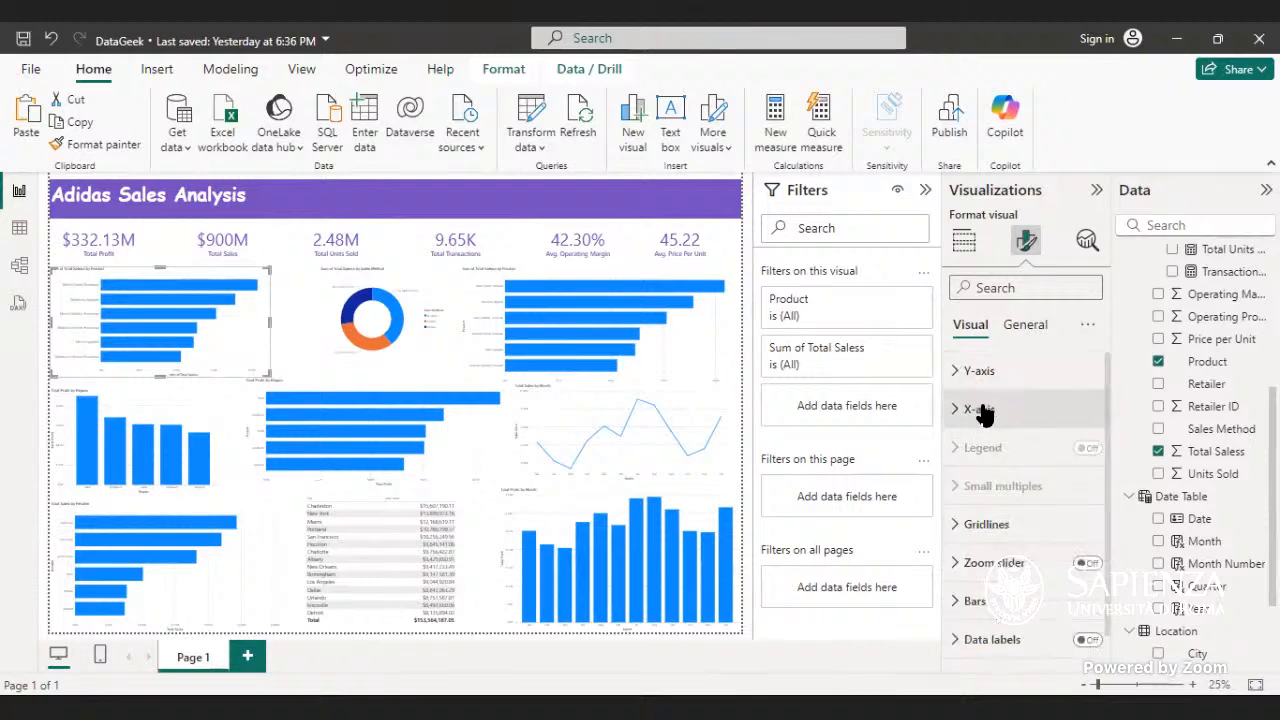
- Change the selected bar chart's title text to "Total Sales by Product"
left_click(1022, 326)
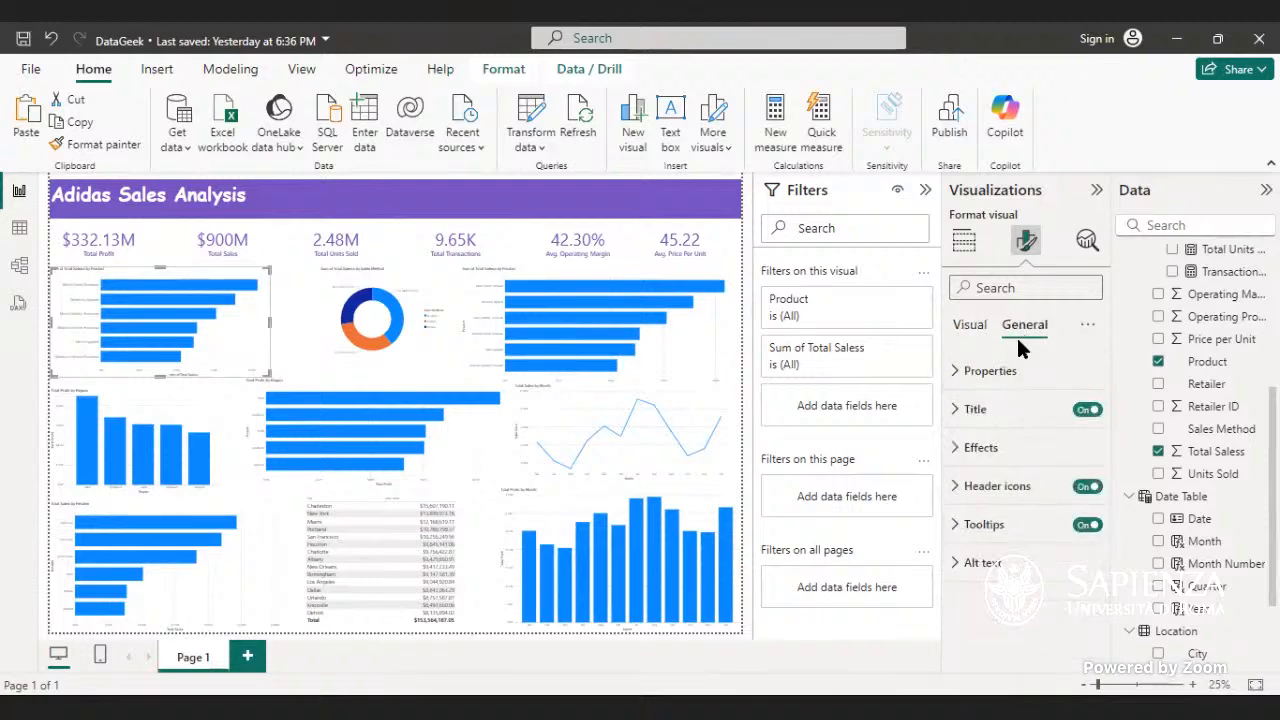
left_click(1017, 404)
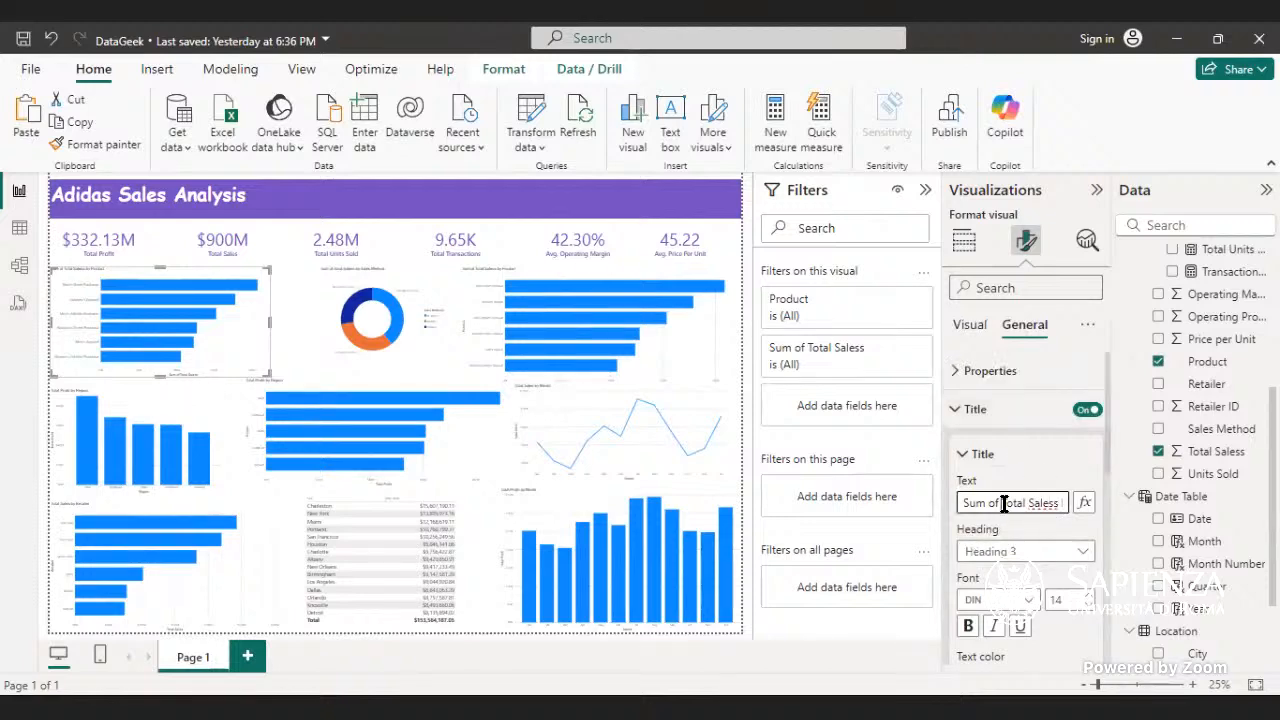
left_click_drag(1004, 504, 955, 510)
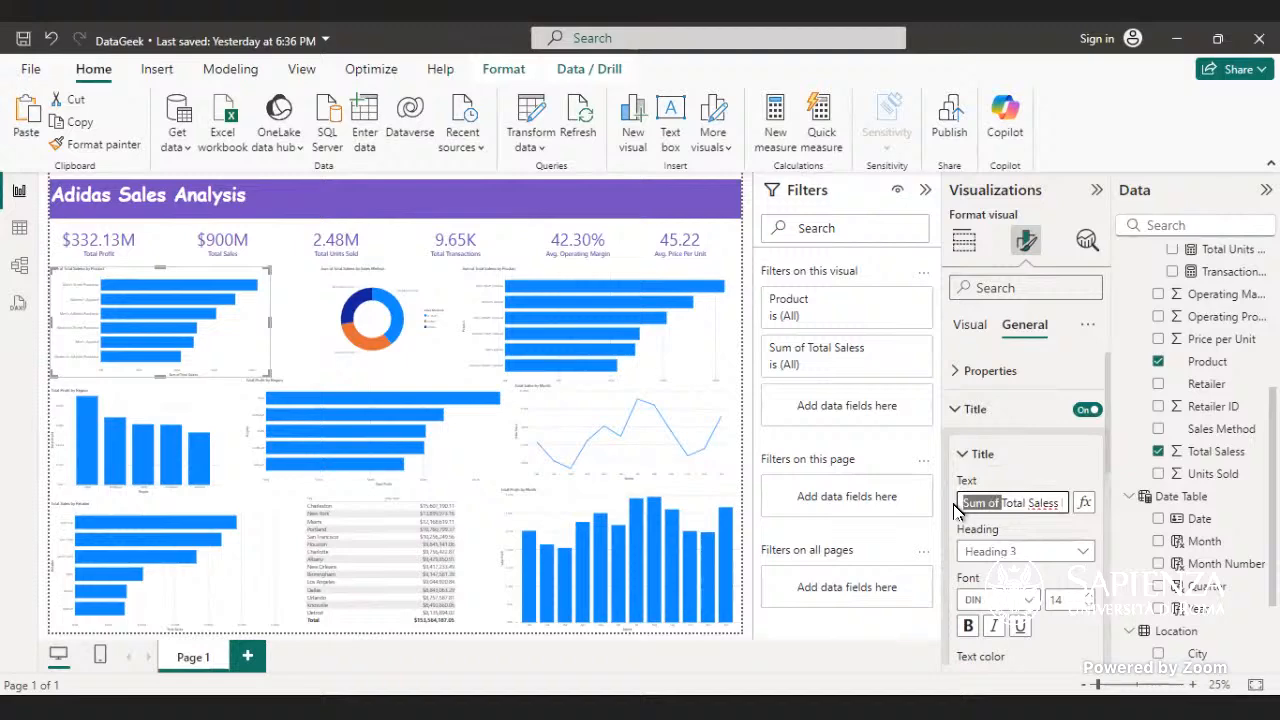
key("BackSpace")
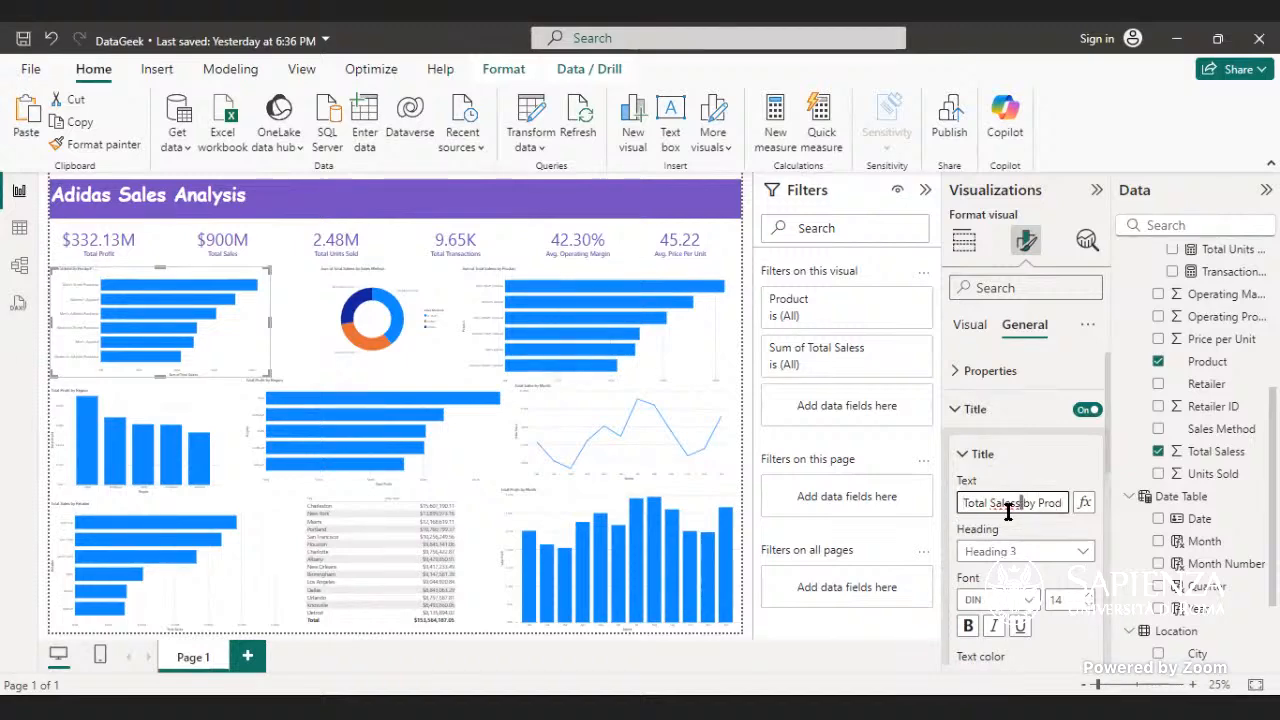
key("BackSpace")
- Try the Heading 4 level on the chart title and return it to Heading 3
left_click(1075, 553)
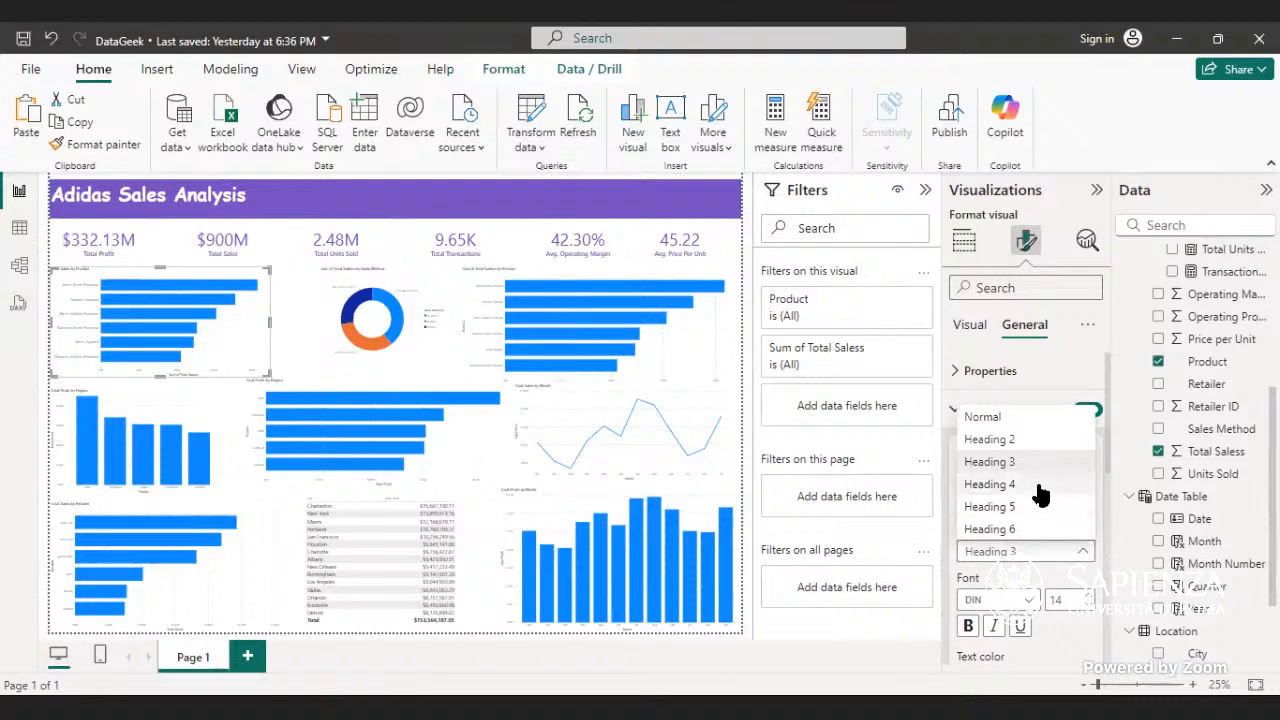
key("Escape")
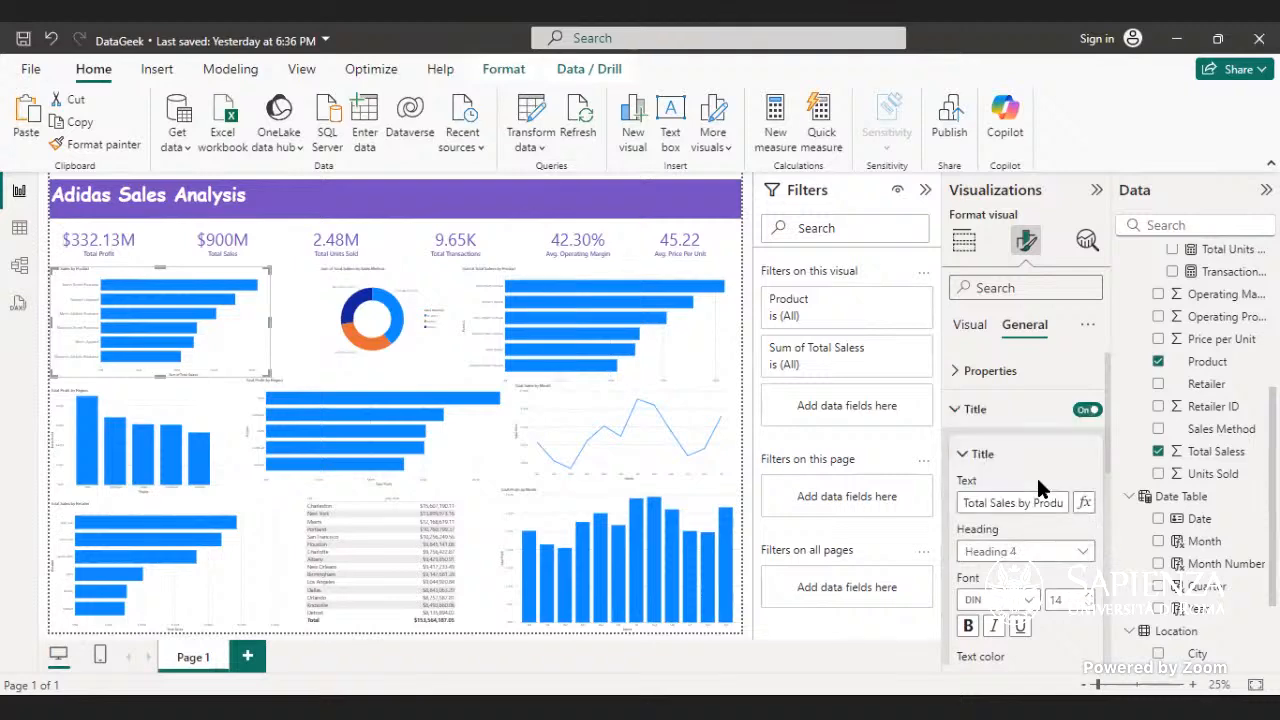
left_click(1080, 555)
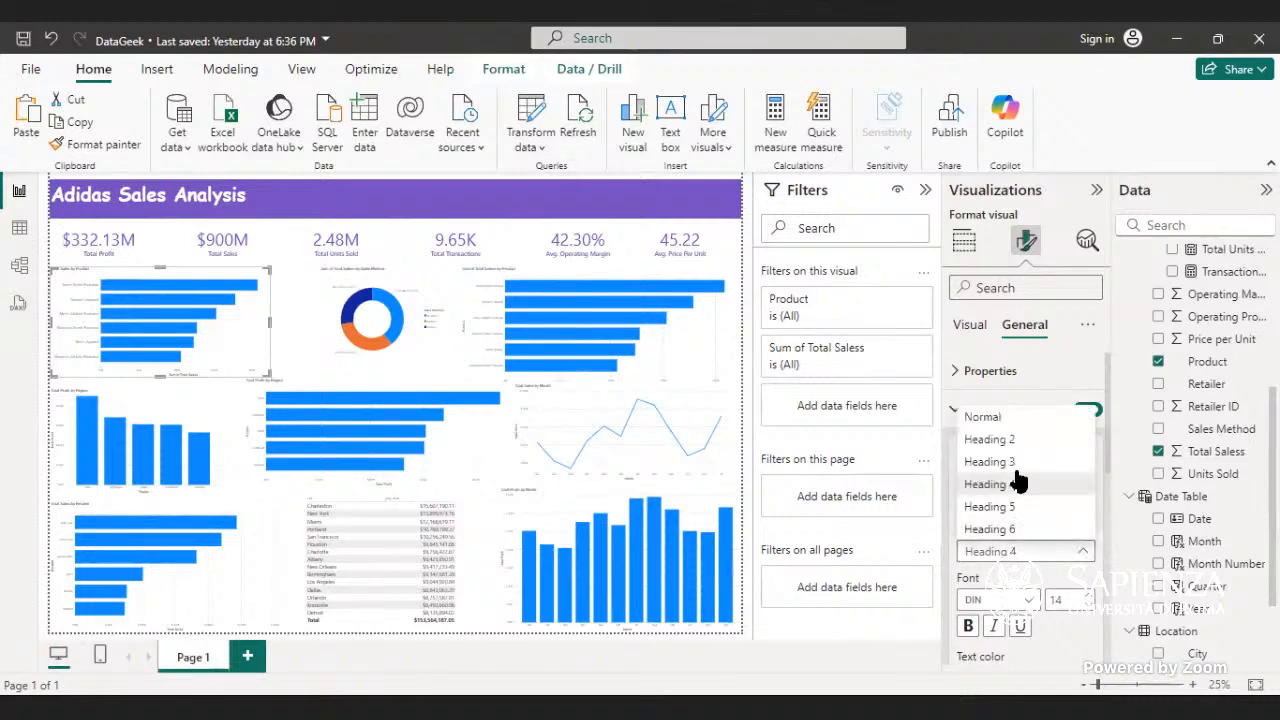
left_click(1018, 463)
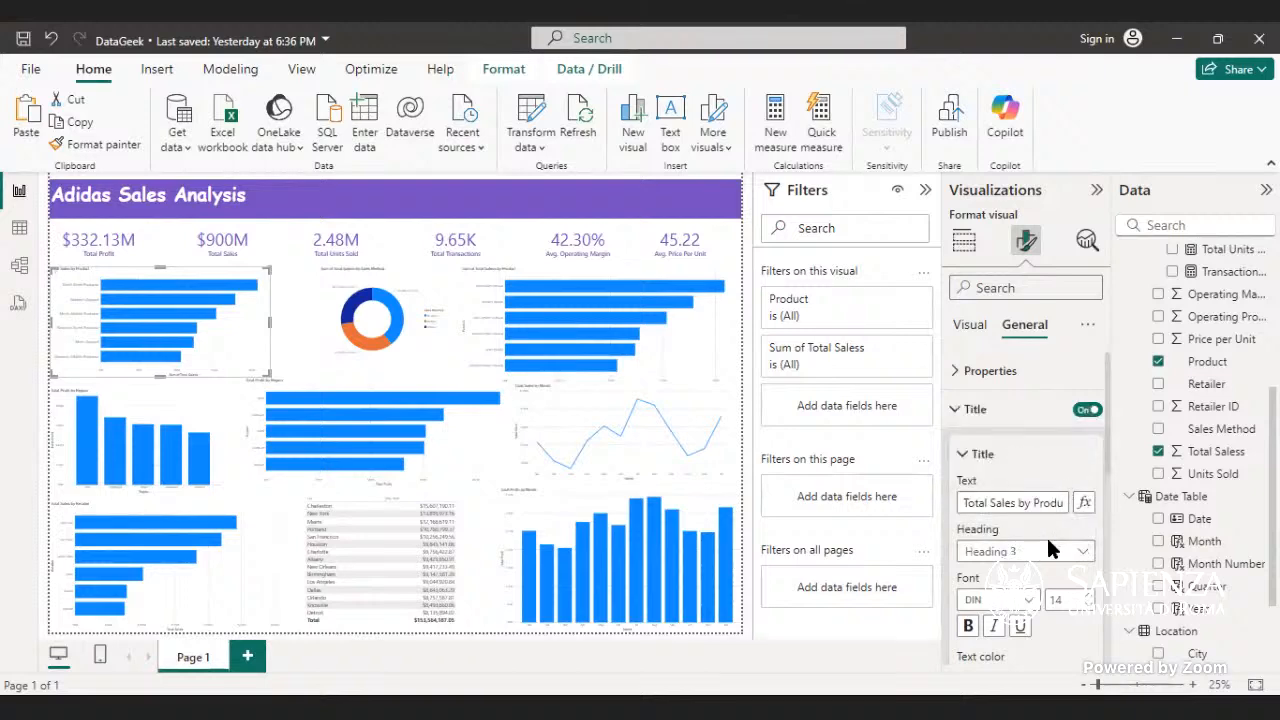
- Set the Total Sales by Product chart title to size 20 in the Segoe UI Semibold font
left_click(1085, 598)
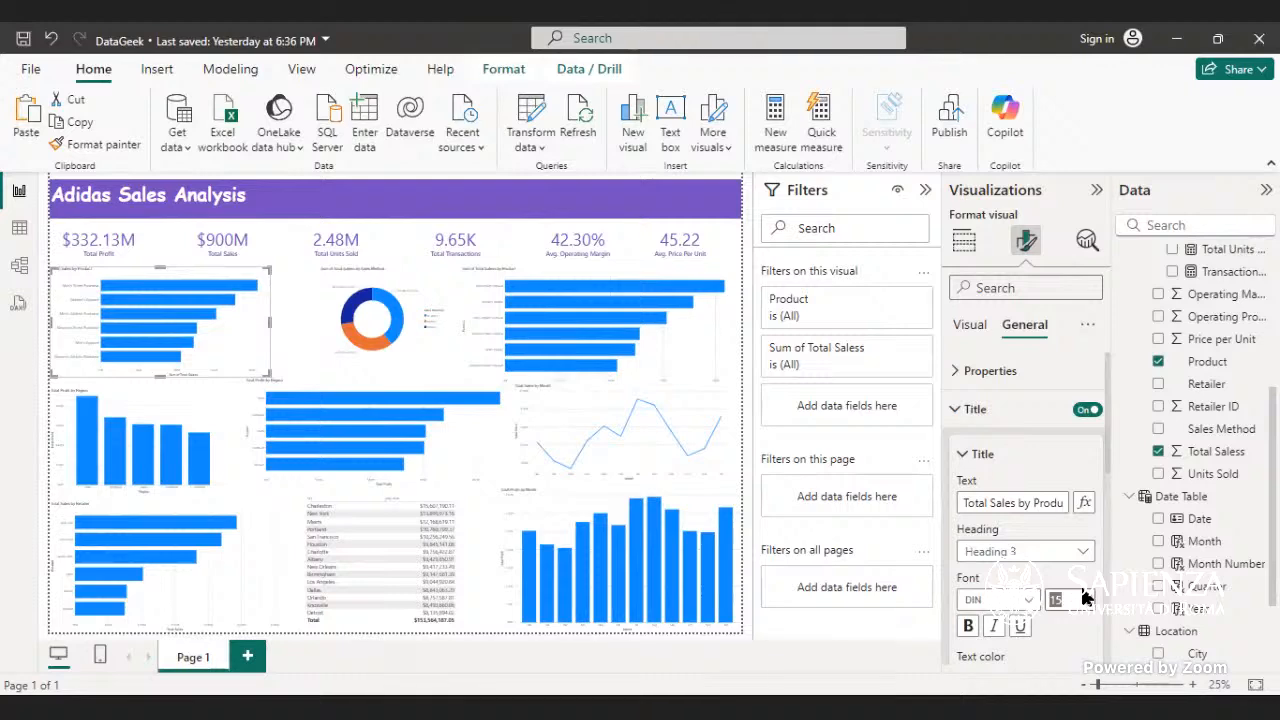
left_click(1087, 597)
left_click(1092, 594)
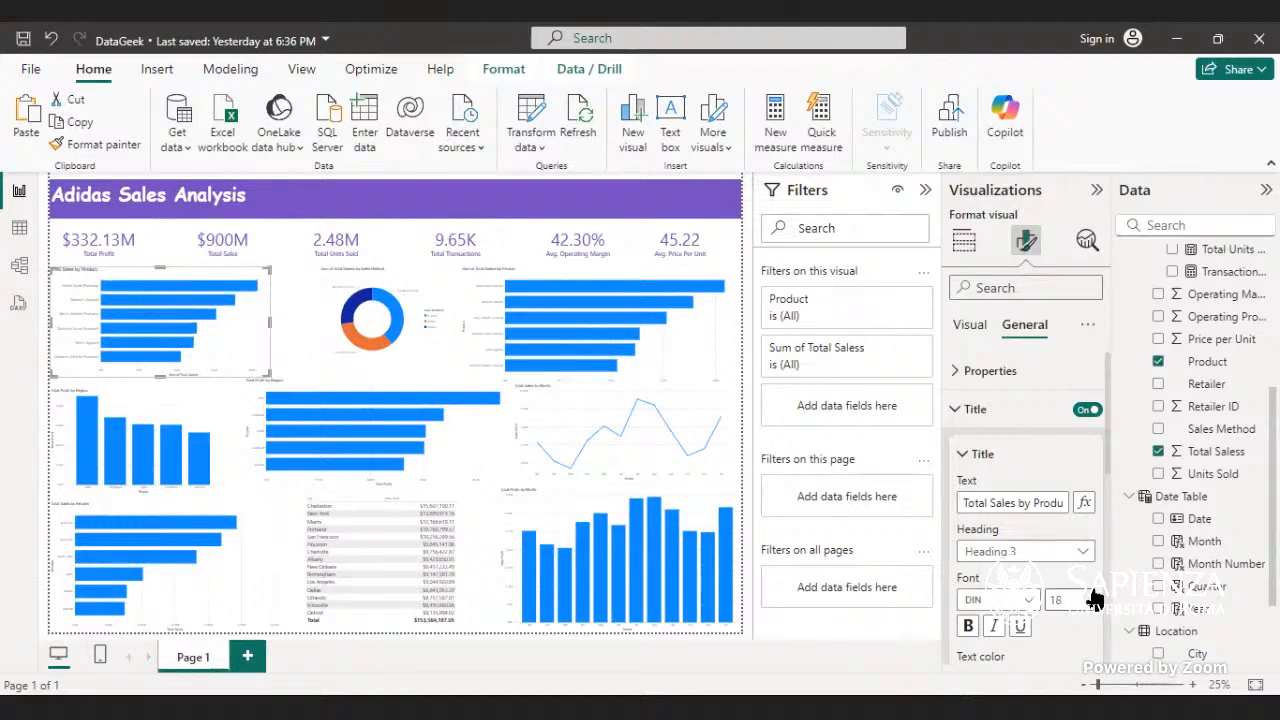
left_click(1092, 595)
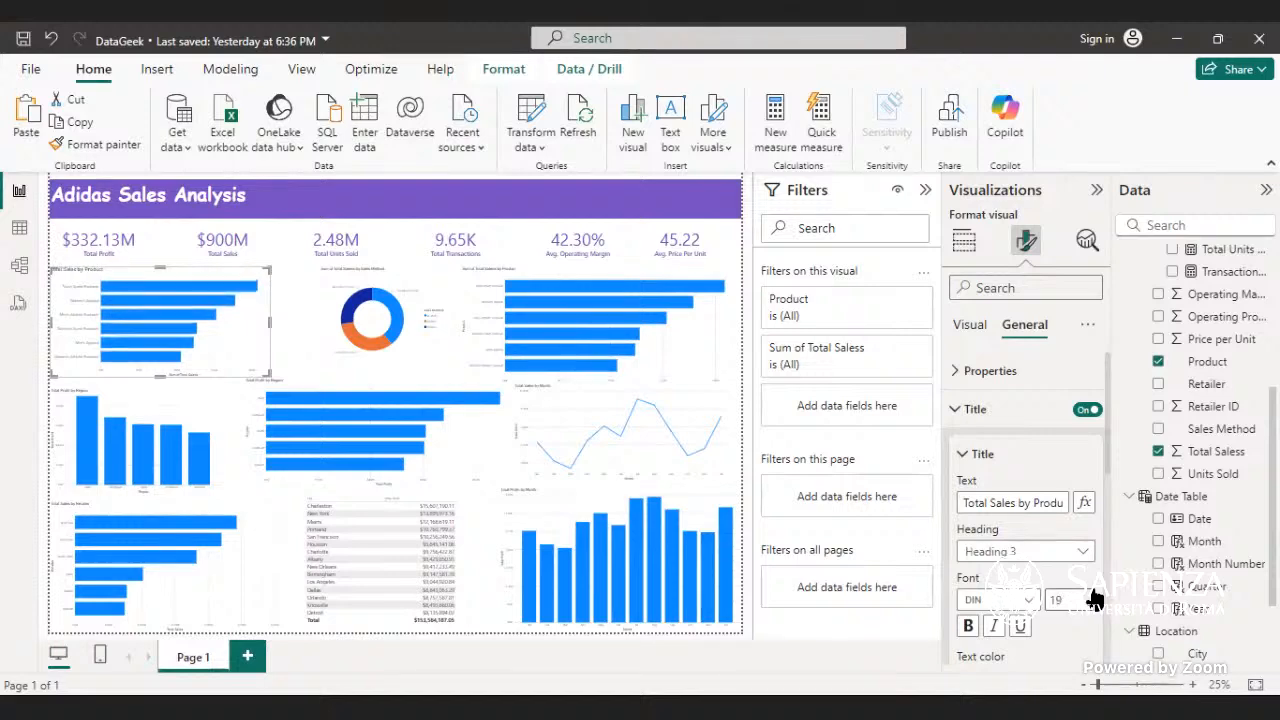
left_click(1092, 595)
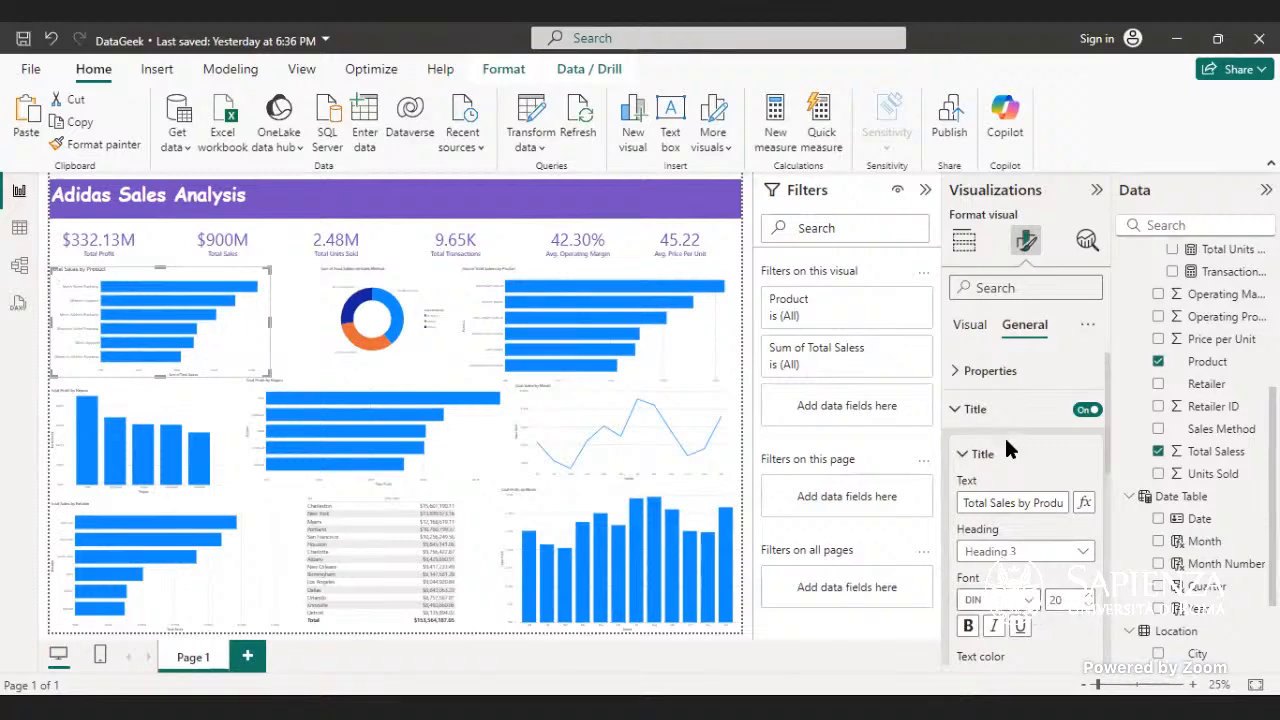
scroll(1014, 451, "down", 3)
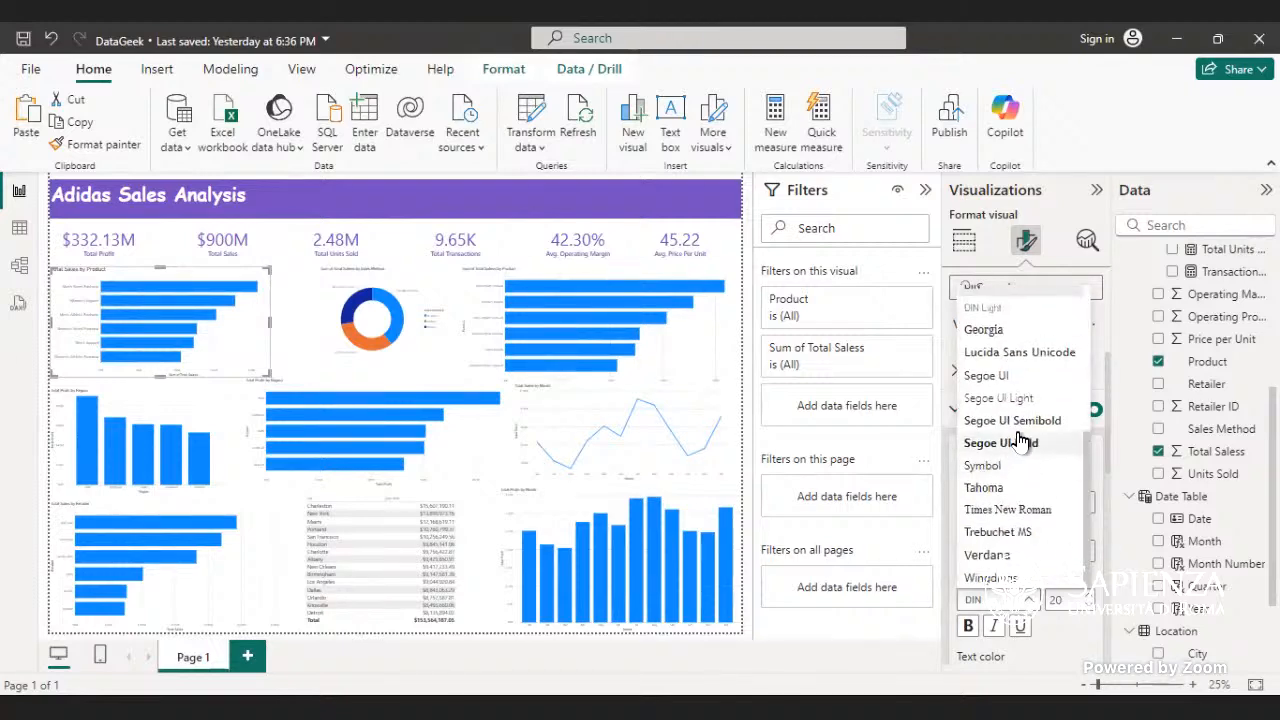
left_click(1022, 421)
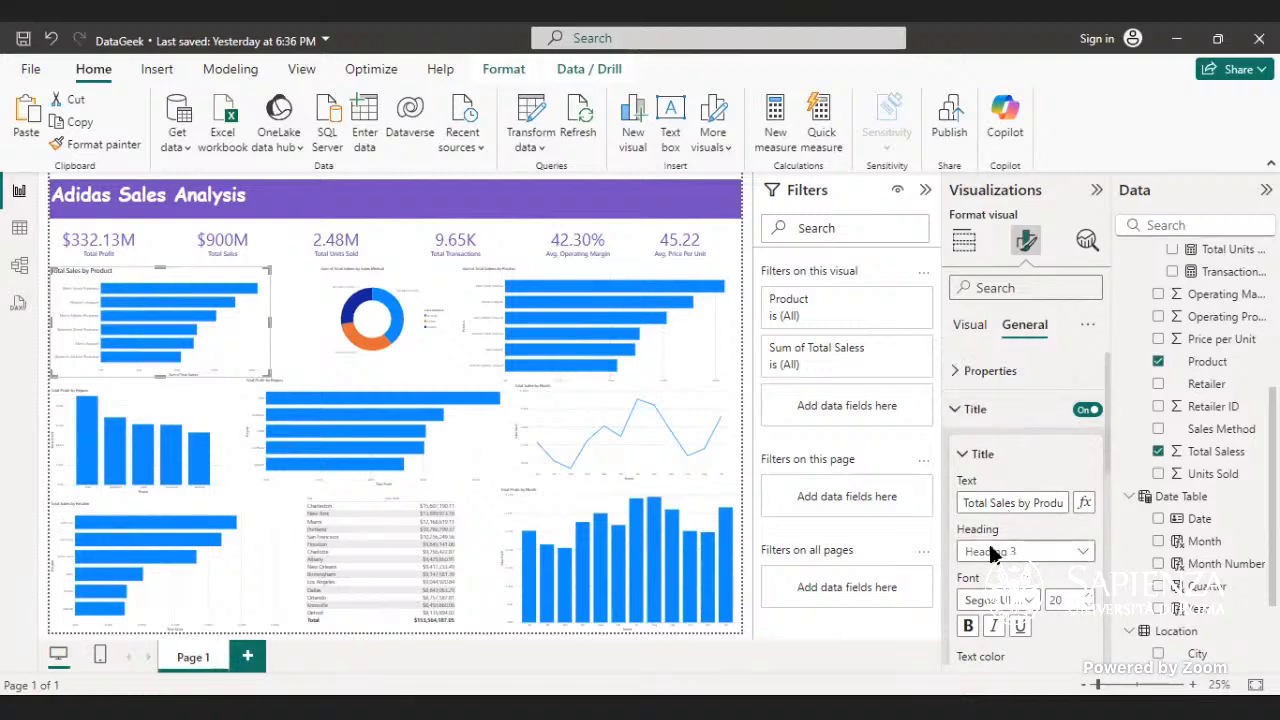
- Color the Total Sales by Product title text dark purple
scroll(990, 555, "down", 2)
left_click(994, 491)
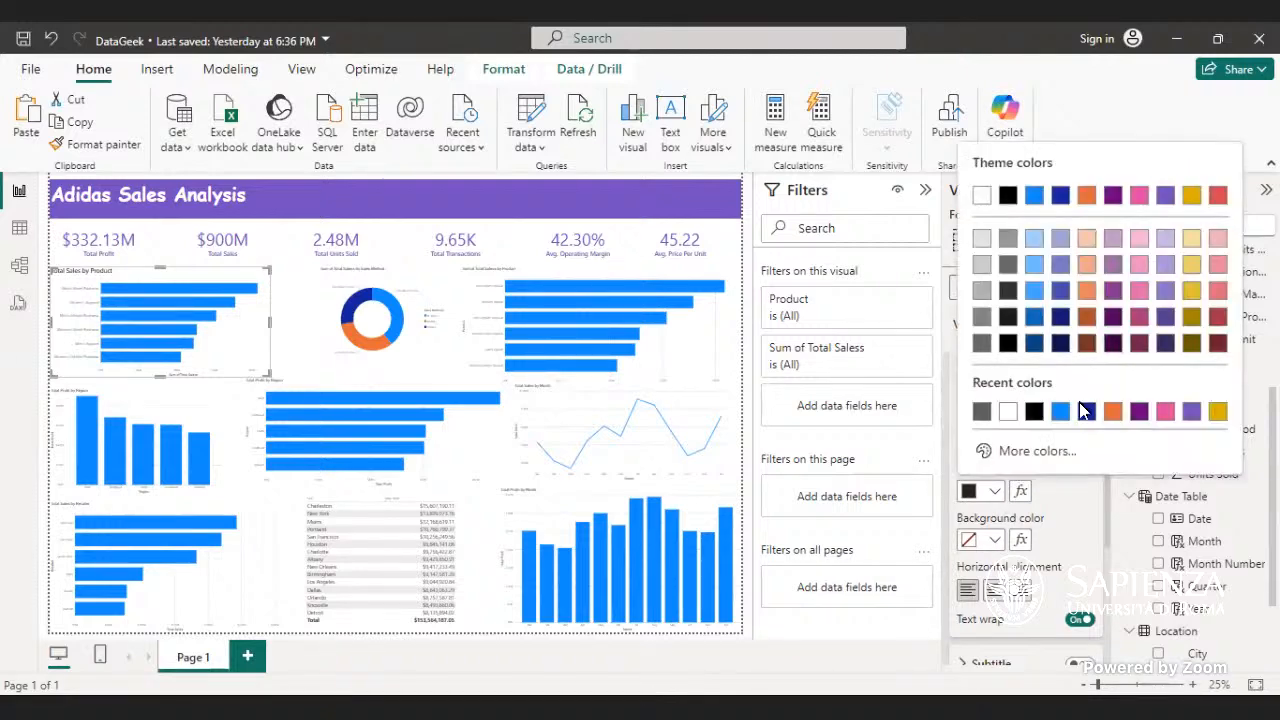
left_click(1136, 416)
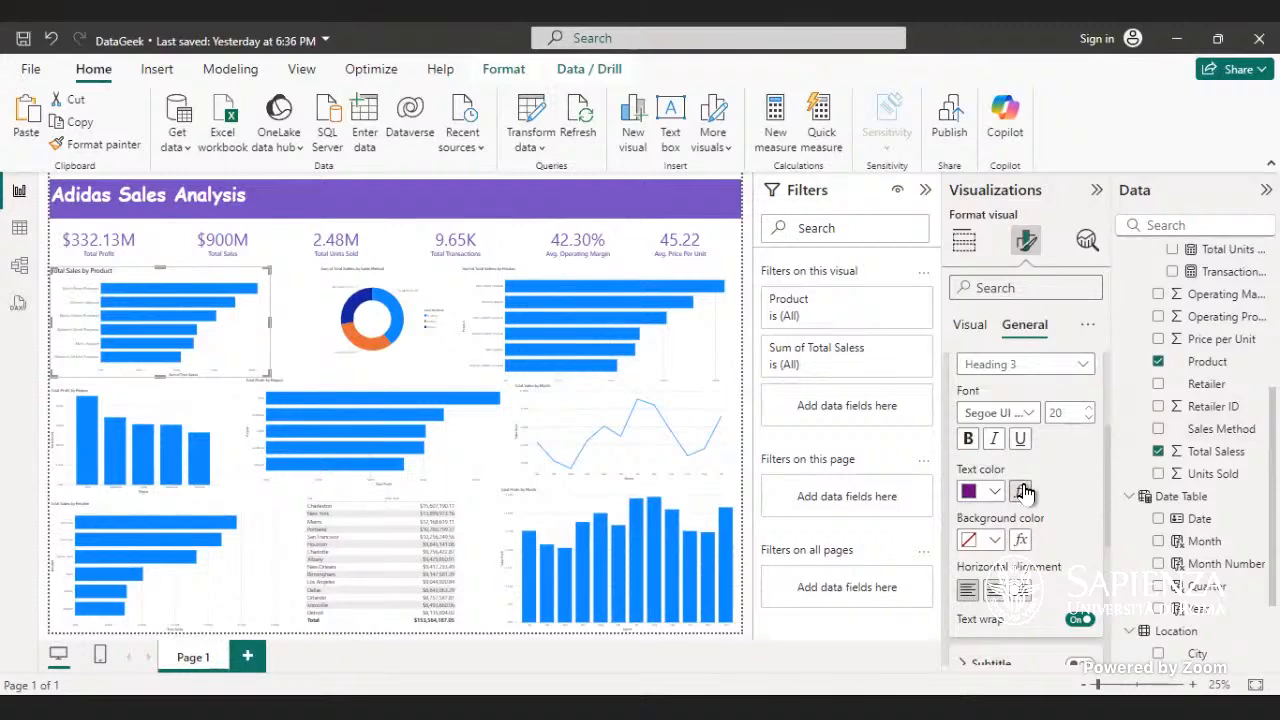
- Center the Total Sales by Product title horizontally and turn on the divider beneath it
left_click(991, 590)
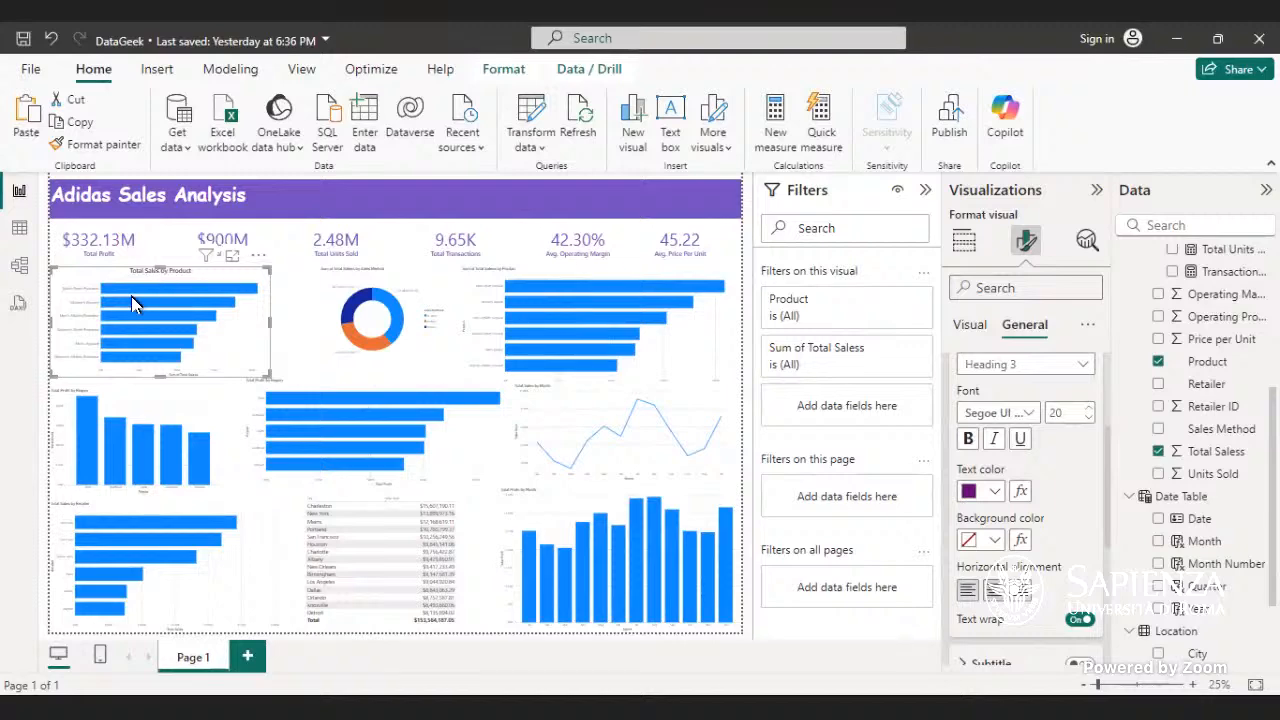
scroll(1024, 400, "down", 3)
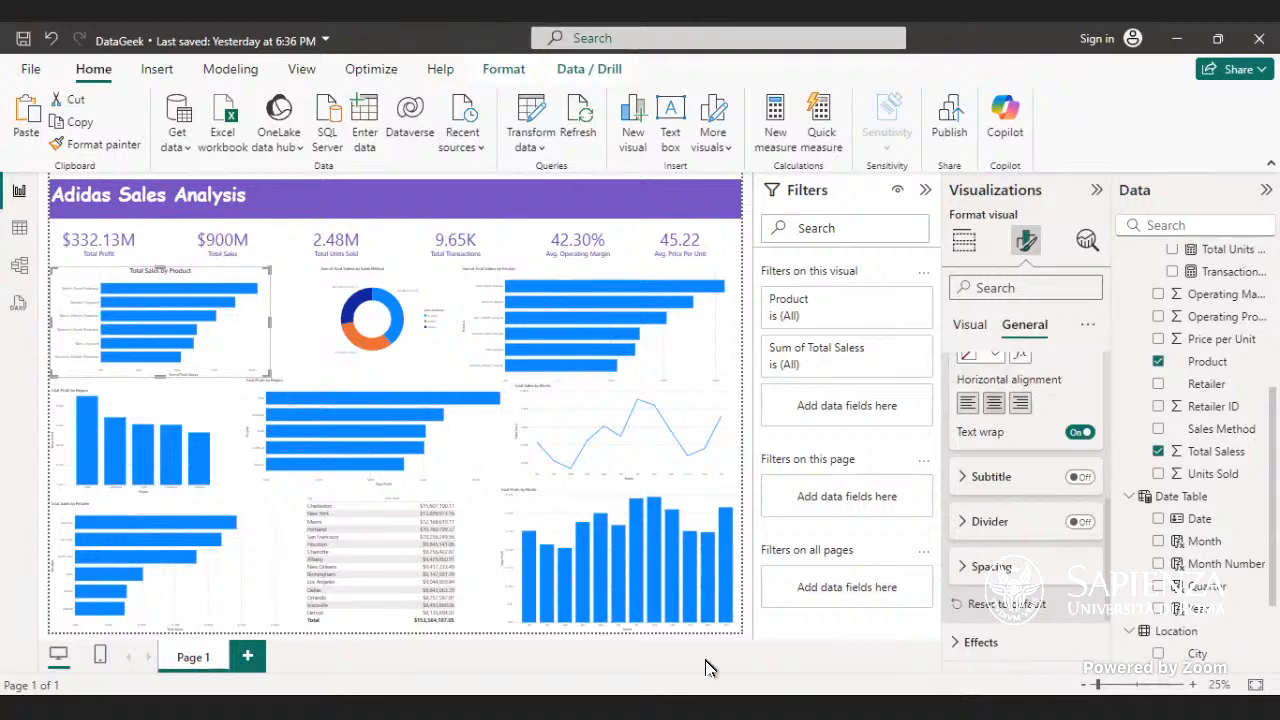
left_click(1080, 521)
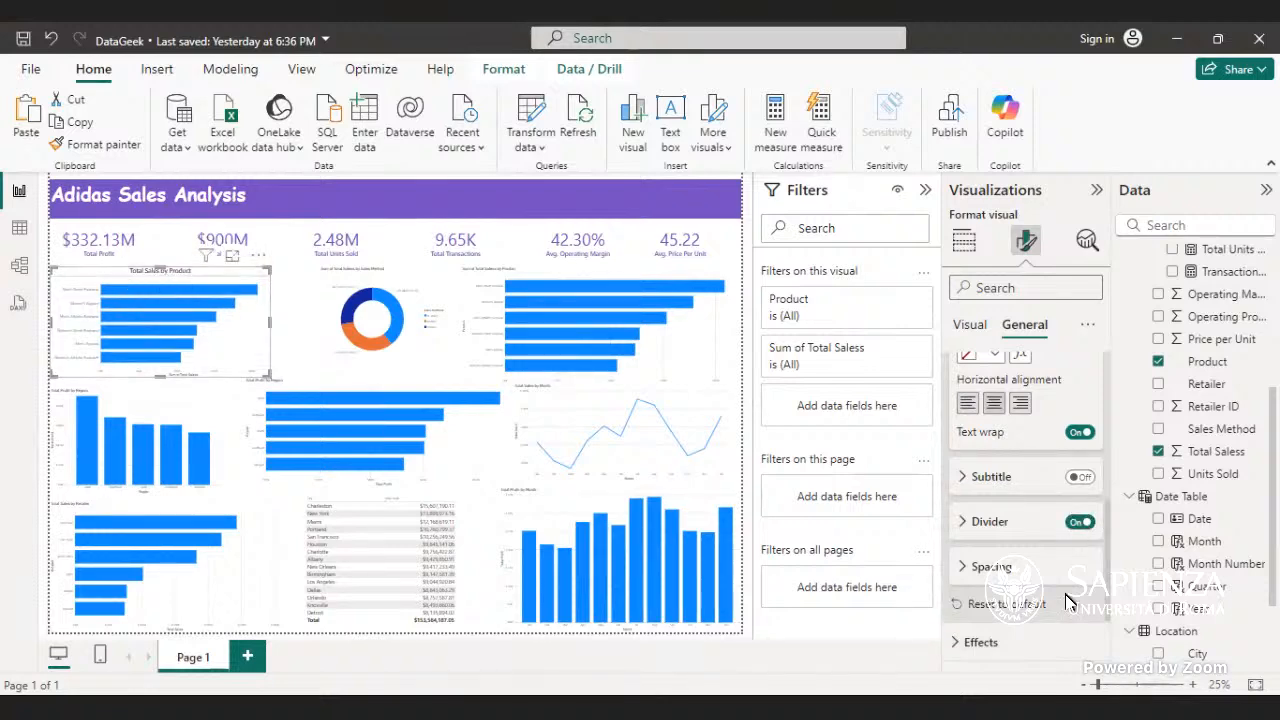
- Color the divider beneath the Total Sales by Product title dark purple
left_click(960, 522)
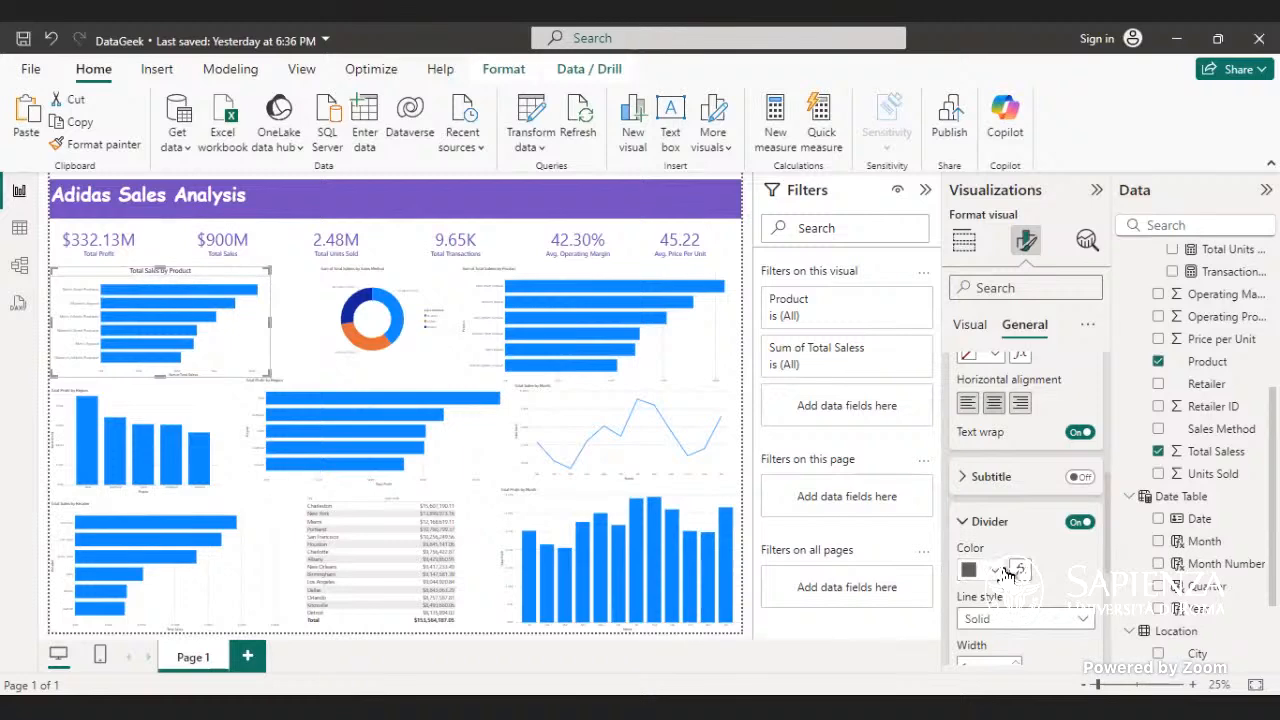
left_click(996, 570)
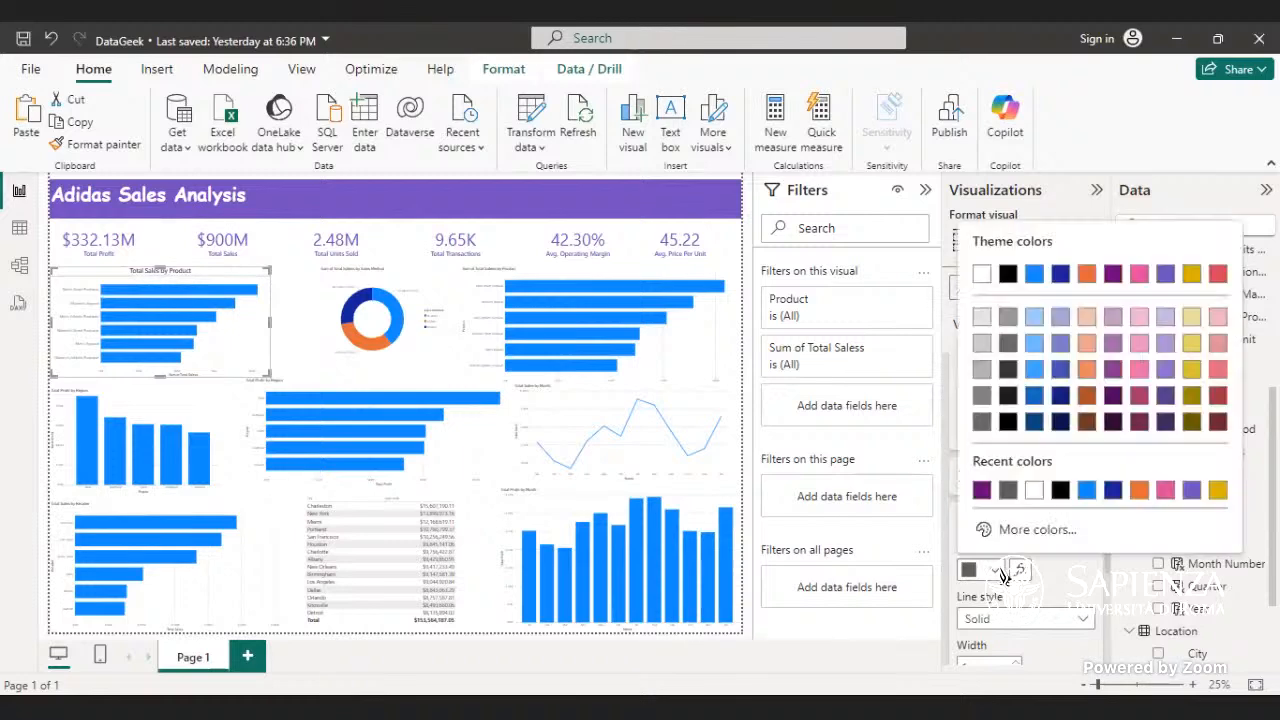
left_click(981, 490)
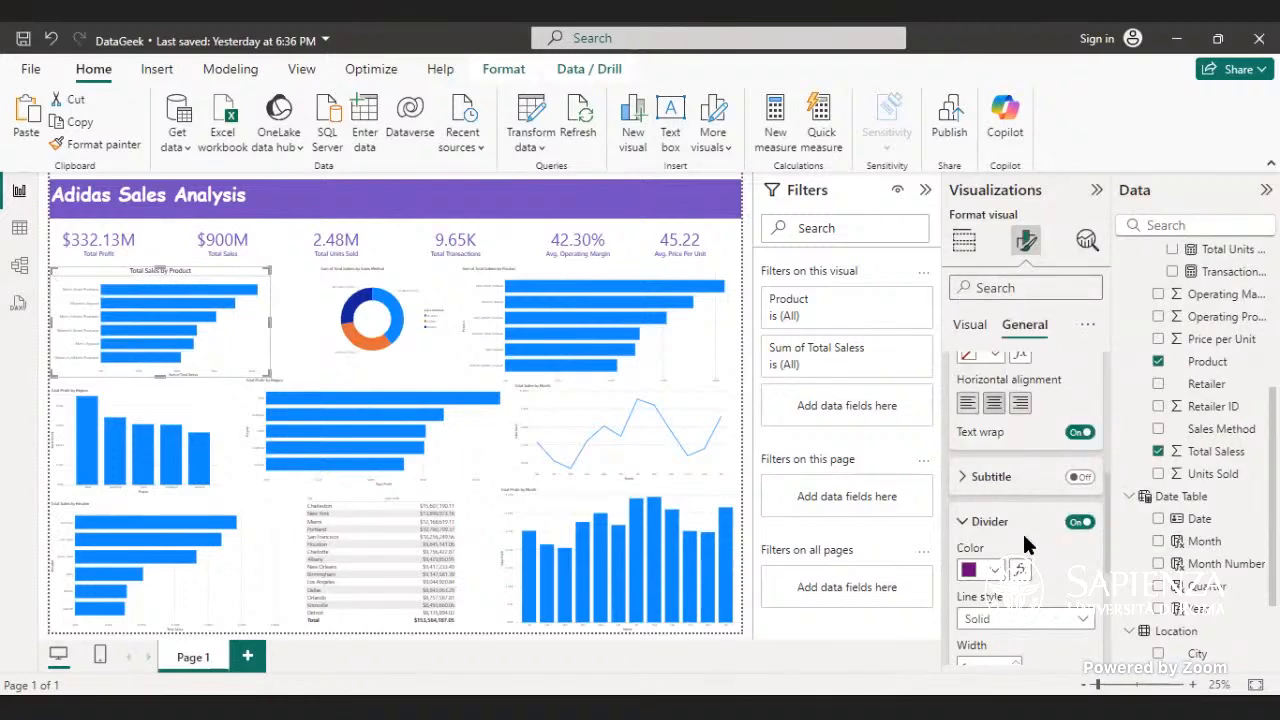
- Try the Dotted and Dashed line styles on the title divider, return it to Solid, and set its width to 3 px
left_click(1084, 619)
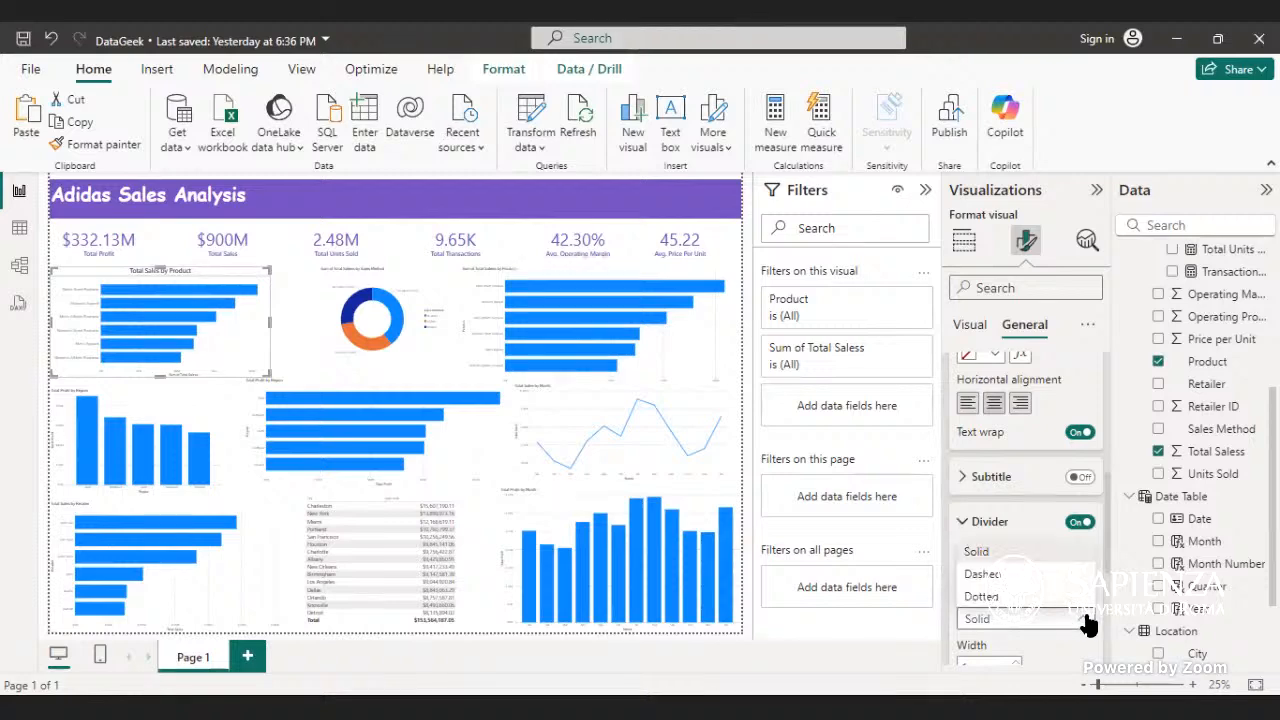
left_click(1034, 596)
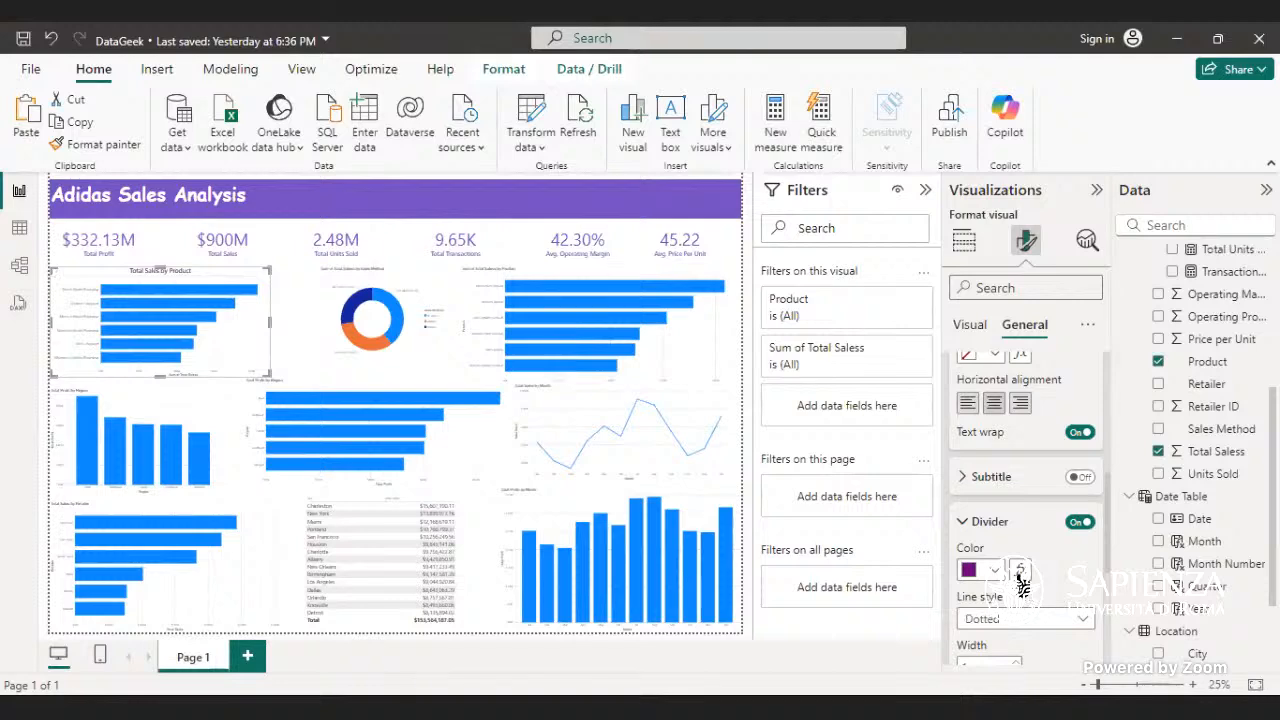
left_click(1090, 617)
left_click(1018, 575)
left_click(1076, 620)
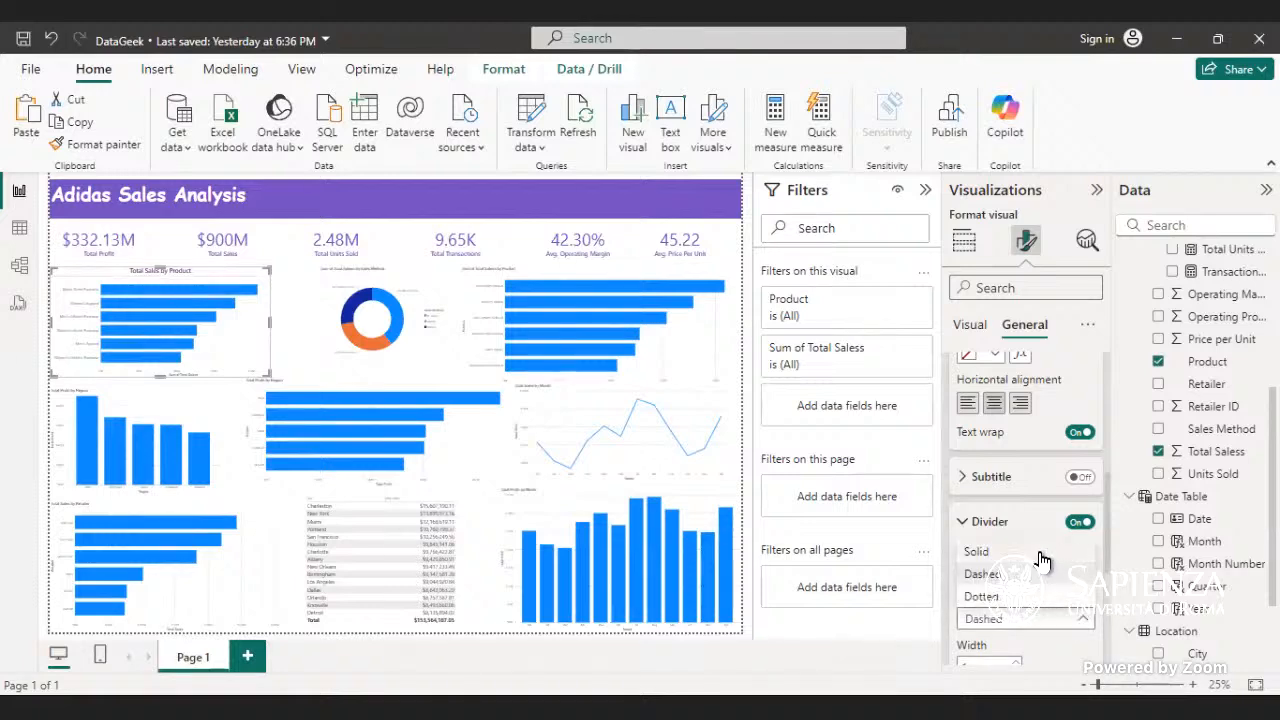
left_click(1041, 554)
scroll(1052, 625, "down", 2)
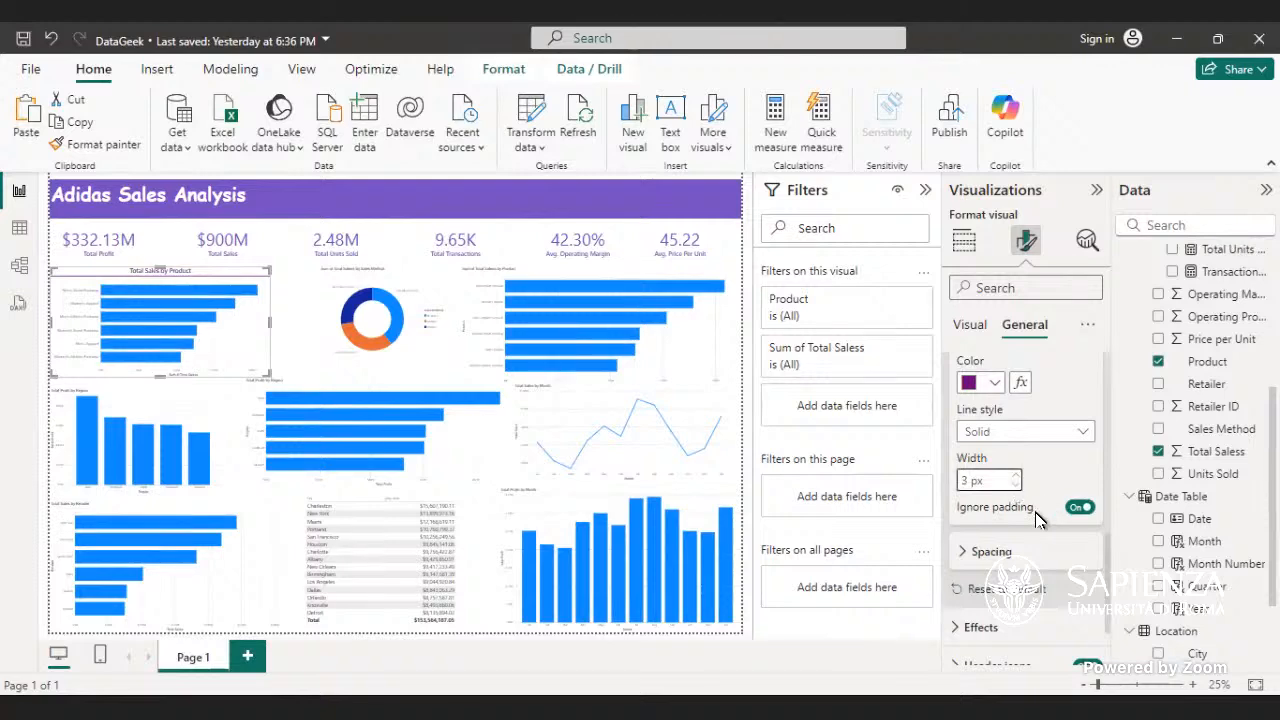
- Try a 6 px title spacing and return it to 5 px, and switch the divider's Ignore padding option off and back on
left_click(1050, 550)
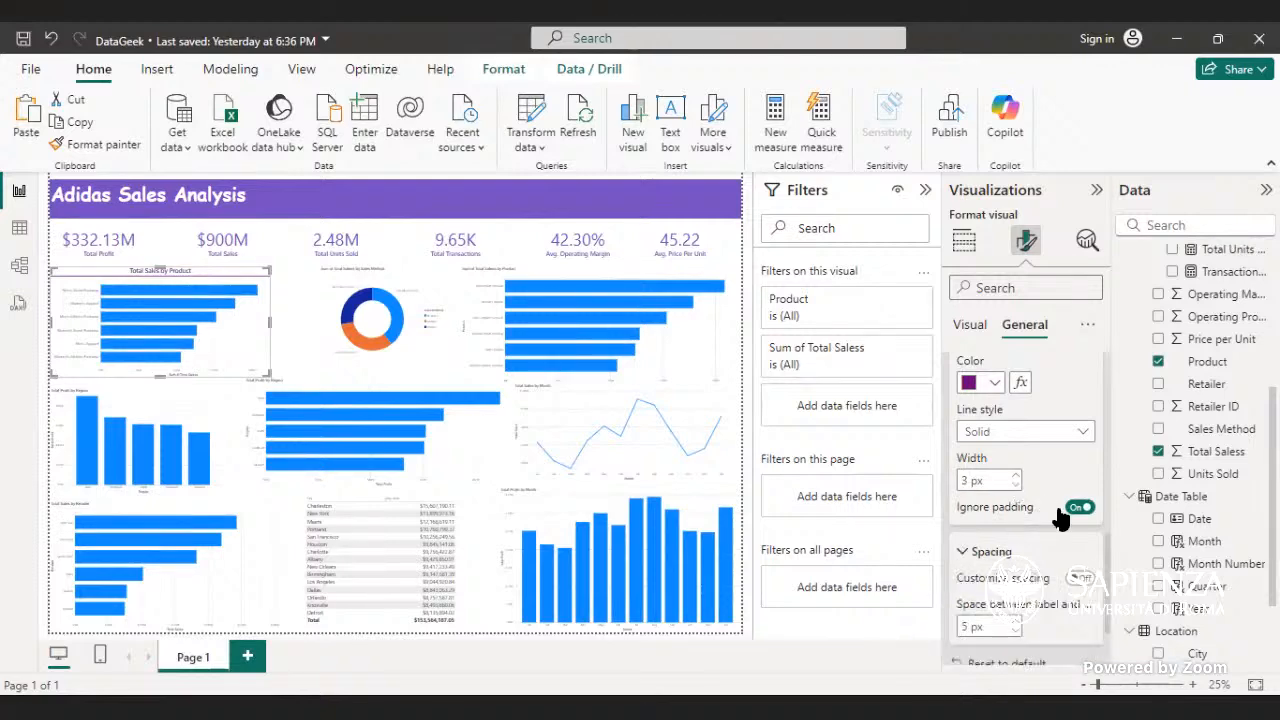
left_click(1015, 622)
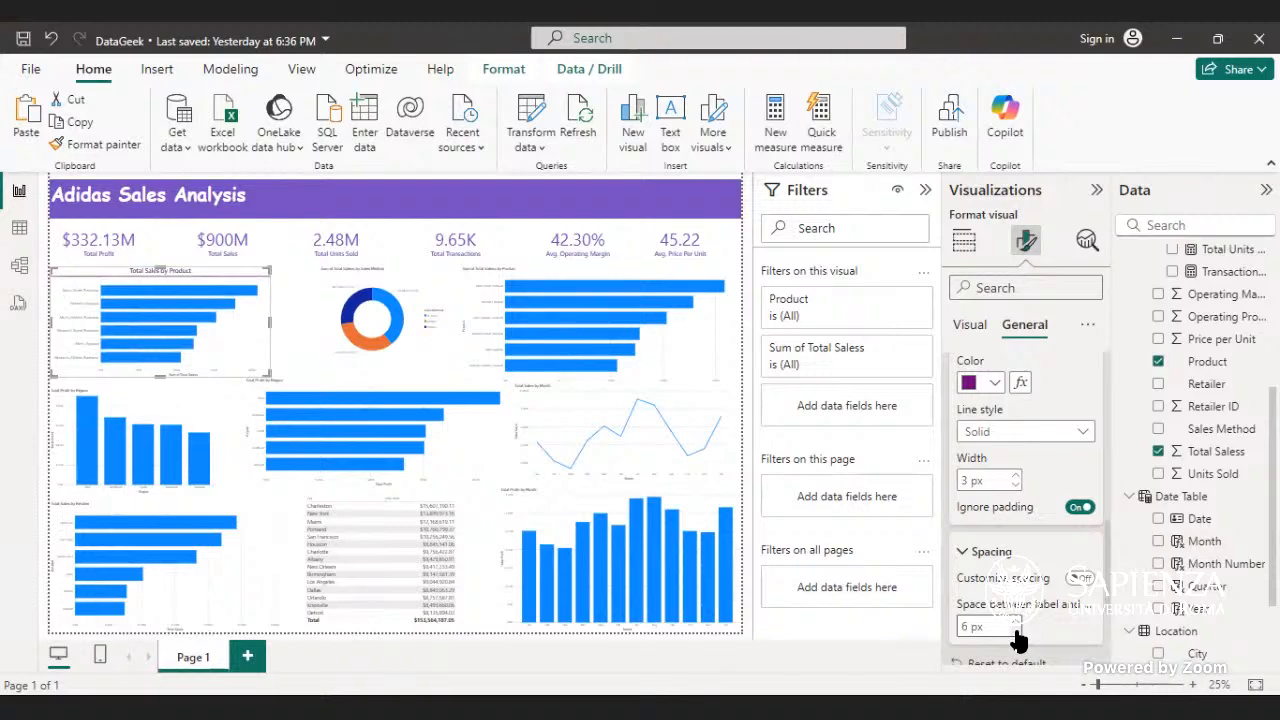
left_click(1016, 632)
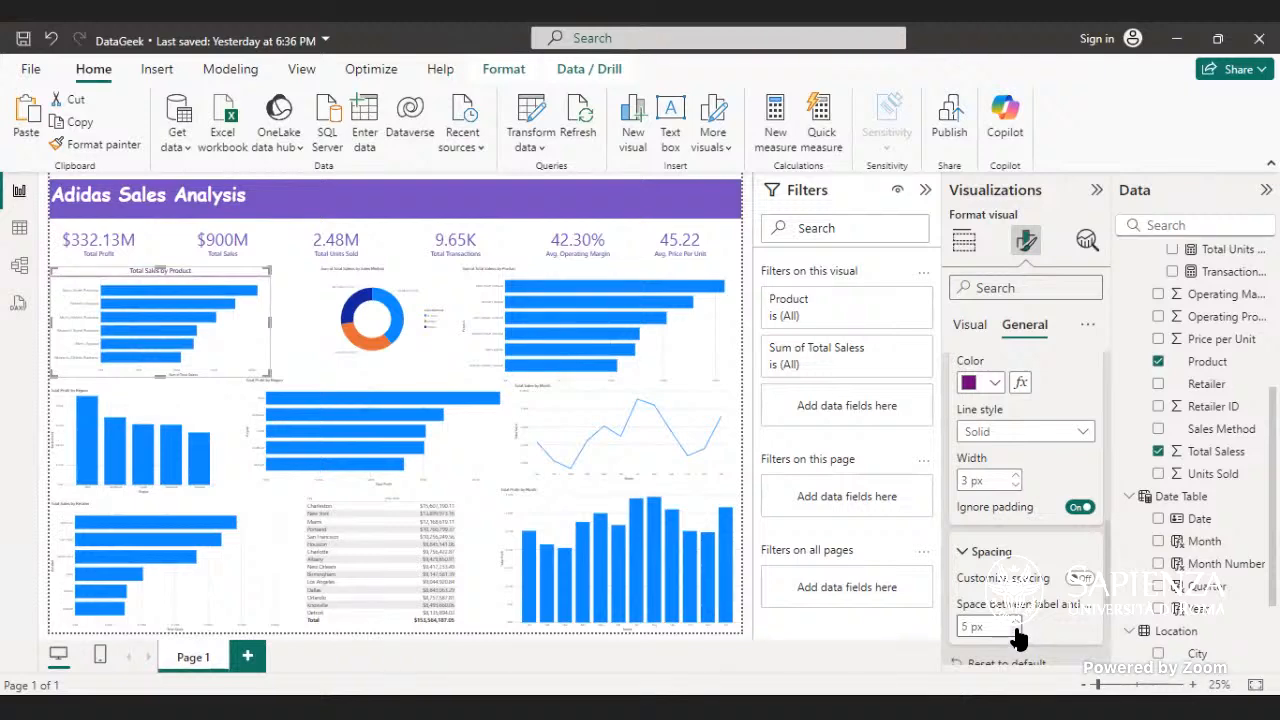
left_click(1003, 557)
scroll(1005, 566, "down", 1)
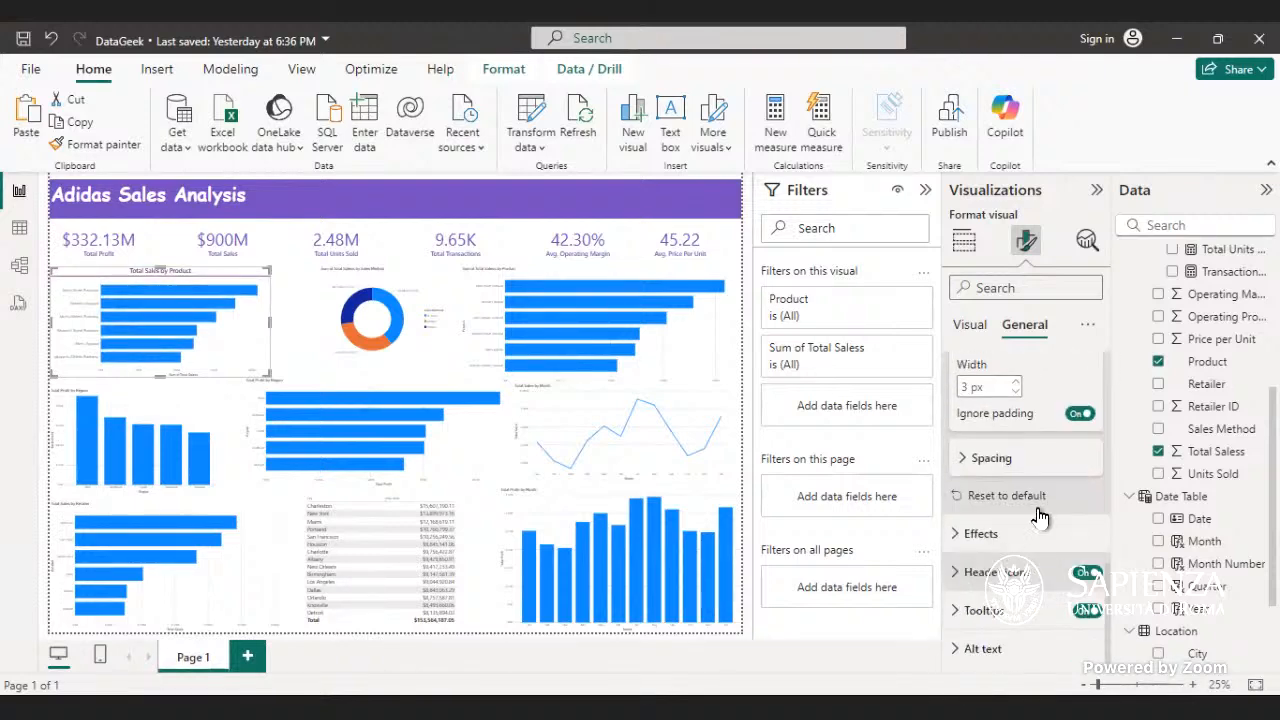
left_click(1078, 414)
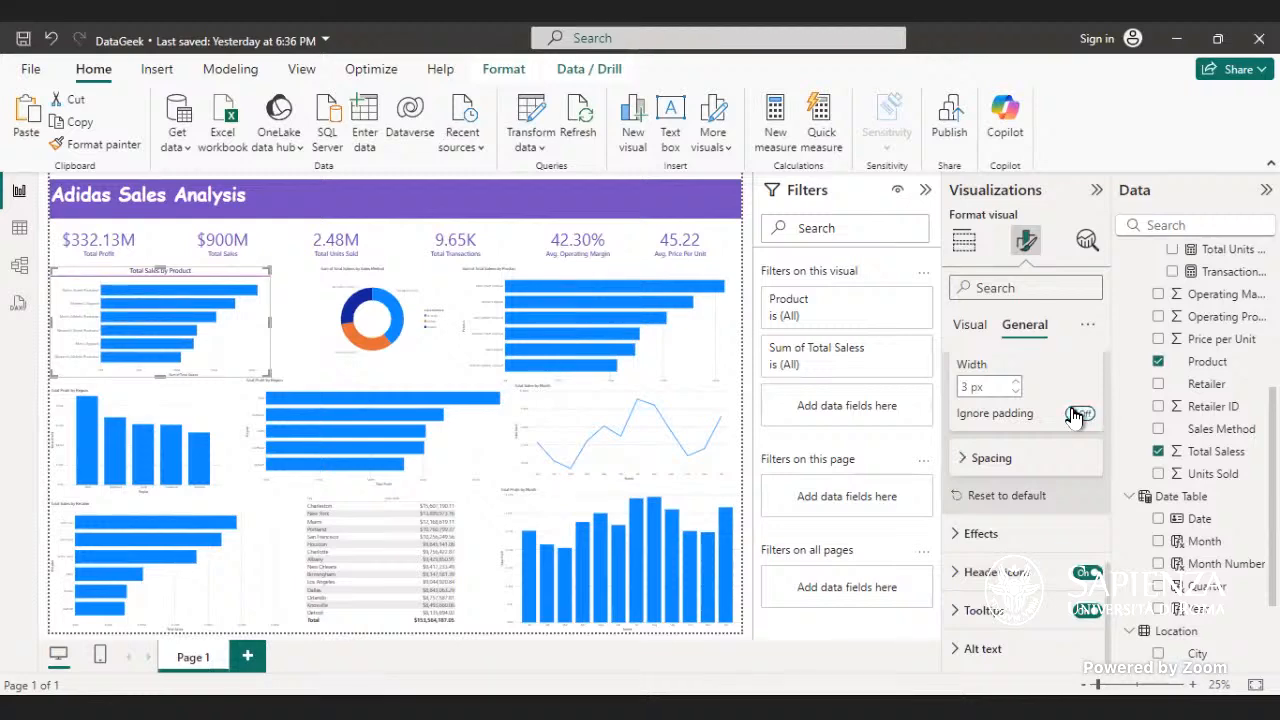
left_click(1078, 414)
- Try dark purple and black backgrounds on the Total Sales by Product chart and return the background to white
left_click(1028, 536)
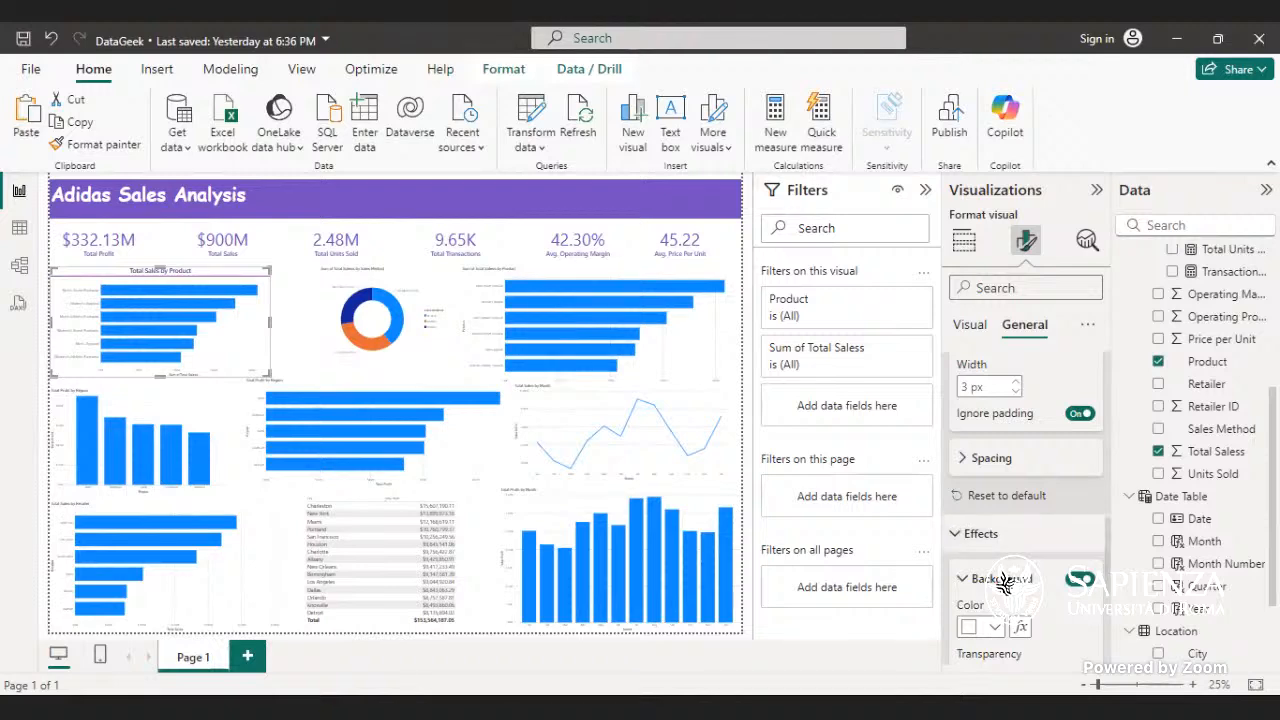
left_click(993, 627)
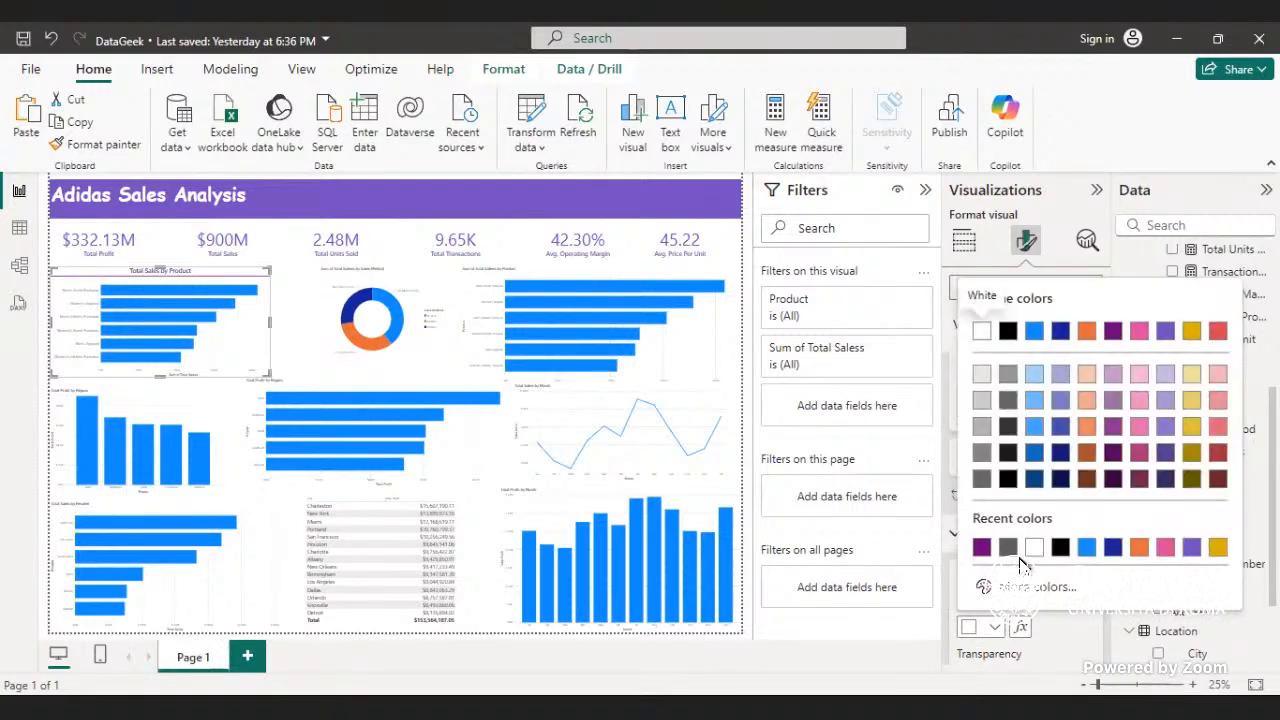
left_click(981, 547)
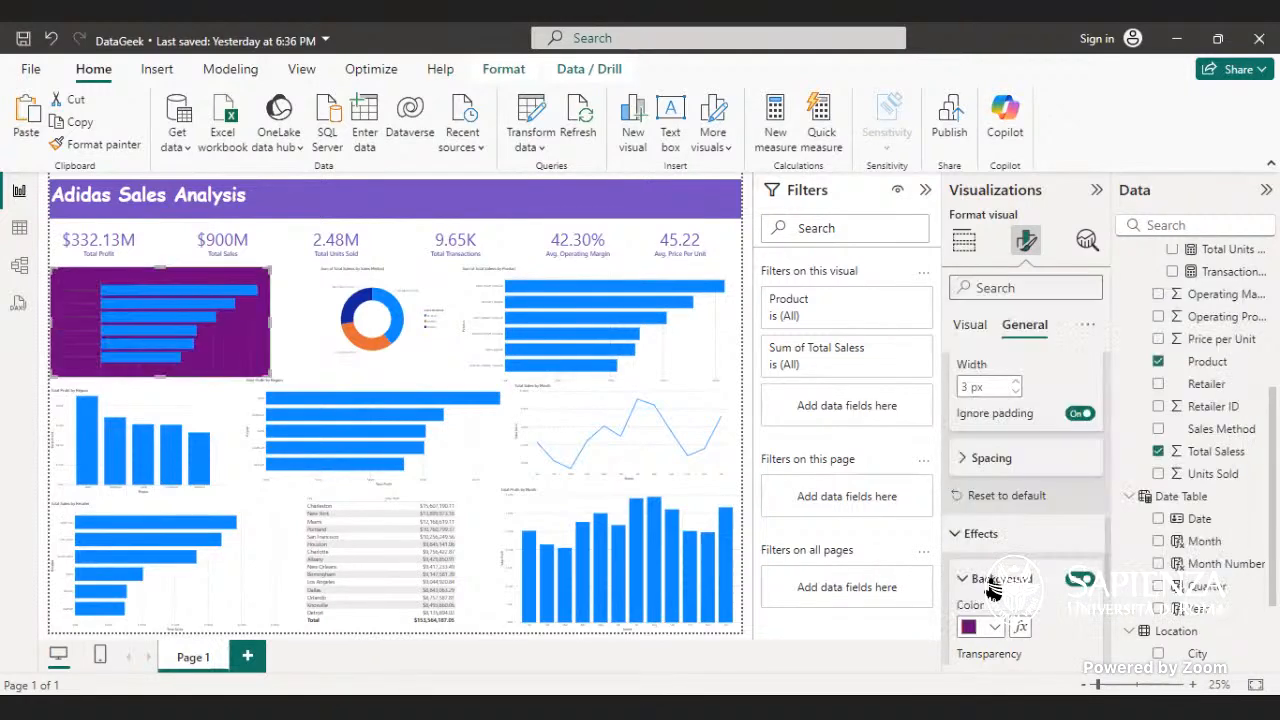
left_click(993, 627)
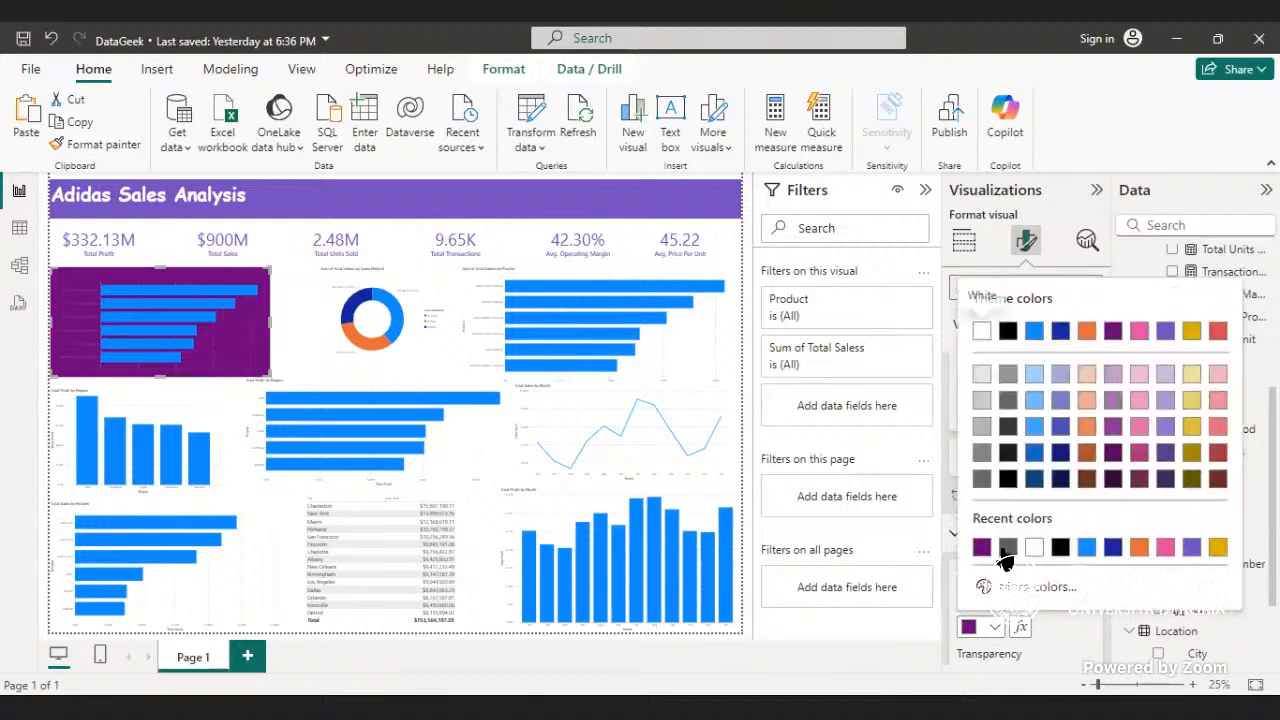
left_click(1007, 480)
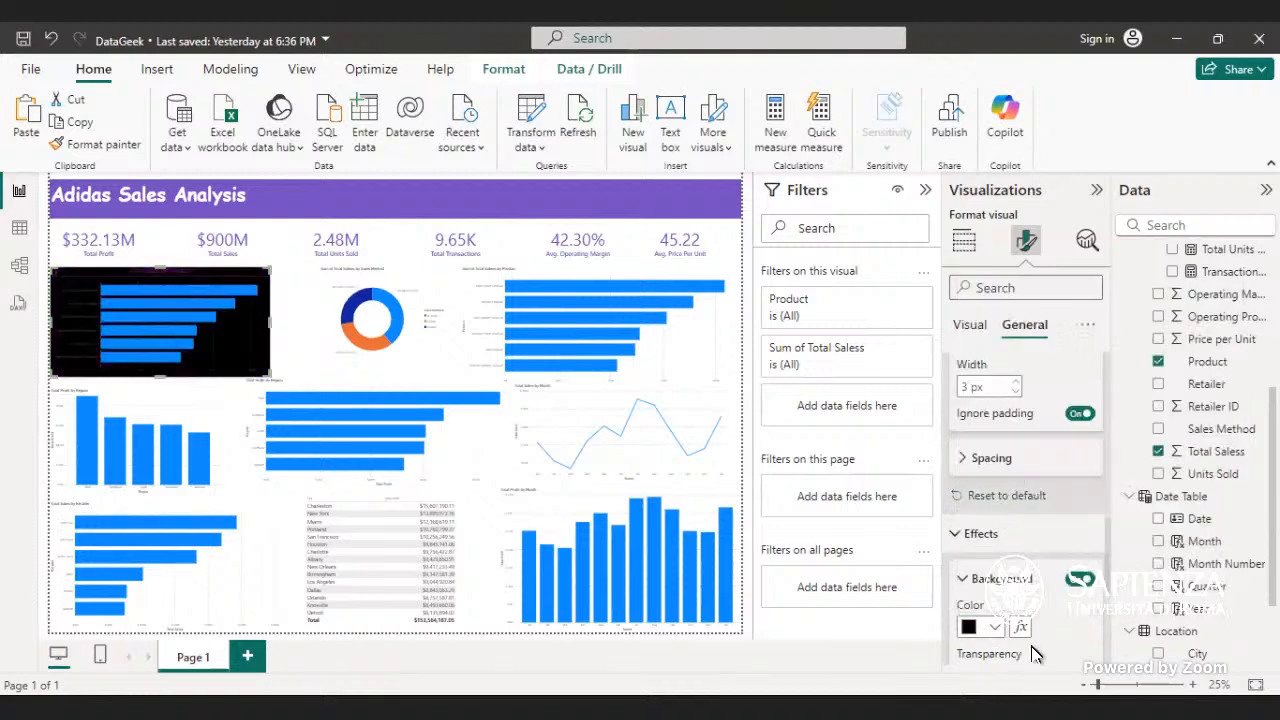
left_click(997, 628)
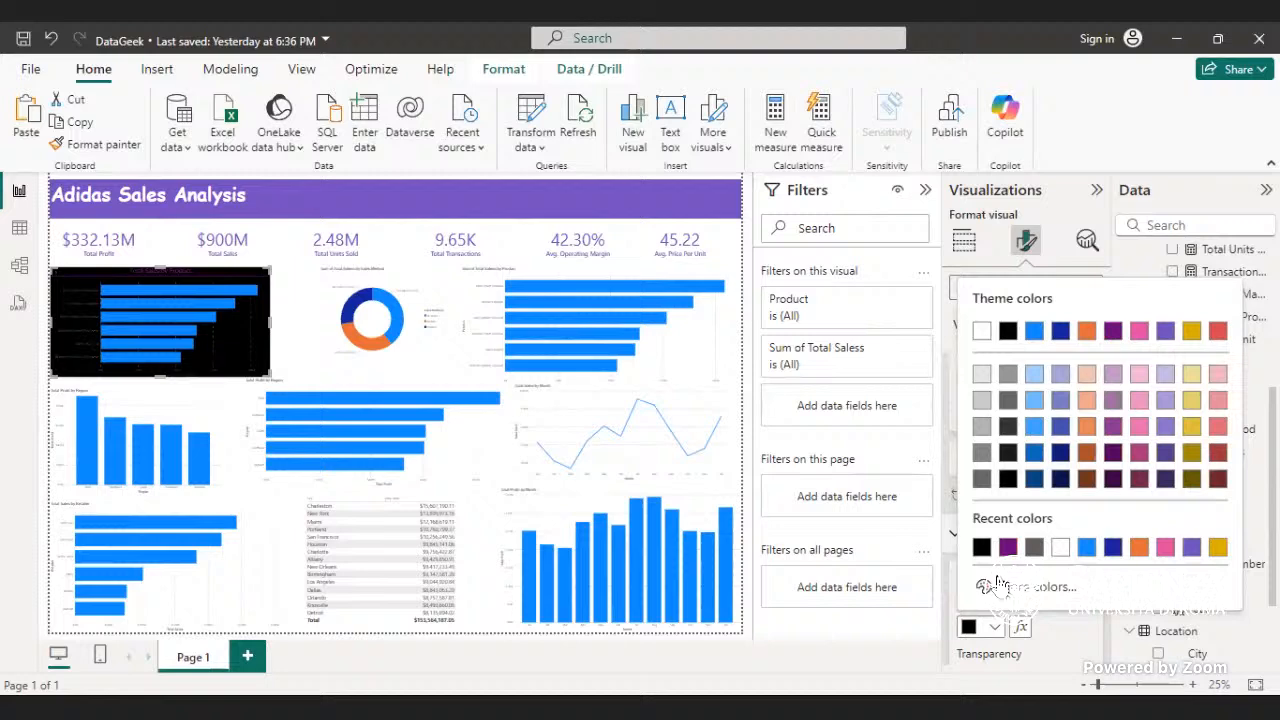
left_click(1060, 548)
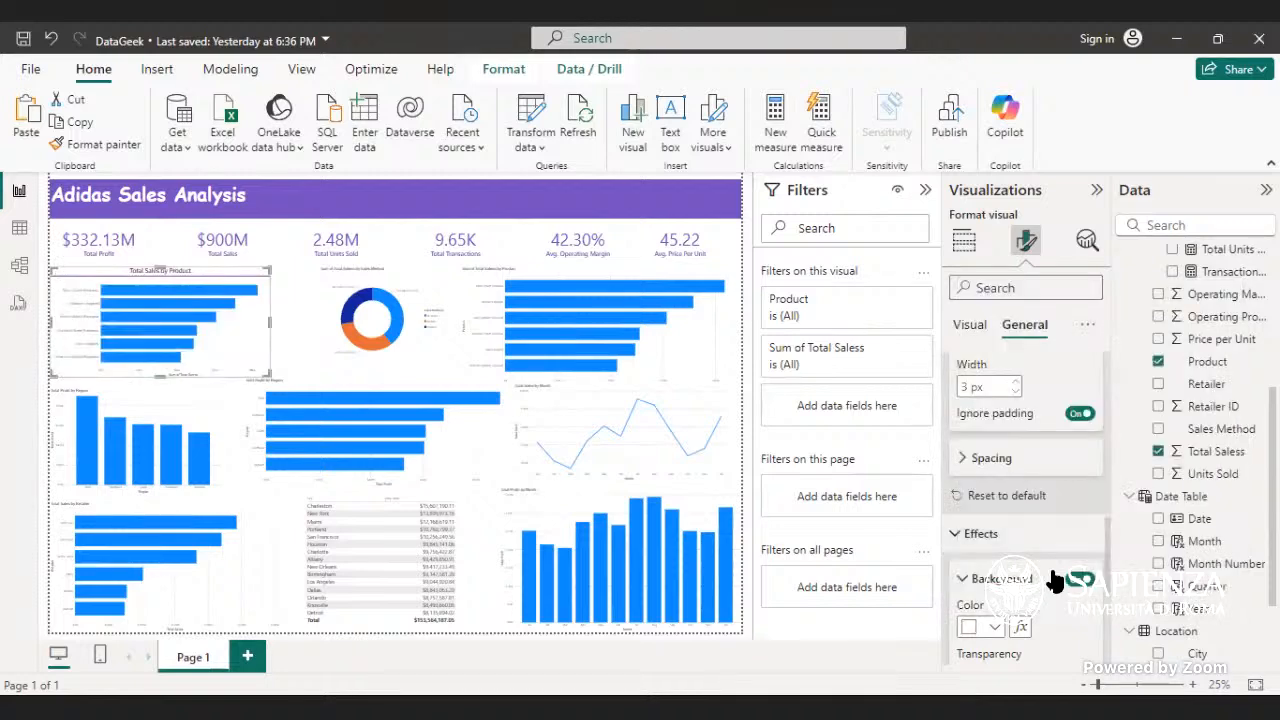
- Preview a bar's tooltip in the Total Sales by Product chart and switch the chart's tooltips off and back on
left_click(985, 533)
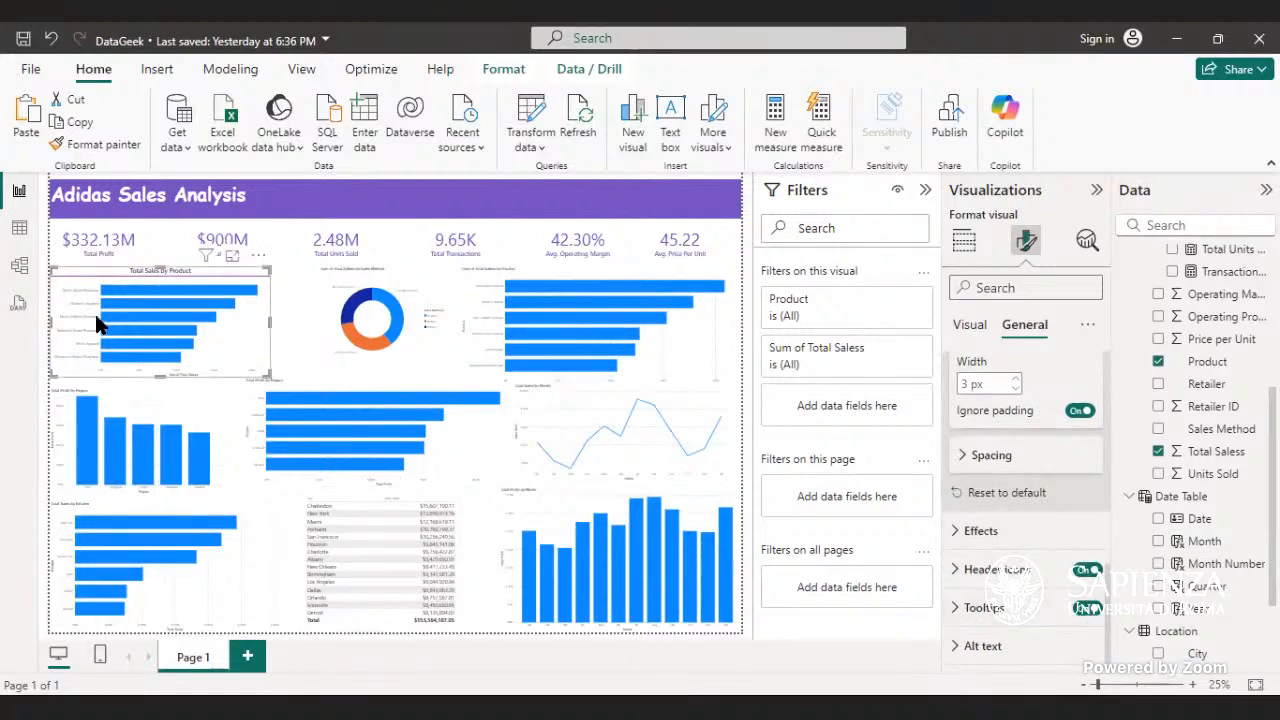
mouse_move(116, 298)
mouse_move(155, 295)
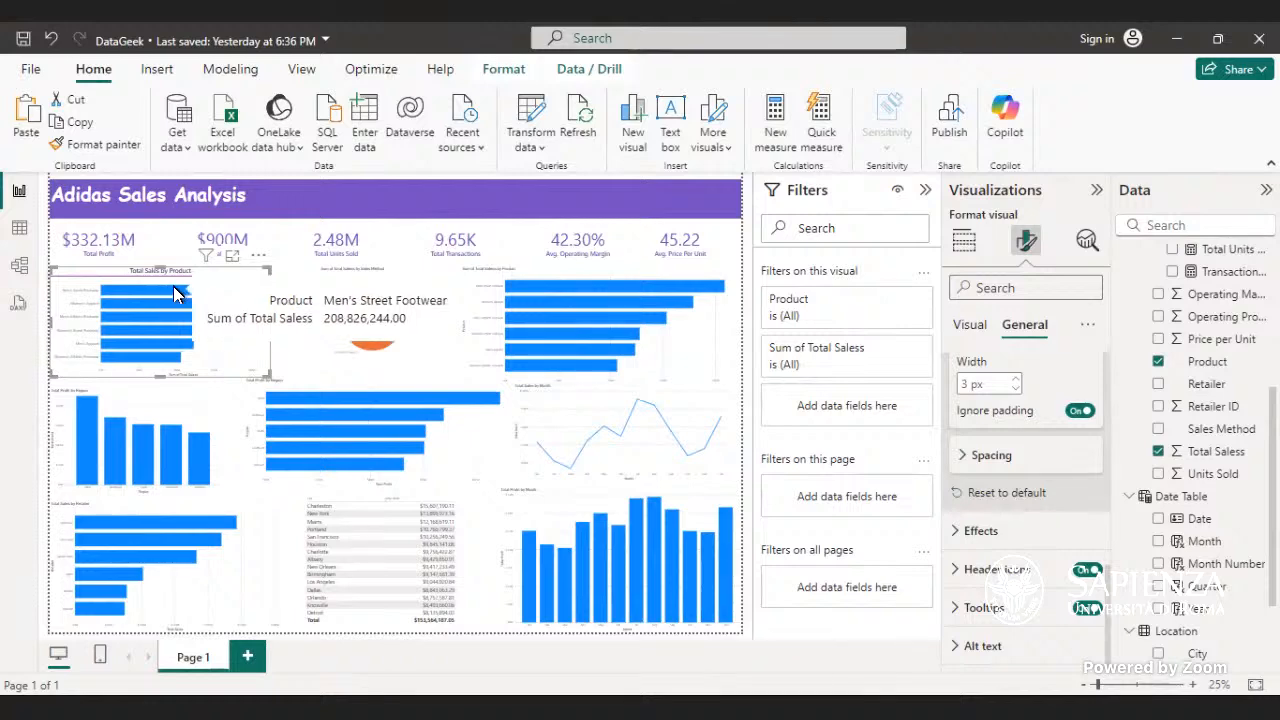
left_click(1086, 607)
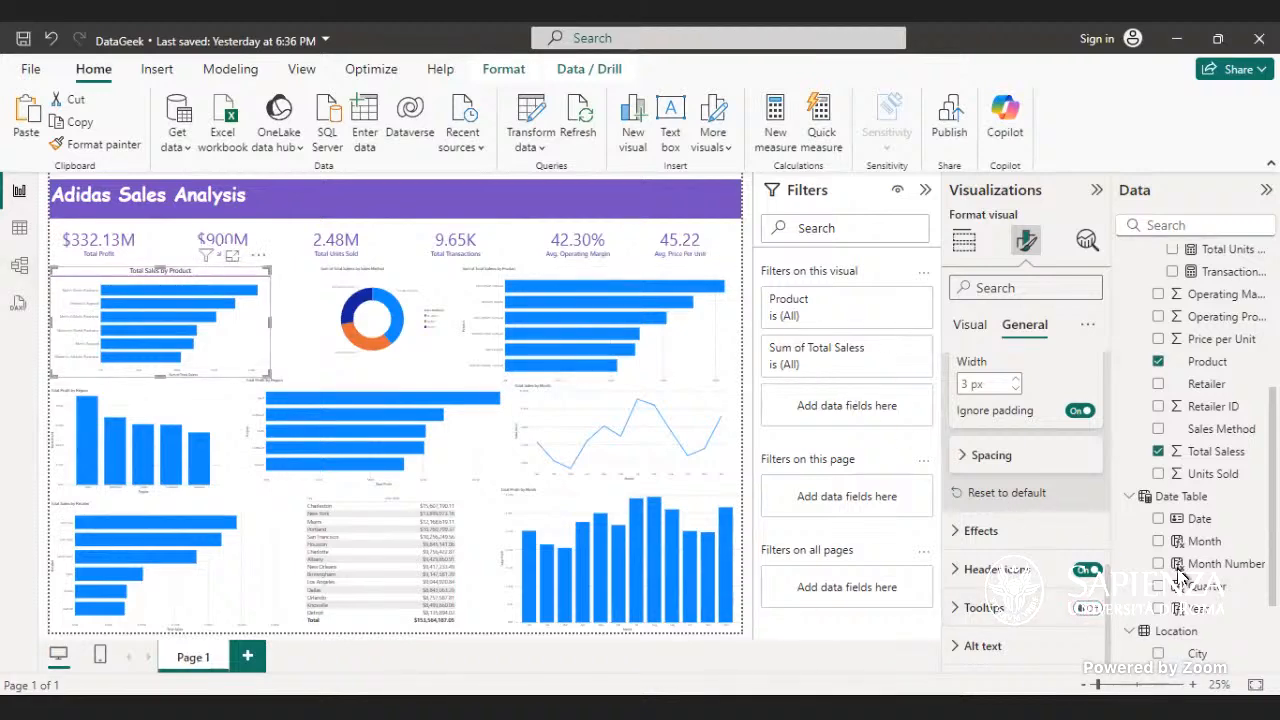
left_click(1088, 617)
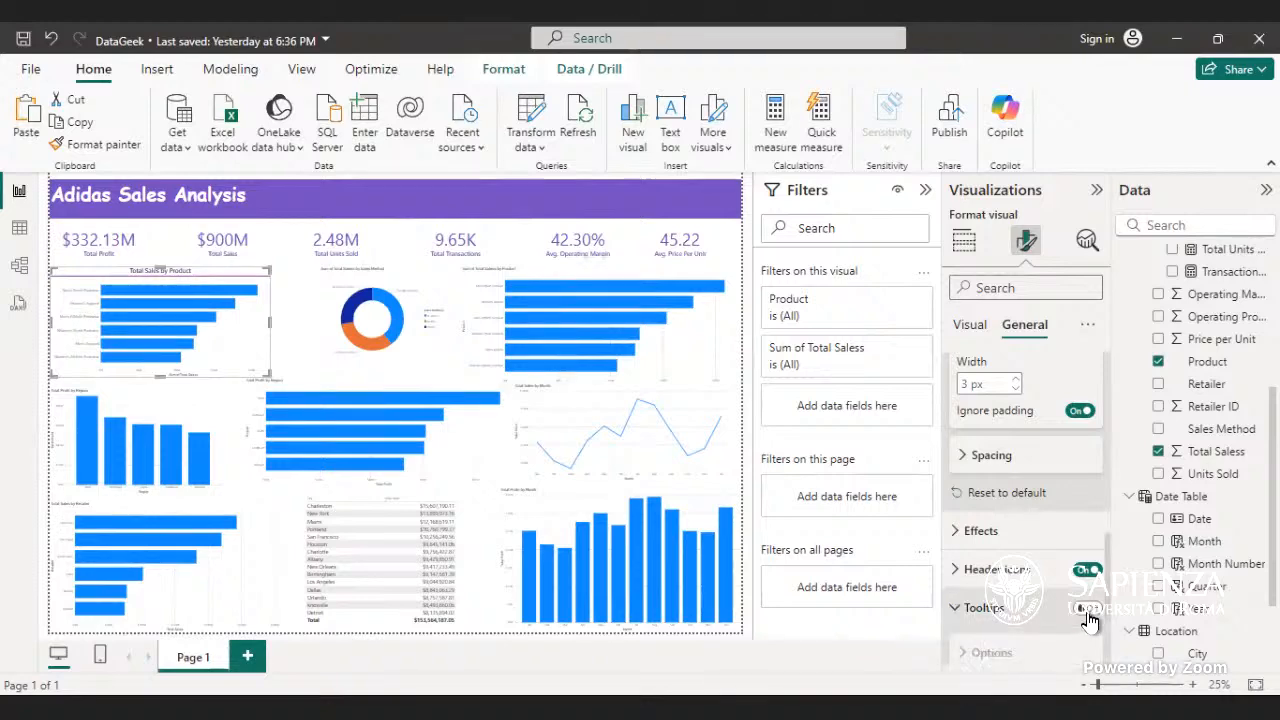
left_click(978, 612)
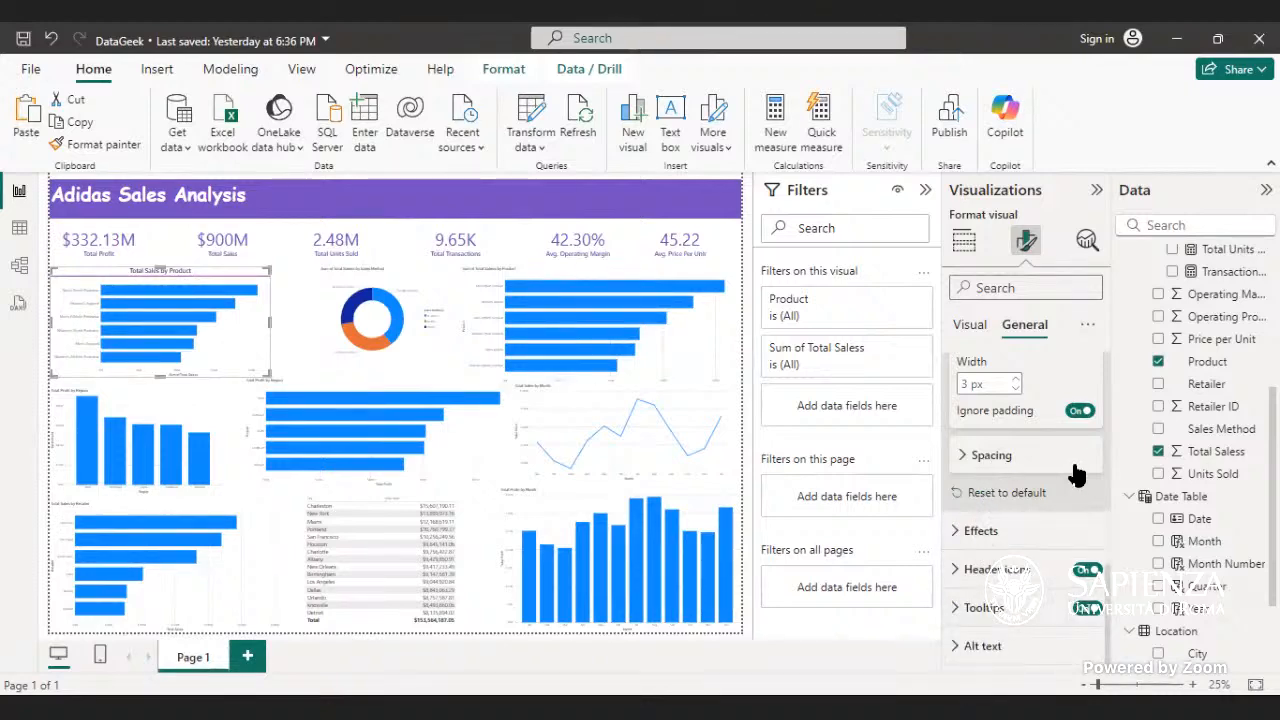
- Collapse the divider and title formatting groups of the Total Sales by Product chart
scroll(1070, 430, "up", 3)
scroll(1044, 383, "up", 2)
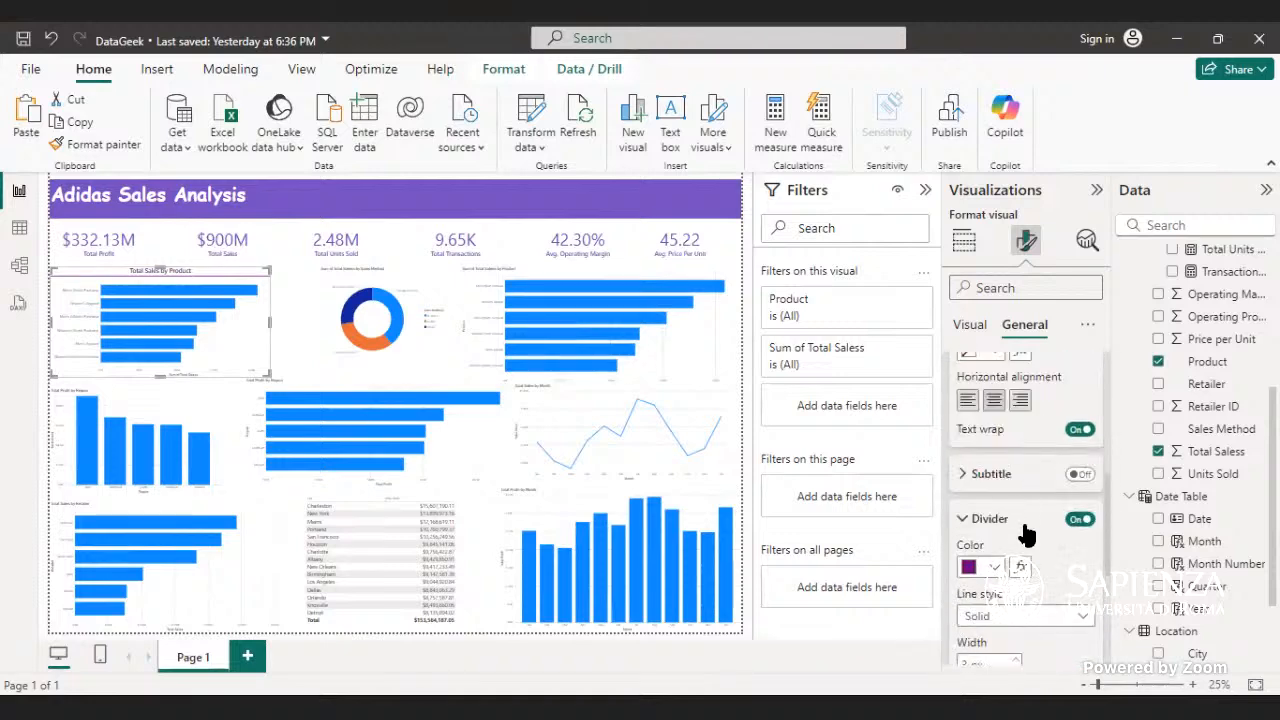
left_click(1020, 520)
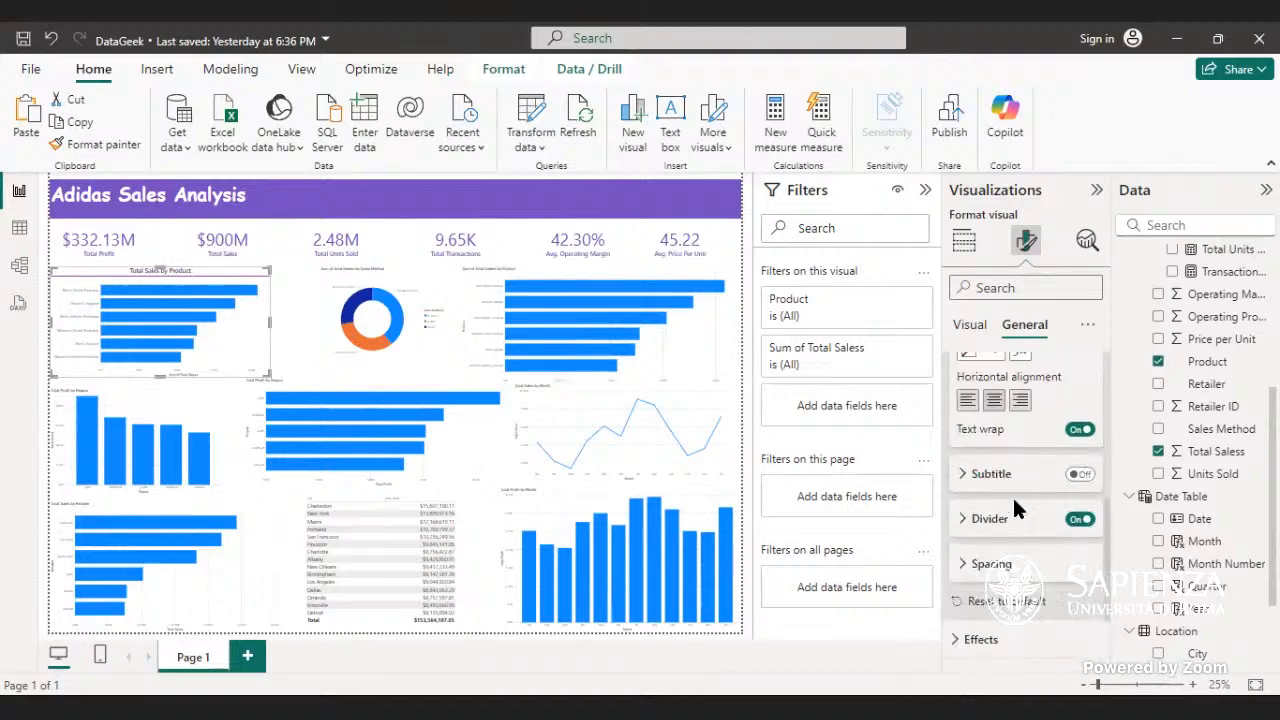
scroll(1014, 508, "up", 4)
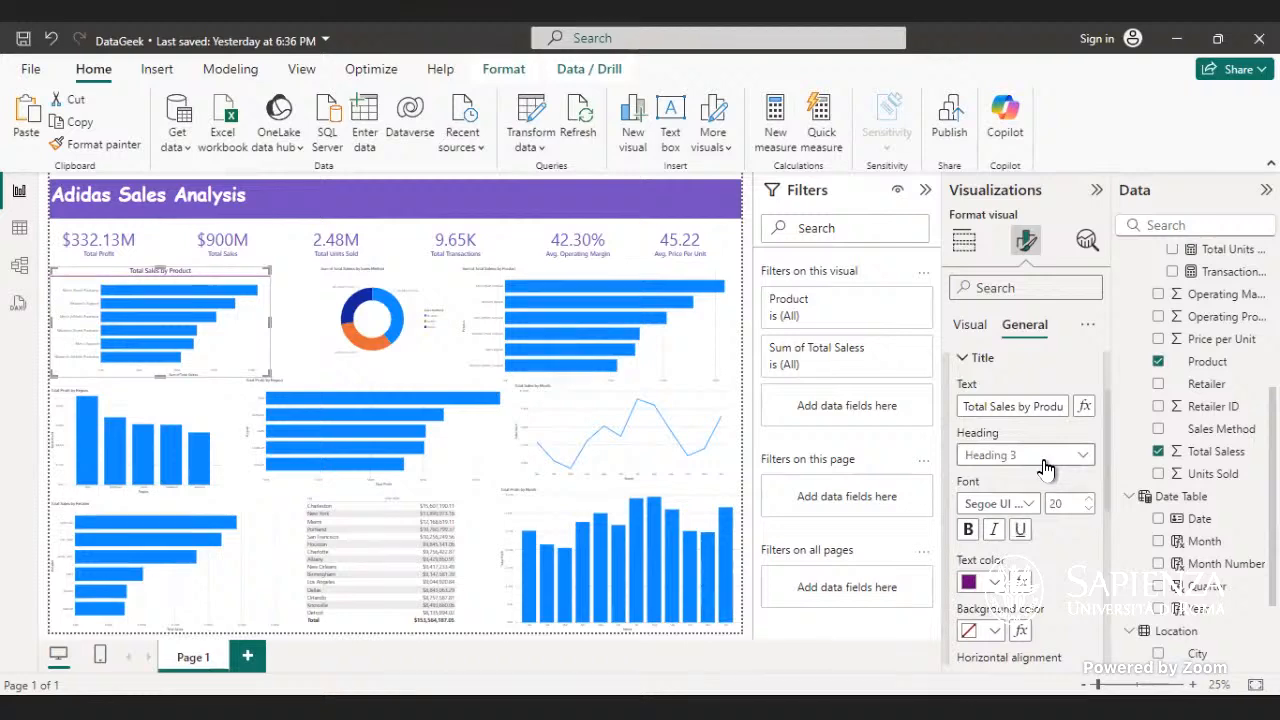
scroll(1045, 468, "up", 2)
left_click(1045, 462)
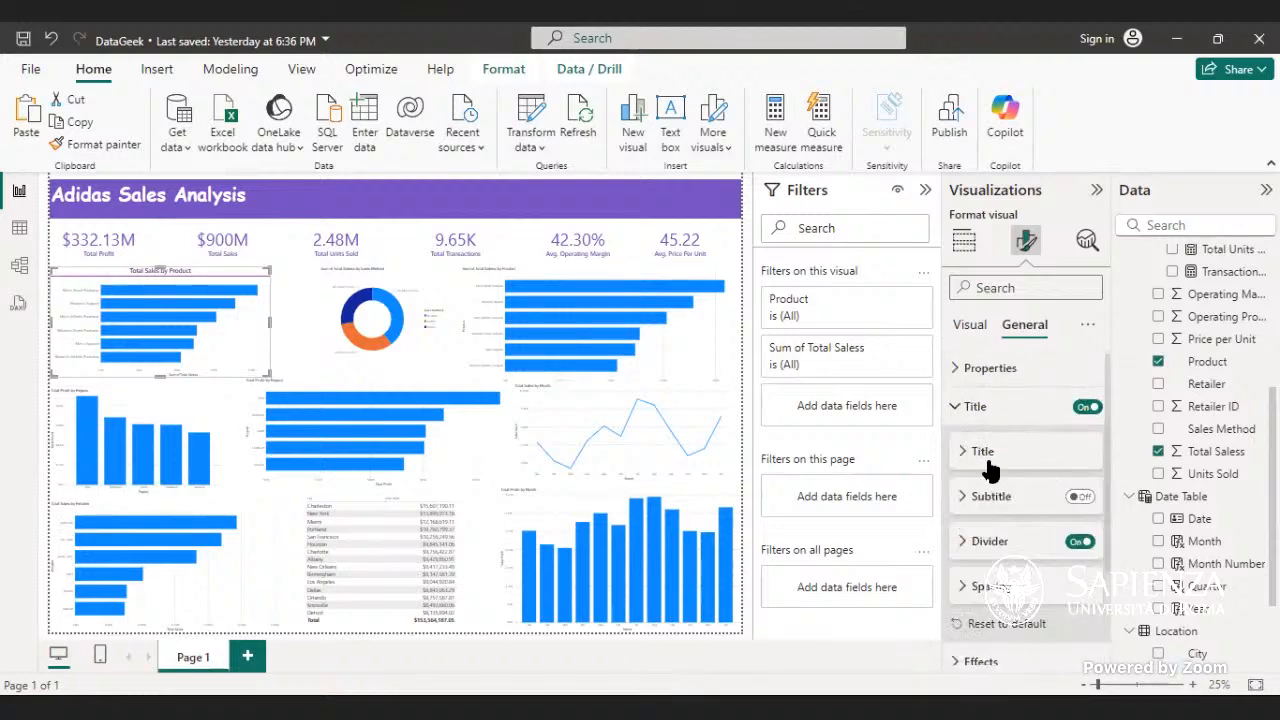
left_click(975, 406)
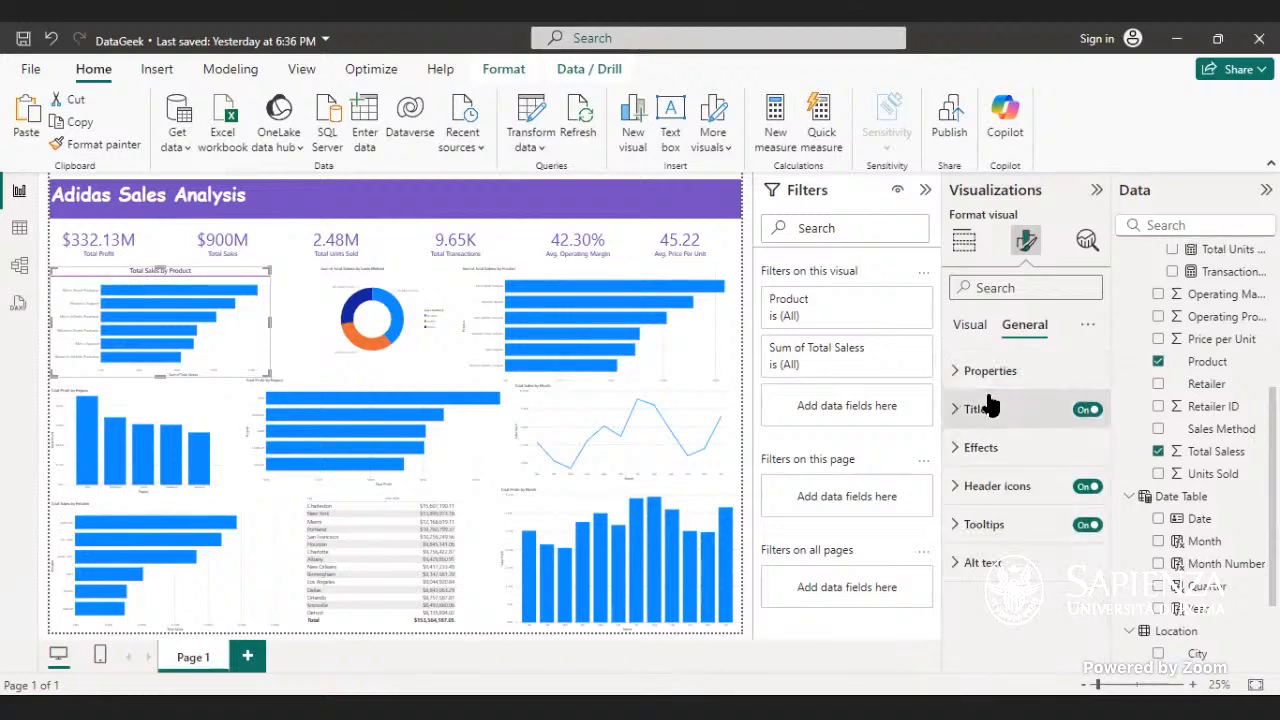
- Set the Total Sales by Product chart's horizontal position to 1 in its general properties
left_click(968, 370)
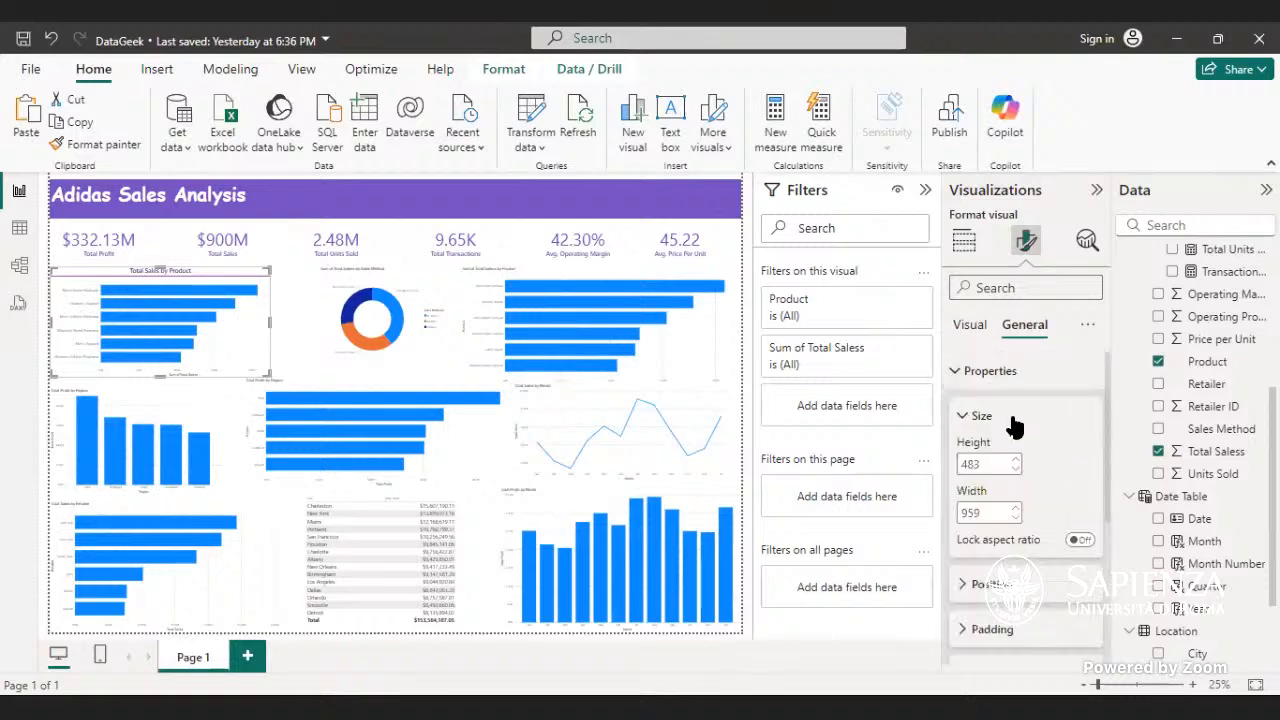
left_click(985, 585)
scroll(988, 590, "down", 2)
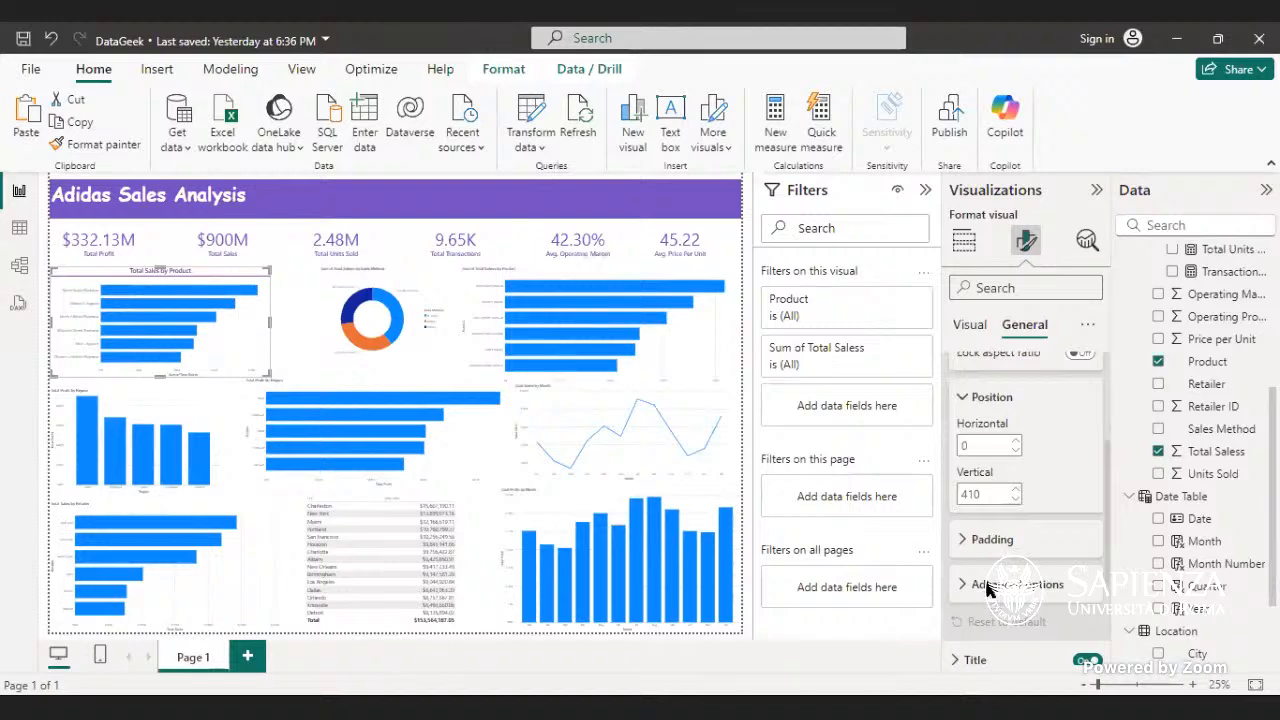
left_click(1015, 449)
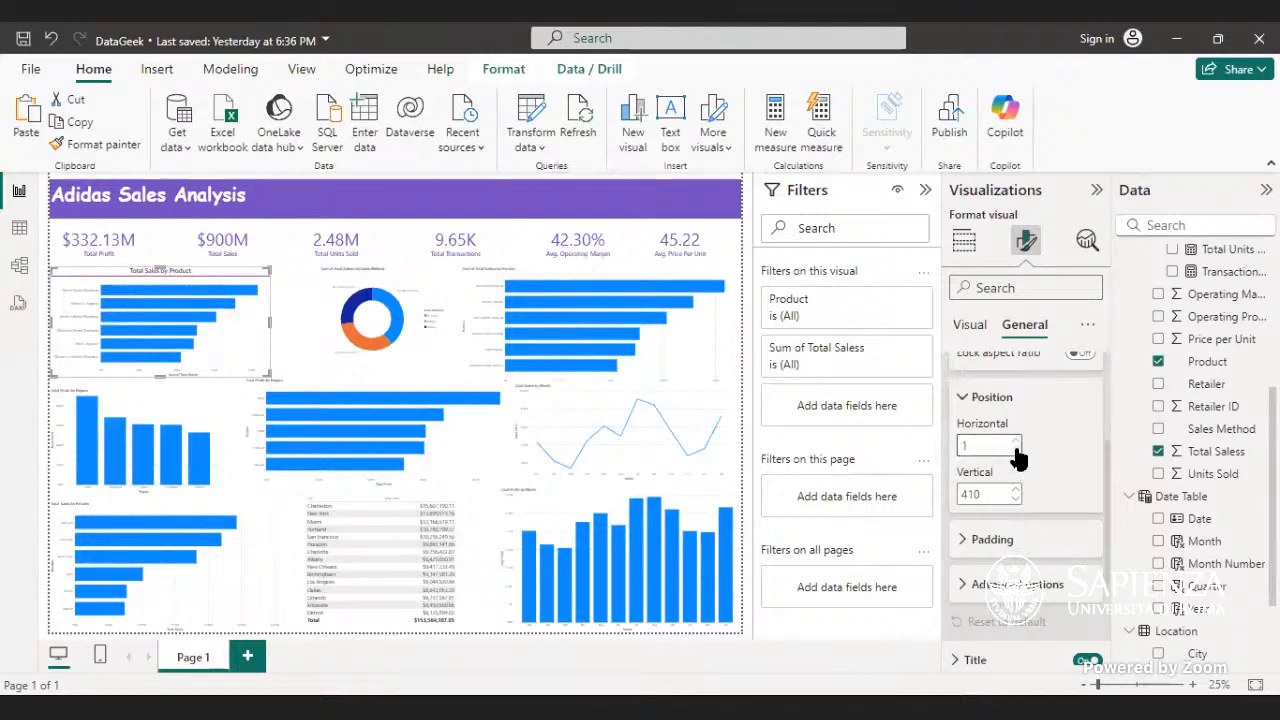
left_click(1012, 403)
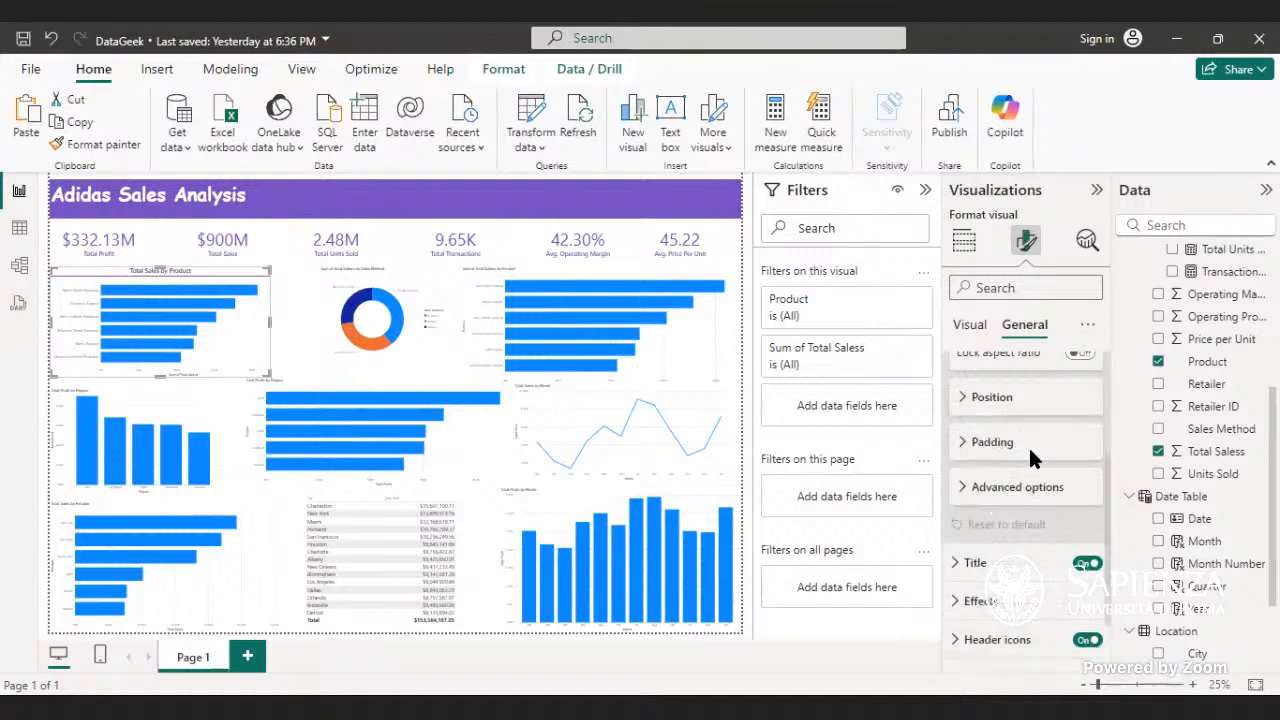
left_click(1044, 487)
left_click(1044, 487)
scroll(1084, 459, "down", 1)
scroll(1074, 437, "up", 3)
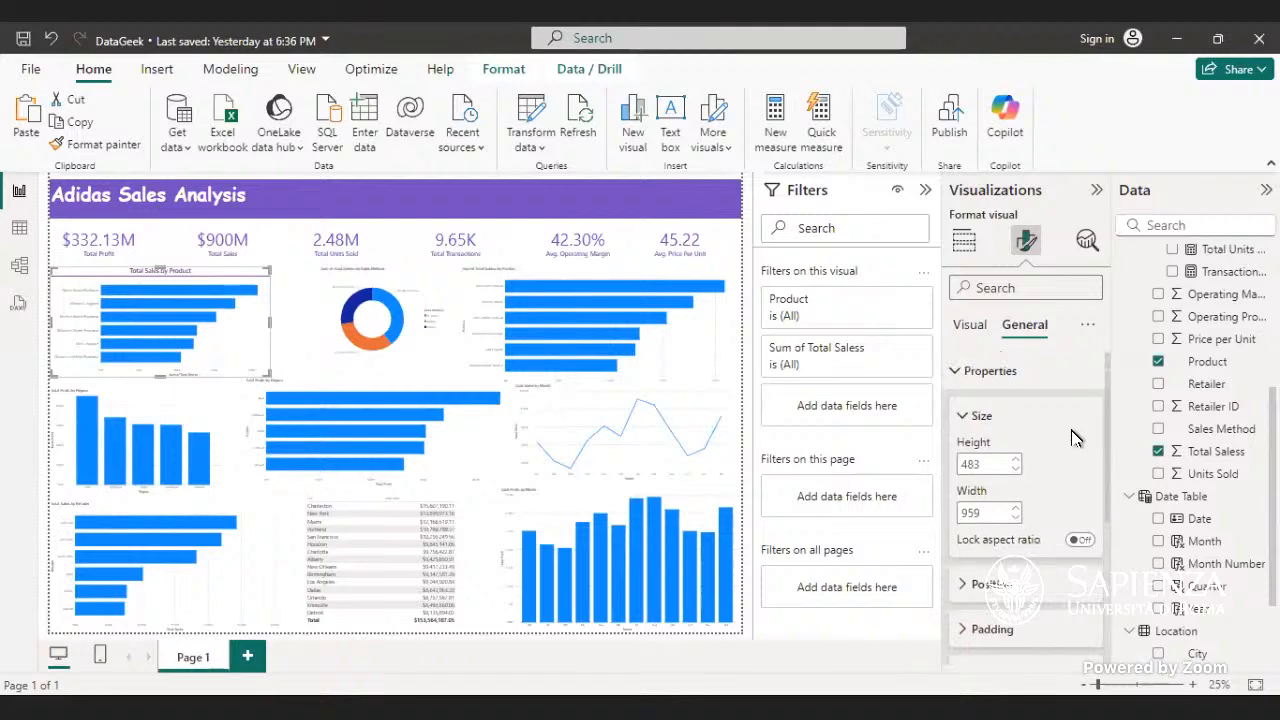
left_click(990, 371)
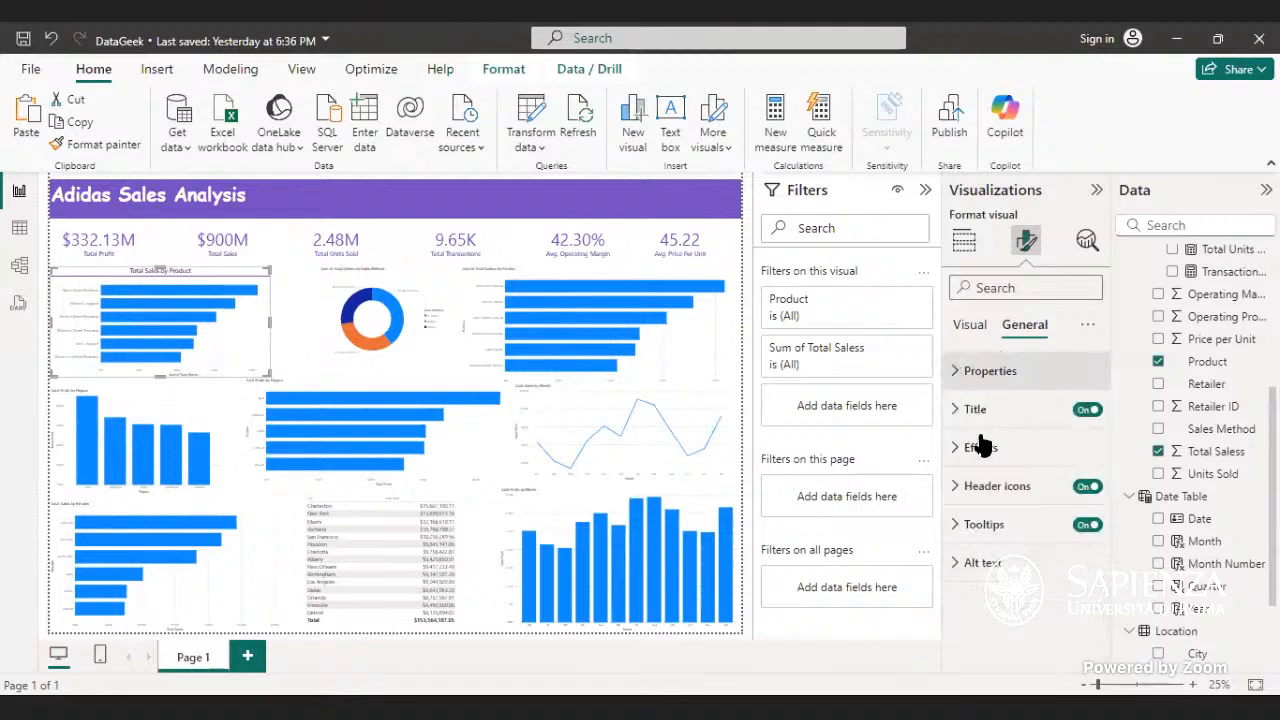
- Turn off the X-axis title and the X-axis values of the Total Sales by Product chart
left_click(970, 327)
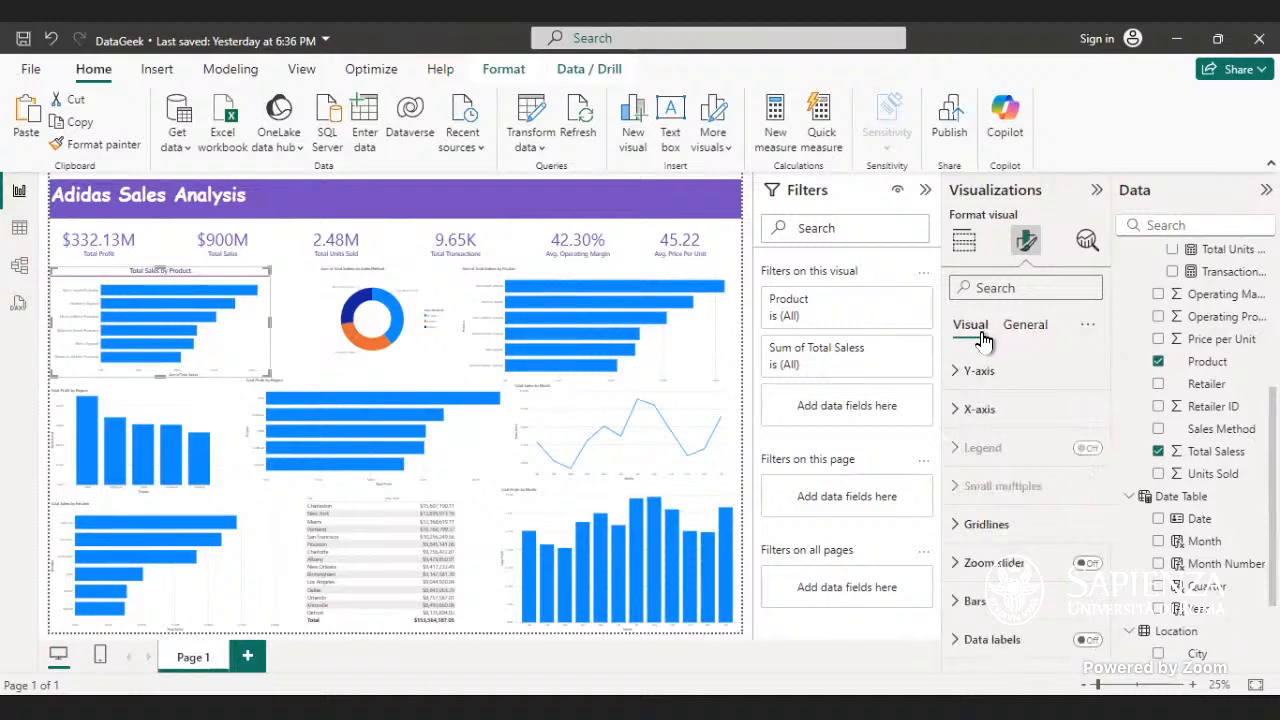
left_click(1019, 418)
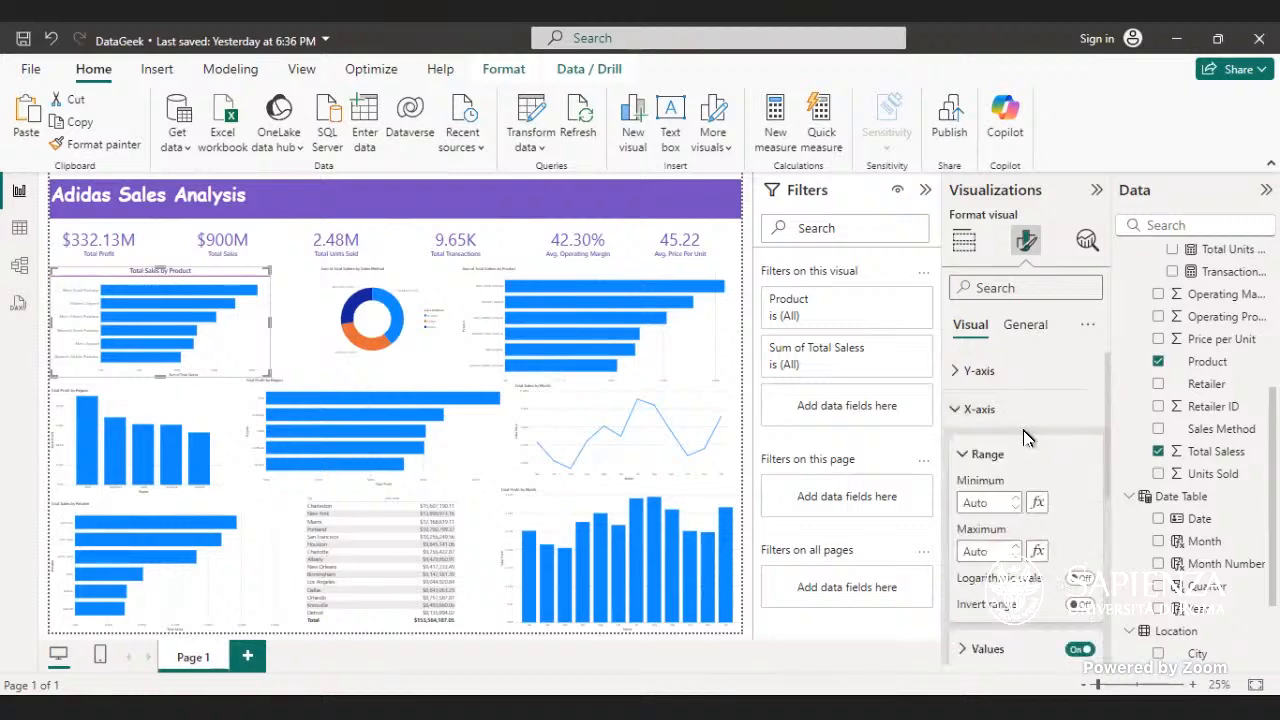
scroll(1070, 470, "down", 2)
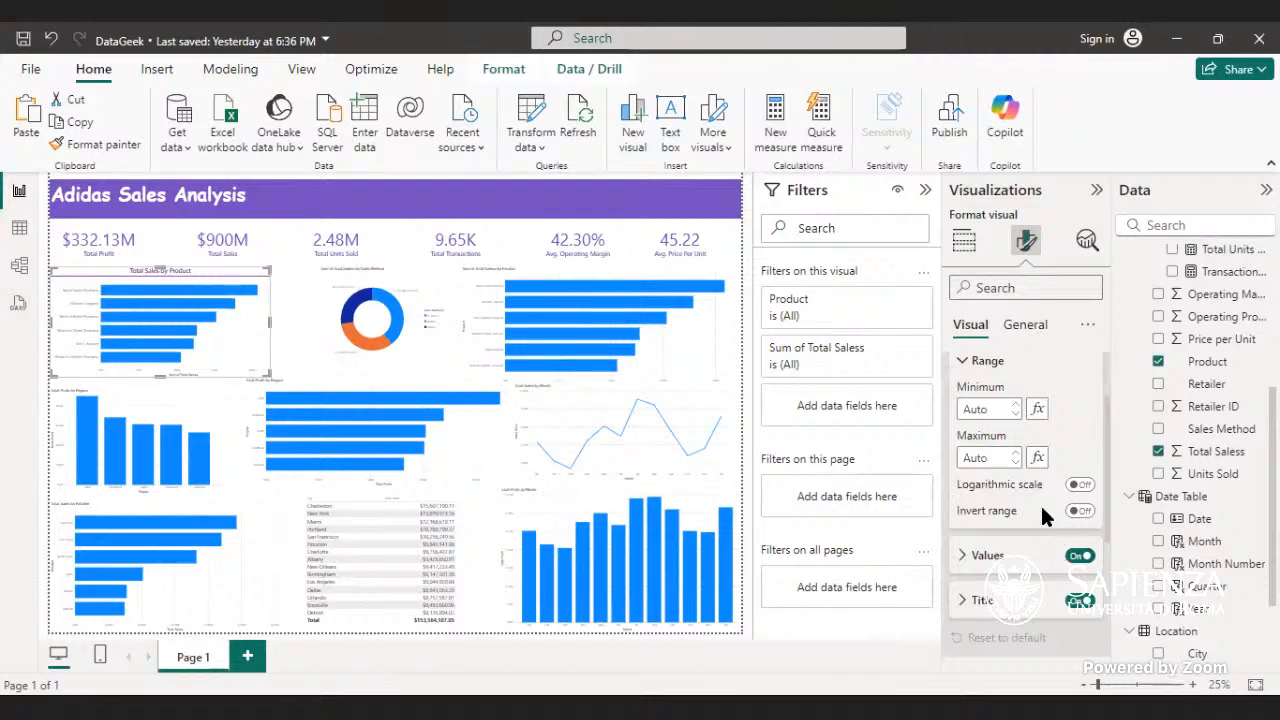
left_click(1136, 686)
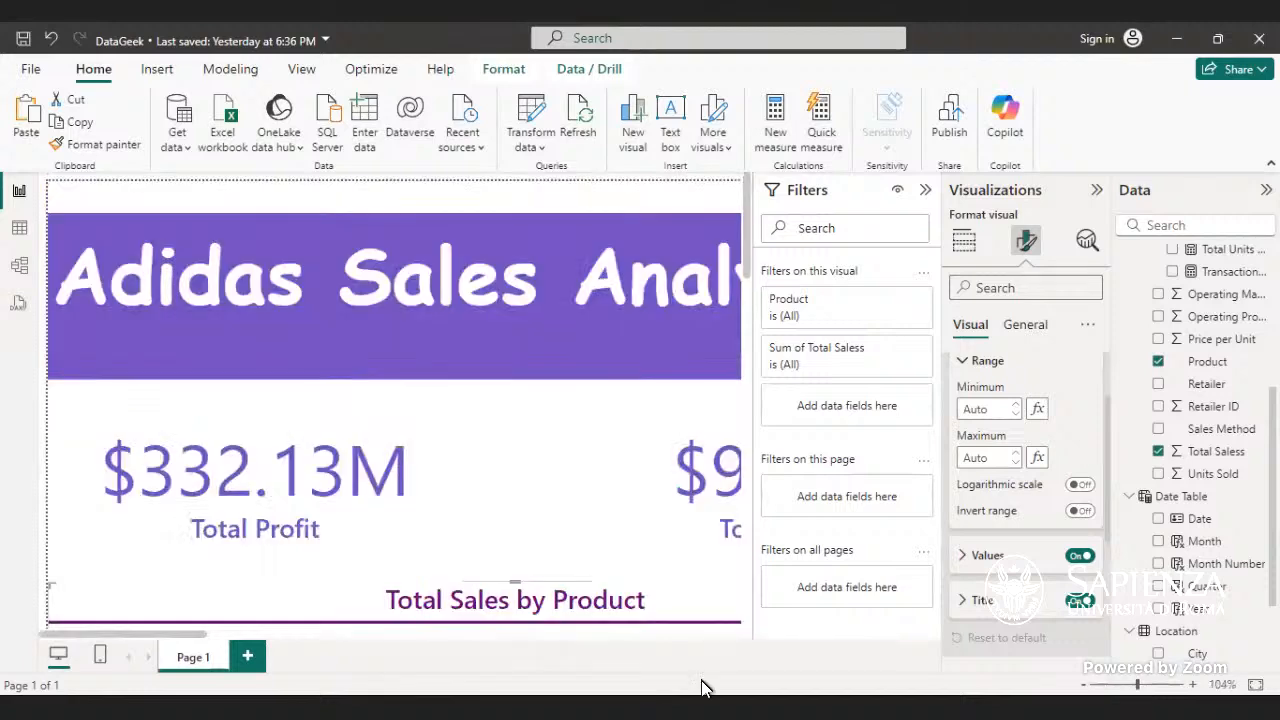
scroll(640, 445, "down", 5)
scroll(640, 445, "down", 3)
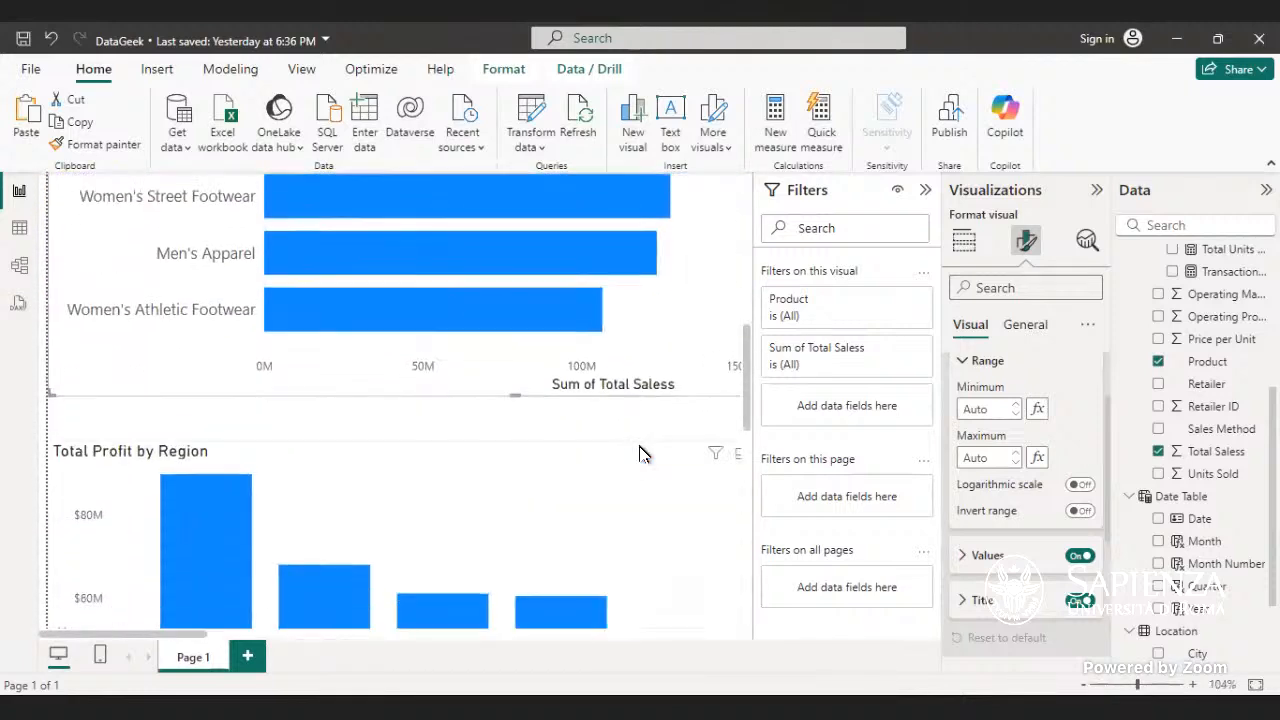
left_click(1080, 601)
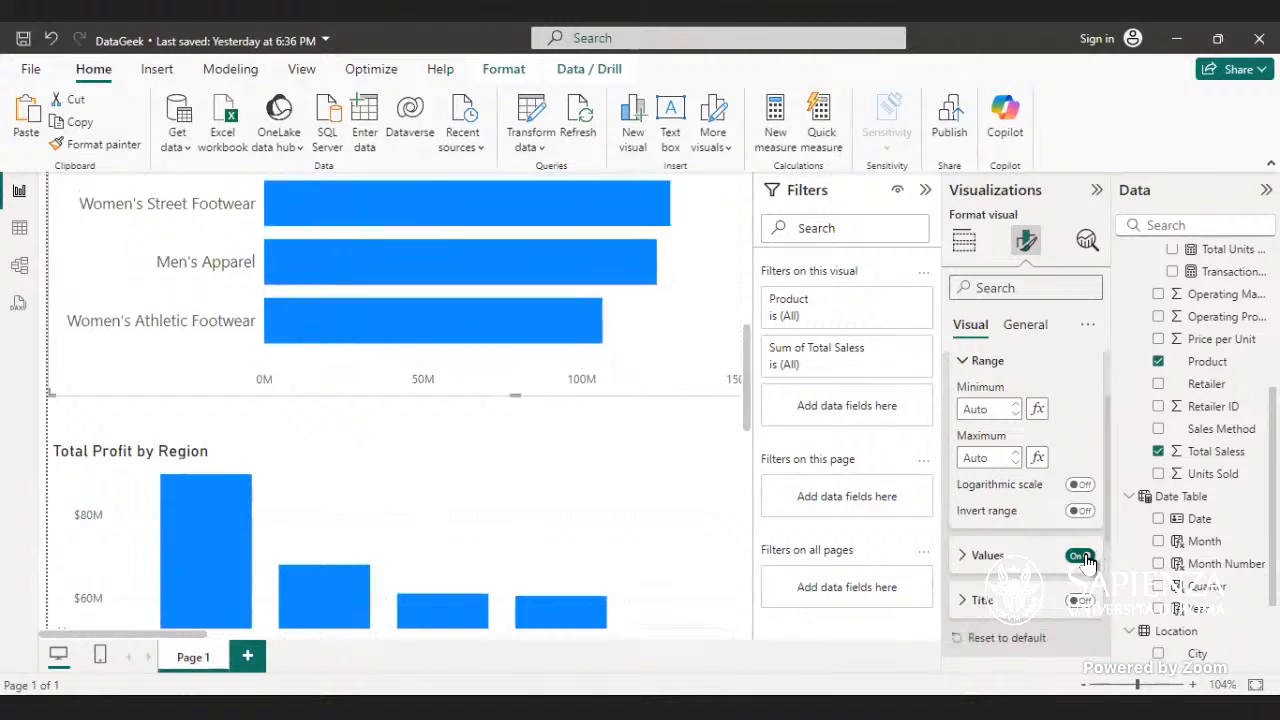
left_click(1082, 557)
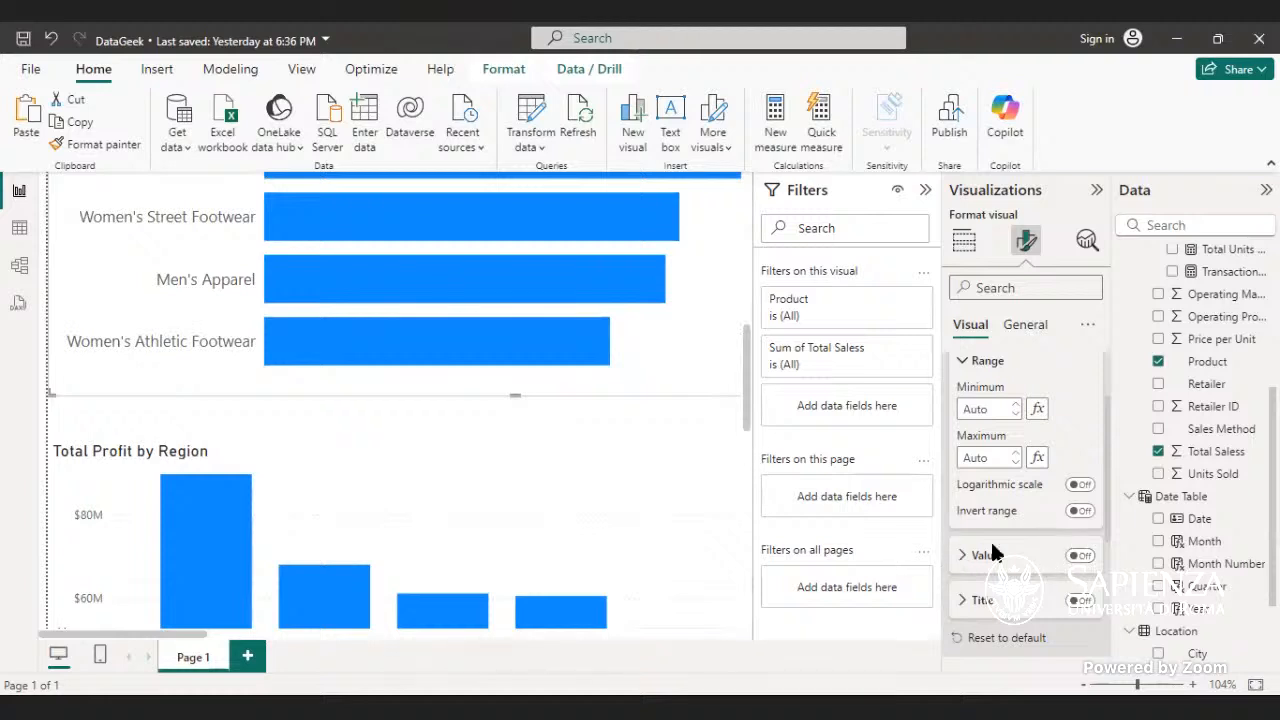
- Turn on data labels for the Total Sales by Product chart and fit the whole report page in view
scroll(993, 553, "up", 2)
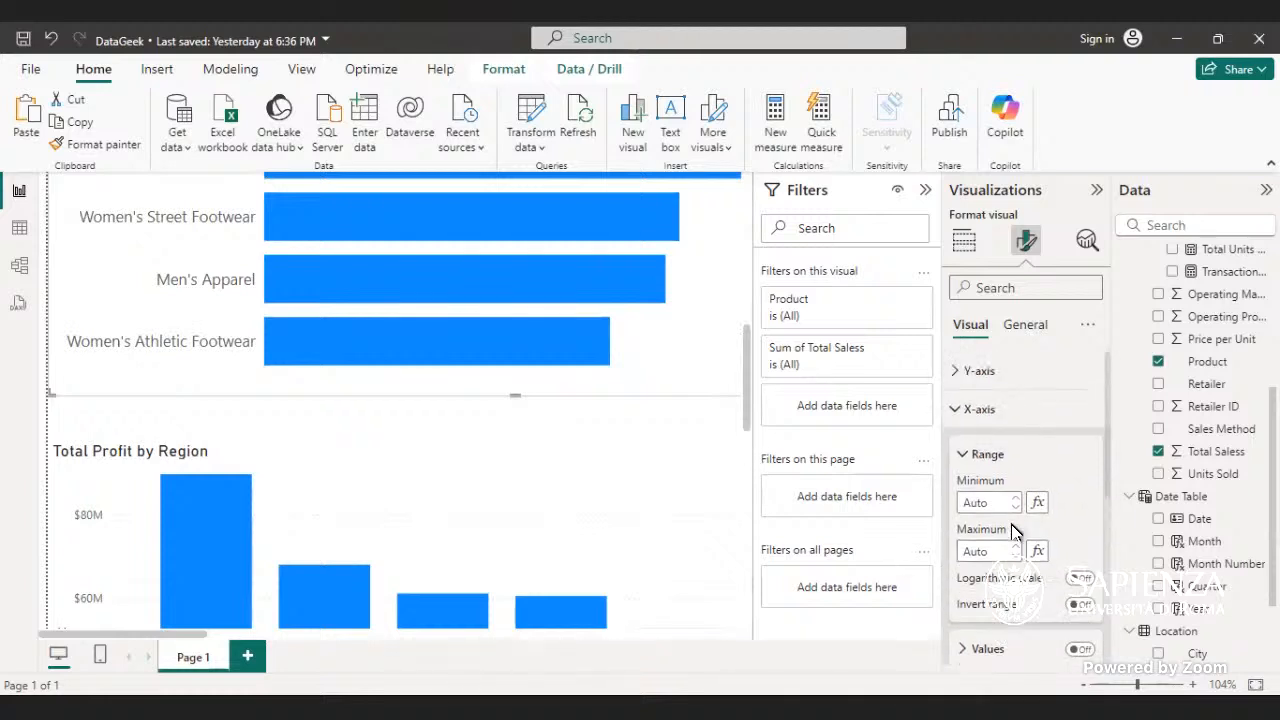
left_click(1003, 410)
left_click(1010, 414)
scroll(1020, 475, "down", 4)
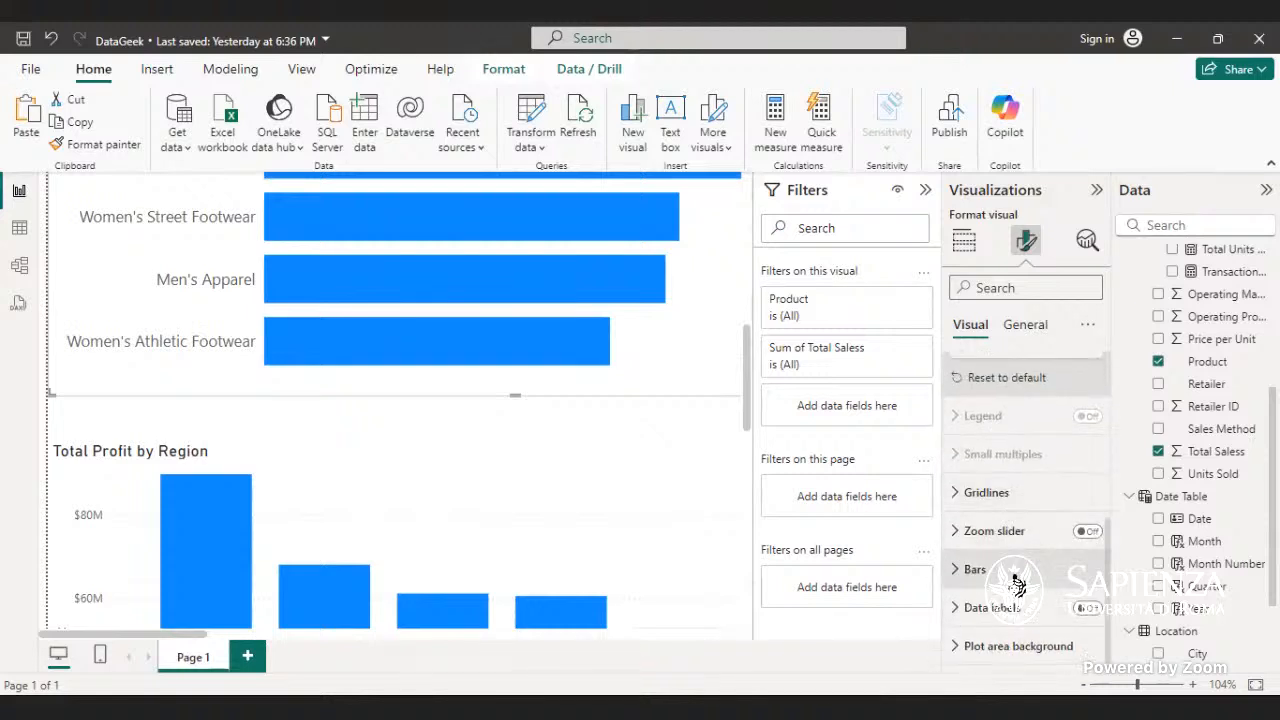
left_click(1082, 610)
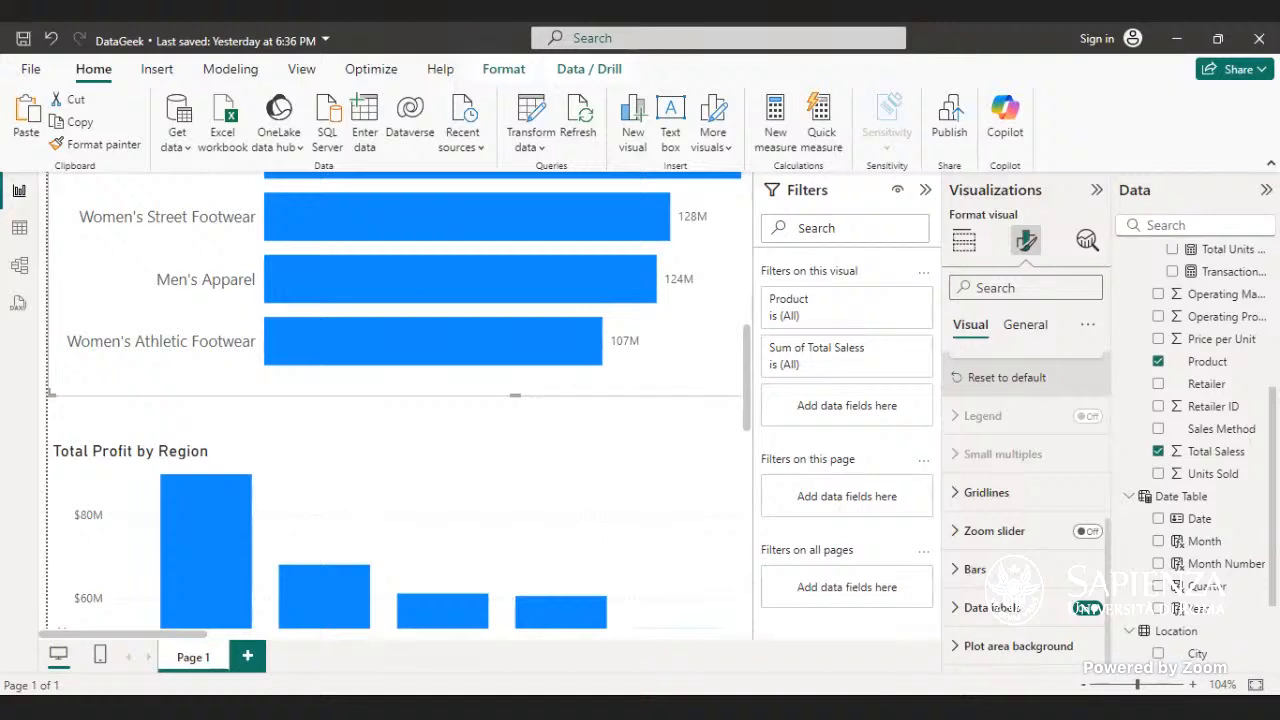
left_click(1256, 684)
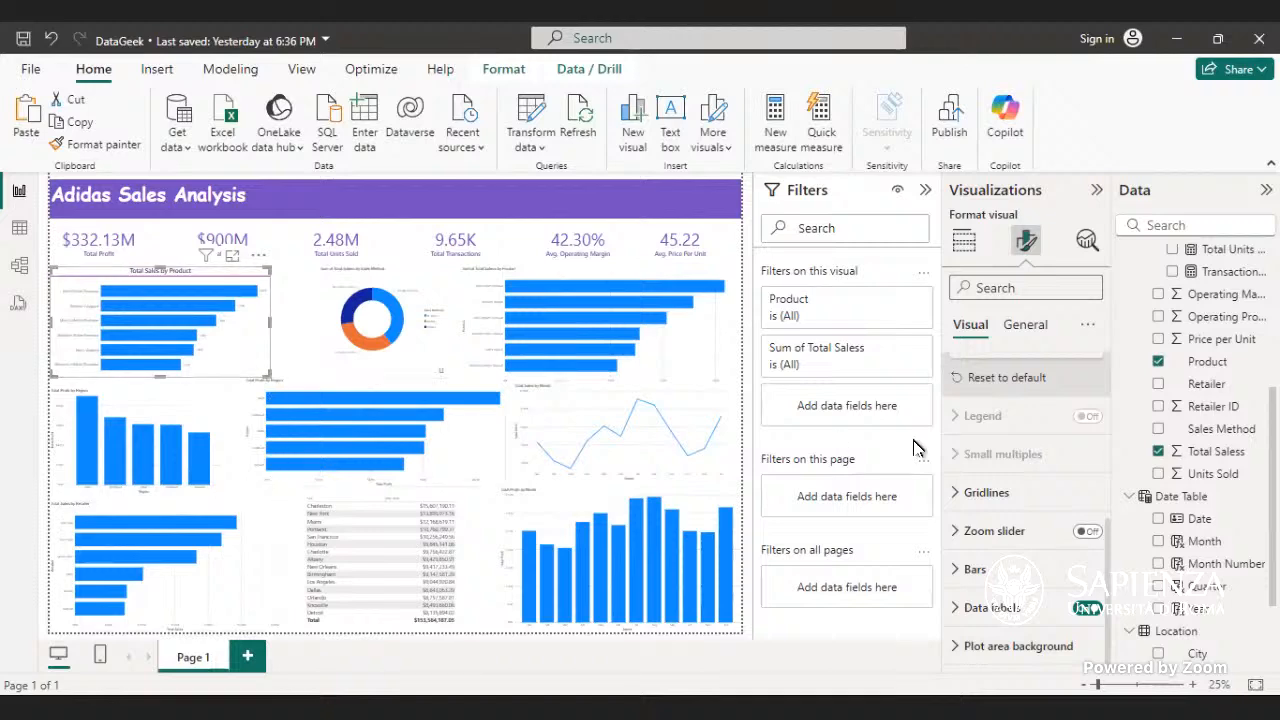
- Open the bar formatting of the Total Sales by Product chart, with settings applied to all categories
left_click(1028, 569)
scroll(1033, 614, "down", 2)
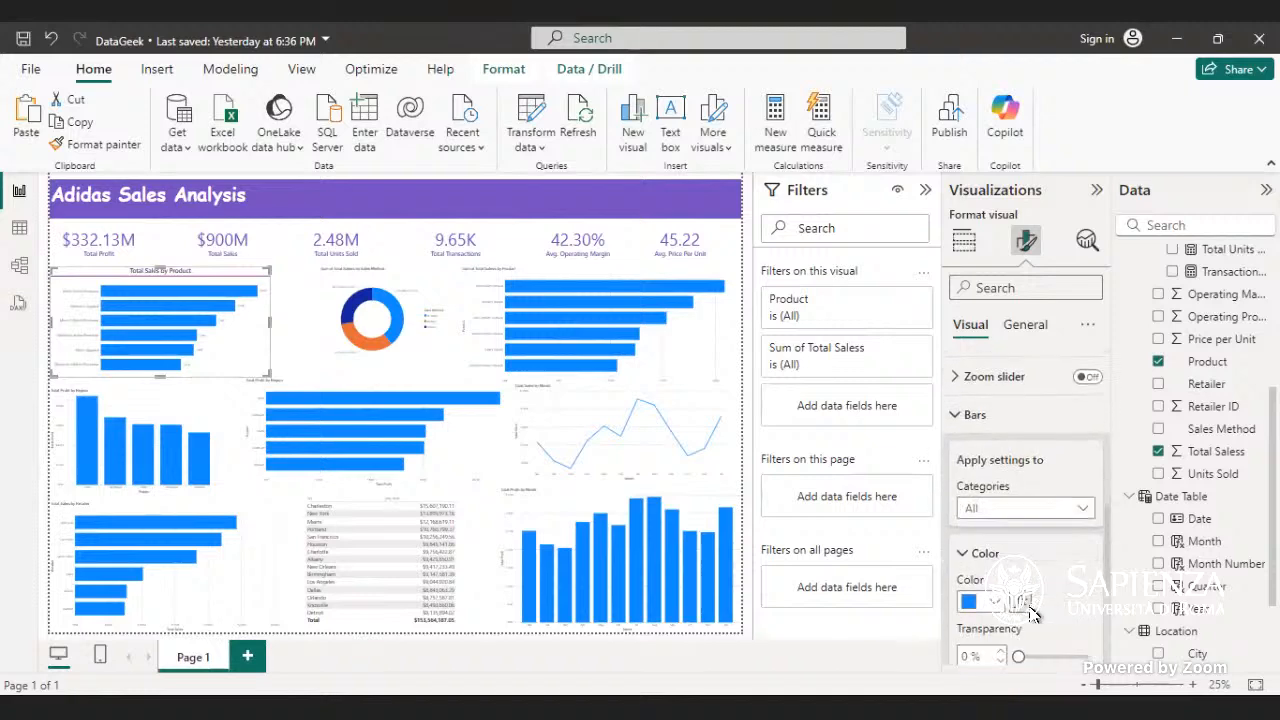
scroll(1030, 612, "down", 1)
left_click(1082, 479)
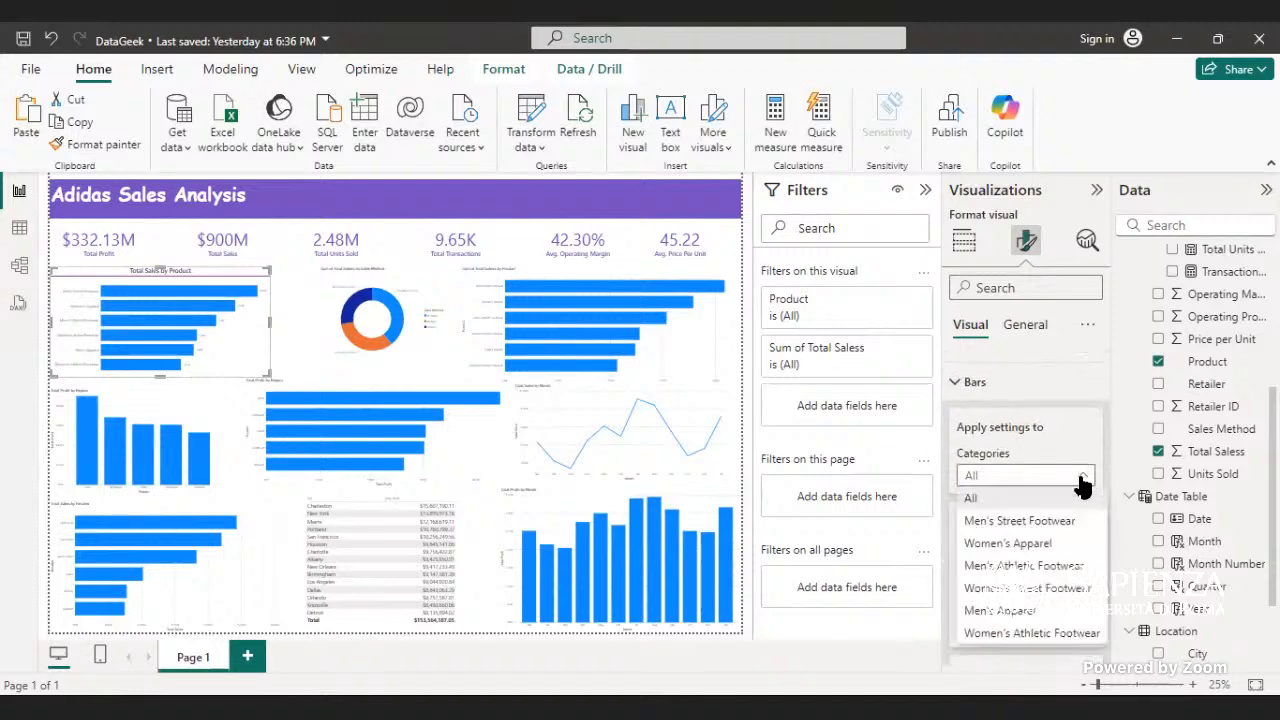
left_click(1070, 490)
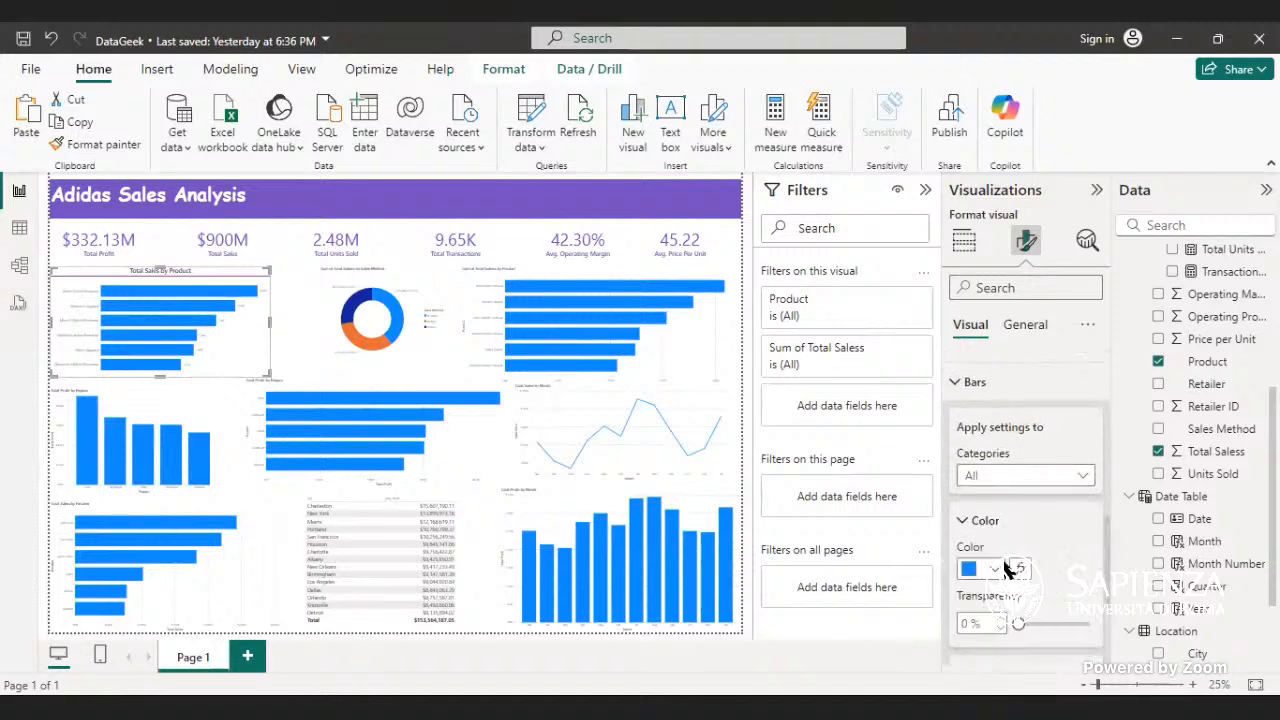
- Color all bars of the Total Sales by Product chart with the recently used dark purple
left_click(995, 570)
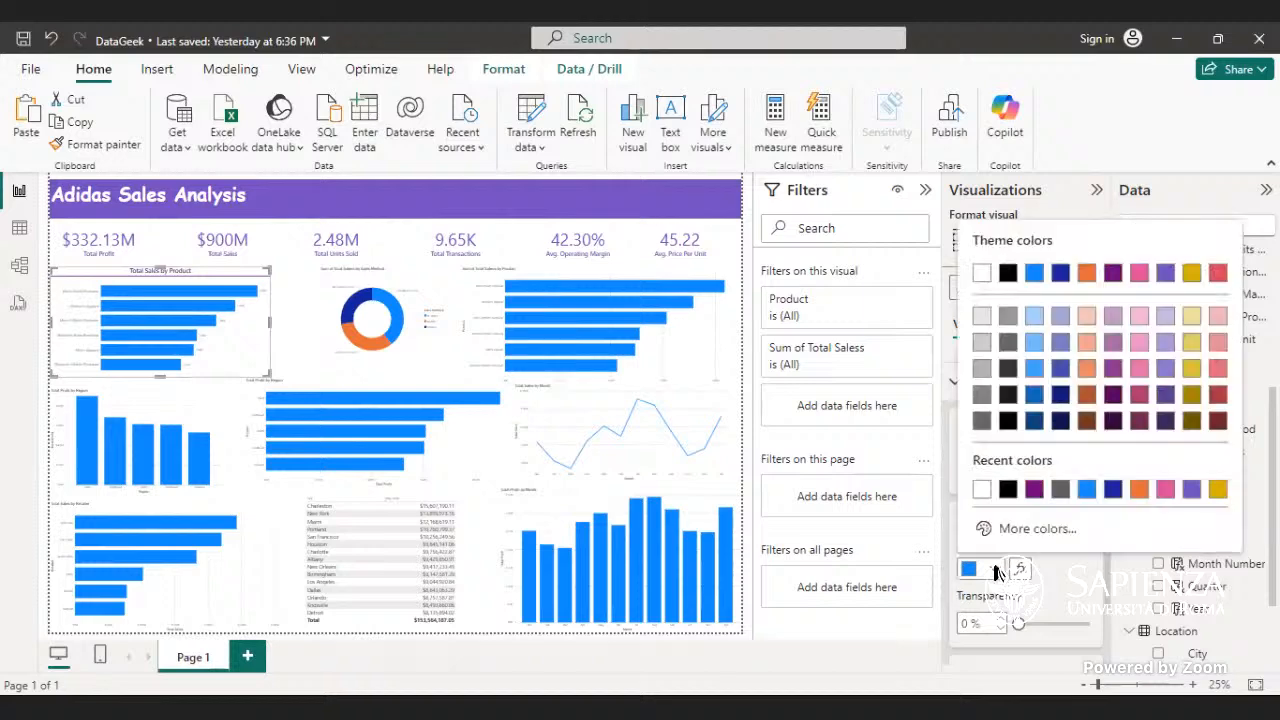
left_click(1033, 489)
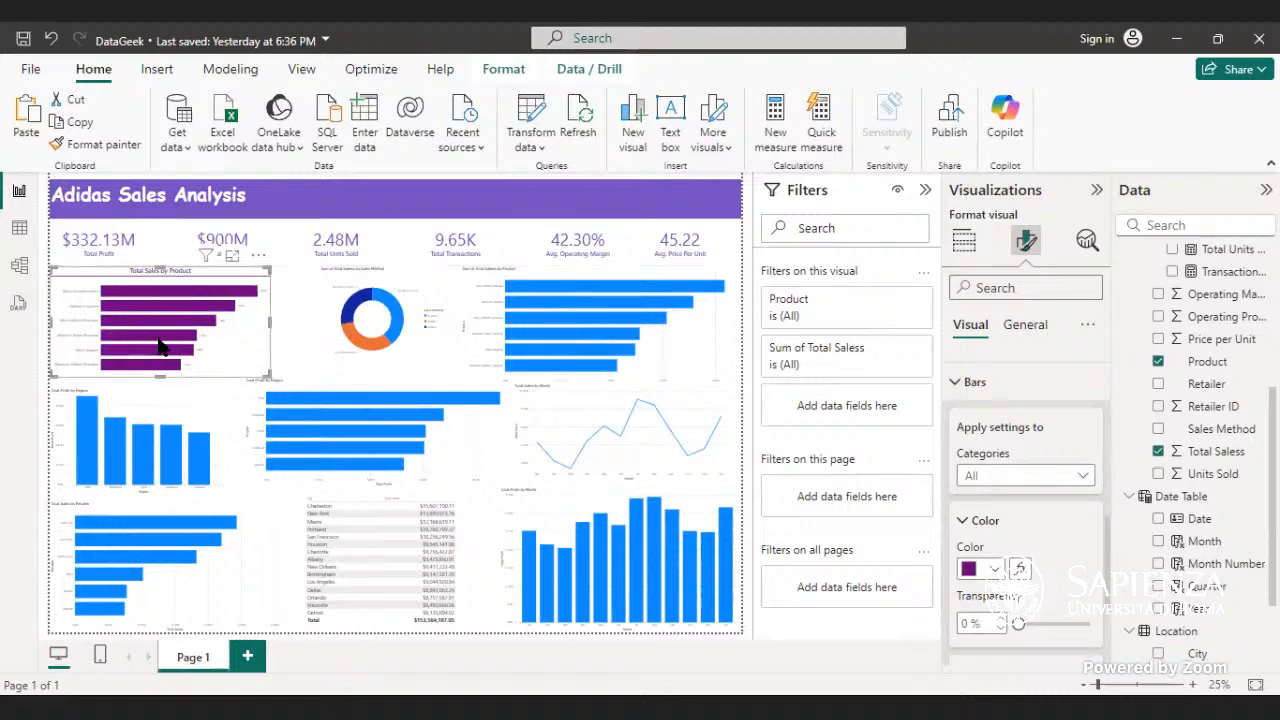
mouse_move(157, 345)
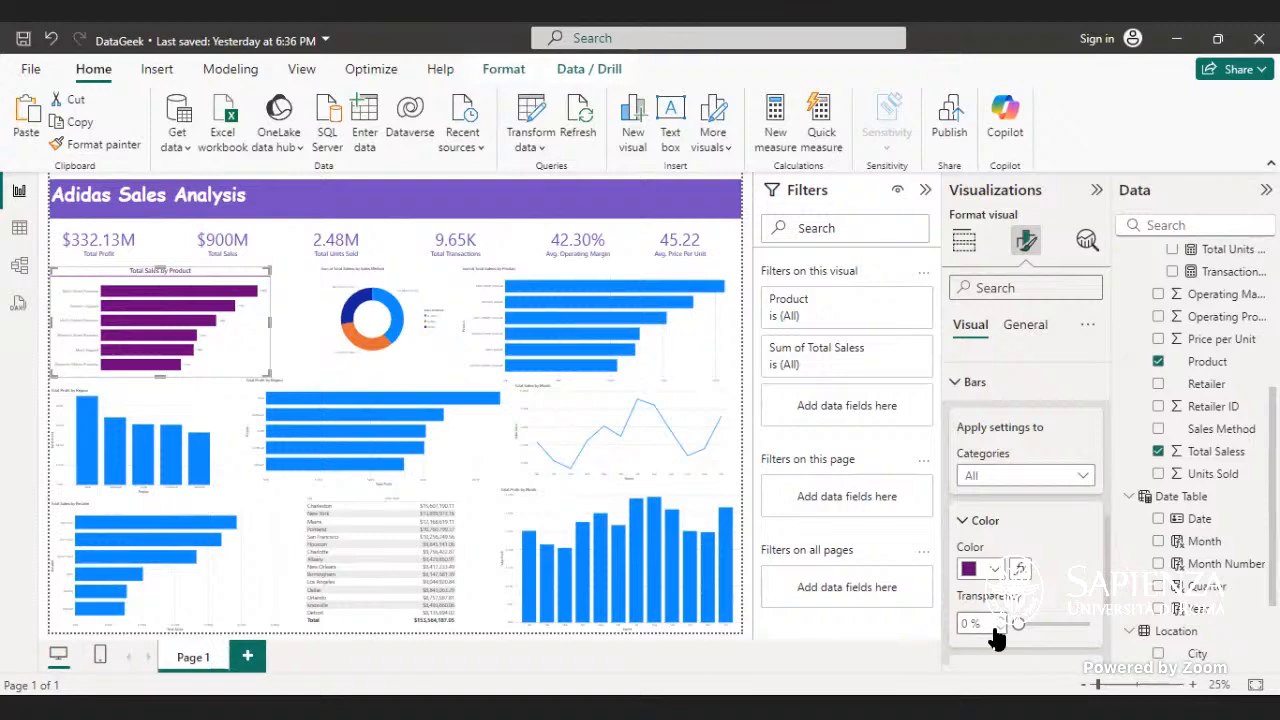
- Change the color of all Total Sales by Product bars to the recently used lighter purple that matches the page header
left_click(995, 570)
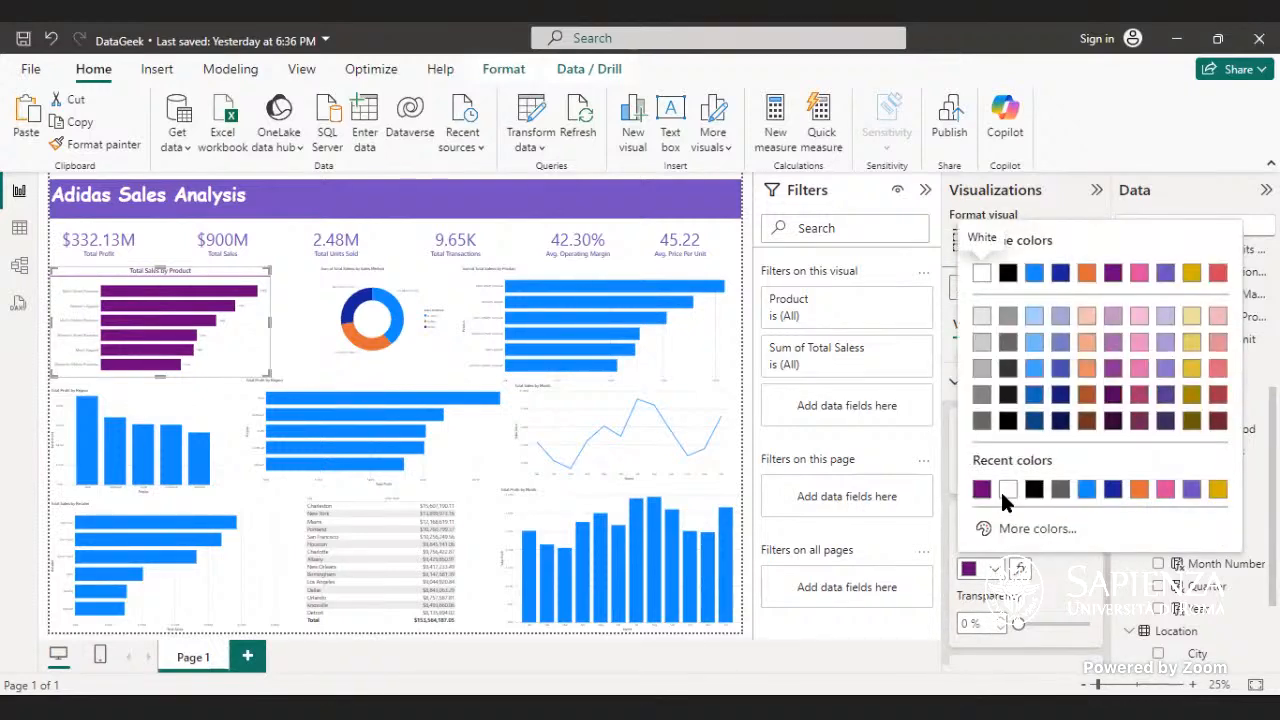
left_click(1190, 490)
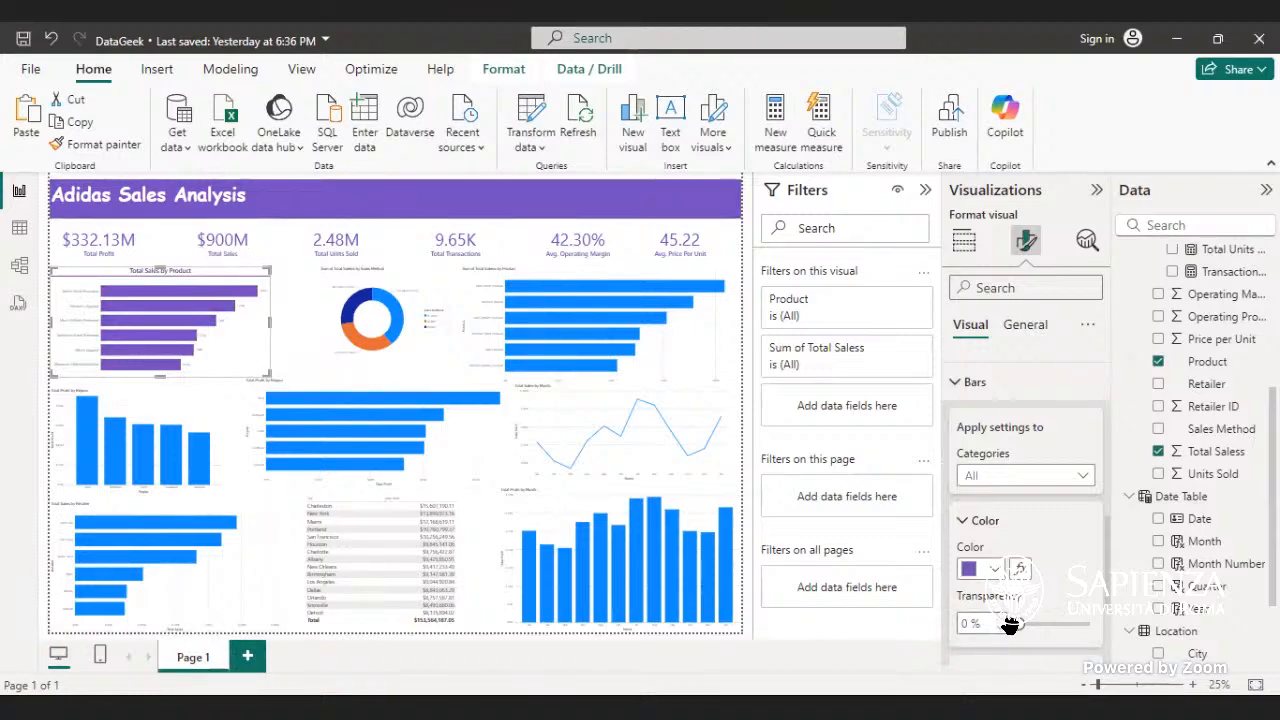
- Try transparency values of 30% and 38% on the Total Sales by Product bars and return it to 0%
left_click_drag(1014, 628, 1040, 624)
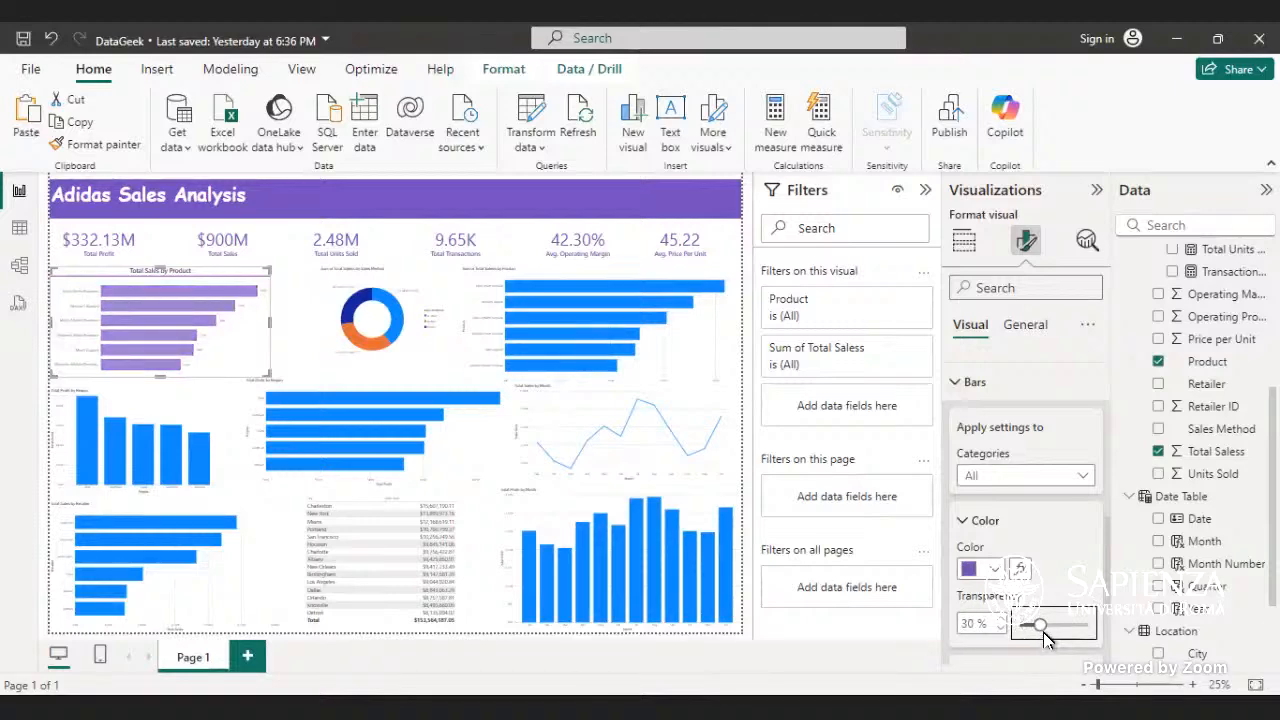
mouse_move(1041, 626)
left_mouse_down()
mouse_move(1054, 626)
mouse_move(1043, 626)
left_mouse_up()
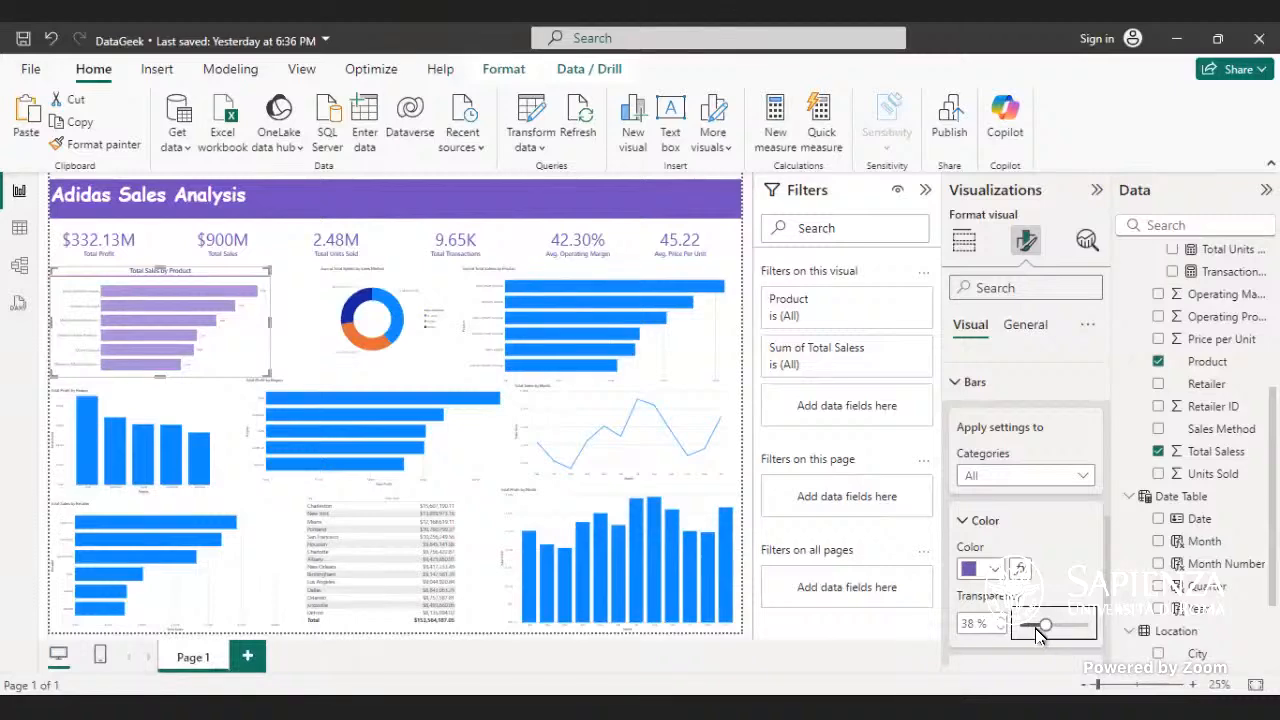
left_click_drag(1044, 626, 1006, 628)
mouse_move(640, 517)
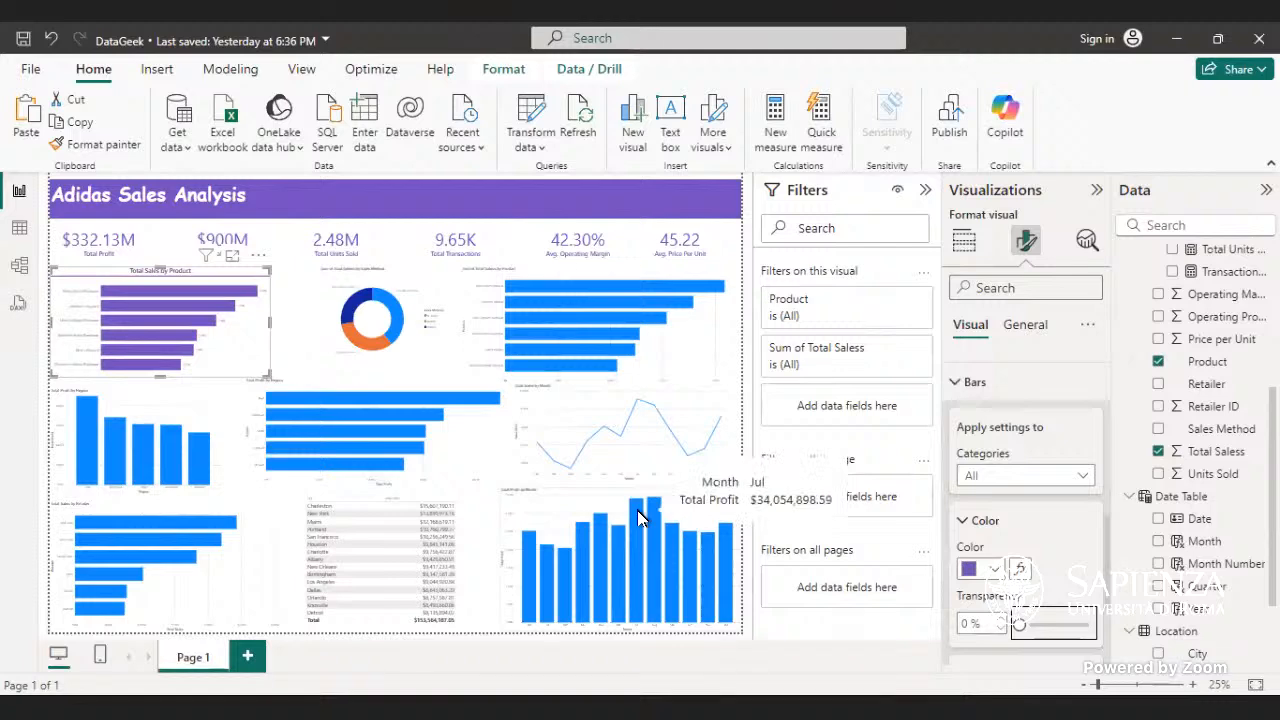
- Try a 26% space between categories in the bar layout and reset the bar settings to default
scroll(1073, 497, "down", 2)
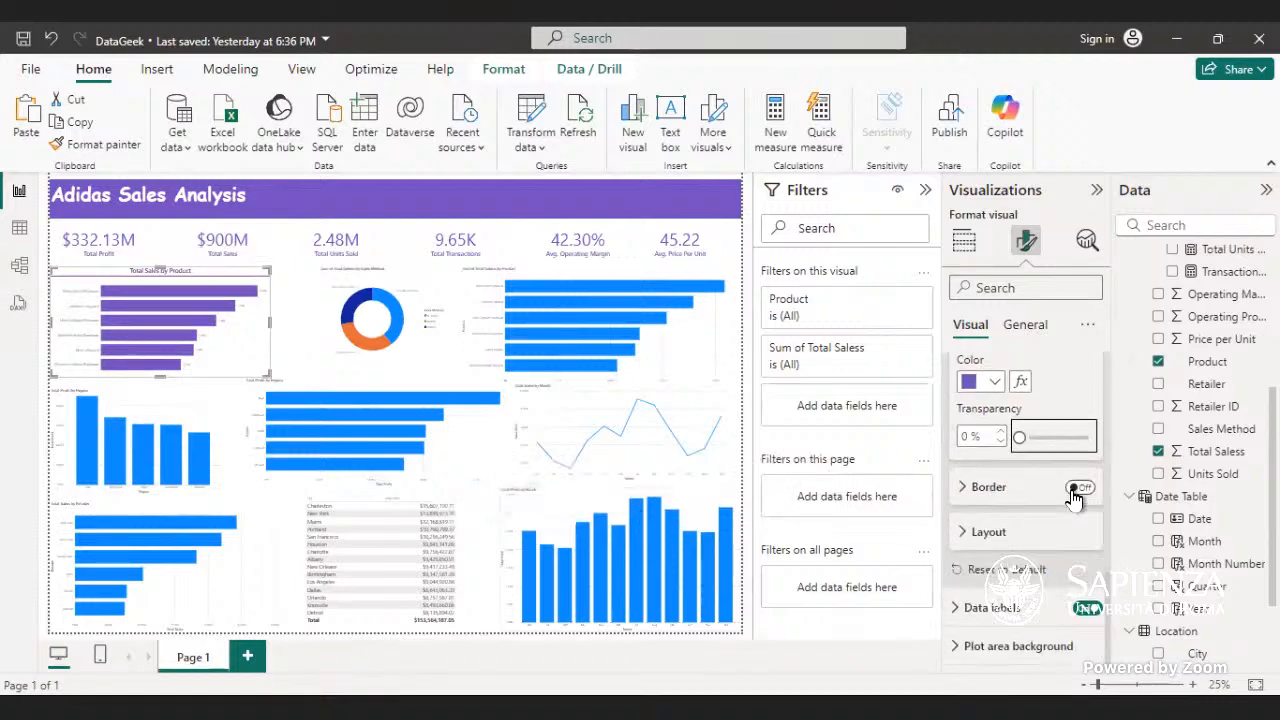
left_click(986, 541)
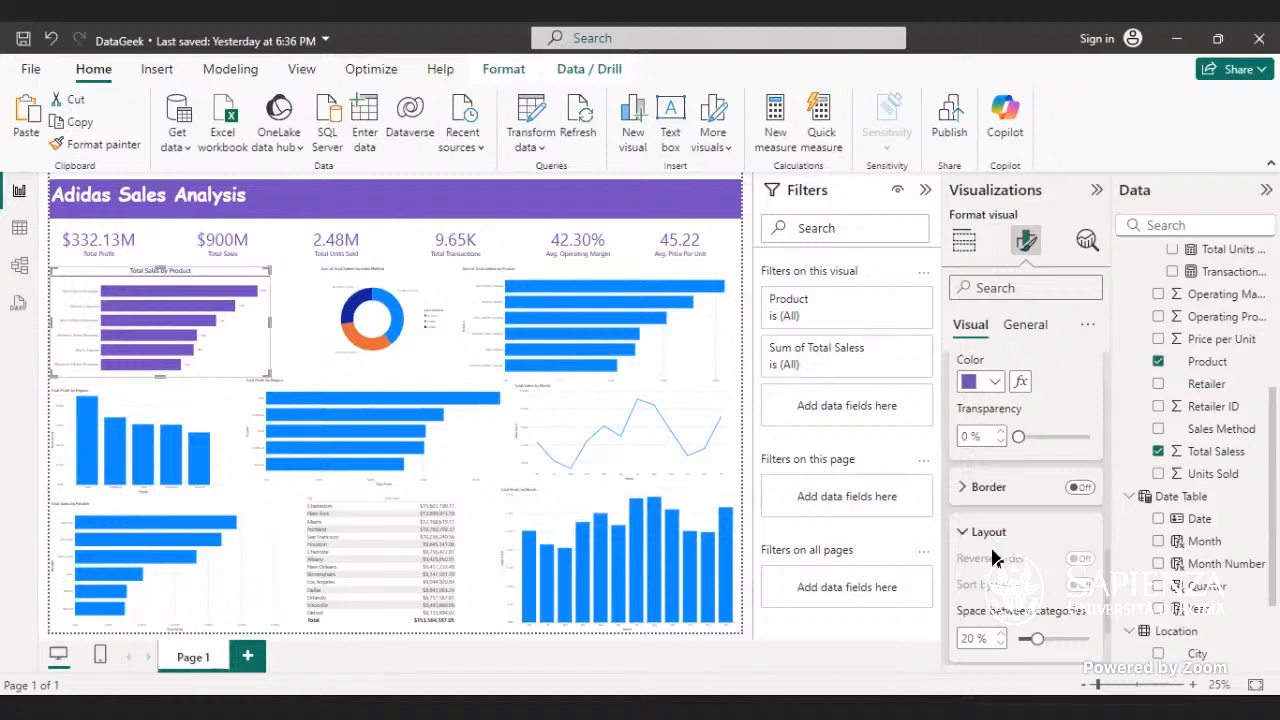
left_click(999, 636)
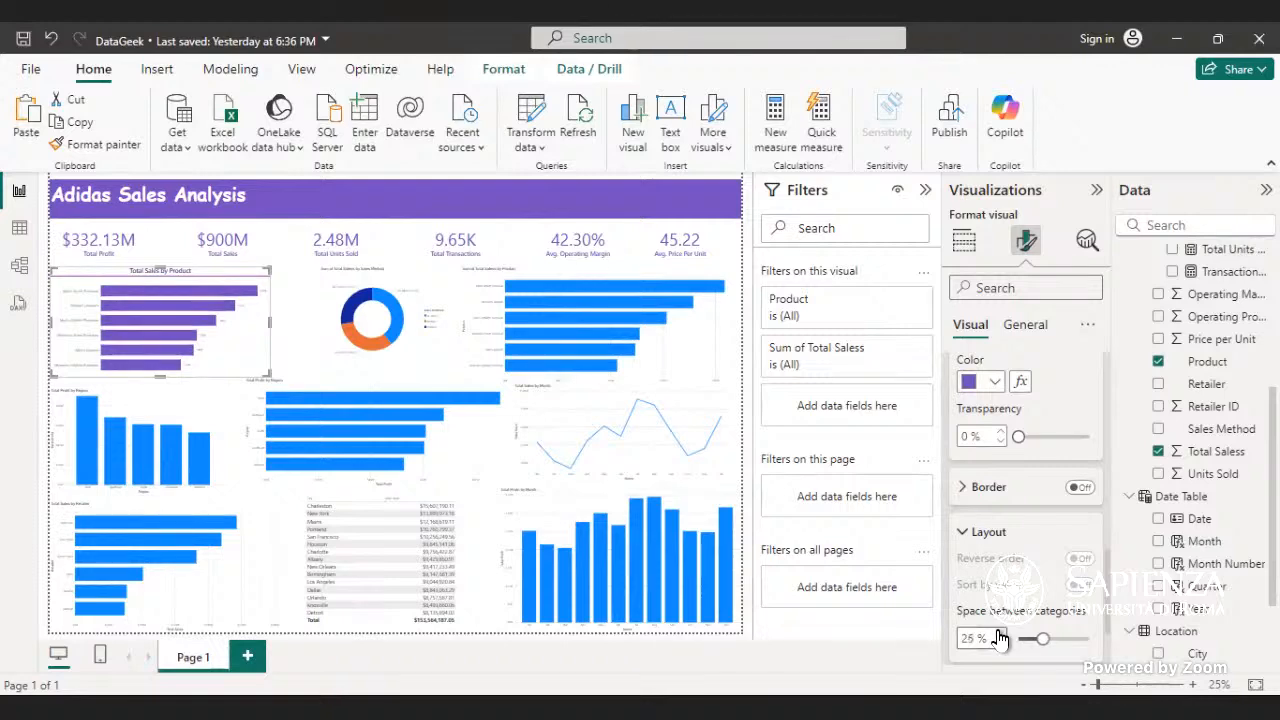
left_click(999, 634)
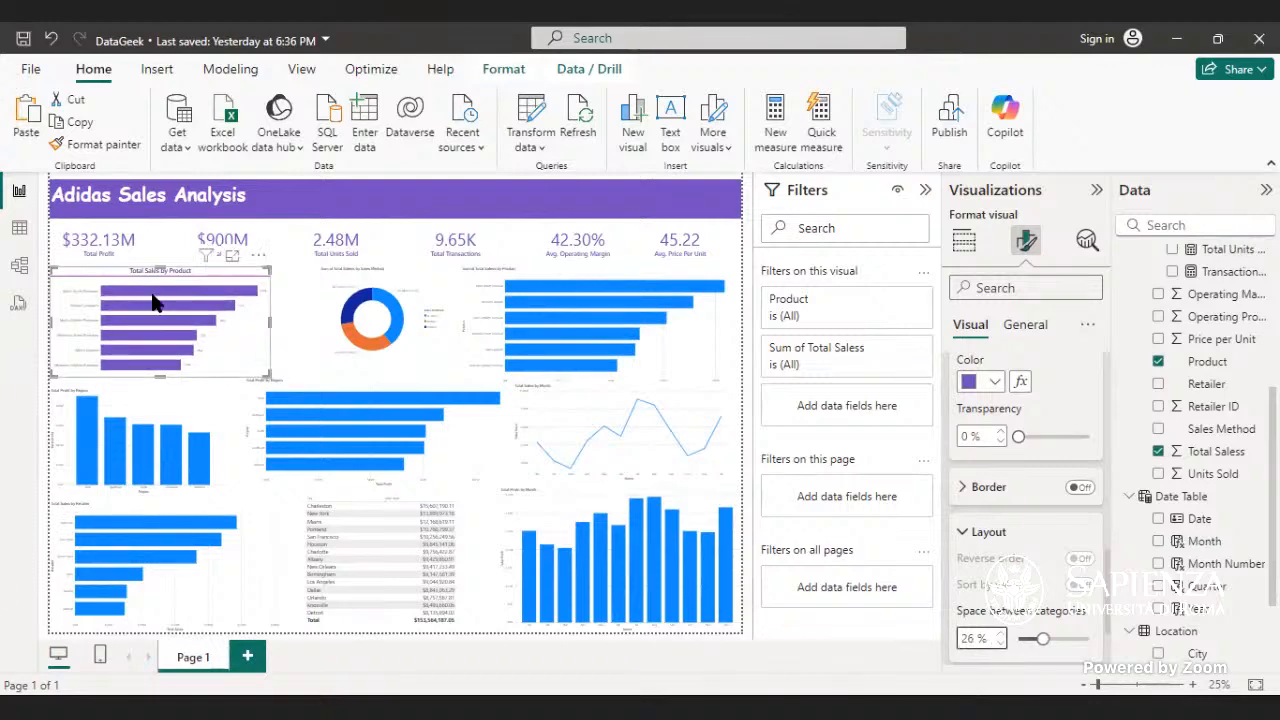
mouse_move(155, 302)
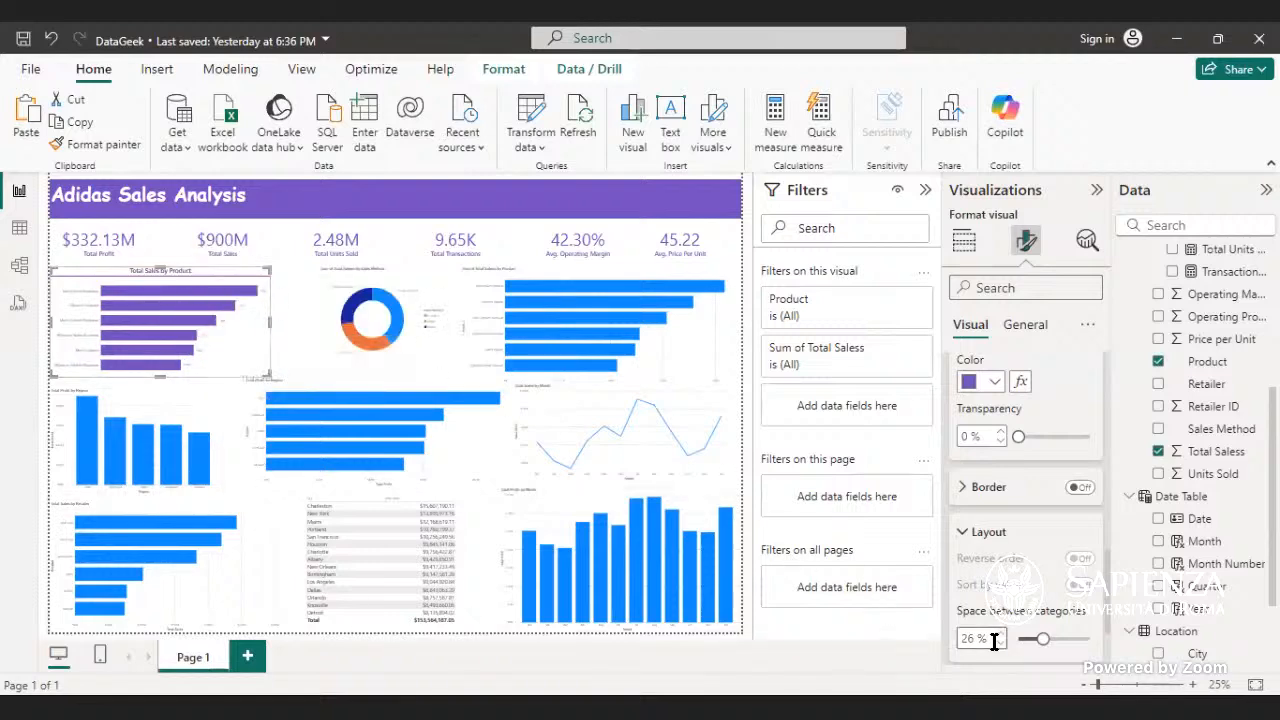
scroll(1008, 632, "down", 2)
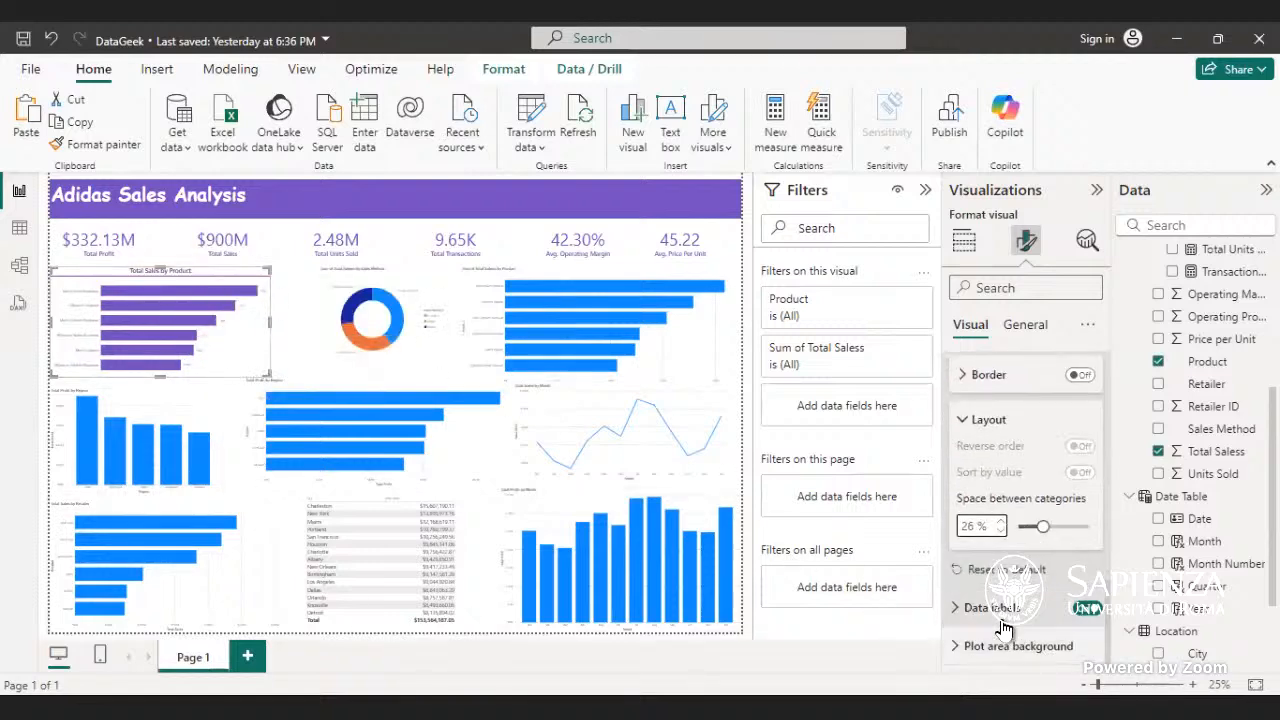
left_click(990, 569)
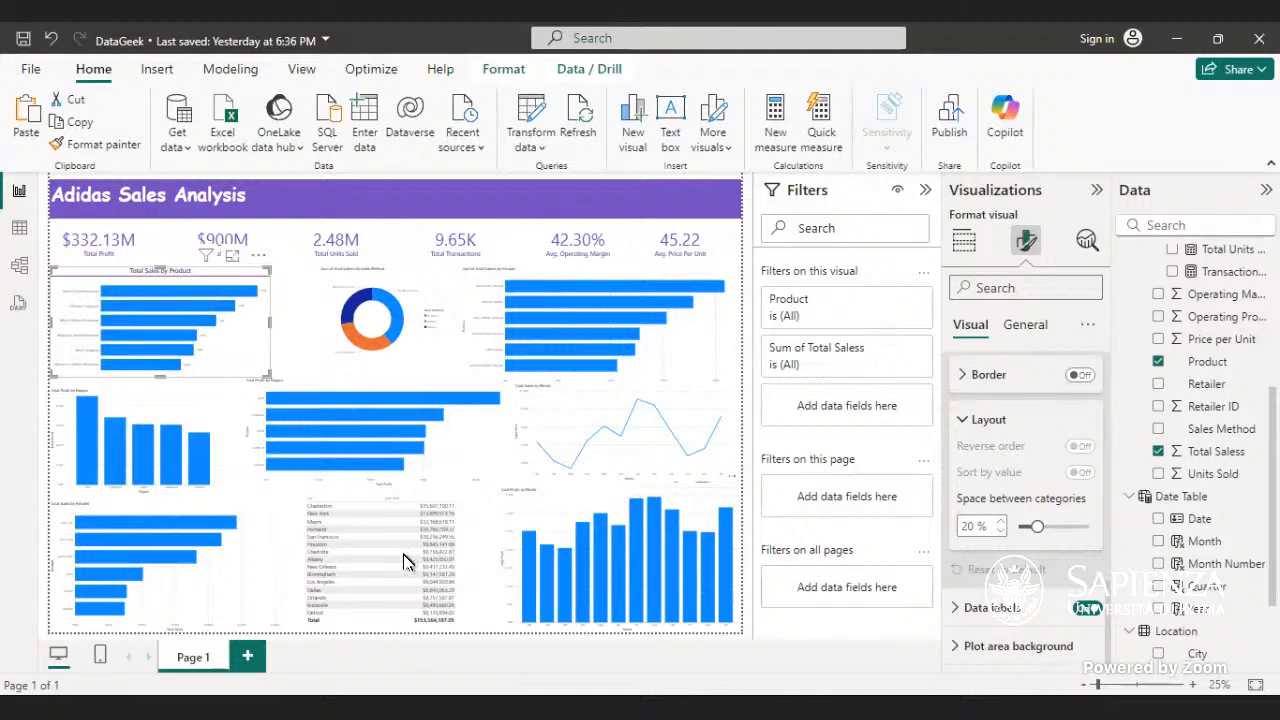
- Try a 40% space between categories for the bars and set it back to 20%
left_click(1000, 520)
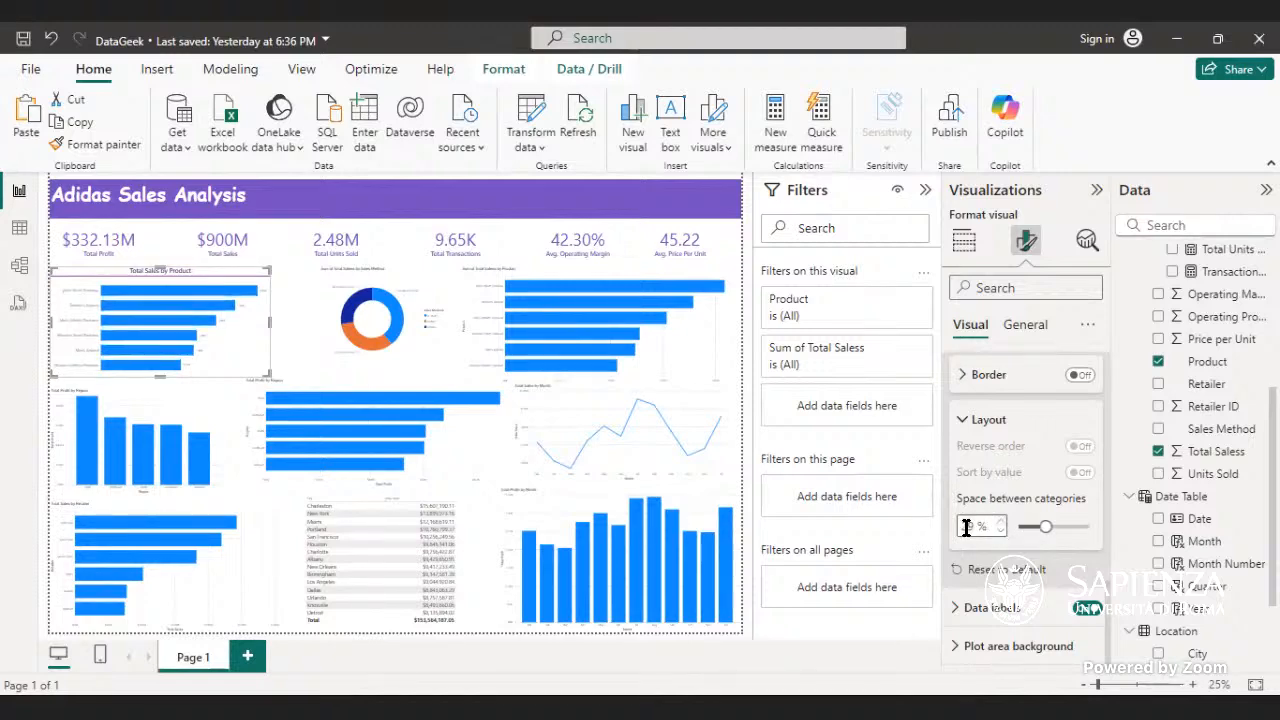
double_click(966, 526)
type("40")
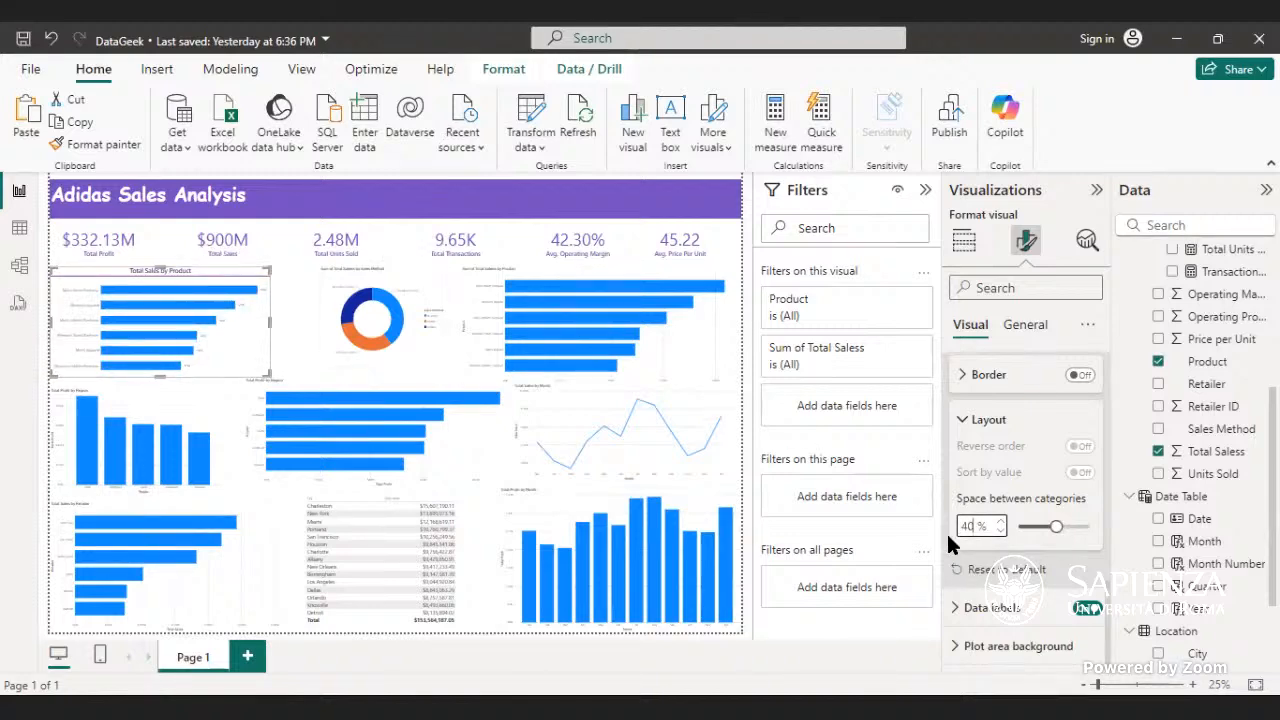
key("BackSpace")
key("BackSpace")
type("20")
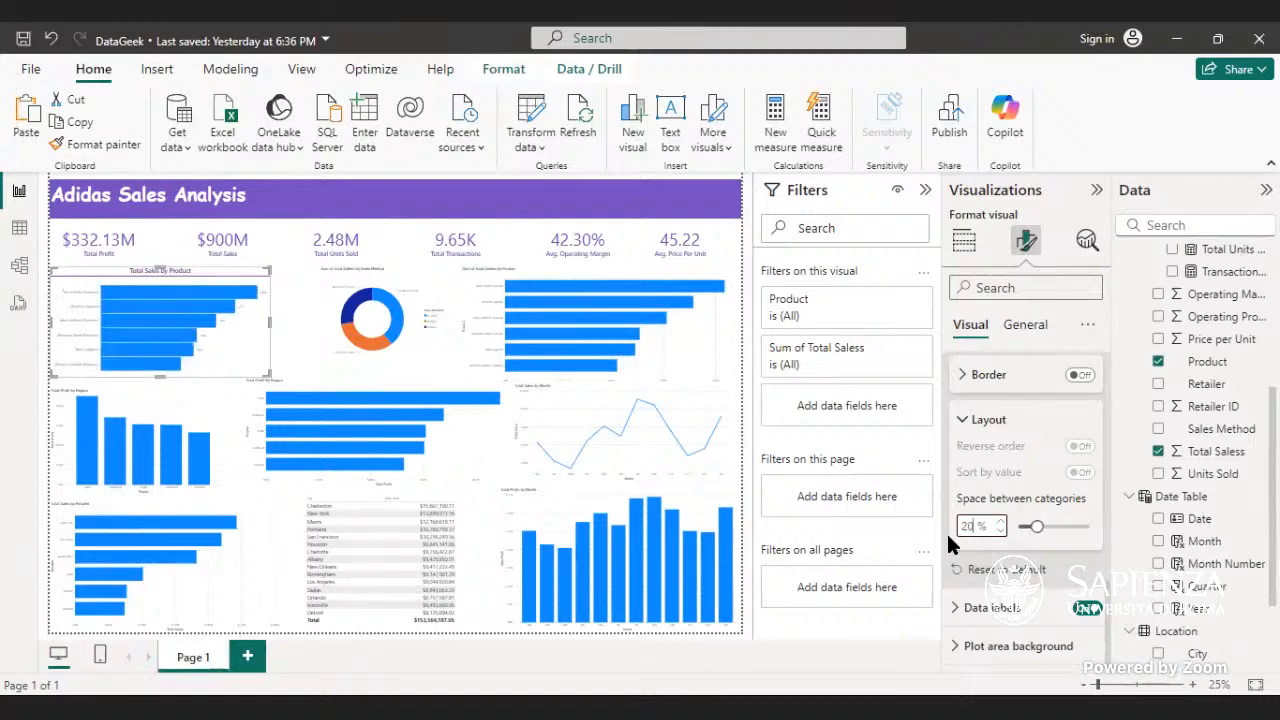
- Recolor all Total Sales by Product bars with the recently used lighter purple that matches the page header
left_click(976, 419)
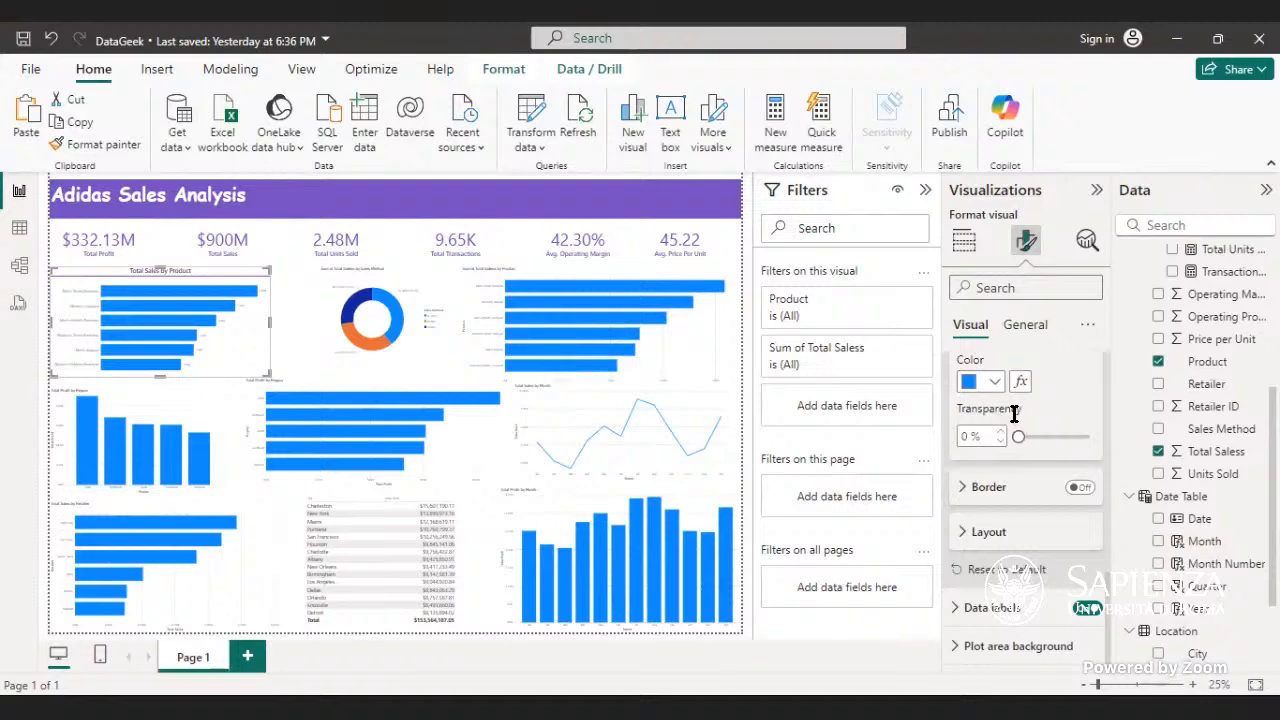
left_click(990, 381)
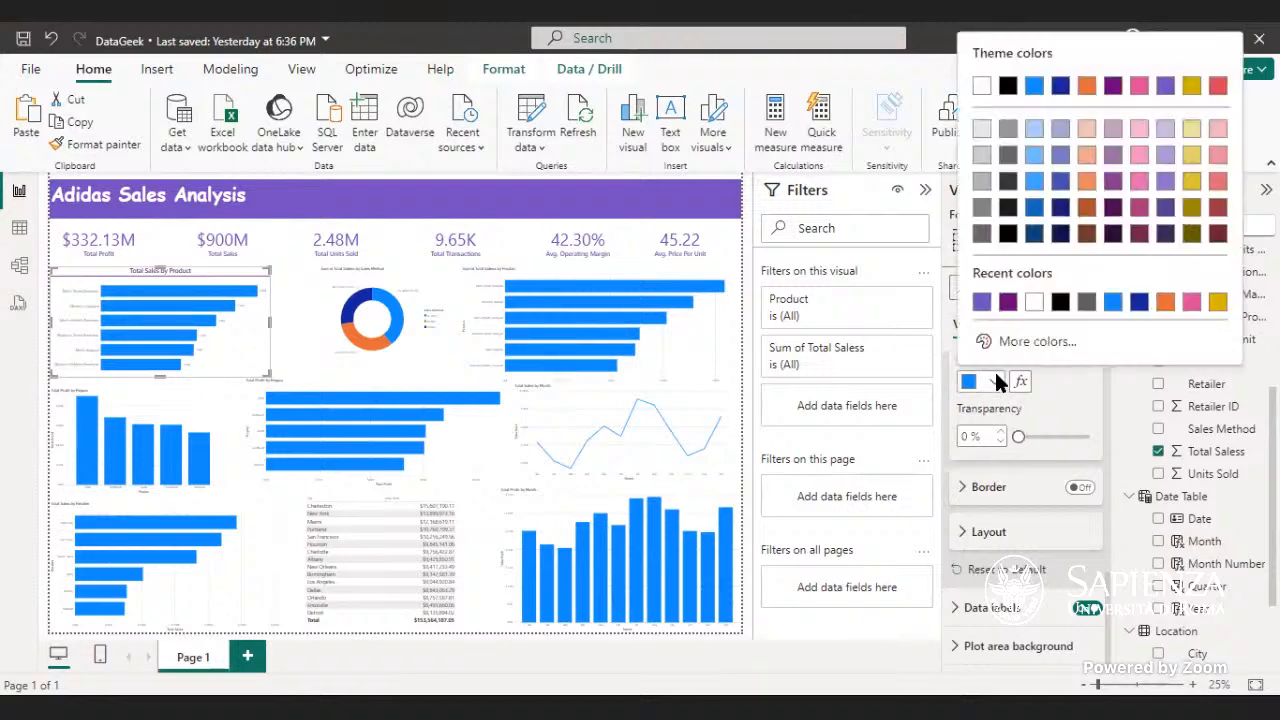
left_click(981, 301)
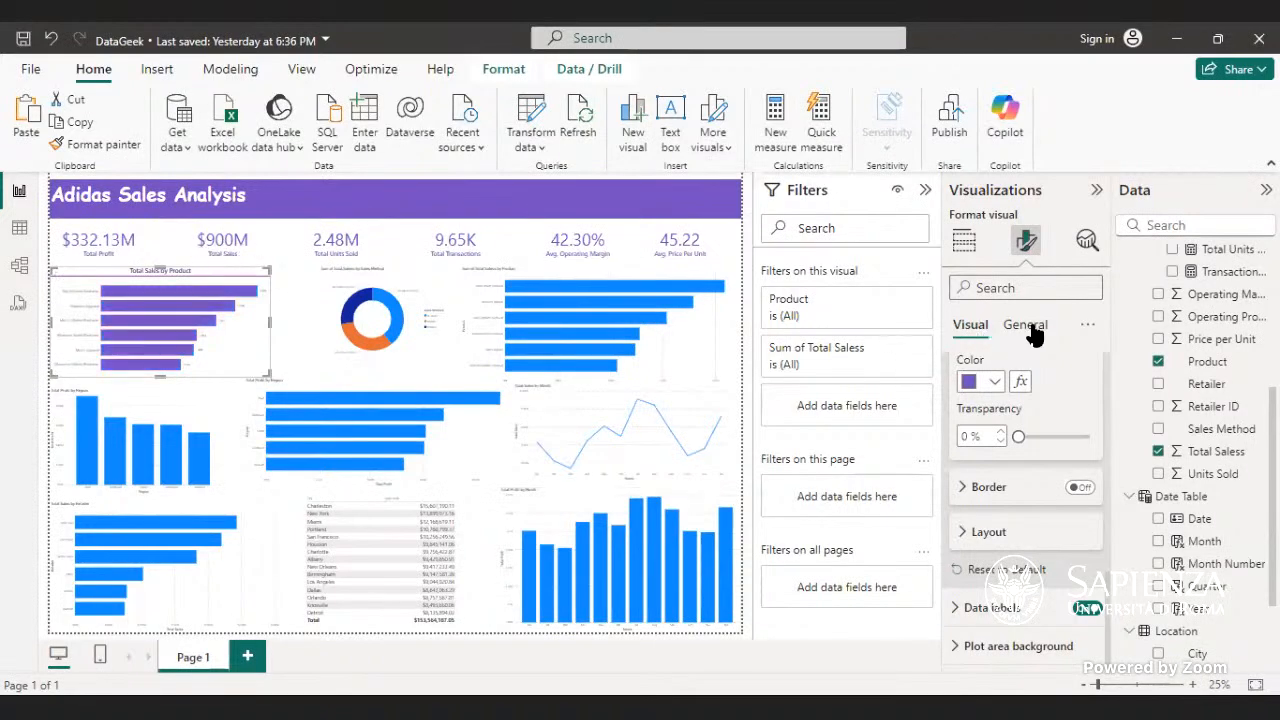
- Look through the Total Sales by Product chart's axis formatting and its general background, border and shadow effects
scroll(1045, 381, "up", 5)
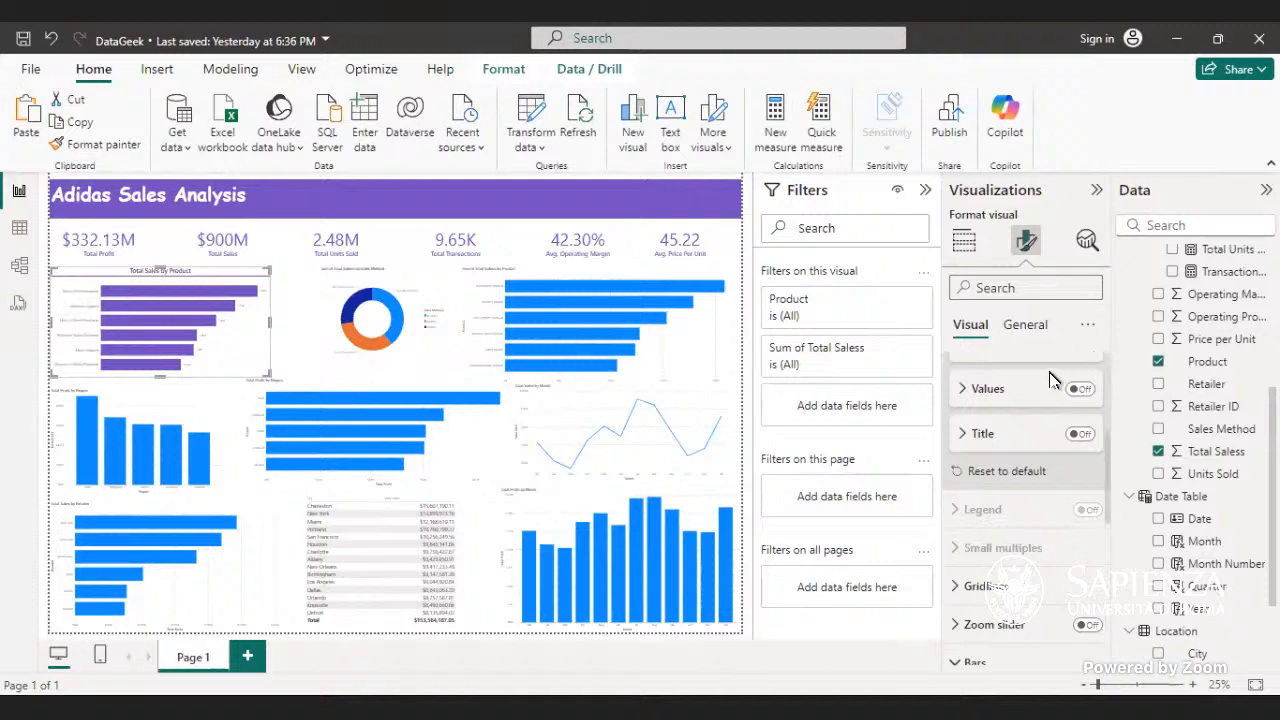
scroll(1045, 381, "up", 3)
scroll(1048, 383, "down", 4)
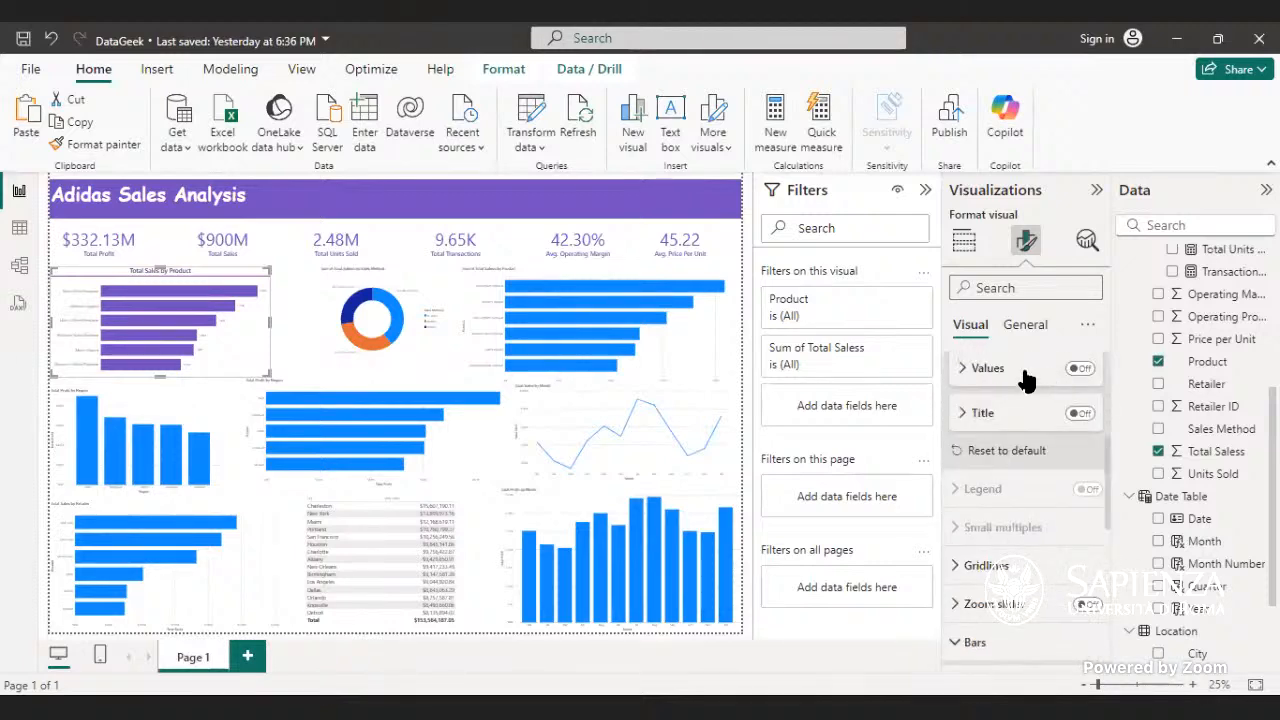
scroll(1025, 380, "up", 3)
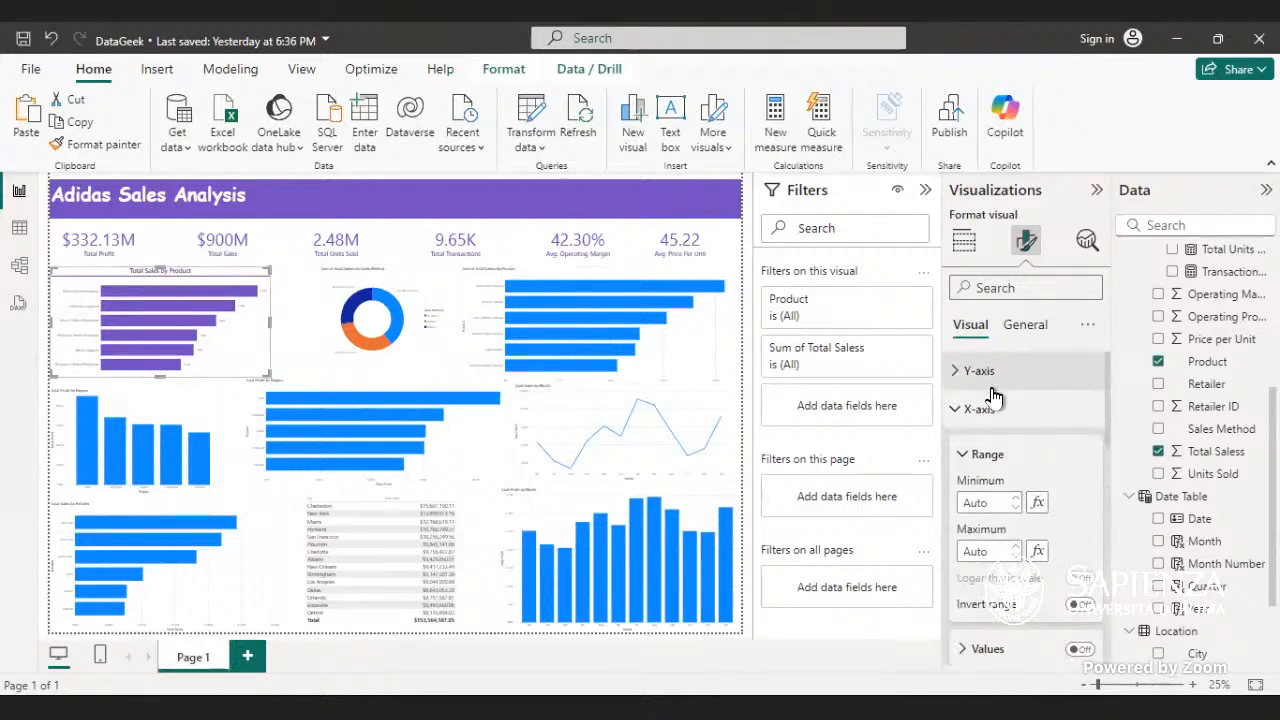
left_click(1025, 324)
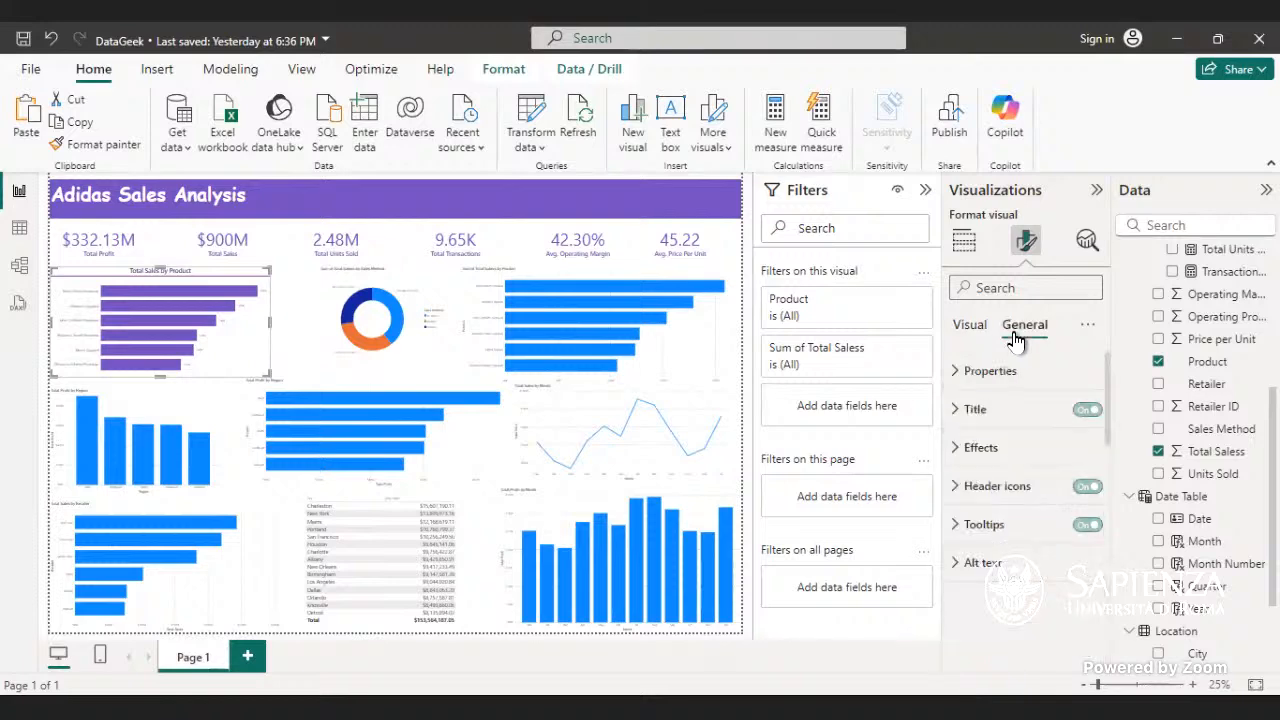
left_click(1014, 447)
scroll(1018, 456, "down", 2)
scroll(1018, 456, "up", 3)
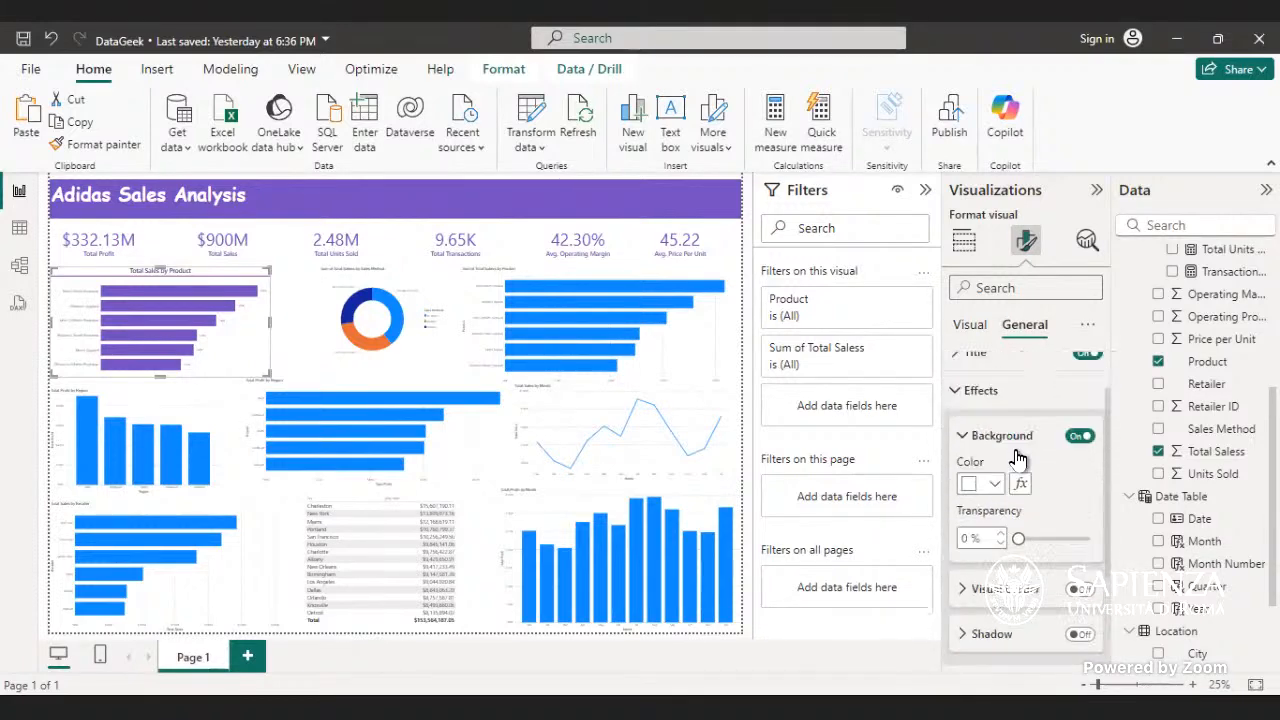
left_click(1010, 447)
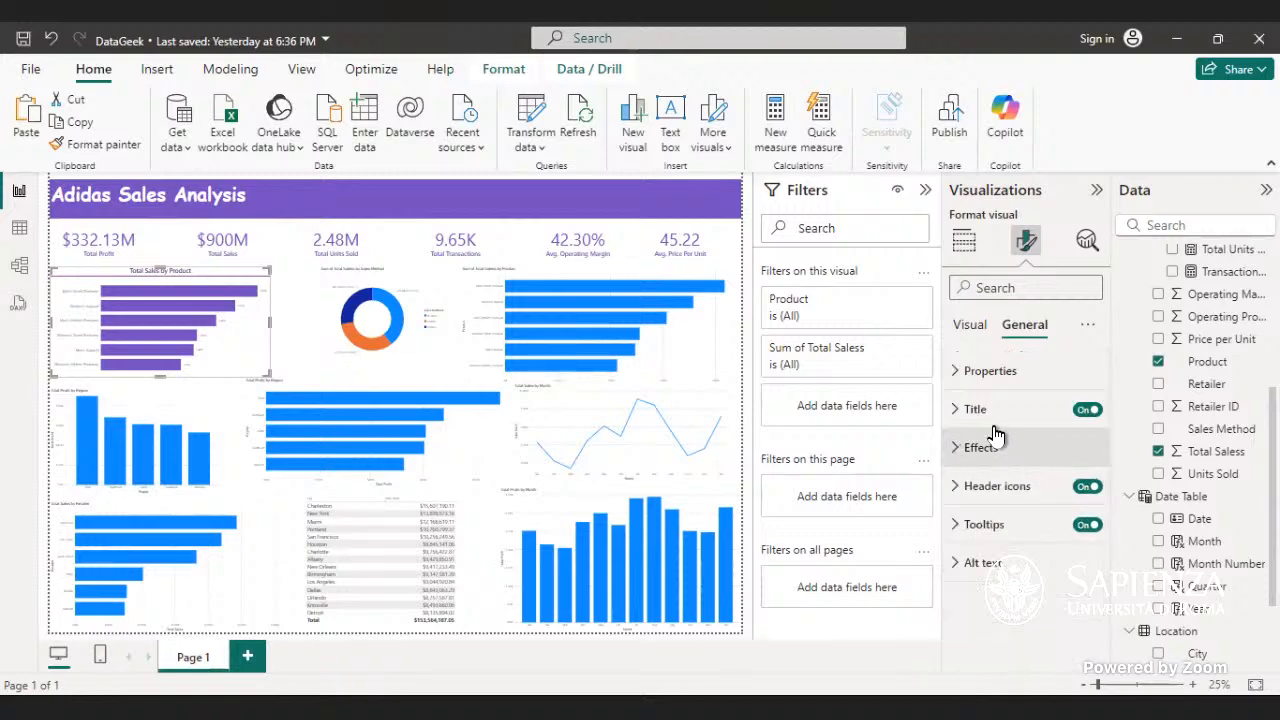
- Make the Y-axis value labels of the Total Sales by Product chart bold and enlarge the page view to 56%
left_click(970, 325)
scroll(984, 372, "down", 5)
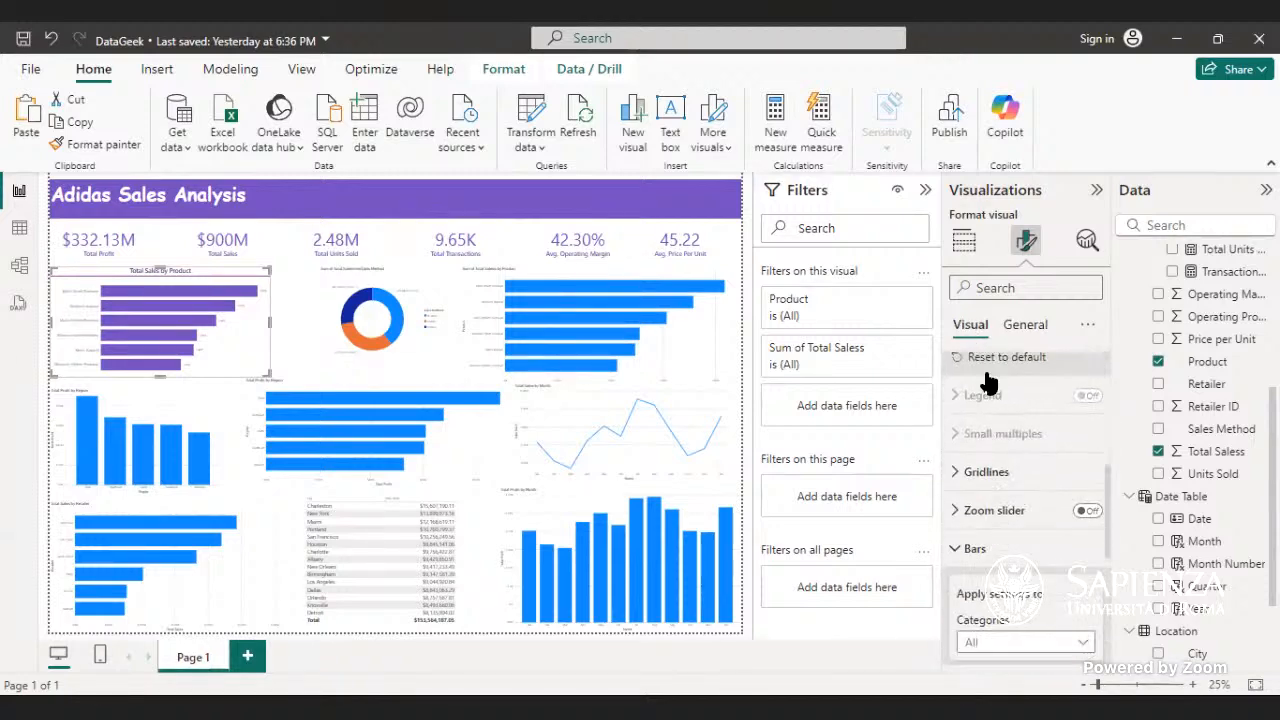
scroll(985, 381, "up", 2)
scroll(985, 381, "up", 2)
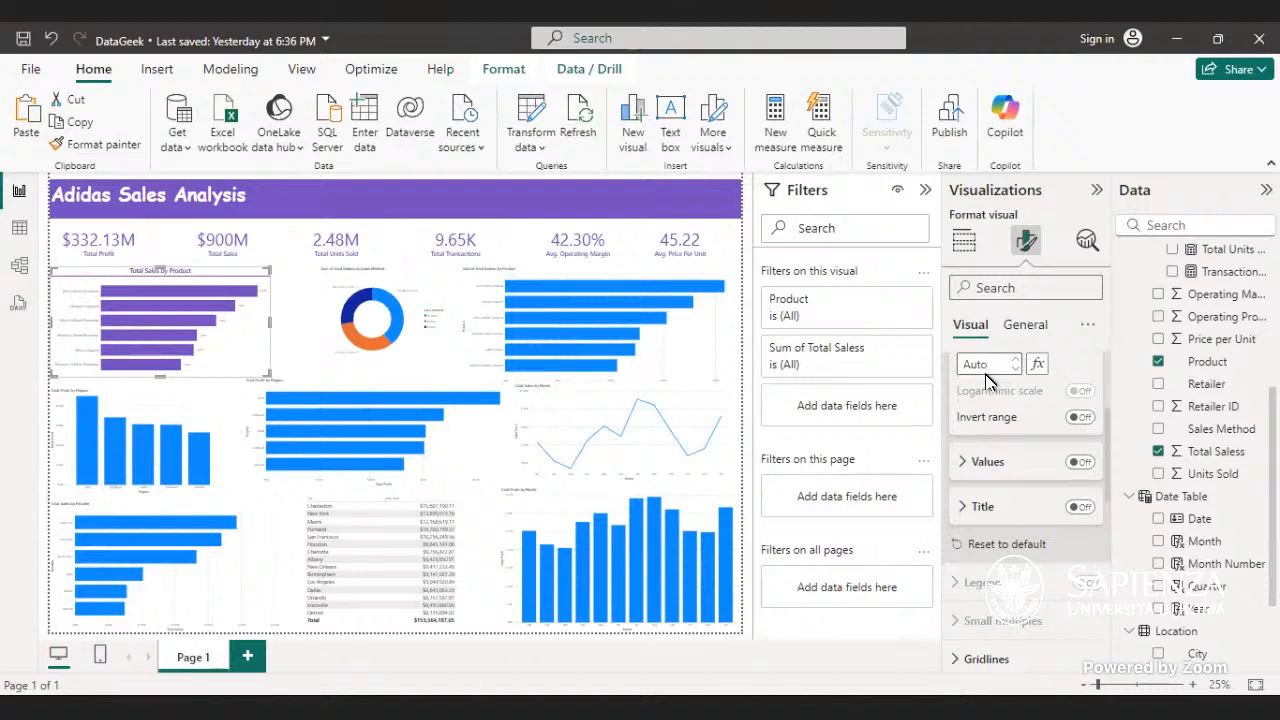
scroll(986, 378, "up", 3)
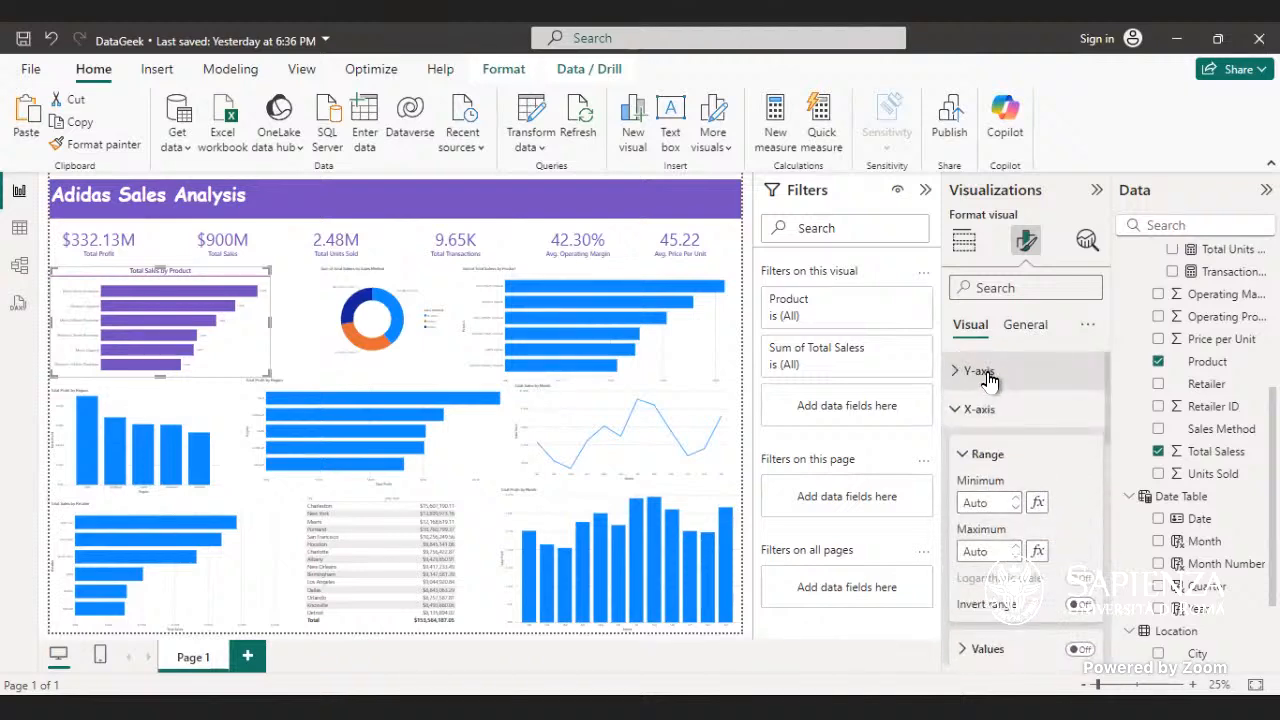
left_click(987, 375)
left_click(1004, 419)
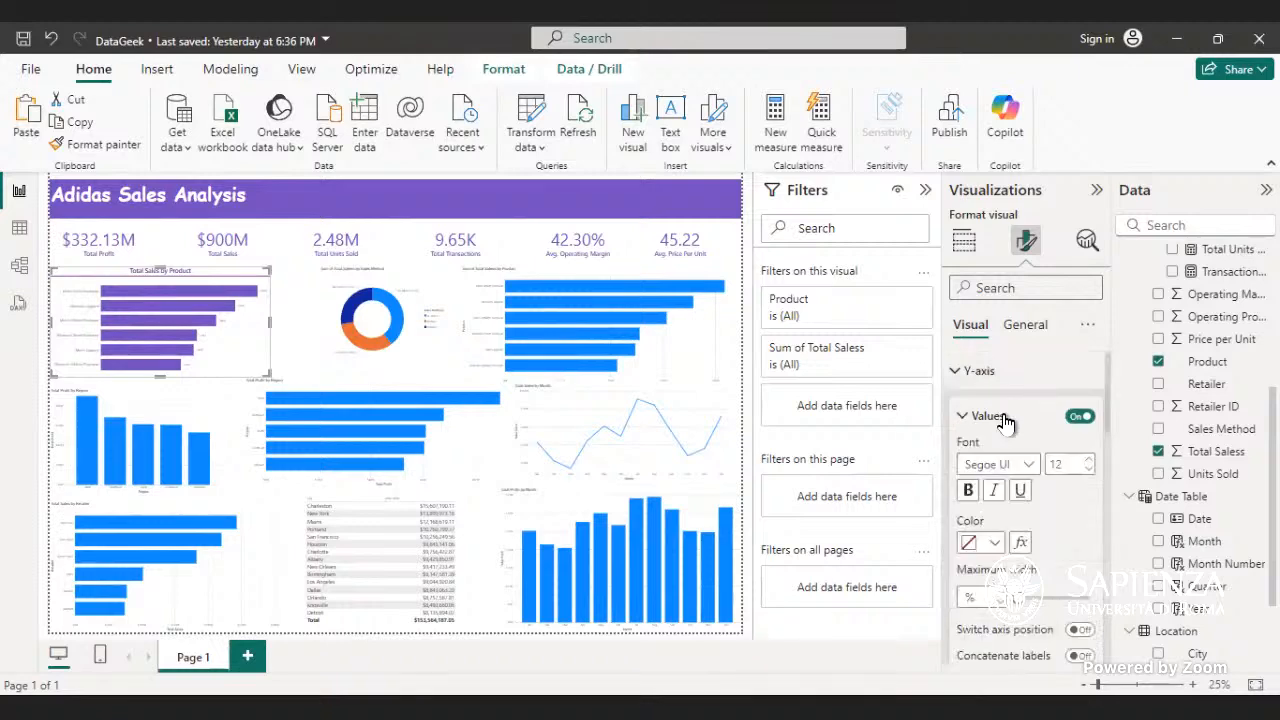
left_click(966, 490)
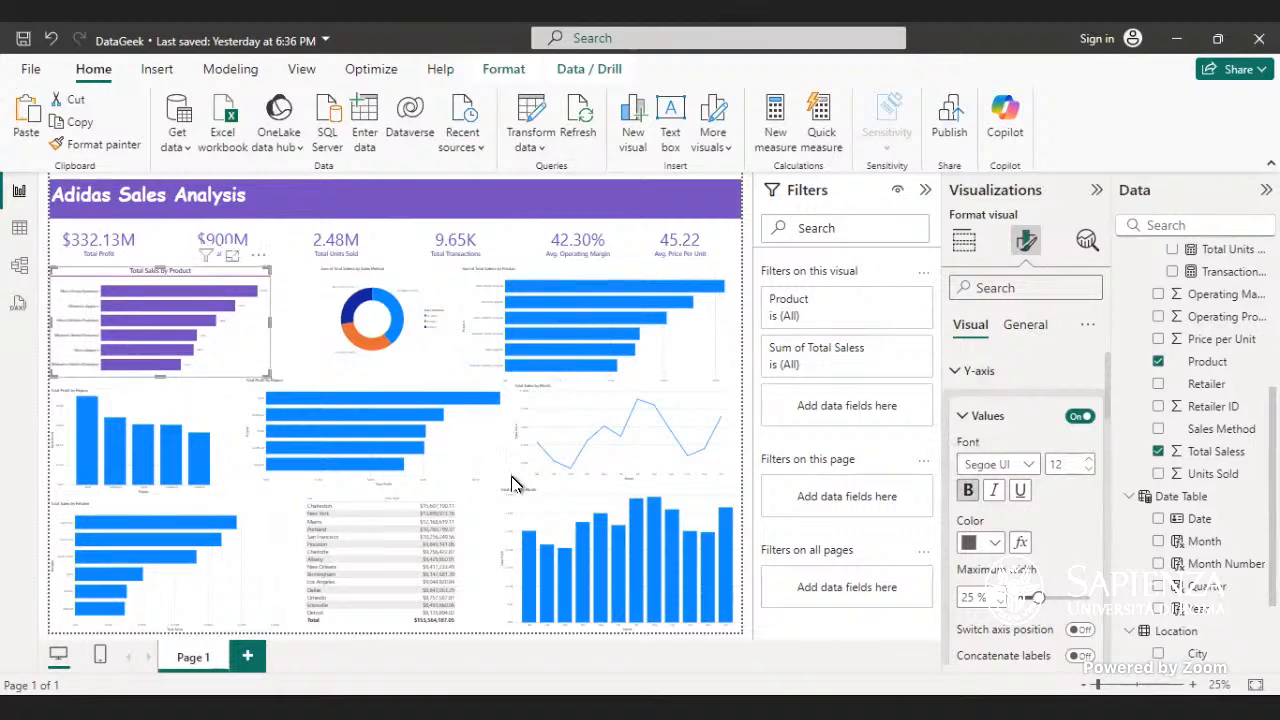
left_click(1112, 684)
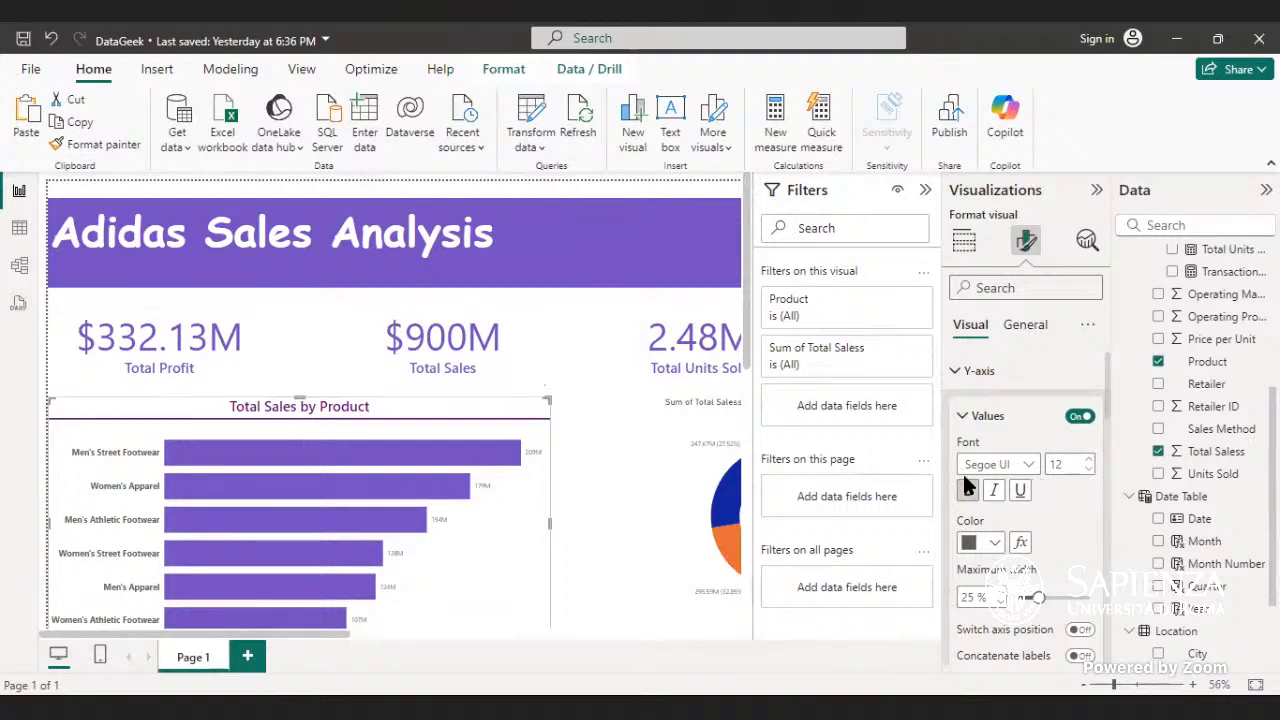
- Check the X-axis formatting options and collapse both axis sections
left_click(1003, 373)
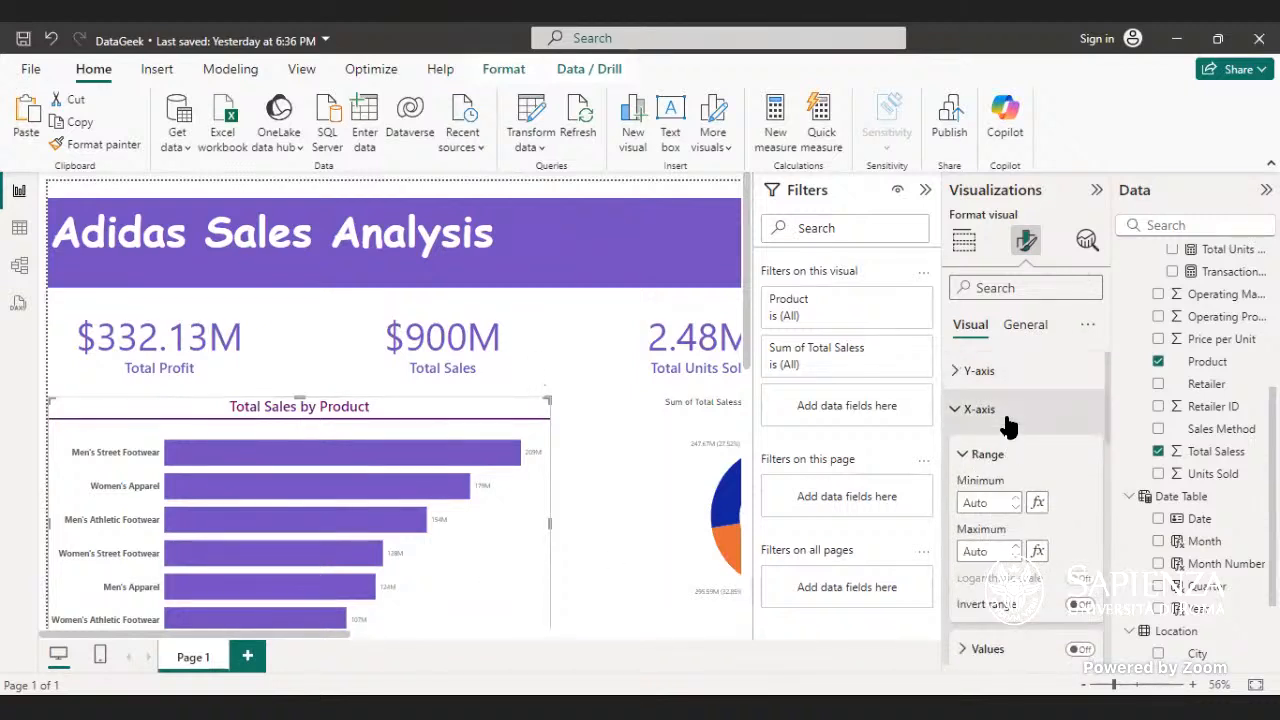
left_click(1008, 418)
left_click(1025, 428)
scroll(1025, 425, "down", 2)
scroll(1025, 420, "up", 2)
left_click(1026, 410)
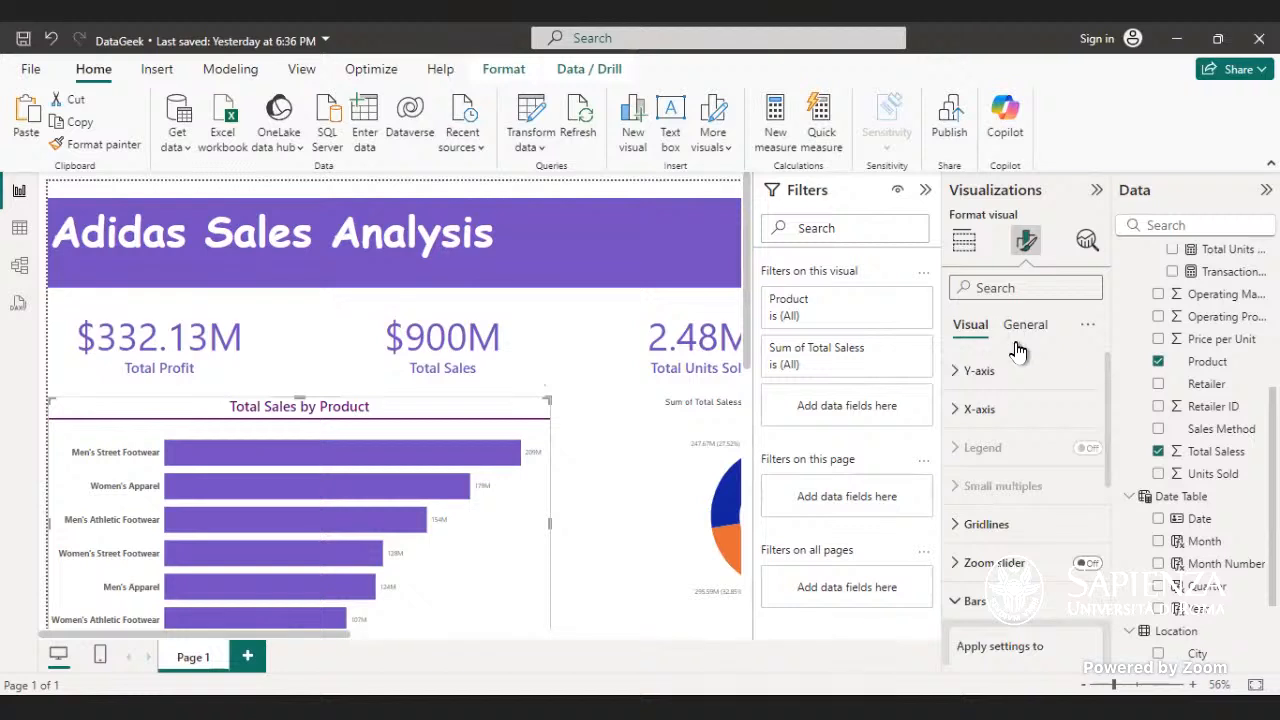
- Make the data label values of the Total Sales by Product chart bold with font size 12
left_click(997, 384)
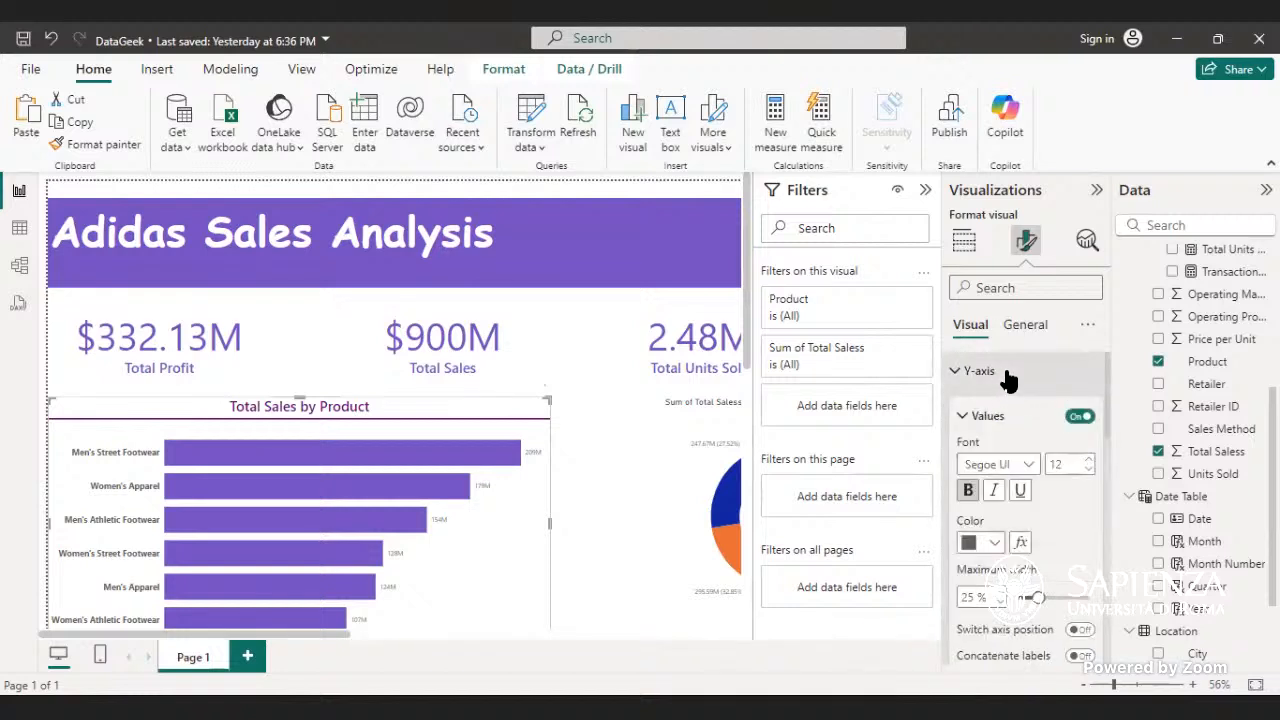
scroll(1020, 365, "down", 2)
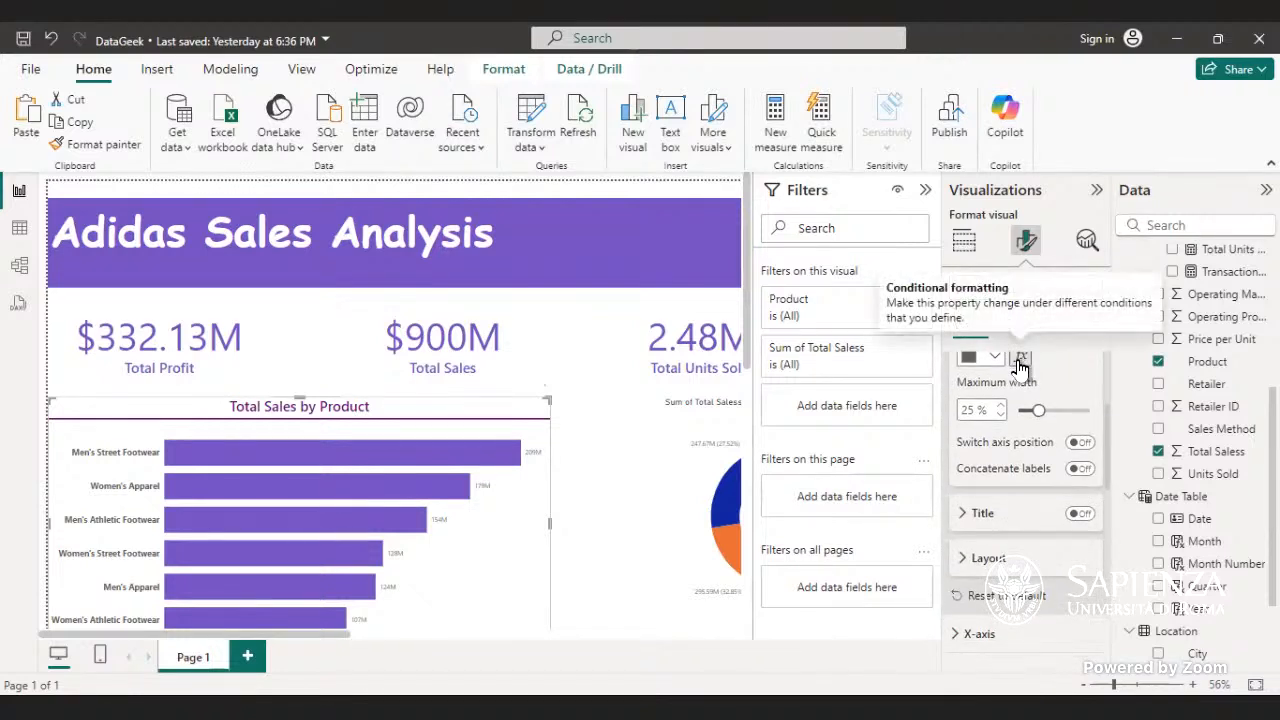
scroll(1020, 366, "down", 3)
scroll(1020, 368, "down", 5)
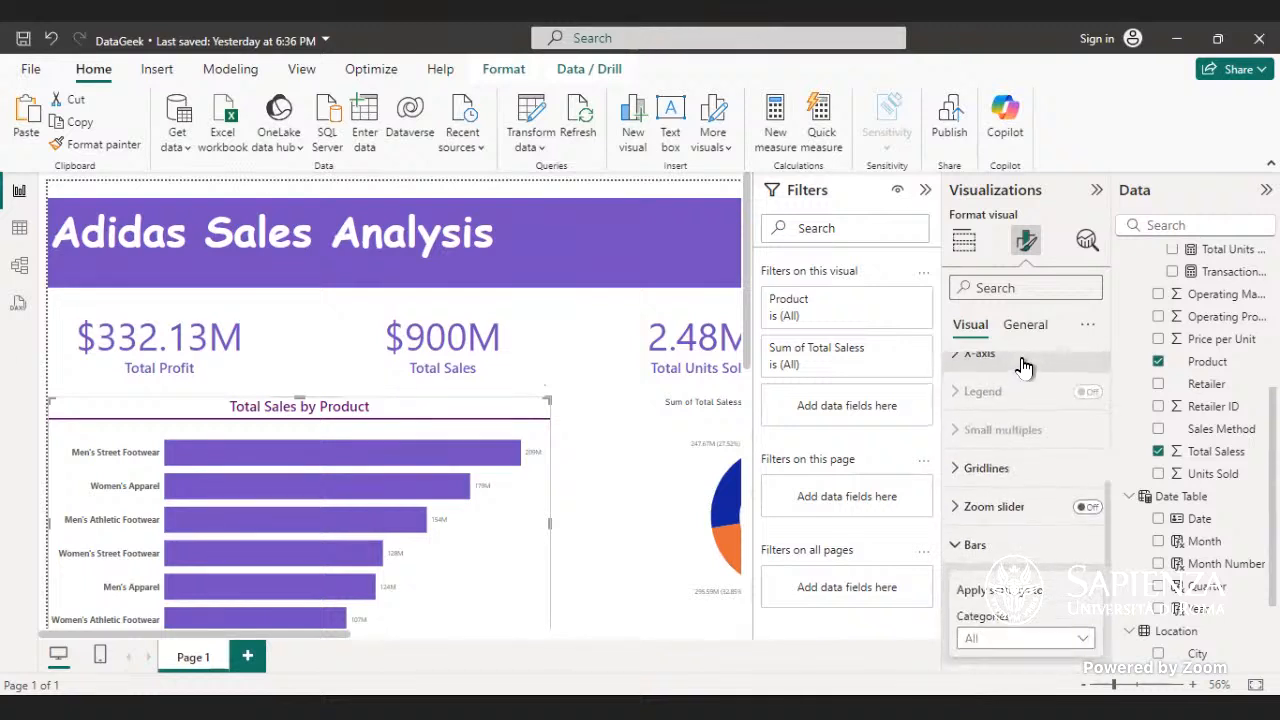
left_click(990, 357)
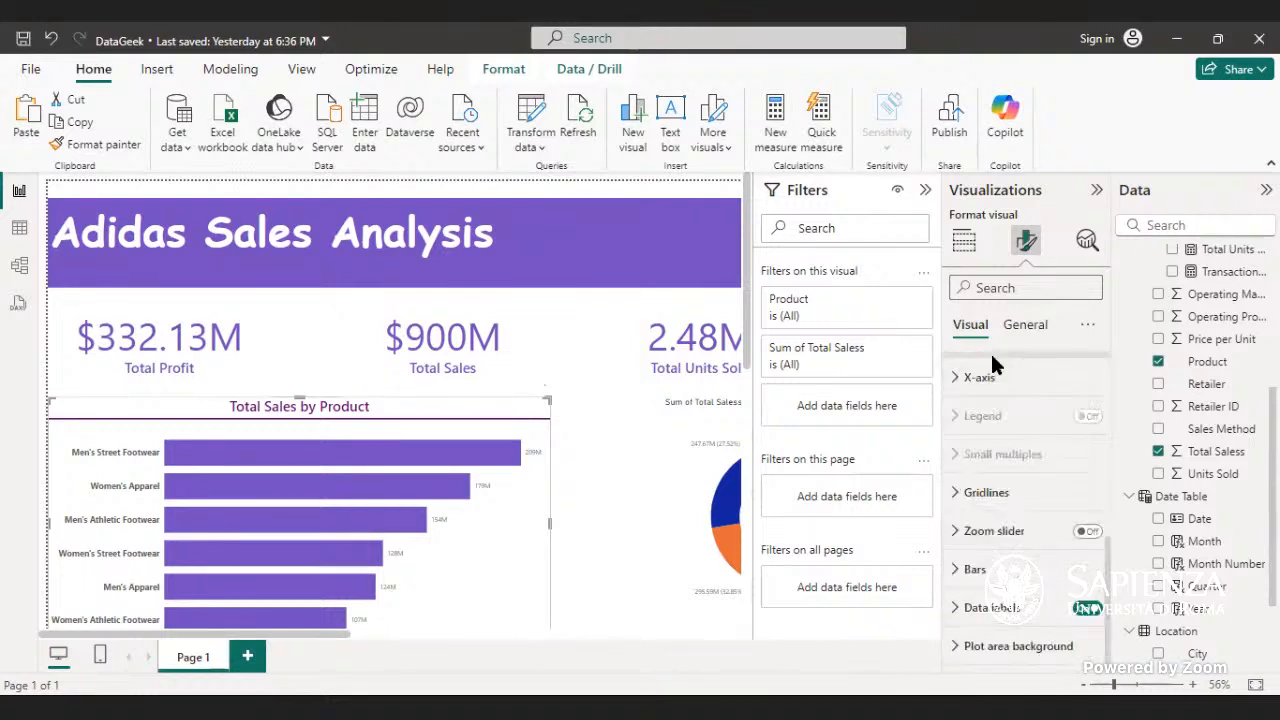
left_click(1052, 610)
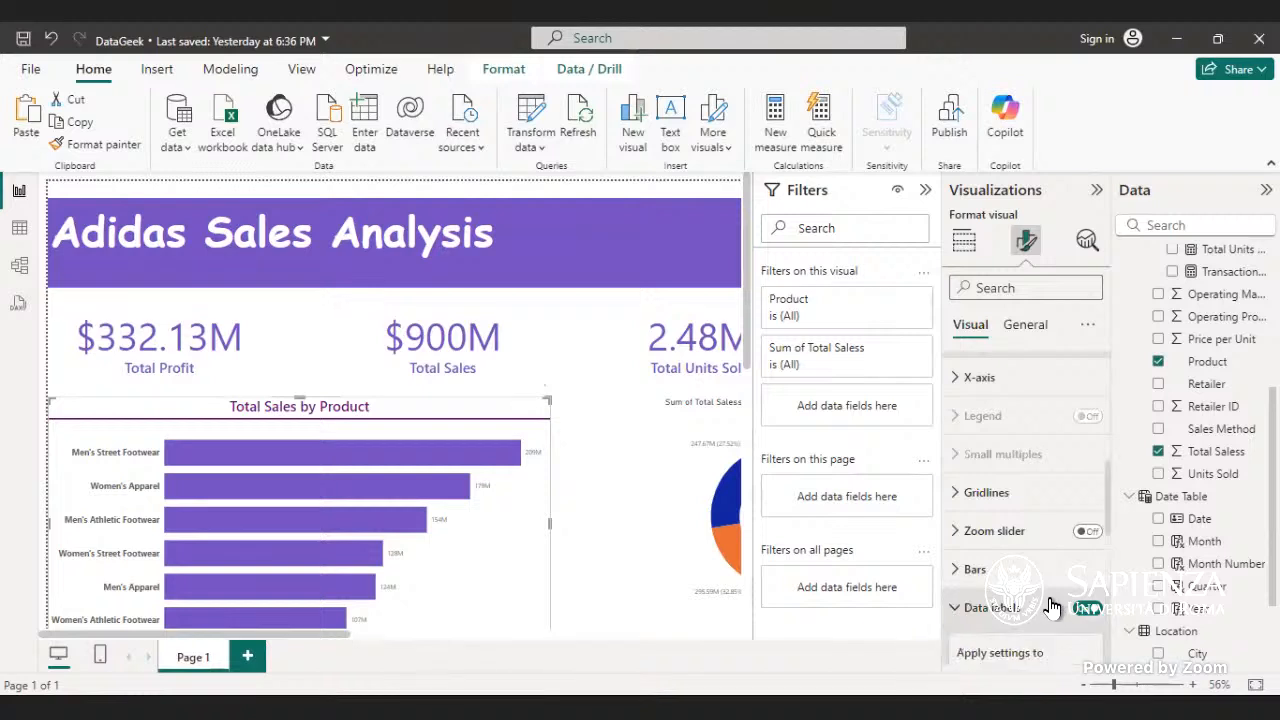
scroll(1045, 595, "down", 5)
scroll(1037, 575, "down", 5)
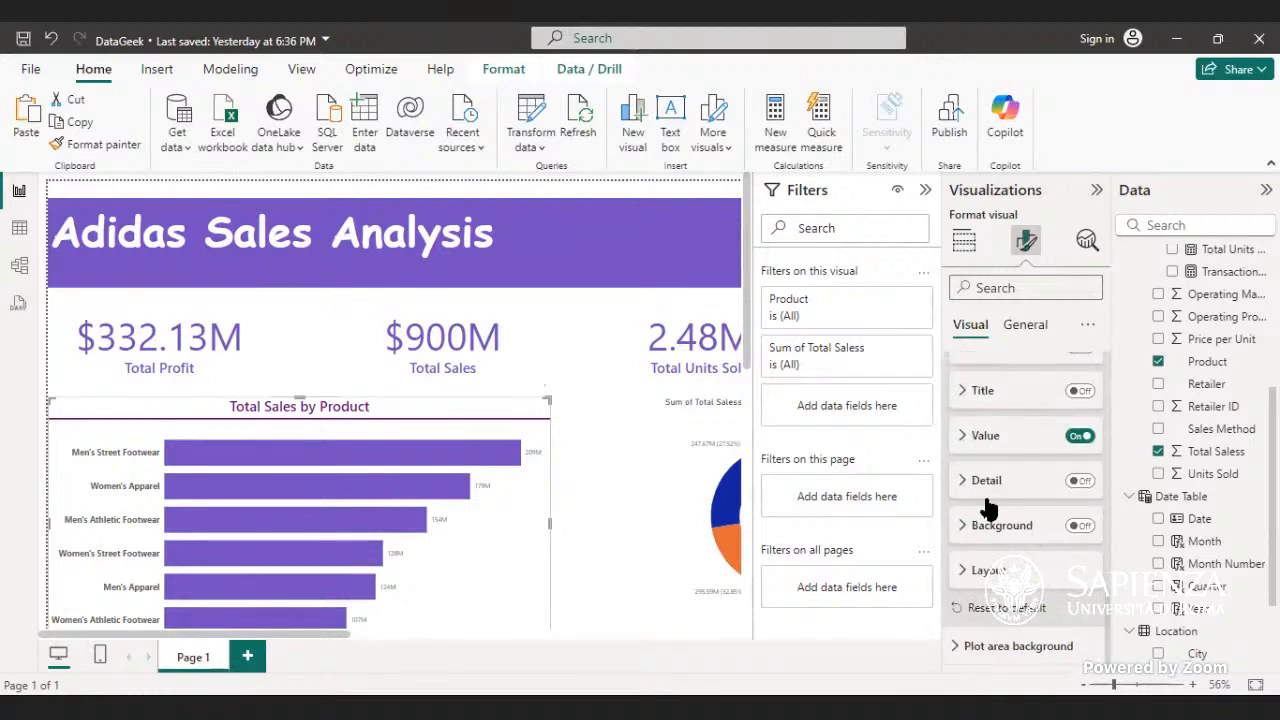
left_click(976, 442)
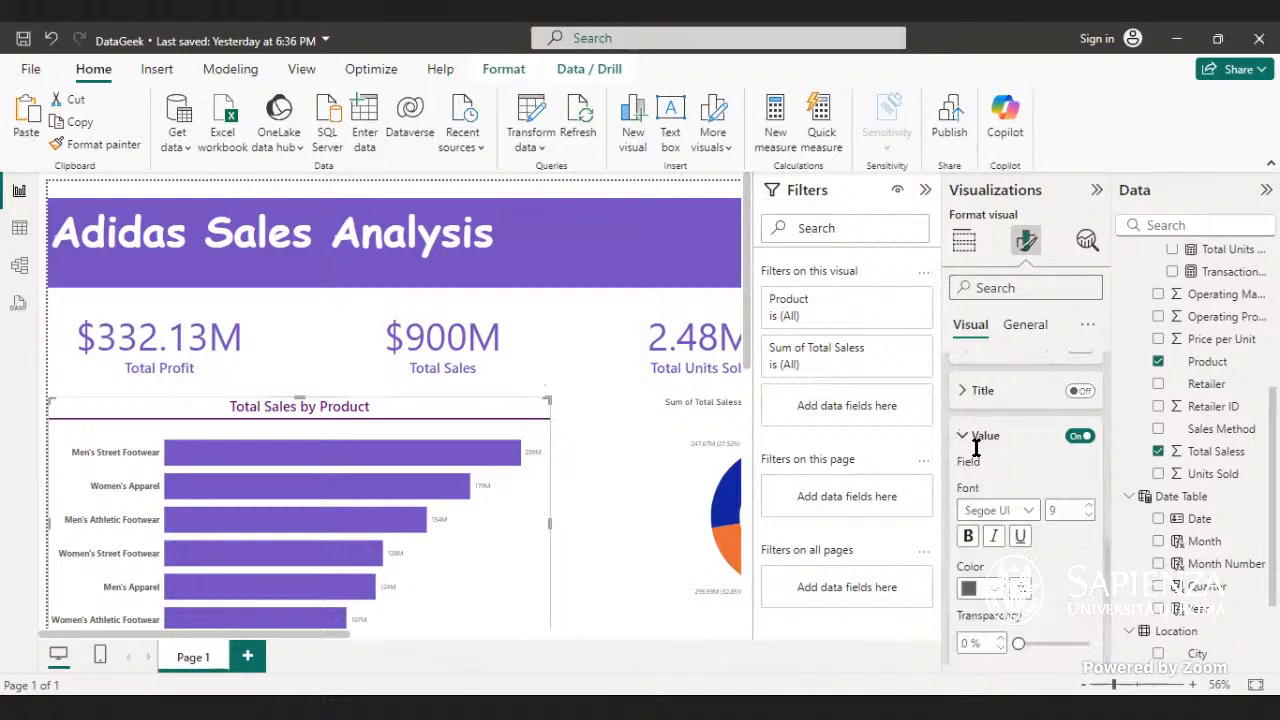
left_click(965, 573)
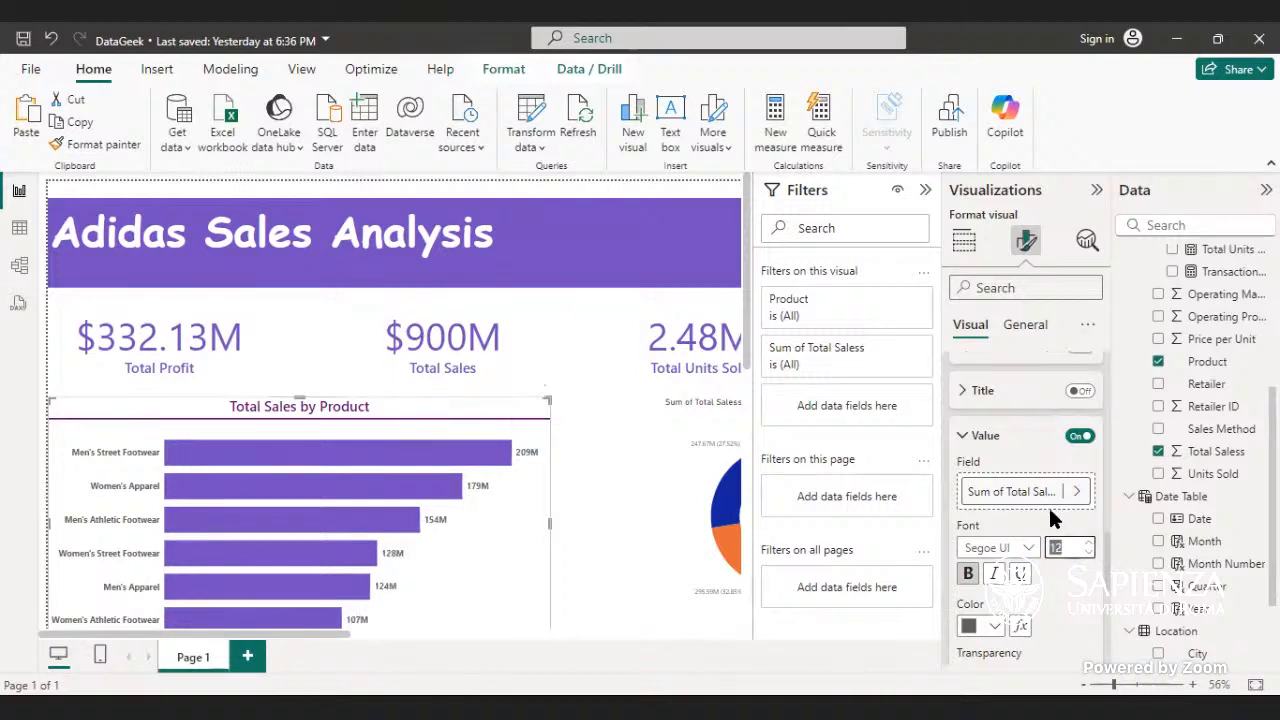
left_click(980, 449)
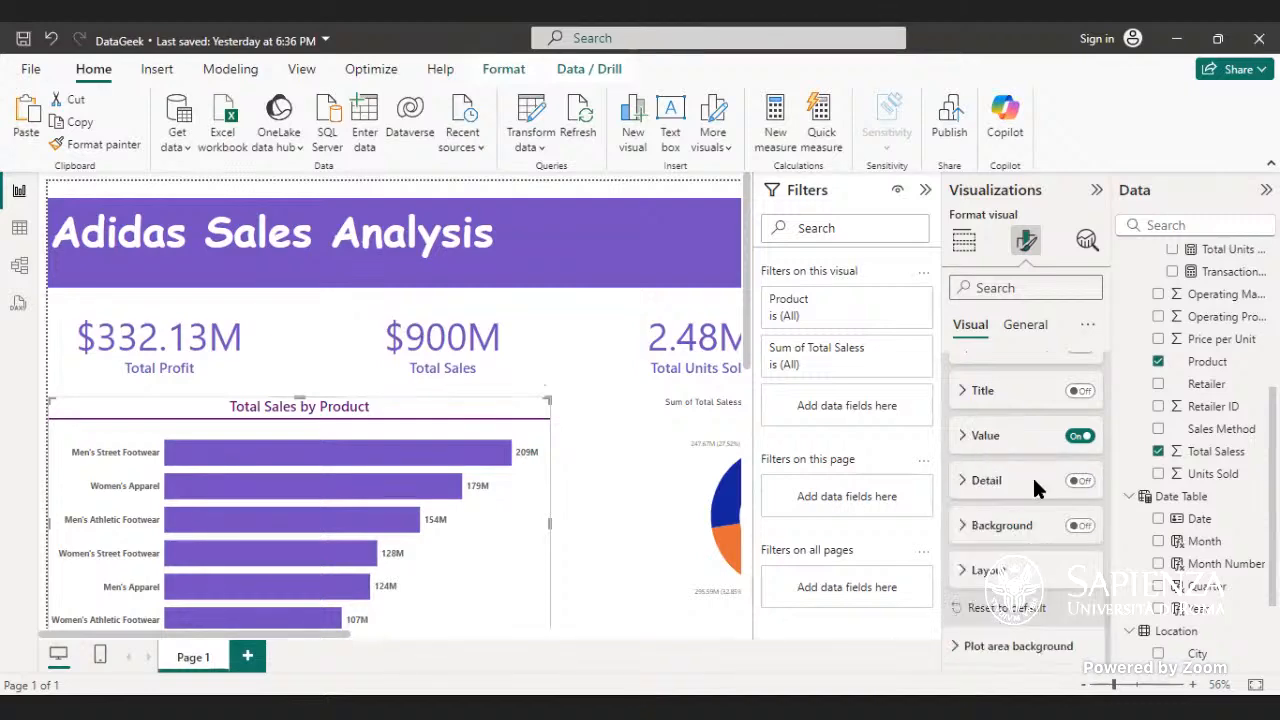
- Check the Y-axis value settings, collapse them, and look over the Total Sales by Product chart on the page
scroll(1010, 500, "up", 10)
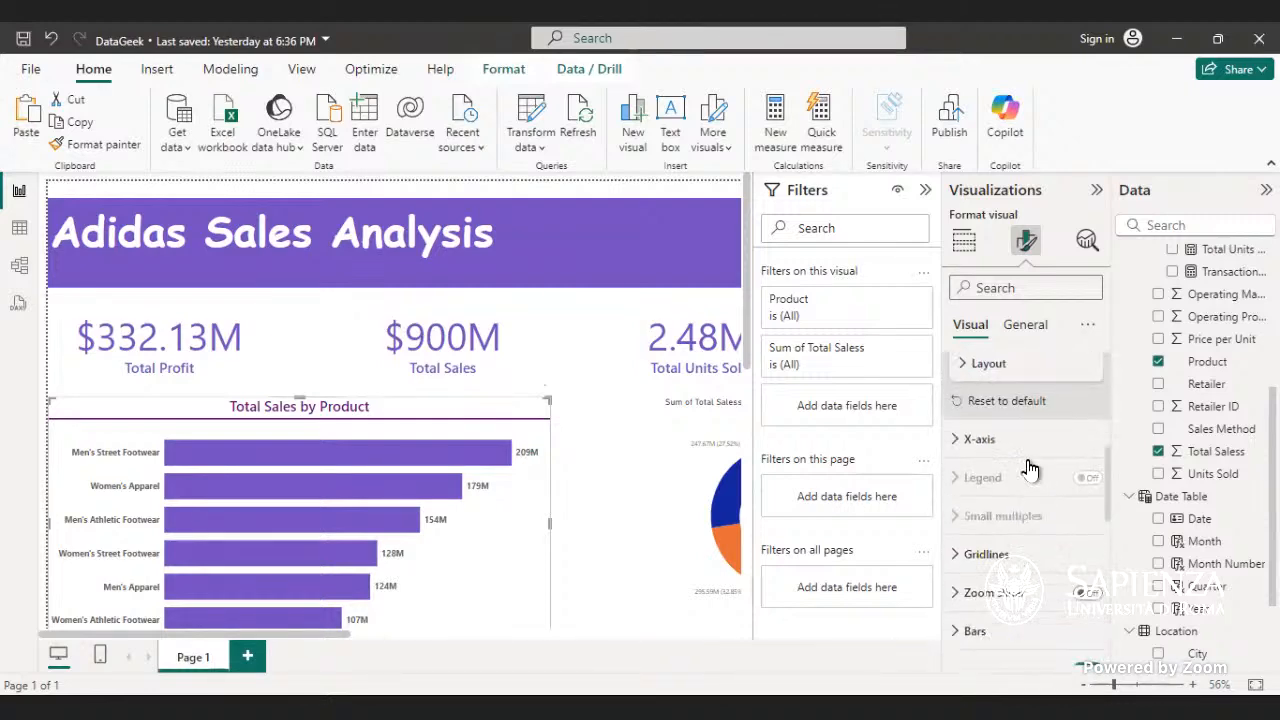
scroll(1030, 465, "up", 3)
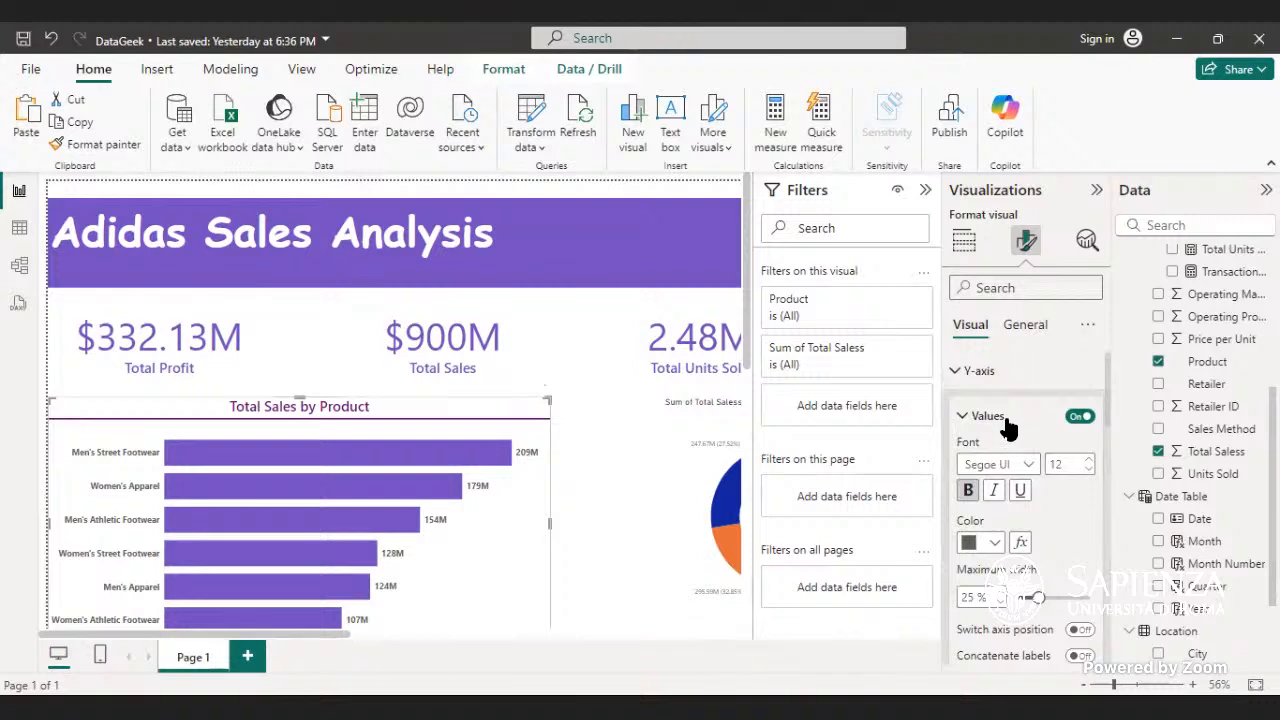
left_click(1005, 416)
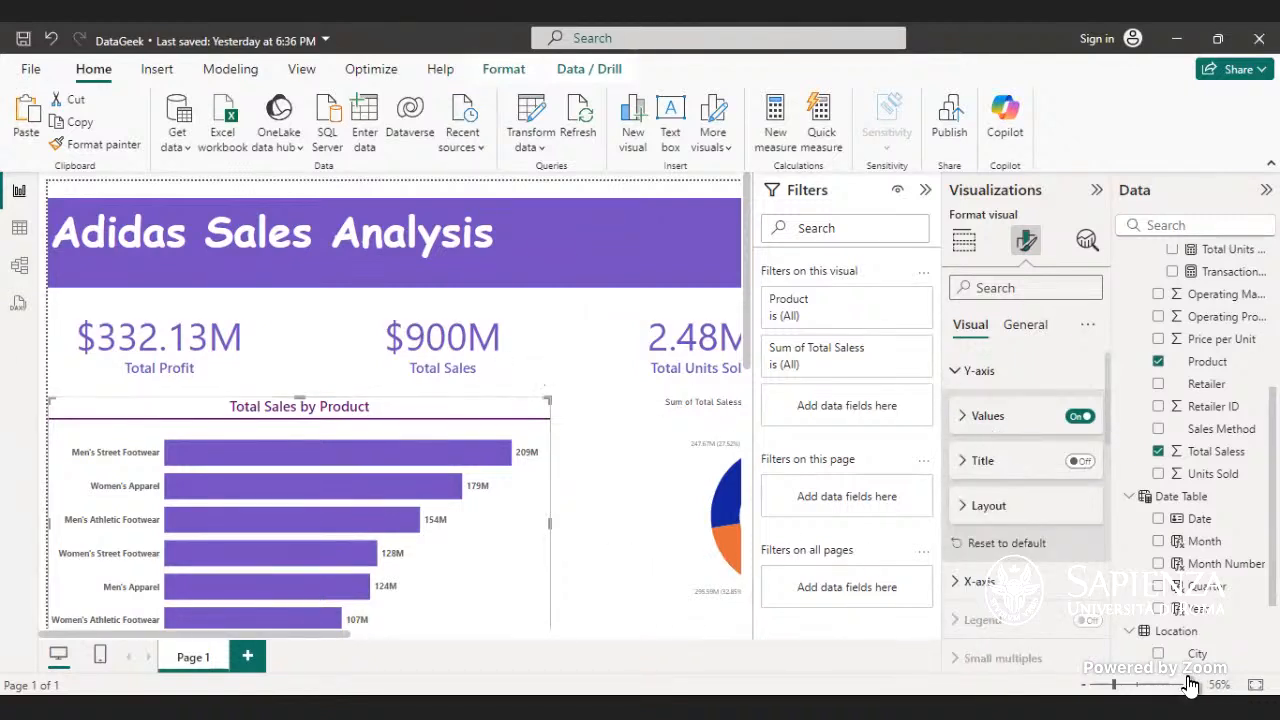
scroll(660, 472, "down", 3)
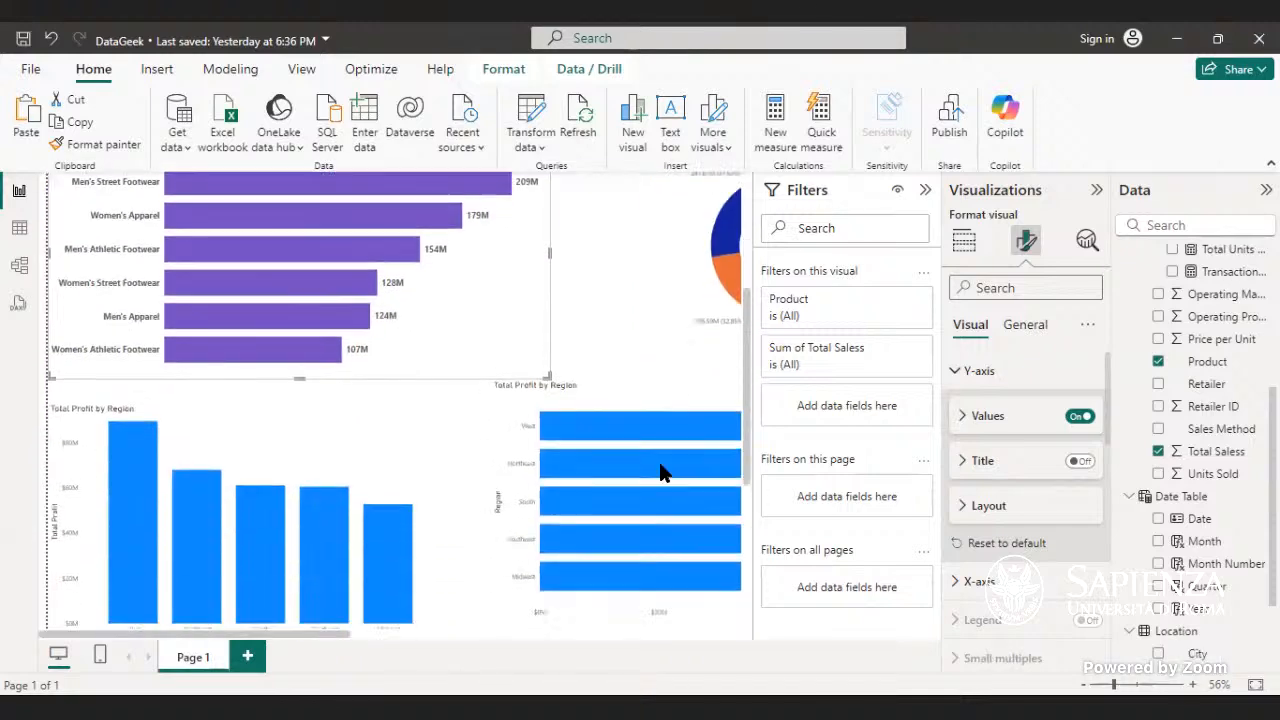
scroll(660, 472, "up", 1)
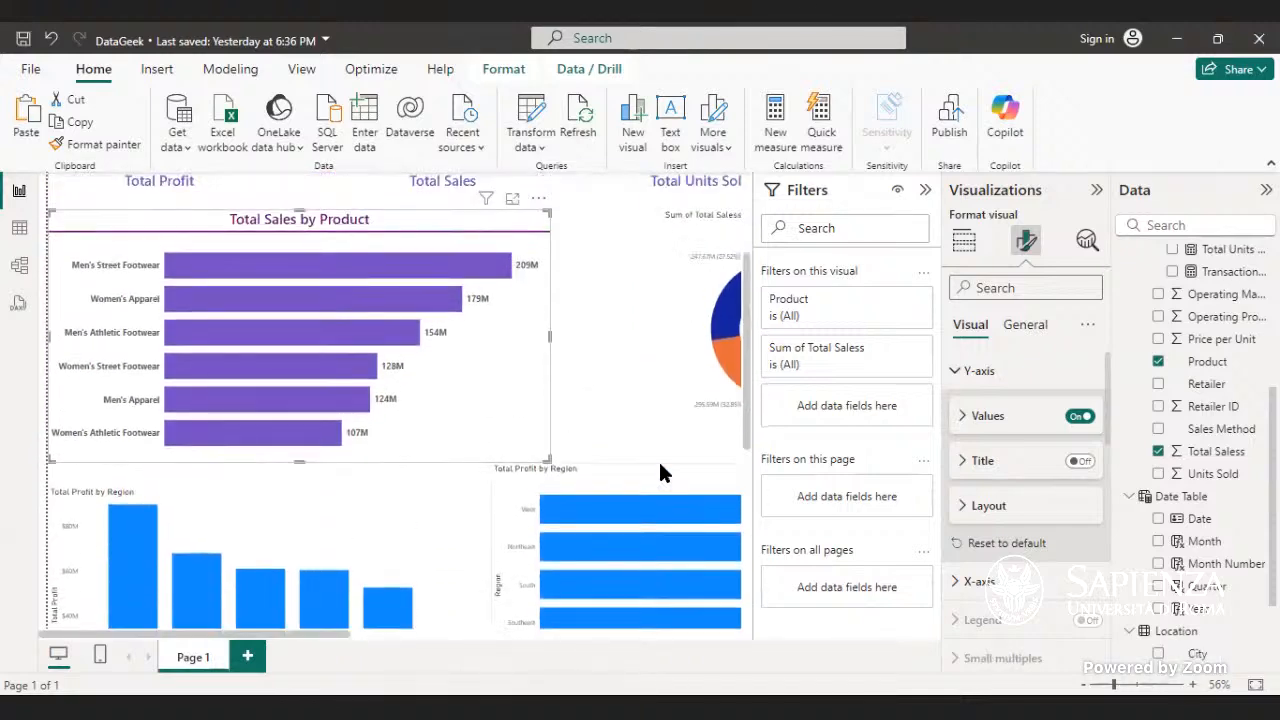
scroll(660, 472, "up", 1)
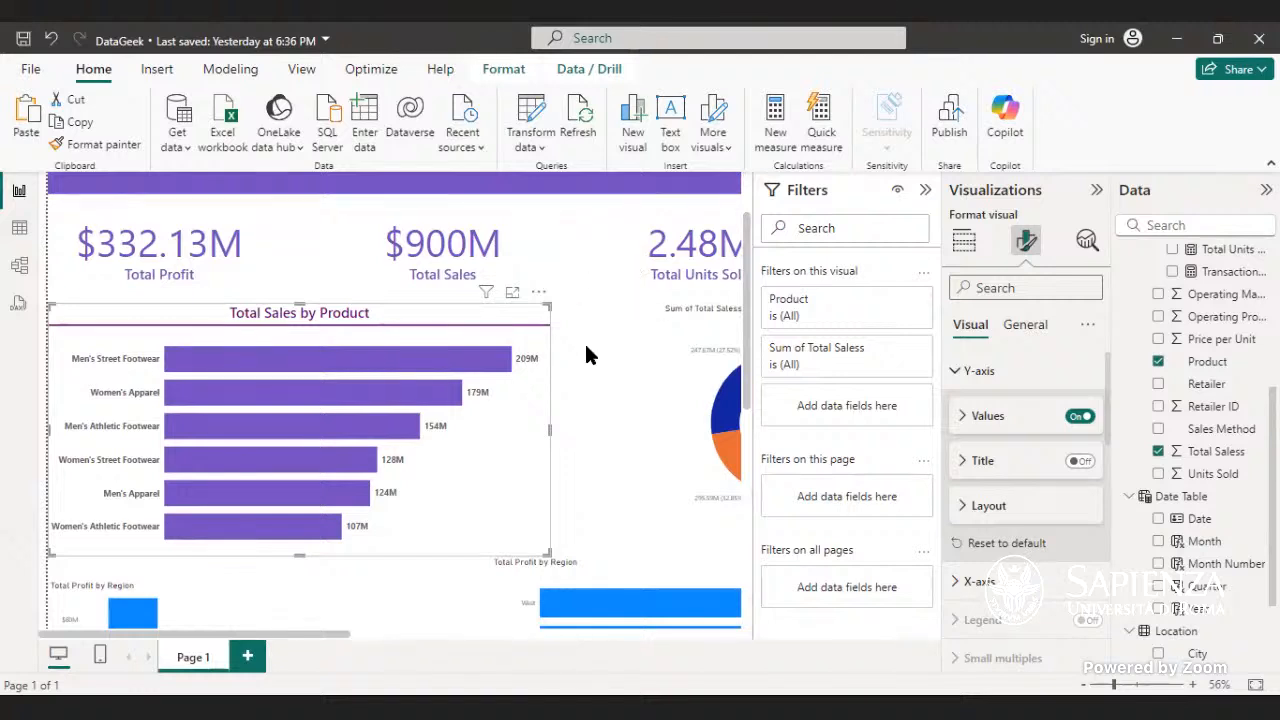
- Fit the page to the window and copy the Total Sales by Product chart's formatting onto the Total Profit by Region column chart
left_click(606, 365)
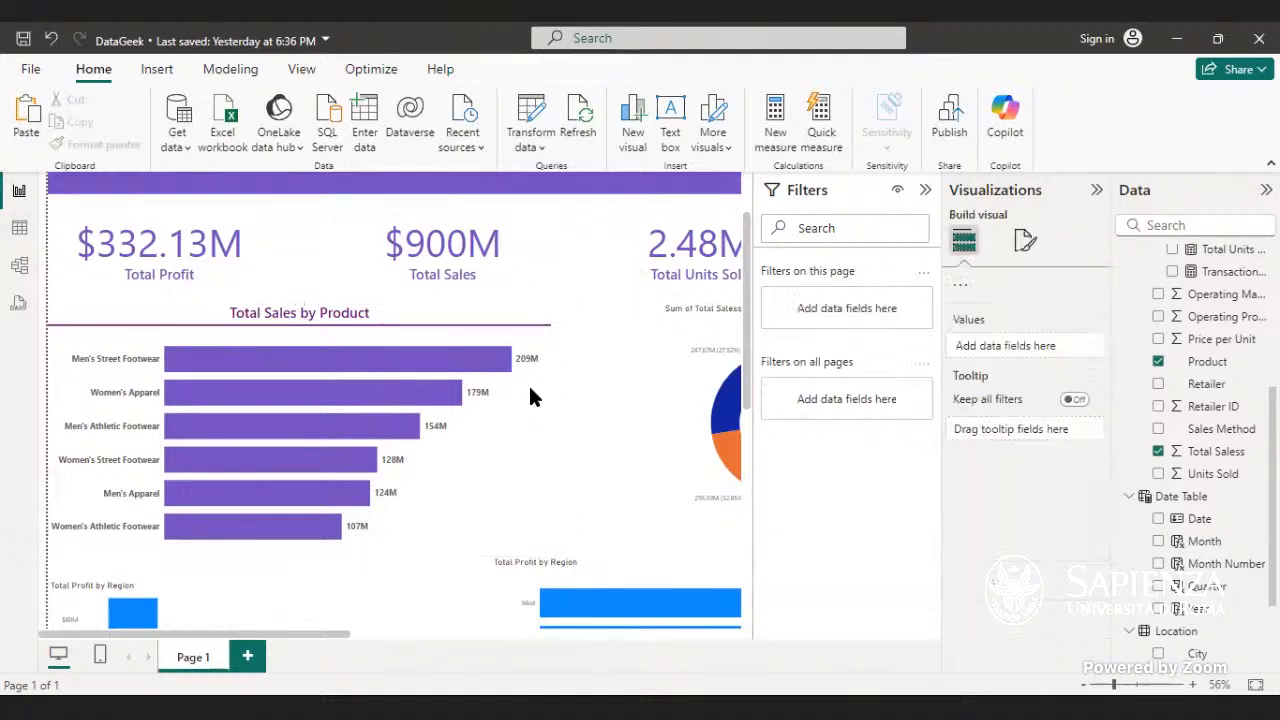
left_click(516, 417)
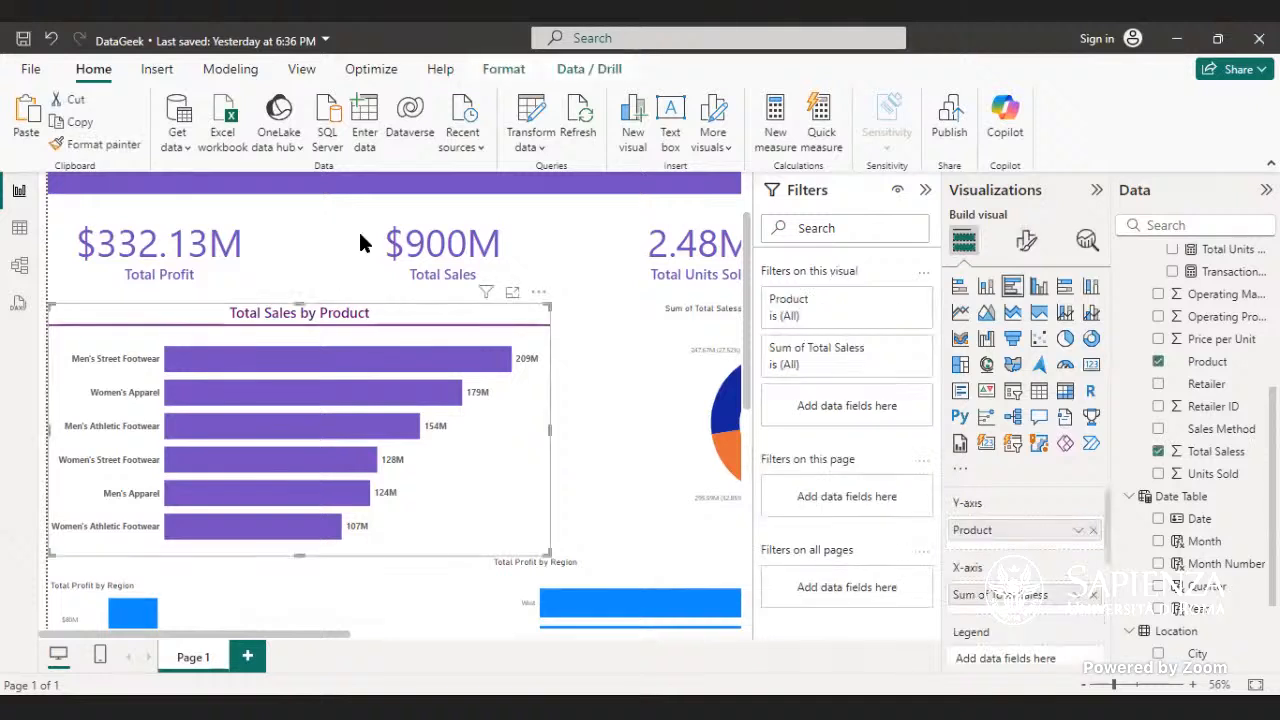
left_click(121, 140)
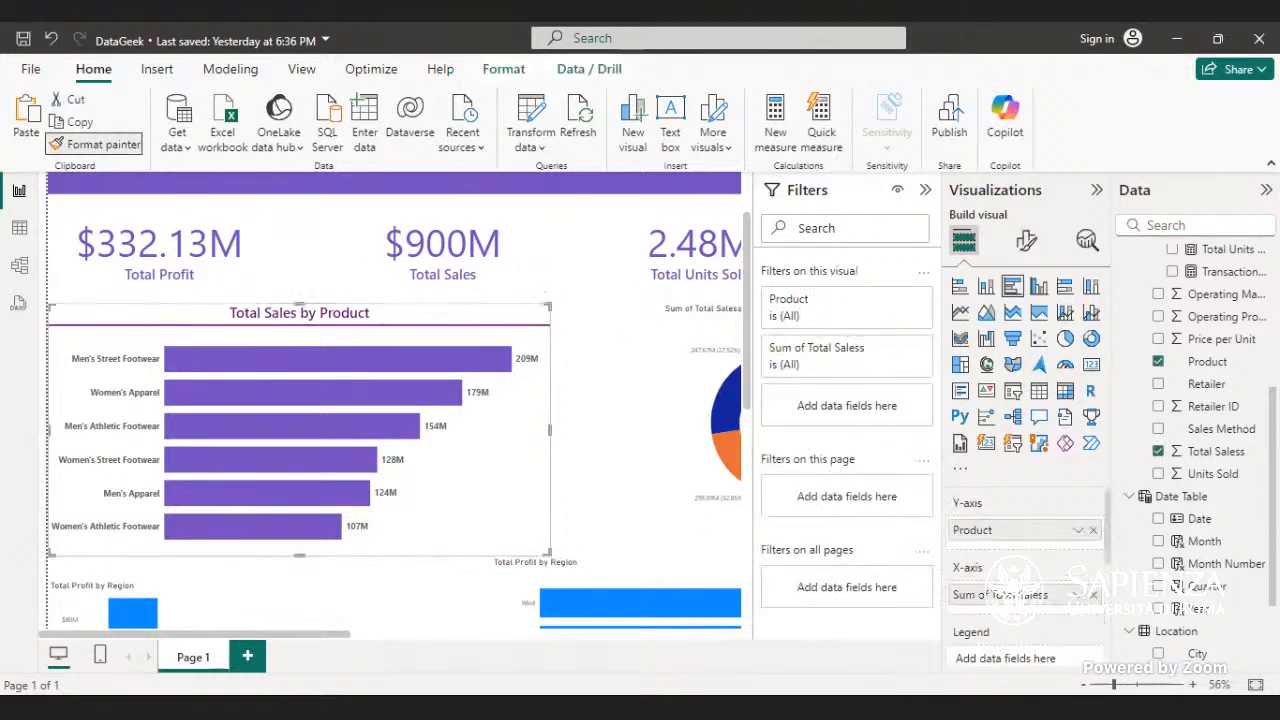
left_click(1255, 684)
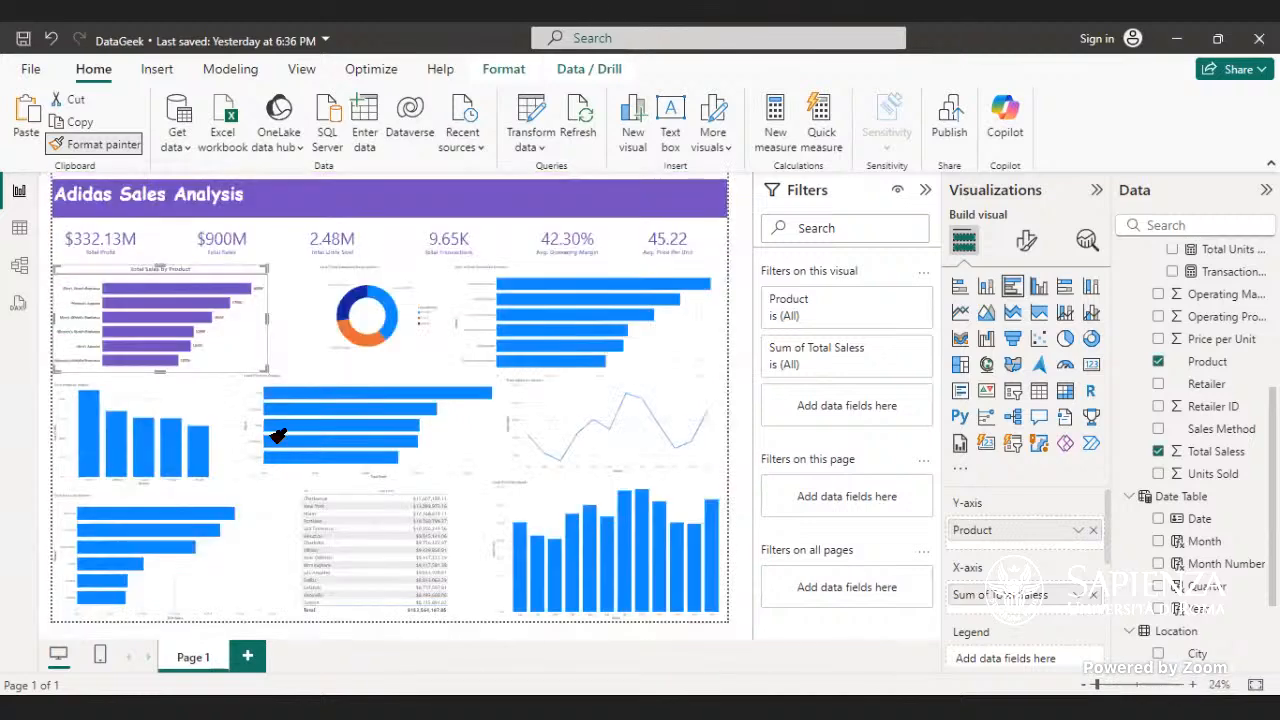
left_click(192, 383)
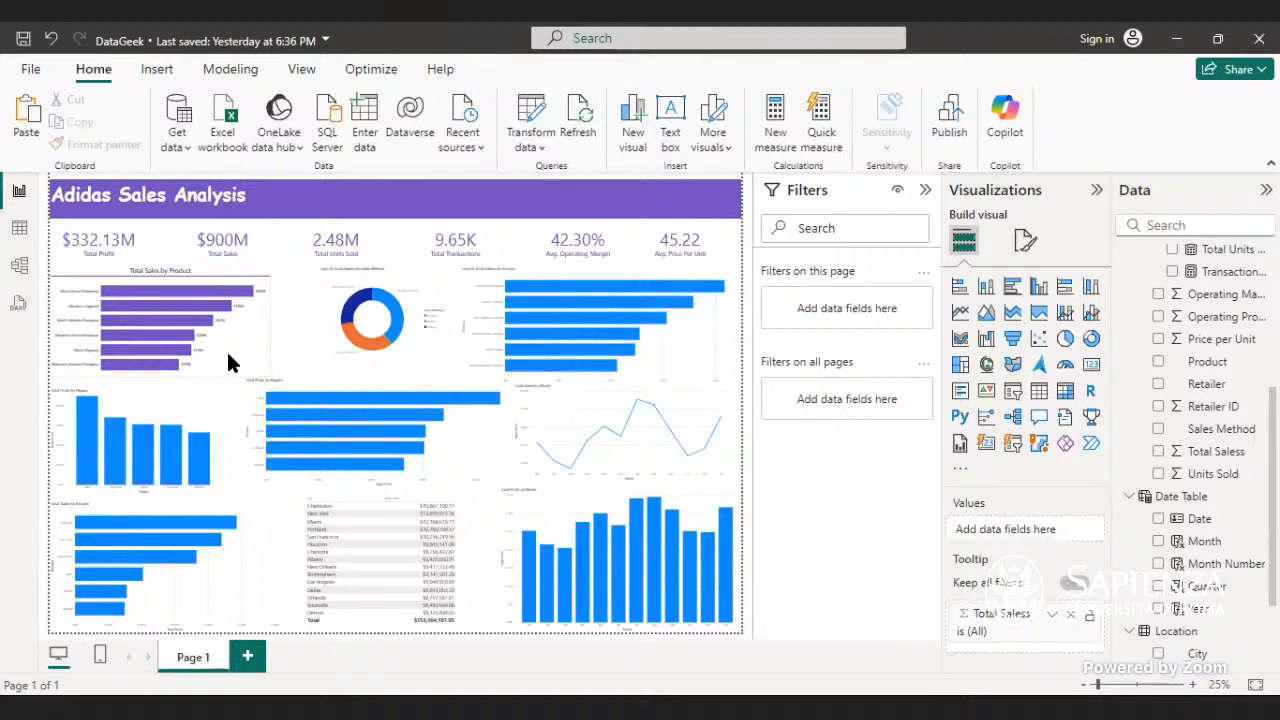
left_click(75, 145)
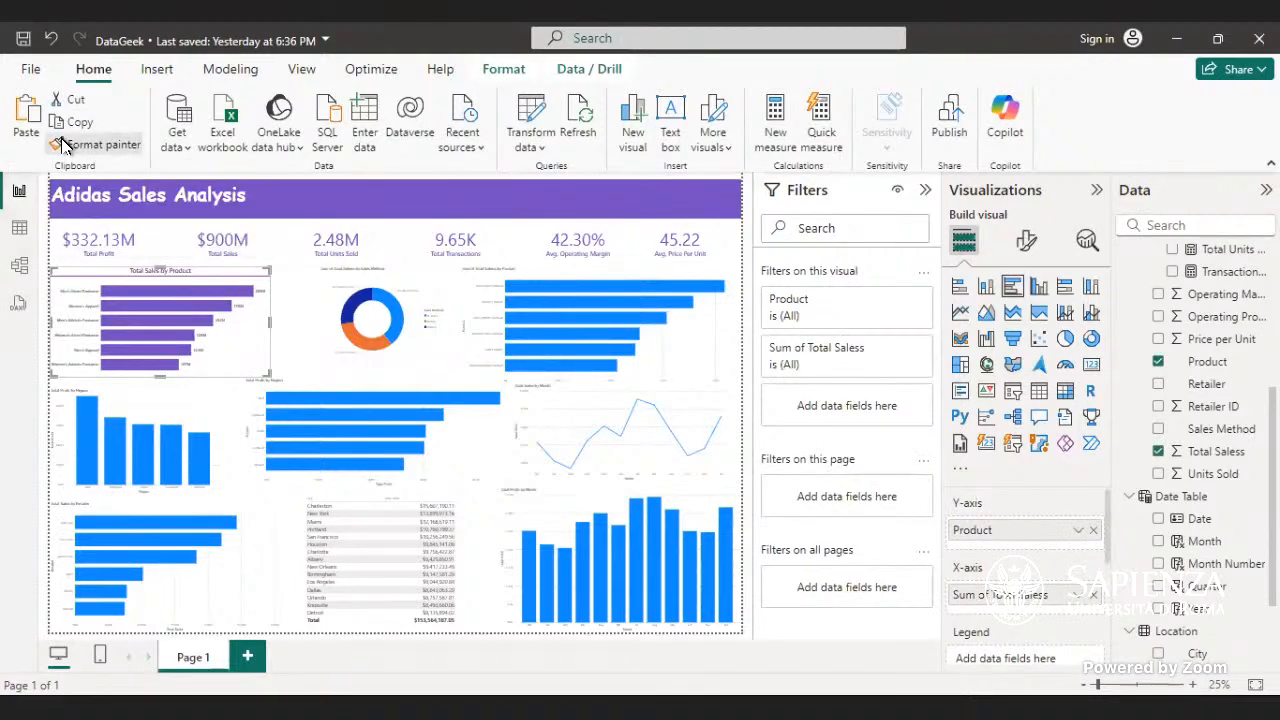
right_click(206, 391)
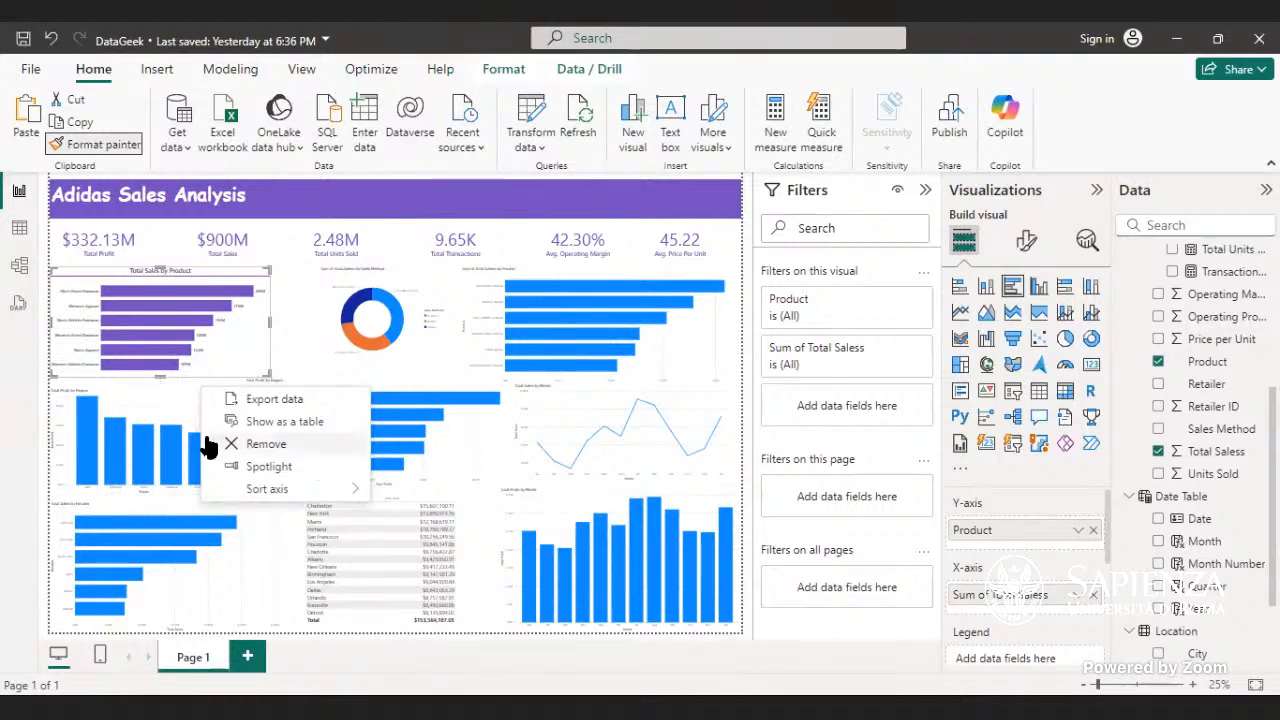
left_click(194, 388)
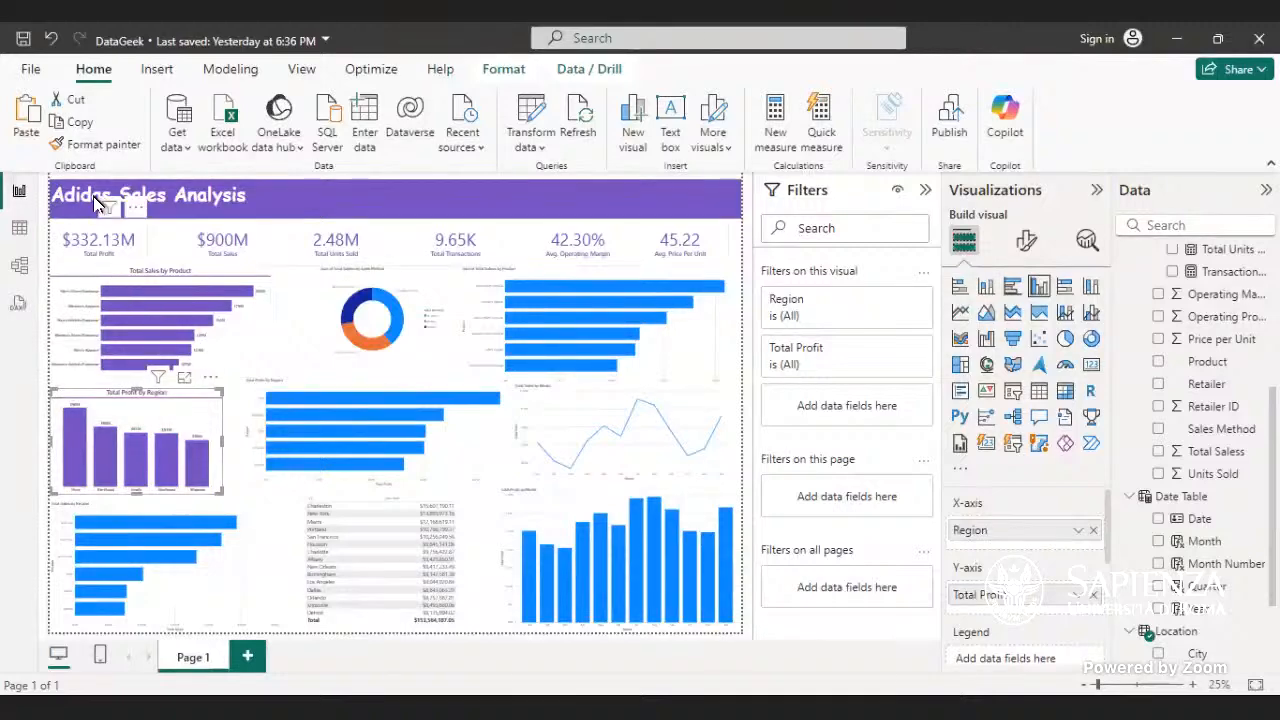
- Copy the purple chart formatting onto the Total Profit by Region bar chart and the Sum of Total Saless by Product bar chart
left_click(62, 147)
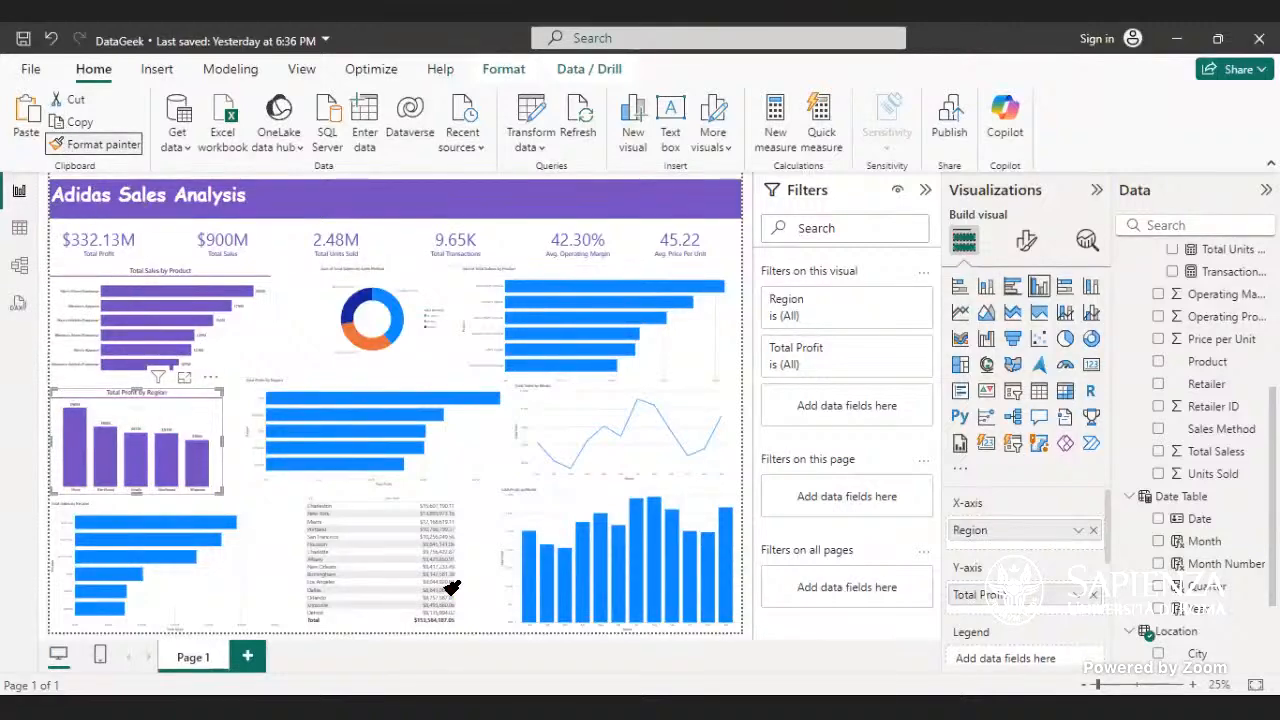
left_click(476, 452)
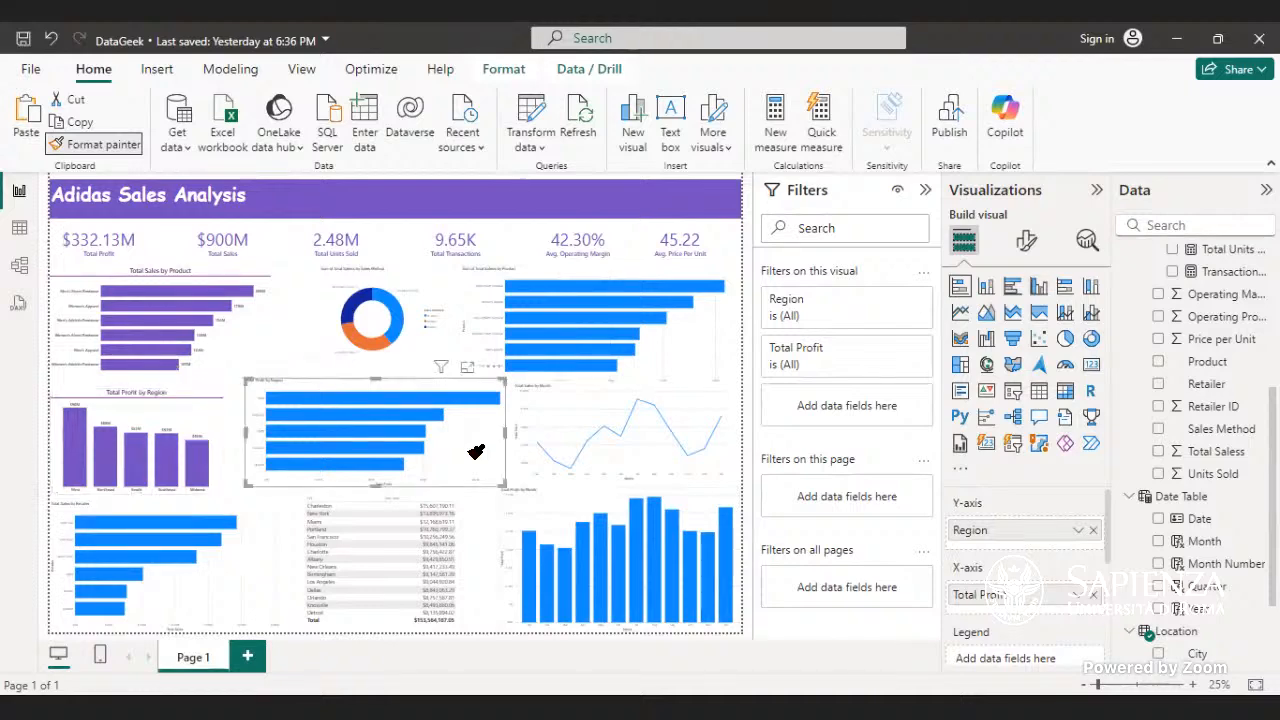
left_click(108, 147)
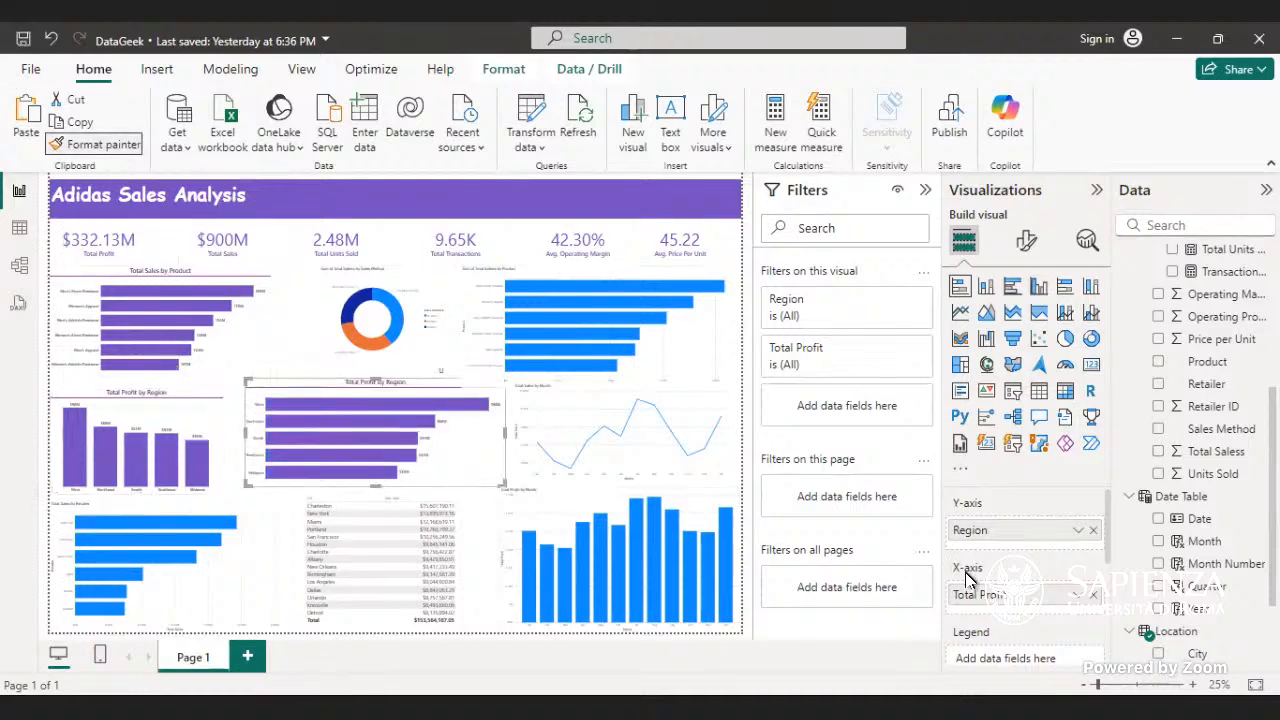
left_click(724, 350)
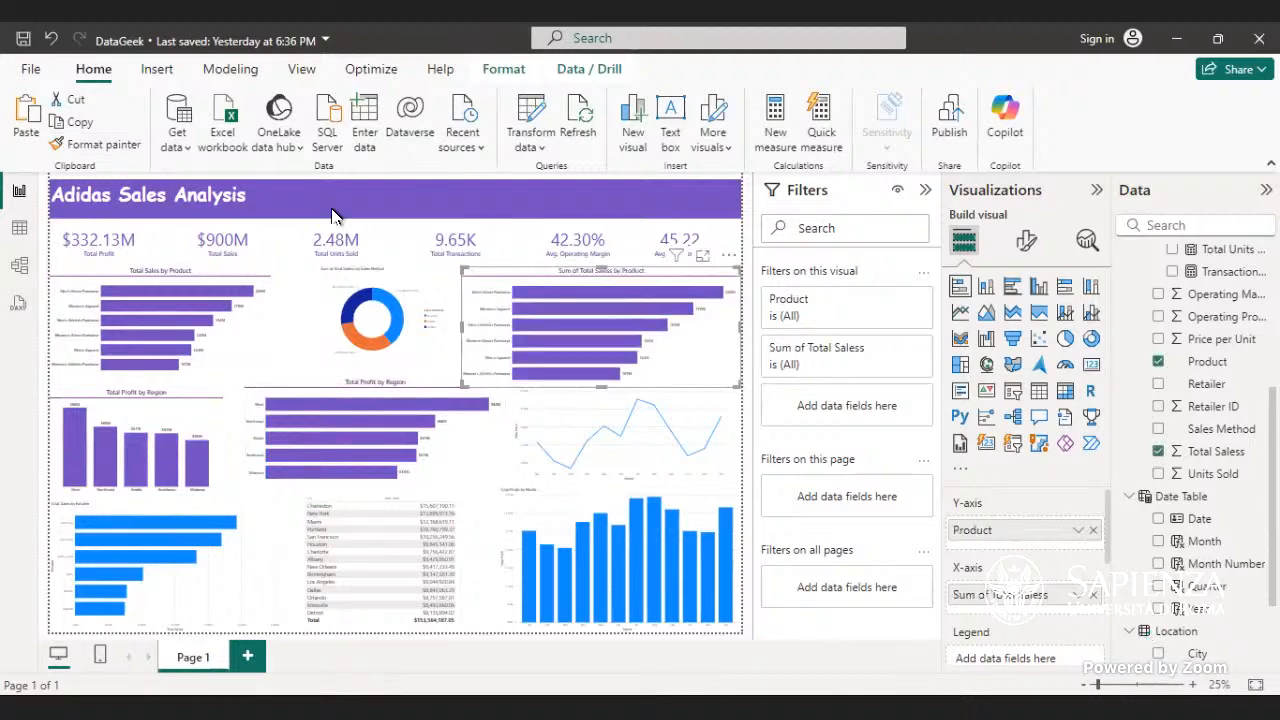
- Copy the same formatting onto the Total Sales by Retailer bar chart and the Total Sales by Month line chart
left_click(80, 146)
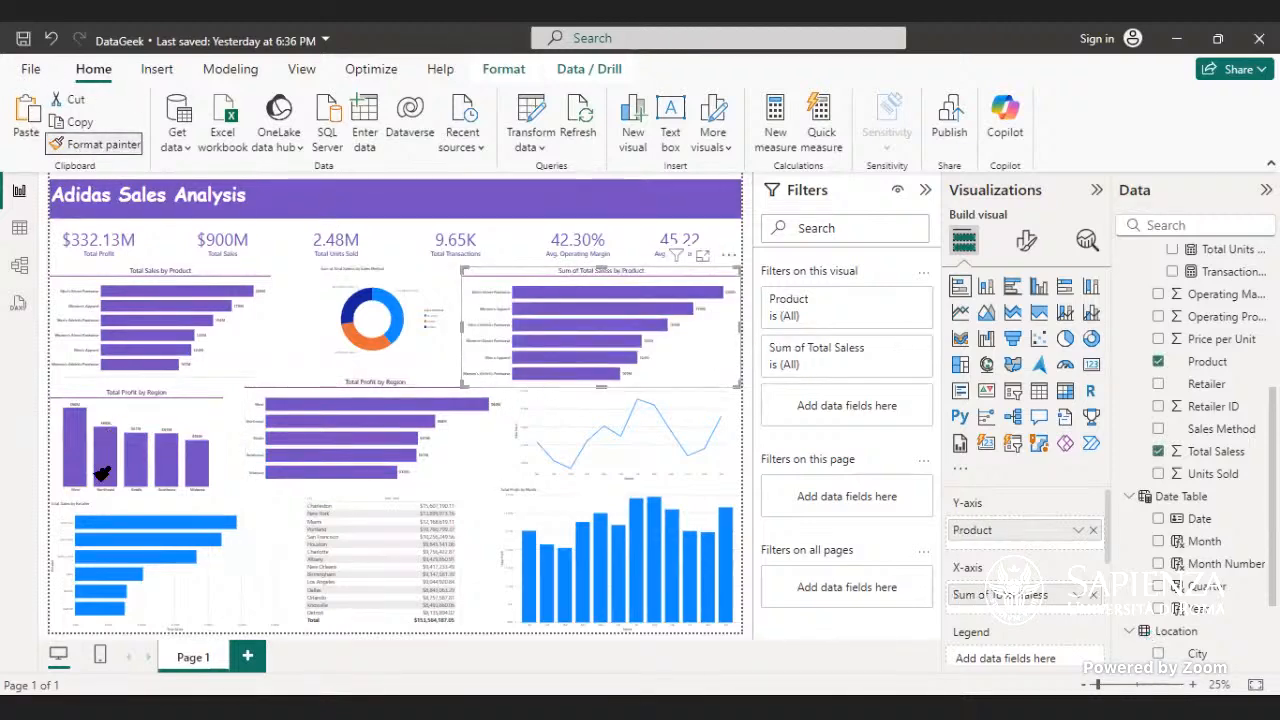
left_click(198, 620)
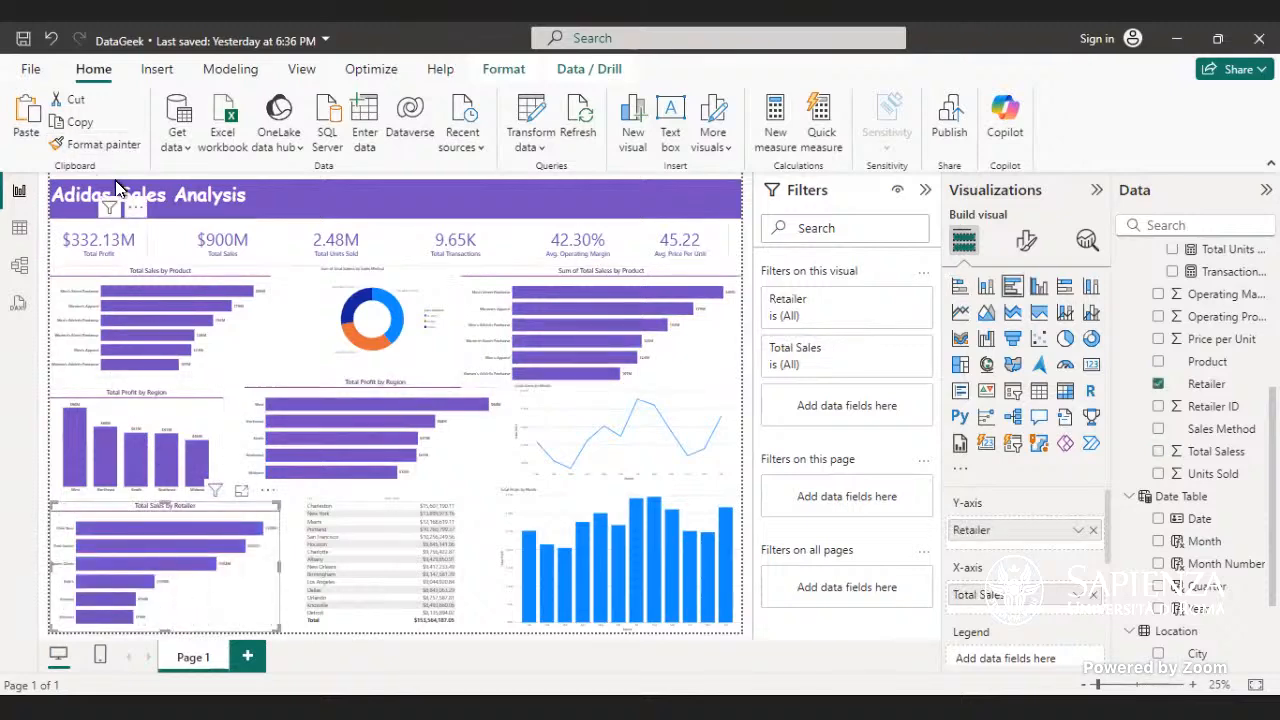
left_click(113, 144)
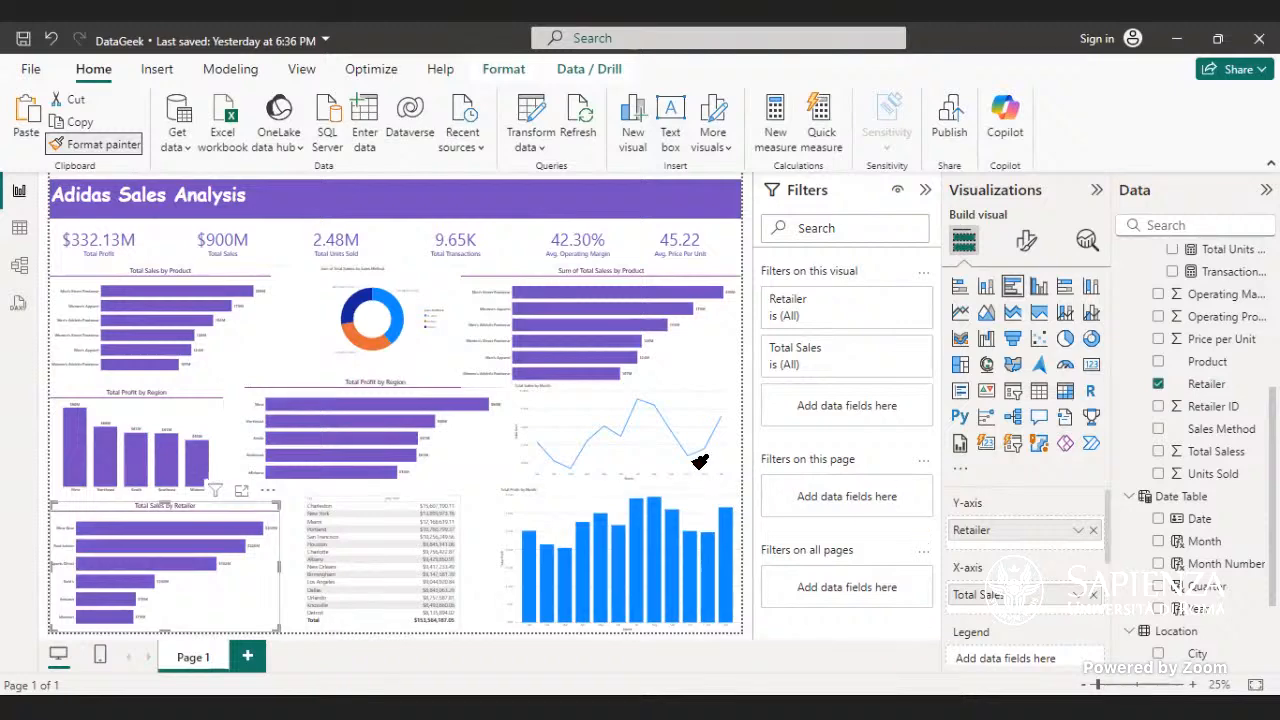
left_click(700, 397)
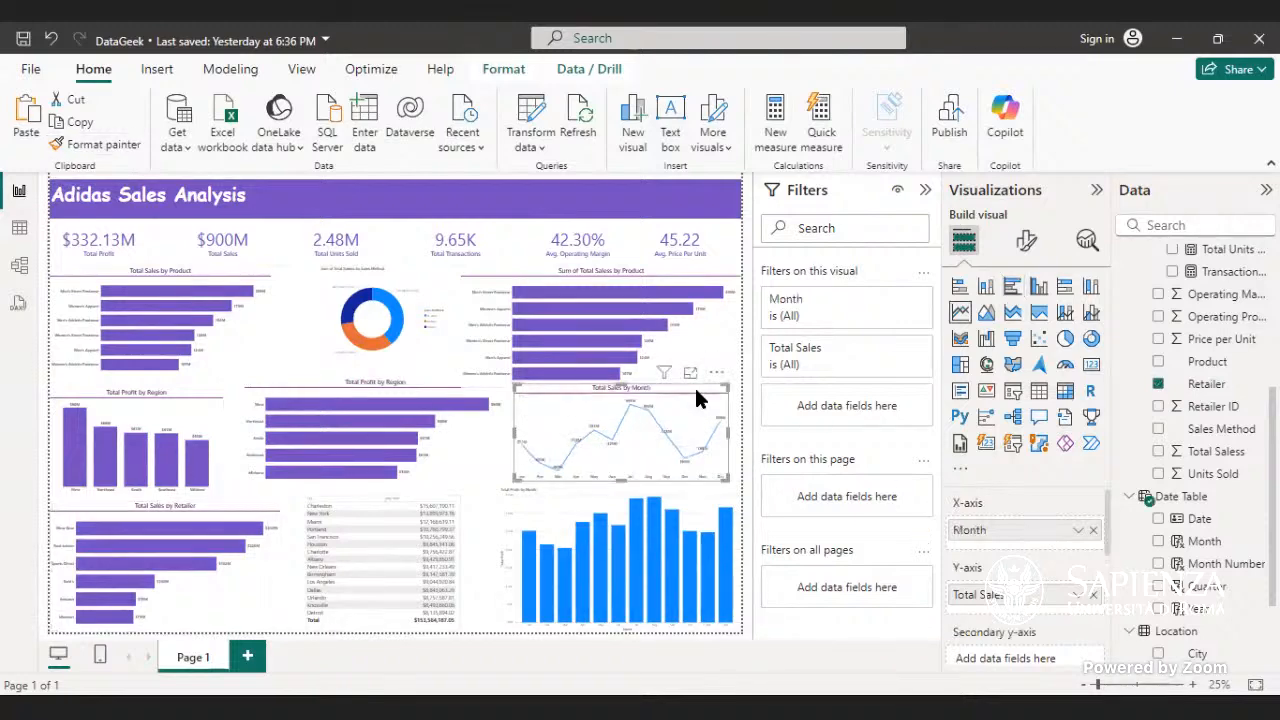
- Copy the chart formatting onto the Total Profit by Month column chart and the Sales Method donut chart
left_click(96, 144)
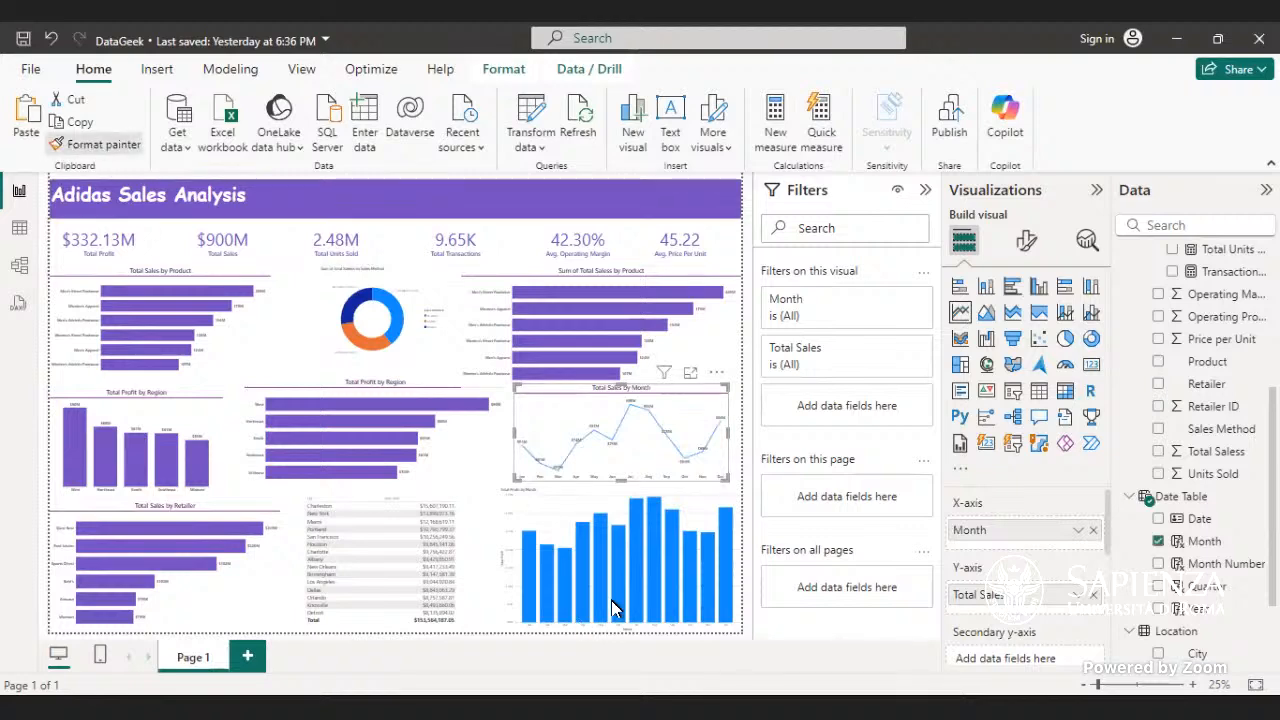
left_click(553, 497)
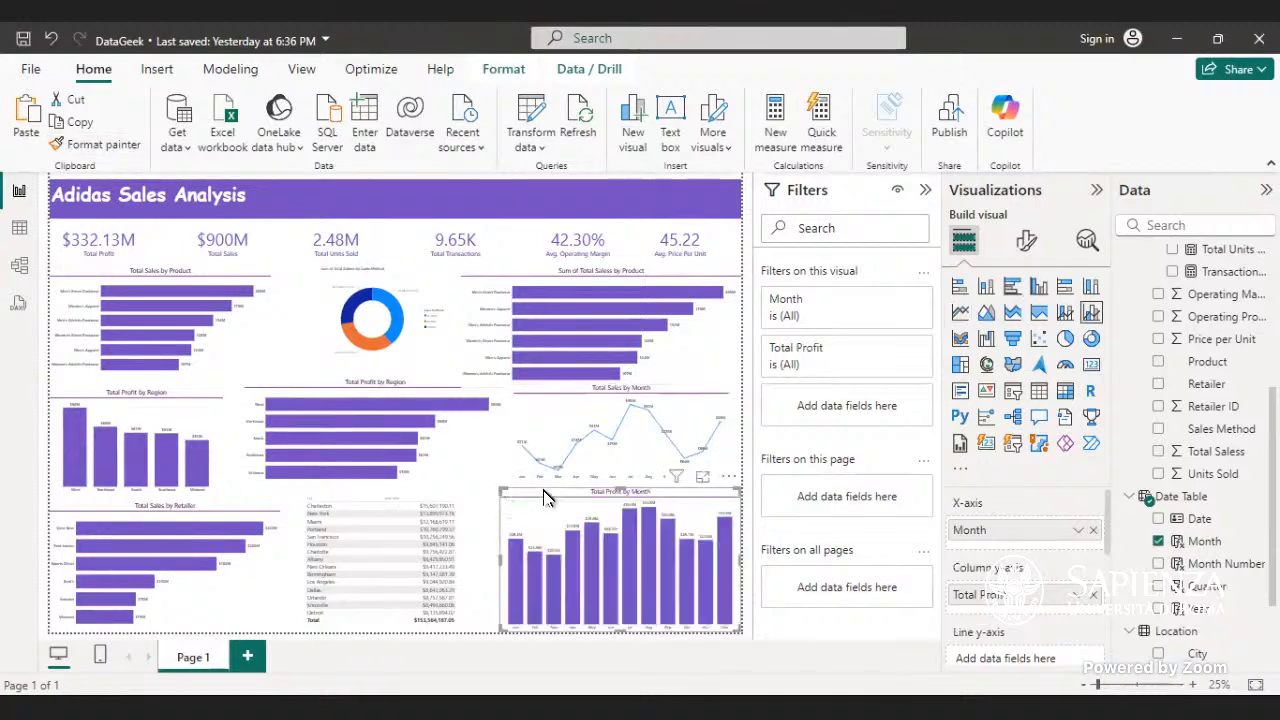
left_click(100, 144)
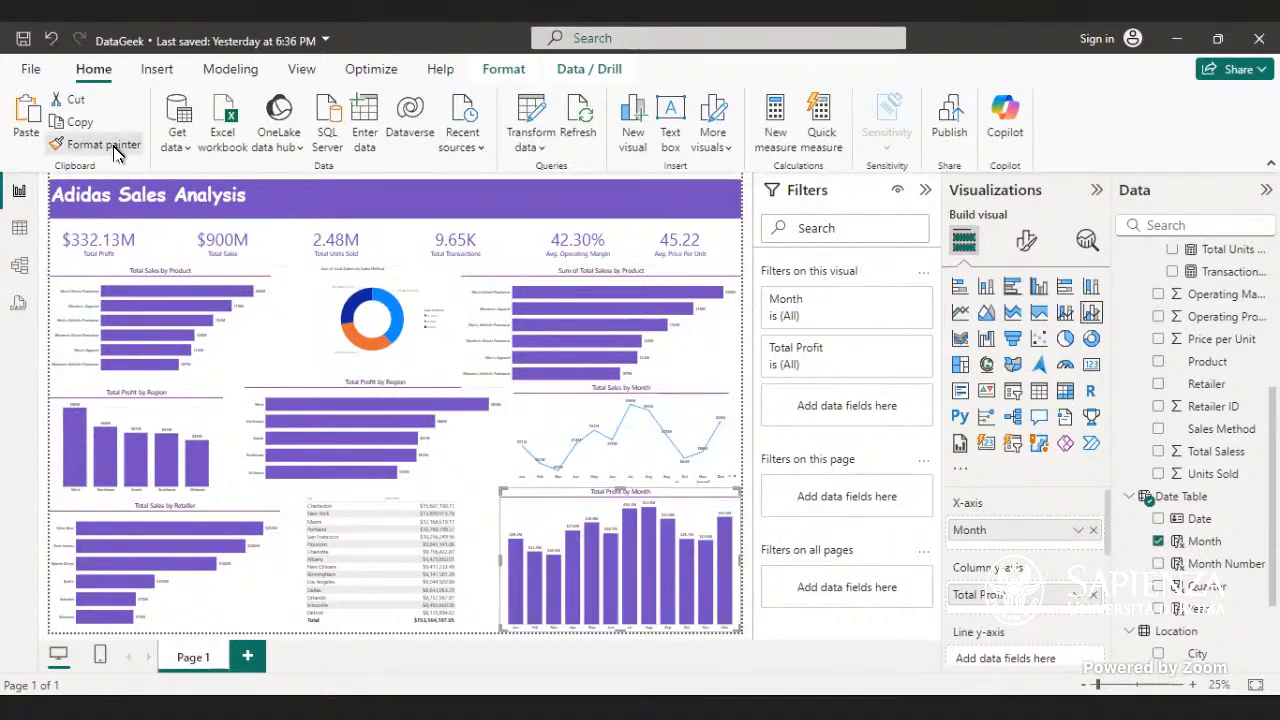
left_click(442, 290)
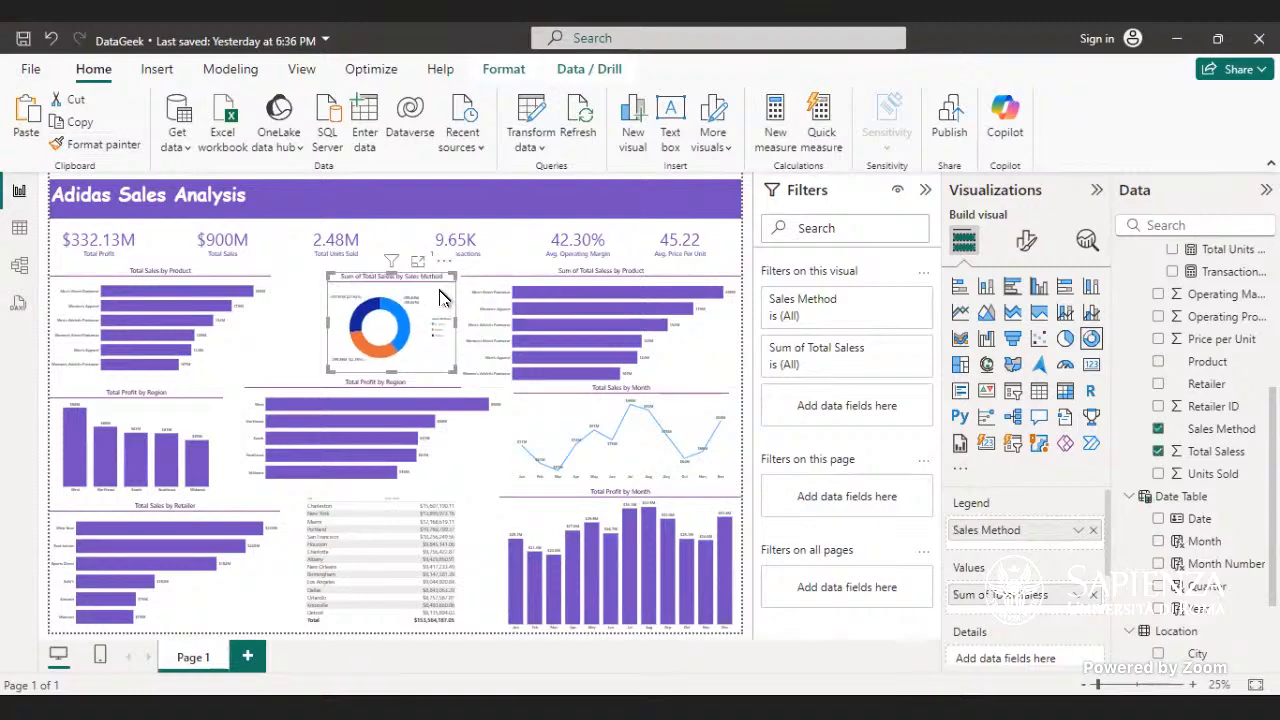
- Align the Sales Method donut chart with the charts beside it and move the Total Profit by Region bar chart down level with its row
mouse_move(404, 295)
left_mouse_down()
mouse_move(380, 293)
mouse_move(393, 293)
left_mouse_up()
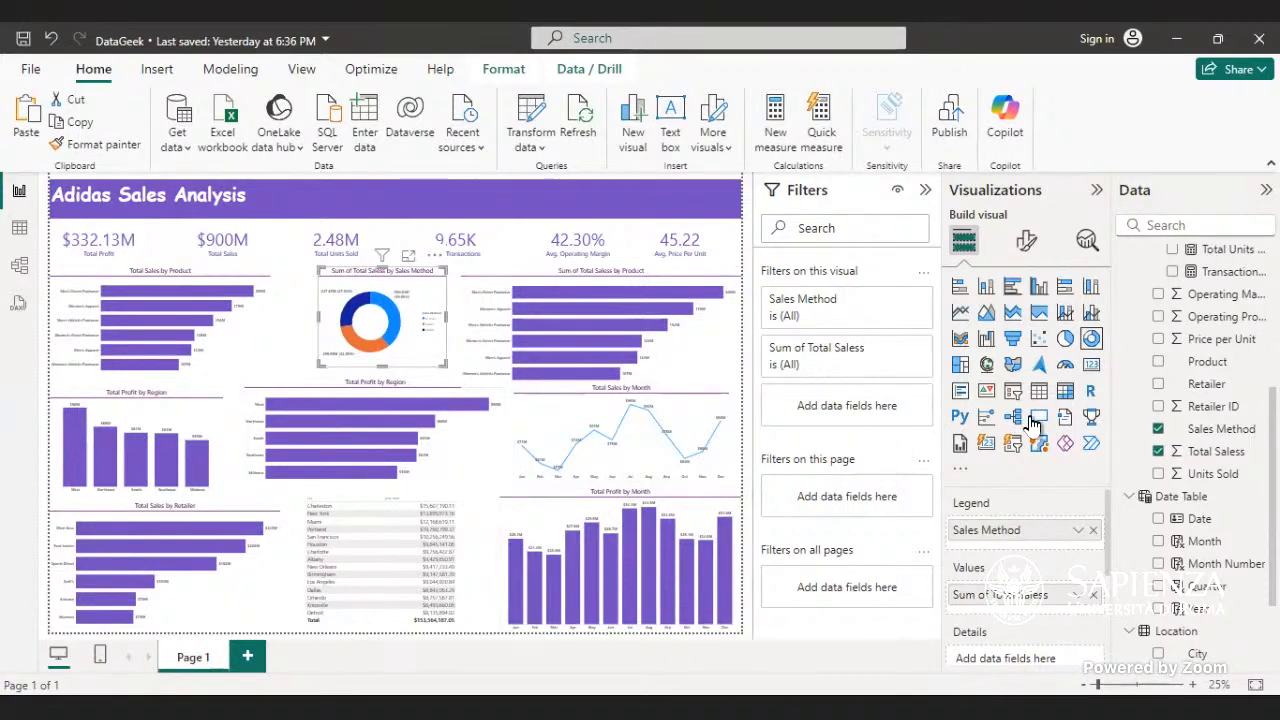
left_click(753, 451)
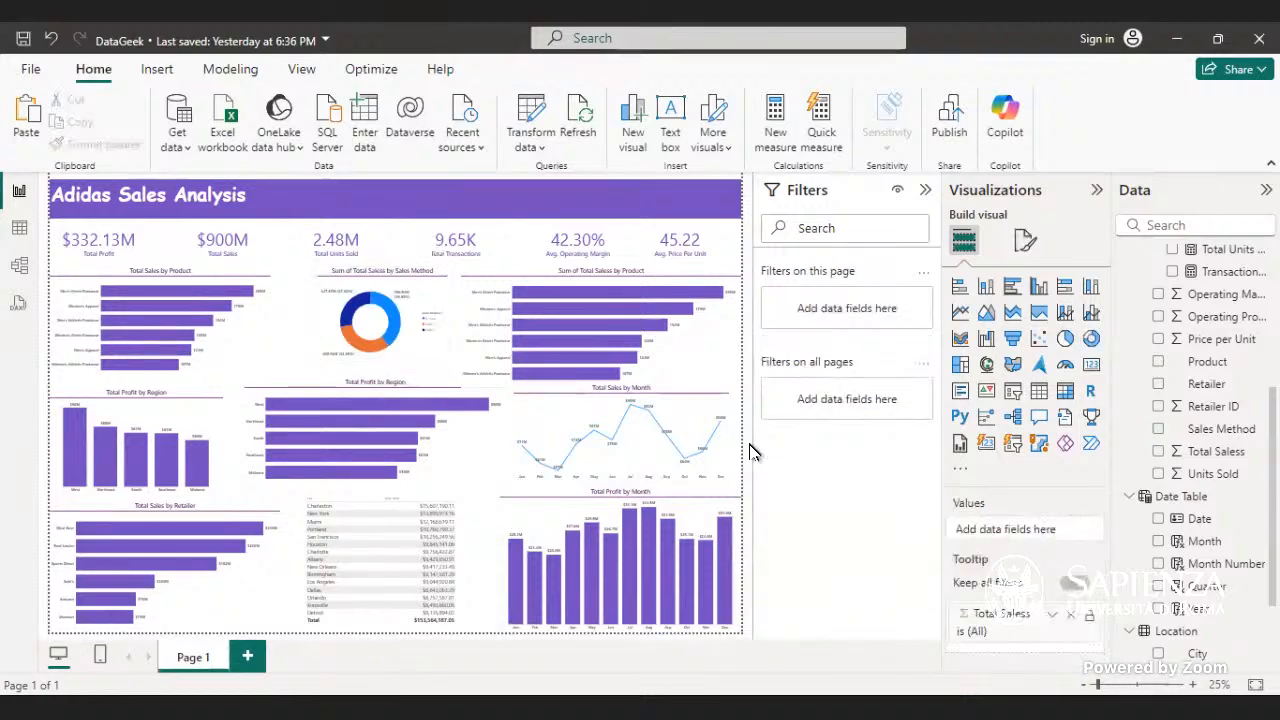
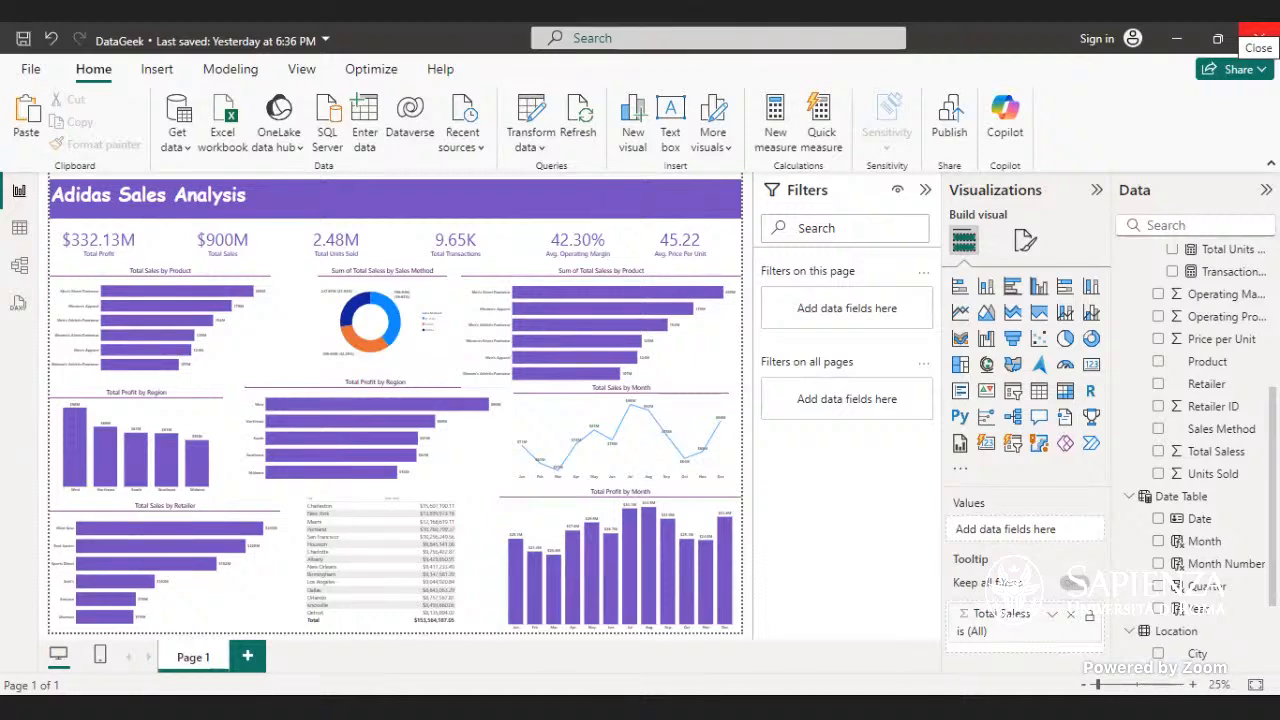
left_click(453, 468)
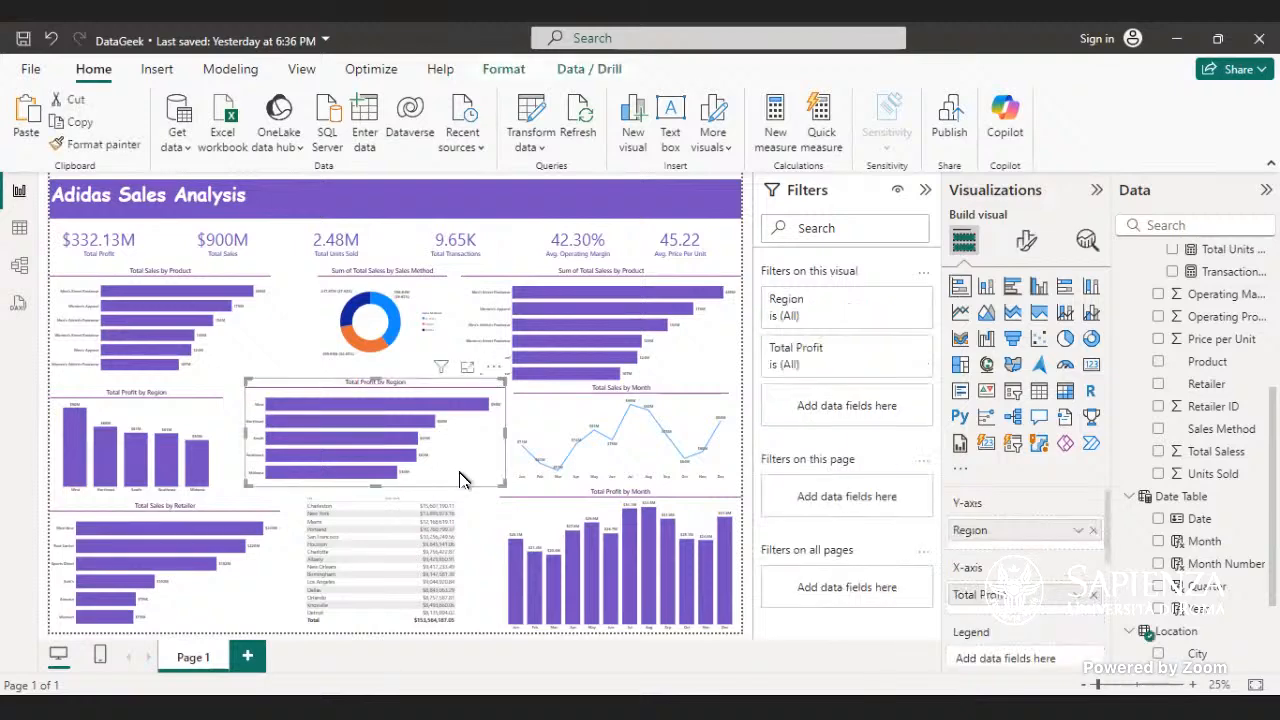
left_click_drag(460, 480, 466, 490)
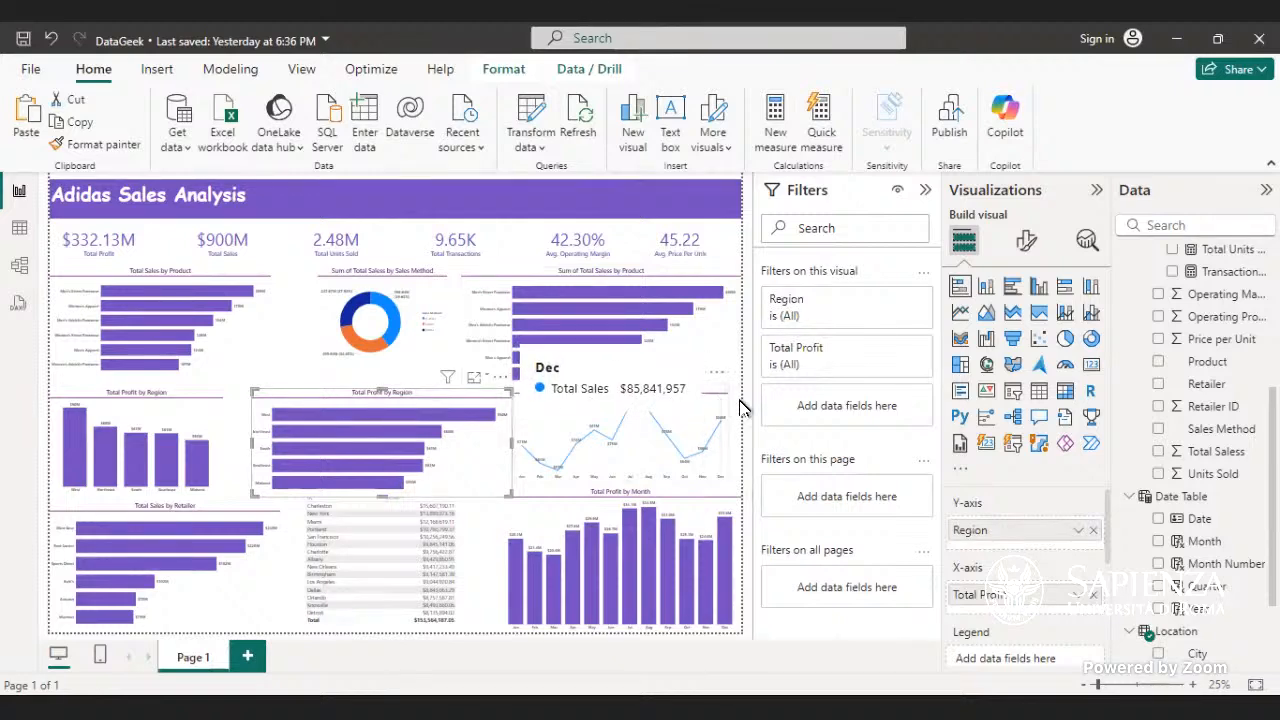
- Shift the Total Sales by Month line chart to the page's right edge and shorten it to clear the Total Profit by Month chart
left_click(739, 408)
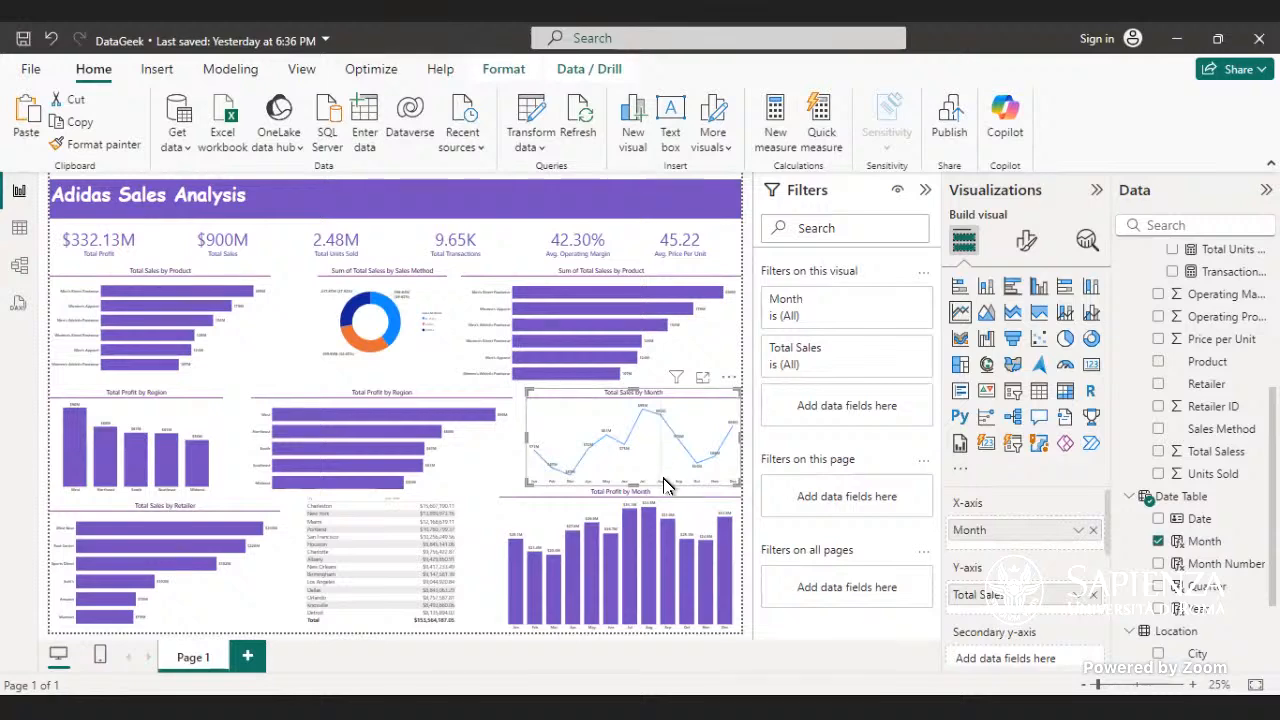
left_click_drag(632, 485, 630, 469)
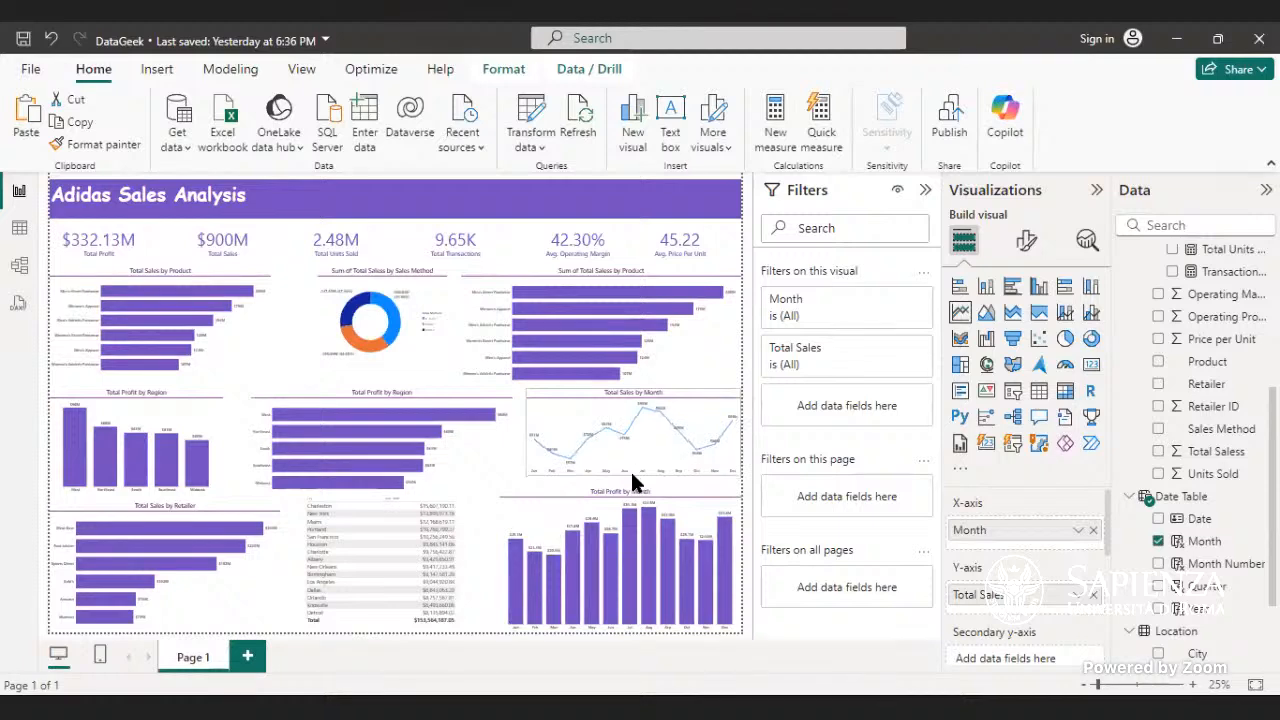
left_click(705, 504)
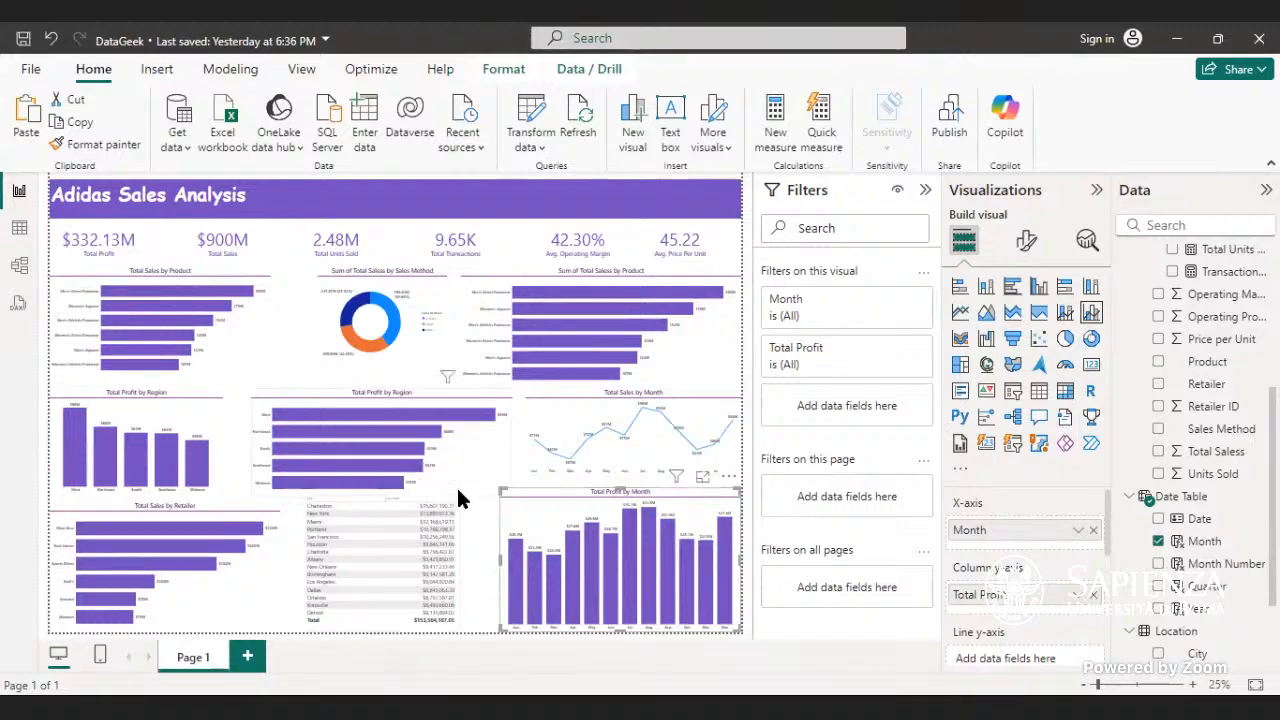
- Widen the city profit table slightly and extend the Total Profit by Month column chart leftward to close the gap between them
left_click(457, 552)
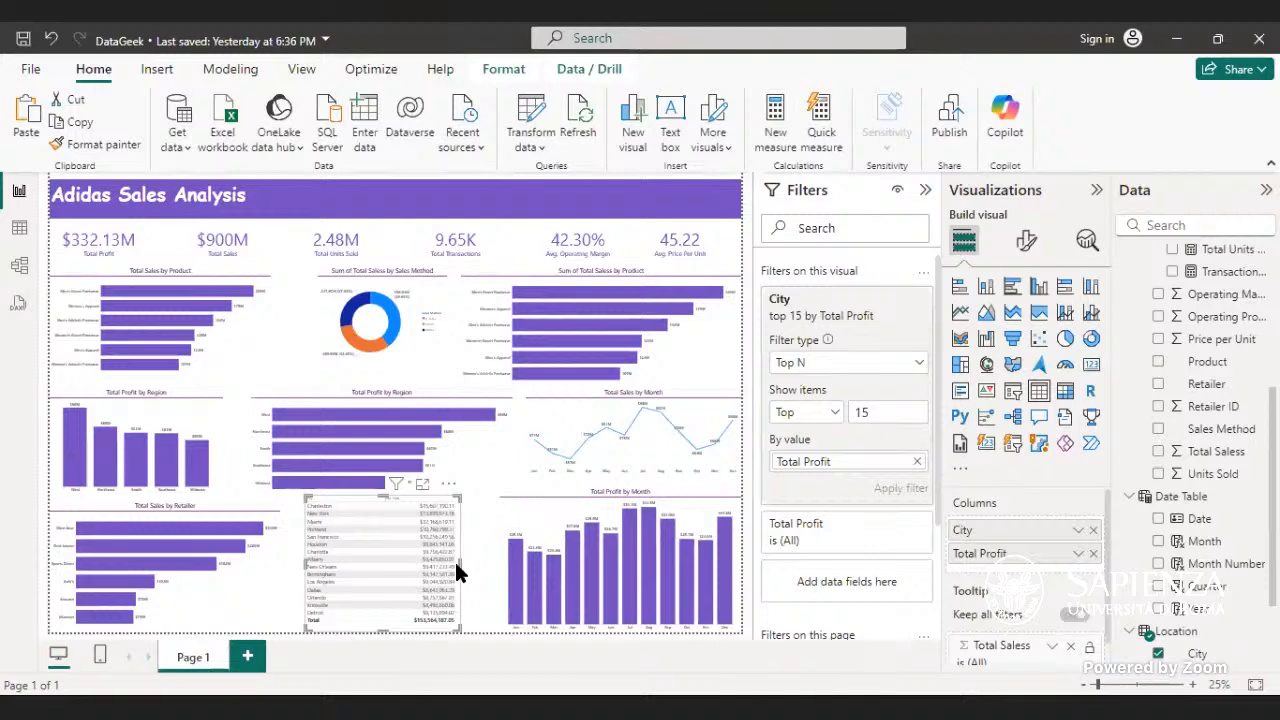
left_click_drag(455, 564, 467, 562)
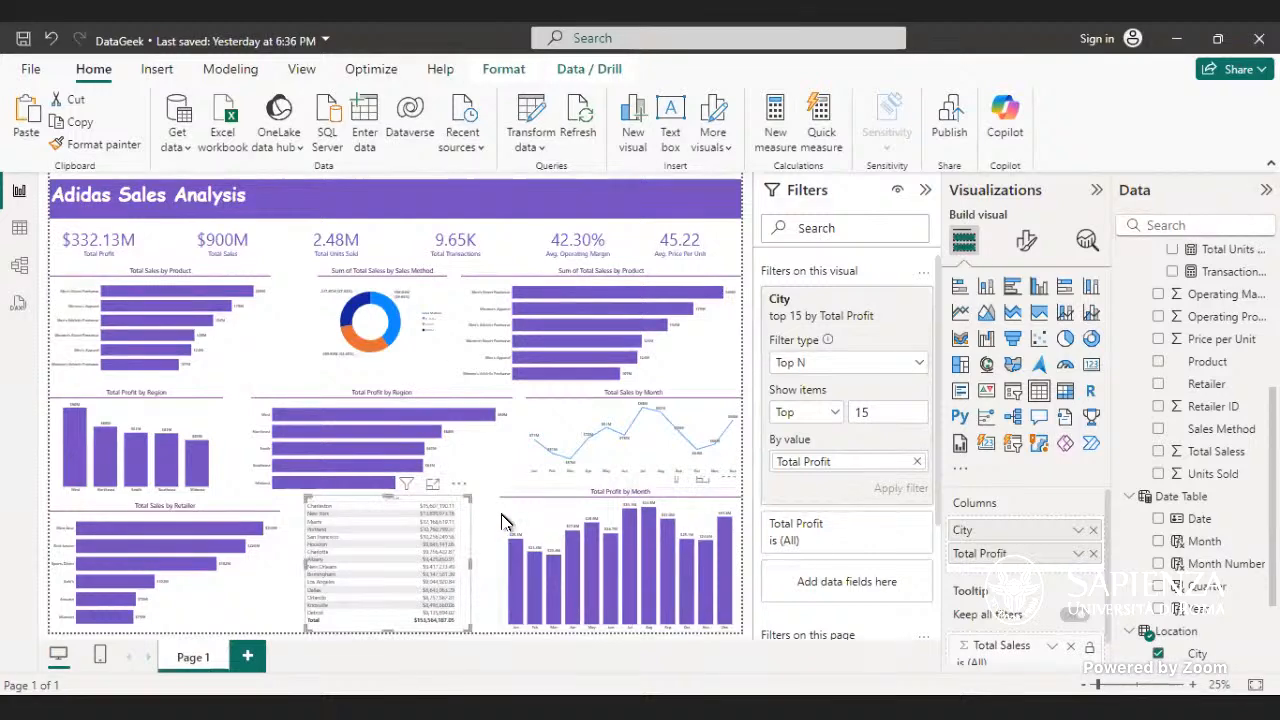
left_click(503, 535)
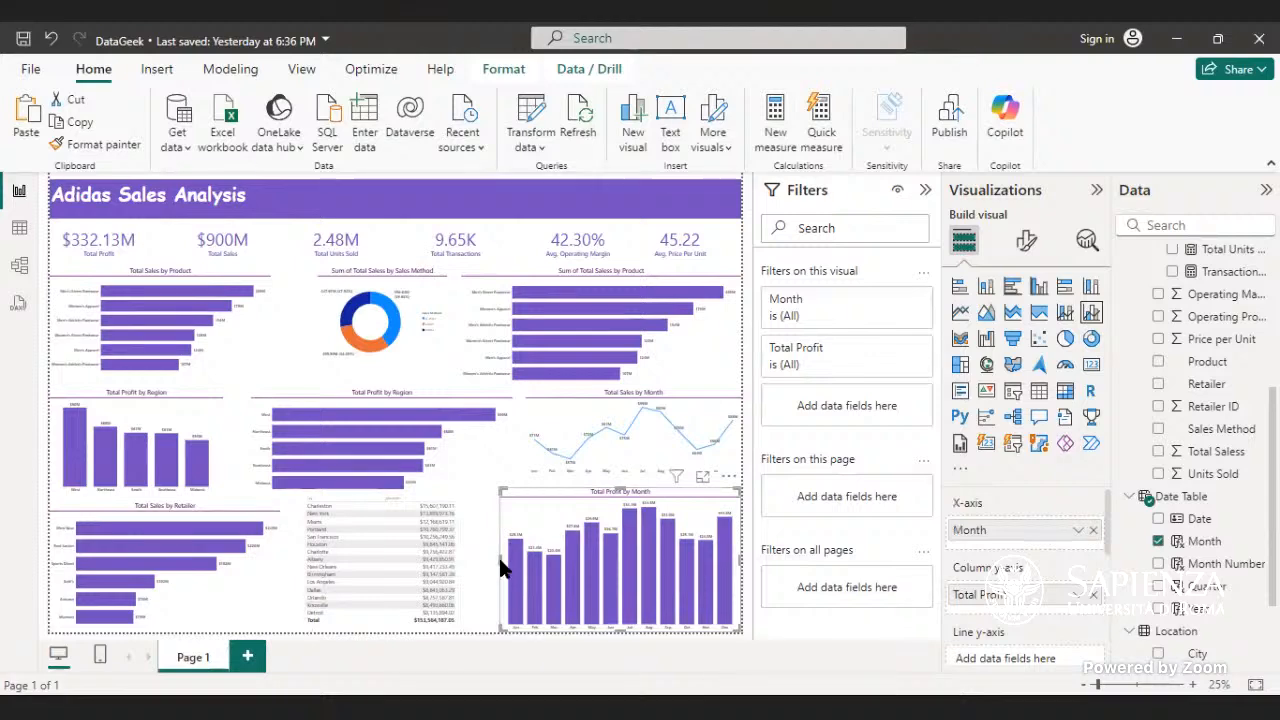
left_click_drag(496, 560, 472, 564)
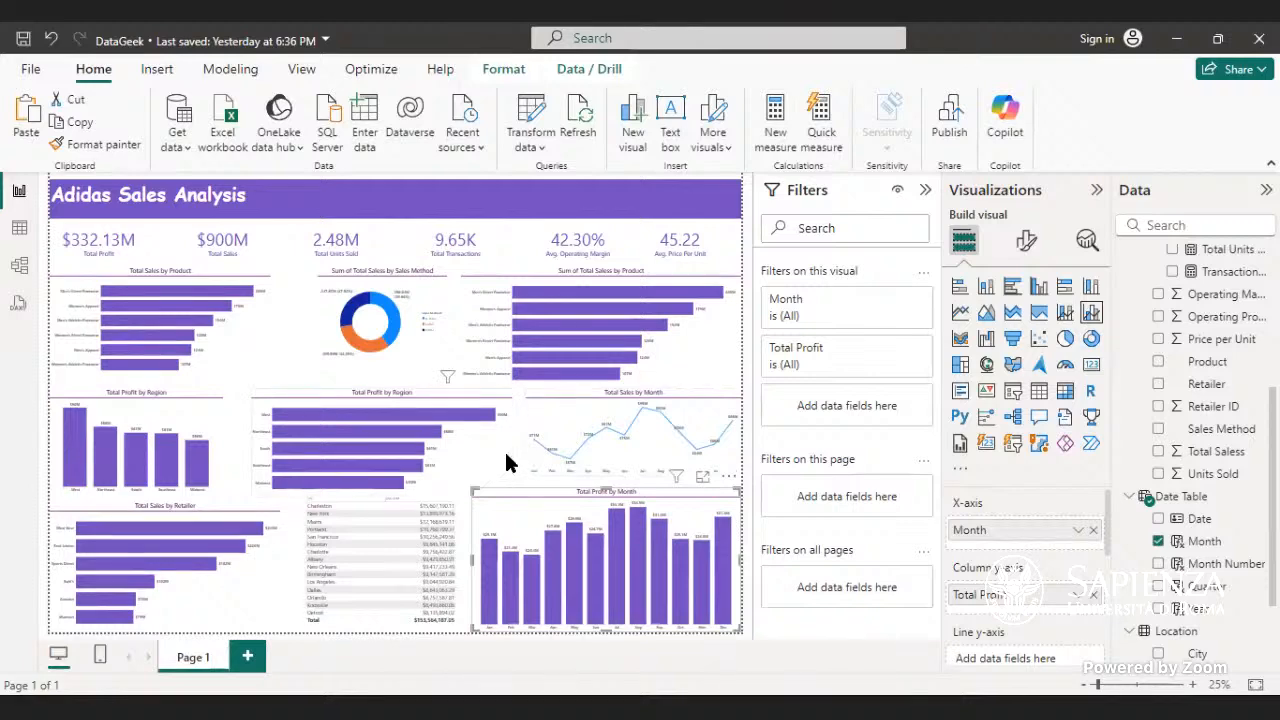
left_click(515, 382)
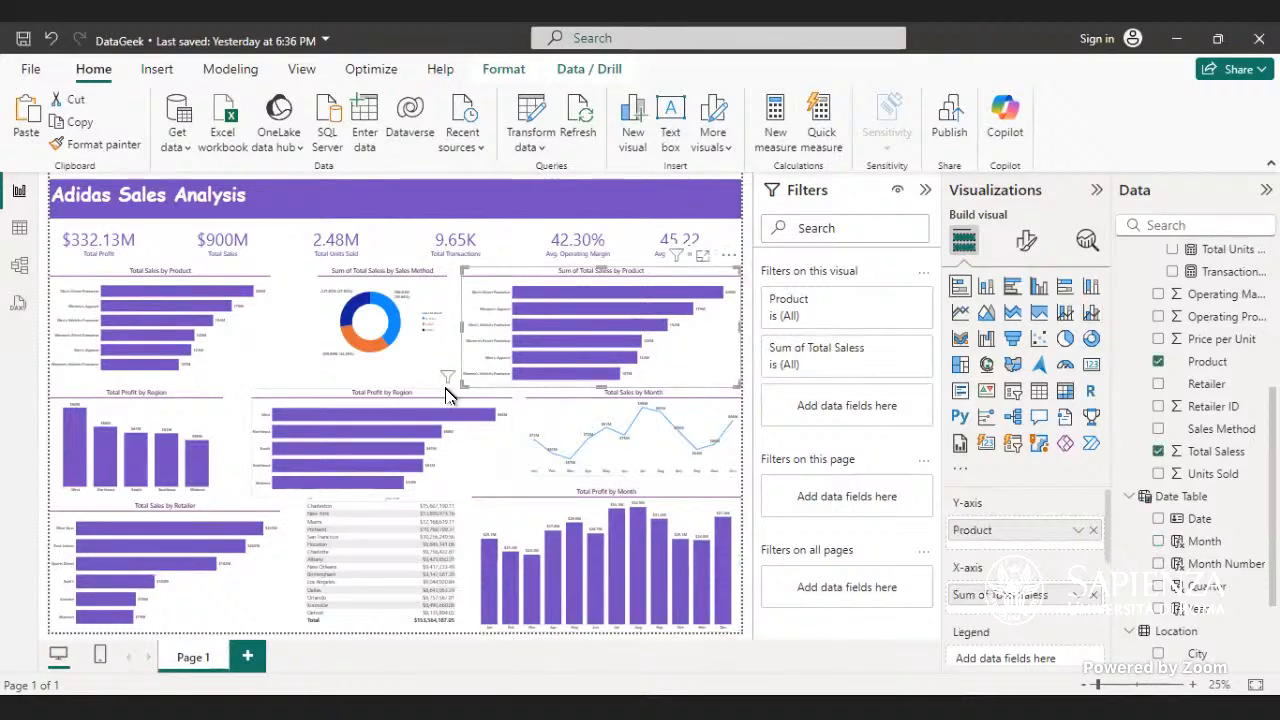
left_click(448, 392)
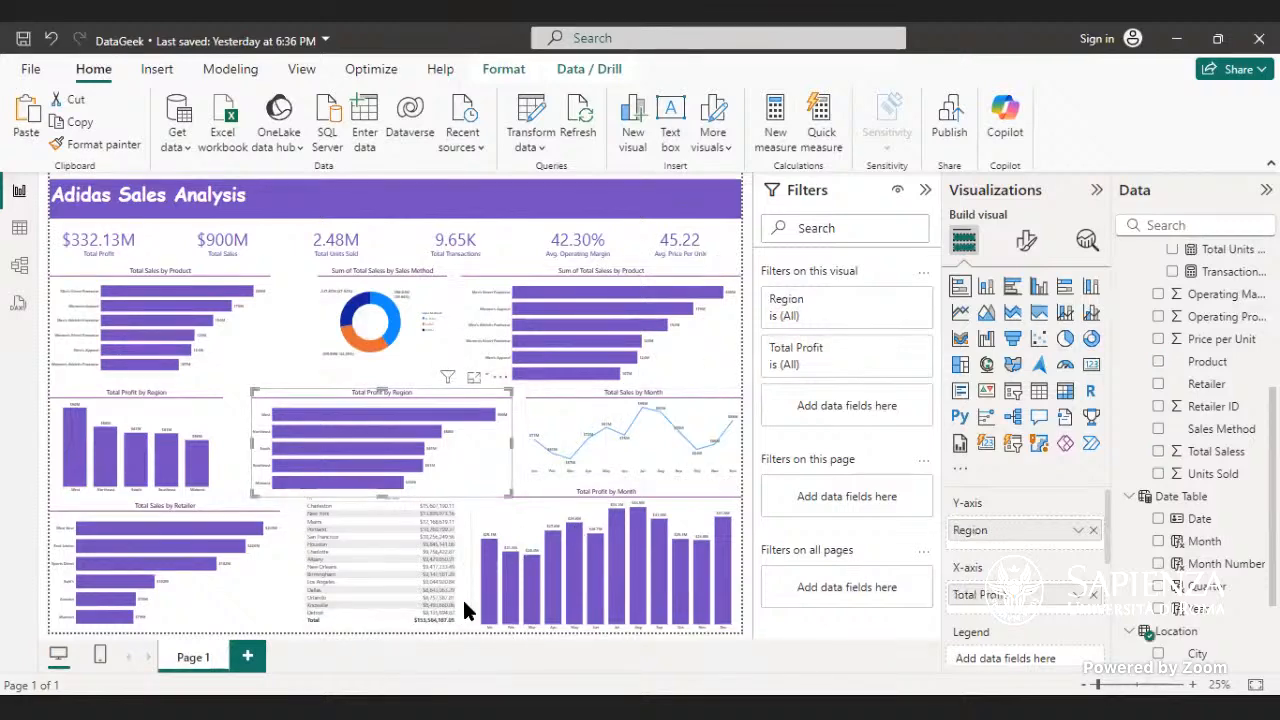
- Examine the Sales Method donut chart's legend, detail label, label value and general formatting settings
left_click(428, 300)
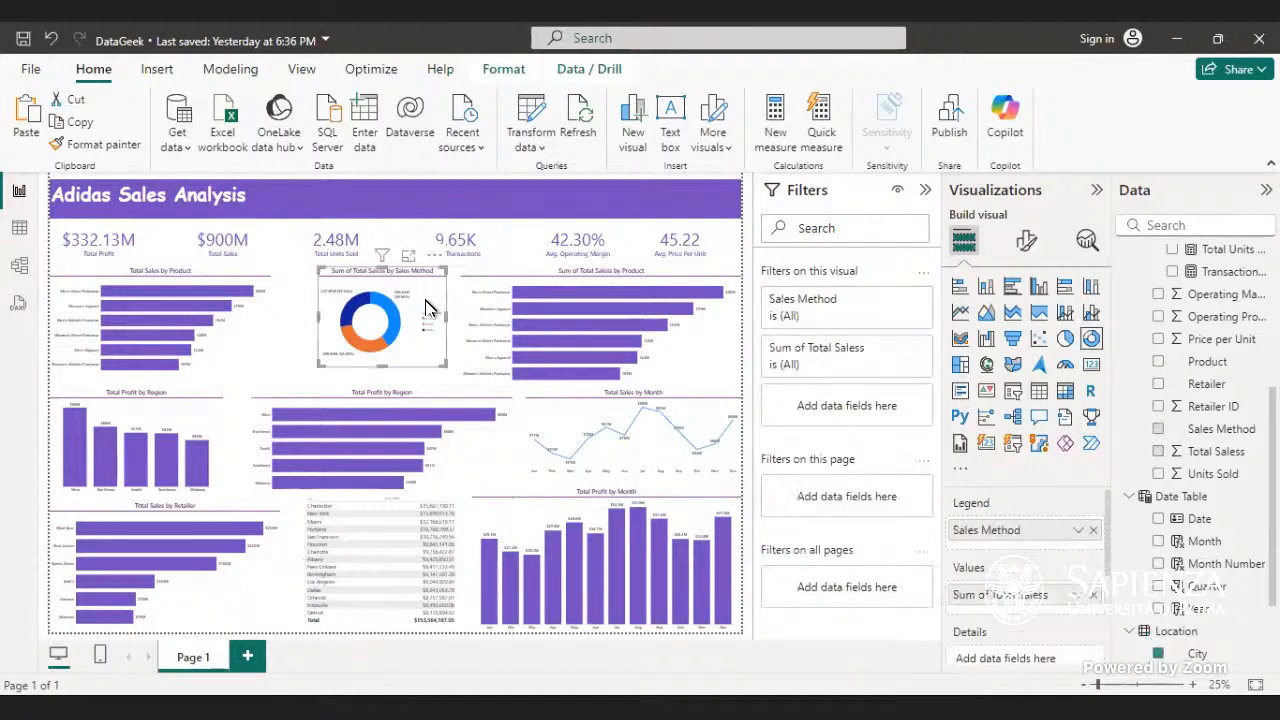
left_click(1024, 248)
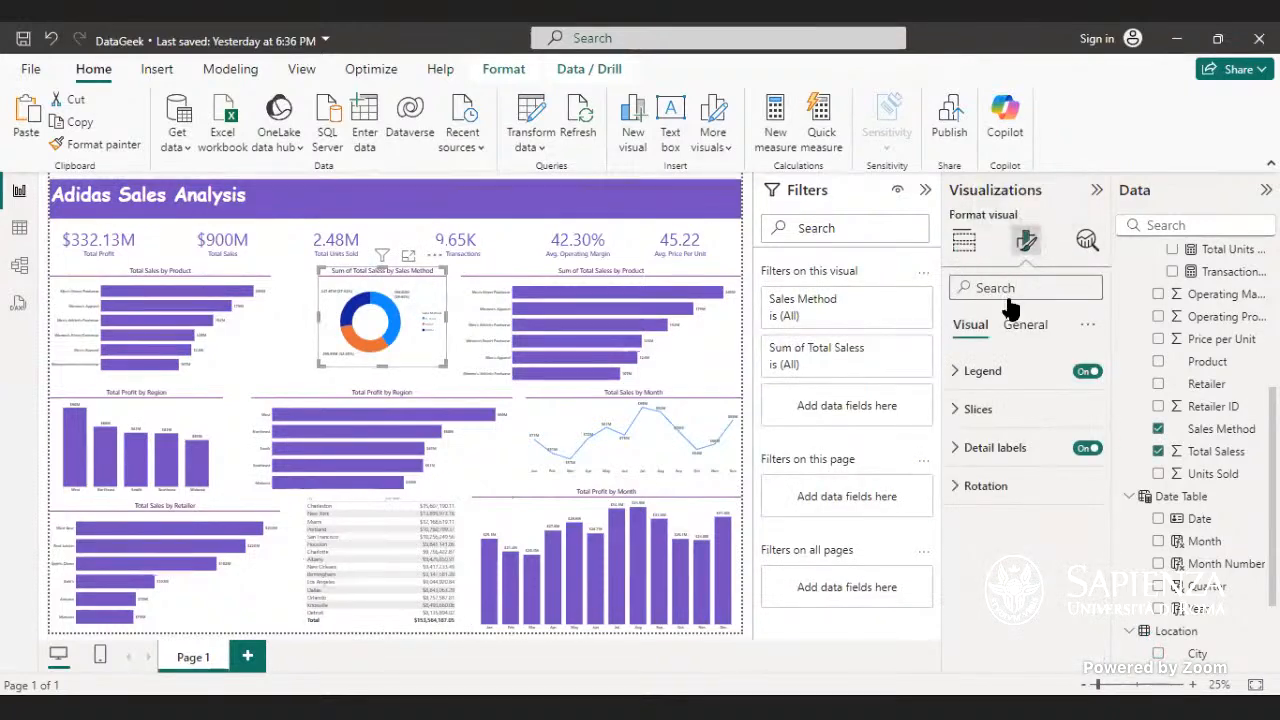
left_click(980, 371)
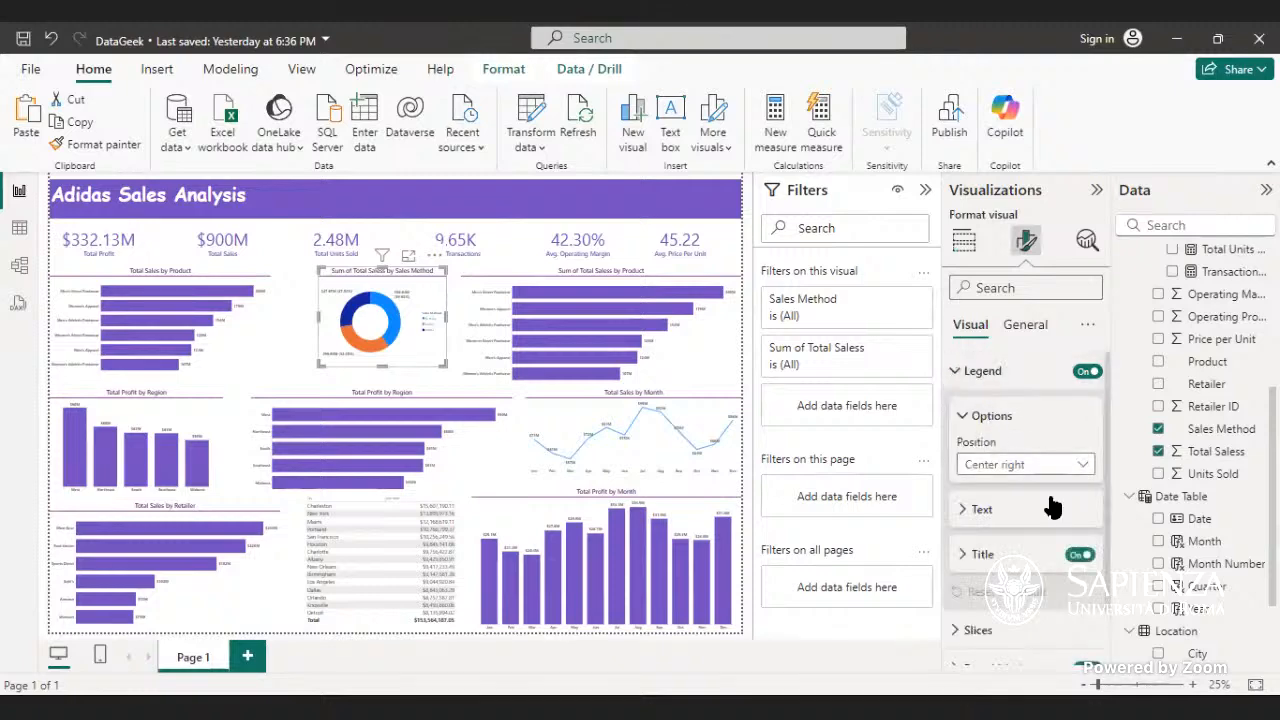
scroll(1035, 568, "down", 1)
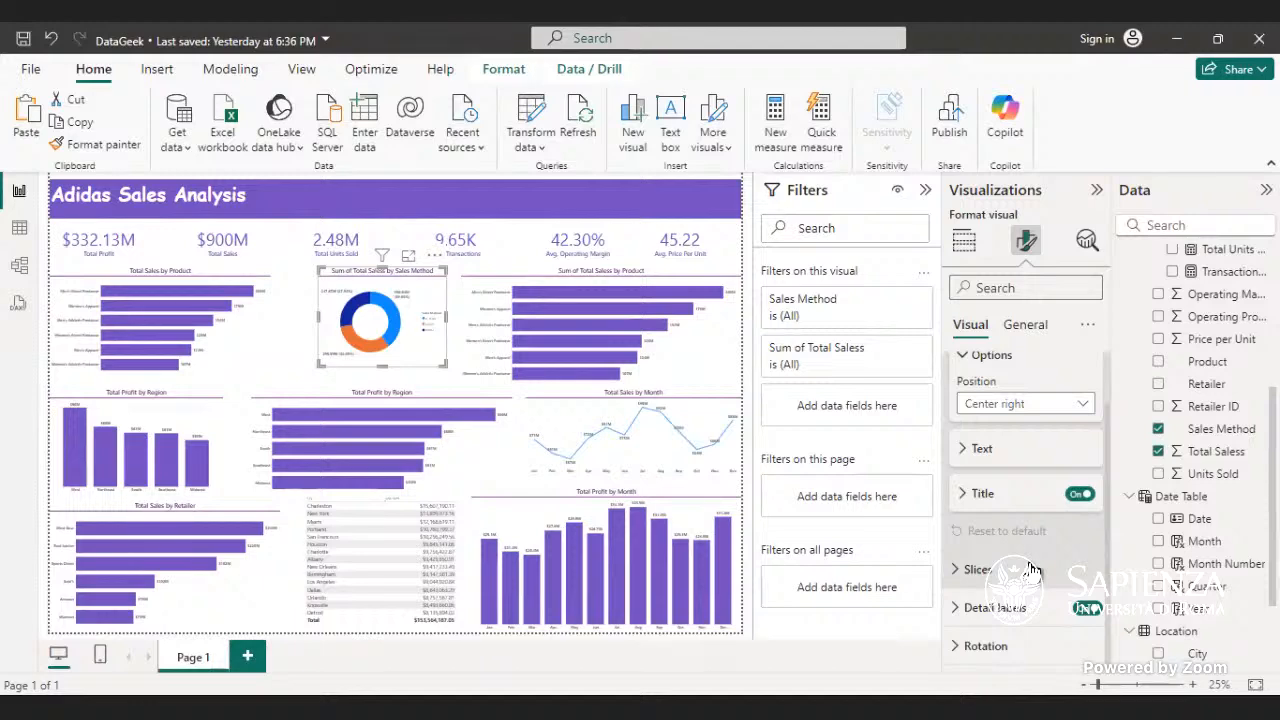
left_click(1006, 608)
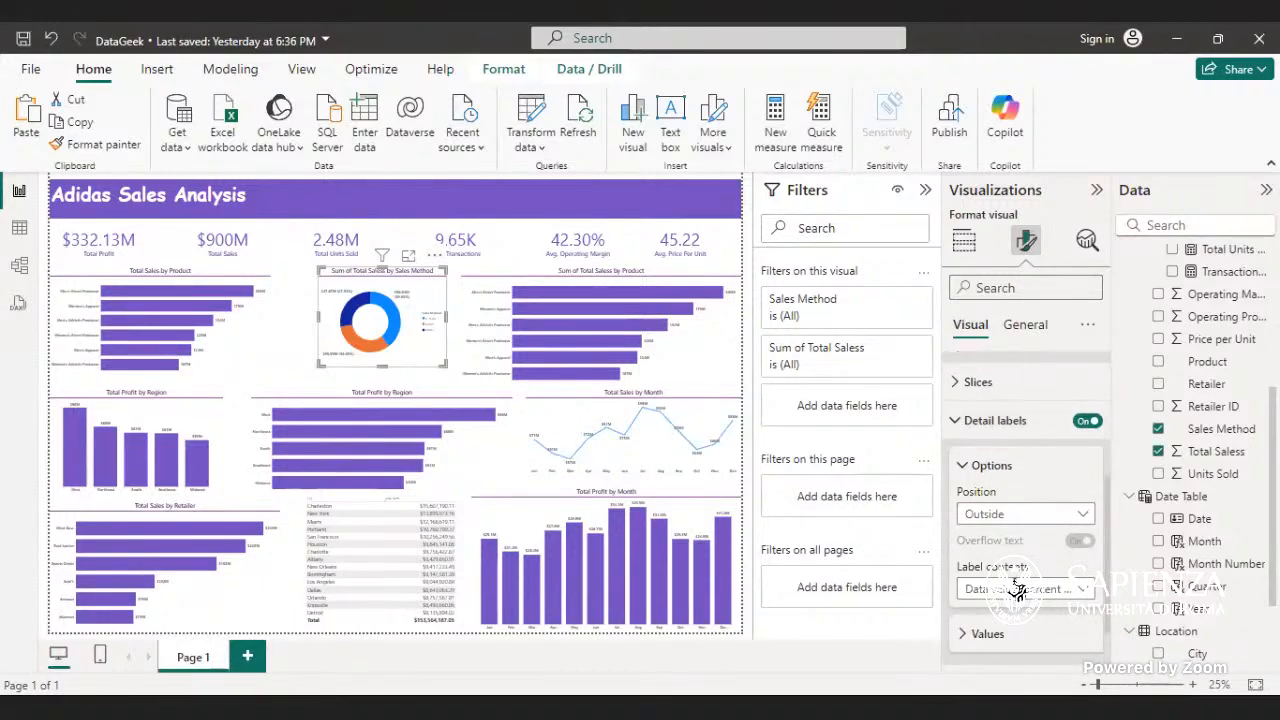
scroll(972, 522, "down", 1)
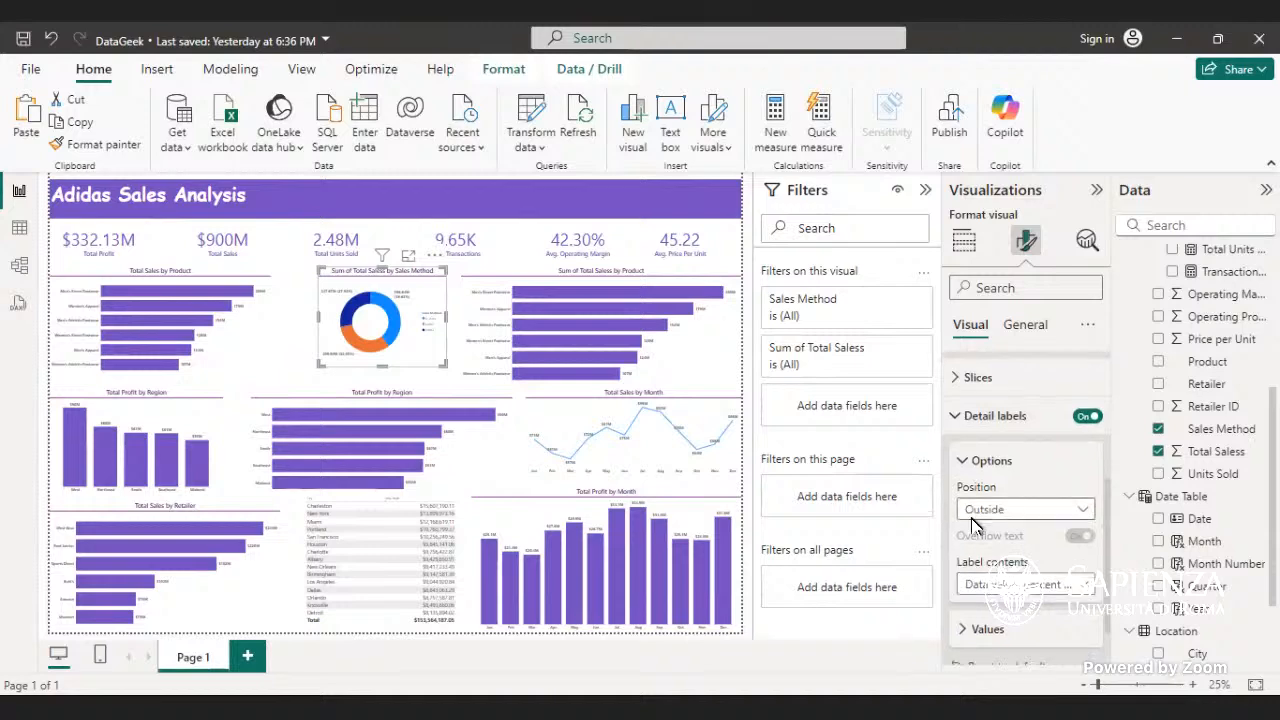
scroll(974, 524, "down", 2)
left_click(986, 564)
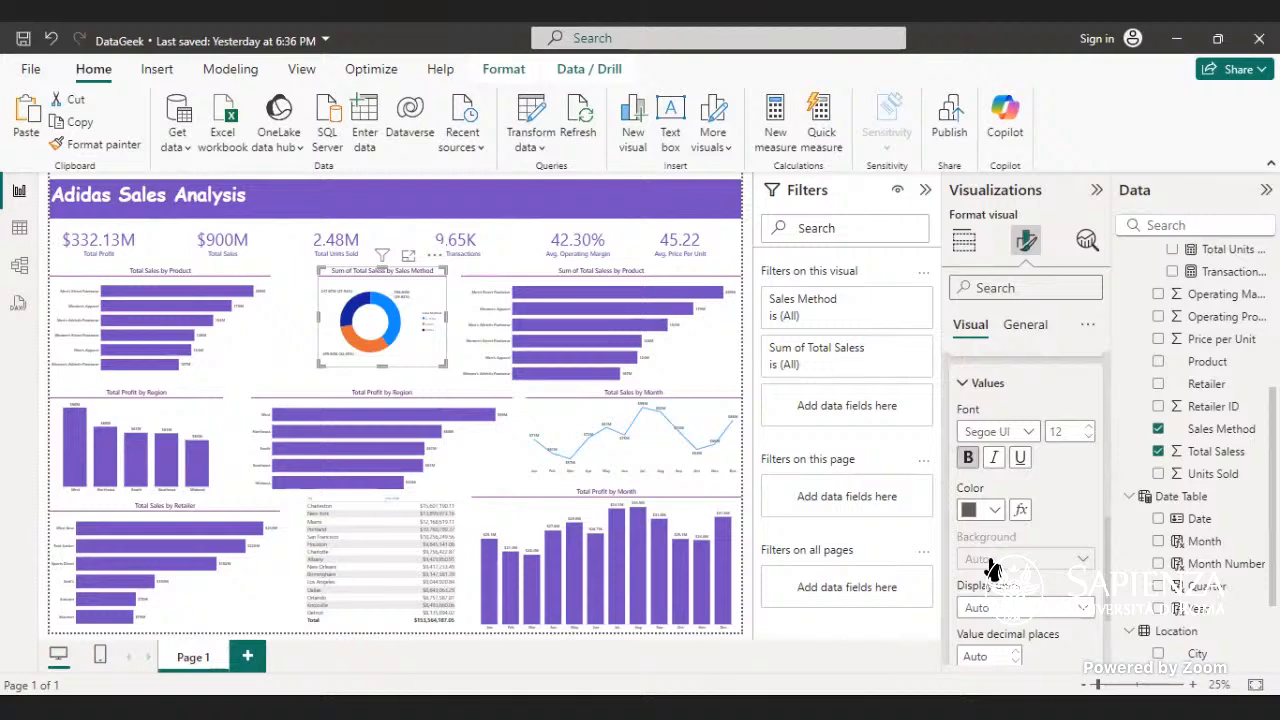
scroll(1026, 385, "up", 5)
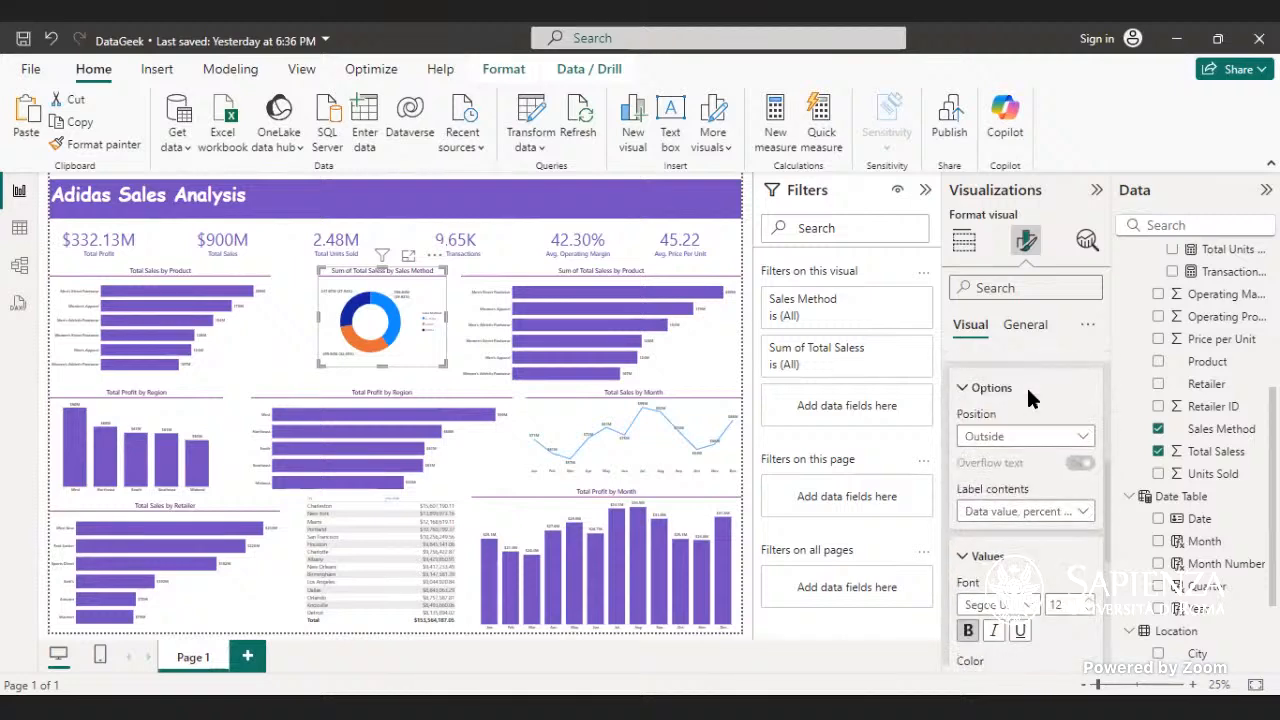
left_click(1027, 334)
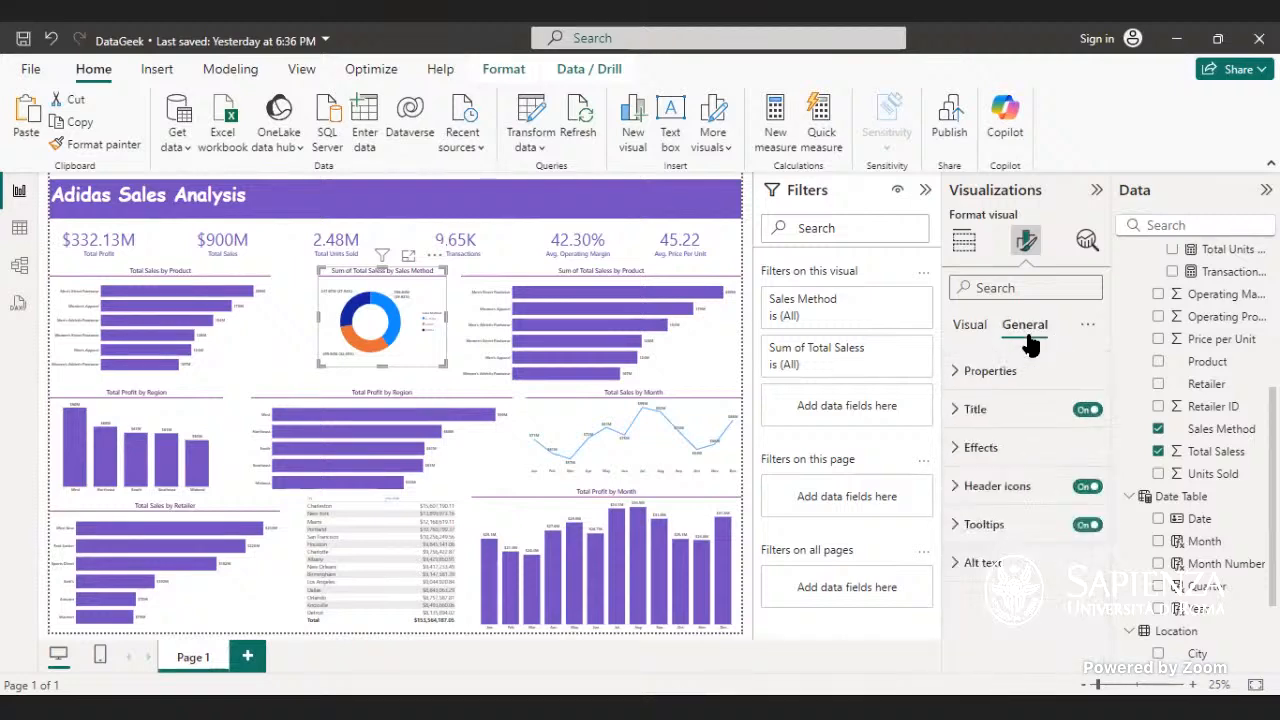
- Reduce the inner radius of the Sales Method donut's slices to 20%
left_click(970, 326)
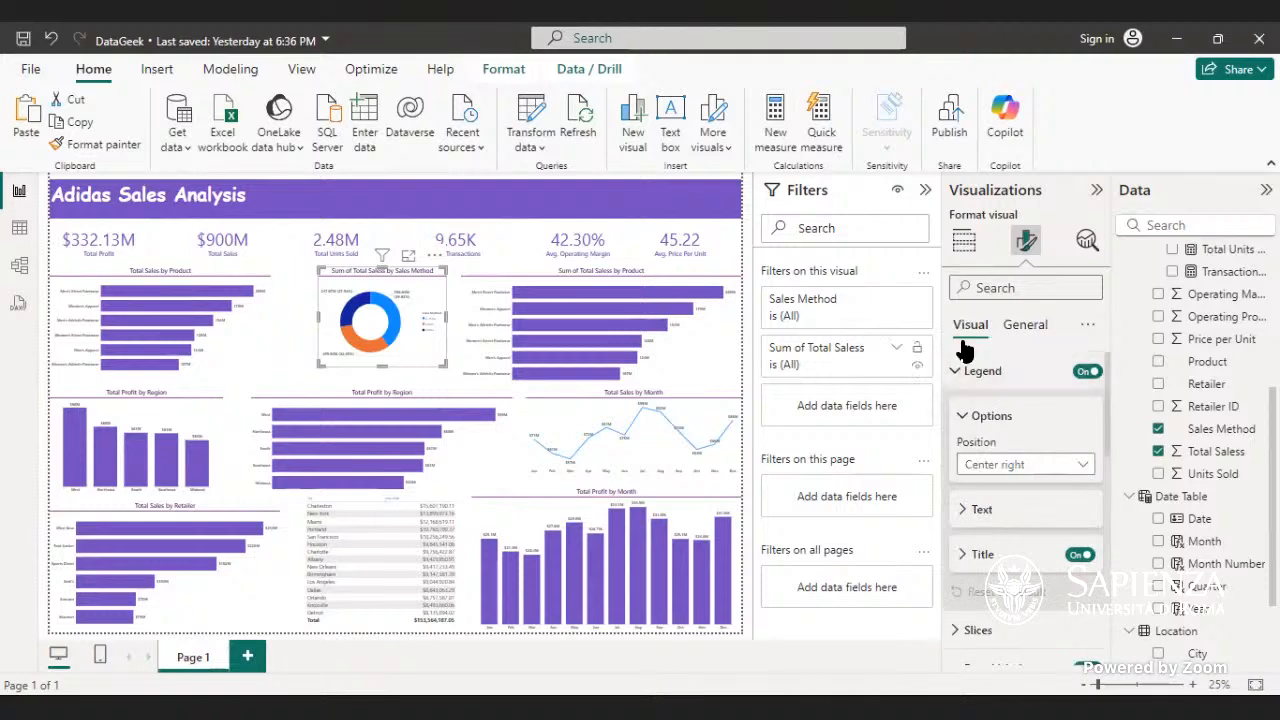
left_click(984, 415)
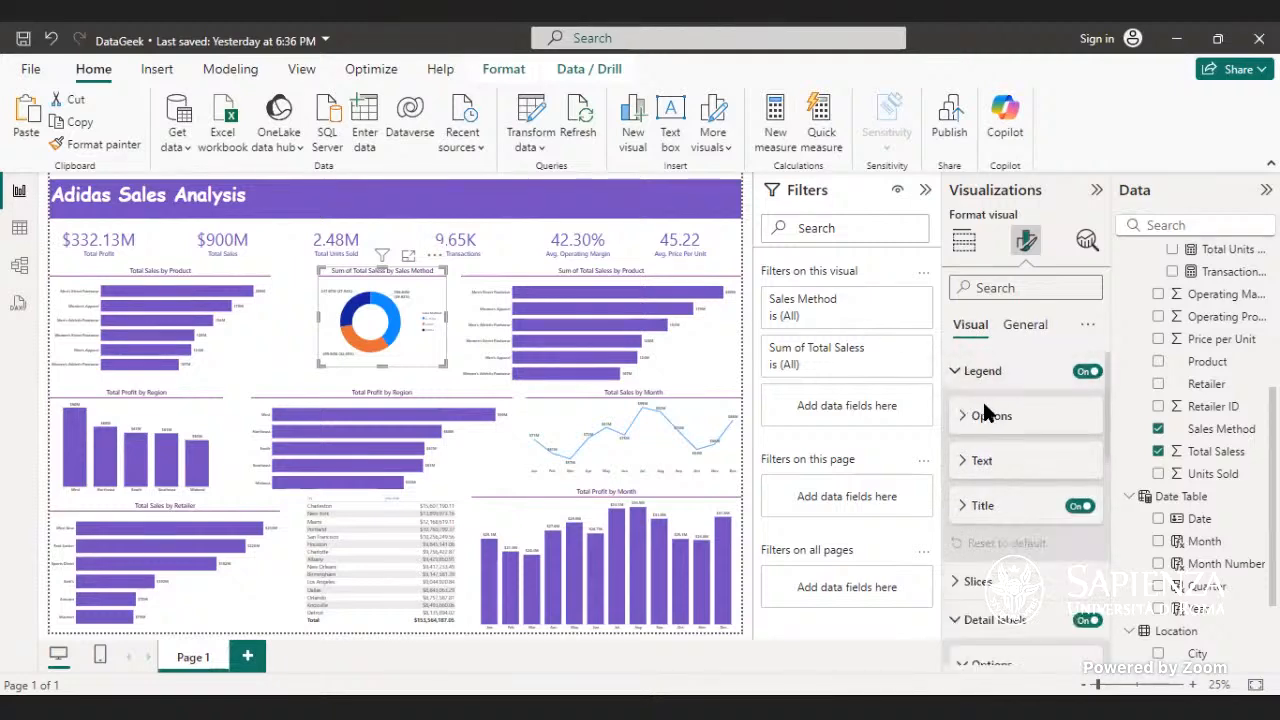
left_click(976, 579)
scroll(1000, 563, "down", 5)
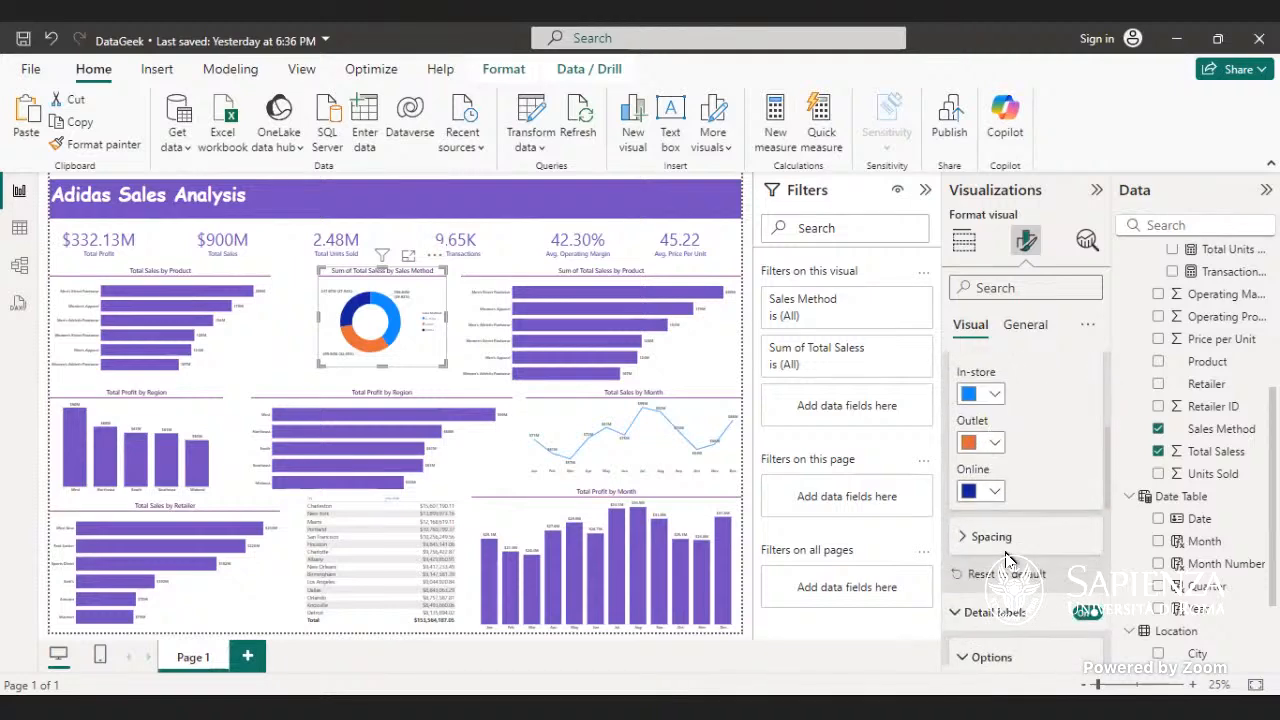
left_click(1006, 543)
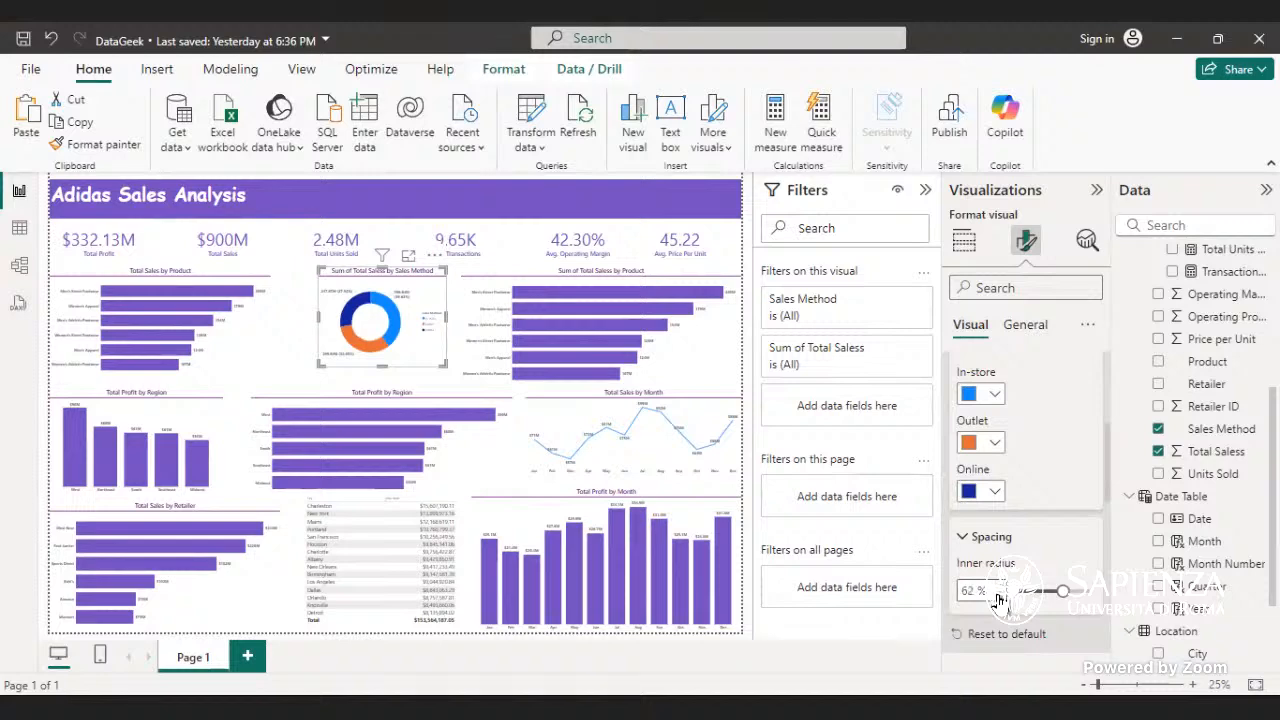
left_click(997, 595)
left_click(997, 595)
left_click(997, 595)
left_click(997, 595)
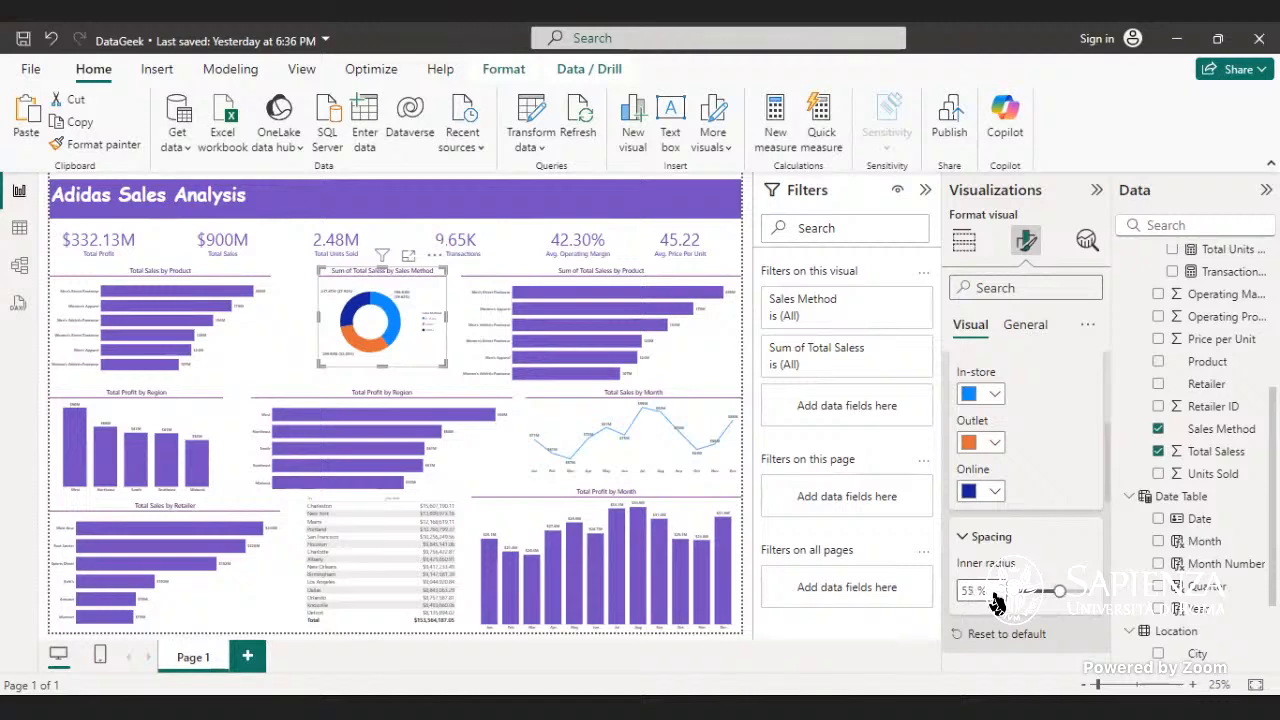
left_click(997, 597)
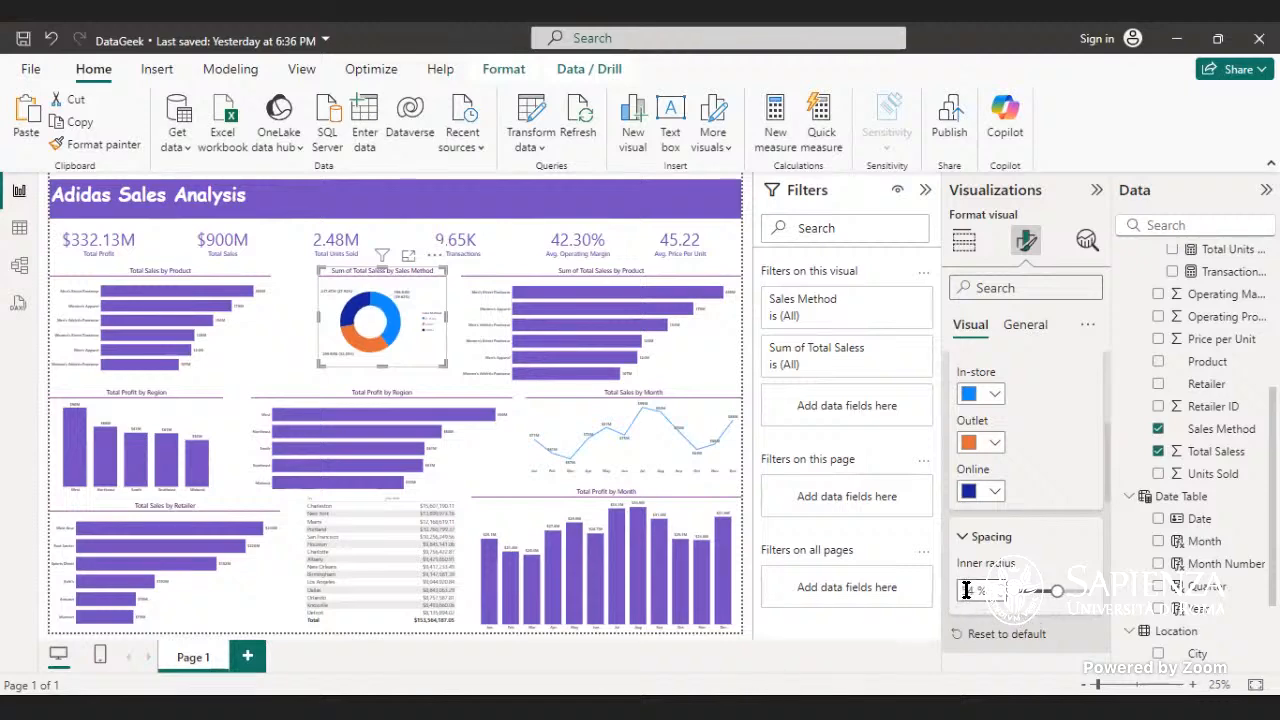
double_click(966, 590)
type("20")
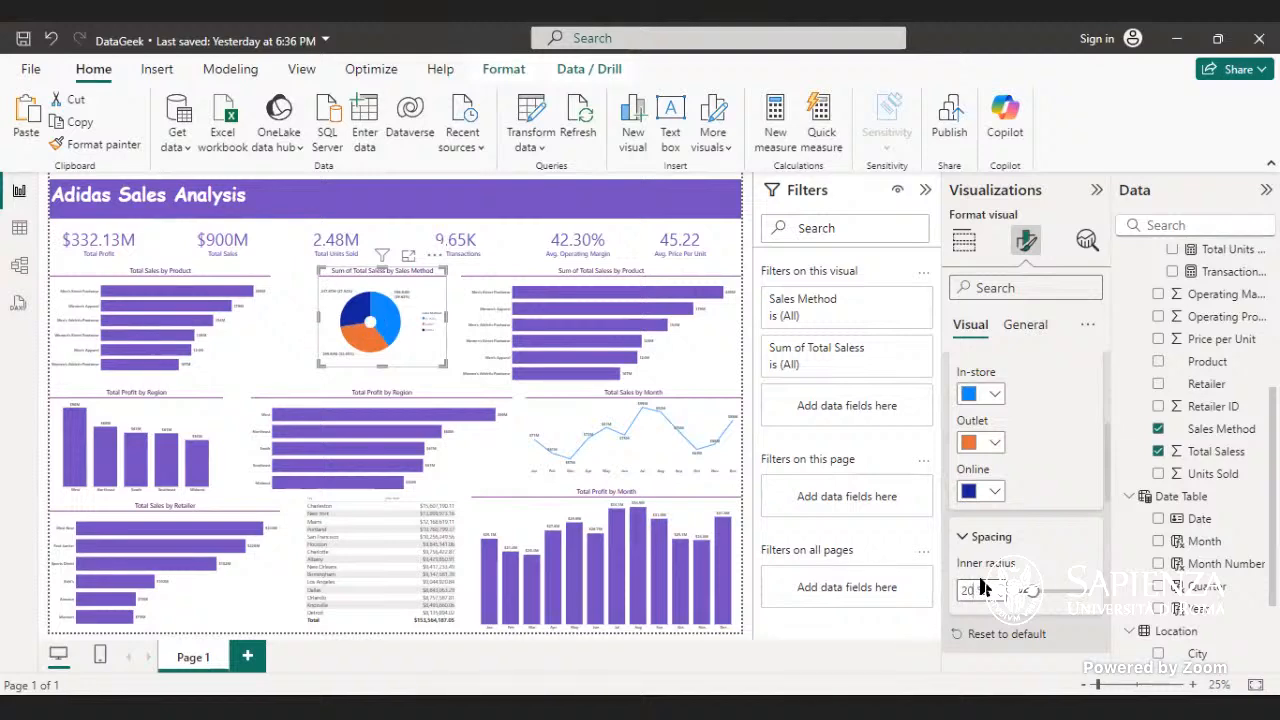
- Set the donut's inner radius to 40% and stretch the chart slightly downward to enlarge it
key("BackSpace")
key("BackSpace")
type("30")
key("BackSpace")
key("BackSpace")
type("40")
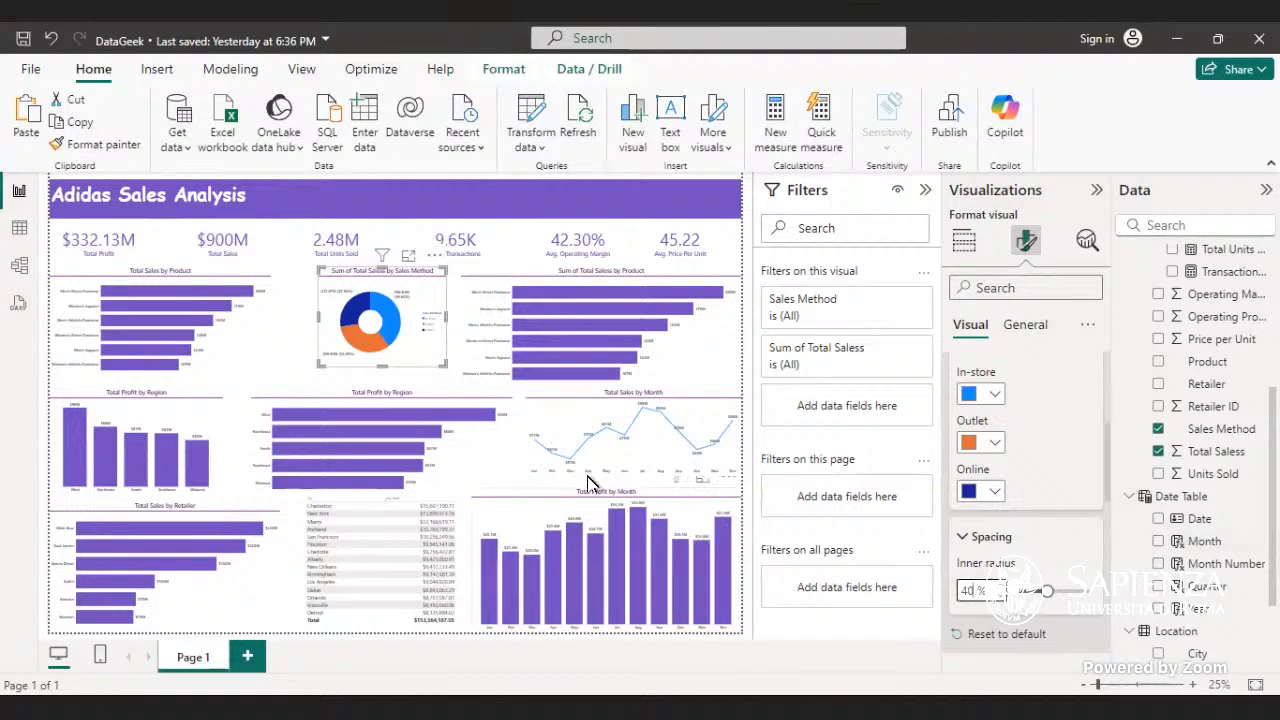
left_click_drag(378, 360, 387, 368)
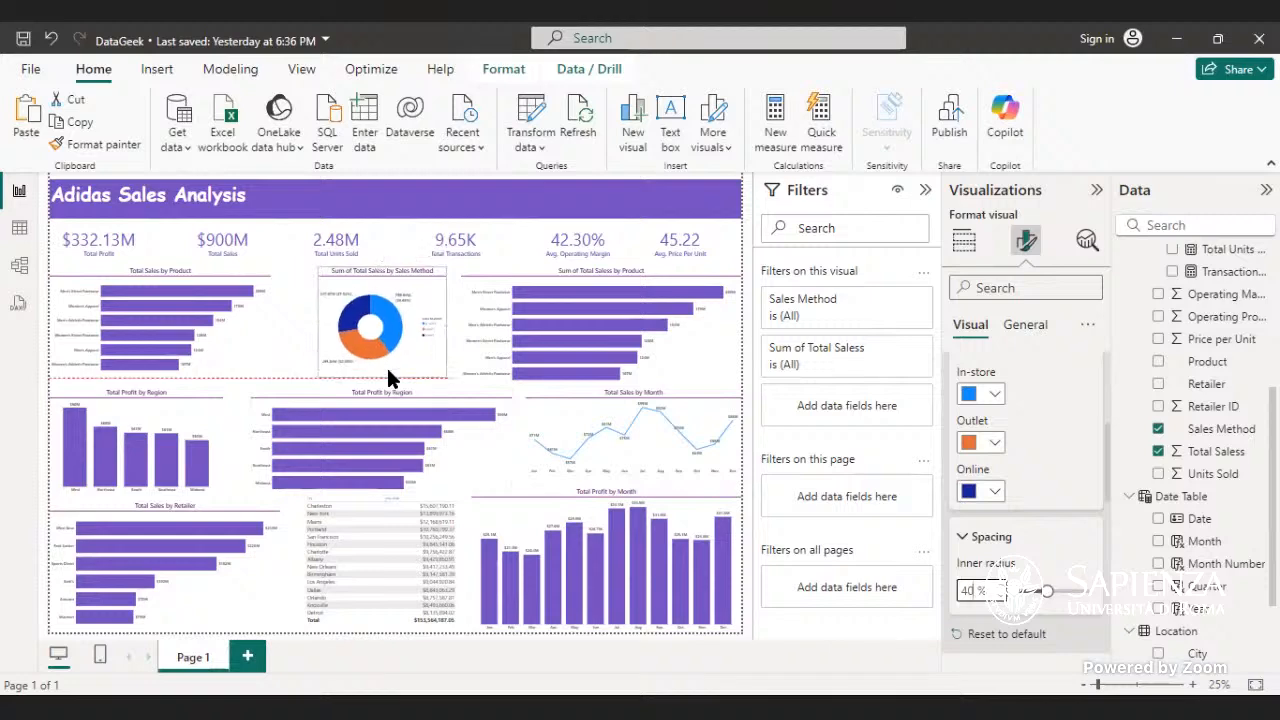
- Examine the Sales Method donut's spacing and detail label settings and inspect the chart itself at 65% zoom
scroll(1006, 550, "down", 5)
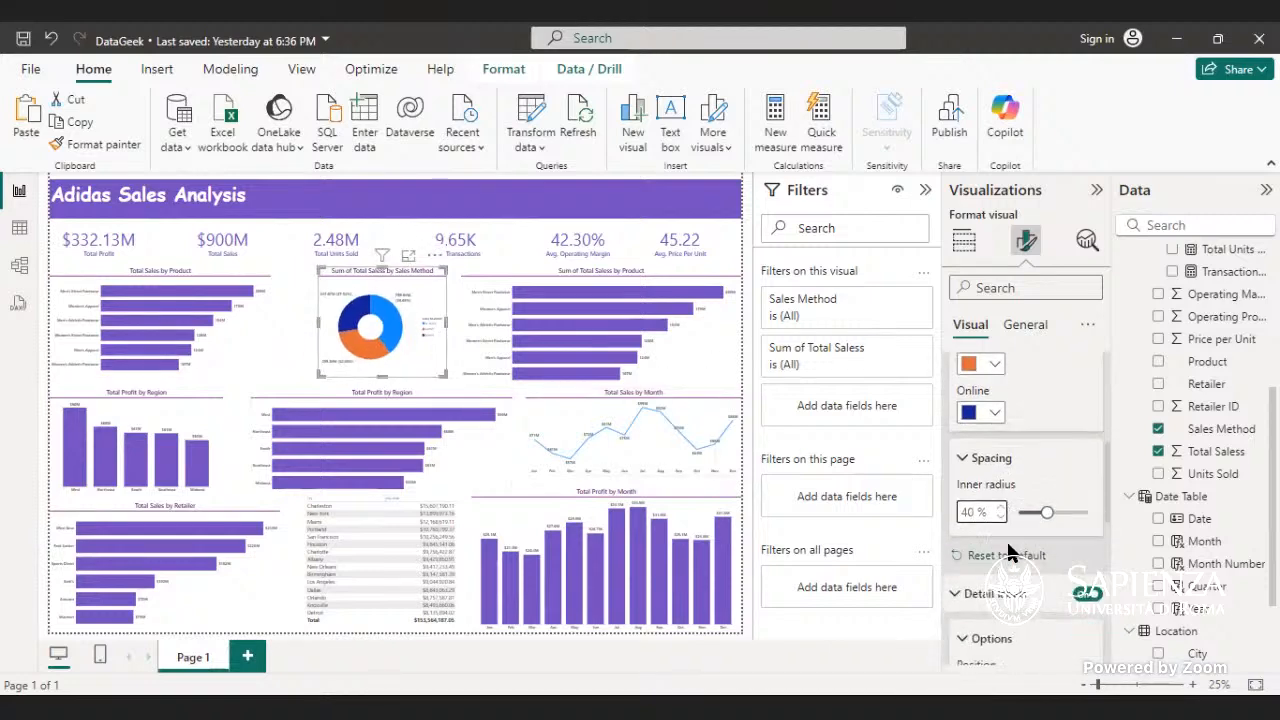
scroll(1008, 553, "down", 5)
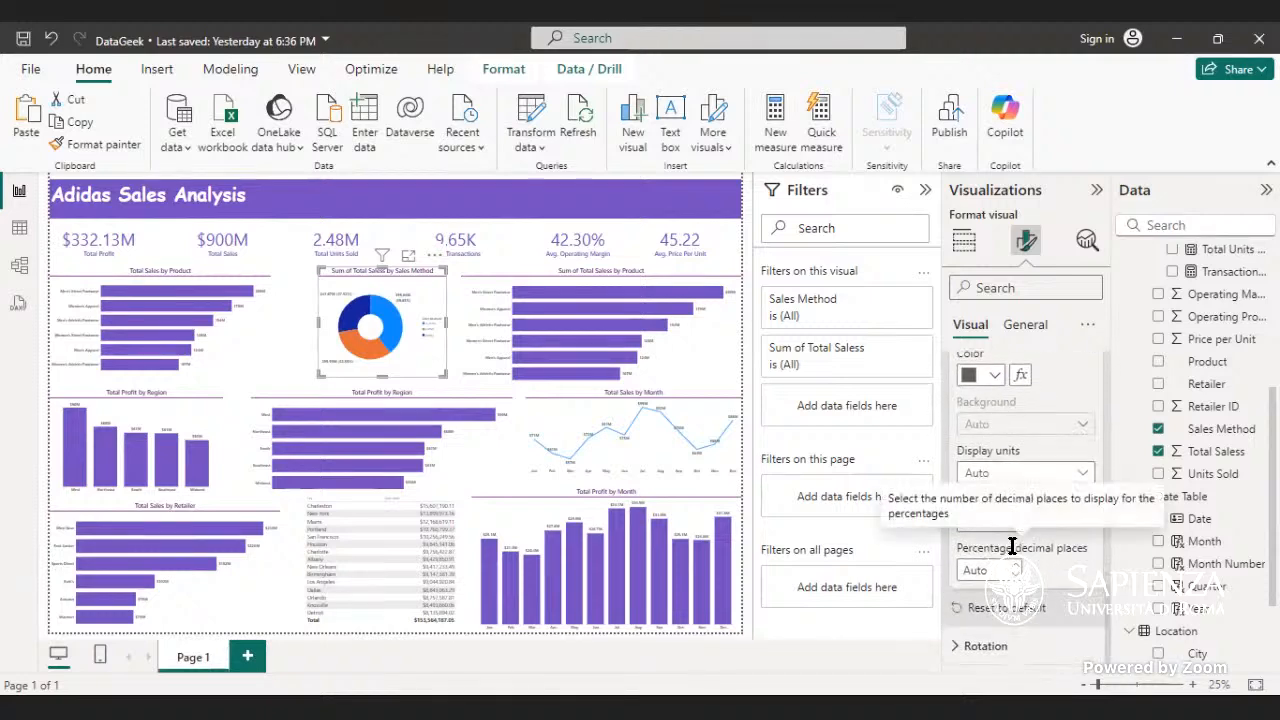
scroll(1012, 546, "up", 4)
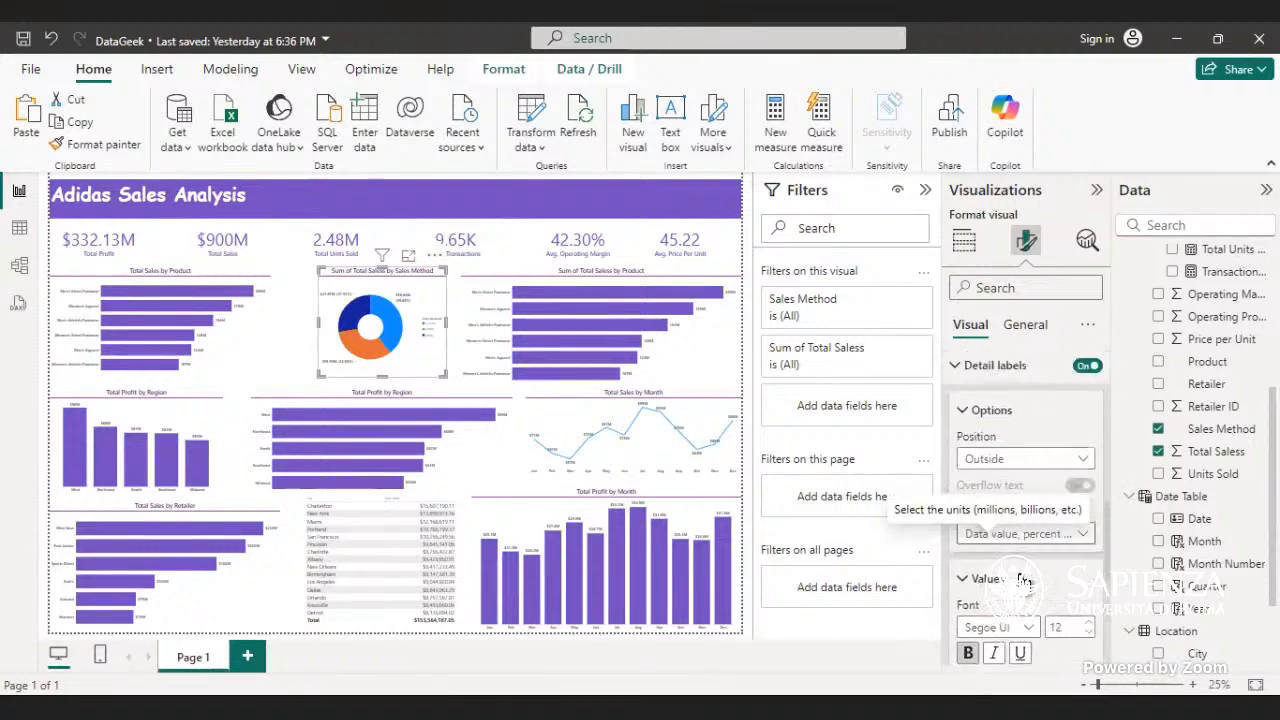
scroll(1020, 580, "up", 1)
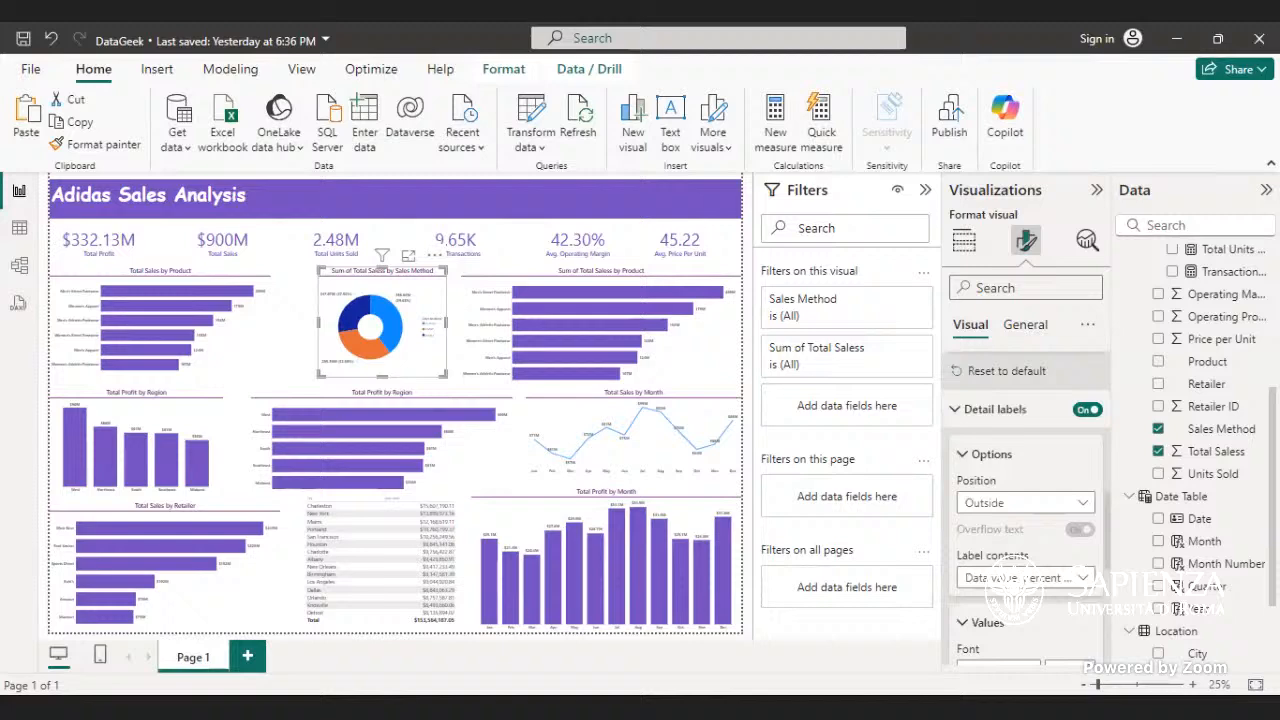
left_click(1120, 685)
scroll(640, 466, "down", 5)
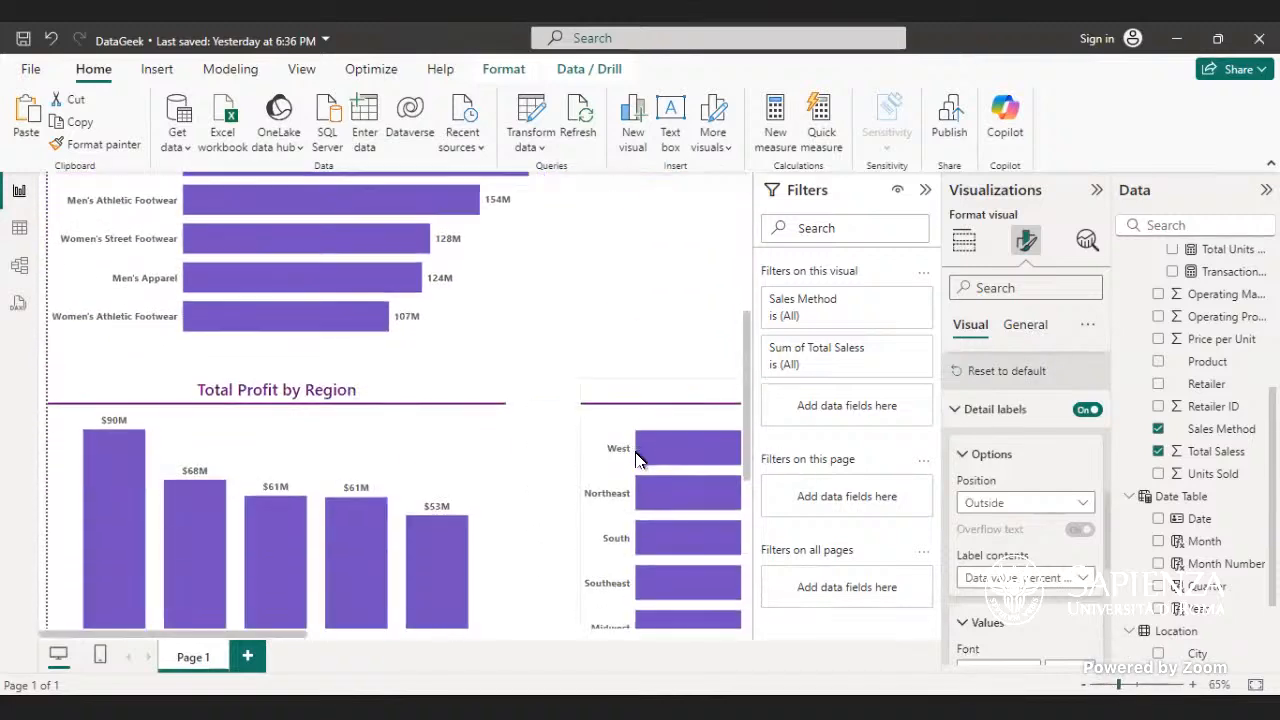
scroll(635, 455, "down", 3)
scroll(640, 450, "up", 5)
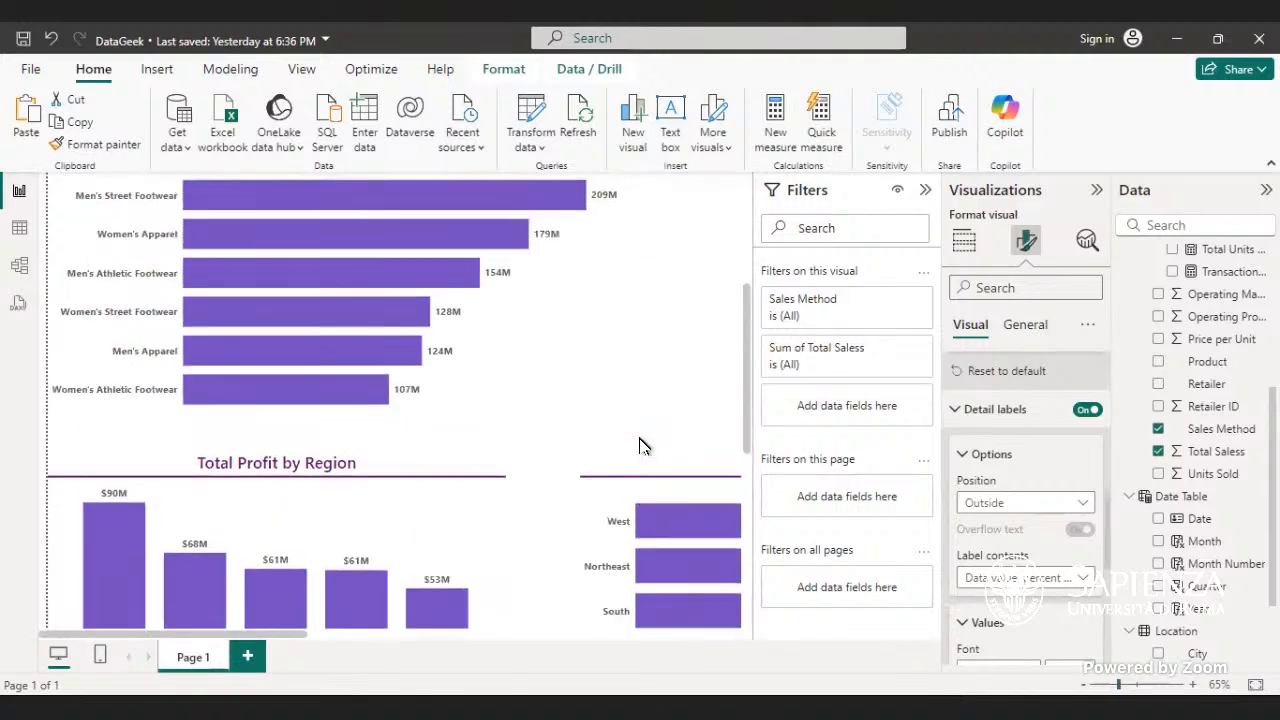
scroll(640, 447, "up", 3)
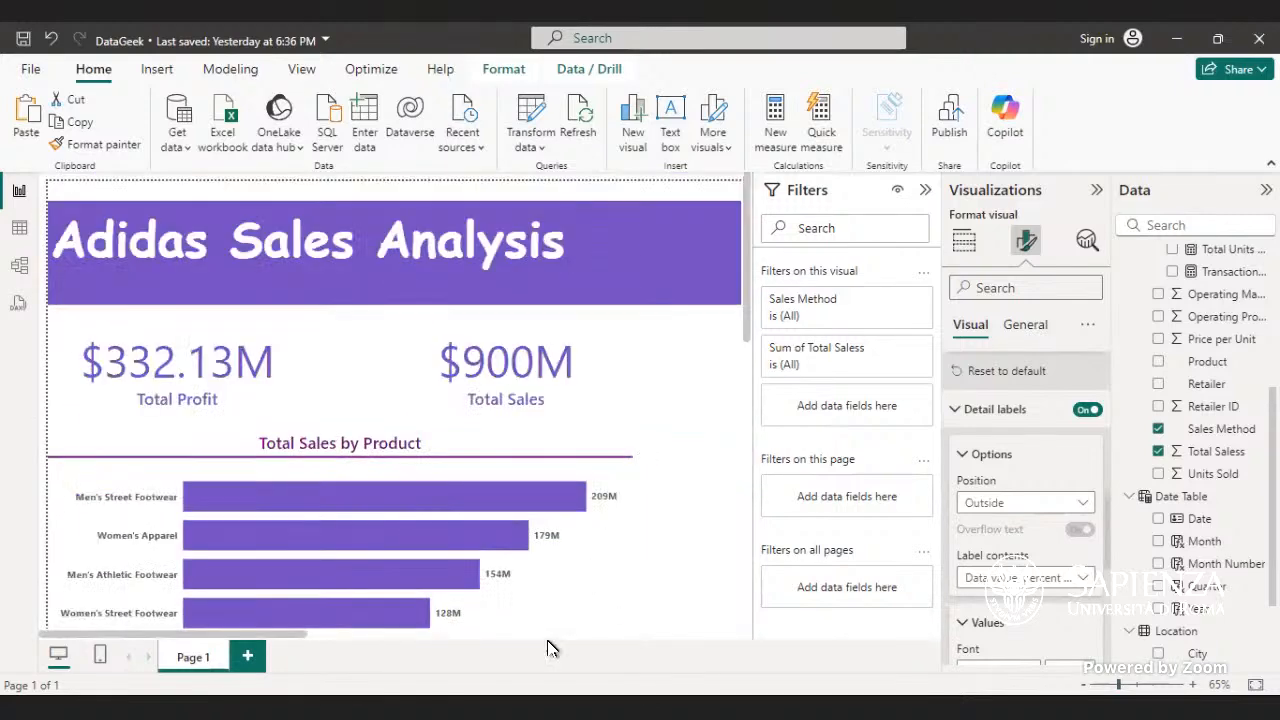
left_click(315, 640)
scroll(300, 640, "down", 1)
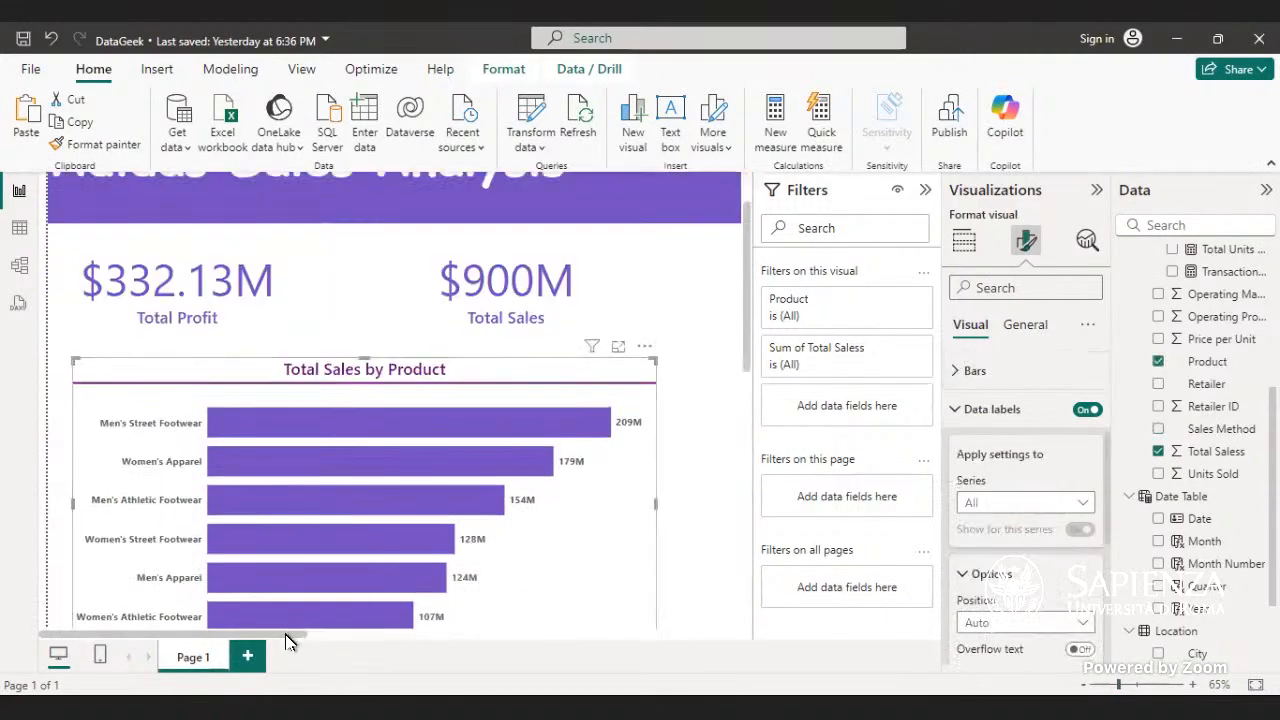
left_click_drag(288, 640, 449, 667)
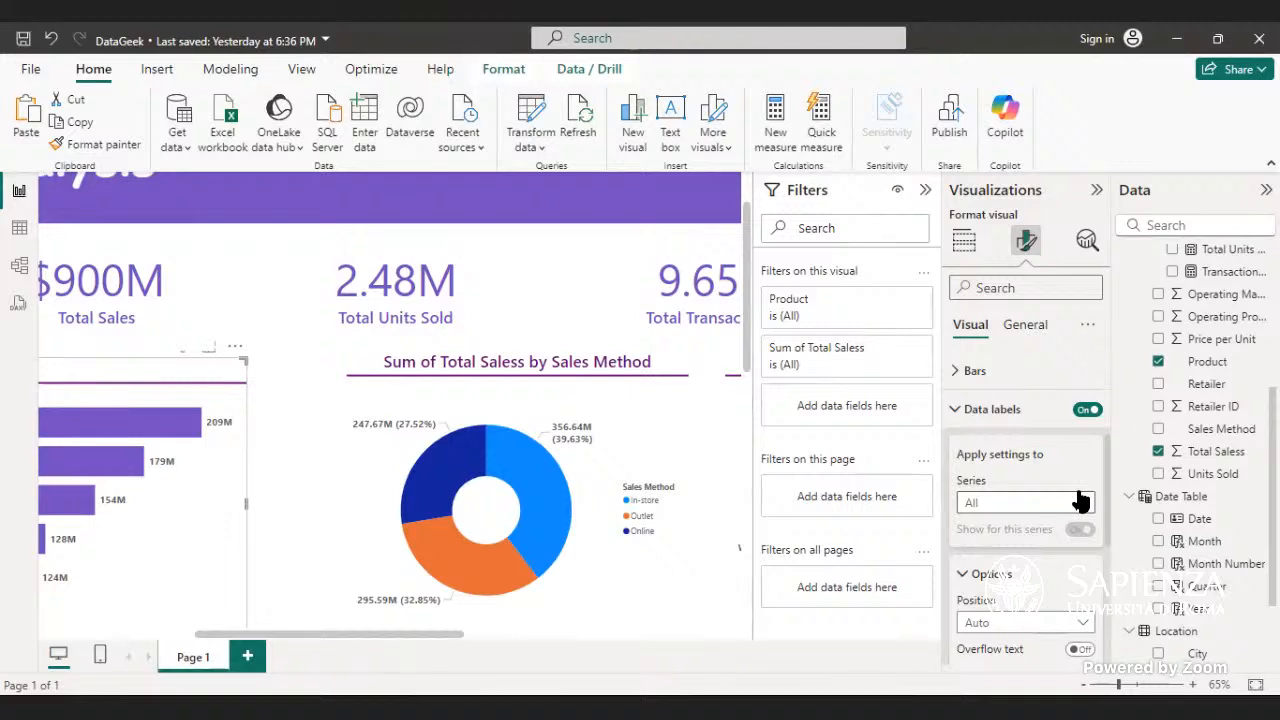
- Examine the Total Sales by Product bar chart's general, axis and bar color formatting settings
left_click(962, 245)
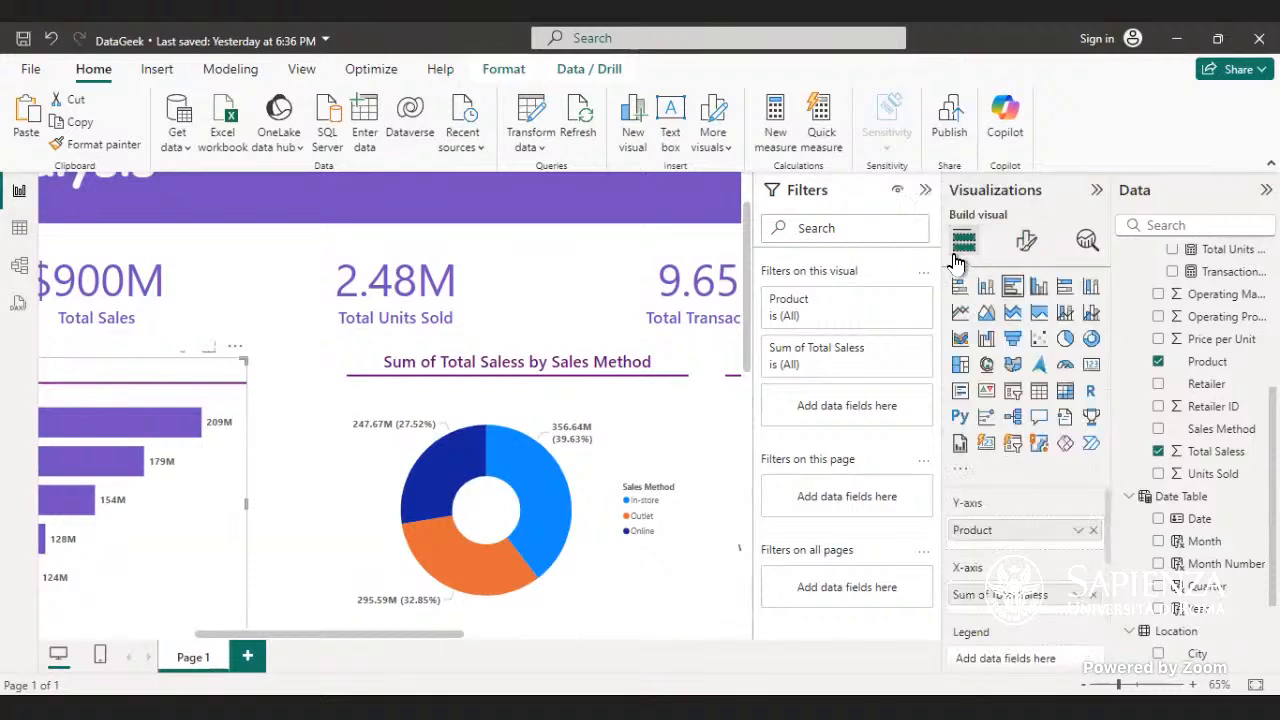
left_click(1026, 241)
left_click(1024, 324)
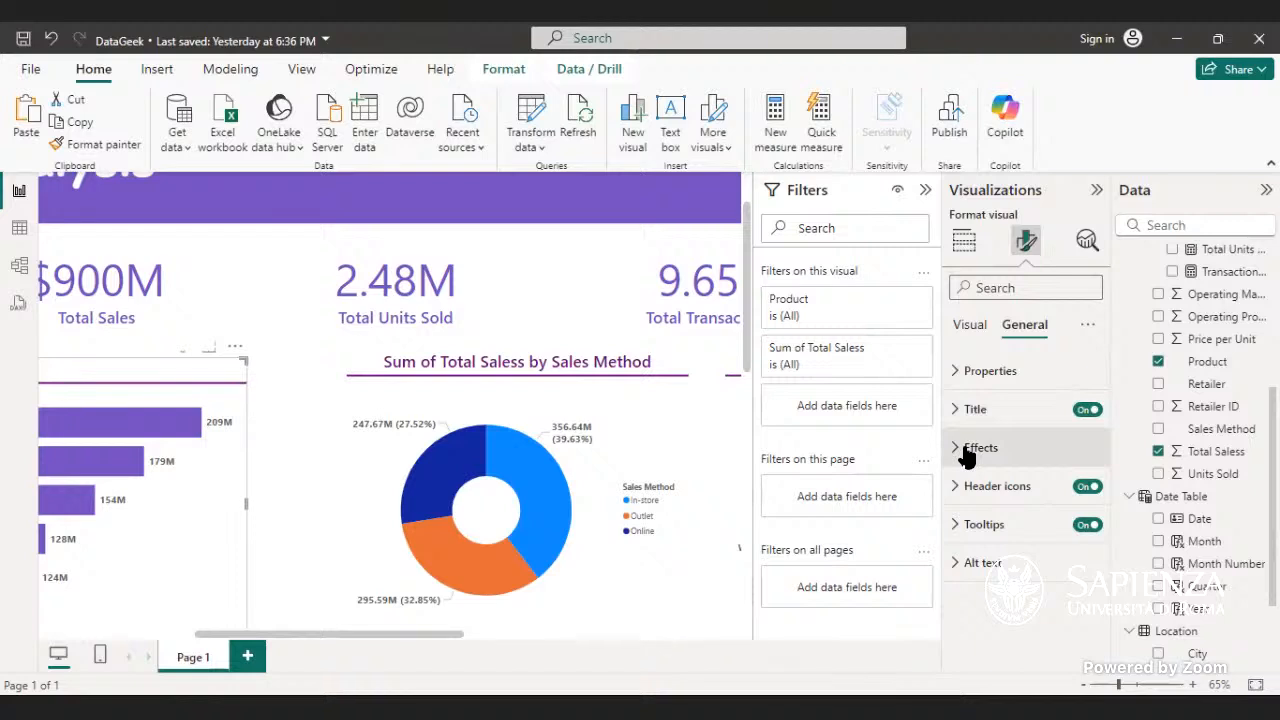
left_click(971, 326)
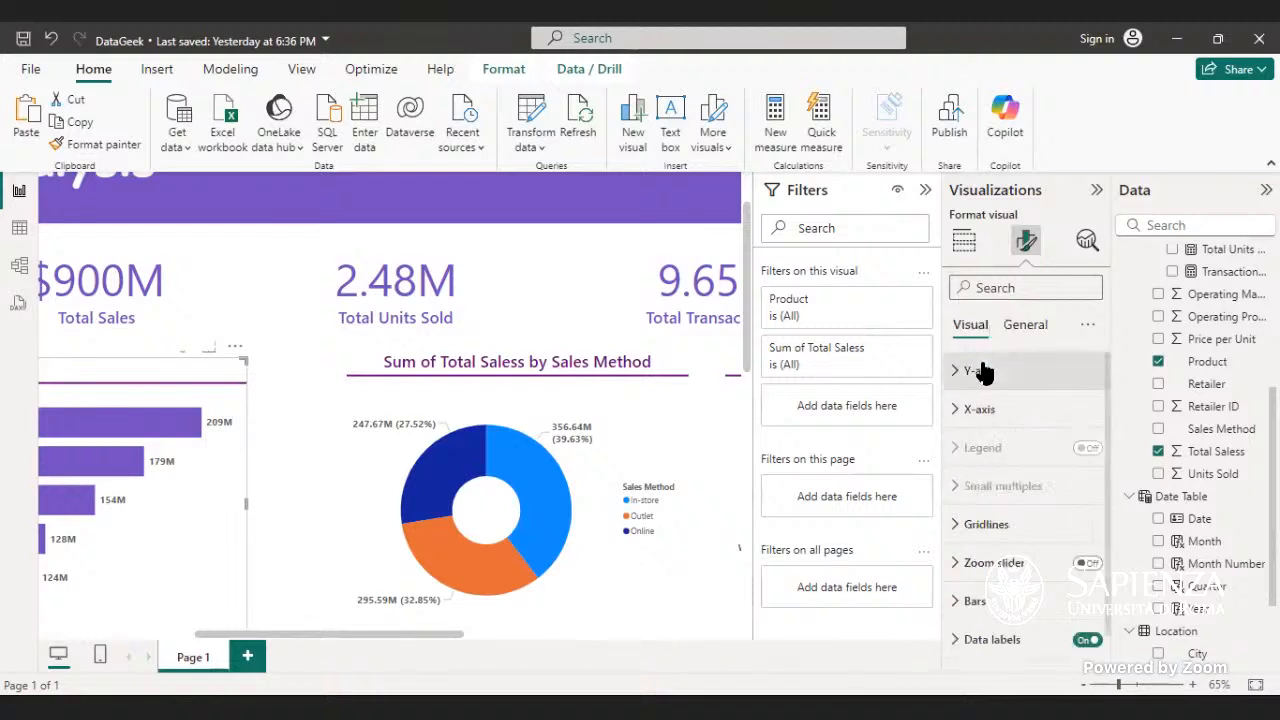
left_click(983, 371)
left_click(983, 371)
left_click(976, 407)
scroll(990, 395, "down", 4)
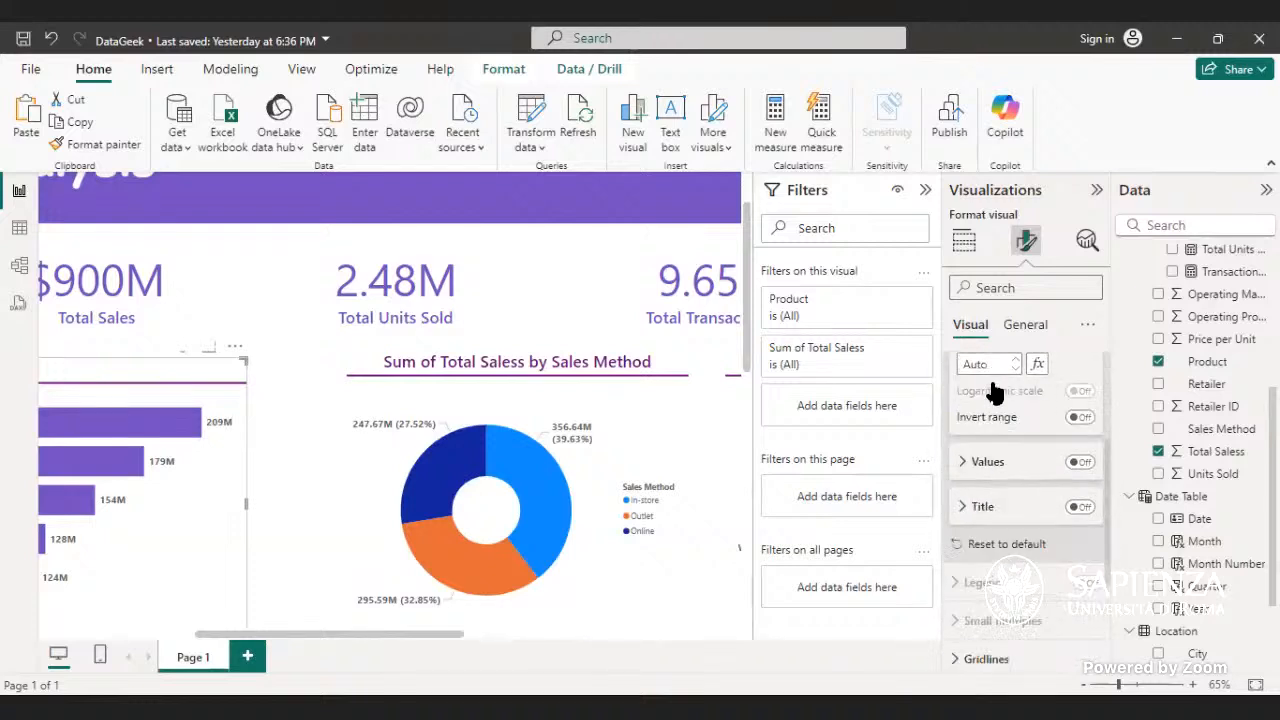
scroll(994, 390, "down", 2)
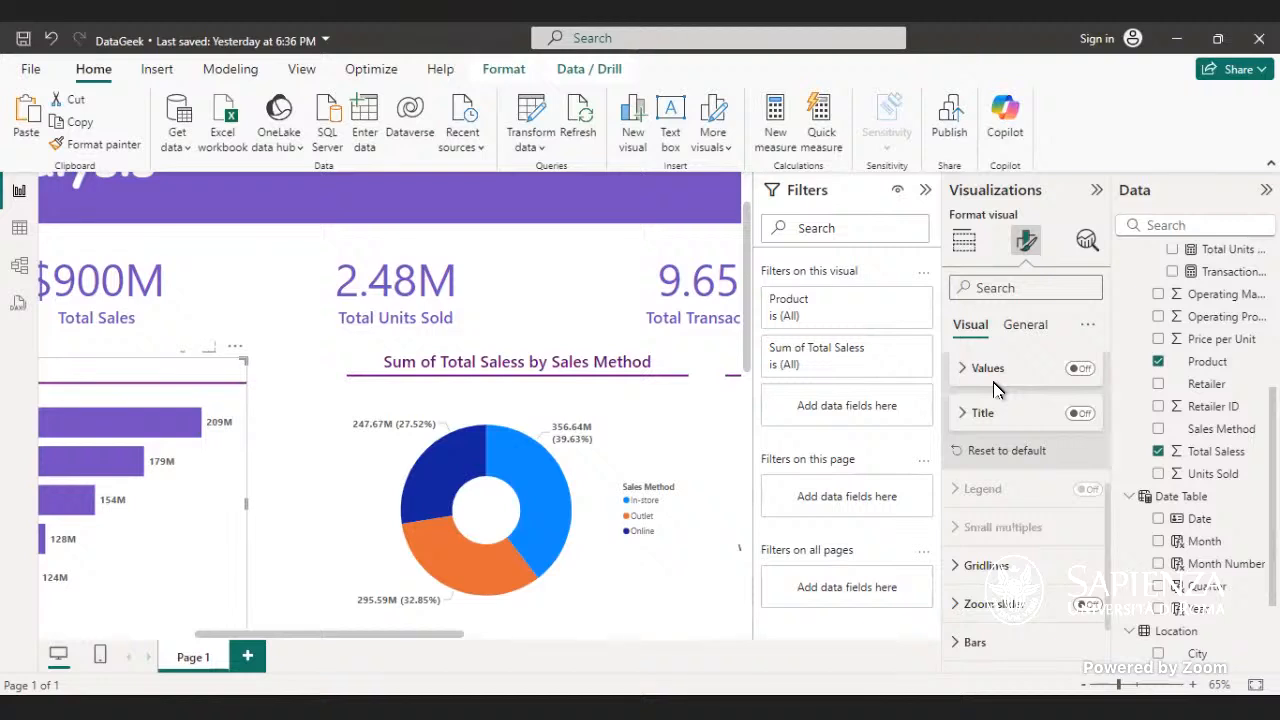
scroll(998, 388, "down", 2)
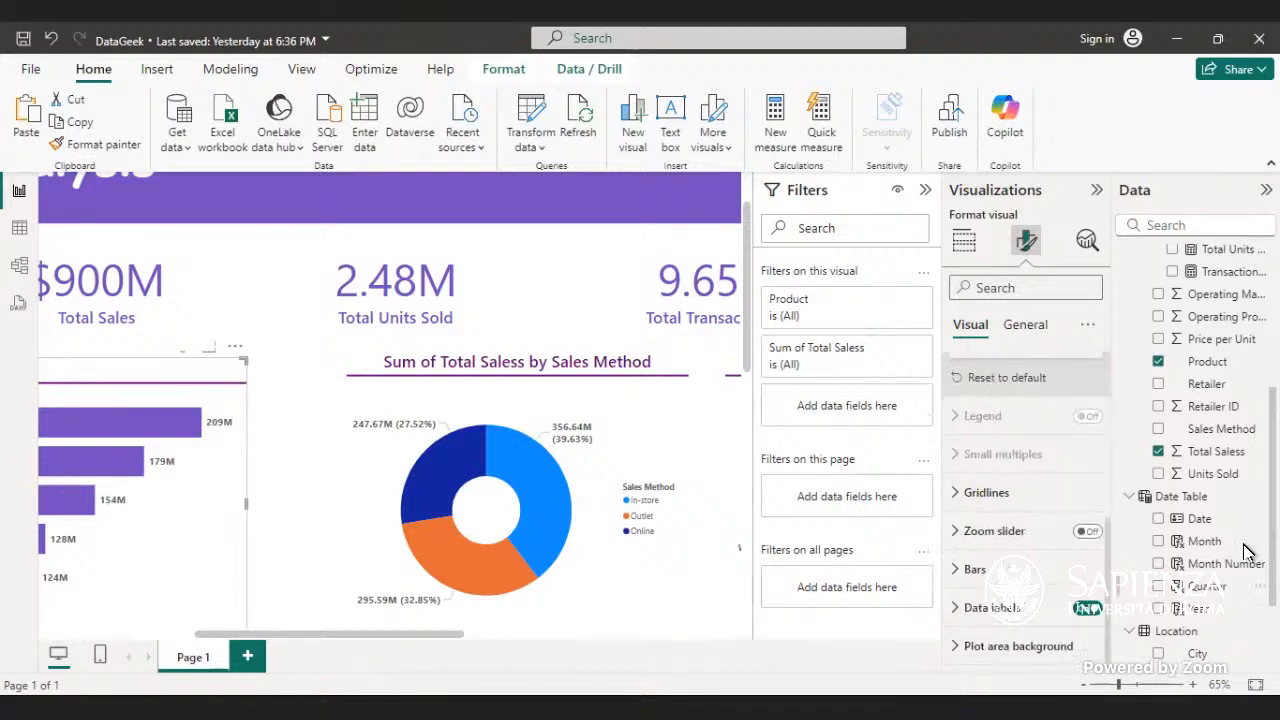
left_click(1001, 568)
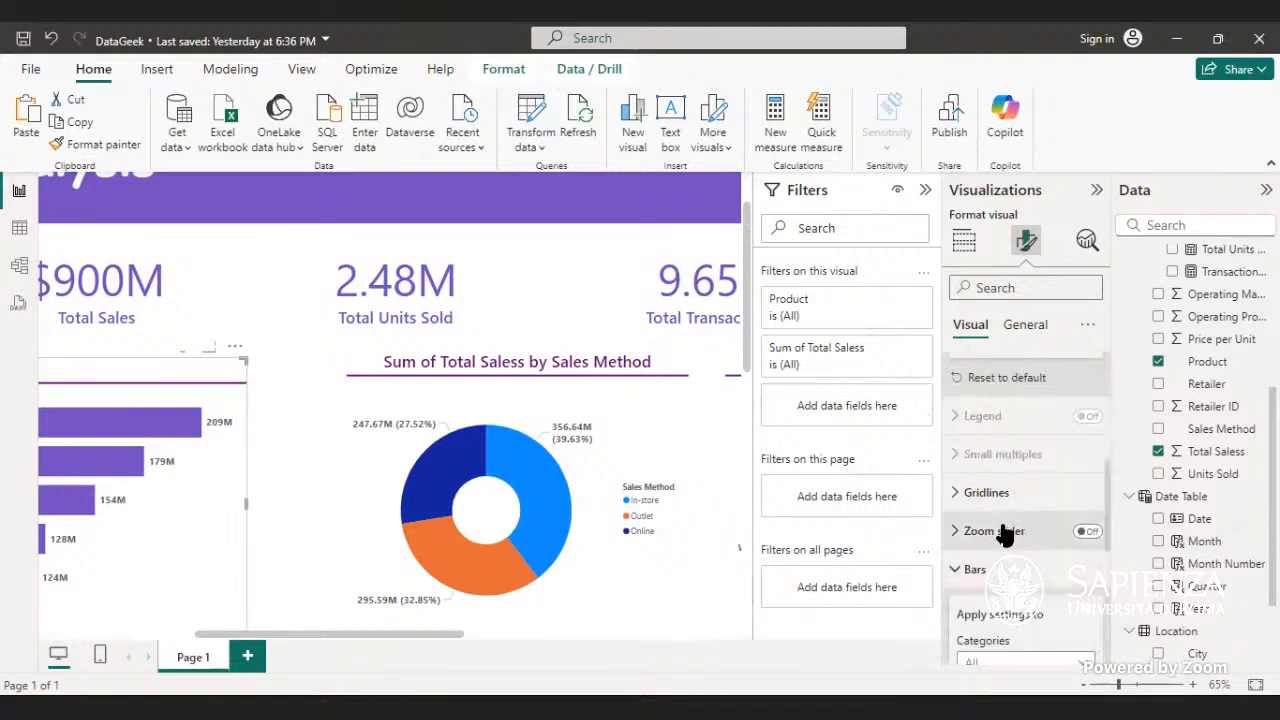
scroll(1001, 560, "down", 10)
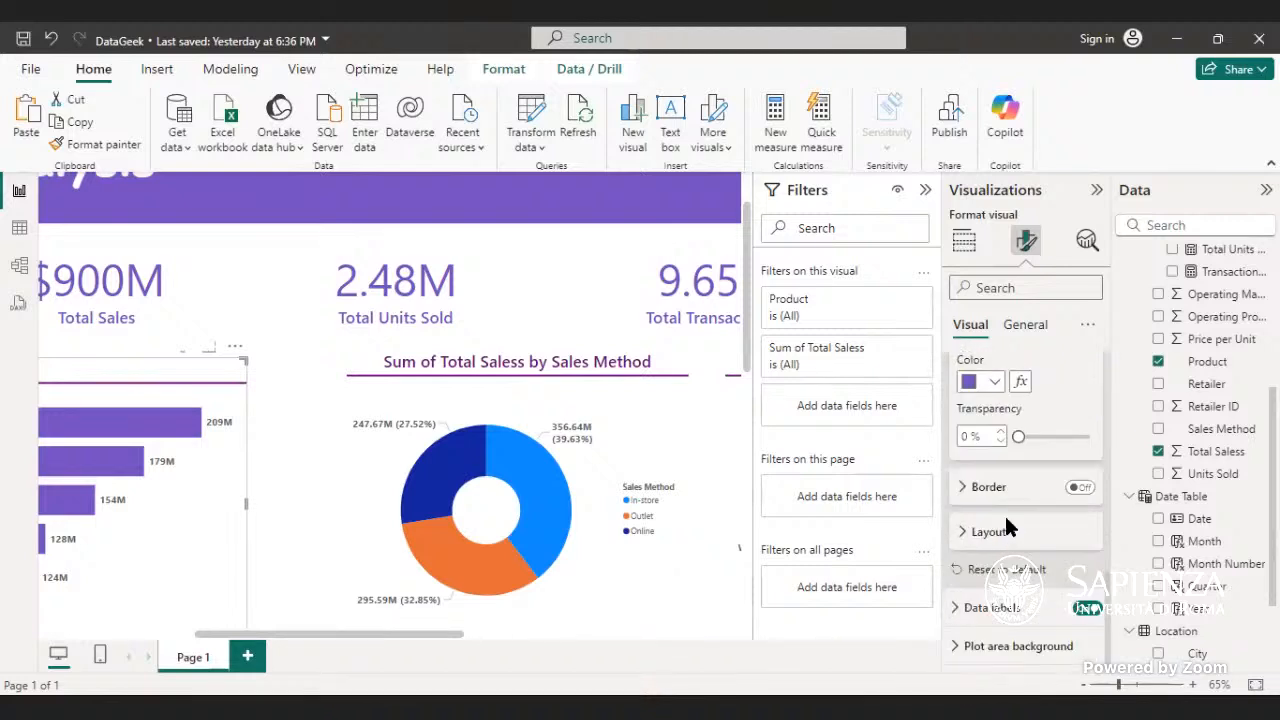
scroll(1005, 515, "up", 3)
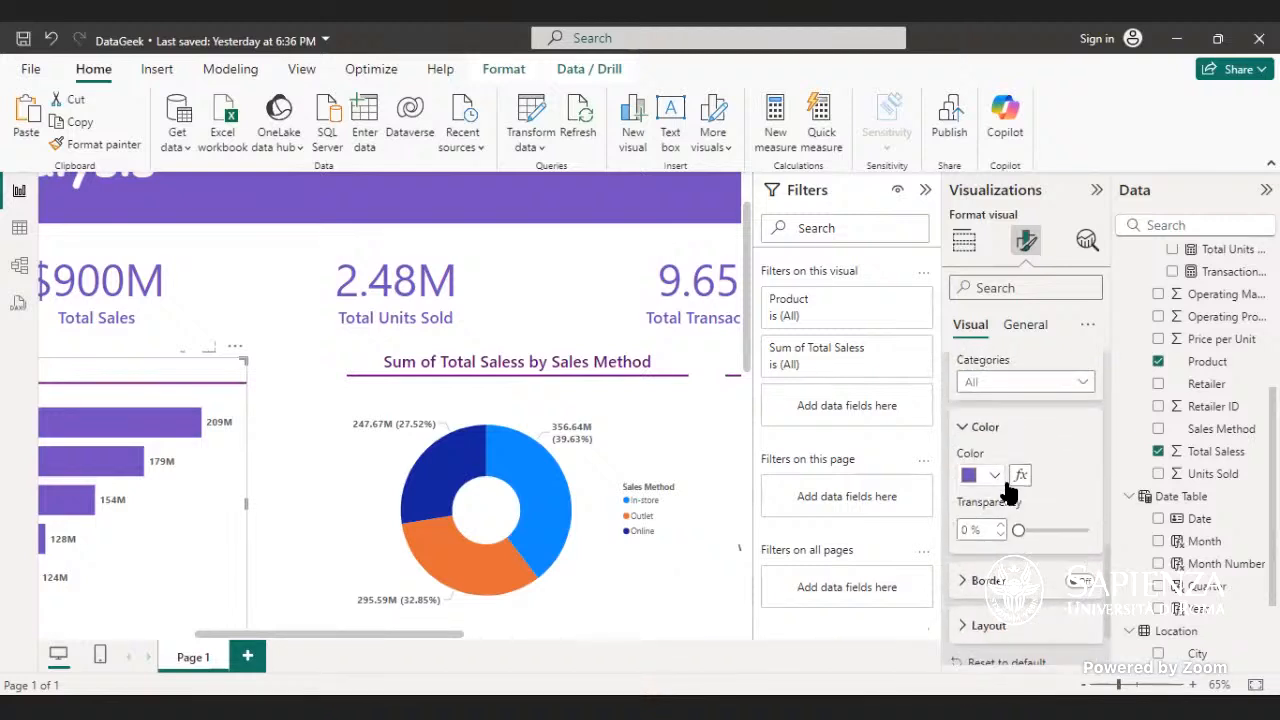
- Recolor the In-store slice of the Sales Method donut chart with the purple used for the dashboard's bars
left_click(594, 454)
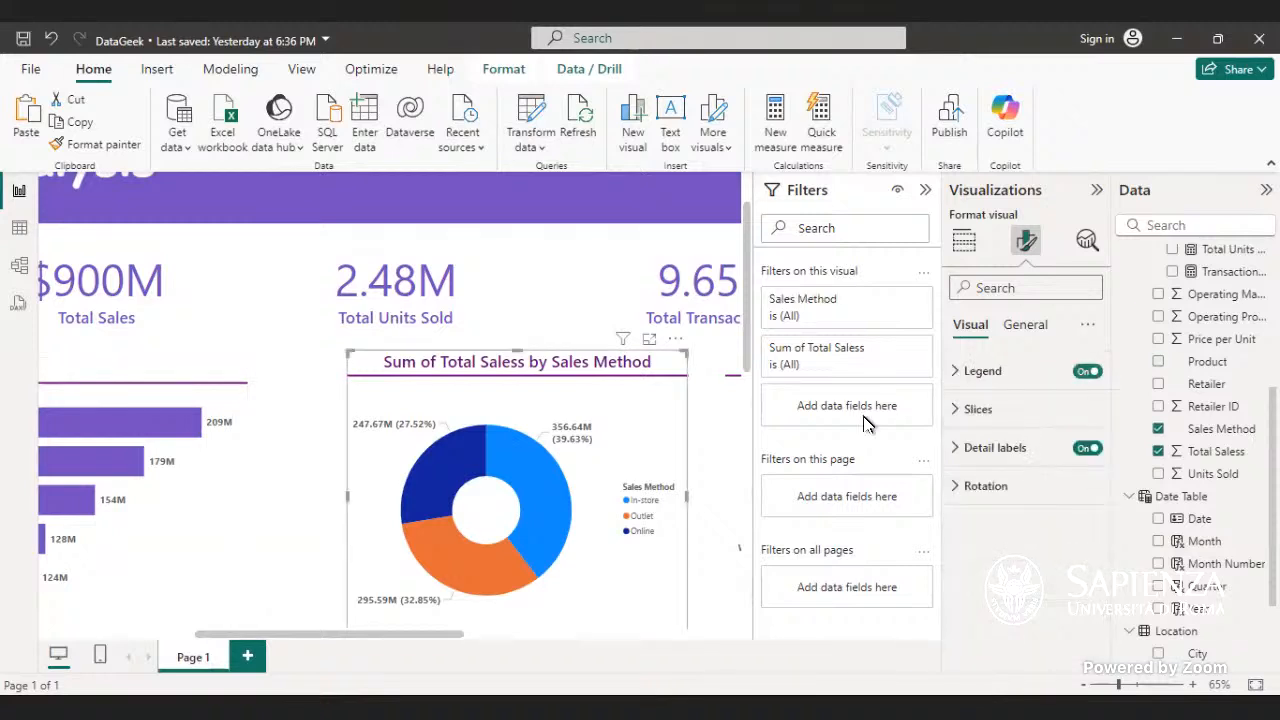
left_click(1020, 372)
left_click(1010, 373)
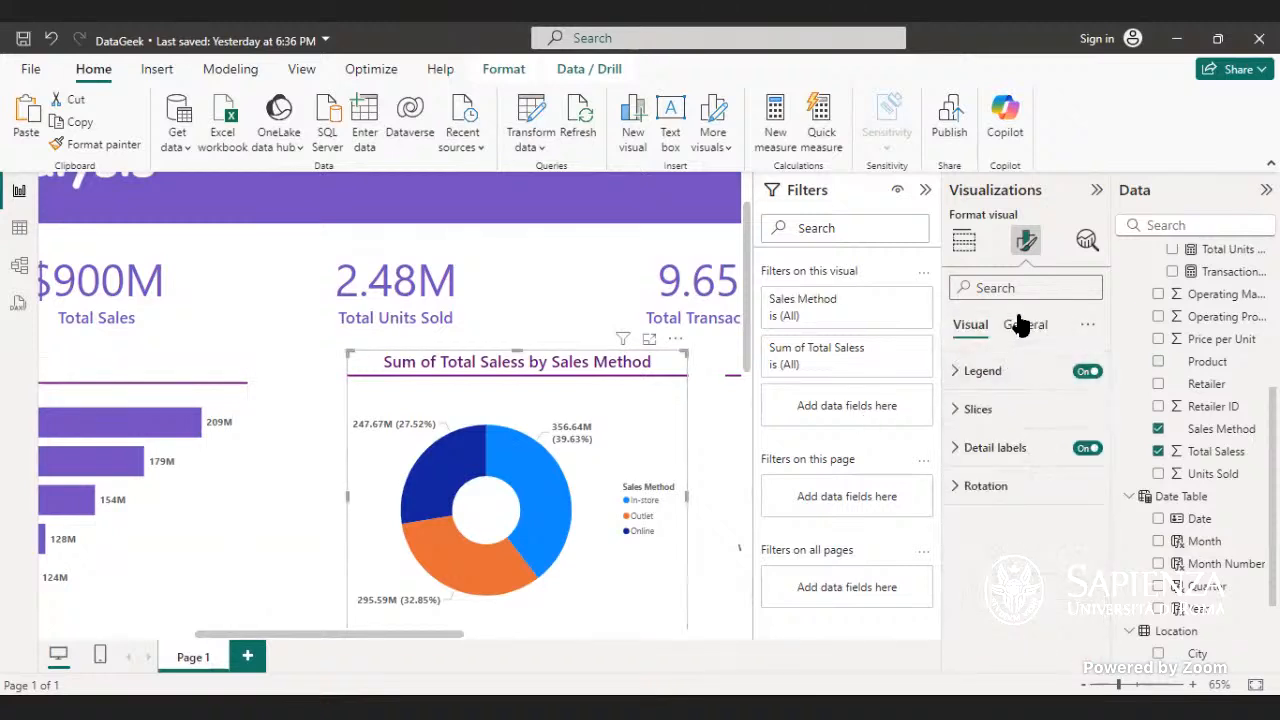
left_click(1020, 324)
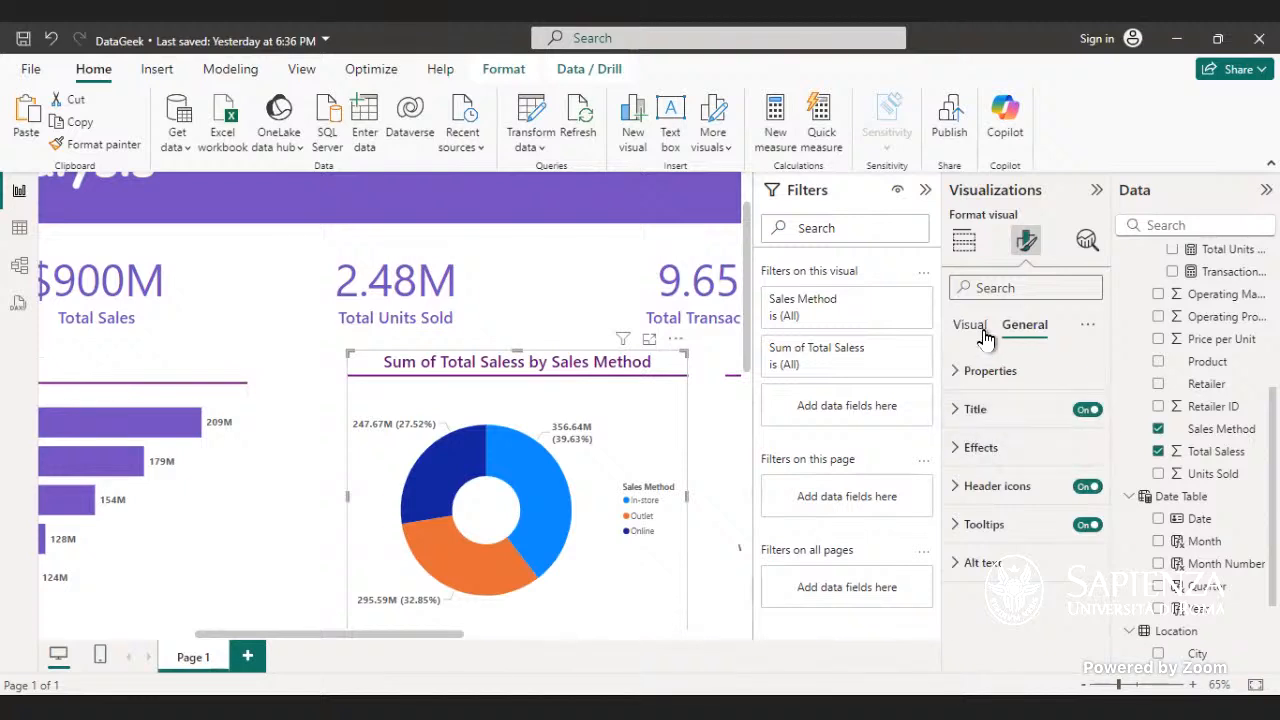
left_click(970, 325)
left_click(995, 447)
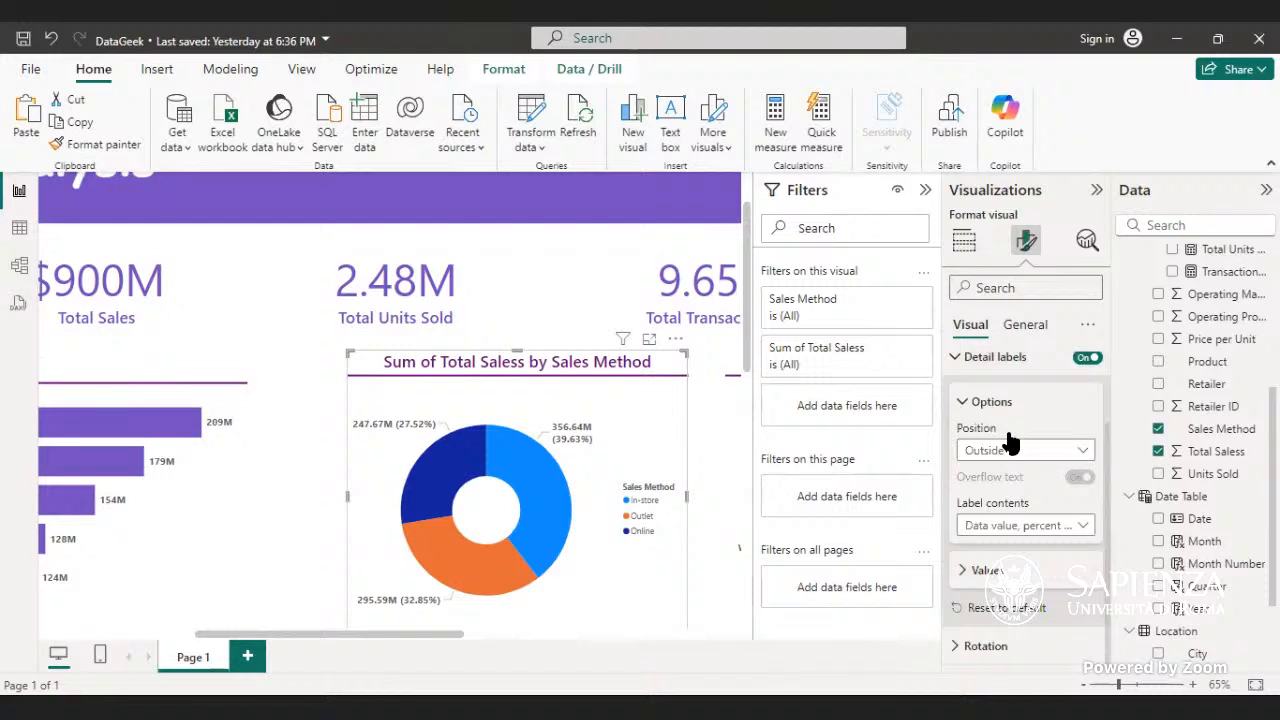
scroll(1006, 443, "up", 2)
left_click(1008, 423)
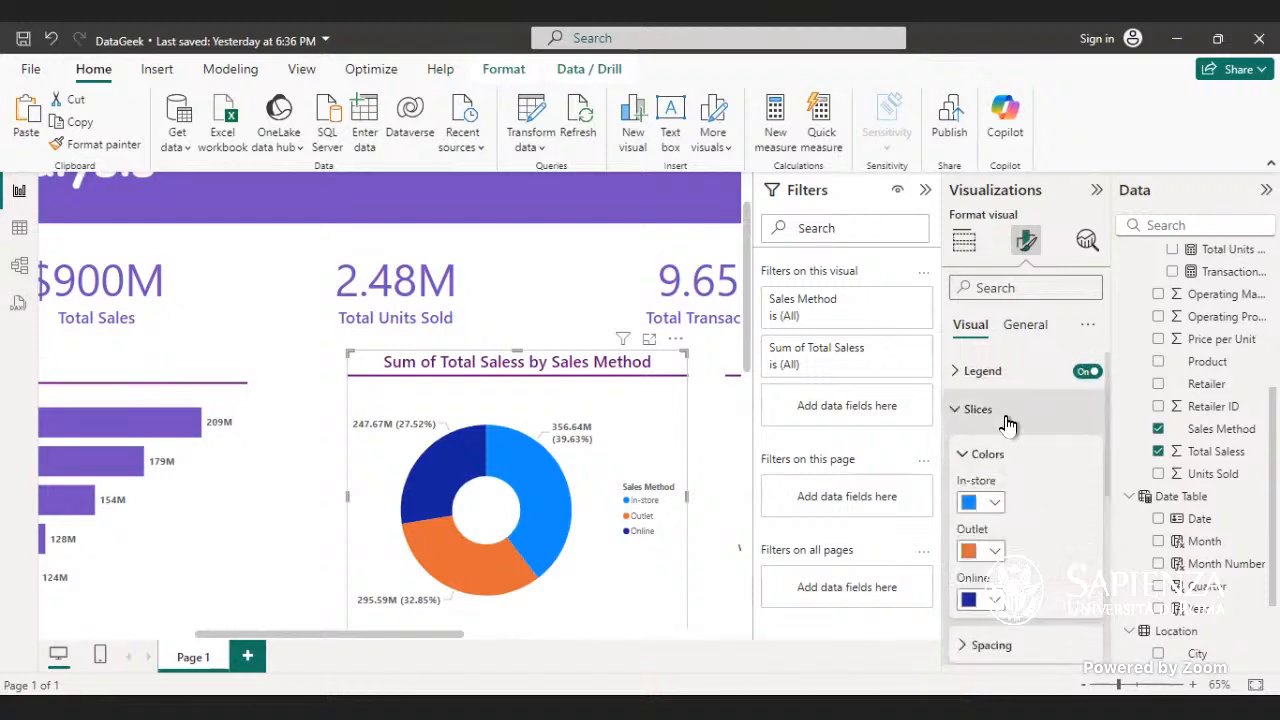
left_click(1008, 423)
left_click(1005, 412)
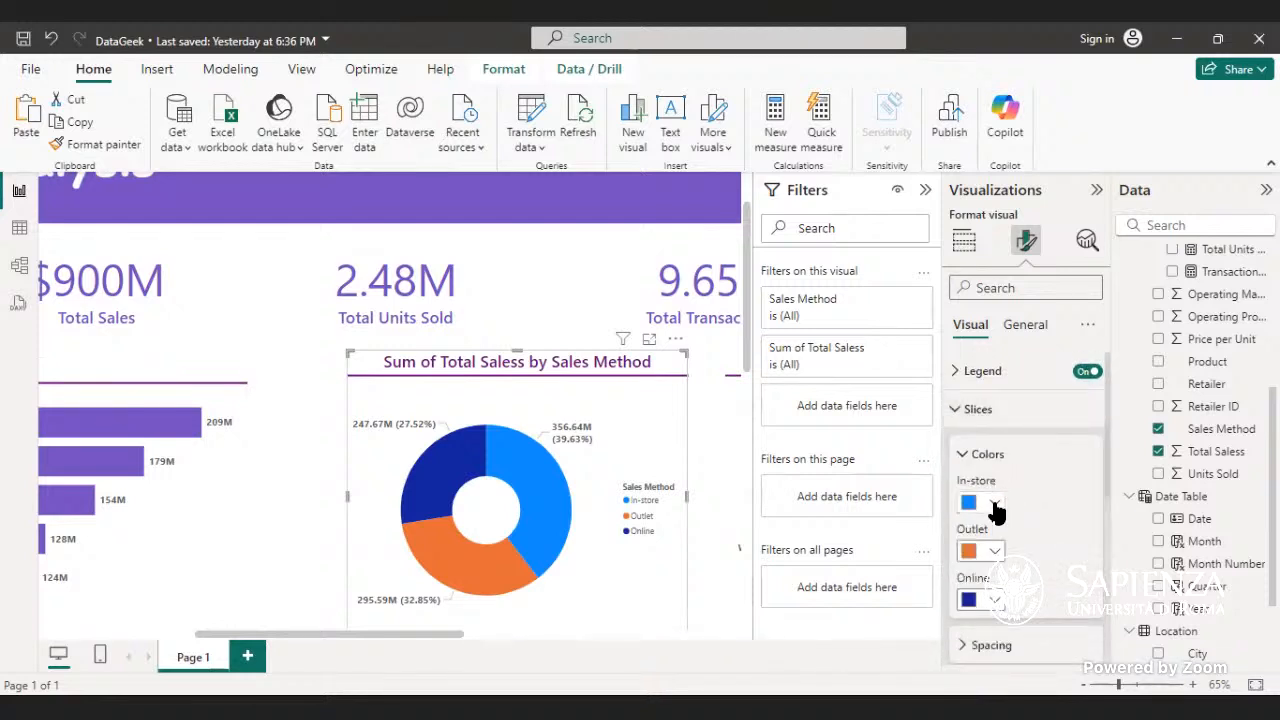
left_click(994, 504)
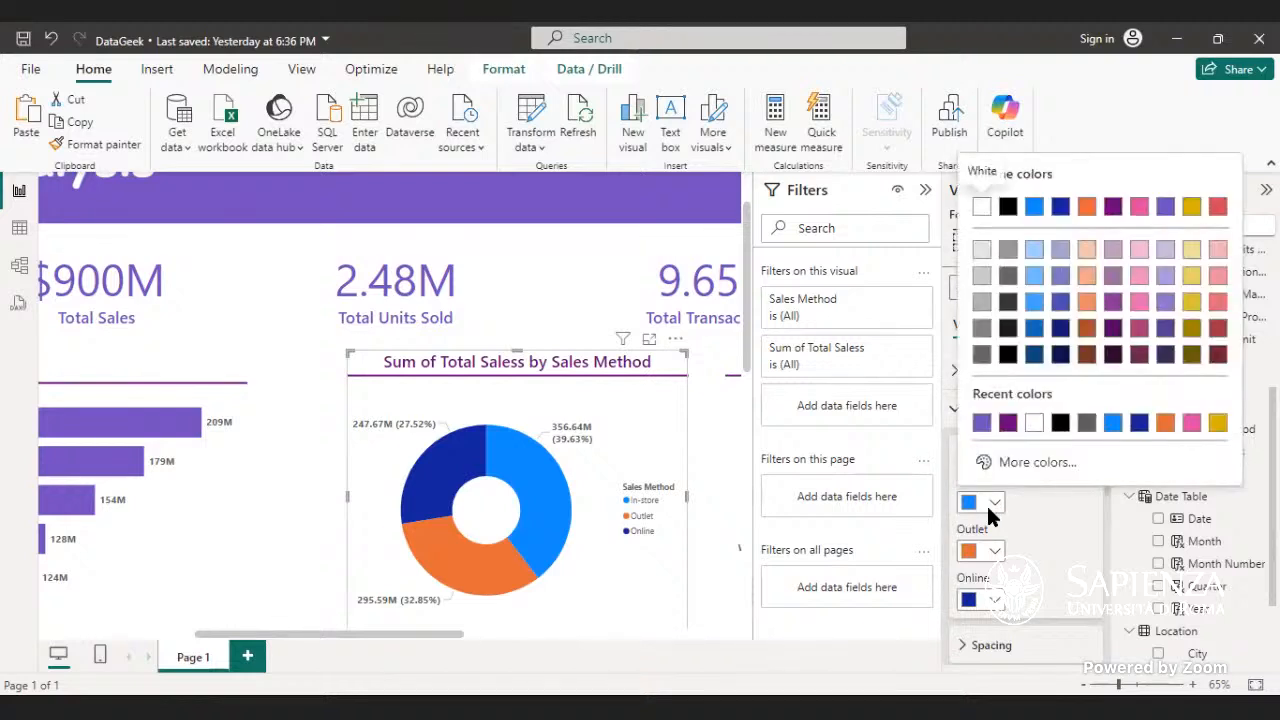
left_click(981, 422)
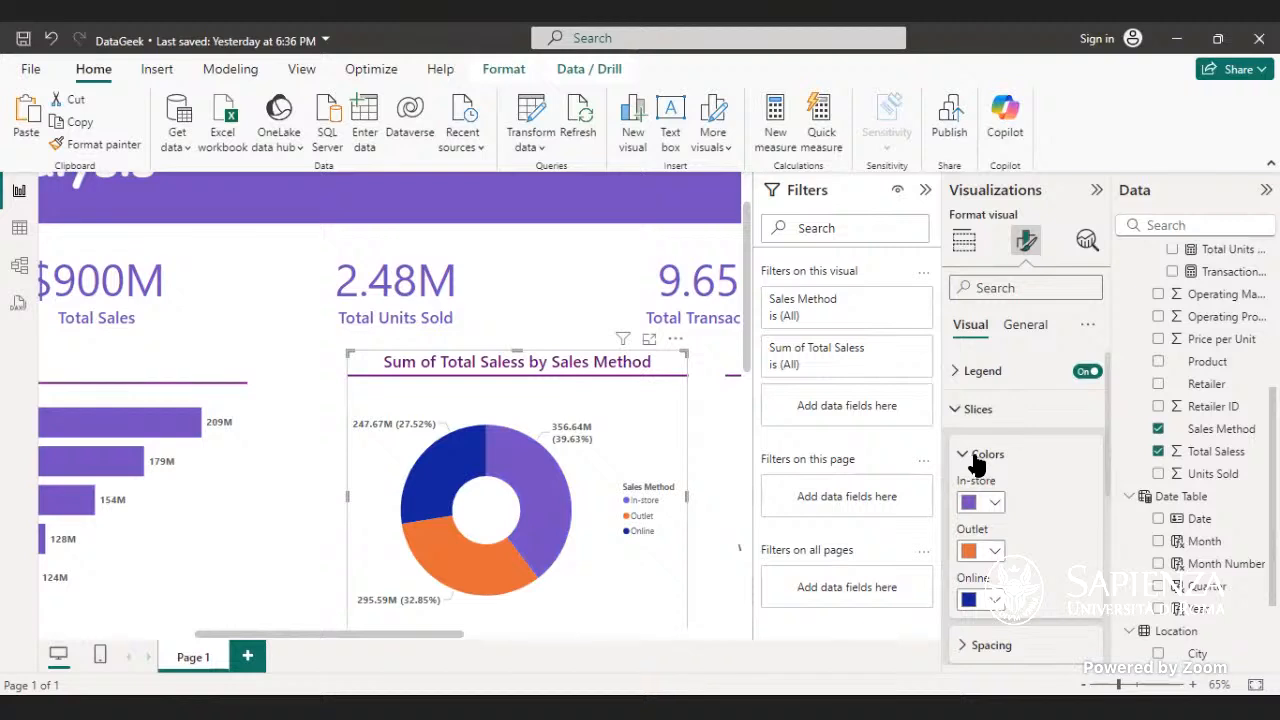
- Give the Outlet slice of the Sales Method donut a custom light pink-violet color in place of orange
left_click(995, 551)
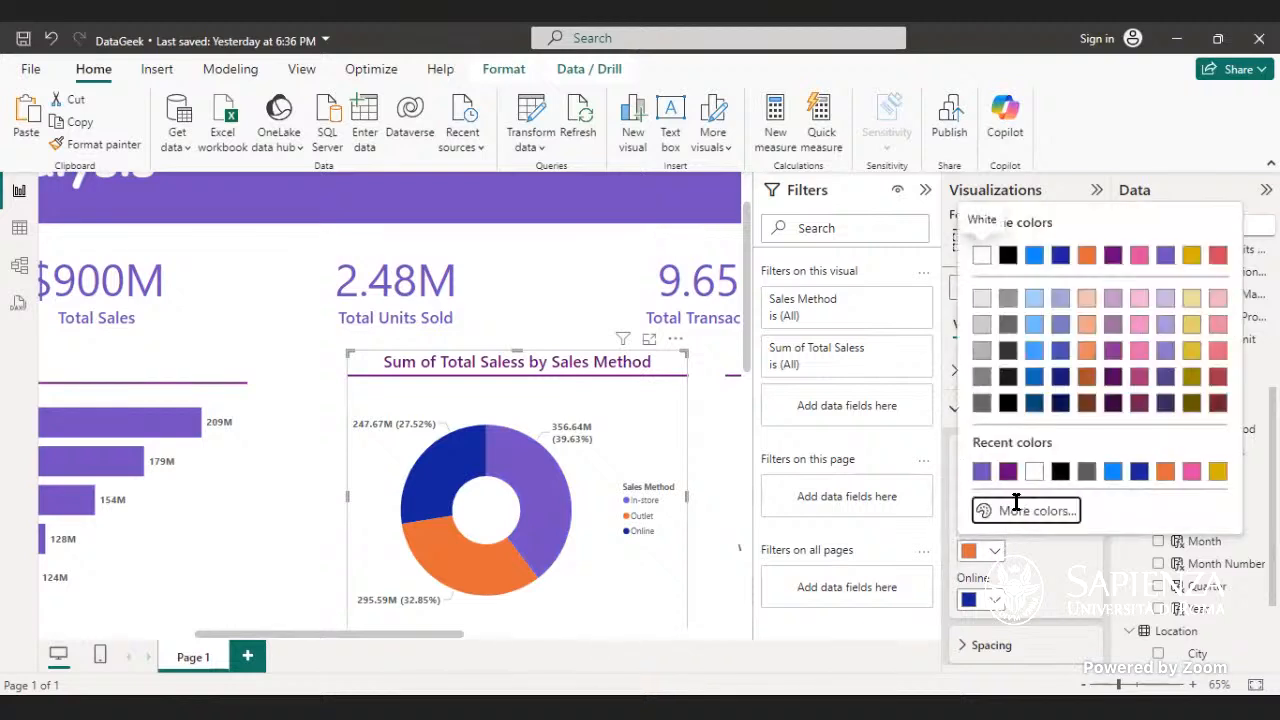
left_click(1012, 514)
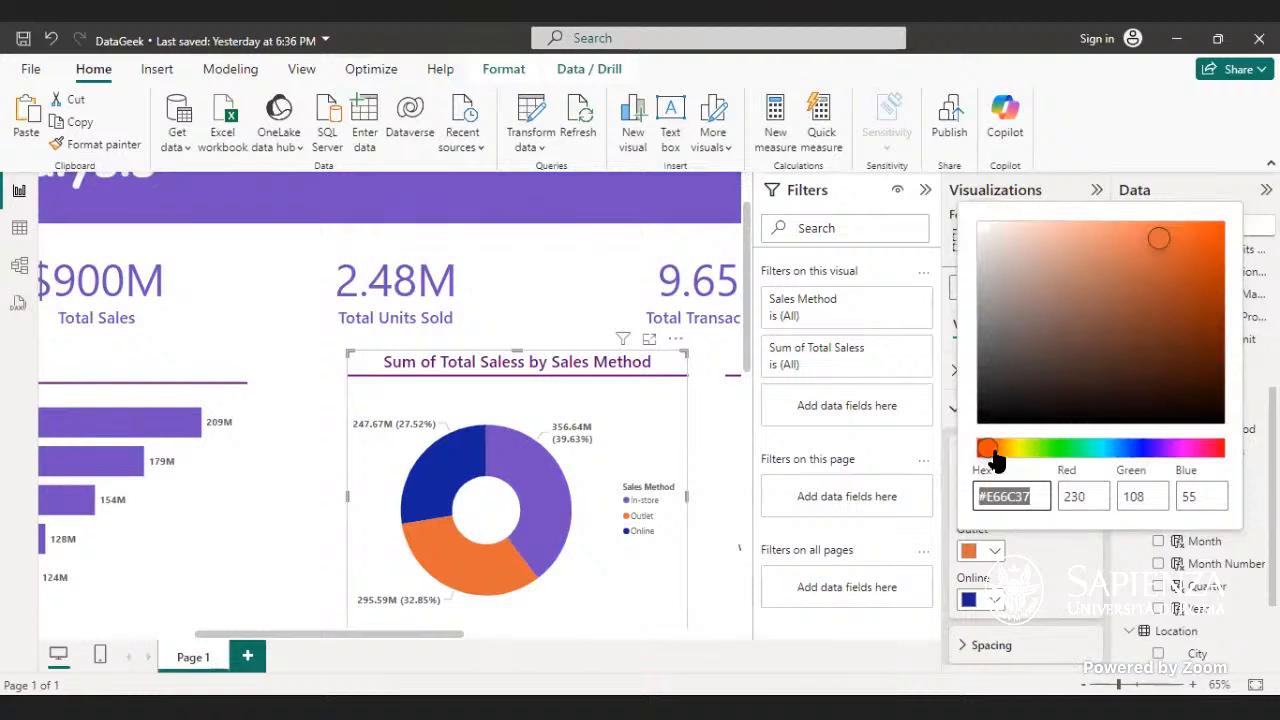
left_click_drag(1001, 451, 1180, 478)
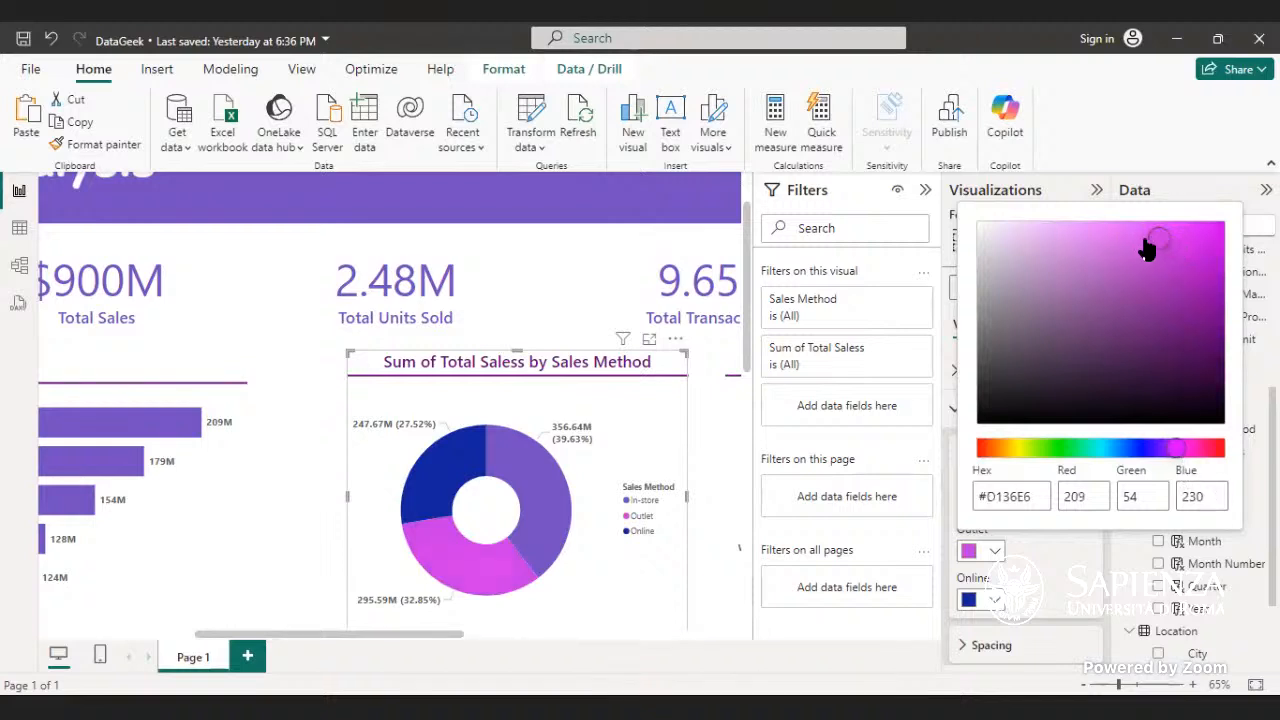
left_click_drag(1156, 246, 1046, 246)
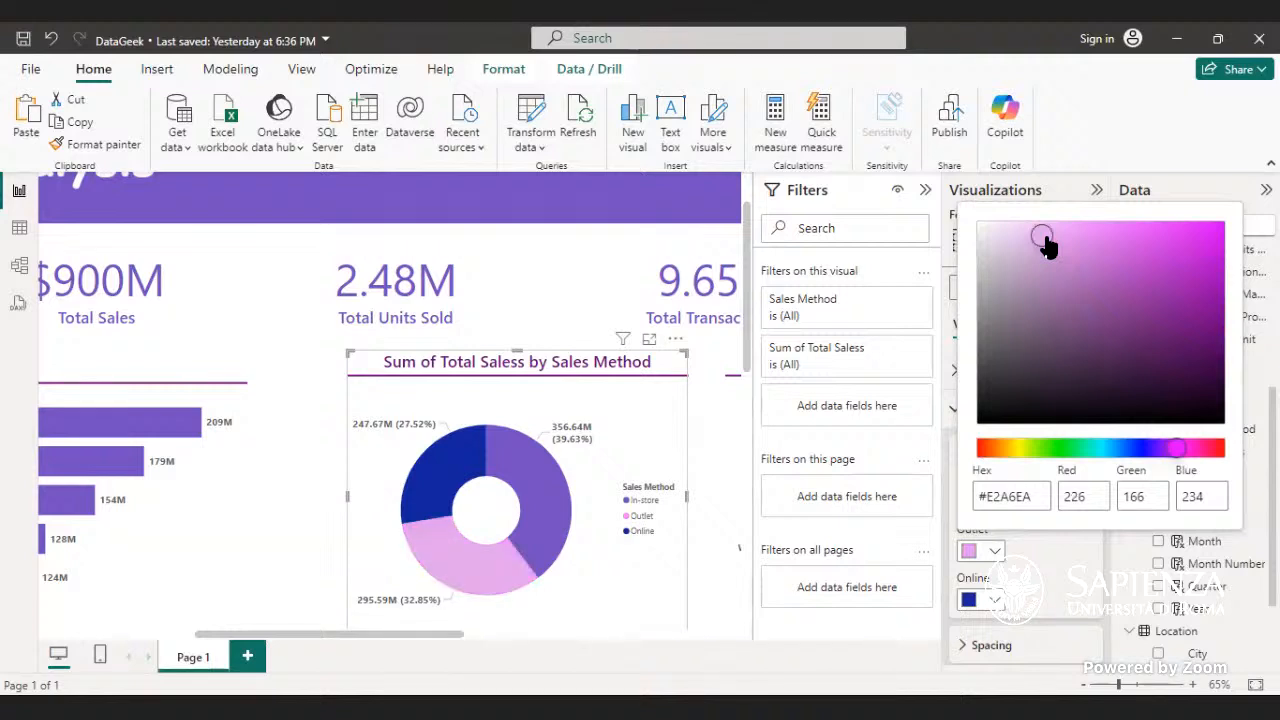
mouse_move(1046, 246)
left_mouse_down()
mouse_move(1028, 248)
mouse_move(1135, 252)
mouse_move(1152, 335)
mouse_move(1142, 430)
mouse_move(1159, 358)
mouse_move(1237, 272)
mouse_move(1247, 232)
mouse_move(1064, 237)
left_mouse_up()
left_click(1201, 231)
left_click(614, 274)
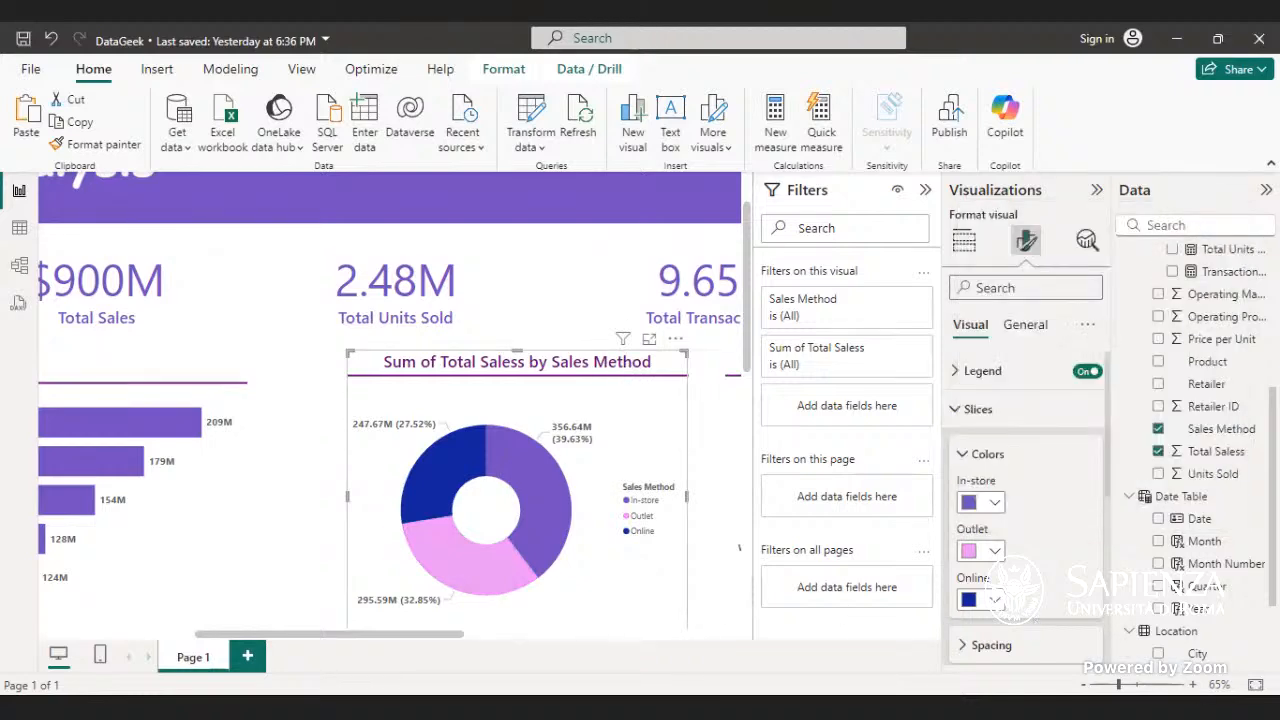
- Fit the whole dashboard page in view and examine the Total Sales by Month line chart's X-axis and Y-axis settings
left_click(1256, 685)
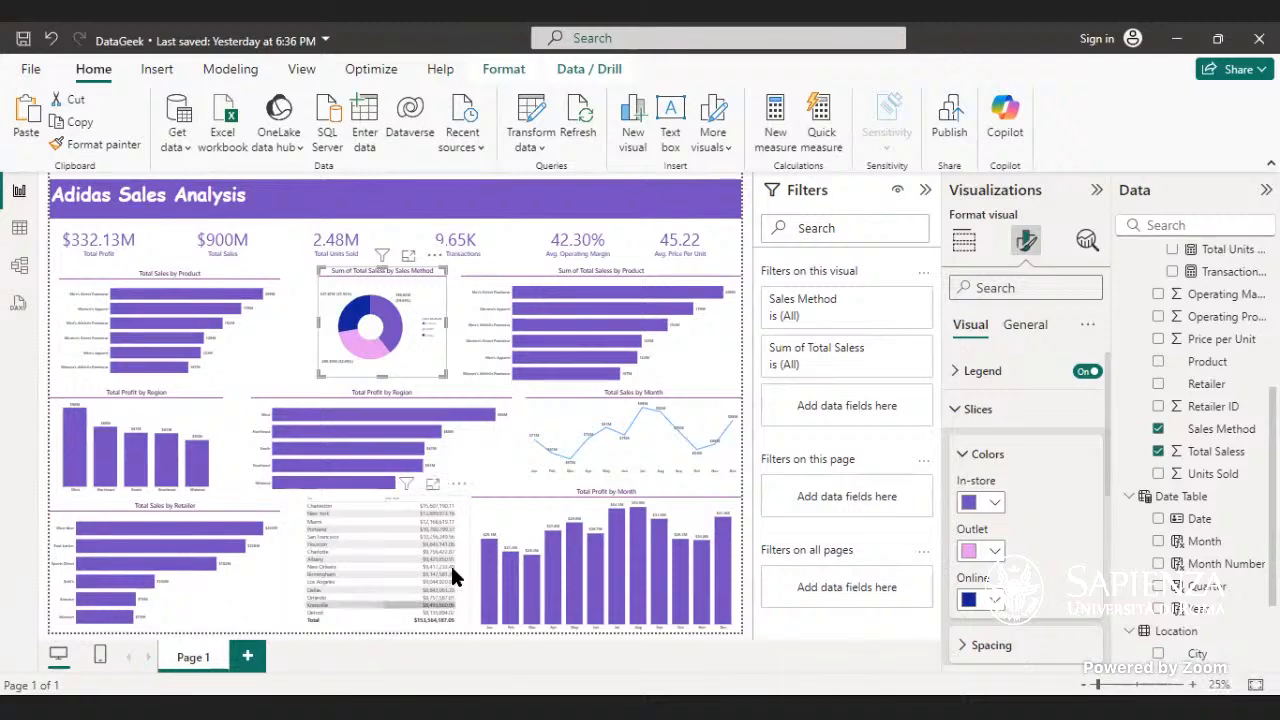
left_click(526, 413)
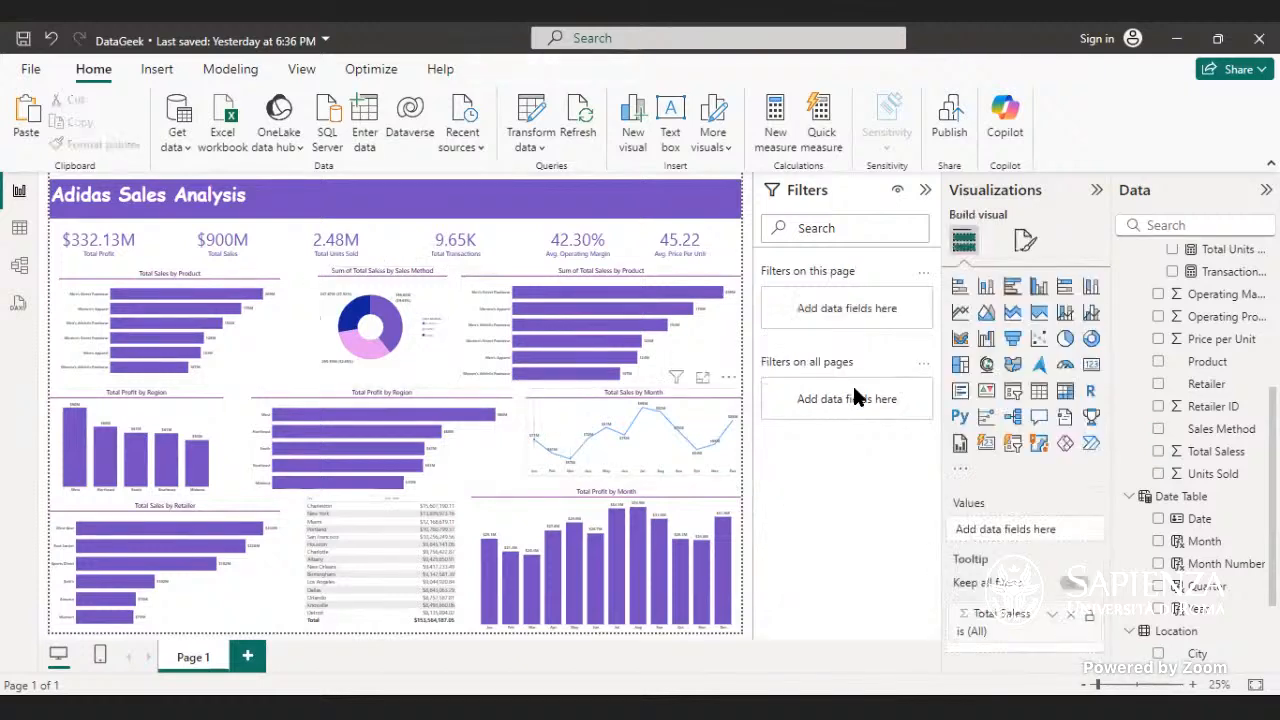
left_click(1018, 243)
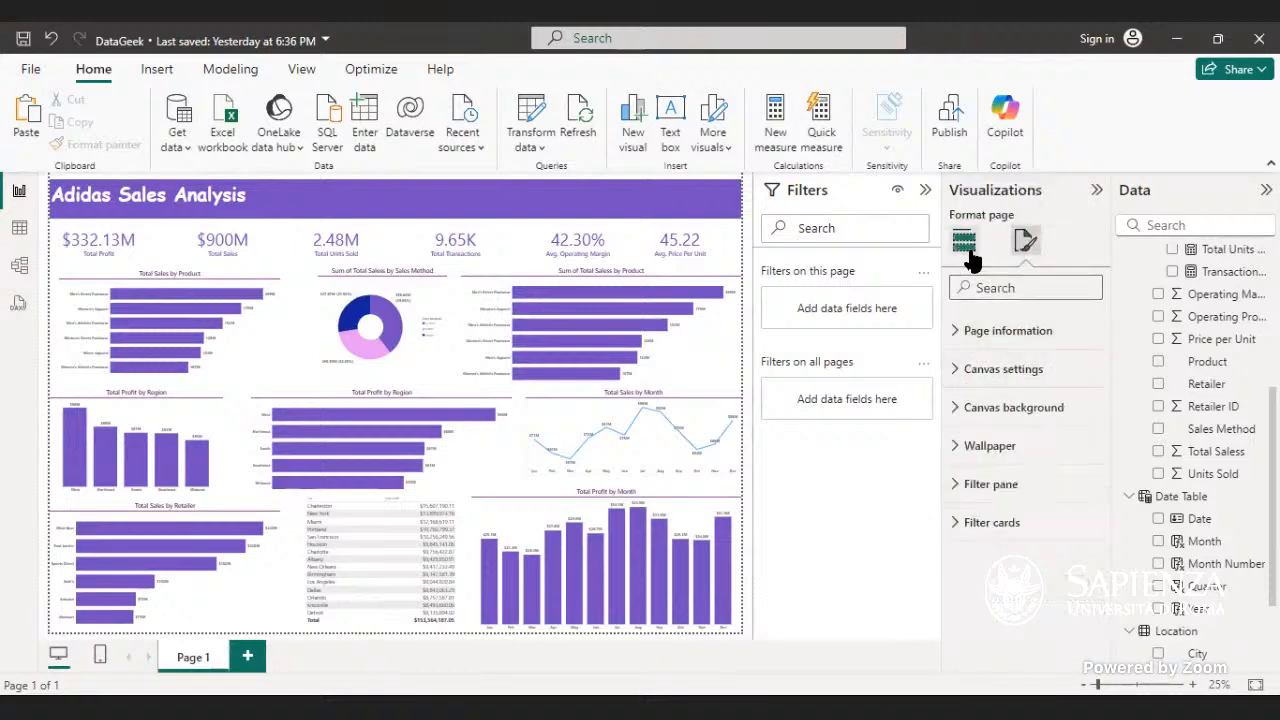
left_click(648, 450)
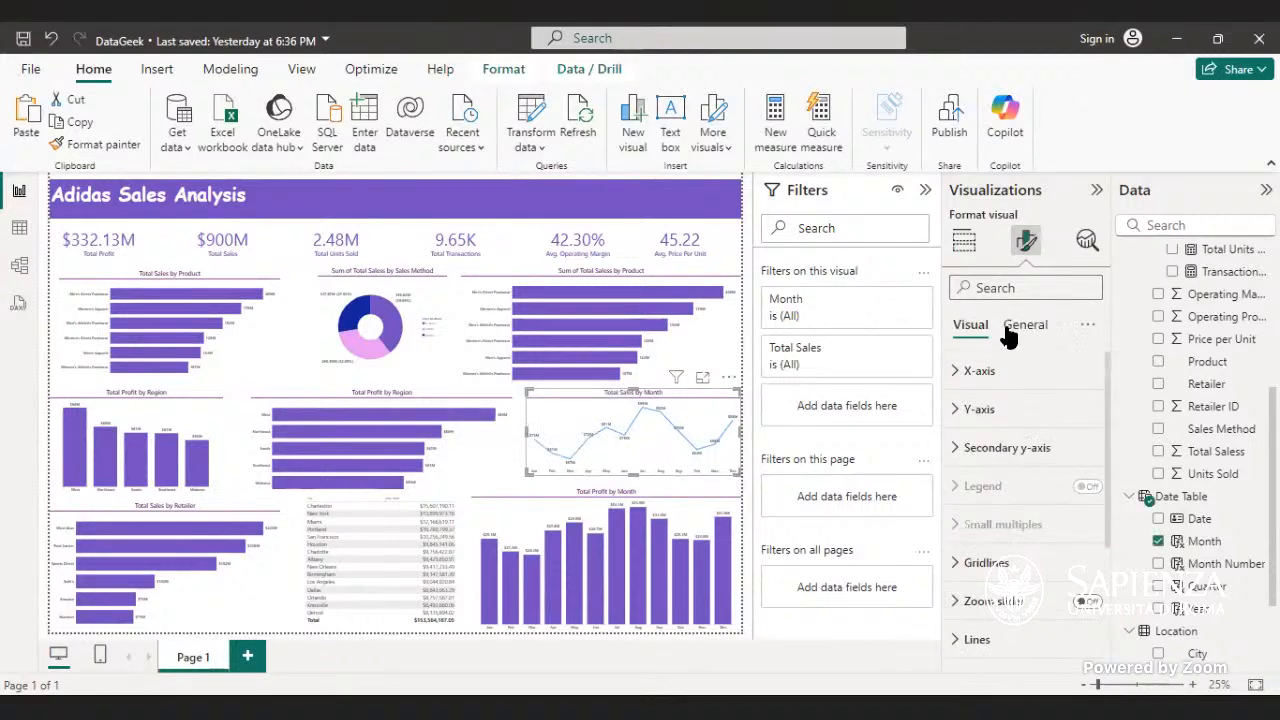
left_click(1008, 334)
left_click(976, 330)
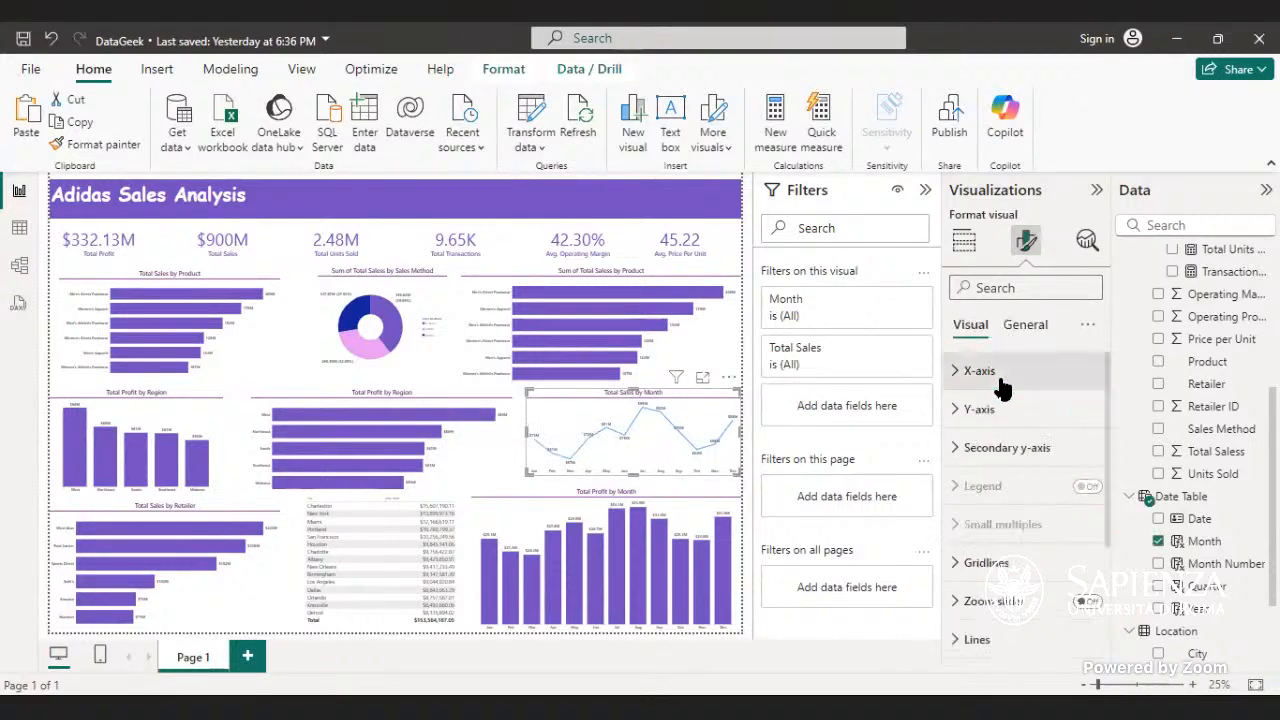
left_click(998, 380)
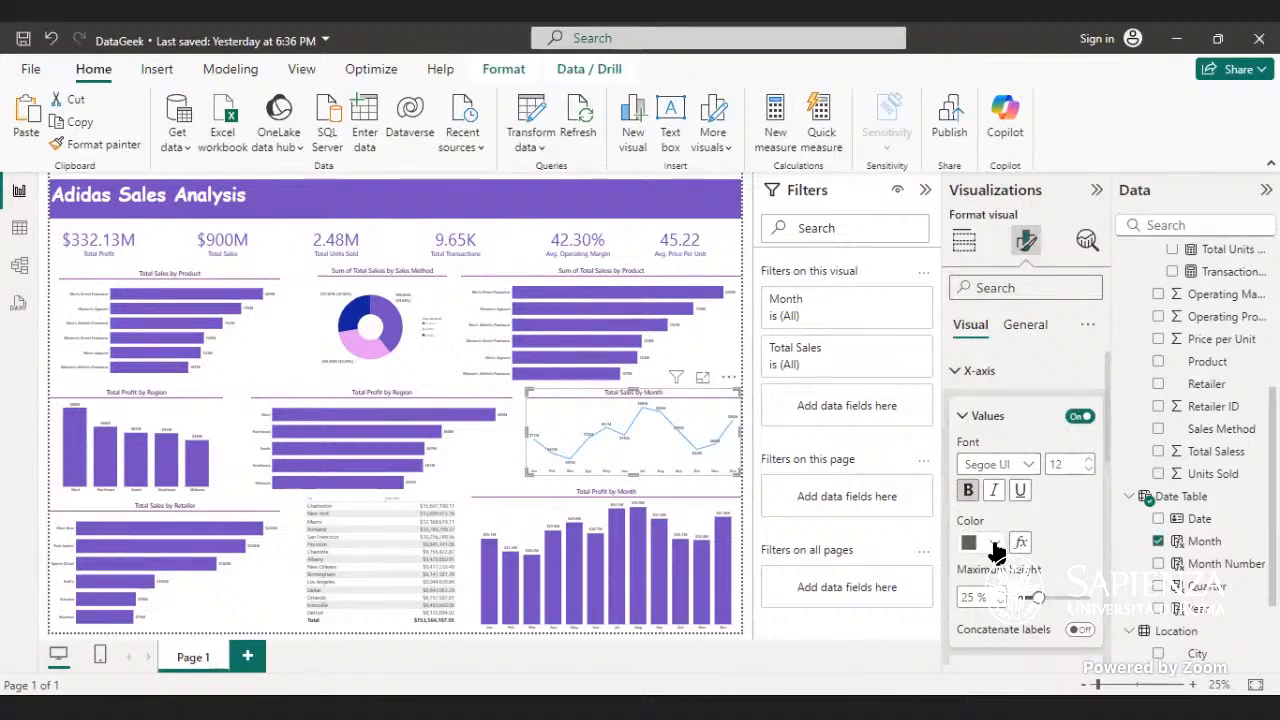
scroll(998, 550, "down", 3)
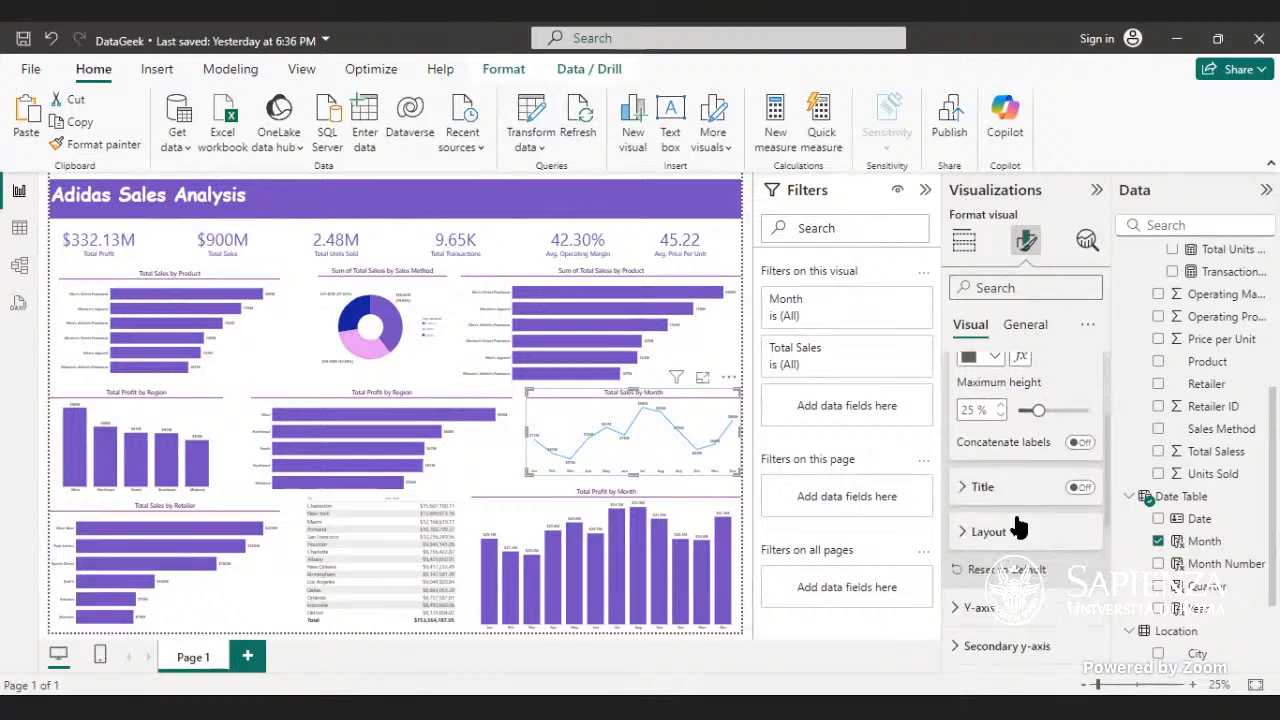
scroll(1018, 532, "down", 4)
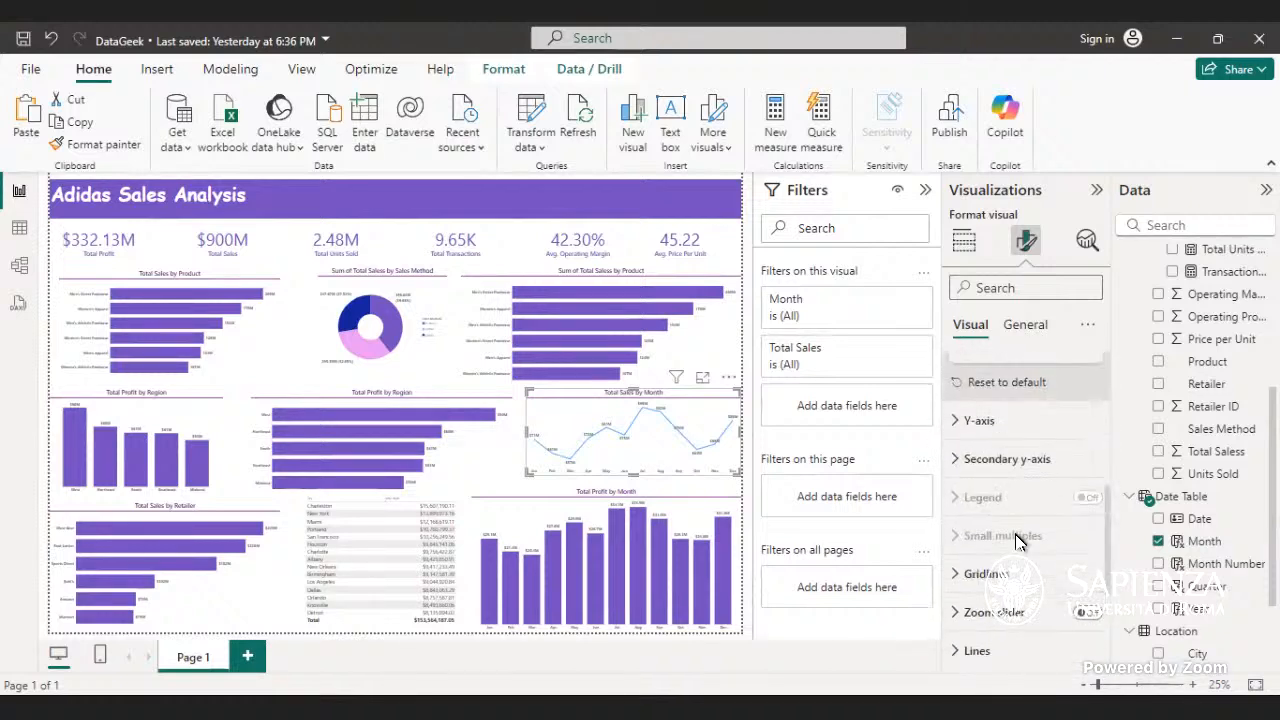
left_click(1015, 461)
scroll(1012, 497, "down", 2)
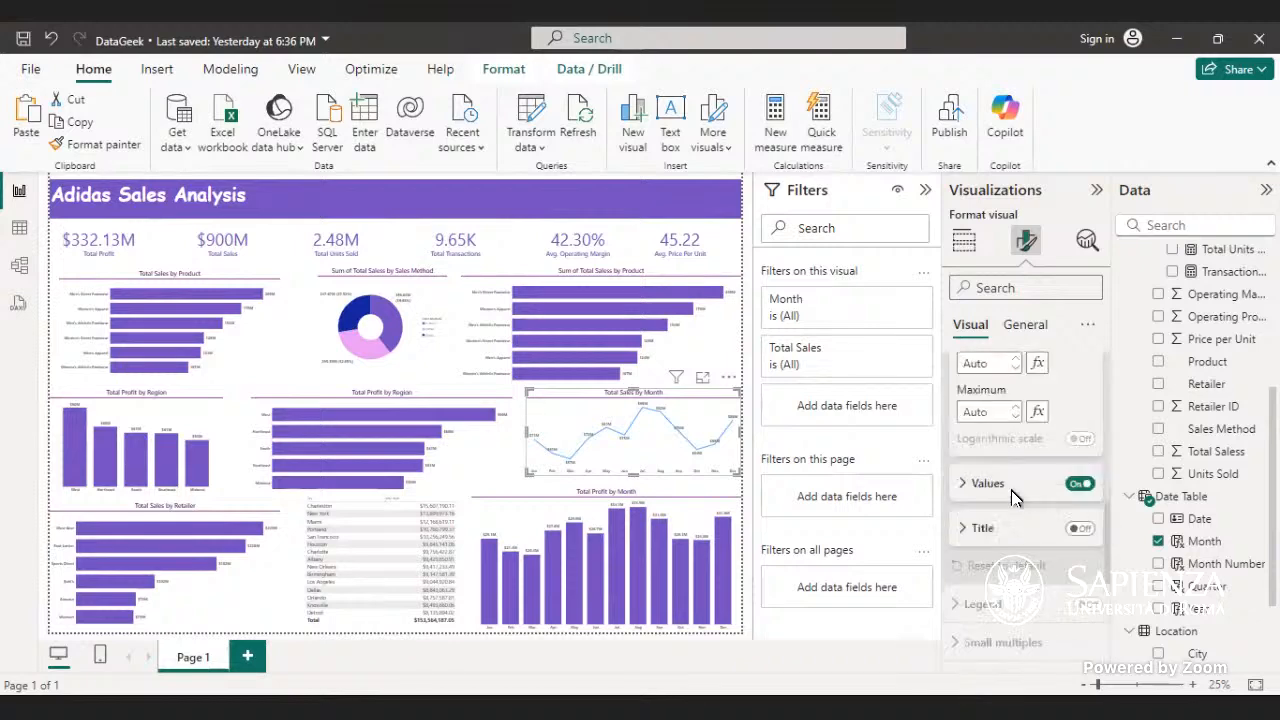
scroll(1013, 497, "down", 5)
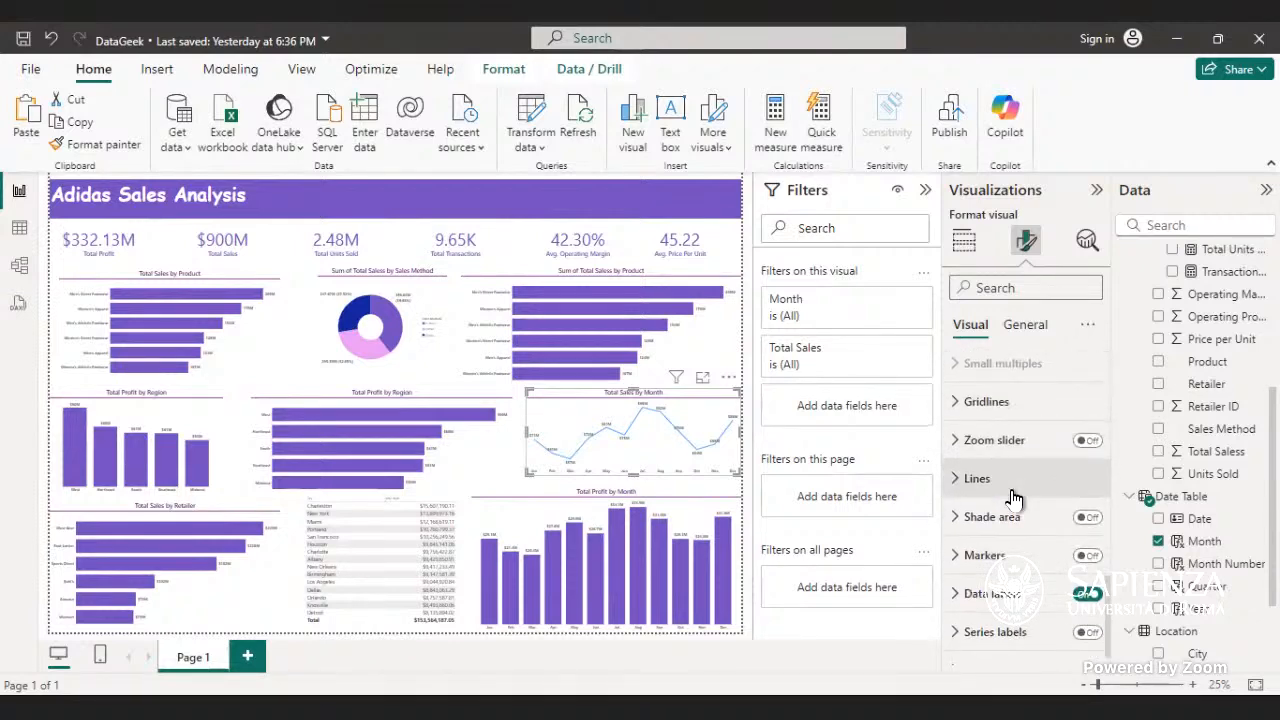
- Turn off the data labels of the Total Sales by Month chart and recolor its line with the dashboard purple #744EC2
left_click(1013, 496)
scroll(1013, 500, "down", 3)
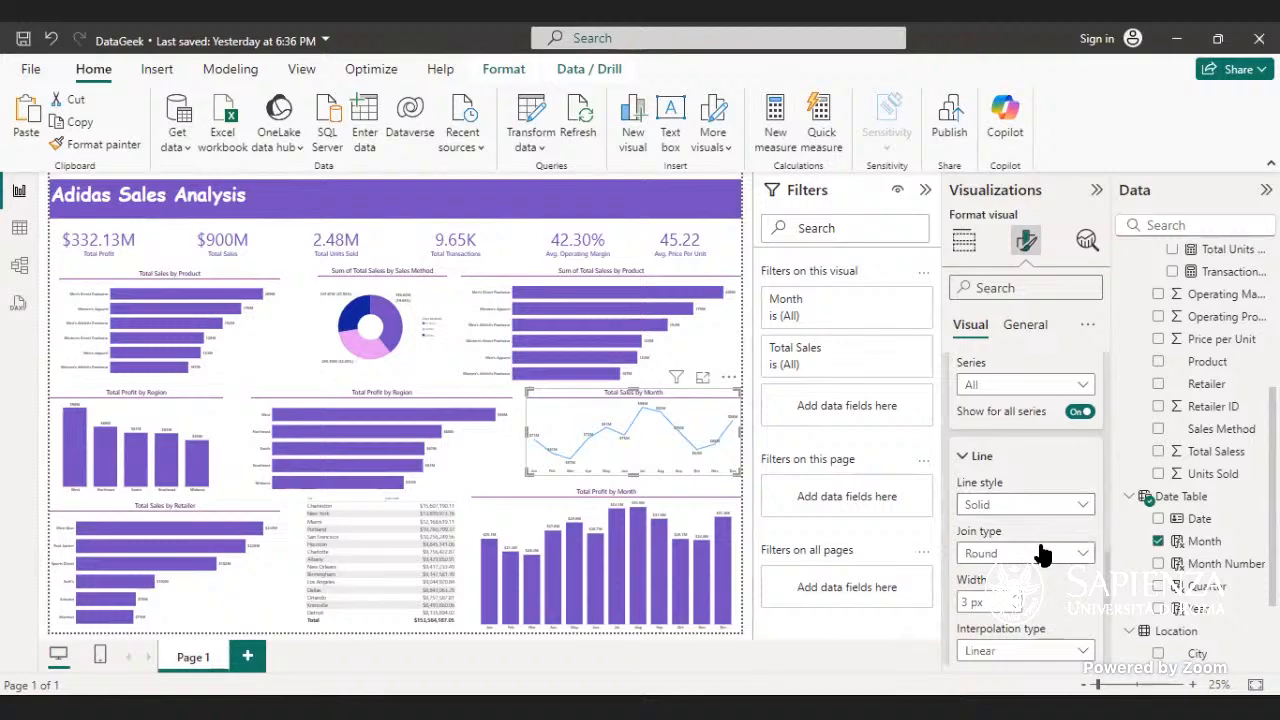
scroll(1040, 555, "down", 5)
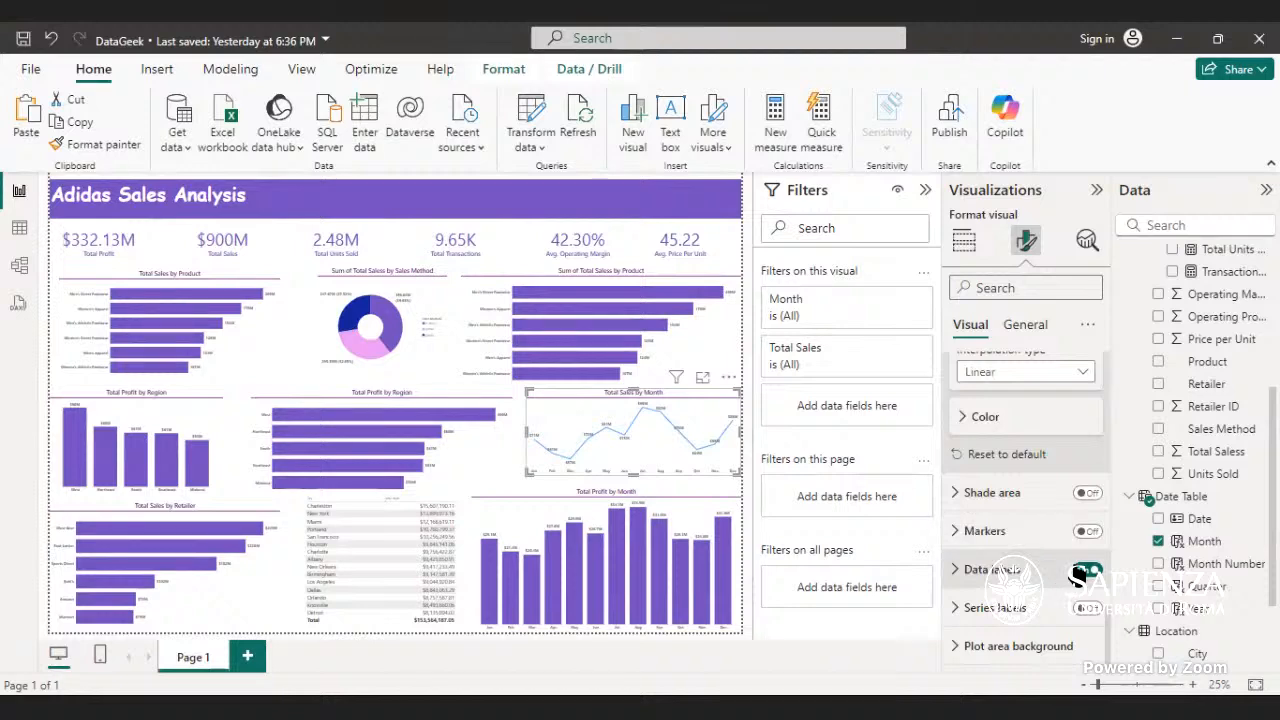
left_click(1080, 570)
scroll(1063, 591, "up", 2)
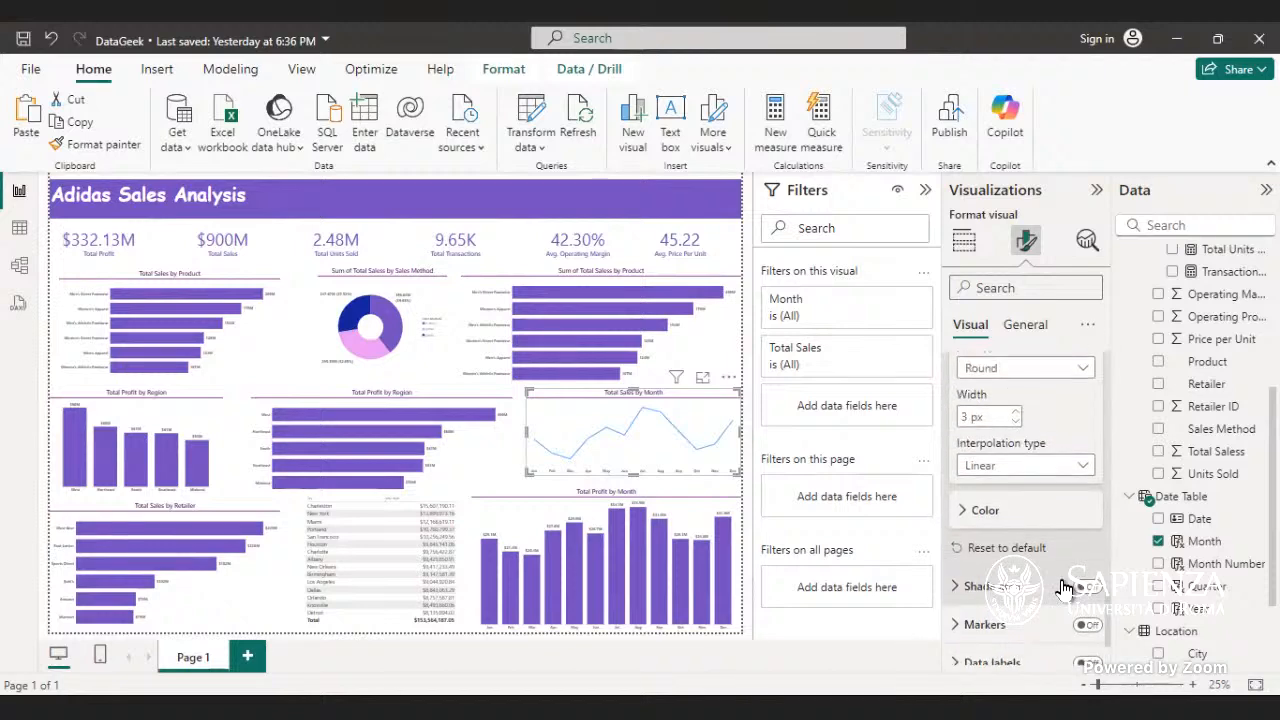
left_click(1008, 516)
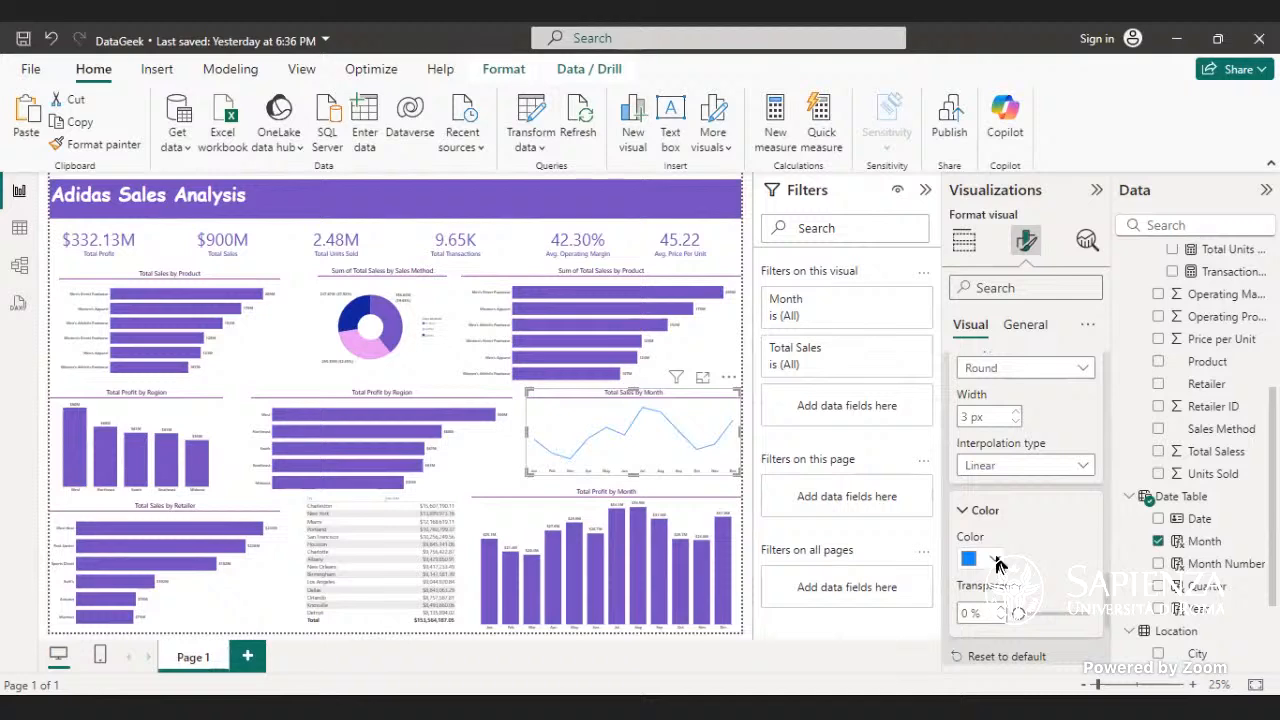
left_click(995, 562)
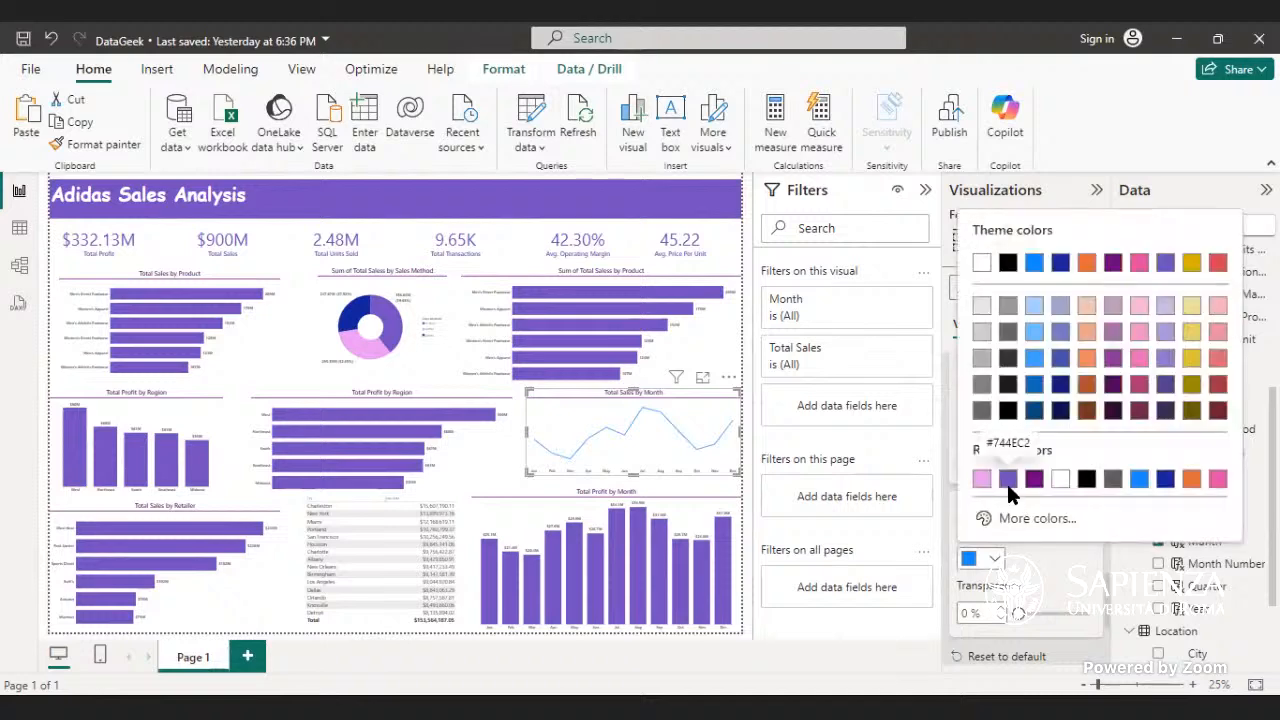
left_click(1007, 481)
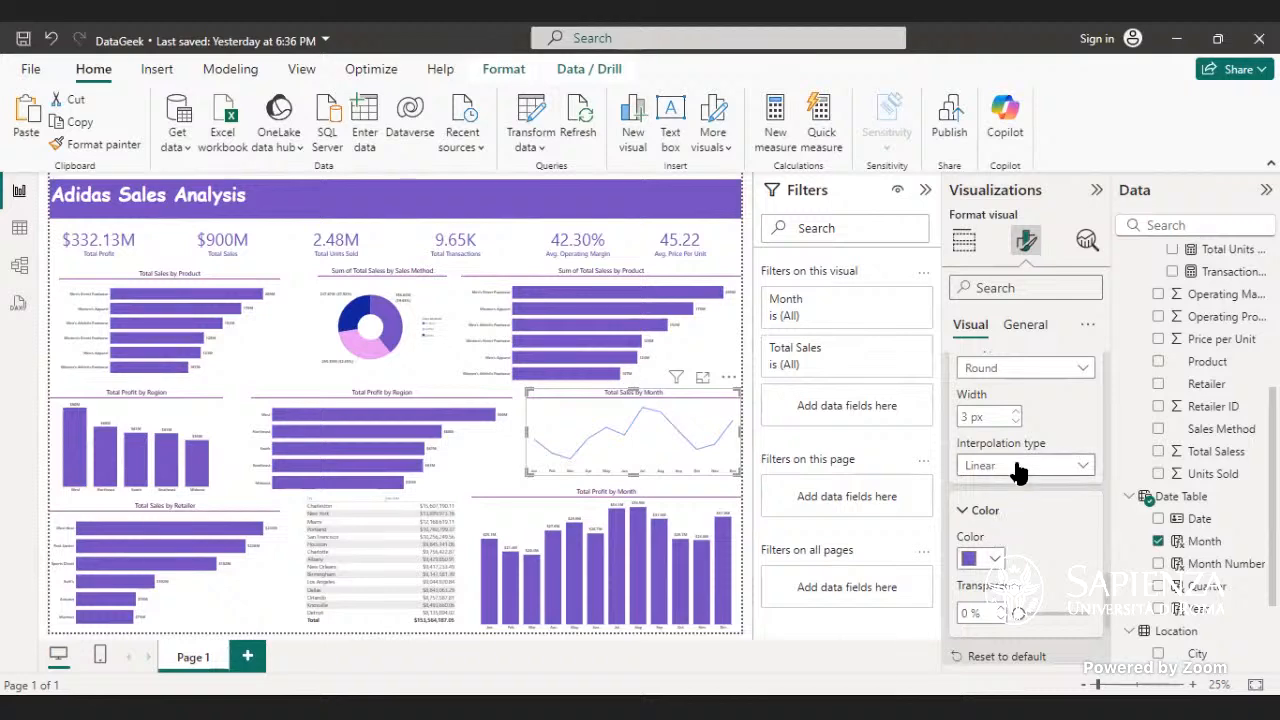
- Try the Miter join type on the Total Sales by Month line, restore Round, and check the line's series choices
left_click(1080, 370)
left_click(1060, 390)
left_click(1085, 372)
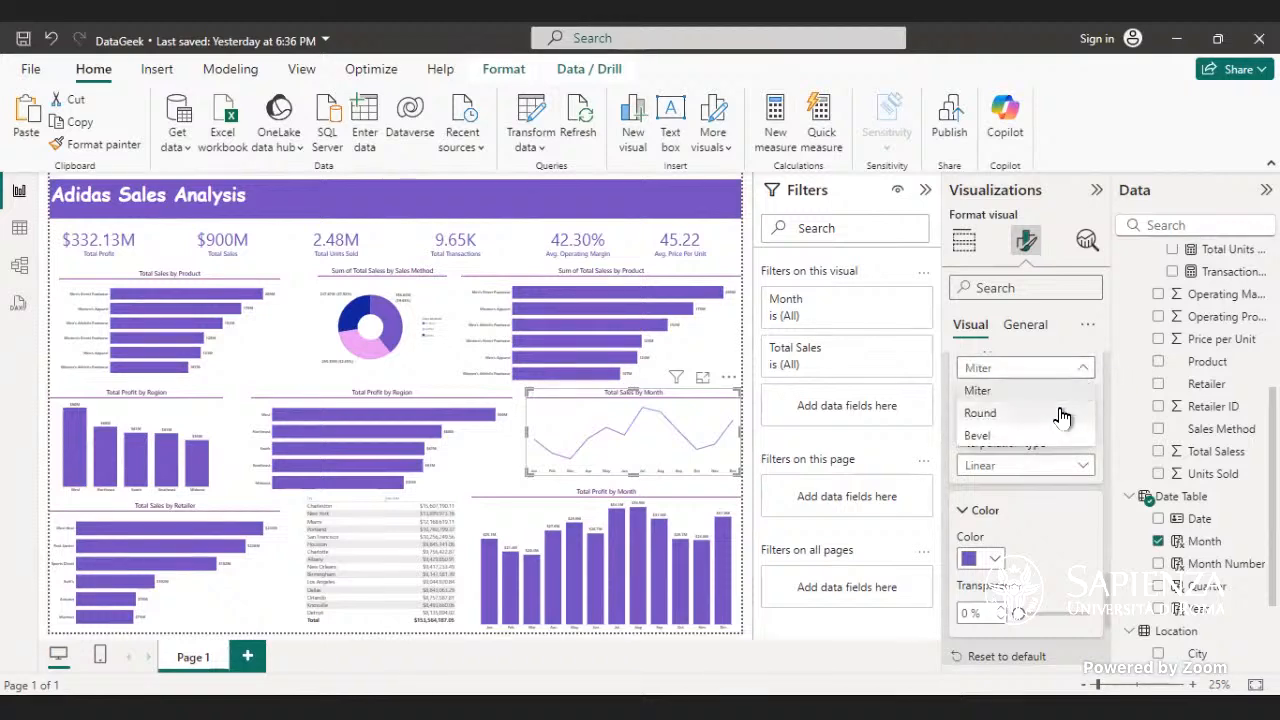
left_click(1056, 425)
scroll(1050, 460, "up", 3)
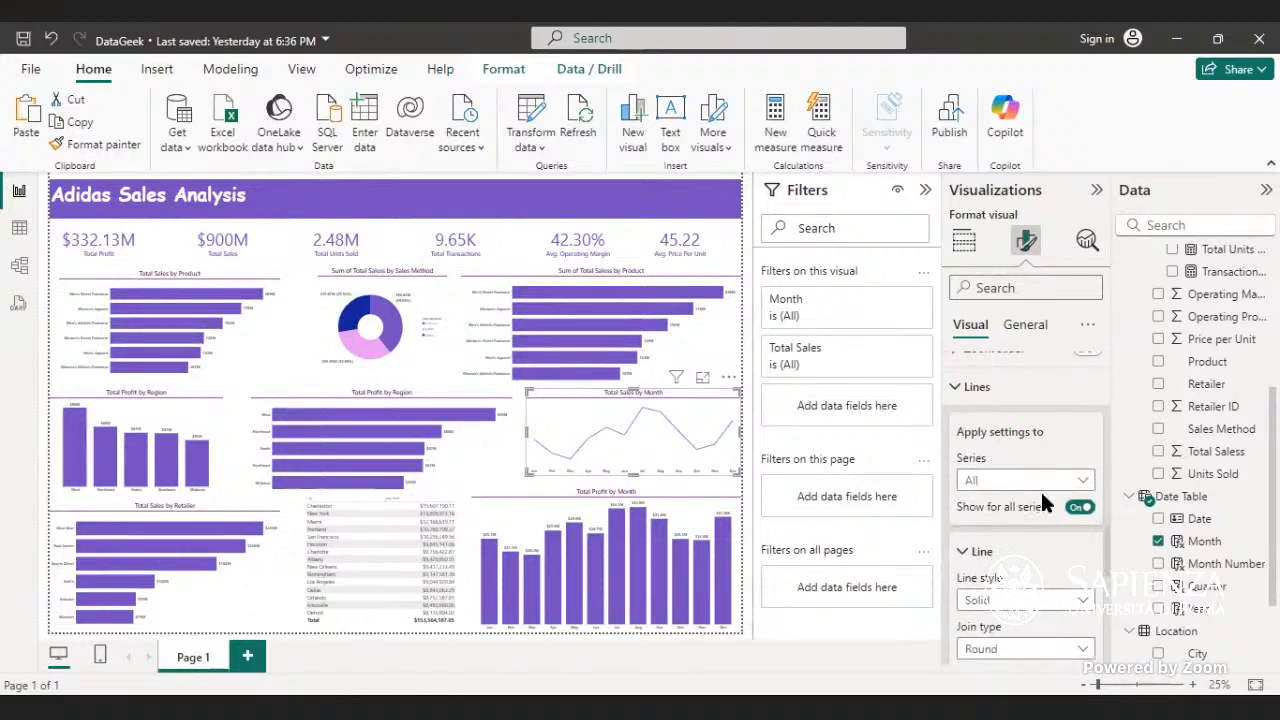
left_click(1038, 552)
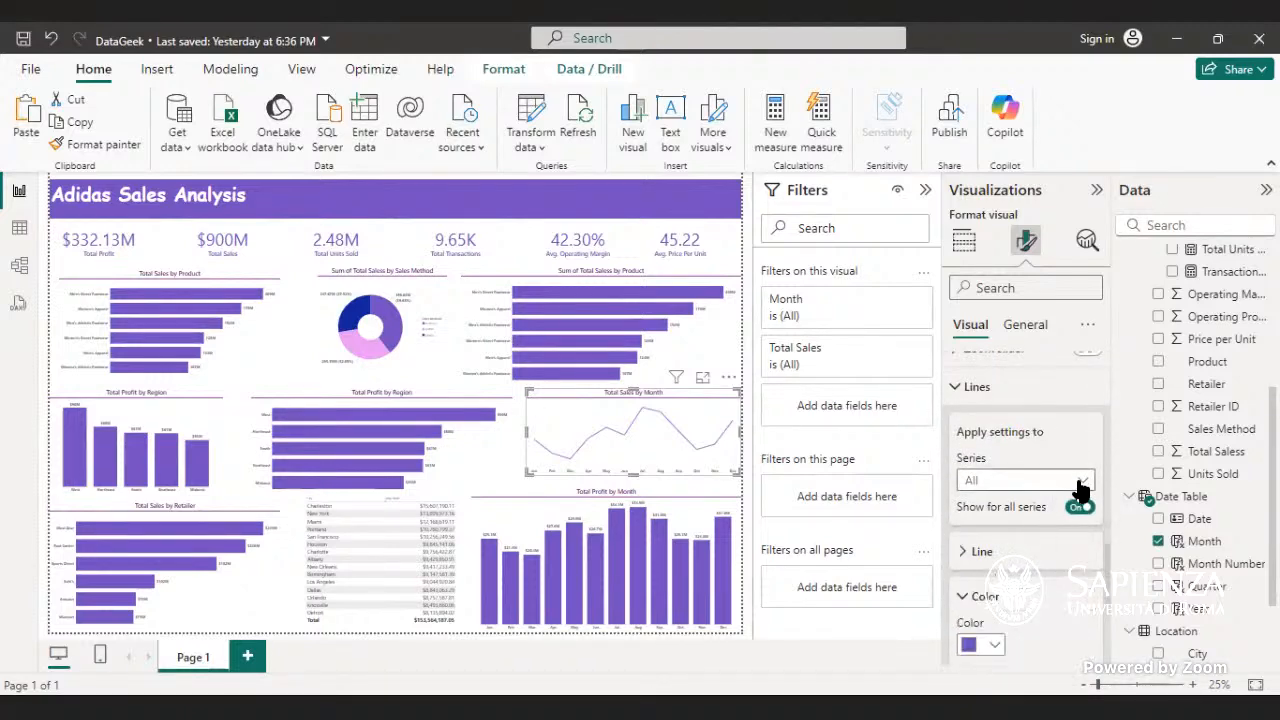
left_click(1082, 480)
left_click(1054, 483)
scroll(1038, 554, "up", 2)
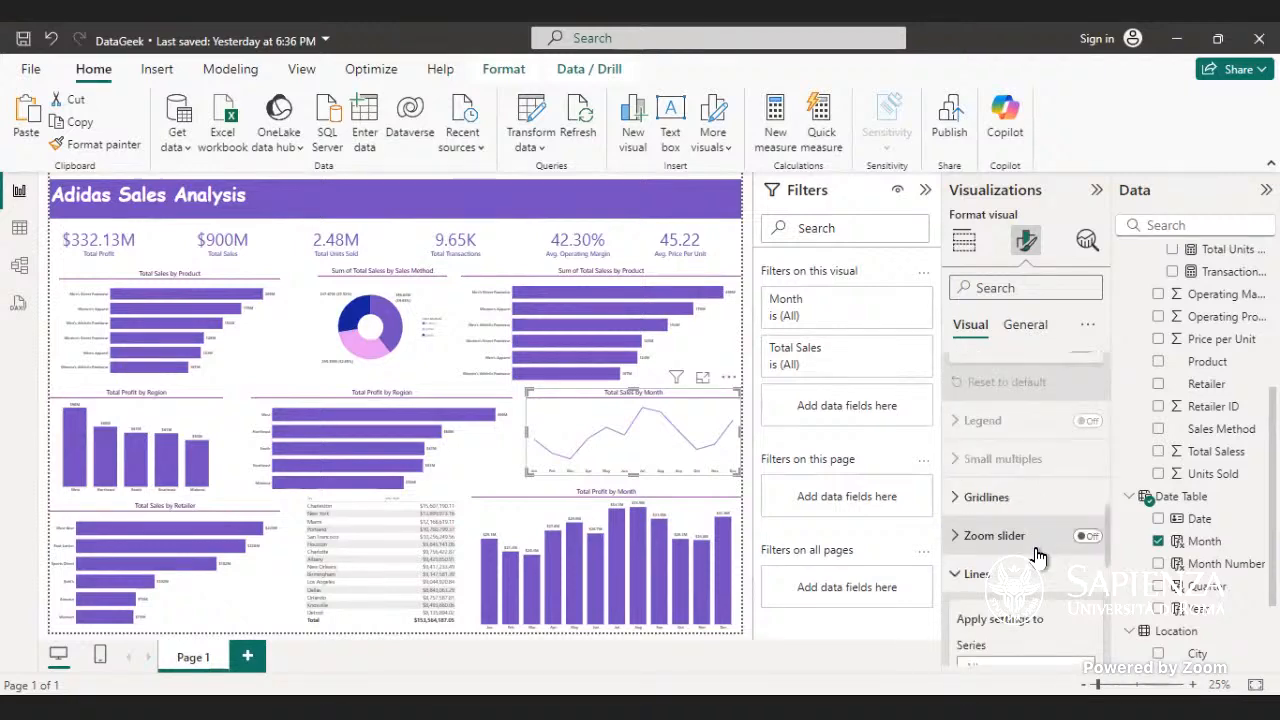
- Turn on the shaded area beneath the Total Sales by Month line and open its color settings
scroll(1038, 556, "down", 2)
scroll(1038, 556, "down", 5)
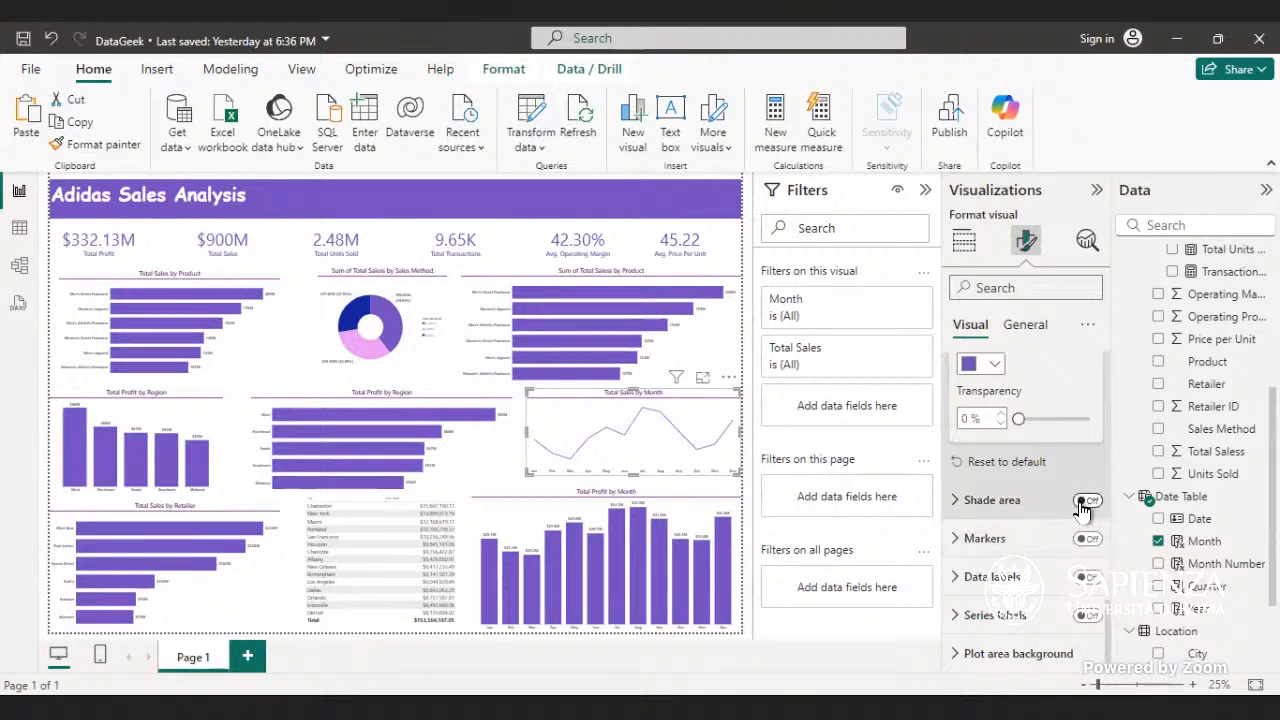
left_click(1084, 501)
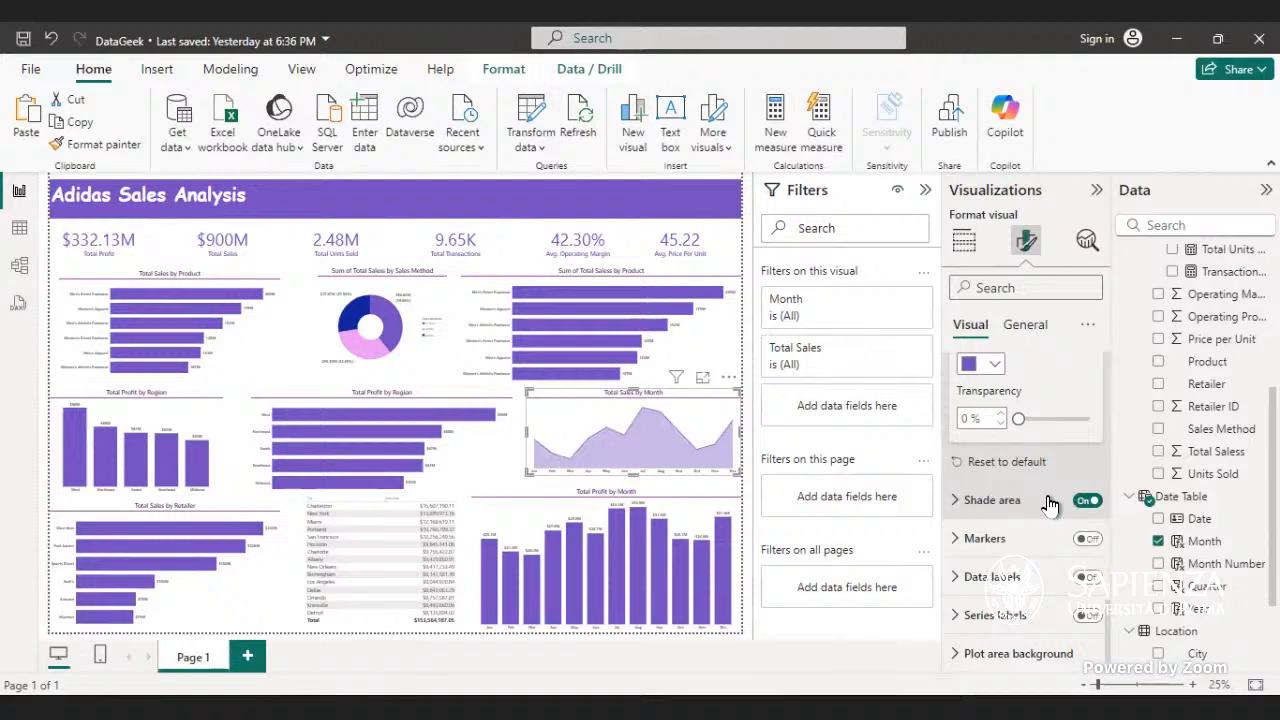
left_click(1055, 503)
scroll(1040, 555, "down", 3)
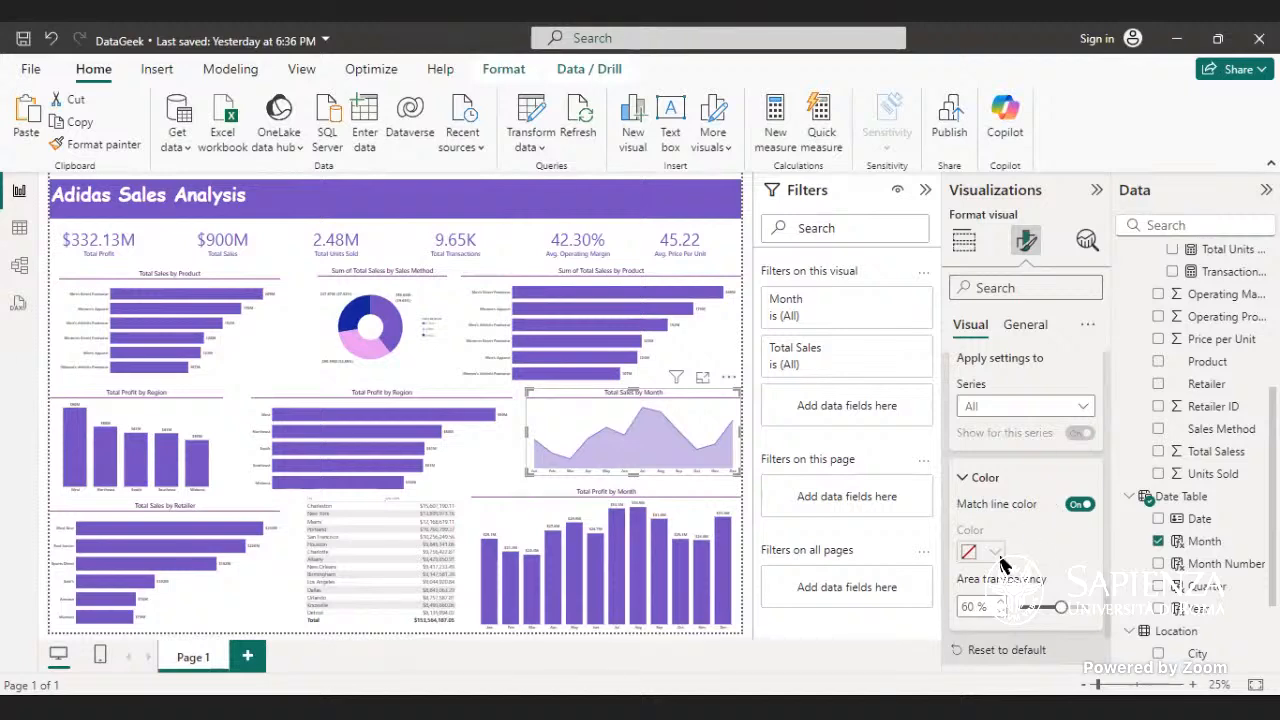
- Try a separate dark purple fill for the shaded area instead of matching the line color
left_click(1080, 504)
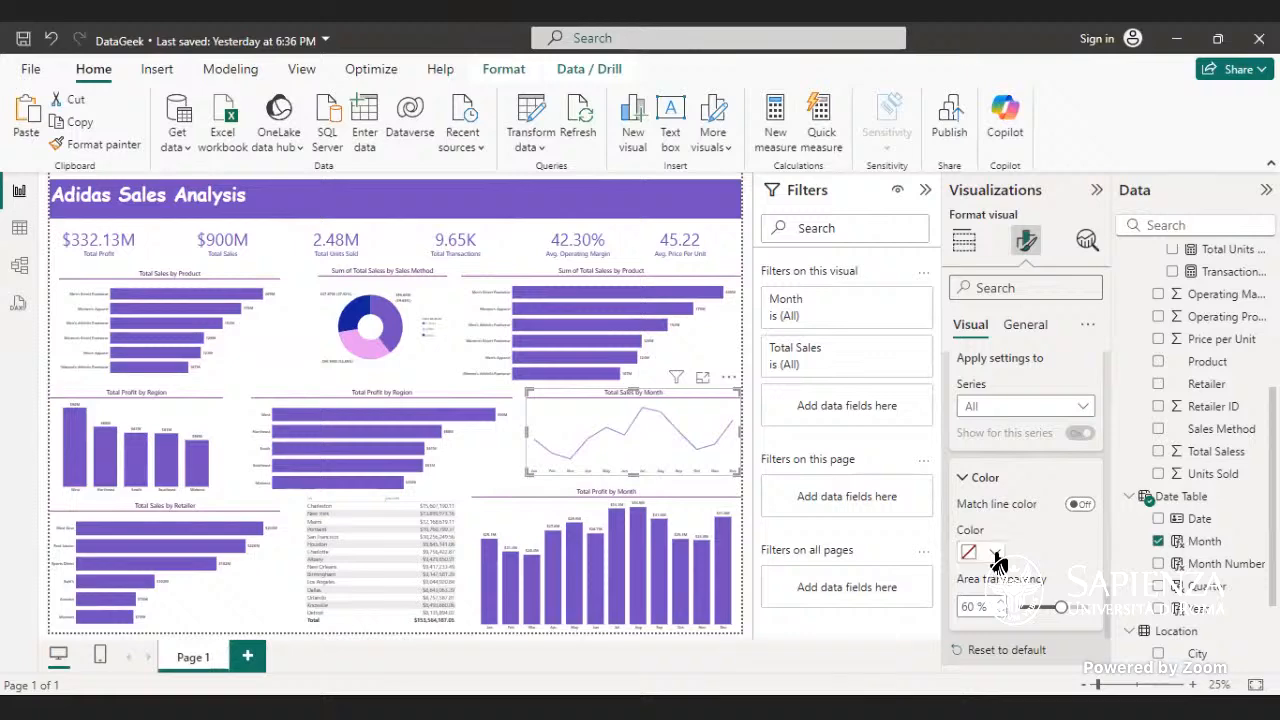
left_click(994, 552)
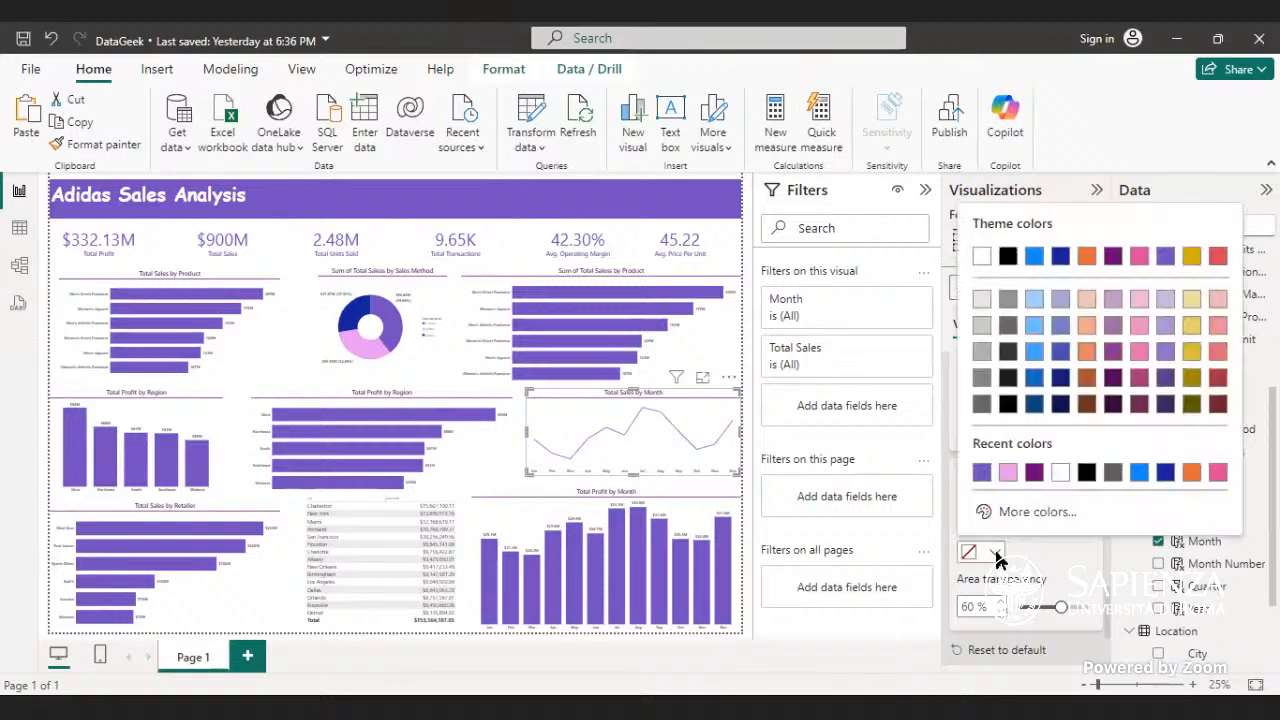
left_click(1033, 472)
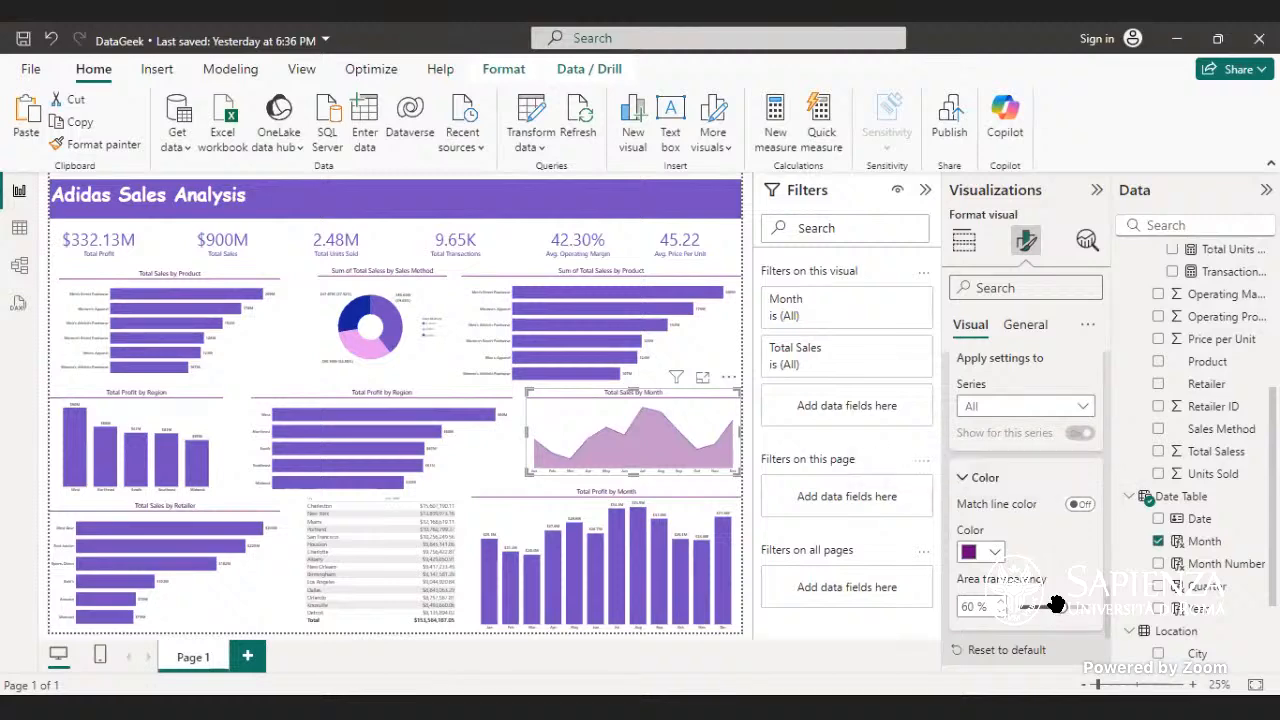
- Set the area transparency of the Total Sales by Month chart's shading to 80%
left_click_drag(1057, 601, 1044, 605)
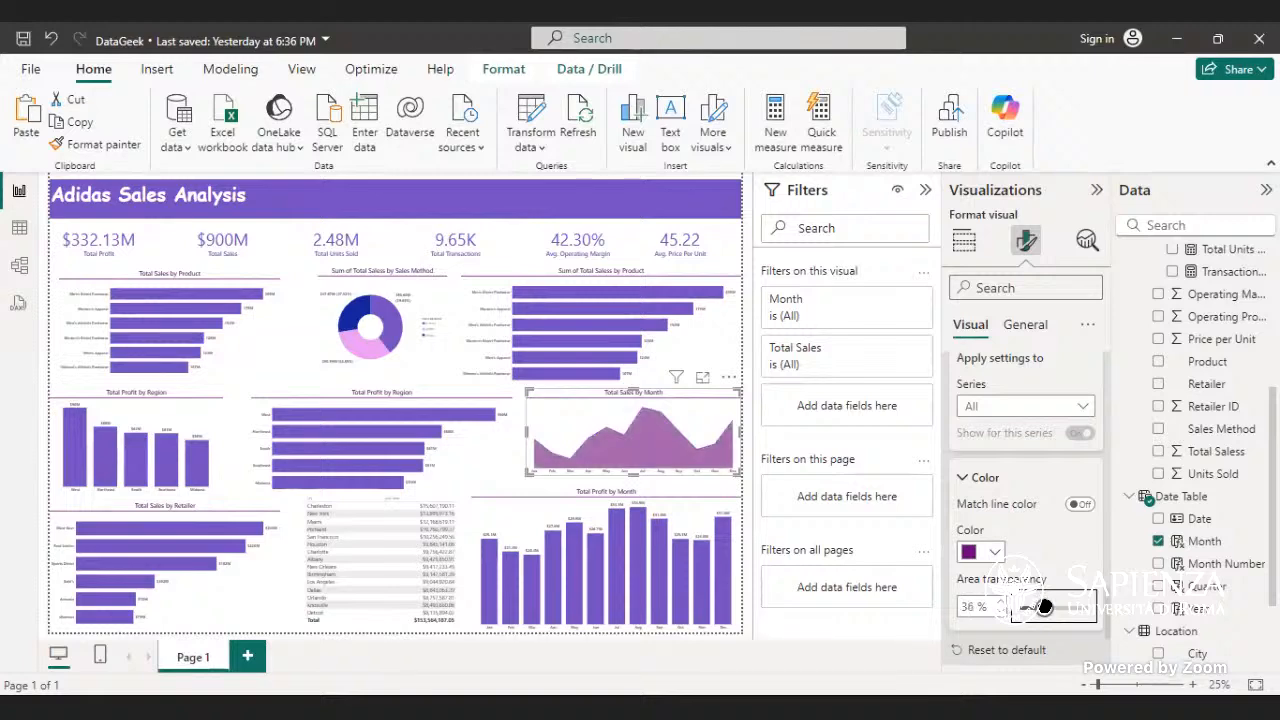
left_click_drag(1046, 606, 1068, 607)
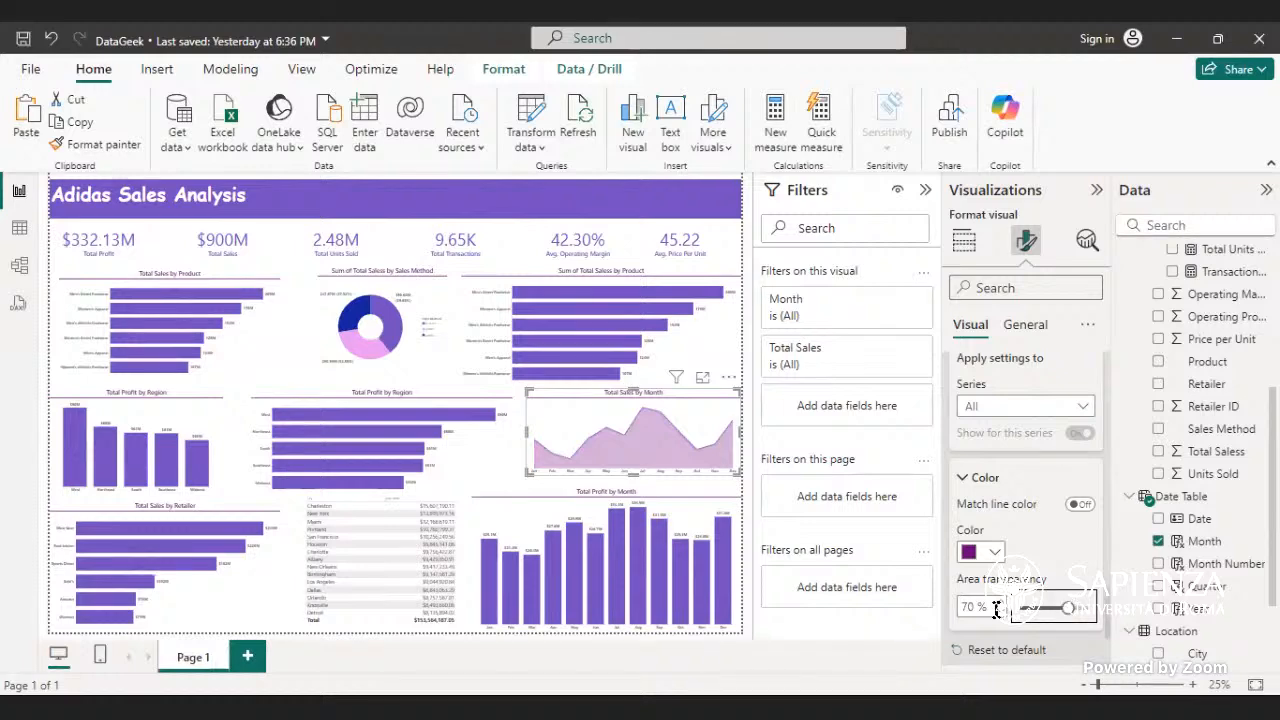
key("Right")
key("Right")
key("Right")
key("Right")
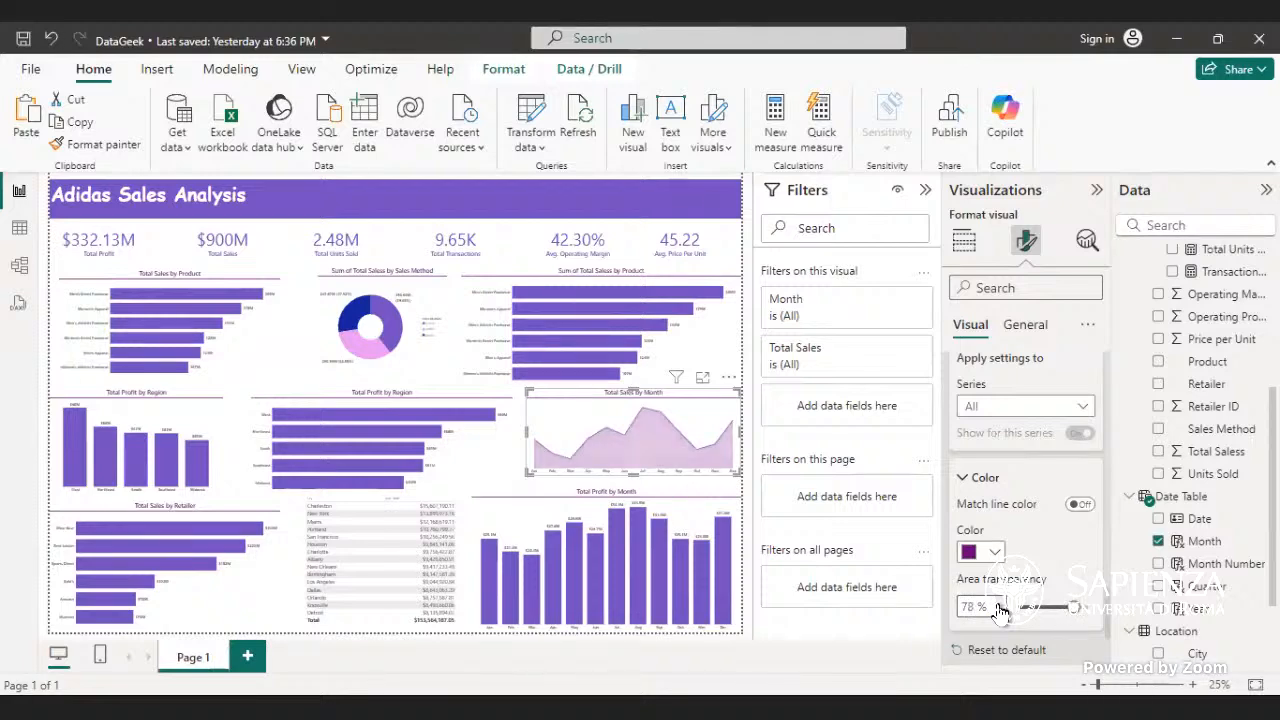
key("Right")
- Match the shaded area's color to the line color and turn the Total Sales by Month chart's data labels back on
left_click(1076, 506)
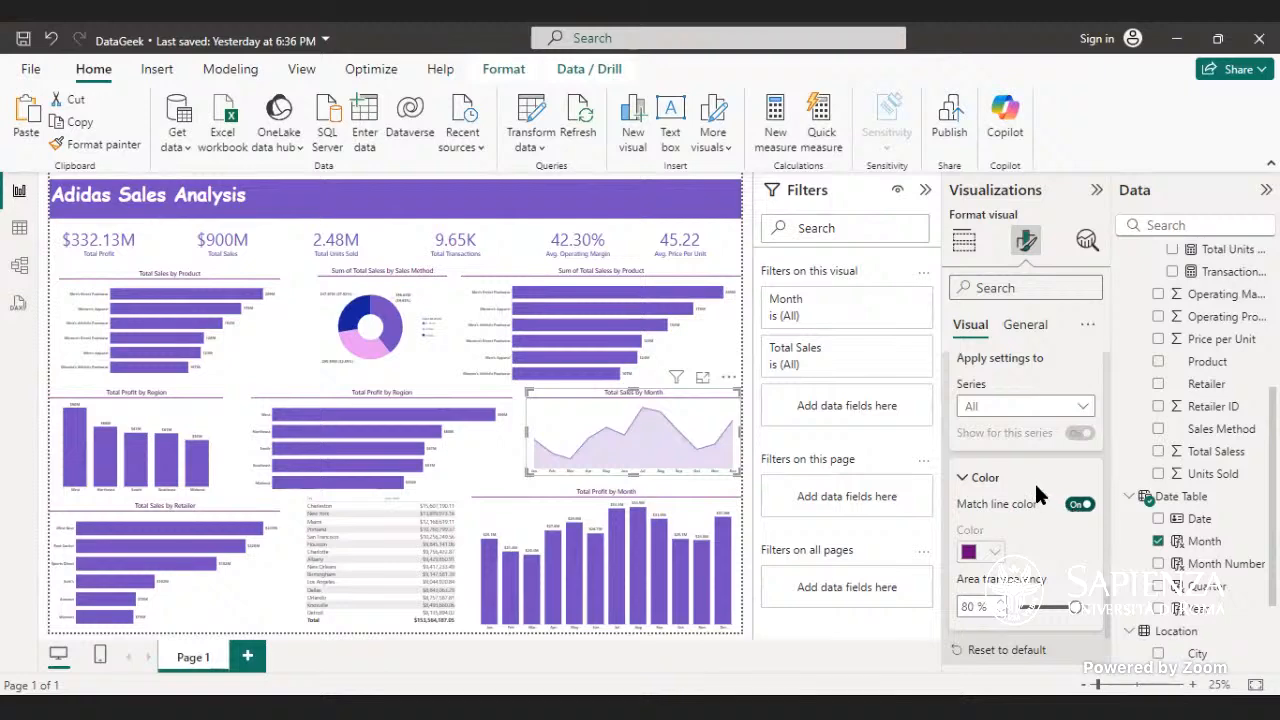
scroll(1020, 525, "down", 2)
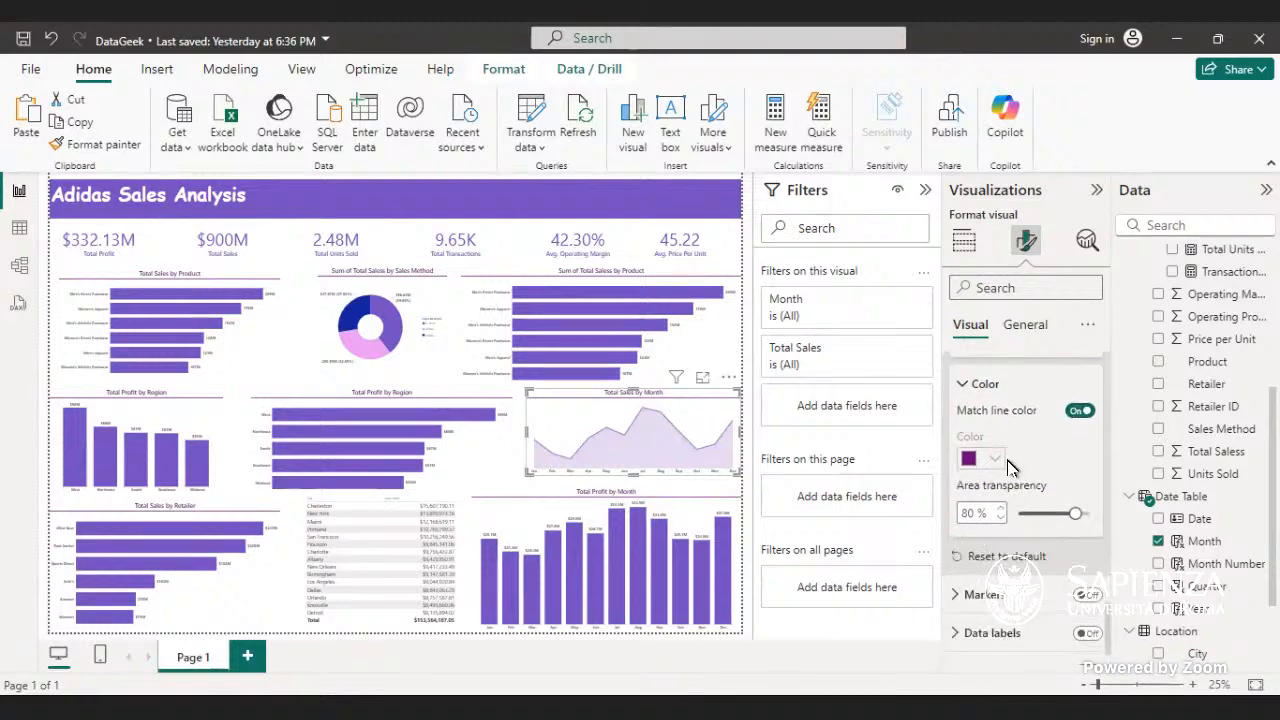
left_click(999, 390)
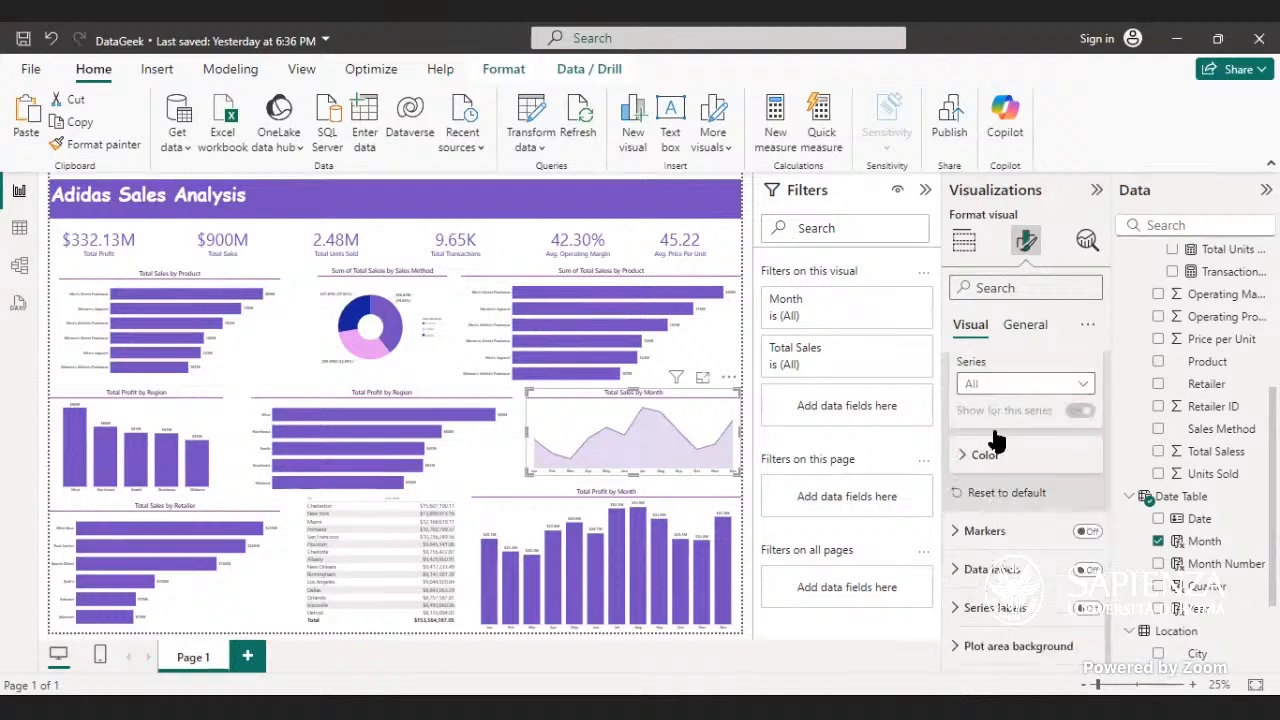
left_click(1037, 578)
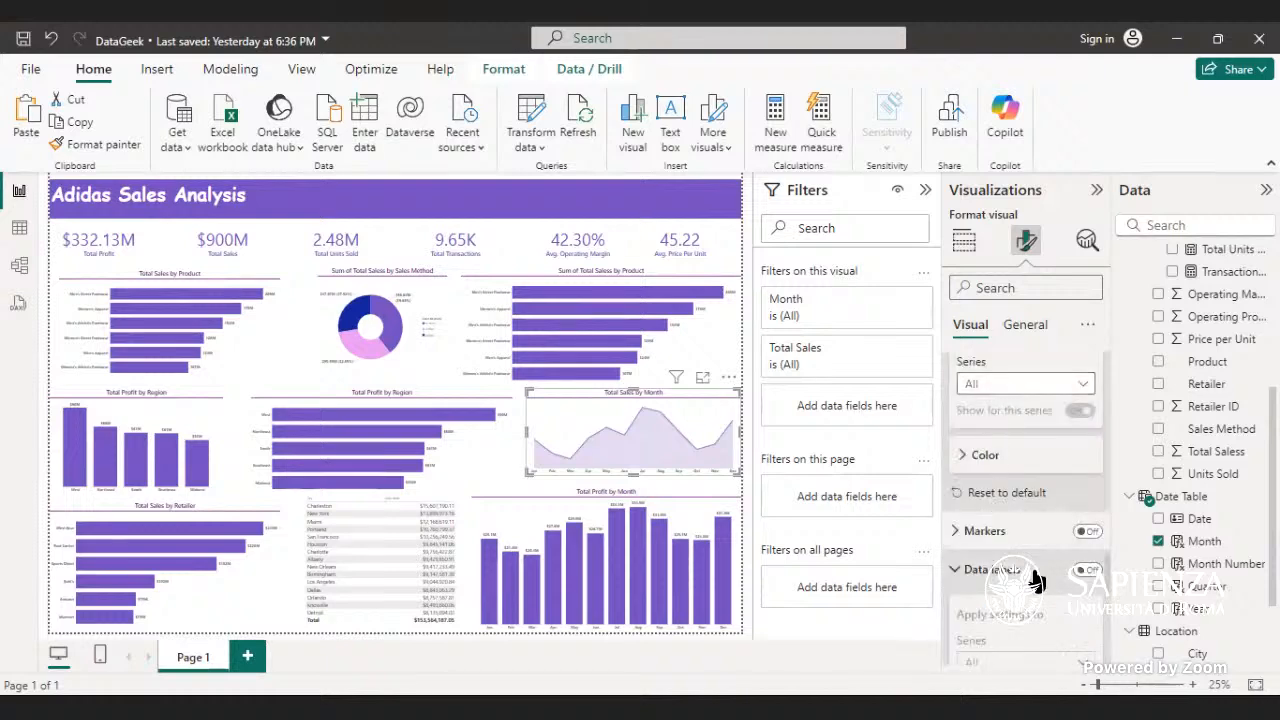
left_click(1084, 572)
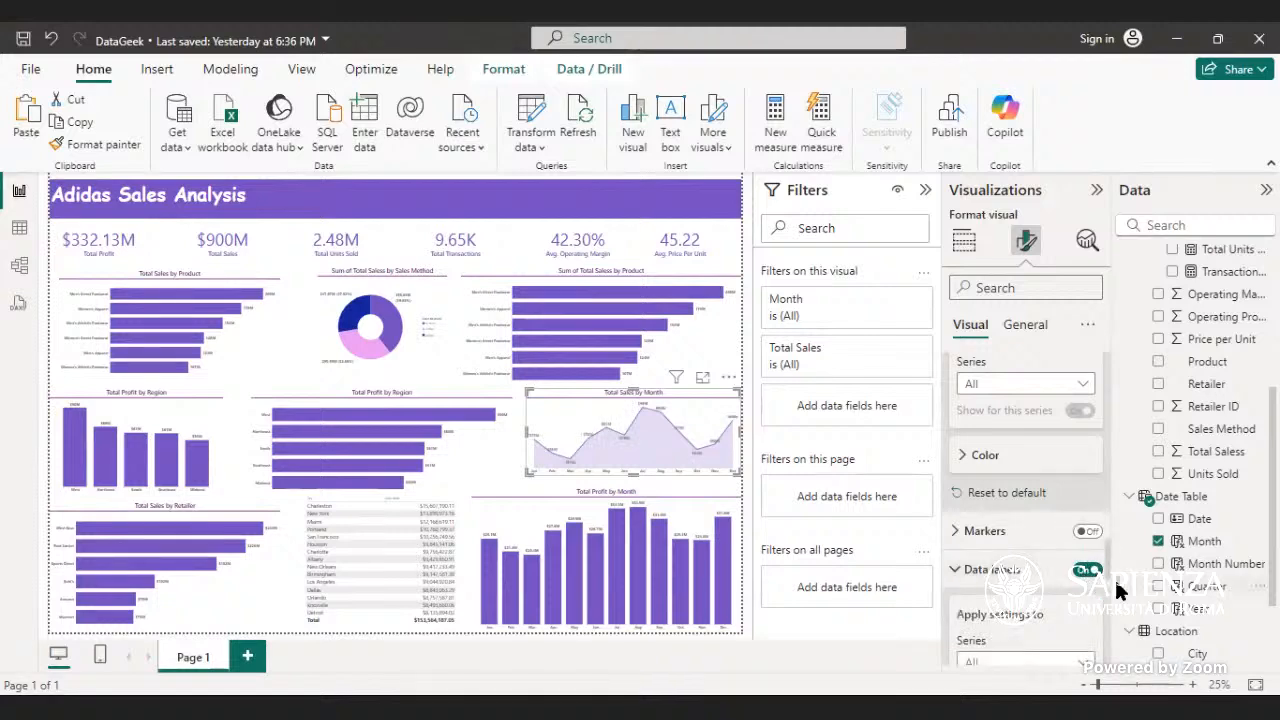
left_click(1098, 582)
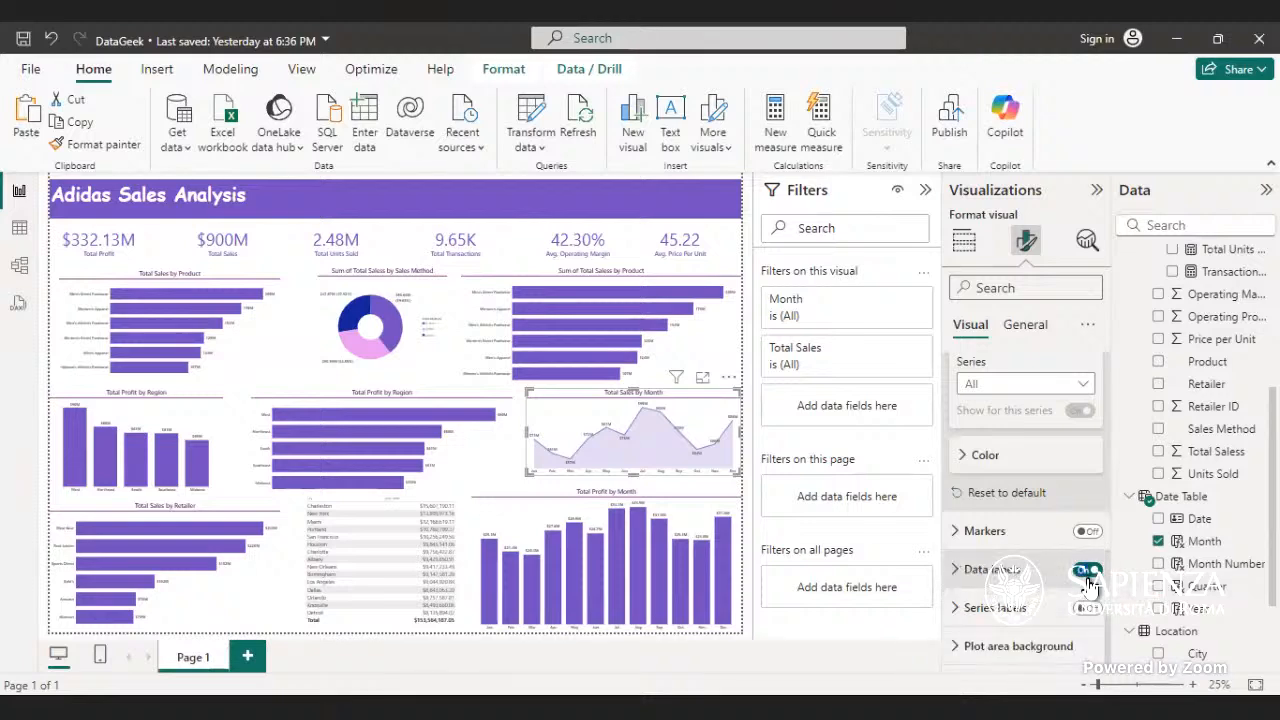
- Turn off the data labels and turn on the markers in the Total Sales by Month chart
left_click(1086, 574)
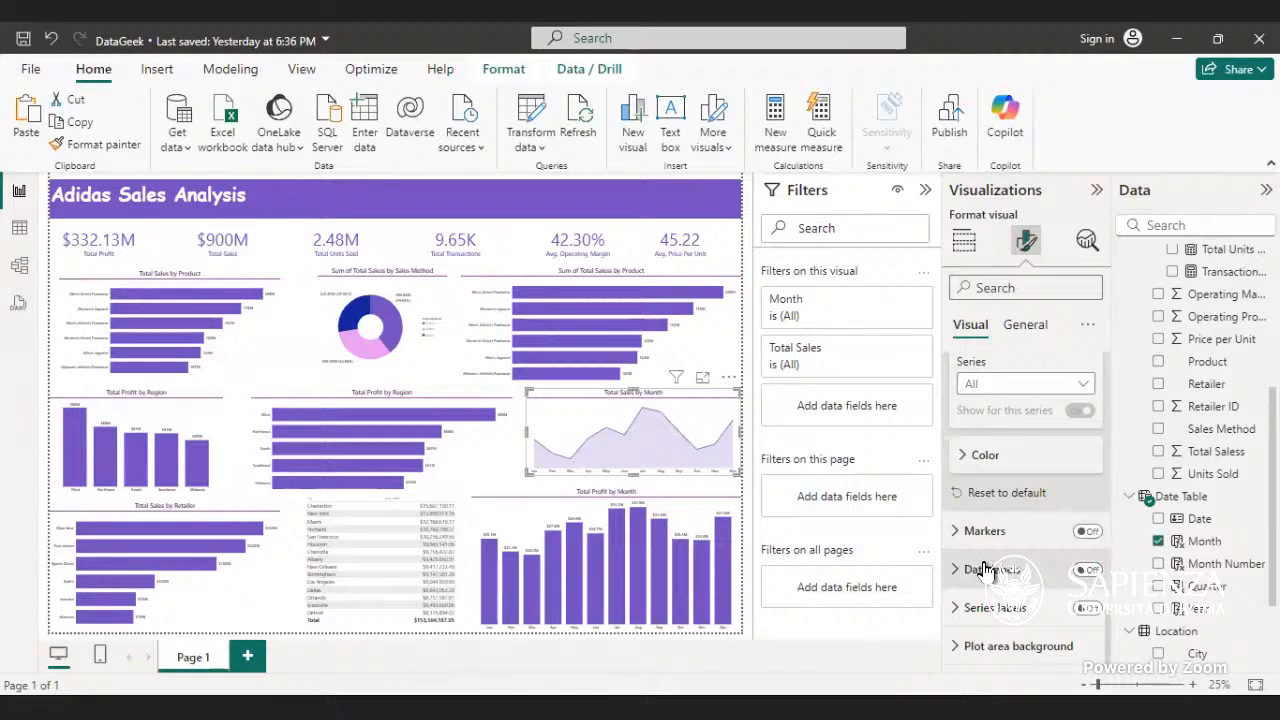
left_click(967, 648)
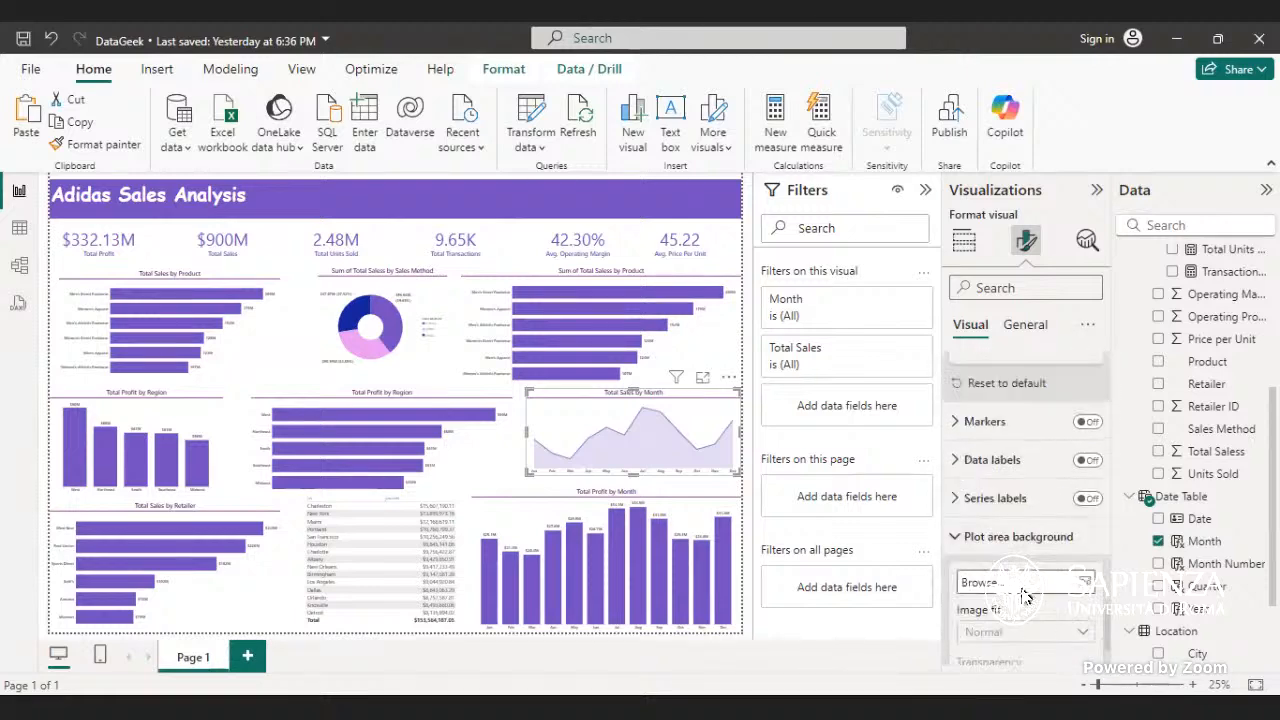
scroll(1015, 600, "up", 3)
left_click(1038, 645)
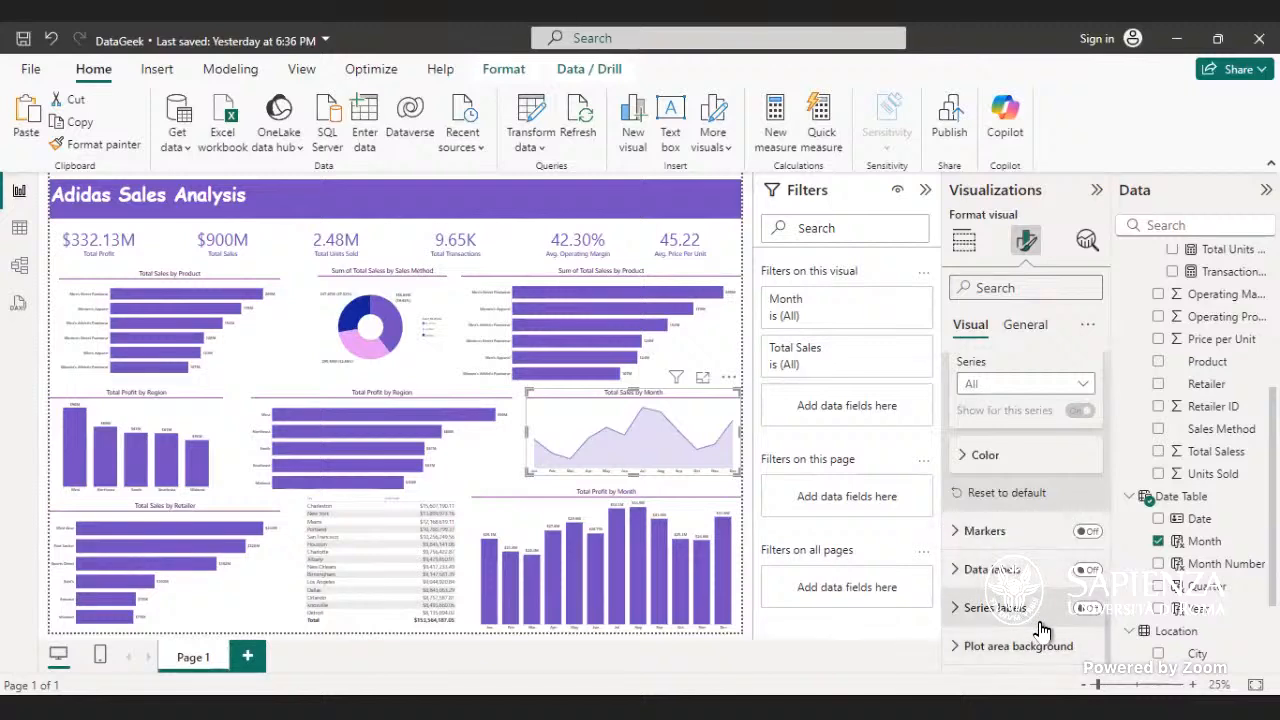
left_click(1088, 533)
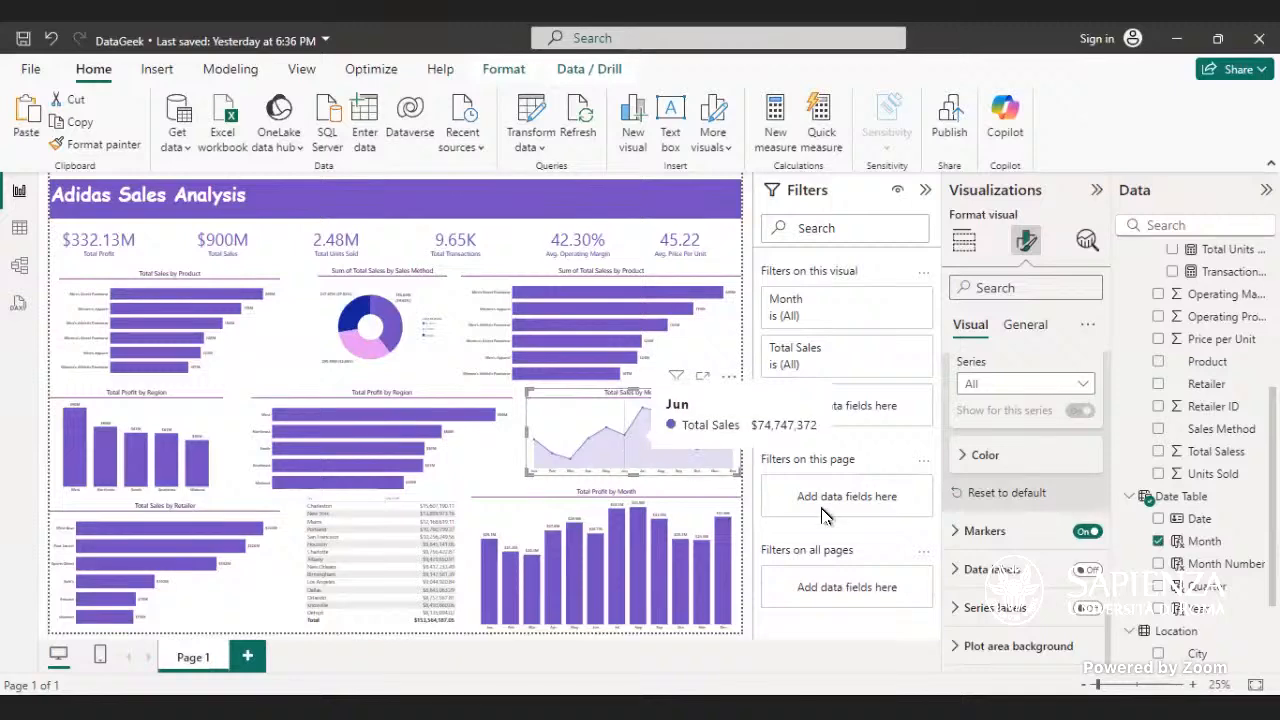
- Change the line color of the Total Sales by Month chart to dark purple
left_click(1002, 469)
left_click(1000, 470)
scroll(985, 484, "up", 3)
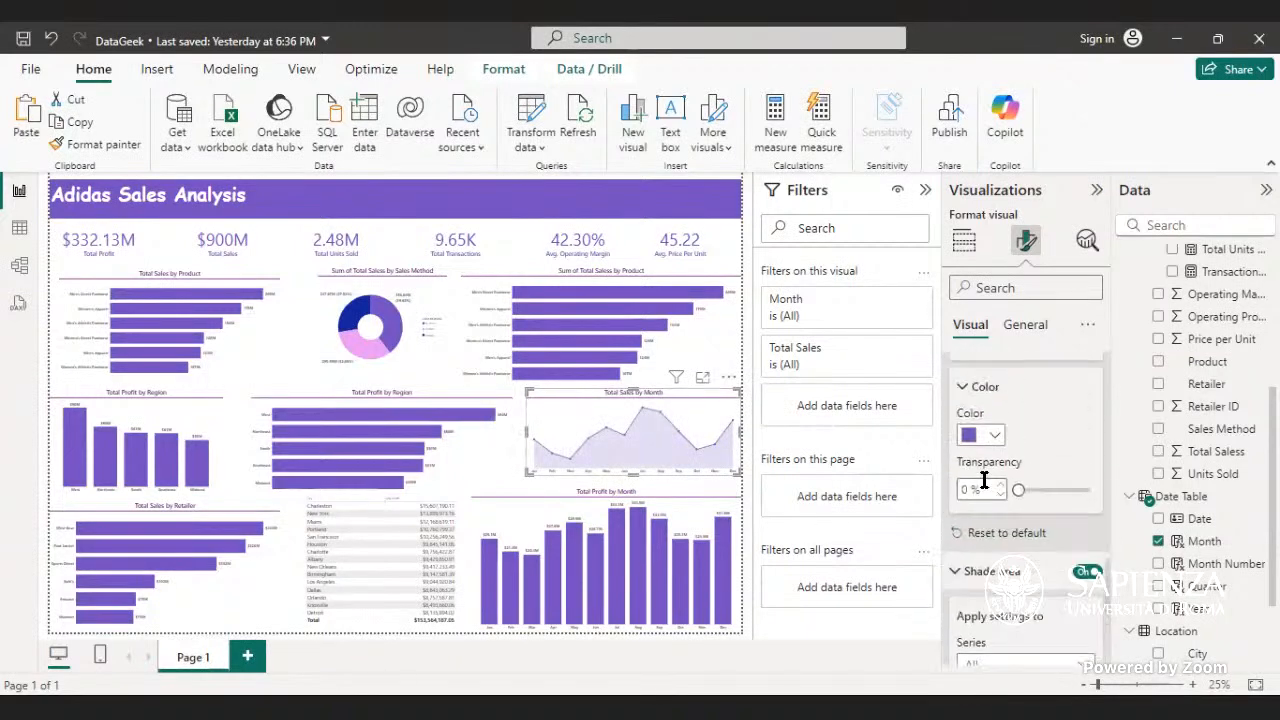
left_click(993, 575)
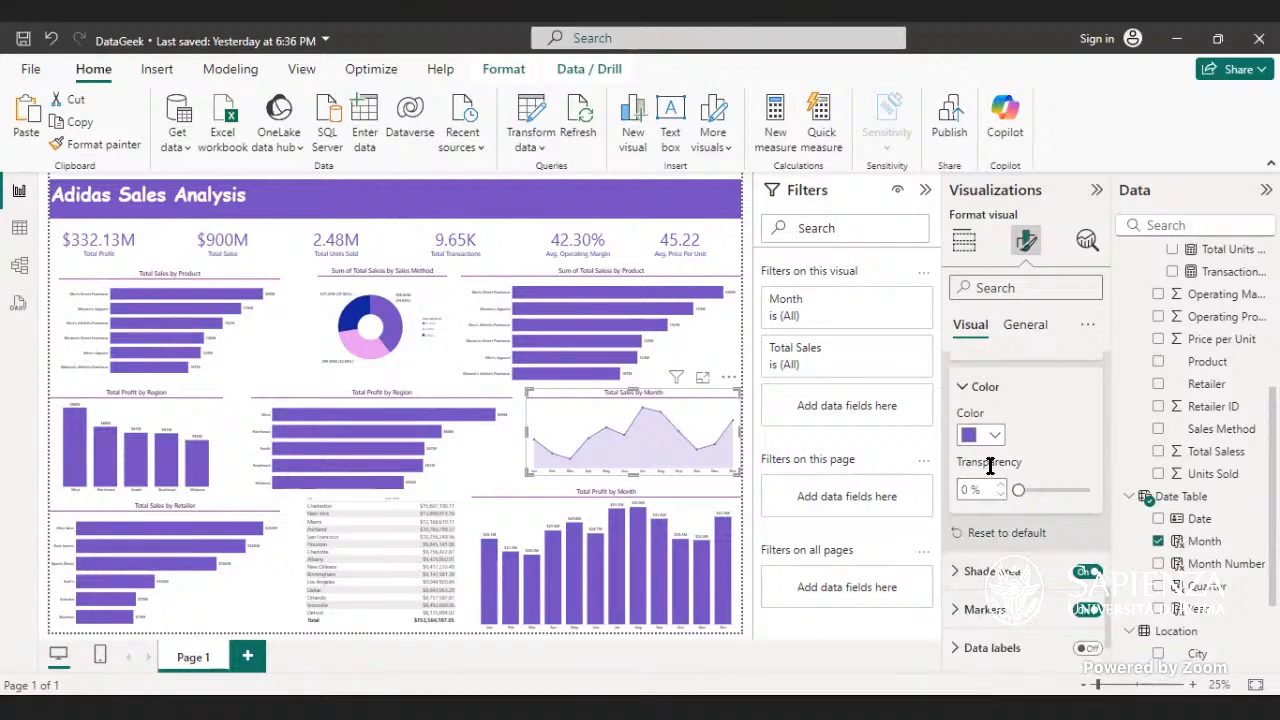
left_click(988, 431)
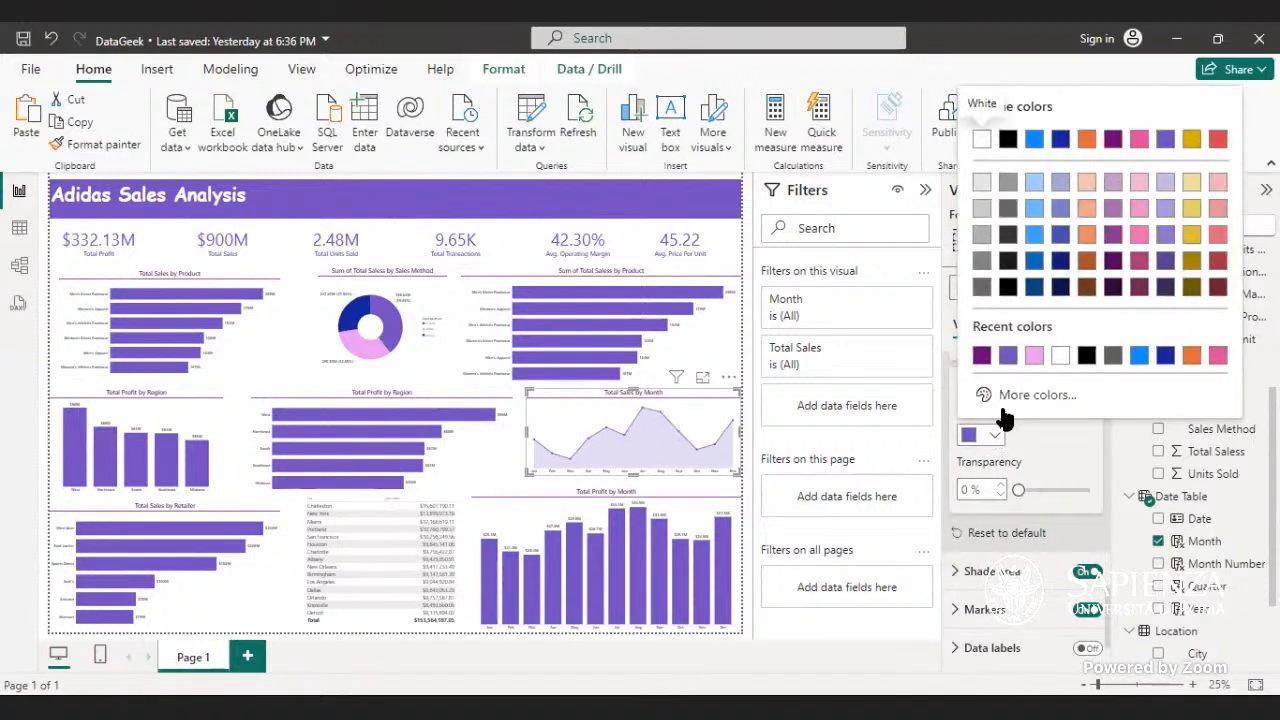
left_click(980, 358)
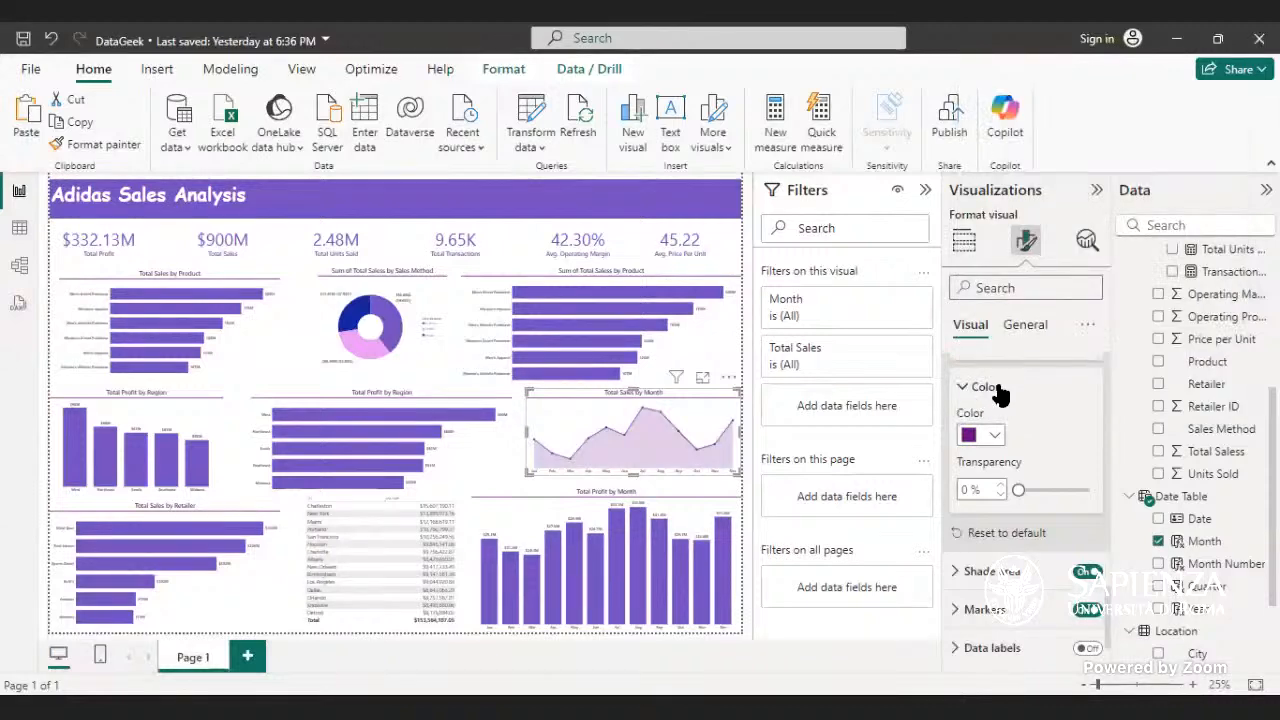
left_click(994, 390)
scroll(994, 393, "up", 2)
scroll(998, 408, "up", 2)
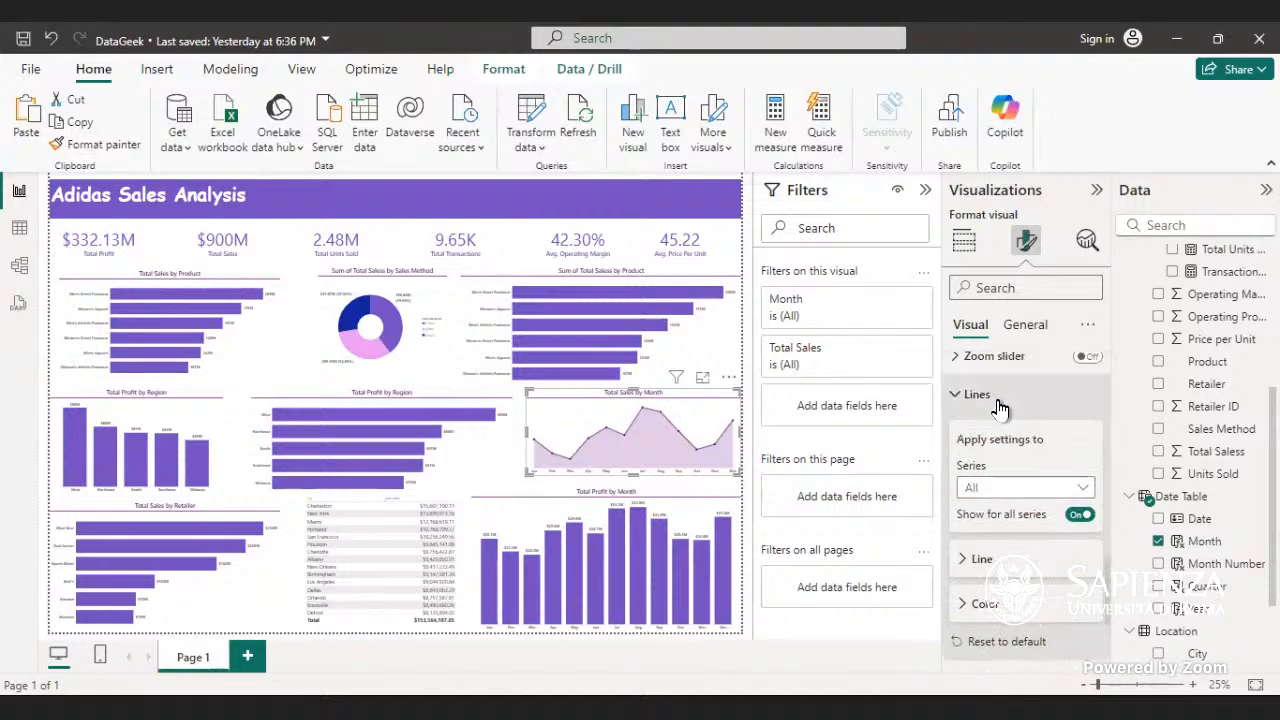
left_click(1000, 400)
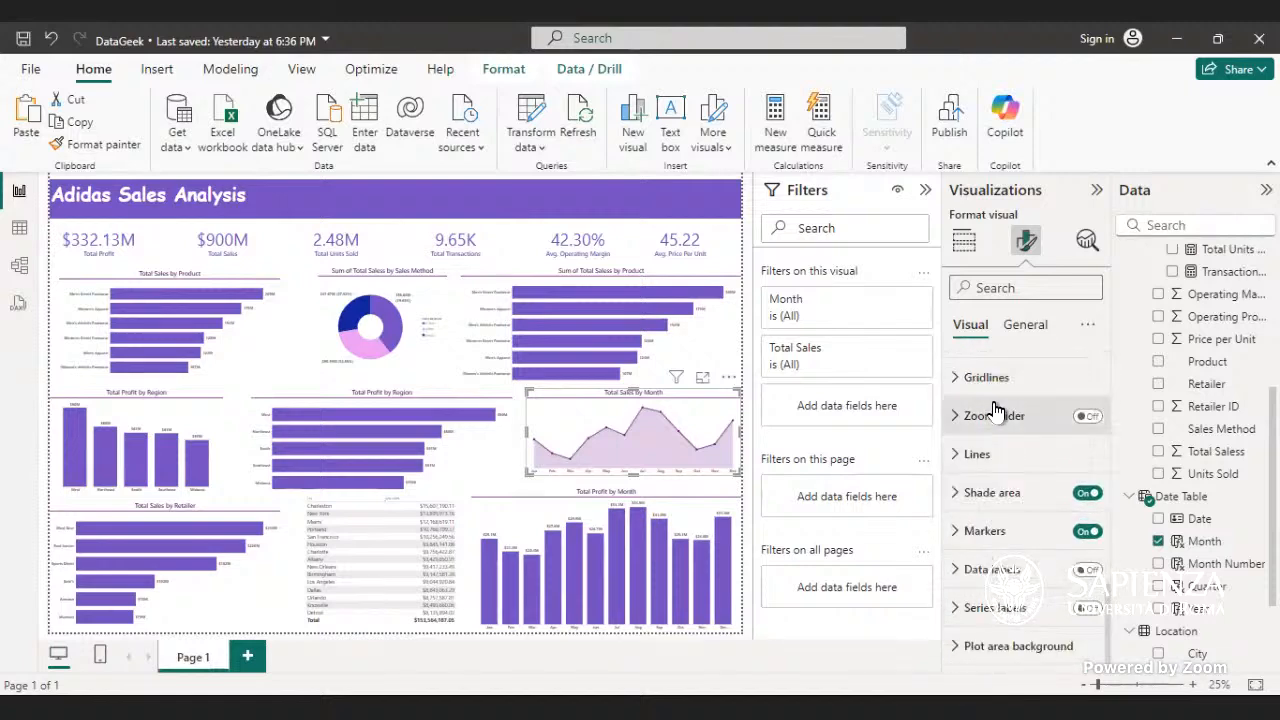
- Try light pink and dark purple as the background color of the Total Sales by Month chart
left_click(1009, 330)
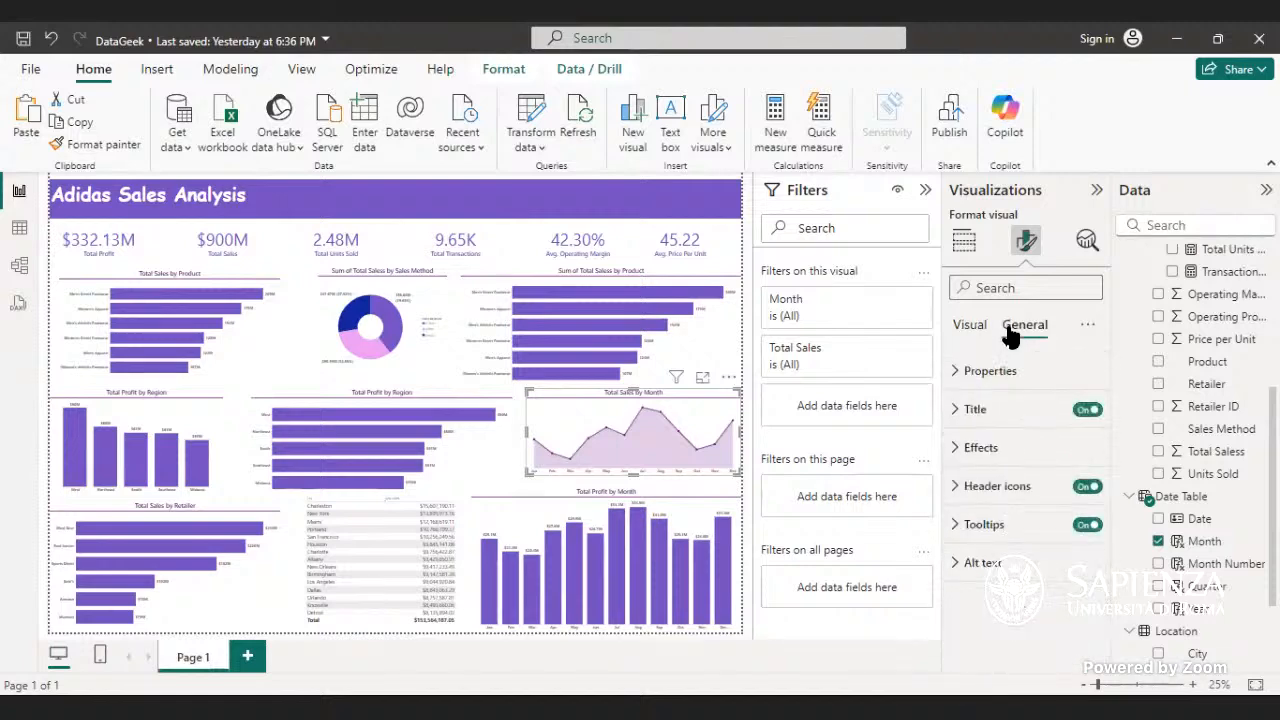
left_click(994, 447)
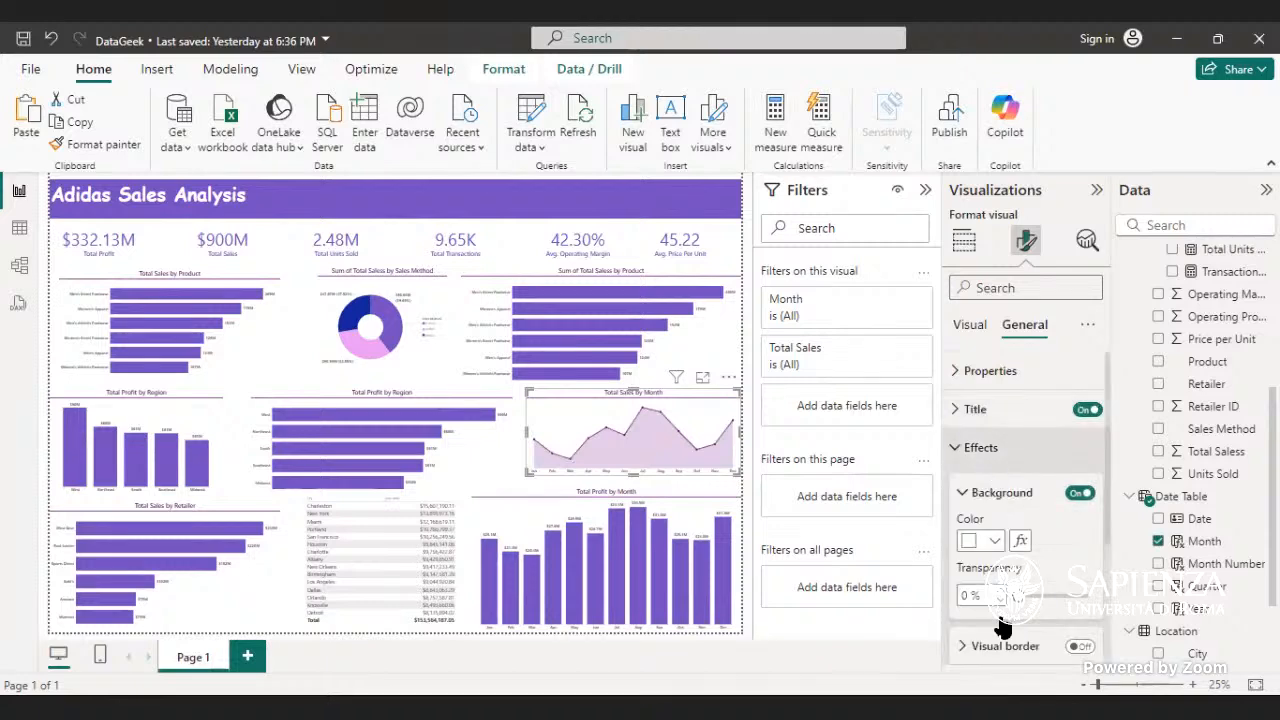
left_click(996, 538)
left_click(1035, 462)
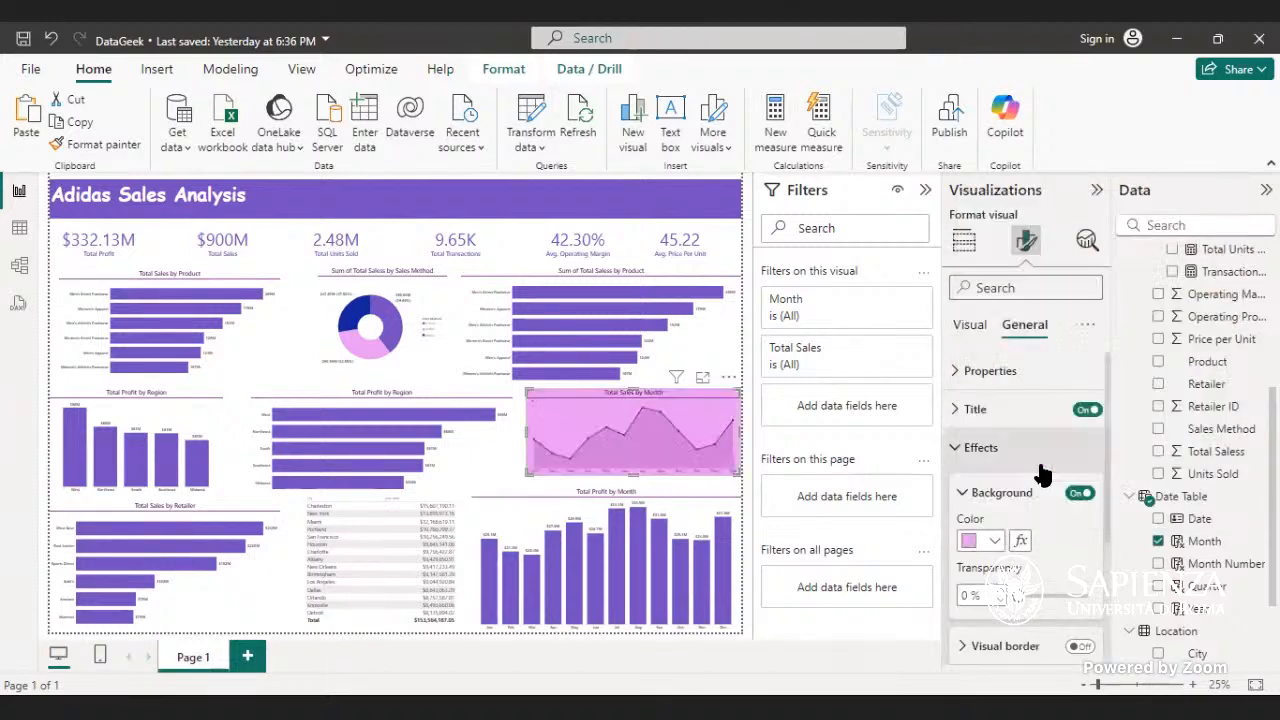
left_click(997, 541)
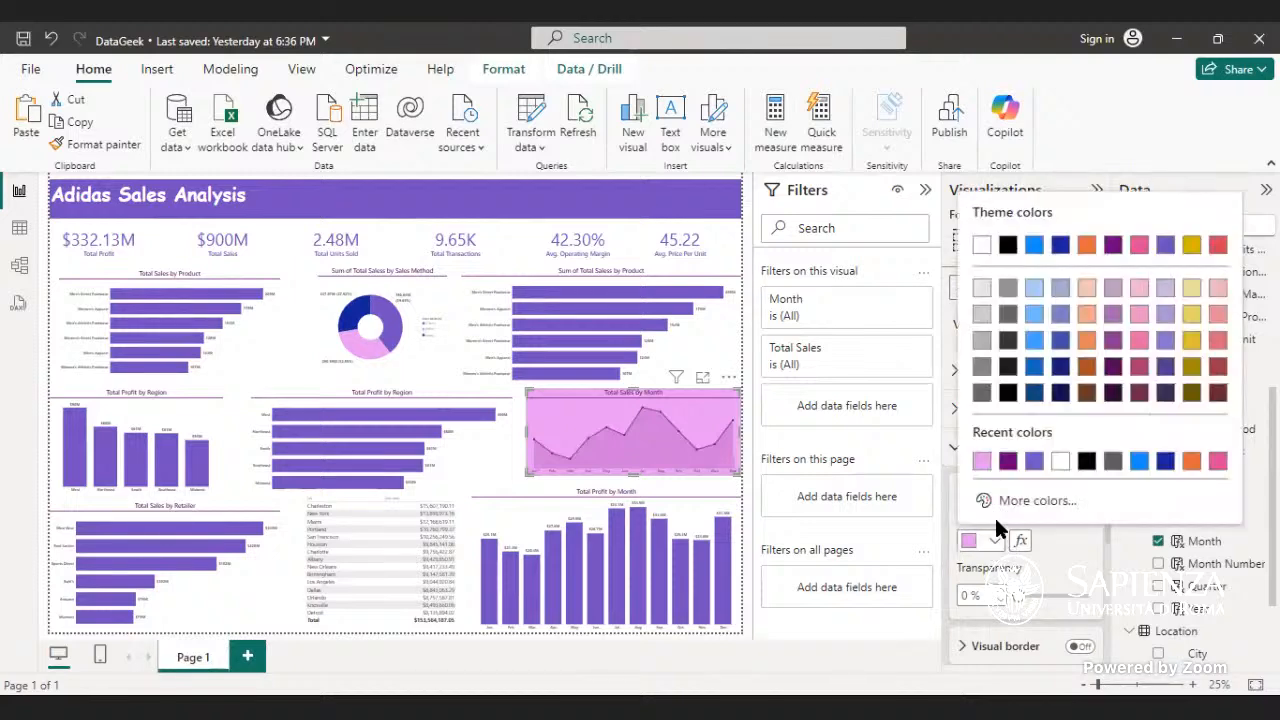
left_click(1005, 465)
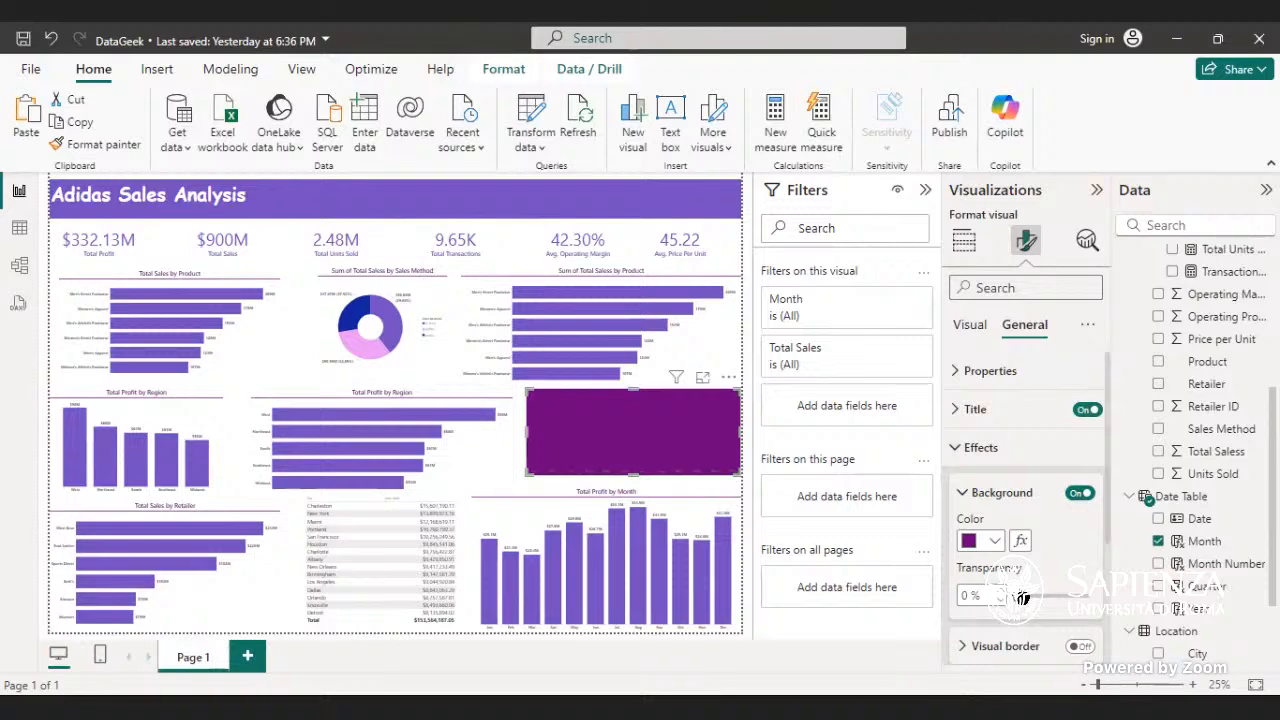
- Set the Total Sales by Month chart's background transparency to 81% and its background color to the dashboard's medium purple
left_click_drag(1022, 598, 1075, 597)
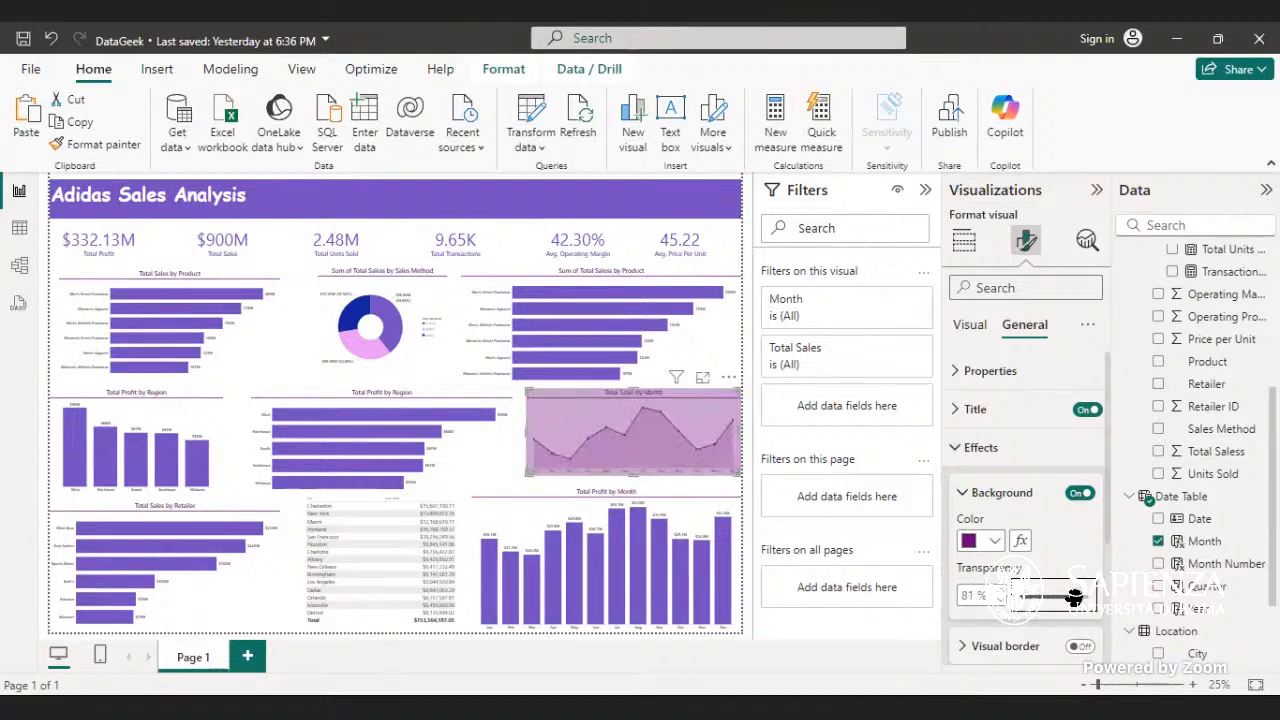
left_click(993, 541)
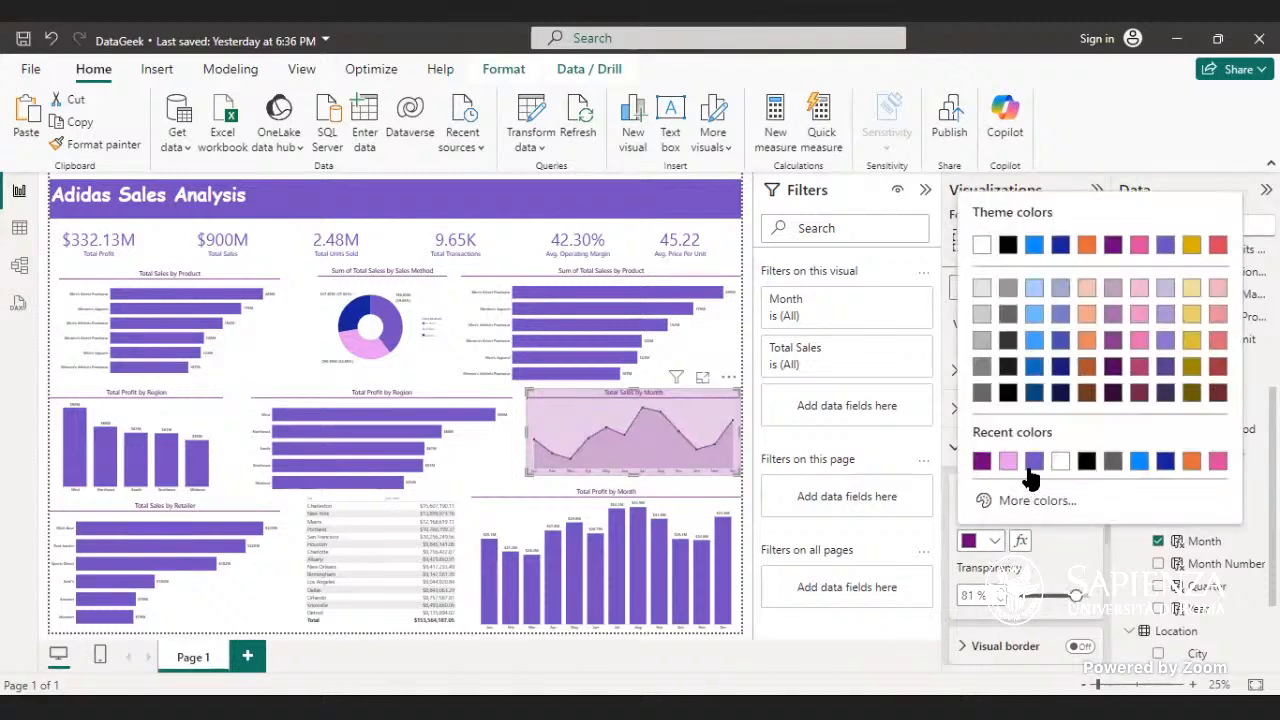
left_click(1030, 464)
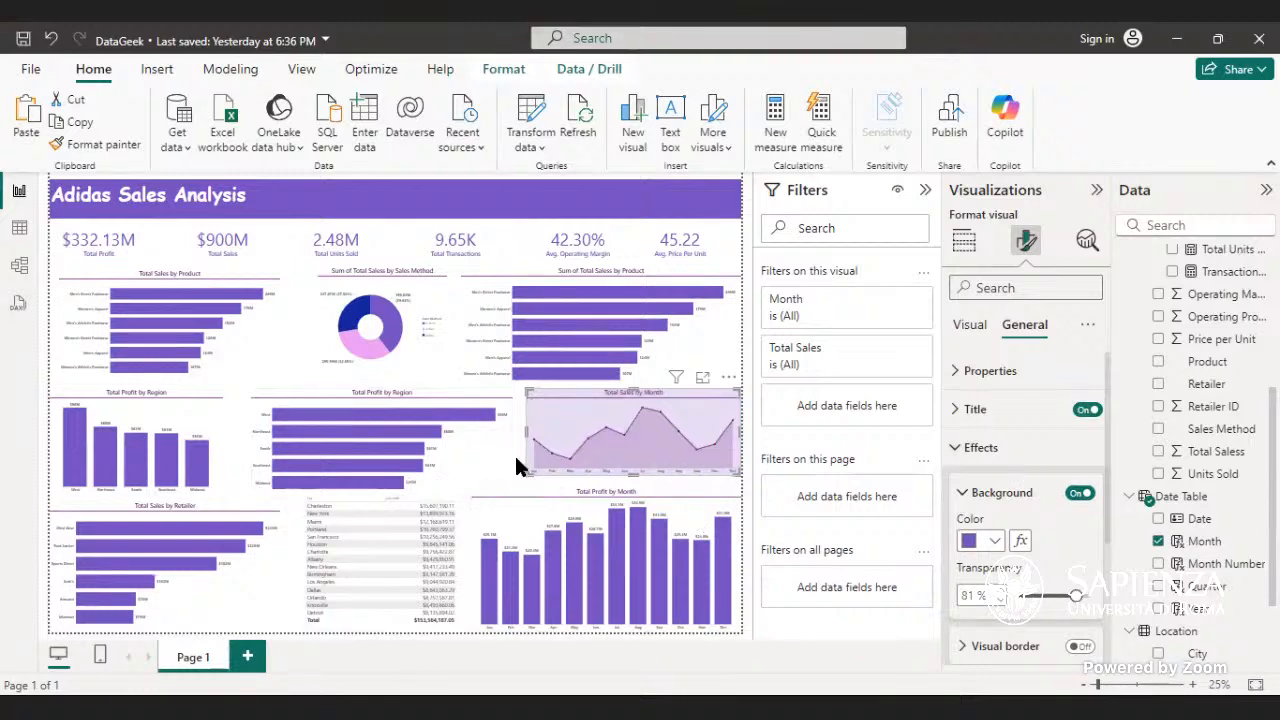
left_click(496, 495)
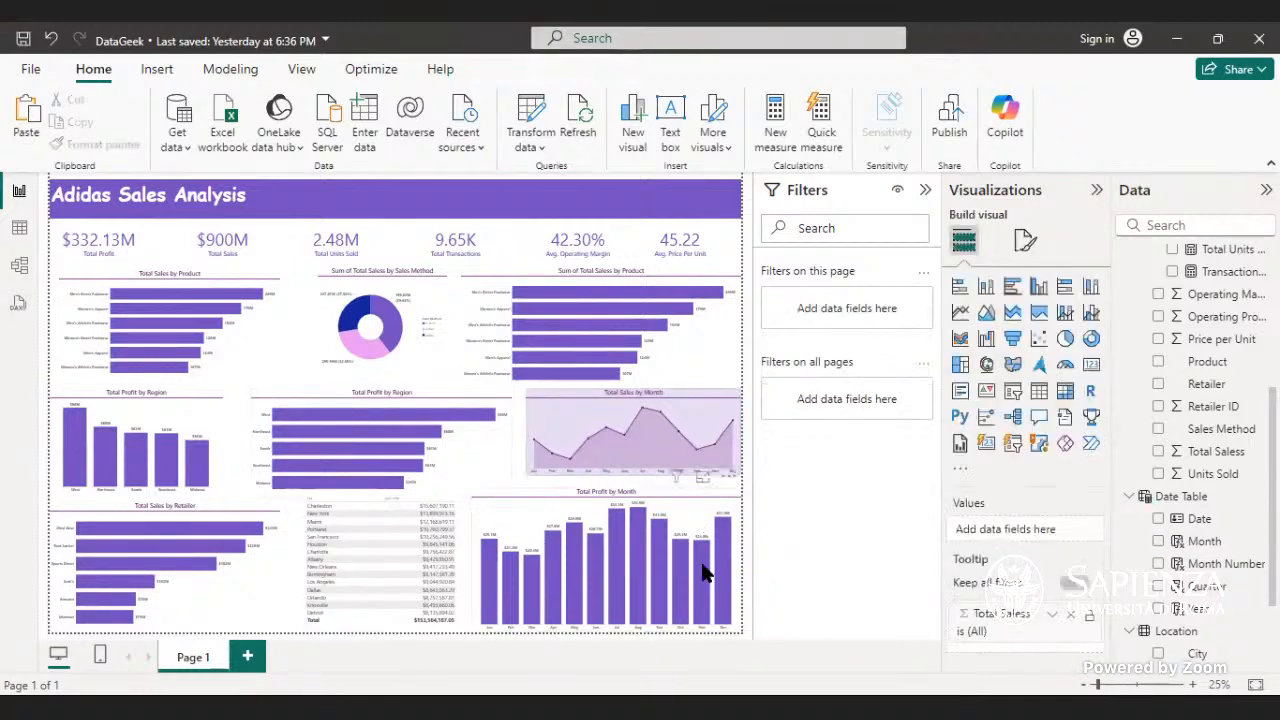
mouse_move(702, 576)
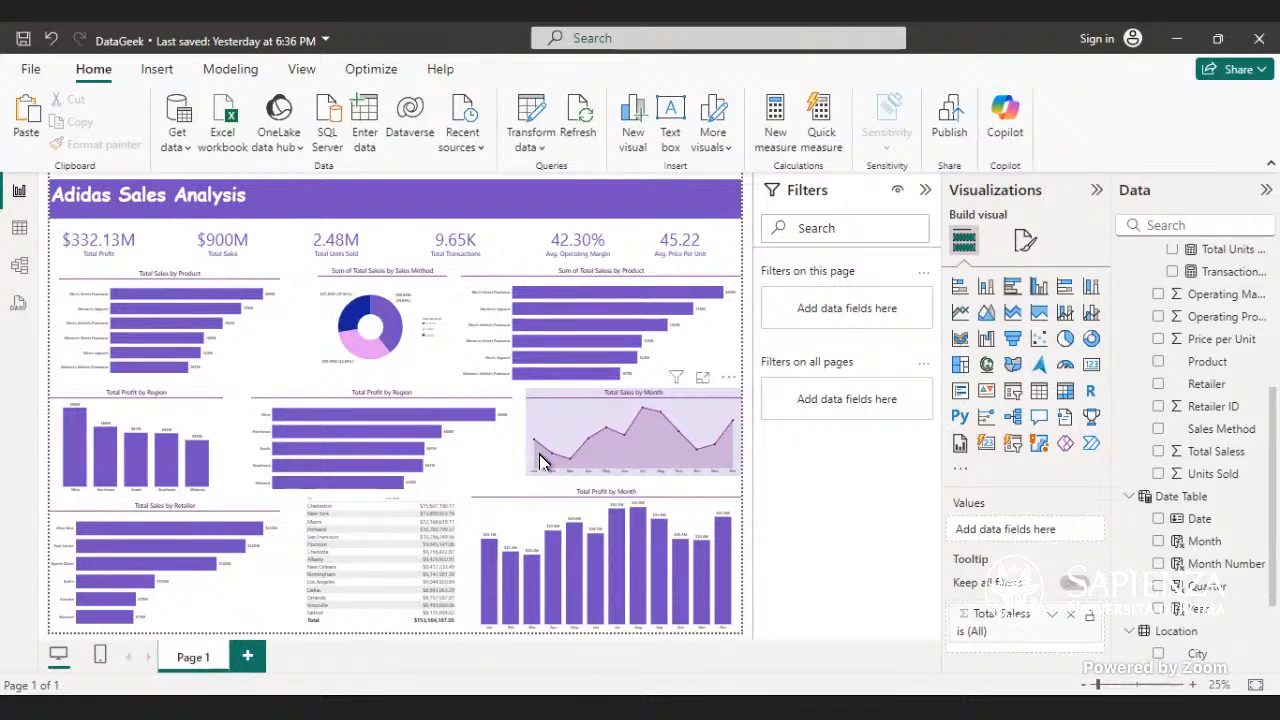
mouse_move(533, 447)
left_click(986, 313)
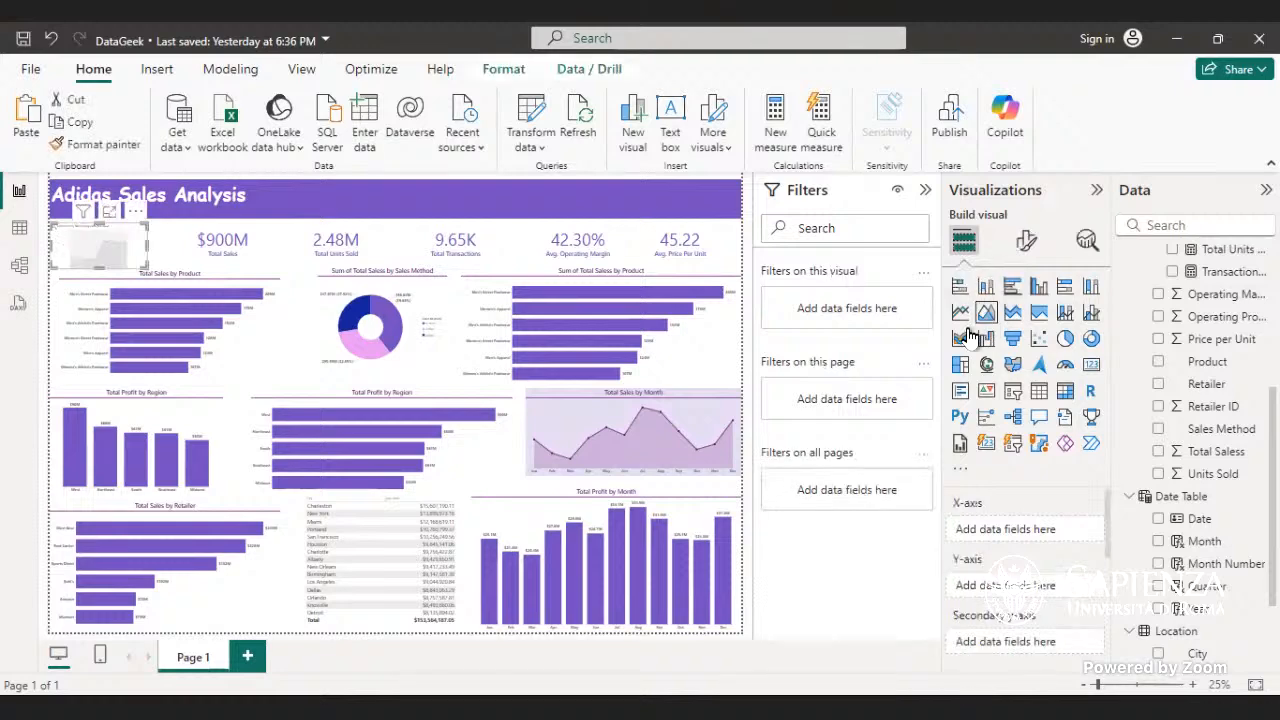
left_click(135, 211)
left_click(160, 233)
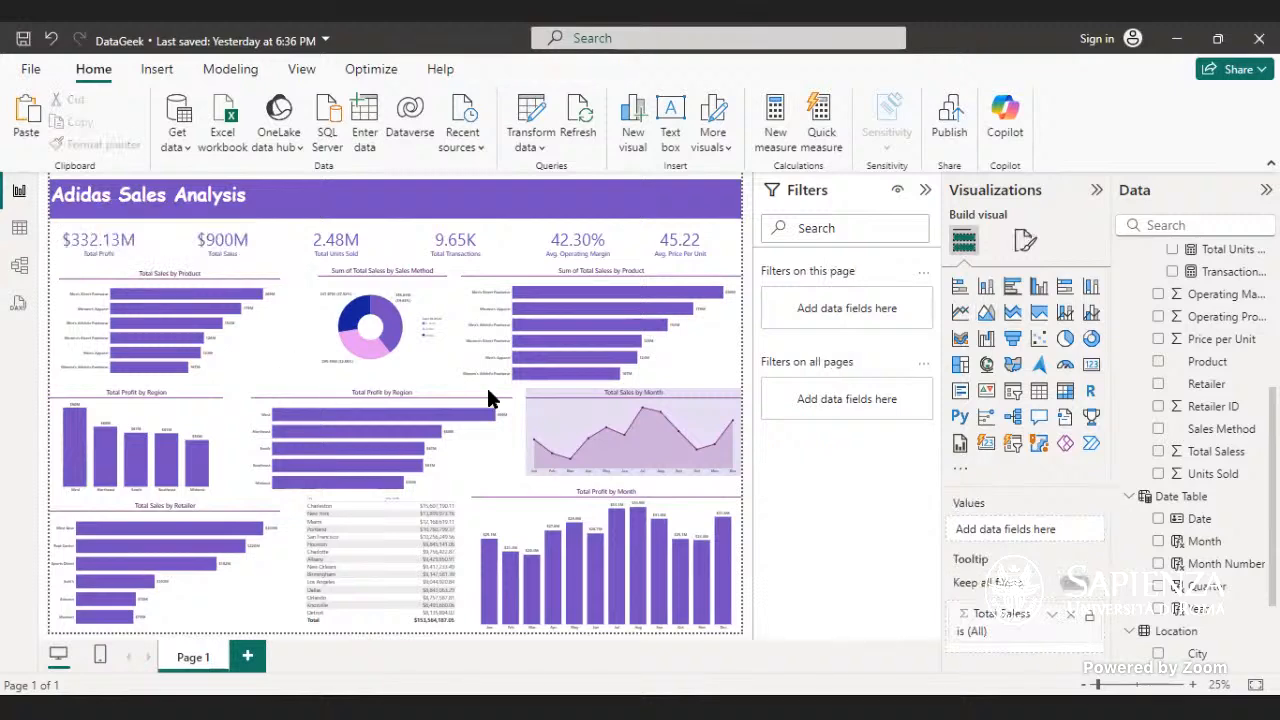
- Convert the Total Sales by Month line chart to an area chart and open its formatting options
left_click(545, 403)
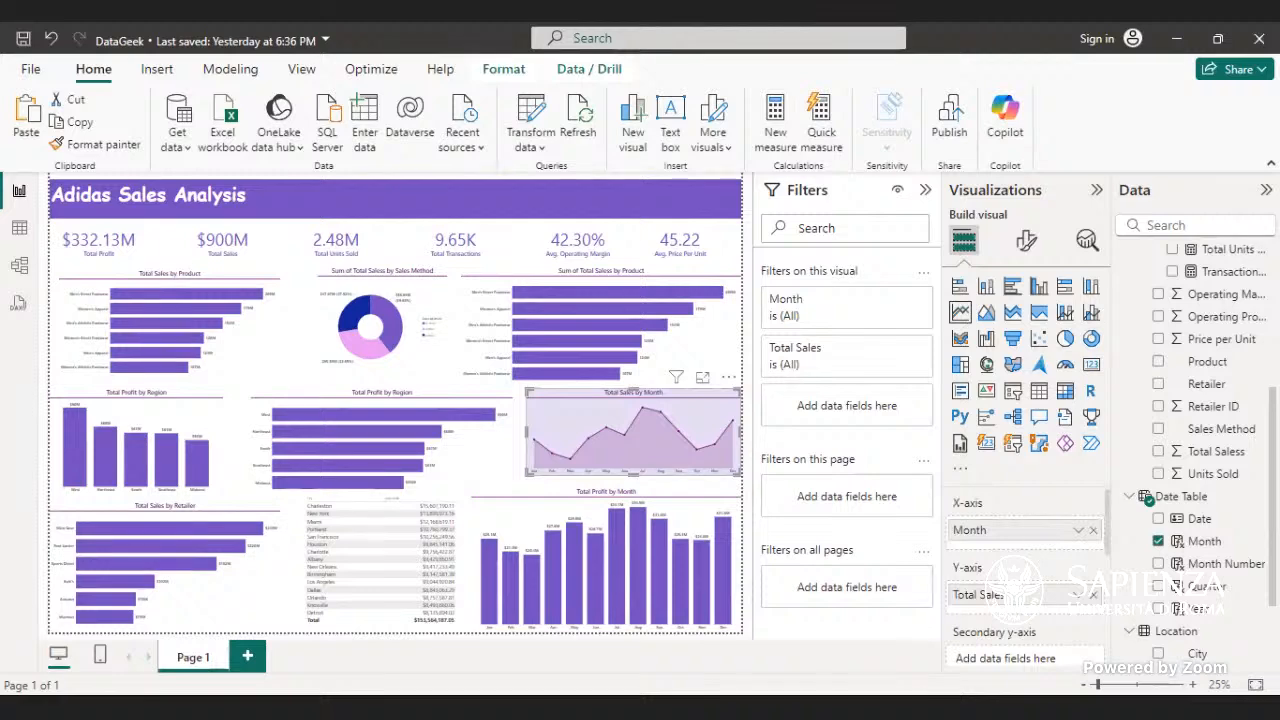
left_click(987, 315)
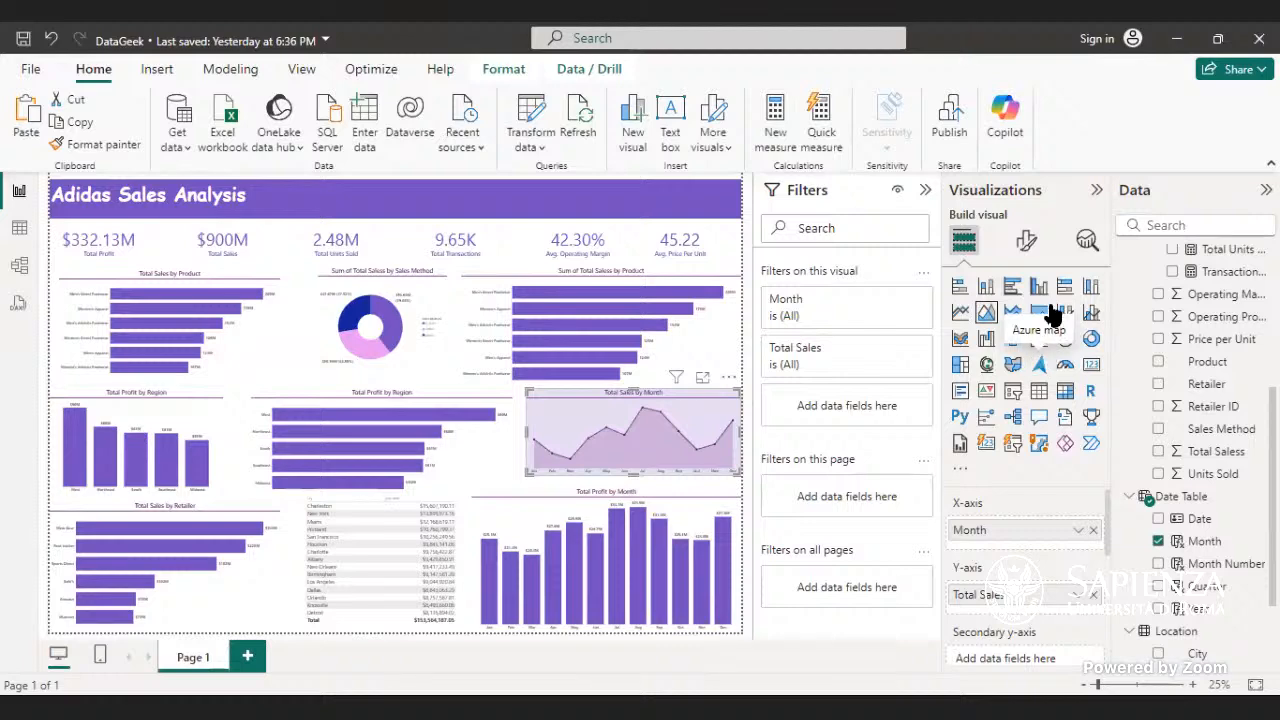
left_click(1026, 250)
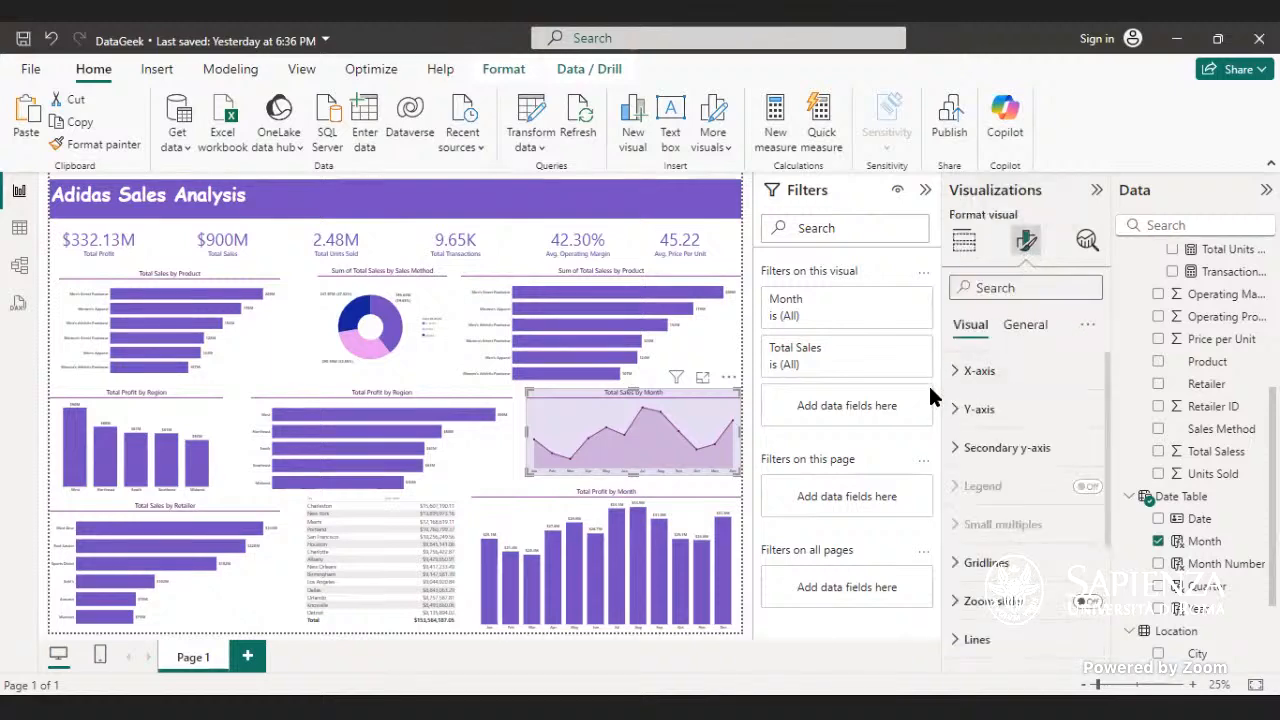
scroll(1040, 390, "down", 3)
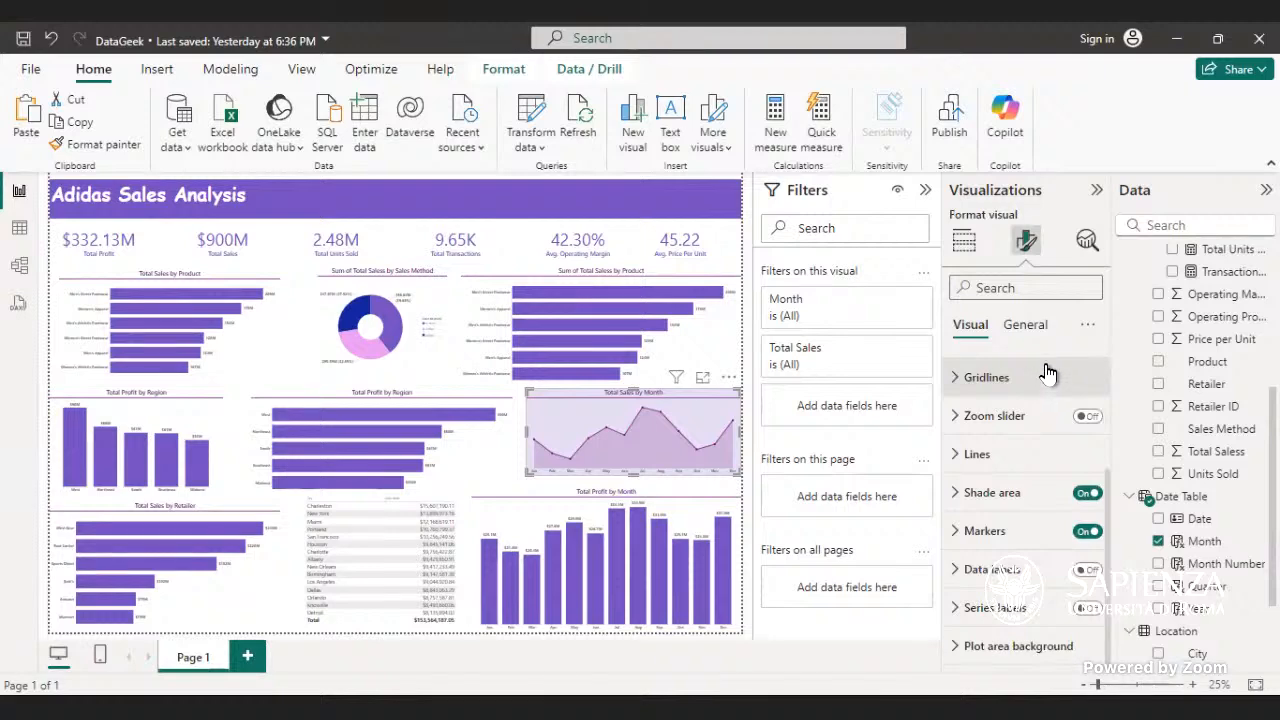
scroll(1040, 370, "up", 2)
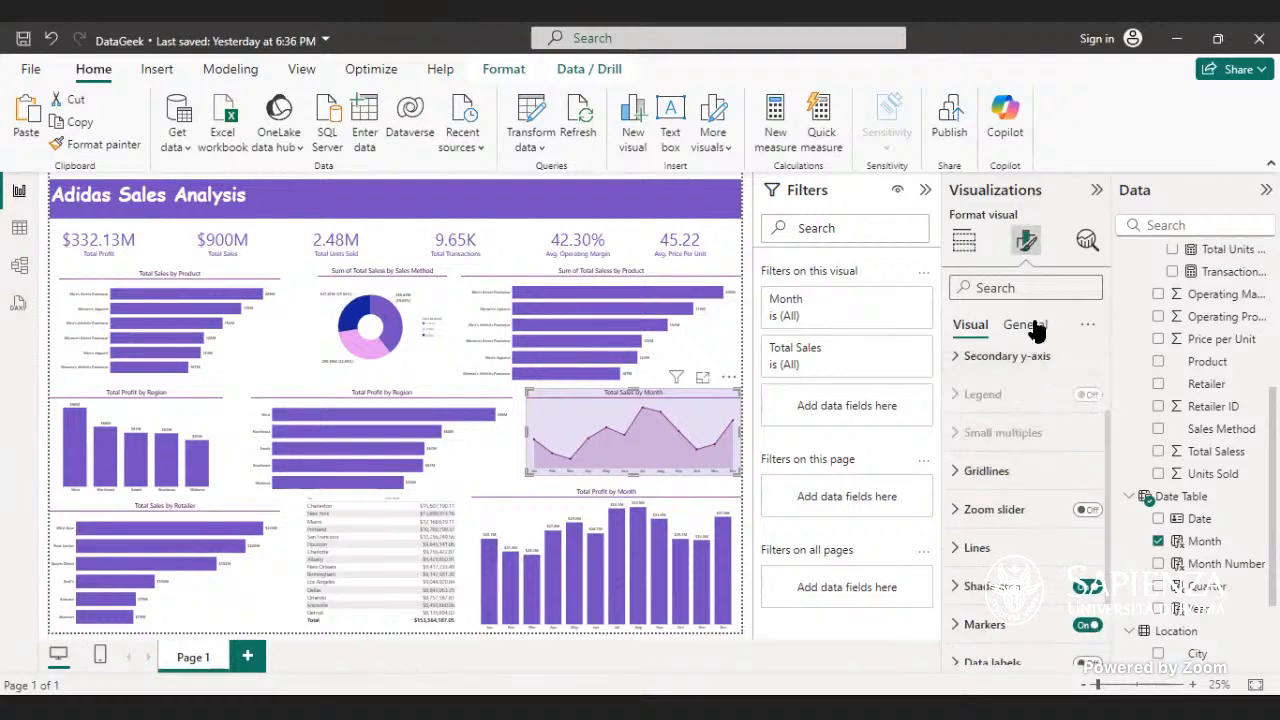
- Change the background color of the Total Sales by Month chart to light pink
left_click(1030, 326)
left_click(985, 370)
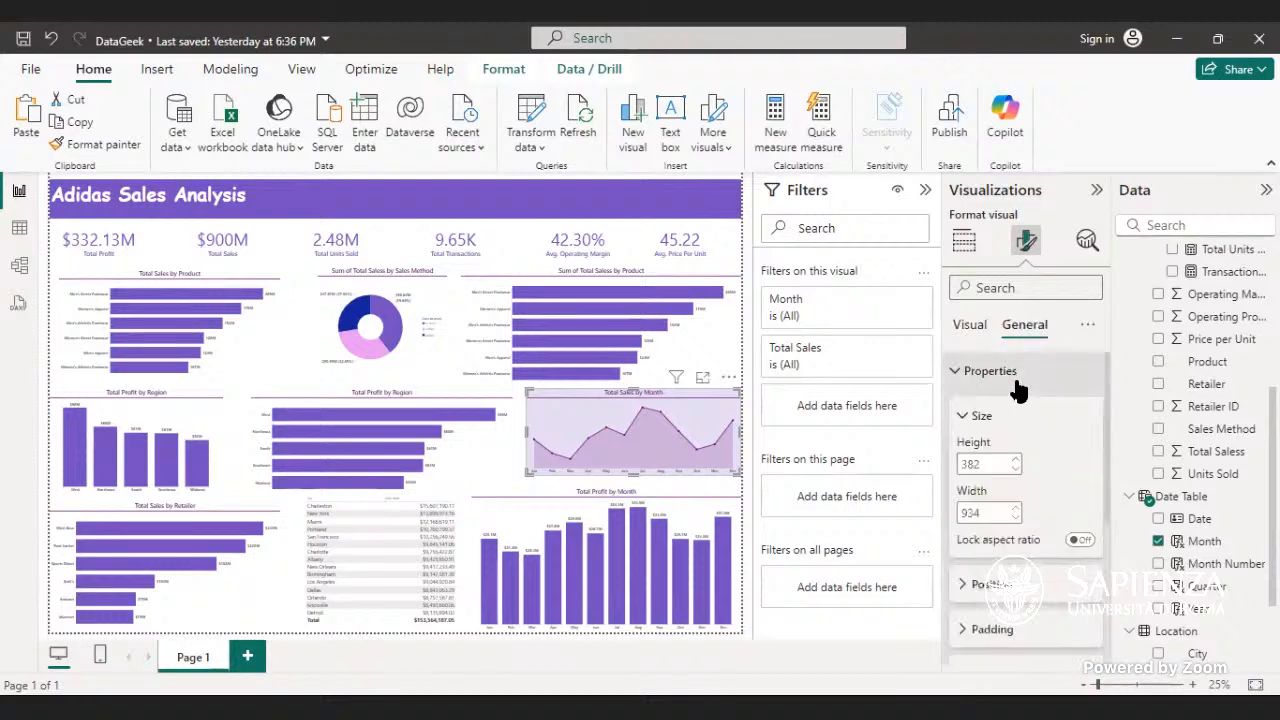
left_click(1020, 374)
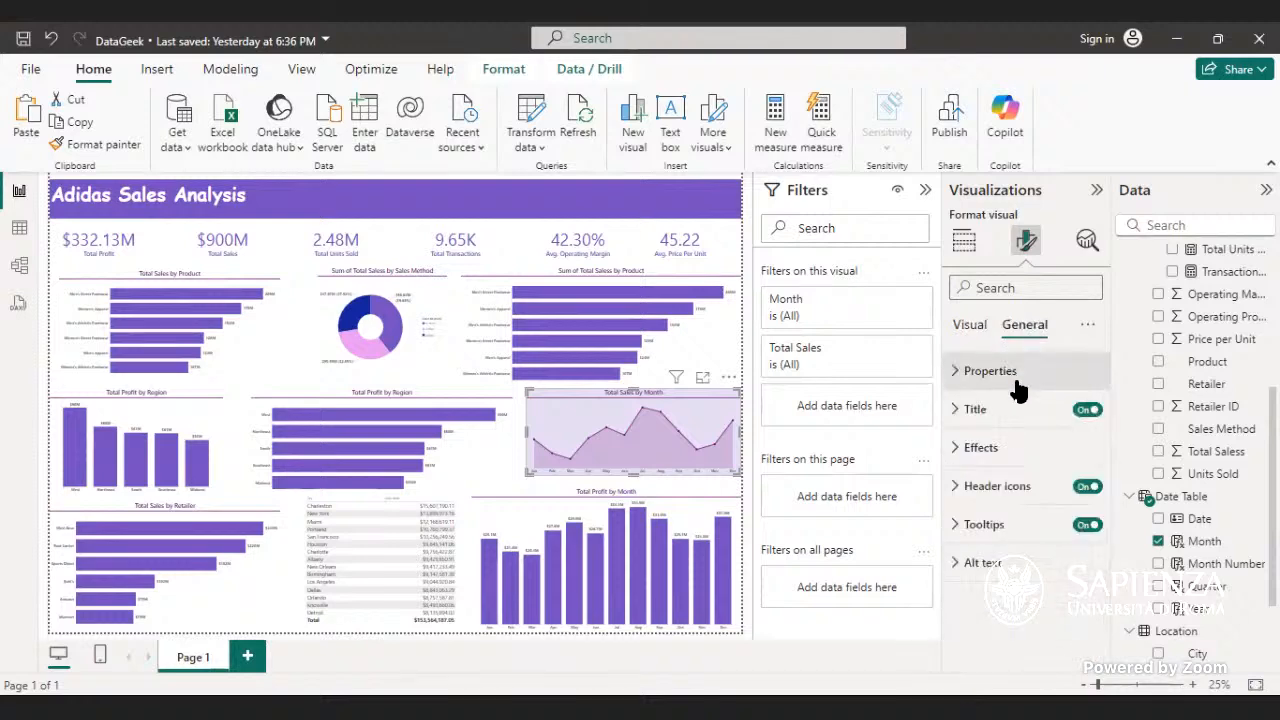
left_click(1005, 448)
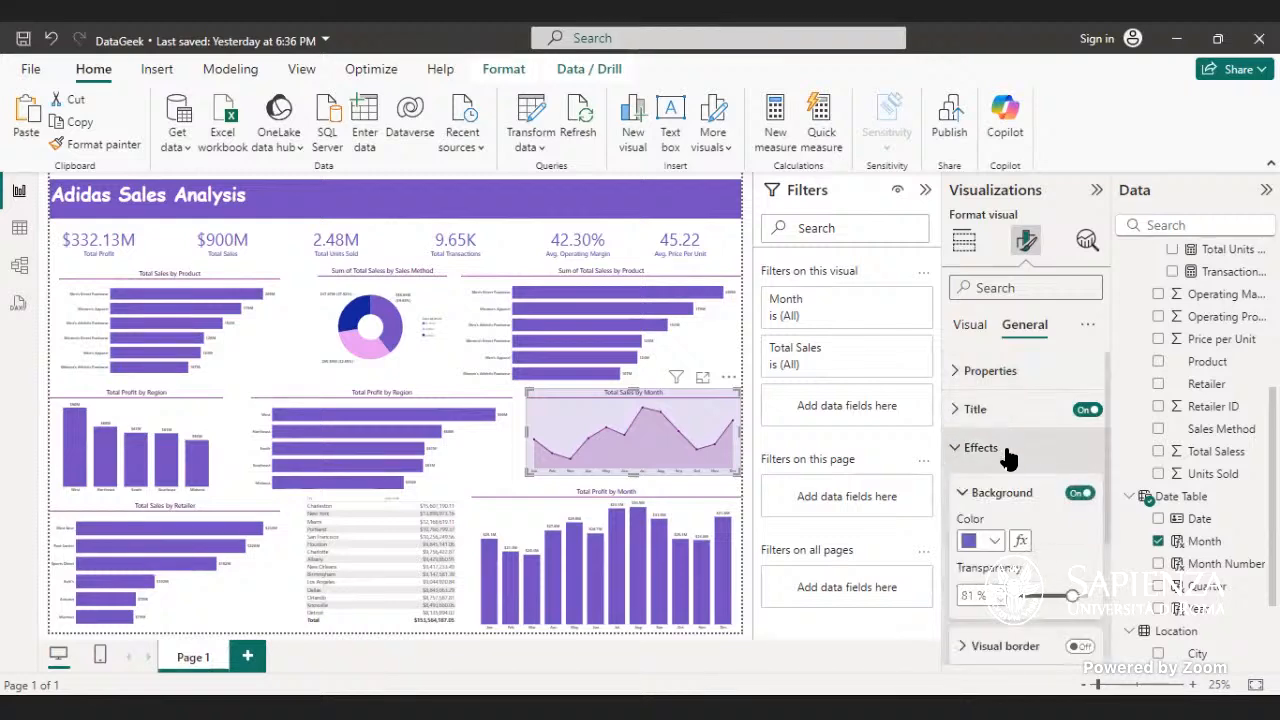
left_click(993, 543)
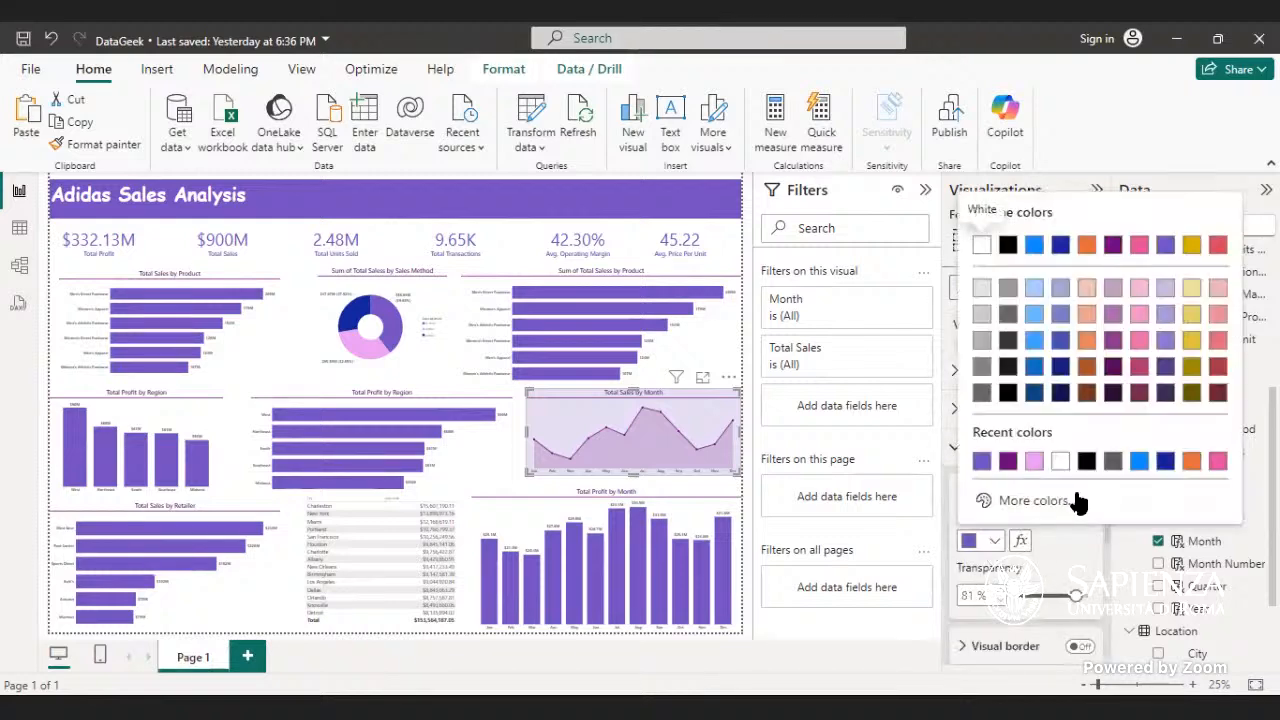
left_click(980, 462)
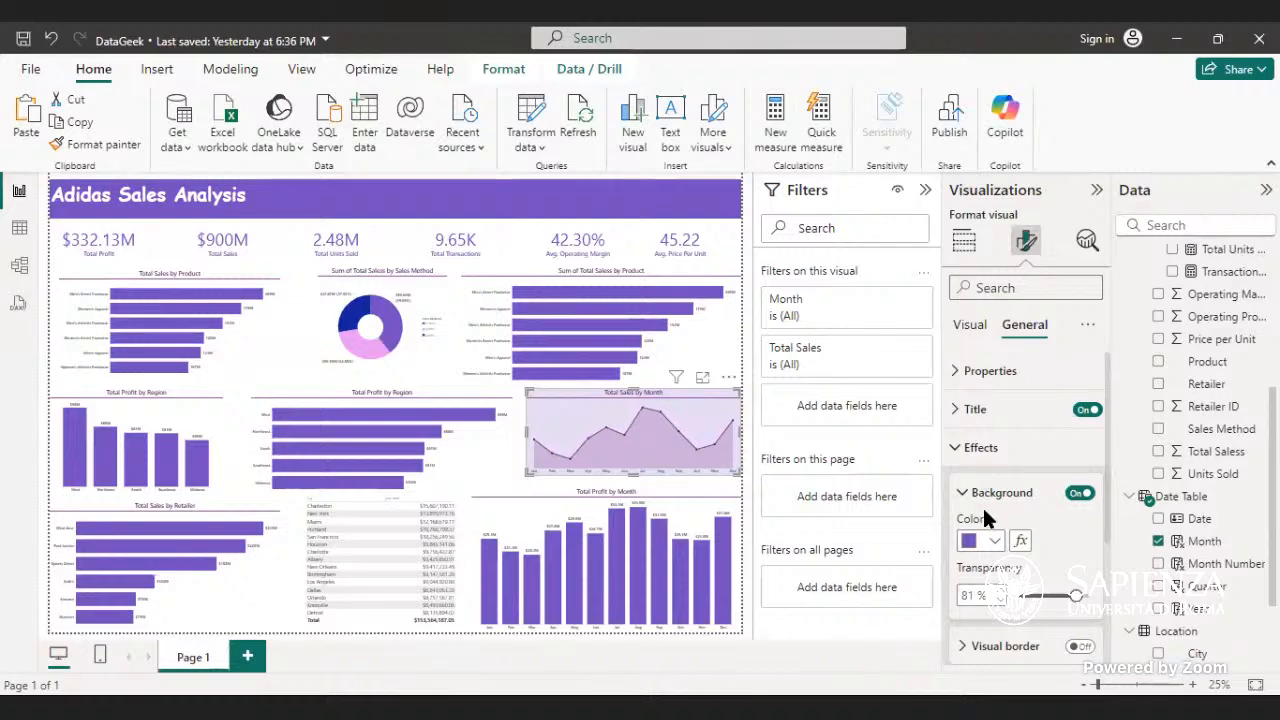
left_click(993, 543)
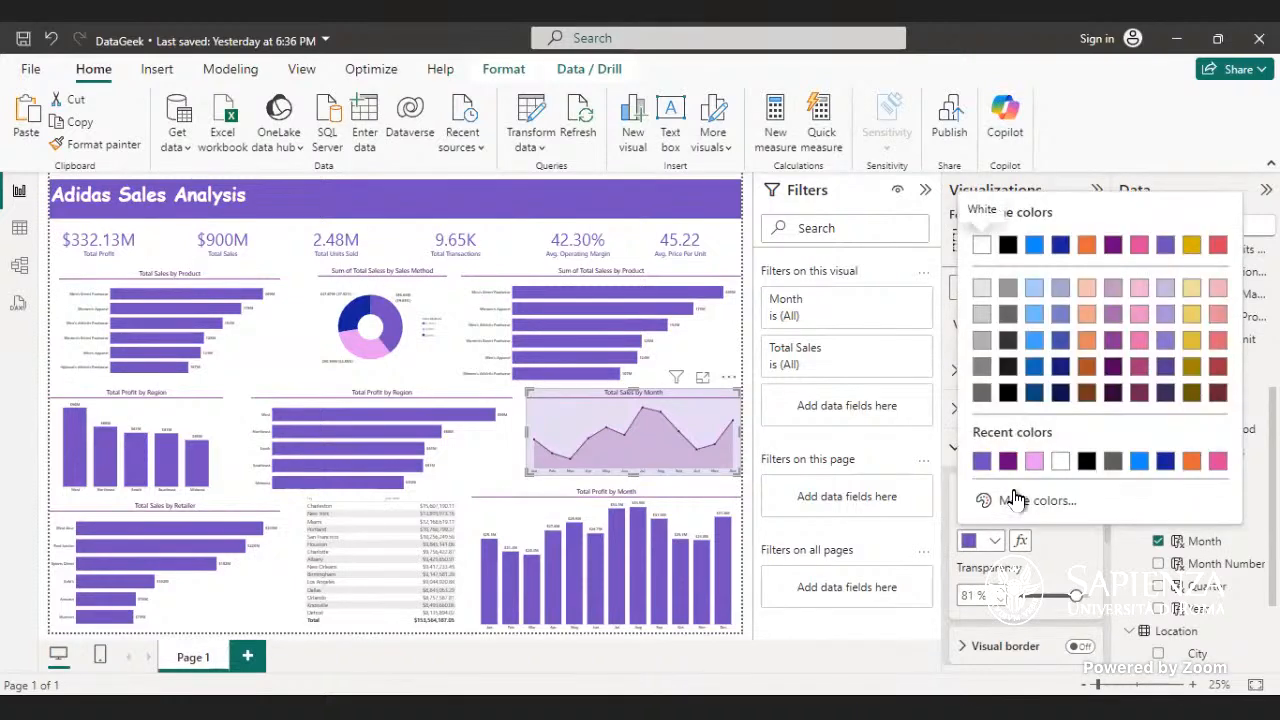
left_click(1034, 462)
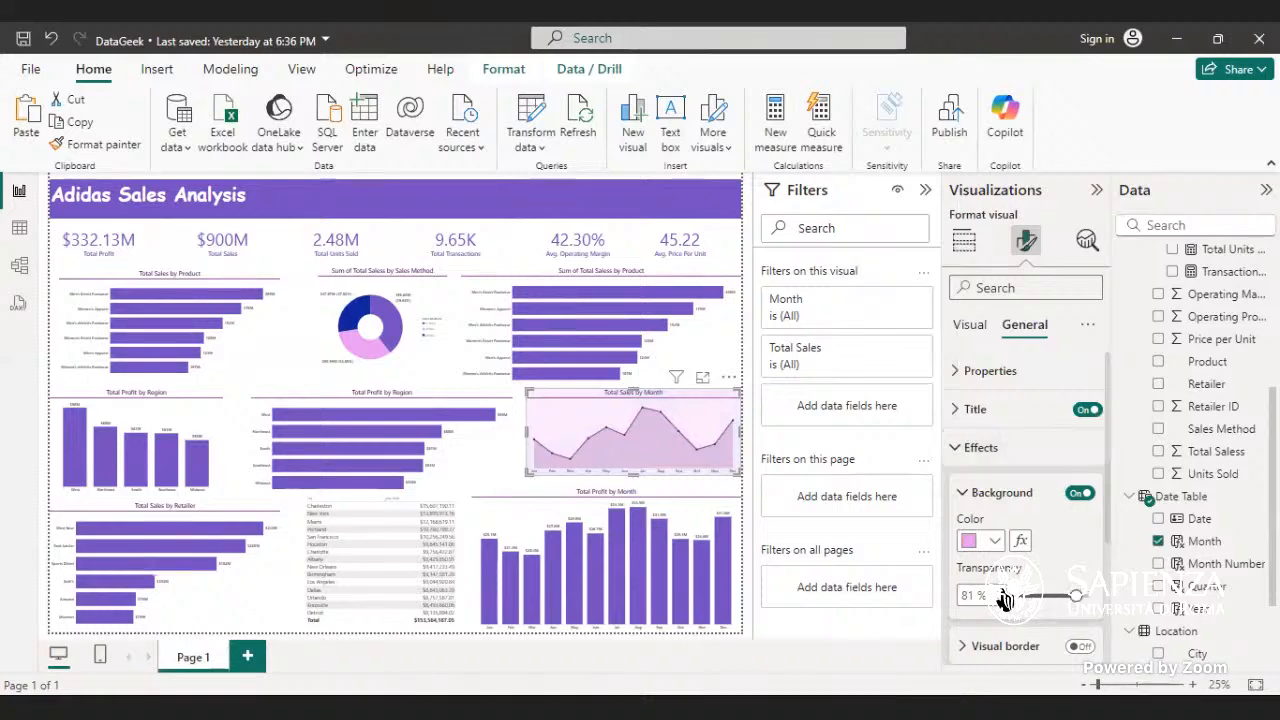
- Set the background transparency of the Total Sales by Month chart to 90%
key("Right")
key("Right")
key("Right")
key("Right")
key("Right")
key("Right")
key("Right")
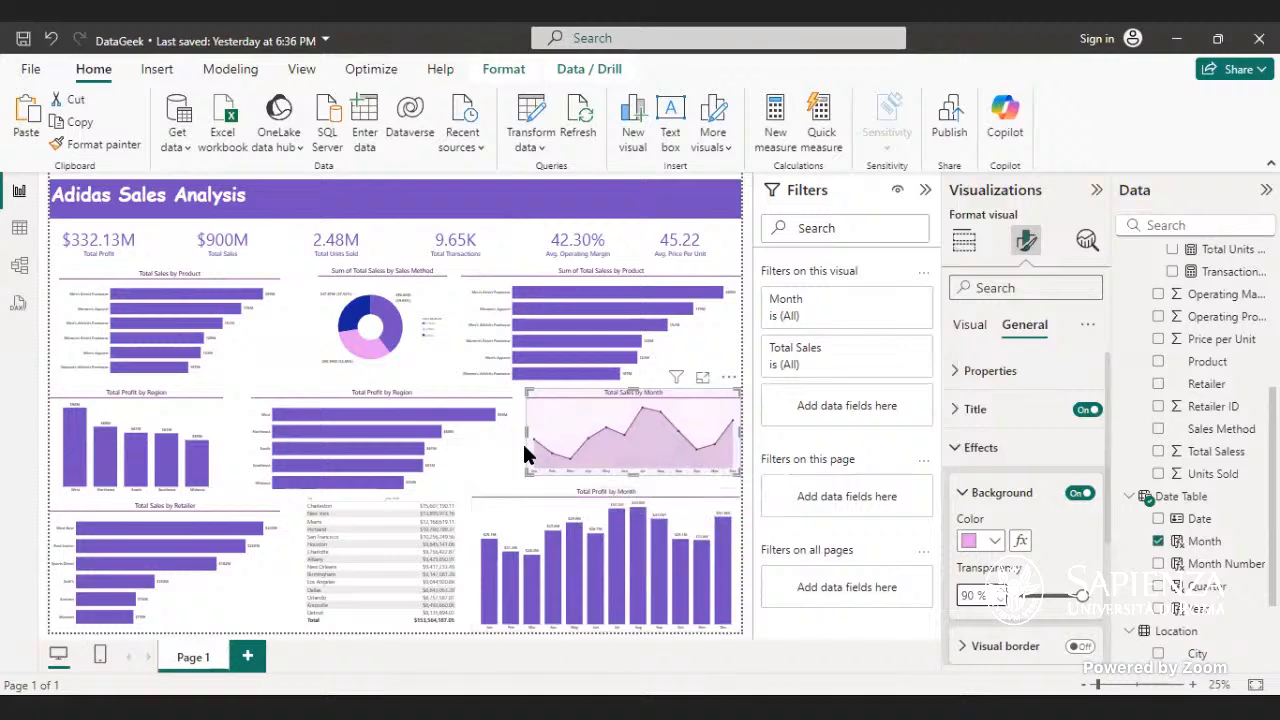
- Extend the Total Sales by Month chart toward the Total Profit by Region bar chart, leaving a narrow gap and aligning their top edges
left_click_drag(532, 473, 512, 477)
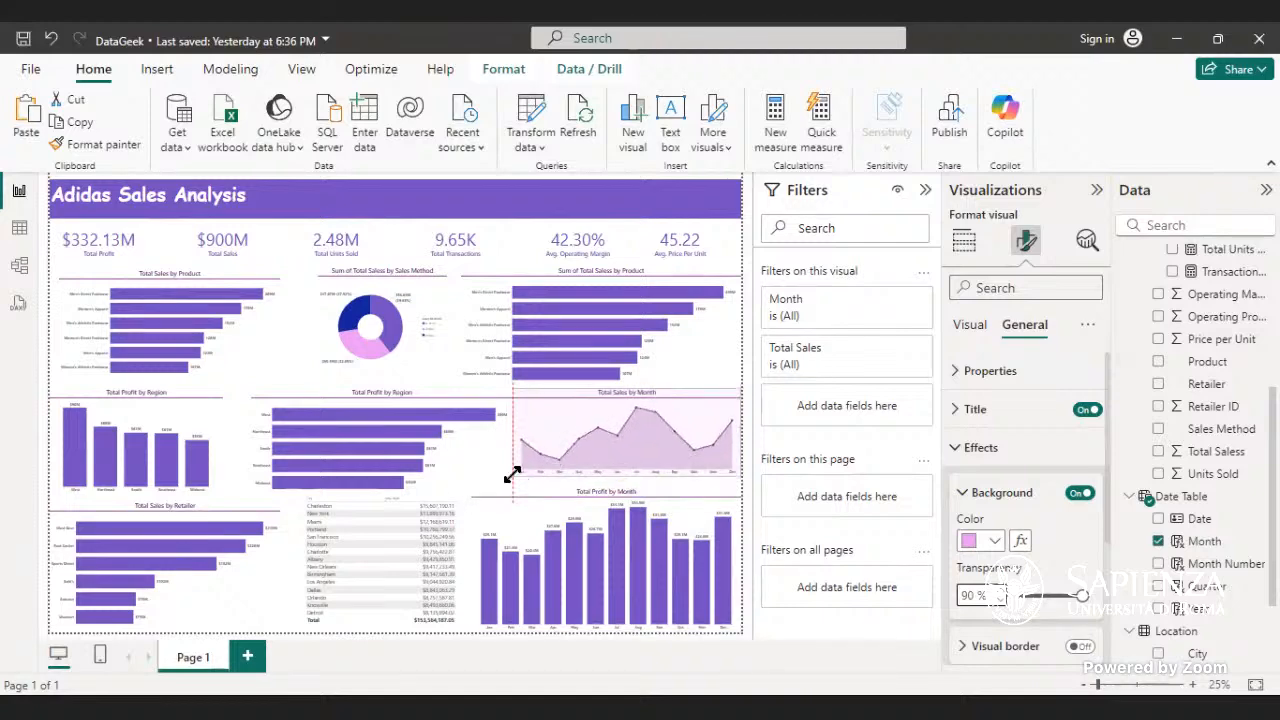
left_click(485, 405)
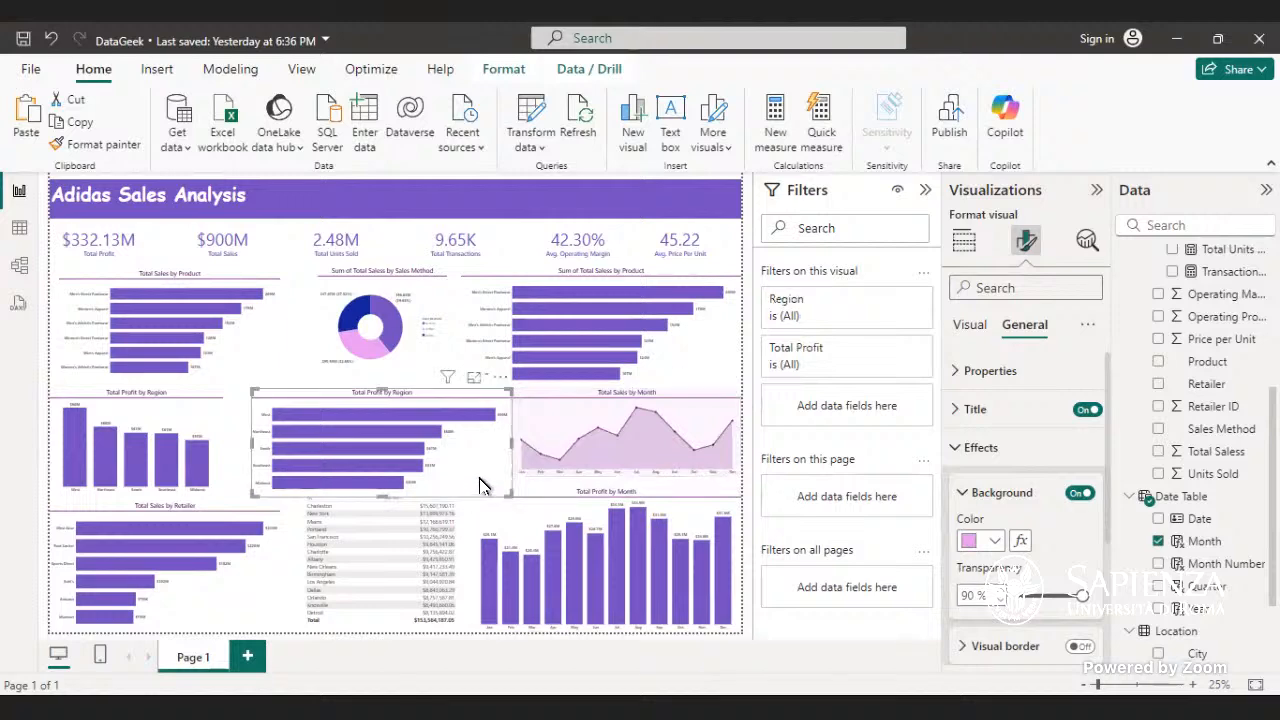
left_click(735, 242)
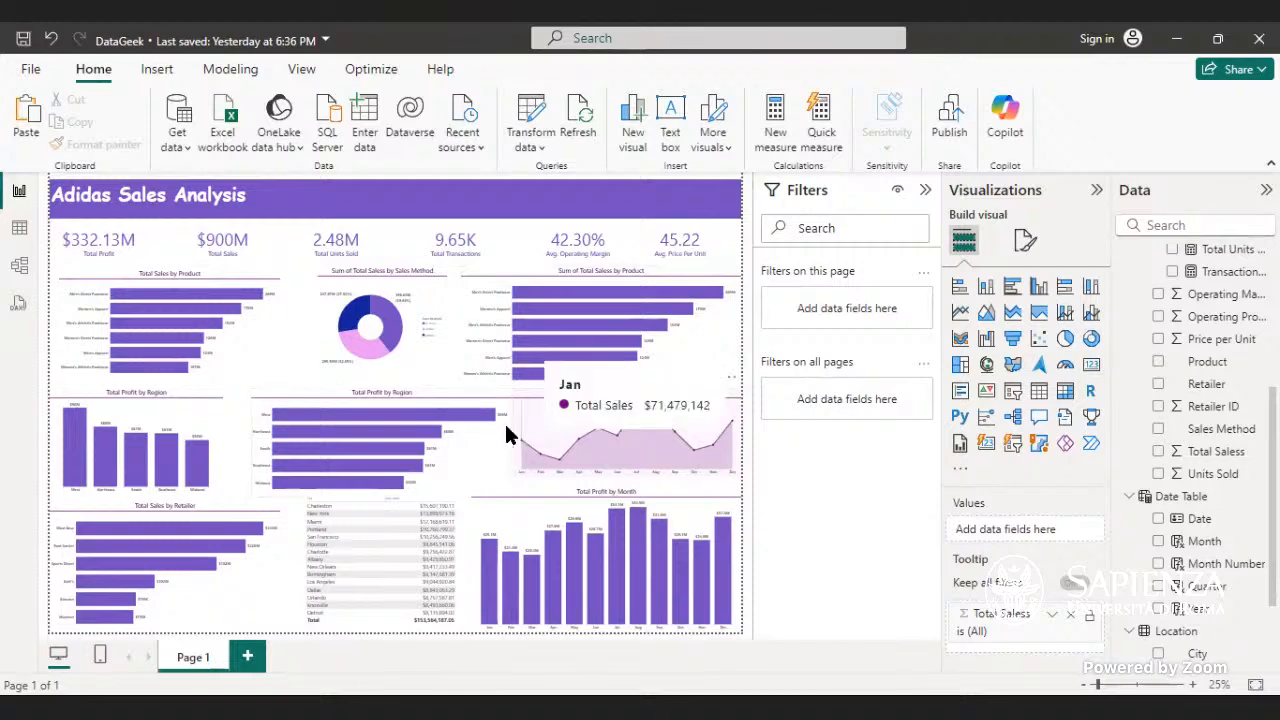
left_click(505, 424)
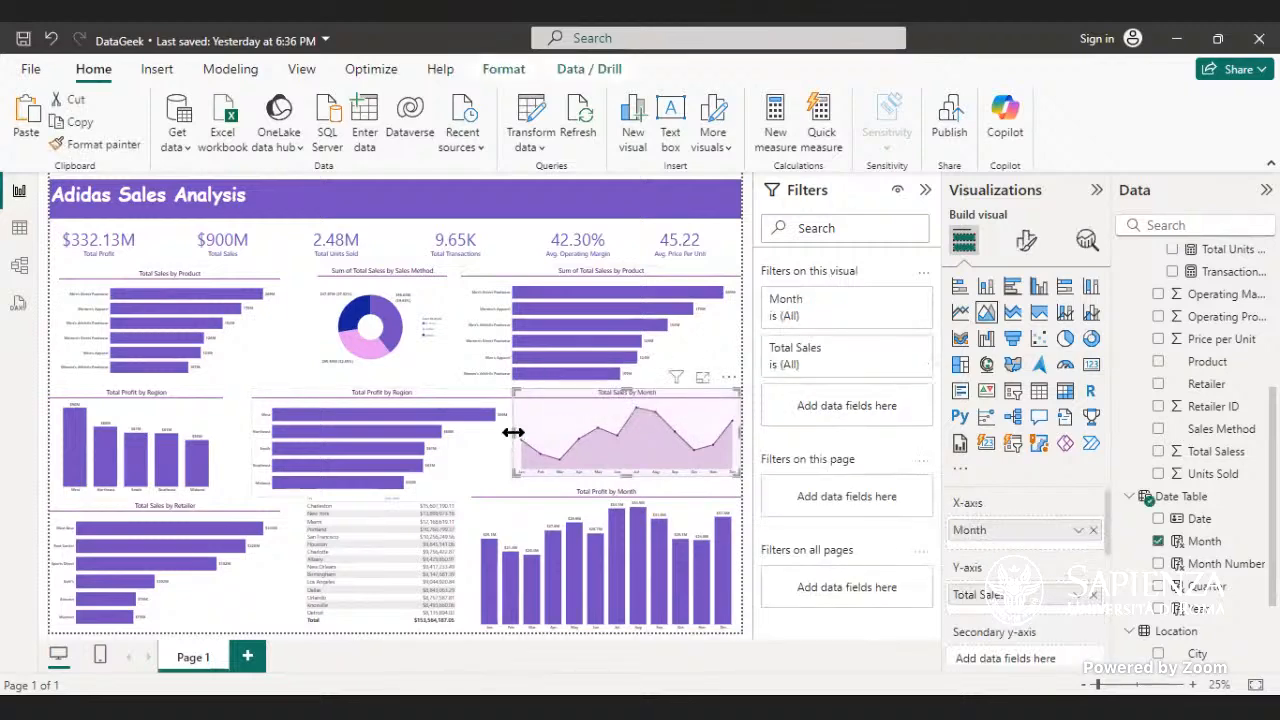
mouse_move(519, 444)
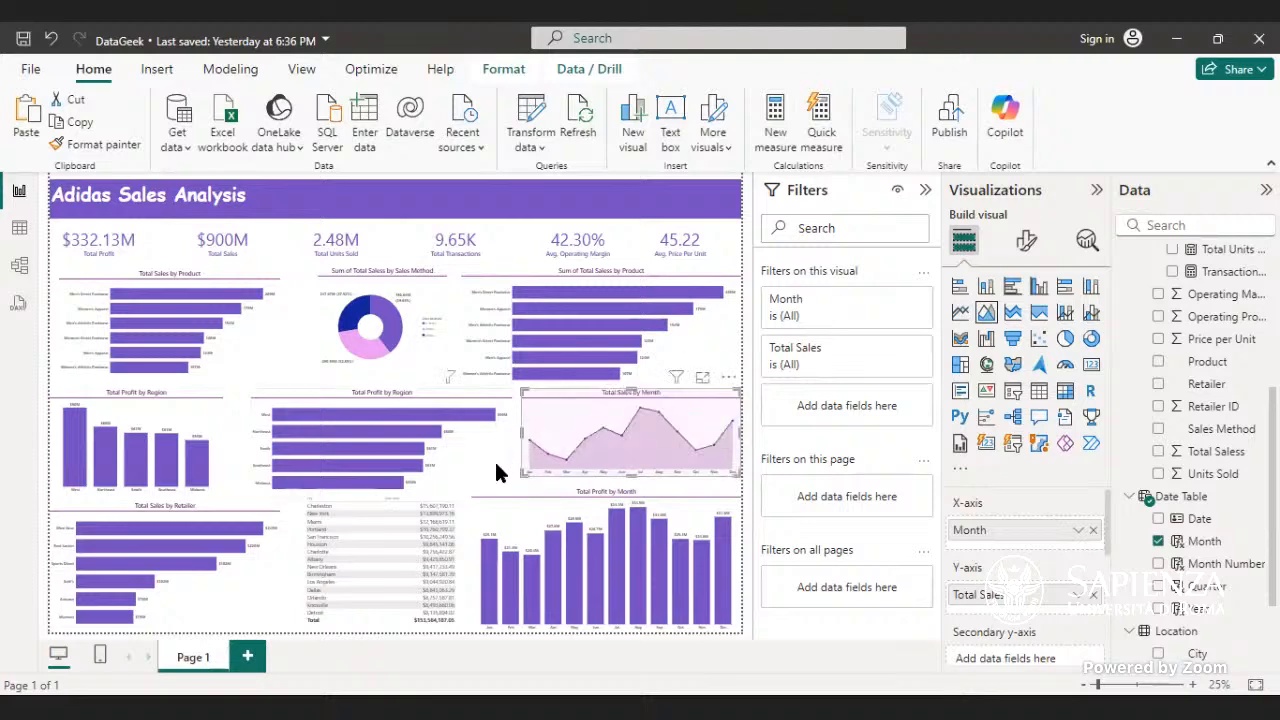
left_click(494, 459)
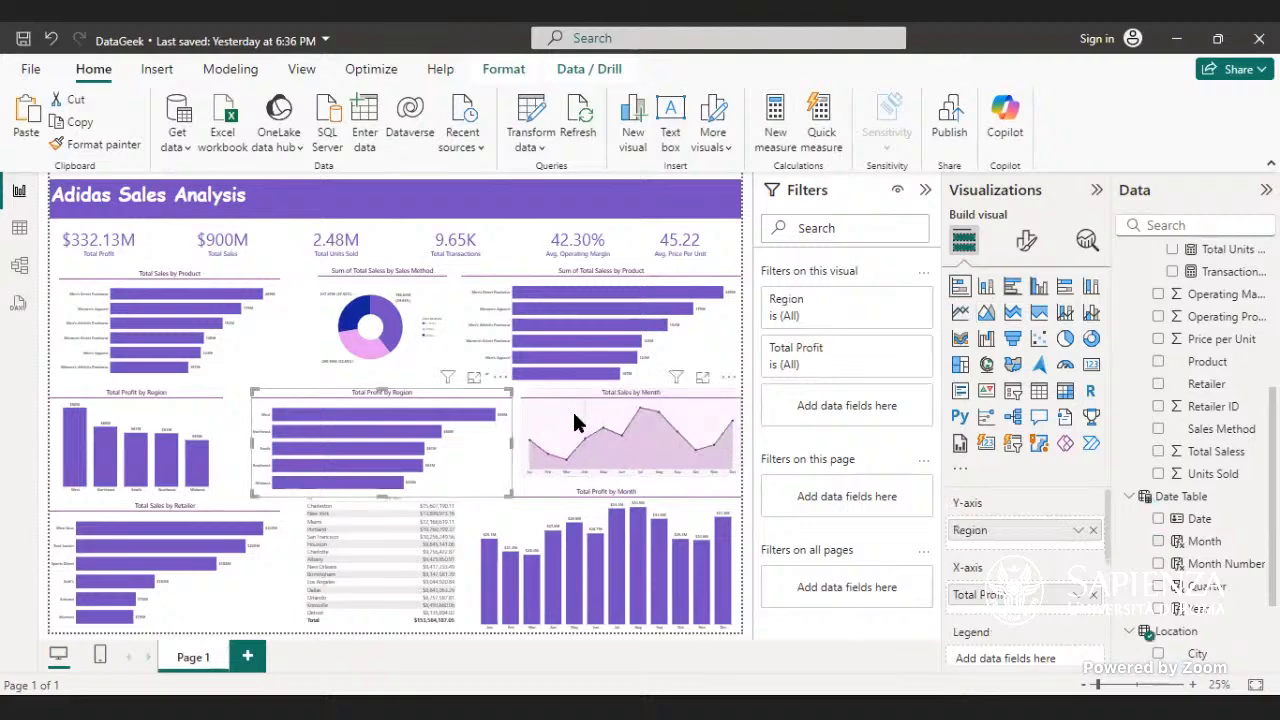
left_click(693, 421)
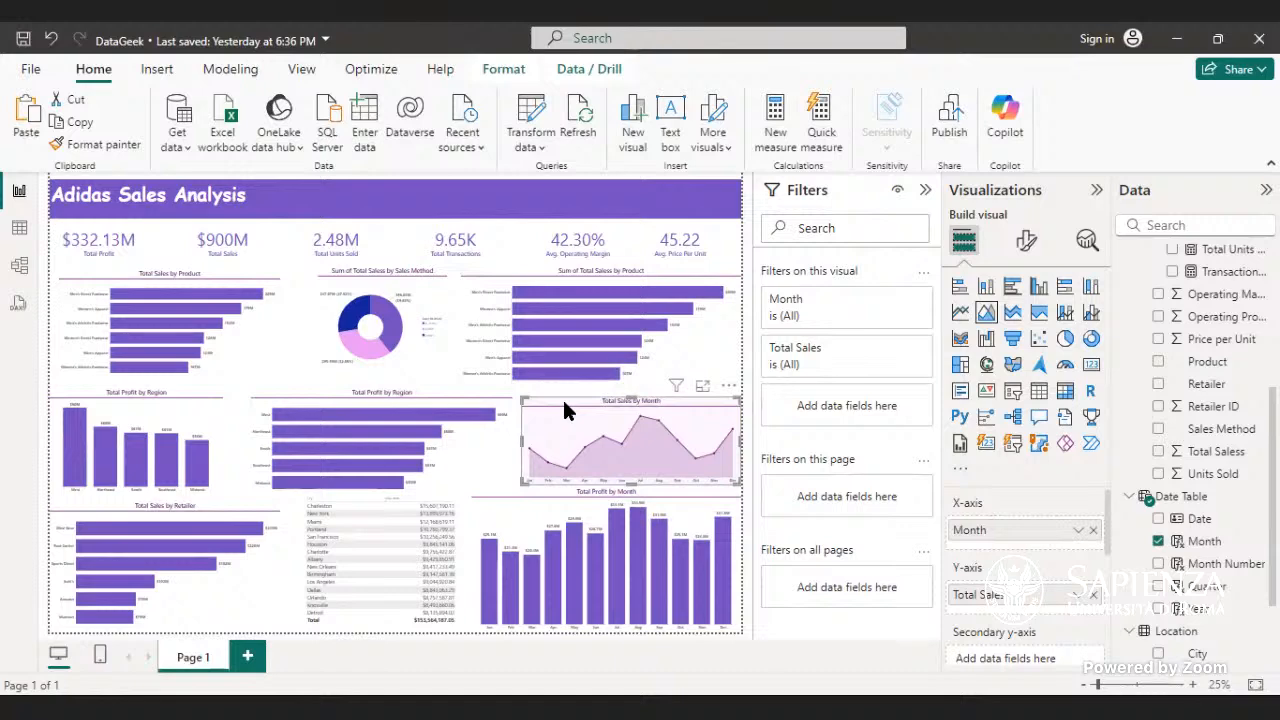
left_click_drag(562, 405, 574, 394)
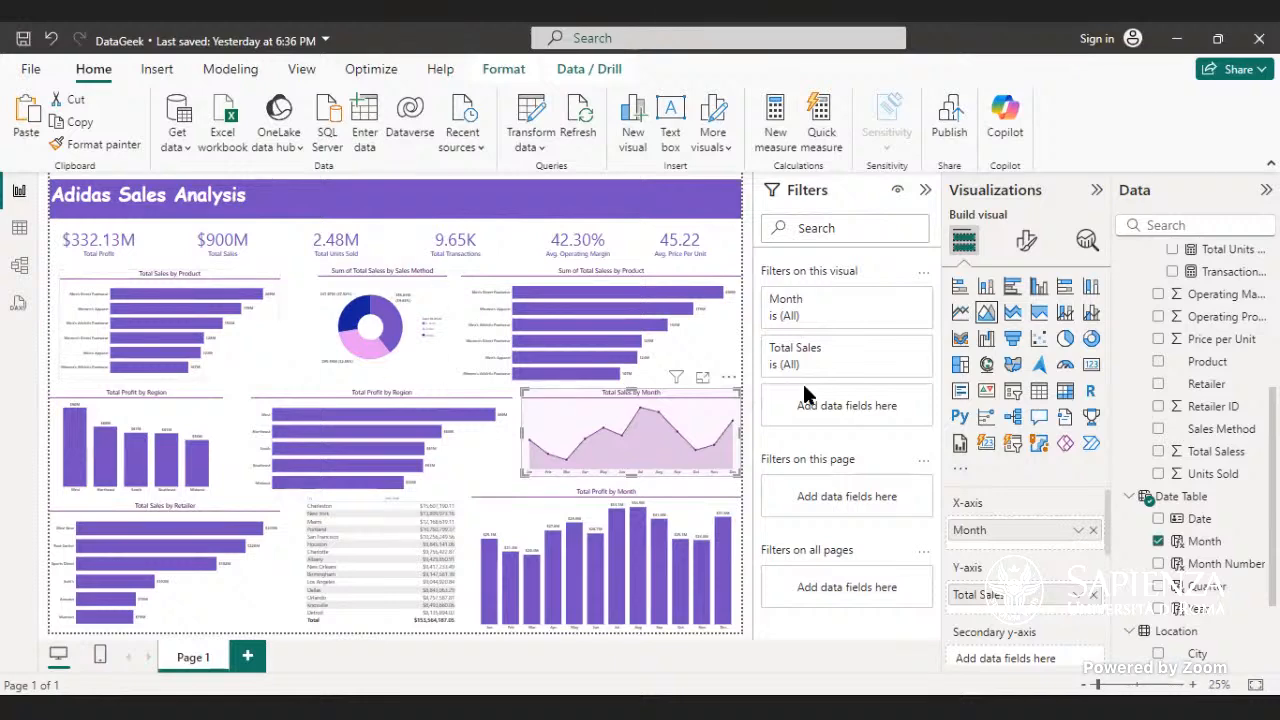
left_click(731, 248)
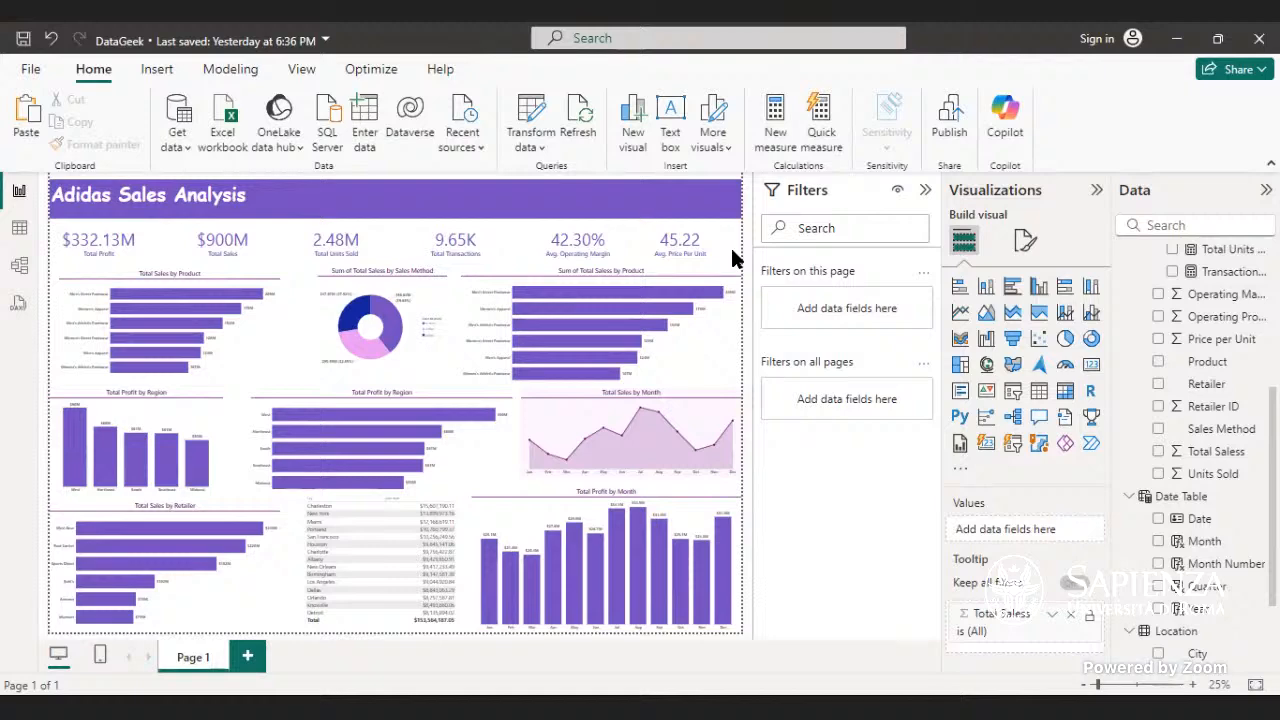
- Examine the formatting options available for the grouped KPI cards, including the group's size properties and background effects
left_click(101, 268)
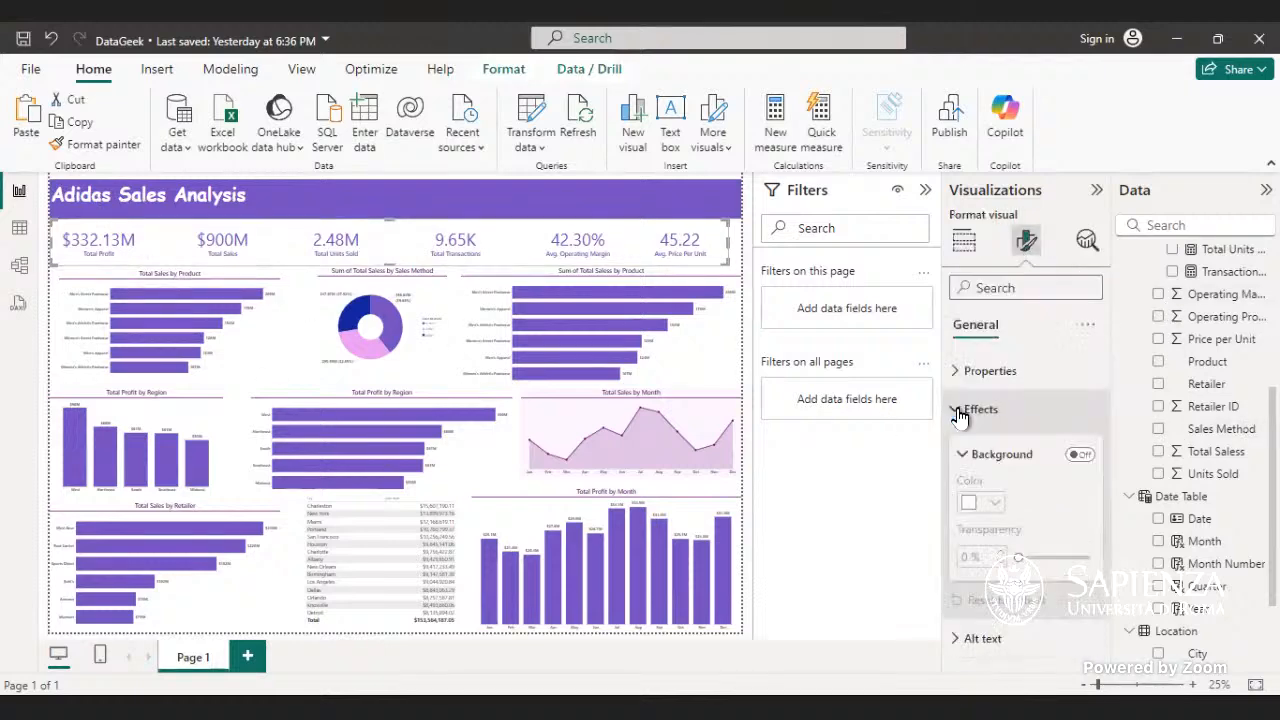
left_click(972, 372)
left_click(972, 372)
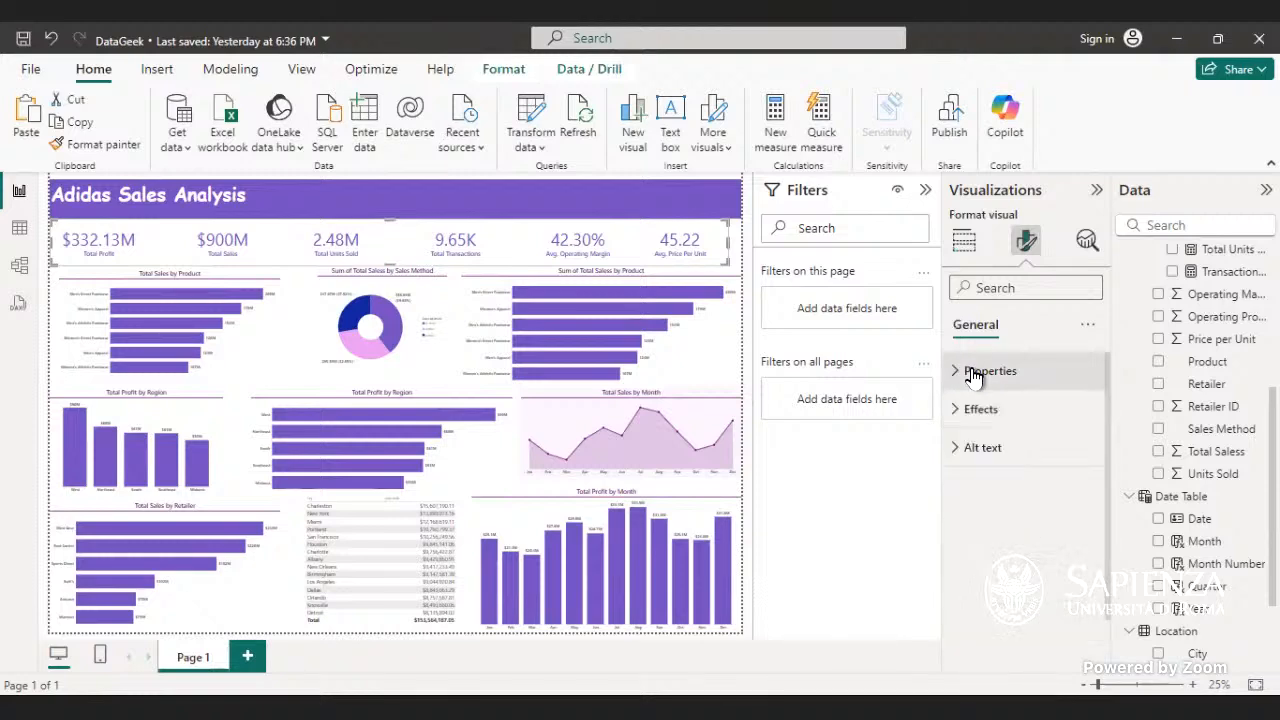
left_click(968, 248)
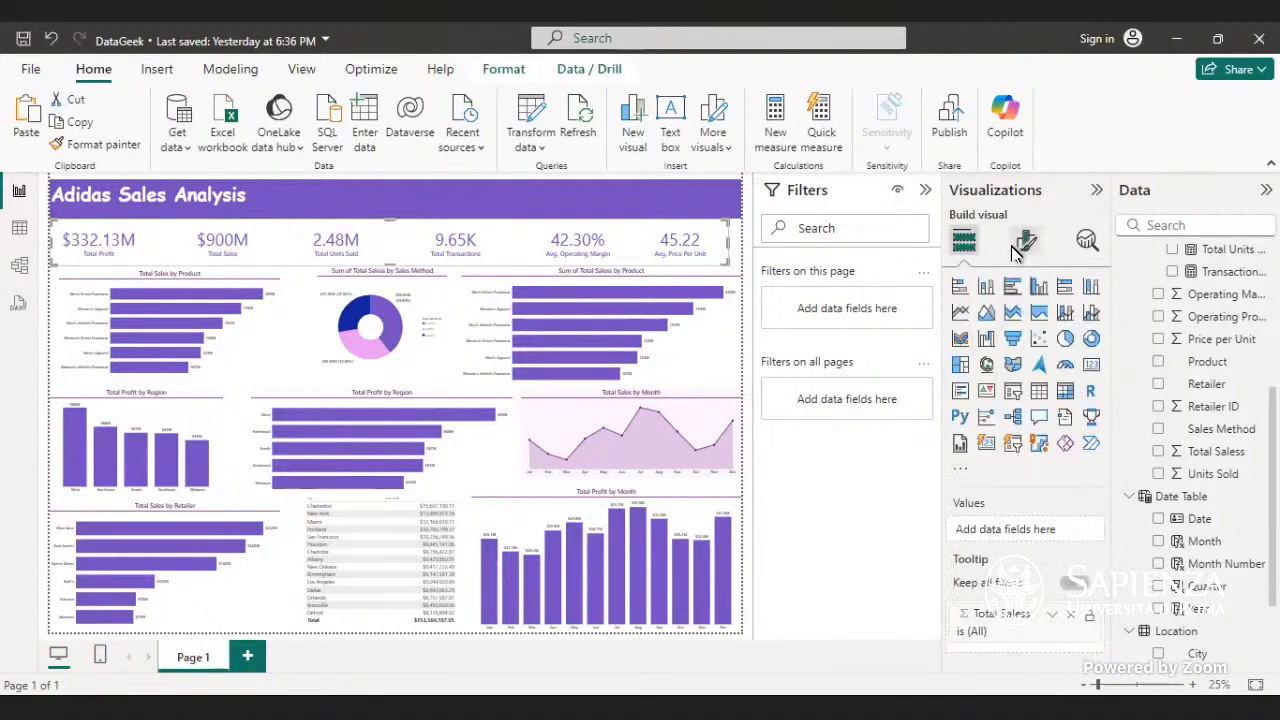
left_click(1026, 242)
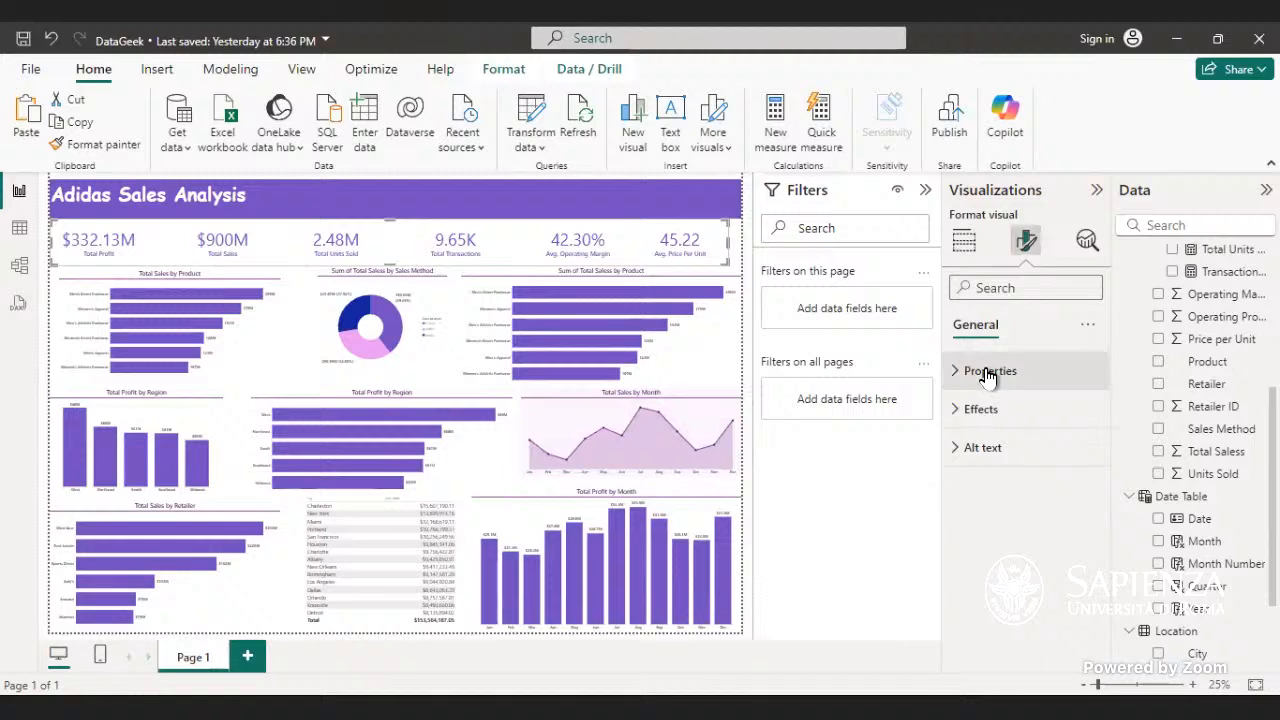
left_click(980, 408)
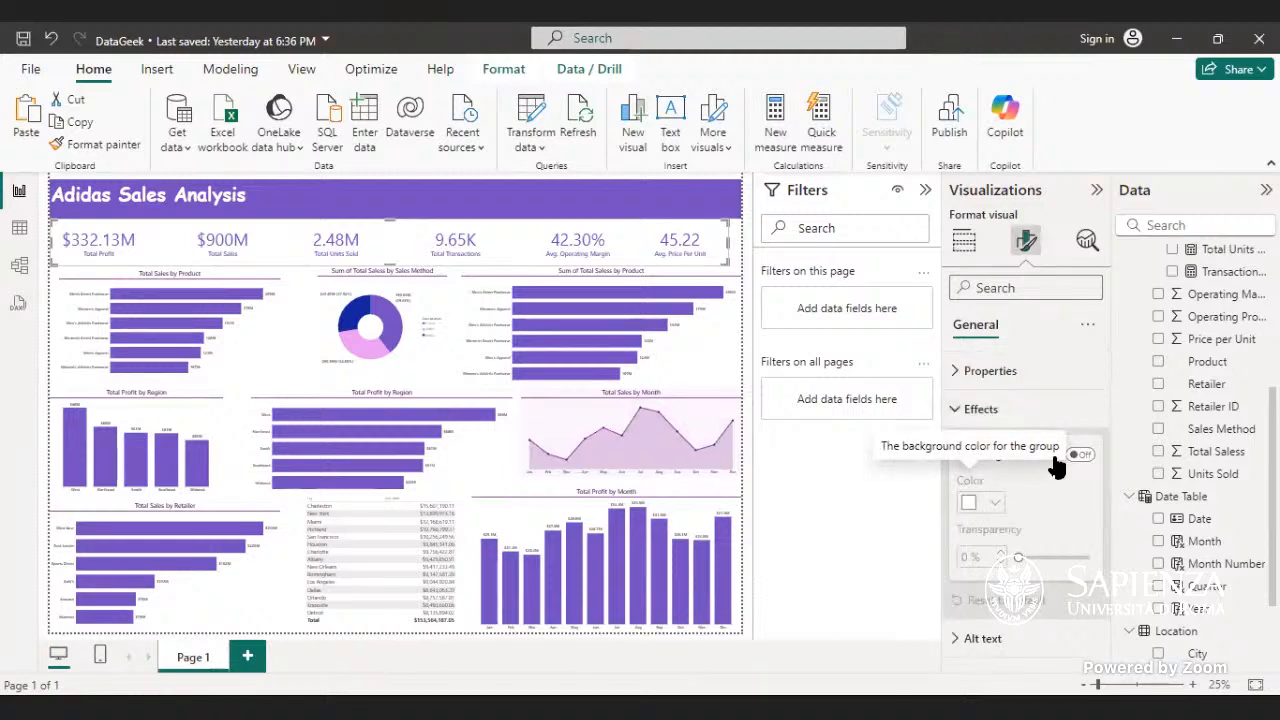
left_click(1018, 410)
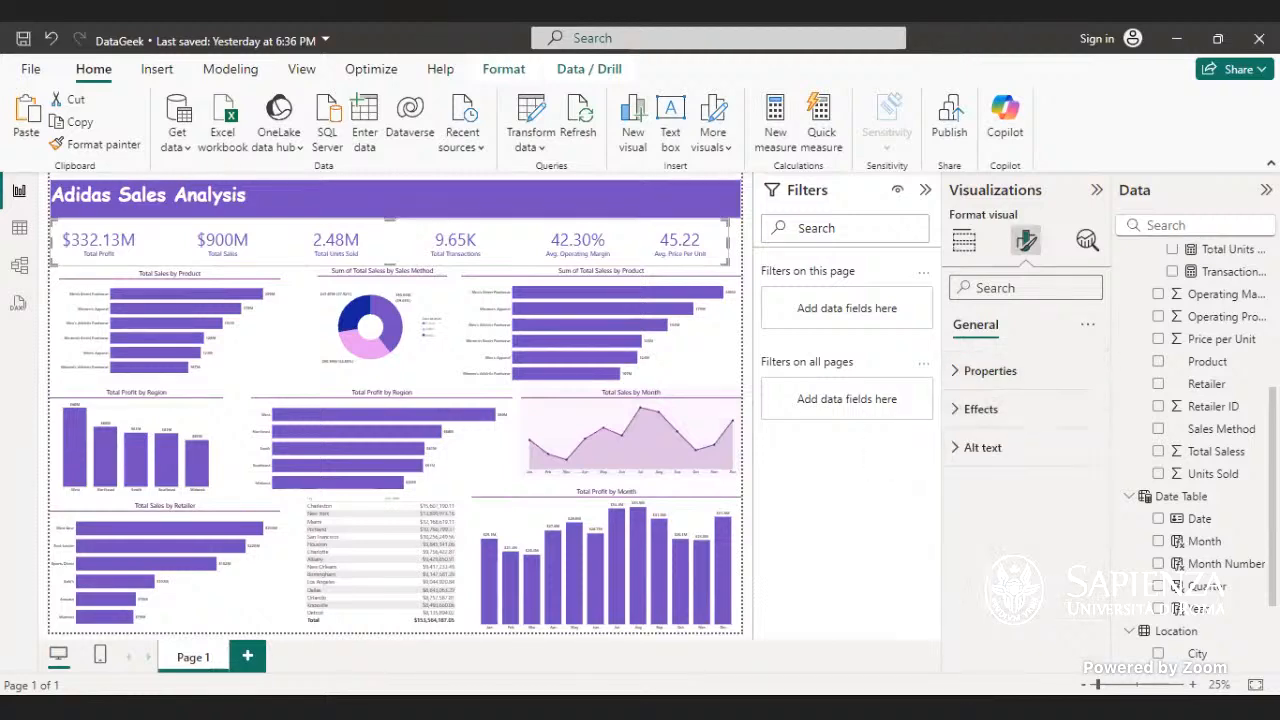
left_click(162, 245)
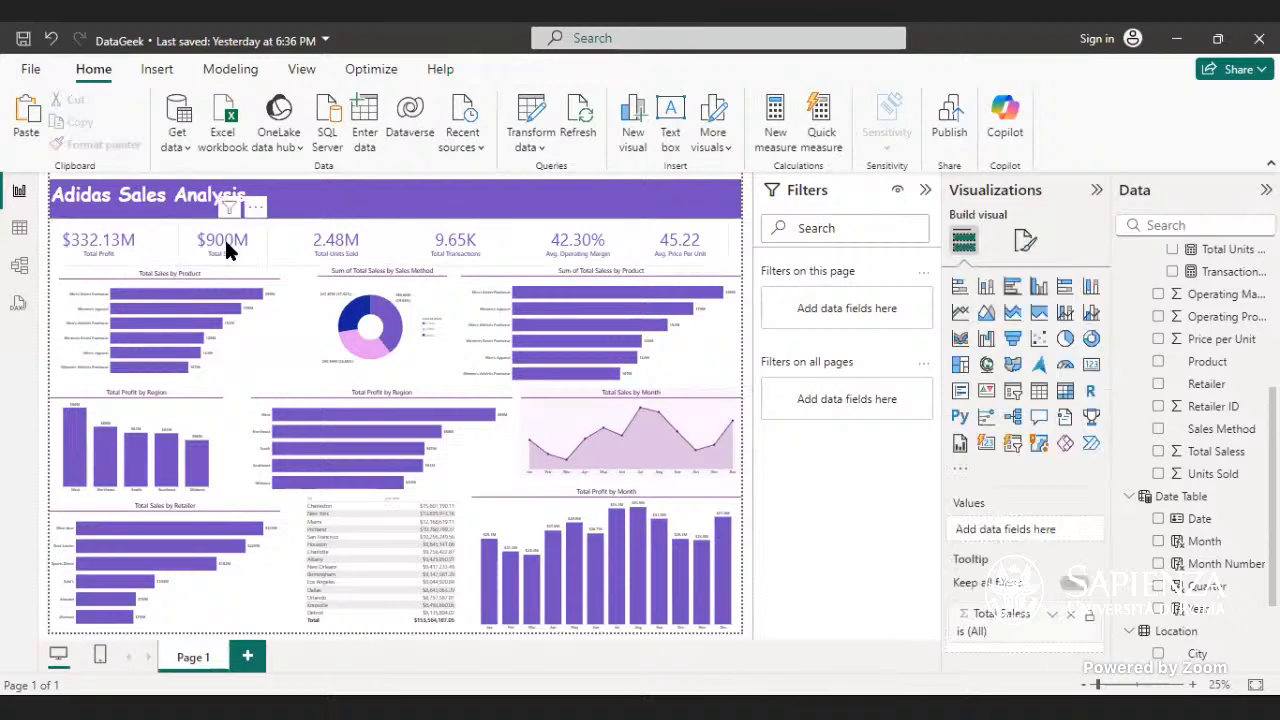
left_click(226, 250)
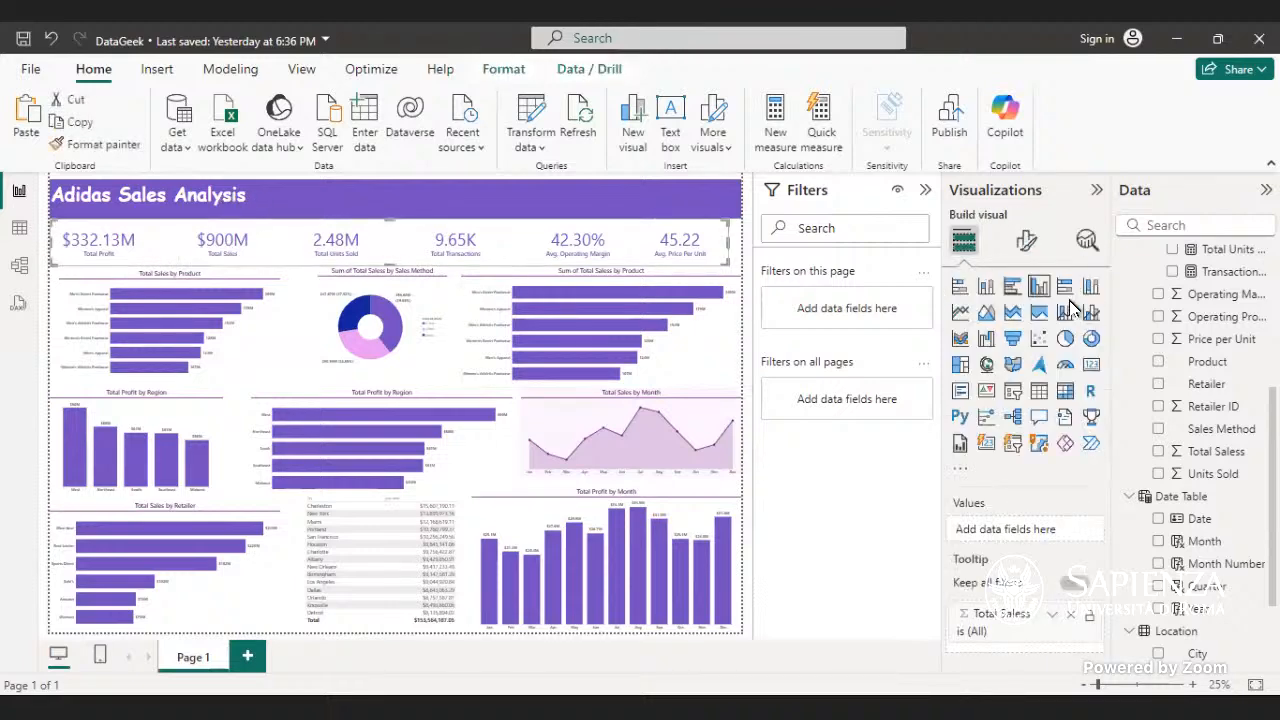
left_click(1030, 244)
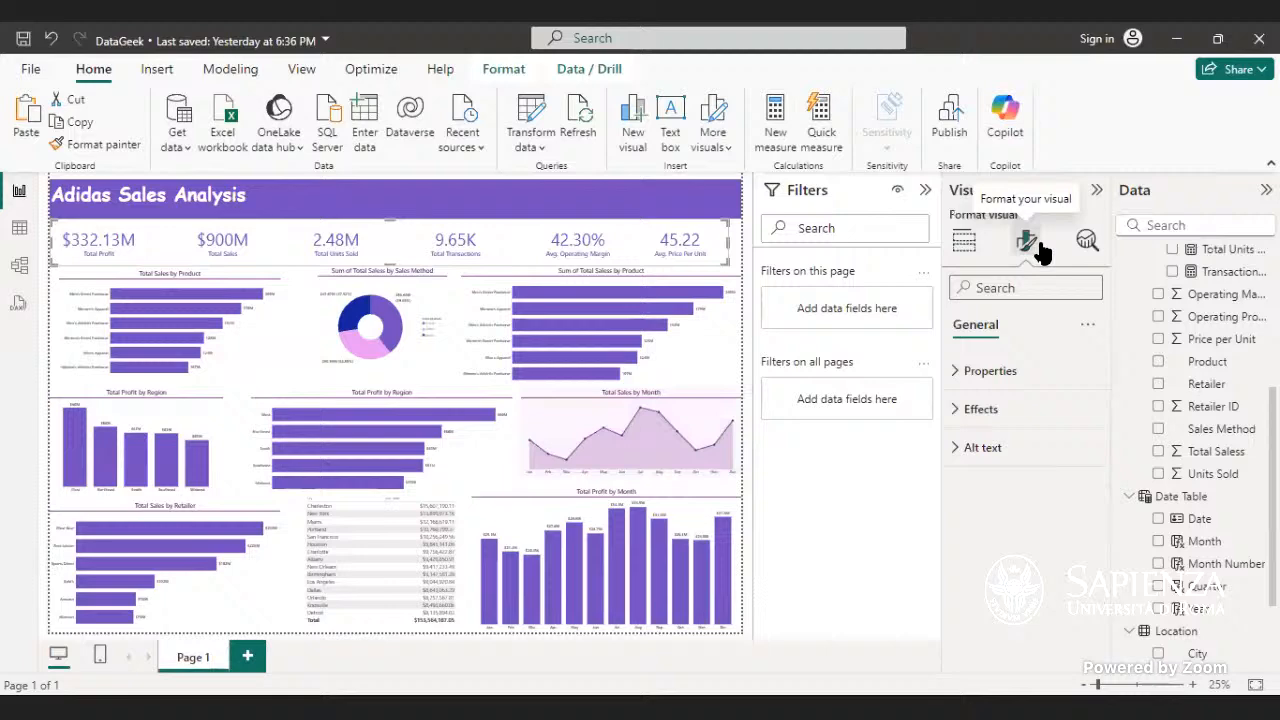
left_click(962, 371)
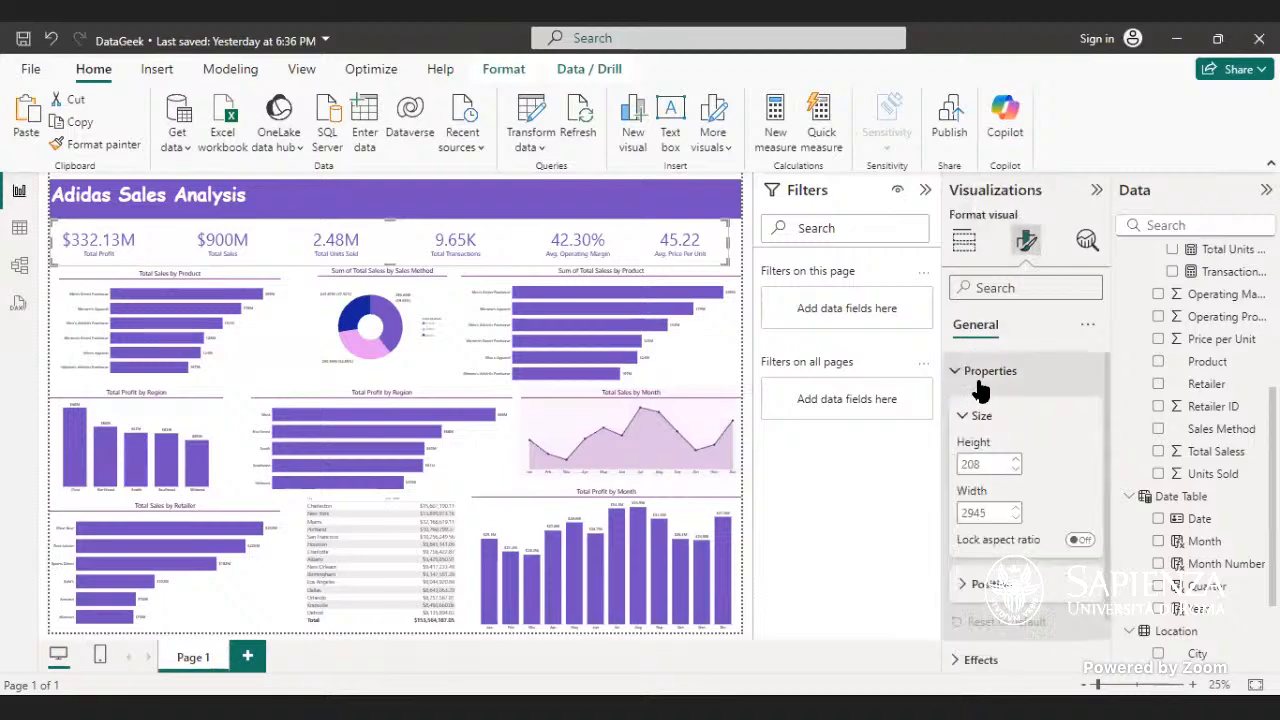
left_click(979, 383)
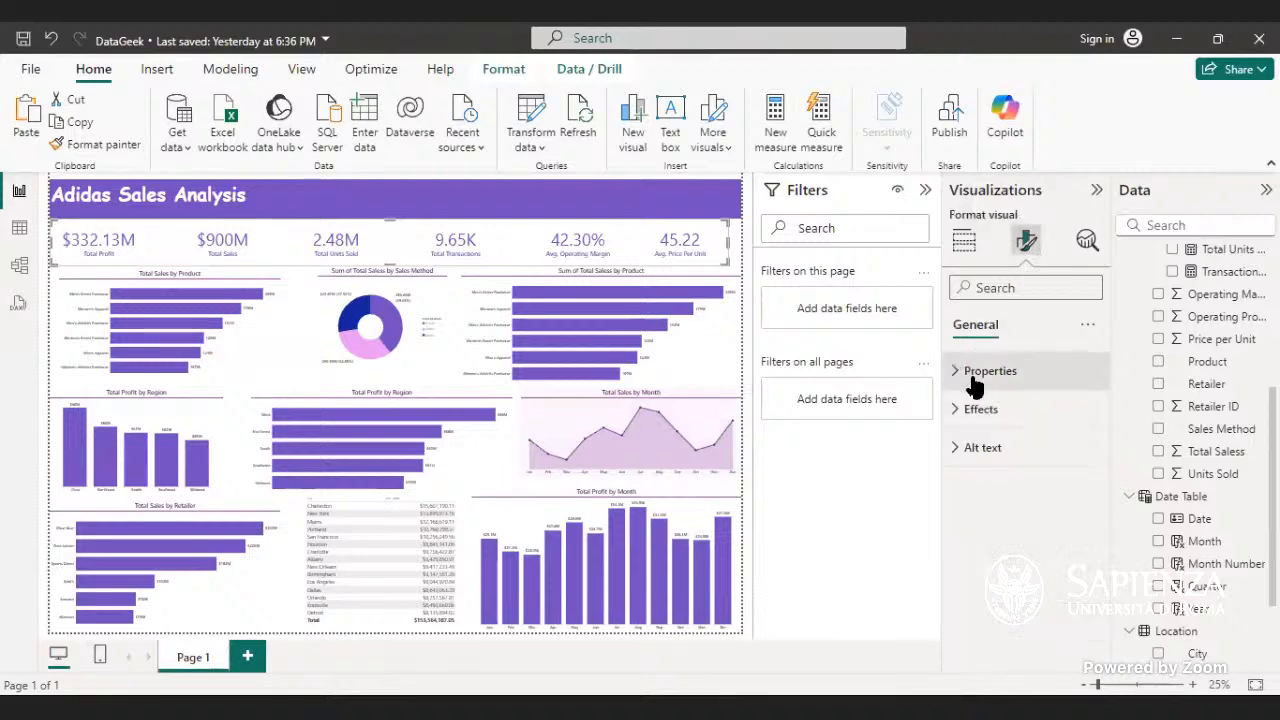
- Ungroup the row of KPI cards below the dashboard title
left_click(137, 250)
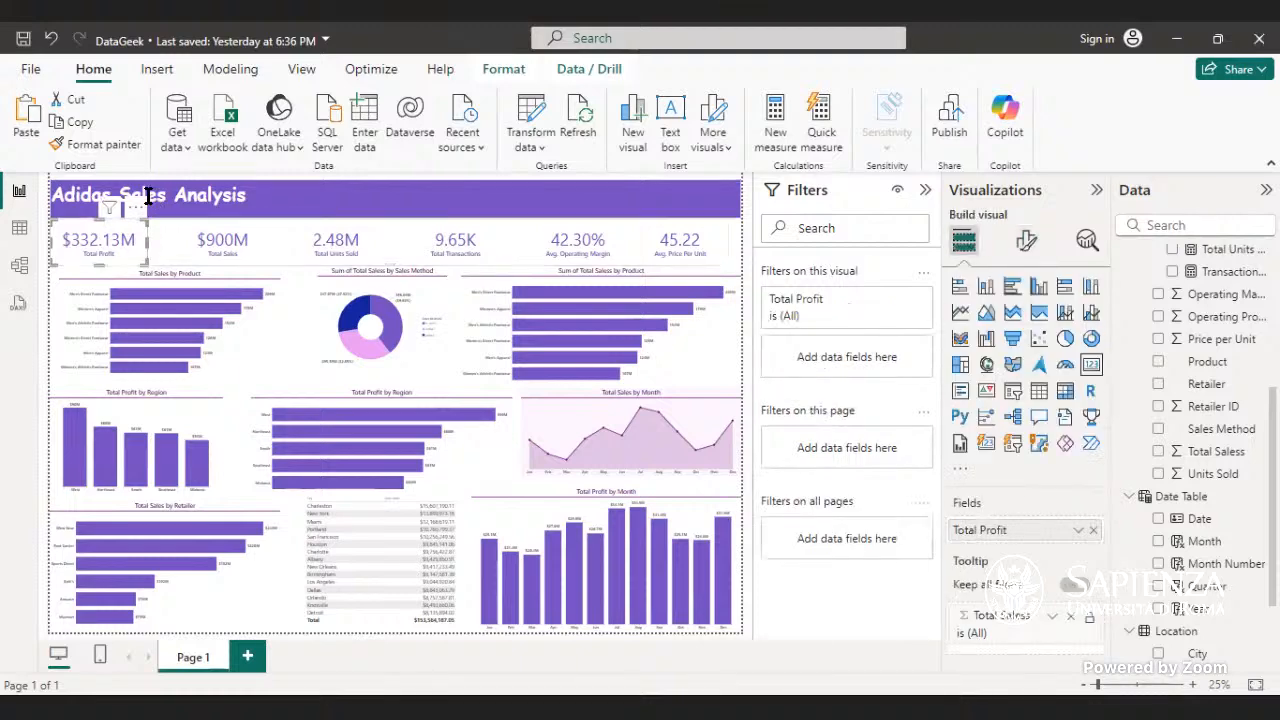
left_click(170, 241)
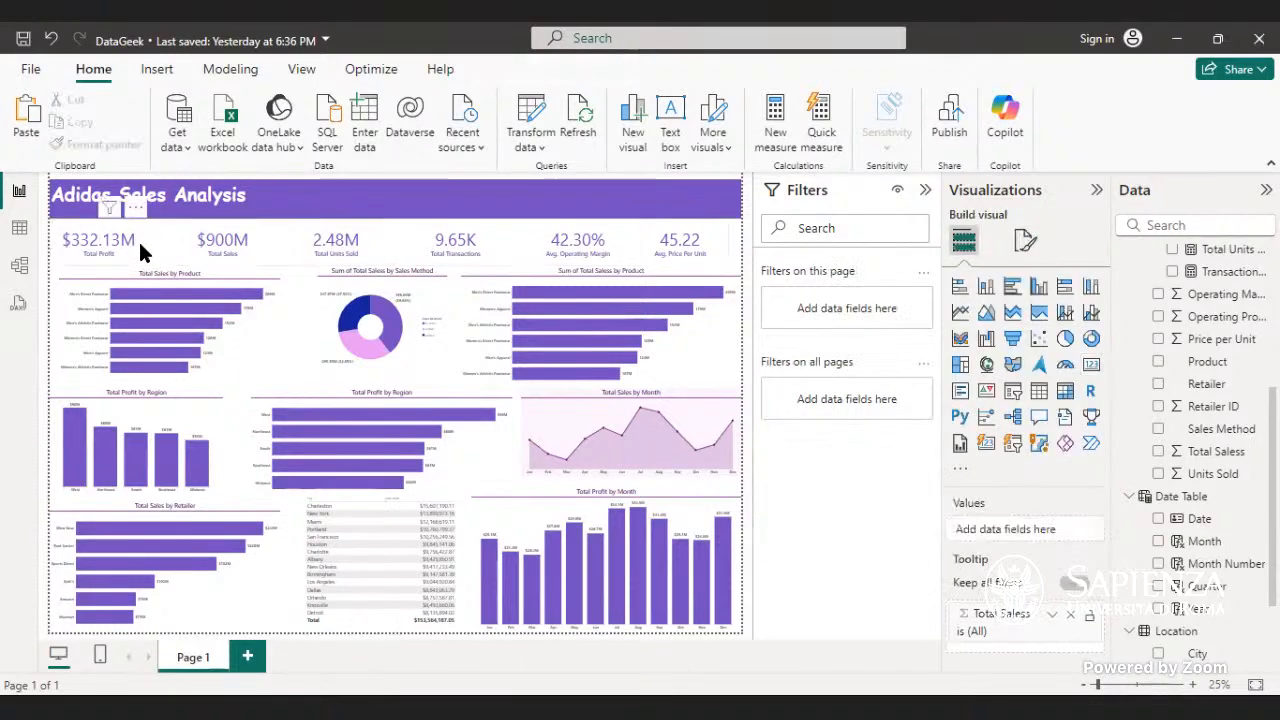
left_click(136, 208)
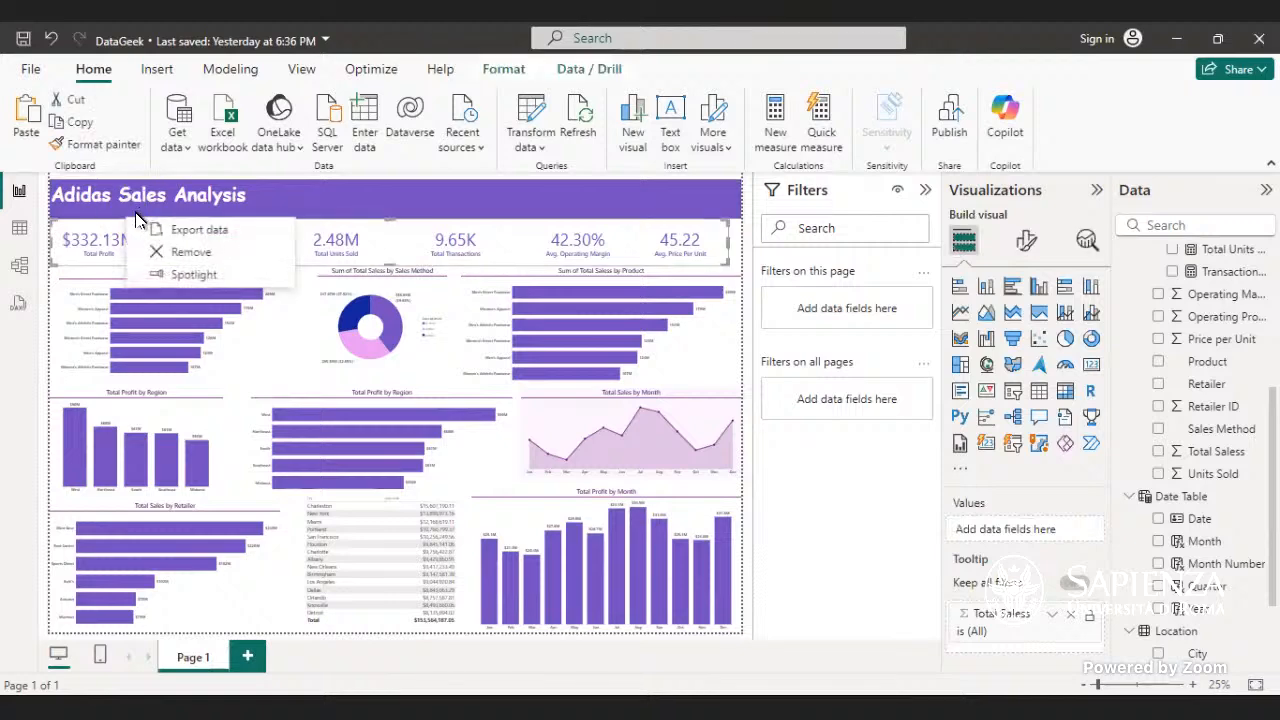
right_click(90, 246)
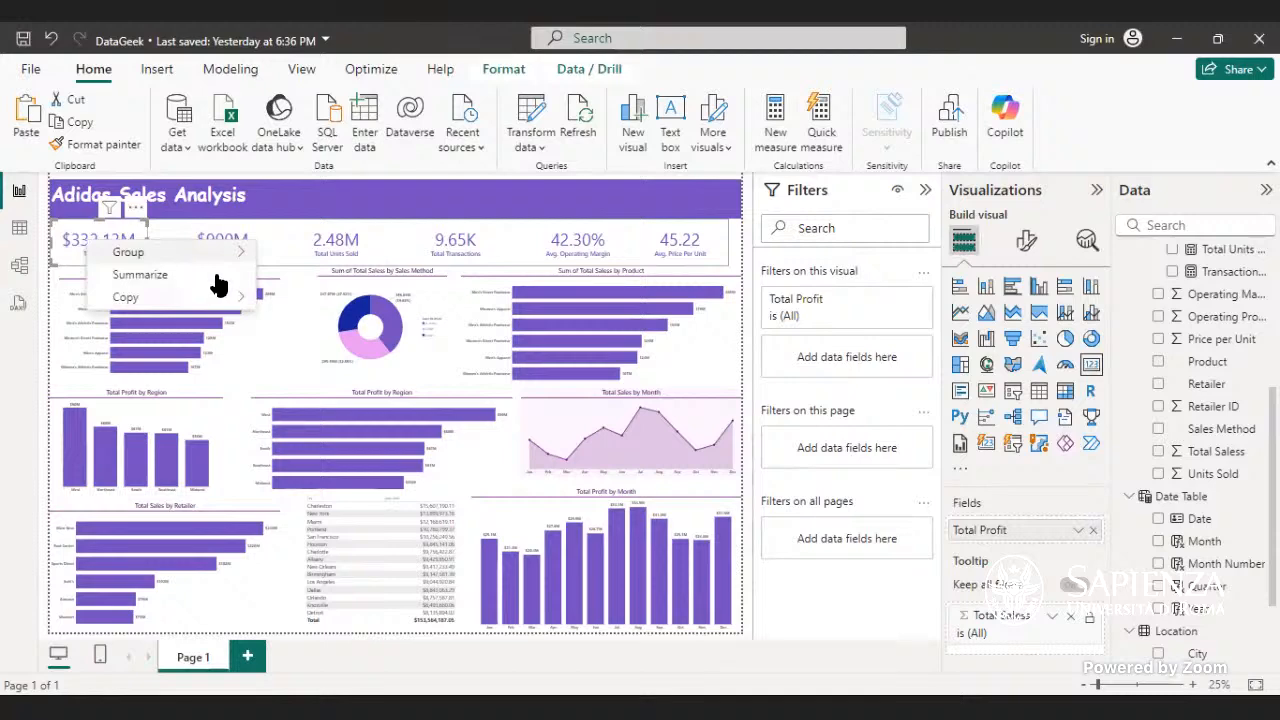
mouse_move(240, 258)
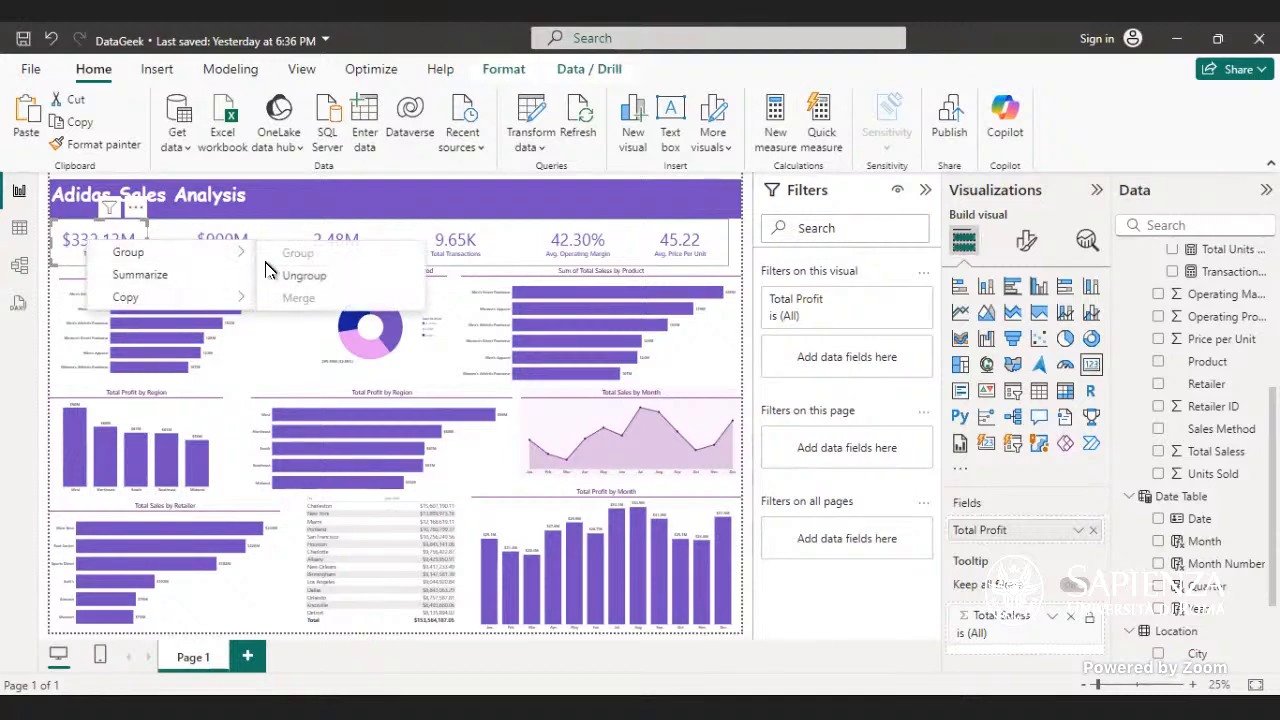
left_click(276, 273)
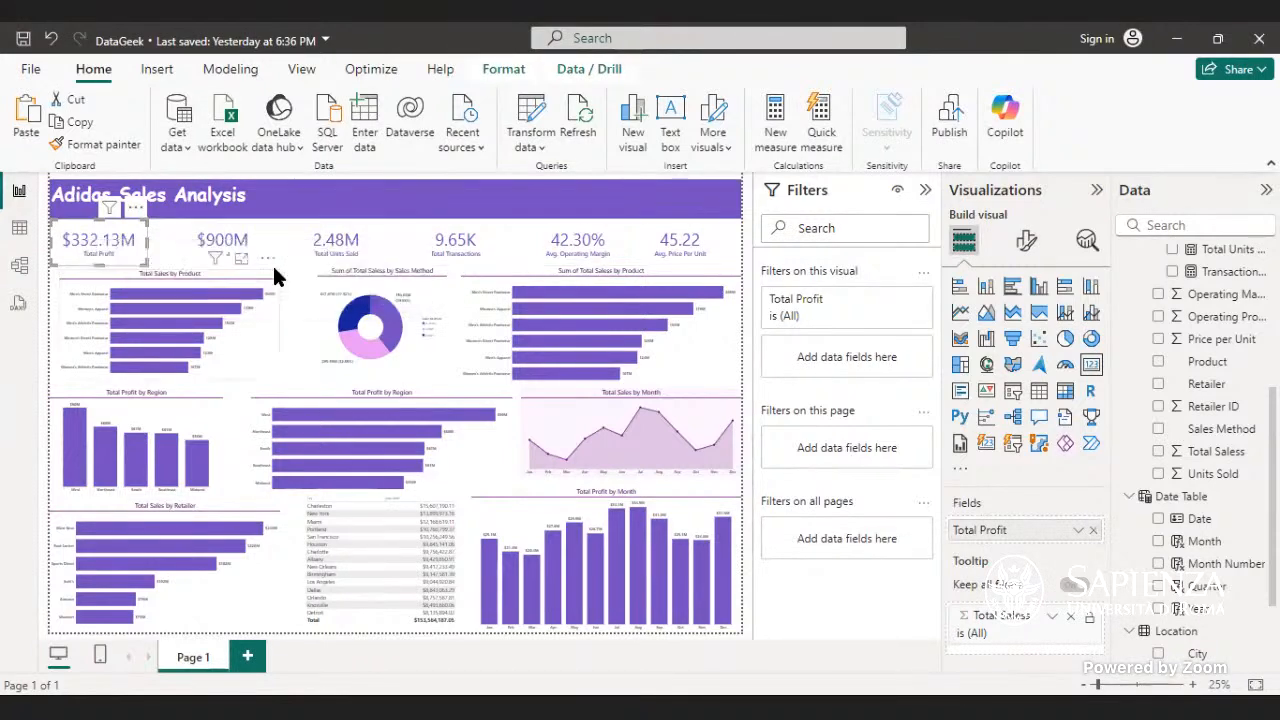
left_click(280, 254)
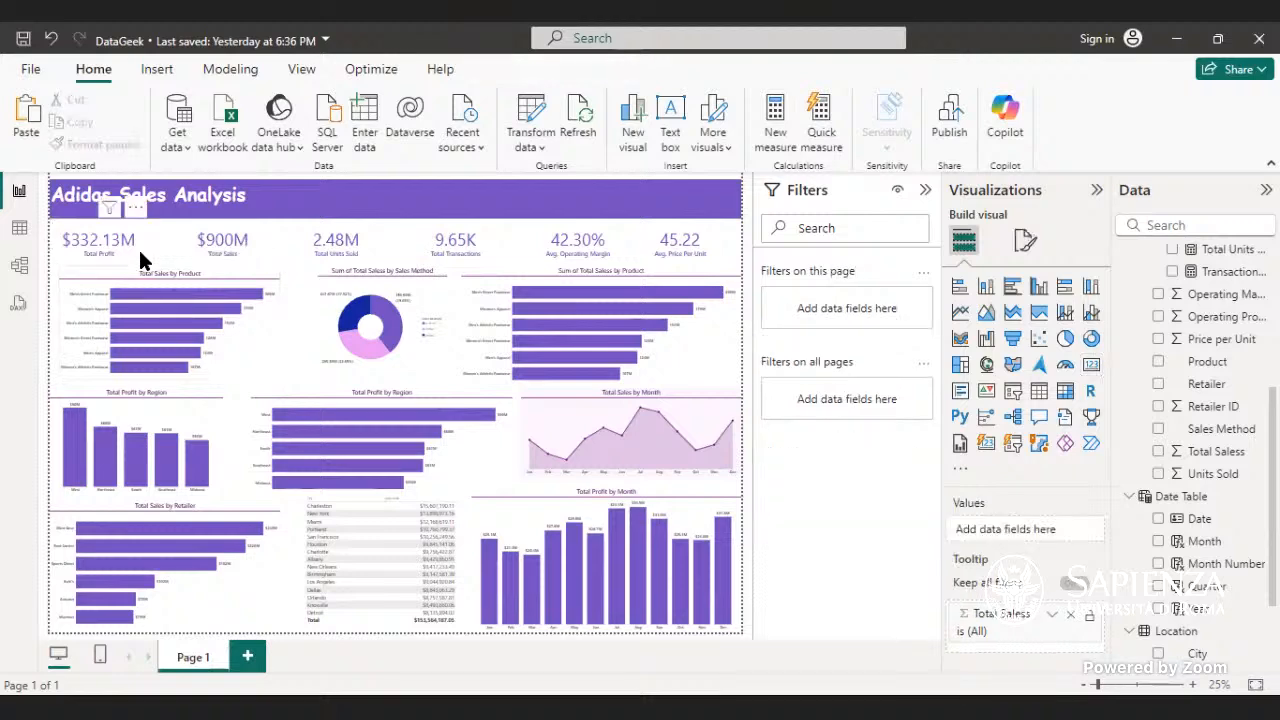
- Make the callout value of the Total Profit card bold
left_click(140, 250)
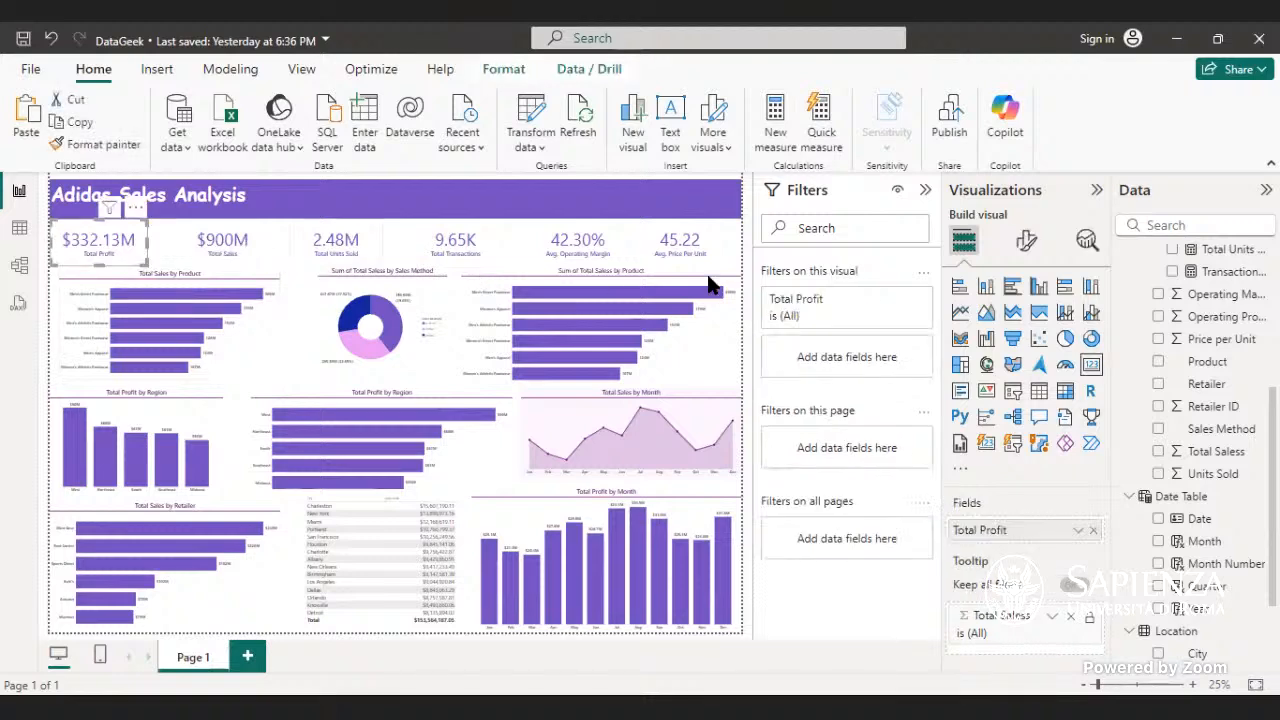
left_click(1026, 240)
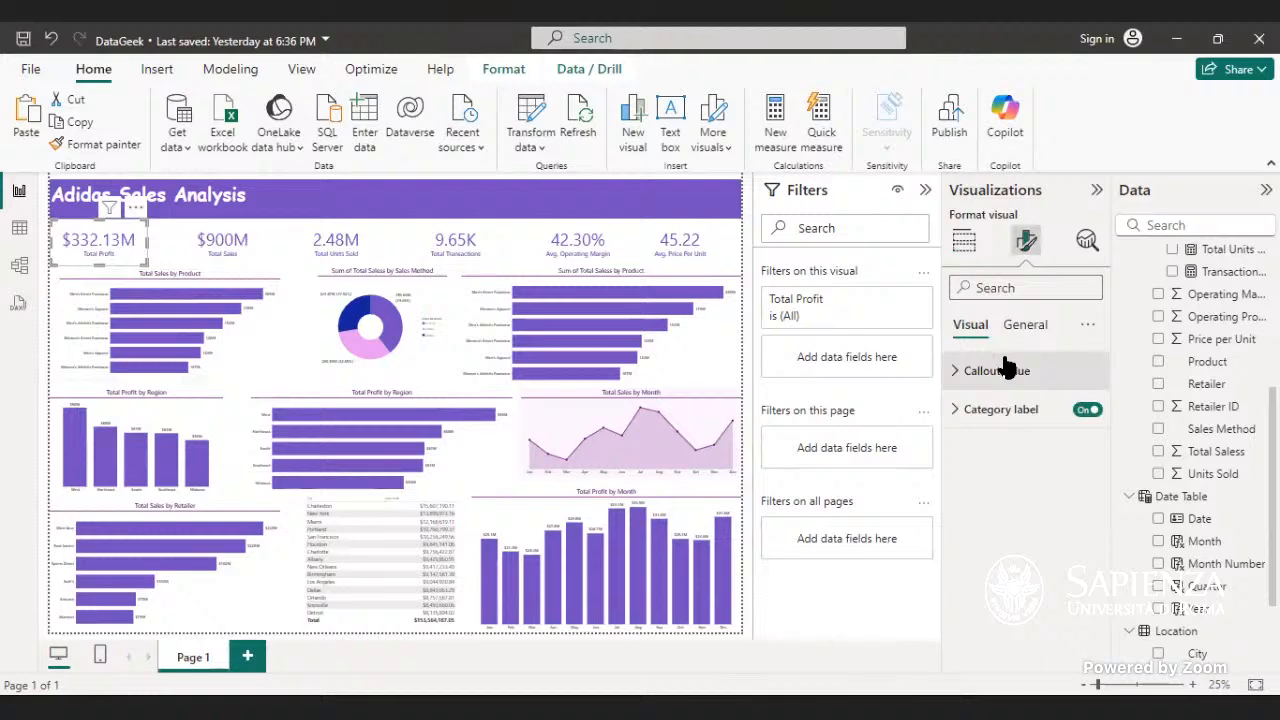
left_click(1004, 418)
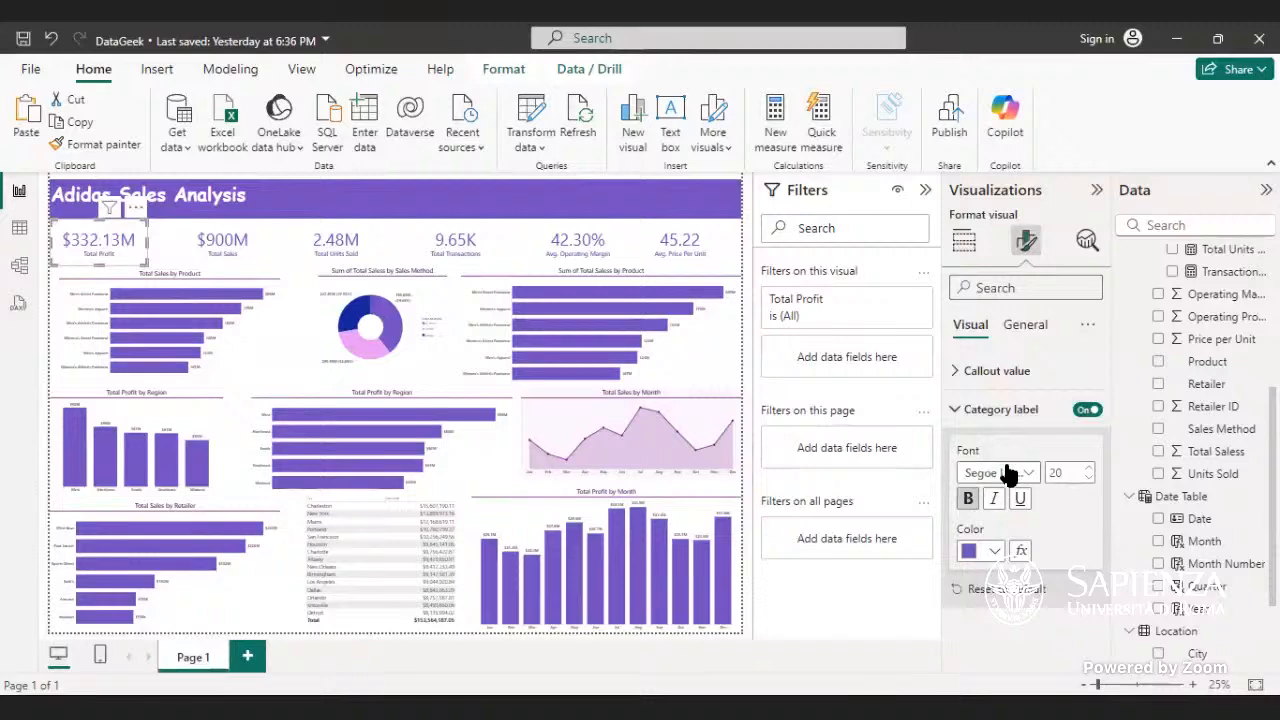
left_click(1018, 412)
left_click(1024, 375)
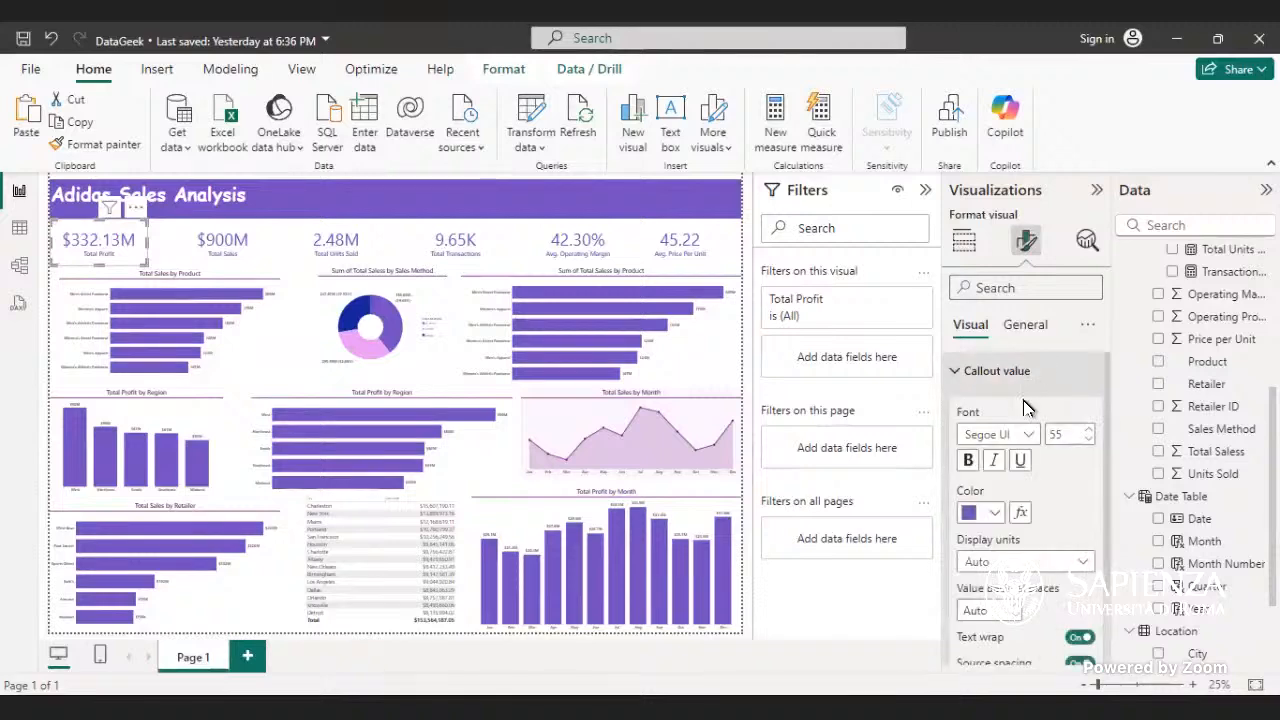
left_click(968, 464)
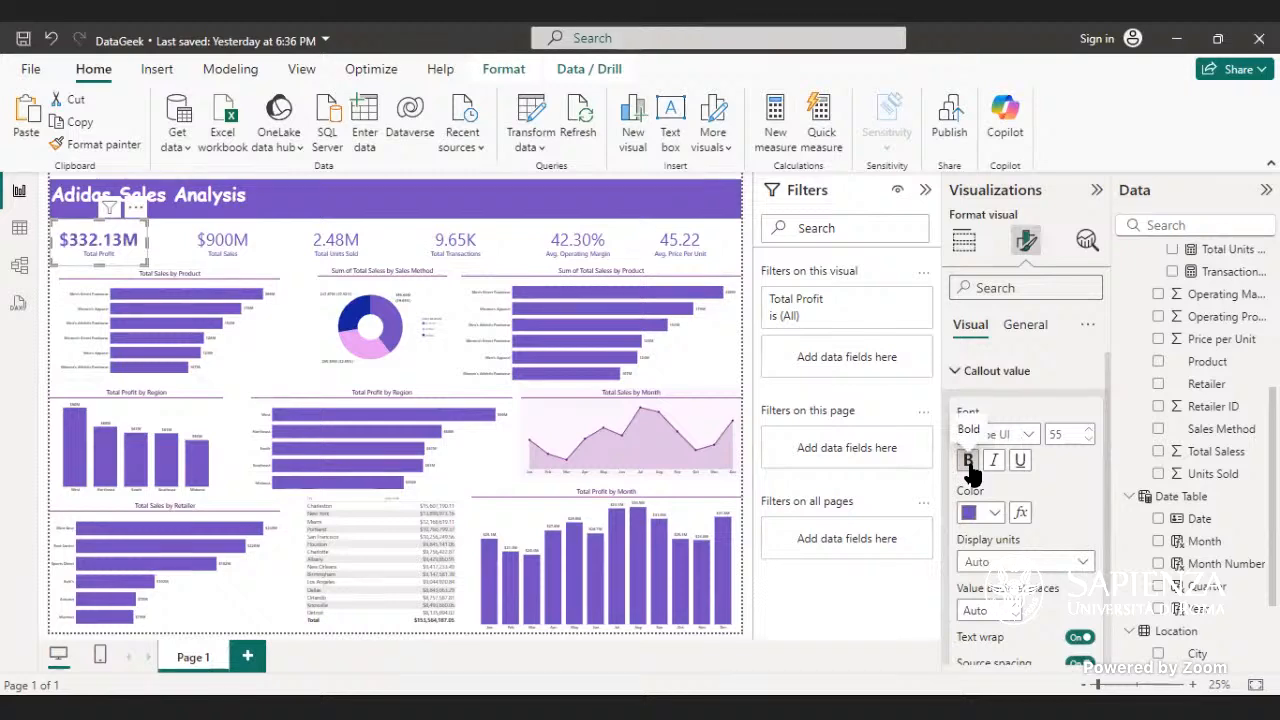
- Copy the Total Profit card's bold formatting to the Total Sales card and on to the Total Units Sold card
left_click(62, 150)
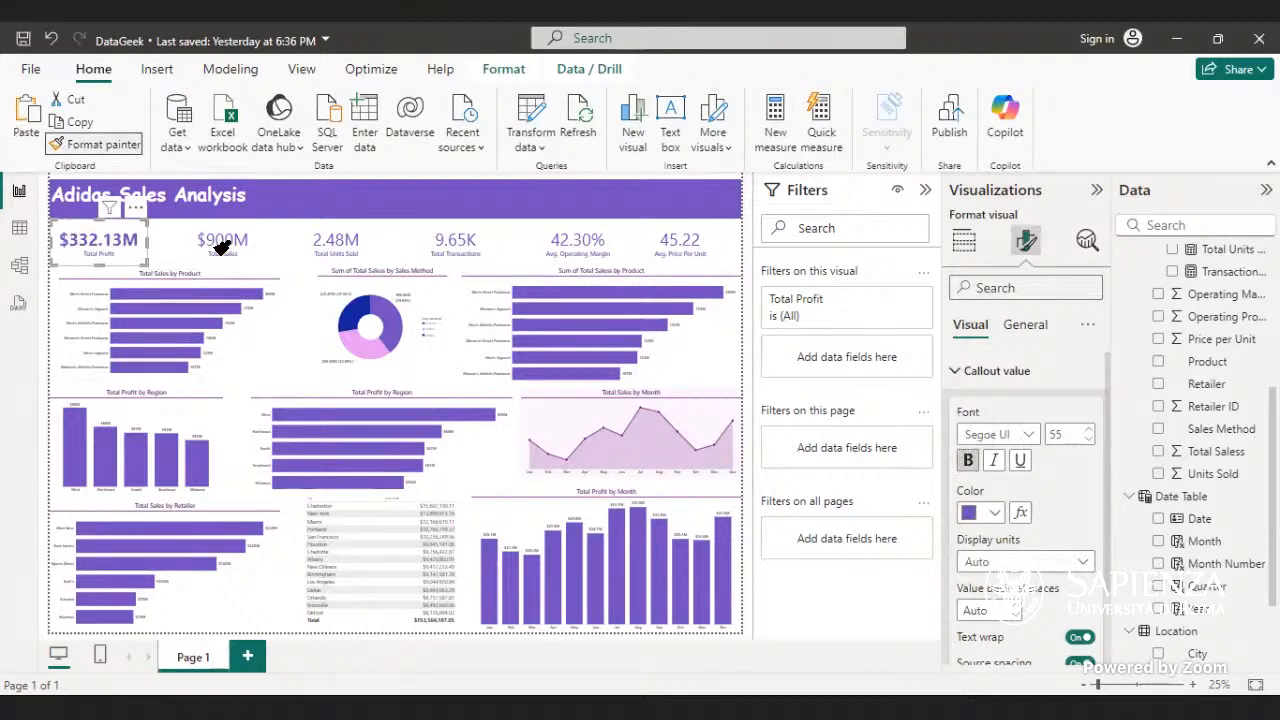
left_click(250, 259)
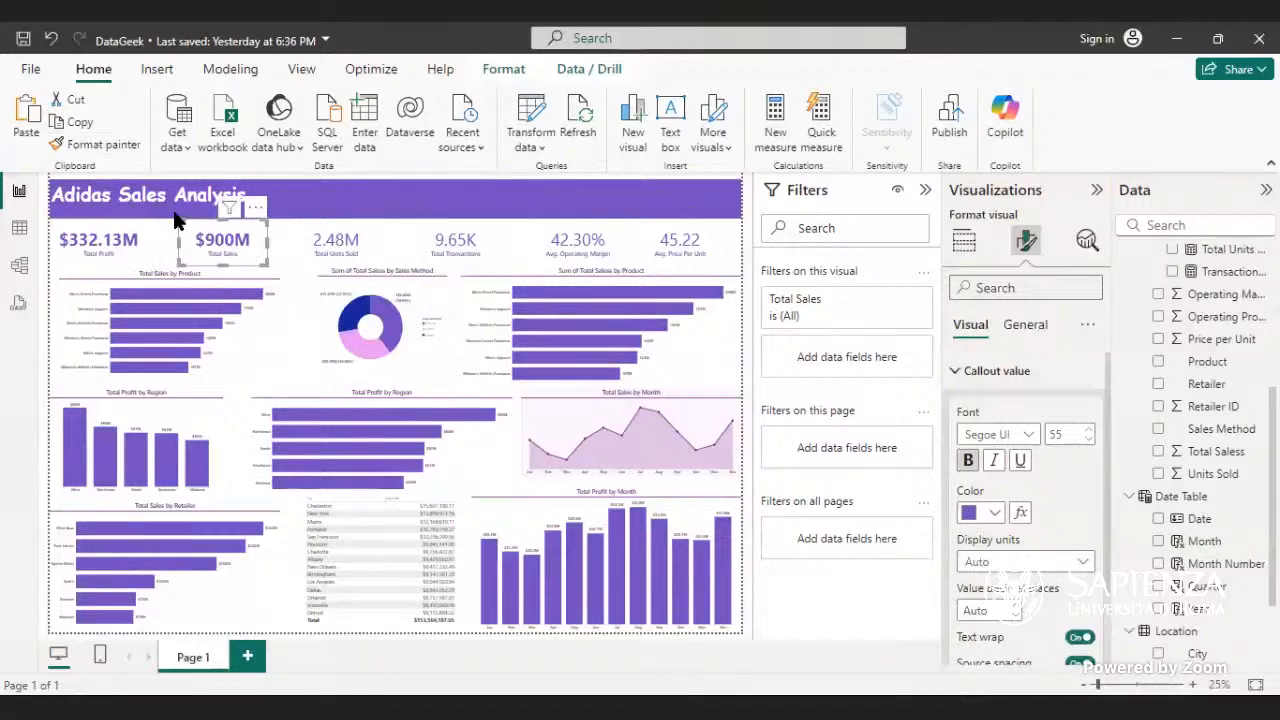
left_click(112, 146)
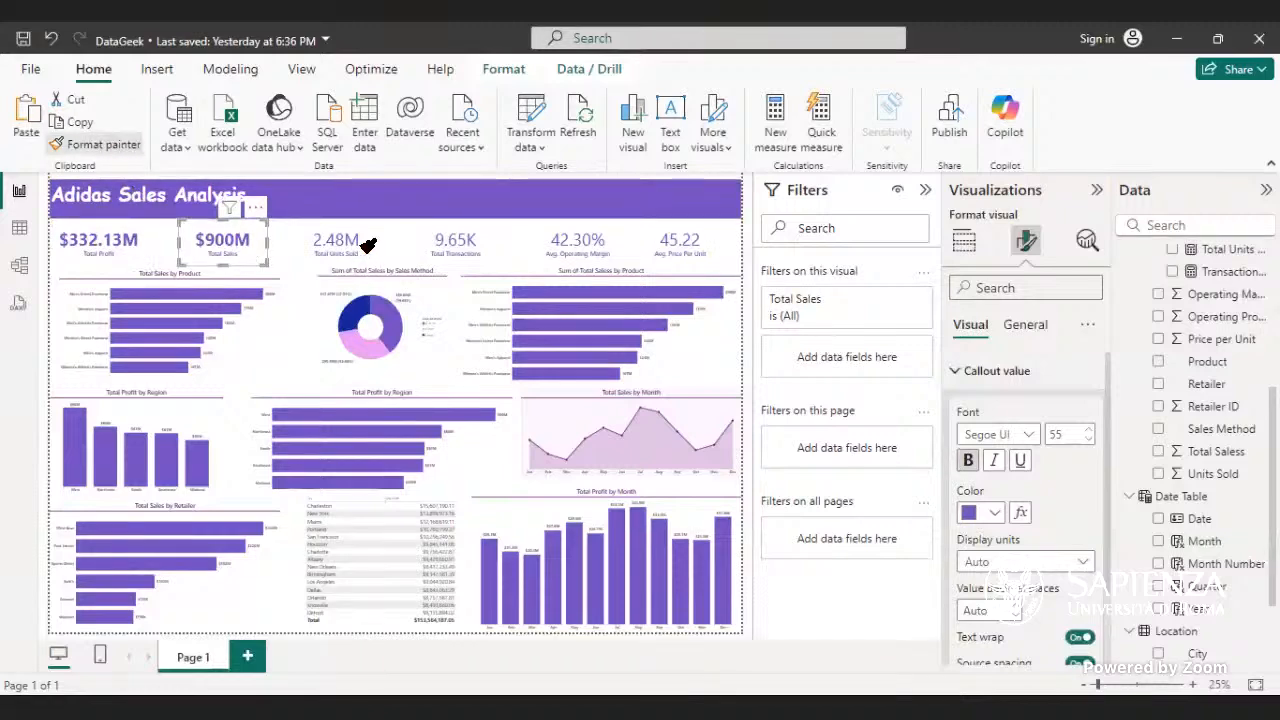
left_click(362, 242)
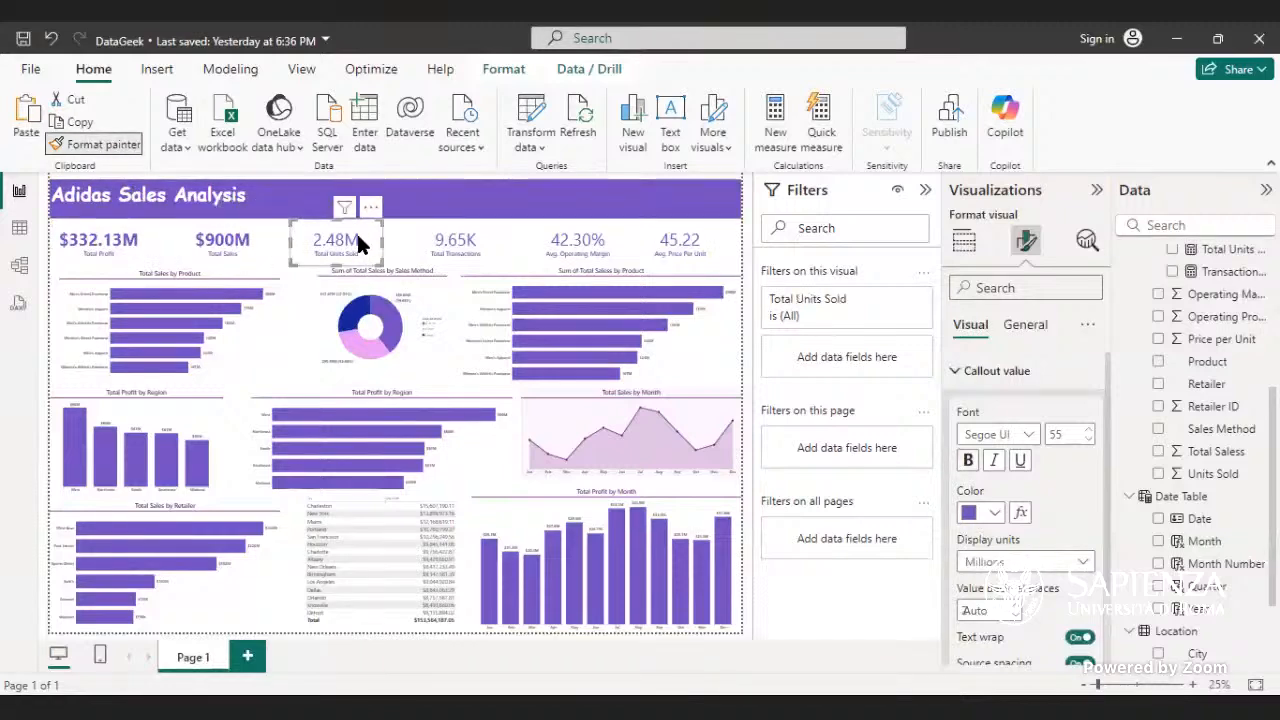
left_click(116, 147)
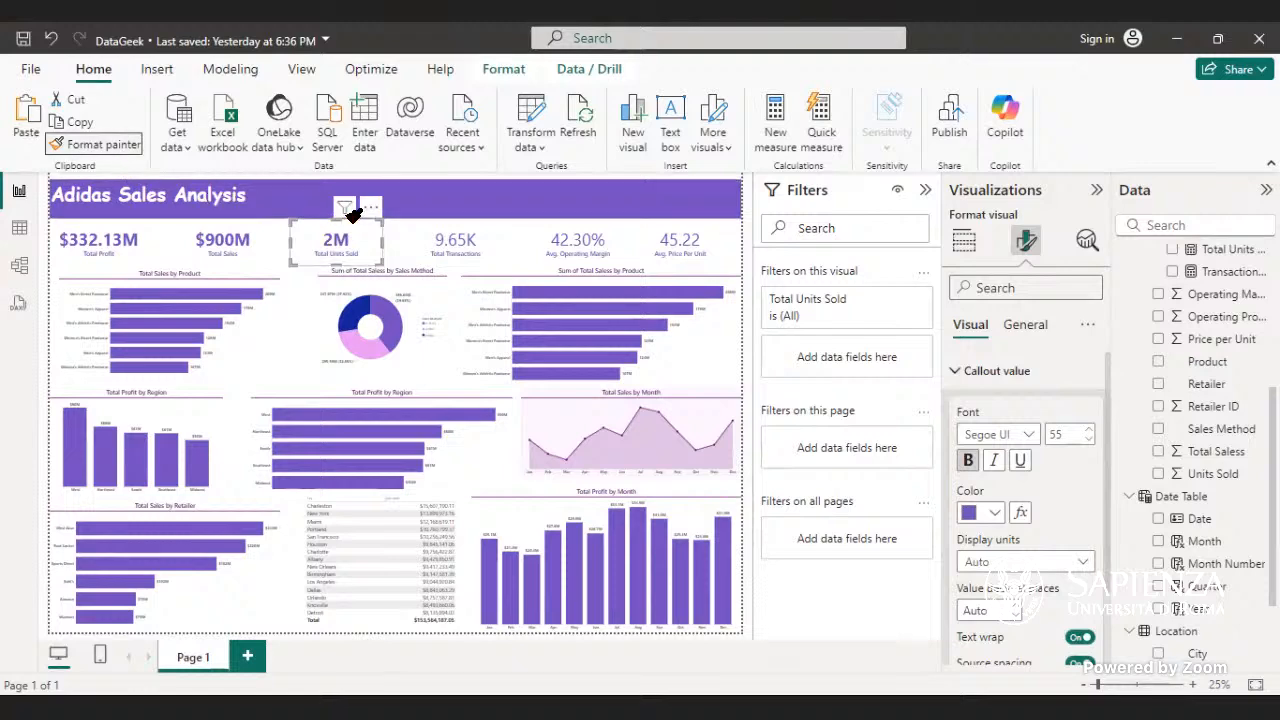
left_click(407, 214)
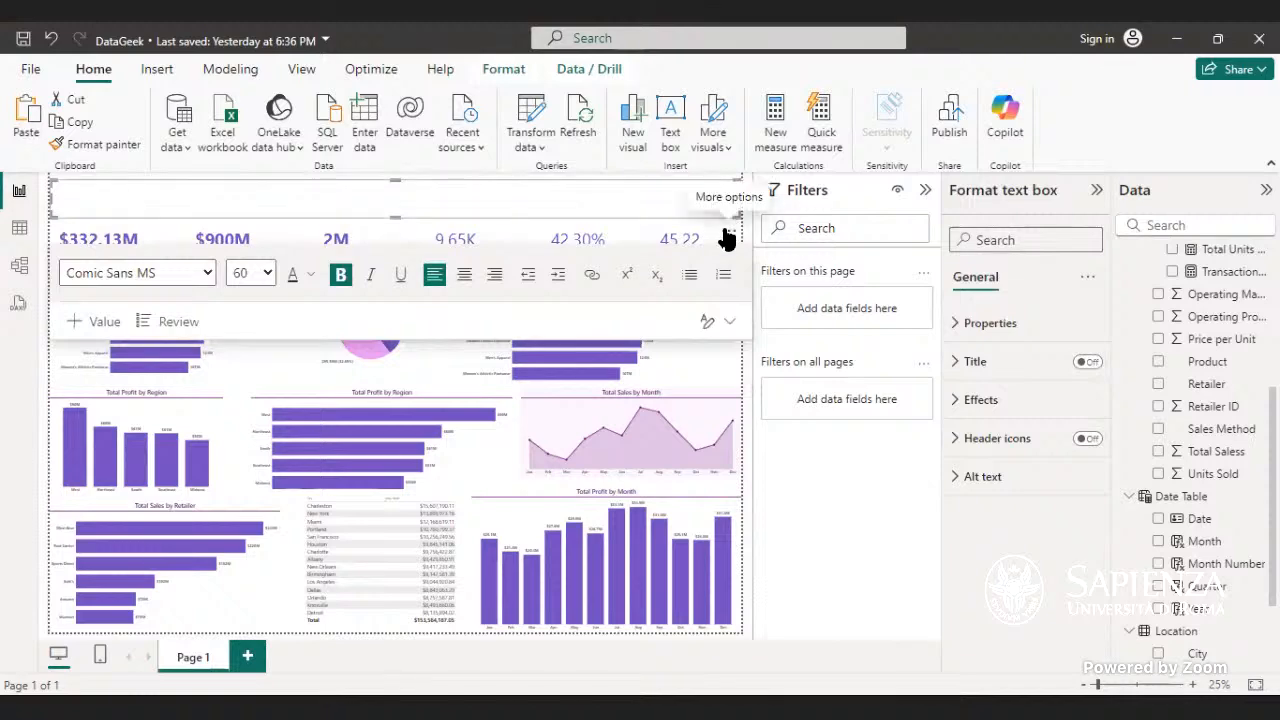
left_click(727, 238)
left_click(745, 251)
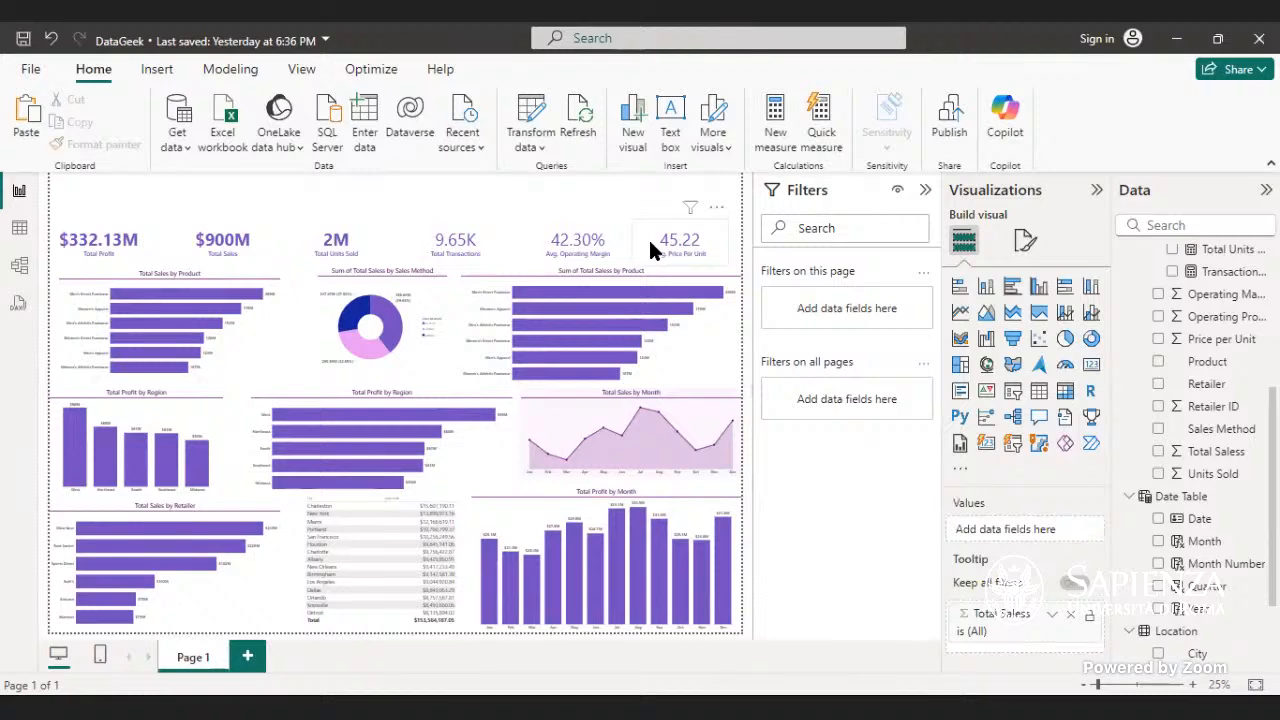
key("ctrl+z")
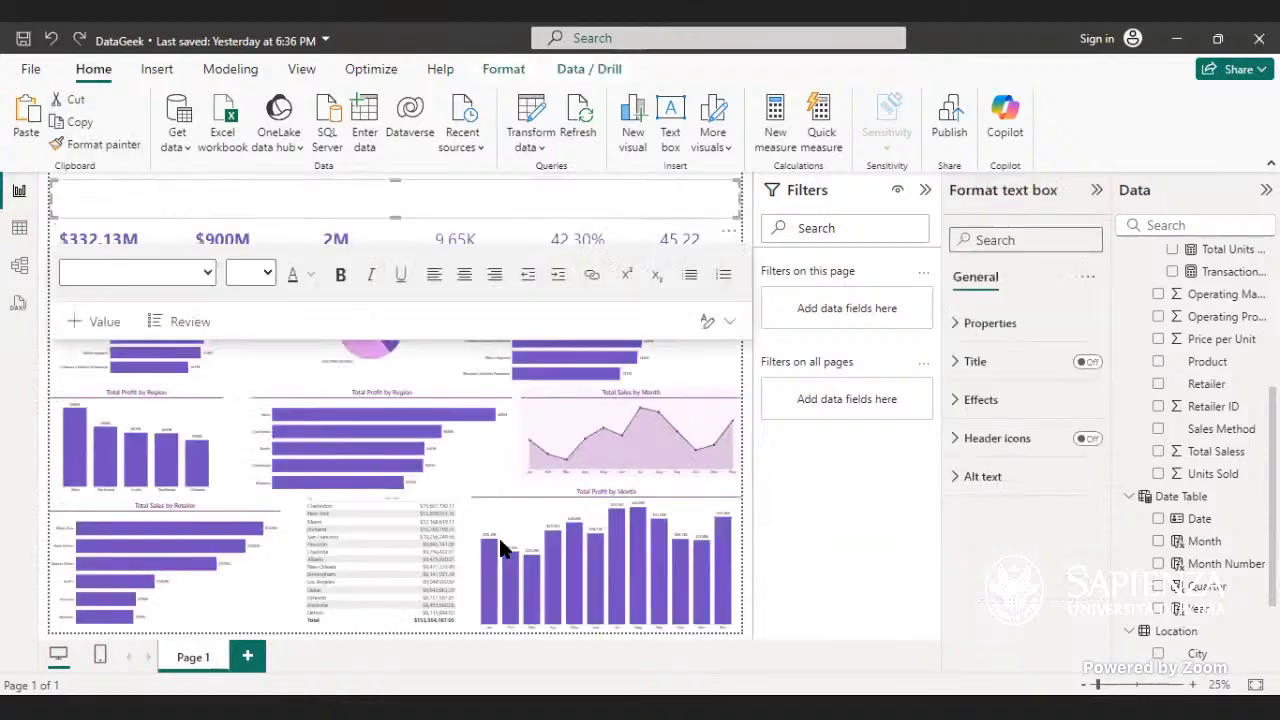
left_click(488, 480)
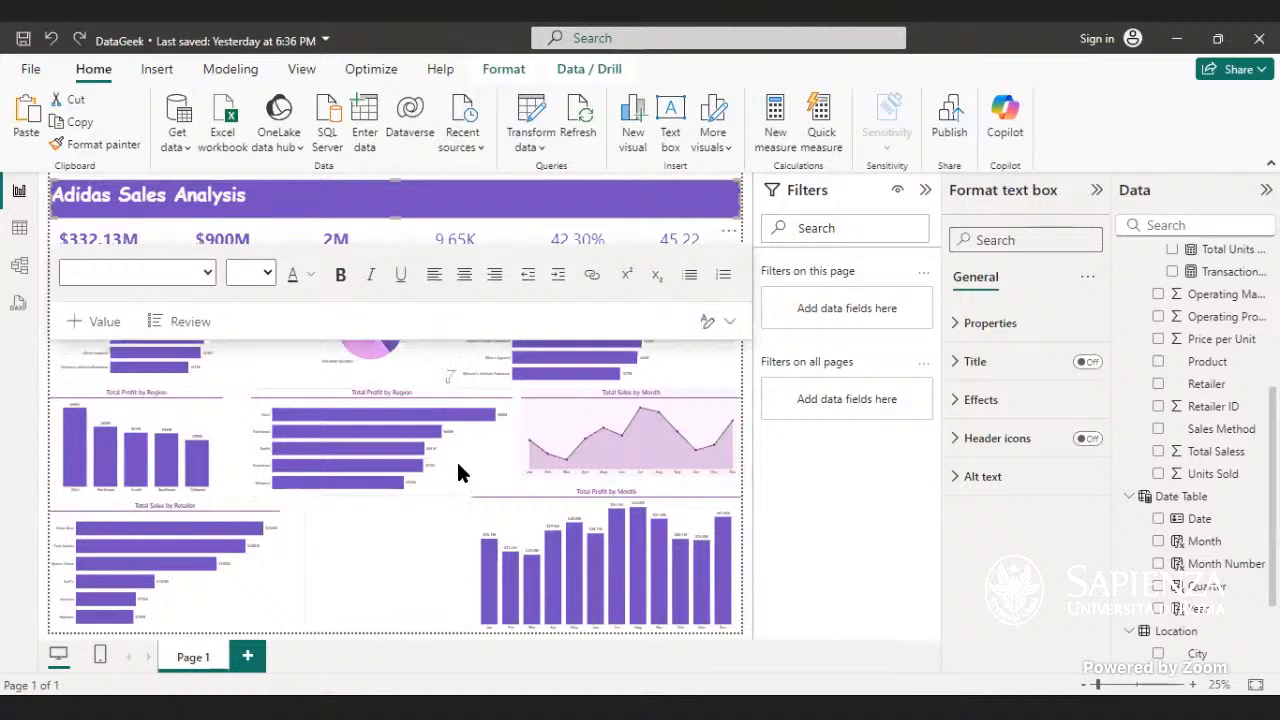
left_click(460, 462)
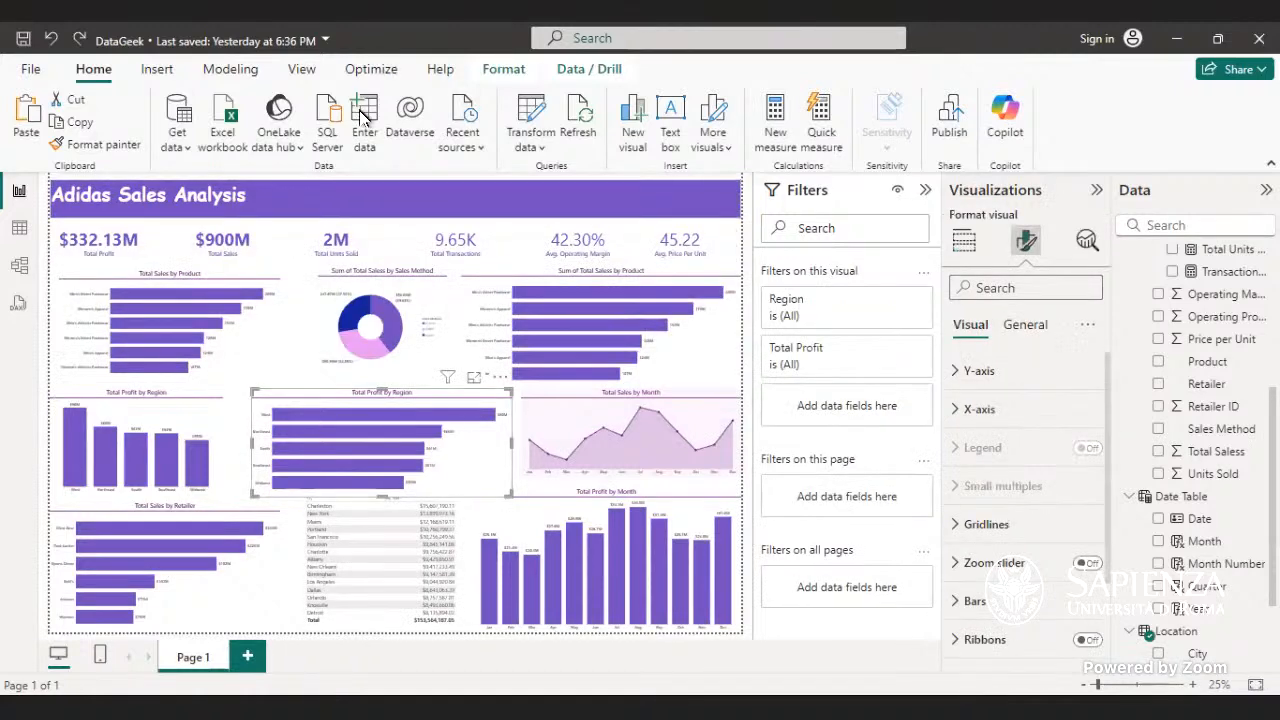
left_click(337, 250)
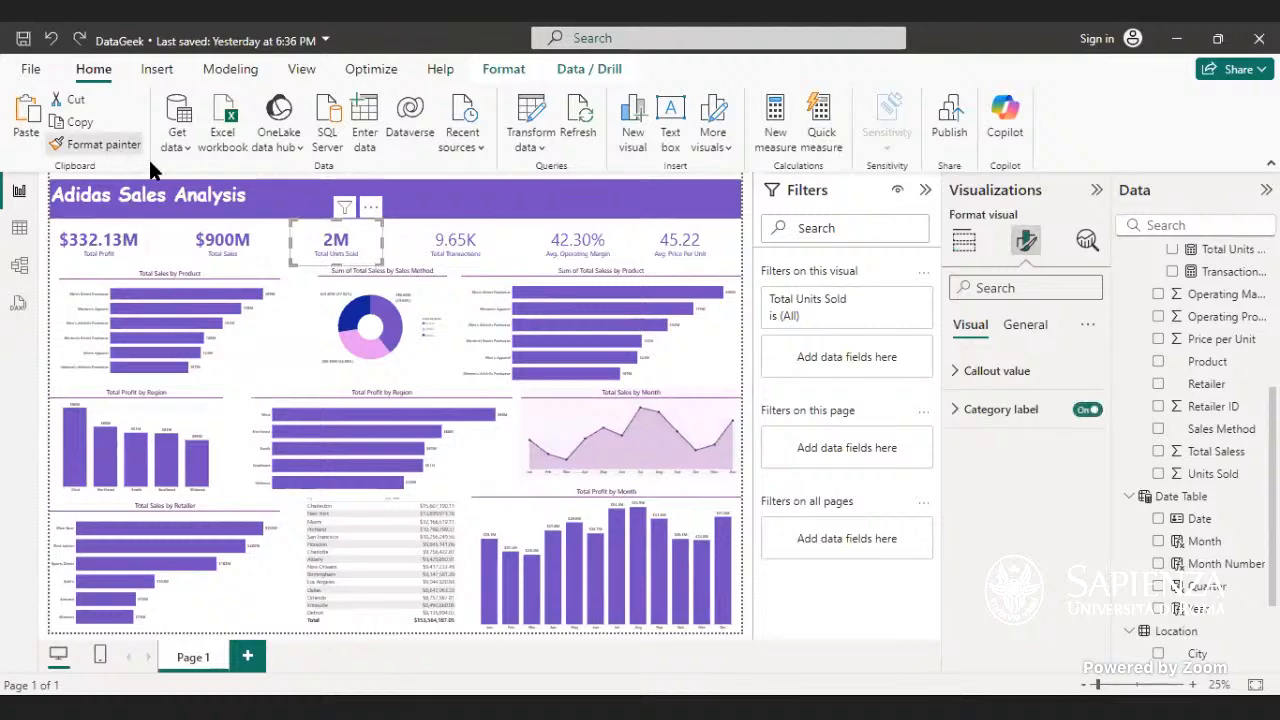
left_click(112, 140)
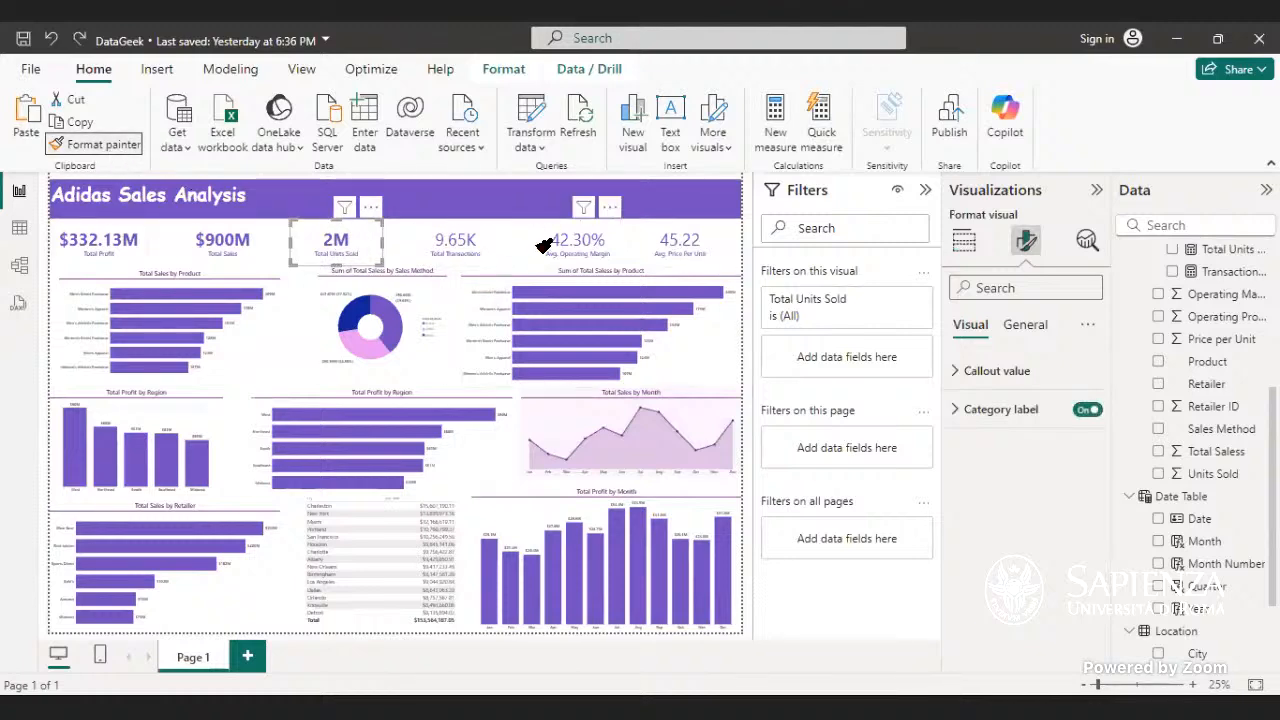
left_click(506, 231)
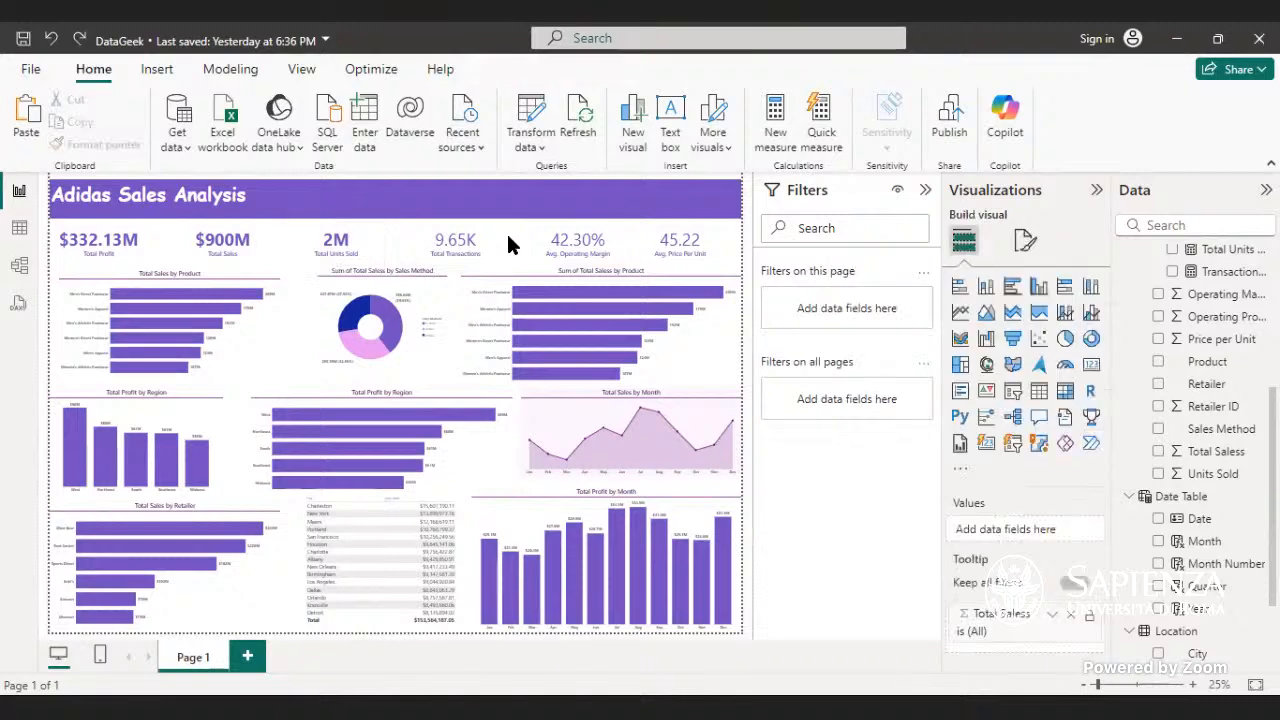
- Copy the Total Units Sold card's formatting to the Total Transactions, Avg. Operating Margin and Avg. Price Per Unit cards with Format Painter
left_click(336, 240)
left_click(95, 144)
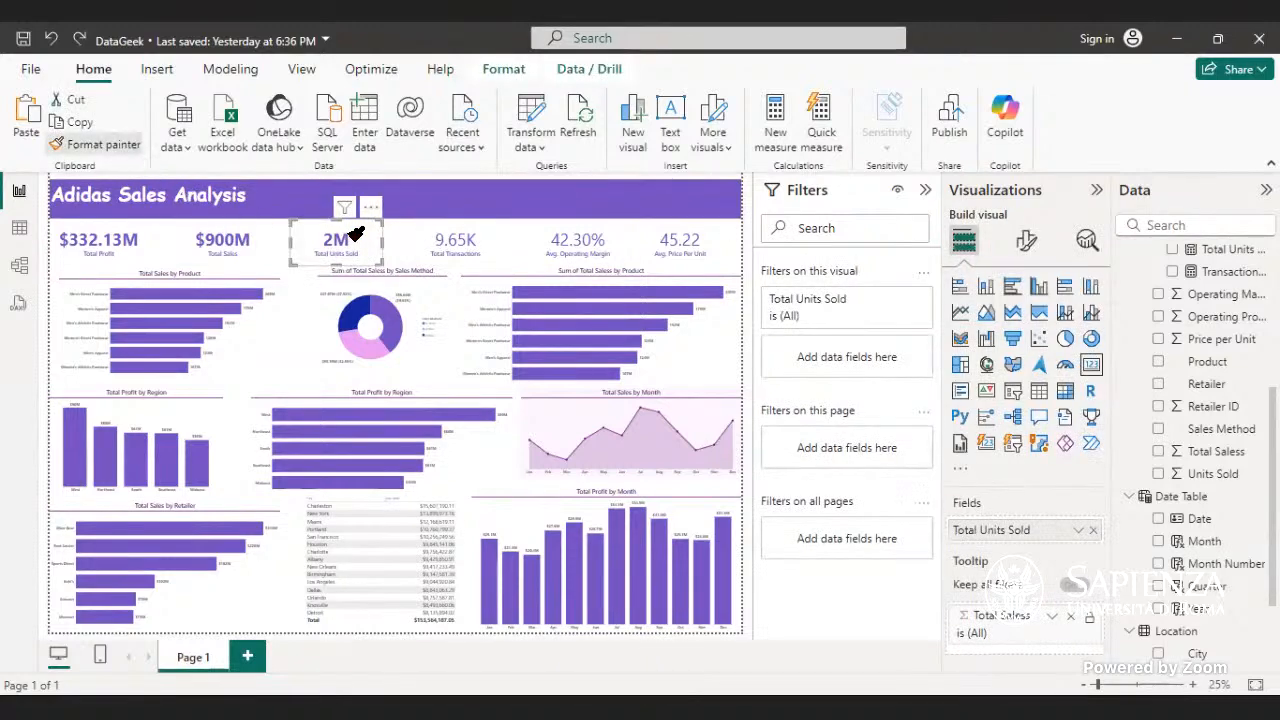
left_click(445, 248)
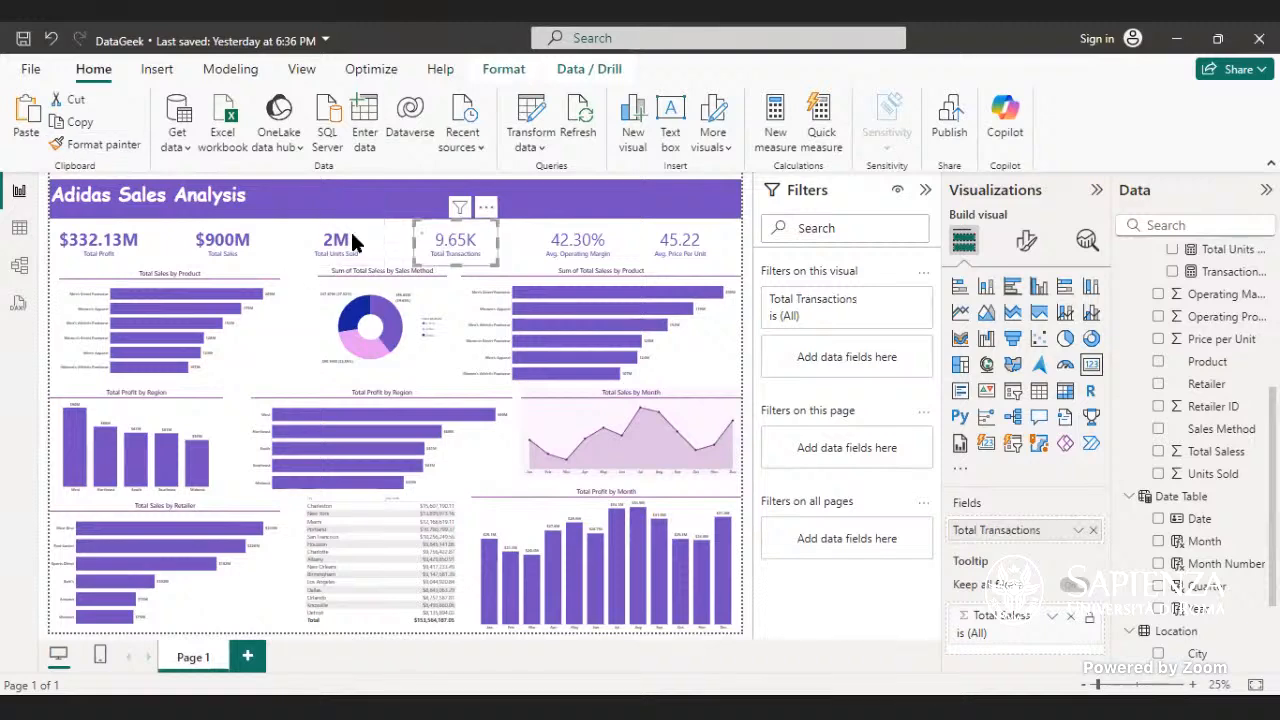
left_click(100, 144)
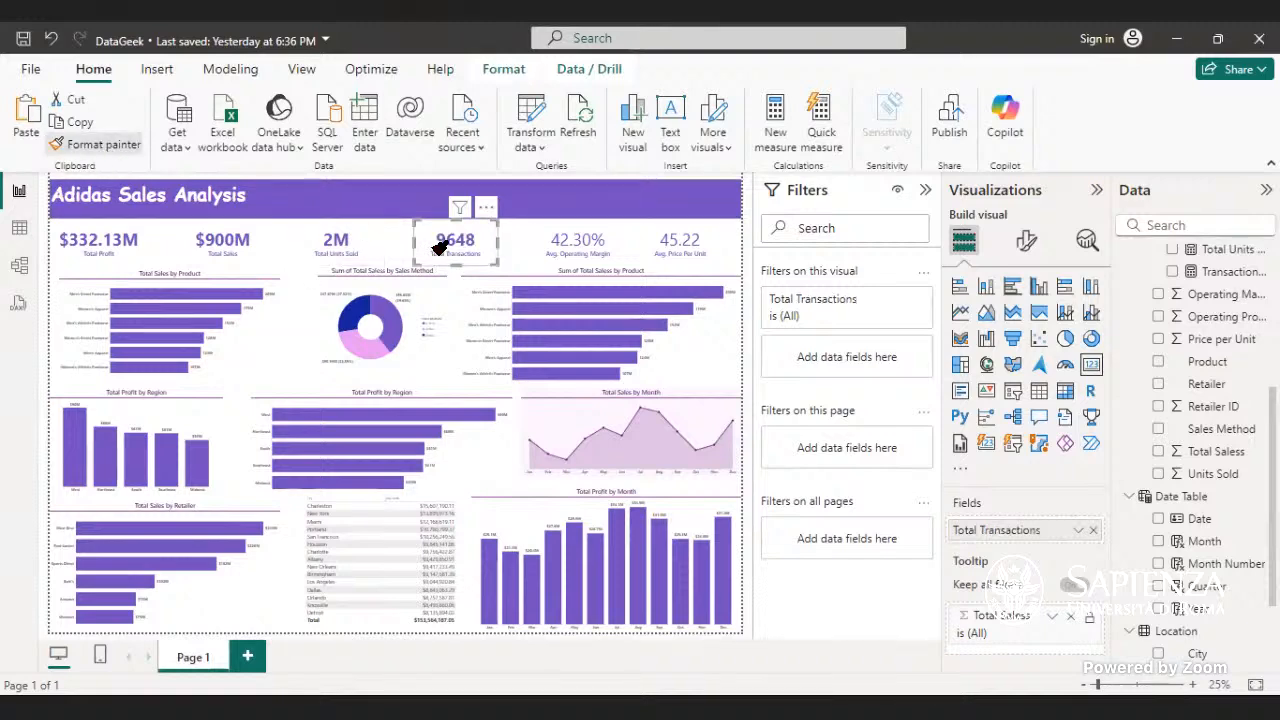
left_click(608, 255)
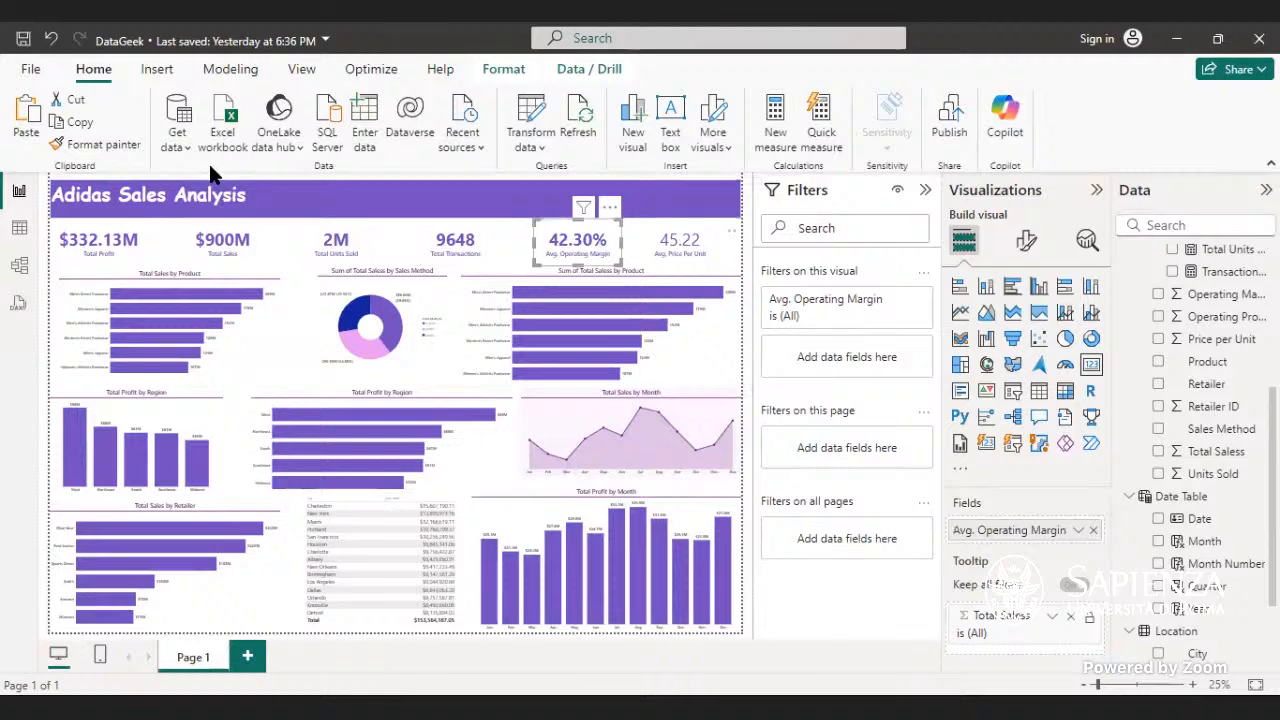
left_click(110, 145)
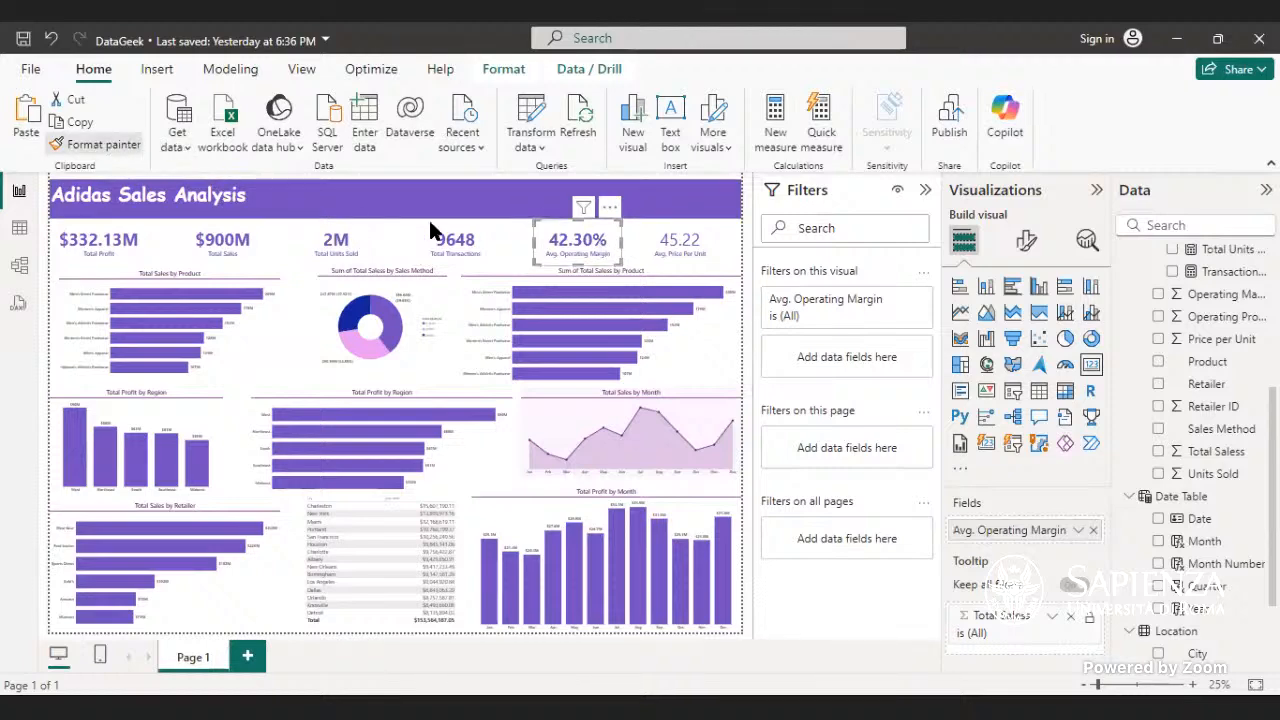
left_click(710, 243)
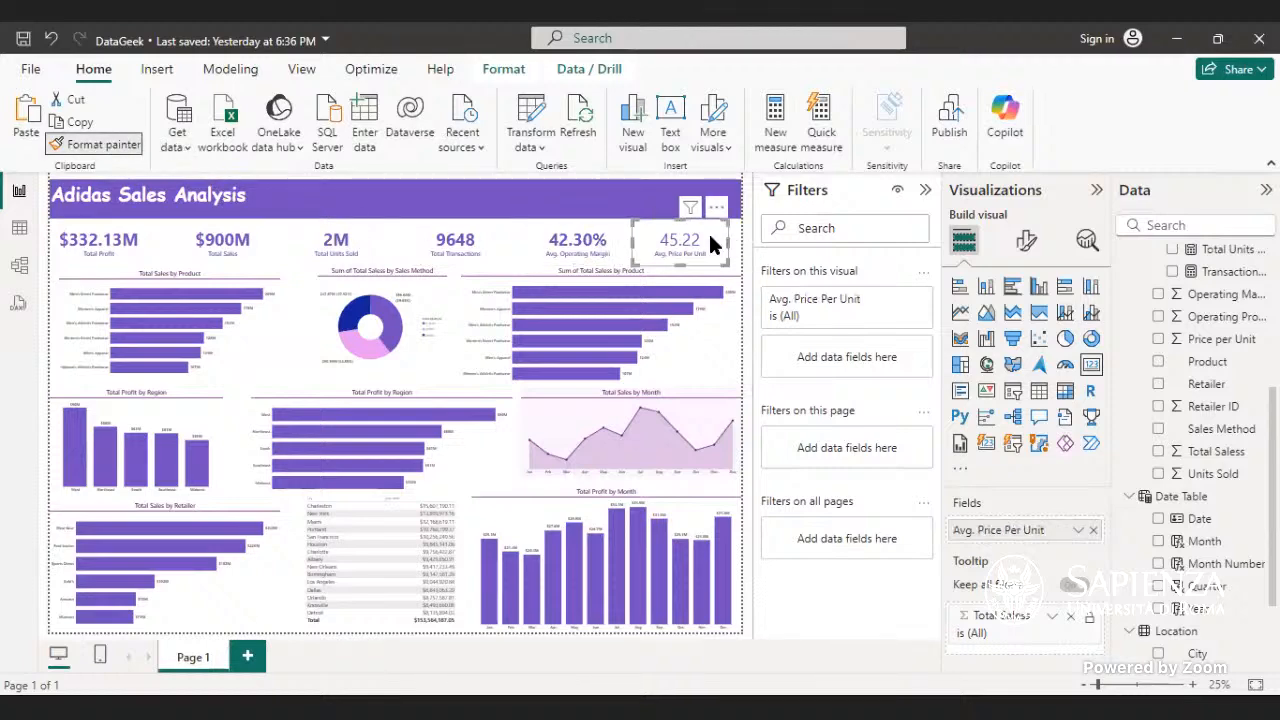
- Set the Total Transactions card's callout value to display in Thousands with 2 decimal places
left_click(488, 243)
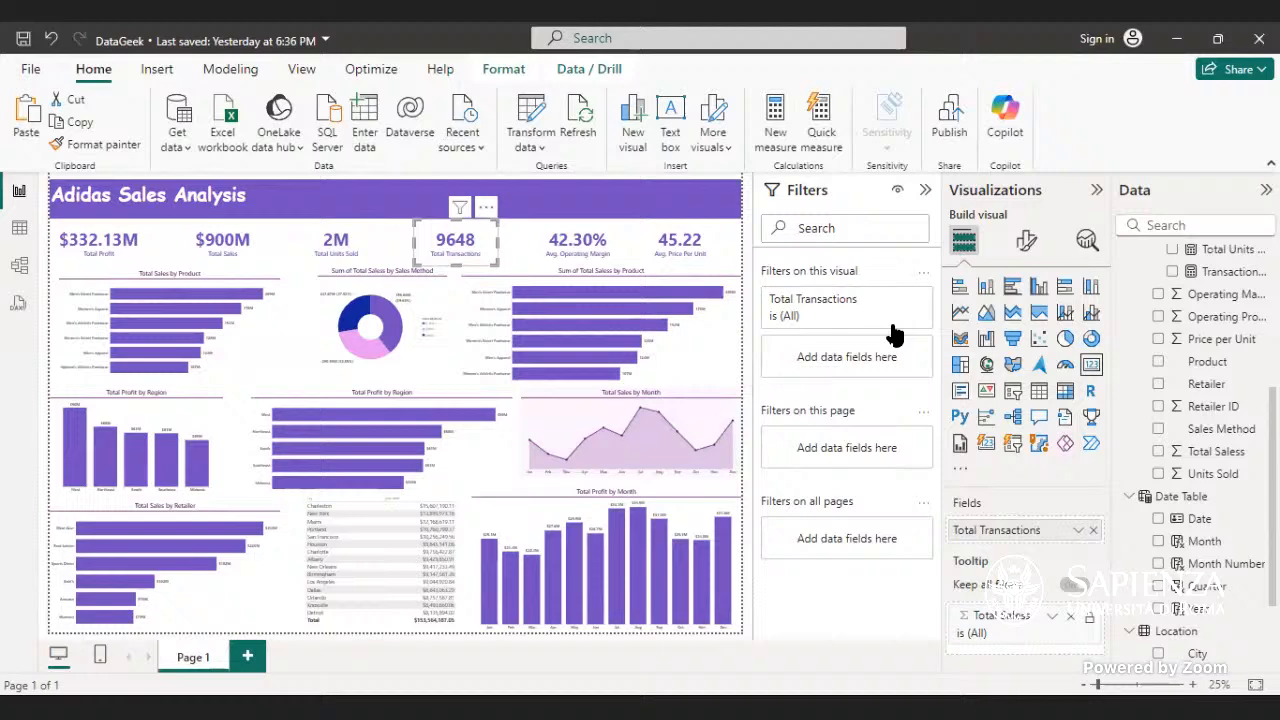
left_click(1025, 243)
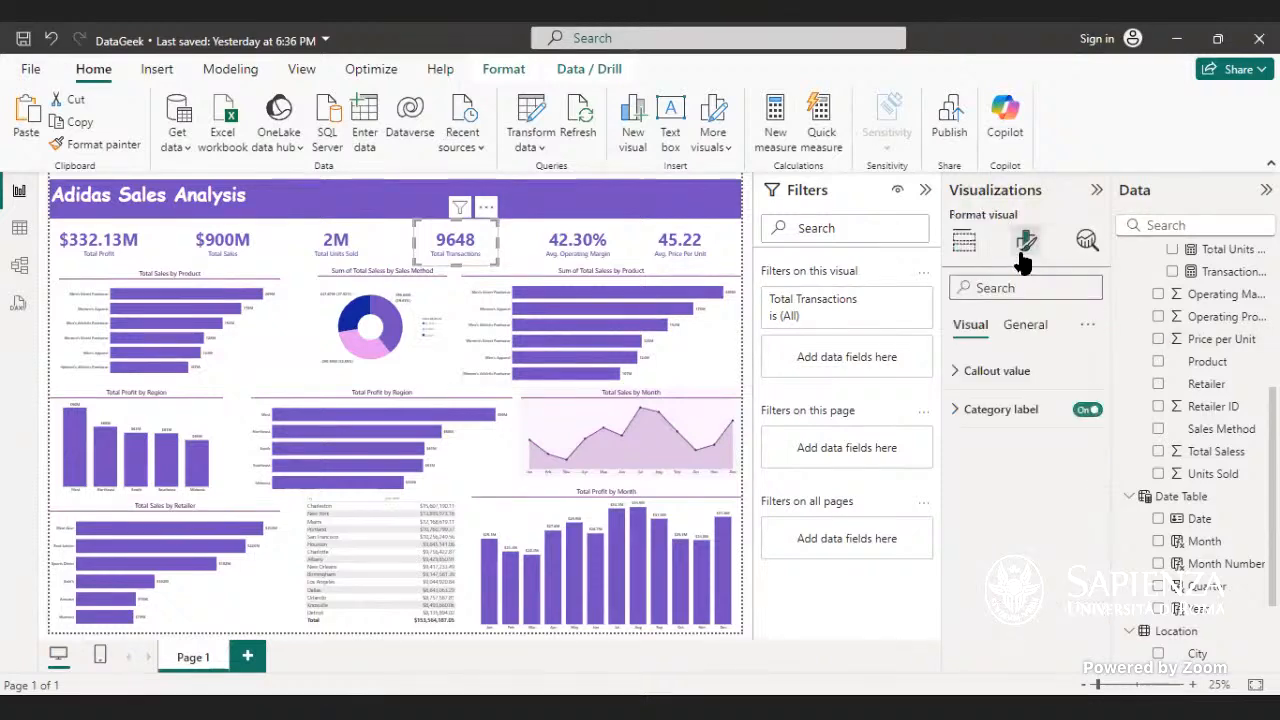
left_click(1010, 368)
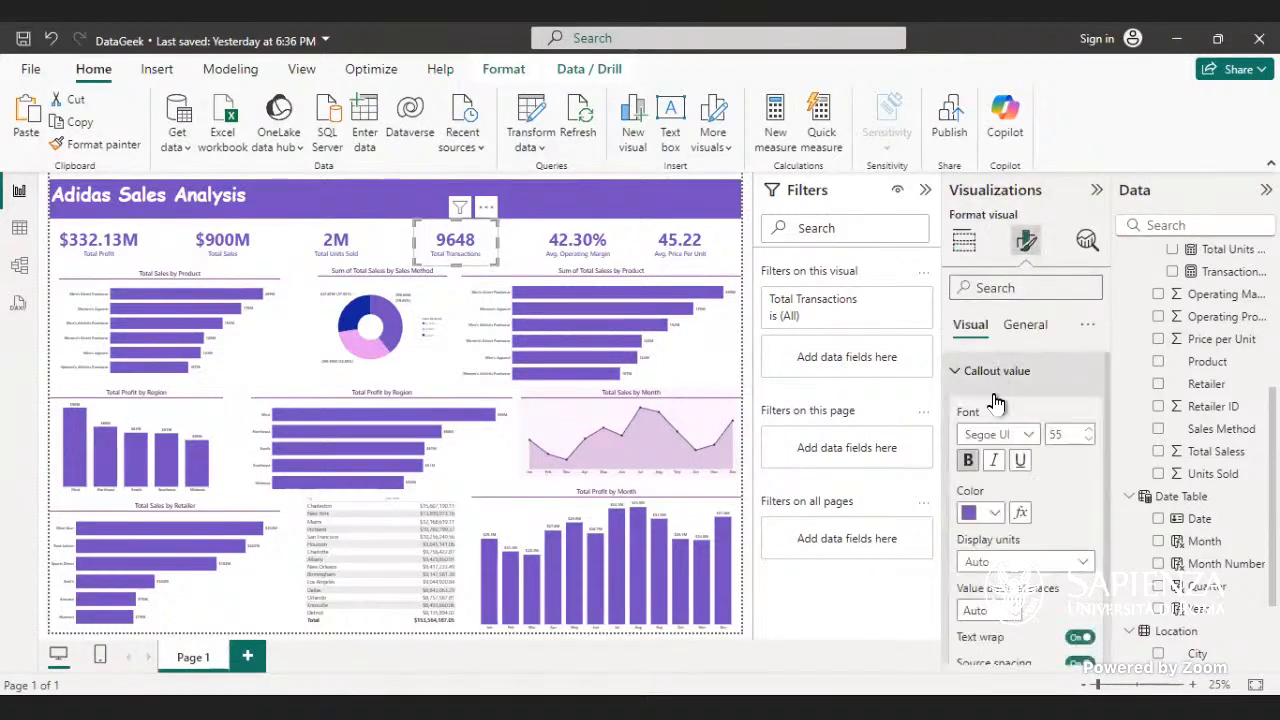
left_click(1085, 562)
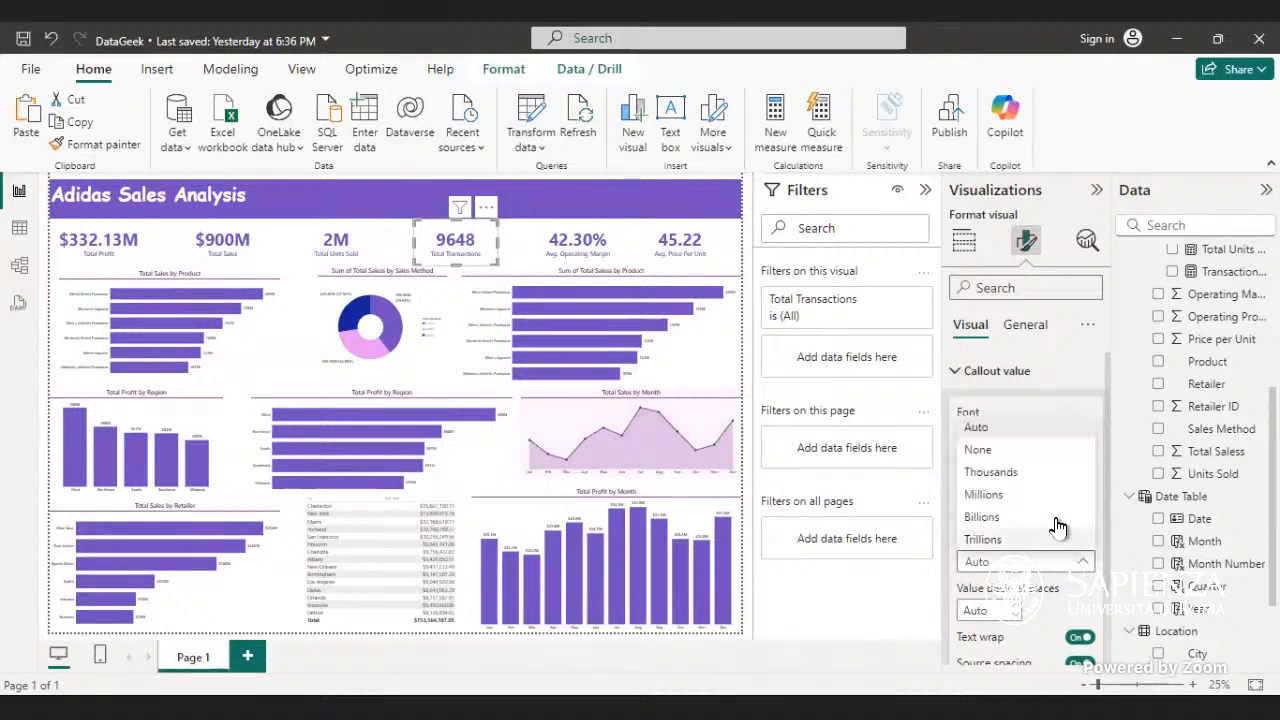
left_click(1059, 474)
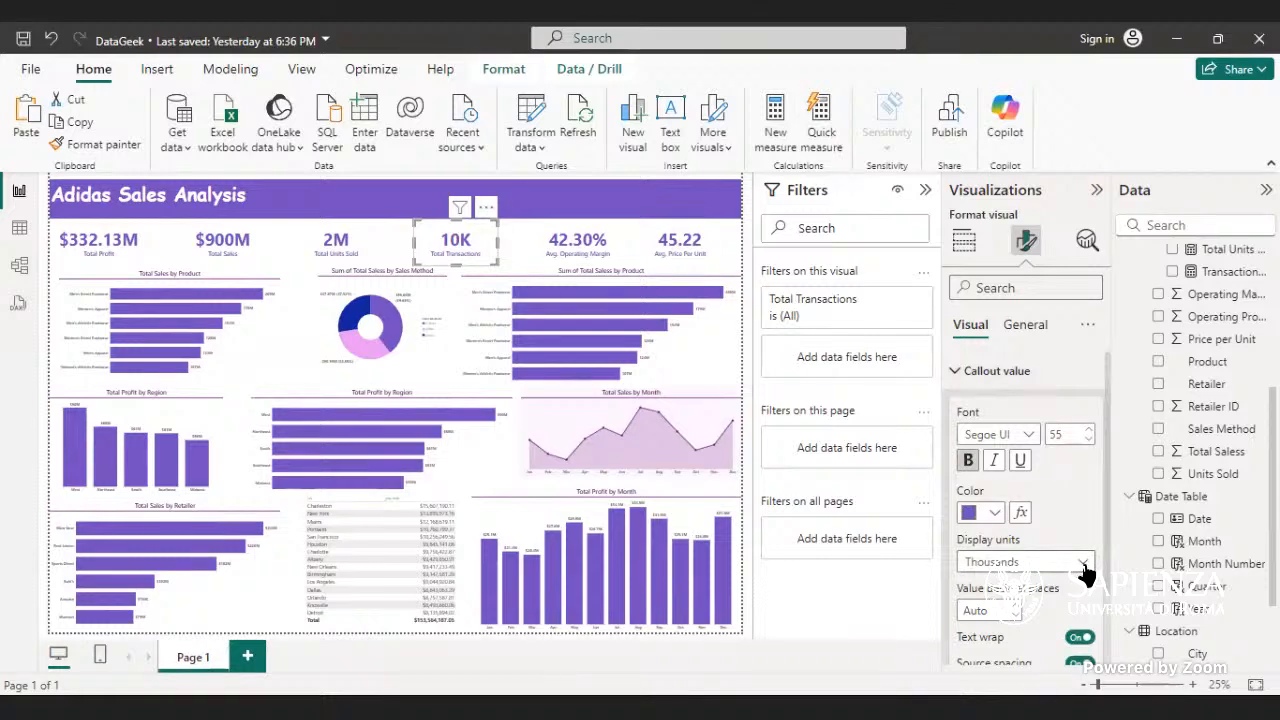
left_click(1022, 612)
type("2")
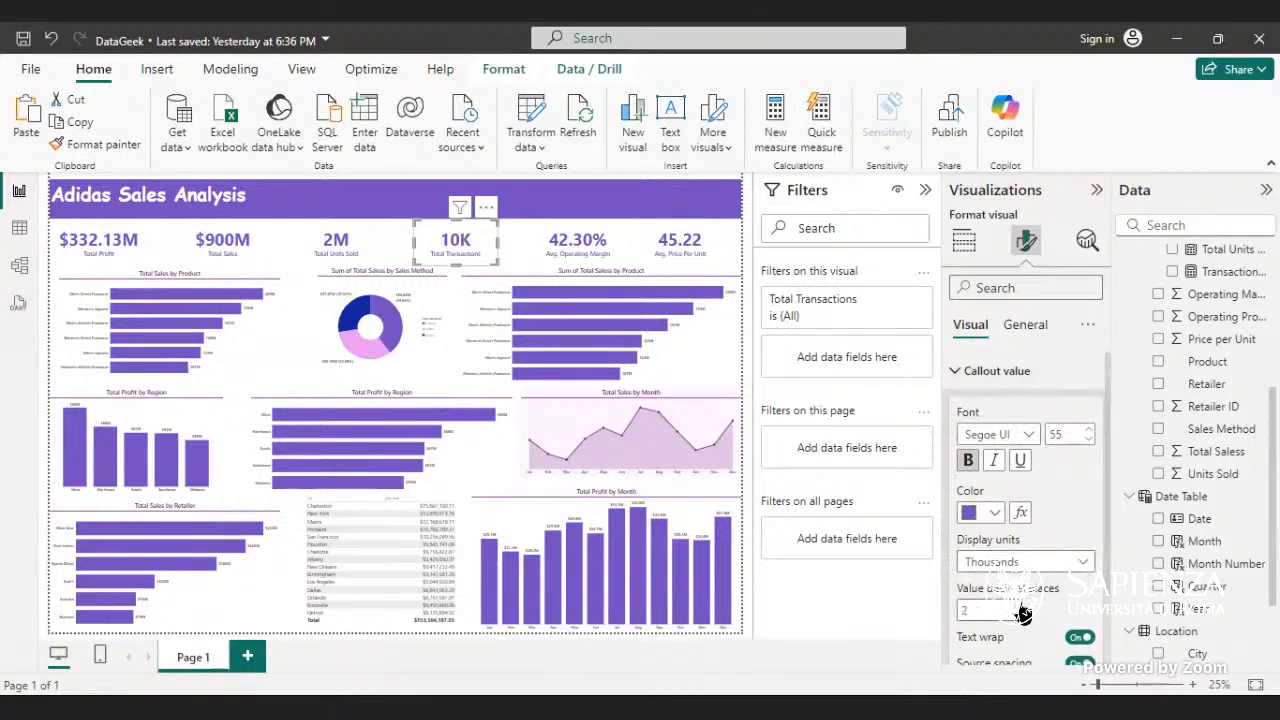
- Set the Total Units Sold card's callout value to 2 decimal places
left_click(366, 255)
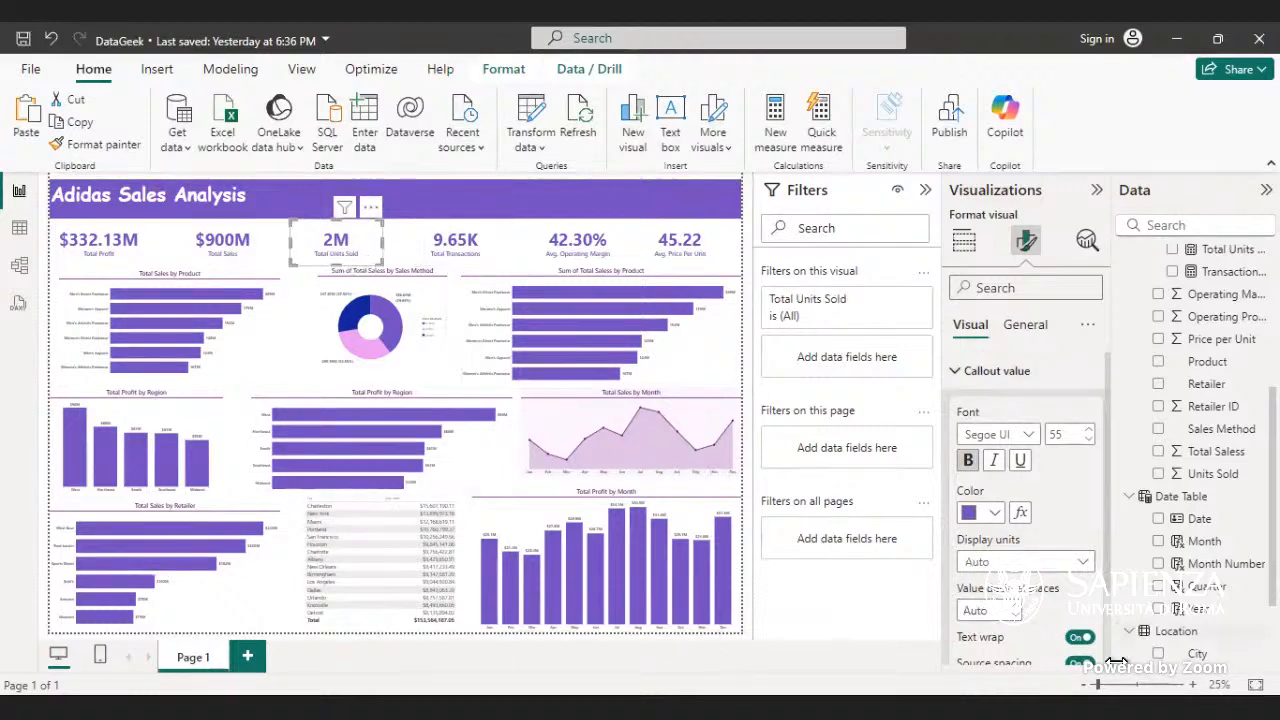
left_click(1000, 610)
type("1")
left_click(1015, 605)
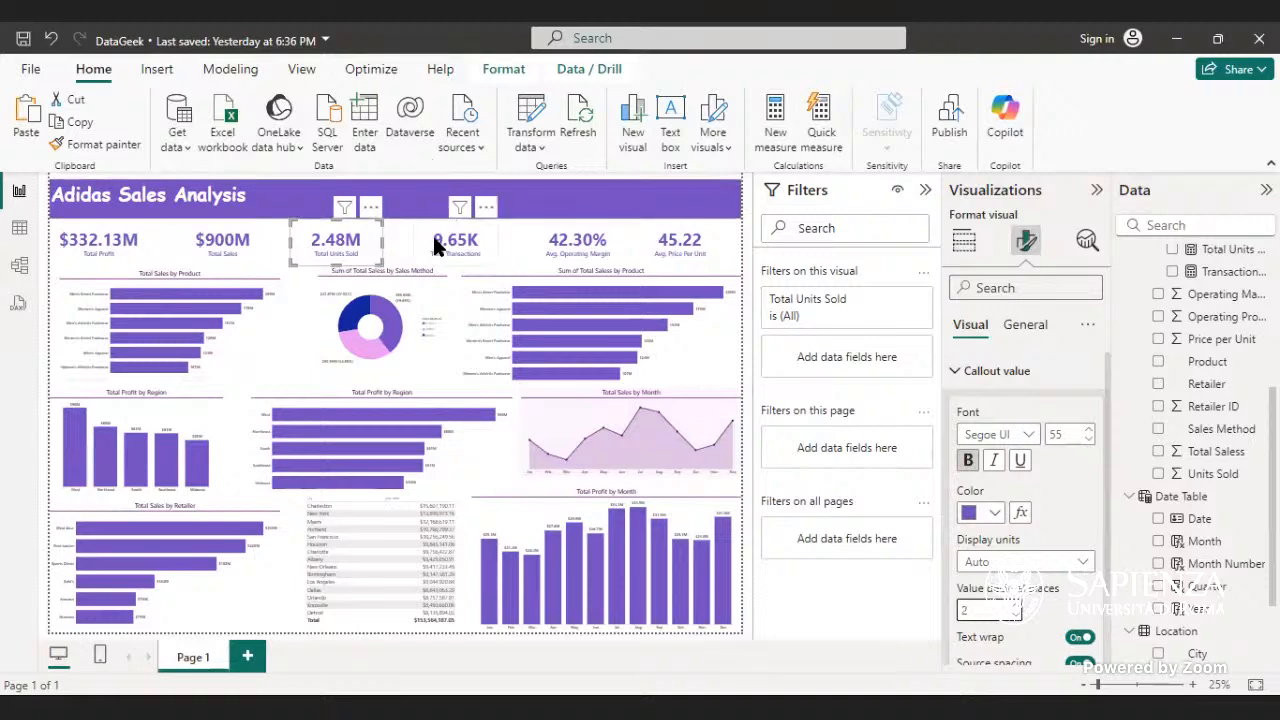
left_click(268, 385)
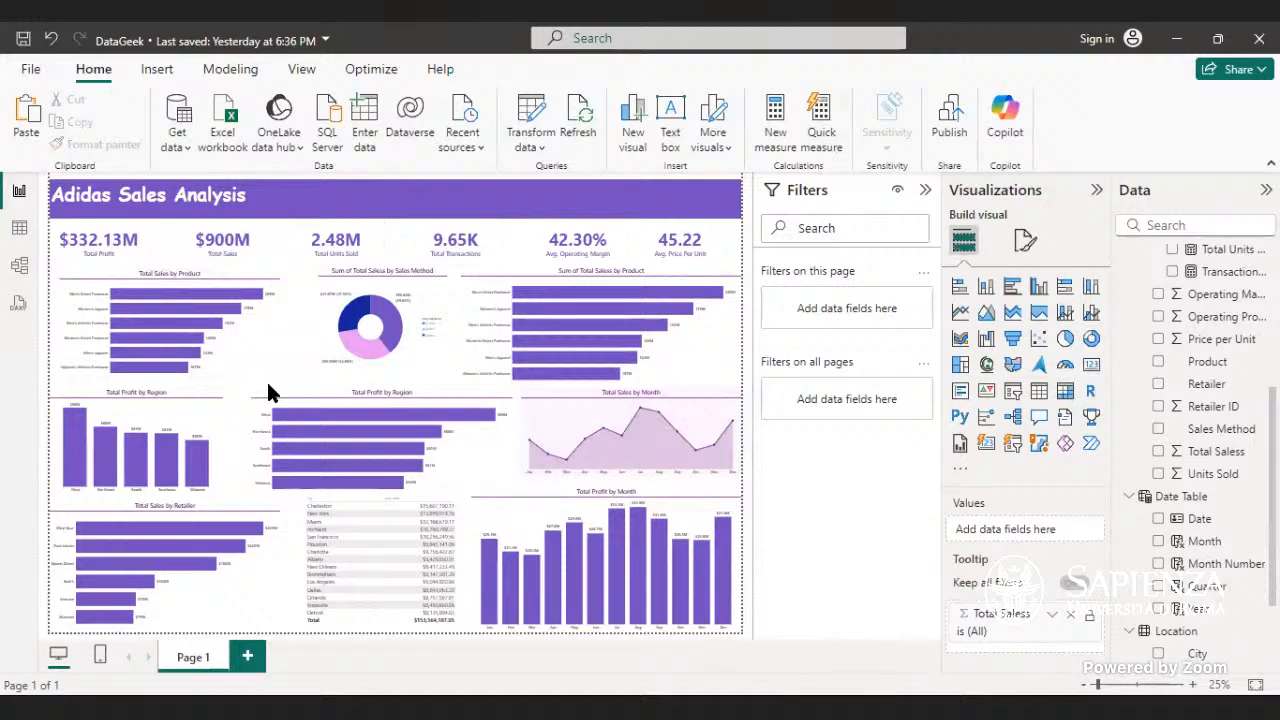
- Format the Avg. Price Per Unit measure as Currency with a dollar sign
mouse_move(360, 325)
left_click(718, 256)
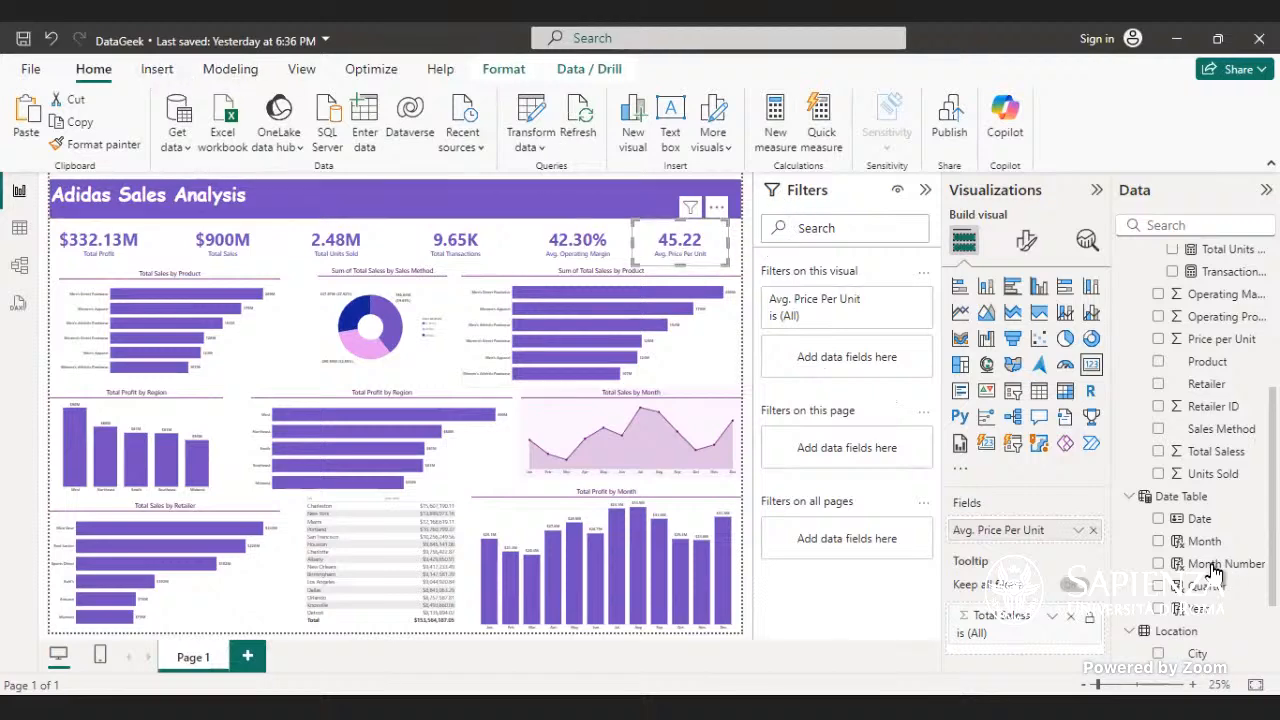
scroll(1225, 480, "up", 3)
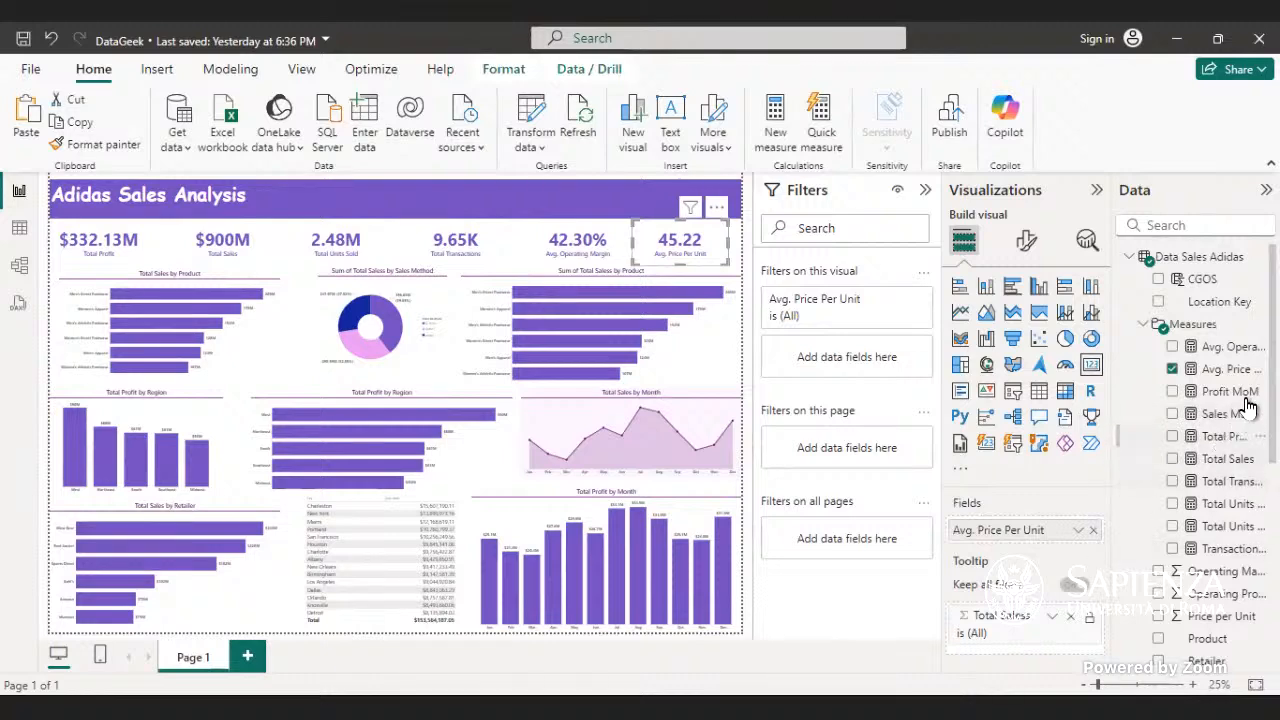
right_click(1200, 349)
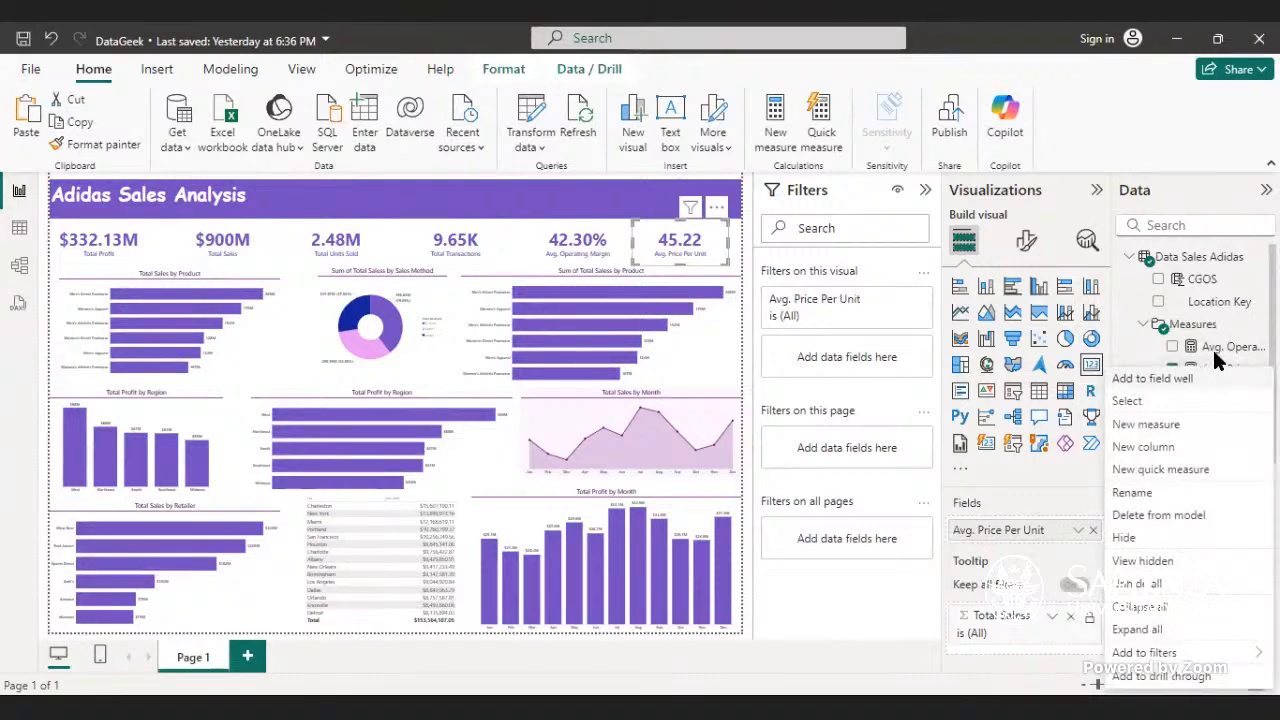
left_click(1224, 347)
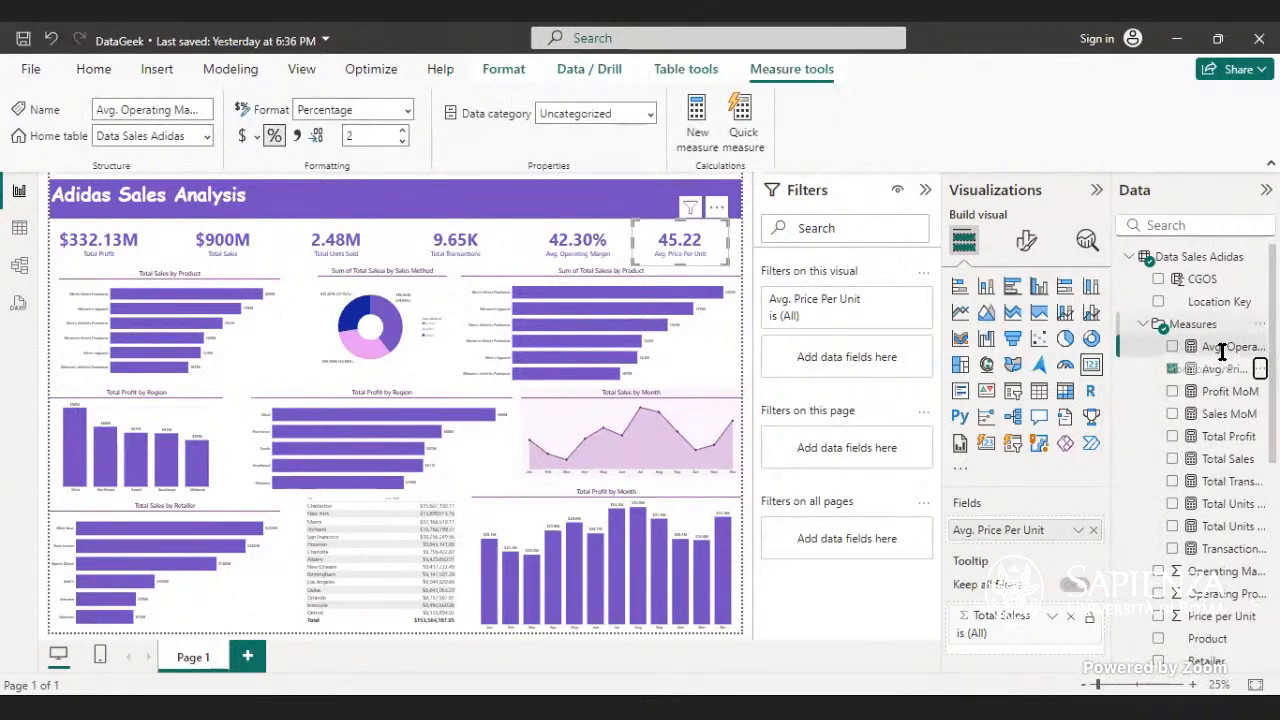
left_click(63, 191)
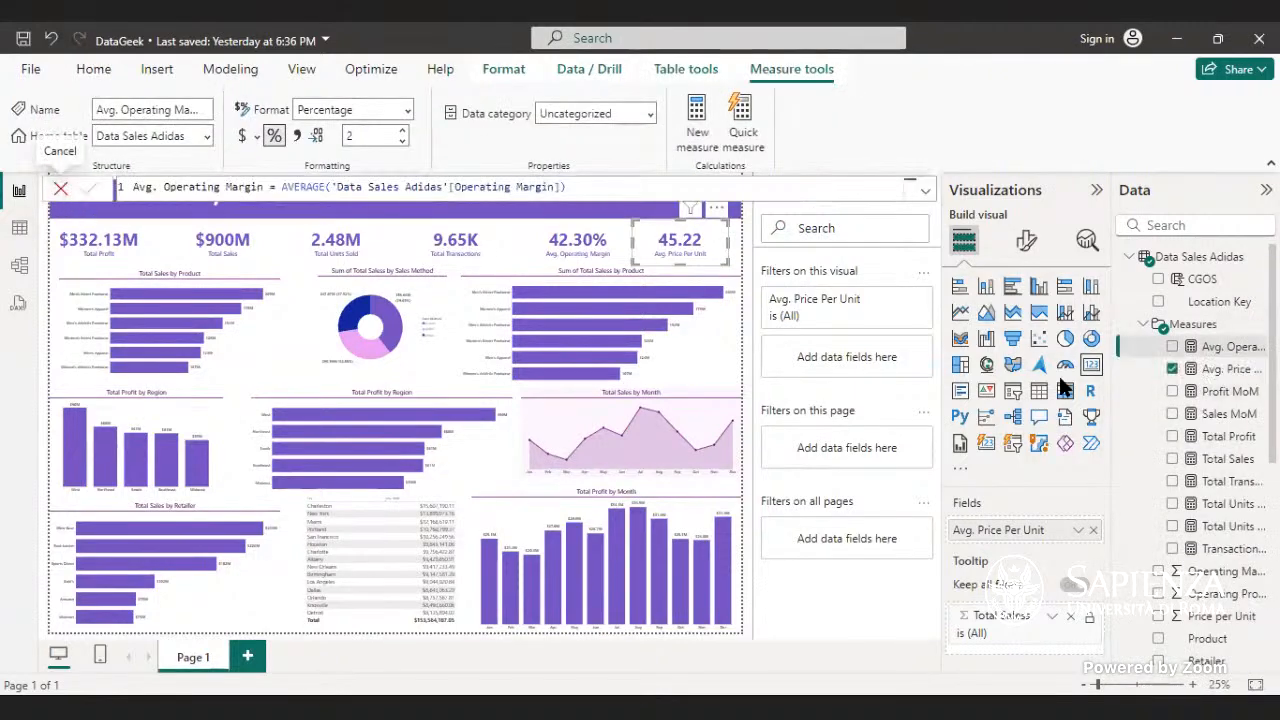
left_click(1225, 369)
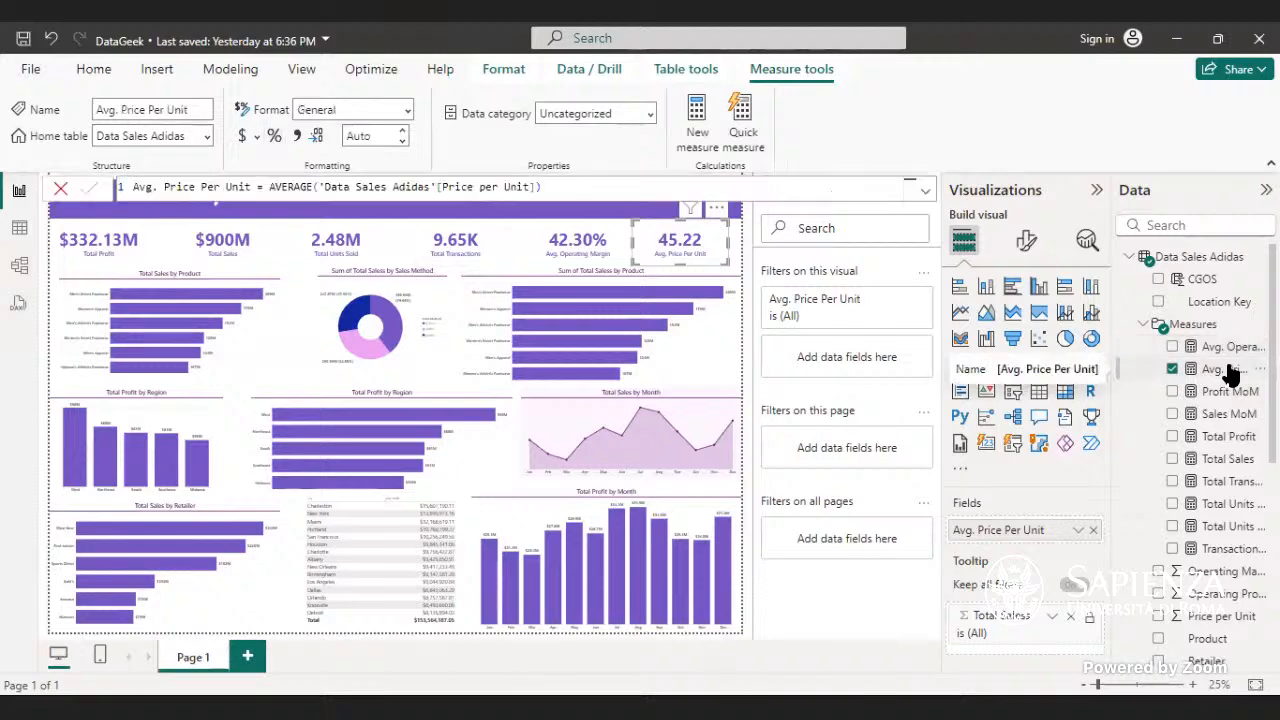
left_click(246, 137)
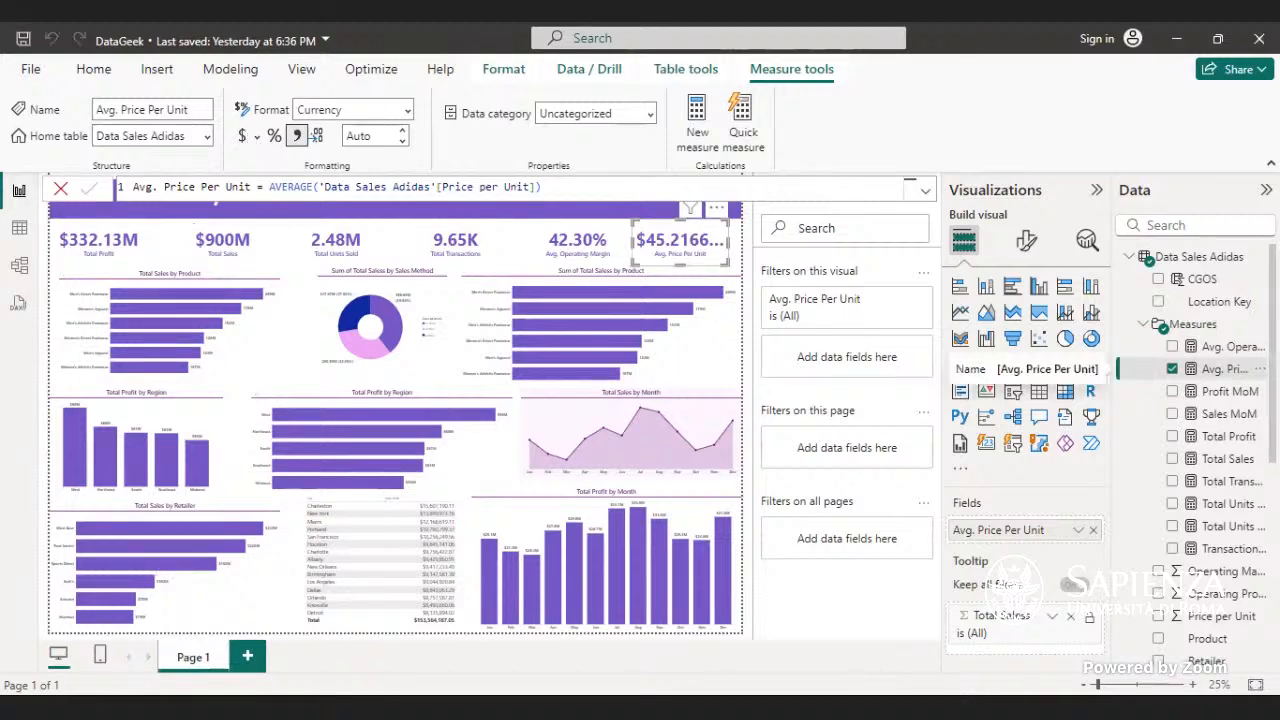
- Set the Avg. Price Per Unit card's callout value to 2 decimal places with Auto display units
left_click(1026, 241)
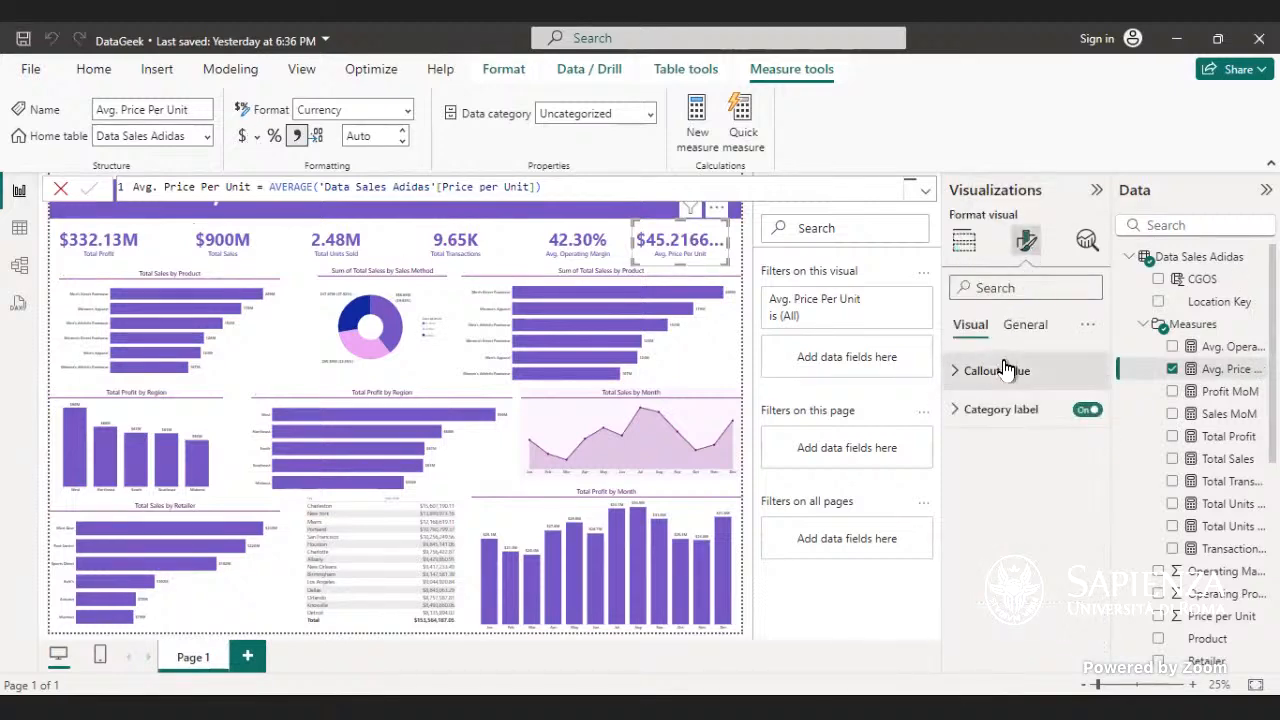
left_click(1006, 370)
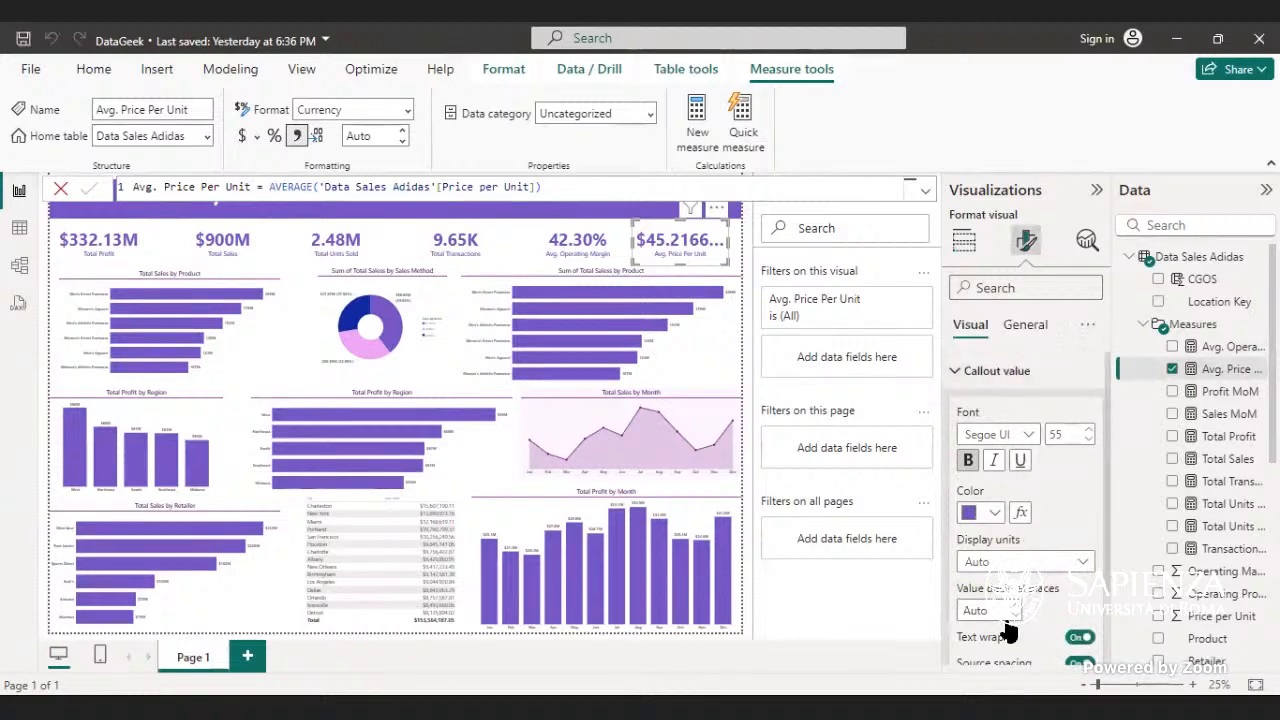
left_click(1084, 566)
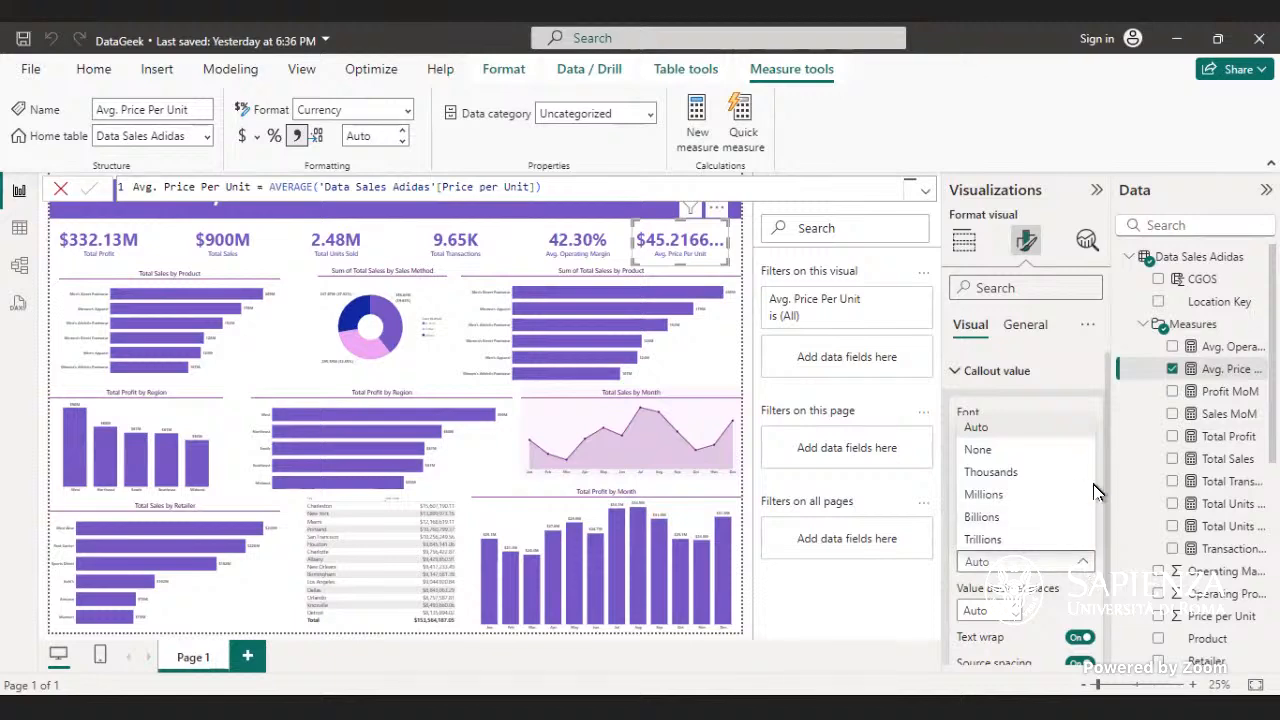
left_click(1092, 451)
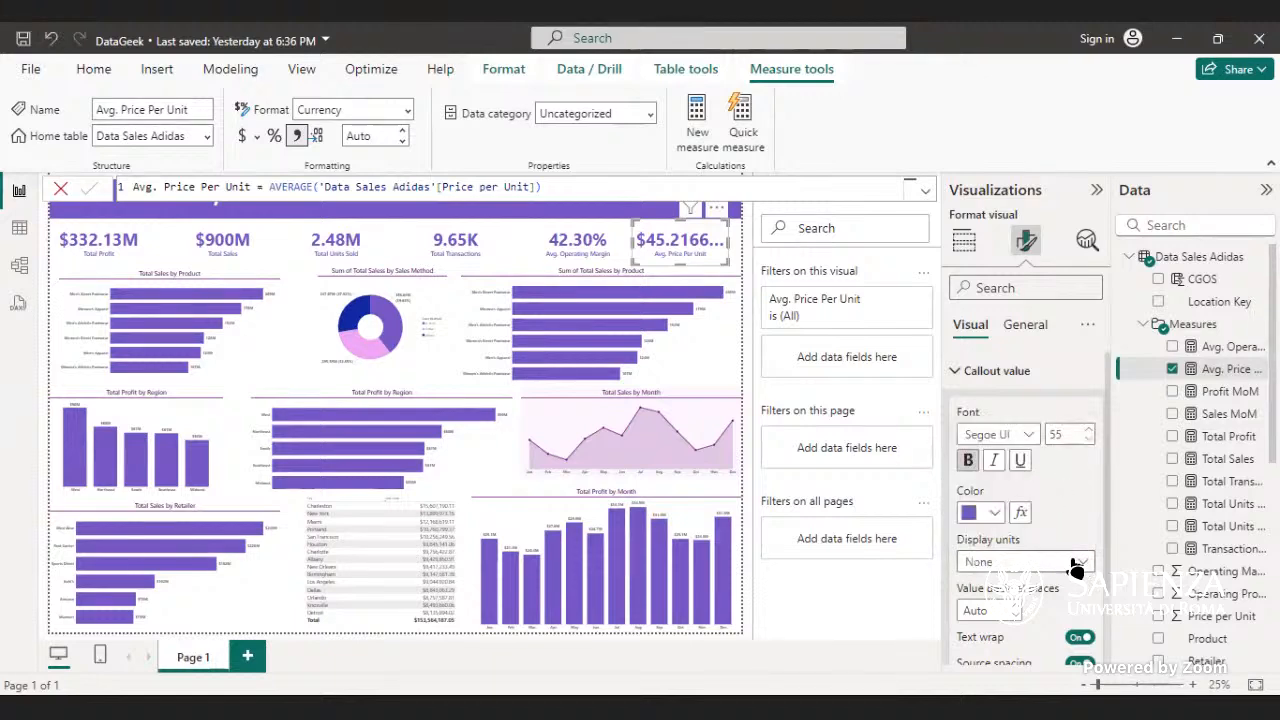
left_click(1075, 566)
left_click(1088, 445)
left_click(1016, 607)
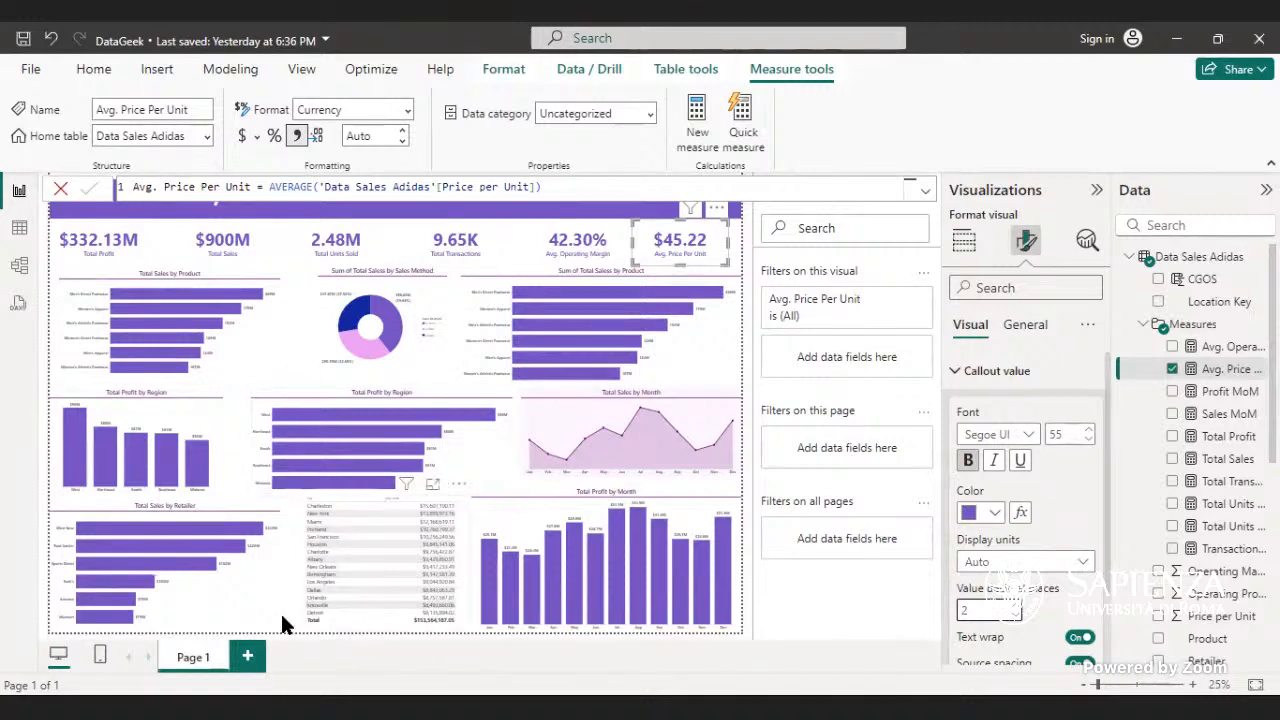
left_click(390, 608)
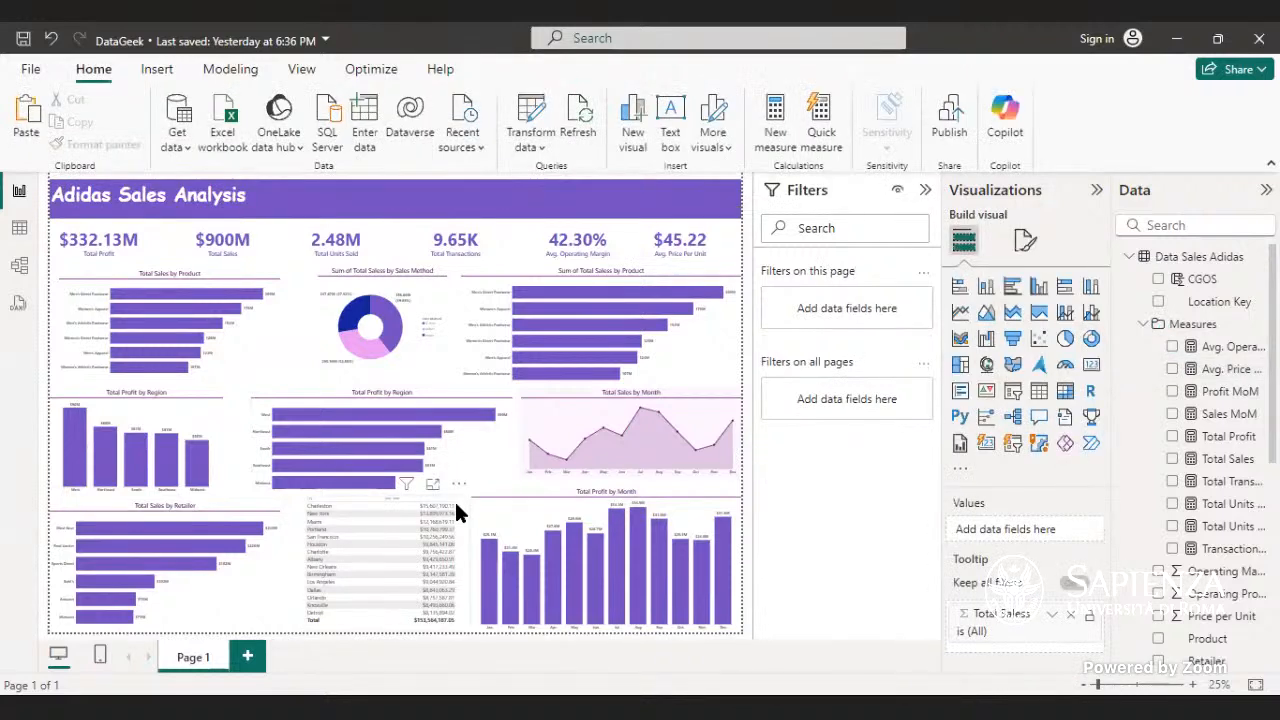
- Try to match the formatting of the city profit table and the neighbouring Total Profit charts with Format Painter
scroll(457, 513, "up", 5, "ctrl")
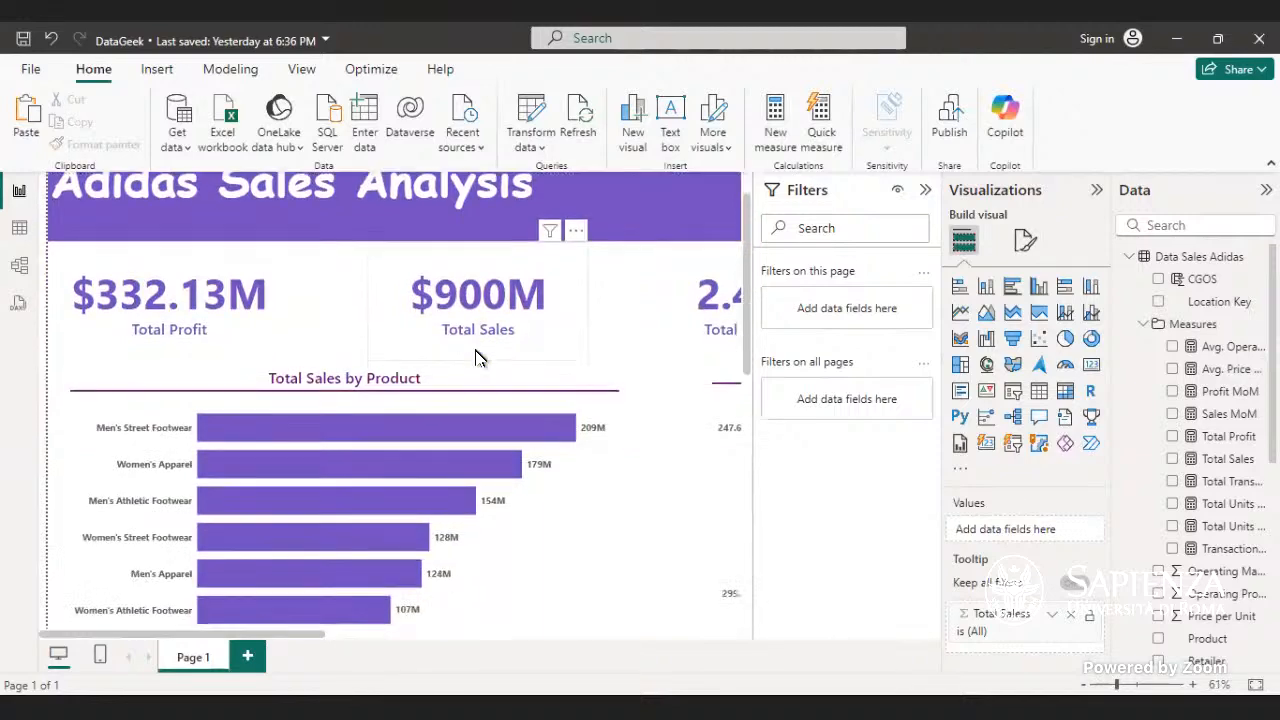
scroll(517, 351, "down", 5)
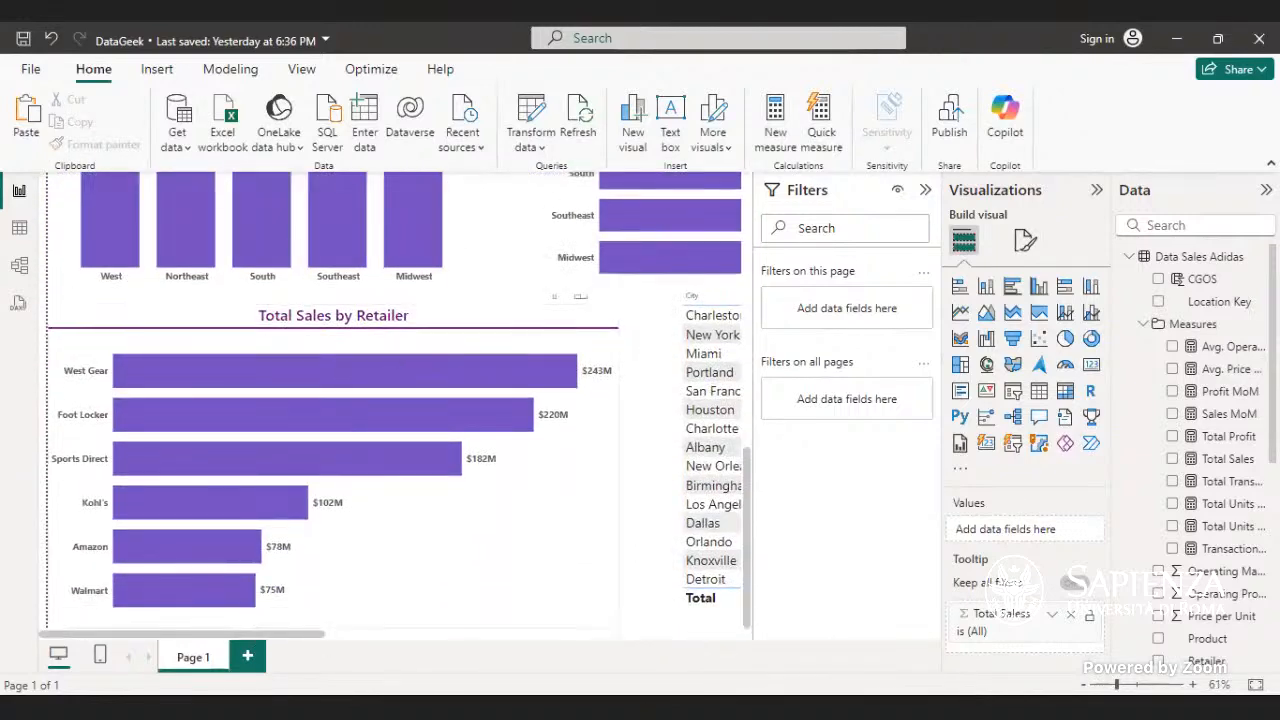
left_click_drag(255, 637, 432, 637)
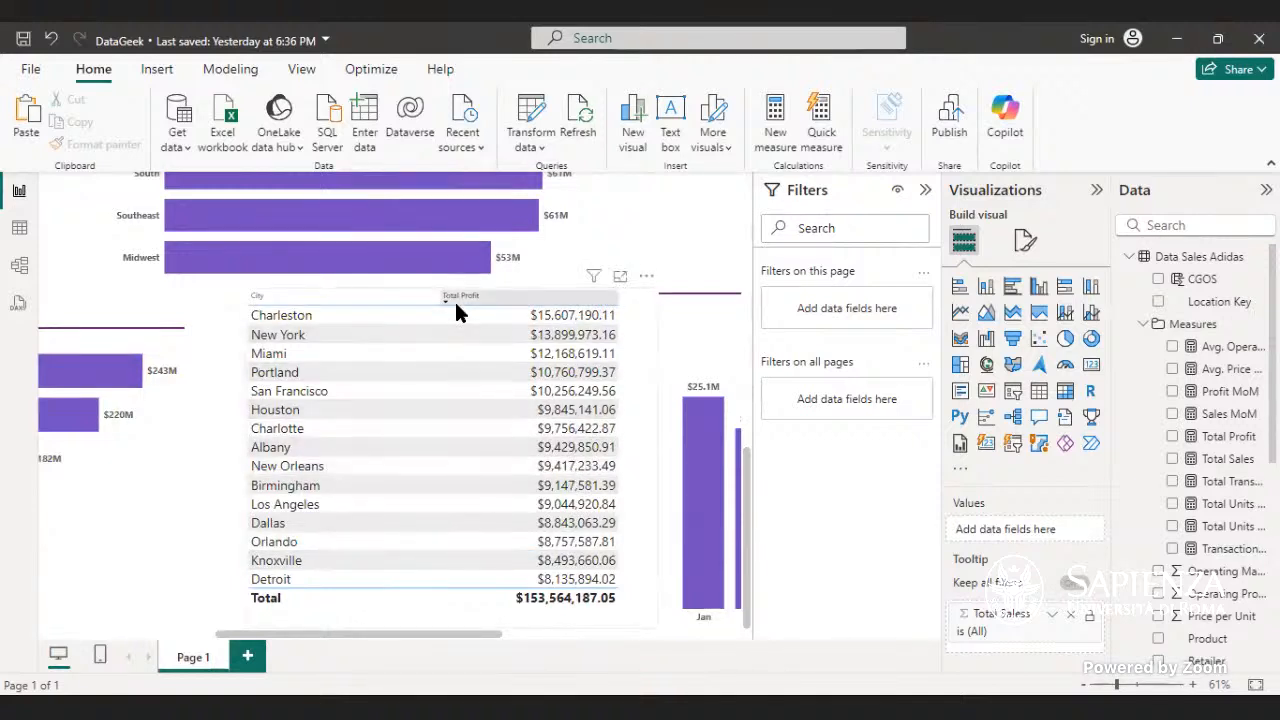
left_click(704, 358)
left_click(95, 145)
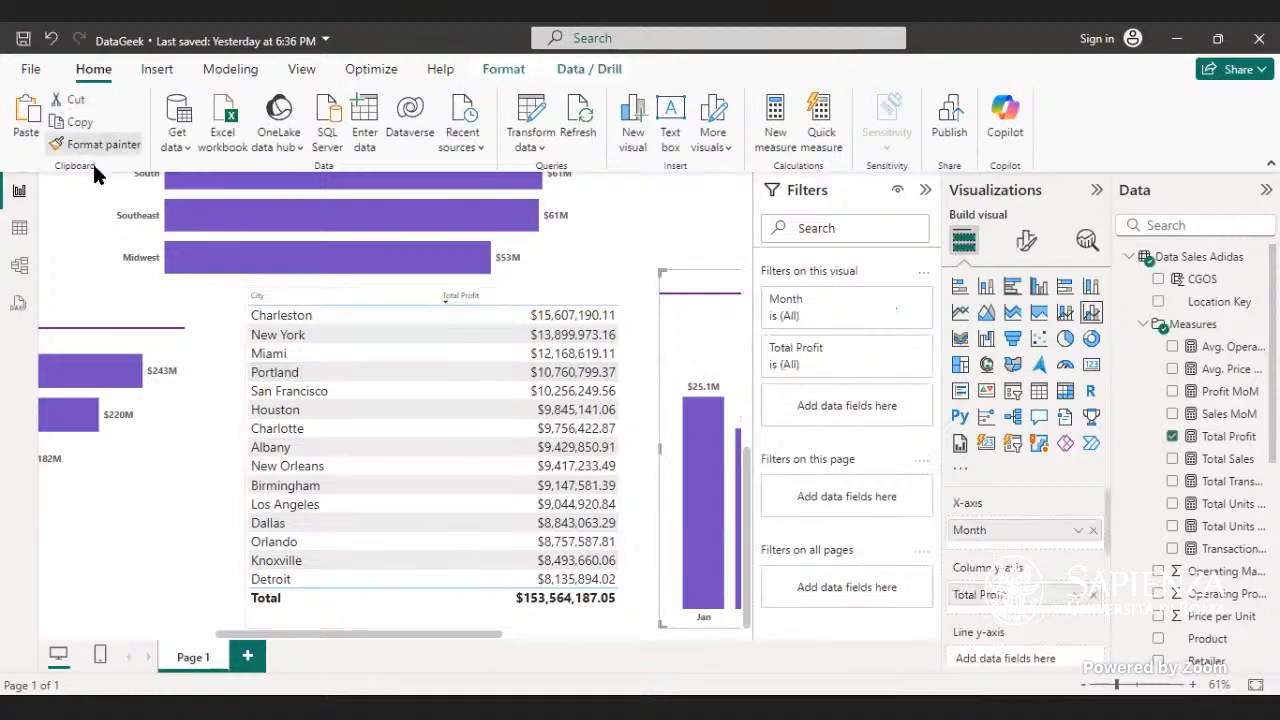
left_click(332, 317)
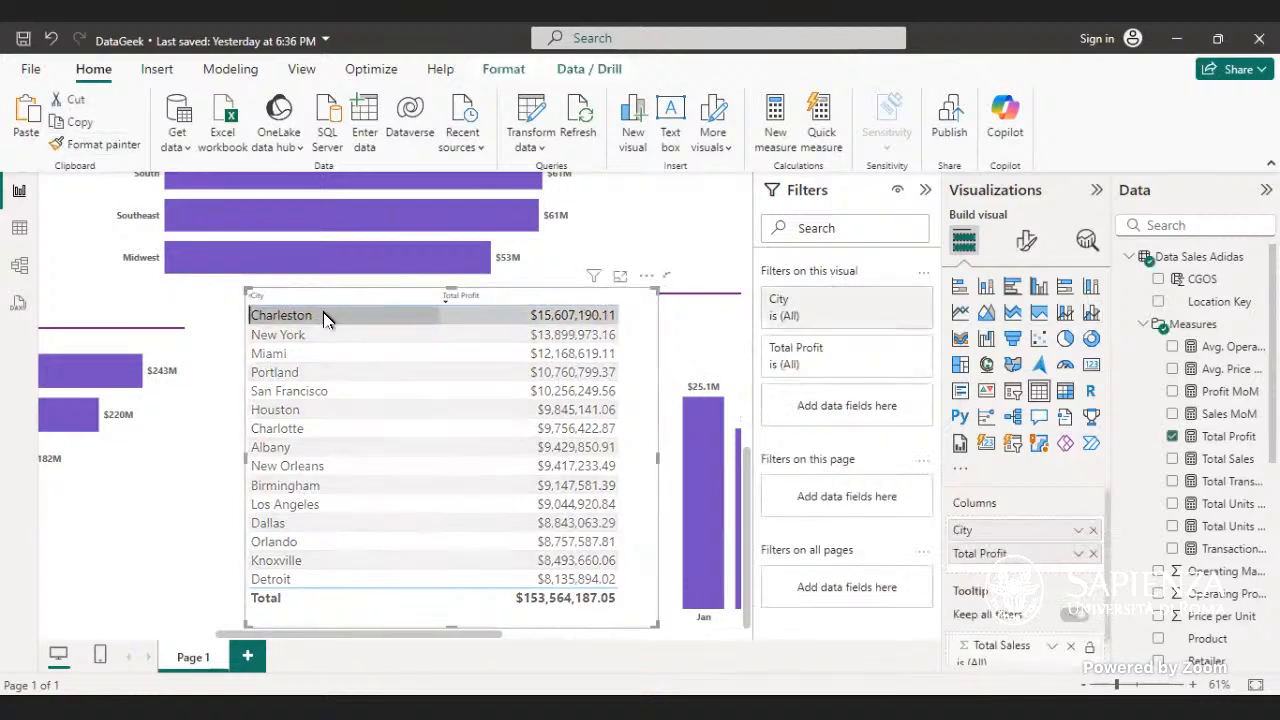
left_click(323, 317)
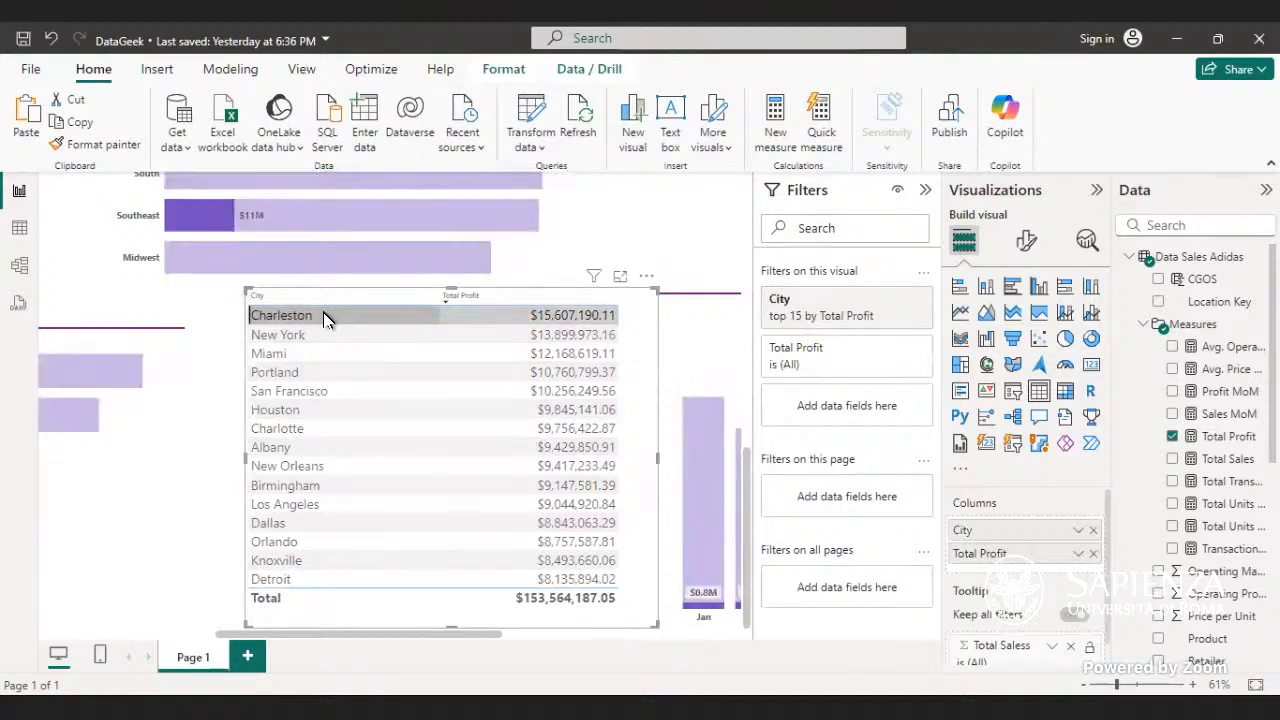
left_click(386, 318)
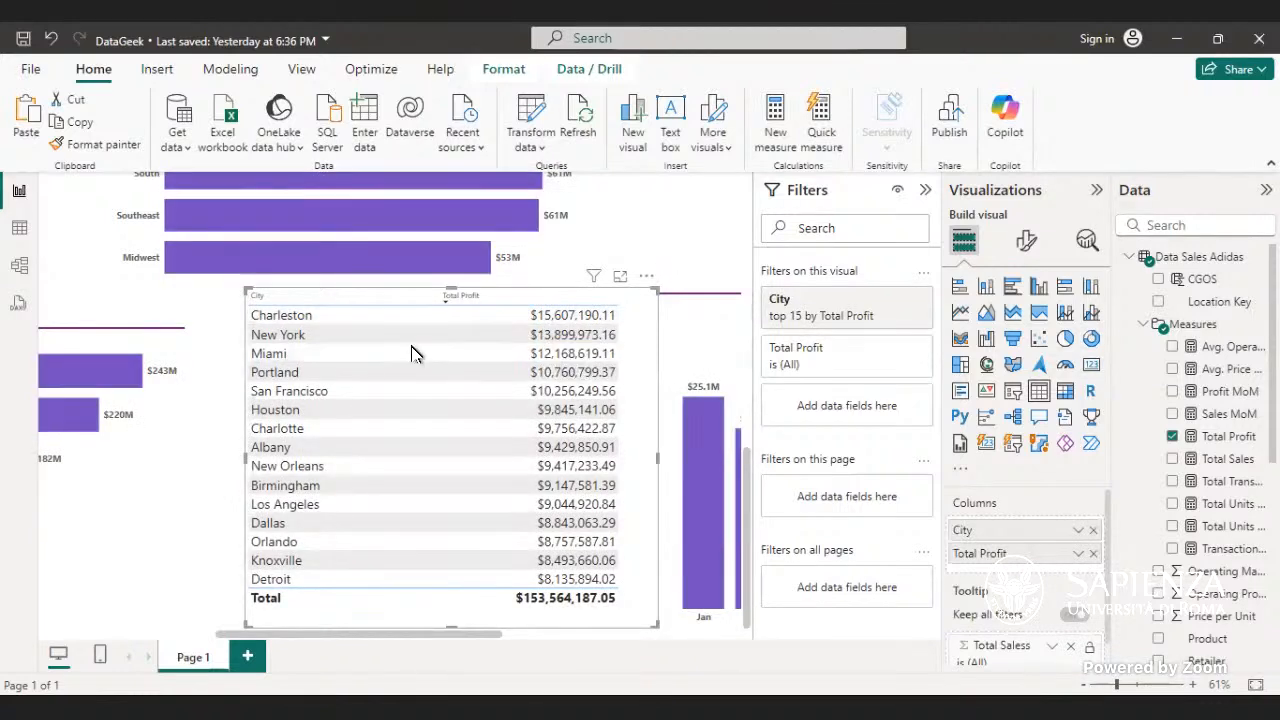
left_click(90, 148)
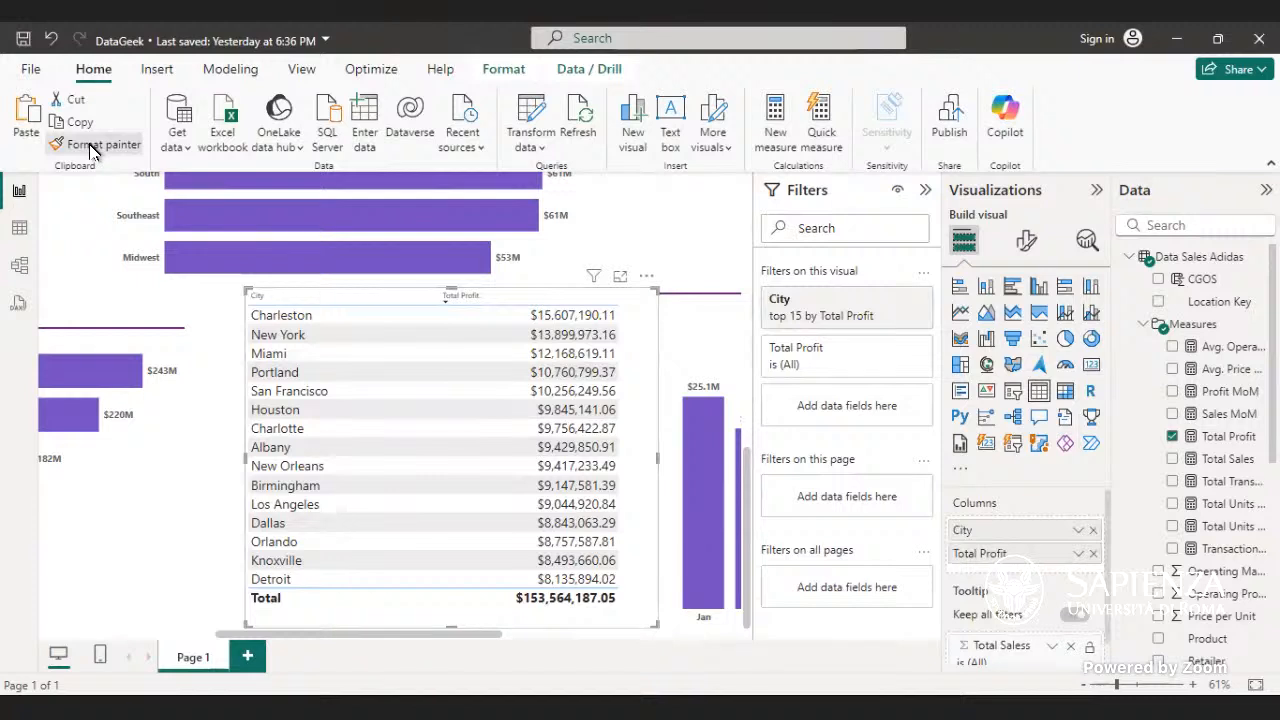
left_click(360, 283)
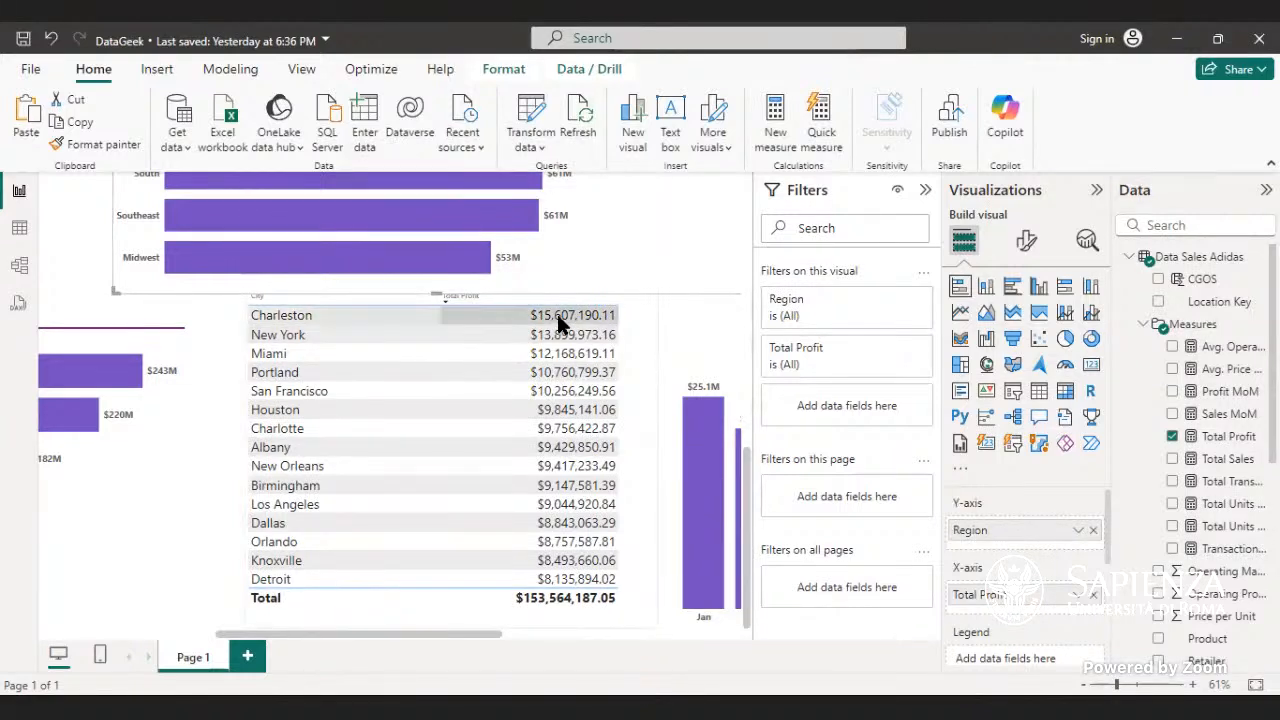
- Try the Minimal, Contrast alternating rows and Sparse style presets on the city profit table
left_click(645, 330)
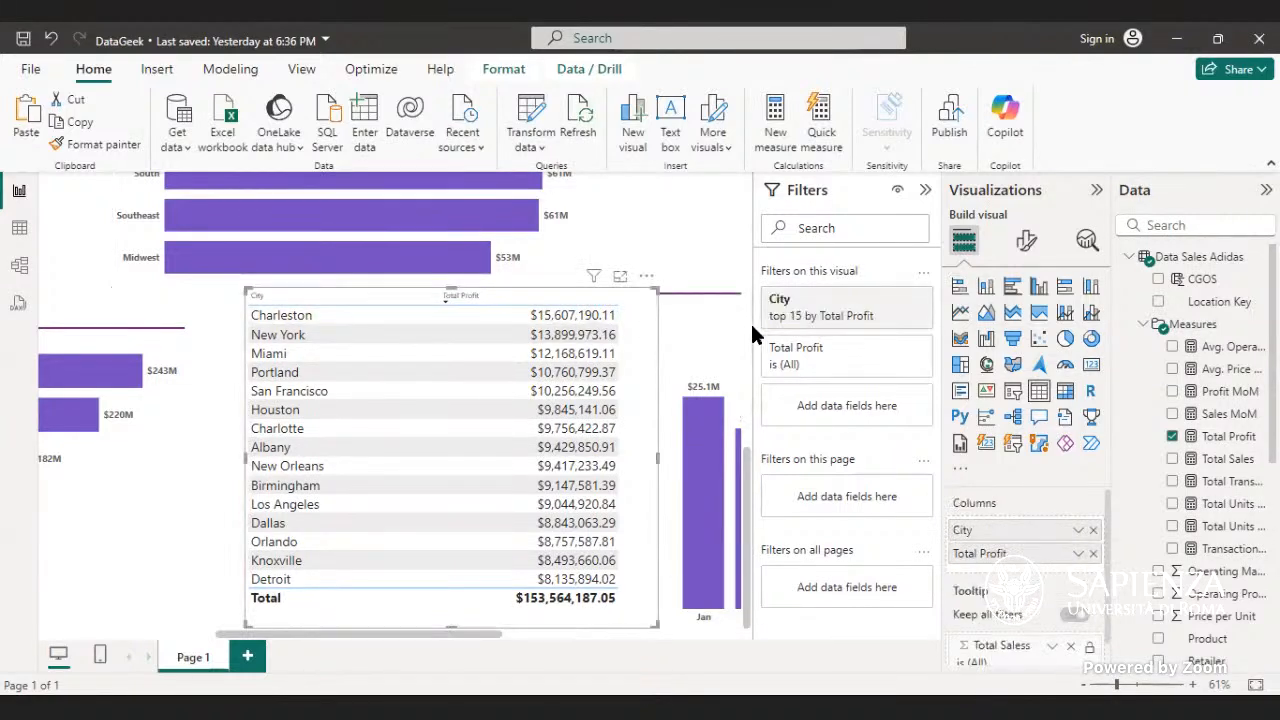
left_click(1030, 244)
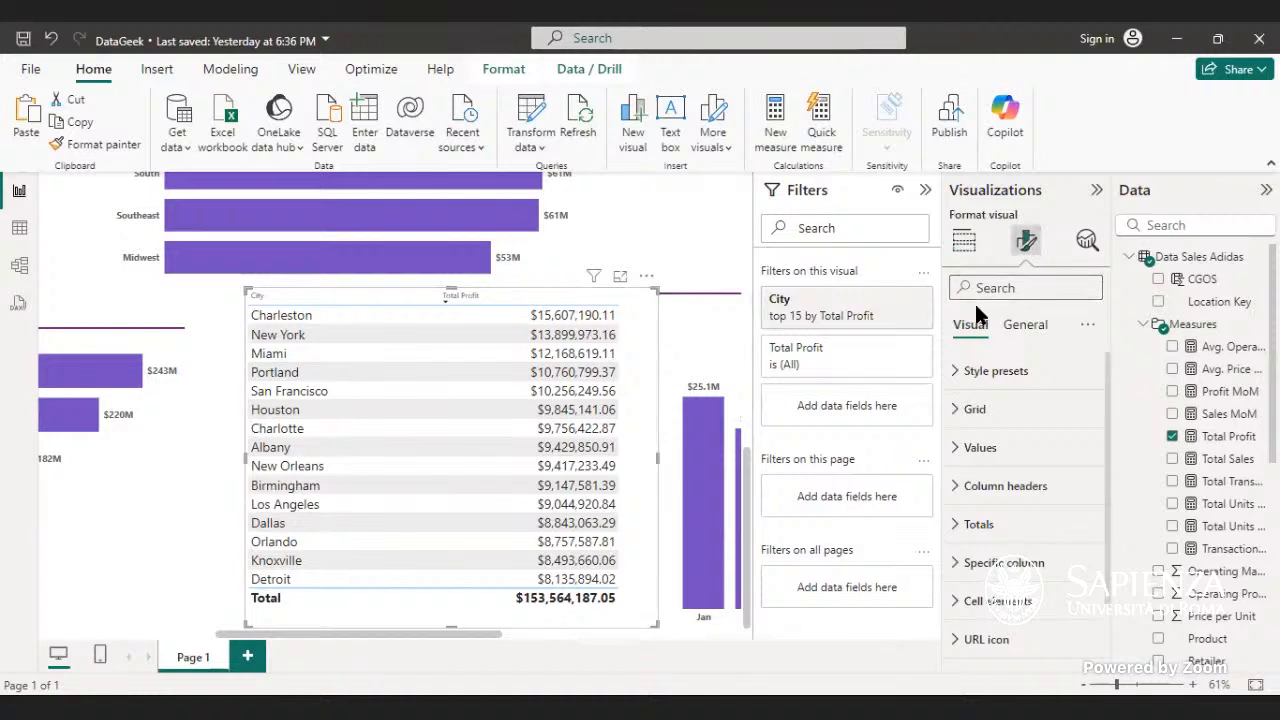
left_click(1002, 378)
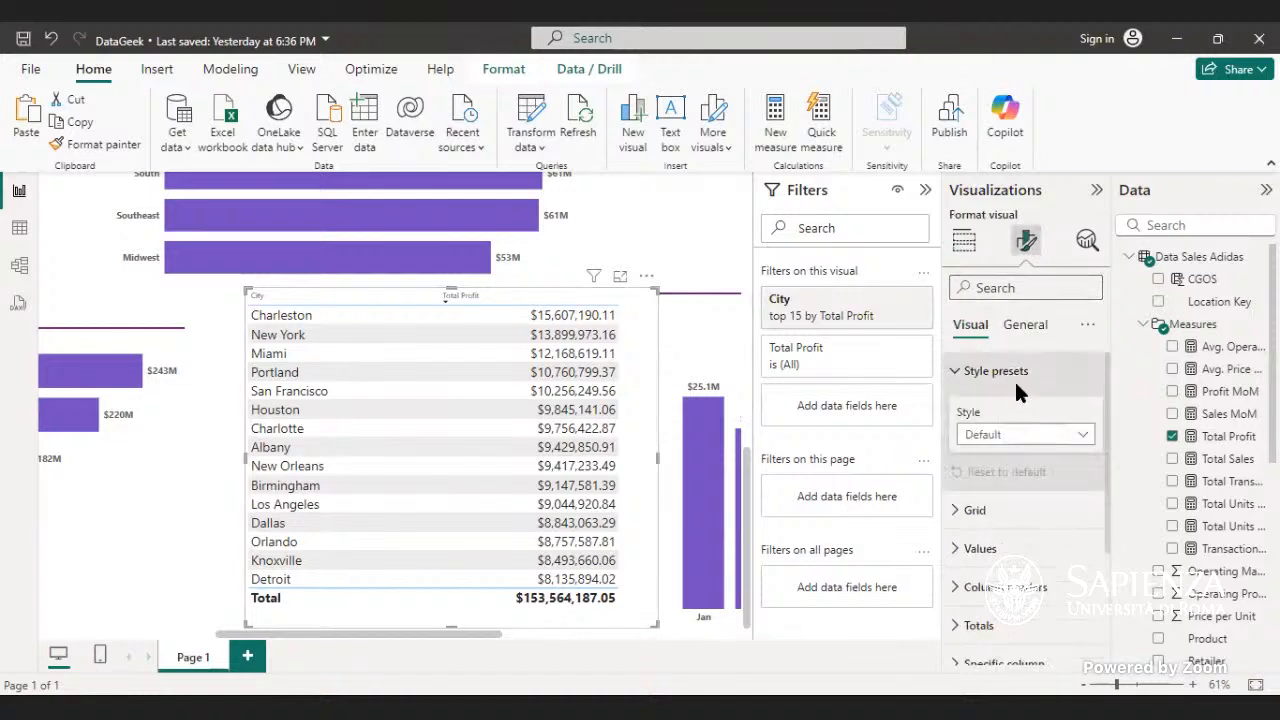
left_click(1080, 435)
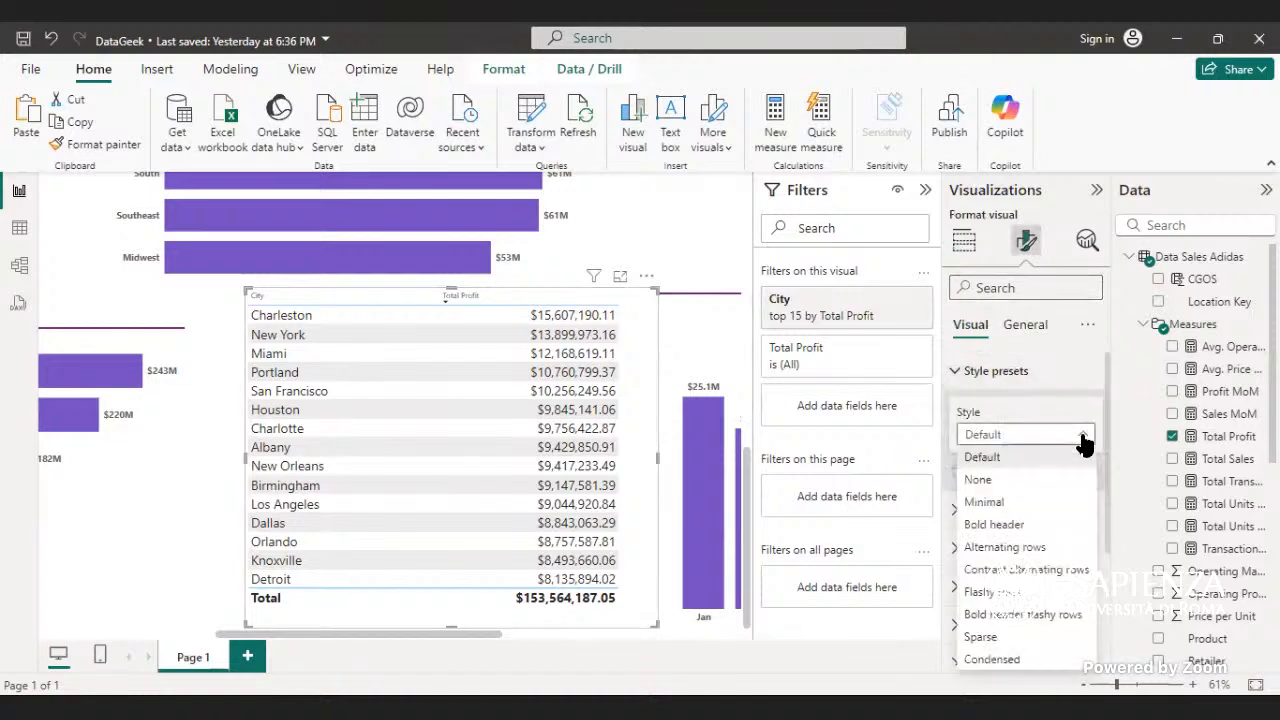
left_click(1026, 501)
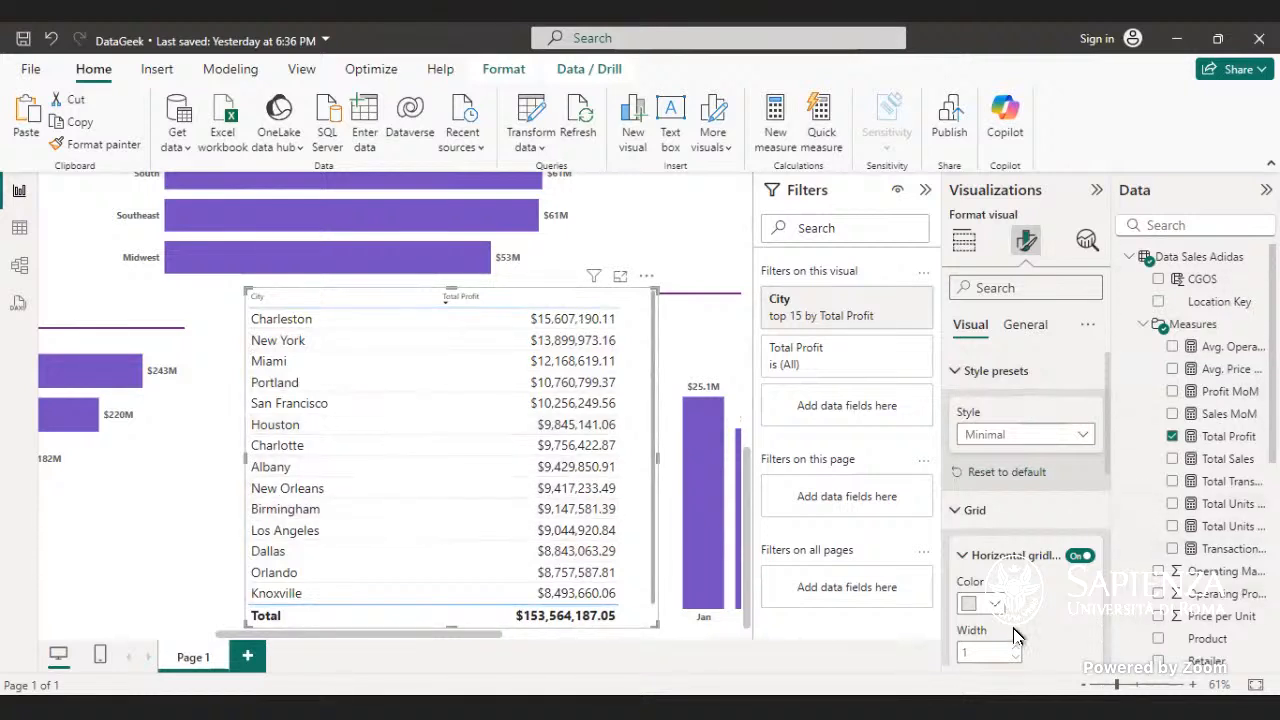
left_click(1083, 436)
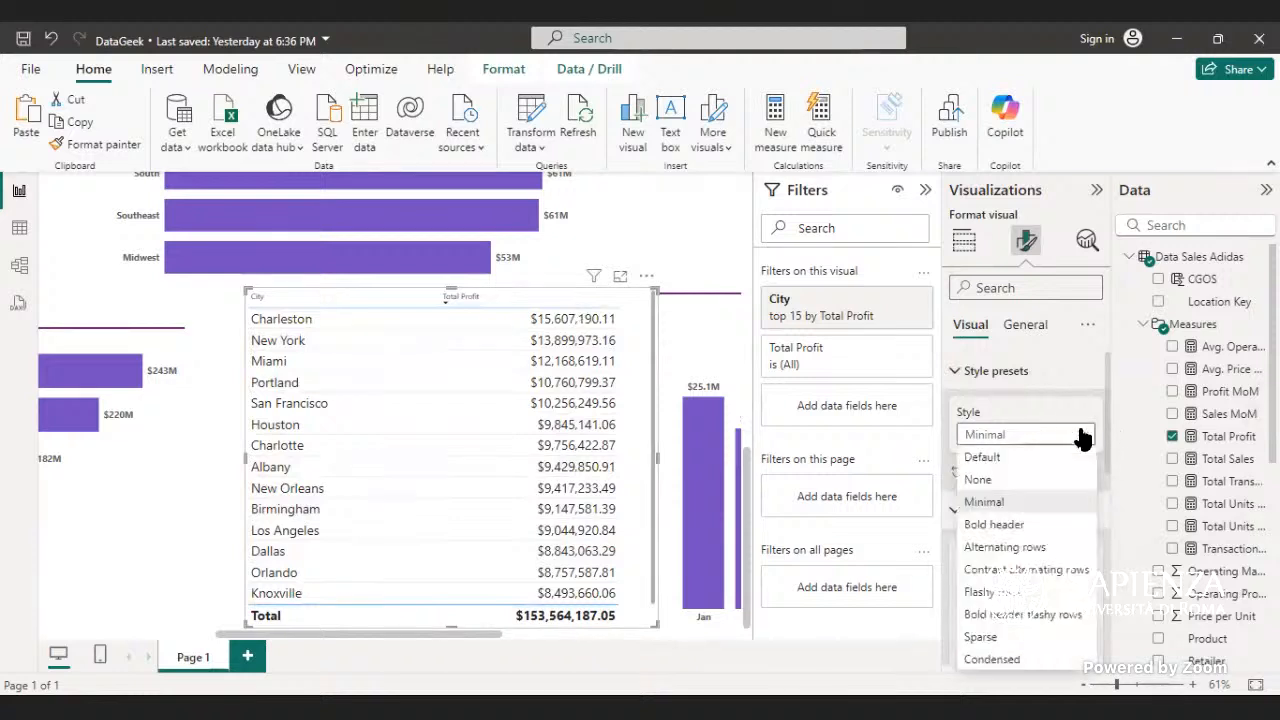
left_click(997, 570)
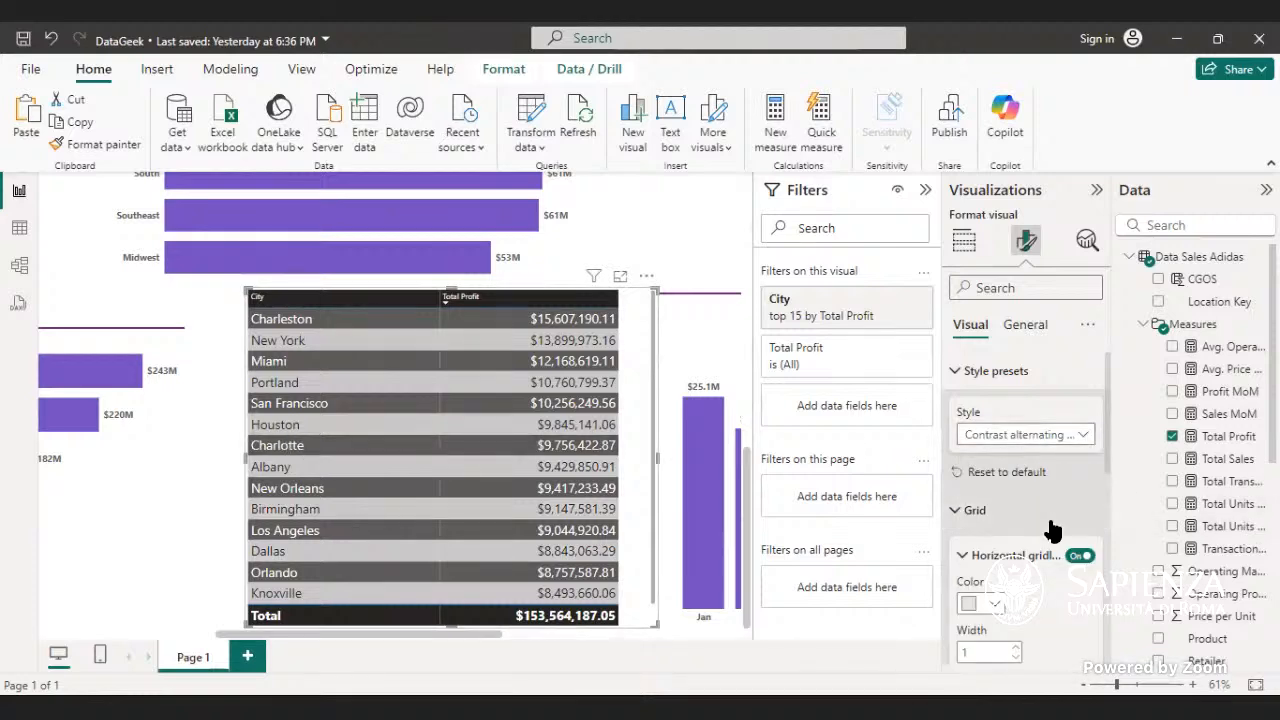
left_click(1080, 437)
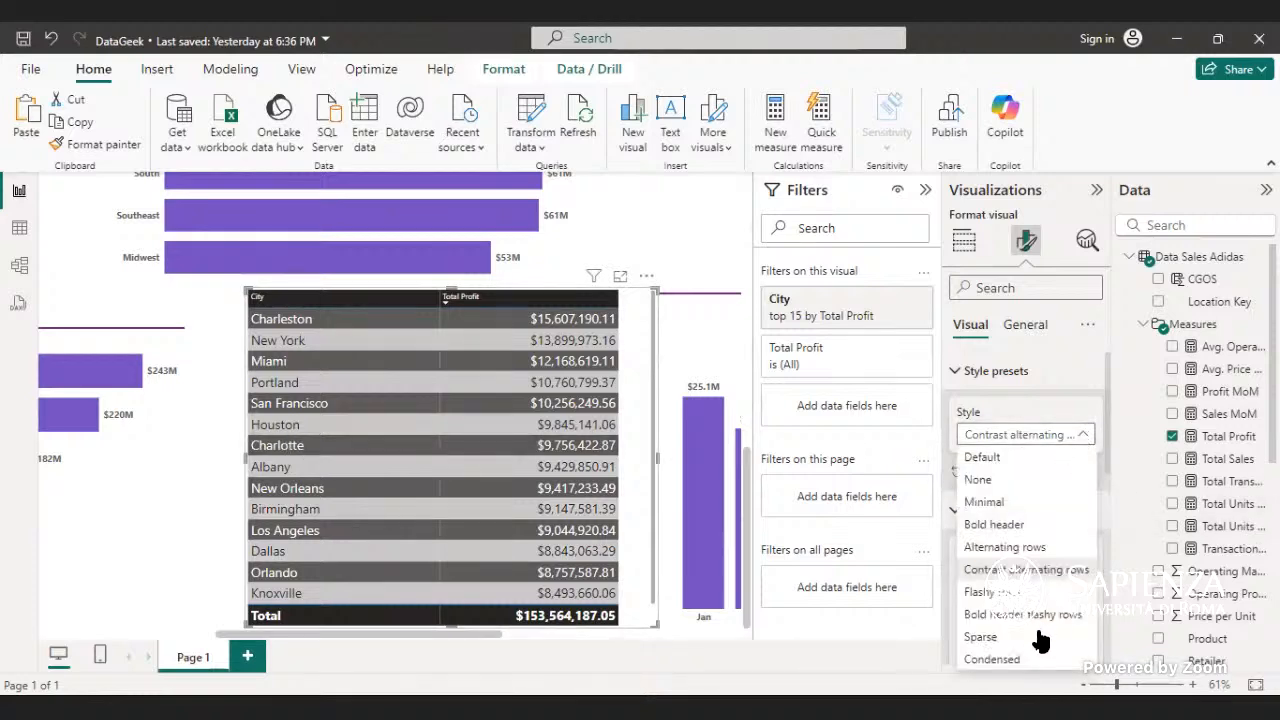
left_click(1038, 635)
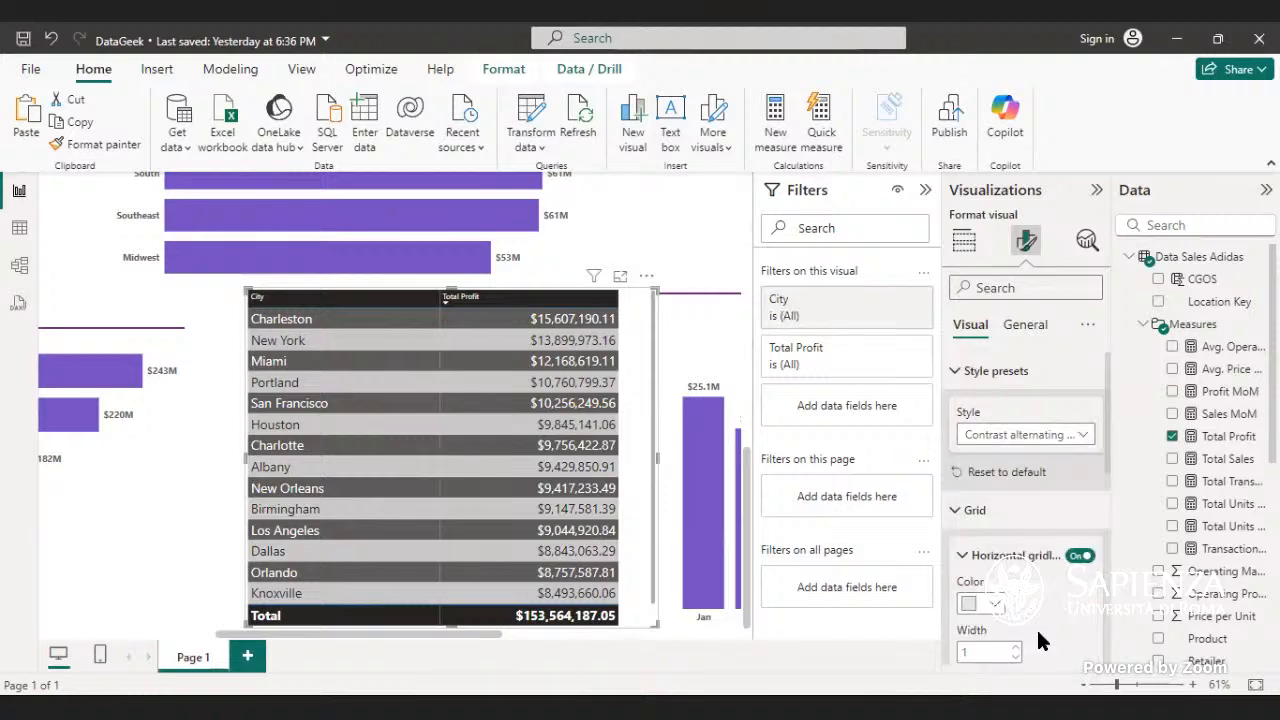
- Apply the Condensed style preset to the city profit table and sort it by Total Profit in ascending order
left_click(1080, 437)
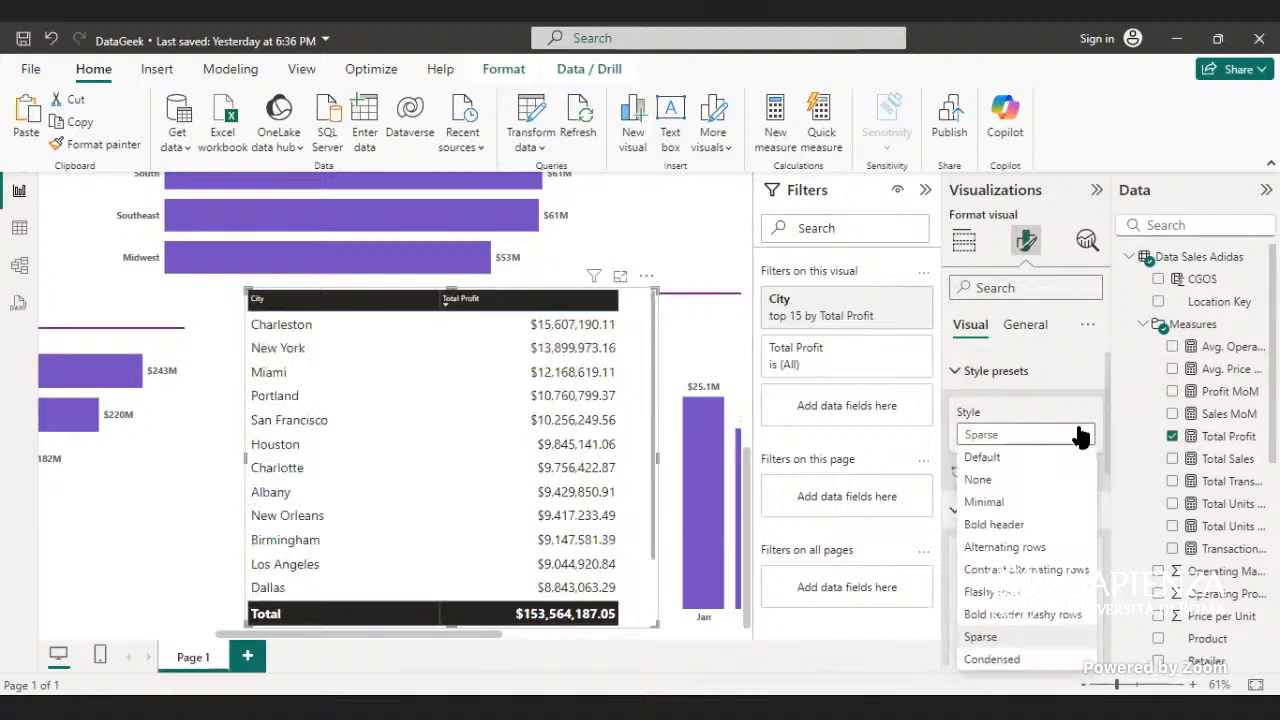
left_click(993, 661)
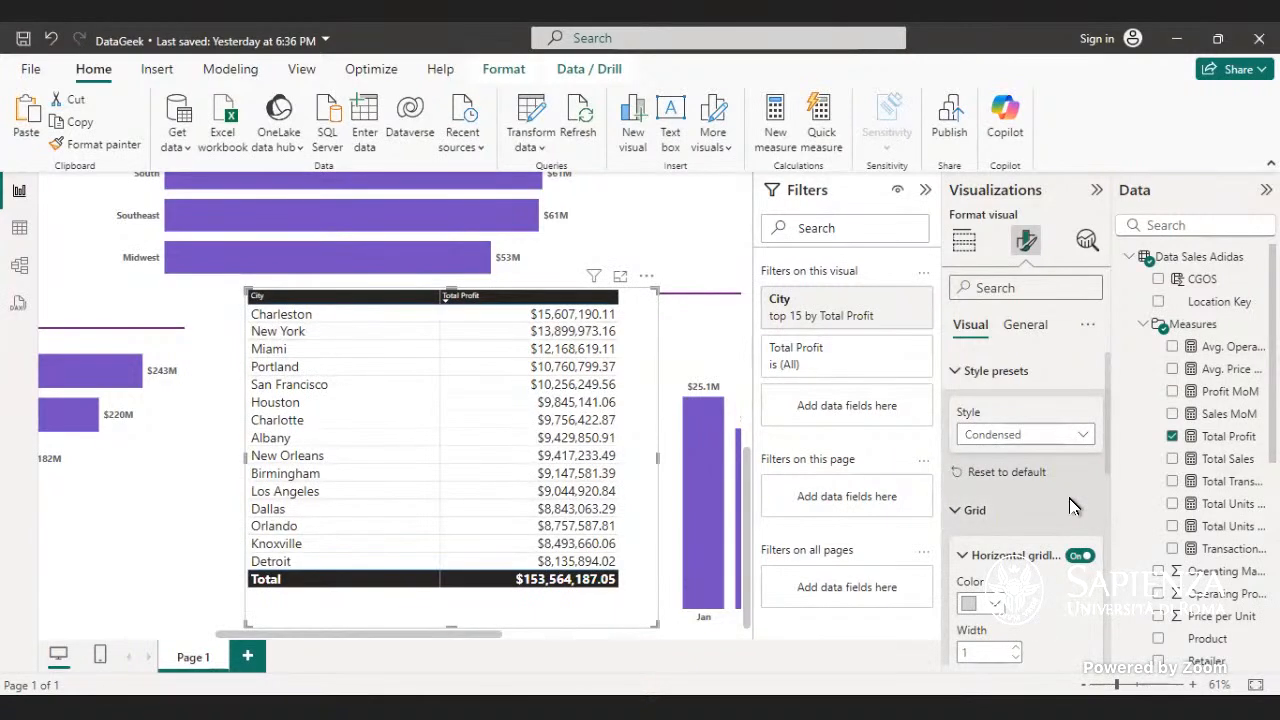
left_click(549, 298)
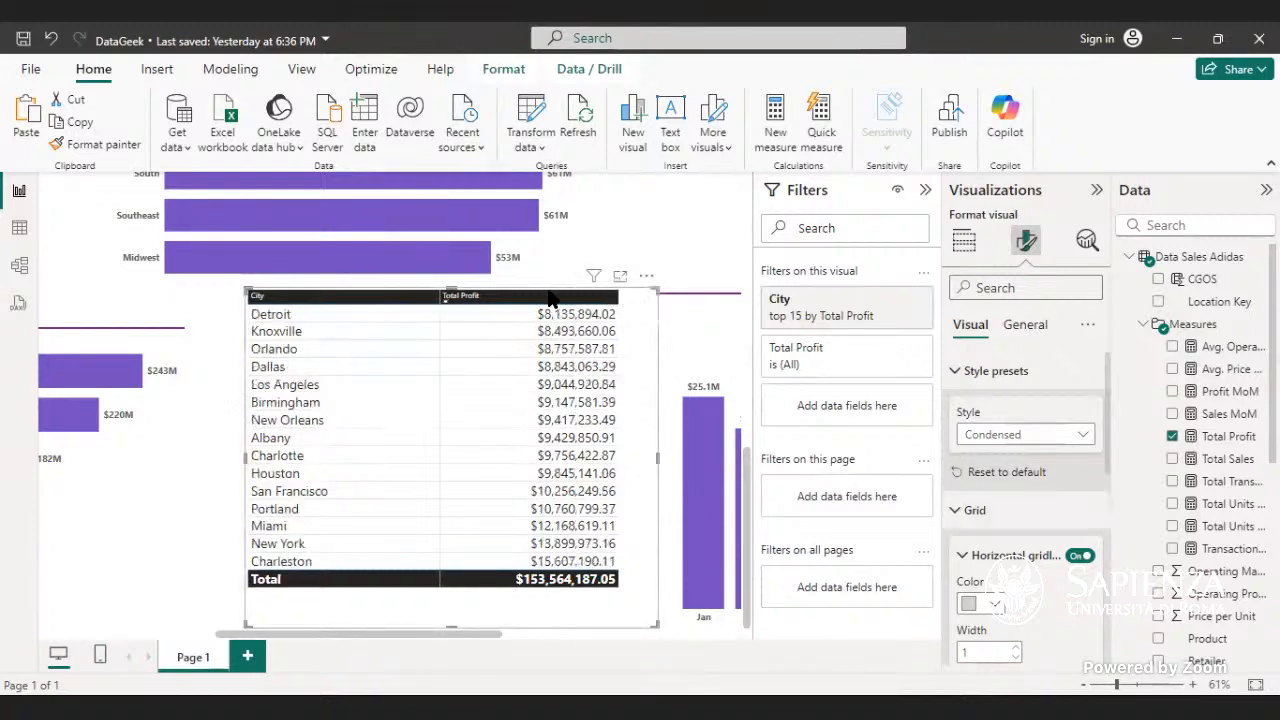
- Set the background color of the city profit table's column headers to white
scroll(990, 632, "down", 4)
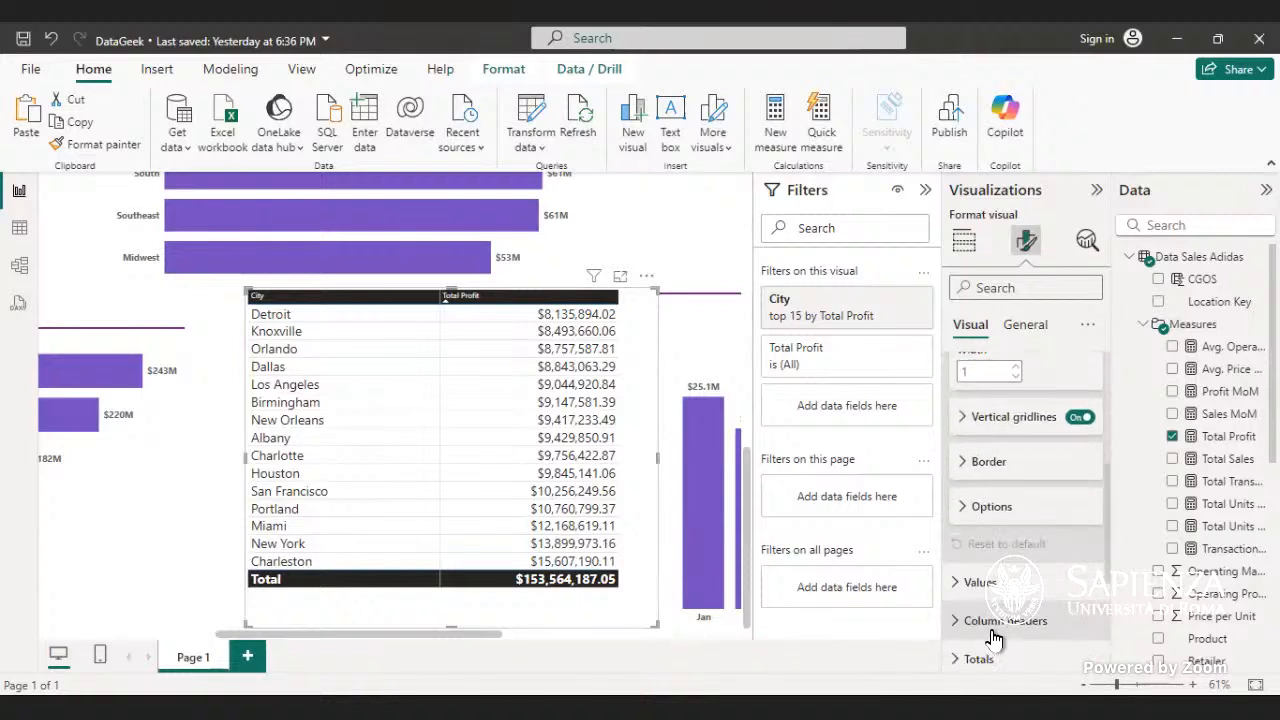
scroll(995, 620, "up", 3)
scroll(1012, 480, "up", 1)
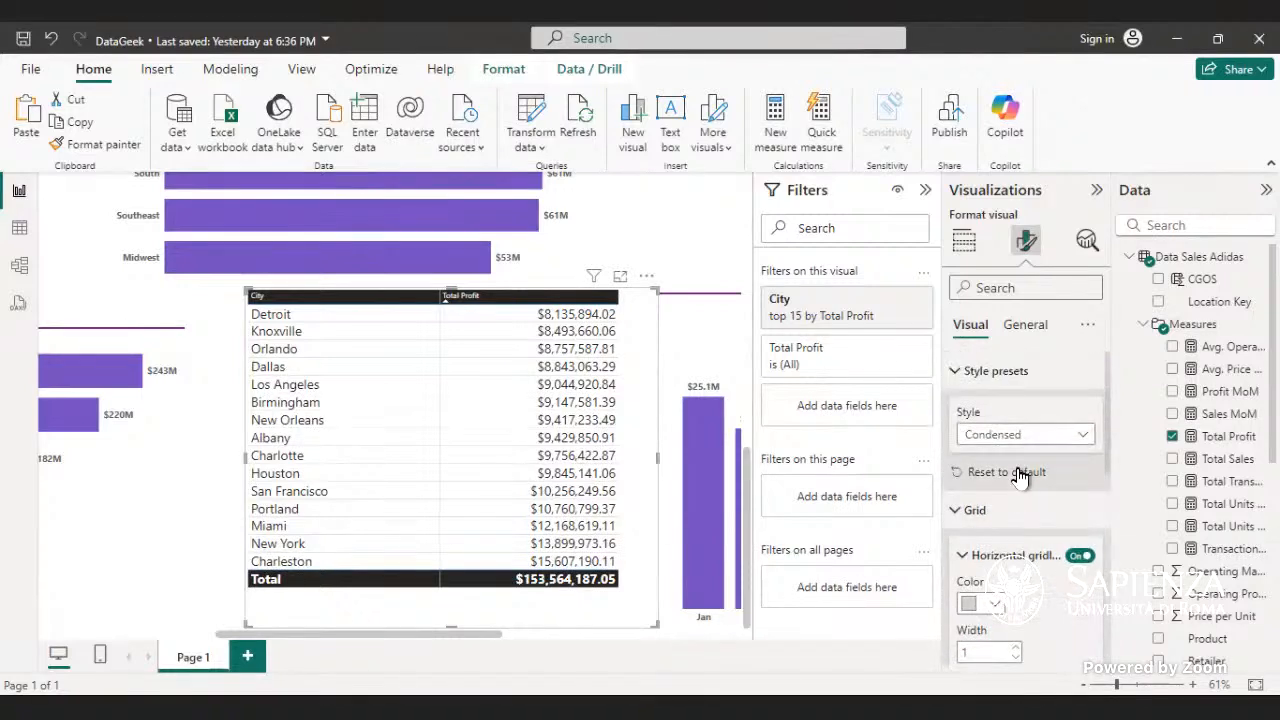
left_click(1020, 378)
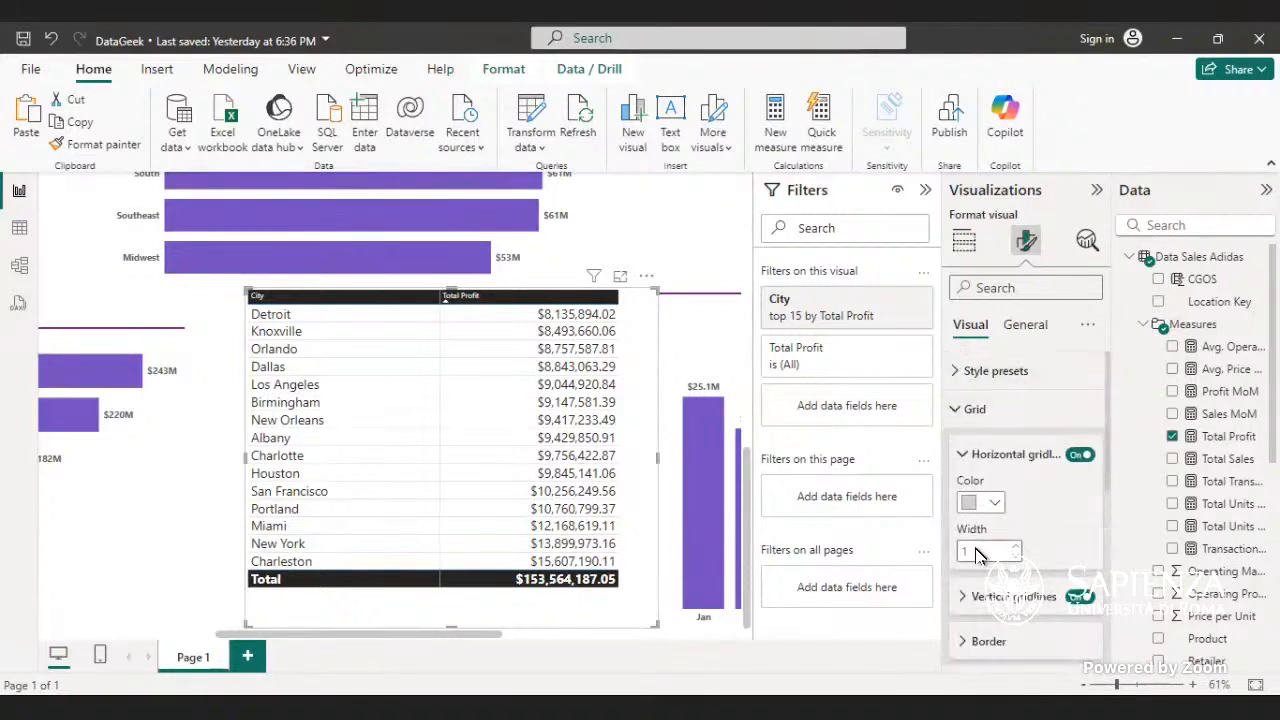
scroll(1013, 565, "down", 3)
scroll(1015, 560, "up", 1)
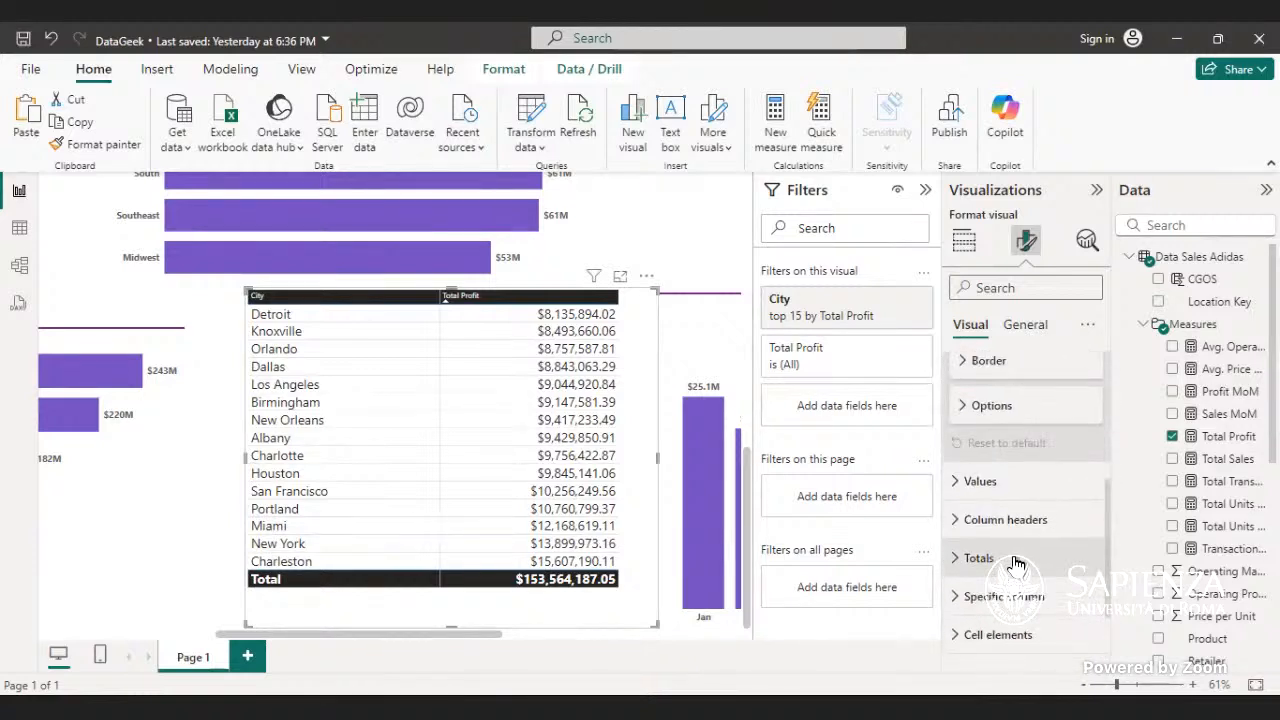
left_click(1019, 532)
scroll(1015, 540, "down", 1)
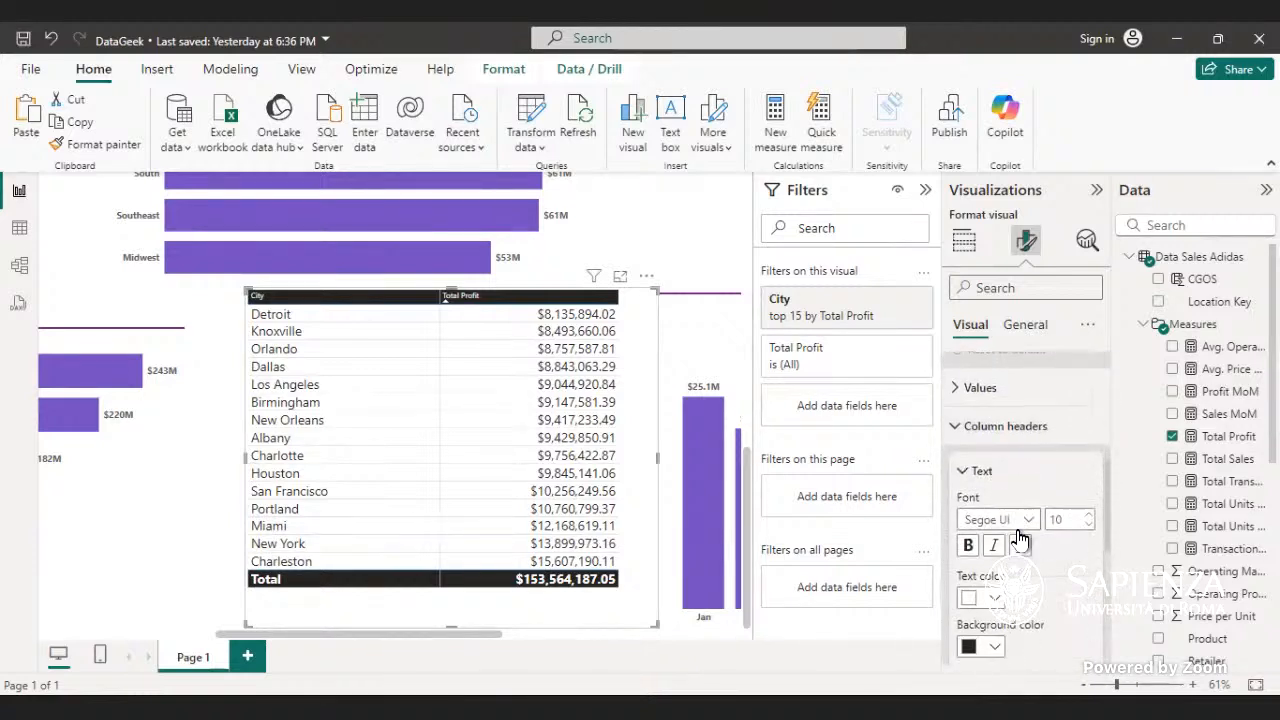
scroll(1010, 560, "down", 1)
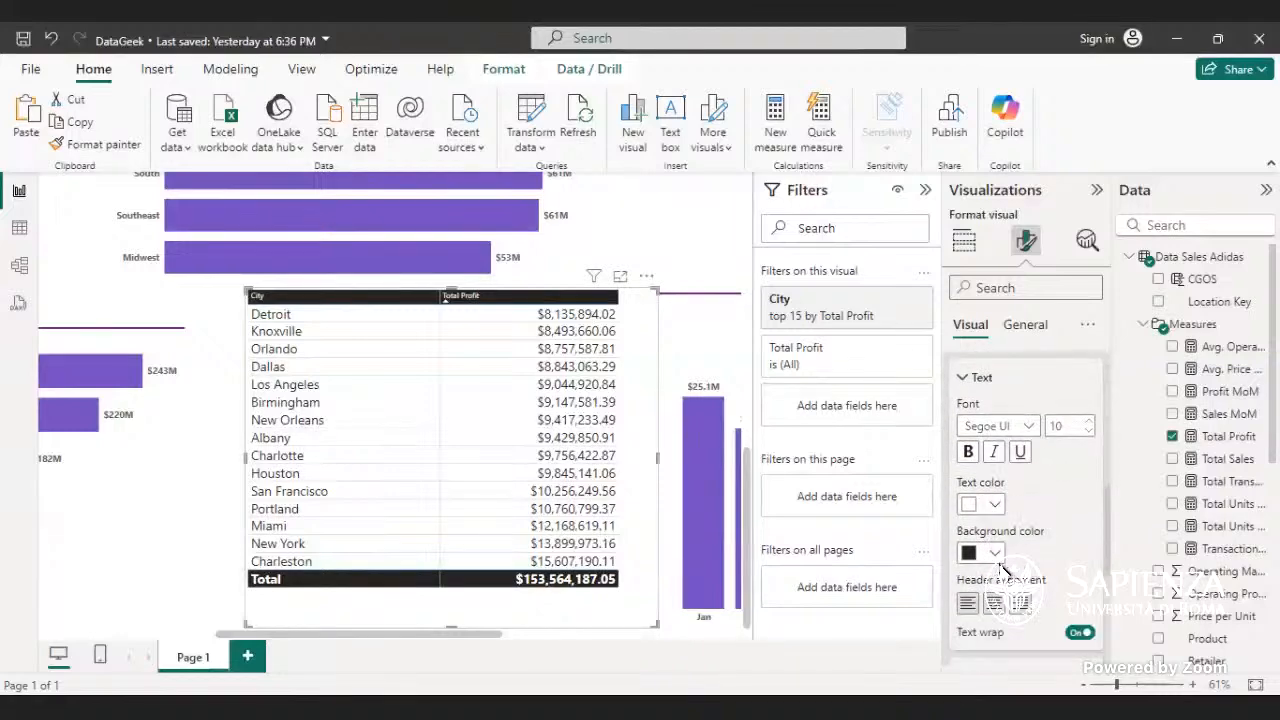
left_click(995, 553)
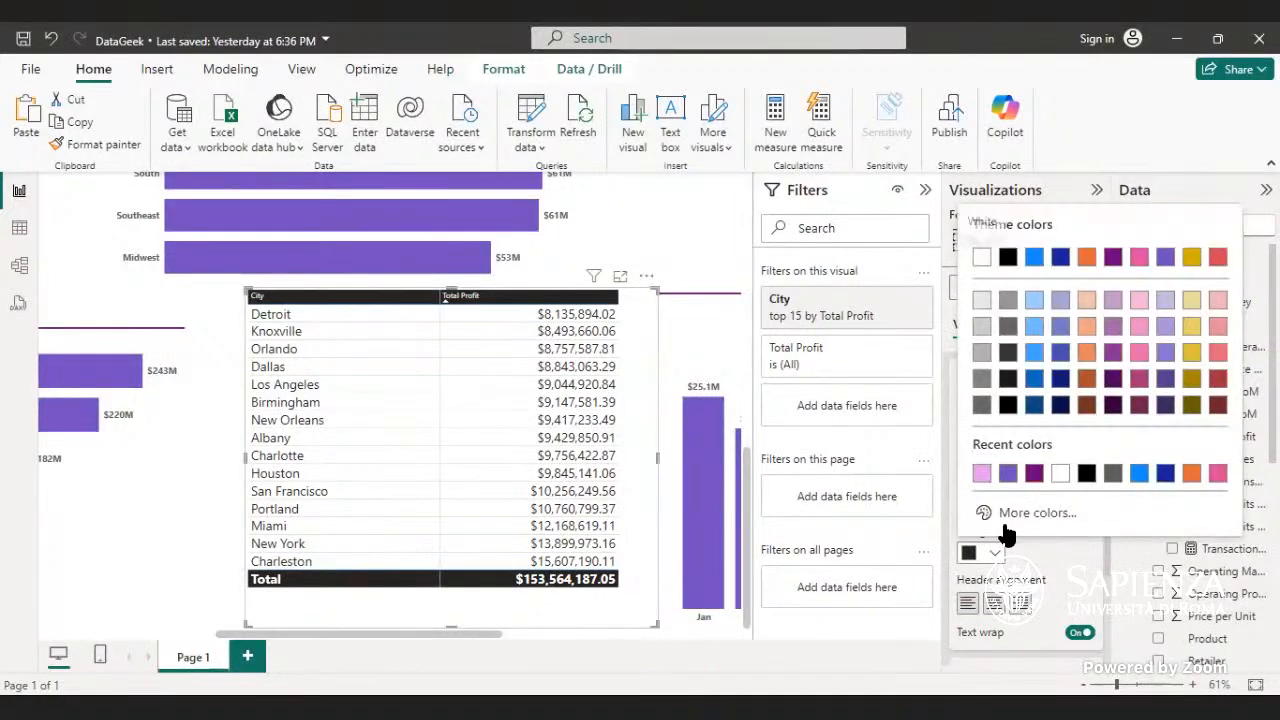
left_click(1061, 476)
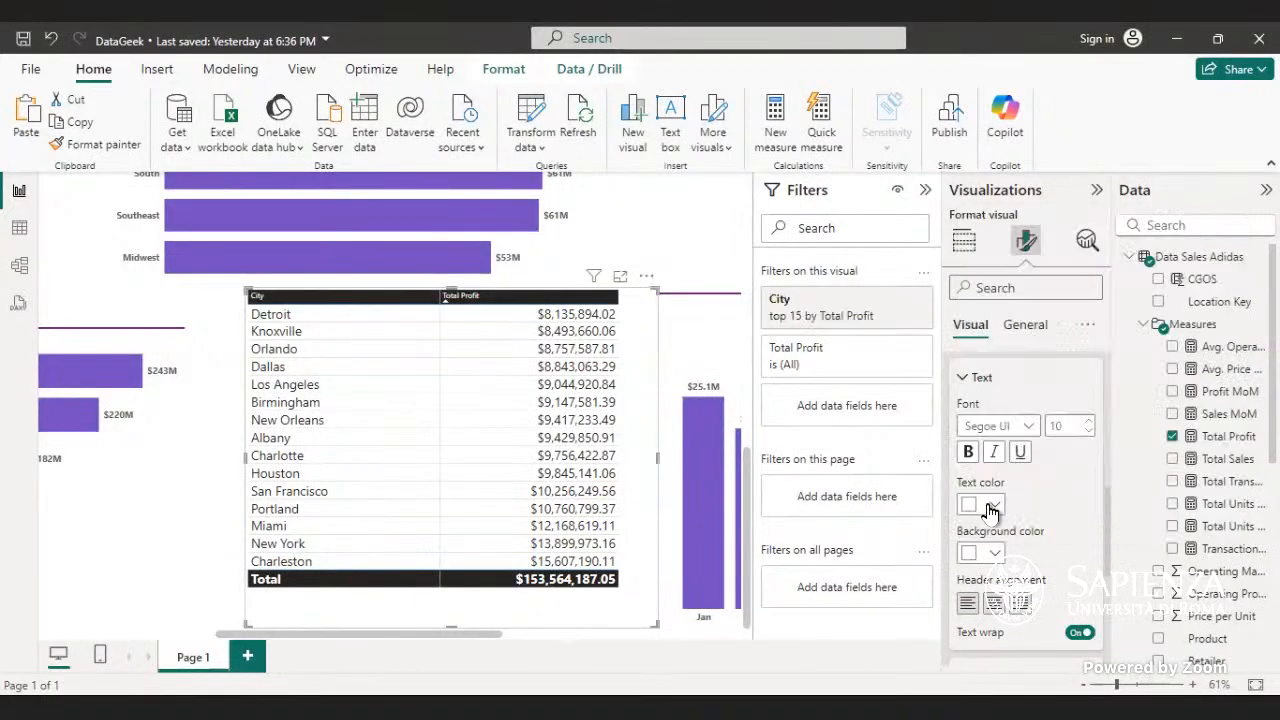
- Make the city profit table's column header text purple and bold, and set its font size to 15
left_click(995, 505)
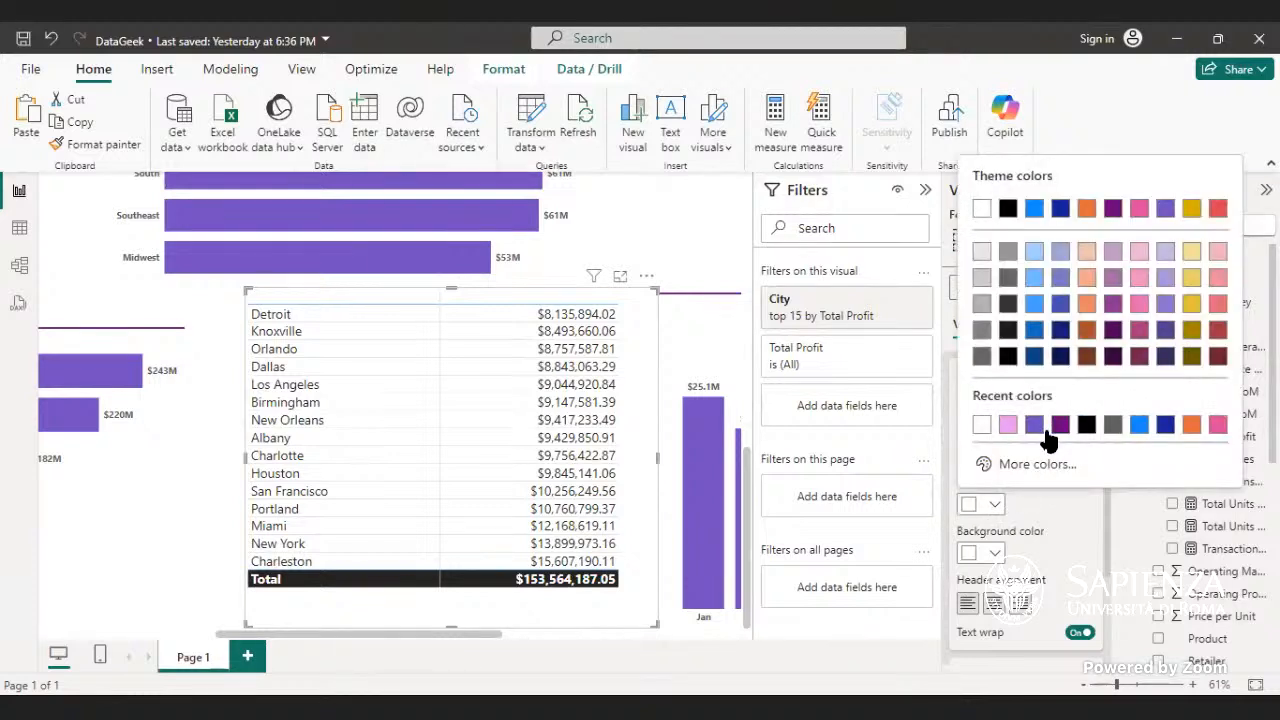
left_click(1036, 428)
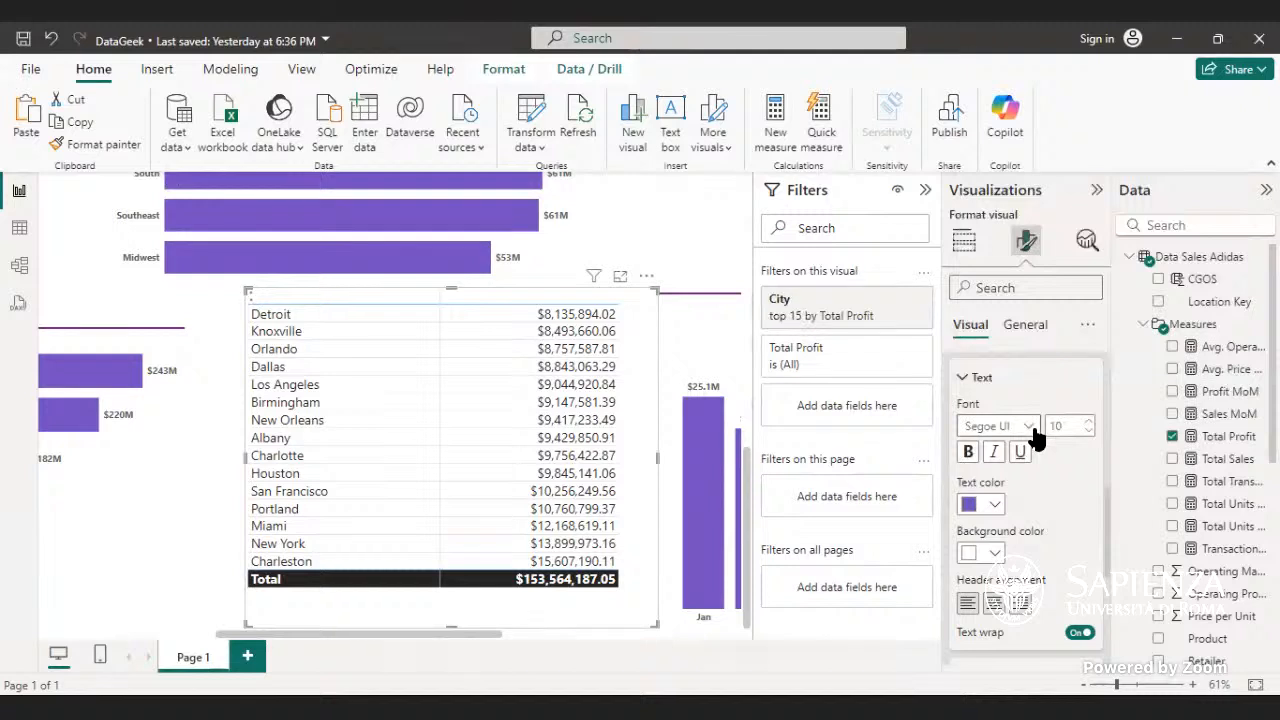
left_click(968, 452)
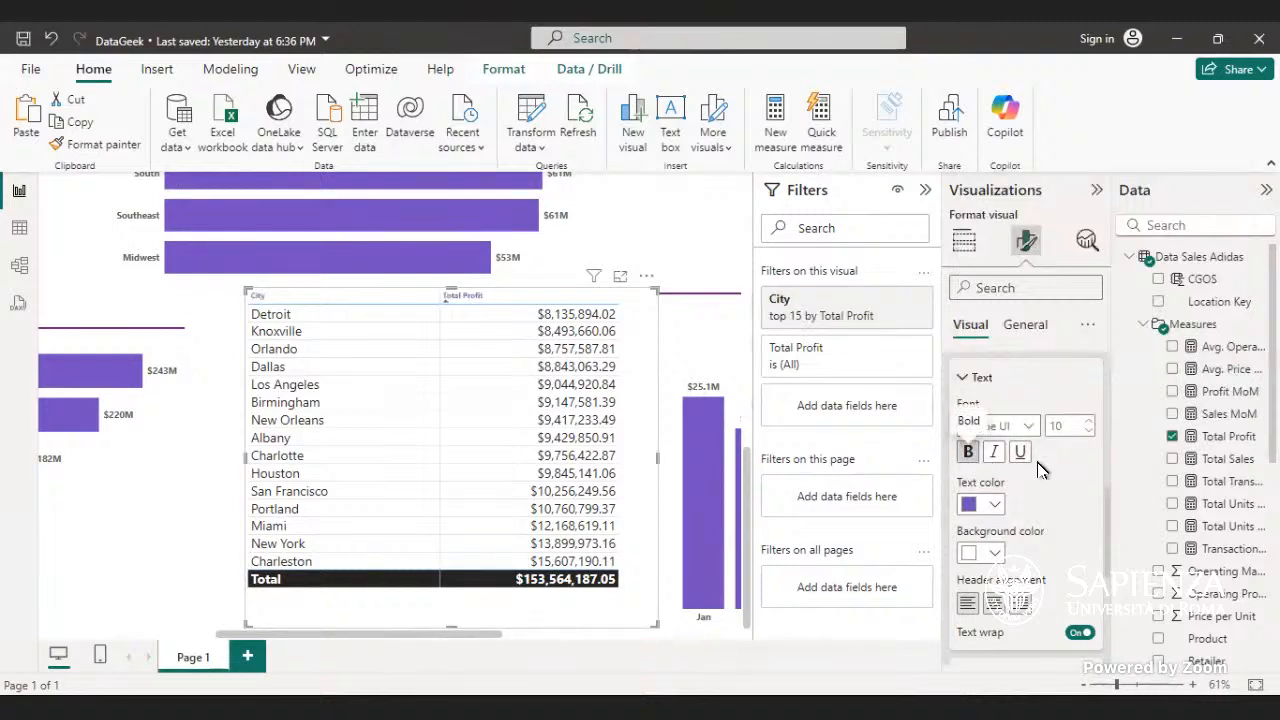
left_click(1090, 421)
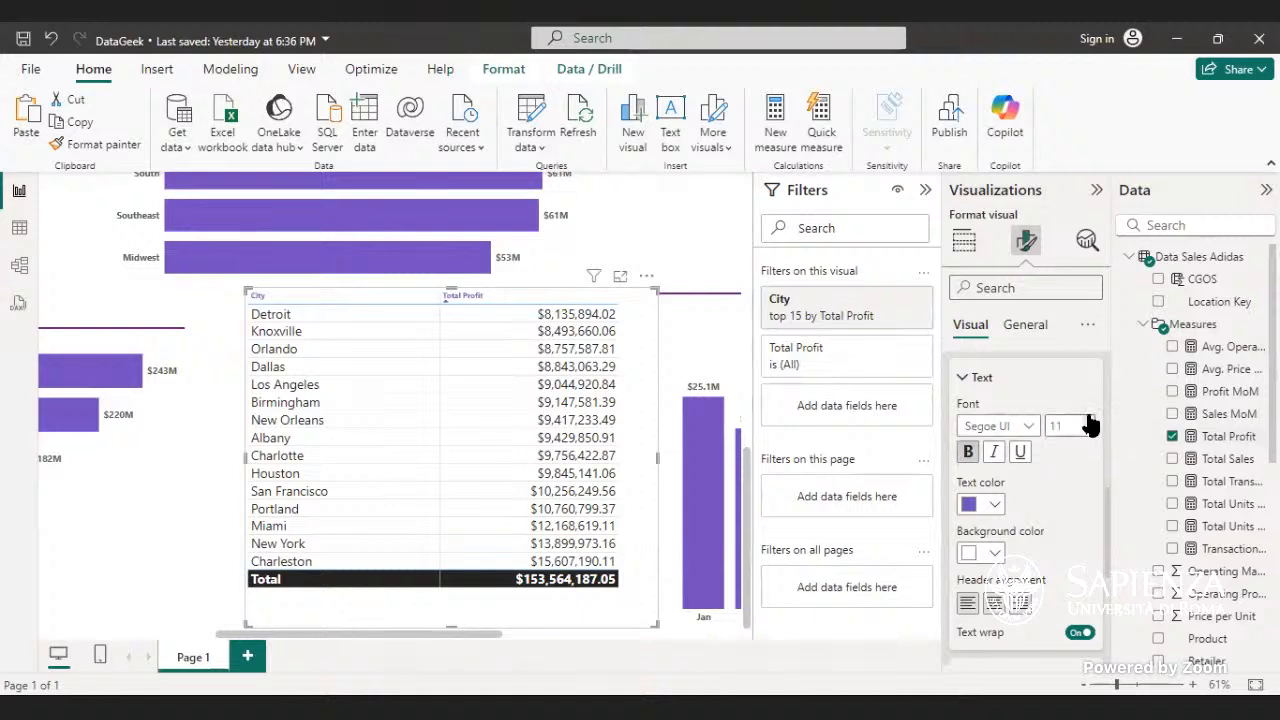
left_click(1090, 421)
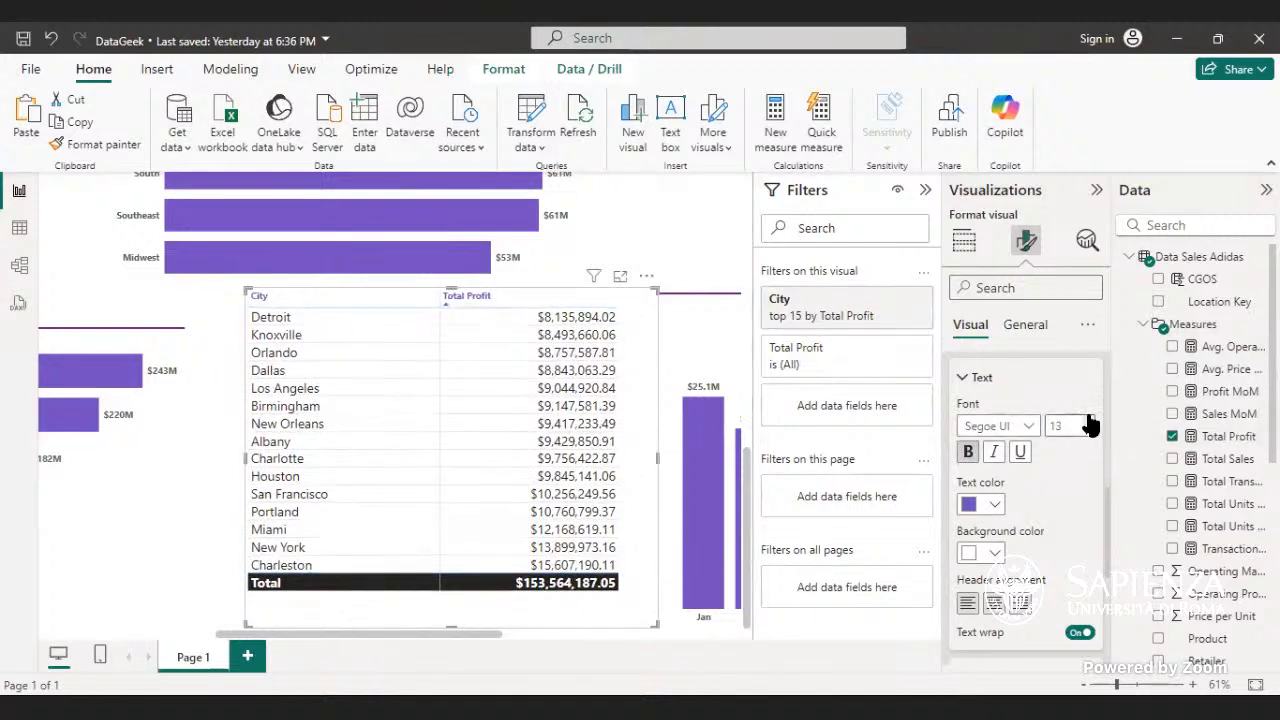
left_click(1090, 421)
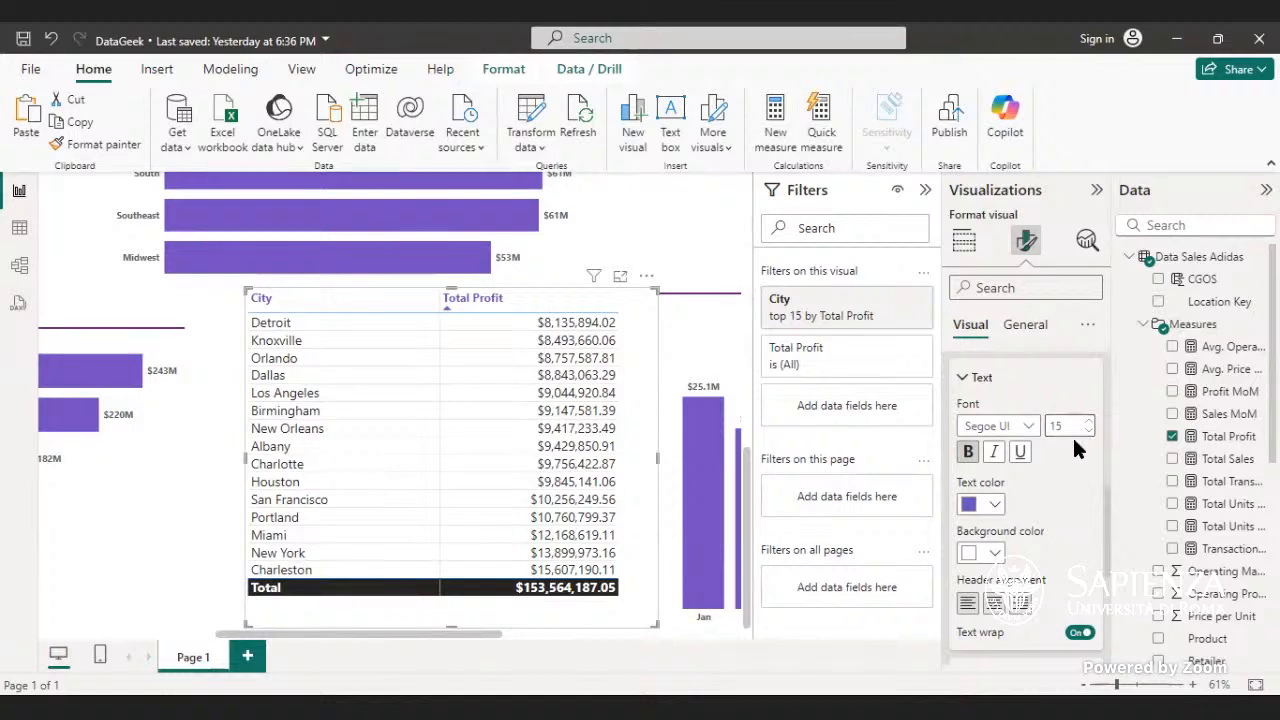
- Set the background color of the city profit table's column headers to purple, then reopen the background color choices
mouse_move(456, 594)
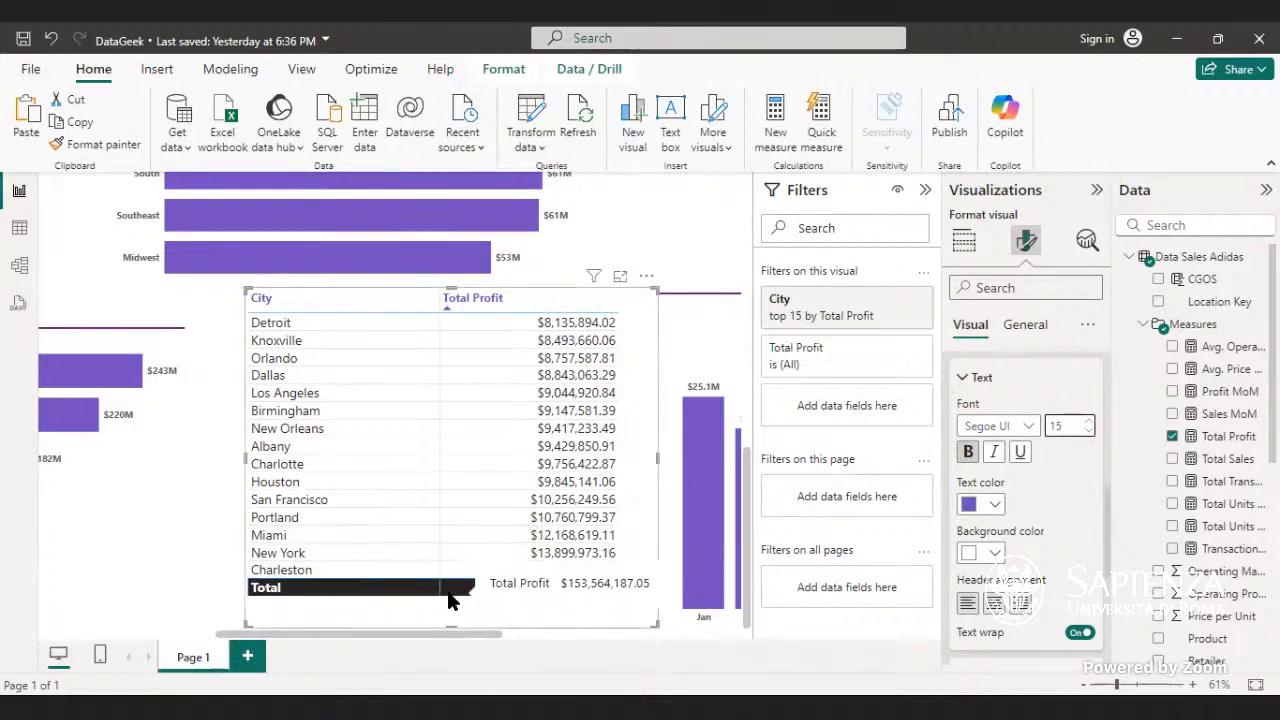
left_click(987, 554)
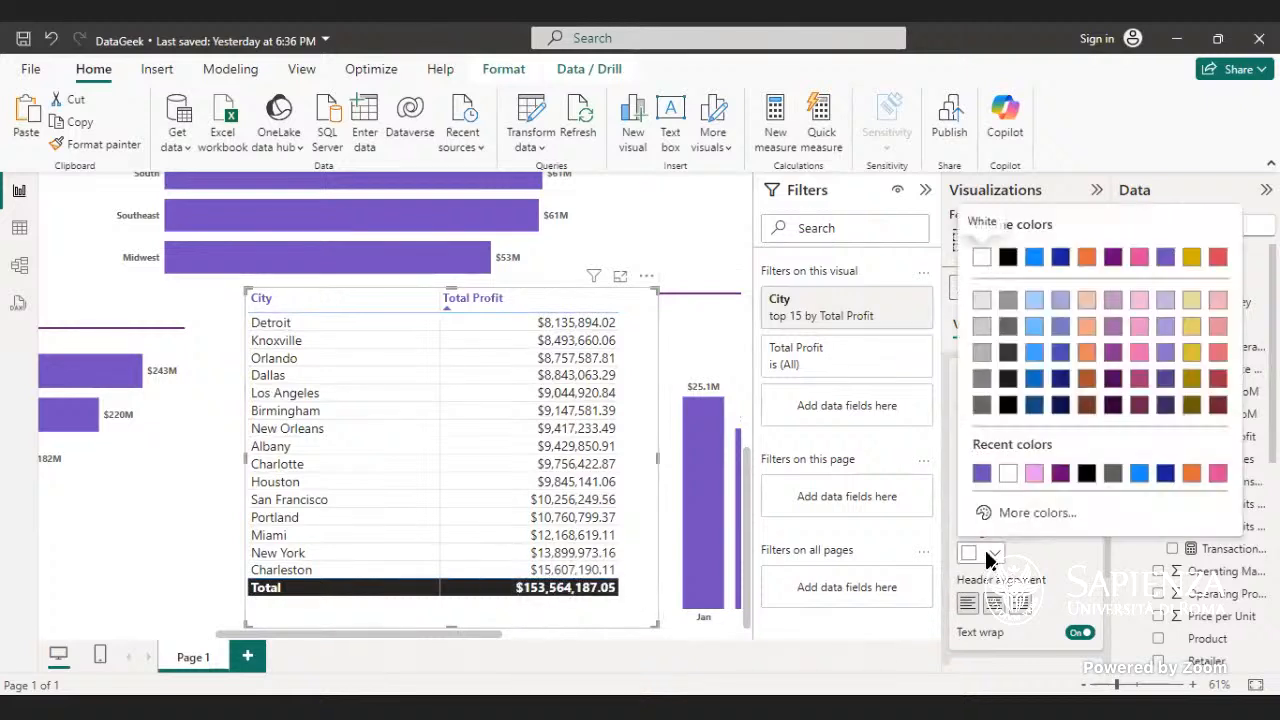
left_click(981, 473)
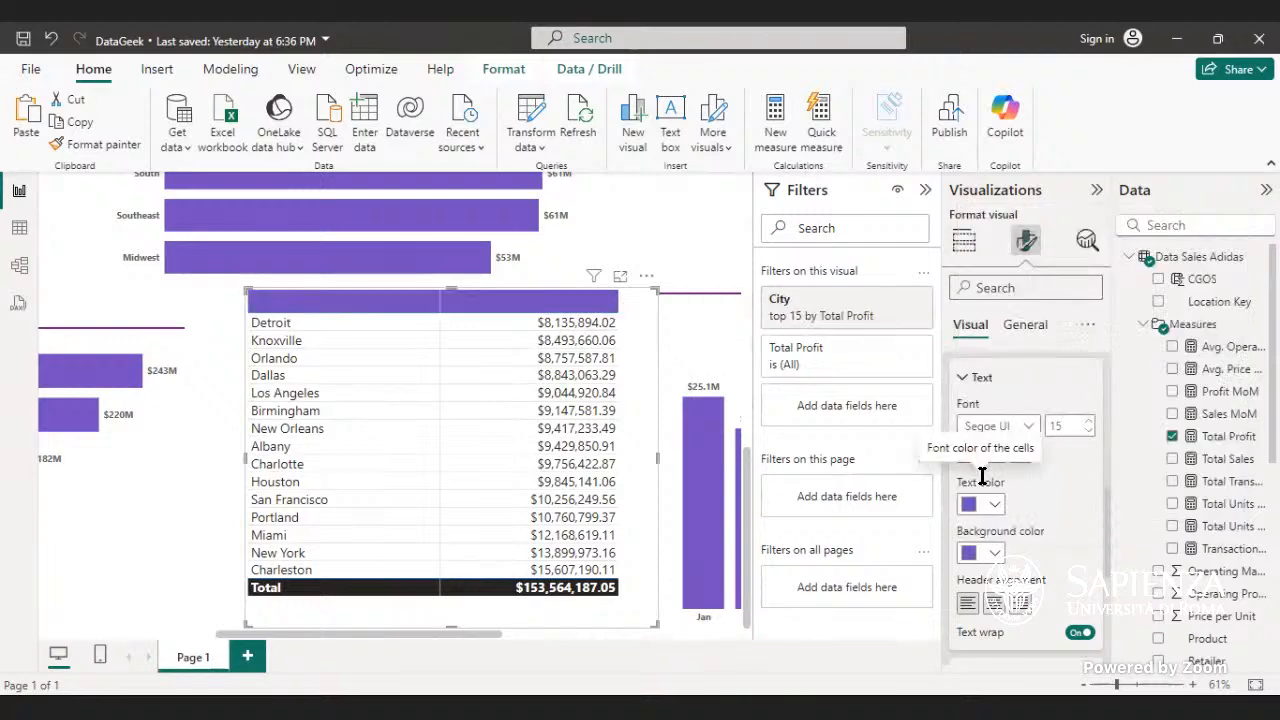
left_click(996, 556)
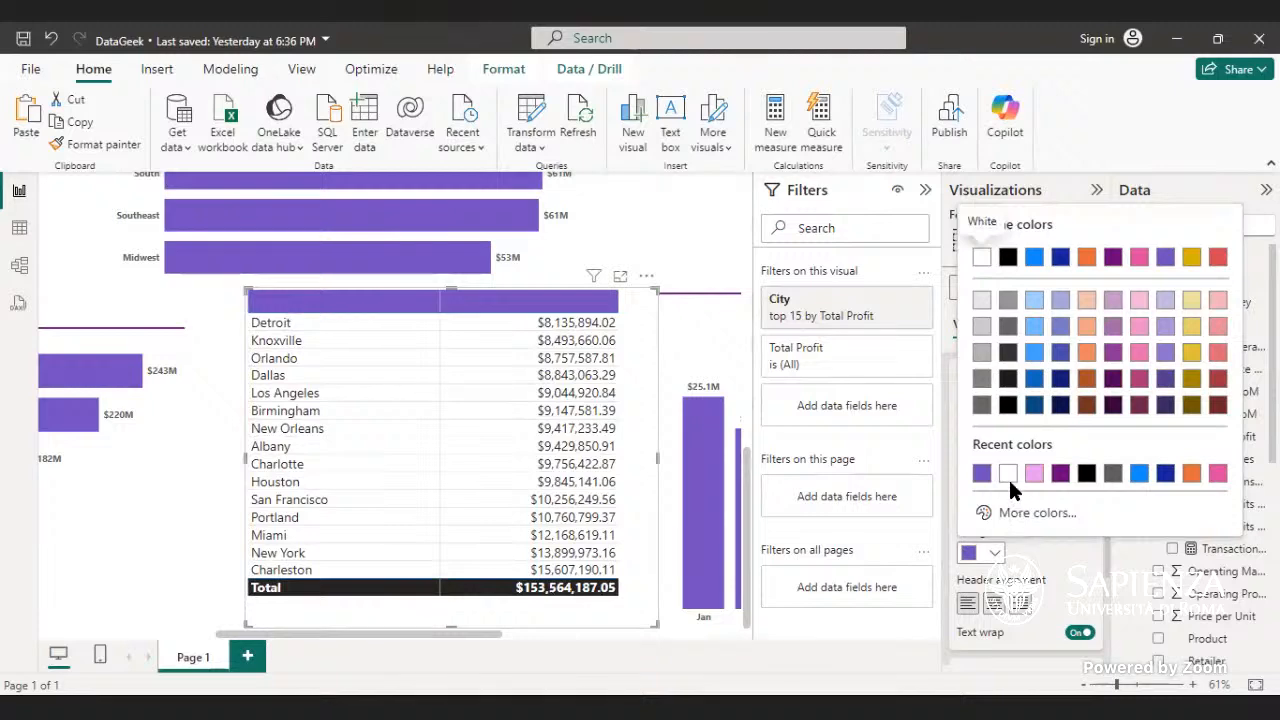
- Set the background color of the City and Total Profit column headers to white
left_click(1008, 473)
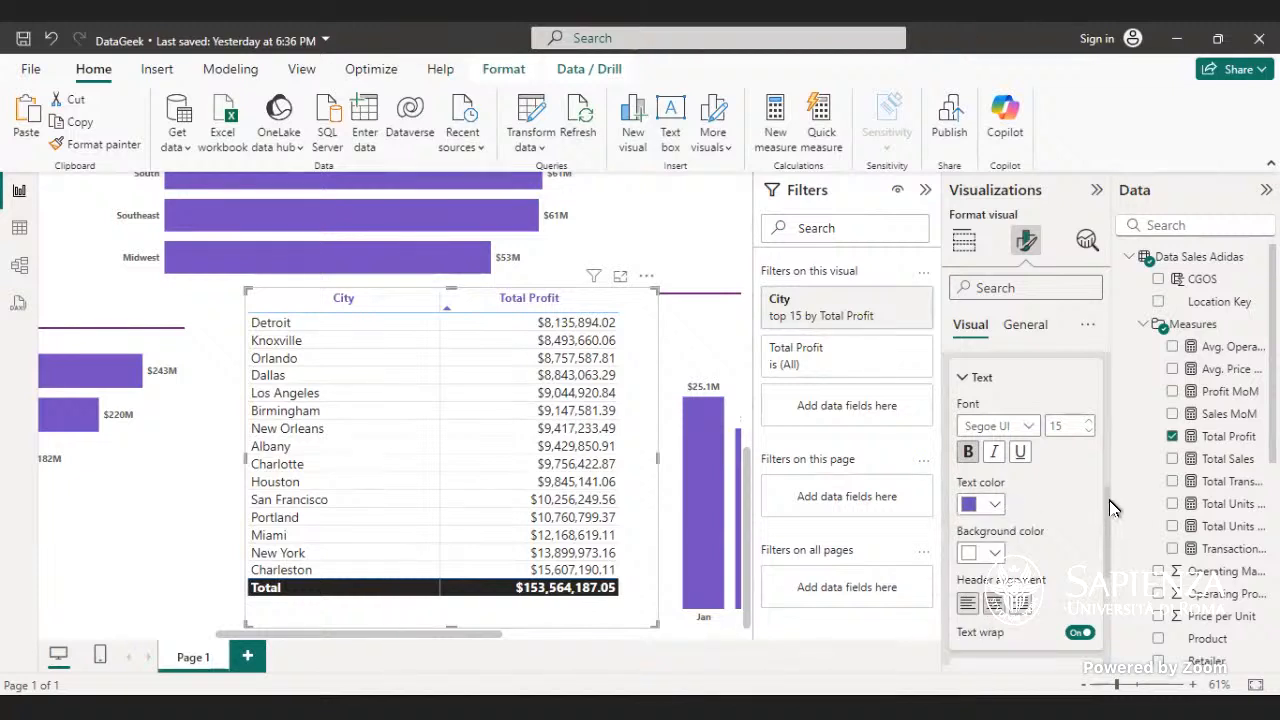
left_click(1042, 377)
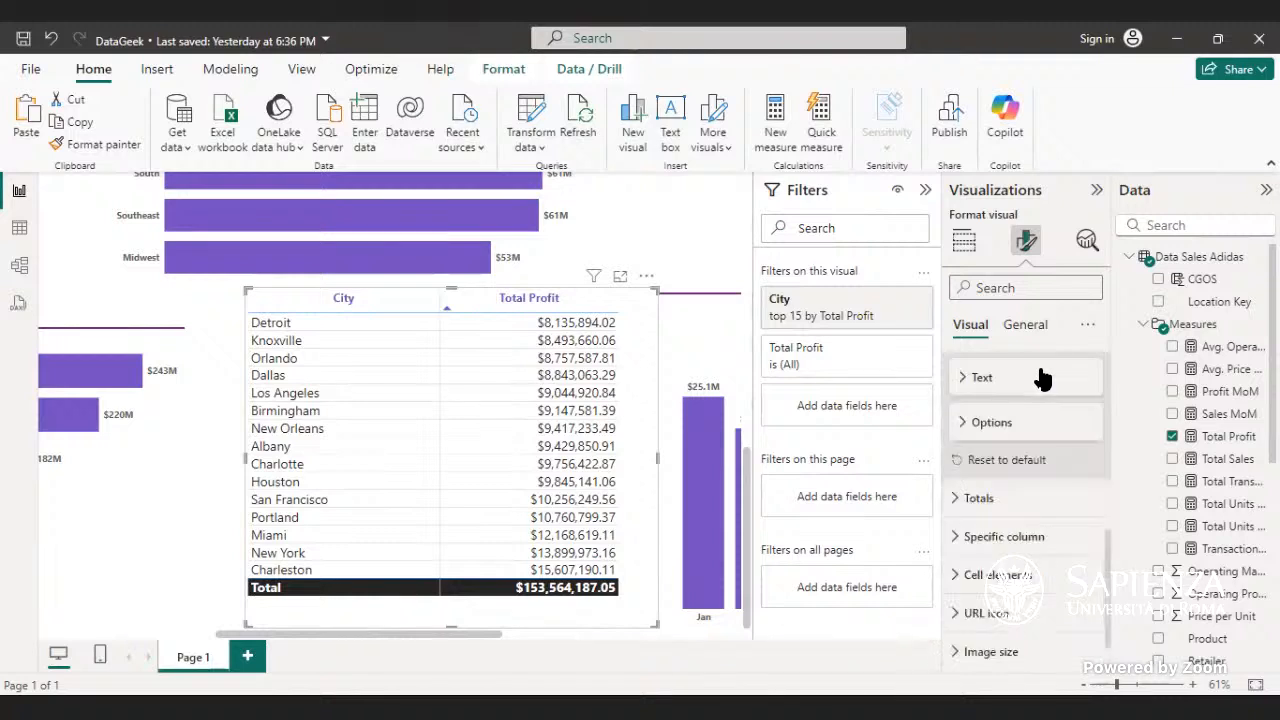
left_click(1034, 428)
left_click(1034, 424)
- Give the table's total row a white background and purple text
left_click(1005, 497)
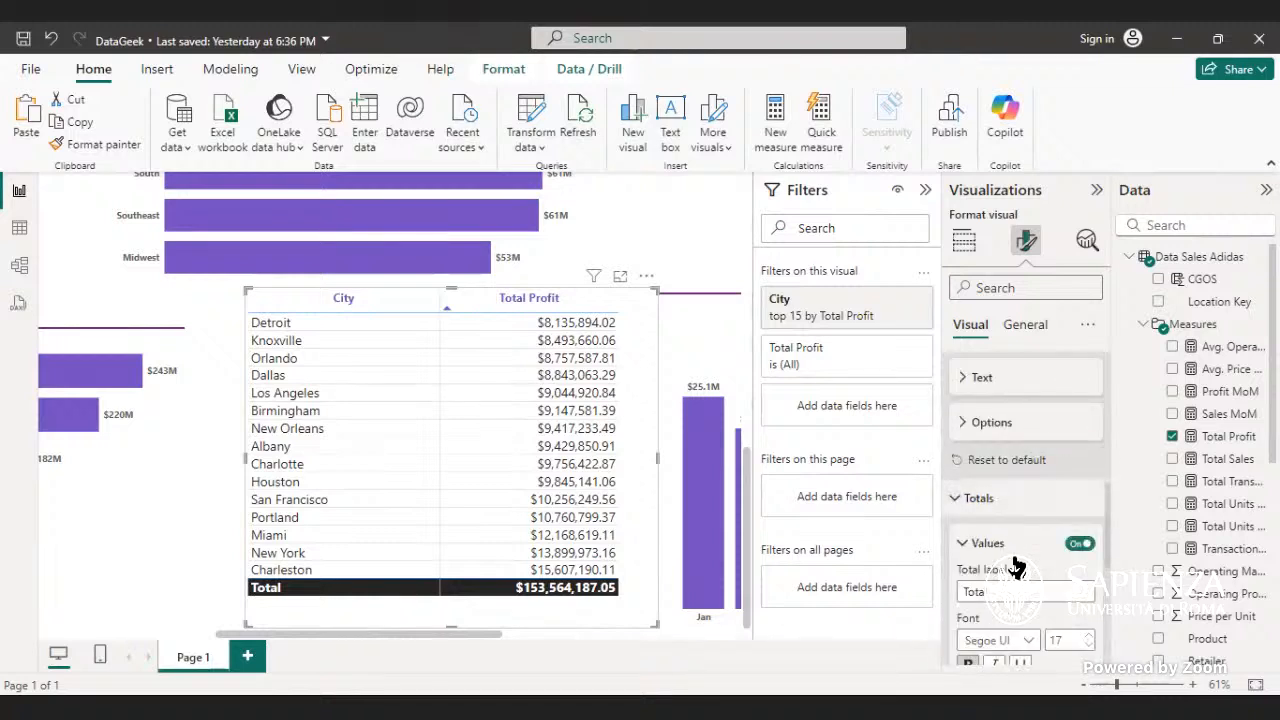
scroll(1016, 560, "down", 2)
scroll(1016, 566, "down", 2)
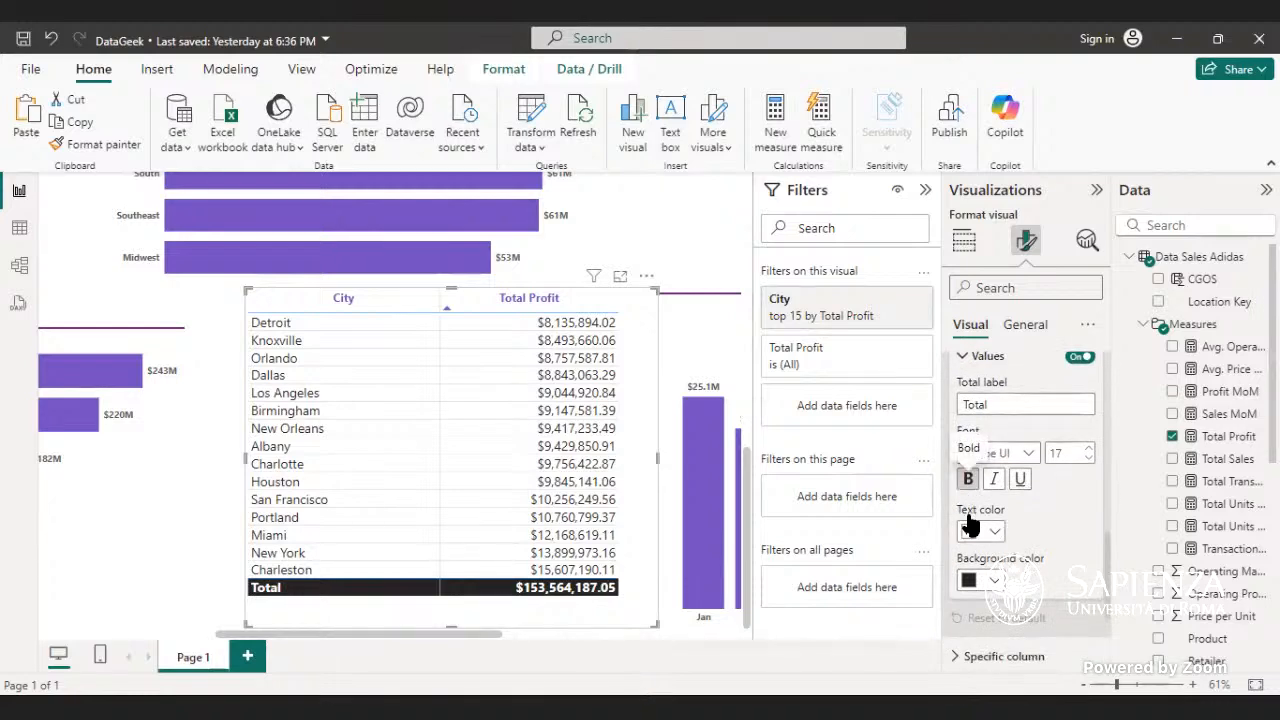
left_click(988, 588)
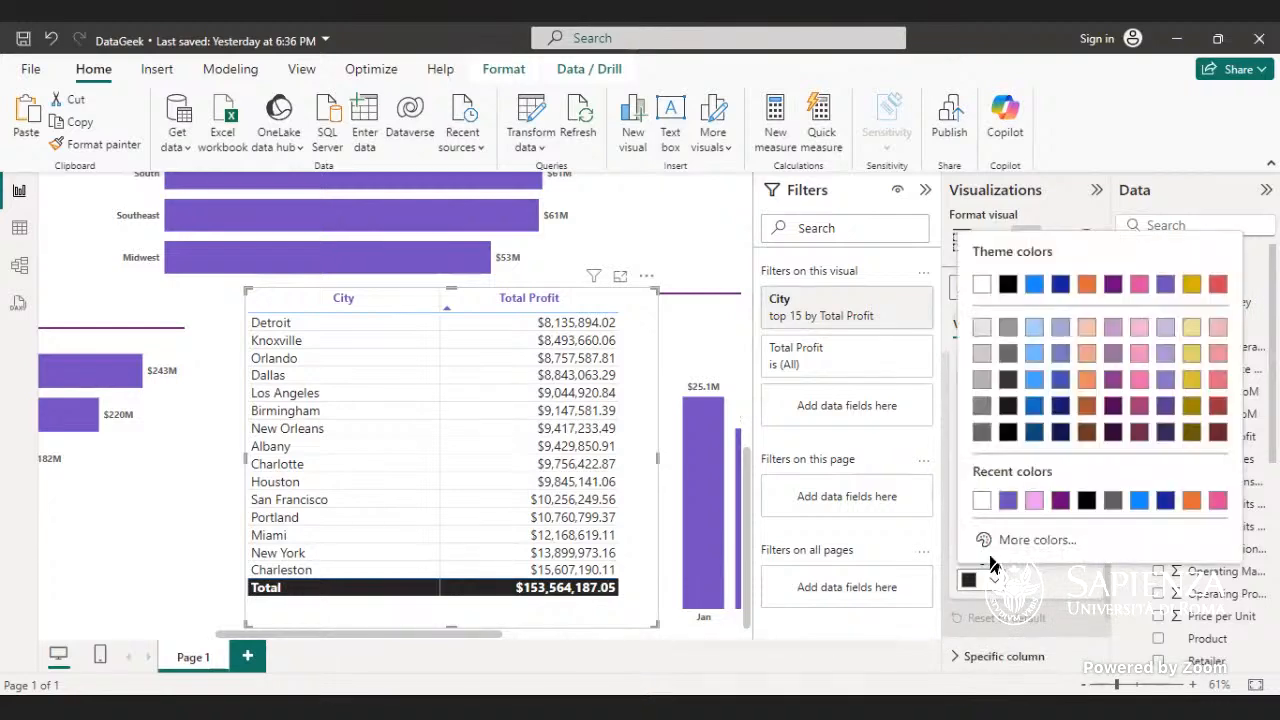
left_click(979, 500)
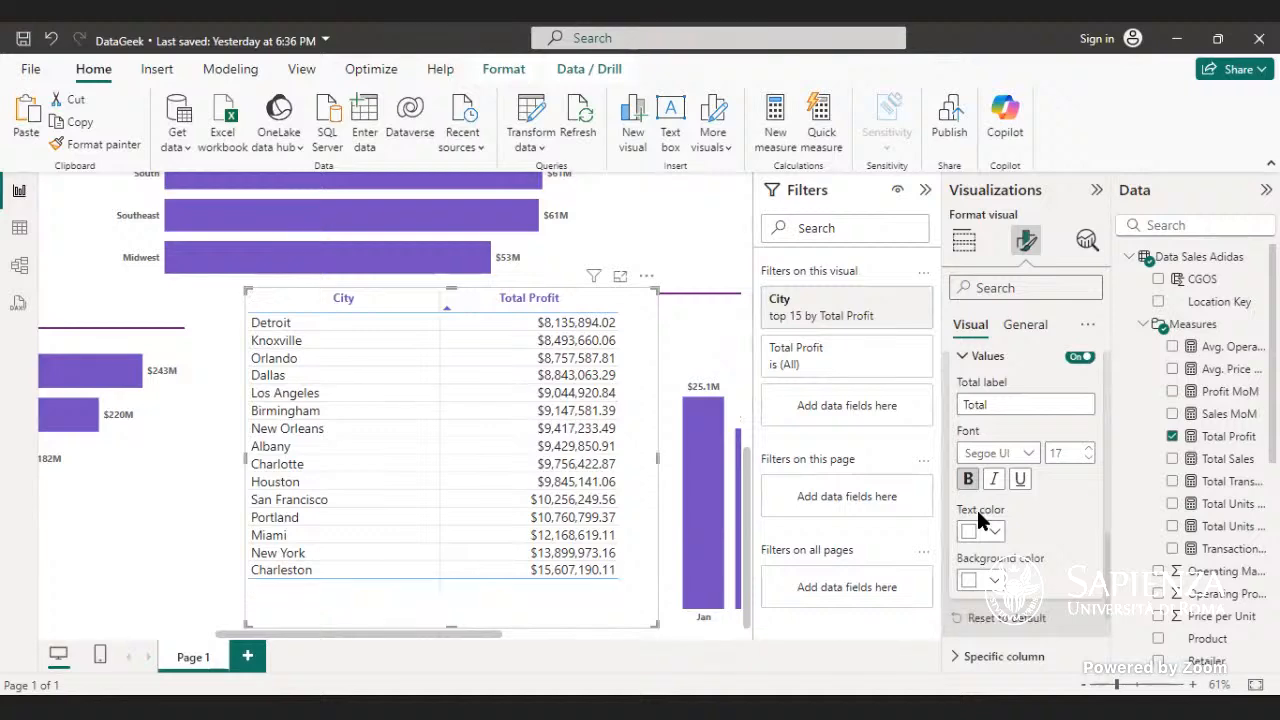
left_click(995, 531)
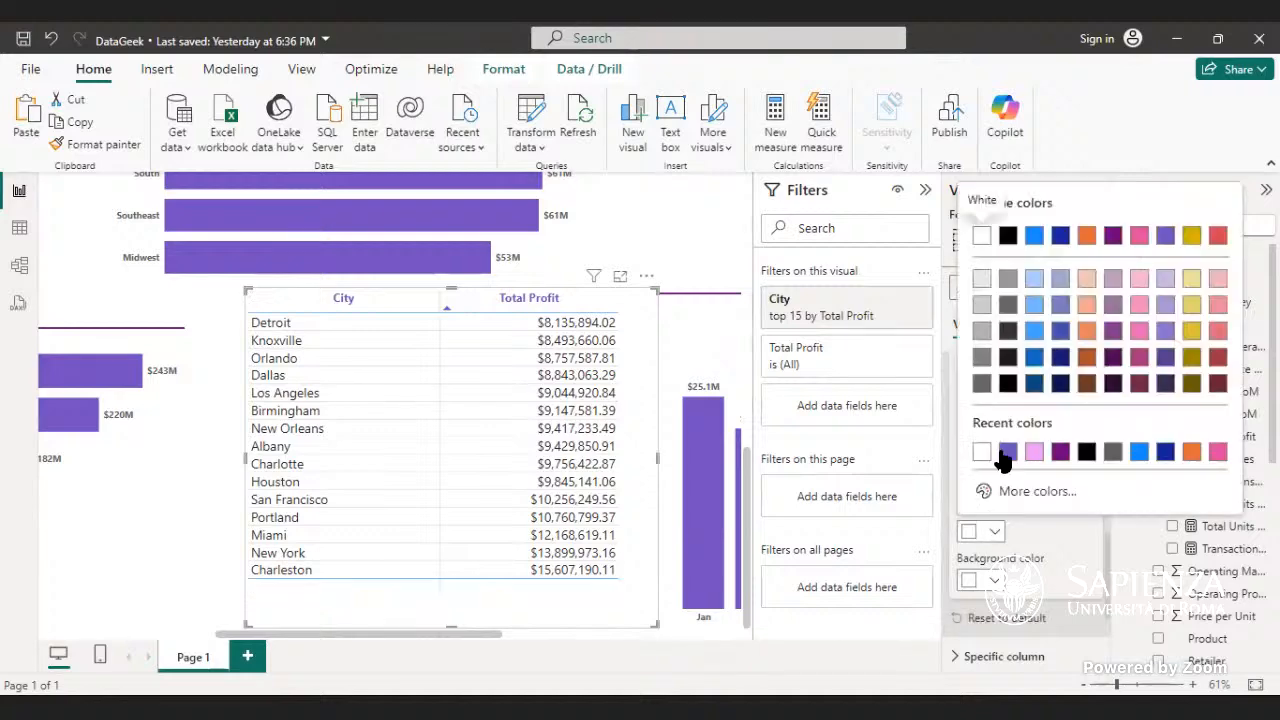
left_click(1006, 453)
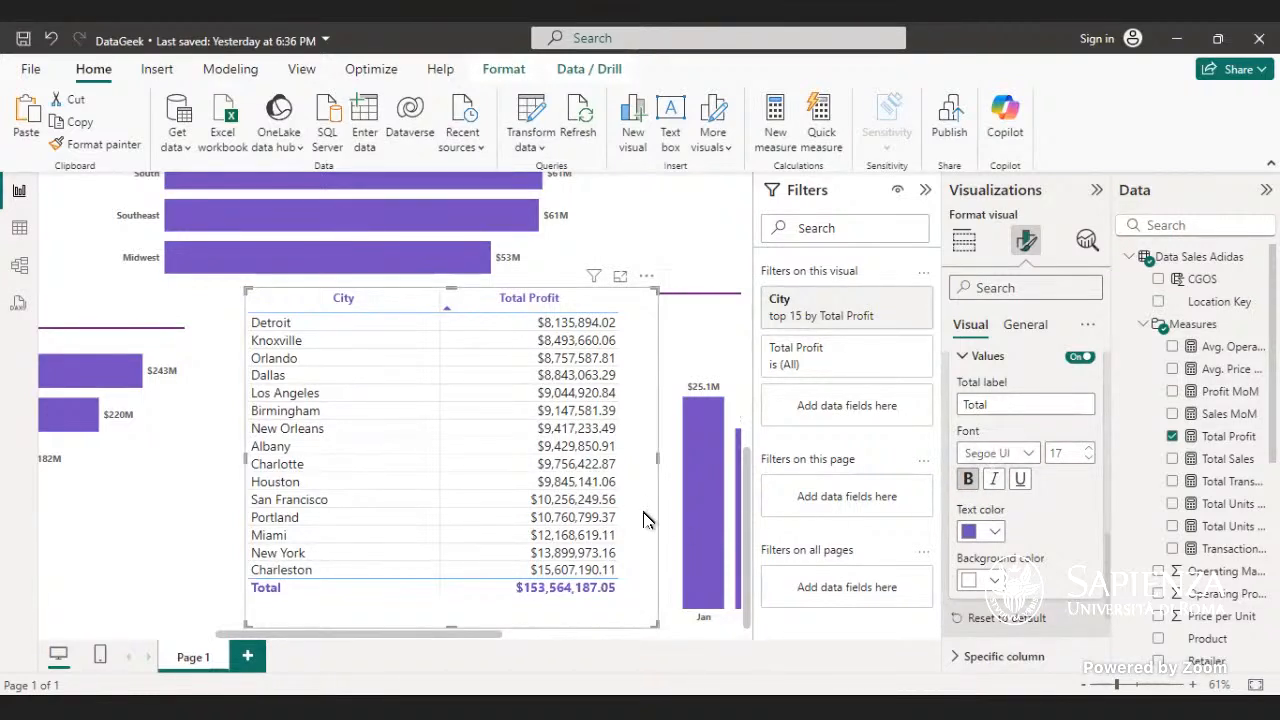
- Set the text color of the City column's values to purple through the specific column settings
scroll(1027, 467, "down", 3)
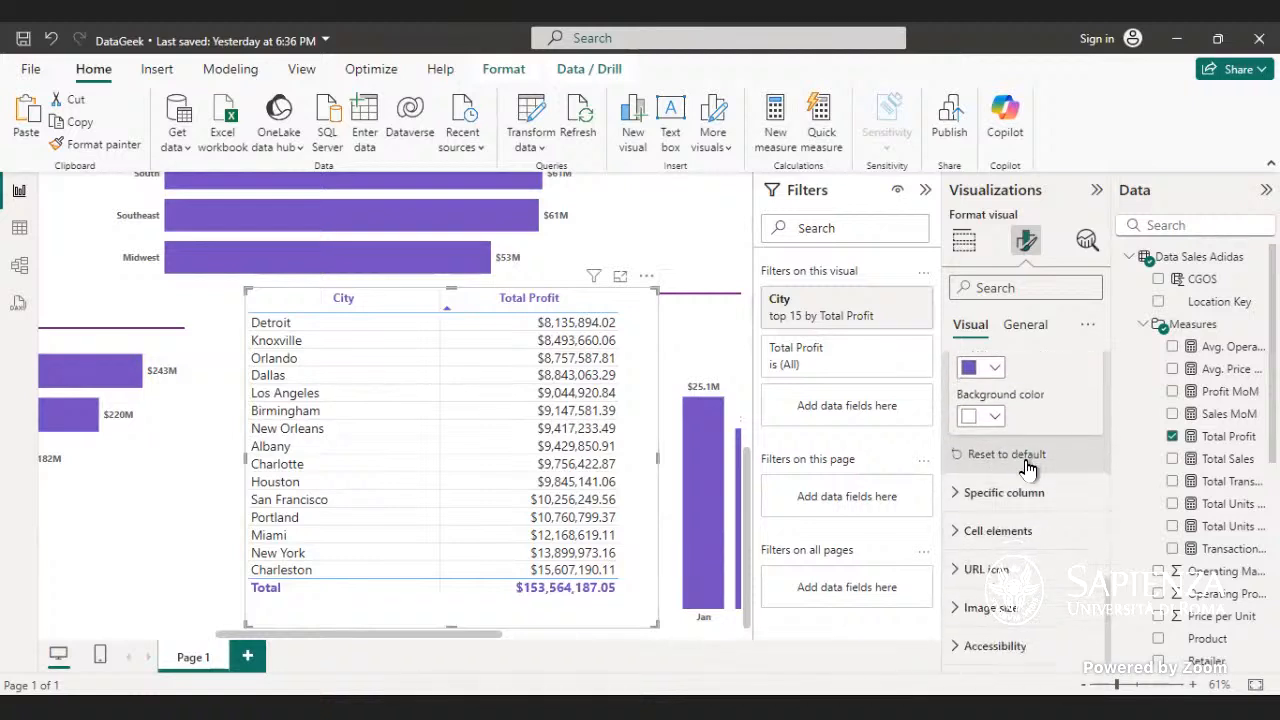
left_click(1020, 491)
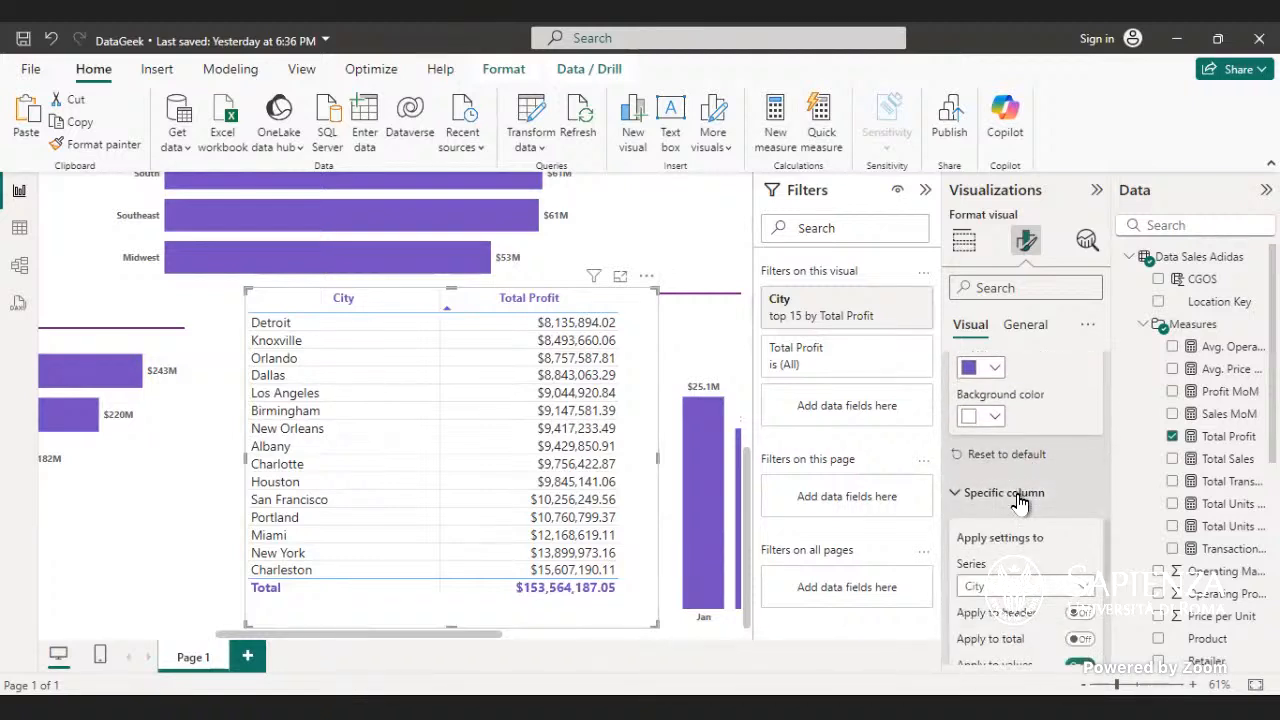
scroll(1020, 505, "down", 1)
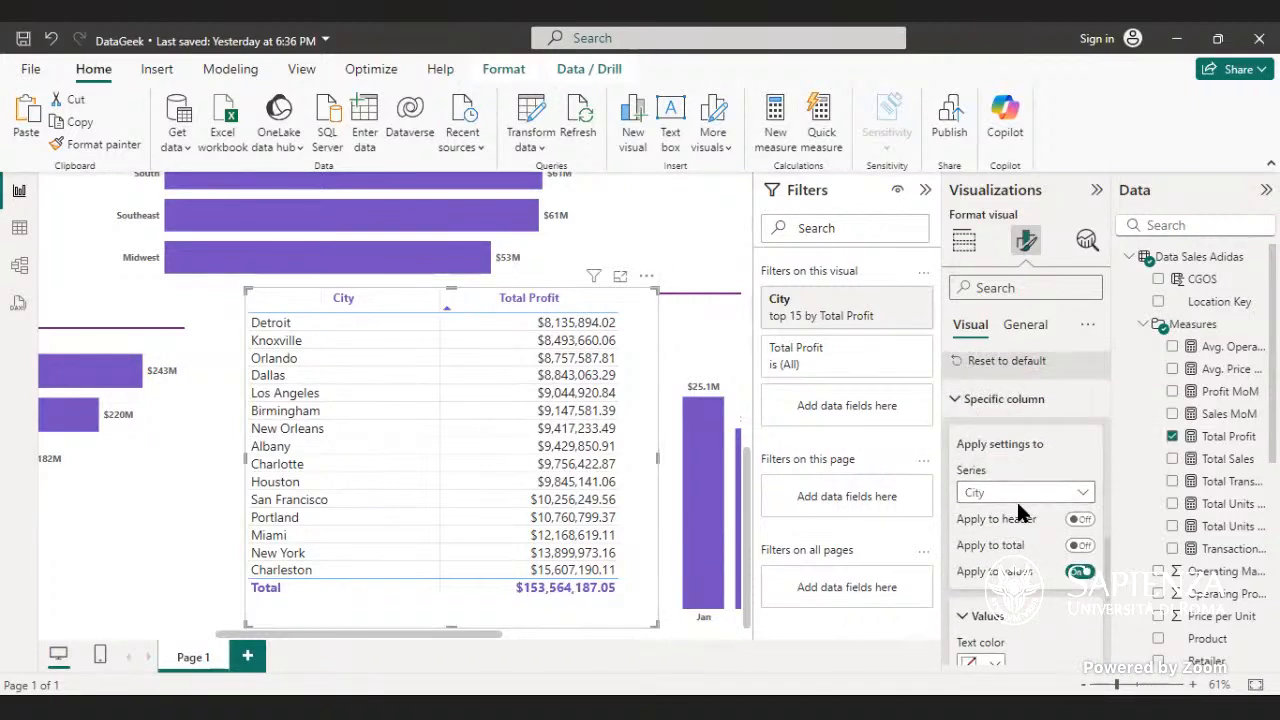
scroll(1020, 512, "down", 1)
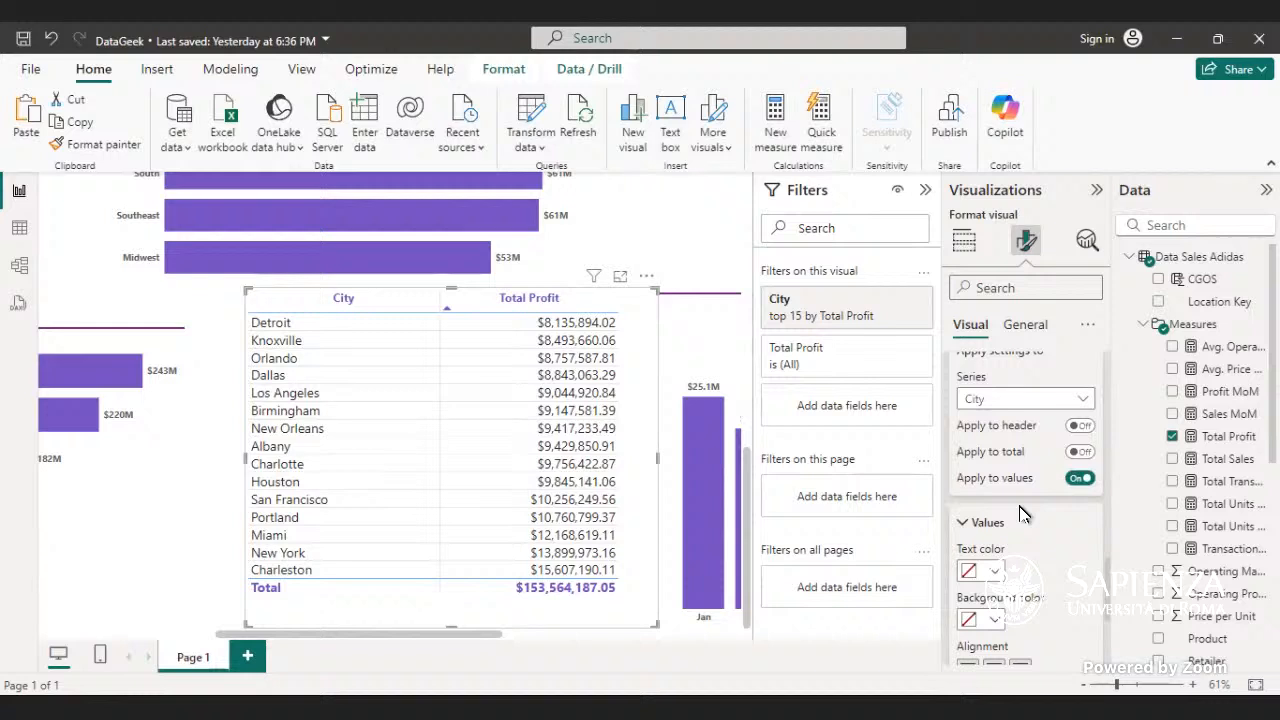
left_click(1000, 573)
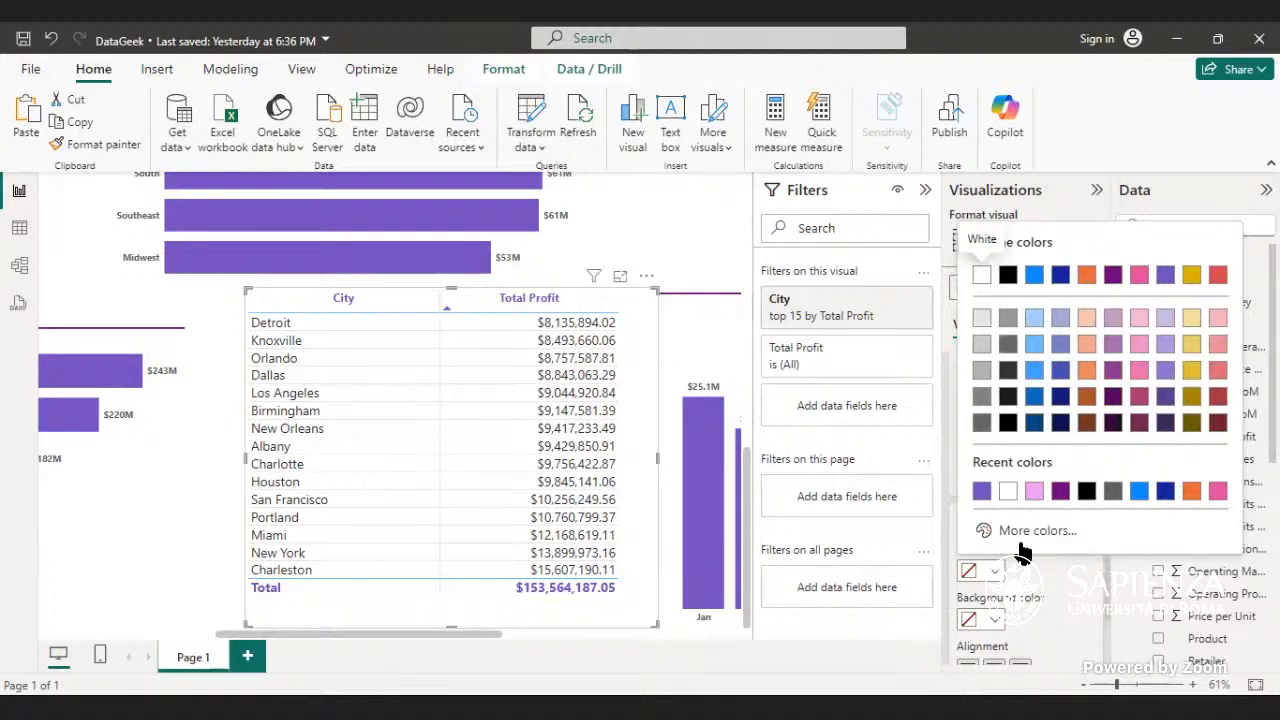
left_click(974, 491)
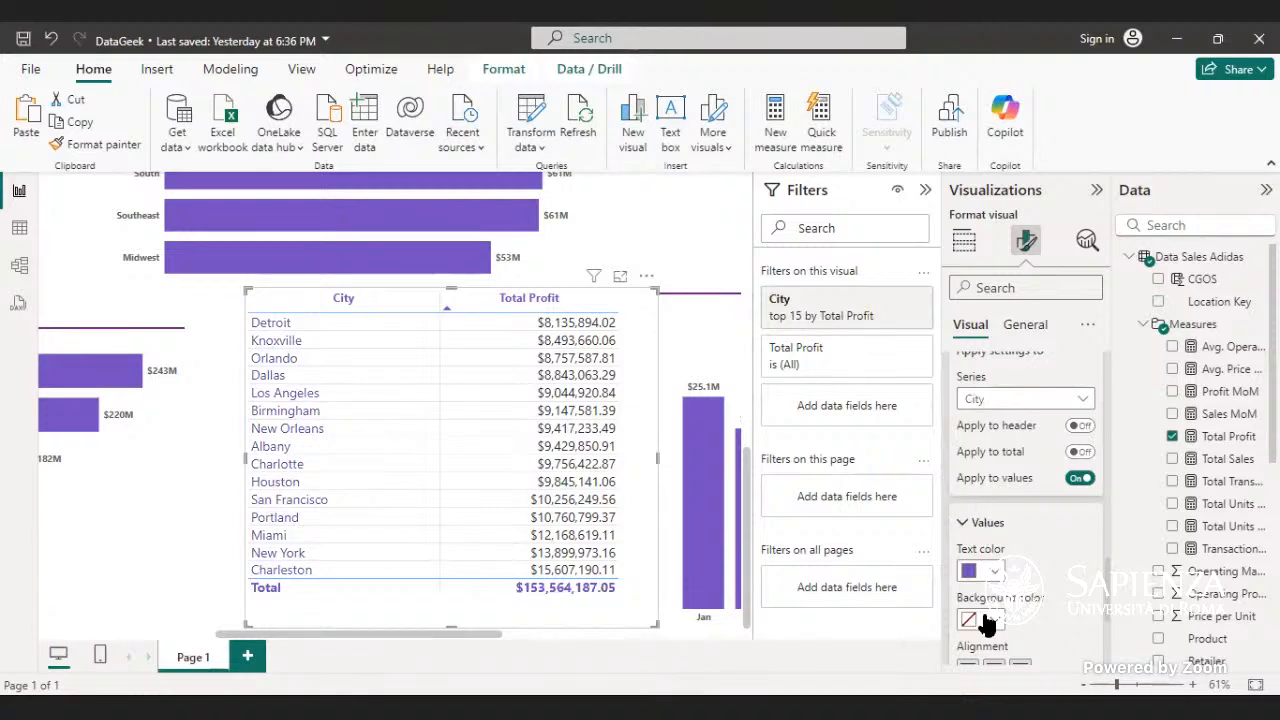
left_click(990, 524)
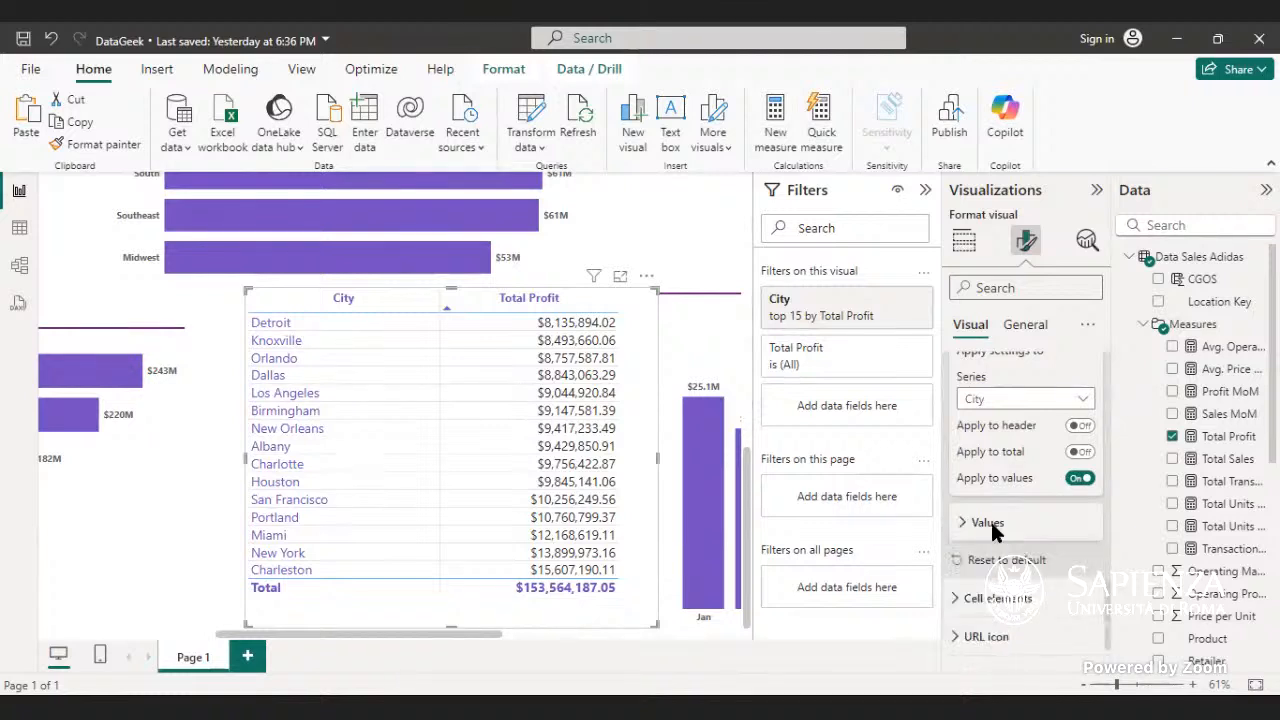
- Switch the specific column settings to Total Profit and set its values' text color to purple, leaving the header and total excluded
scroll(1046, 506, "up", 2)
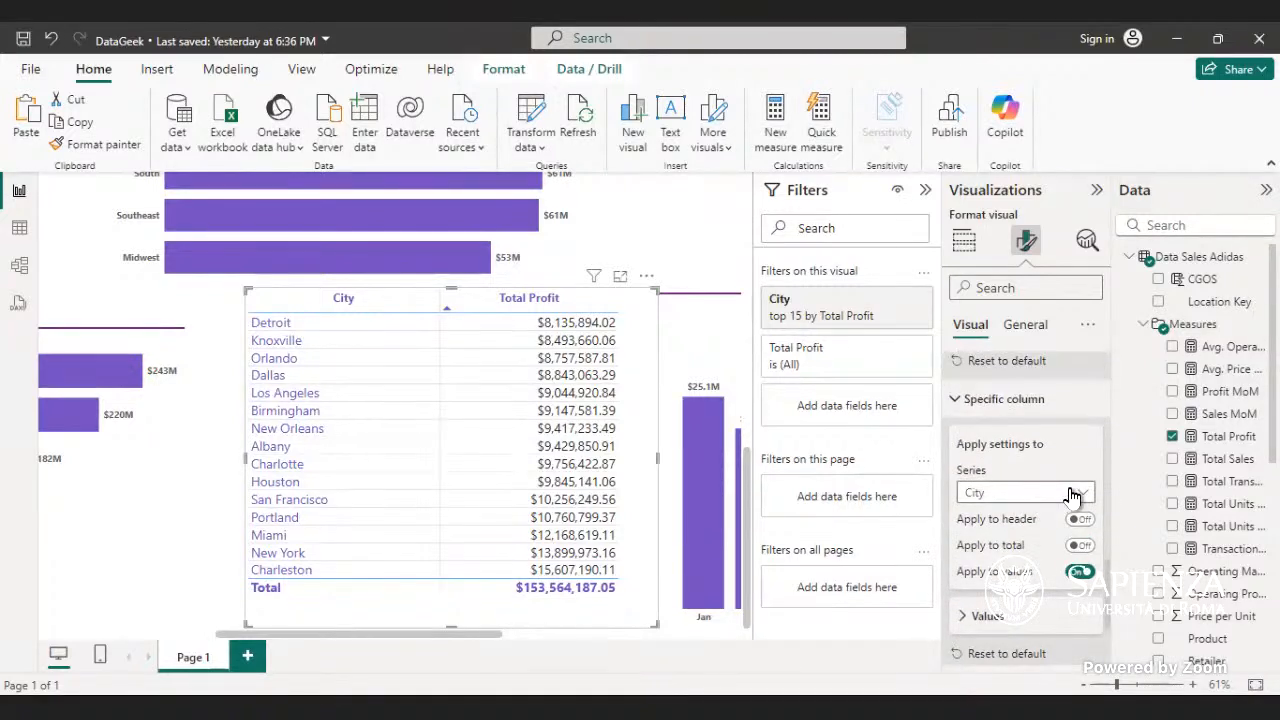
left_click(1072, 496)
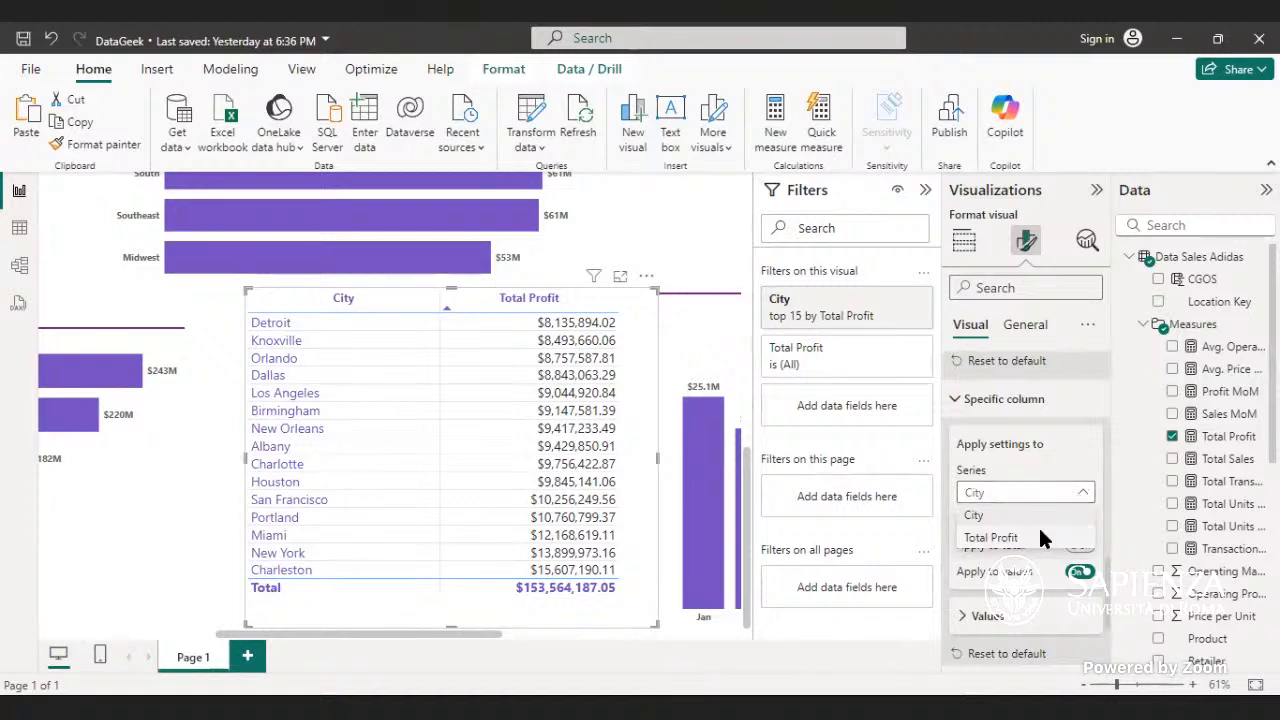
left_click(1038, 538)
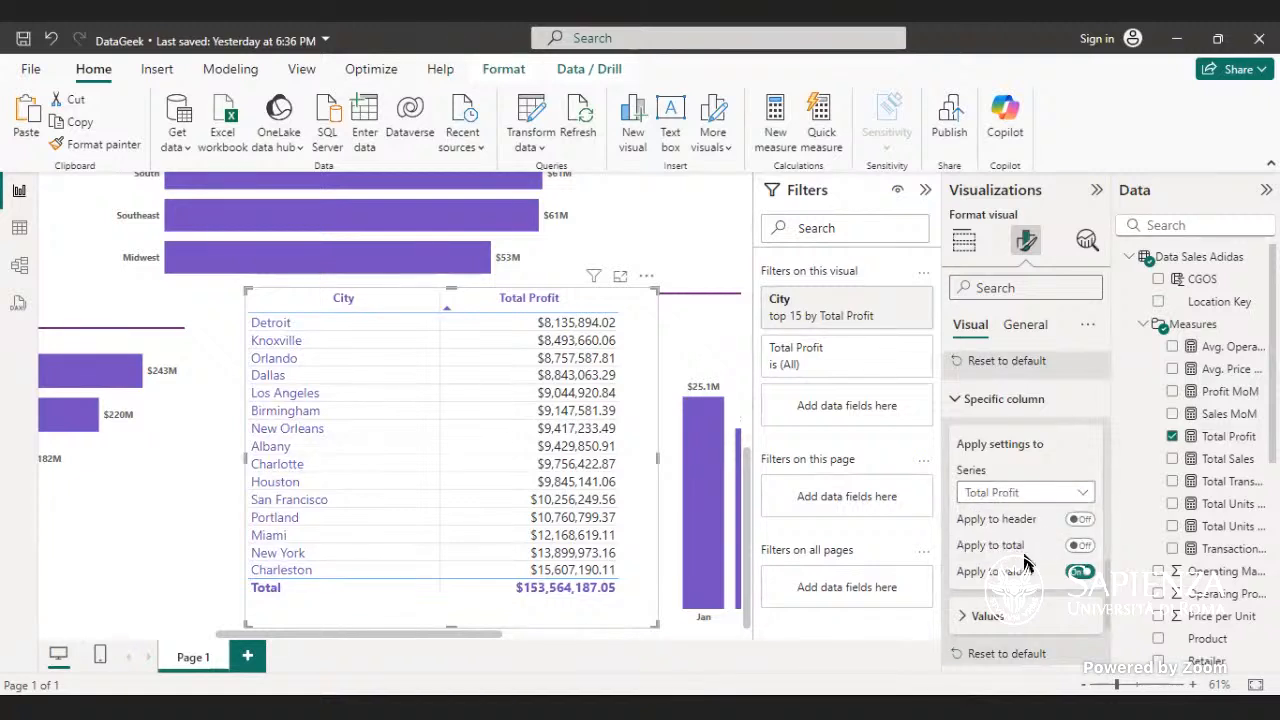
left_click(1080, 520)
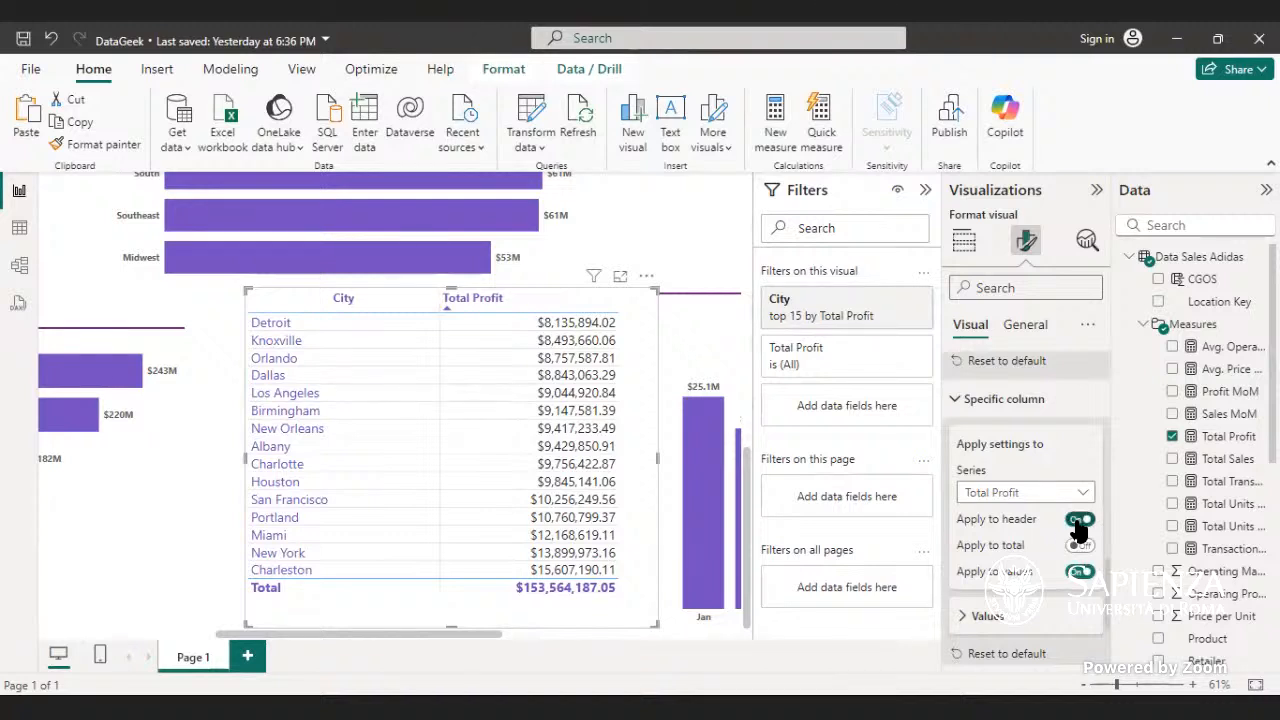
left_click(1080, 520)
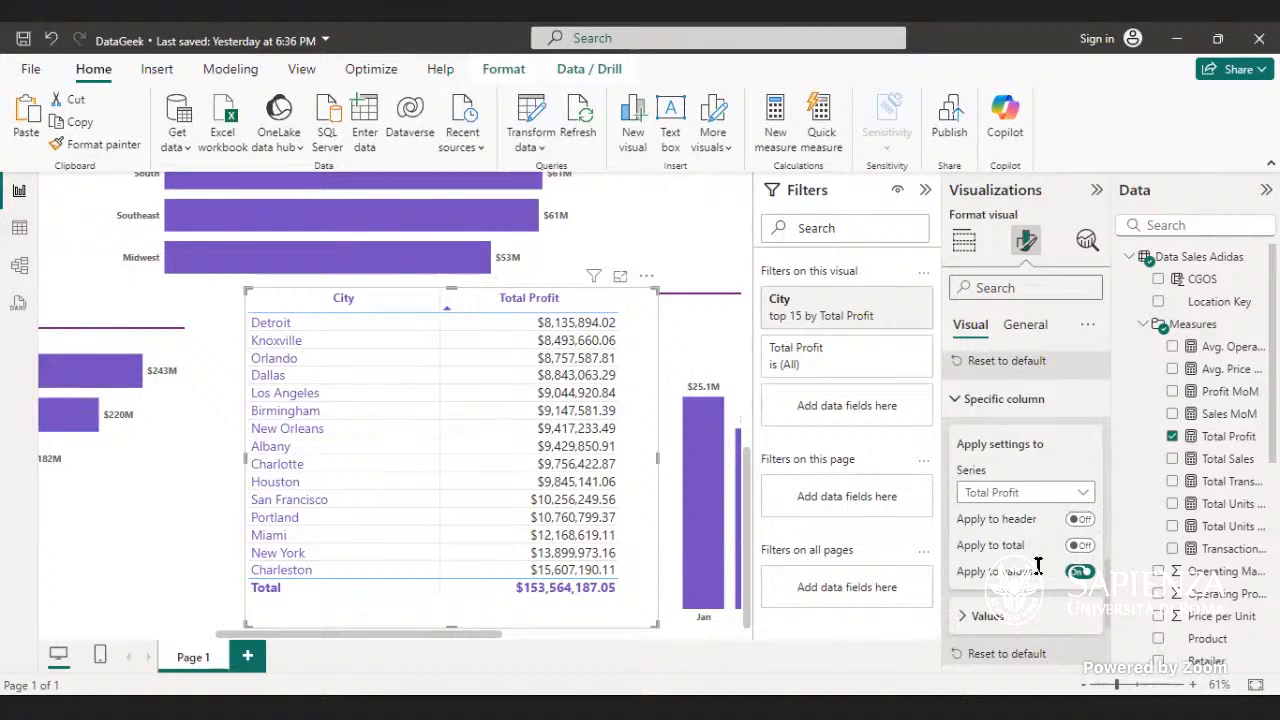
scroll(1035, 578, "down", 2)
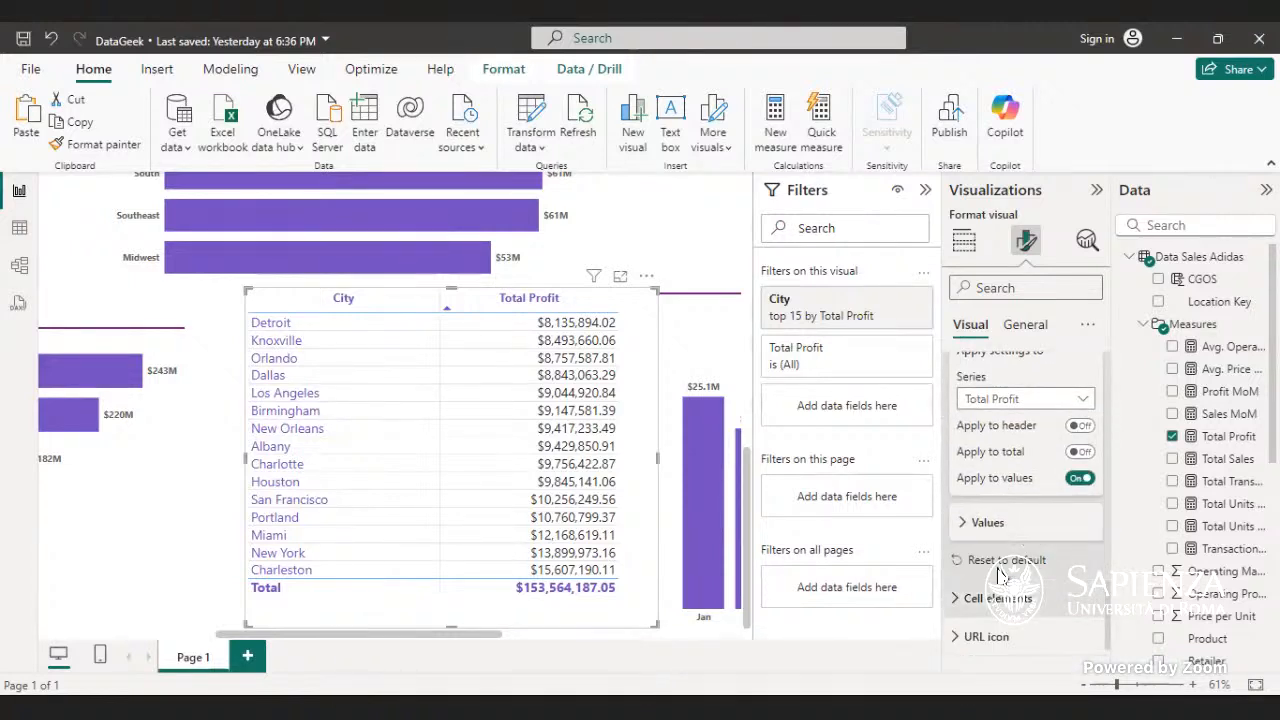
left_click(1004, 523)
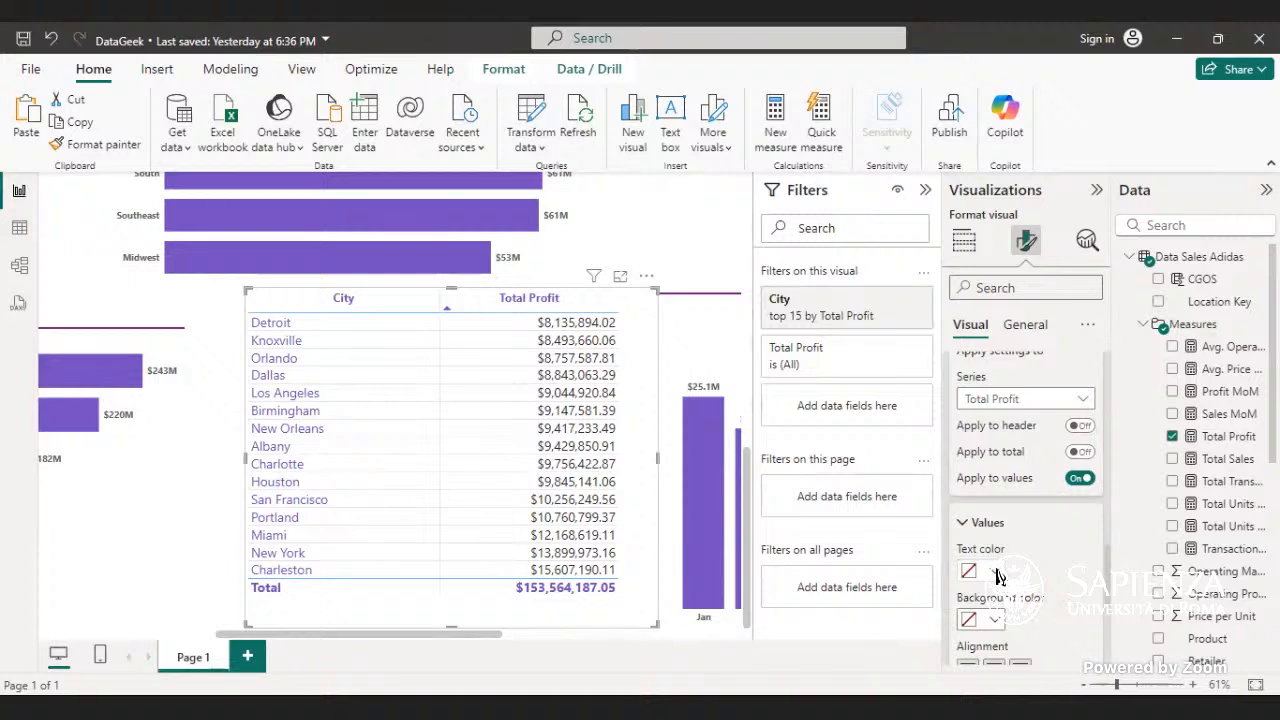
left_click(995, 572)
left_click(981, 492)
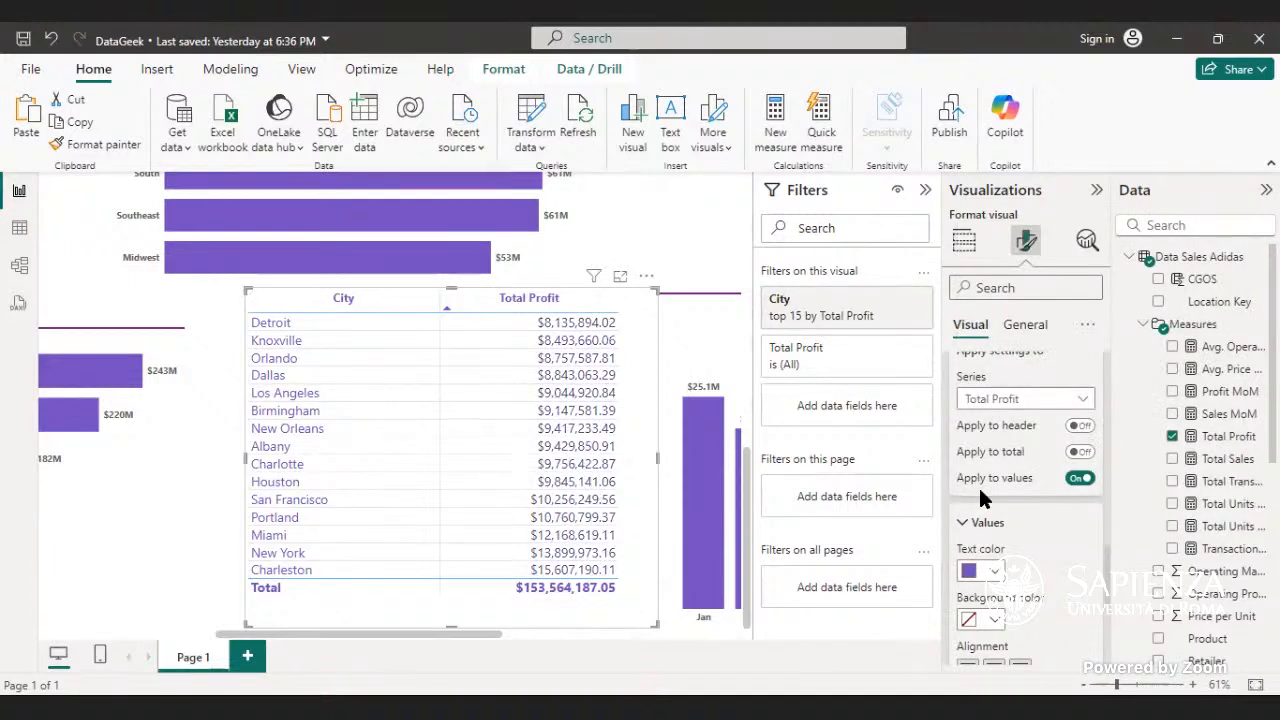
- Try center alignment on the Total Profit column's values, and set them to right alignment
left_click(1256, 688)
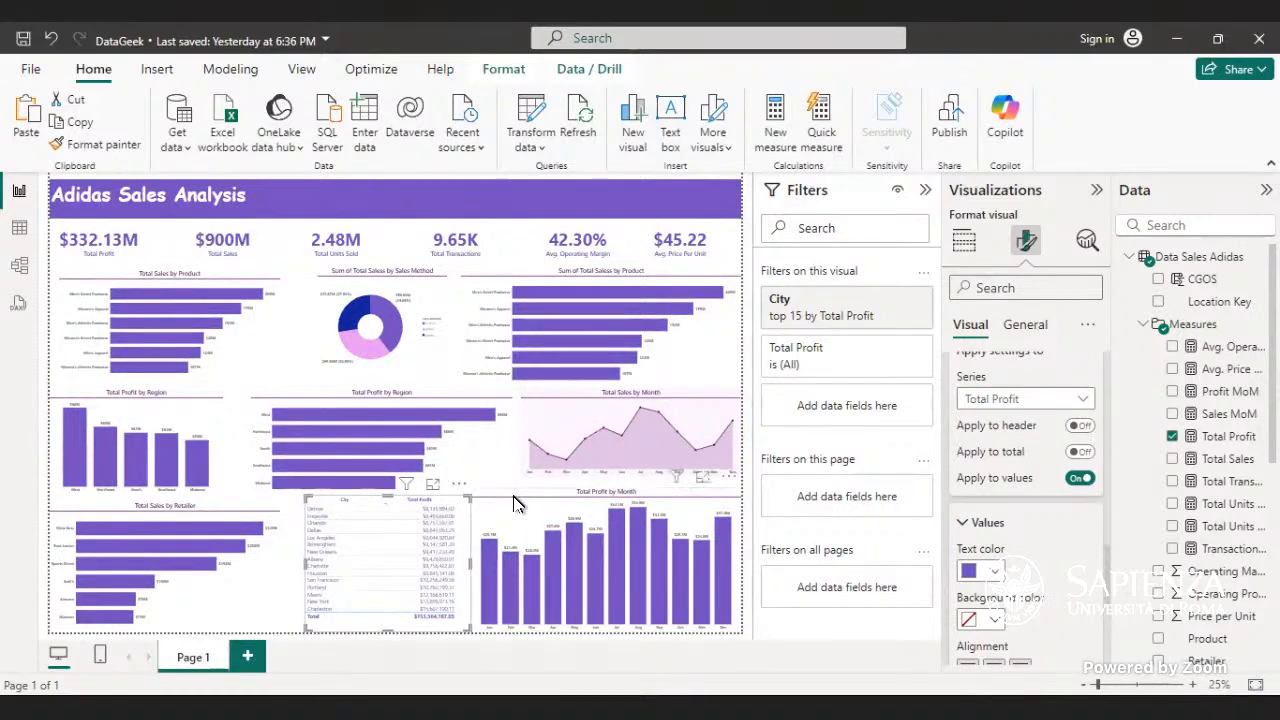
scroll(1000, 540, "down", 2)
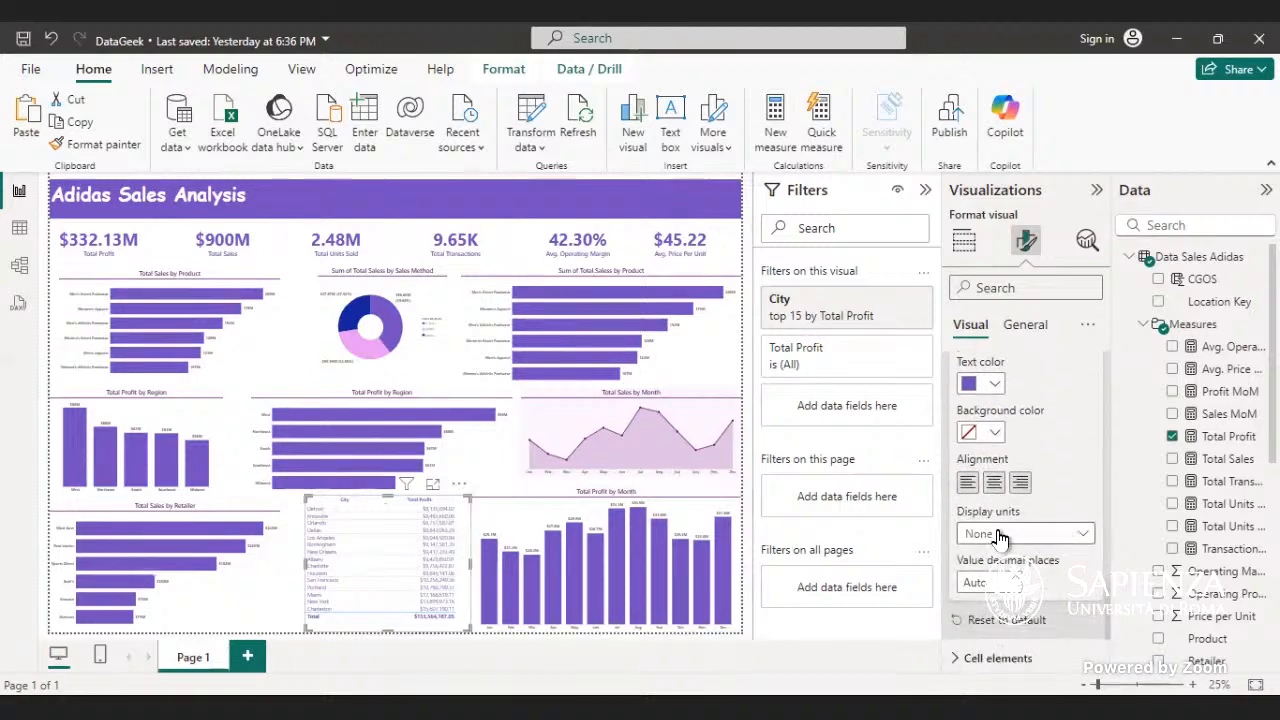
left_click(1000, 486)
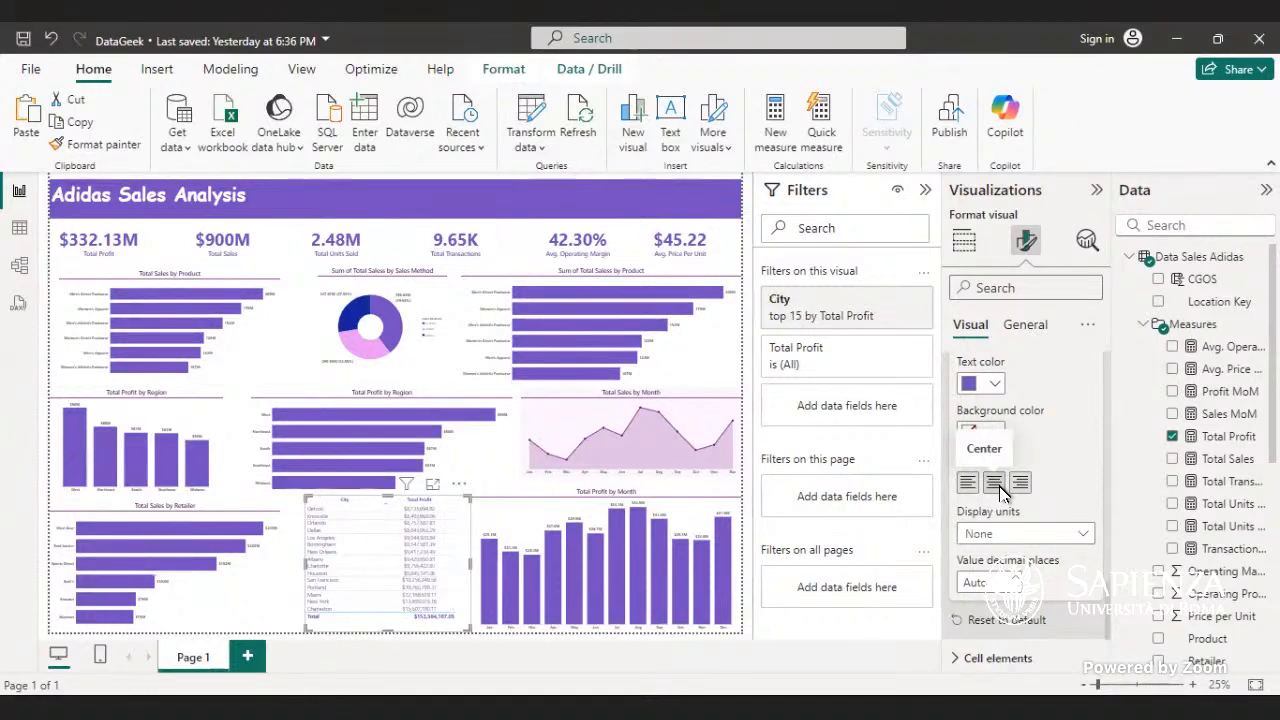
left_click(1018, 486)
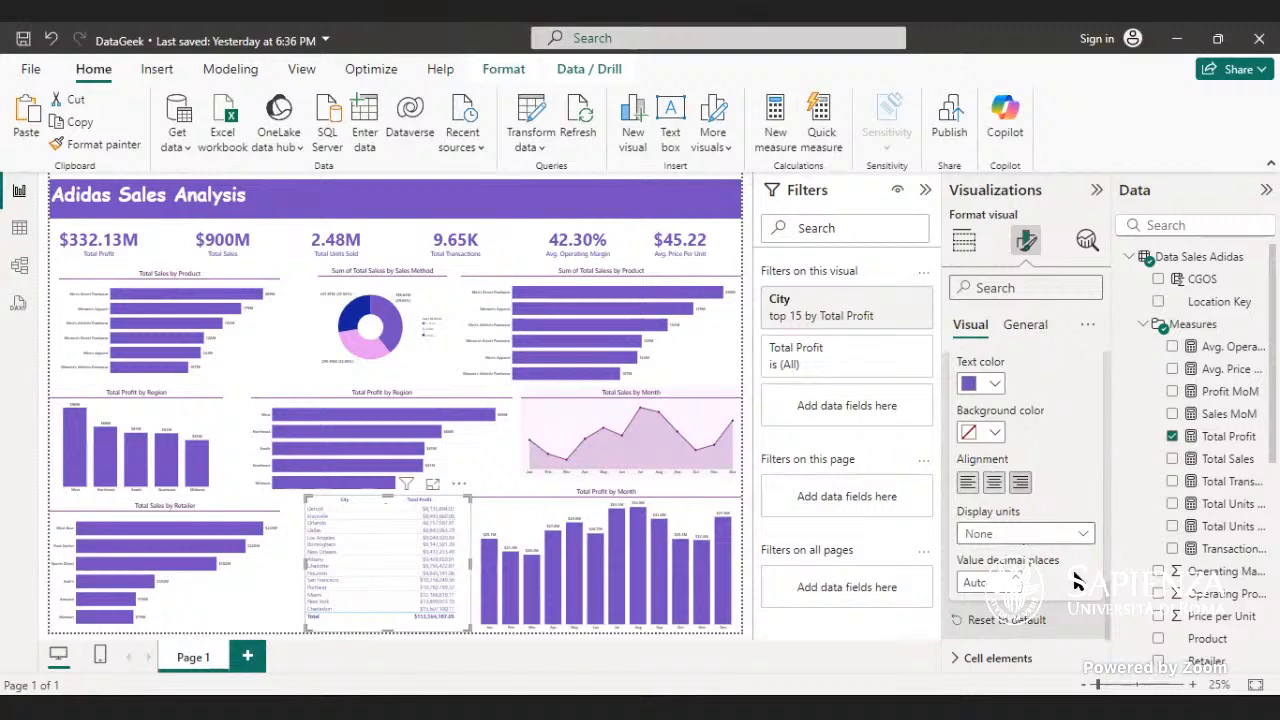
- Review the total row's text color choices and collapse the Totals and Specific column formatting settings
scroll(1041, 566, "up", 4)
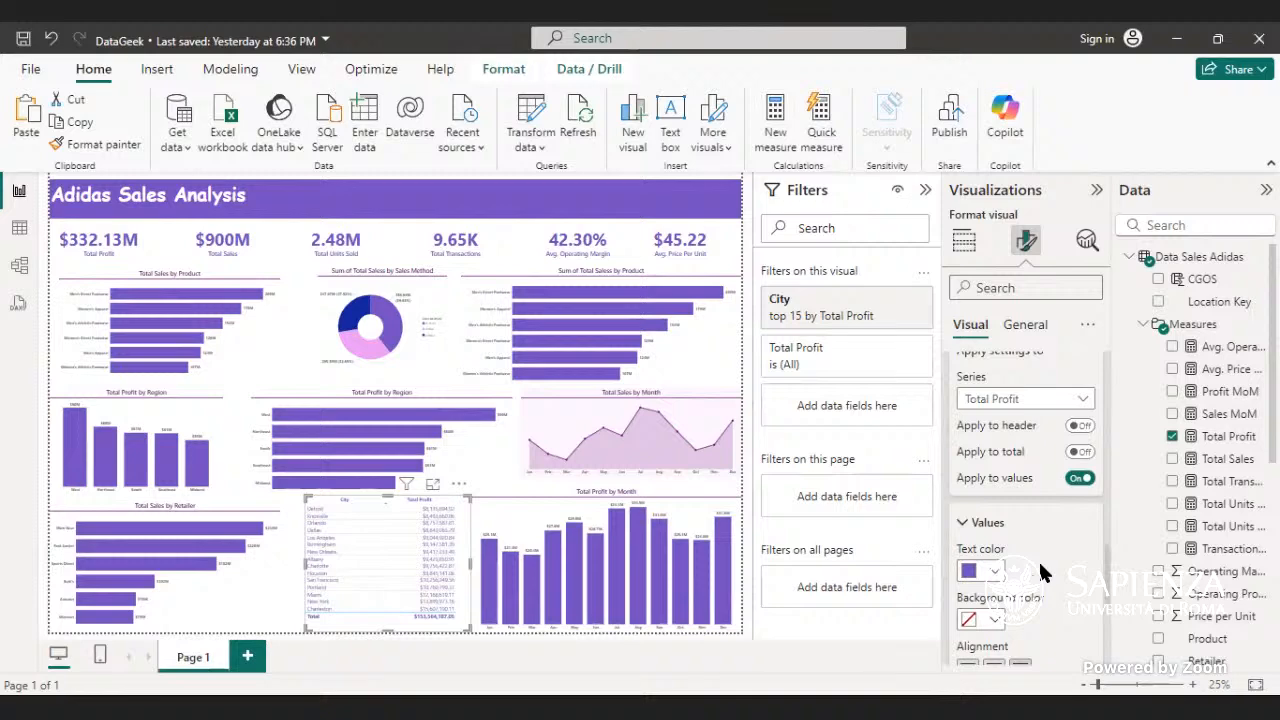
scroll(1038, 559, "up", 4)
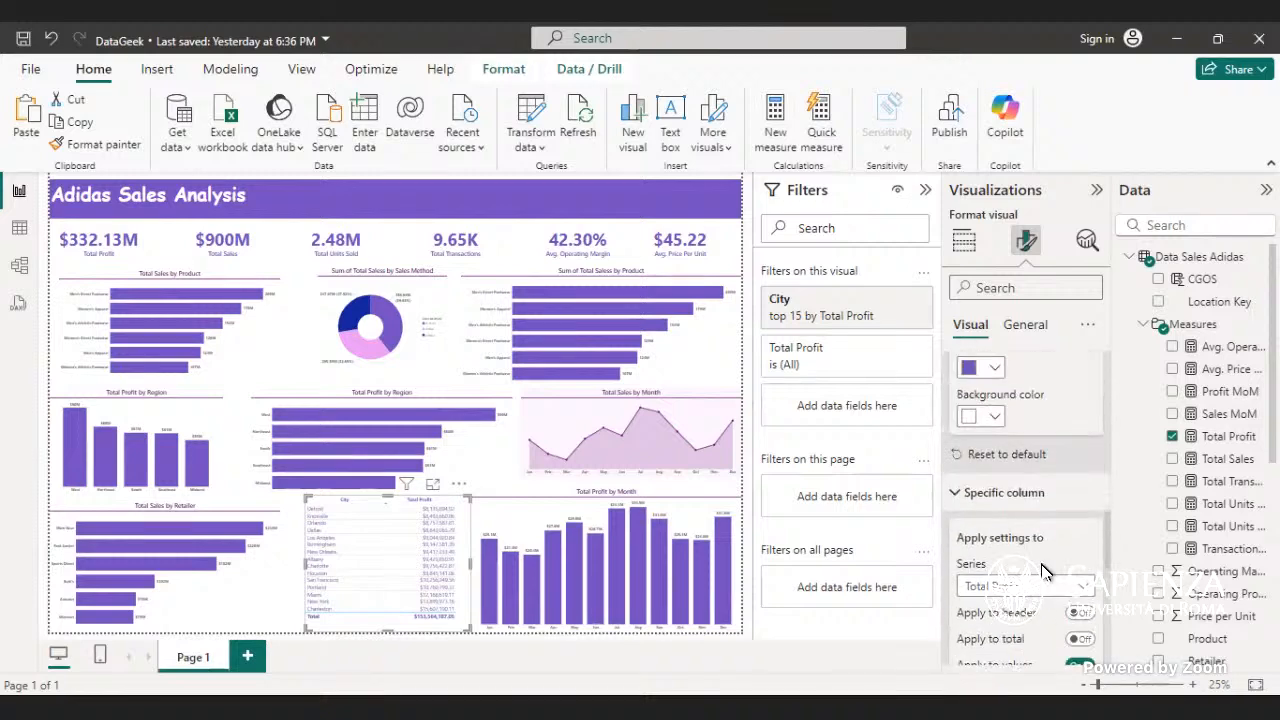
scroll(1041, 570, "up", 4)
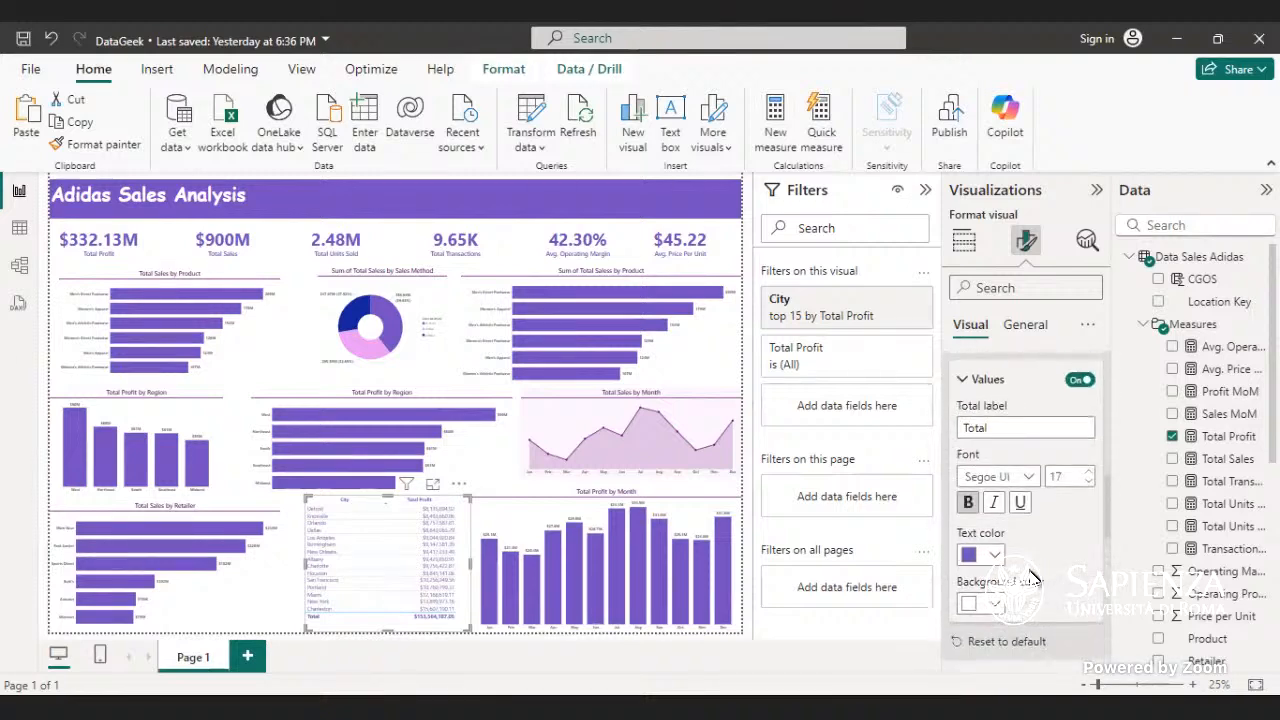
left_click(994, 556)
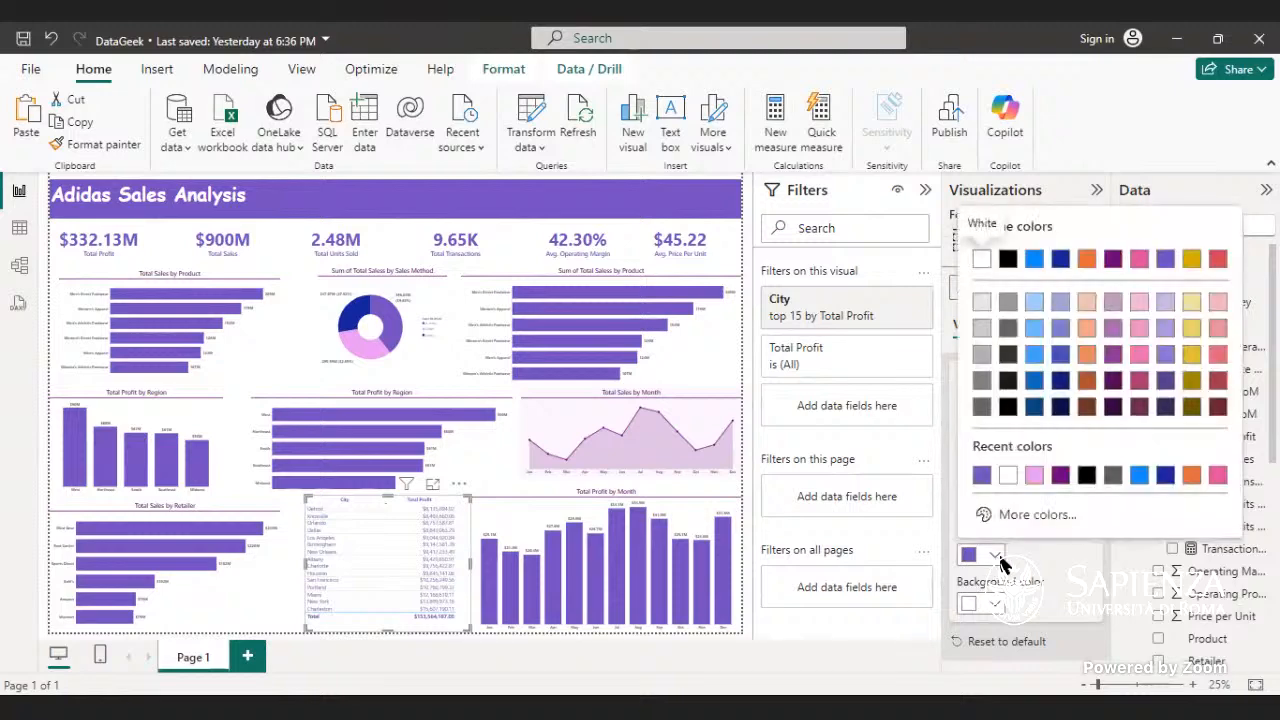
left_click(1043, 566)
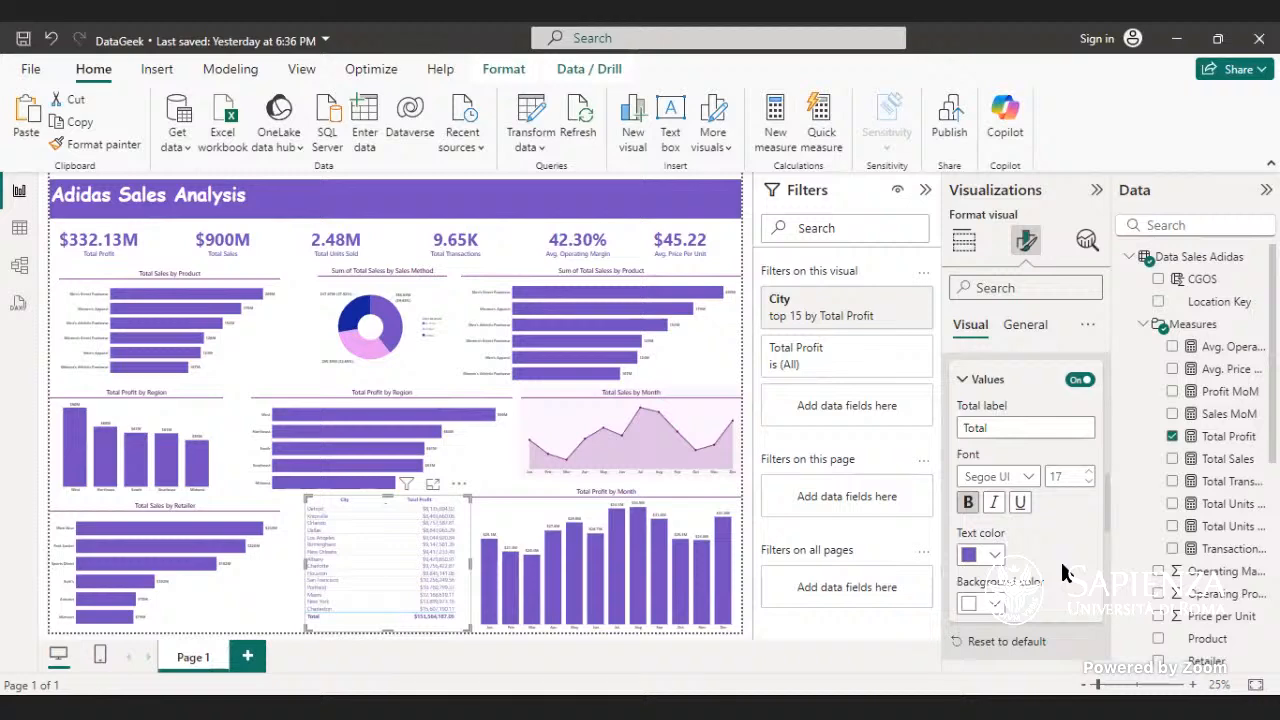
left_click(1020, 377)
scroll(1040, 427, "up", 2)
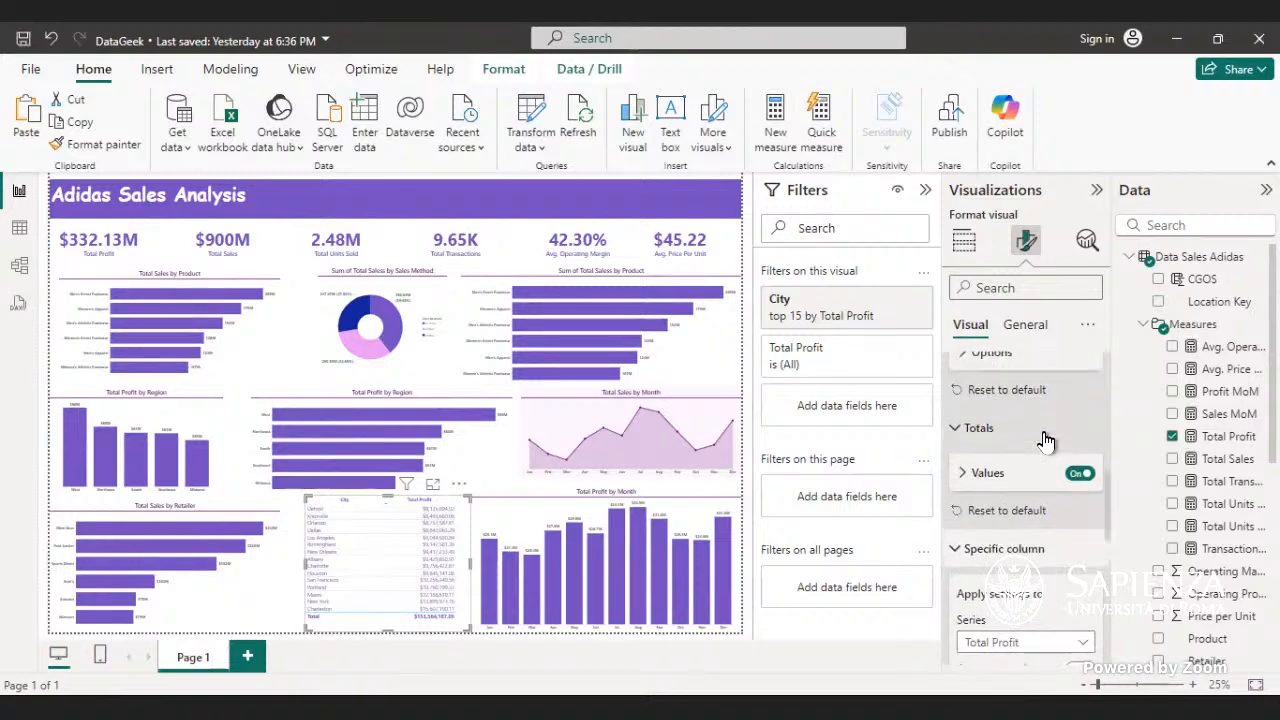
left_click(1045, 432)
left_click(1027, 472)
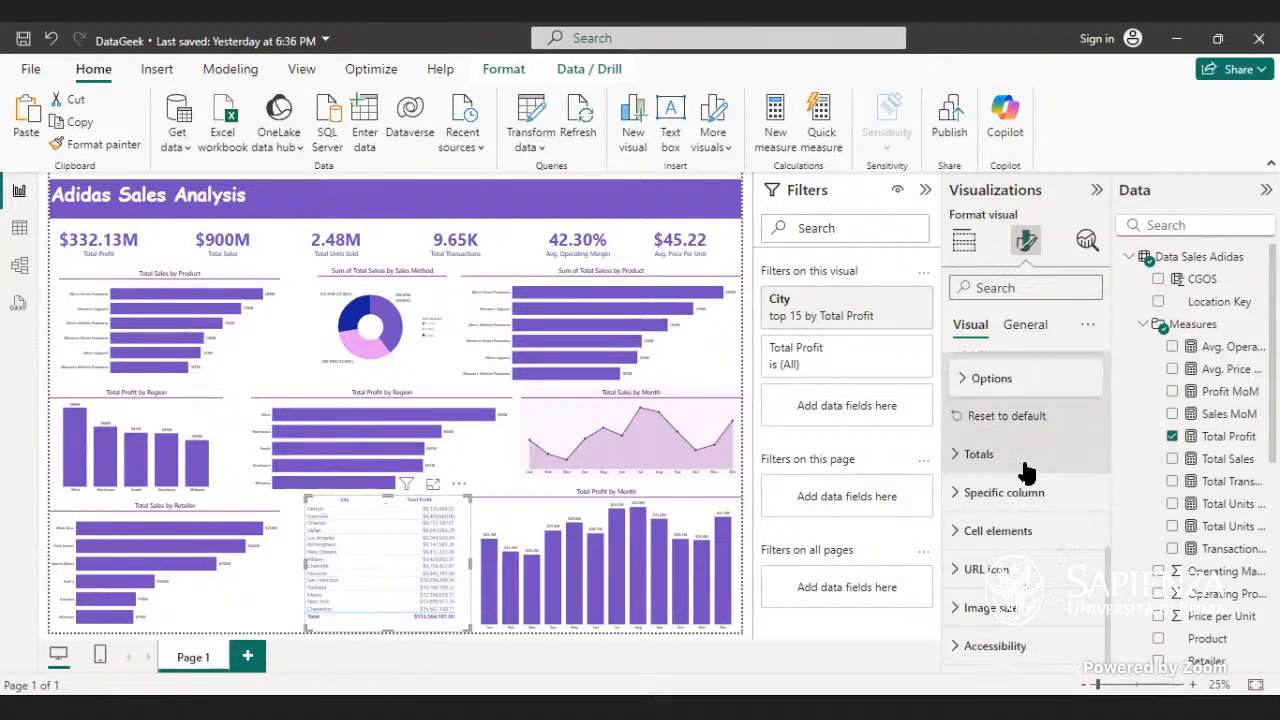
scroll(1024, 460, "up", 3)
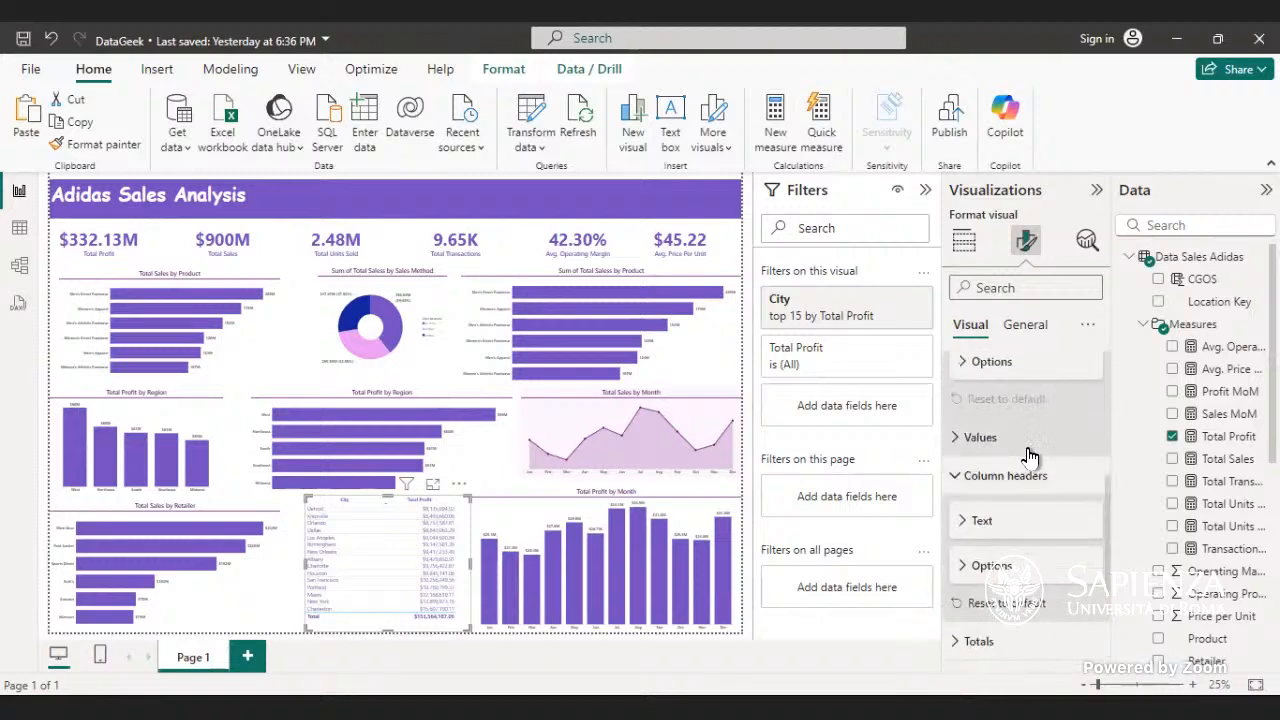
- Try bold on the table's values, remove it, and set their font to Segoe UI Semibold
left_click(1017, 472)
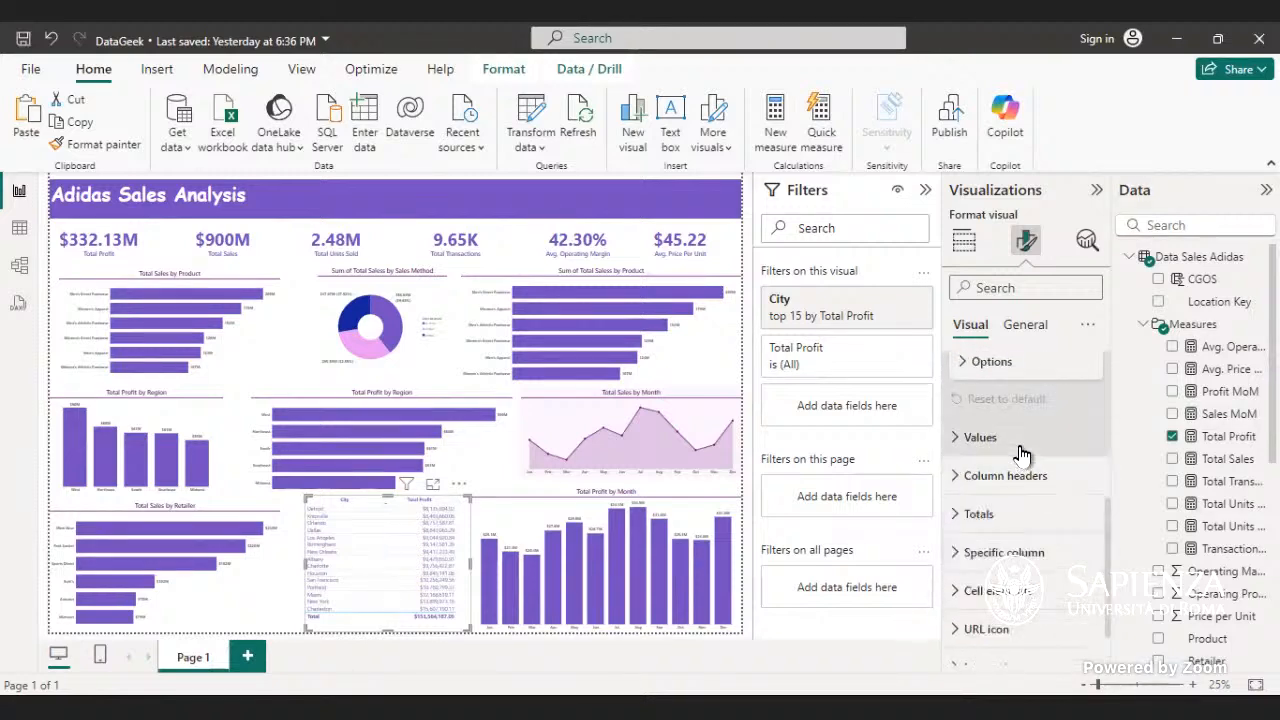
left_click(1021, 450)
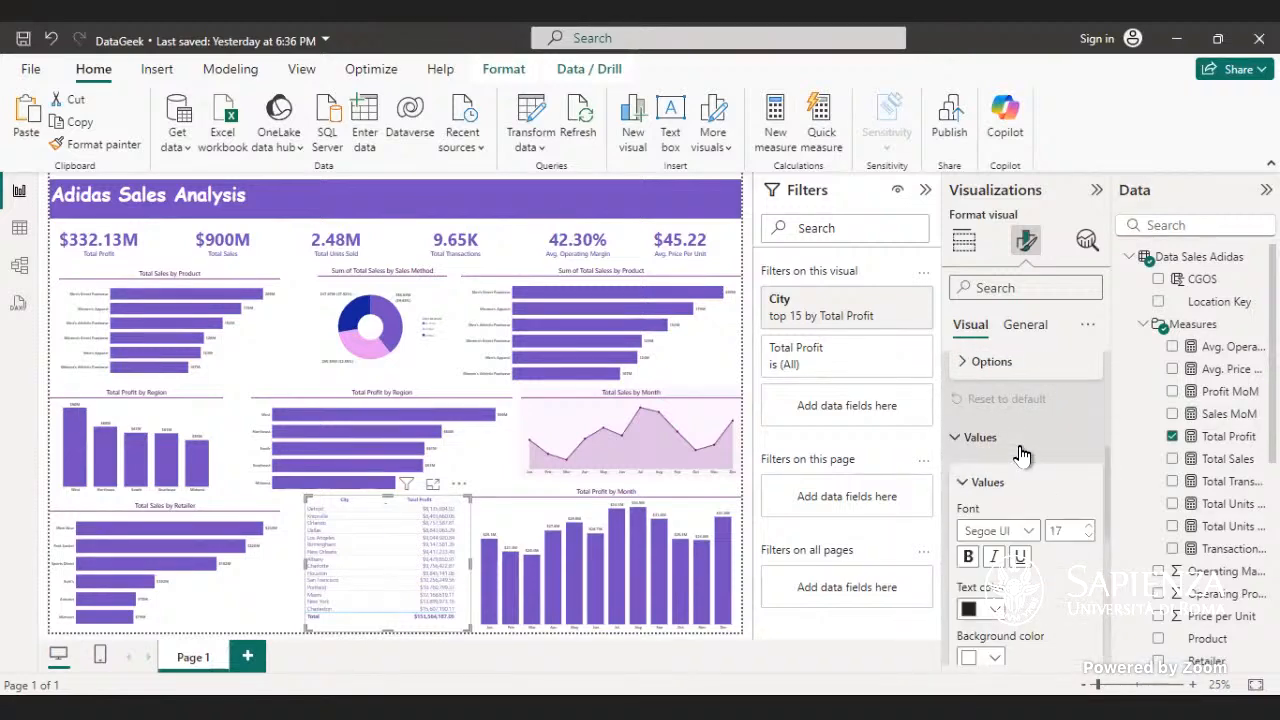
left_click(968, 558)
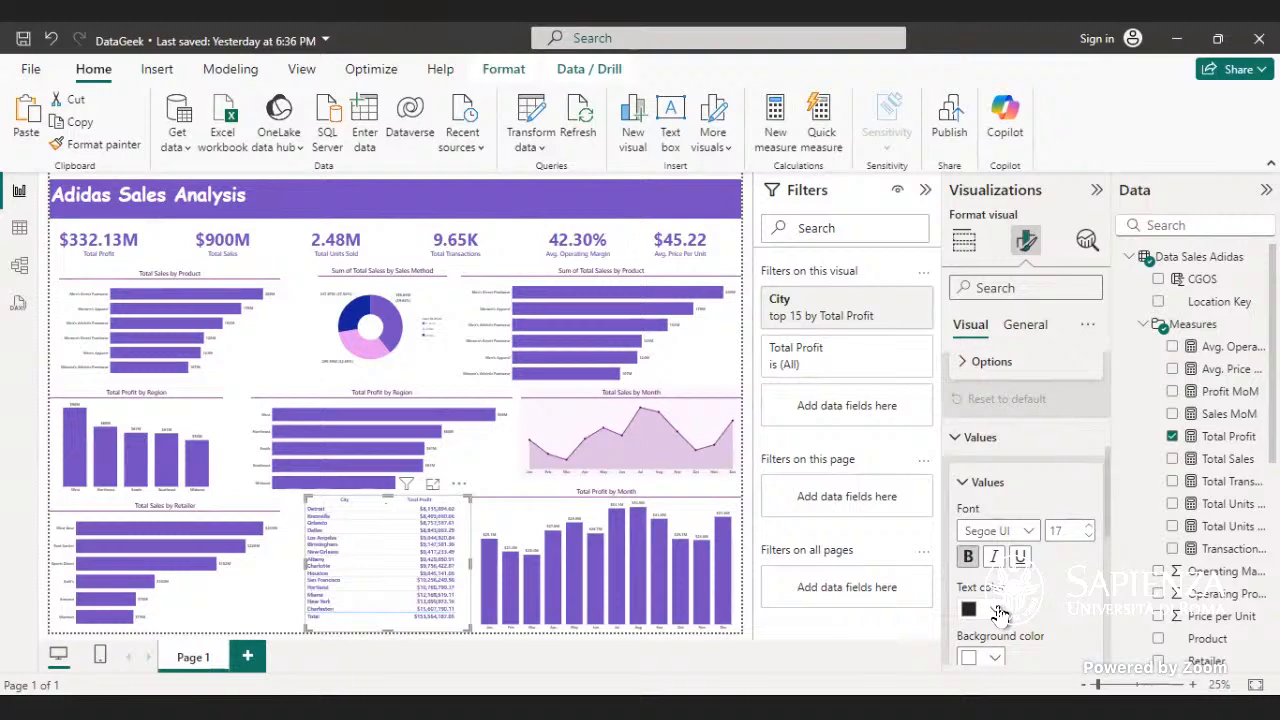
left_click(970, 558)
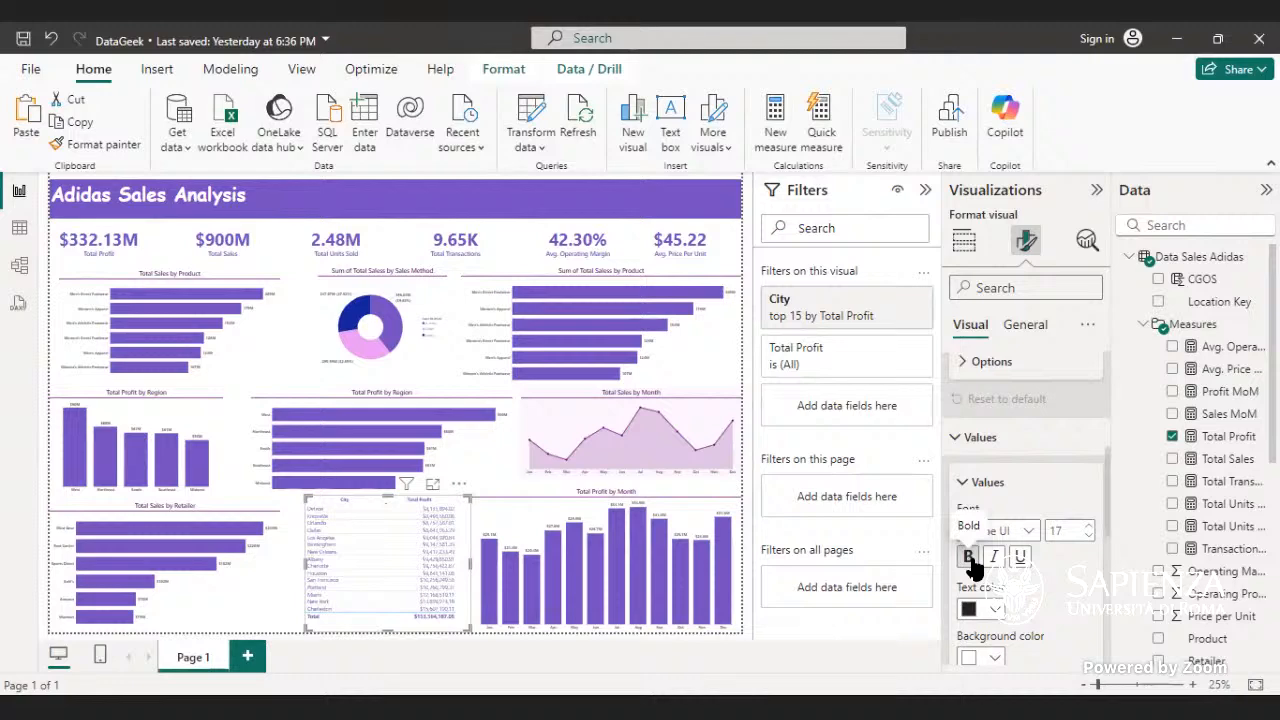
left_click(1027, 532)
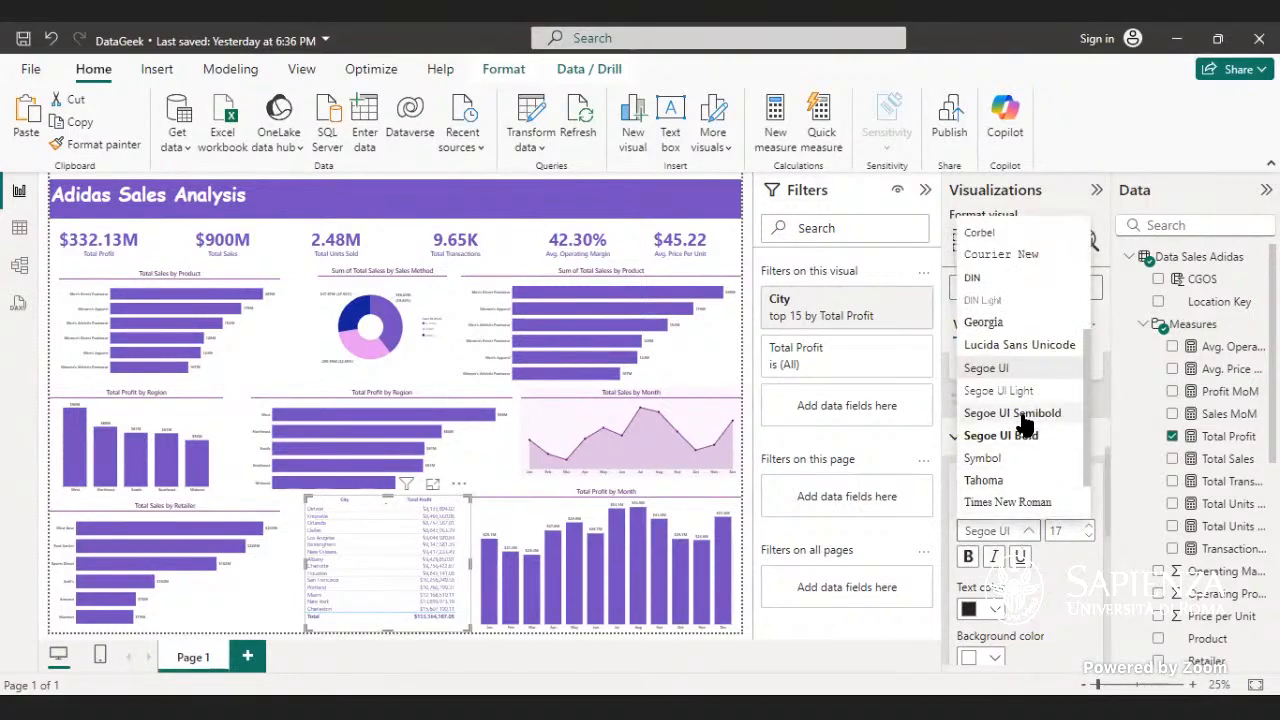
left_click(1024, 414)
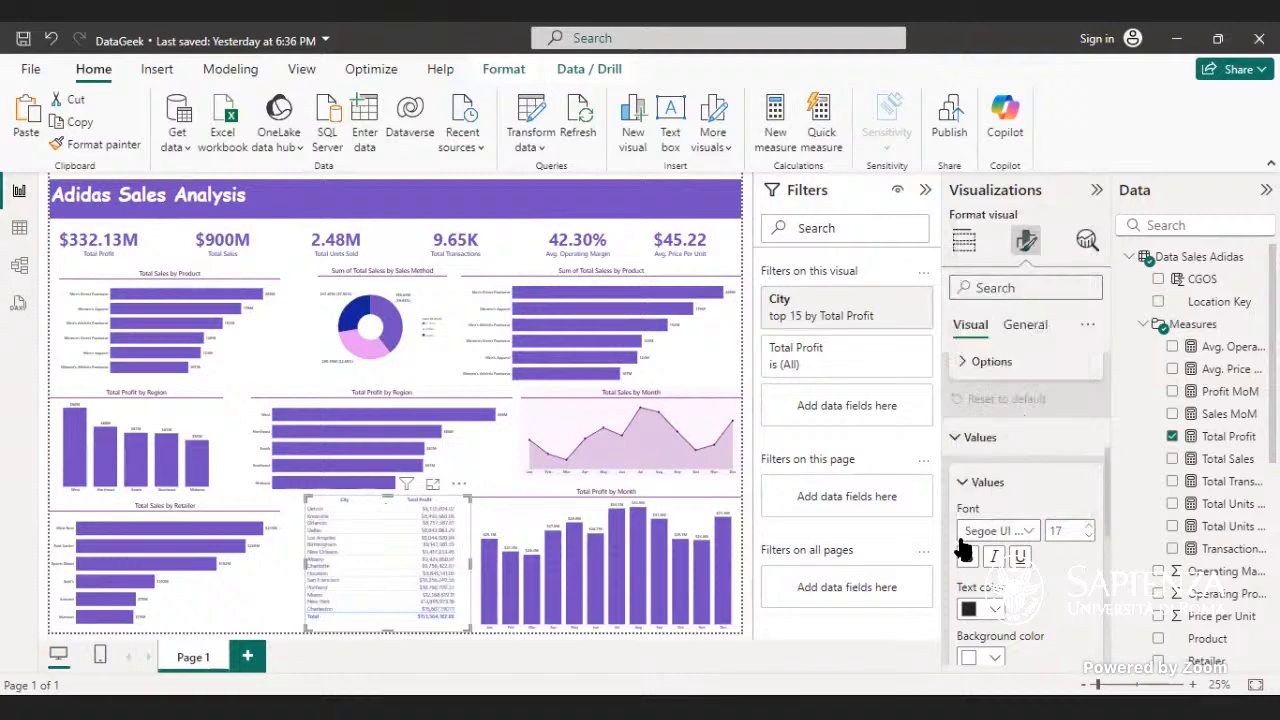
left_click(993, 438)
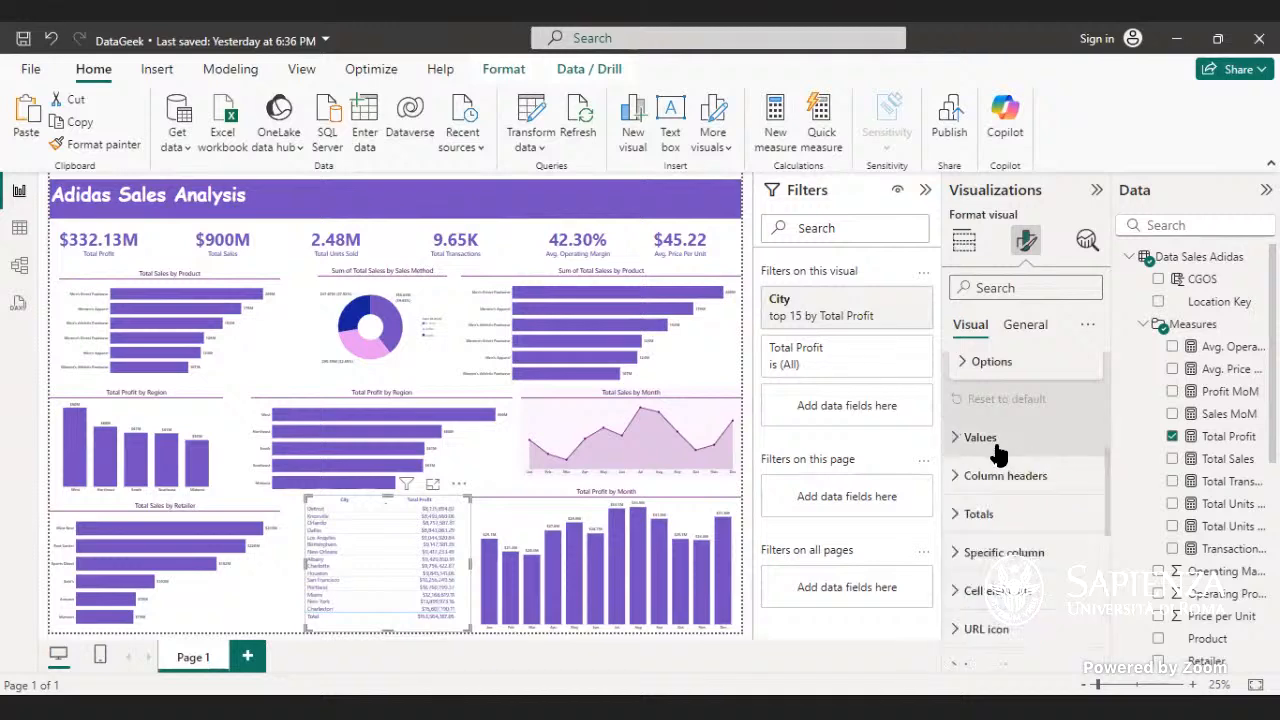
- Set the total row's font to Segoe UI Bold and collapse the Totals and Grid settings
left_click(1015, 520)
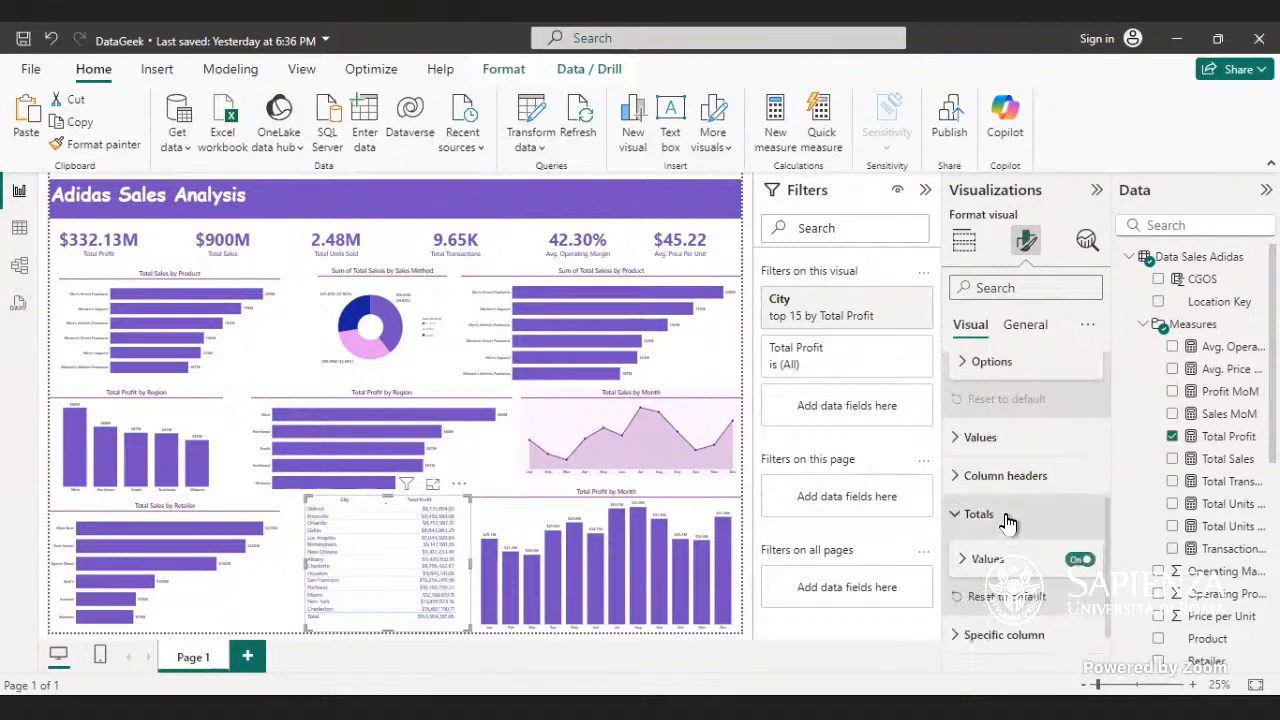
left_click(987, 560)
scroll(995, 540, "down", 2)
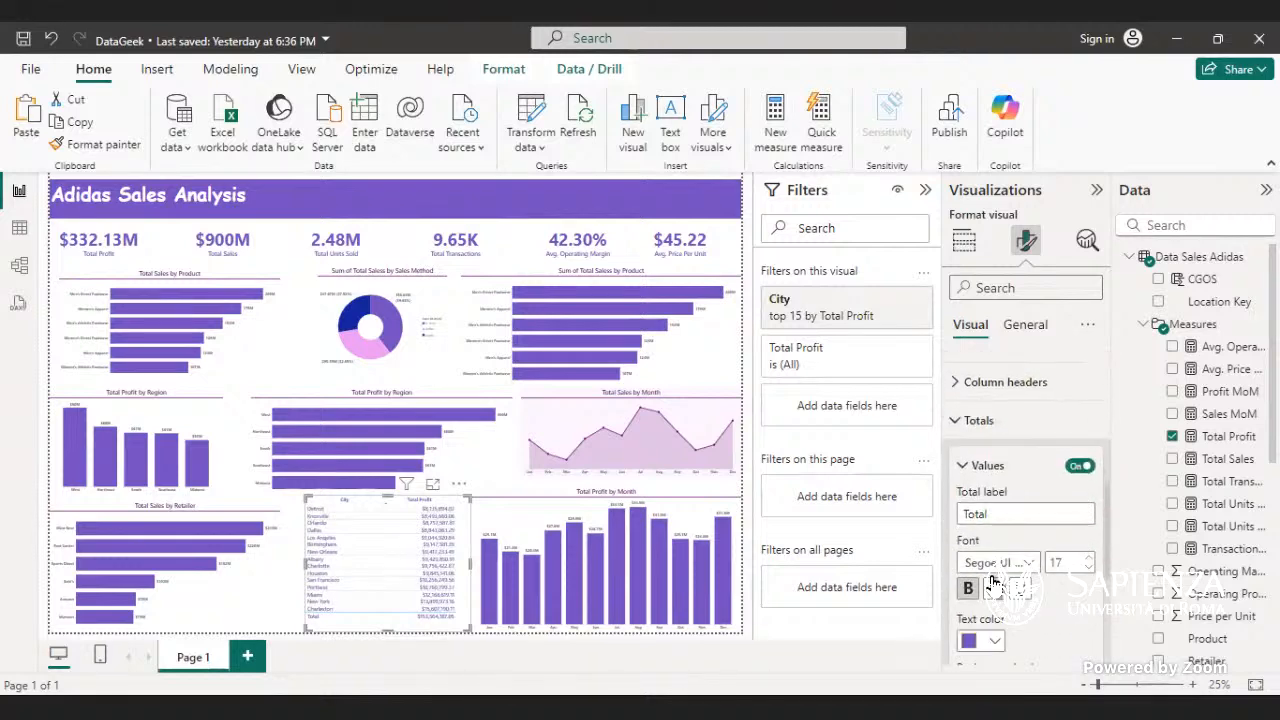
left_click(1026, 470)
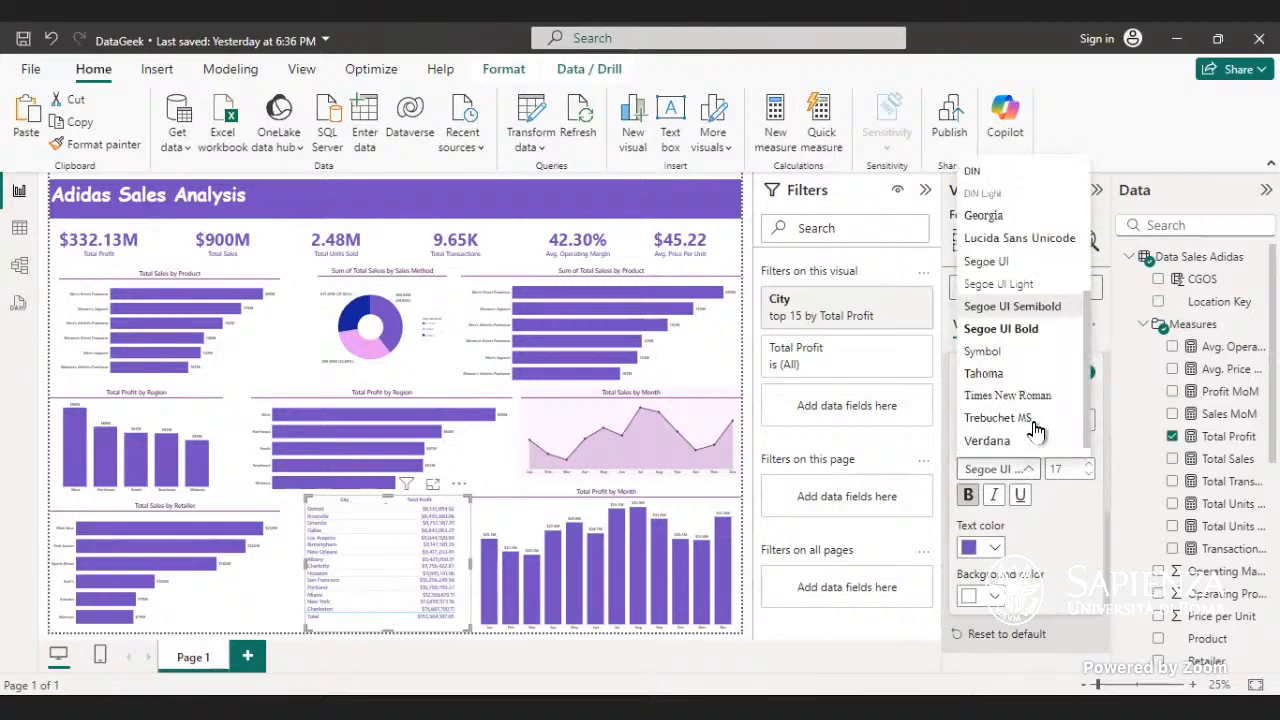
left_click(1015, 332)
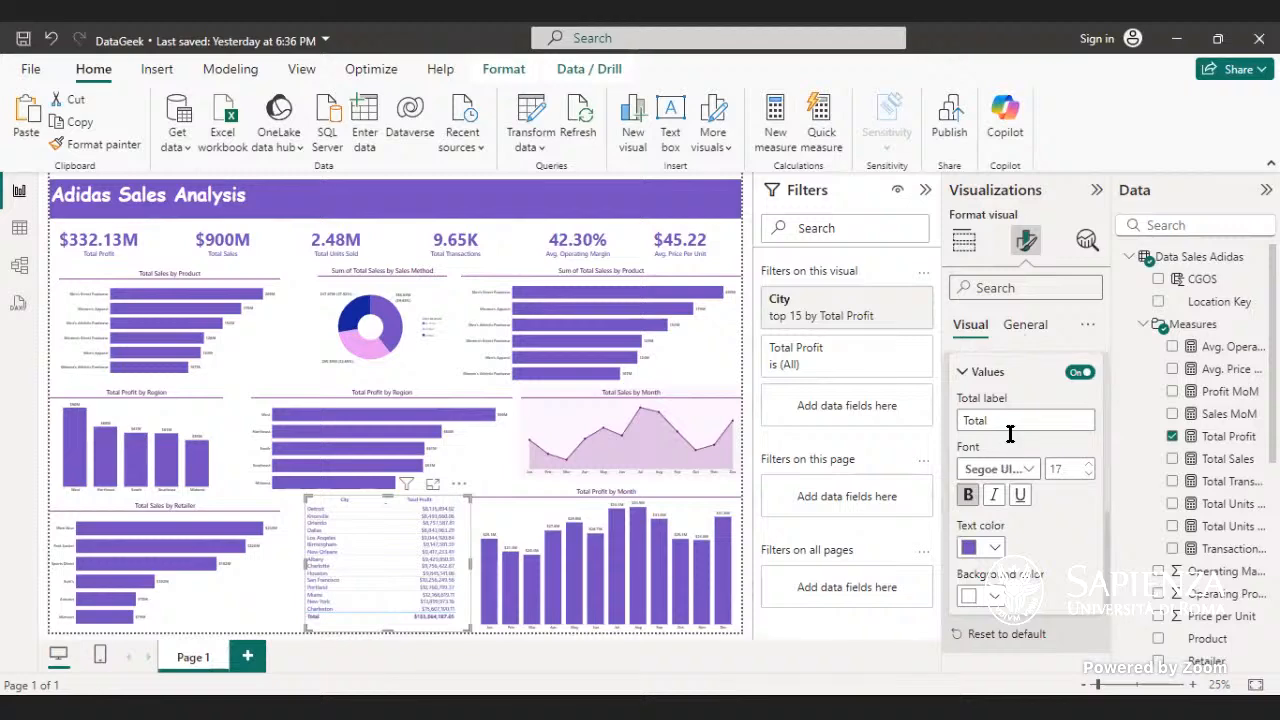
left_click(1004, 374)
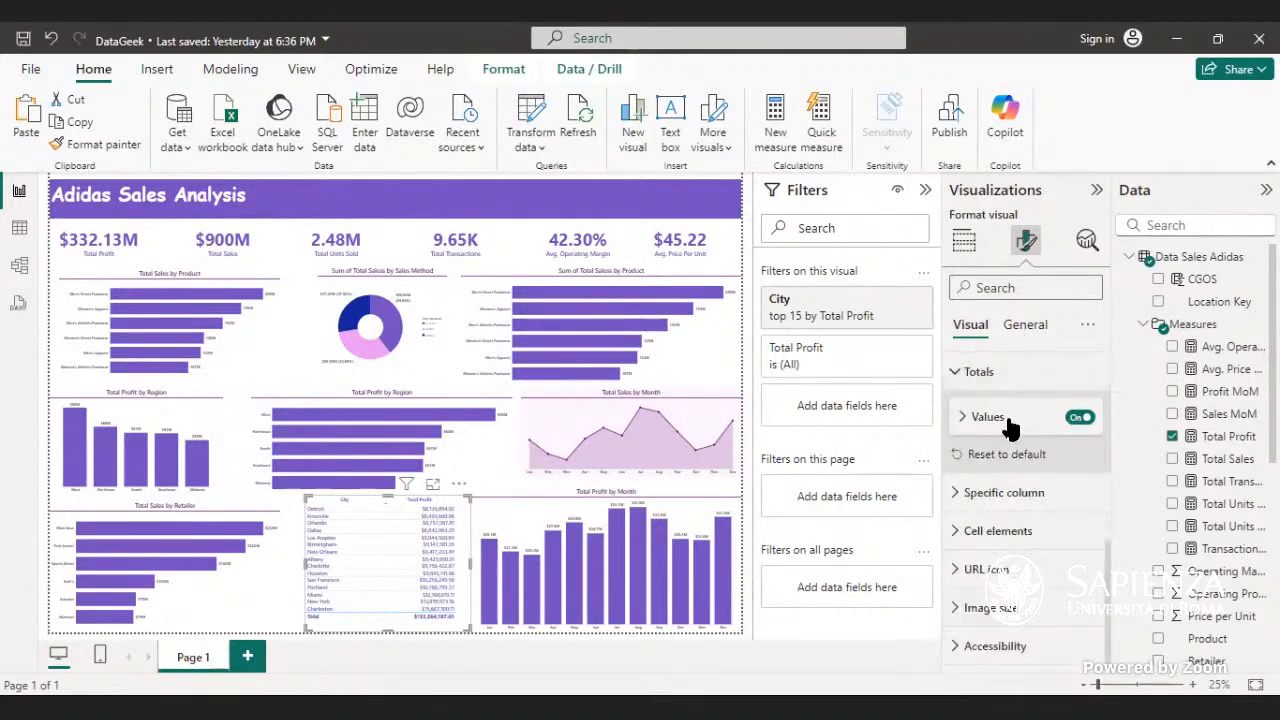
scroll(1010, 428, "up", 3)
left_click(1003, 557)
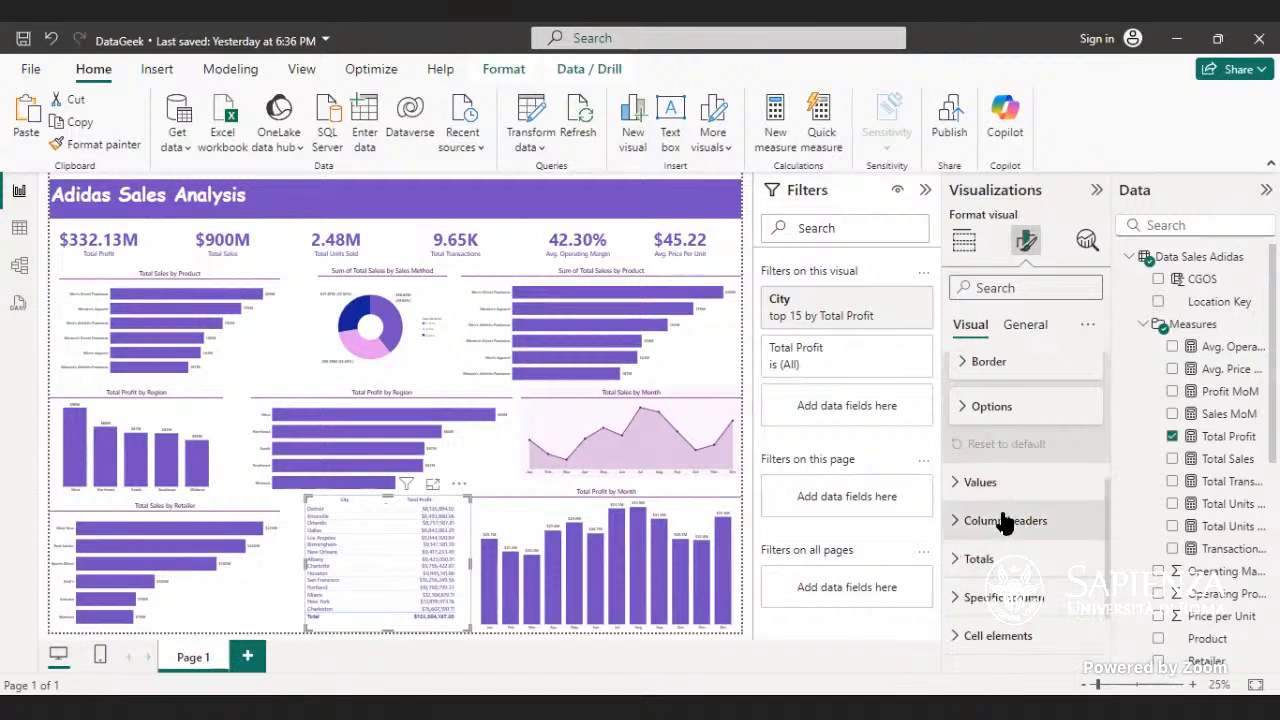
scroll(1005, 522, "up", 5)
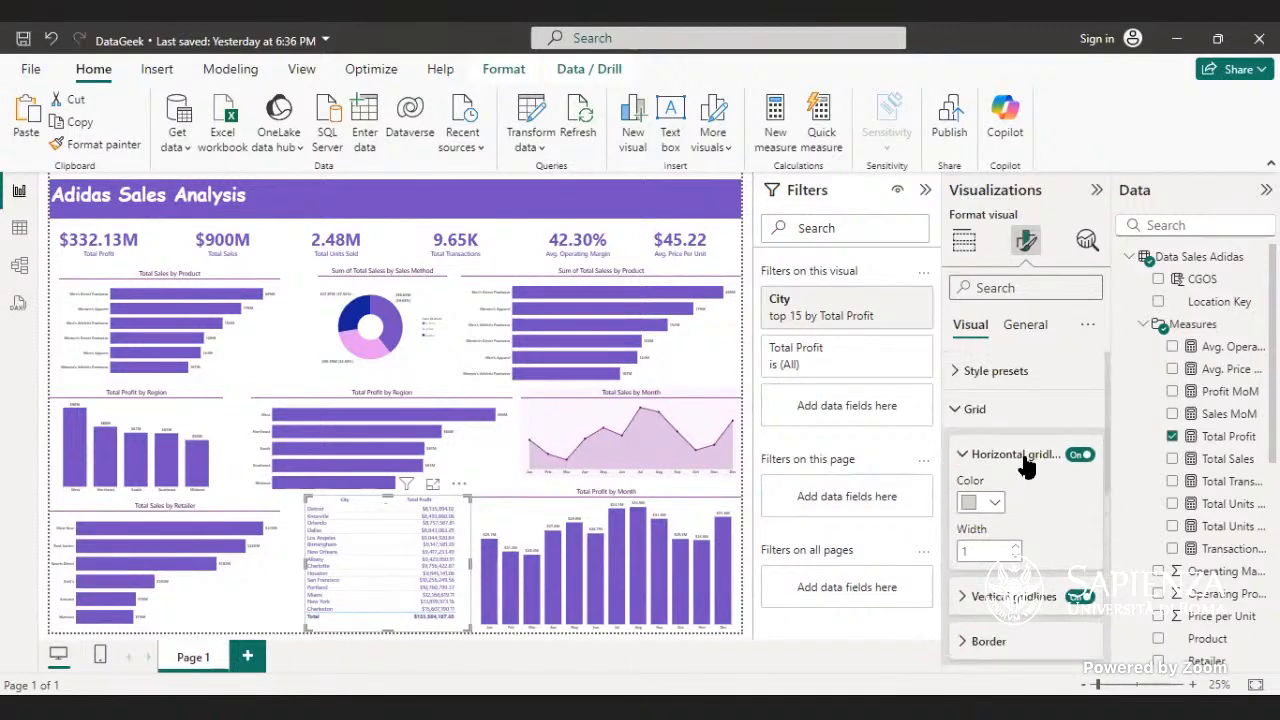
left_click(1012, 405)
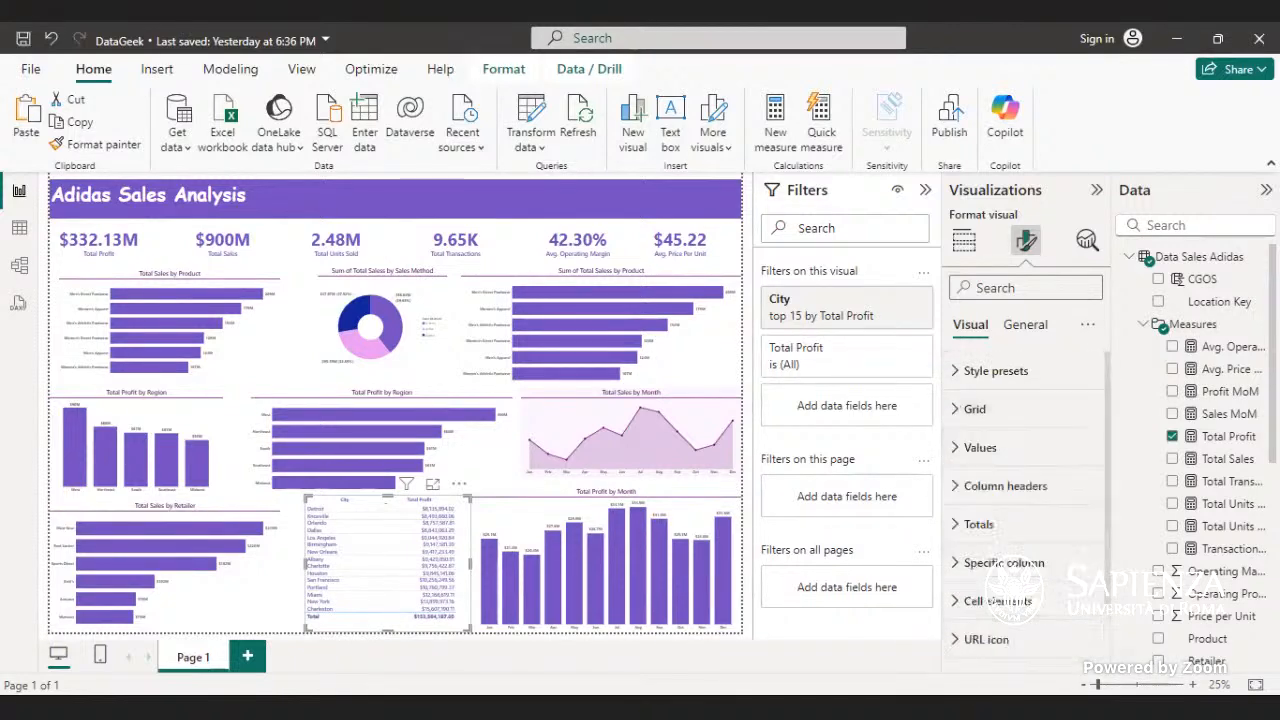
- Narrow the city profit table slightly from its right edge to remove the empty space beside the Total Profit column
left_click(1115, 686)
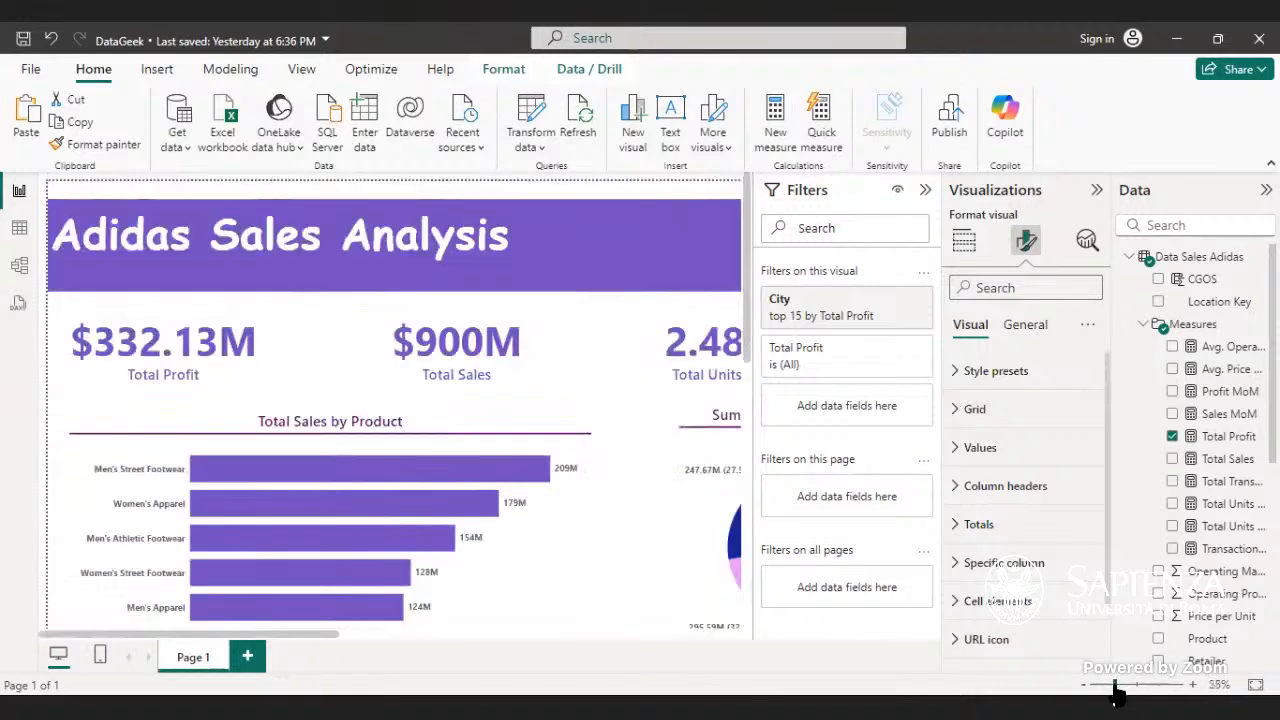
scroll(669, 504, "down", 5)
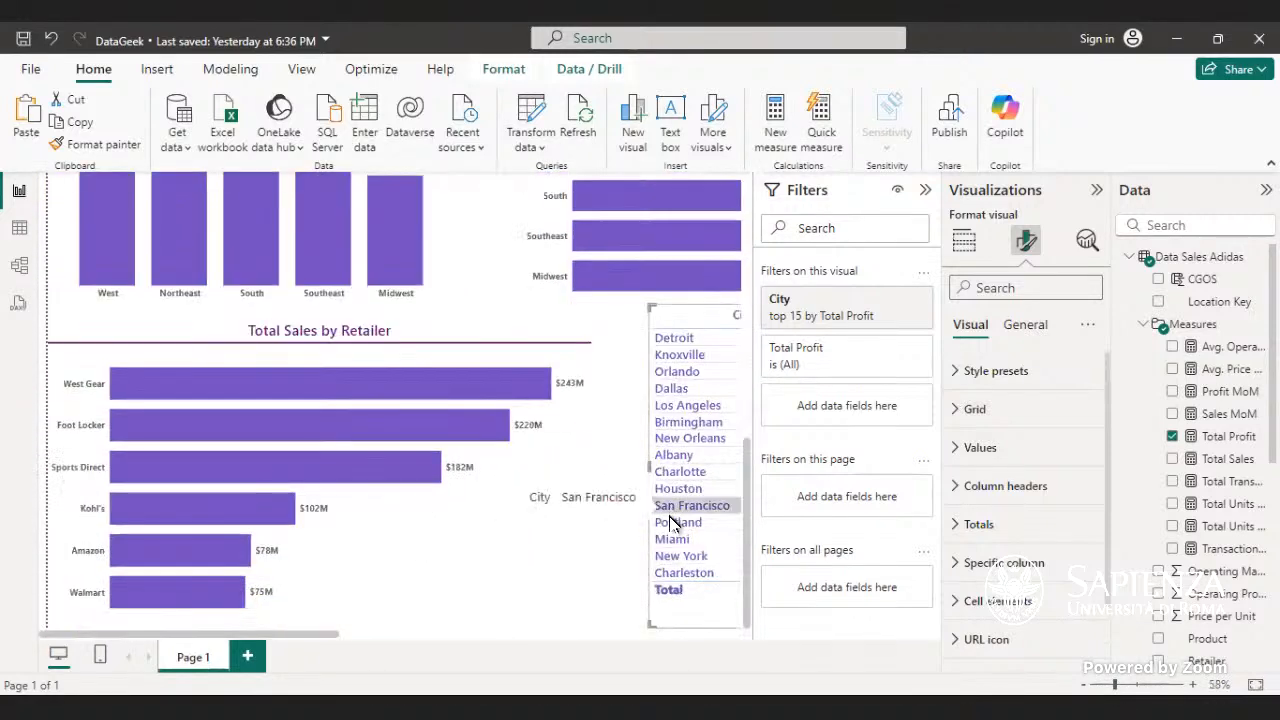
scroll(390, 655, "right", 3)
scroll(390, 655, "right", 5)
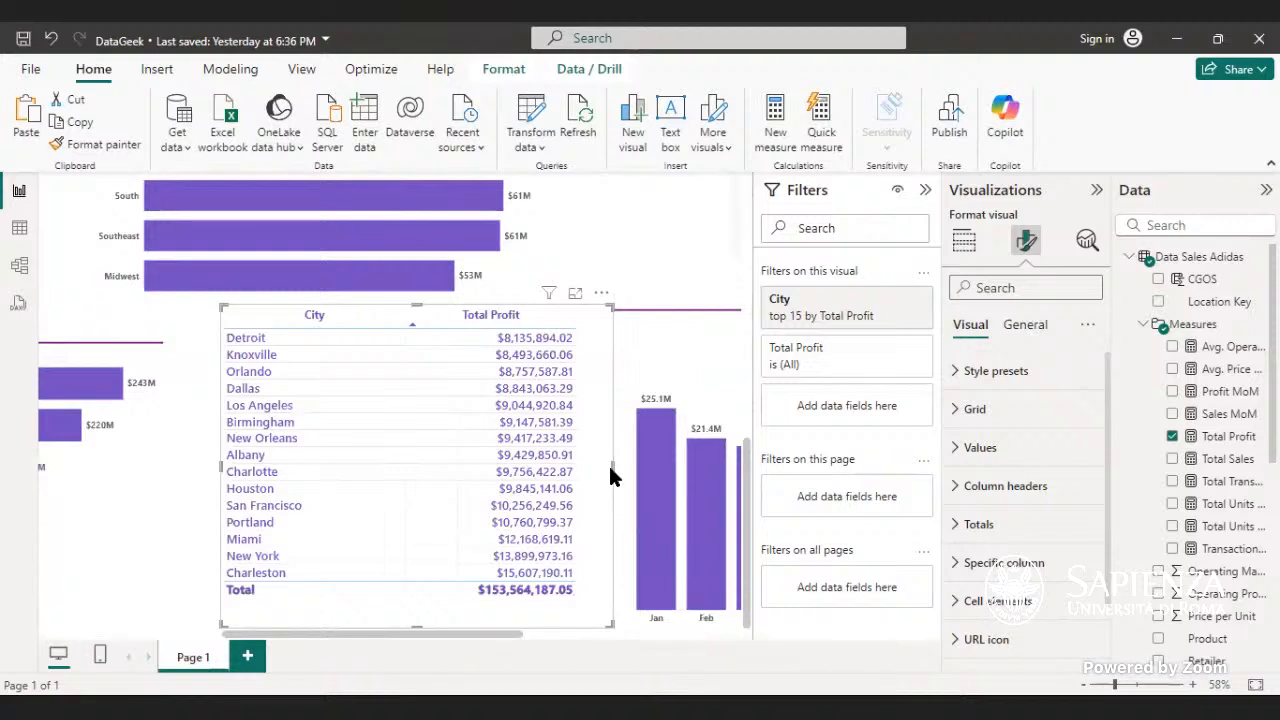
left_click_drag(610, 468, 590, 484)
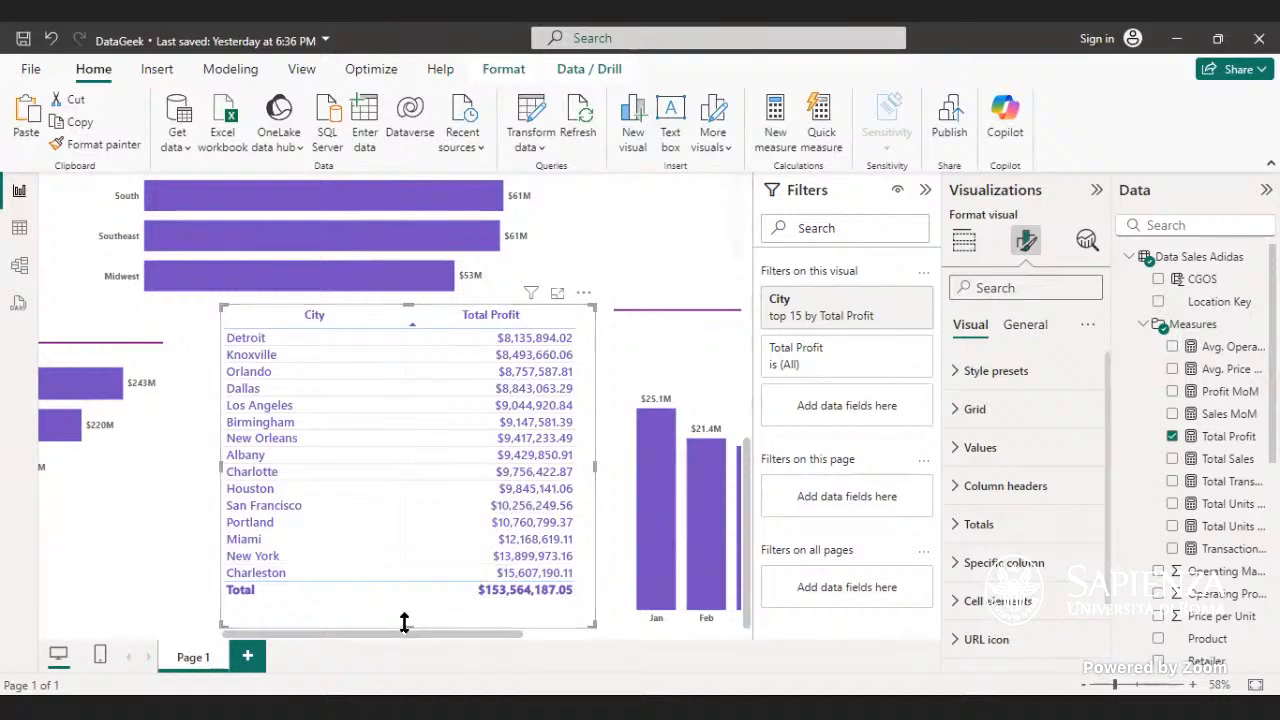
- Shorten the city profit table, move it down to the page's lower edge, and widen it slightly on the right
mouse_move(404, 623)
left_mouse_down()
mouse_move(416, 591)
mouse_move(417, 611)
mouse_move(401, 618)
left_mouse_up()
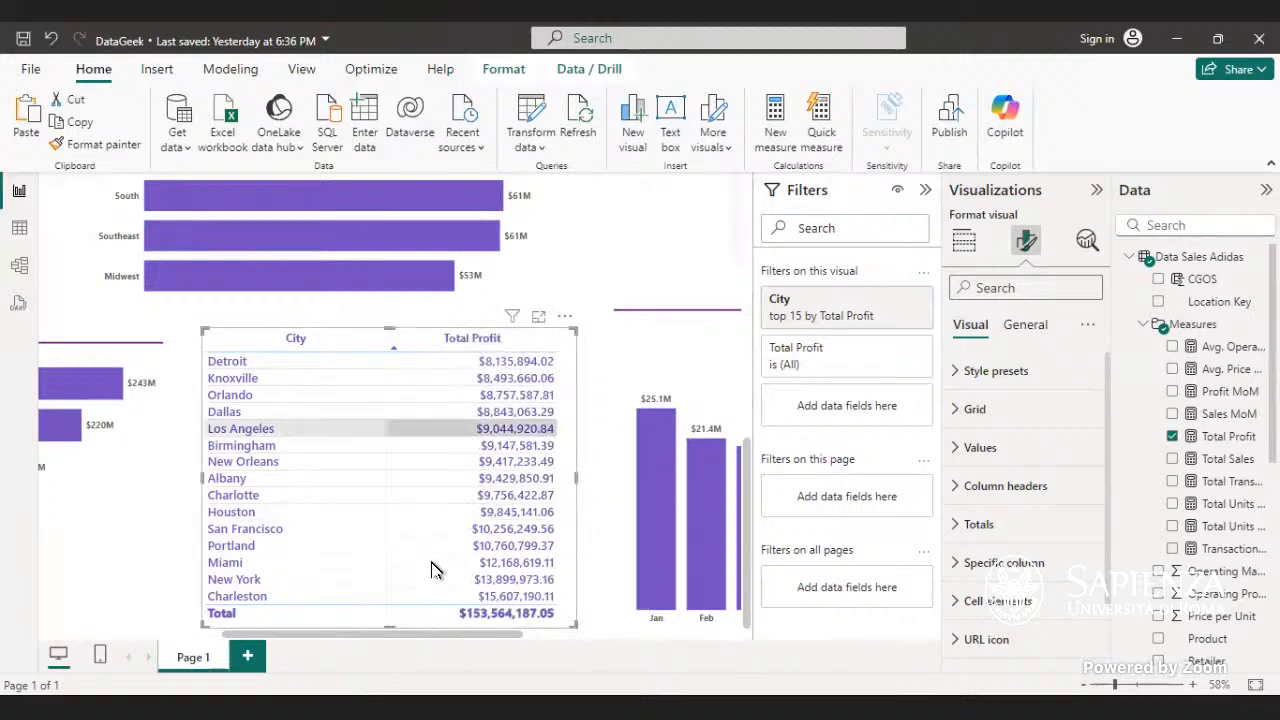
left_click_drag(390, 623, 384, 597)
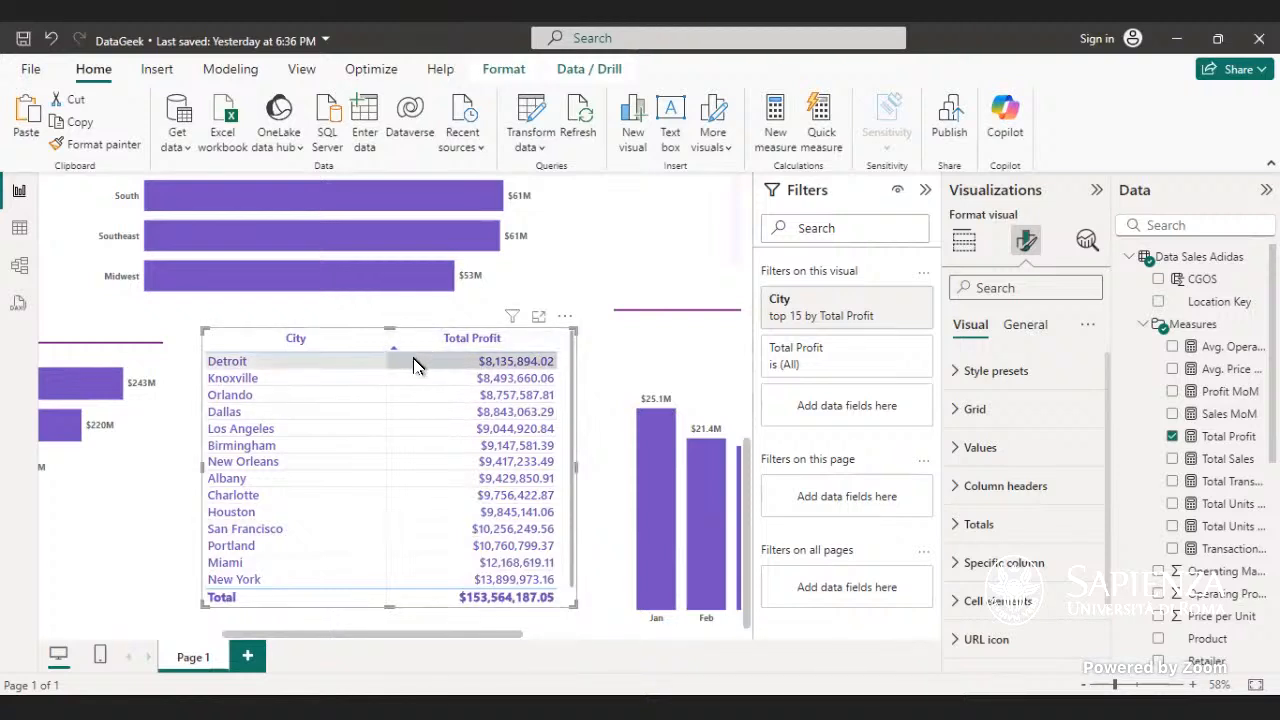
left_click_drag(404, 614, 400, 646)
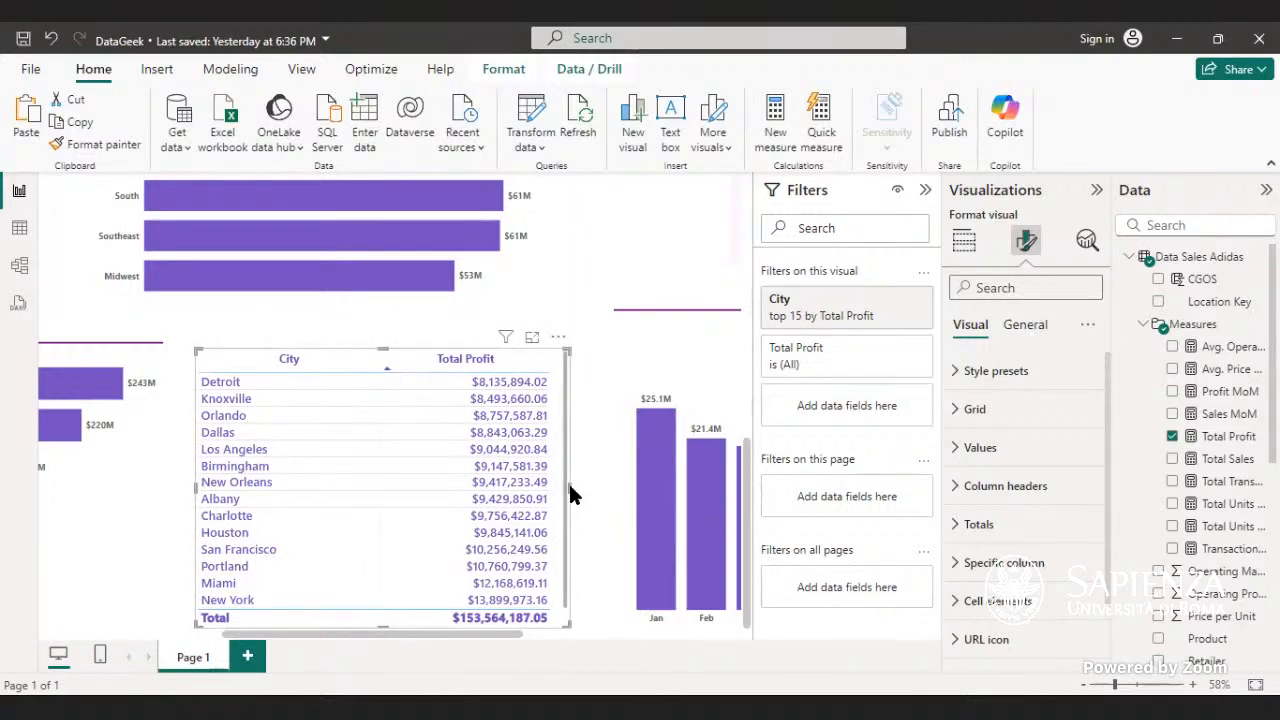
left_click_drag(571, 486, 578, 489)
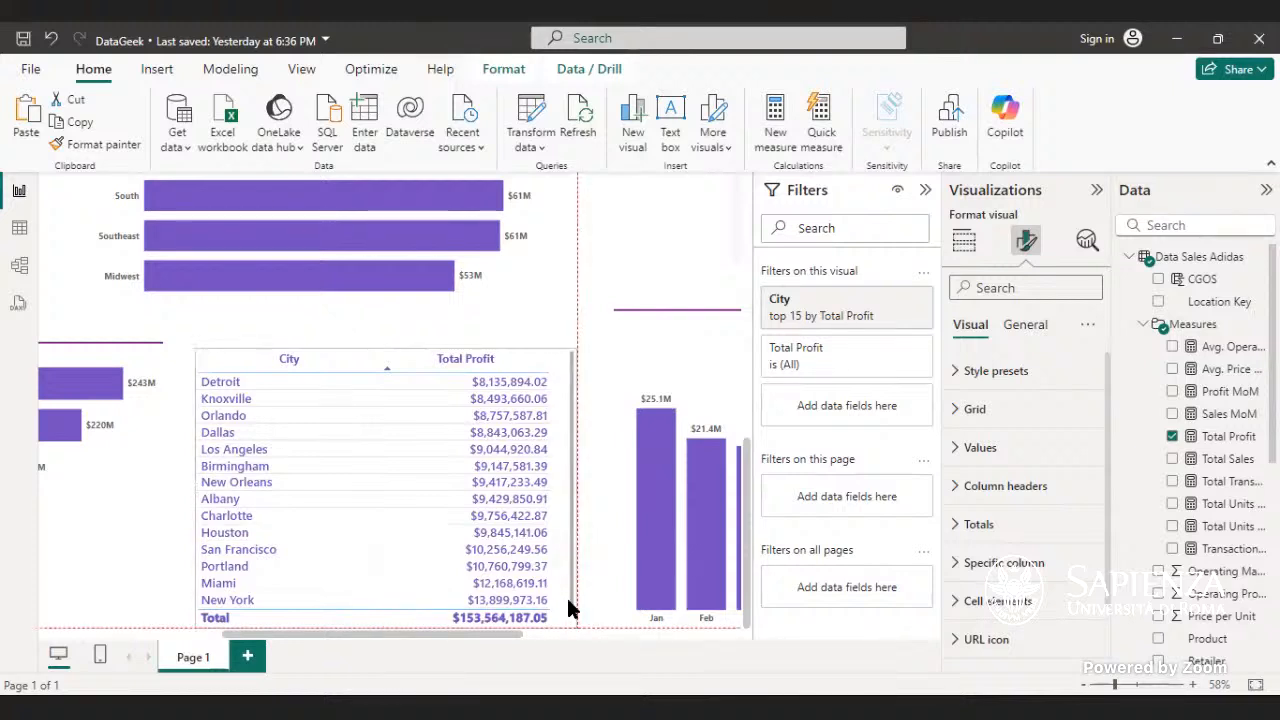
- Check the table's last city rows and turn off the total row to free space for them
scroll(566, 603, "down", 2)
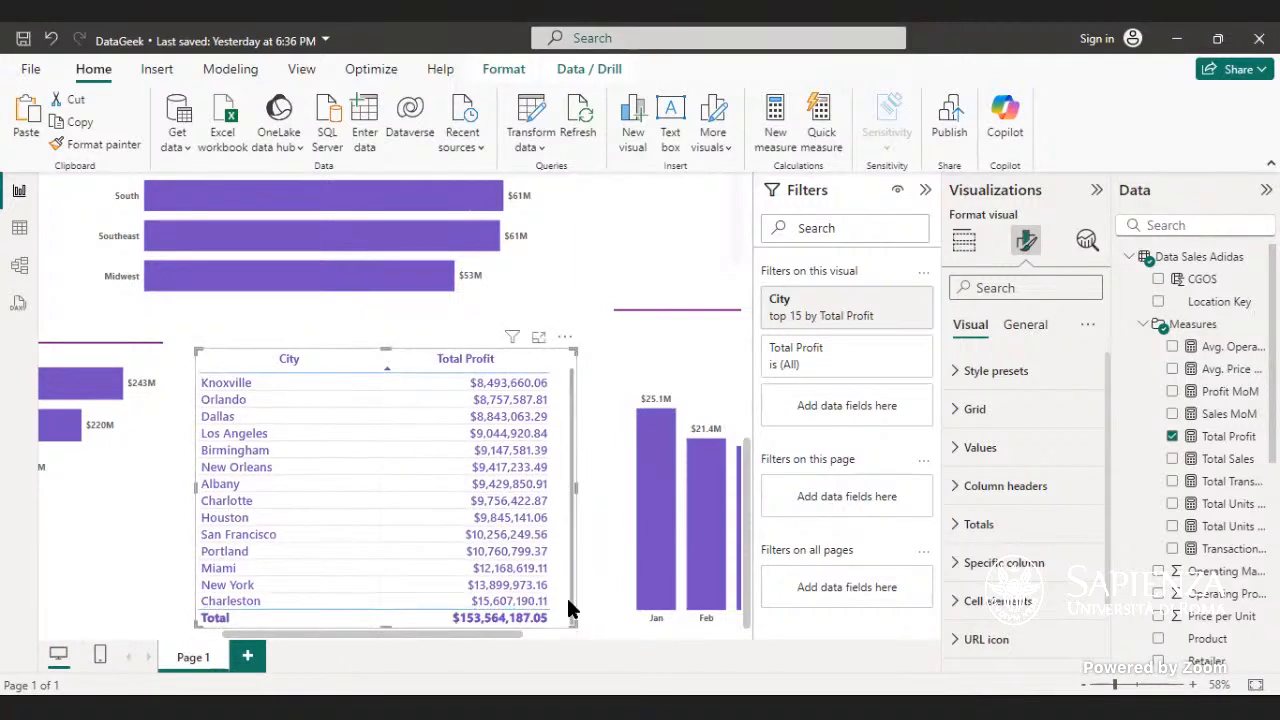
scroll(1015, 425, "down", 1)
left_click(998, 455)
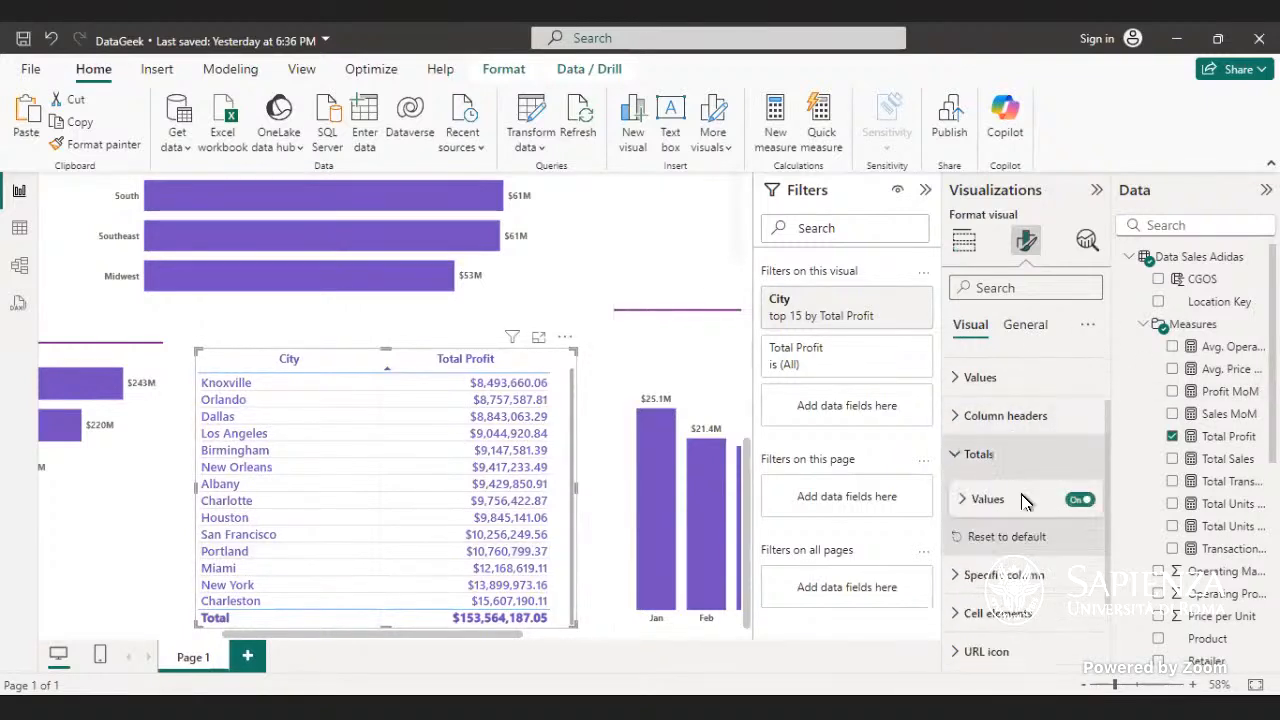
left_click(1080, 500)
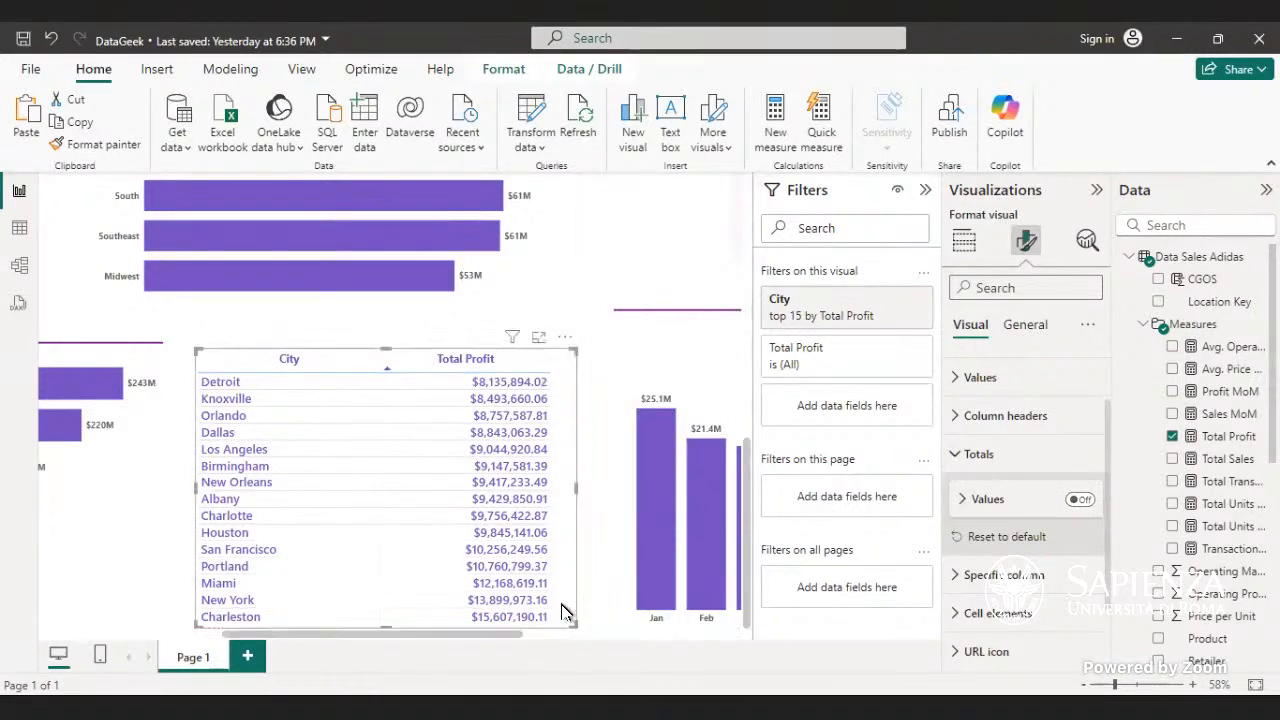
- Lower the table's upper edge slightly, deselect the table, and fit the whole report page in view
left_click_drag(382, 350, 382, 355)
left_click(382, 355)
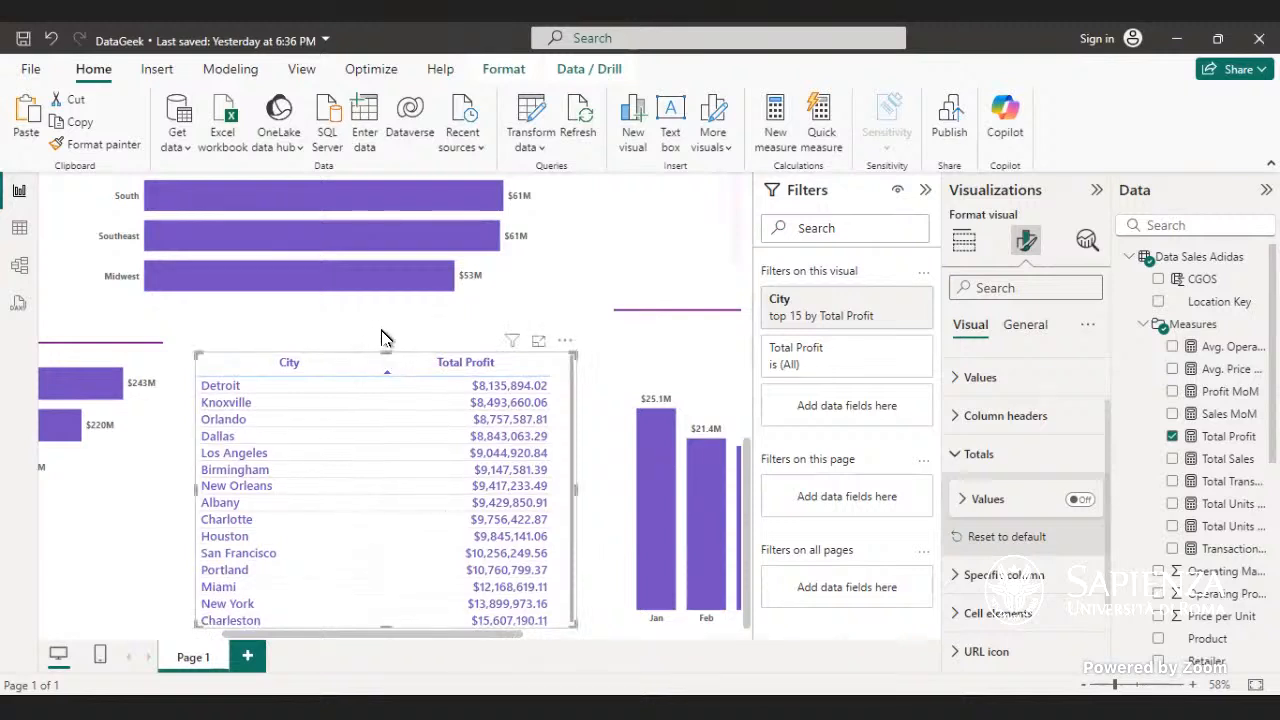
left_click(381, 337)
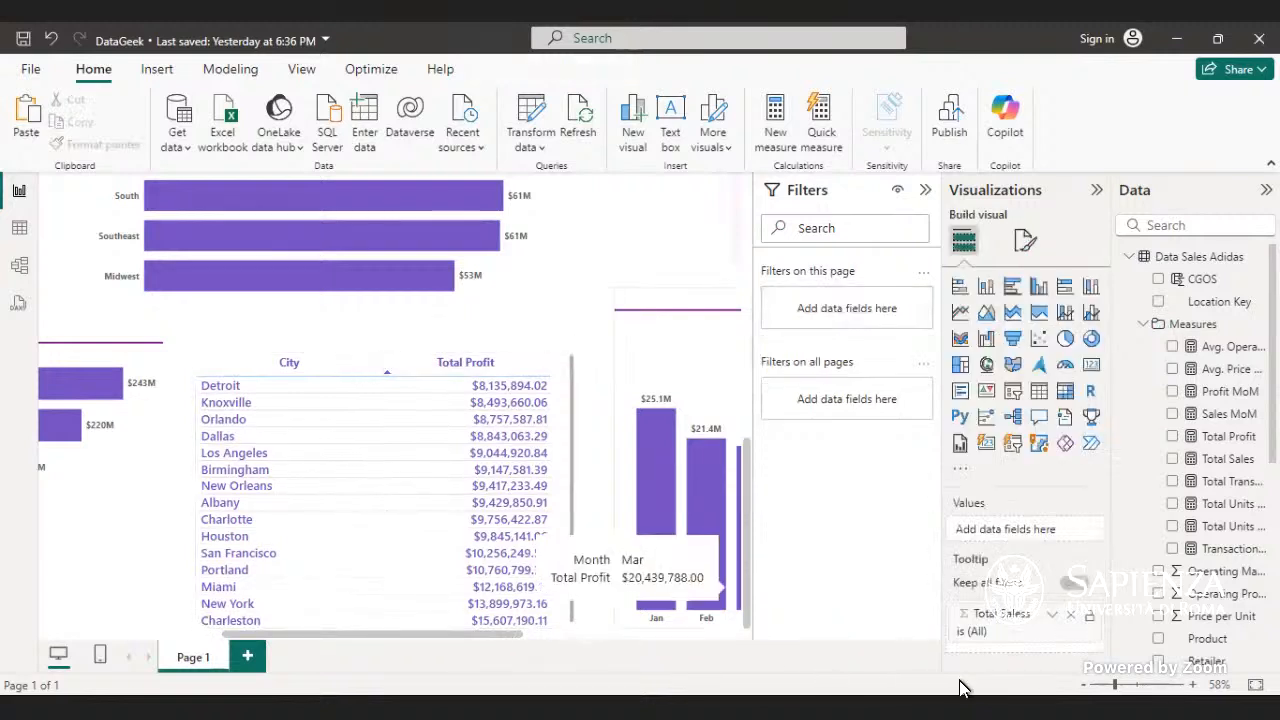
left_click(1255, 686)
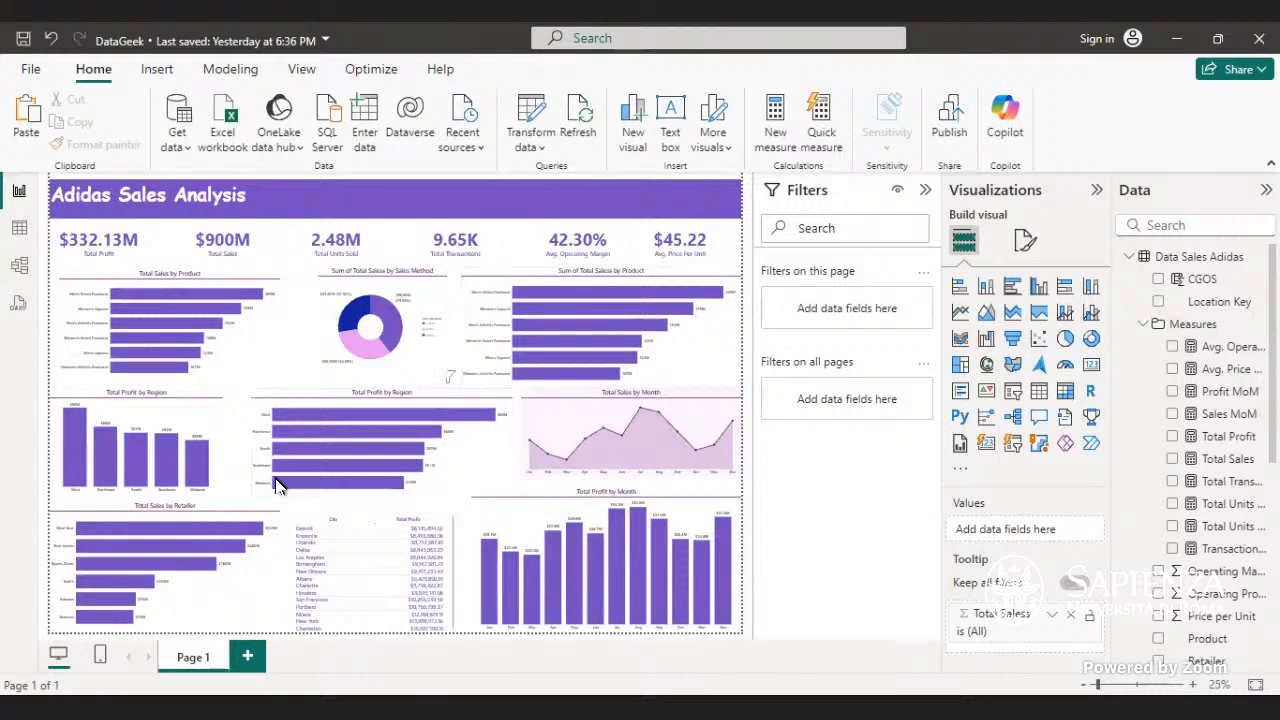
- Extend the city profit table slightly at its left edge and clear the Albany row's cross-filter
left_click(304, 579)
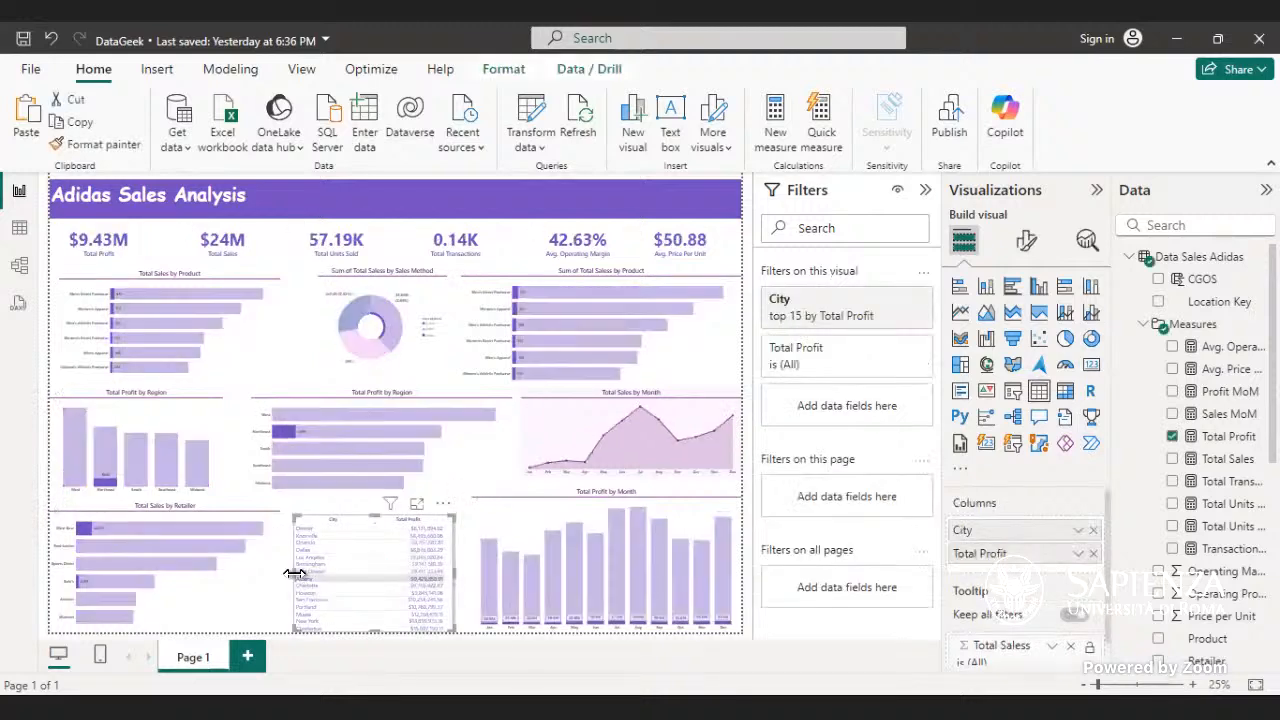
left_click_drag(294, 573, 287, 580)
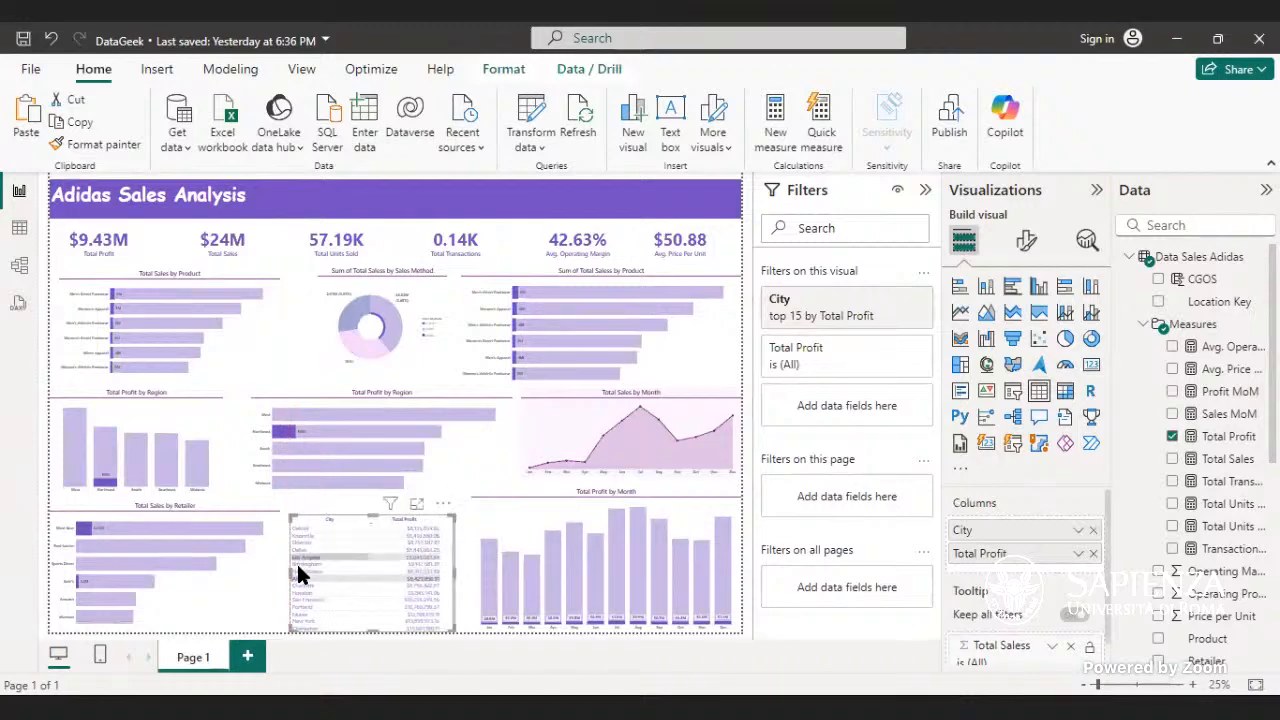
left_click(302, 580)
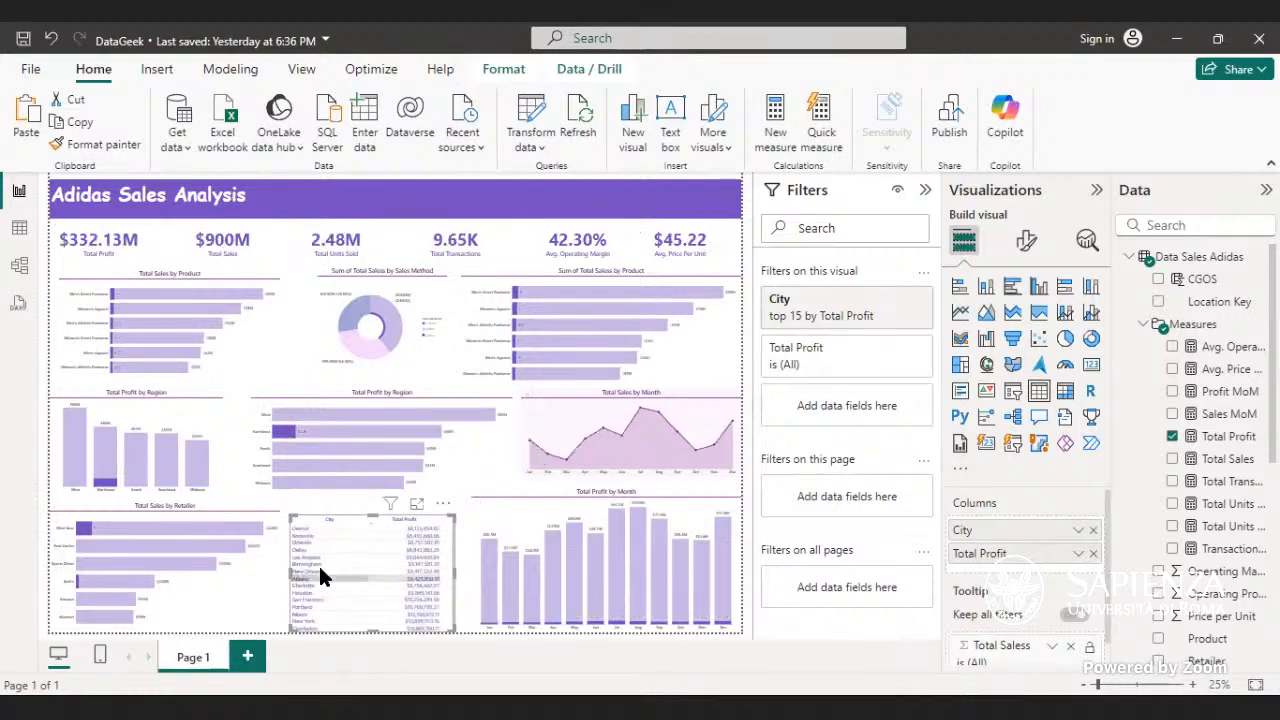
left_click(732, 194)
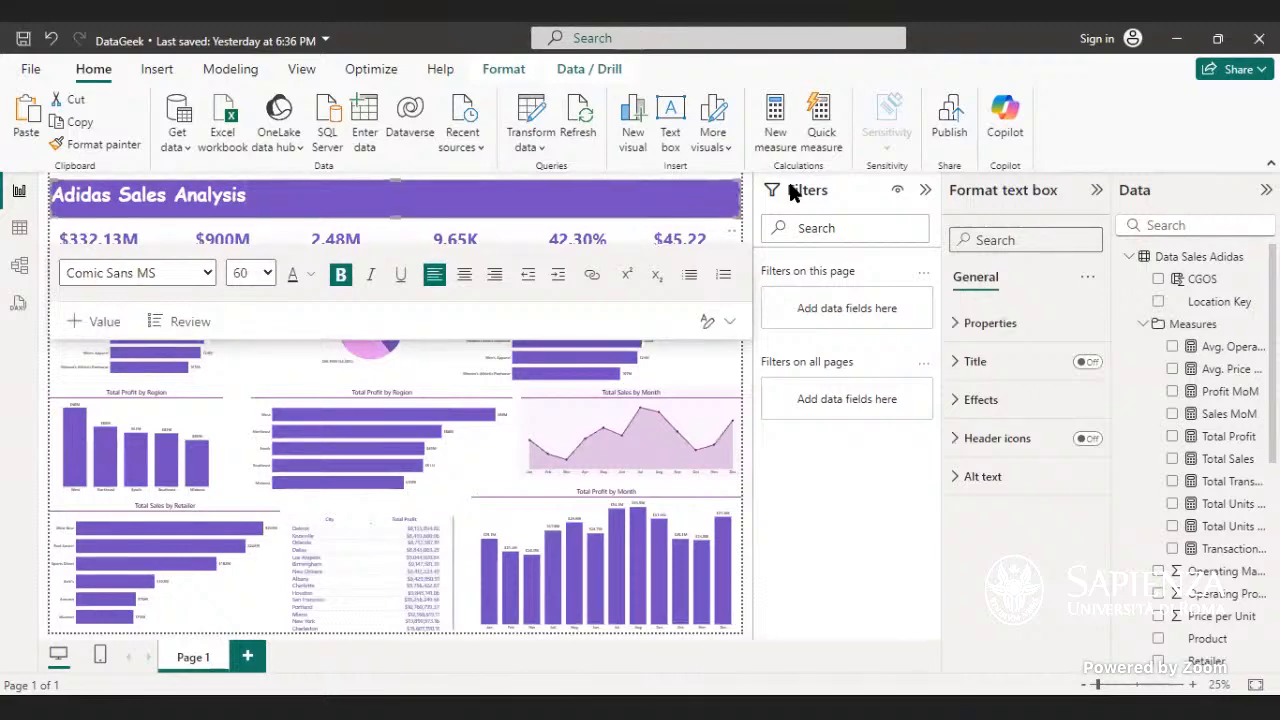
left_click(480, 222)
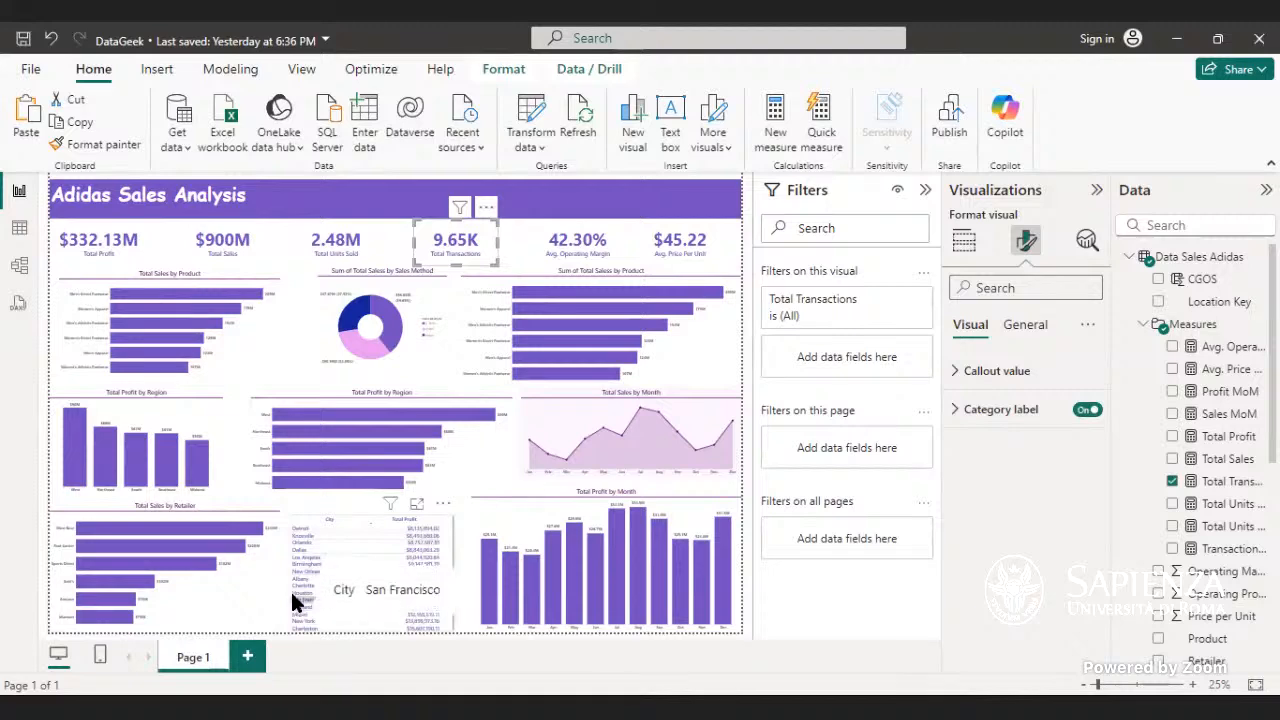
key("Escape")
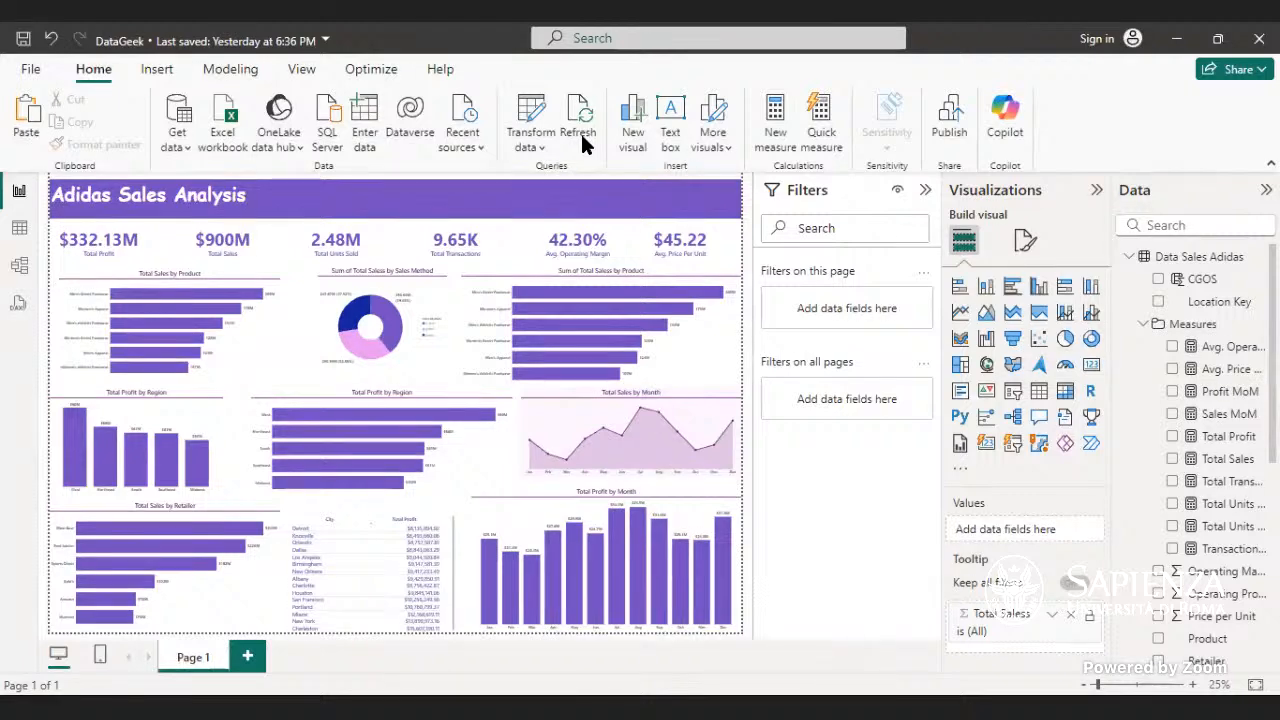
left_click(135, 422)
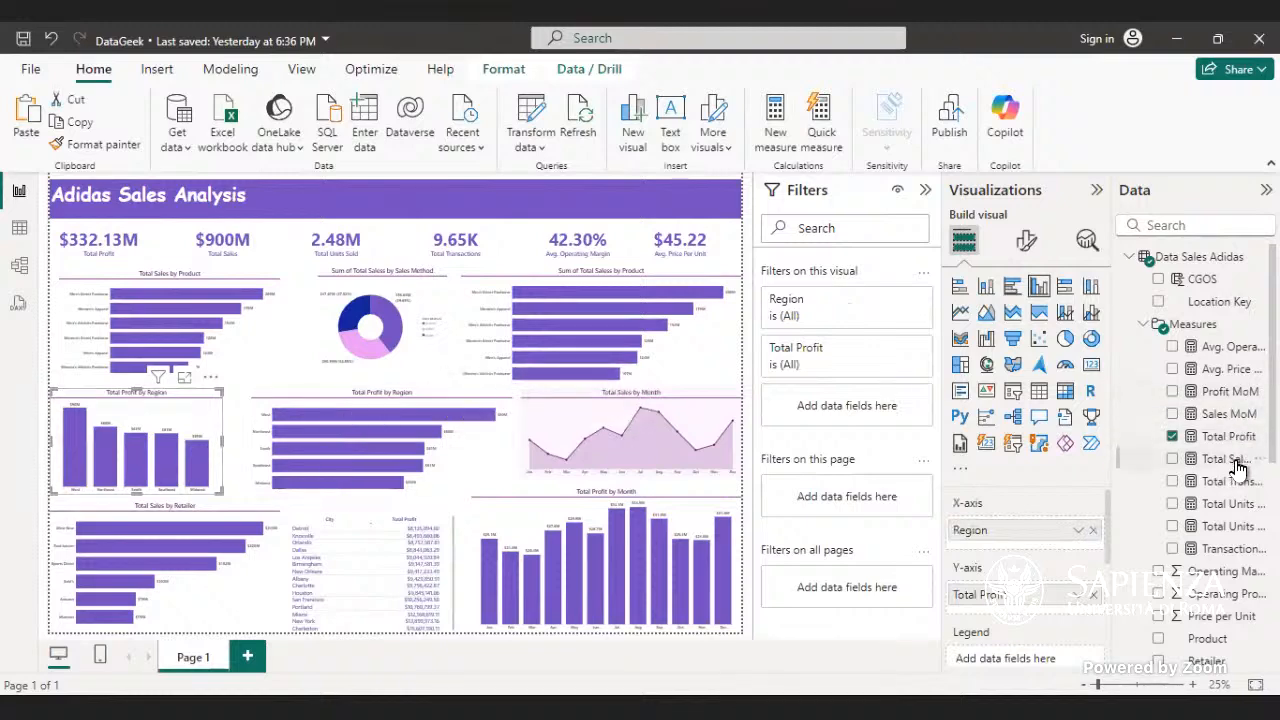
left_click_drag(1237, 467, 1022, 494)
scroll(1205, 495, "down", 4)
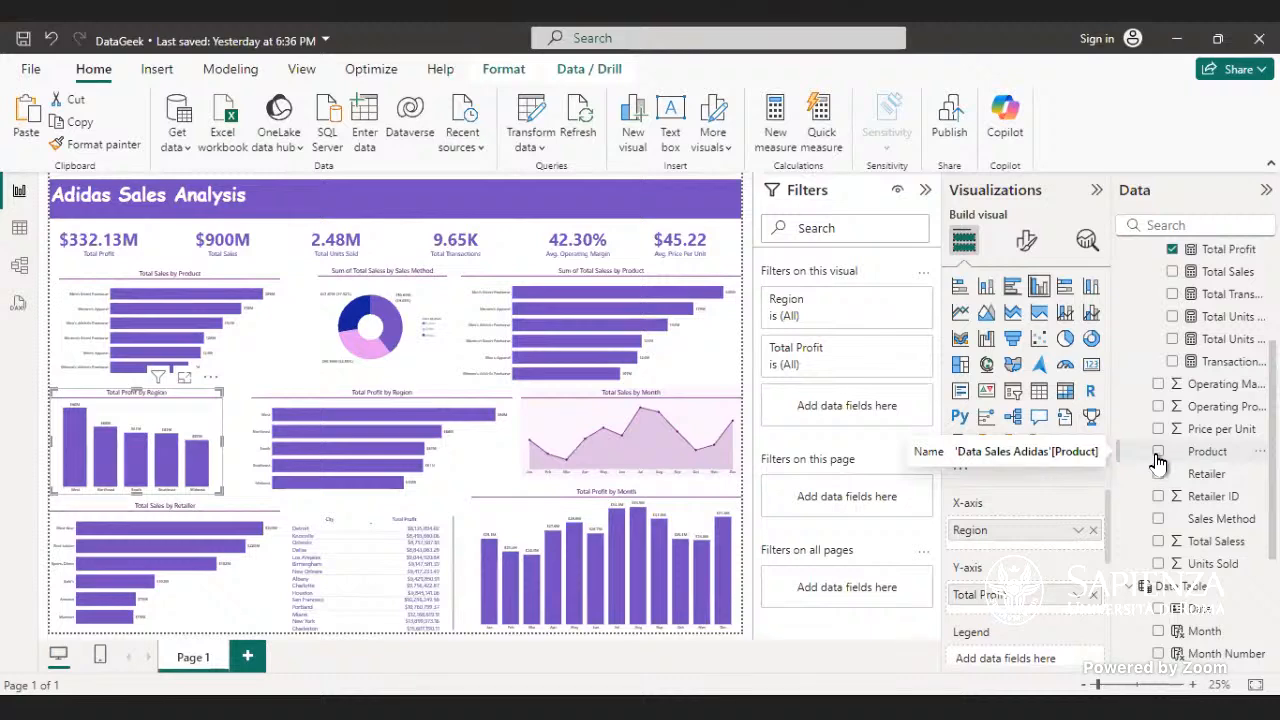
left_click(1157, 453)
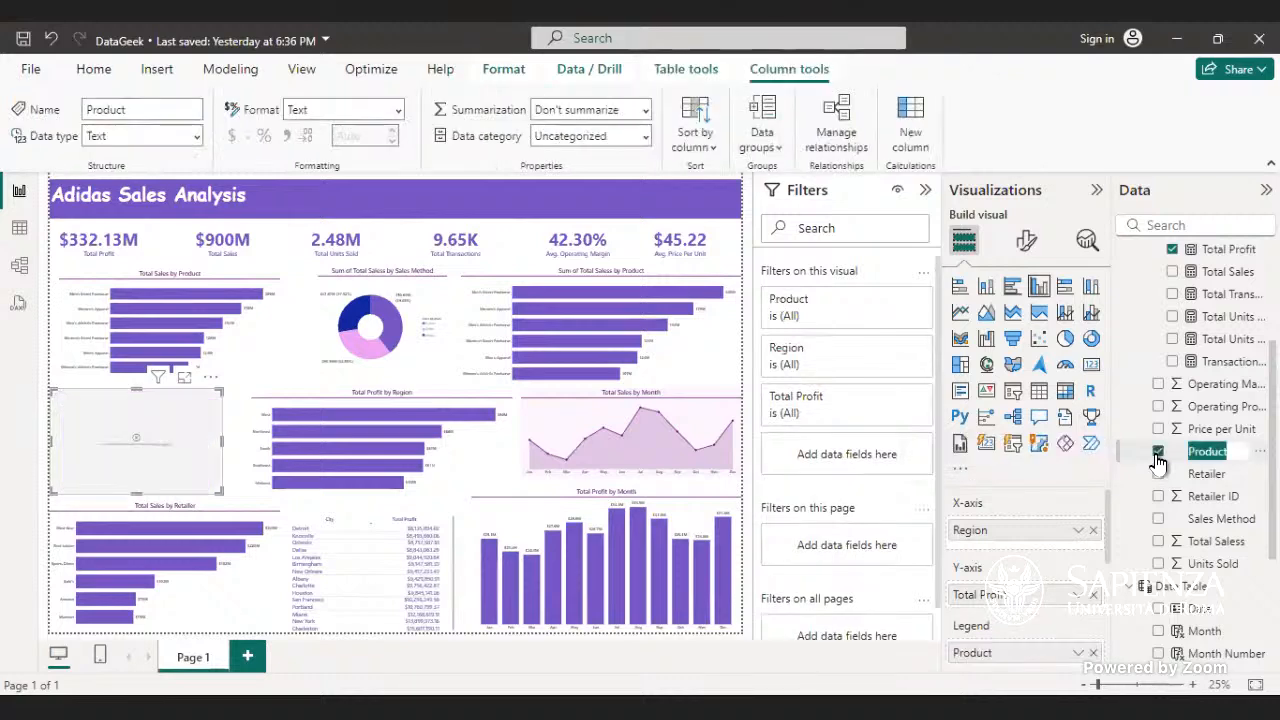
scroll(1190, 368, "up", 4)
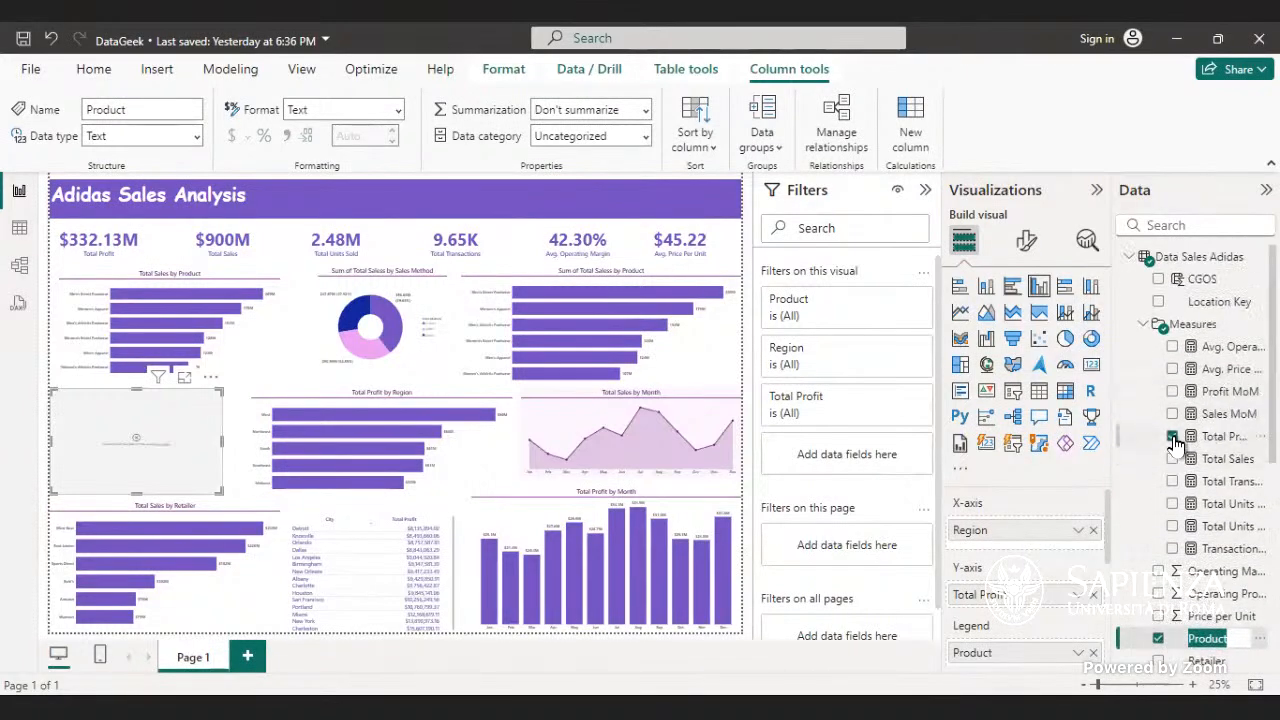
left_click(1160, 640)
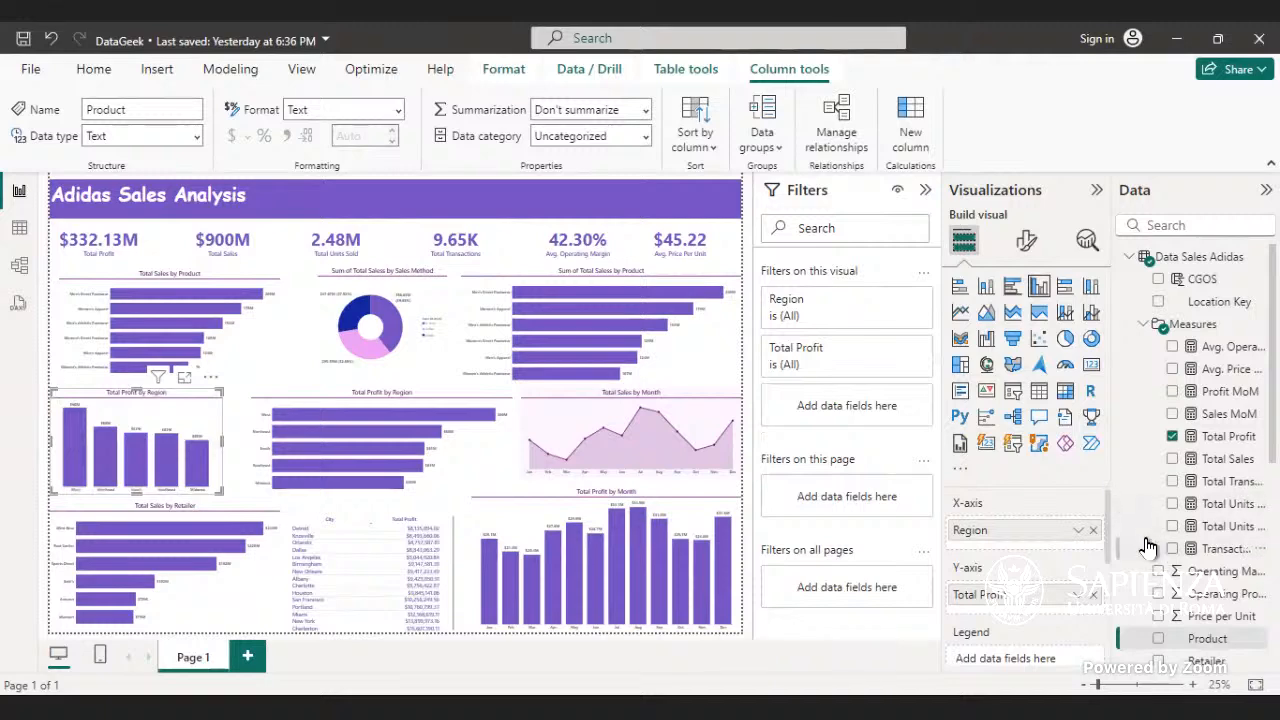
scroll(1185, 437, "down", 4)
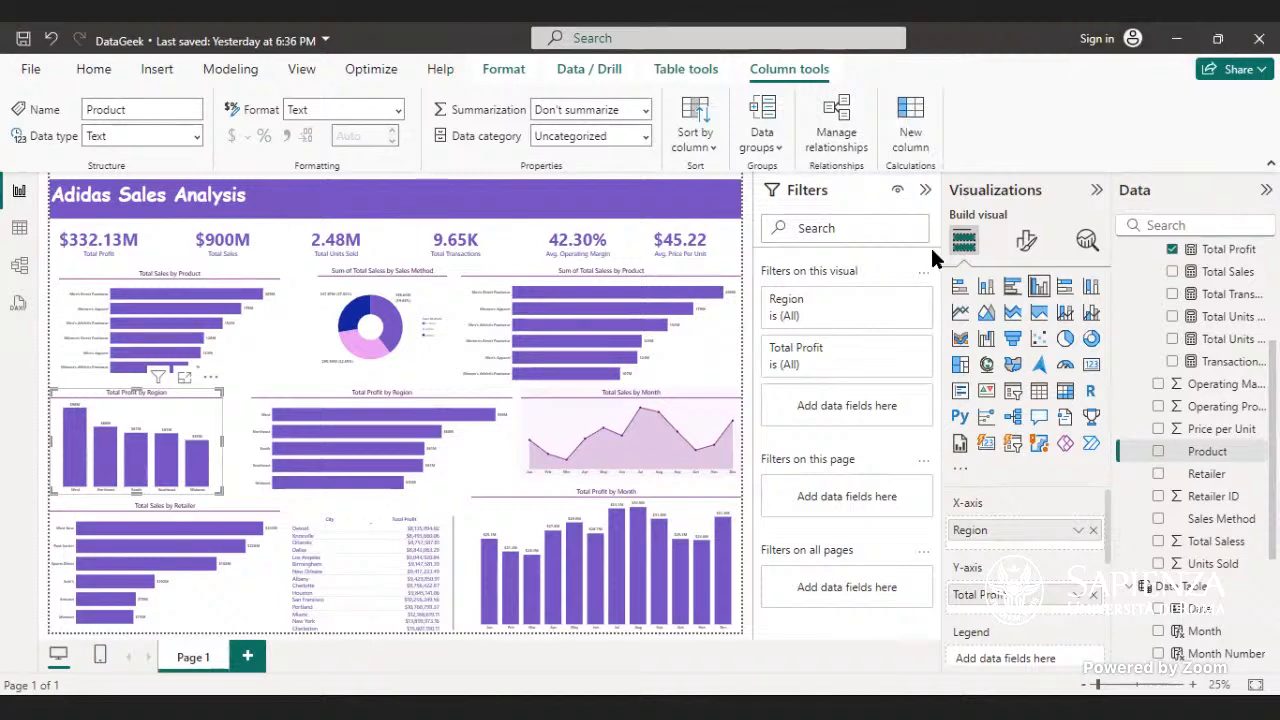
- Take the Product field out of the Sum of Total Saless by Product bar chart and look through the available fields
left_click(700, 372)
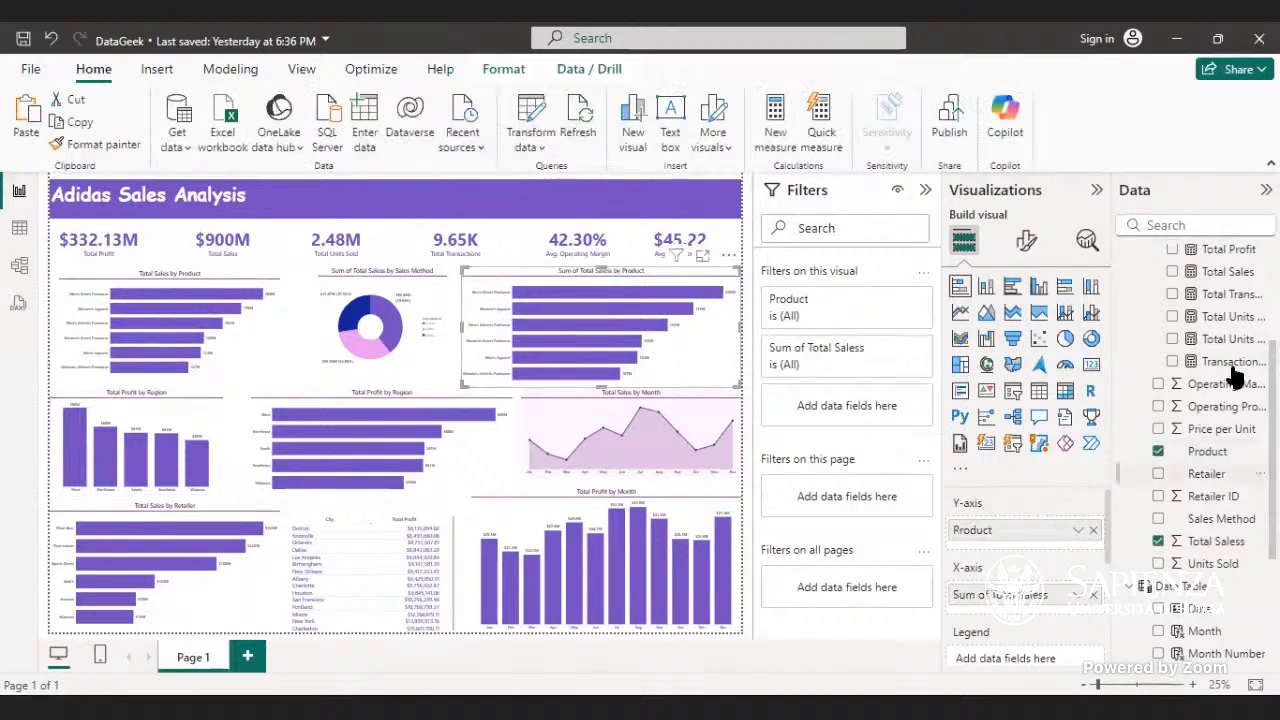
left_click(1158, 452)
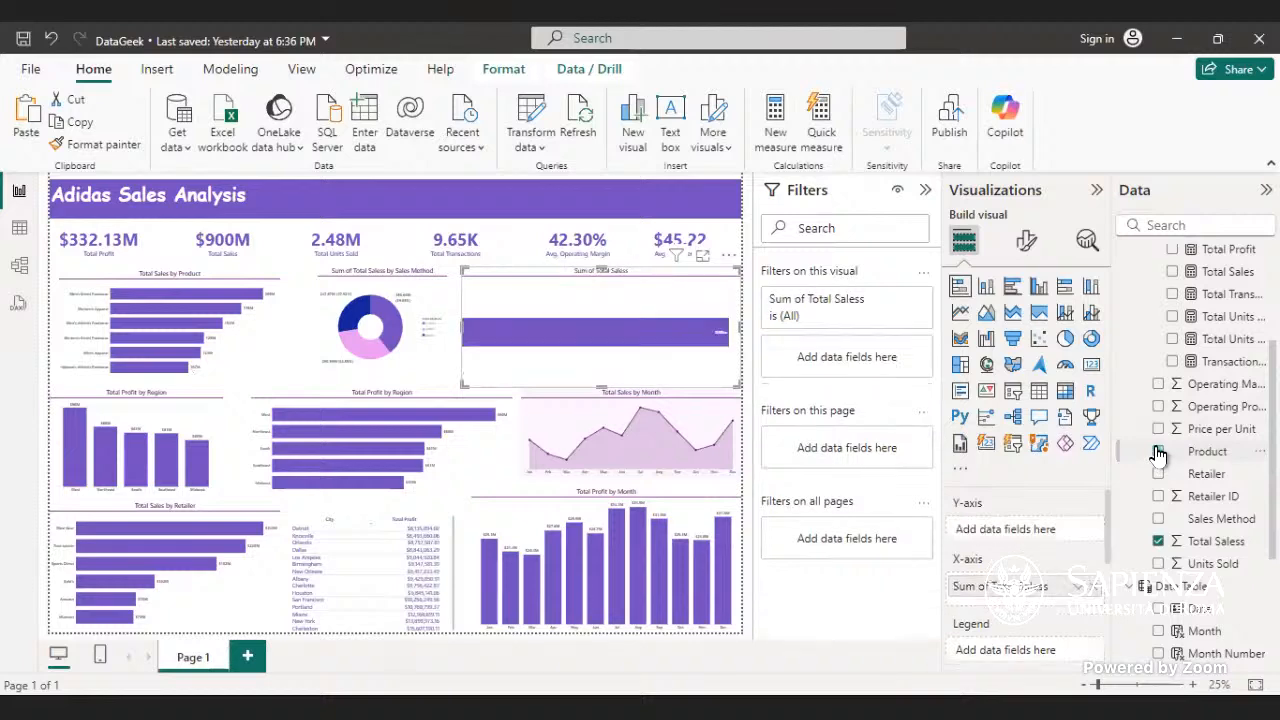
scroll(1160, 545, "down", 4)
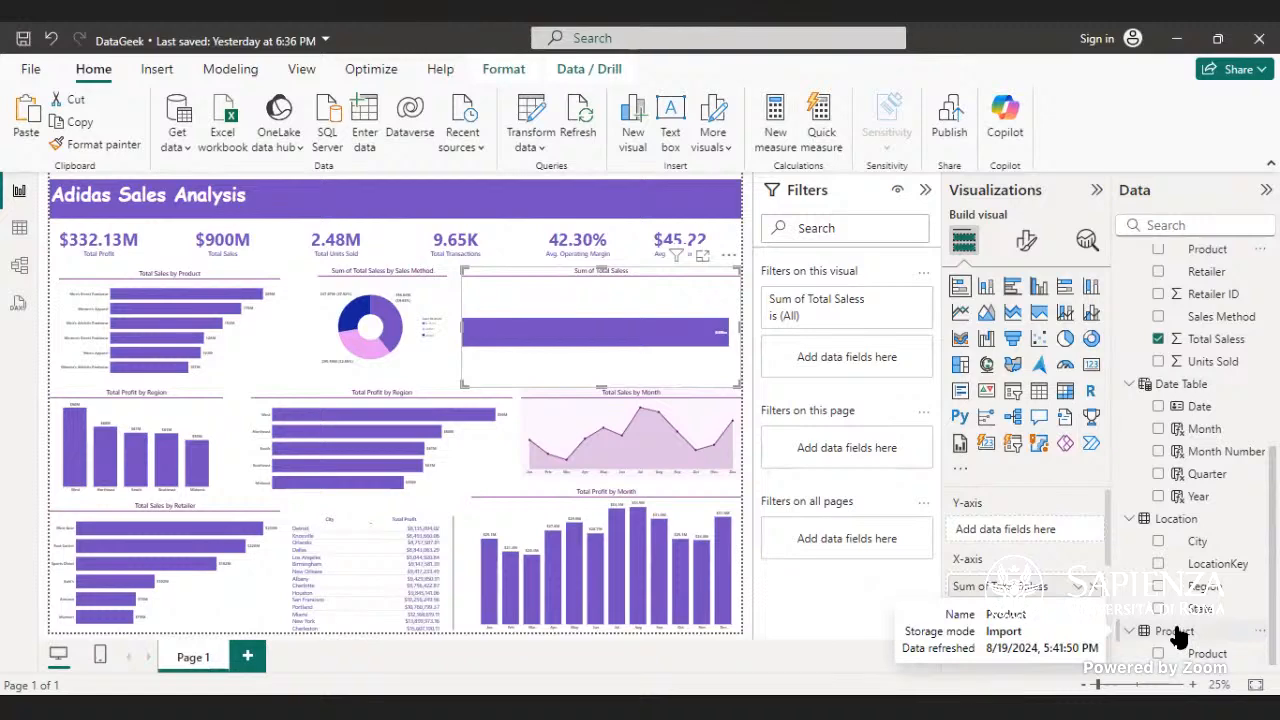
scroll(1147, 582, "up", 6)
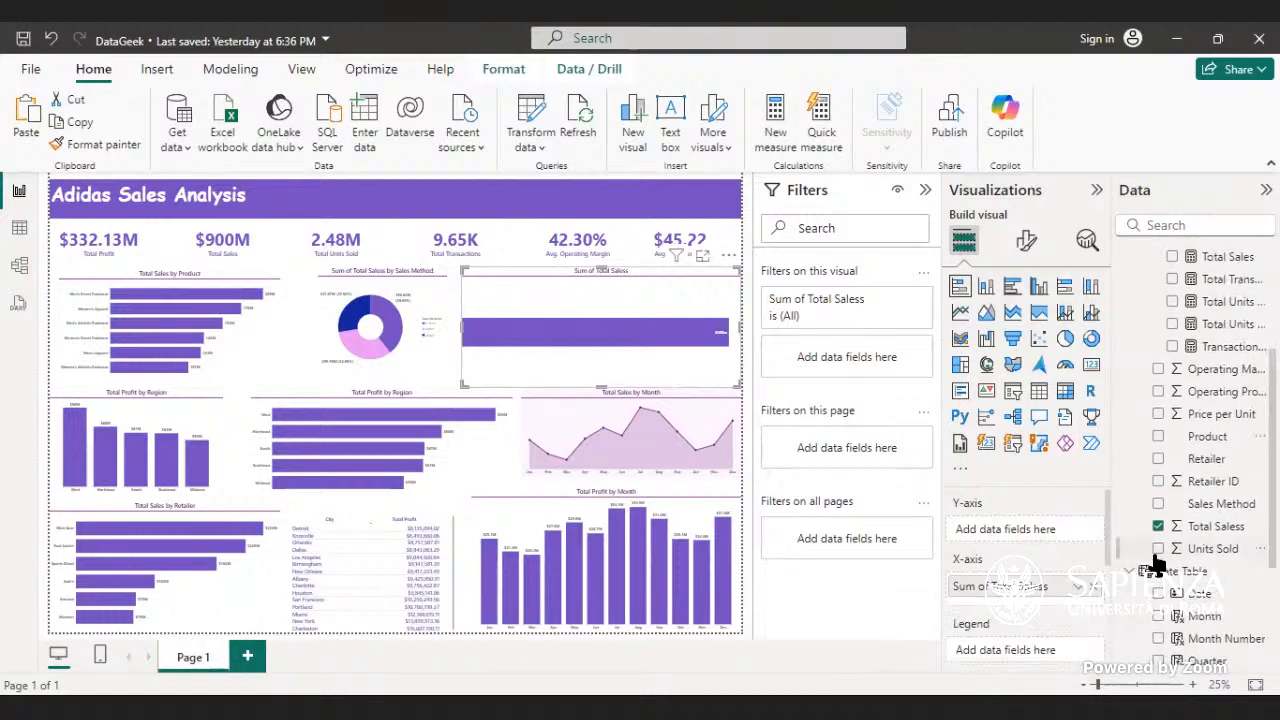
scroll(1160, 565, "down", 5)
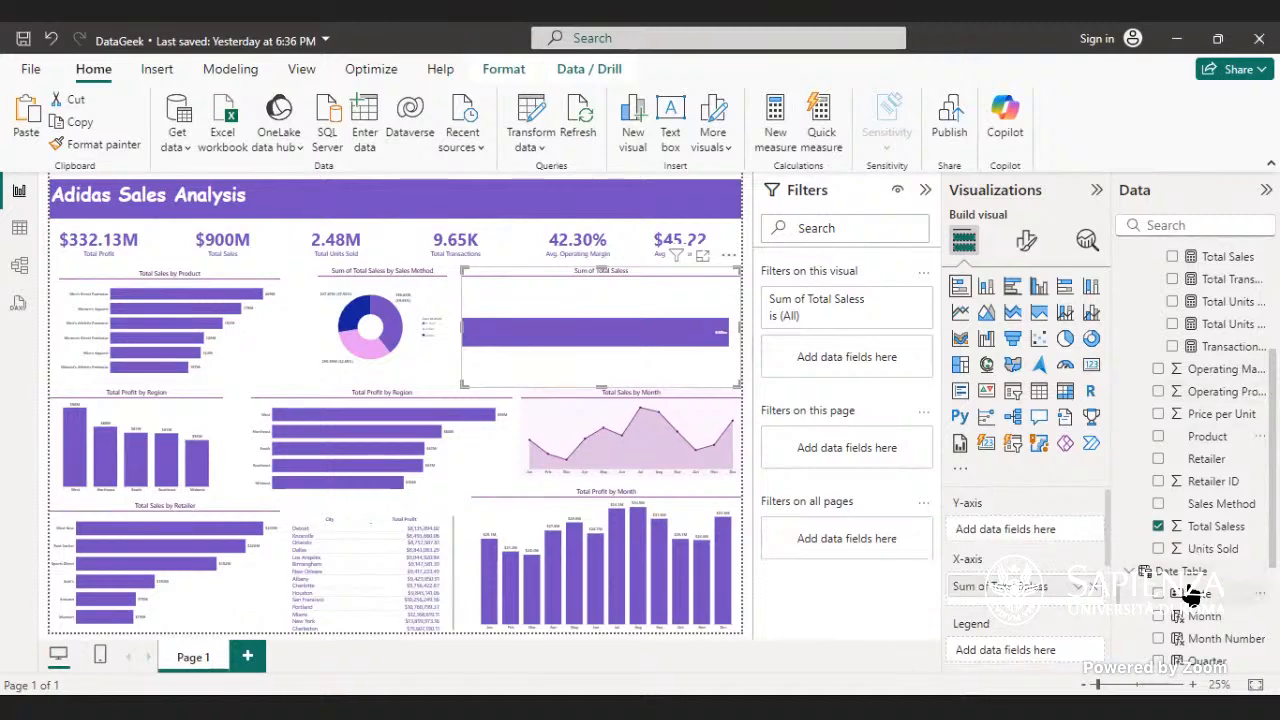
scroll(1190, 590, "up", 4)
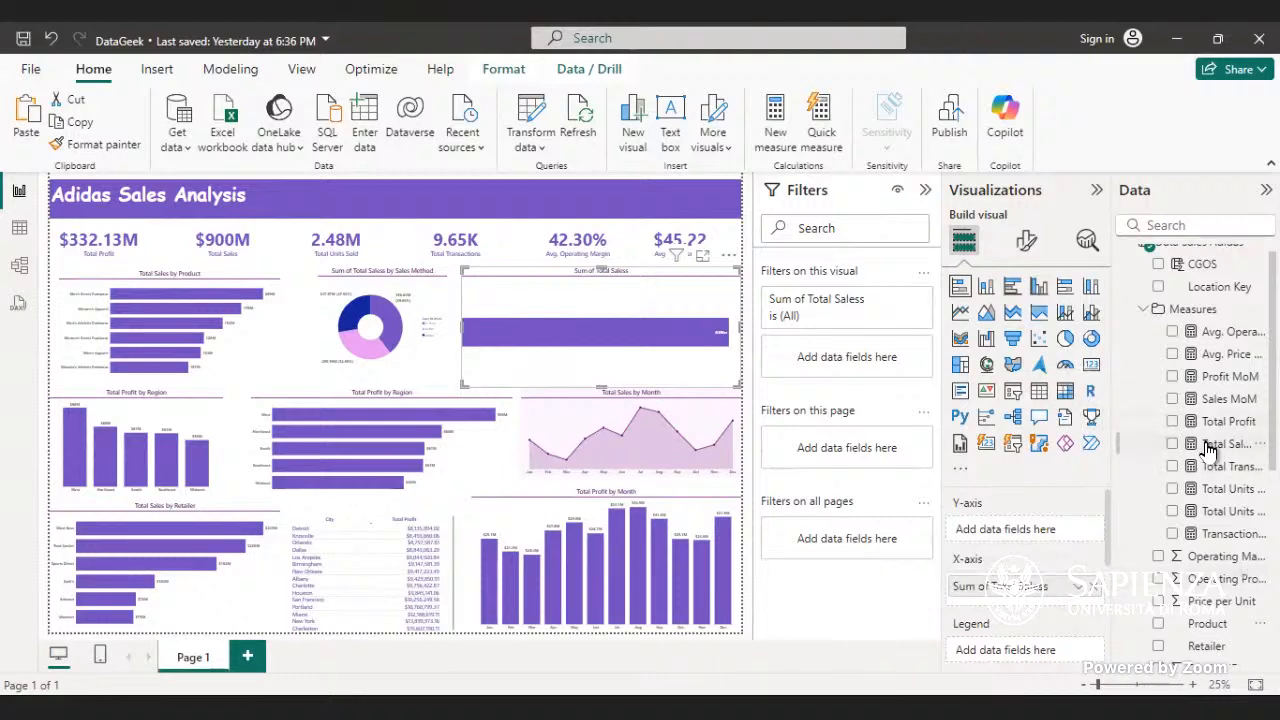
scroll(1200, 322, "up", 1)
scroll(1203, 330, "down", 8)
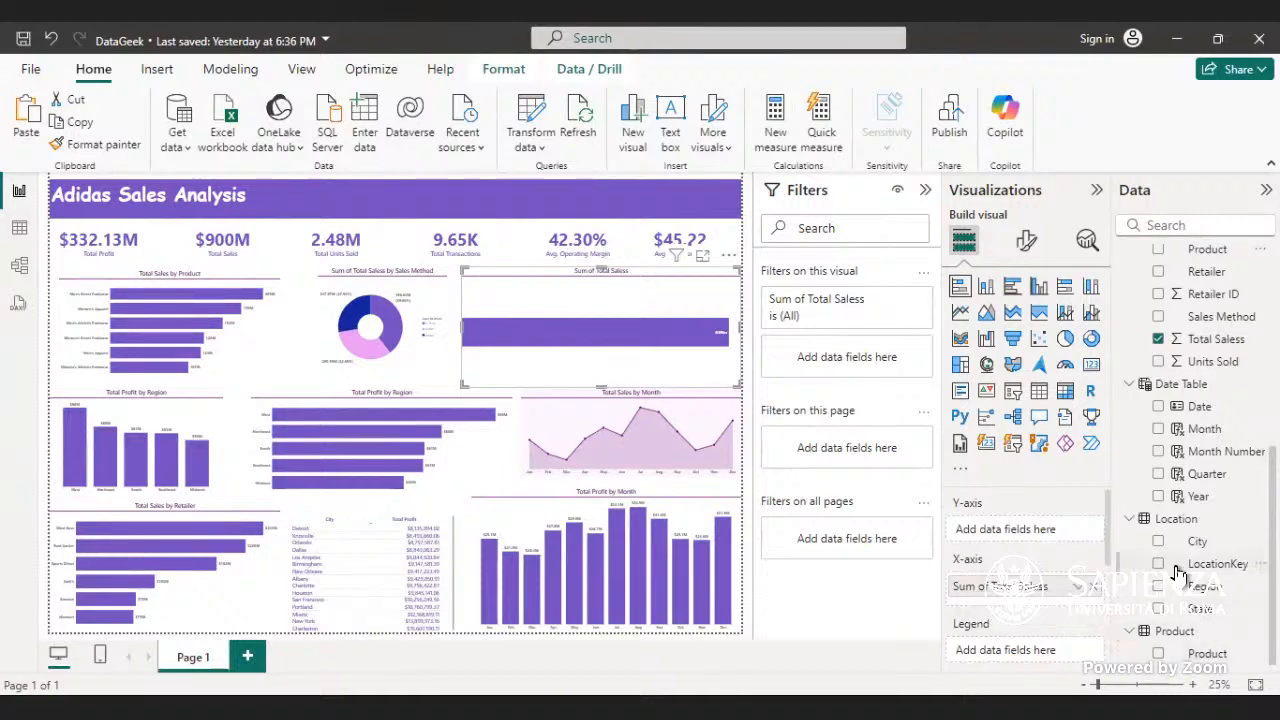
scroll(1190, 572, "up", 3)
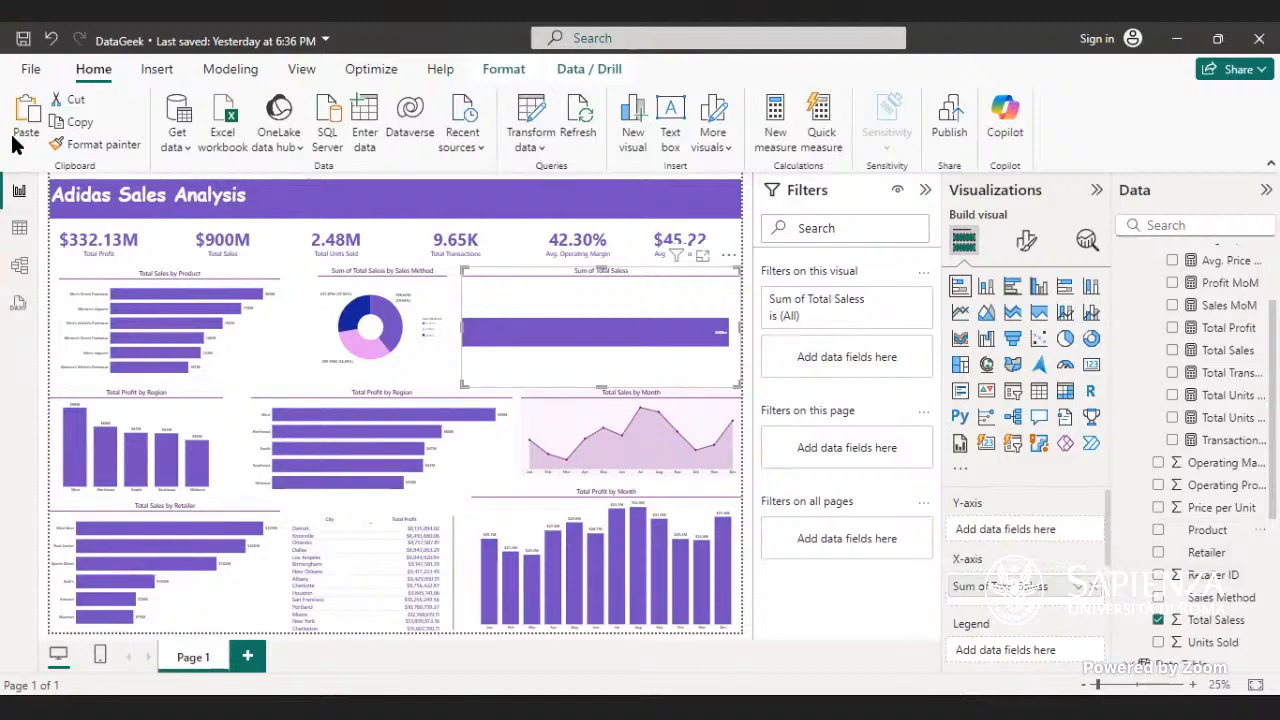
- Examine the columns of the Data Sales Adidas, Location and Product tables in the table view and return to the report
left_click(19, 225)
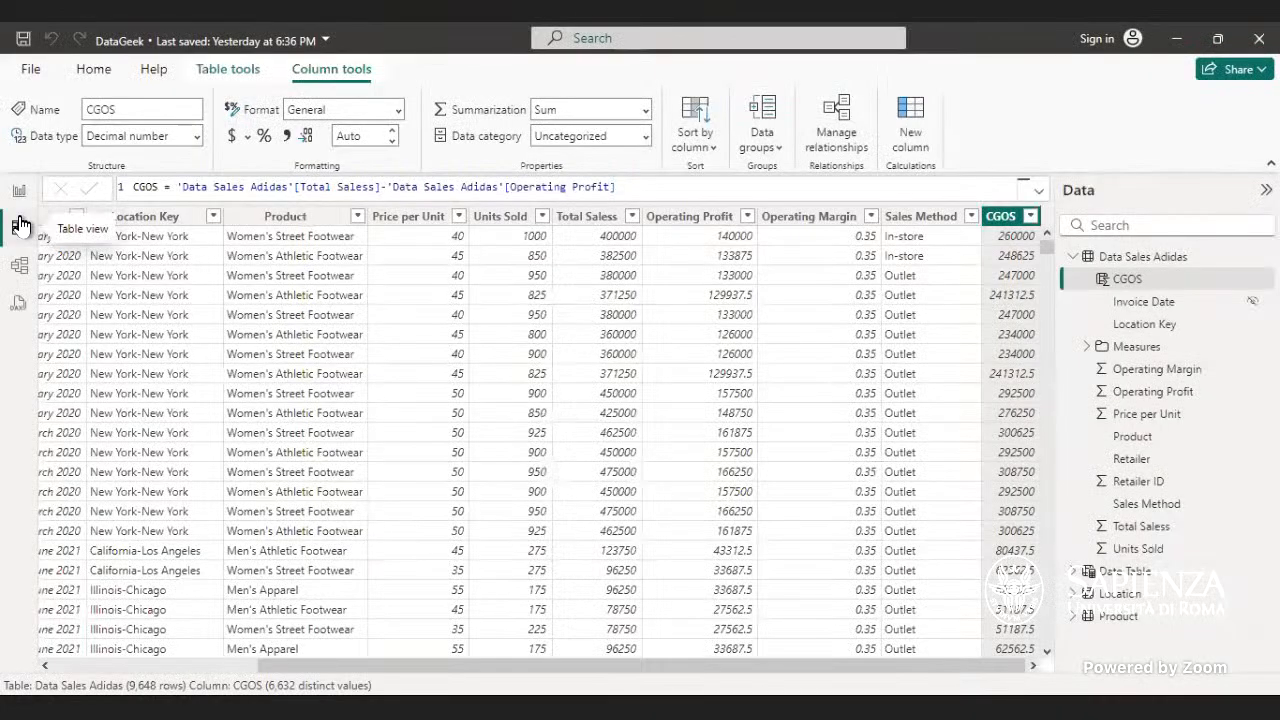
left_click_drag(434, 663, 594, 585)
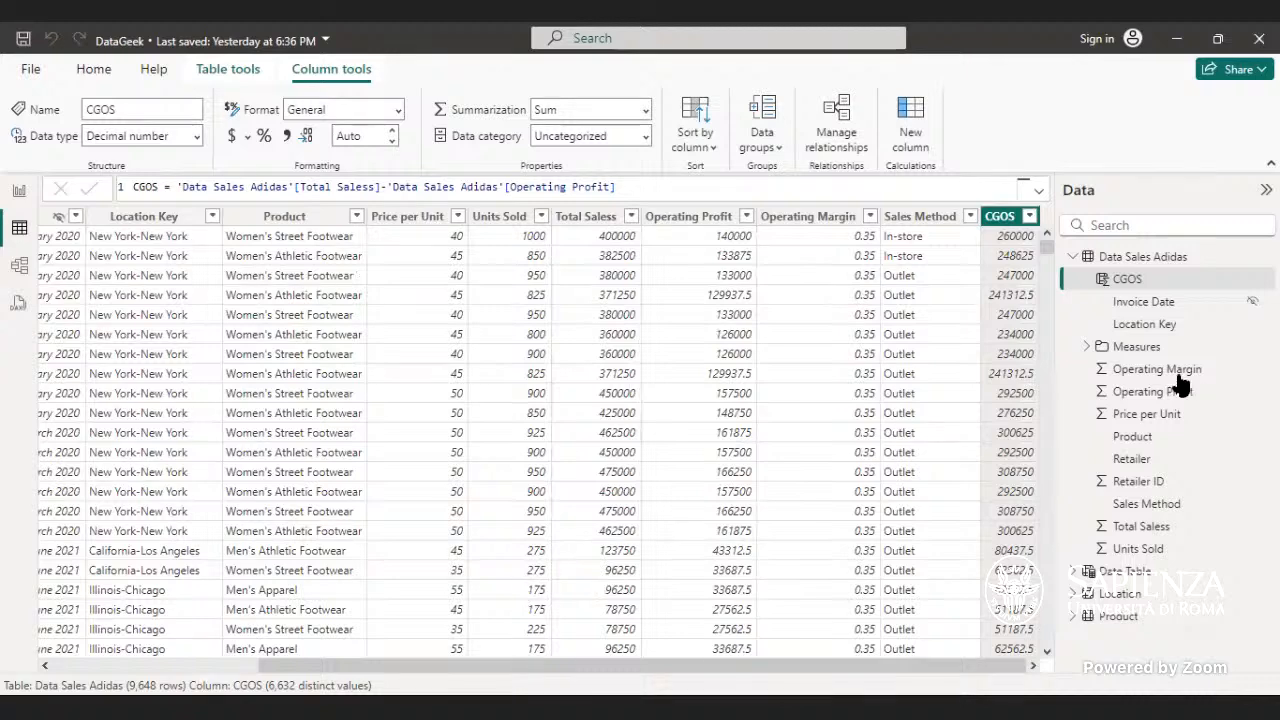
left_click(1110, 592)
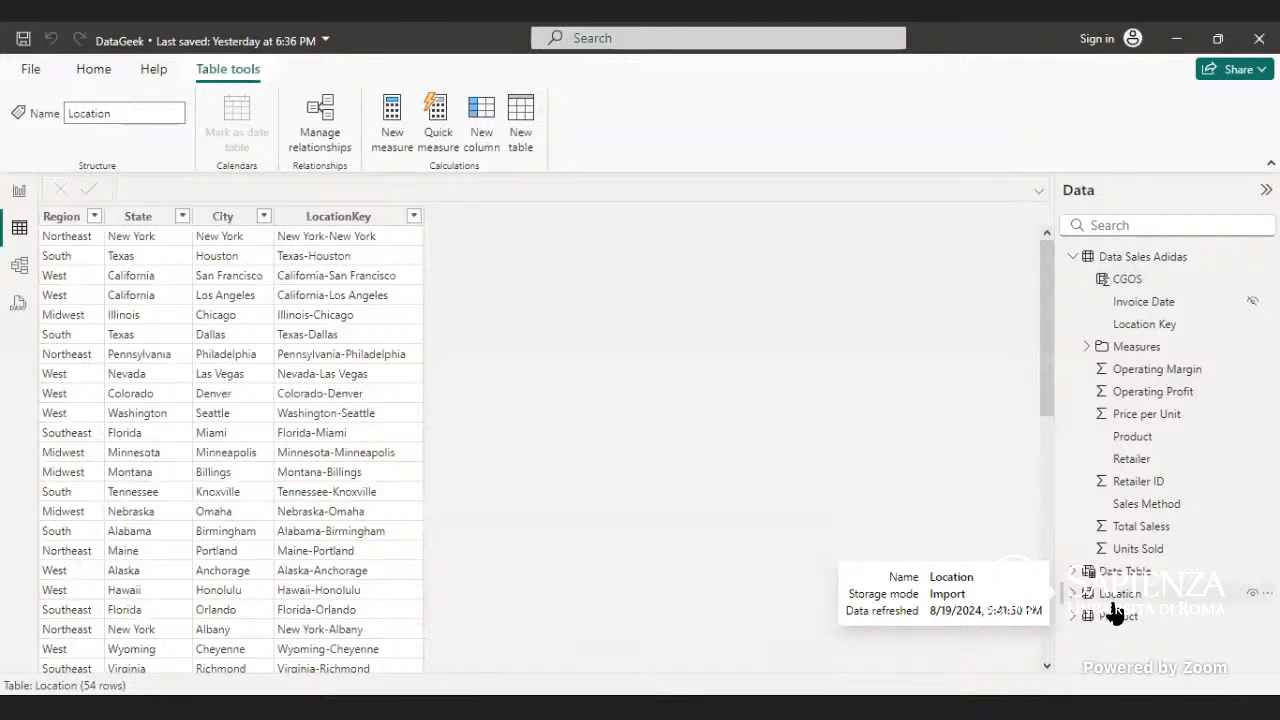
left_click(1116, 620)
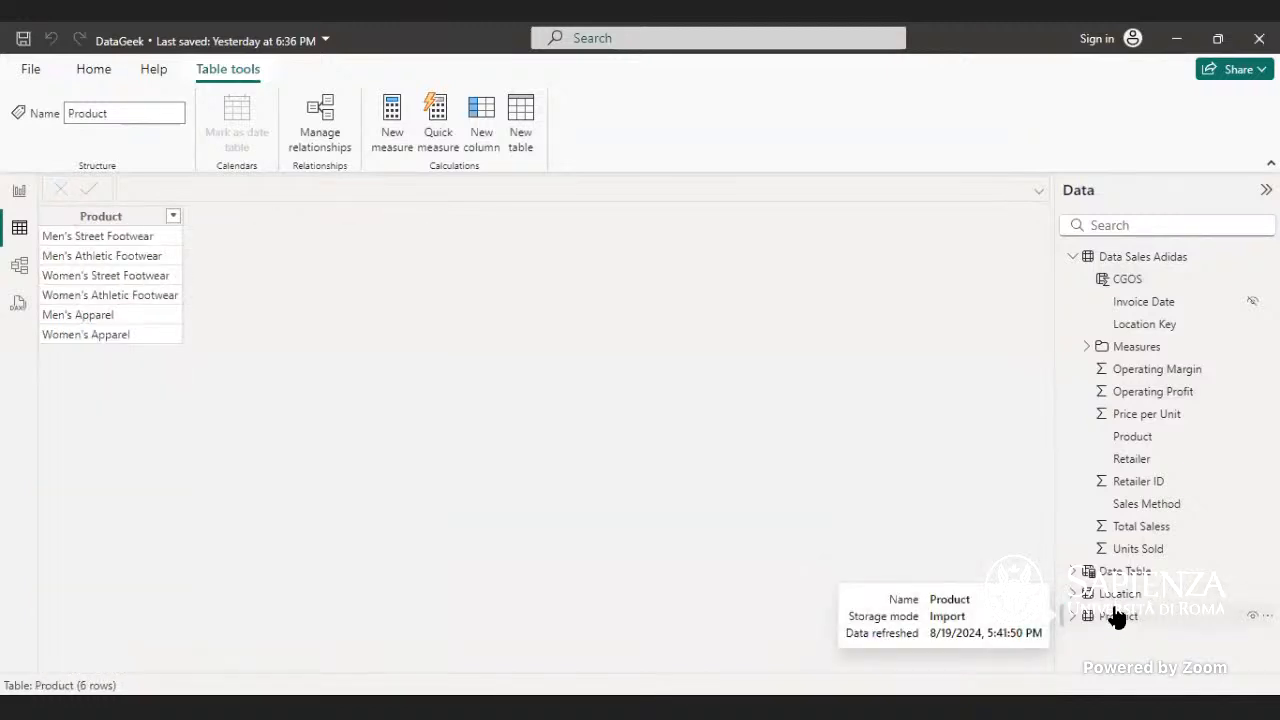
left_click(1122, 598)
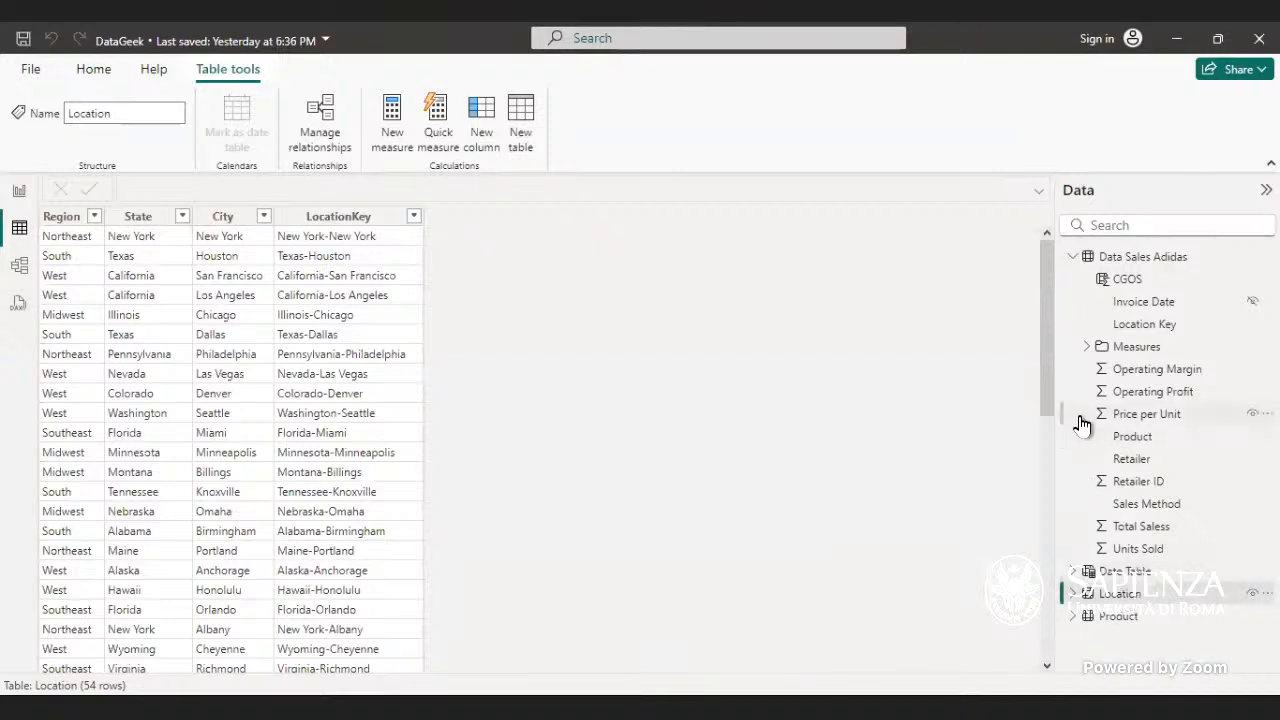
left_click(19, 191)
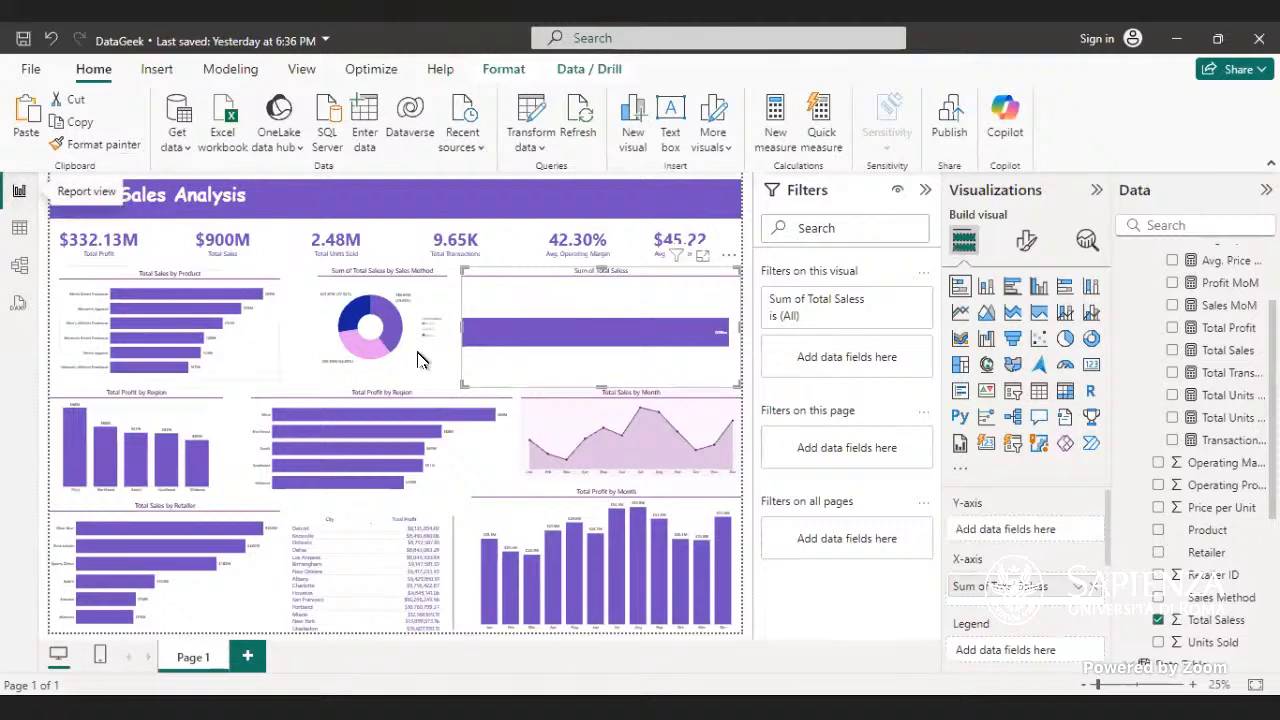
- Replace Total Profit with the Total Sales measure on the Y-axis of the region column chart
left_click(201, 426)
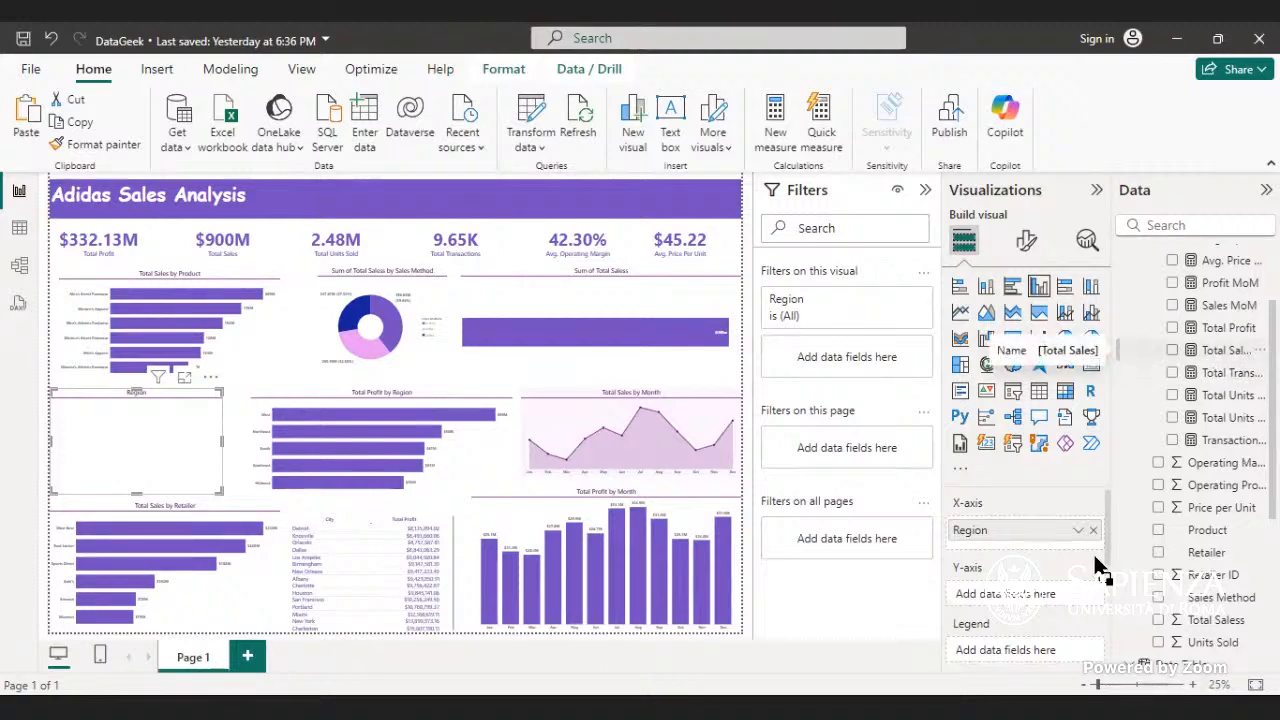
left_click_drag(1100, 568, 1040, 605)
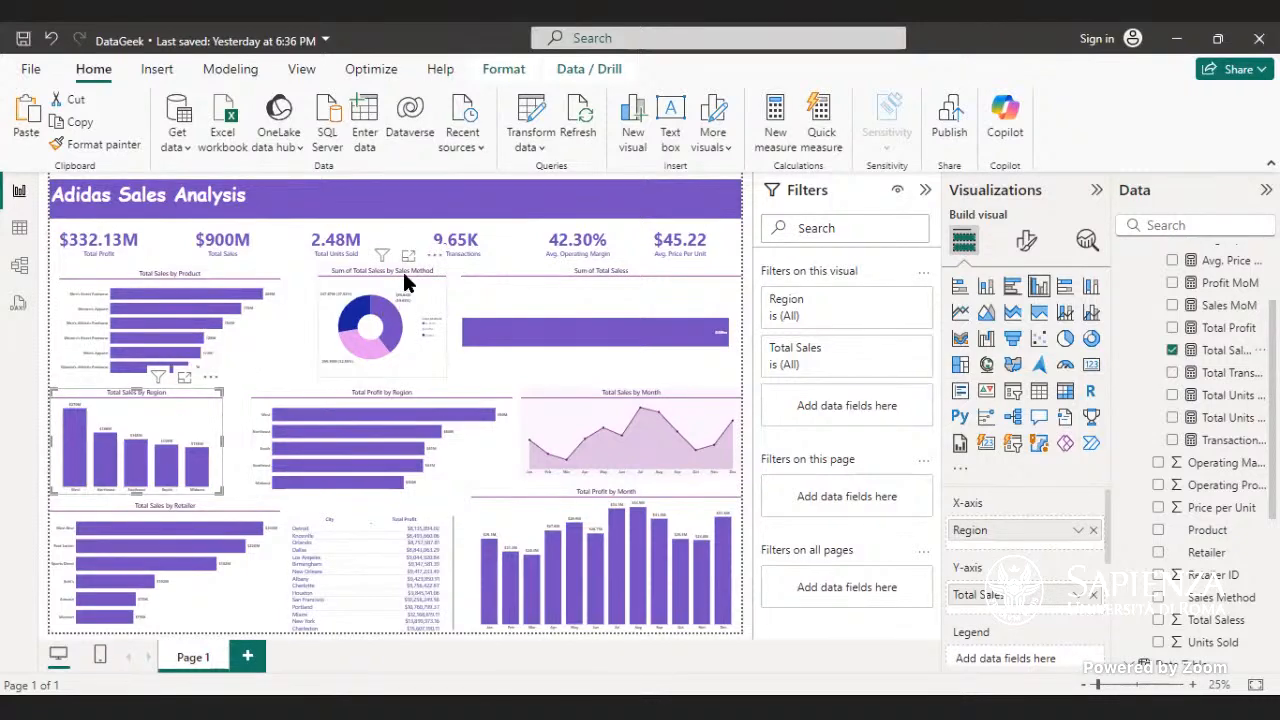
mouse_move(393, 338)
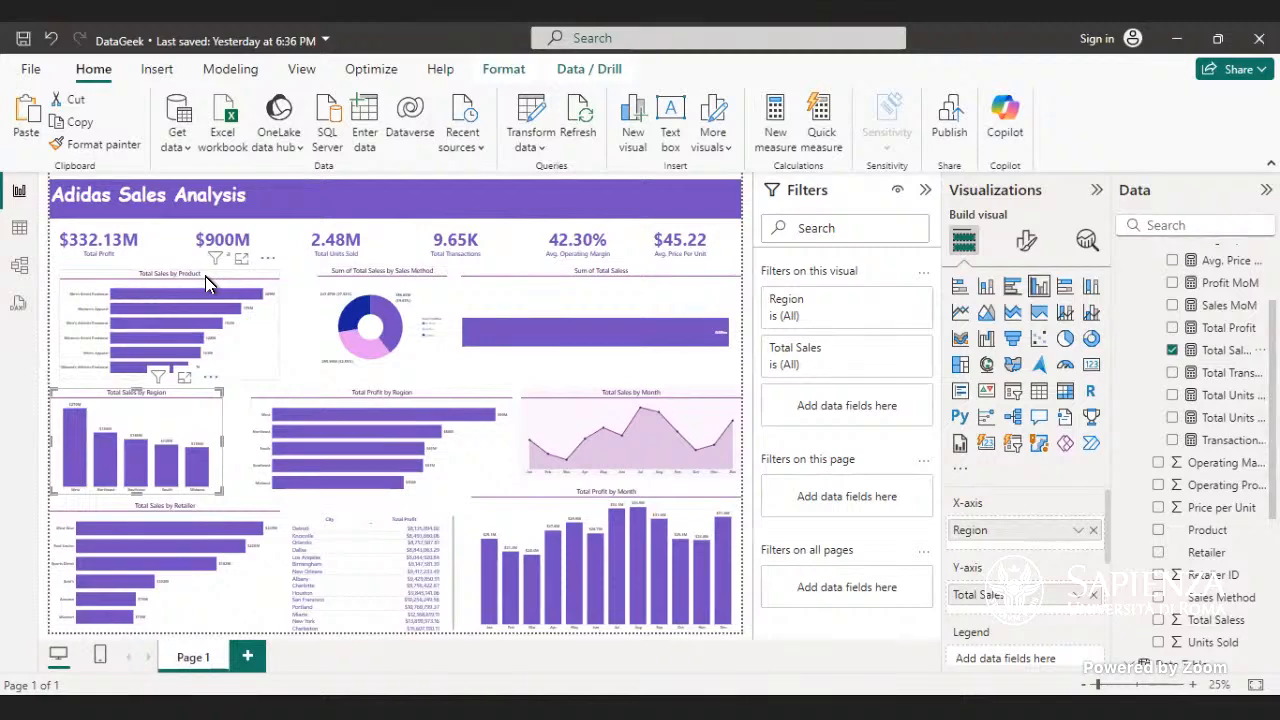
- Replace Sum of Total Saless with the Total Profit measure in the single-bar chart and break it down by Product
left_click(549, 306)
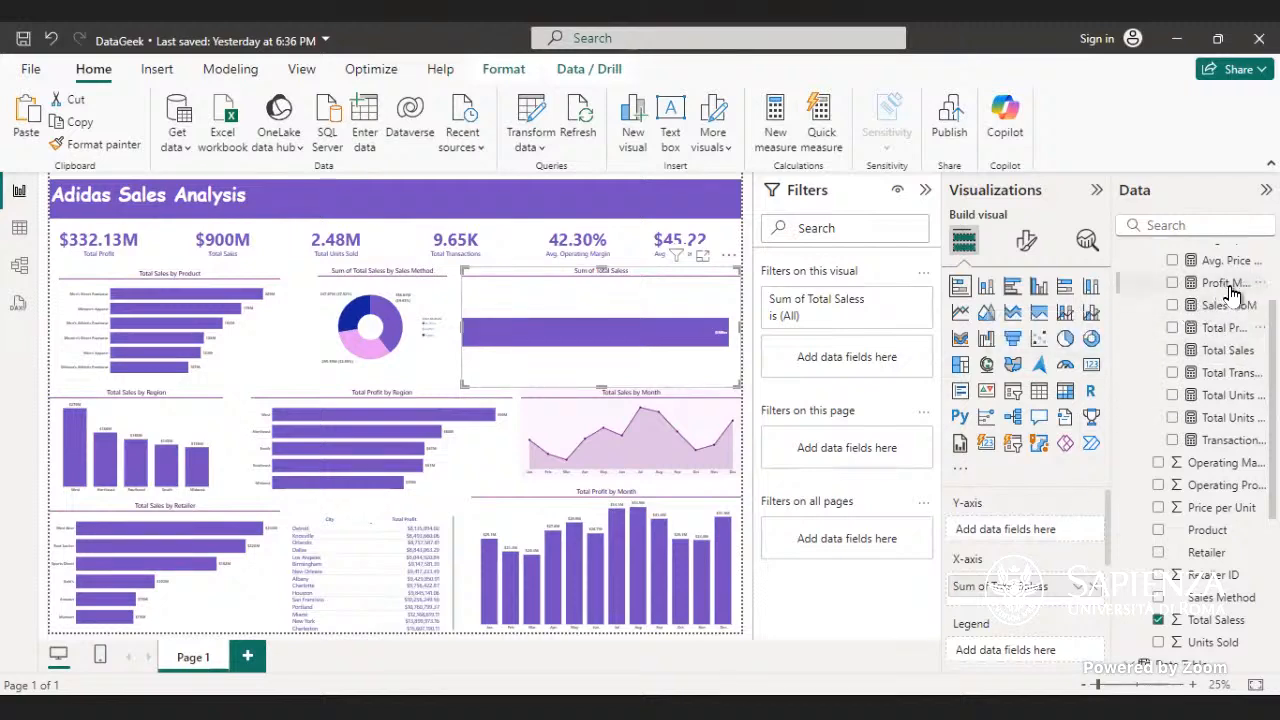
left_click_drag(1245, 335, 705, 320)
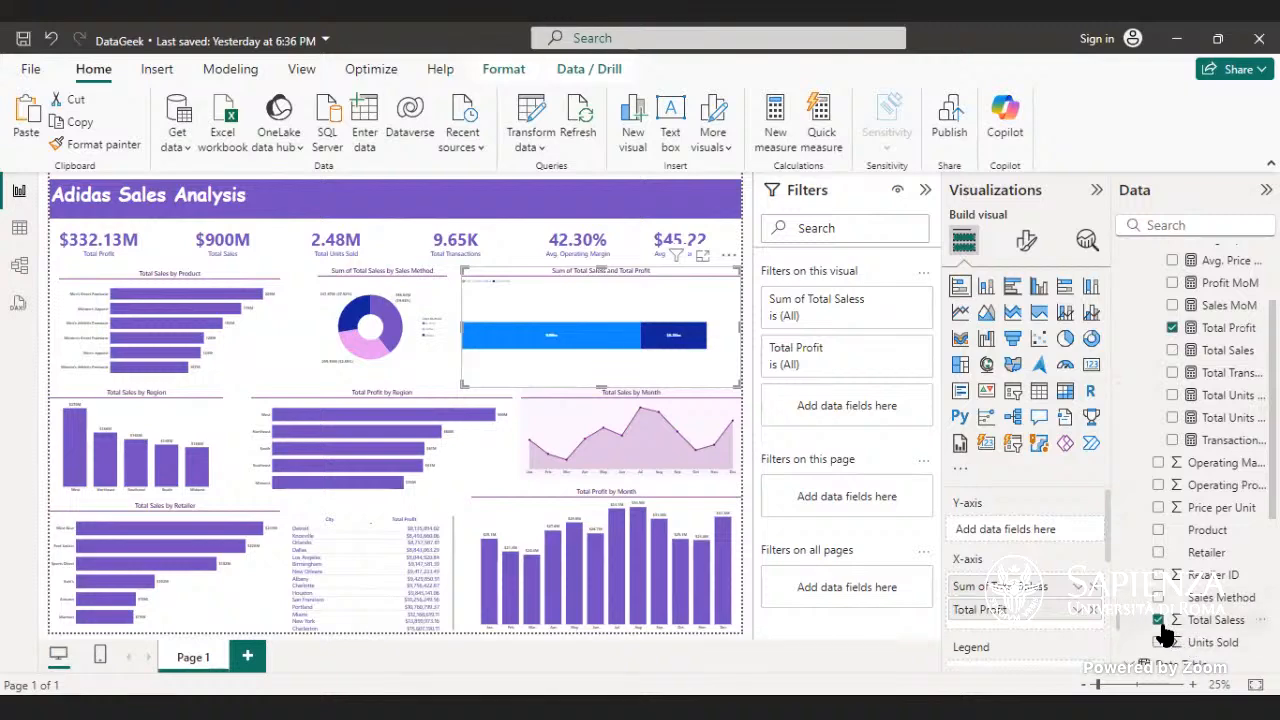
left_click_drag(1157, 624, 1158, 625)
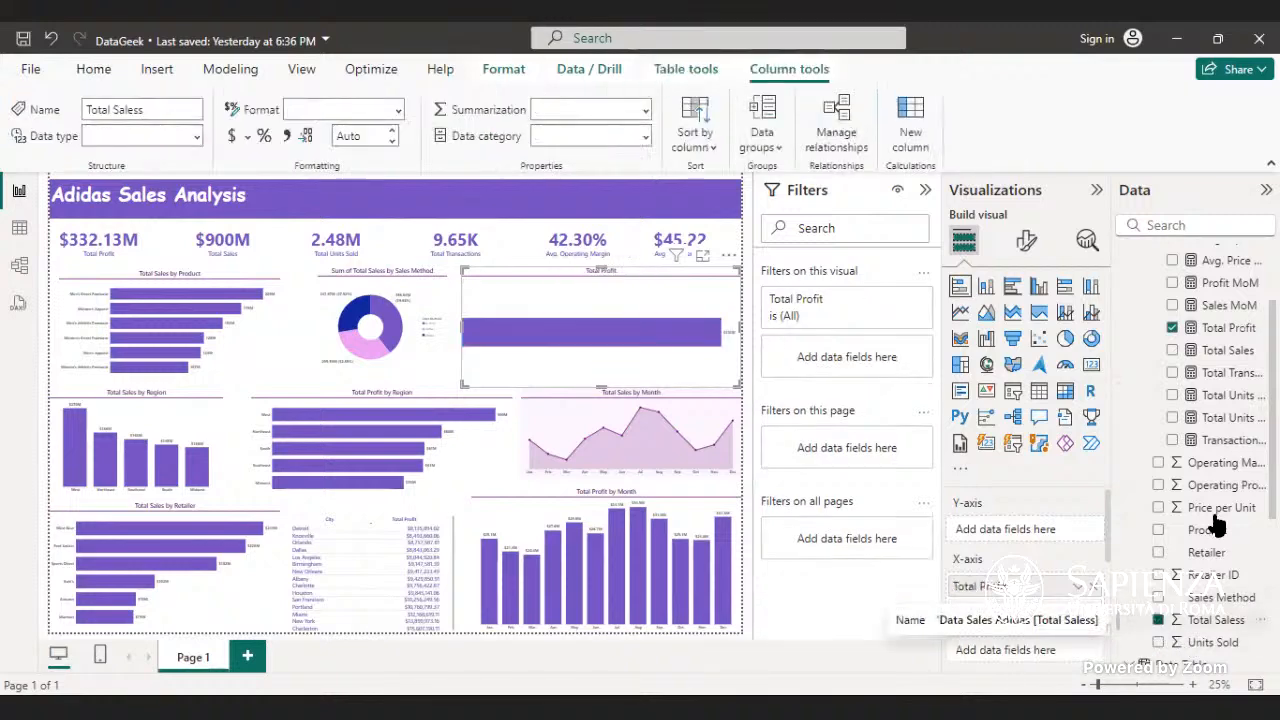
left_click_drag(1210, 531, 612, 366)
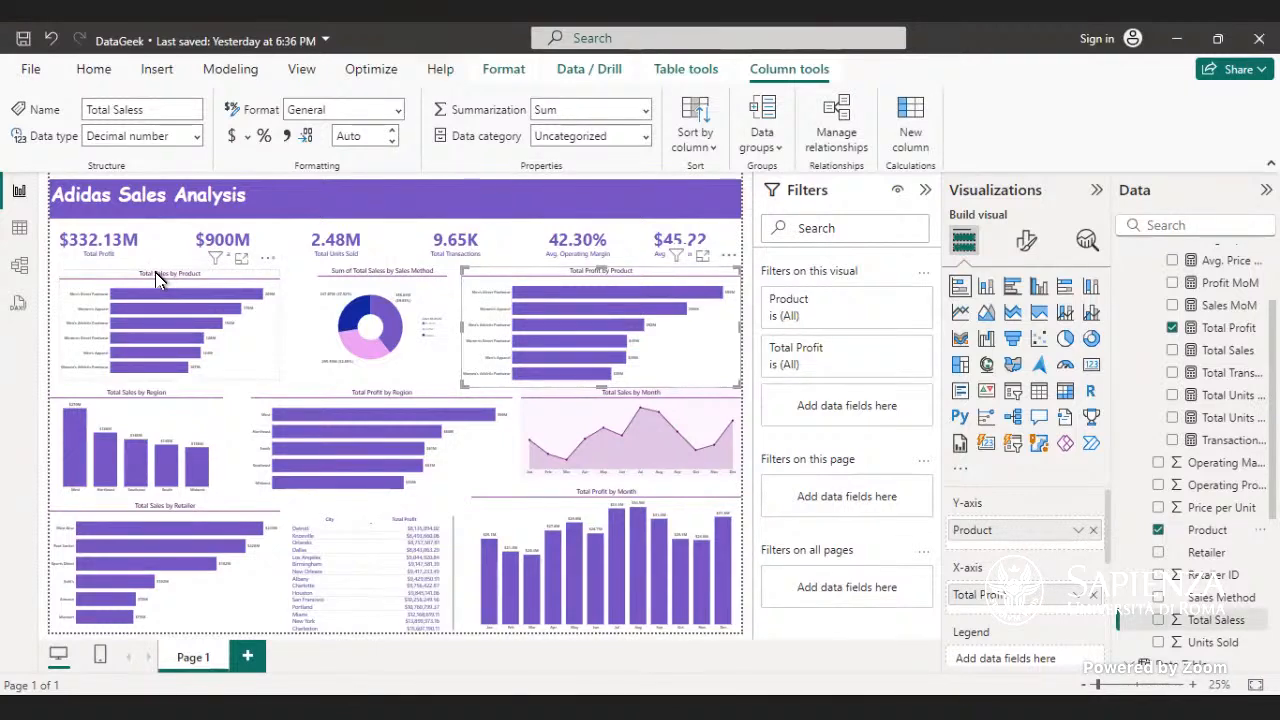
- Change the donut chart's title text to "Total Sales by Sales Method"
left_click(390, 287)
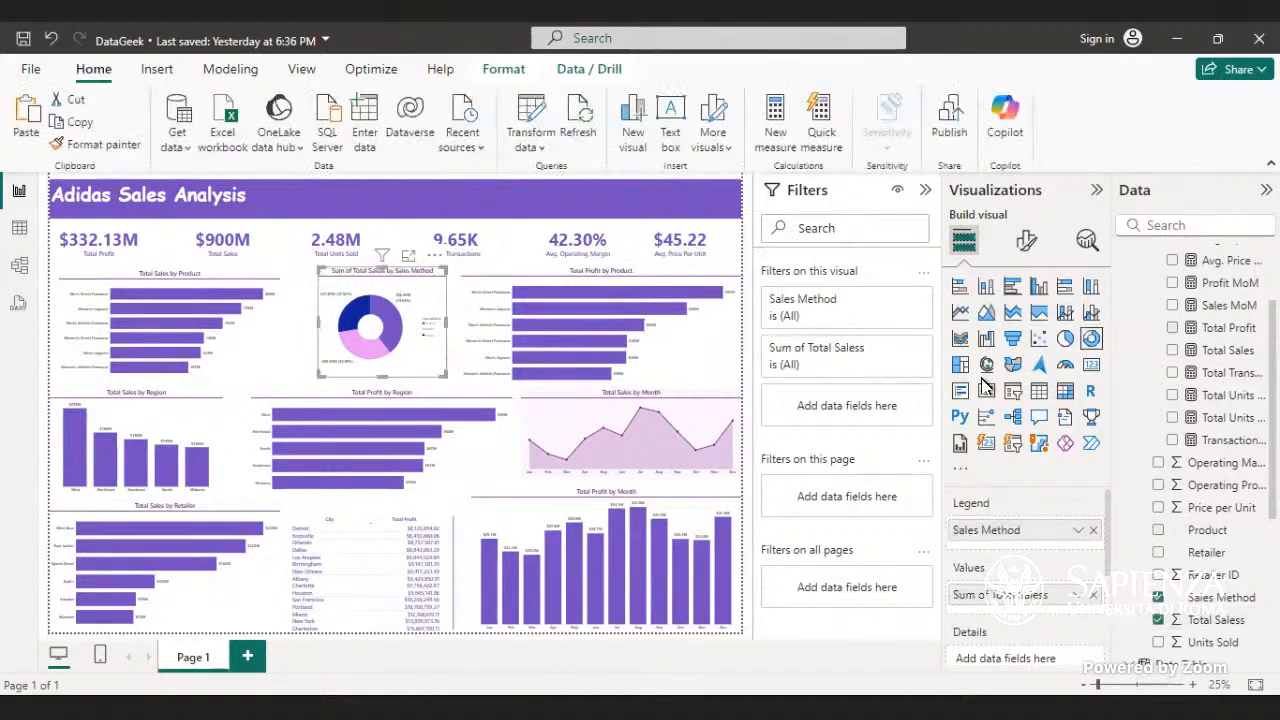
left_click(1025, 242)
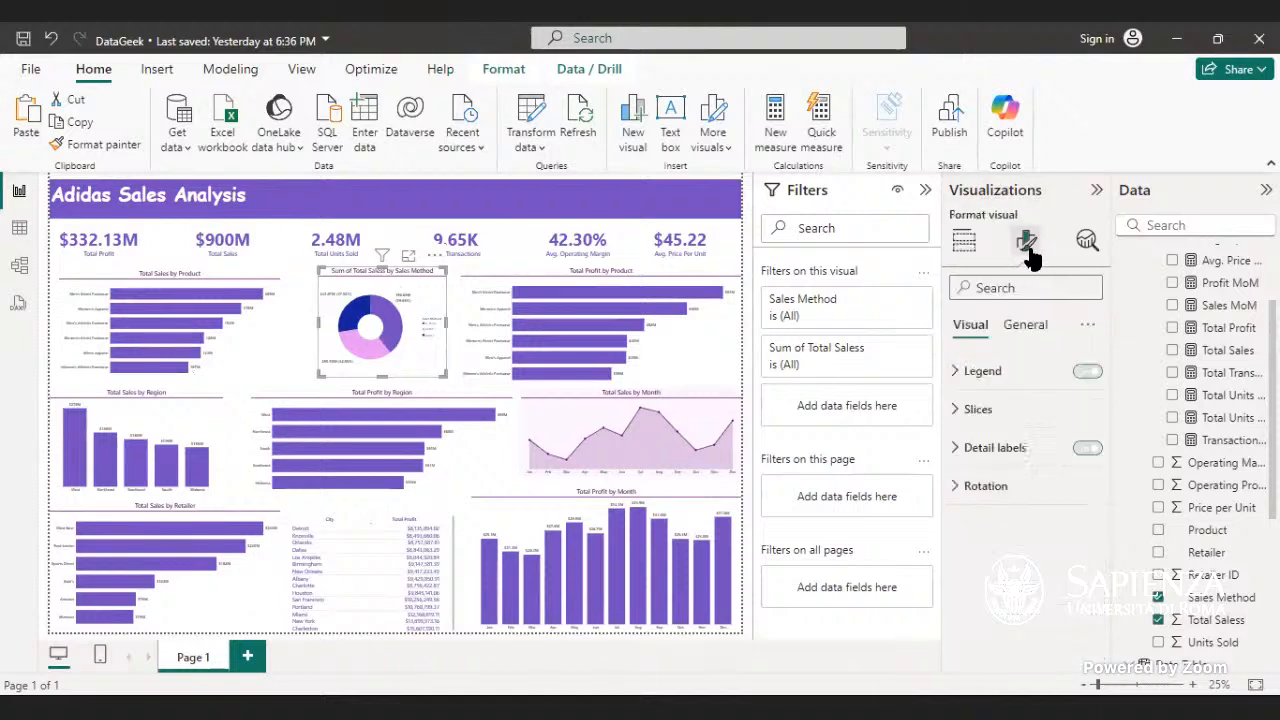
left_click(1025, 325)
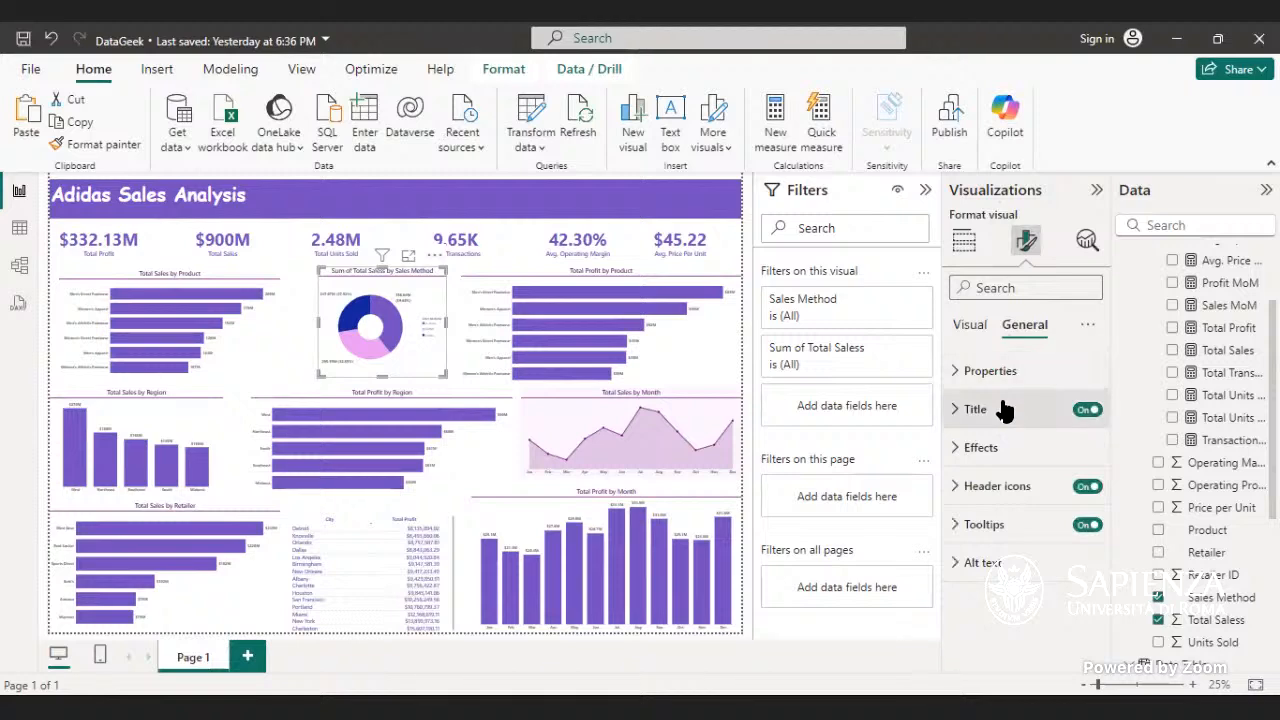
left_click(985, 409)
left_click(1005, 508)
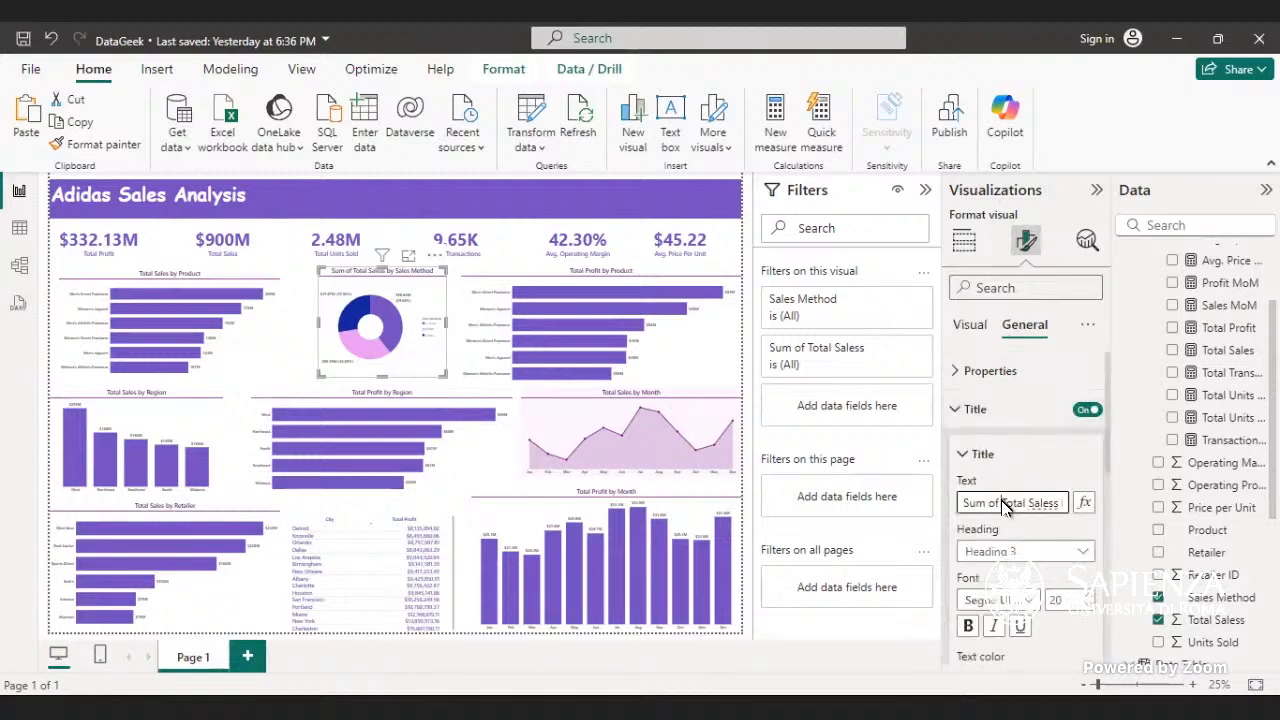
key("ctrl+a")
type("Total Sales by Sales Method")
type("Method")
left_click(1014, 520)
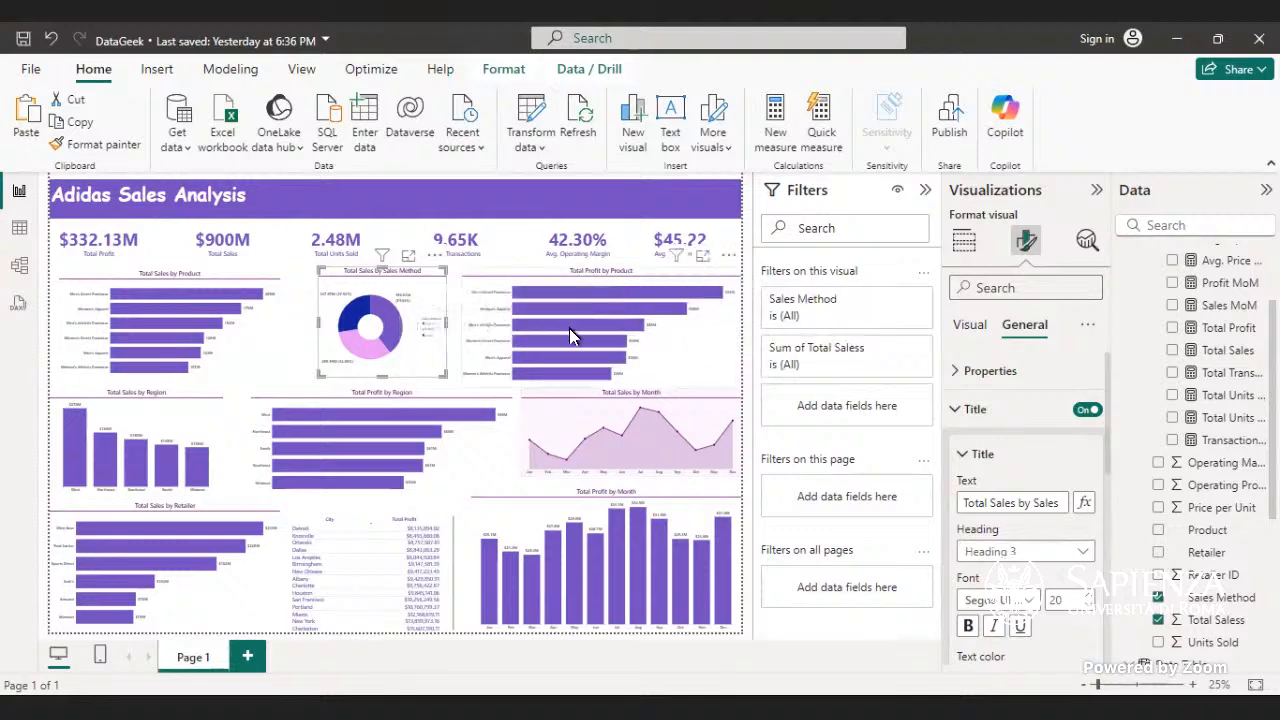
mouse_move(577, 288)
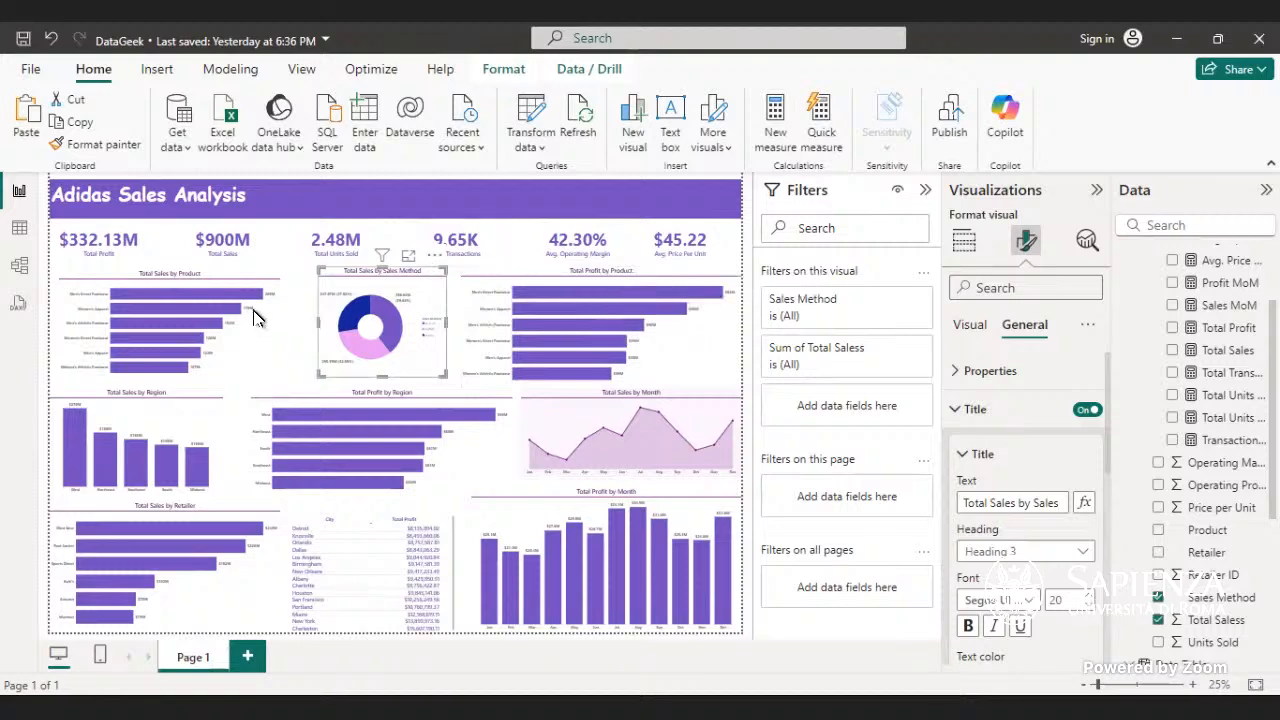
mouse_move(251, 300)
- Remove the city profit table from the report page
left_click(427, 515)
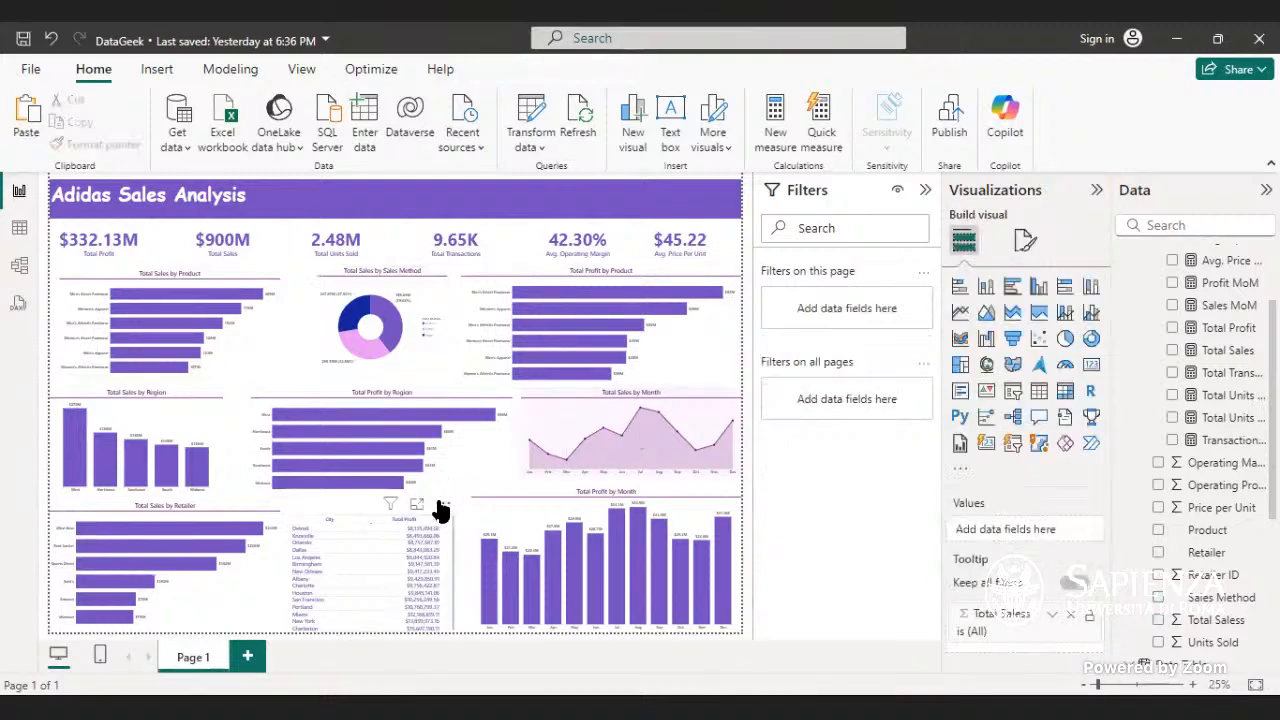
left_click(442, 506)
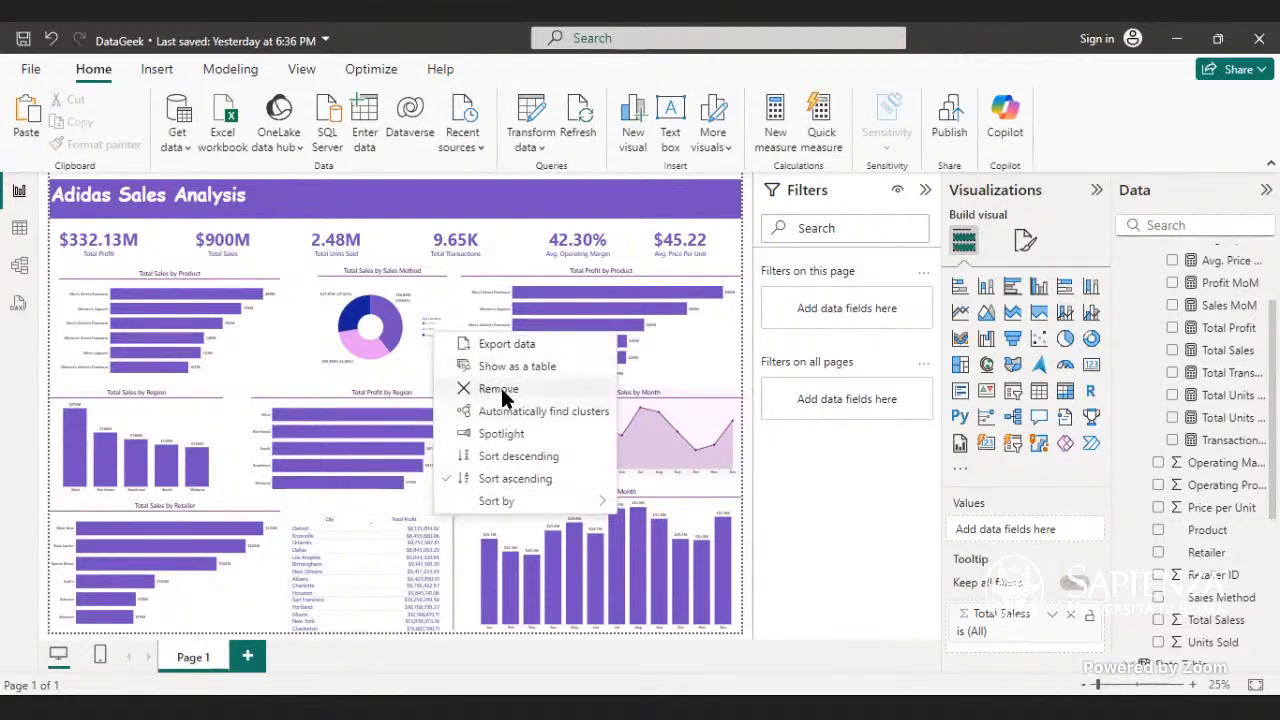
left_click(500, 390)
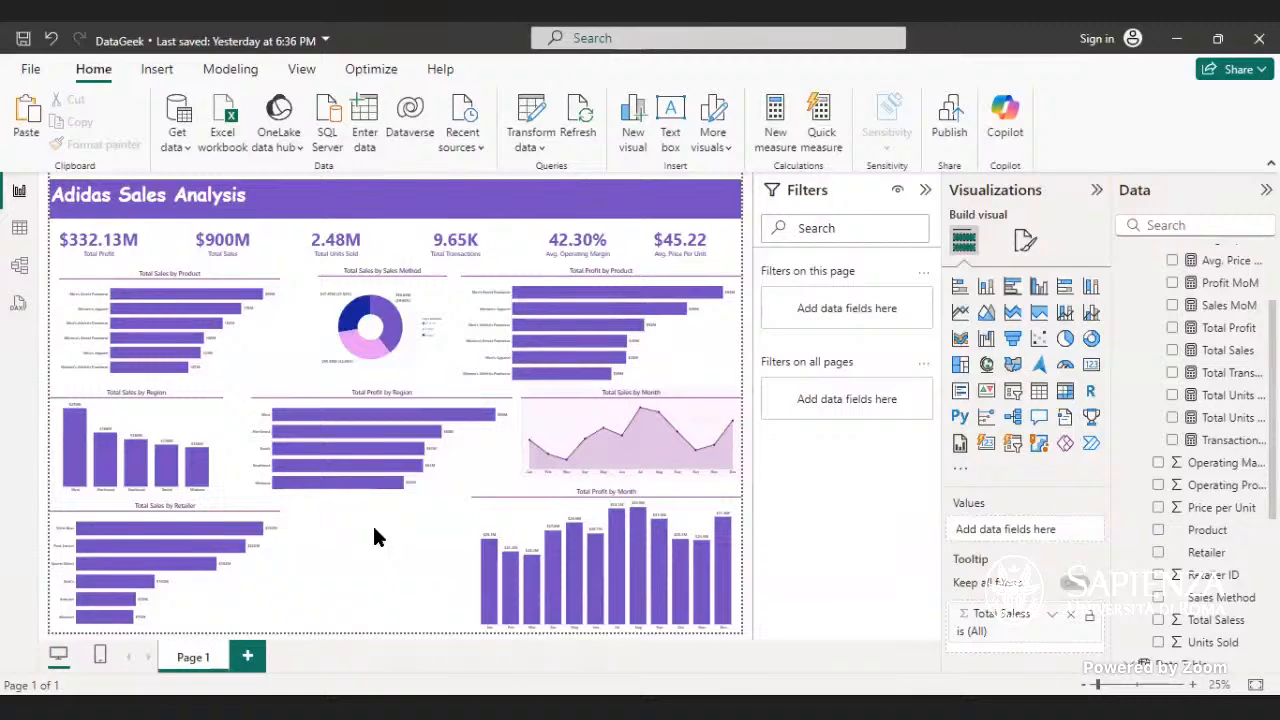
- Add a donut chart in the freed space with the Total Profit measure as values and Sales Method as legend
left_click(1062, 340)
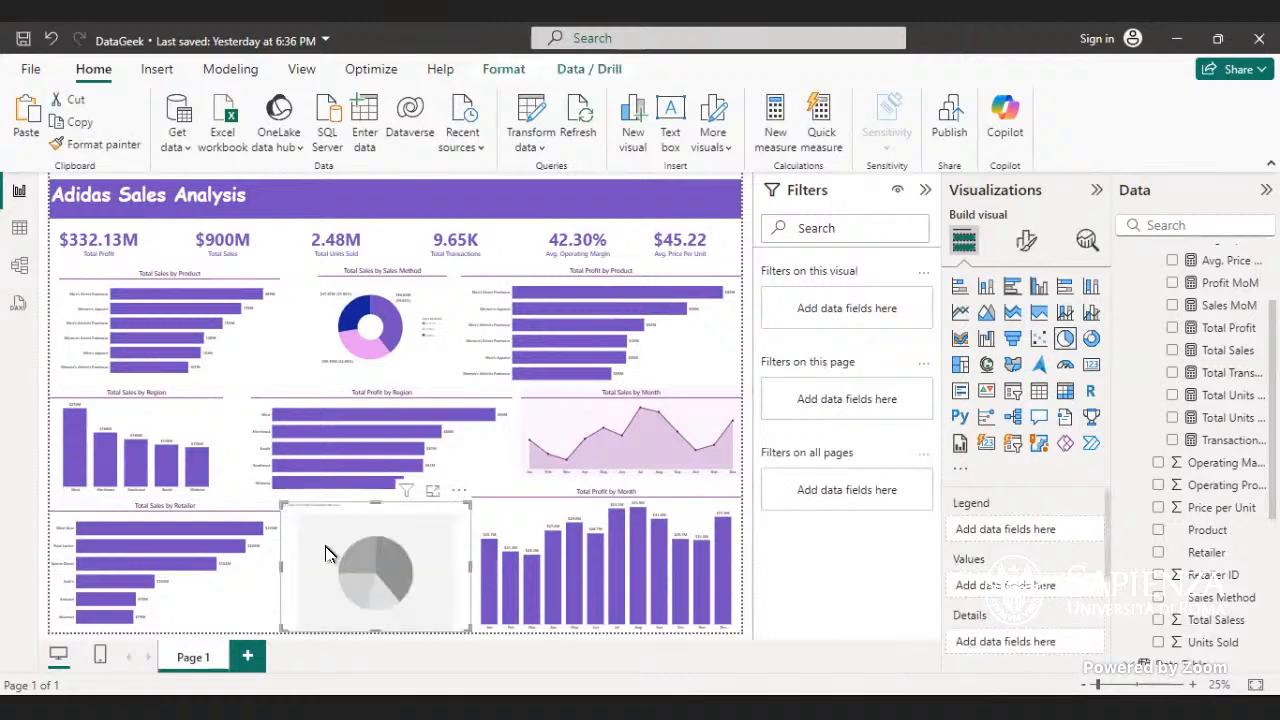
left_click(1173, 329)
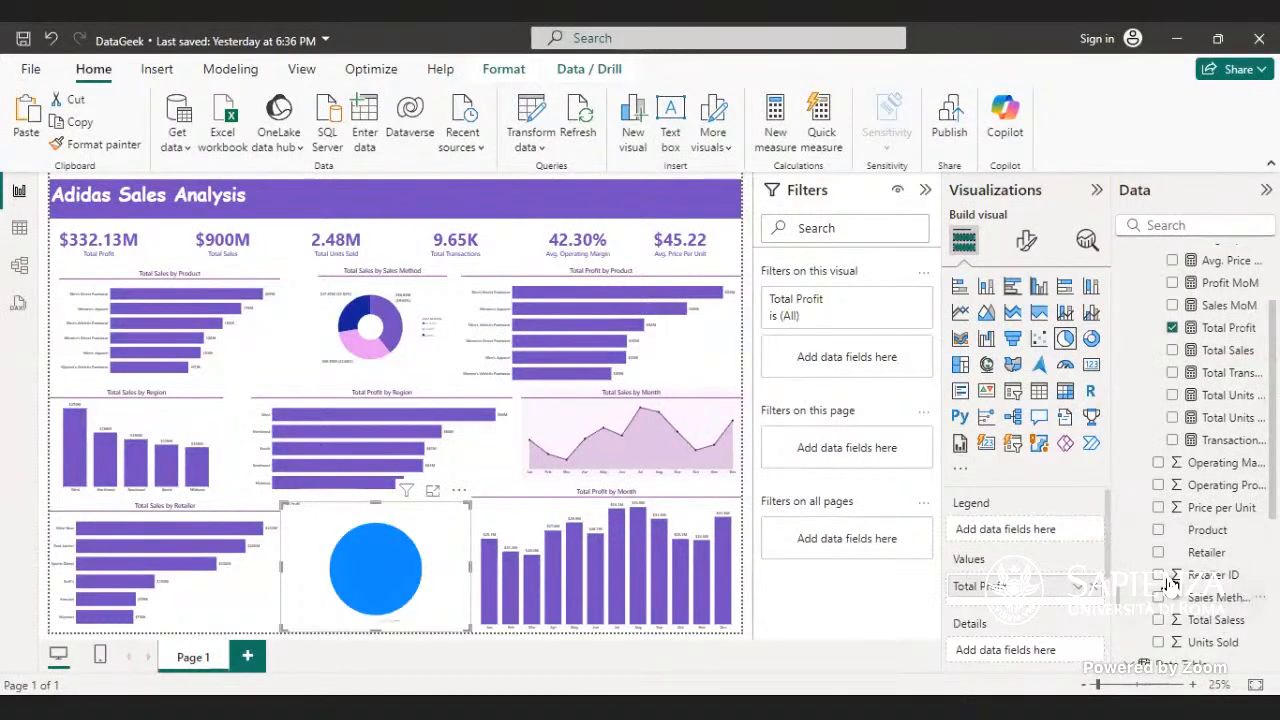
left_click_drag(1167, 586, 1010, 530)
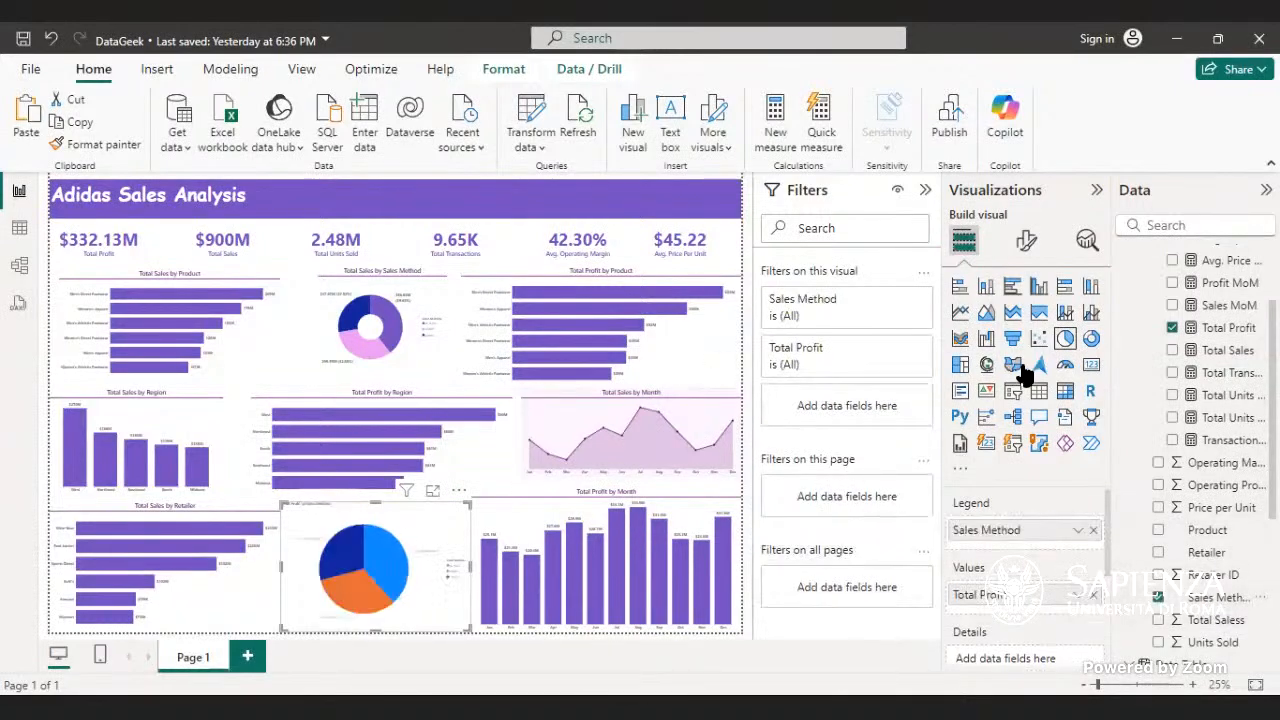
left_click(1090, 338)
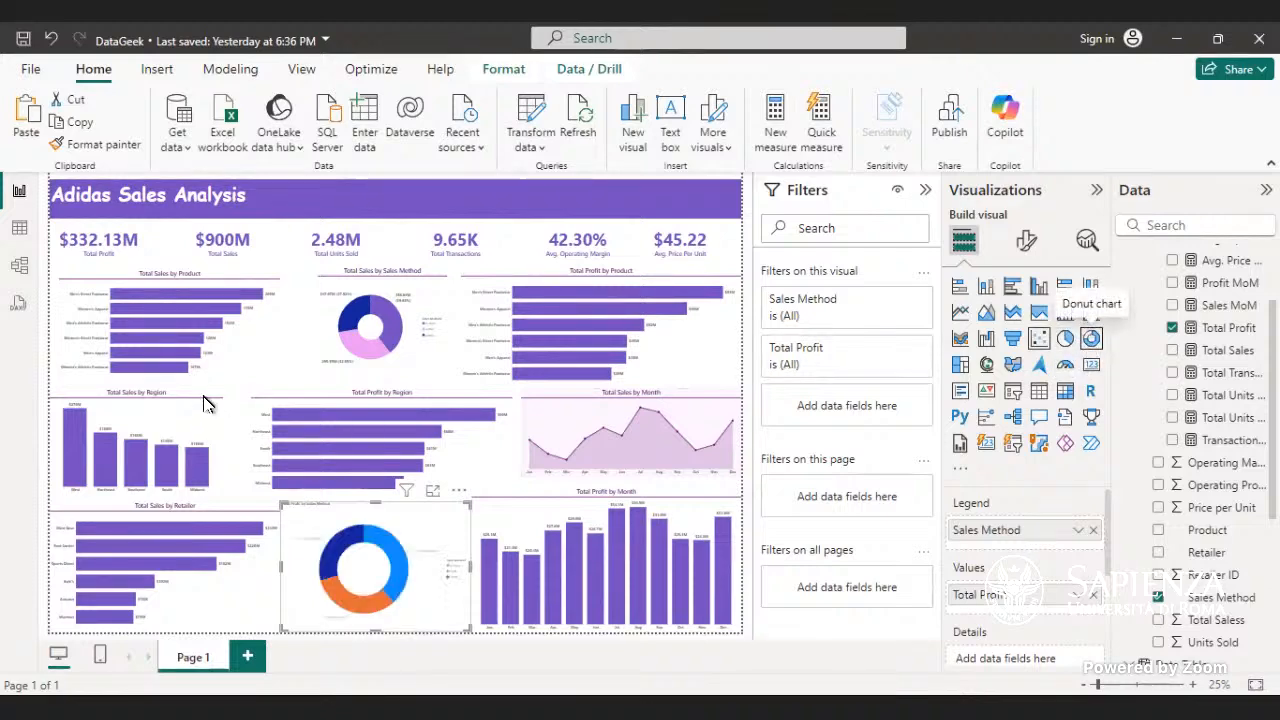
- Copy the formatting of the Total Sales by Sales Method donut onto the new profit donut chart with Format painter
left_click(320, 341)
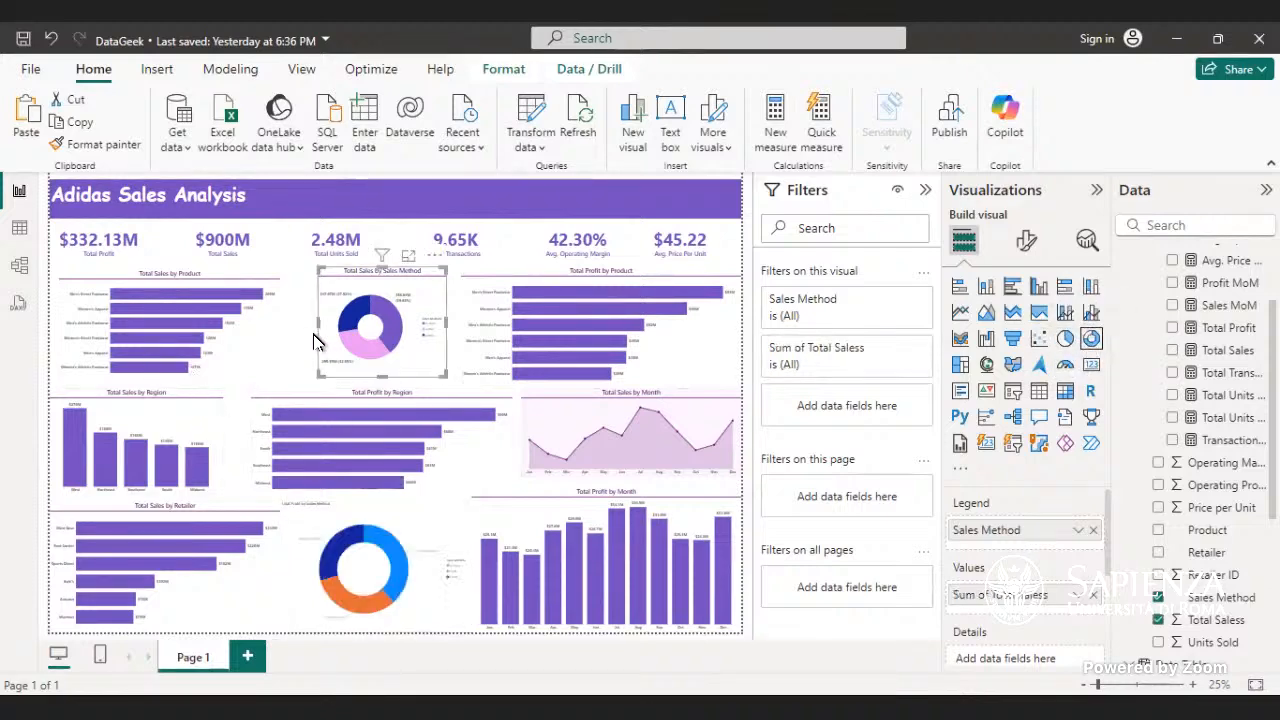
left_click(104, 145)
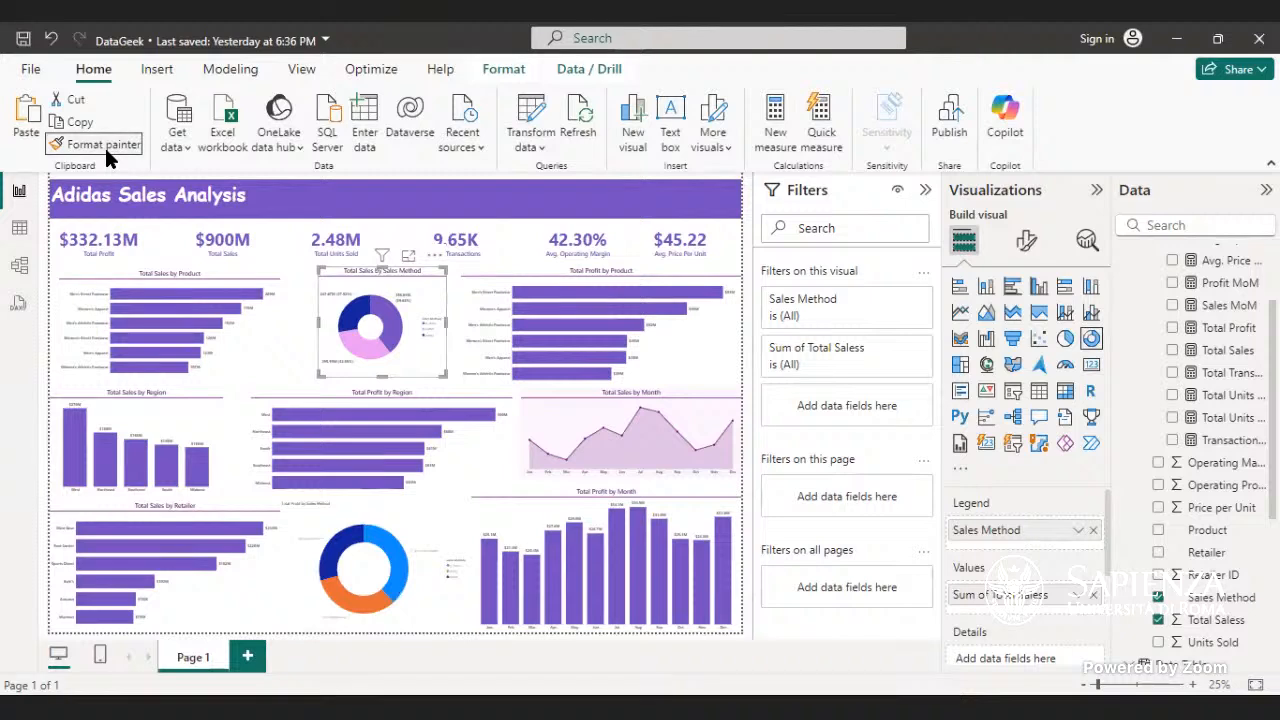
left_click(428, 537)
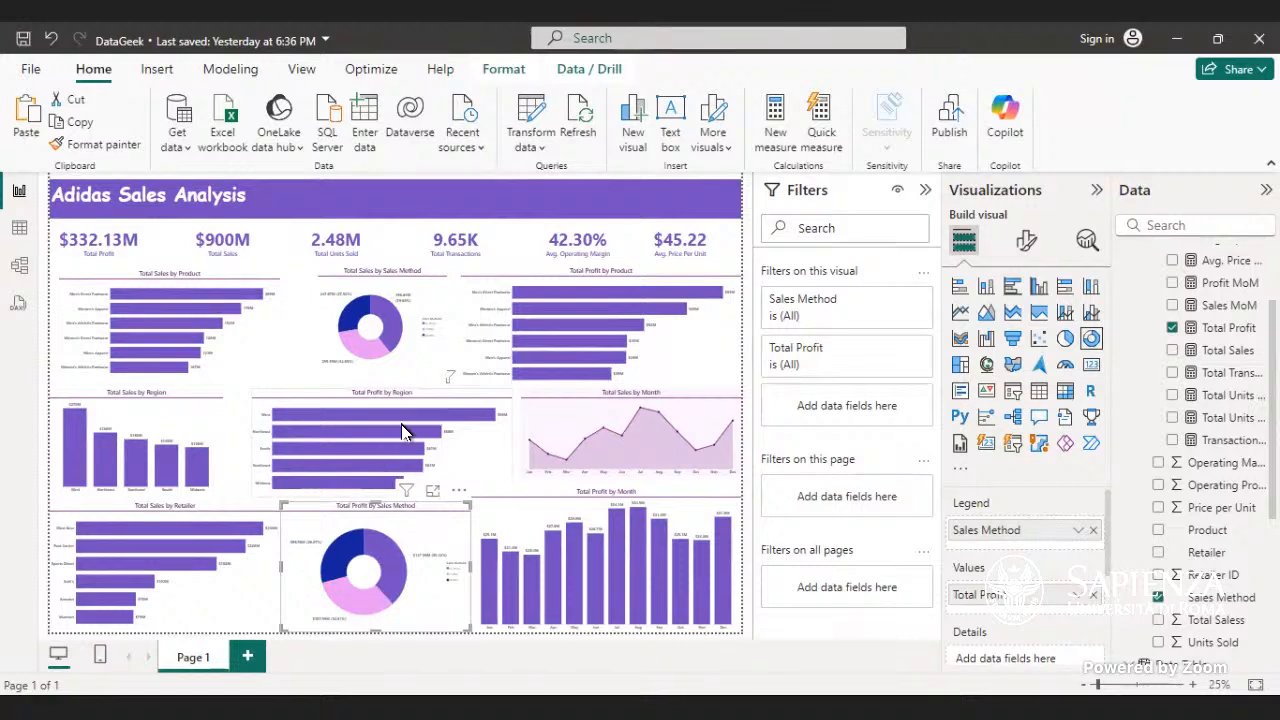
- Add a slicer to the page and place it in the title banner, resized to a short, wide box
left_click(396, 237)
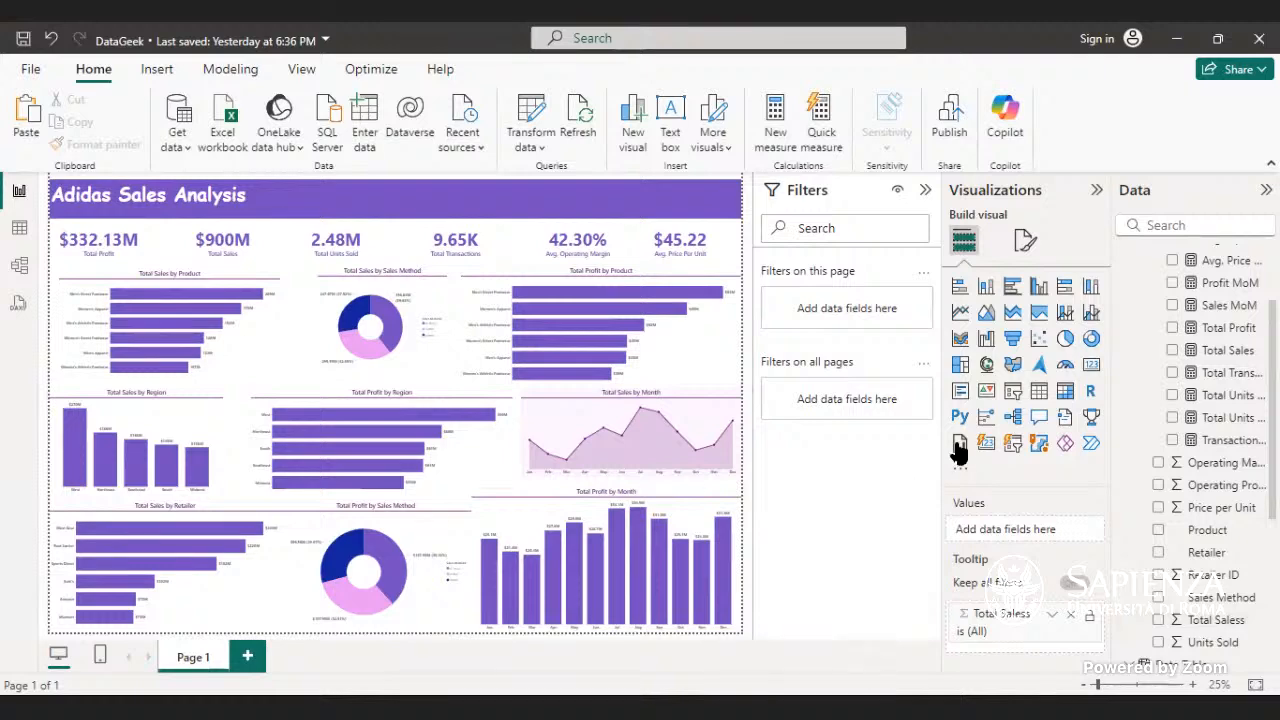
left_click(1010, 395)
left_click_drag(312, 330, 327, 238)
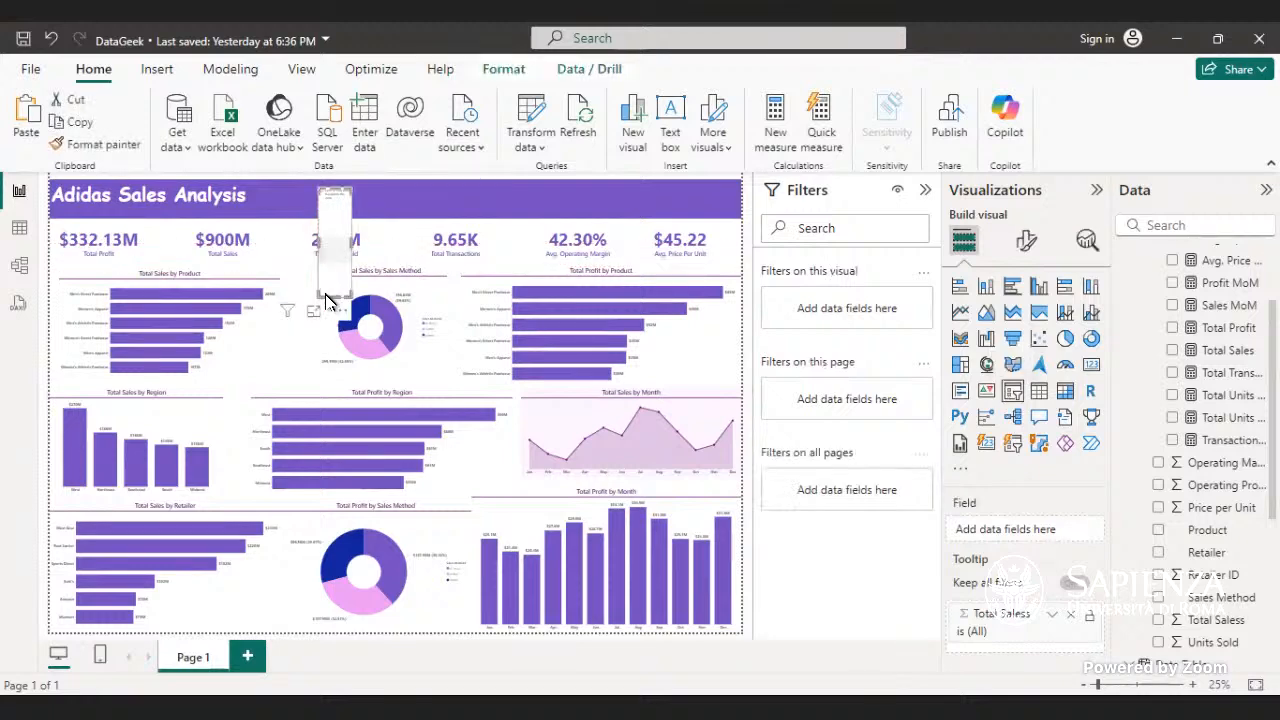
left_click_drag(338, 244, 340, 205)
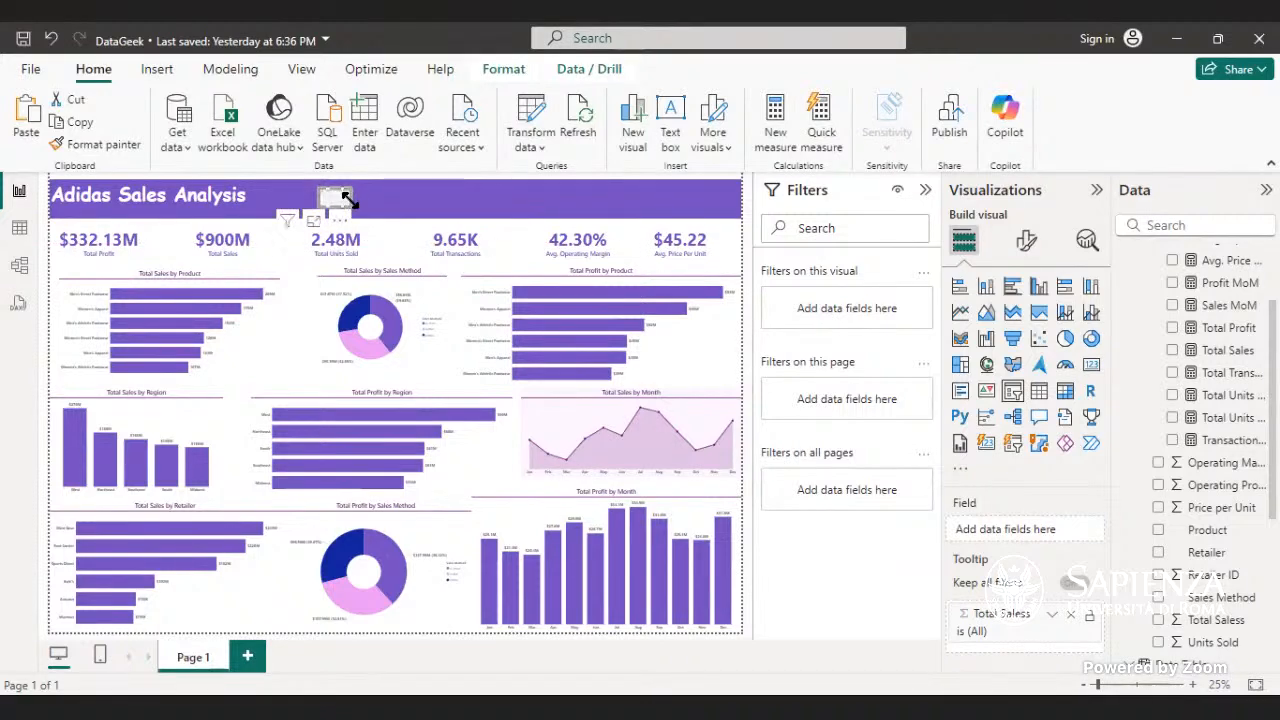
left_click_drag(353, 201, 418, 204)
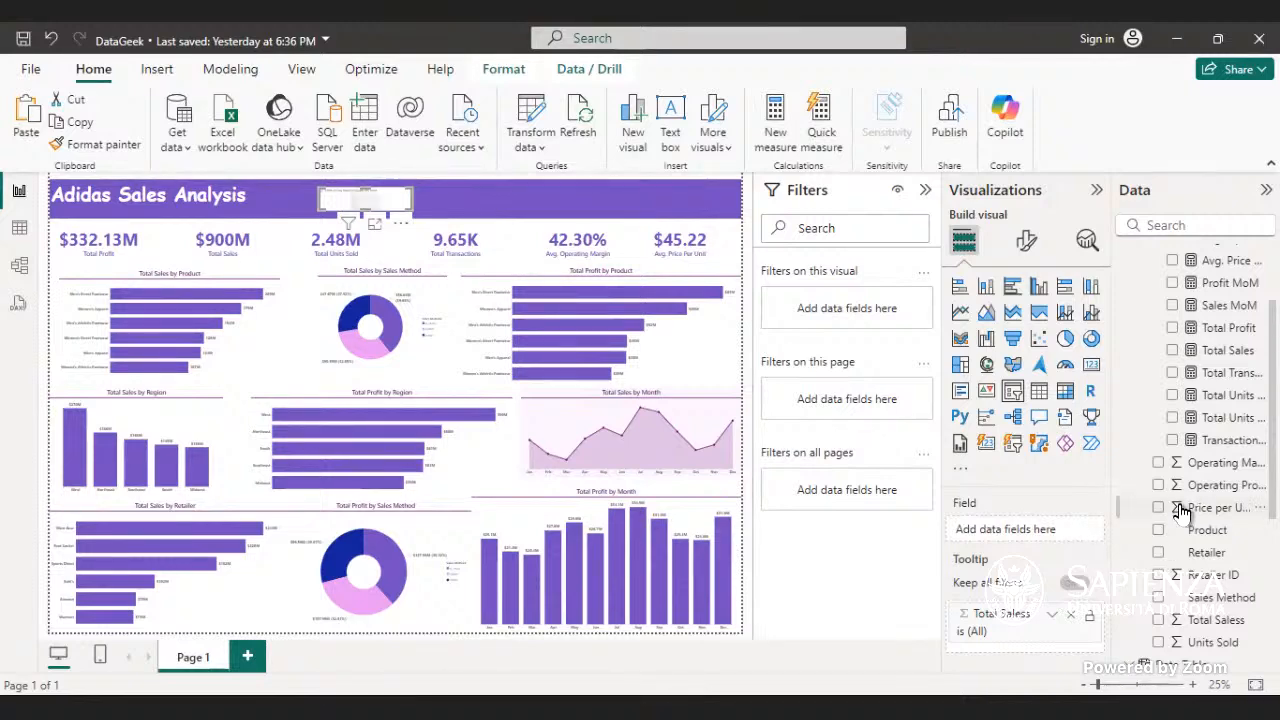
- Assign the Region field of the Location table to the slicer and select Northeast
scroll(1172, 527, "down", 2)
scroll(1172, 527, "down", 2)
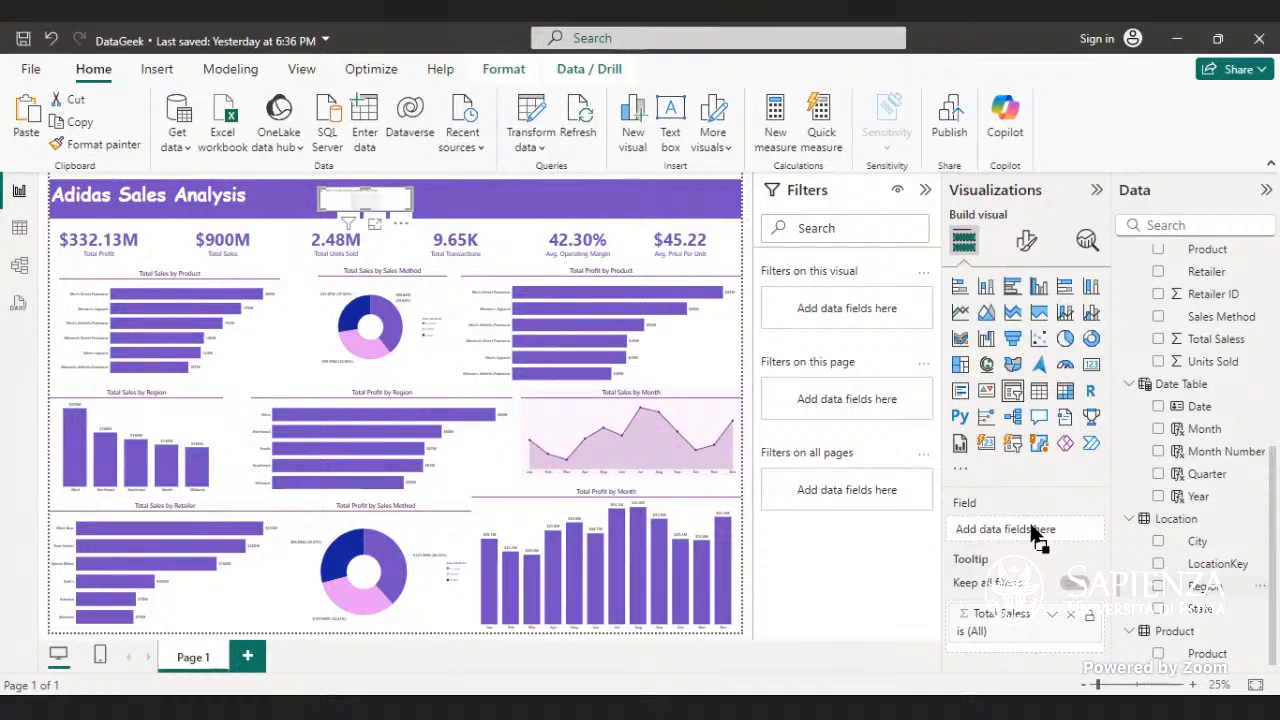
left_click_drag(1031, 526, 1033, 526)
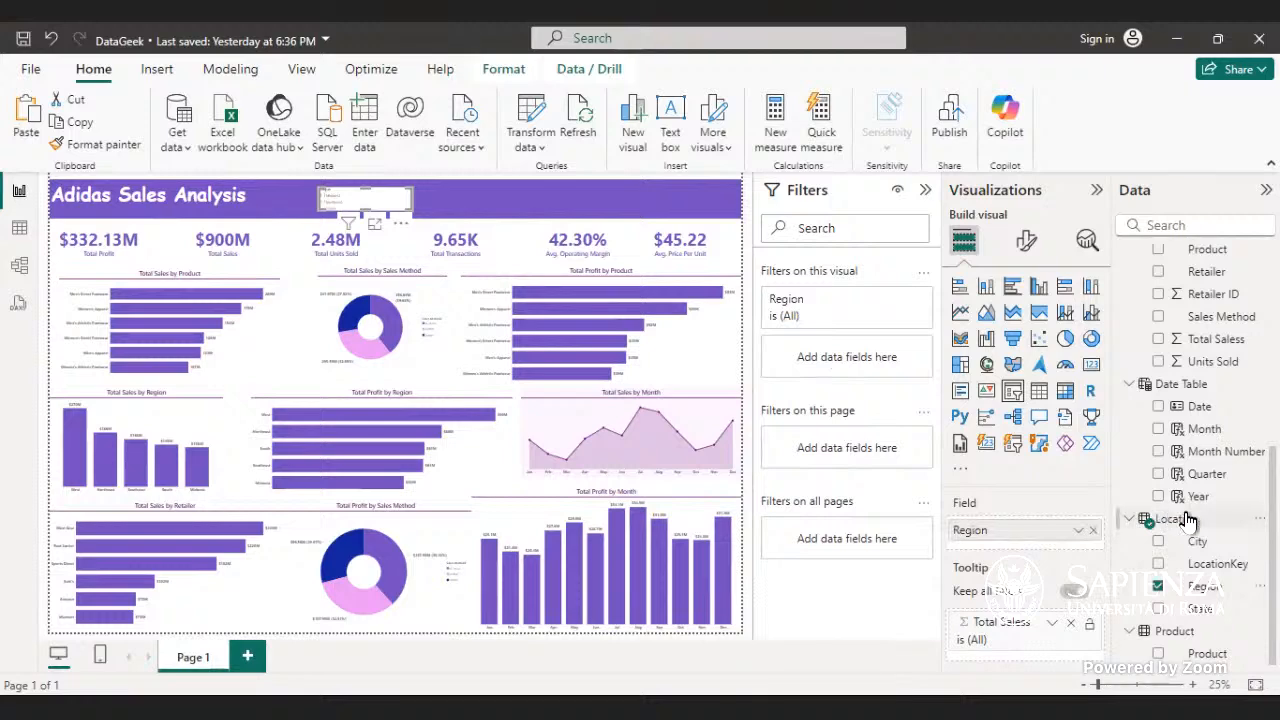
left_click(400, 218)
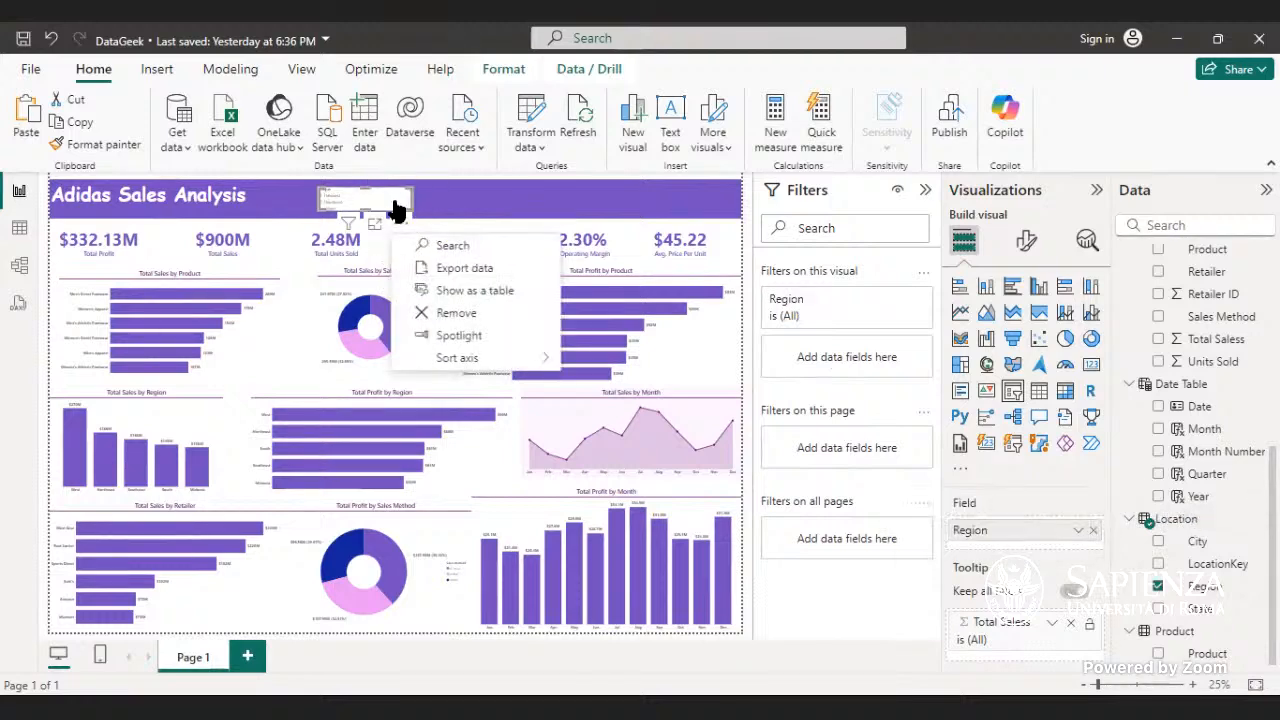
left_click(395, 207)
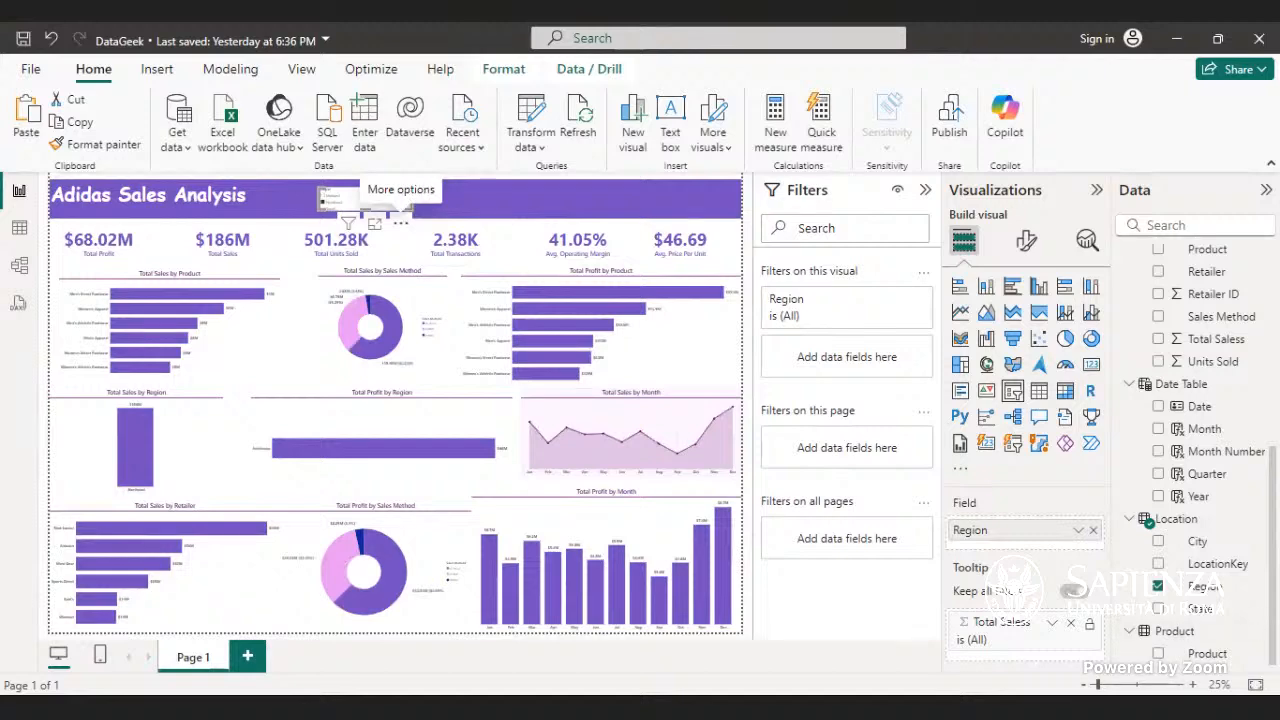
- Increase the Region slicer's height slightly within the title banner
scroll(157, 623, "up", 3)
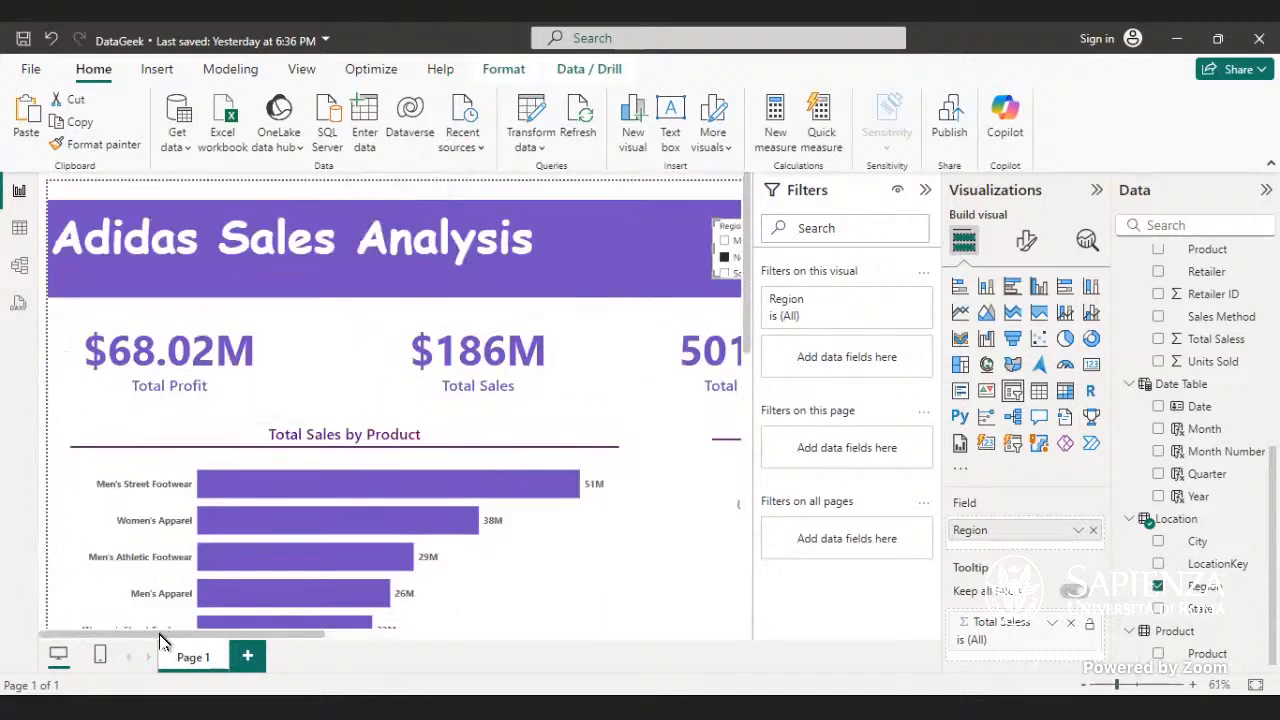
scroll(160, 625, "up", 2)
scroll(357, 437, "right", 2)
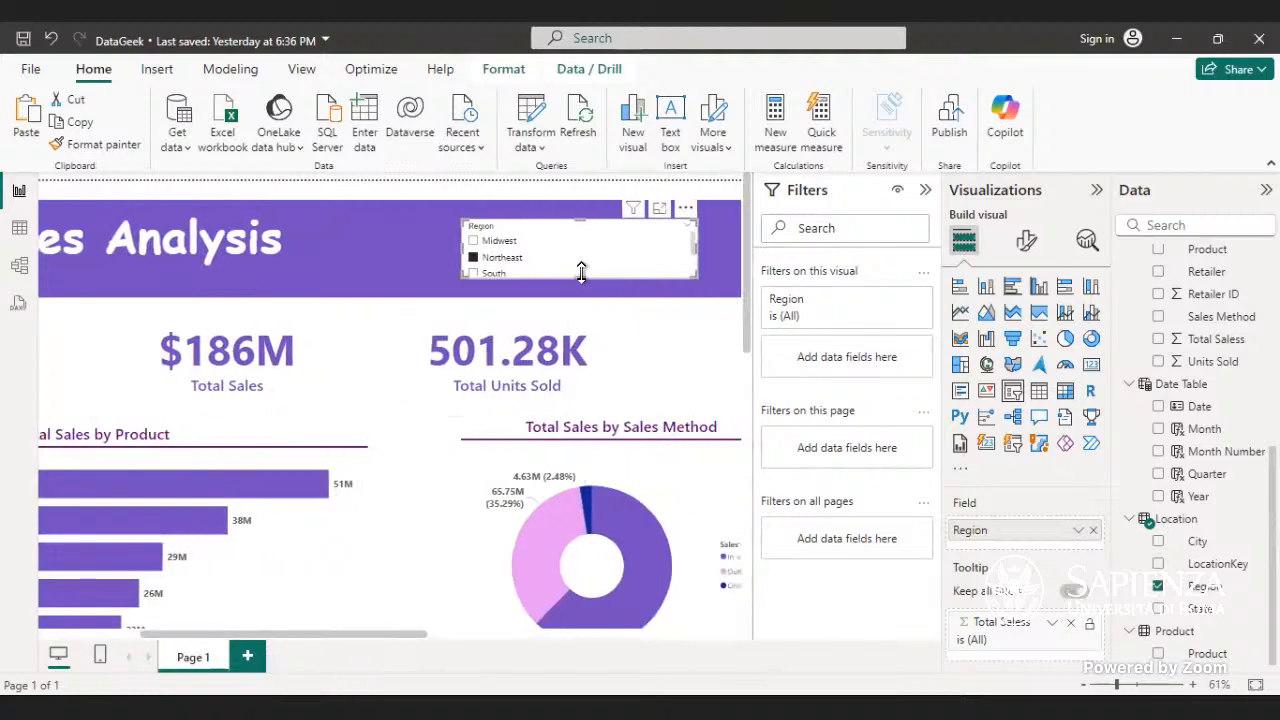
left_click_drag(581, 279, 580, 287)
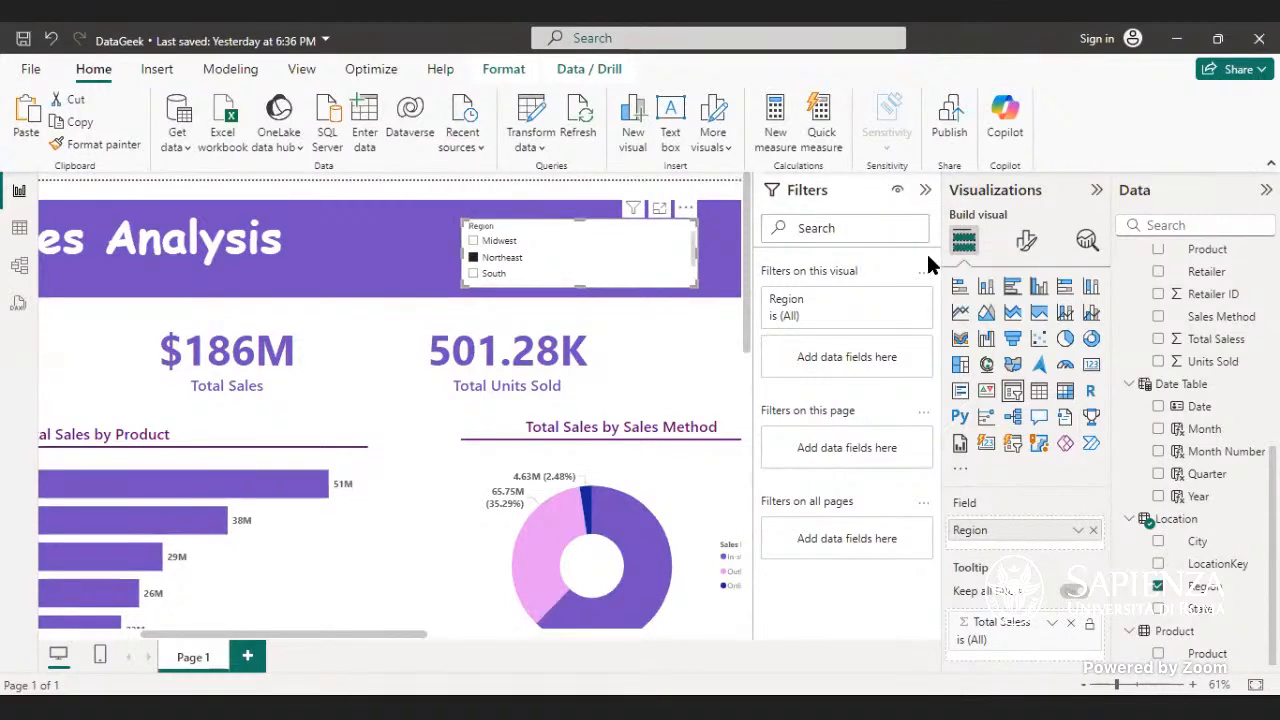
- Try the Region slicer's Single select and Multi-select with CTRL selection settings
left_click(1034, 250)
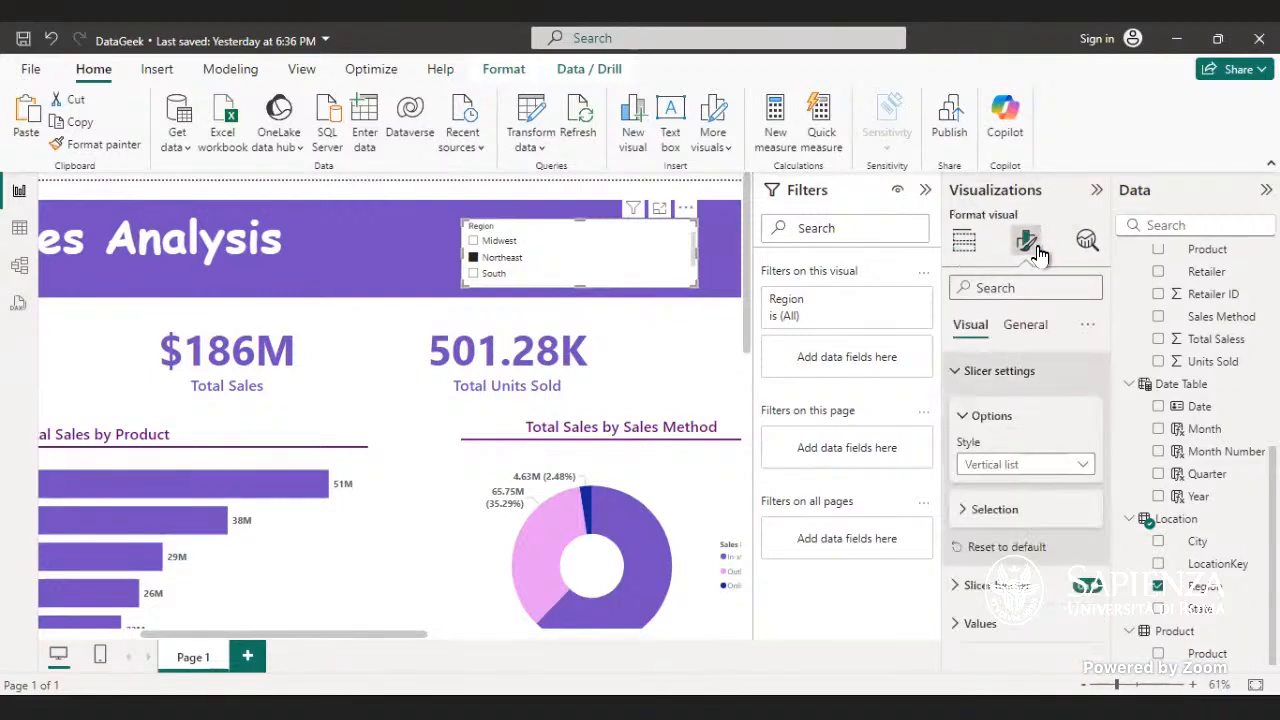
left_click(1060, 510)
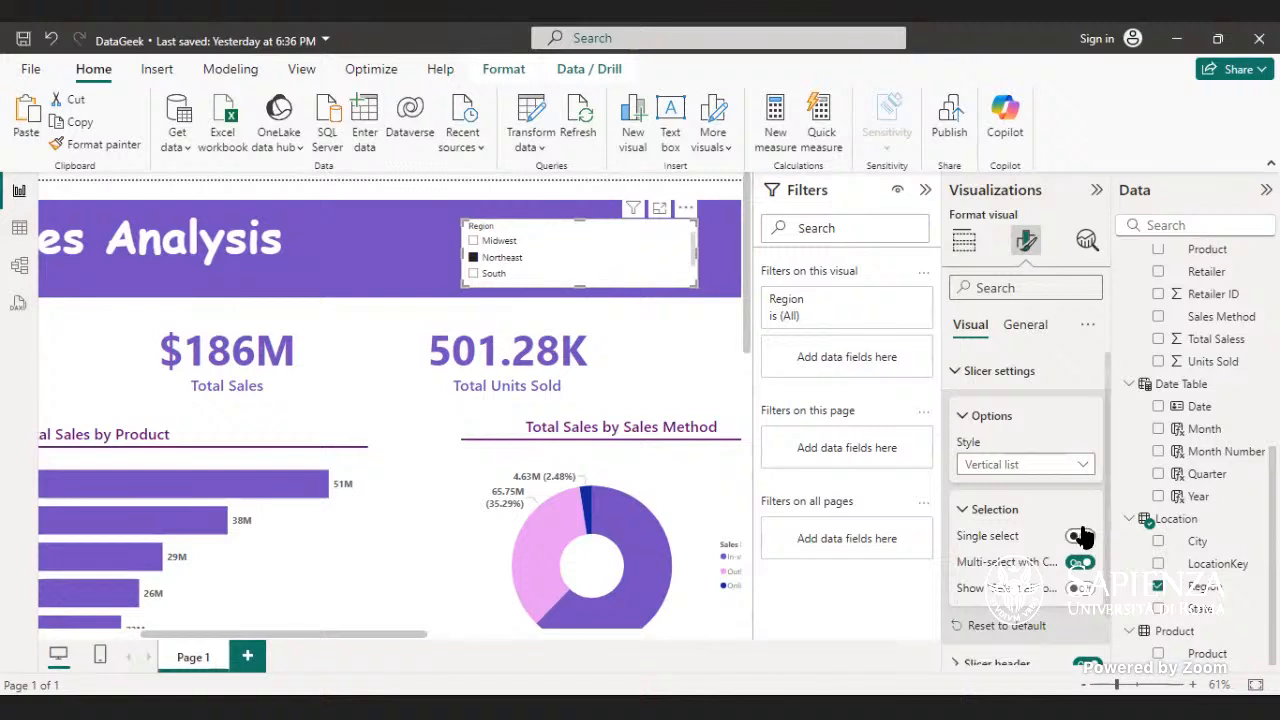
left_click(1080, 538)
left_click(1082, 538)
left_click(1082, 538)
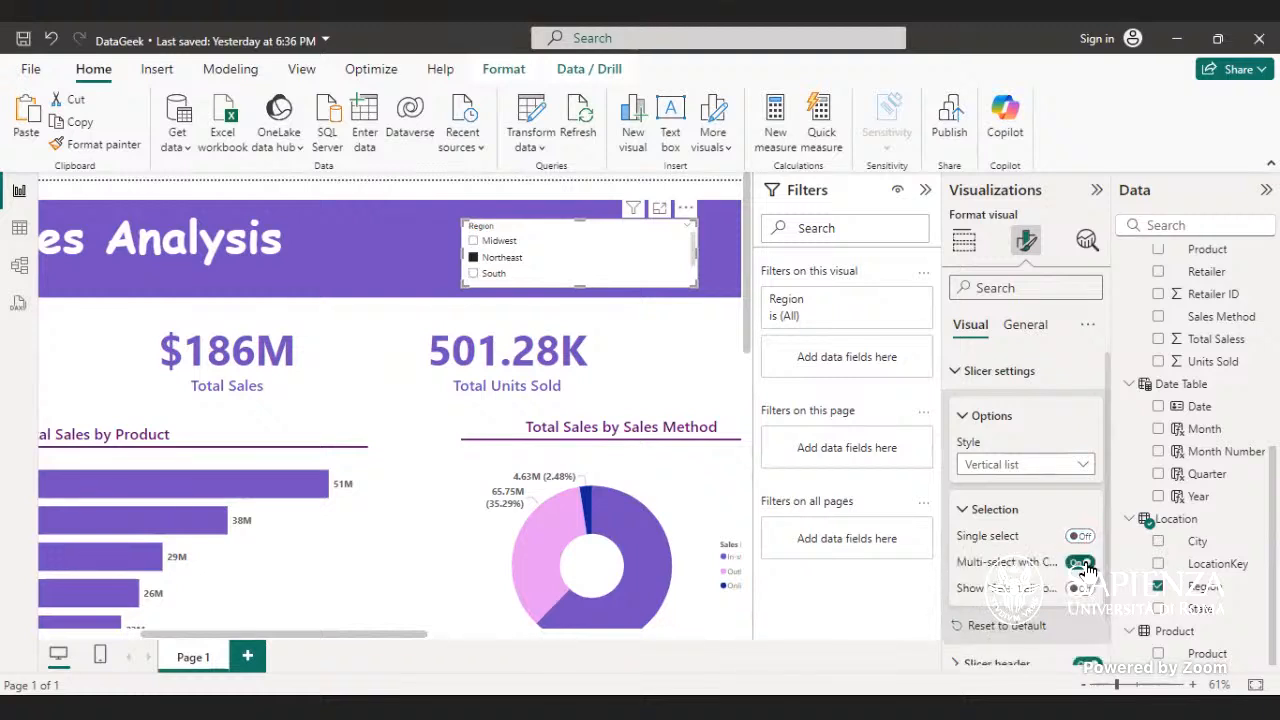
left_click(1088, 567)
left_click(1088, 567)
left_click(1084, 566)
left_click(1084, 566)
- Set the Region slicer's style to Dropdown after trying Tile, and make it shorter within the title banner
left_click(1010, 464)
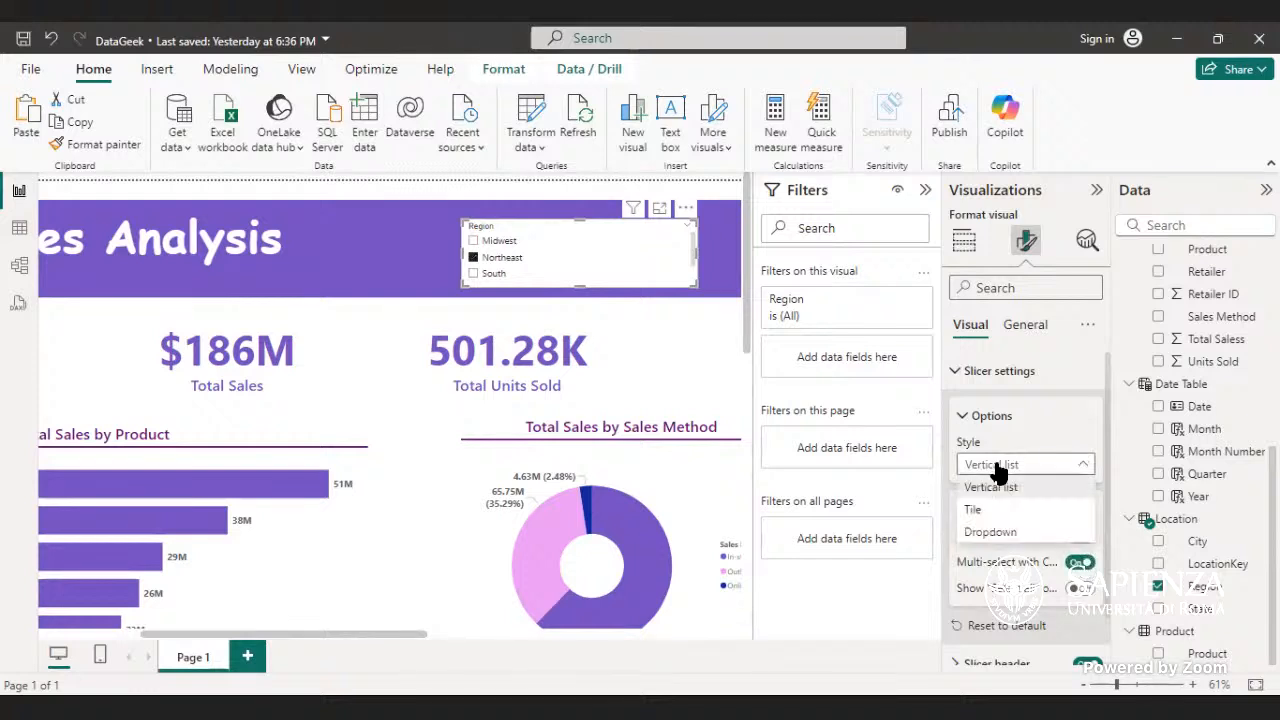
left_click(1010, 510)
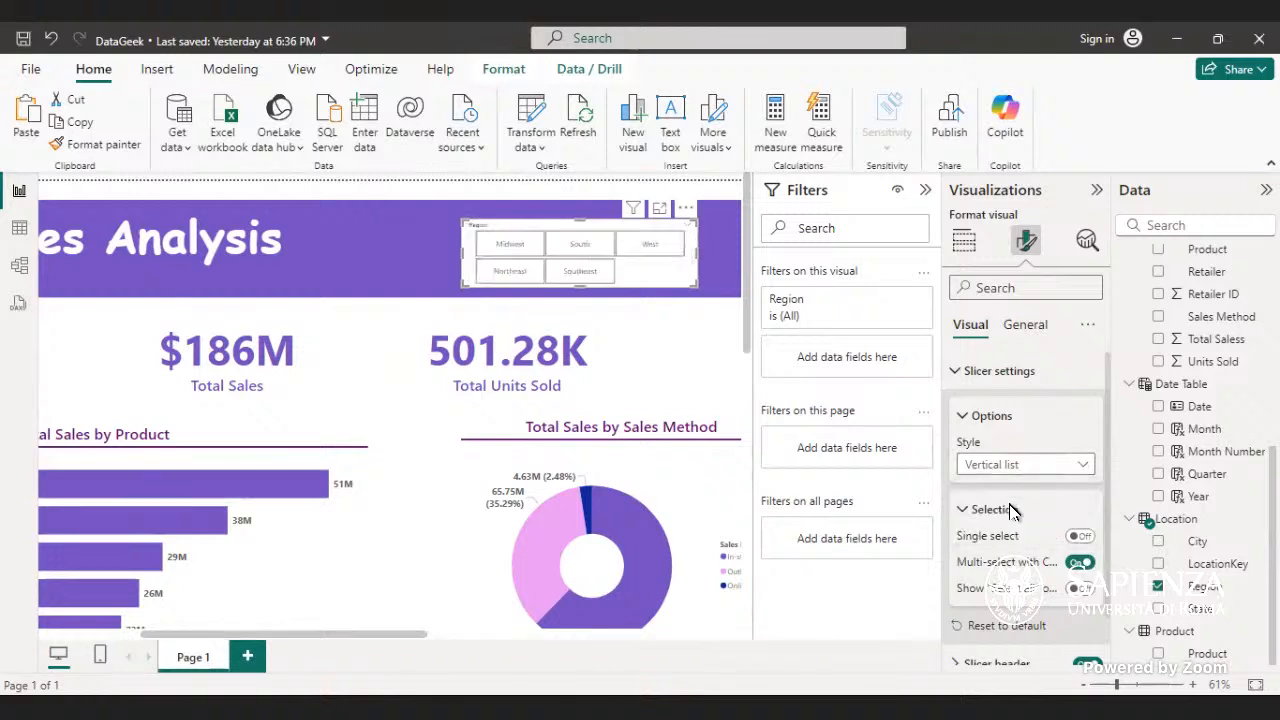
left_click(1030, 466)
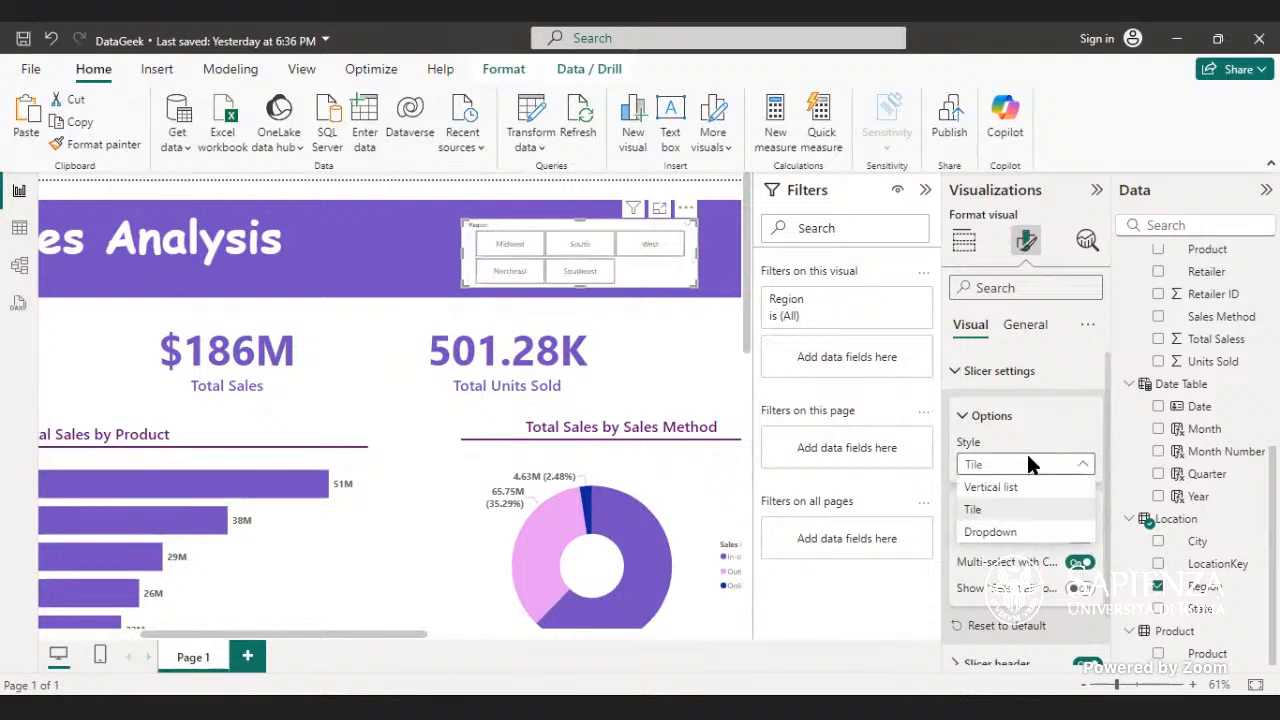
left_click(1005, 532)
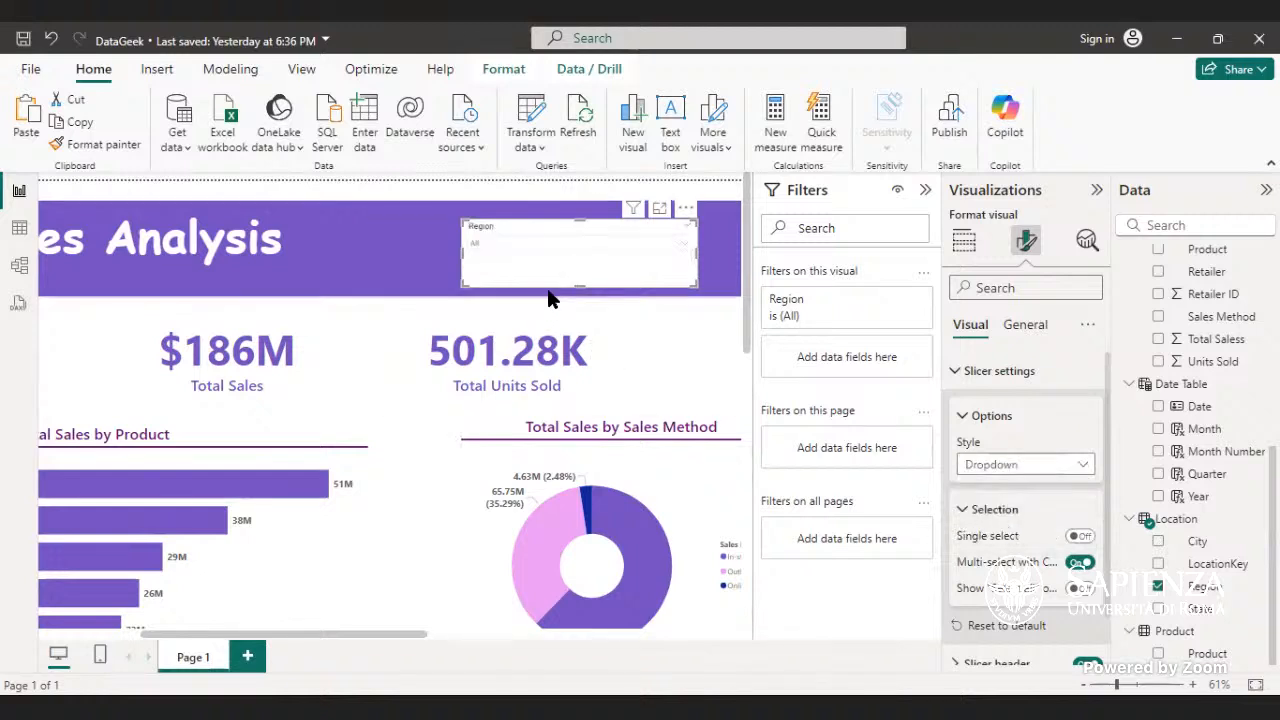
mouse_move(581, 268)
left_mouse_down()
mouse_move(576, 219)
mouse_move(580, 262)
mouse_move(559, 270)
left_mouse_up()
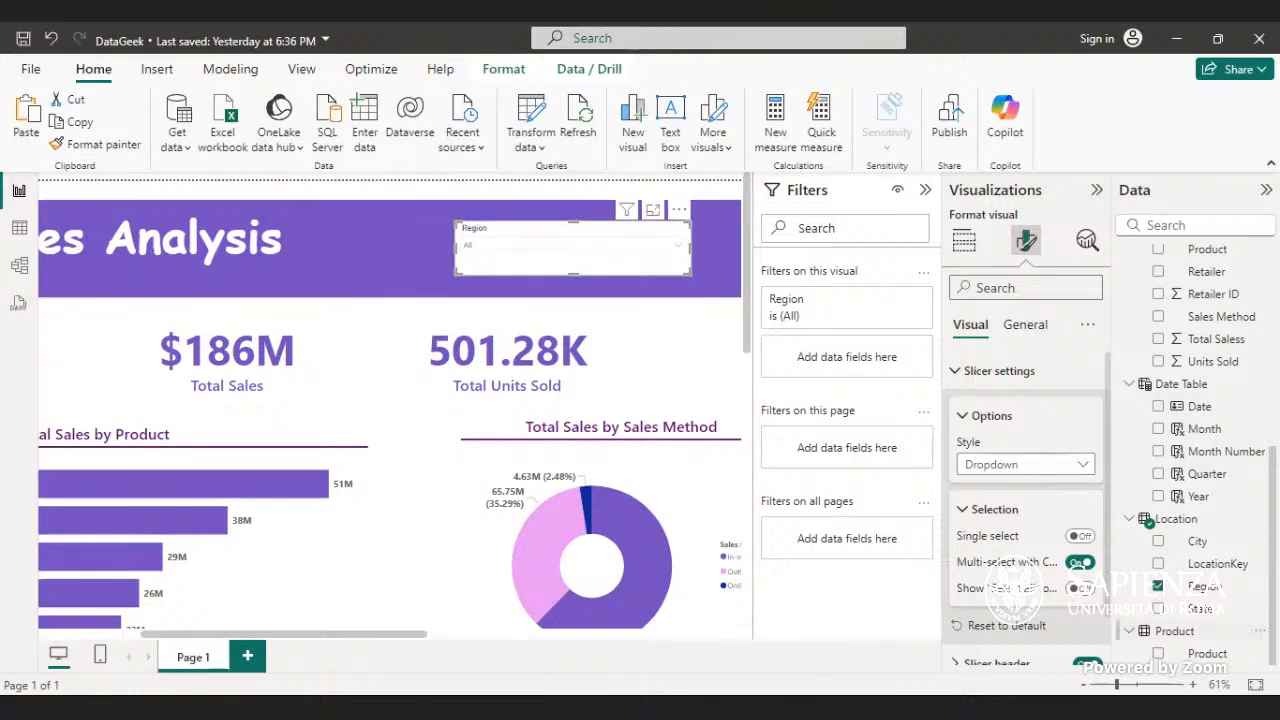
- Turn on the Region slicer's title and set the title text color to dark purple
left_click(1012, 327)
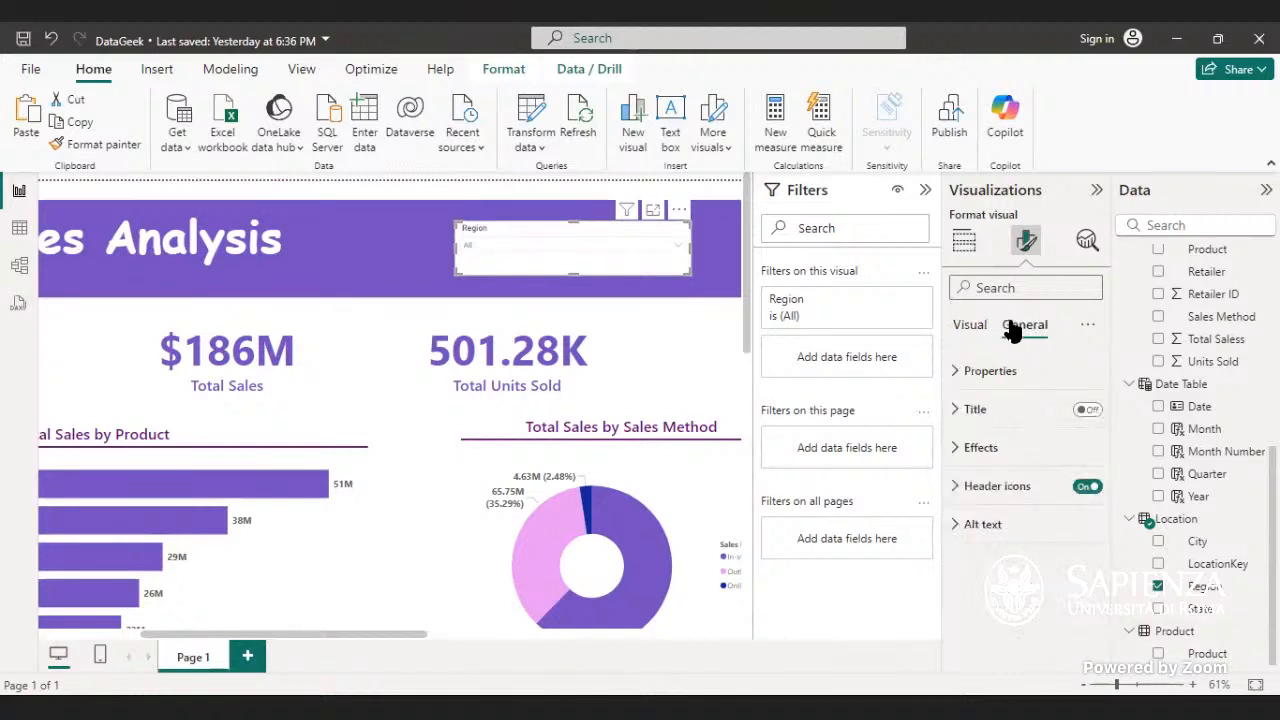
left_click(1012, 410)
left_click(1014, 412)
left_click(1020, 426)
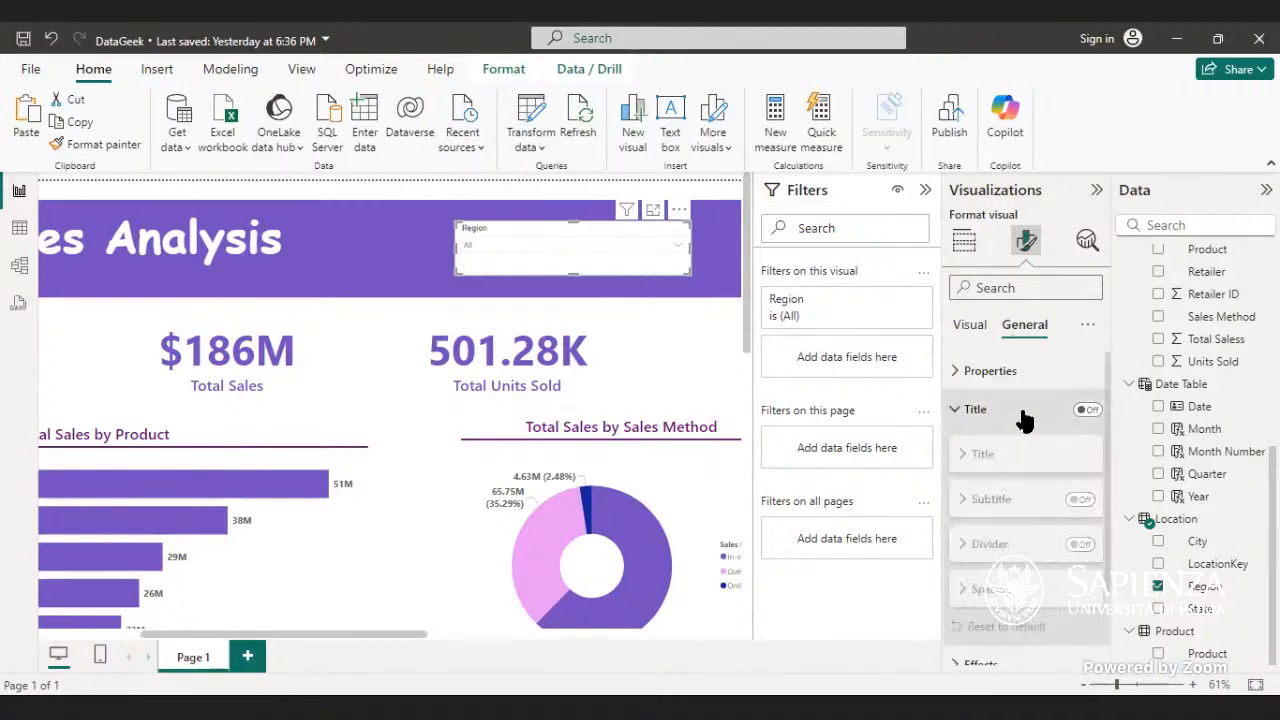
left_click(1022, 424)
left_click(1025, 420)
left_click(1082, 411)
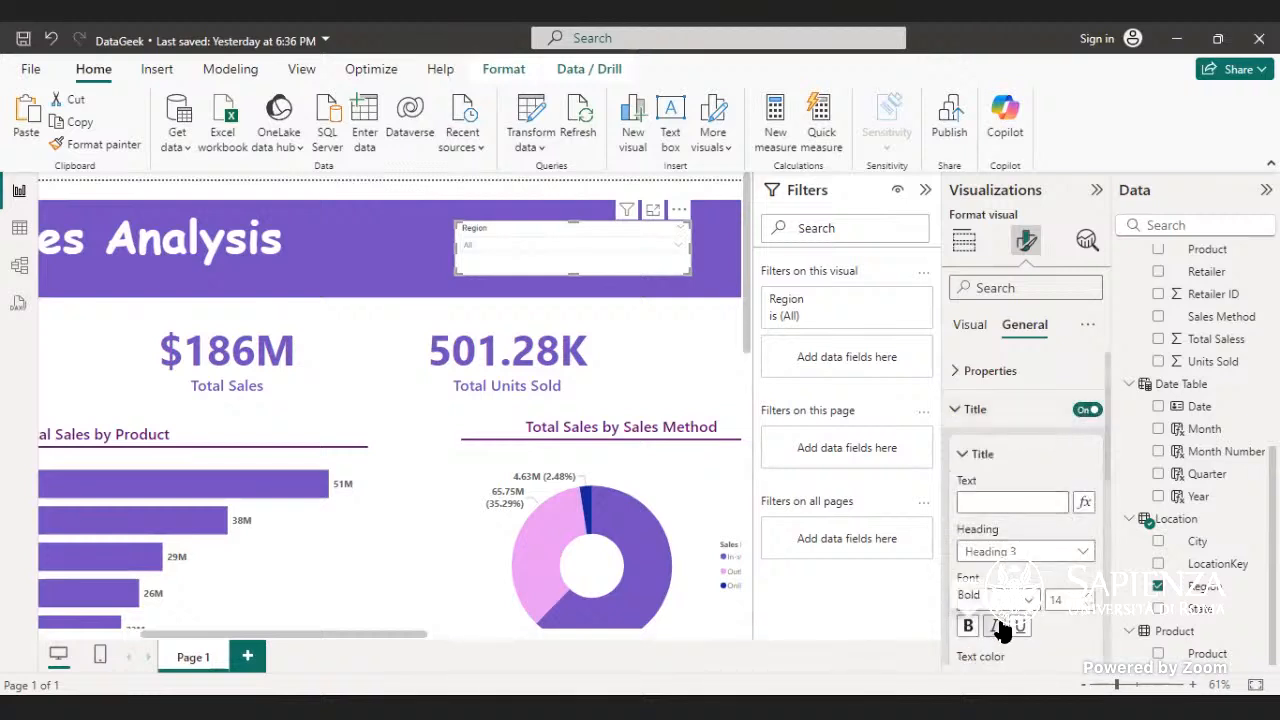
scroll(1037, 585, "down", 3)
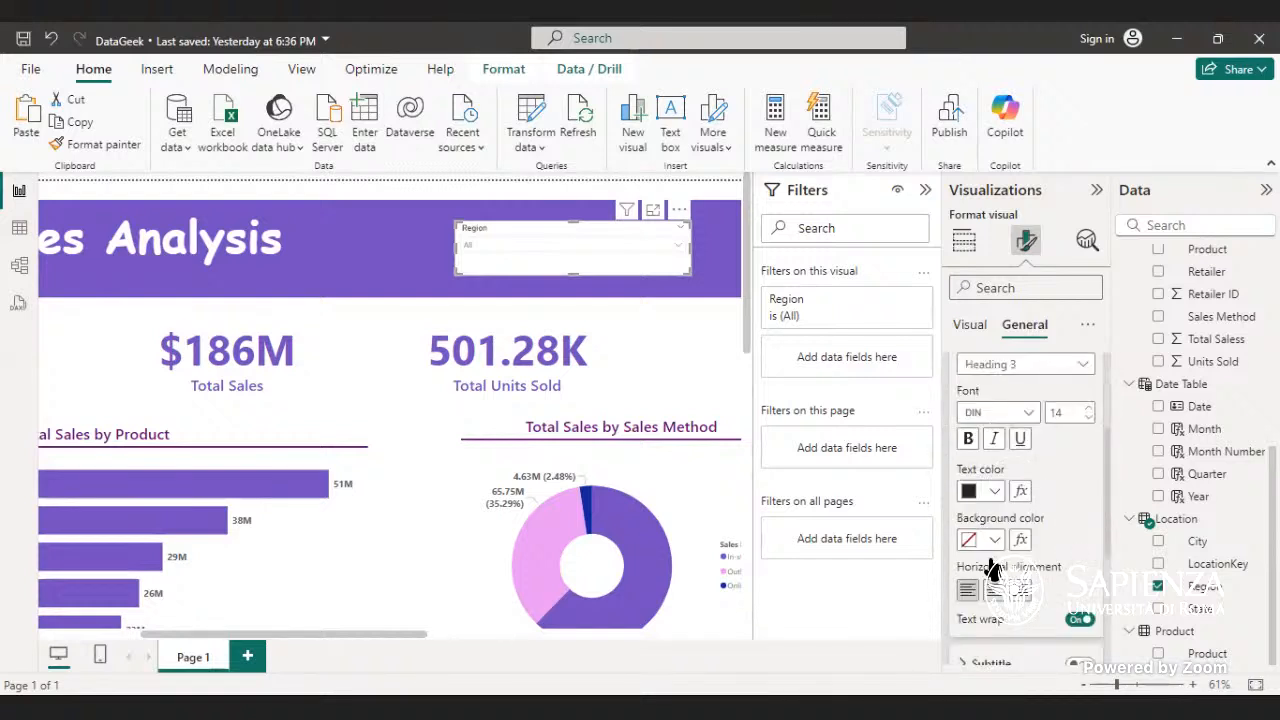
left_click(993, 495)
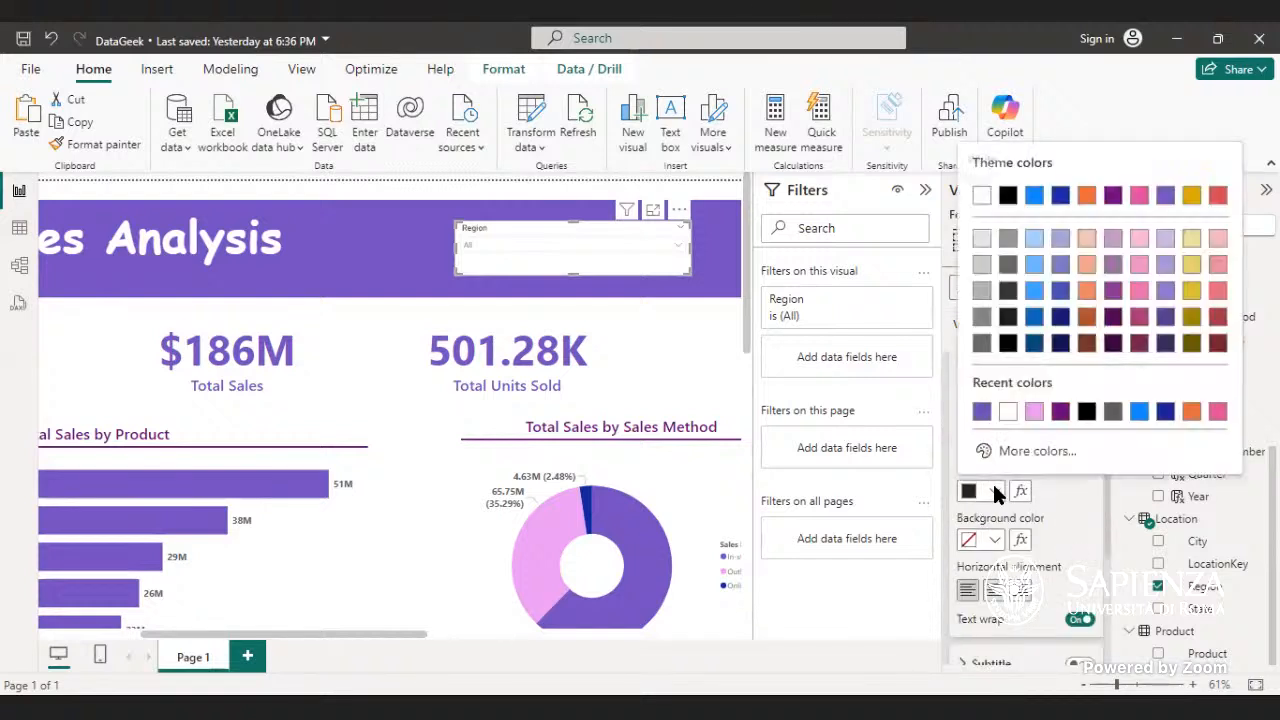
left_click(1060, 413)
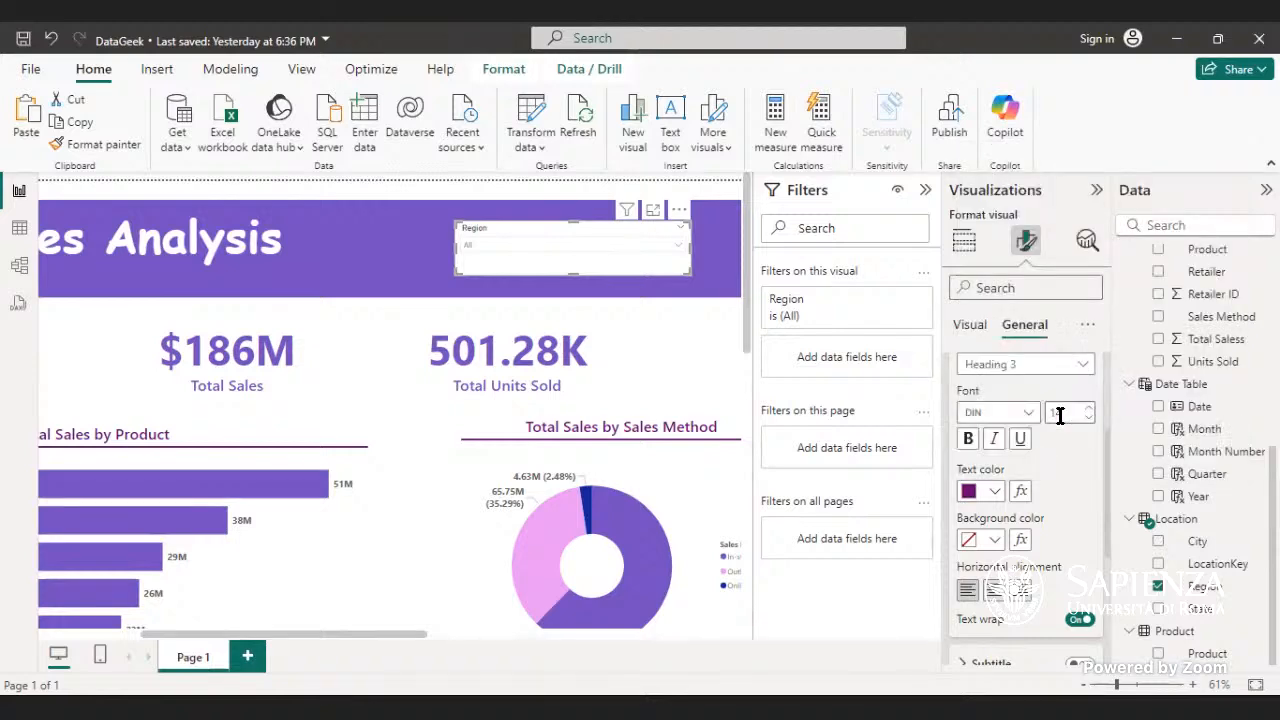
- Change the Region slicer's title text color to the report's medium purple
left_click(993, 495)
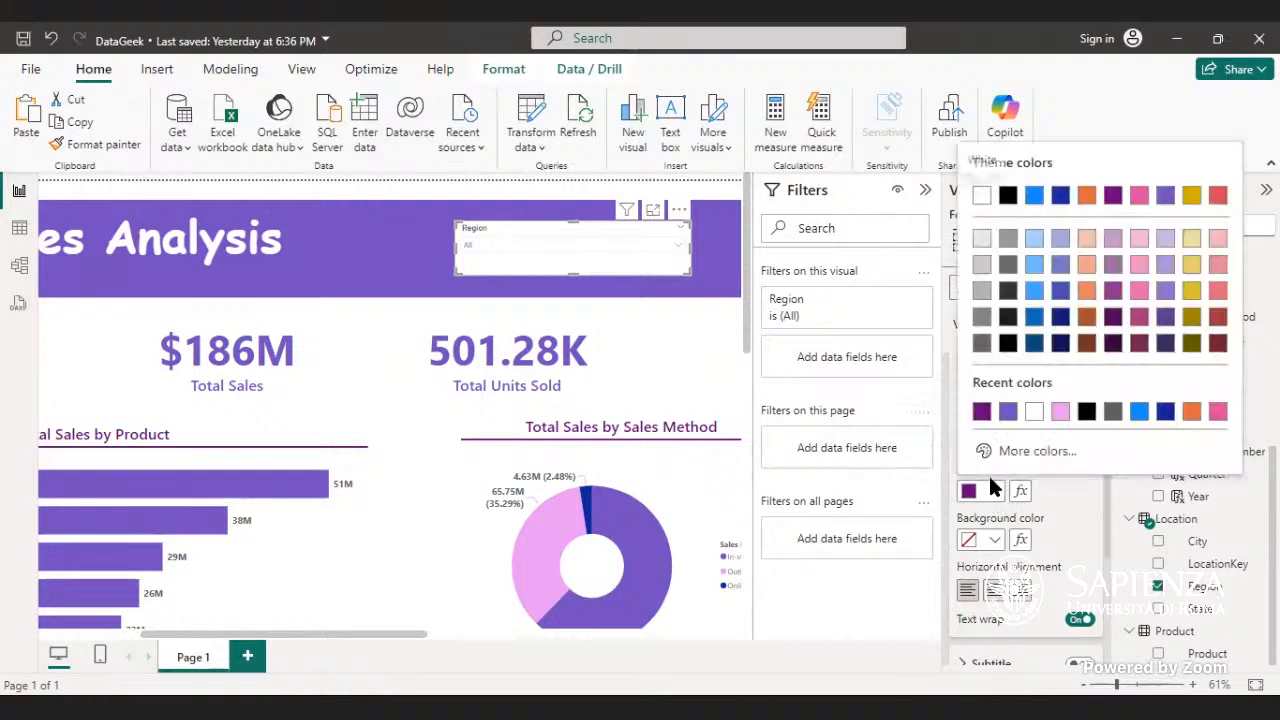
left_click(1005, 411)
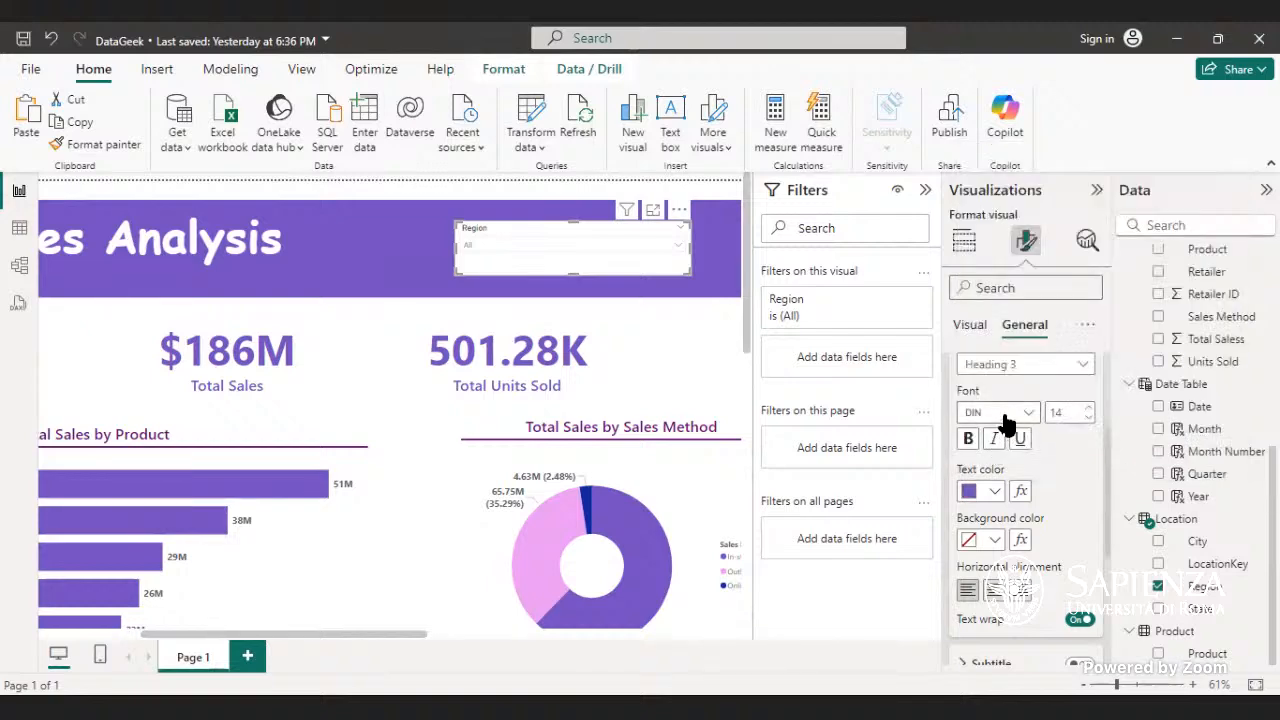
scroll(1008, 425, "up", 3)
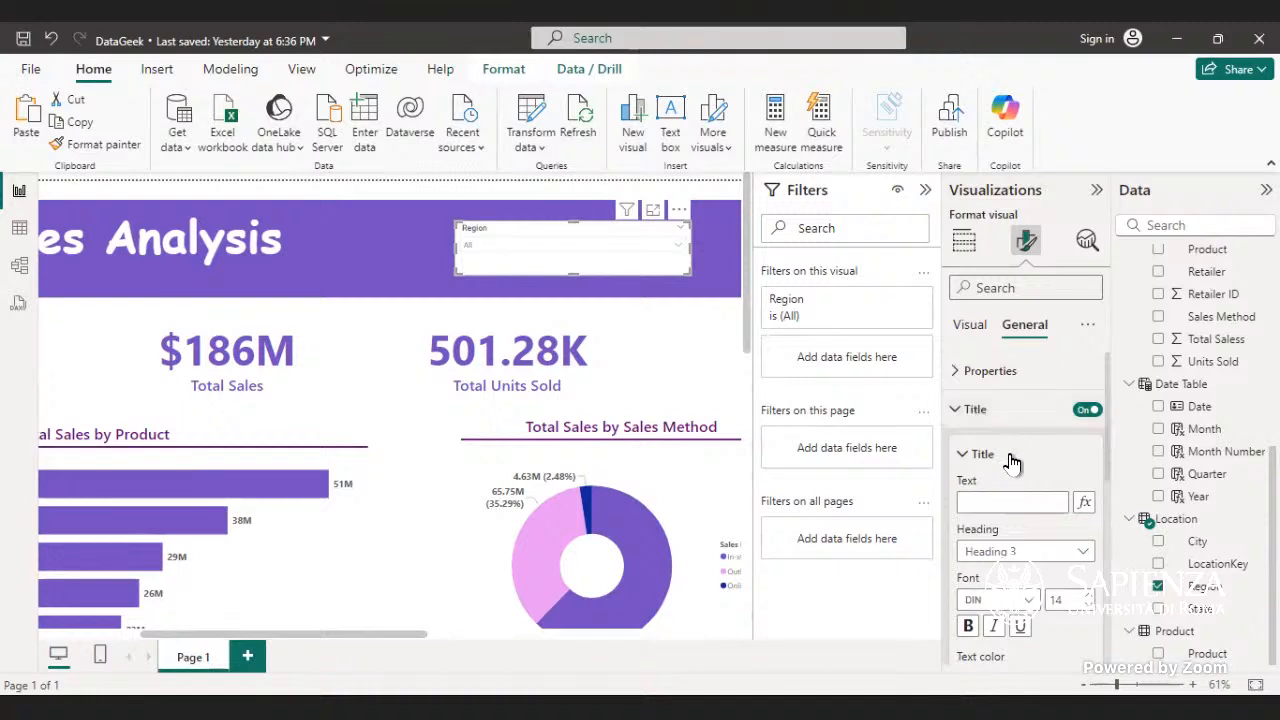
left_click(1012, 458)
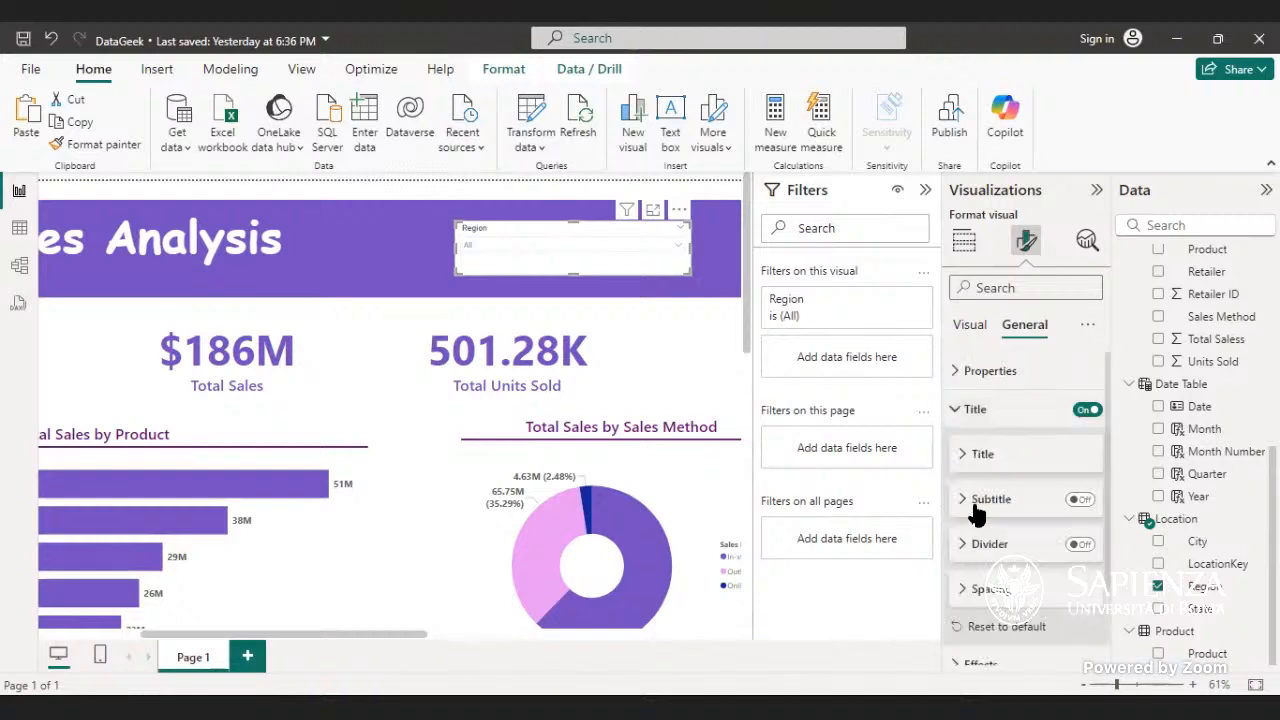
left_click(977, 513)
left_click(977, 513)
- Set the font color of the Region slicer's values to dark purple
left_click(987, 322)
left_click(991, 422)
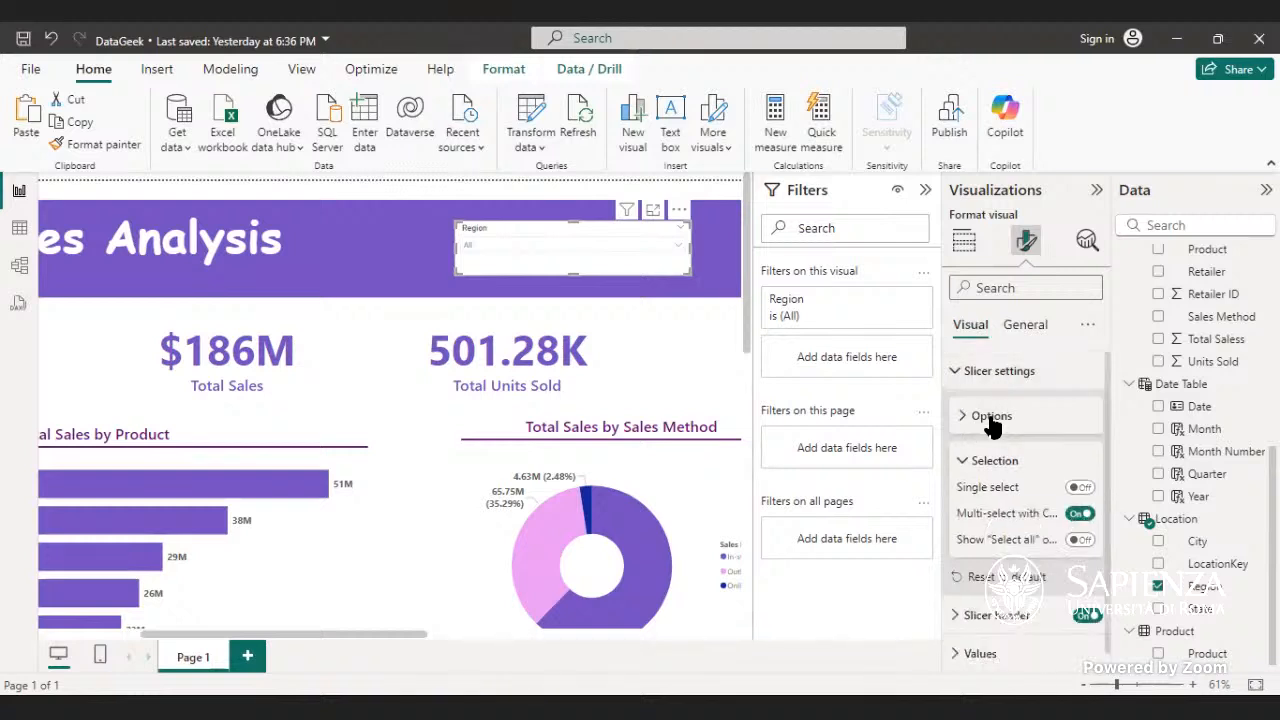
left_click(1000, 371)
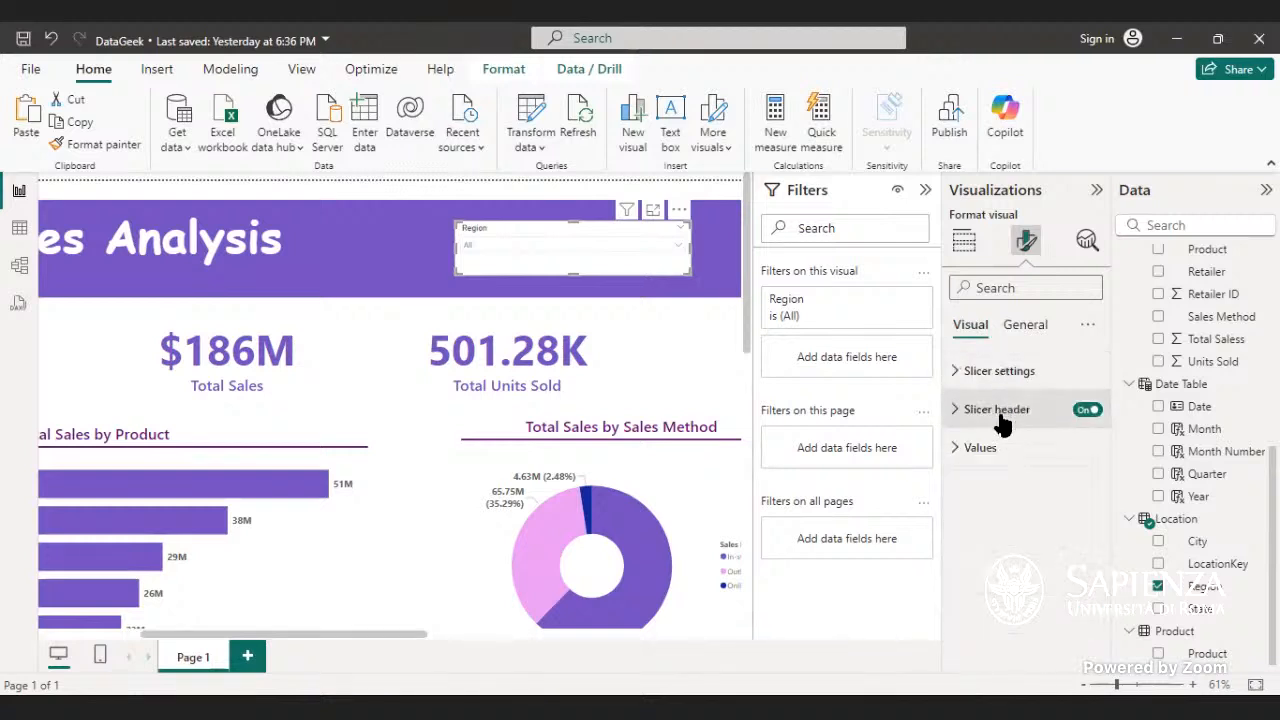
left_click(996, 449)
left_click(994, 622)
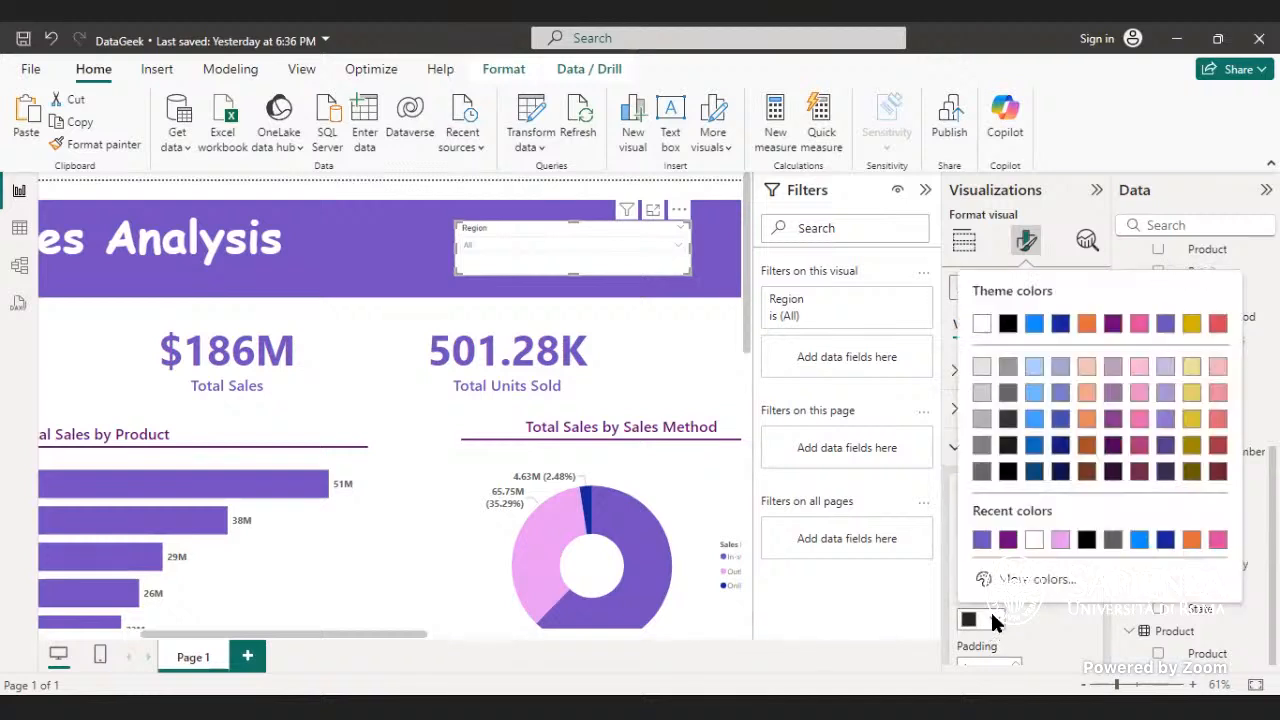
left_click(1008, 543)
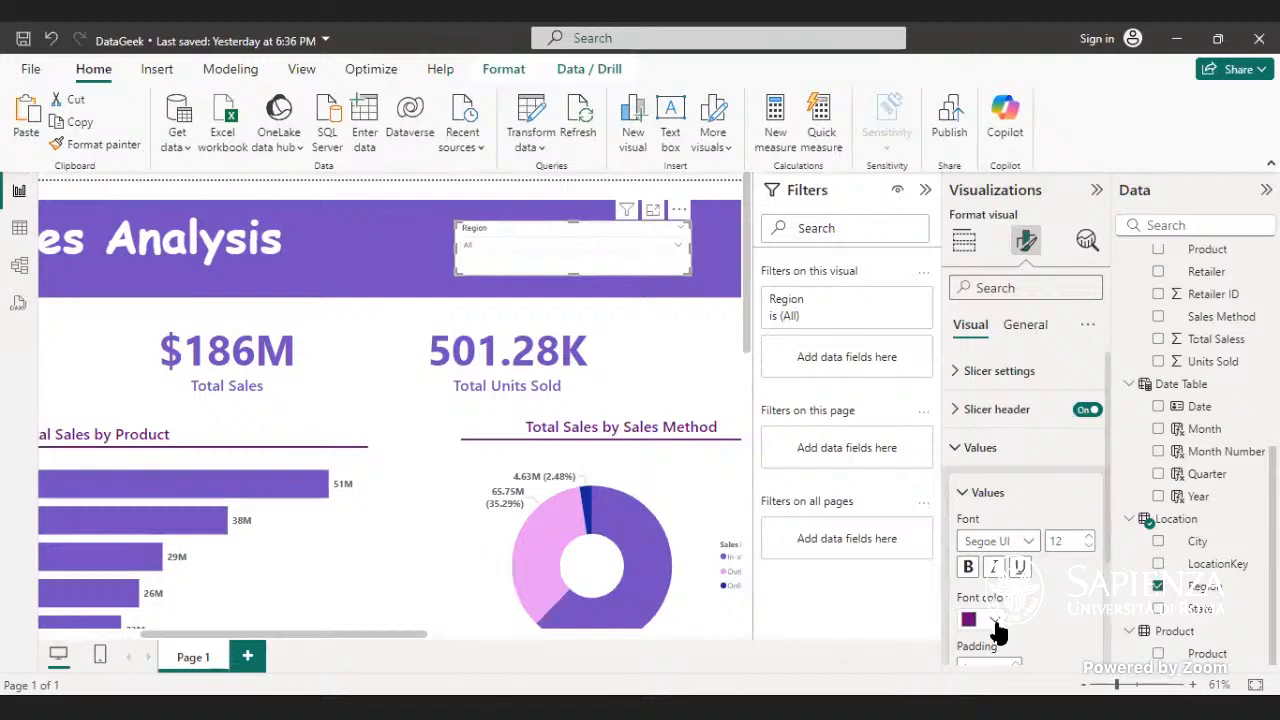
- Try light pink #EA9AF4 as the font color of the Region slicer's values, and restore dark purple
left_click(995, 622)
left_click(981, 545)
left_click(995, 621)
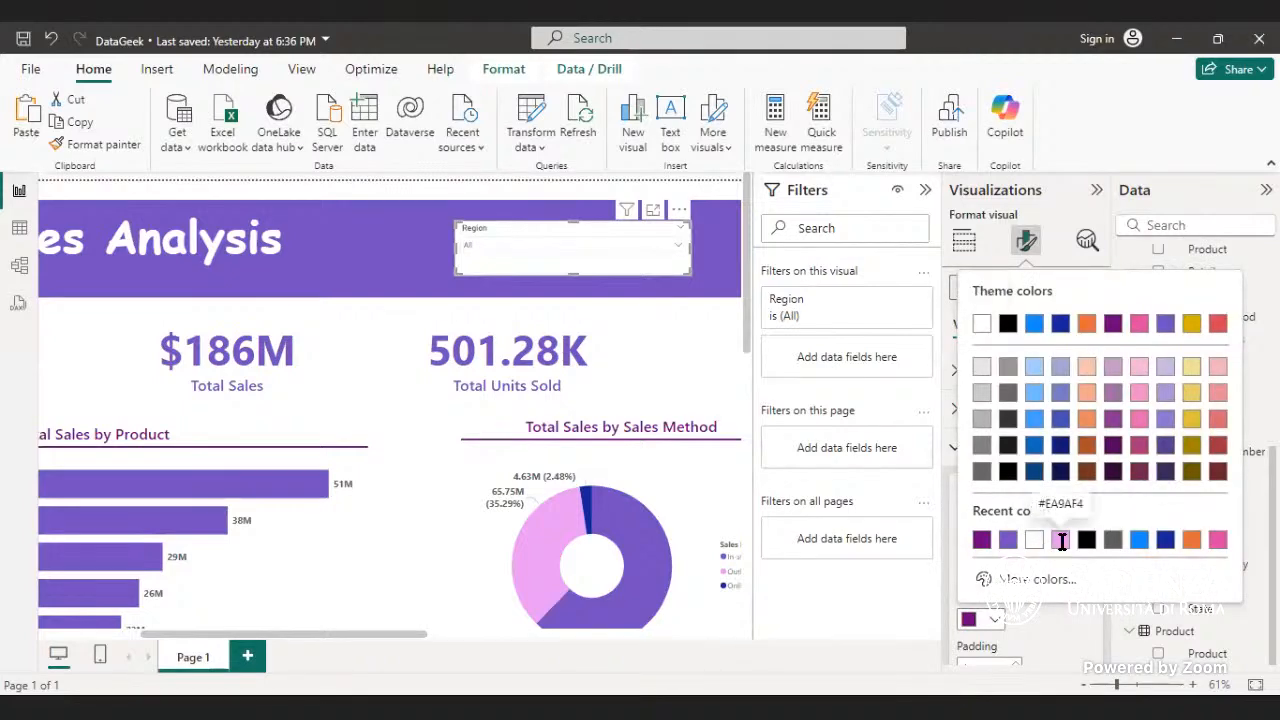
left_click(1060, 540)
left_click(994, 619)
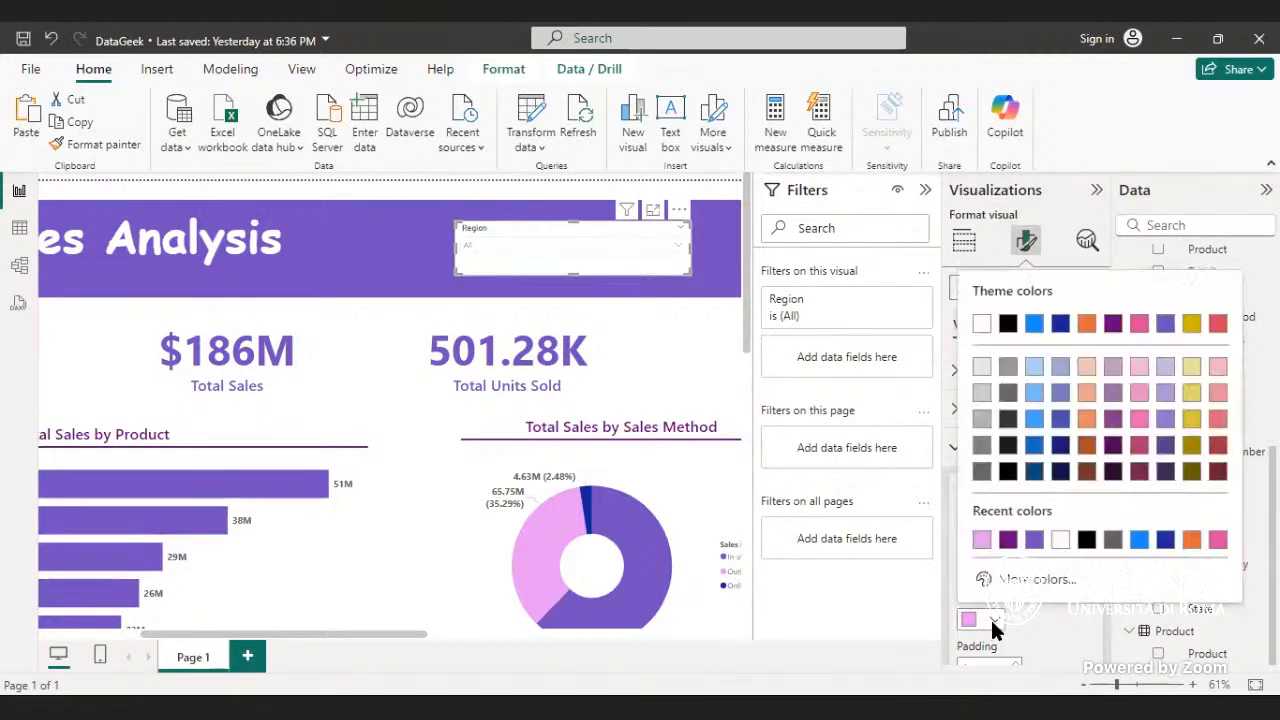
left_click(1008, 541)
- Set the background color of the Region slicer's values to white after trying black
scroll(1010, 585, "down", 3)
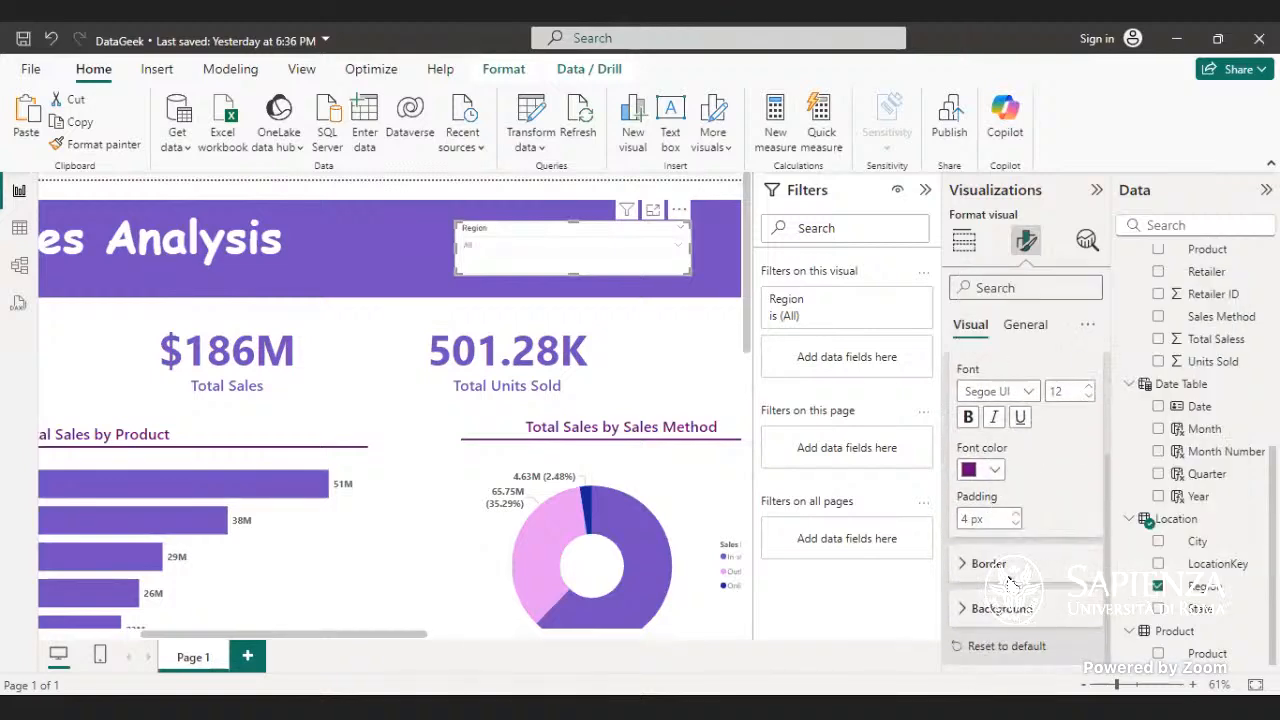
left_click(1006, 608)
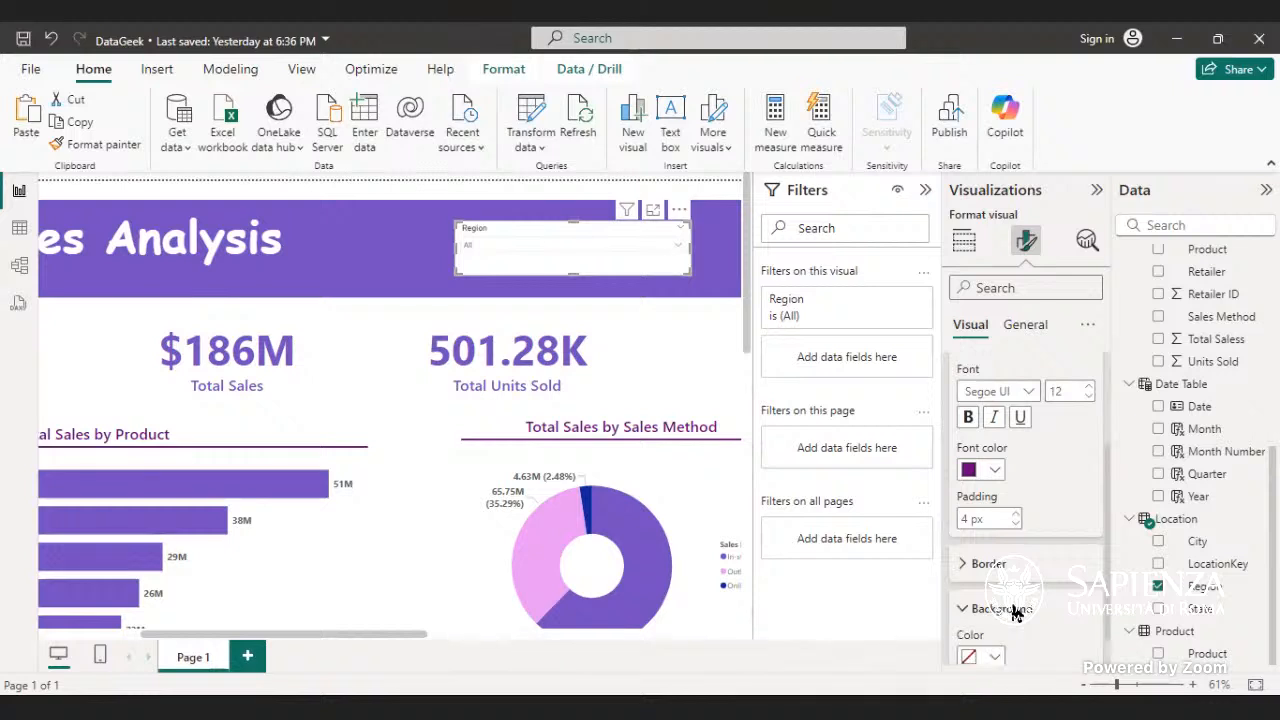
scroll(1006, 608, "down", 1)
left_click(996, 609)
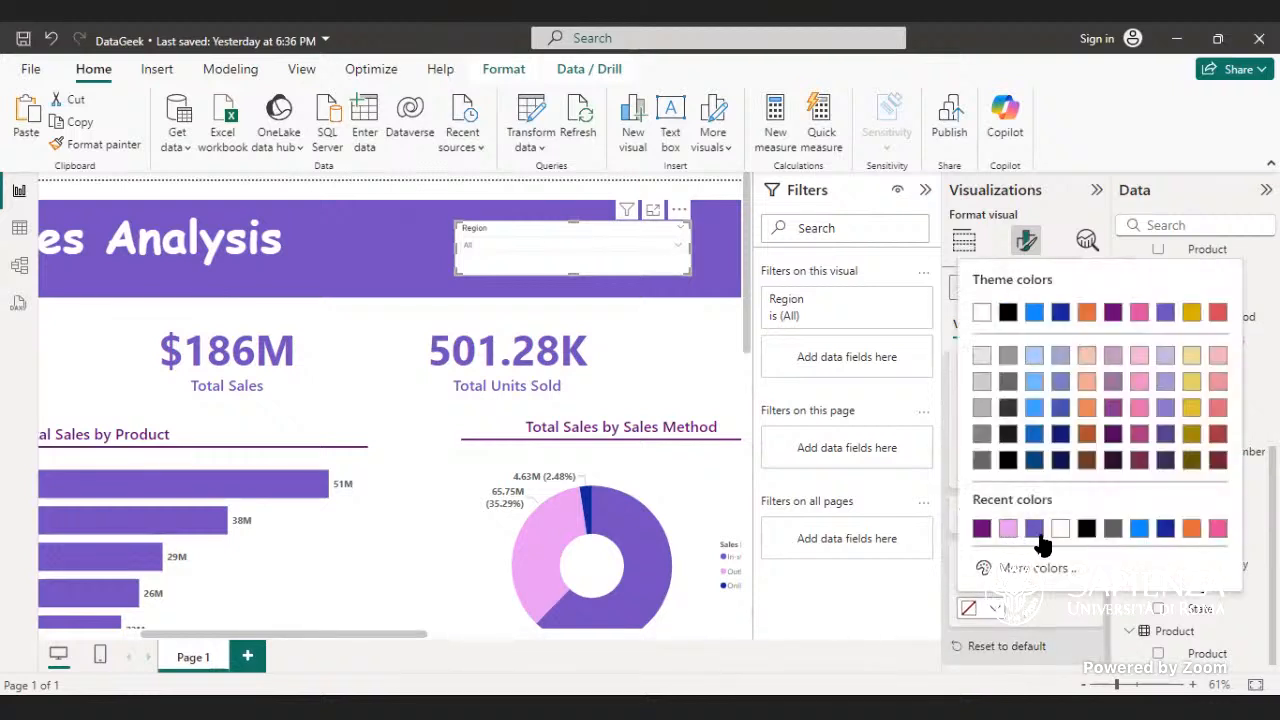
left_click(1086, 528)
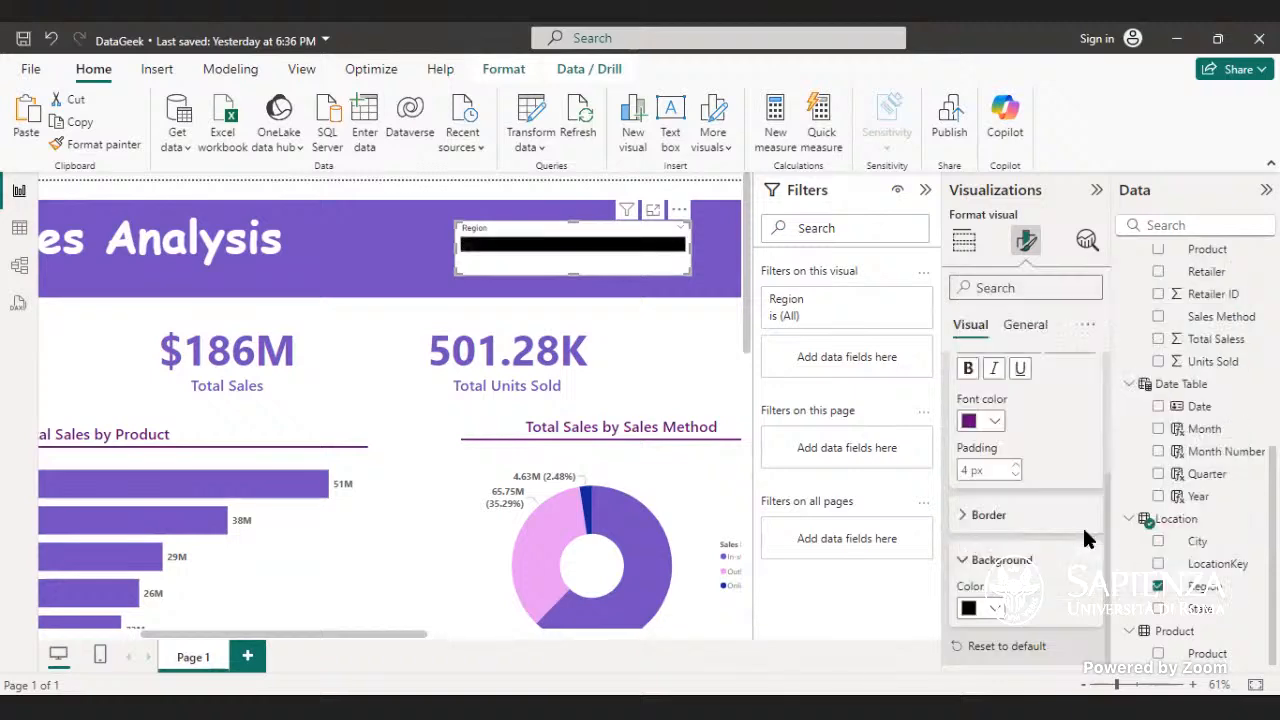
left_click(994, 609)
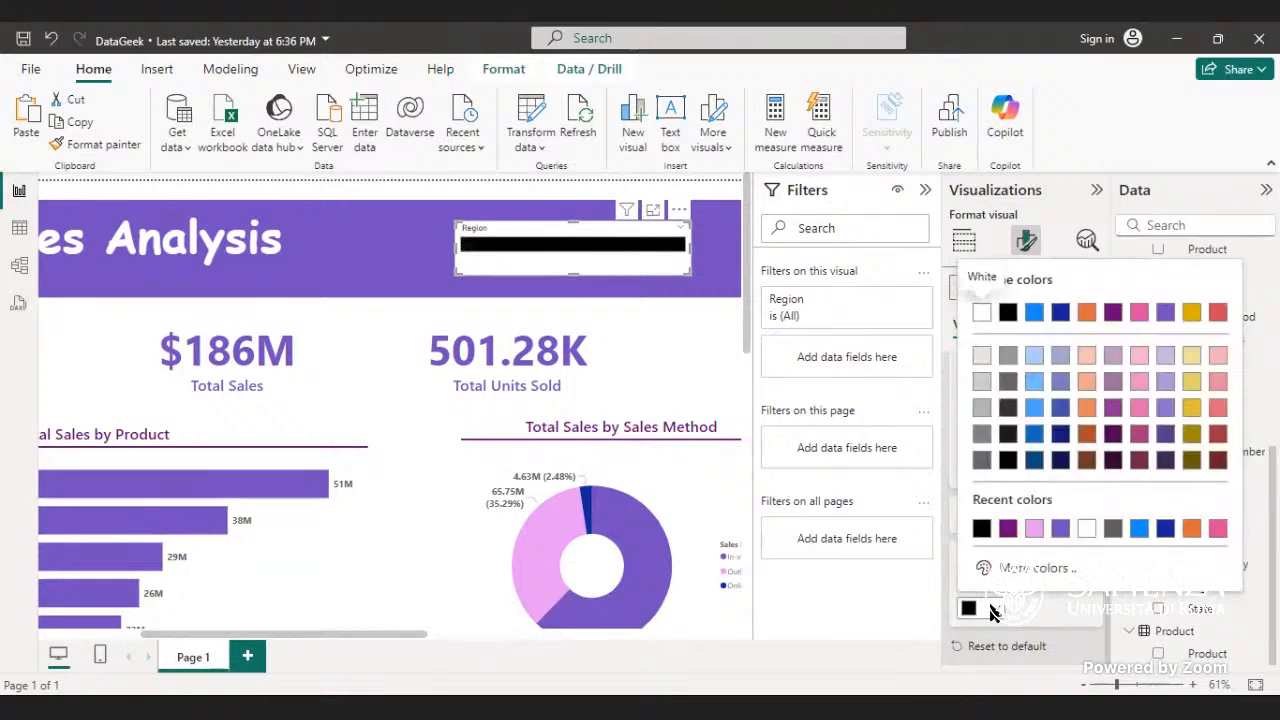
left_click(1086, 528)
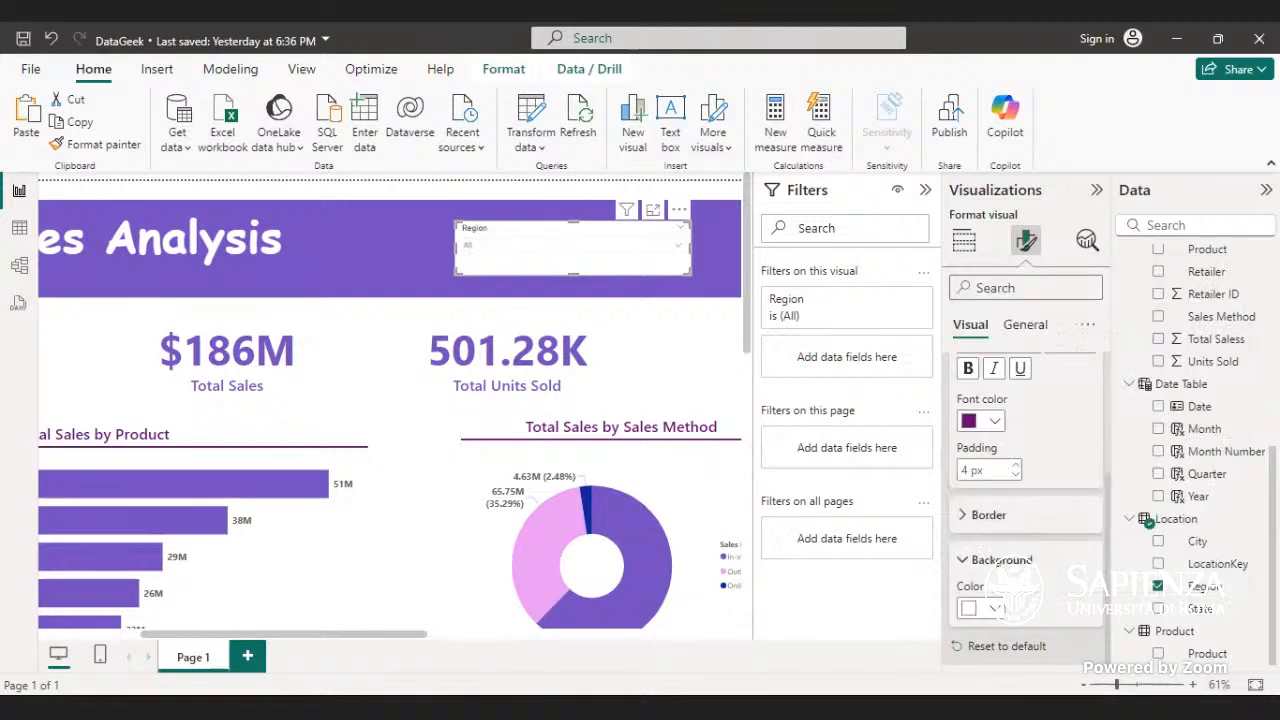
- Fit the report page to the window and move the Region slicer slightly to the right within the title banner
left_click(1255, 684)
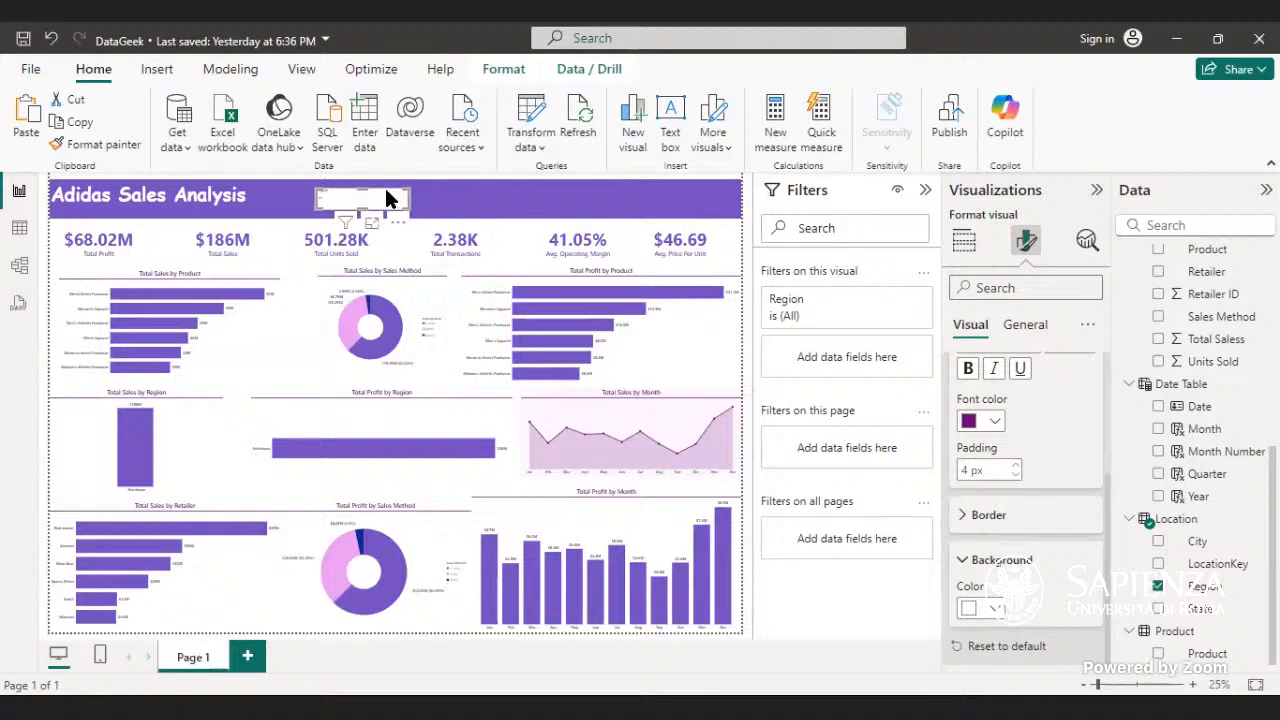
left_click_drag(400, 197, 385, 212)
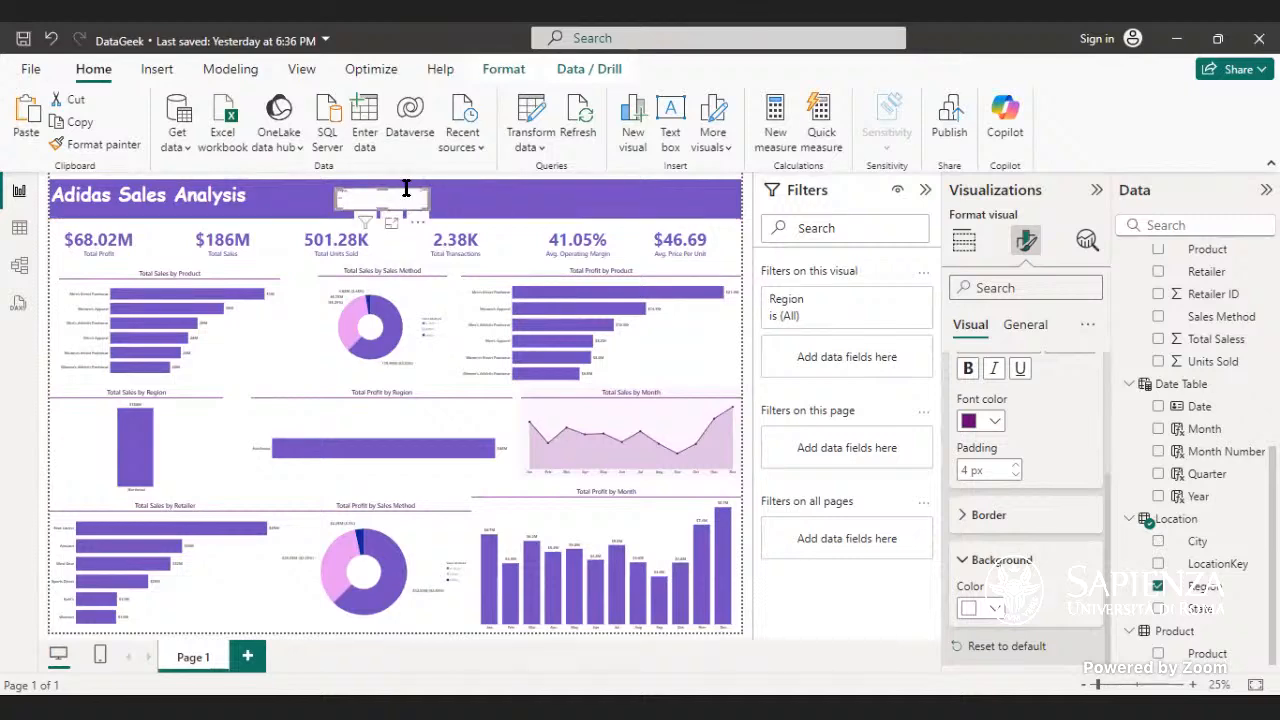
left_click(406, 190)
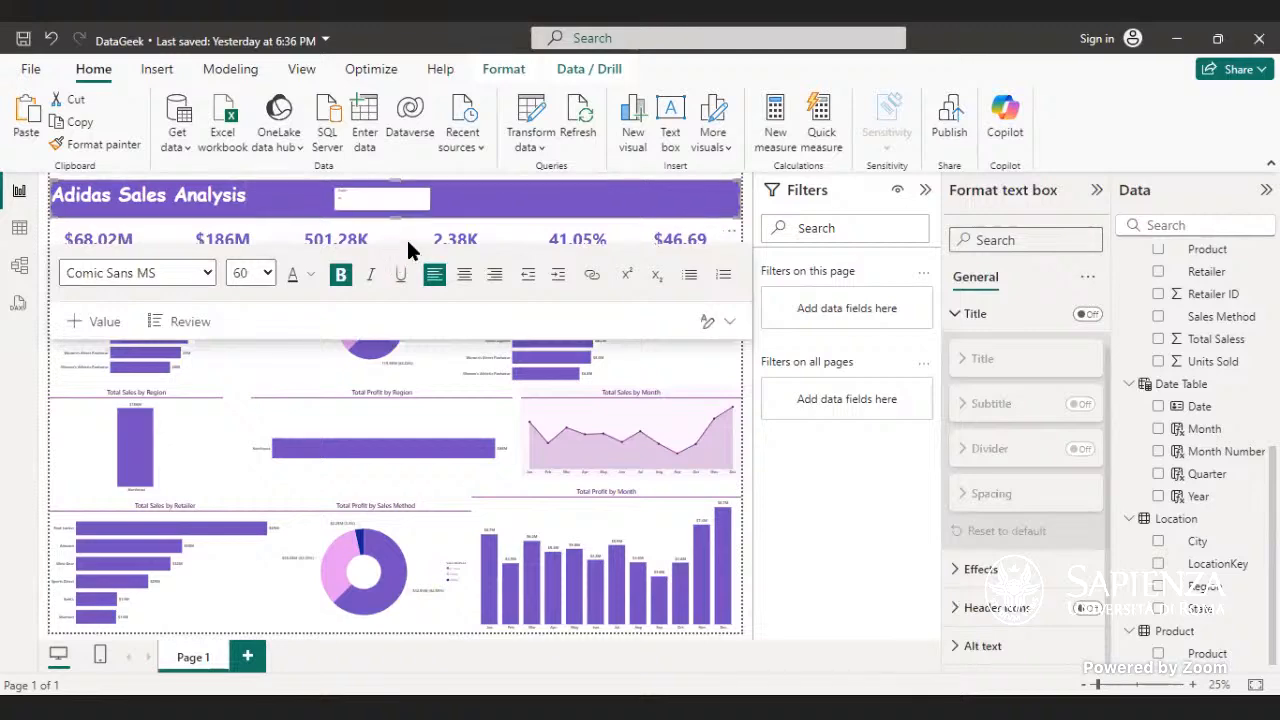
left_click(408, 231)
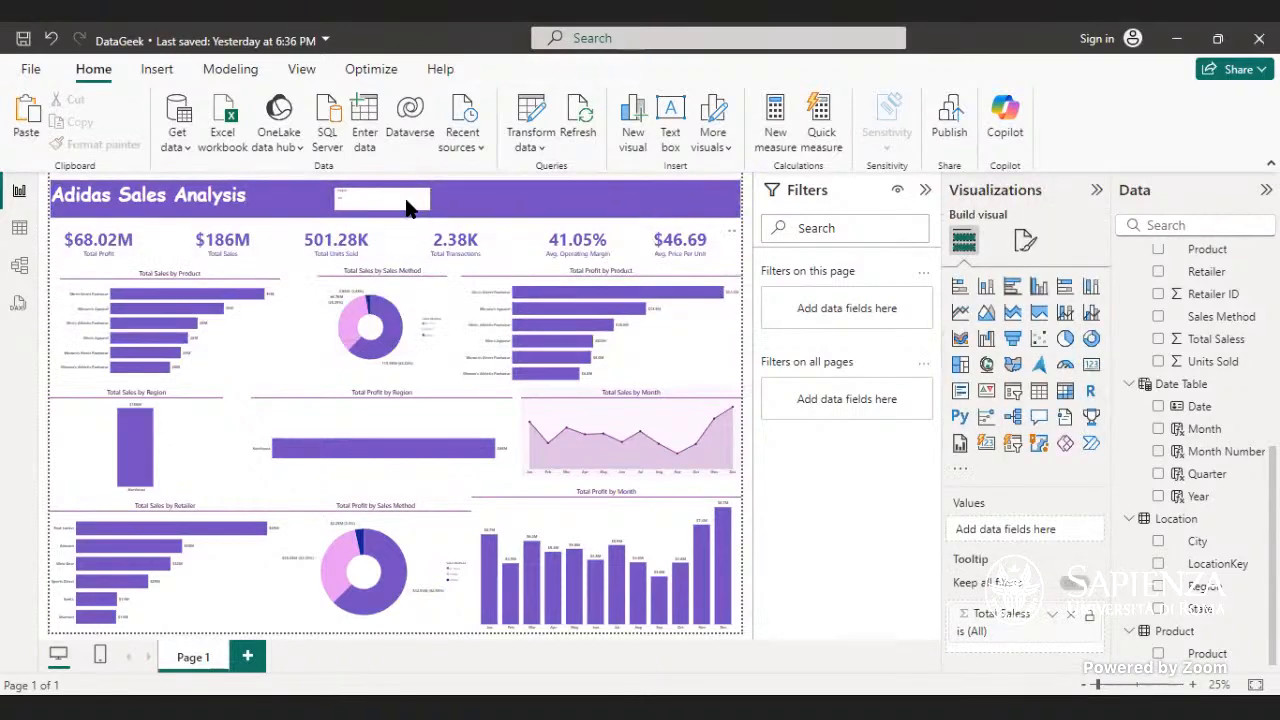
left_click(406, 207)
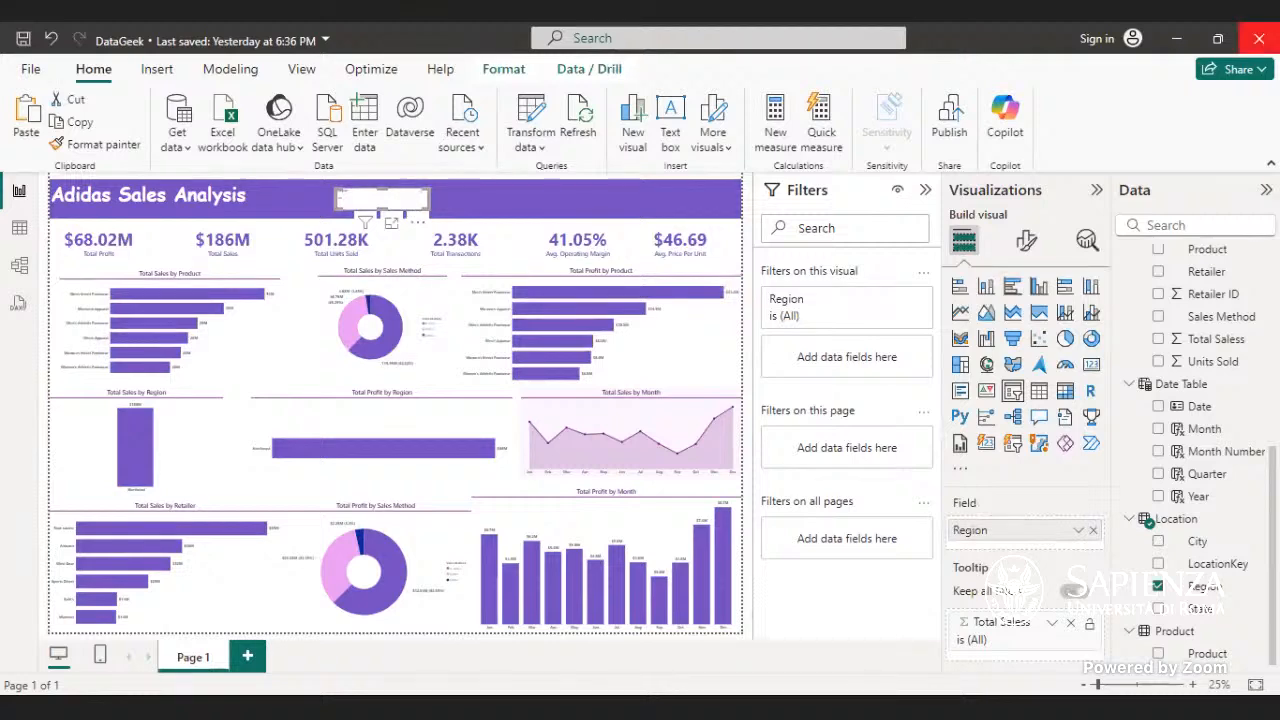
left_click(1259, 38)
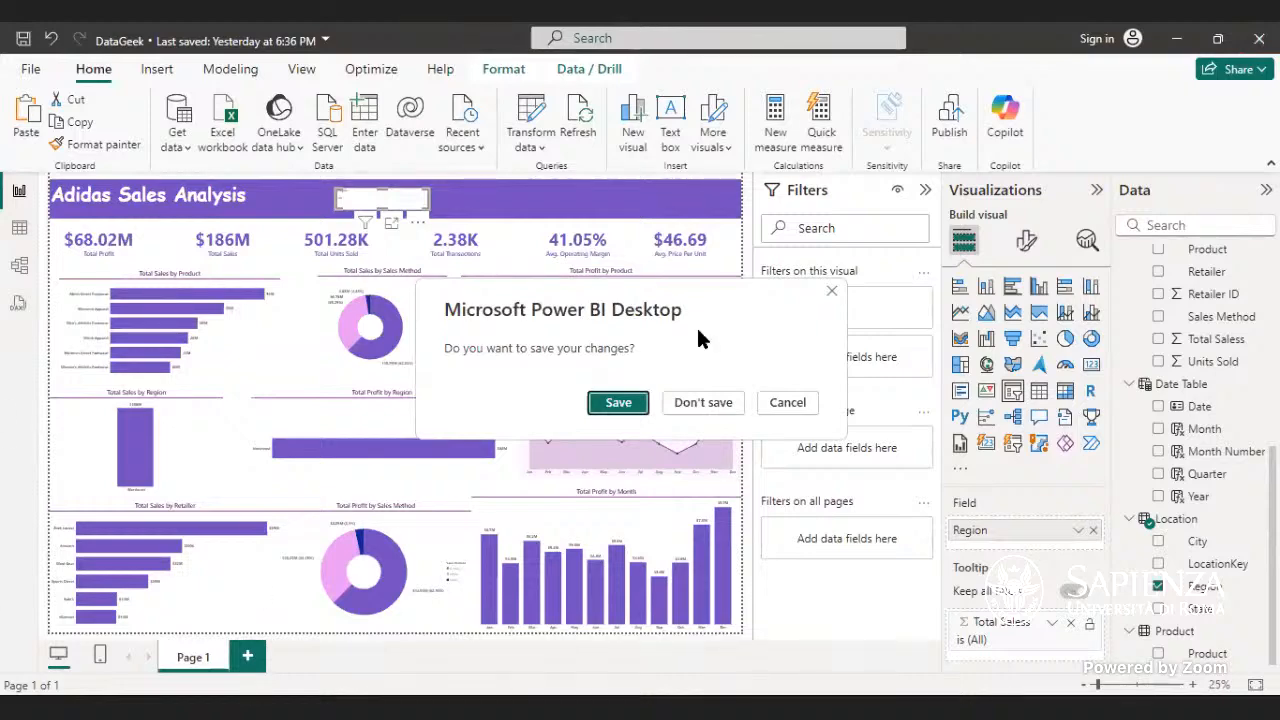
left_click(828, 292)
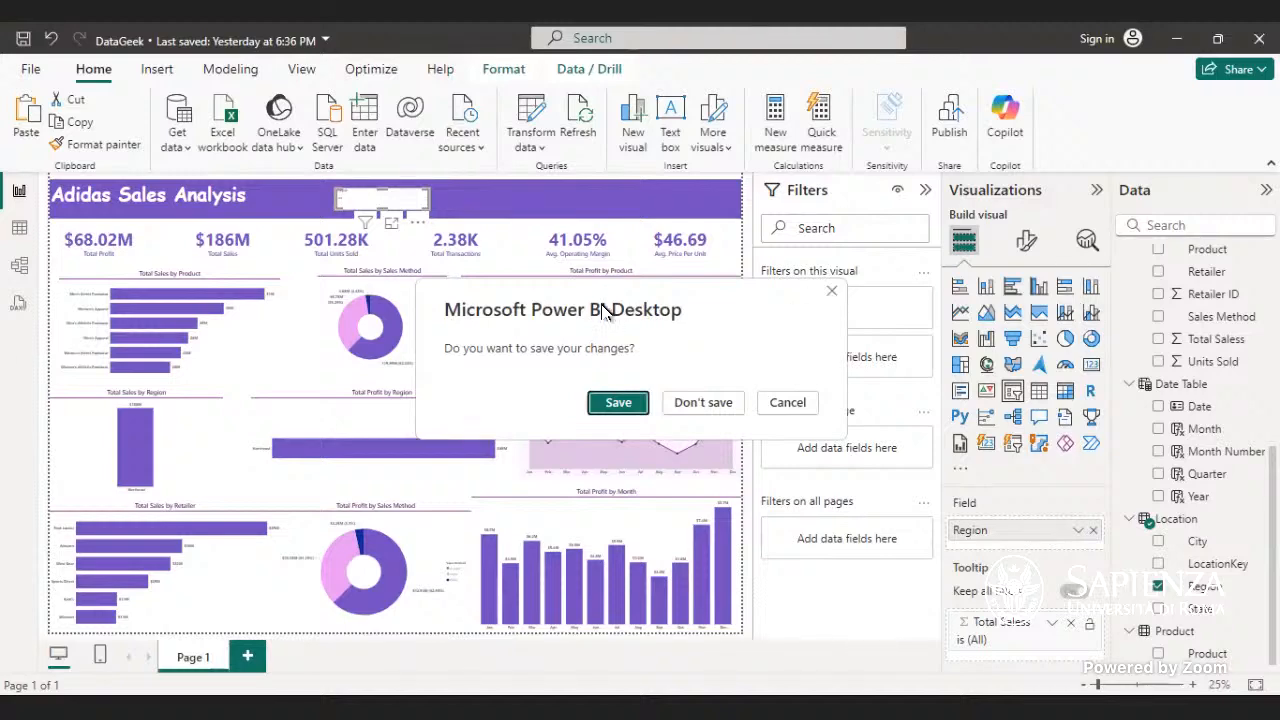
- Duplicate the Region slicer three times and place the copies in a row across the title banner beside the original
left_click(388, 192)
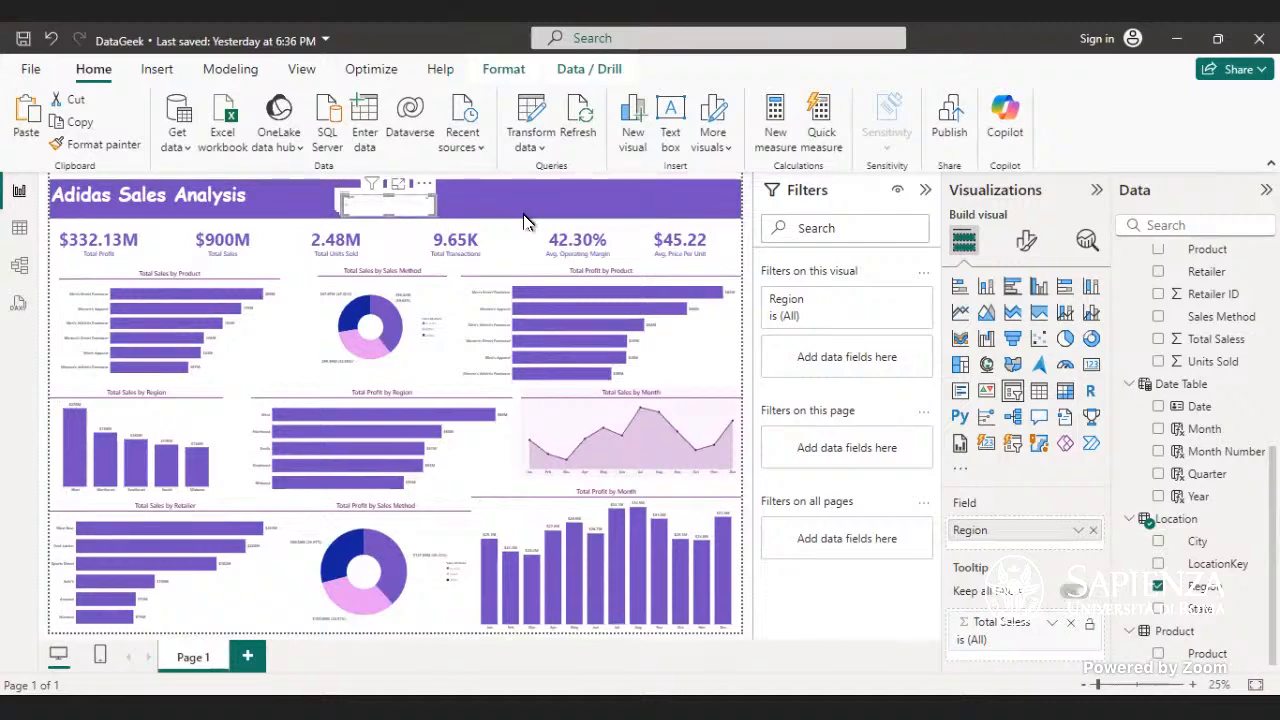
left_click_drag(524, 215, 730, 206)
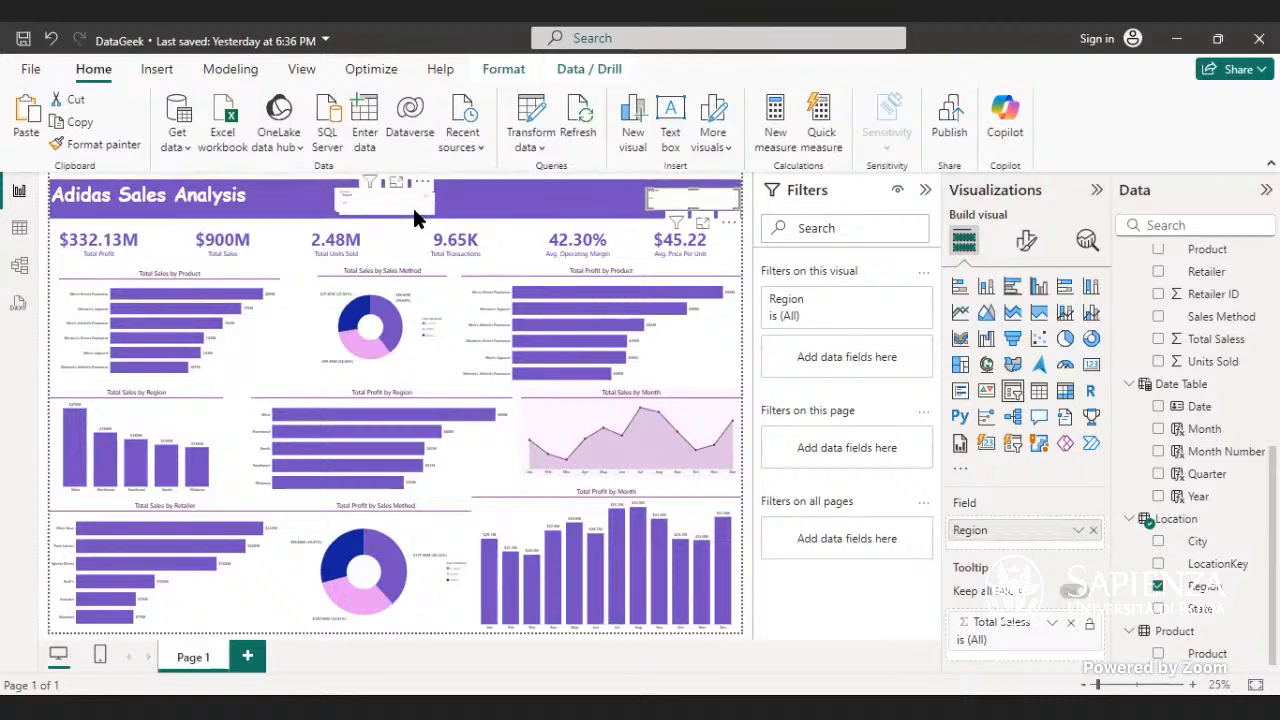
left_click_drag(419, 206, 613, 214)
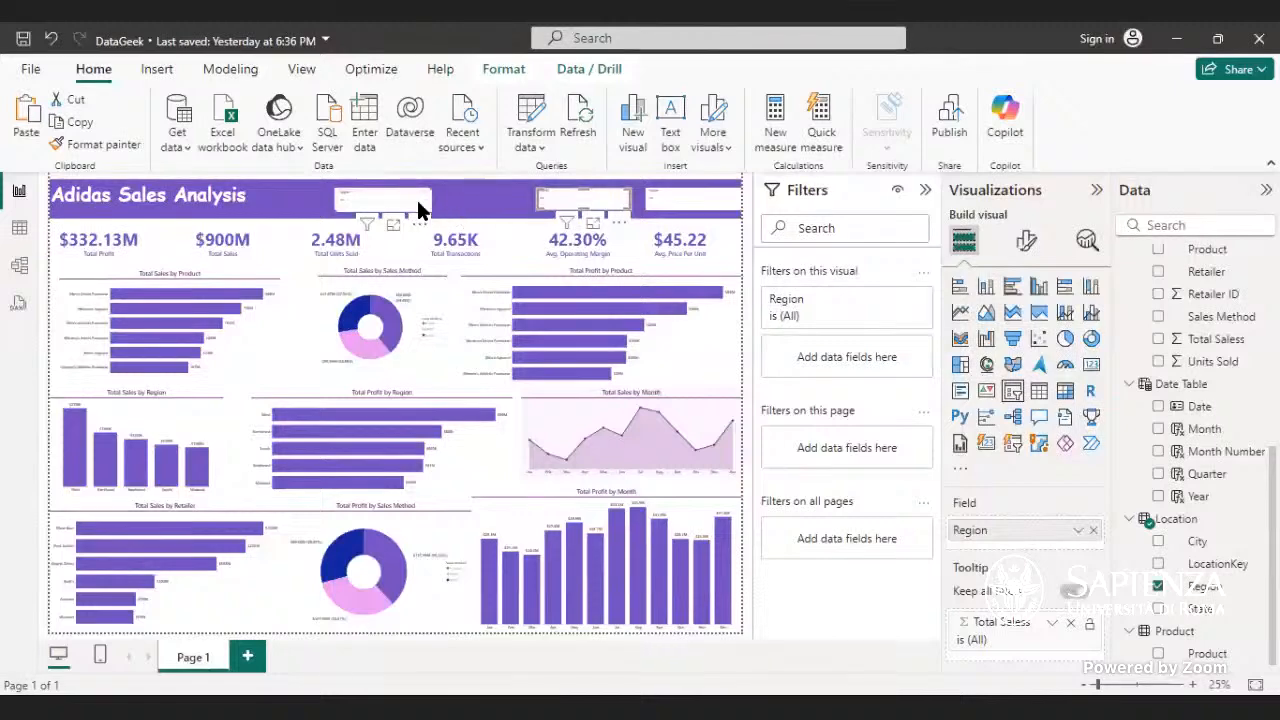
left_click(426, 207)
left_click_drag(424, 206, 514, 210)
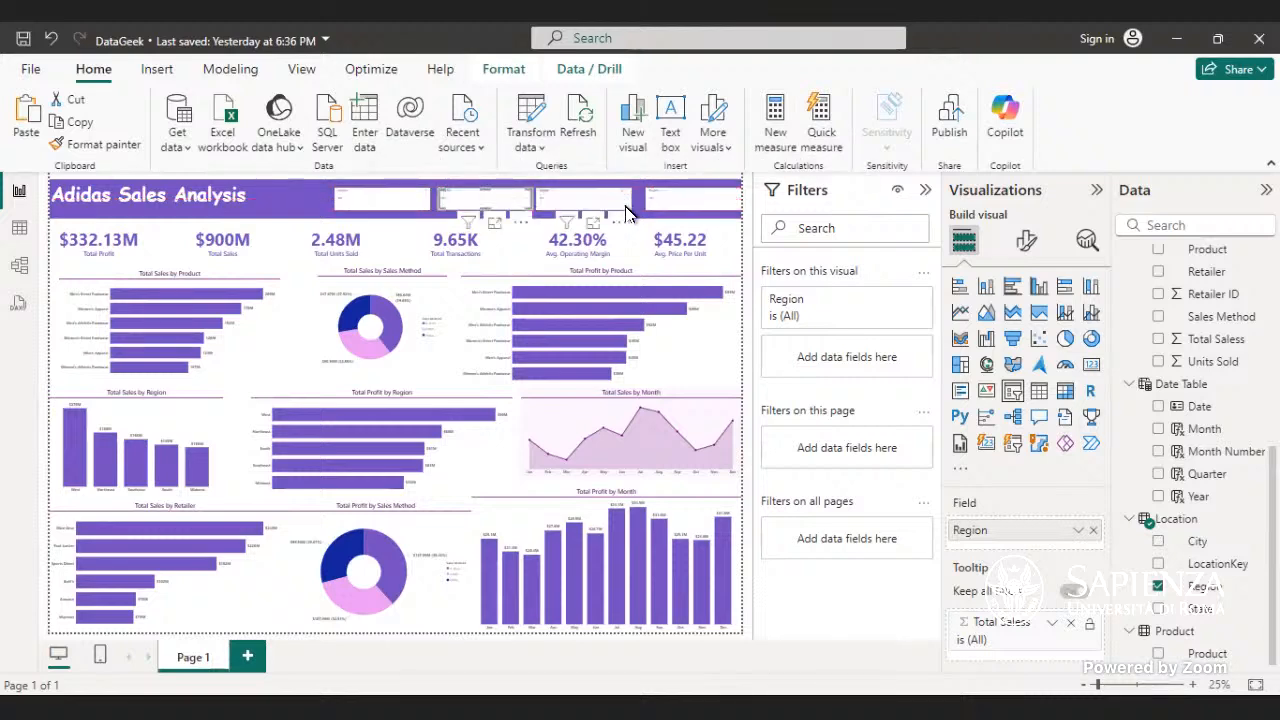
- Reposition the first three slicers in the title banner so that all four slicers are evenly spaced
left_click(621, 200)
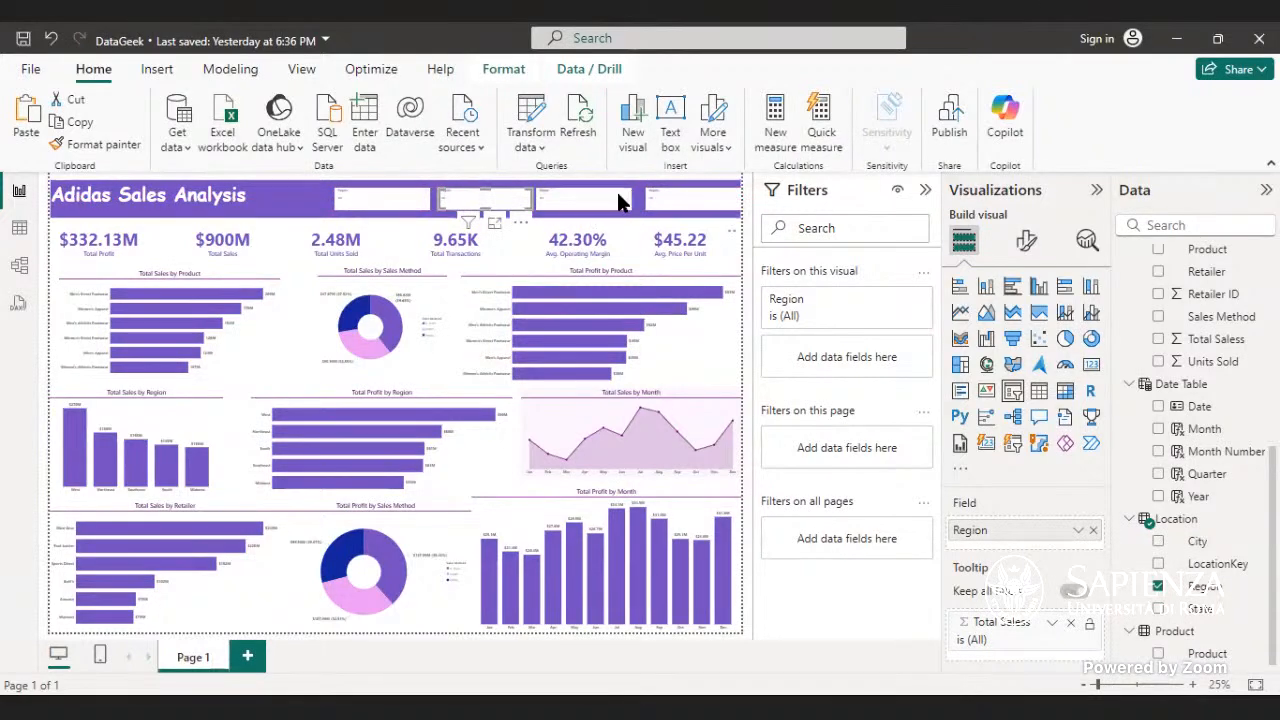
left_click_drag(621, 200, 625, 194)
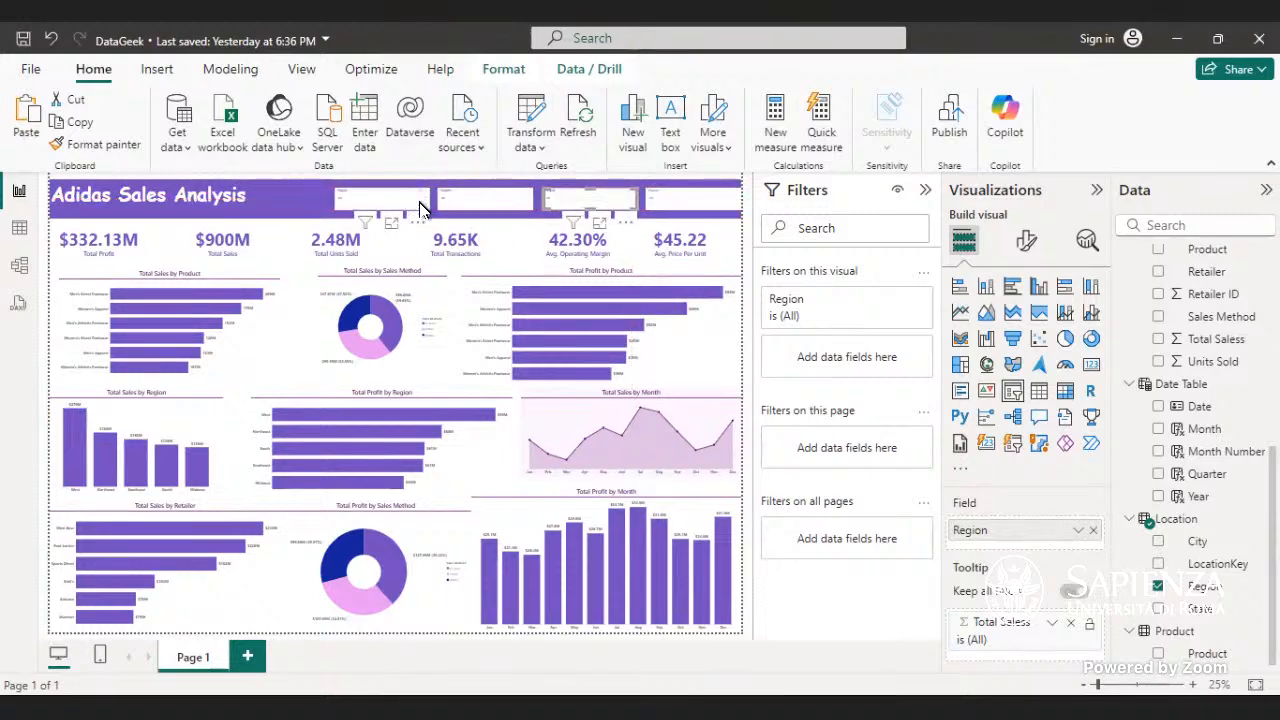
left_click_drag(420, 207, 405, 207)
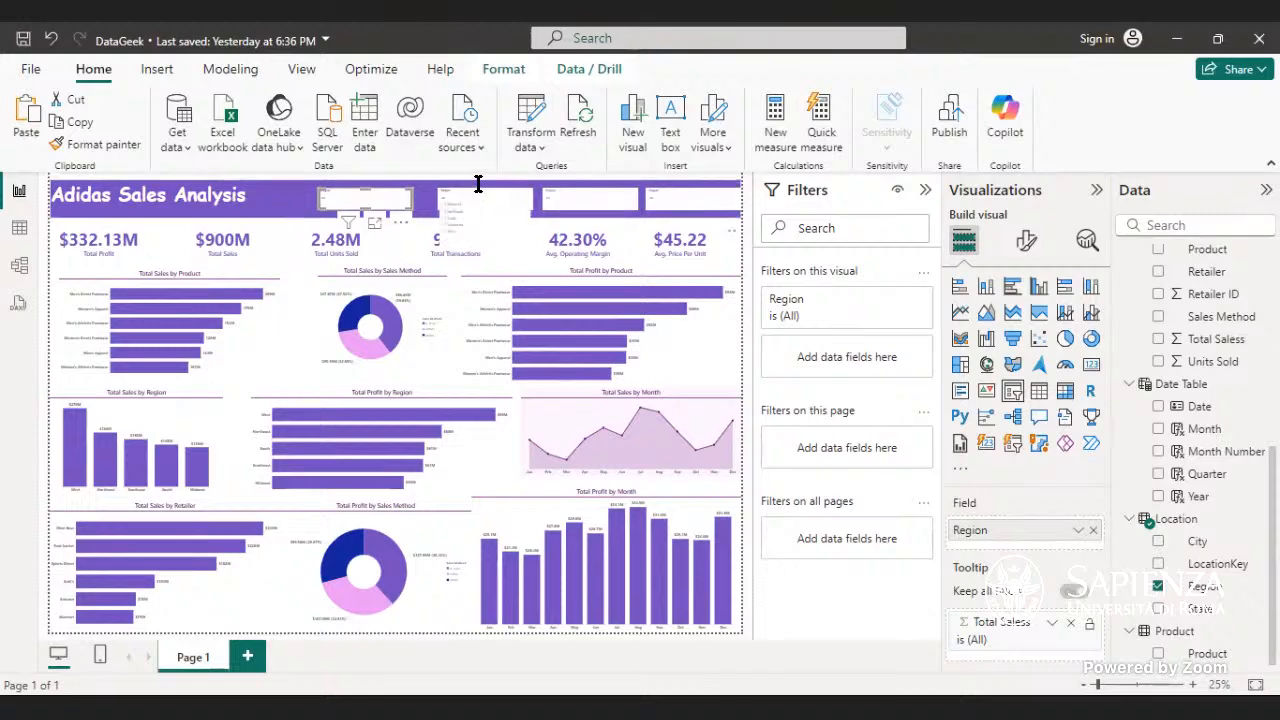
left_click(487, 207)
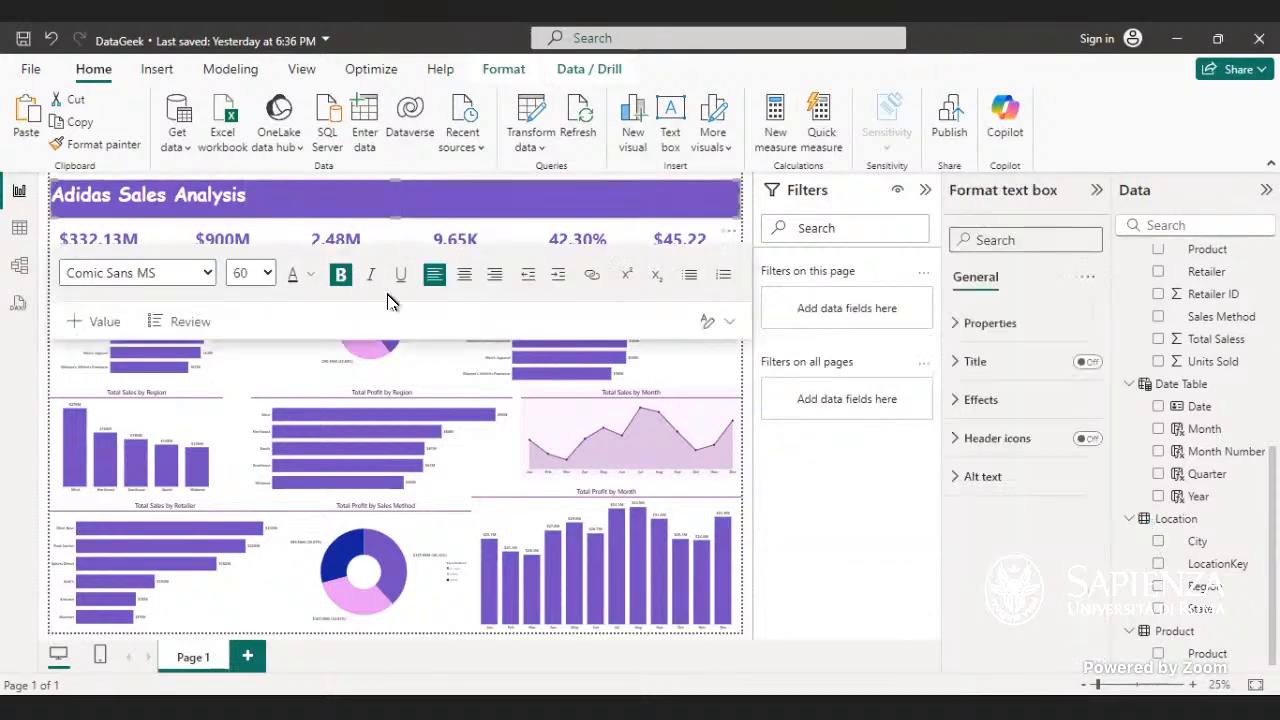
left_click(430, 365)
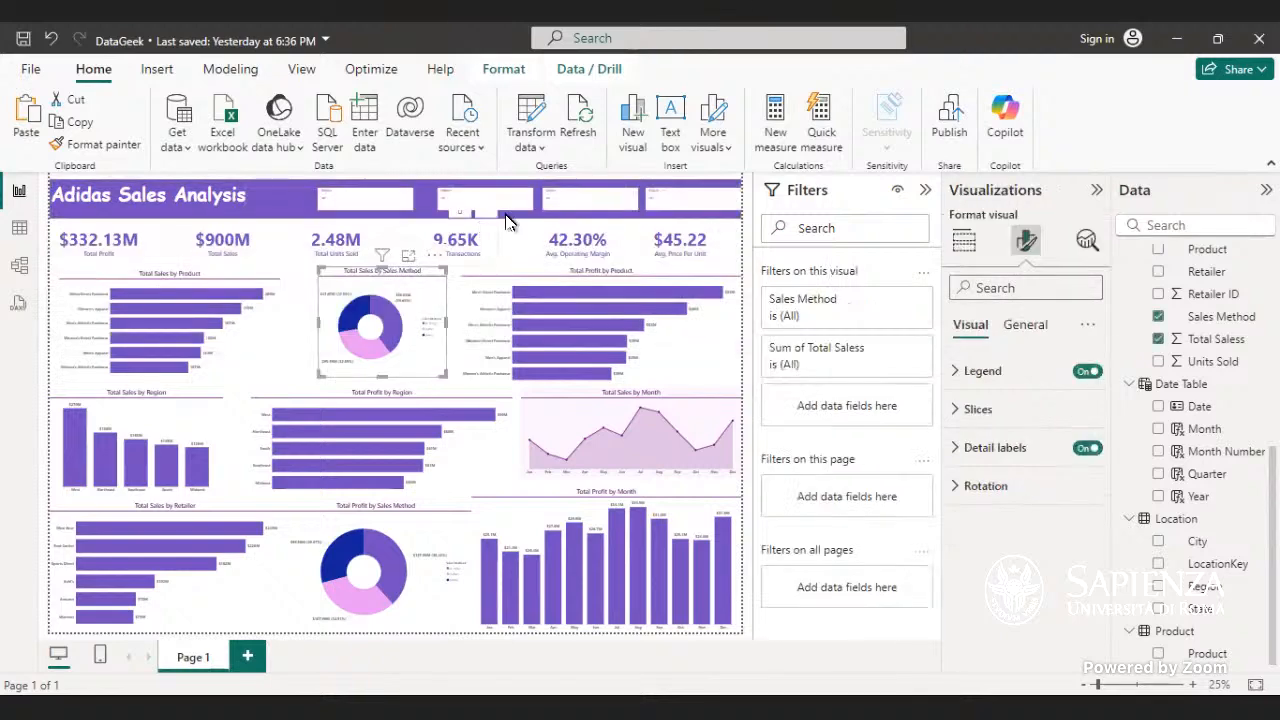
left_click(509, 205)
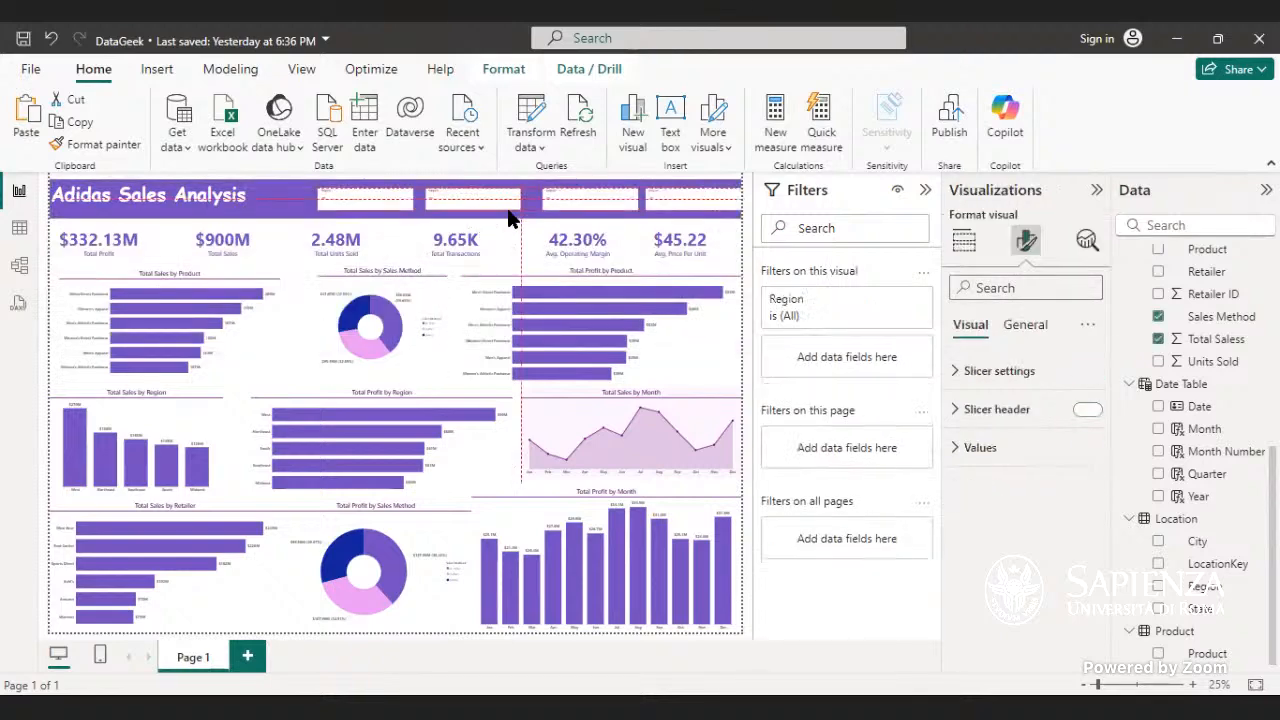
left_click_drag(509, 206, 510, 205)
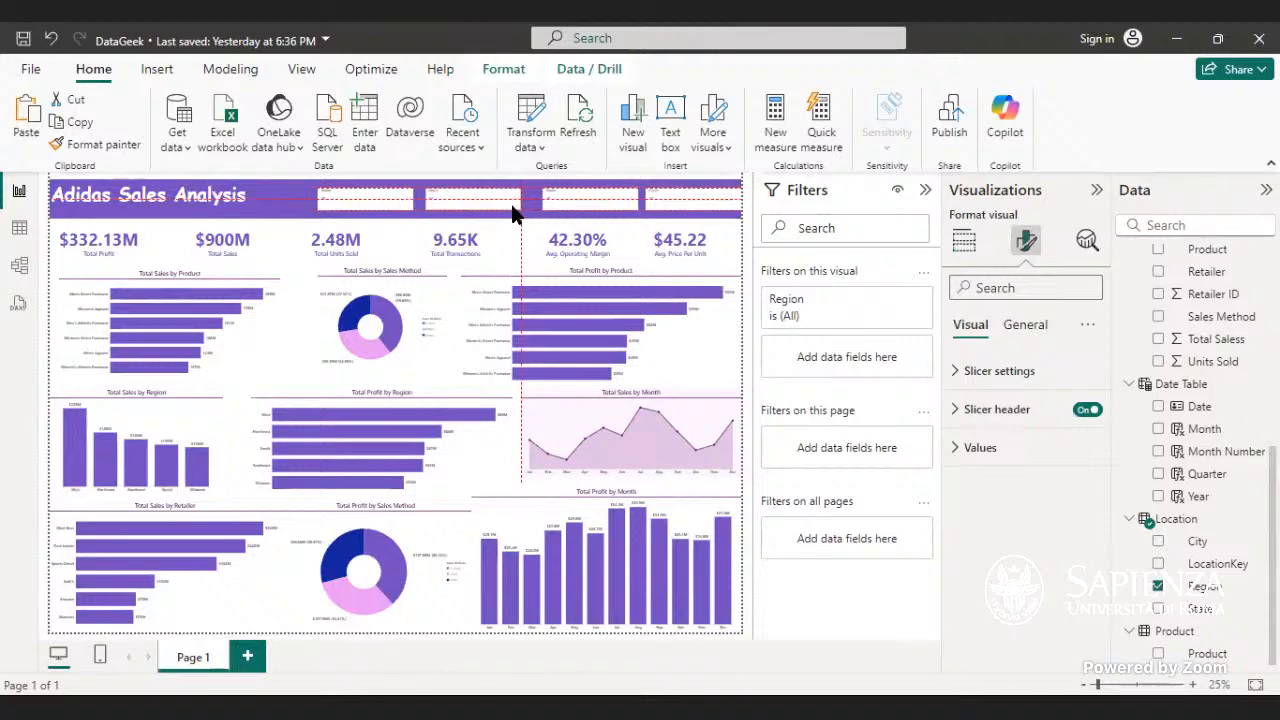
left_click(560, 212)
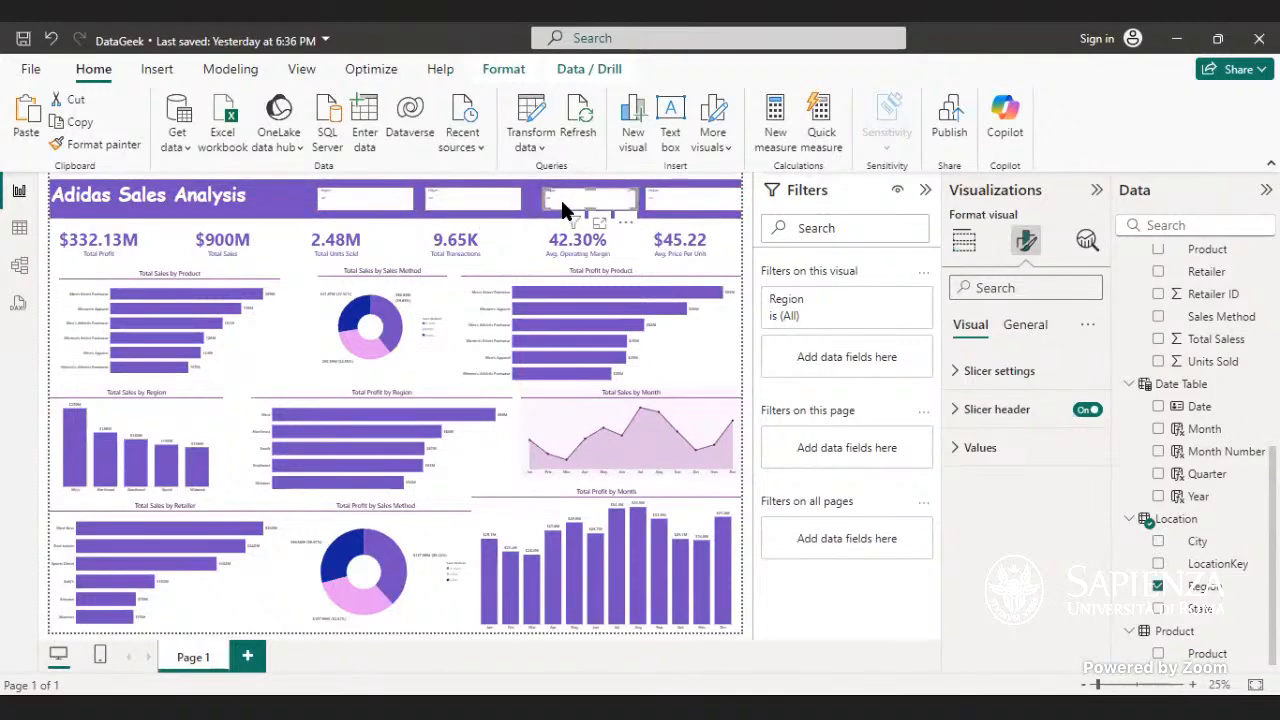
left_click_drag(562, 203, 555, 207)
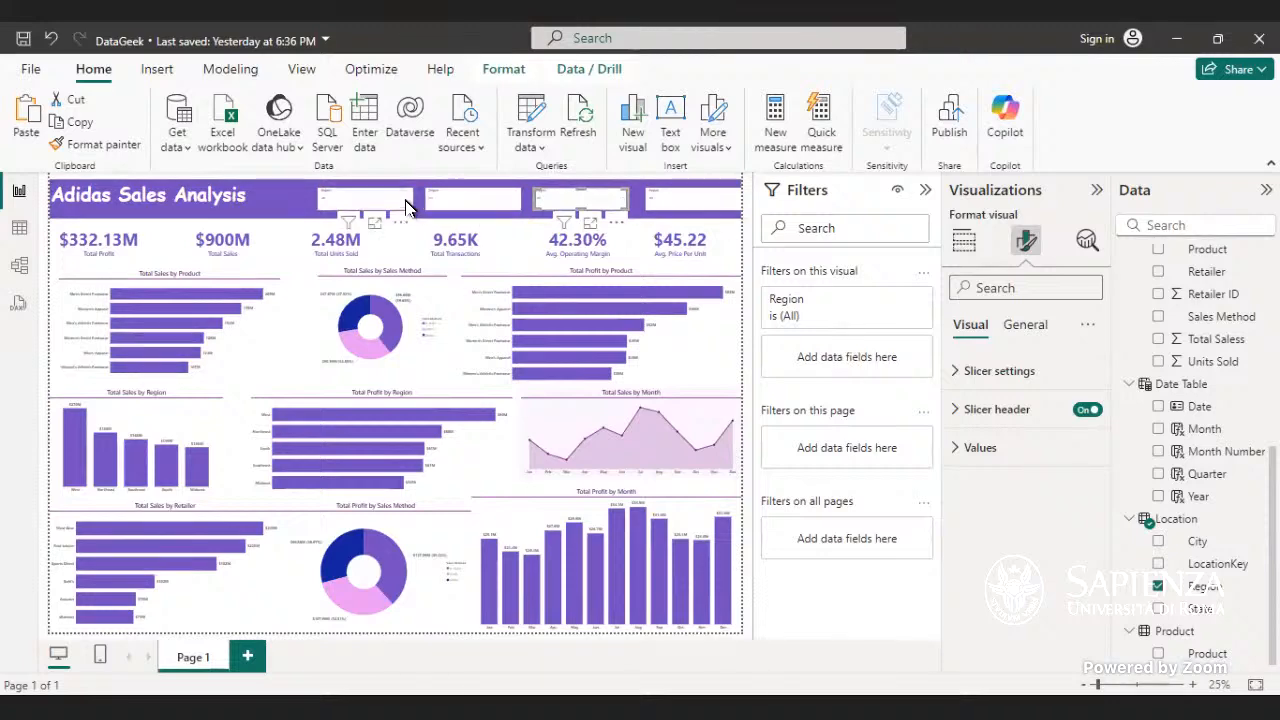
left_click_drag(397, 205, 389, 205)
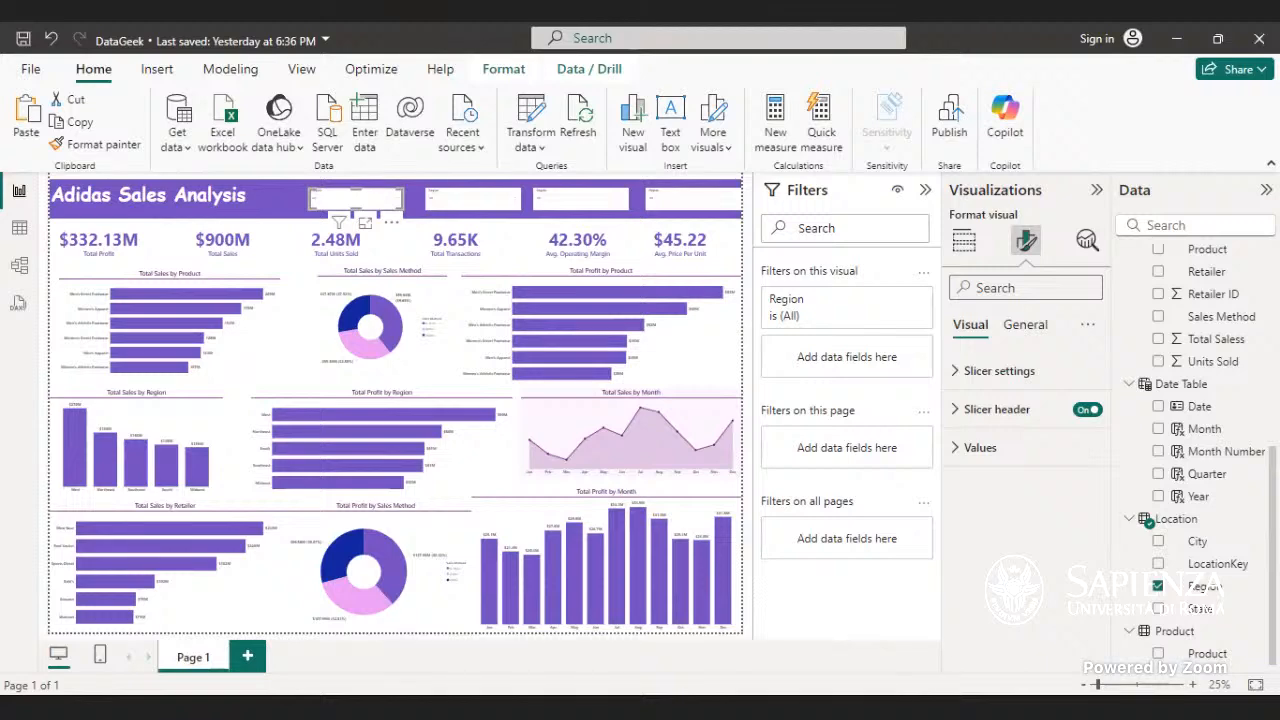
- Replace the Region field of the second slicer in the banner with Product from the sales data table
left_click(462, 205)
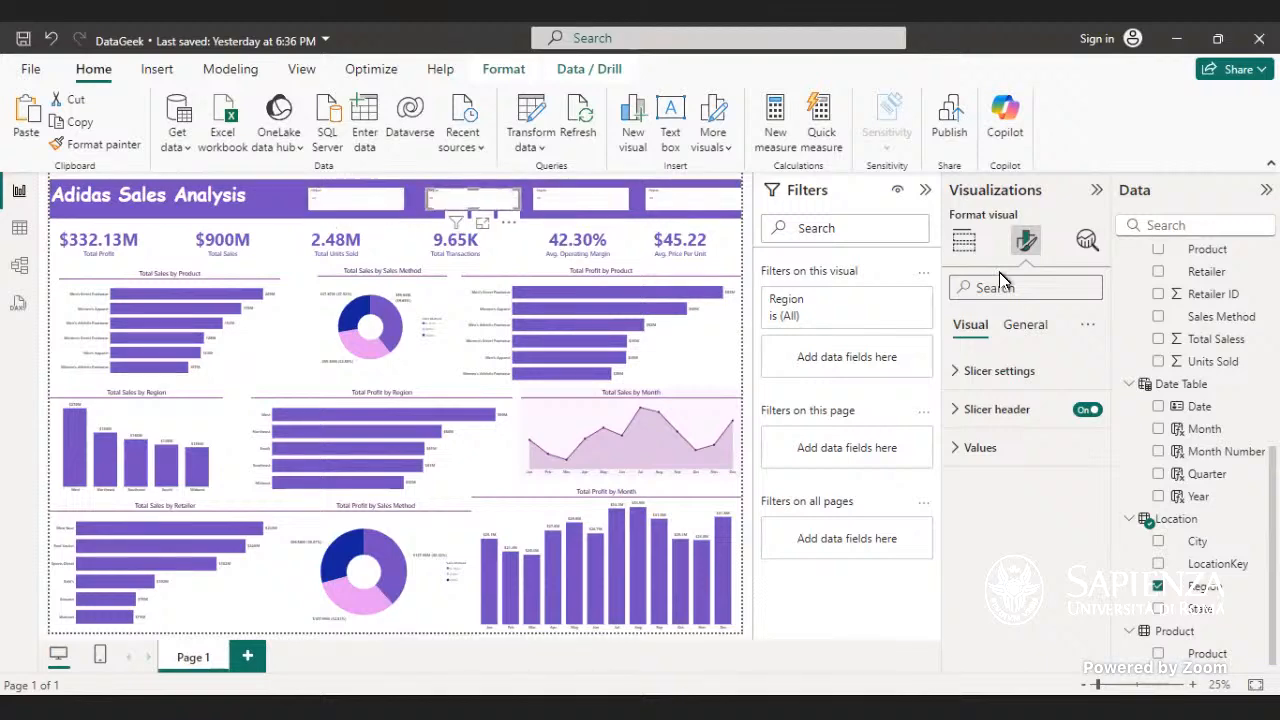
left_click(1007, 330)
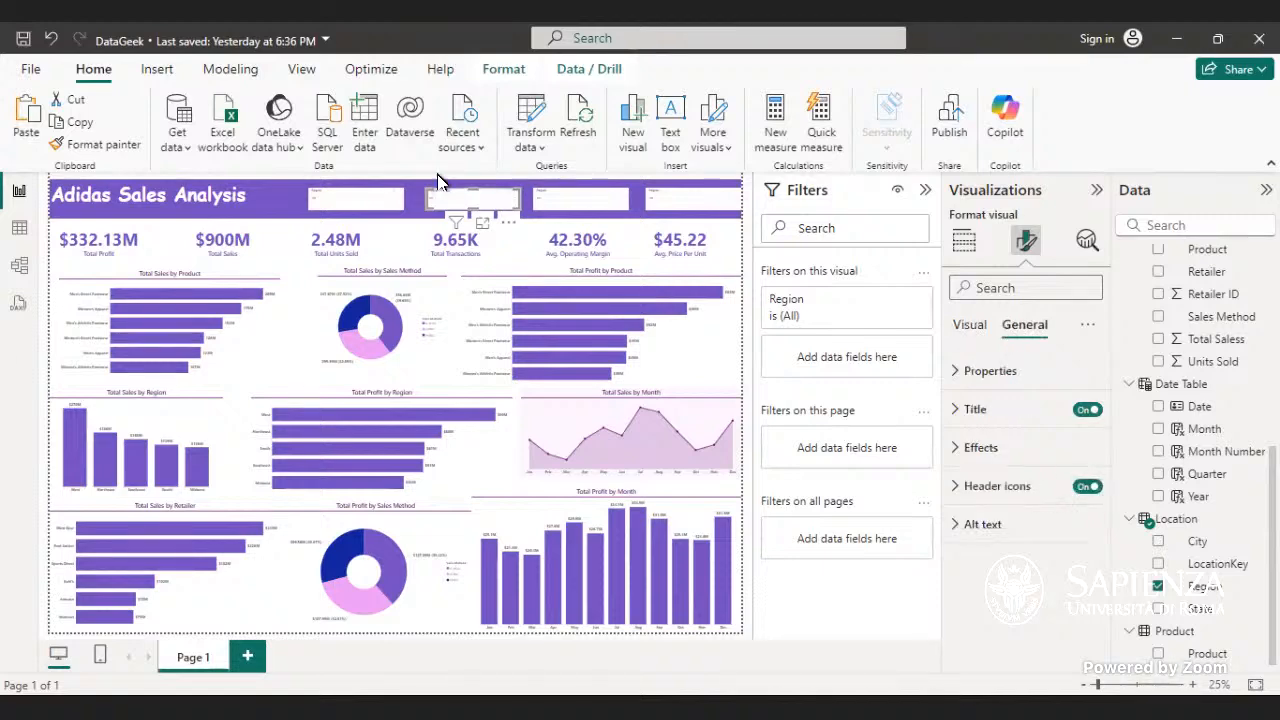
left_click(965, 324)
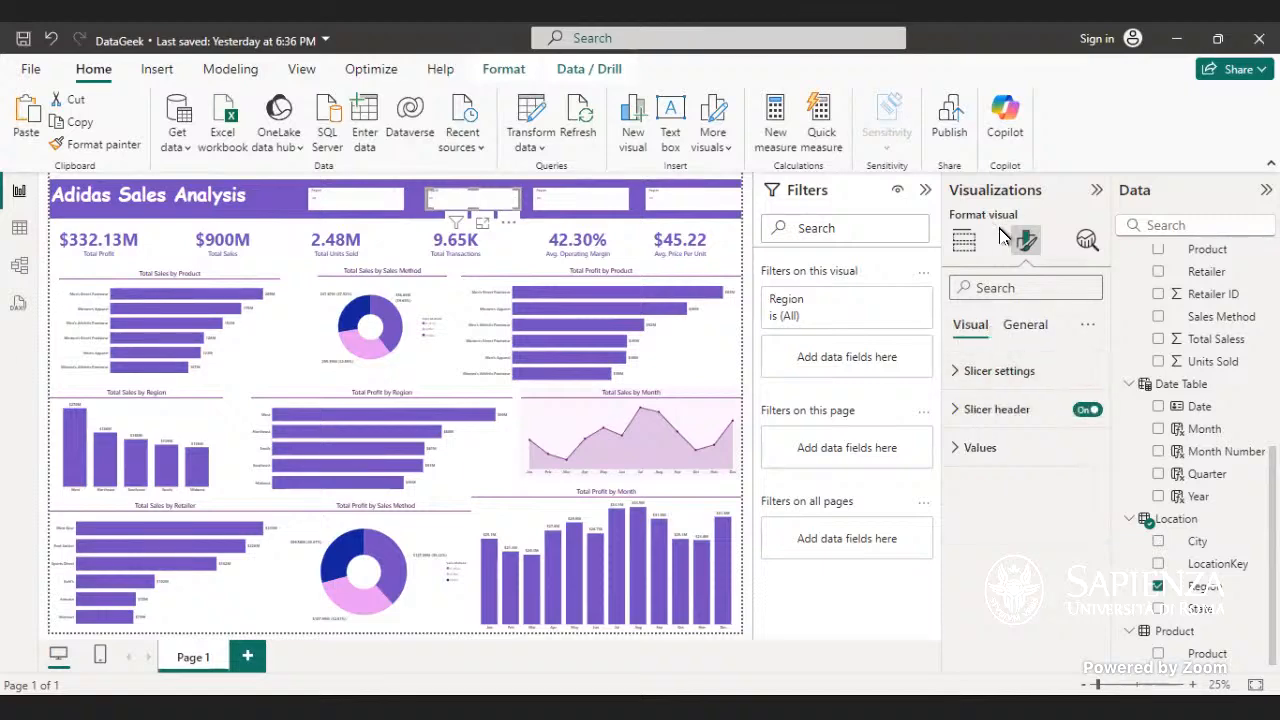
left_click(964, 248)
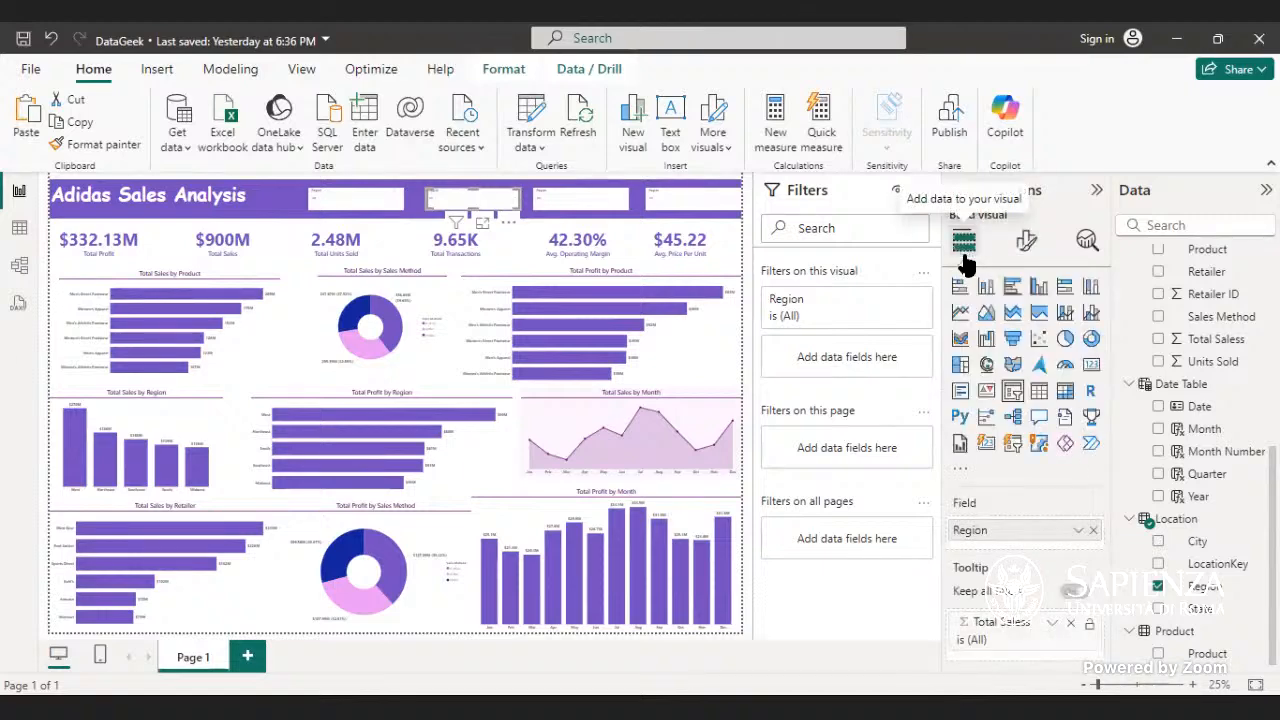
left_click(1094, 530)
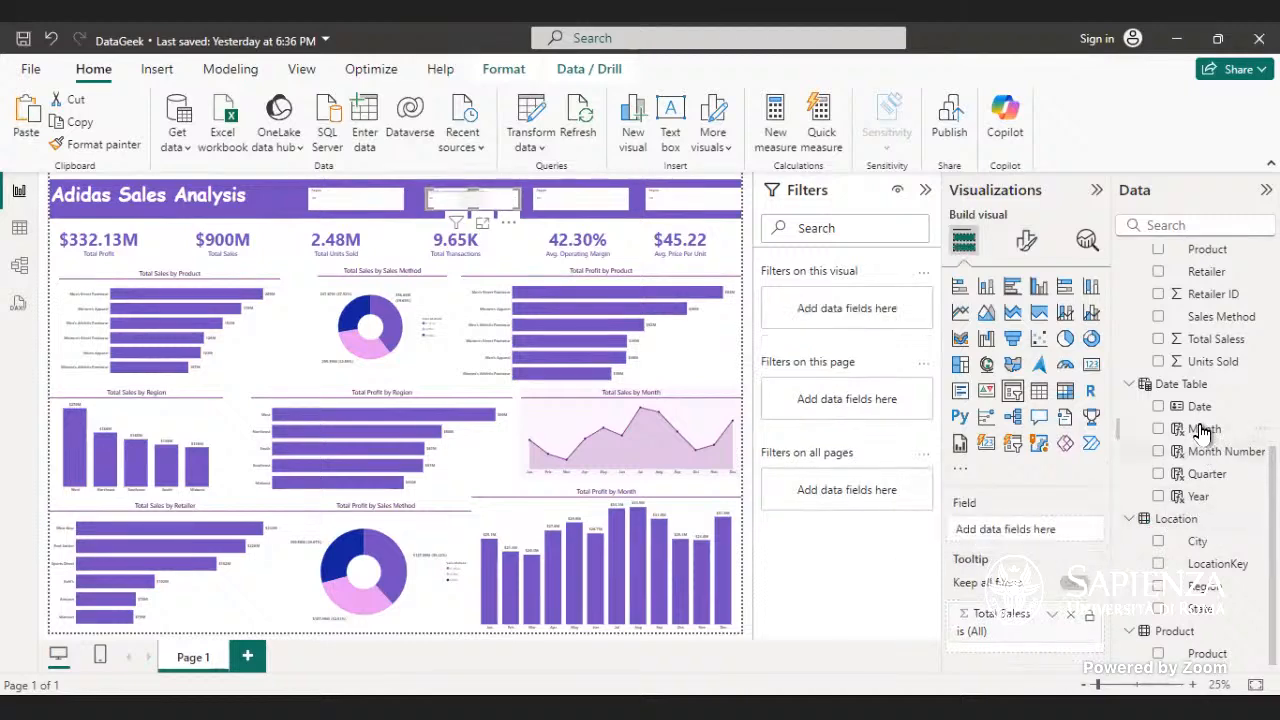
scroll(1205, 425, "up", 3)
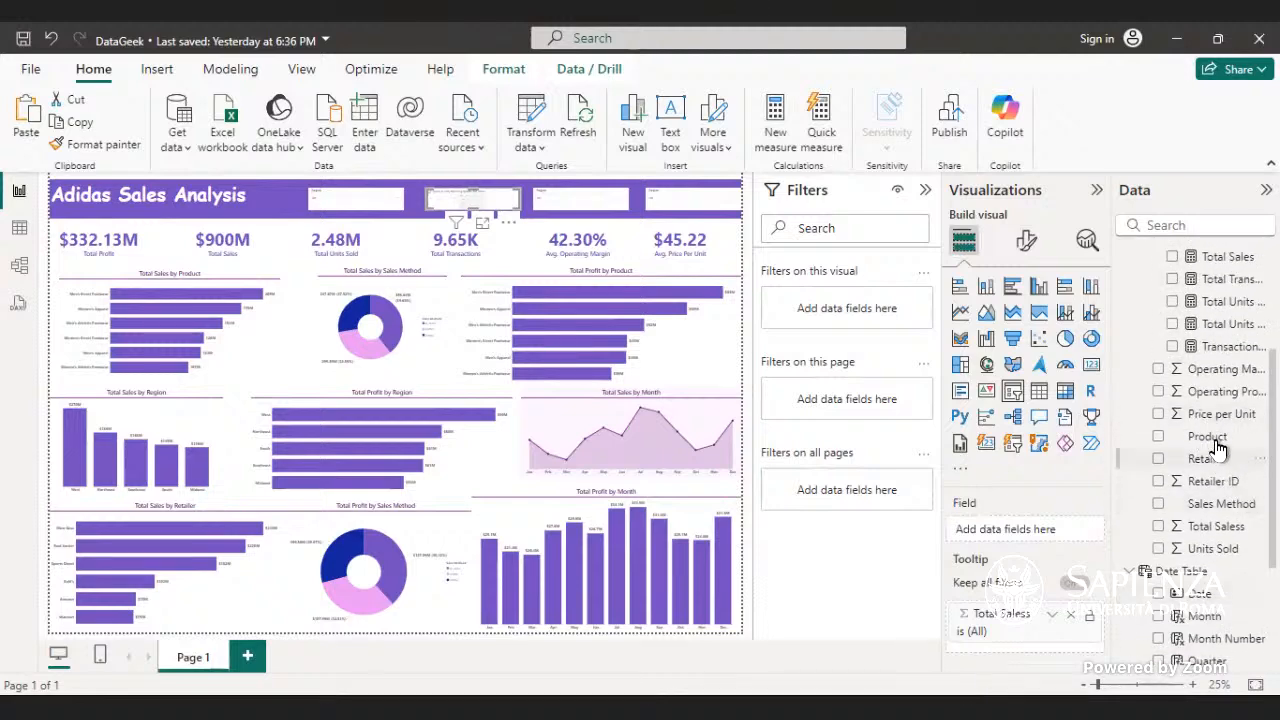
left_click_drag(1215, 437, 1050, 530)
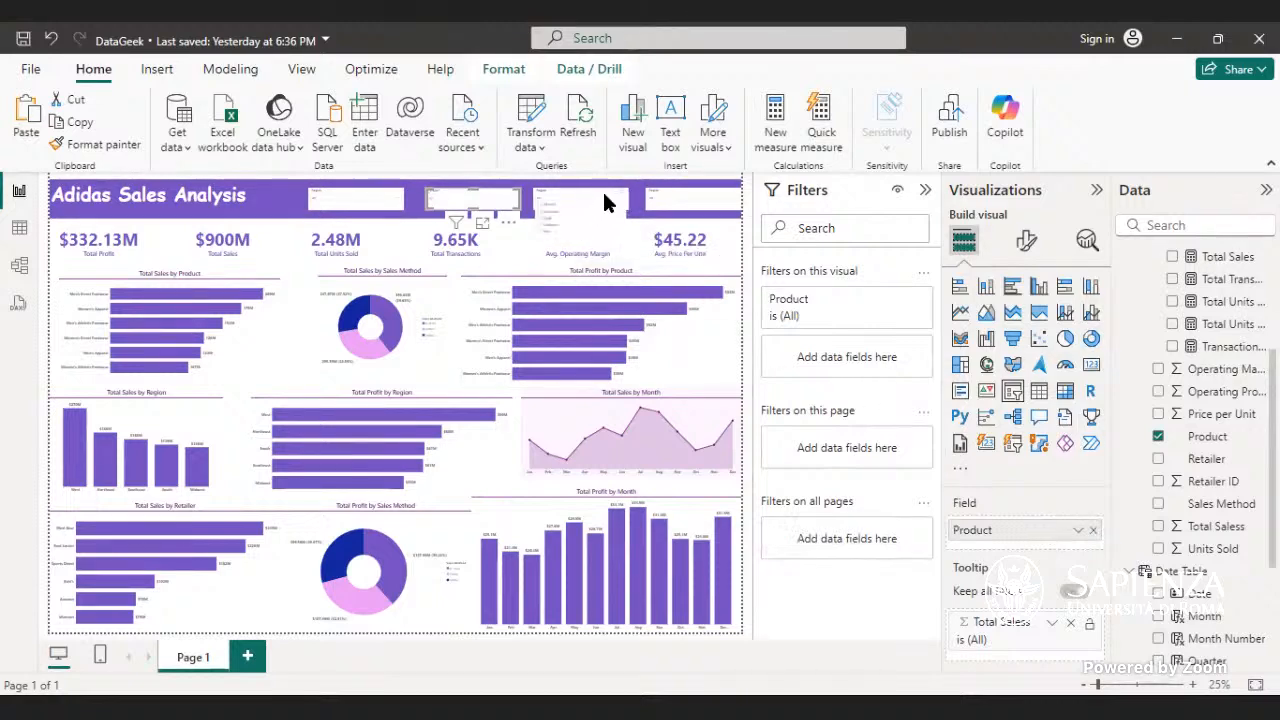
- Replace the Region field of the third slicer in the banner with Retailer
left_click(603, 196)
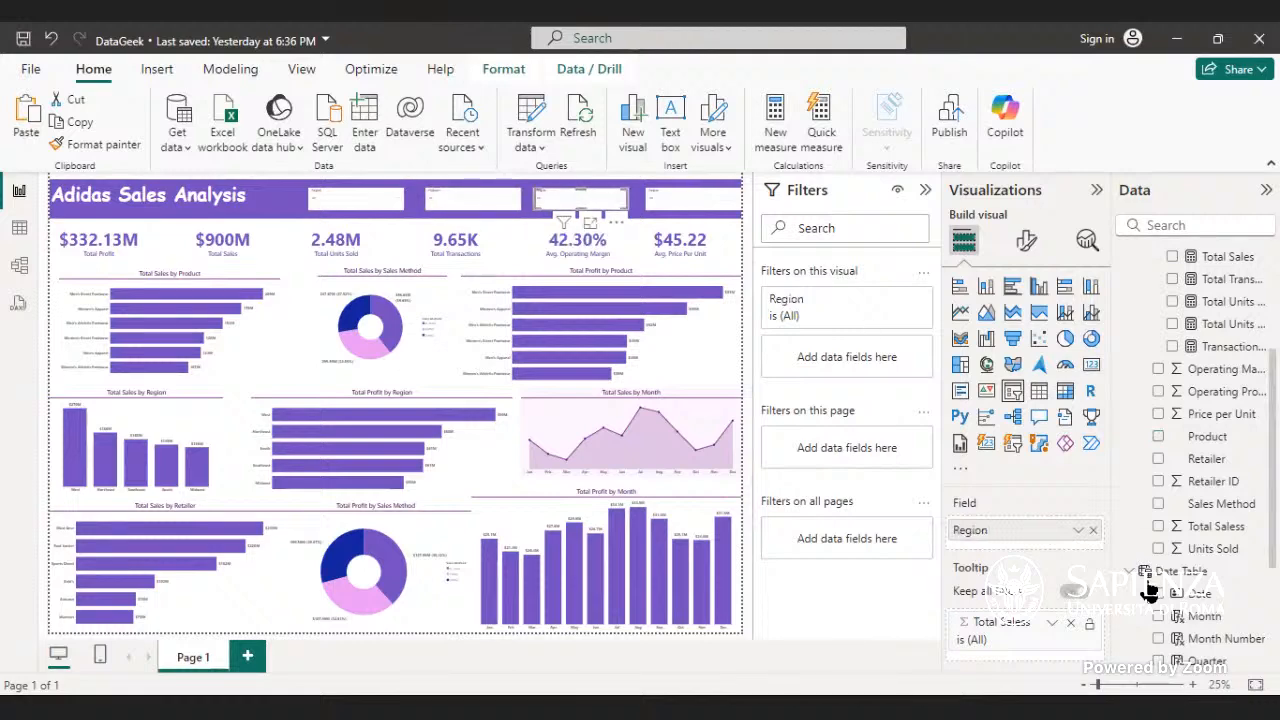
left_click(1093, 530)
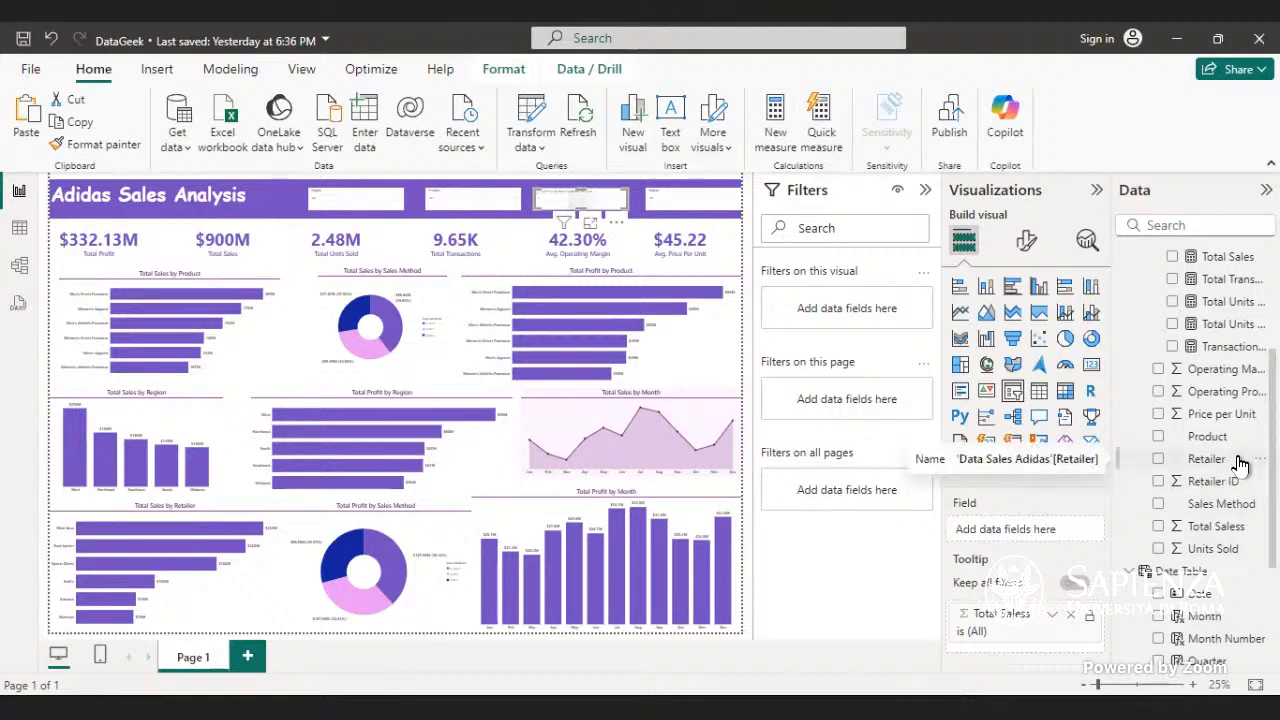
left_click_drag(1238, 463, 1082, 535)
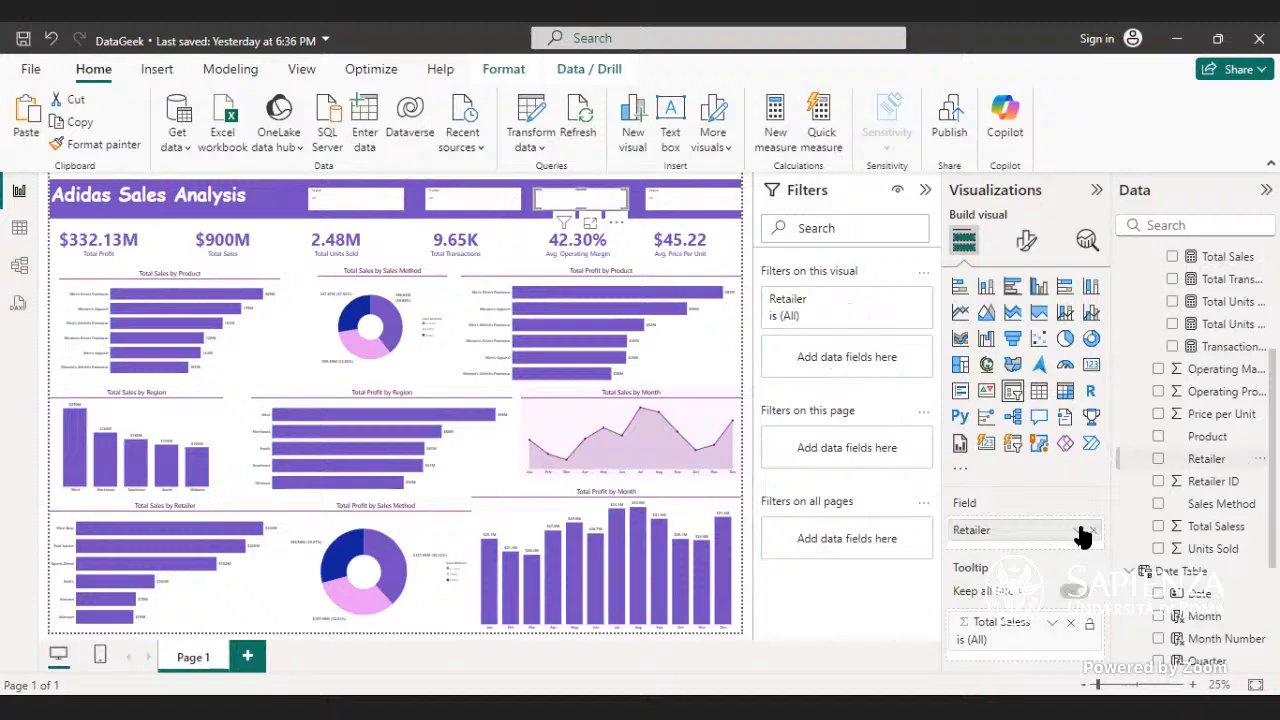
- Replace the Region field of the fourth slicer in the banner with Product from the Product table
left_click(713, 198)
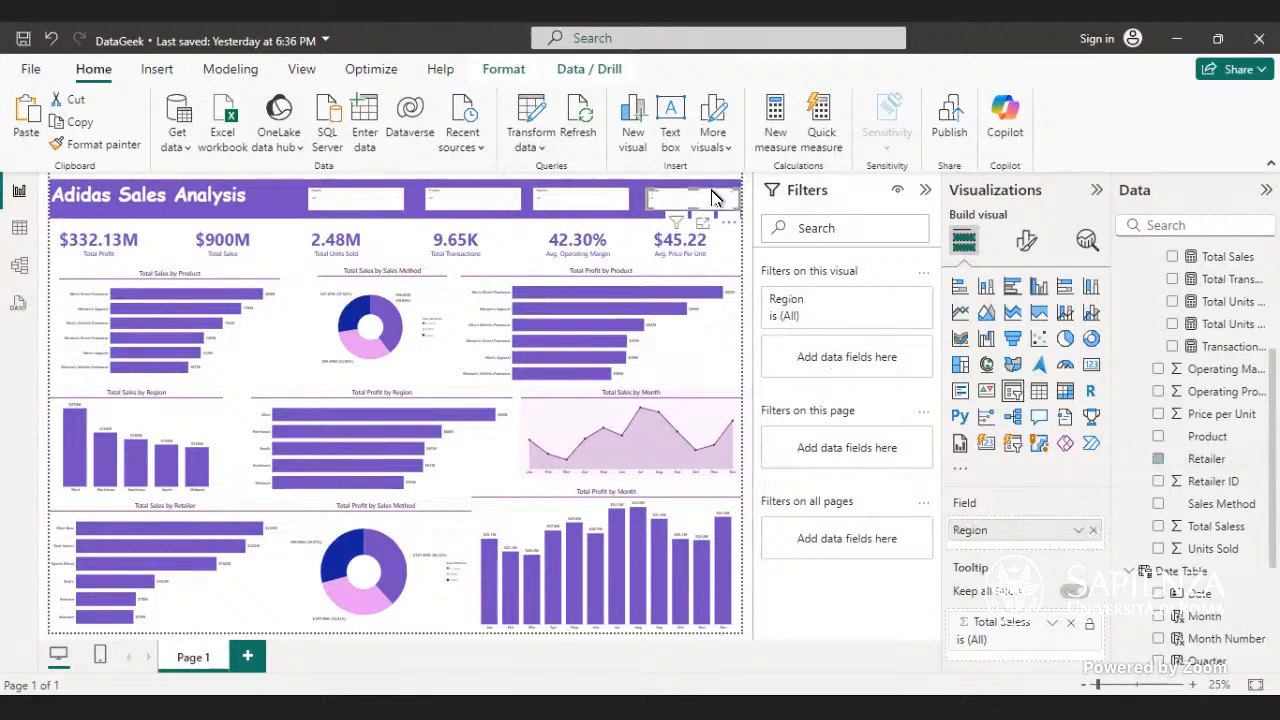
scroll(1208, 528, "down", 4)
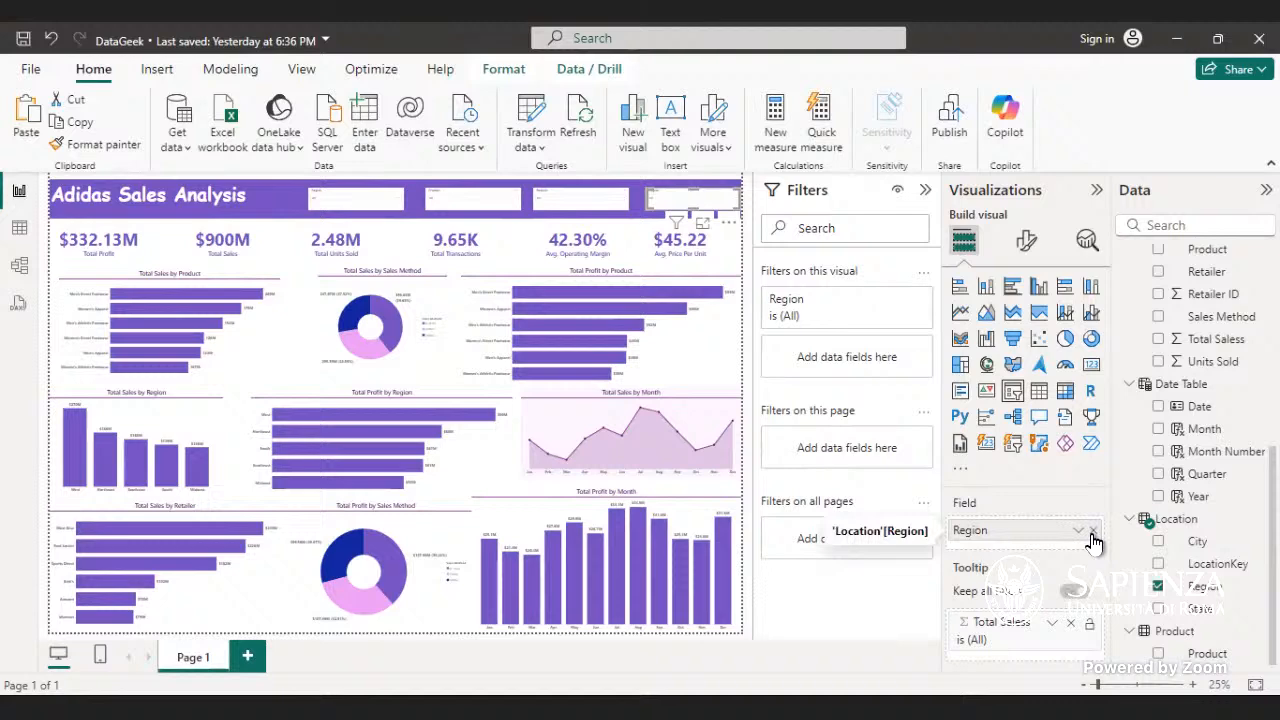
left_click(1092, 534)
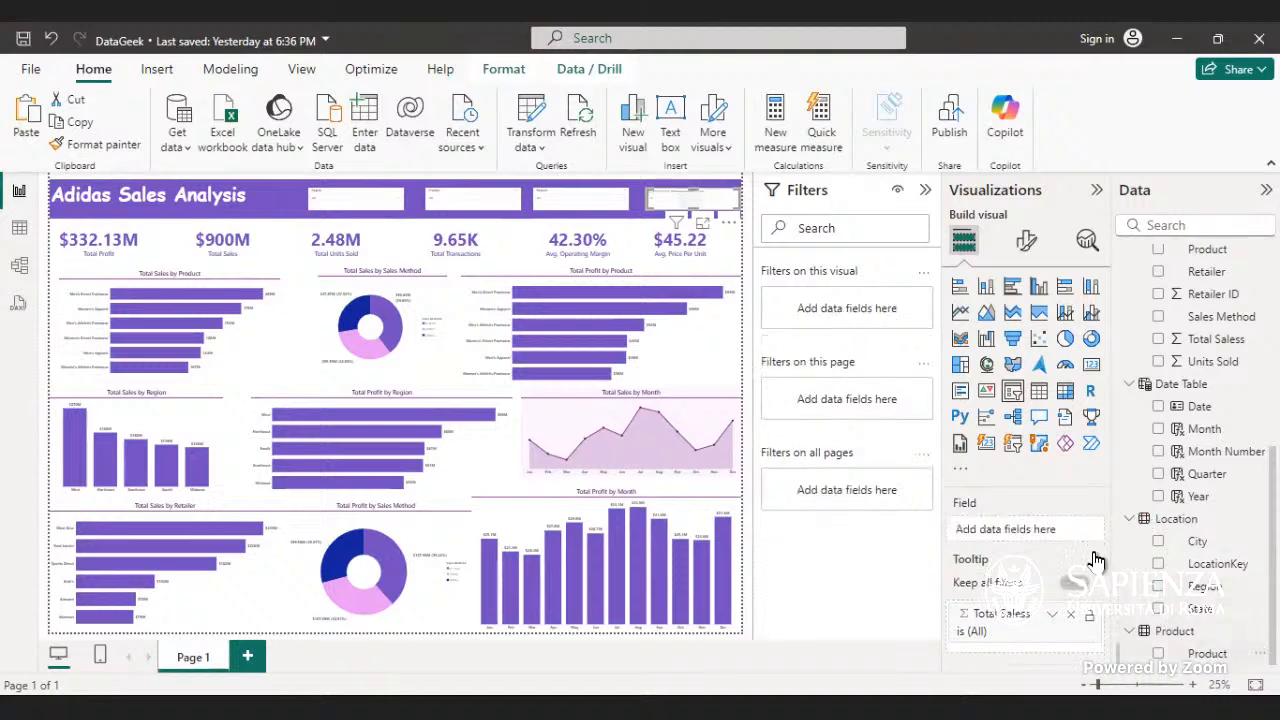
left_click_drag(1057, 529, 1043, 534)
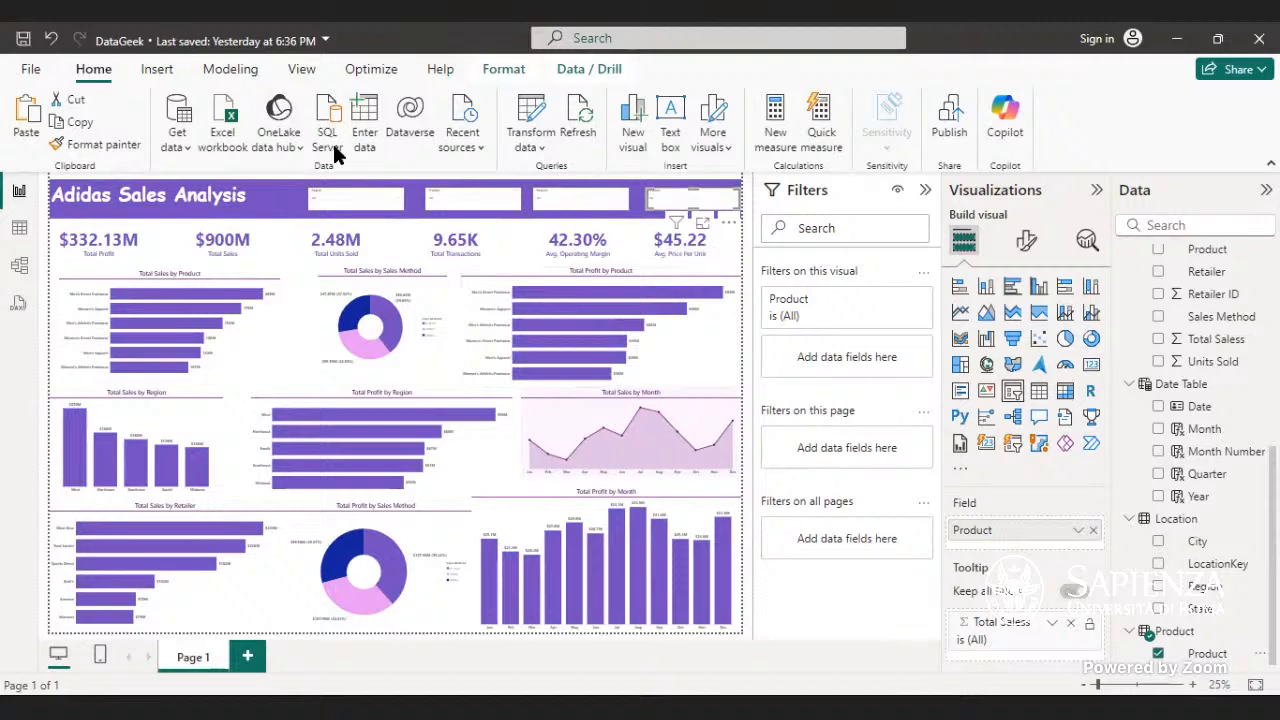
- Filter the report to Midwest with the Region slicer and fit the whole page to the window
left_click(1118, 685)
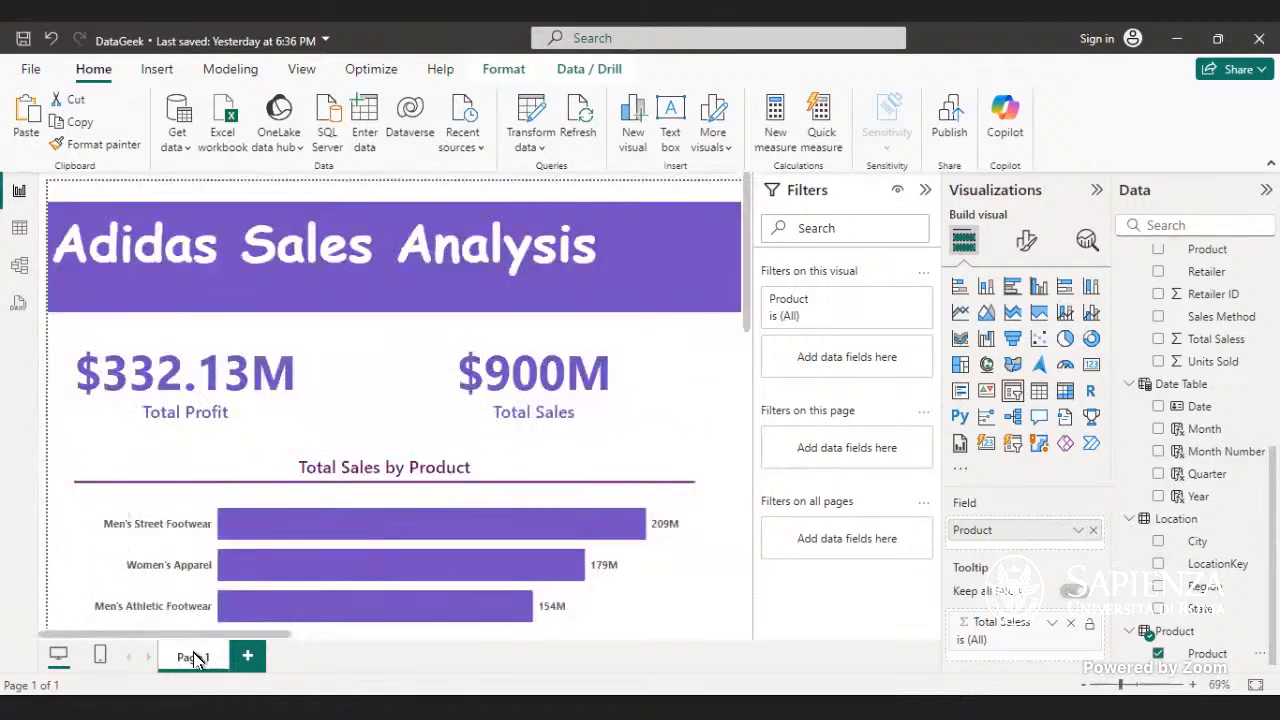
scroll(354, 666, "right", 5)
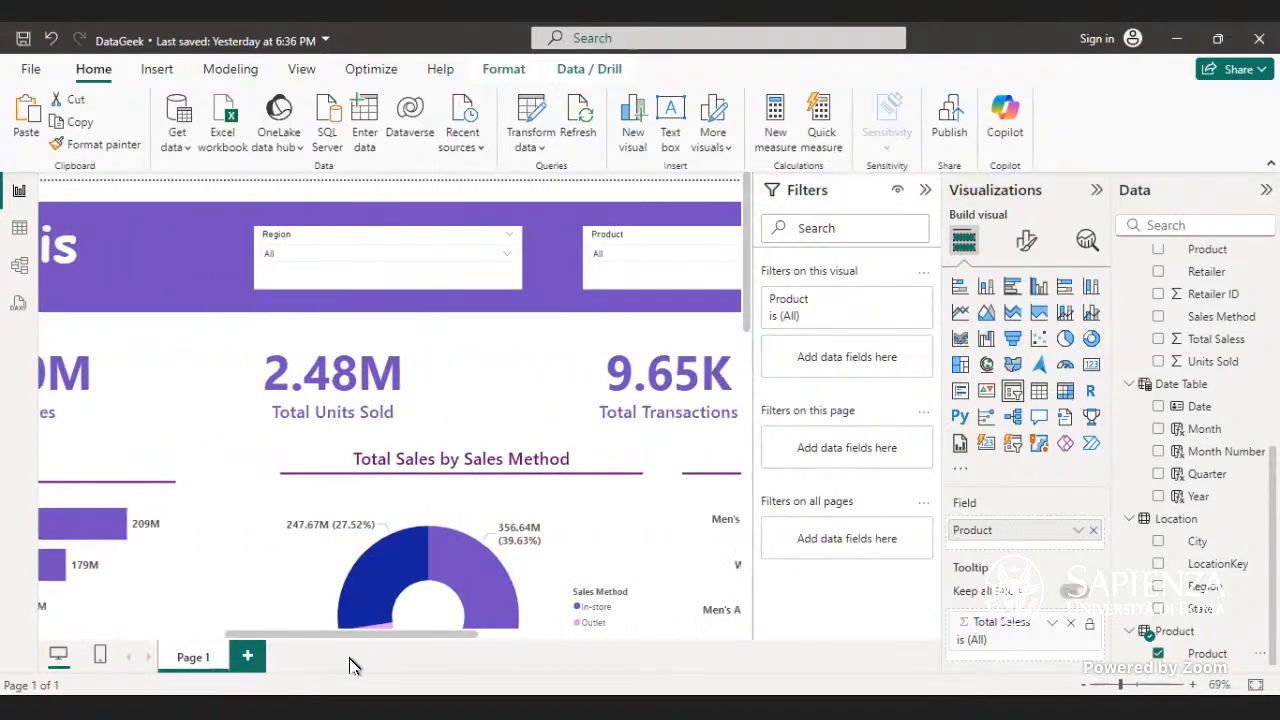
left_click(505, 262)
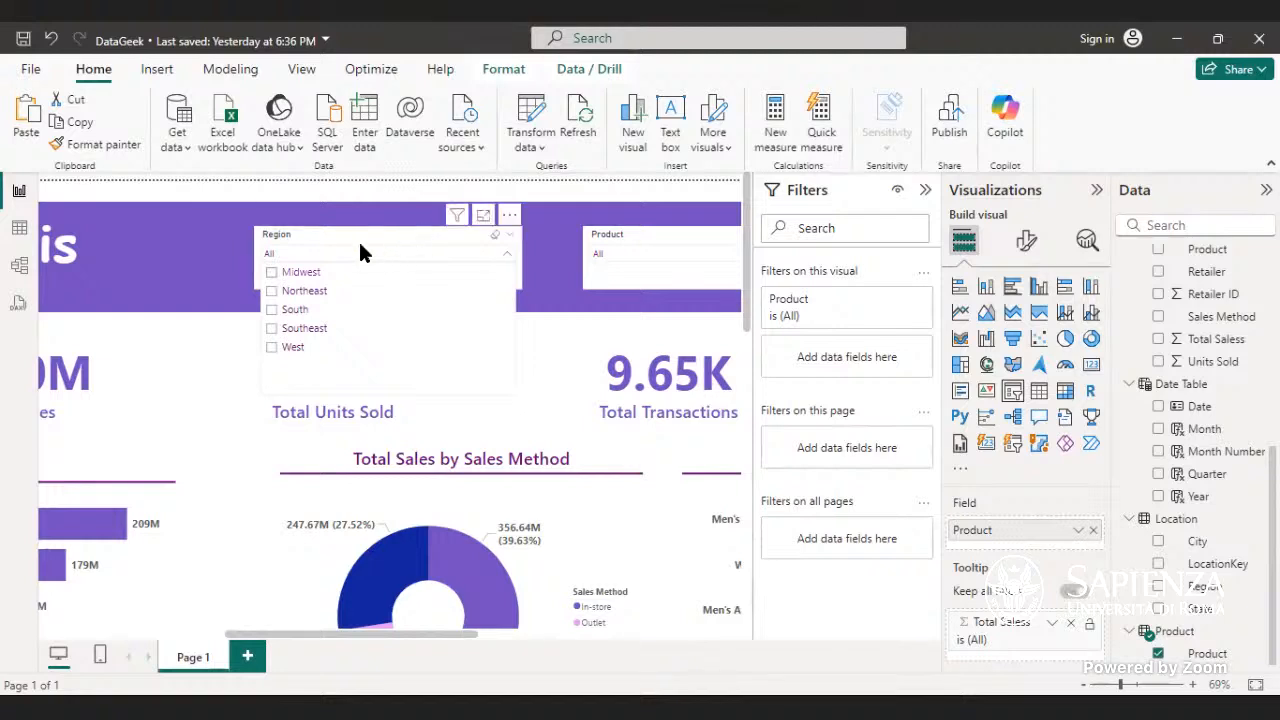
left_click(271, 274)
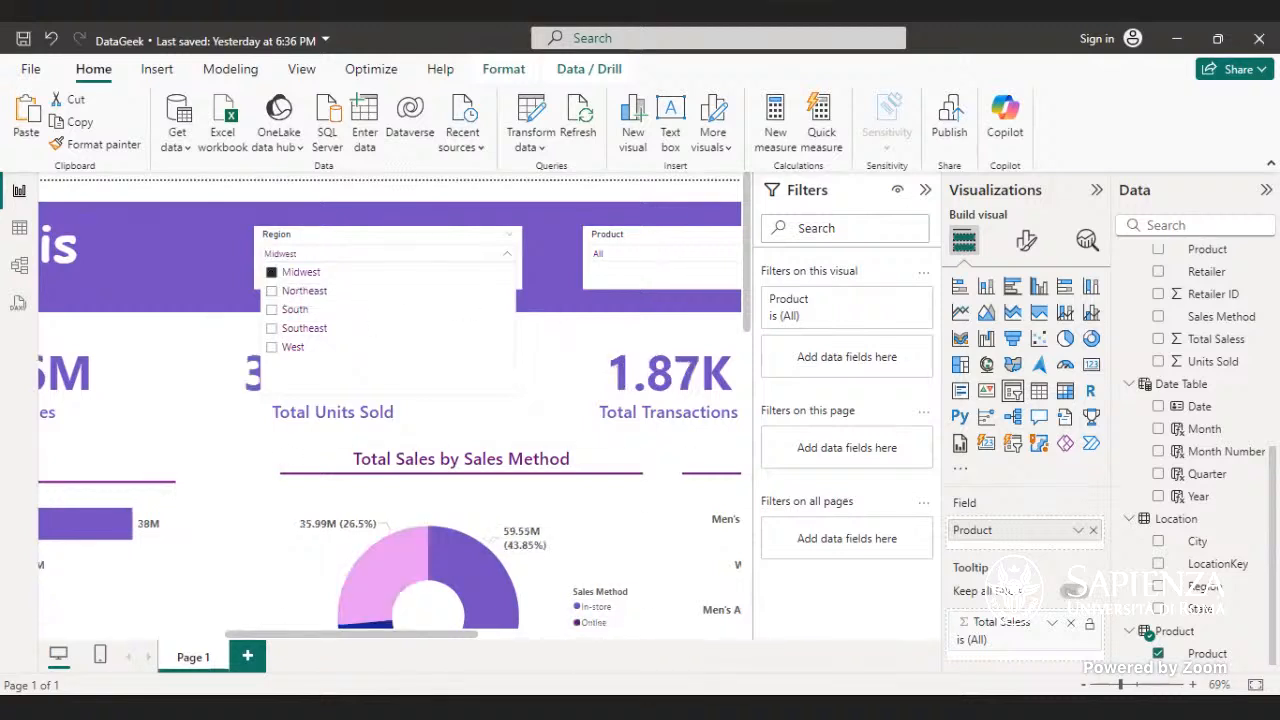
left_click(1256, 685)
left_click(1256, 685)
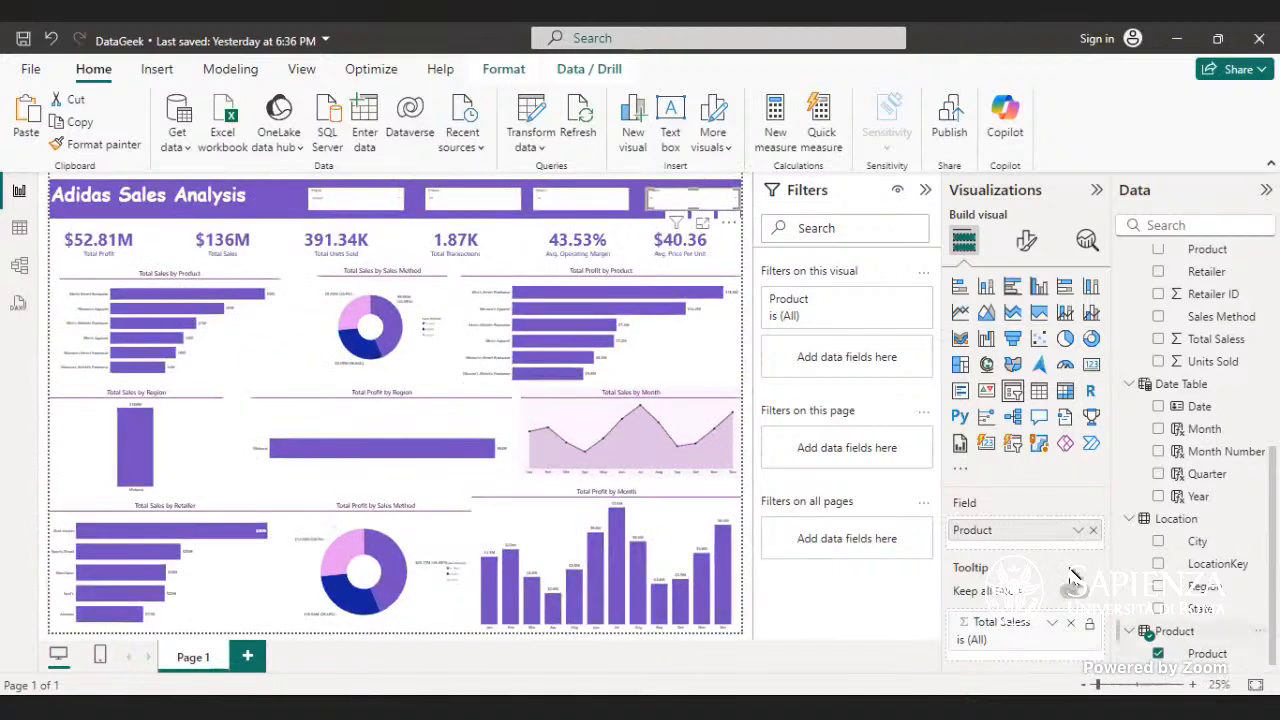
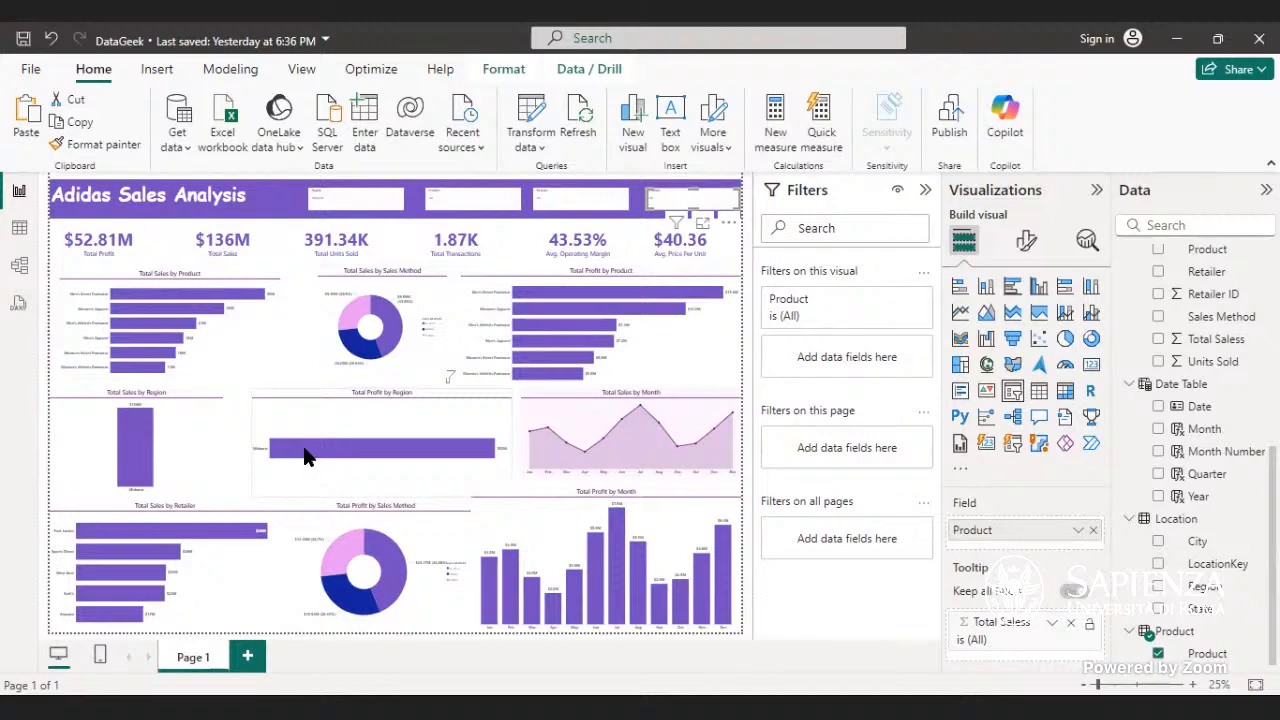
- Edit the fourth slicer's interactions, setting them to None for Total Sales by Region and Total Profit by Sales Method, and leave interaction editing
left_click(503, 68)
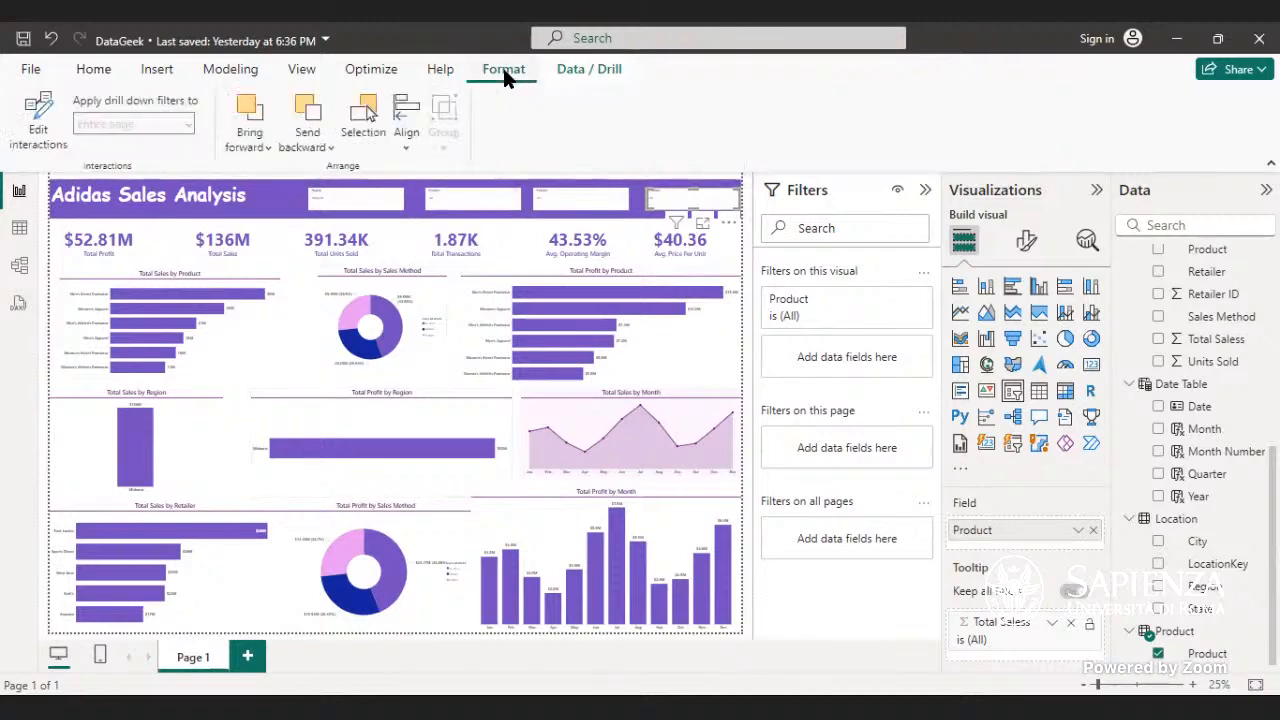
left_click(40, 150)
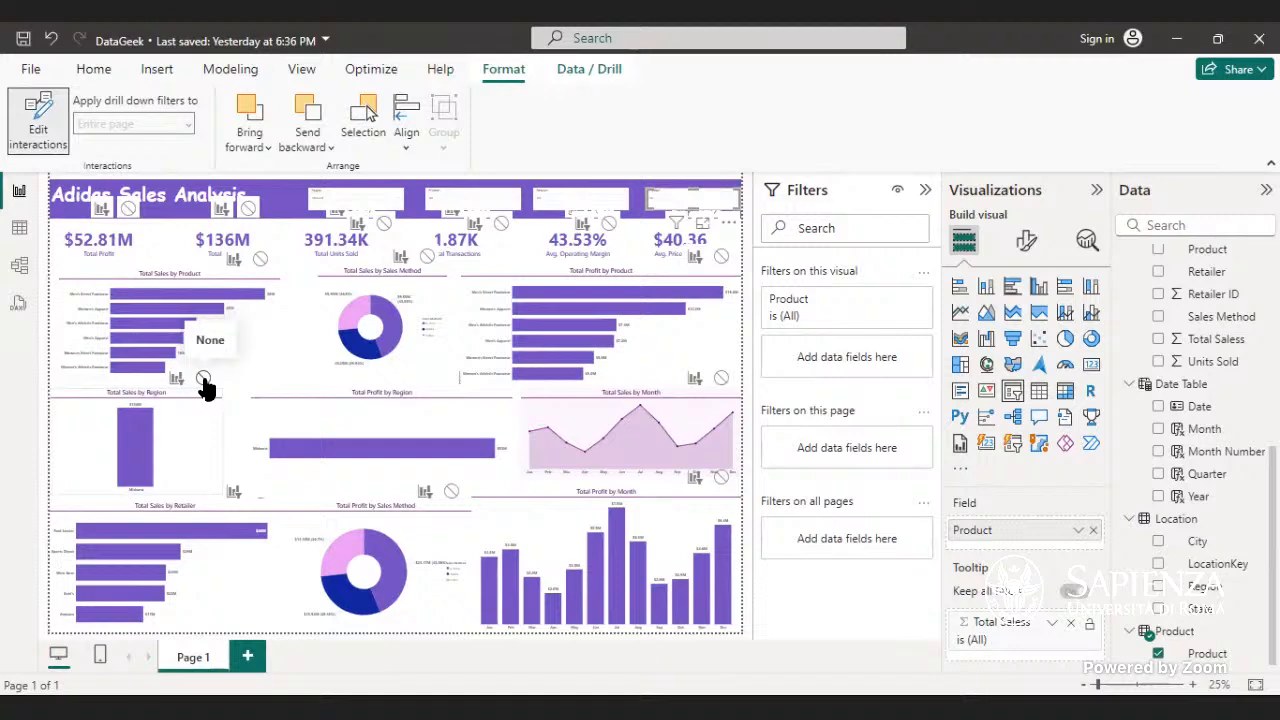
left_click(204, 379)
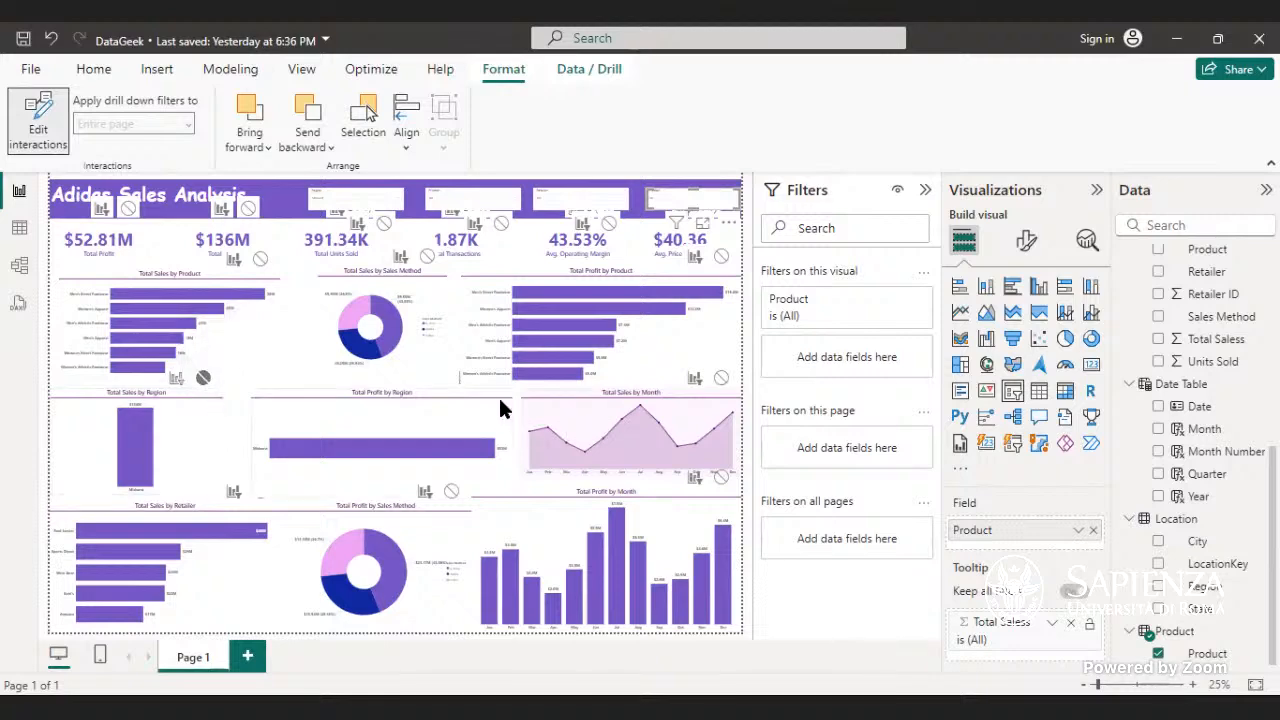
left_click(451, 491)
left_click(45, 100)
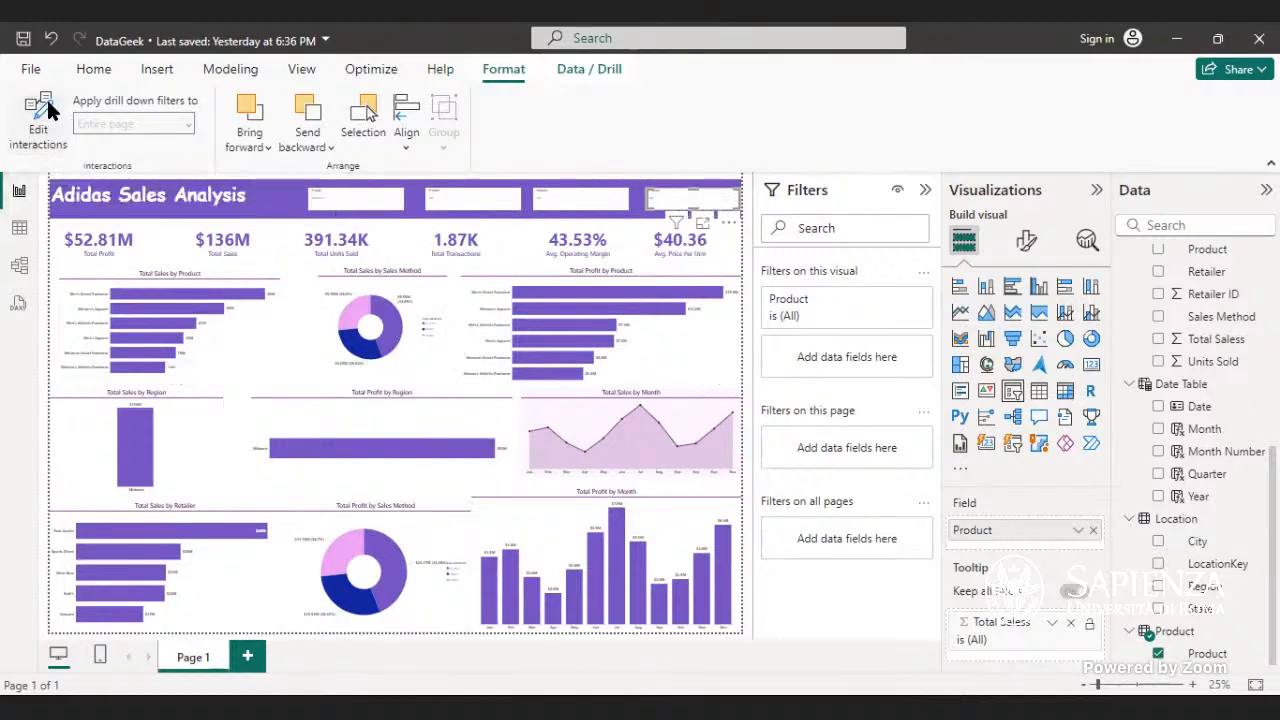
left_click(94, 68)
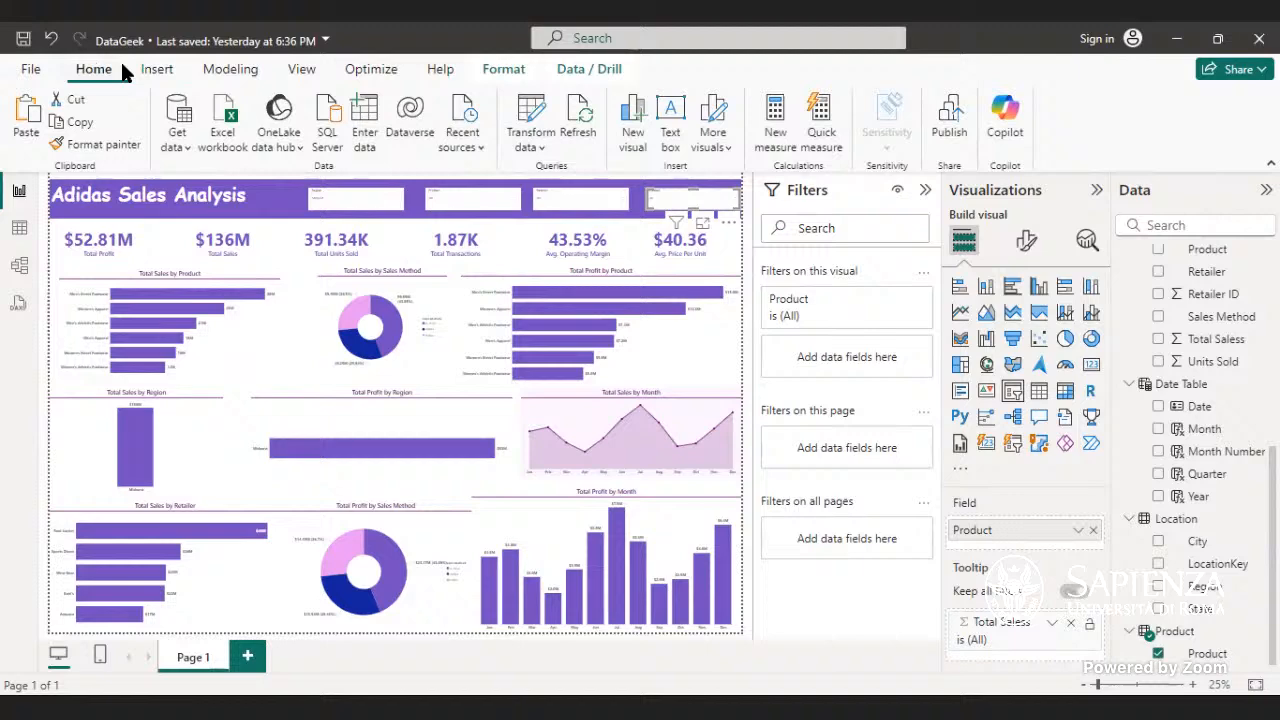
- Toggle the Midwest selection in the Region slicer and leave it cleared so all regions are included
left_click(508, 203)
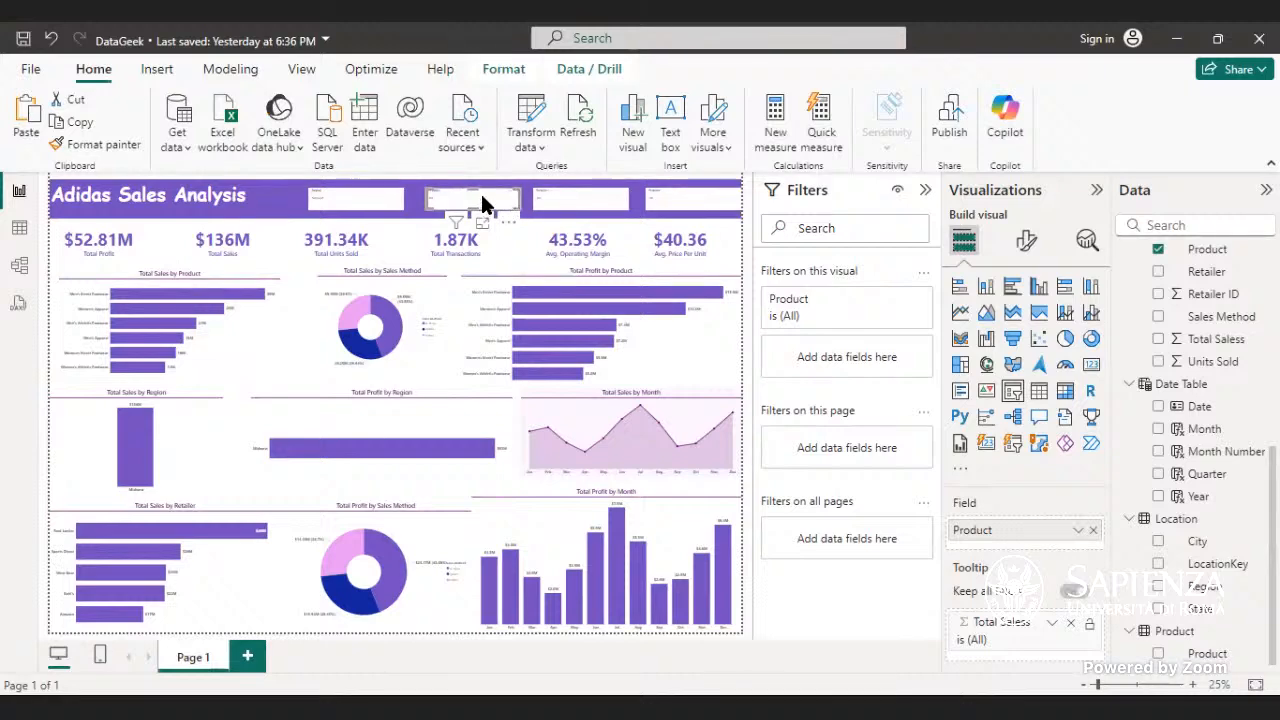
left_click(483, 204)
left_click(333, 203)
left_click(334, 205)
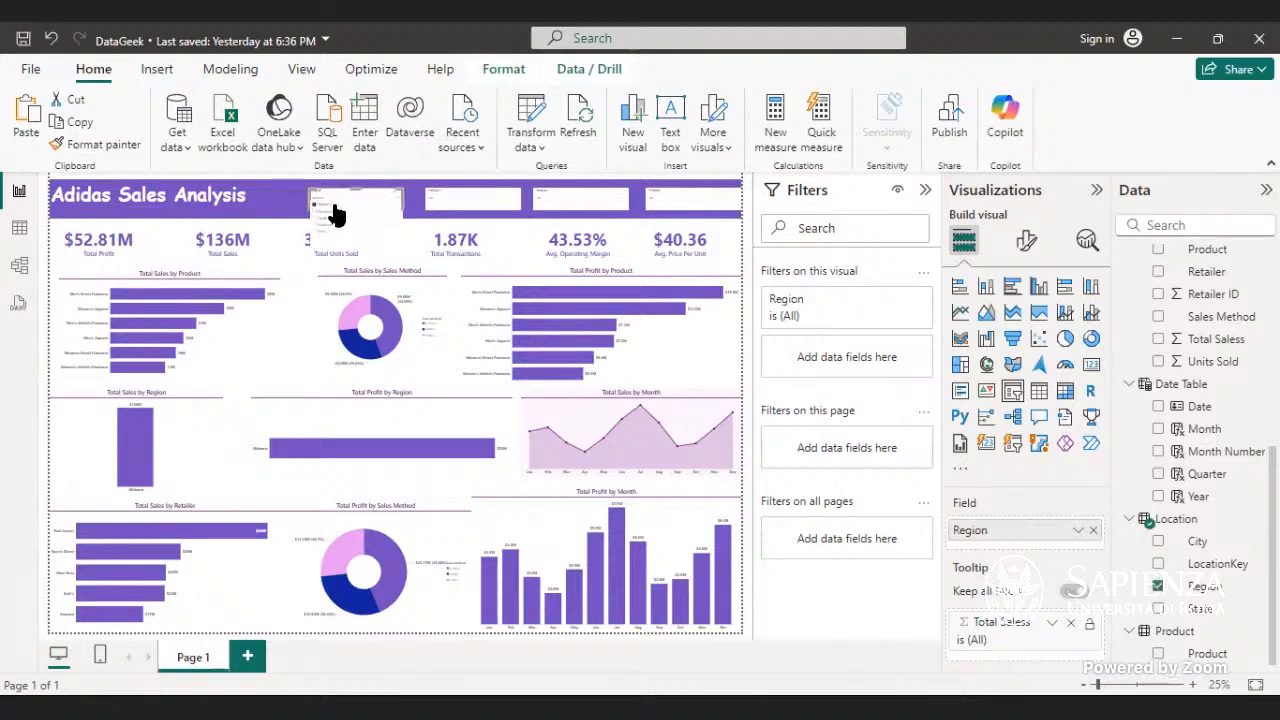
left_click(334, 214)
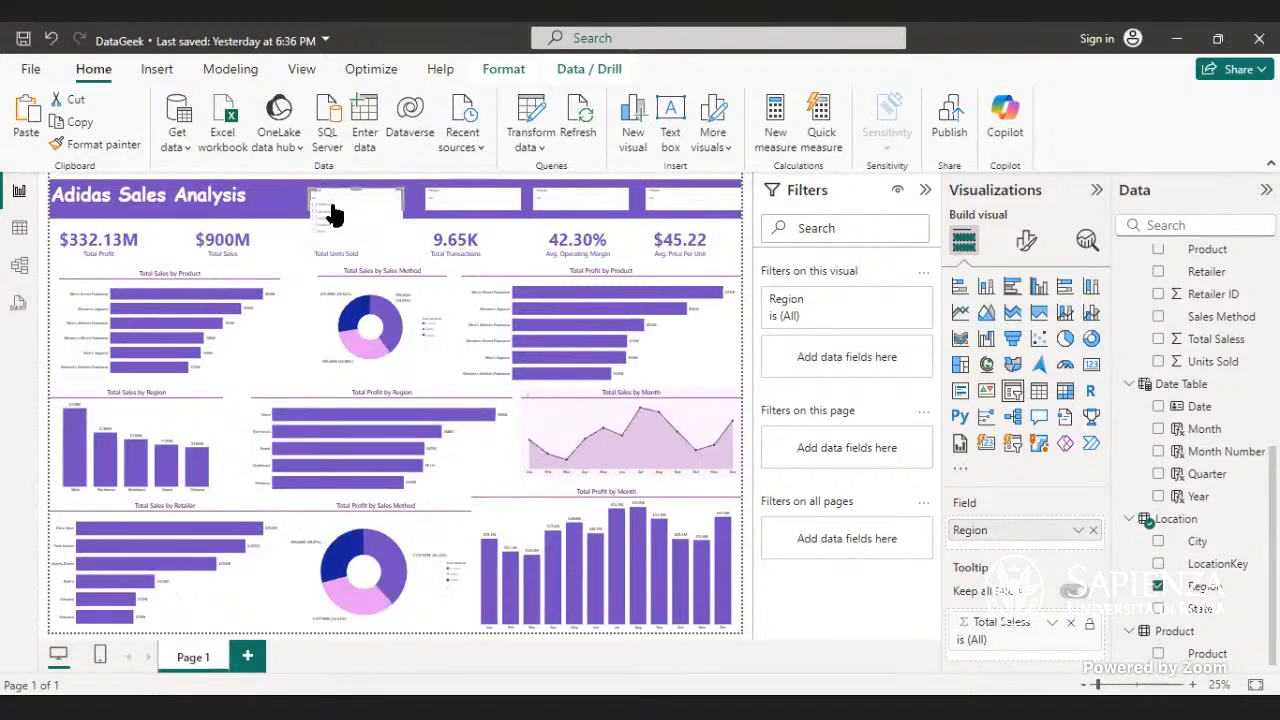
left_click(334, 212)
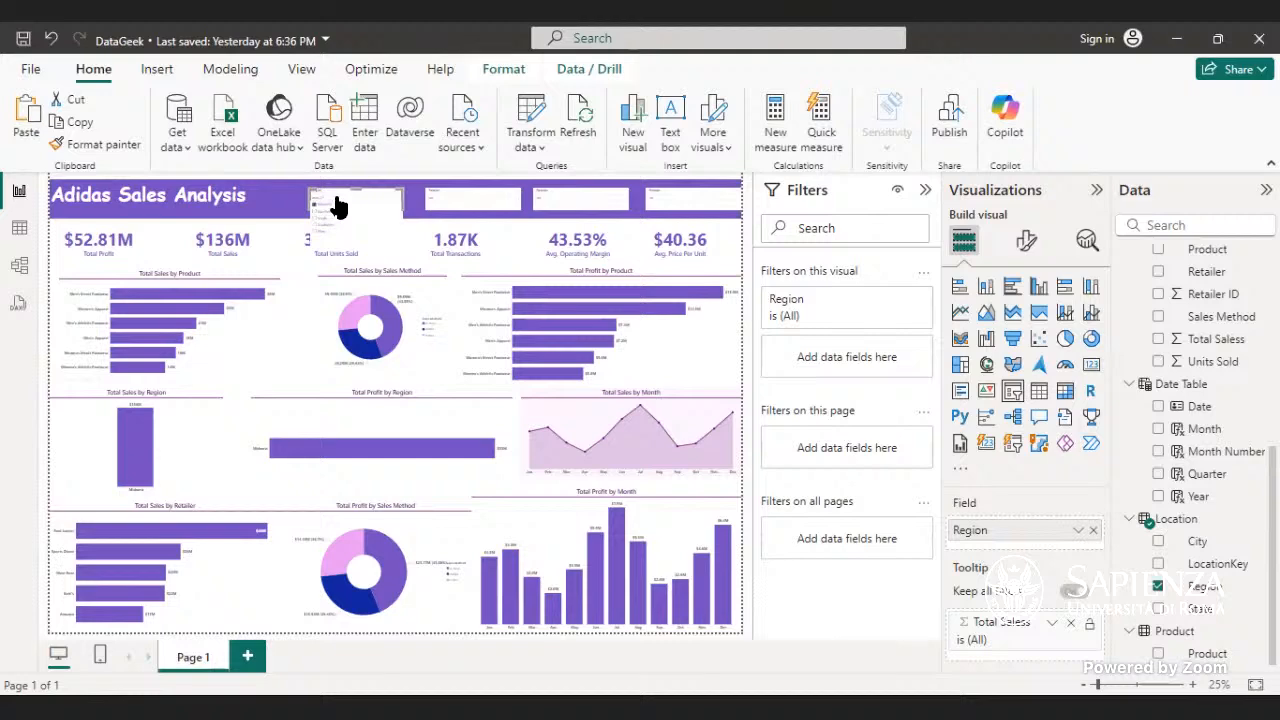
left_click(334, 212)
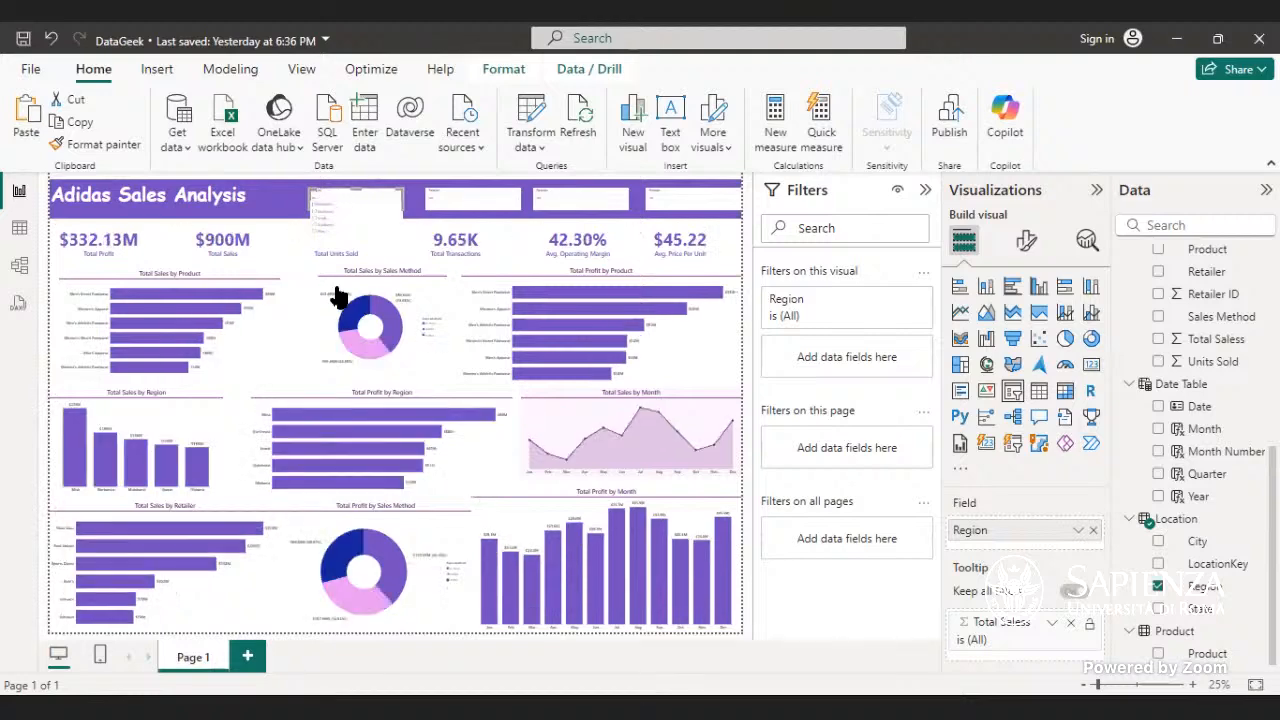
- Edit the Region slicer's interactions, setting its effect on Total Sales by Region to None
left_click(463, 453)
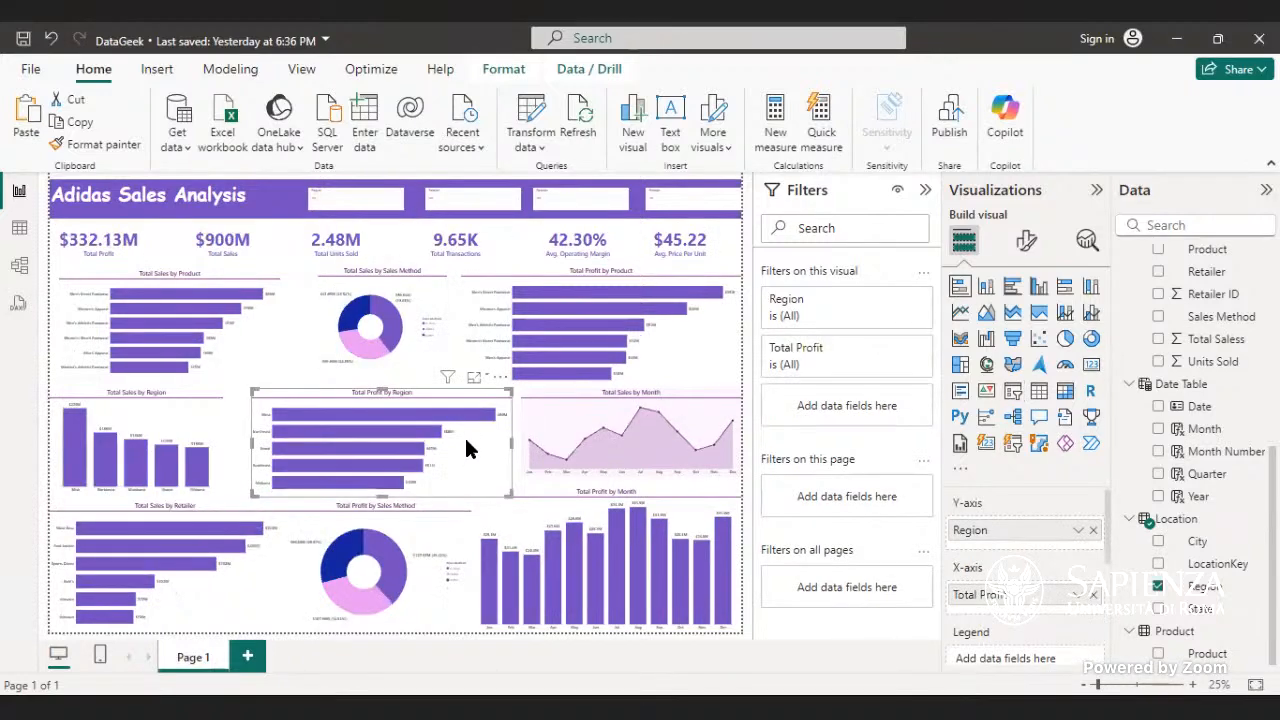
left_click(393, 223)
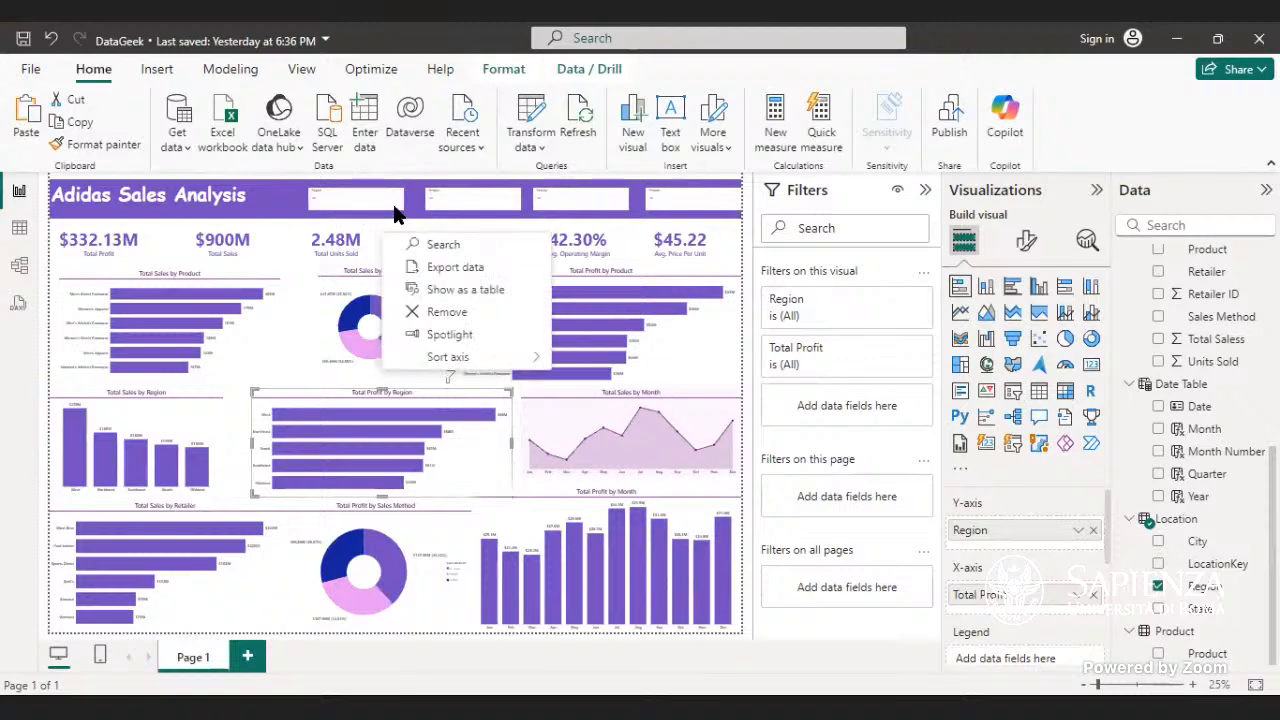
left_click(400, 196)
left_click(503, 68)
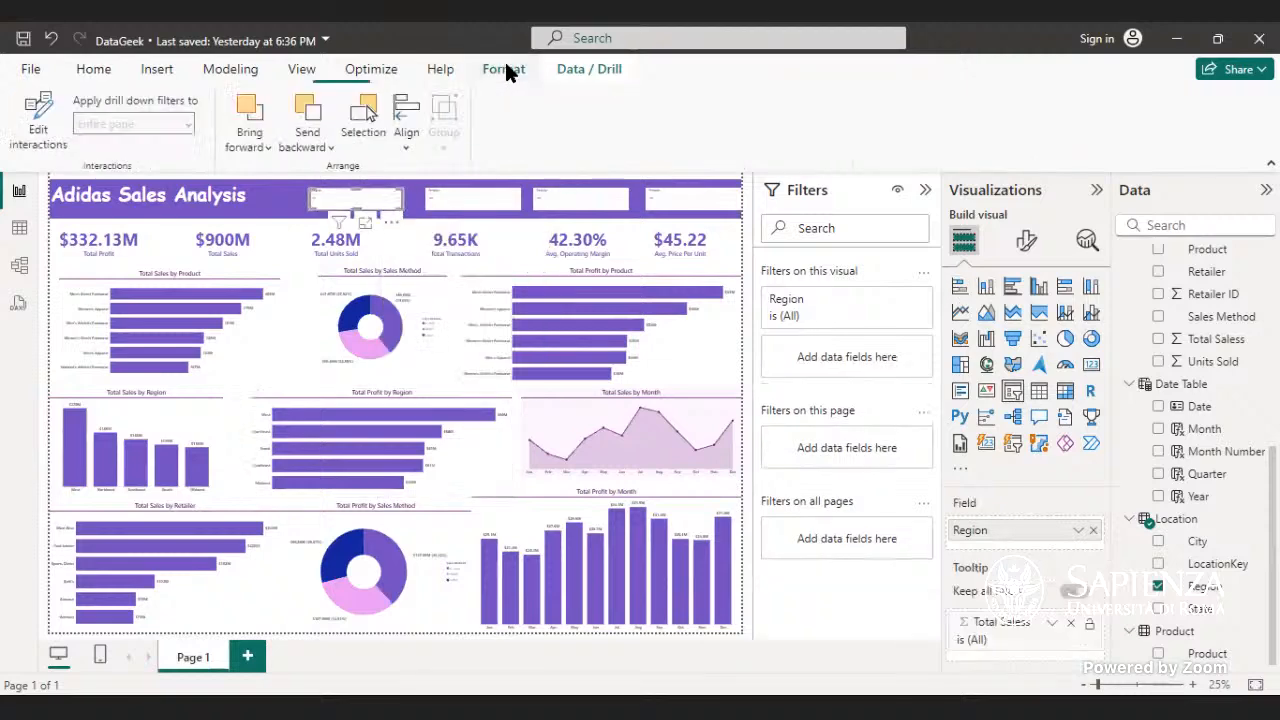
left_click(38, 125)
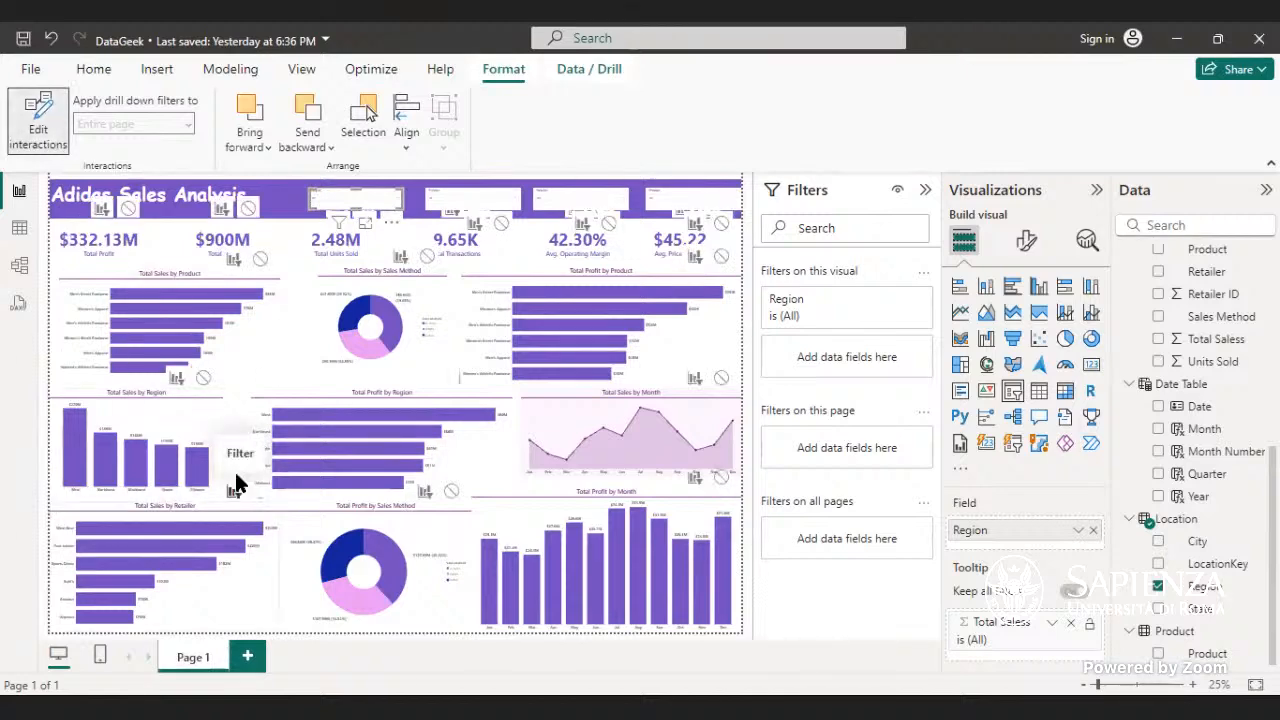
left_click(203, 378)
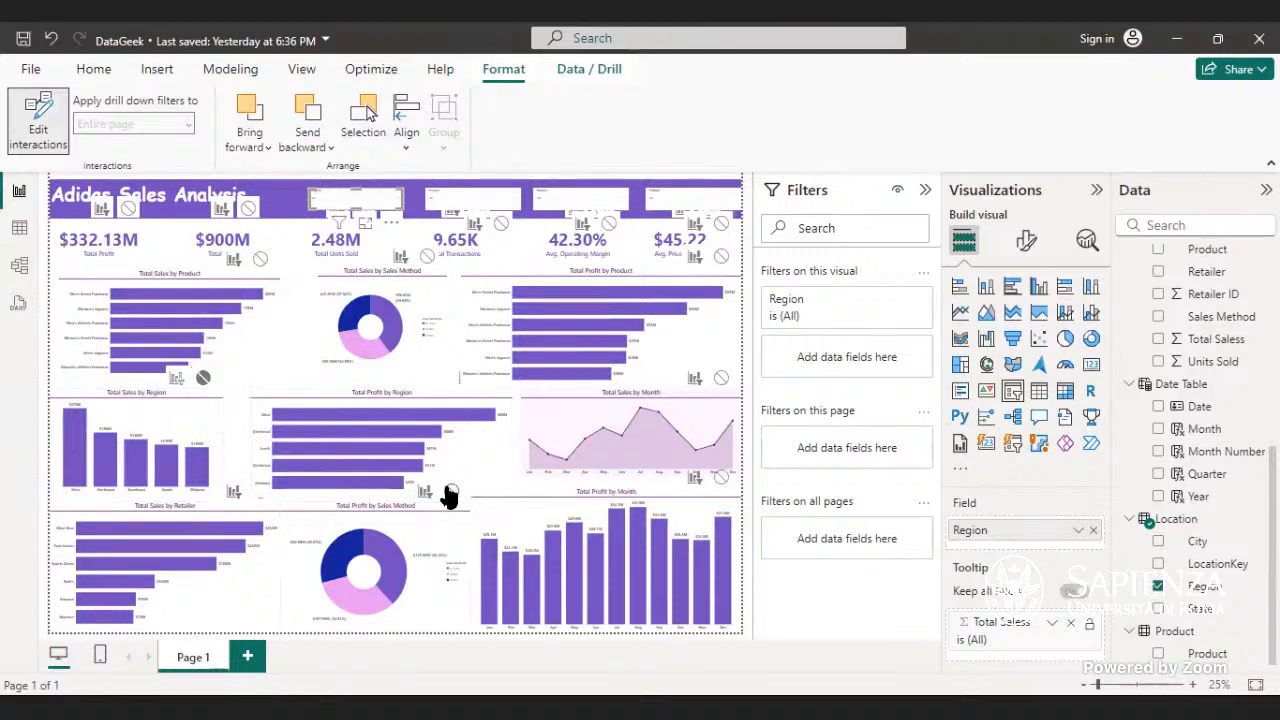
- Set the Total Profit by Region chart's interaction with Total Sales by Region to None and keep the profit chart selected
left_click(474, 443)
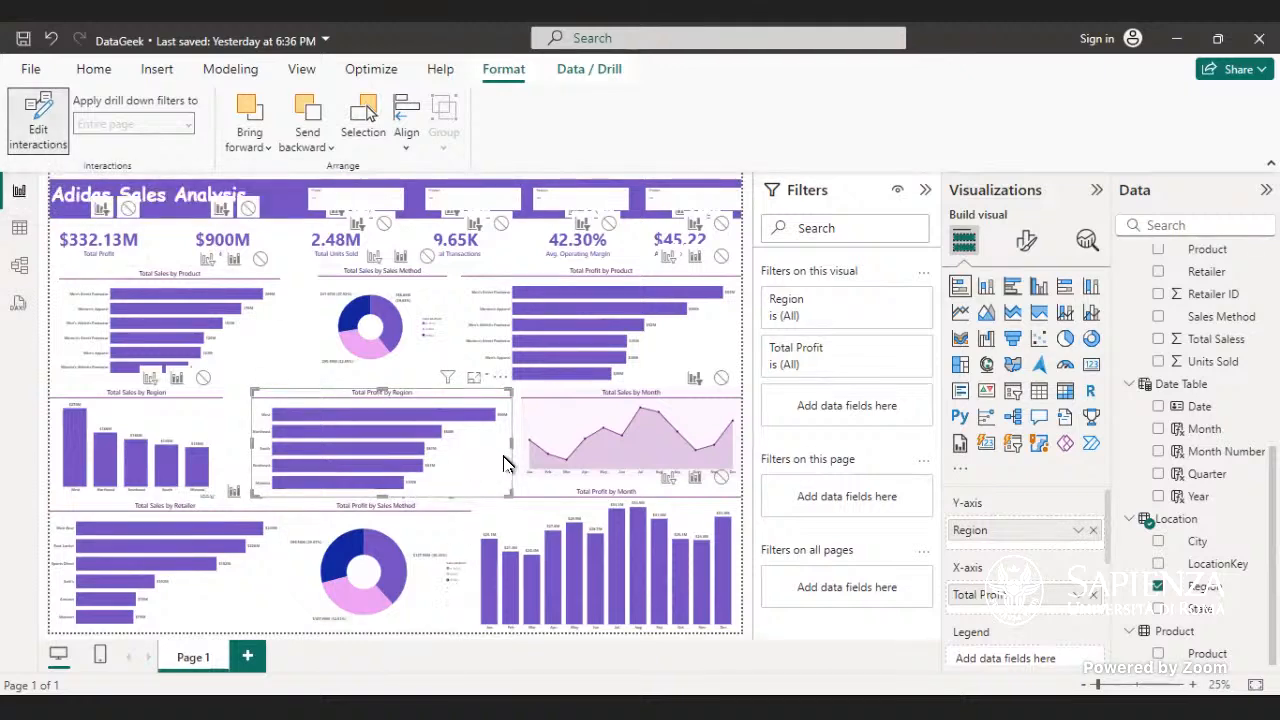
left_click(203, 378)
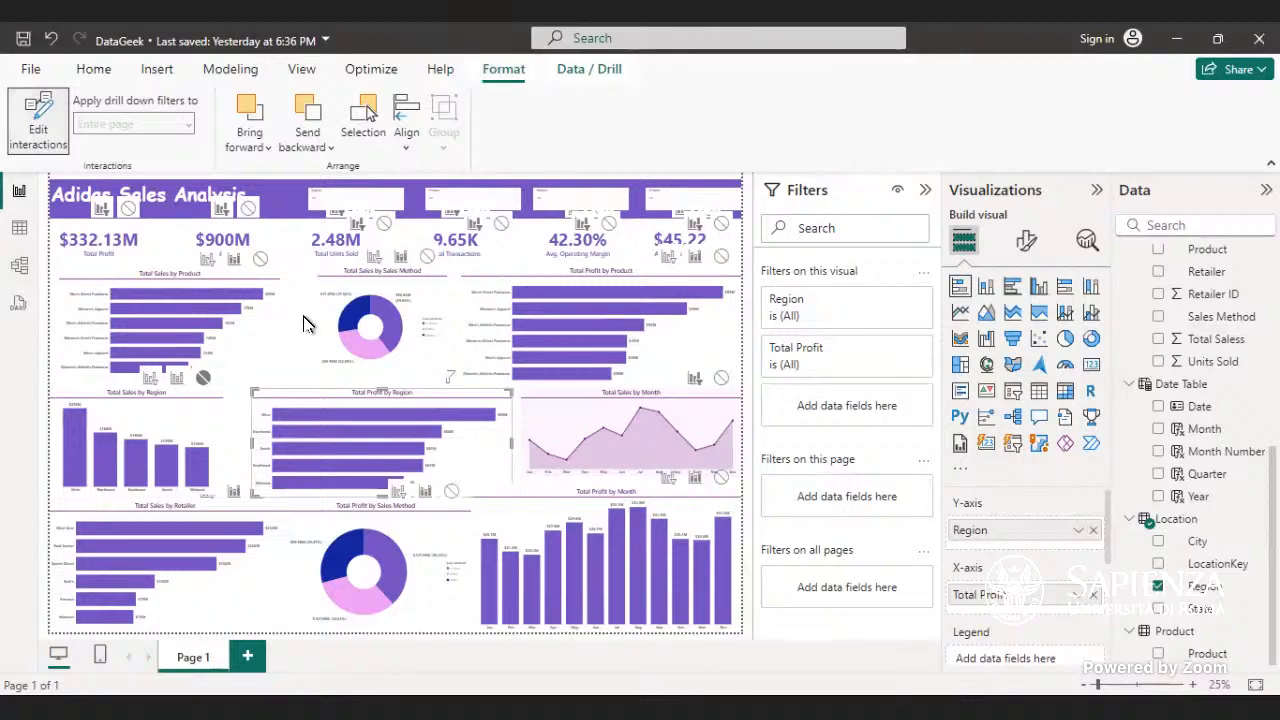
left_click(504, 442)
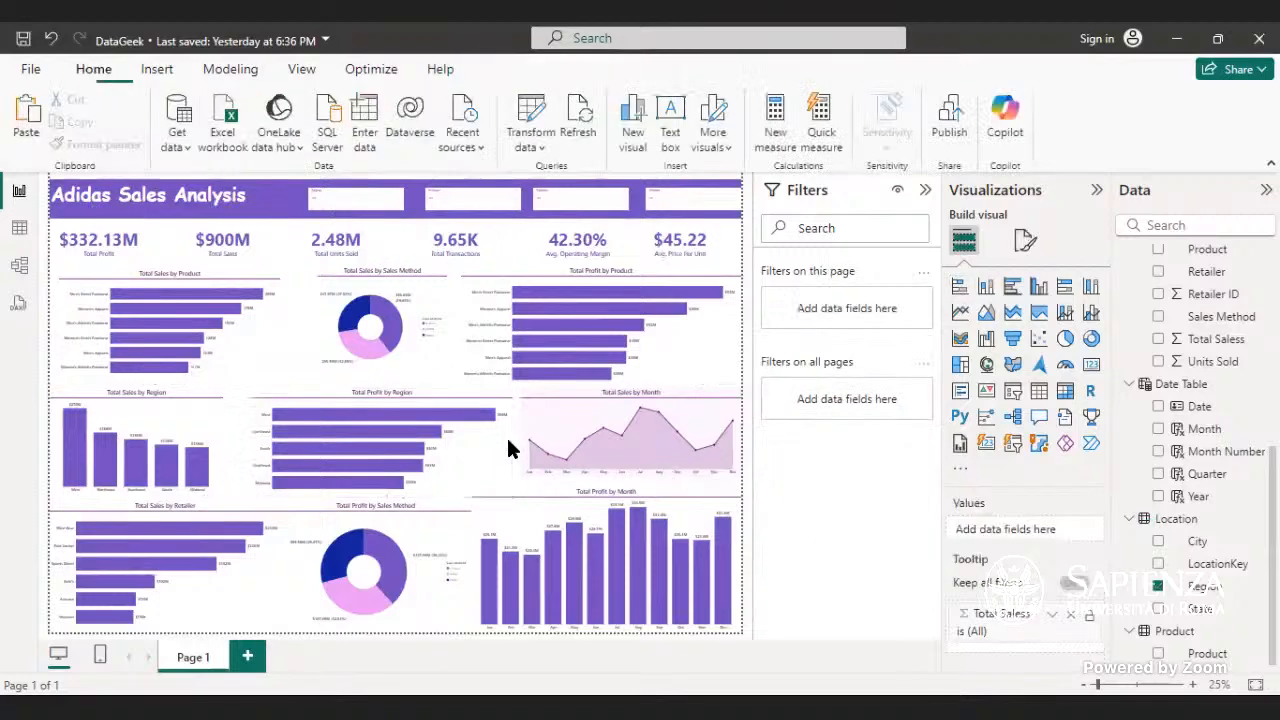
left_click(505, 450)
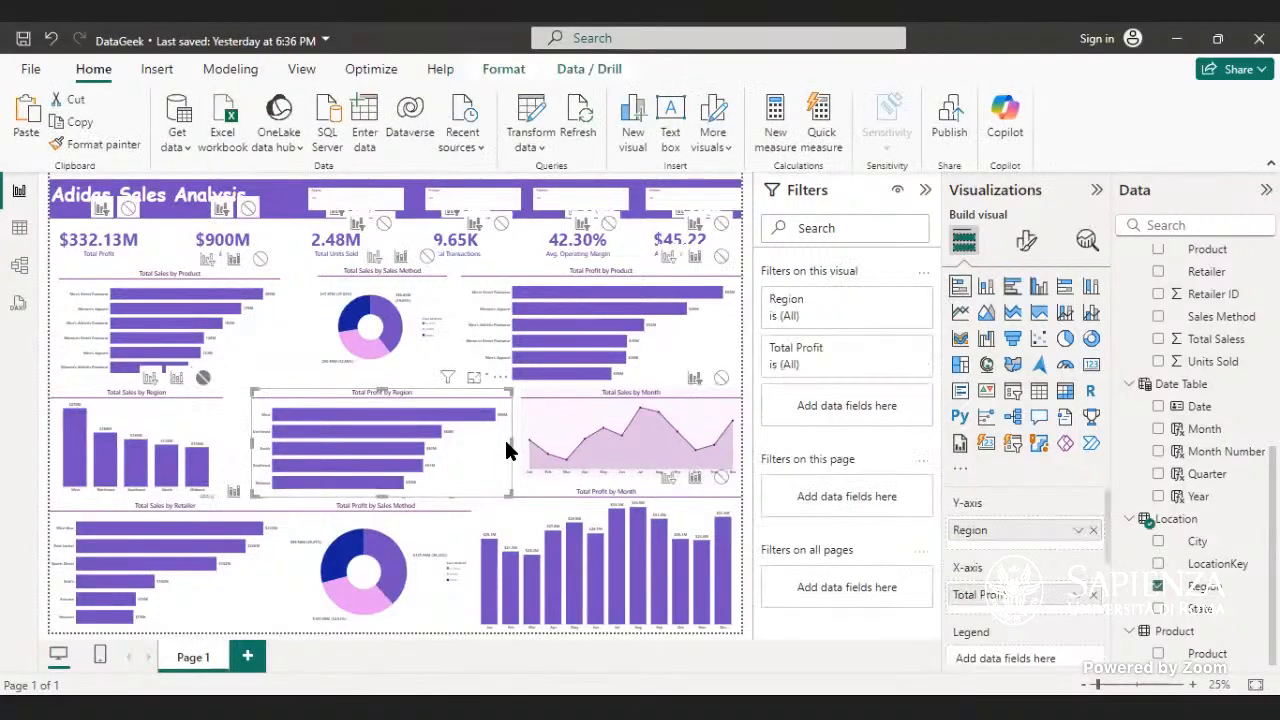
- Shrink the Total Profit by Region chart and move it down slightly toward the Total Profit by Sales Method donut
left_click_drag(508, 442, 501, 451)
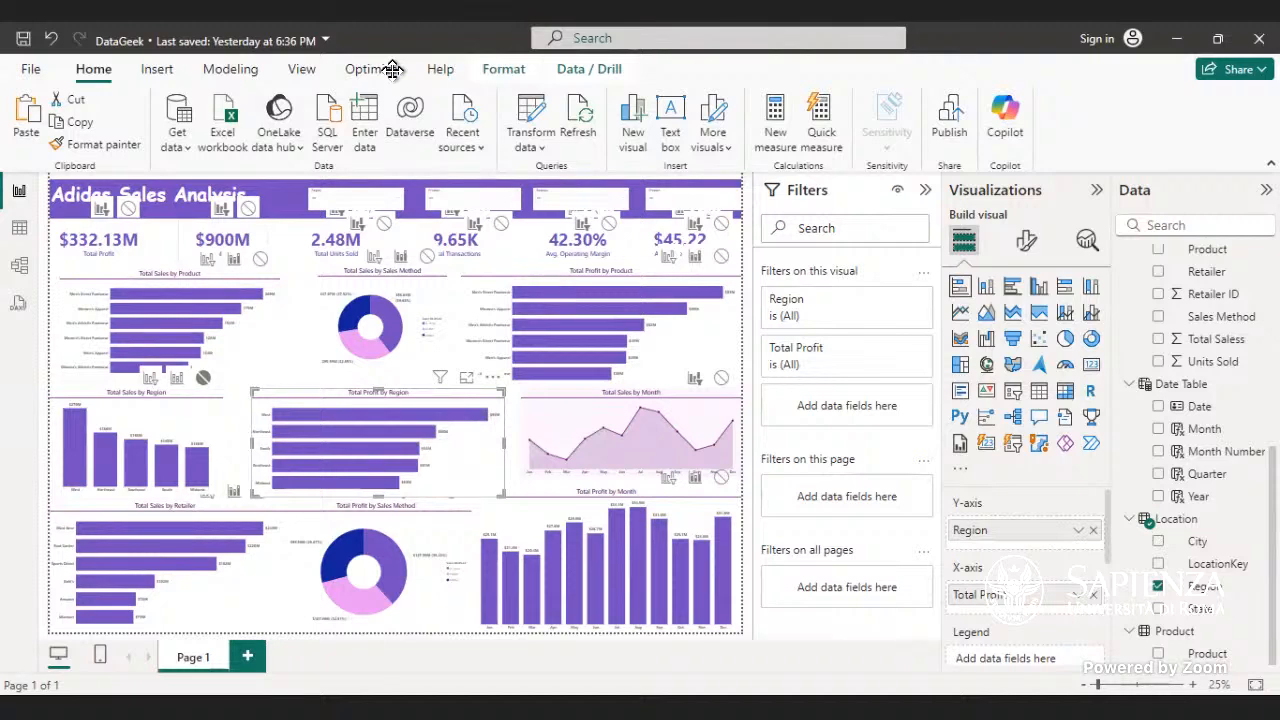
left_click(503, 68)
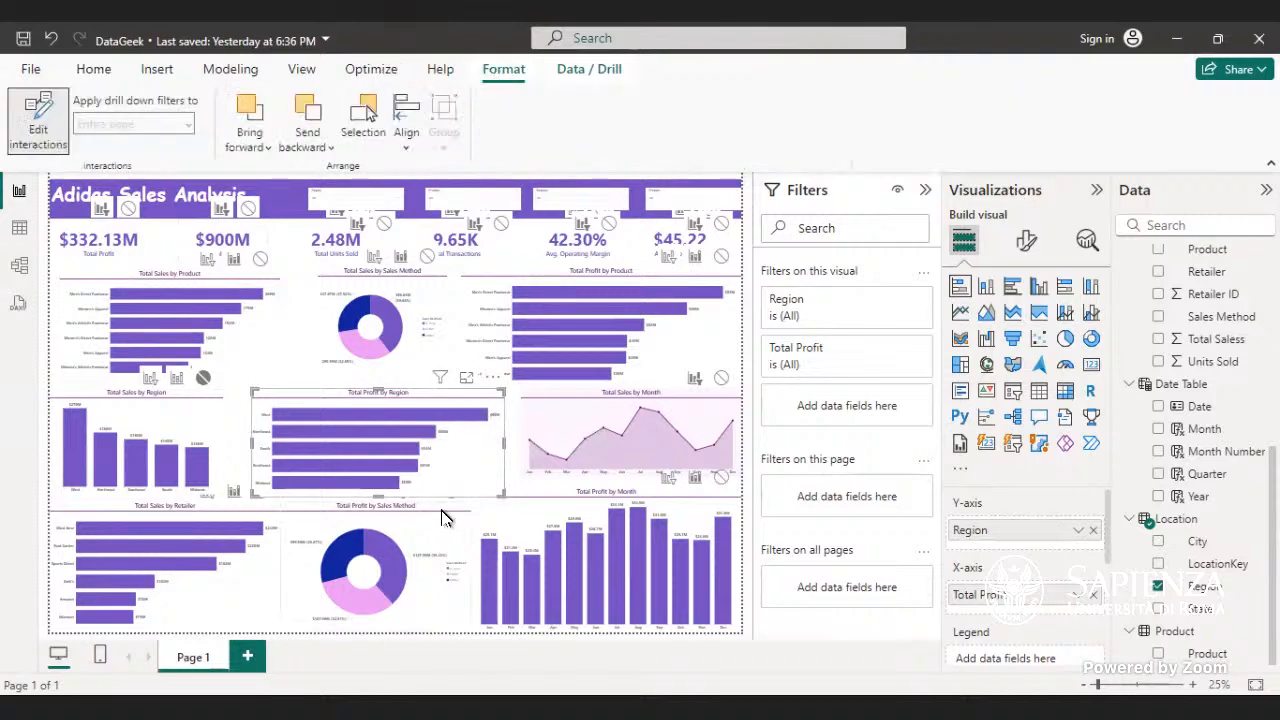
left_click(45, 120)
left_click(45, 121)
left_click_drag(378, 495, 380, 467)
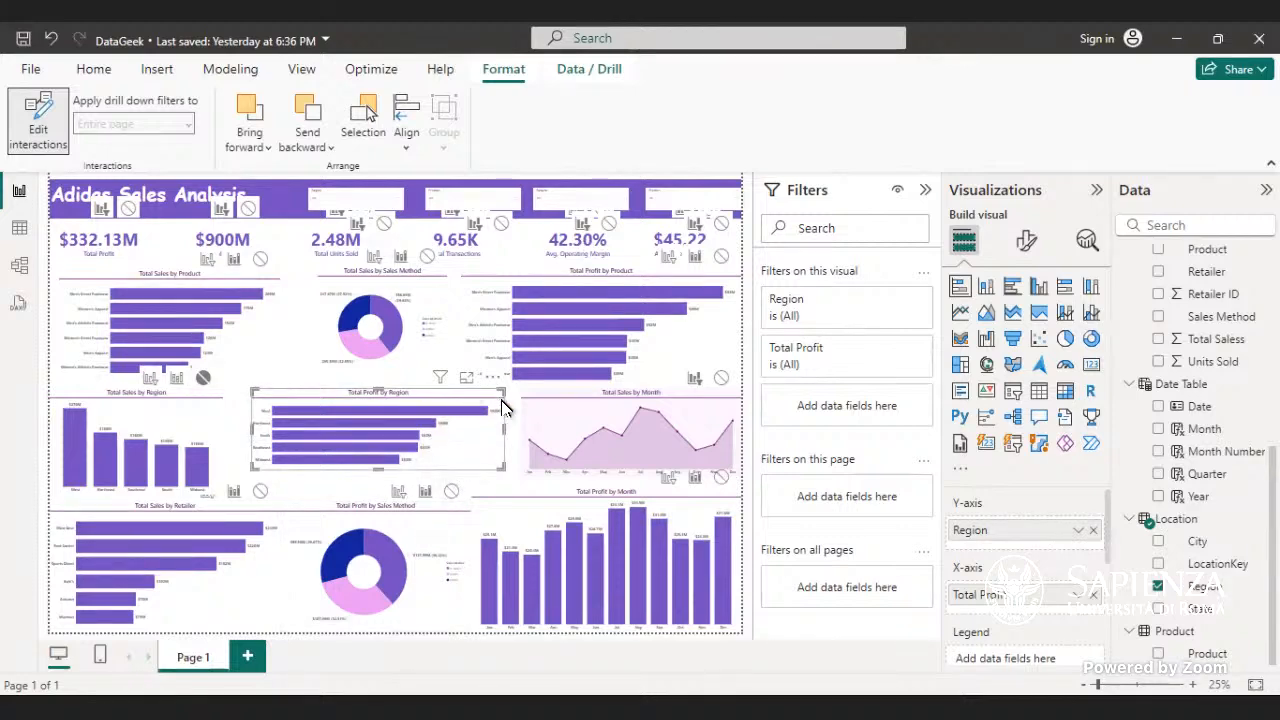
left_click_drag(503, 387, 483, 404)
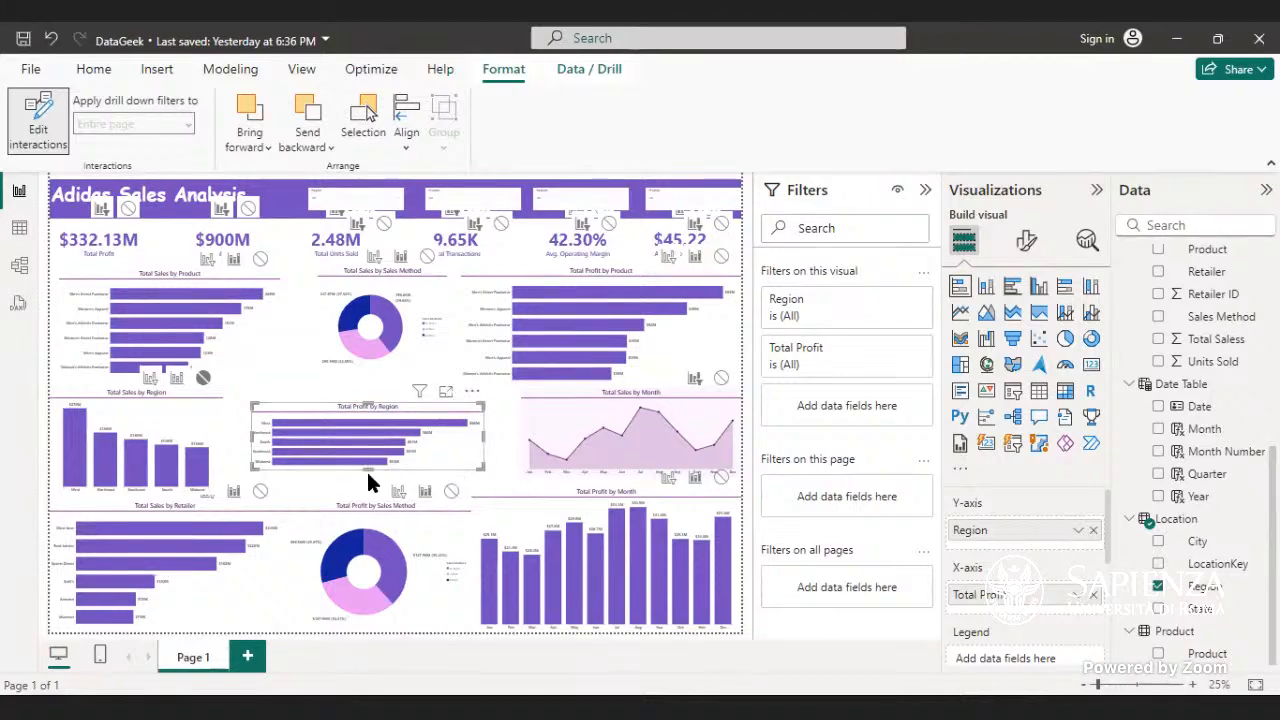
left_click_drag(368, 469, 370, 490)
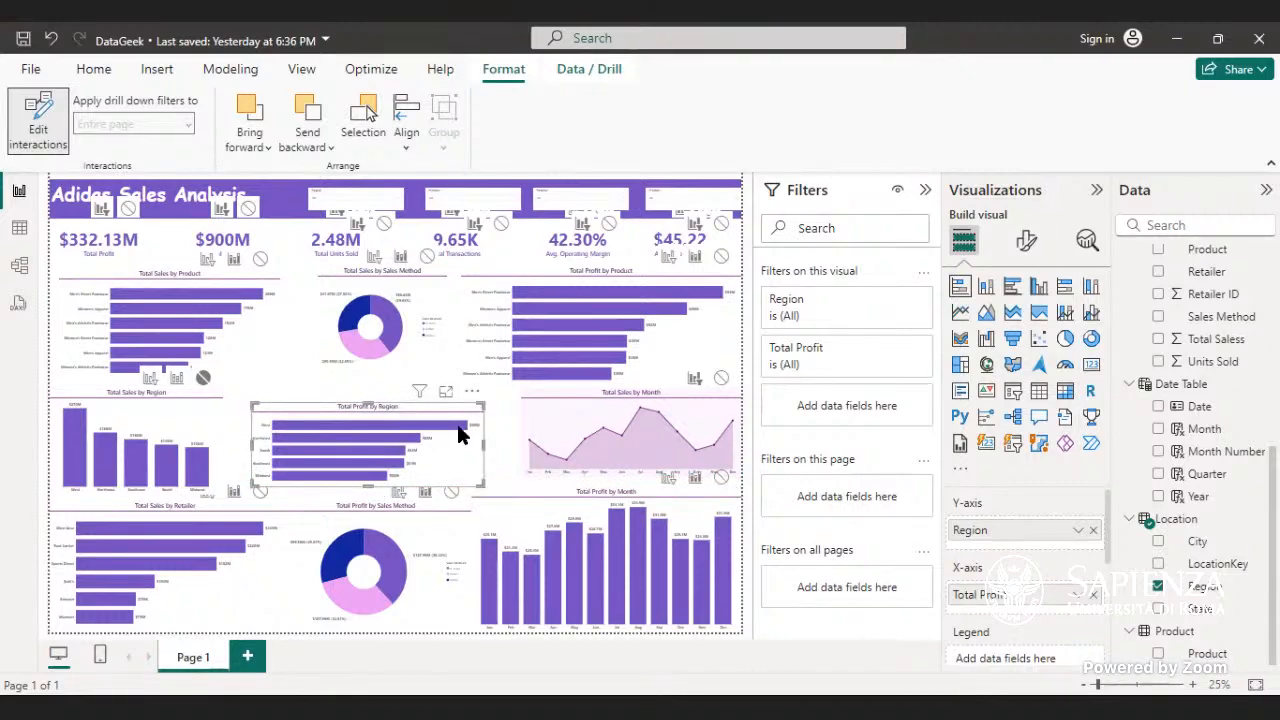
left_click_drag(483, 440, 490, 443)
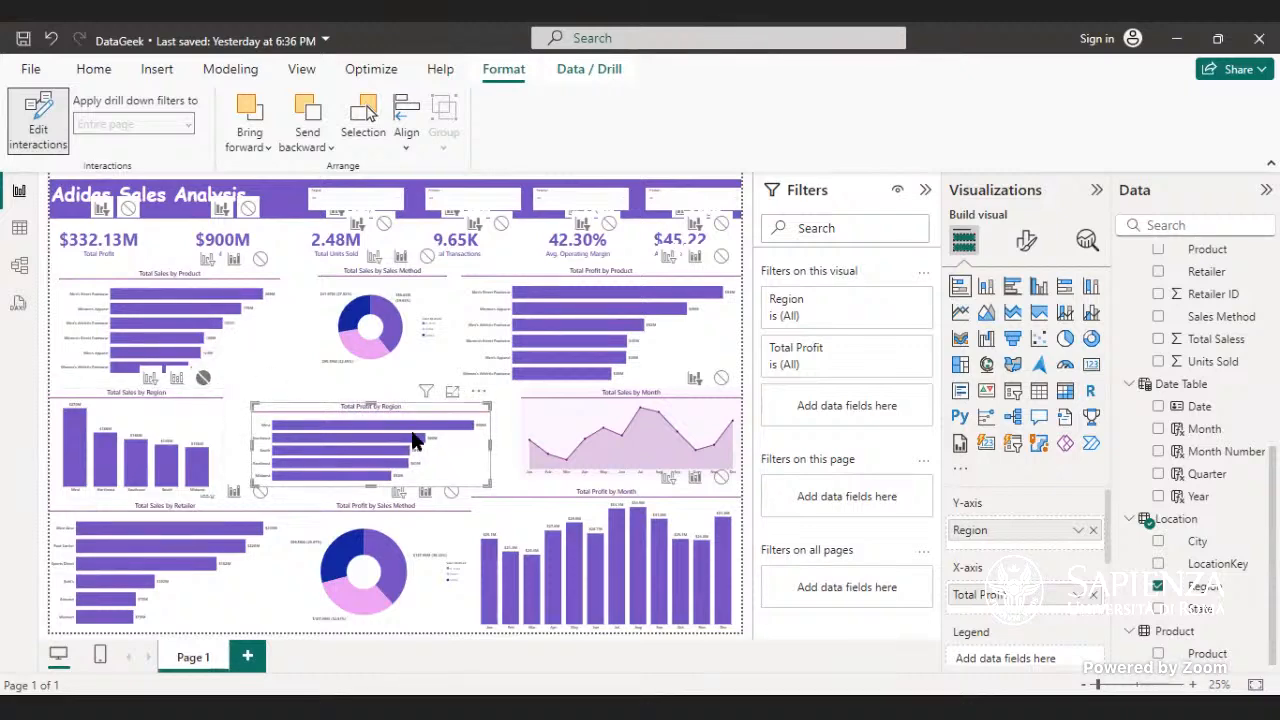
left_click_drag(448, 446, 453, 460)
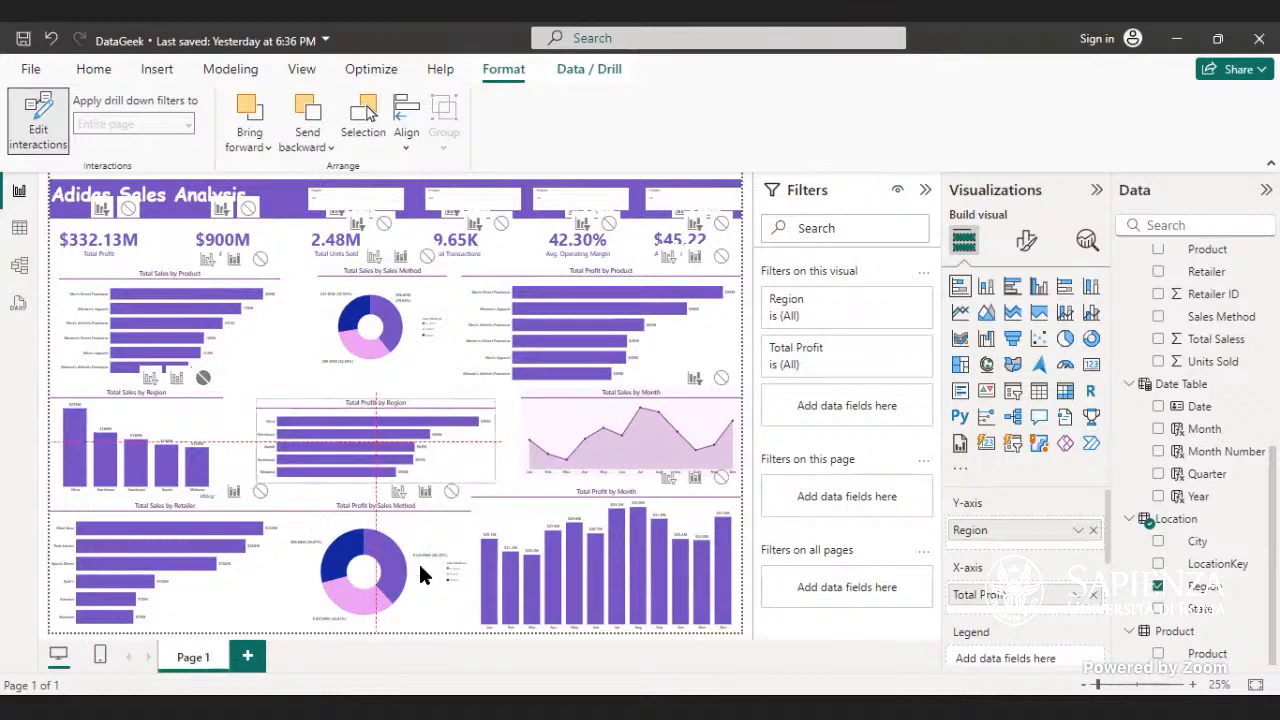
- Set the Total Profit by Sales Method donut's interactions with Total Sales by Region and Total Profit by Region to None, and leave interaction editing
mouse_move(449, 616)
left_mouse_down()
mouse_move(453, 587)
mouse_move(422, 582)
mouse_move(456, 630)
mouse_move(429, 622)
mouse_move(456, 628)
left_mouse_up()
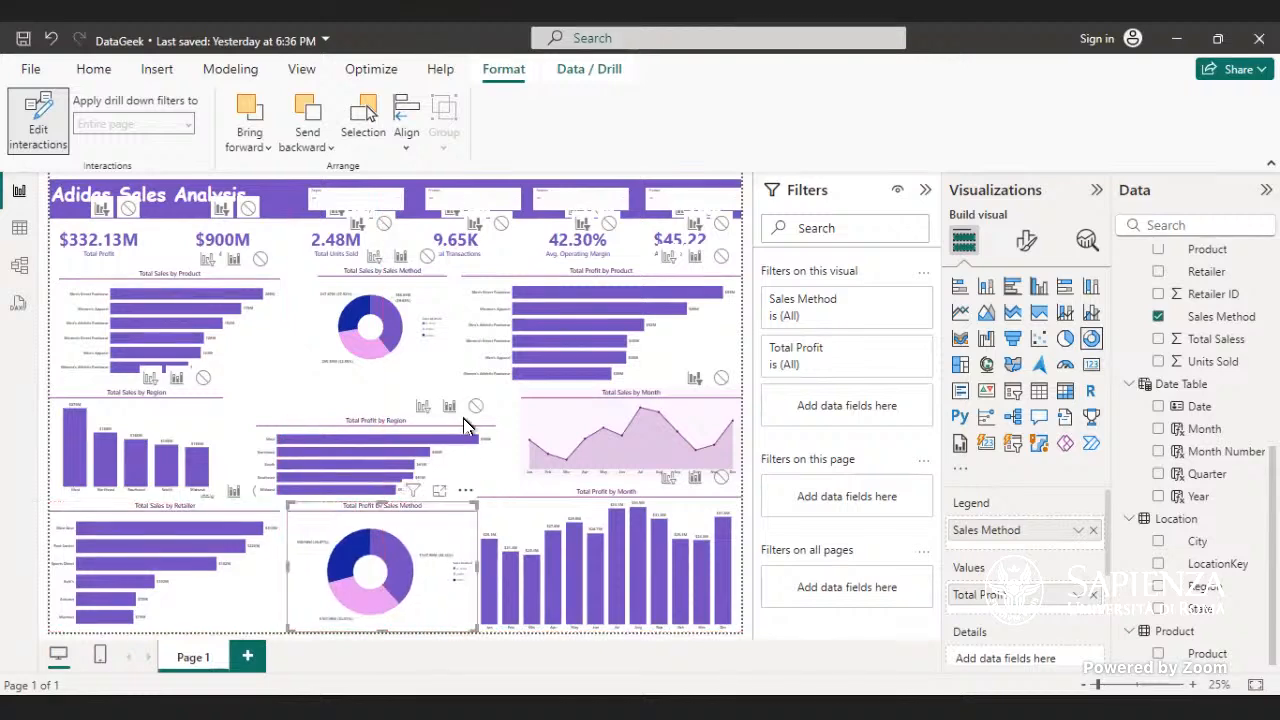
left_click(203, 378)
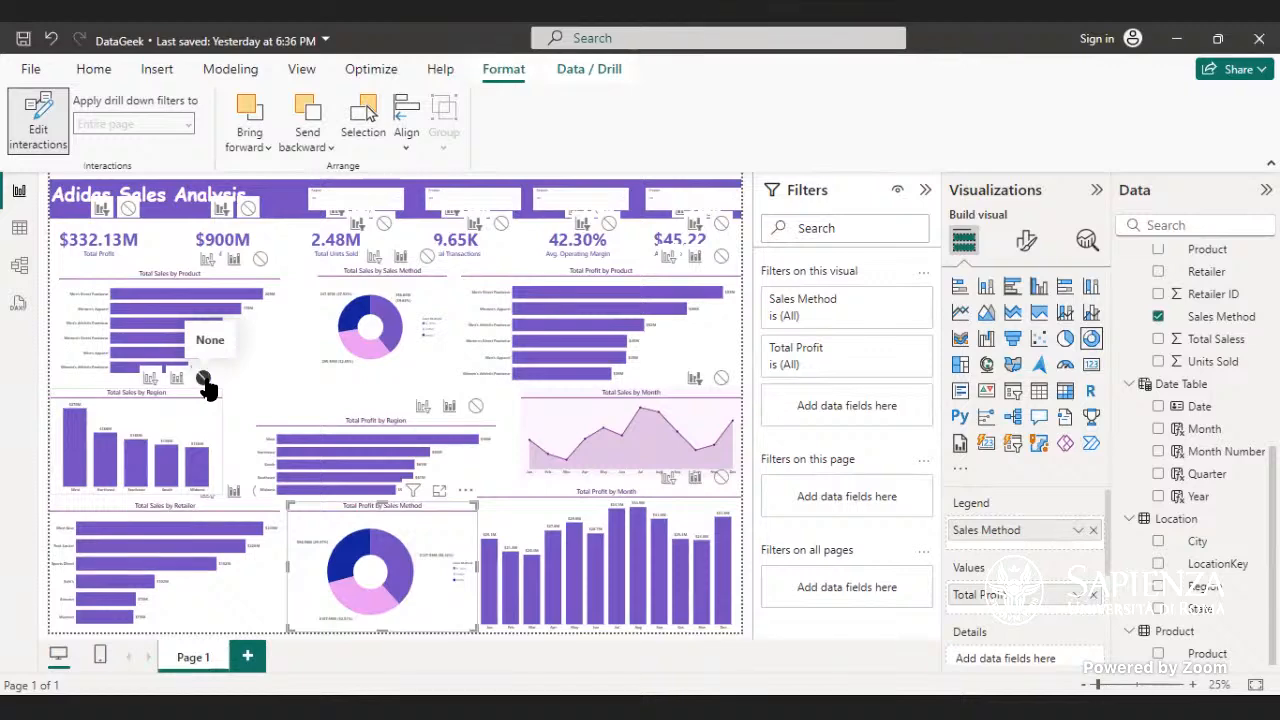
left_click(476, 407)
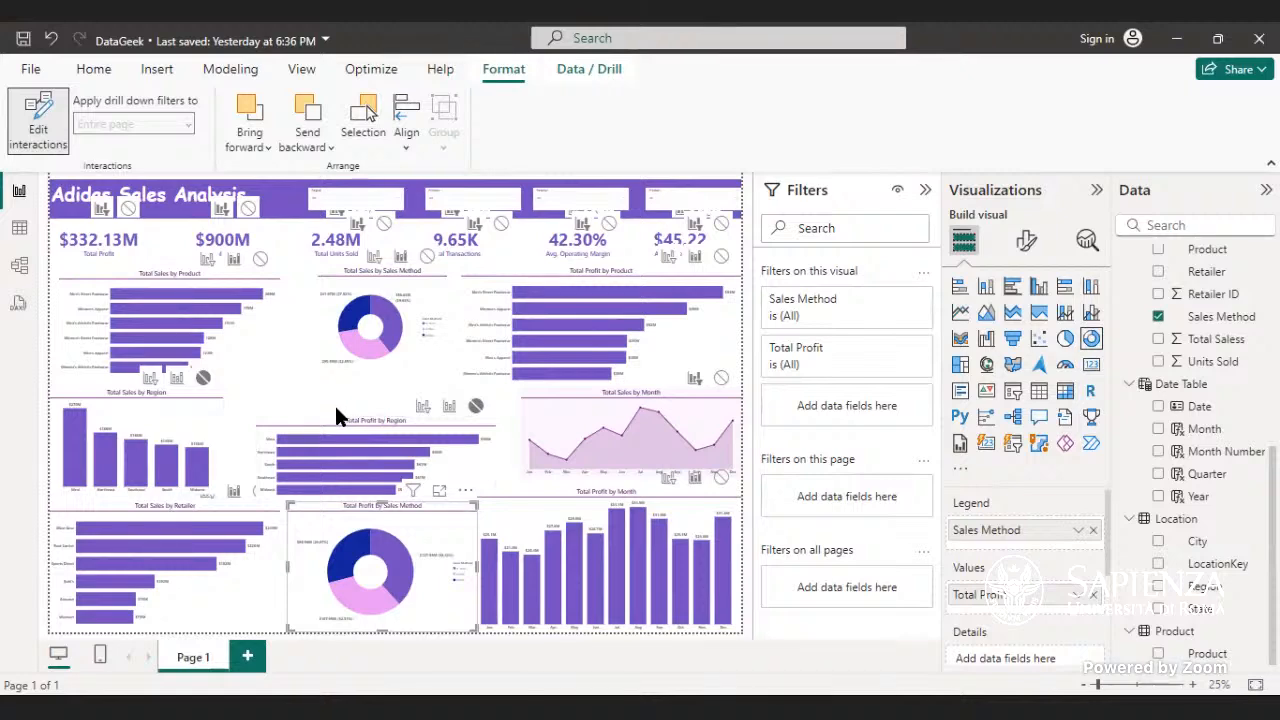
left_click(42, 115)
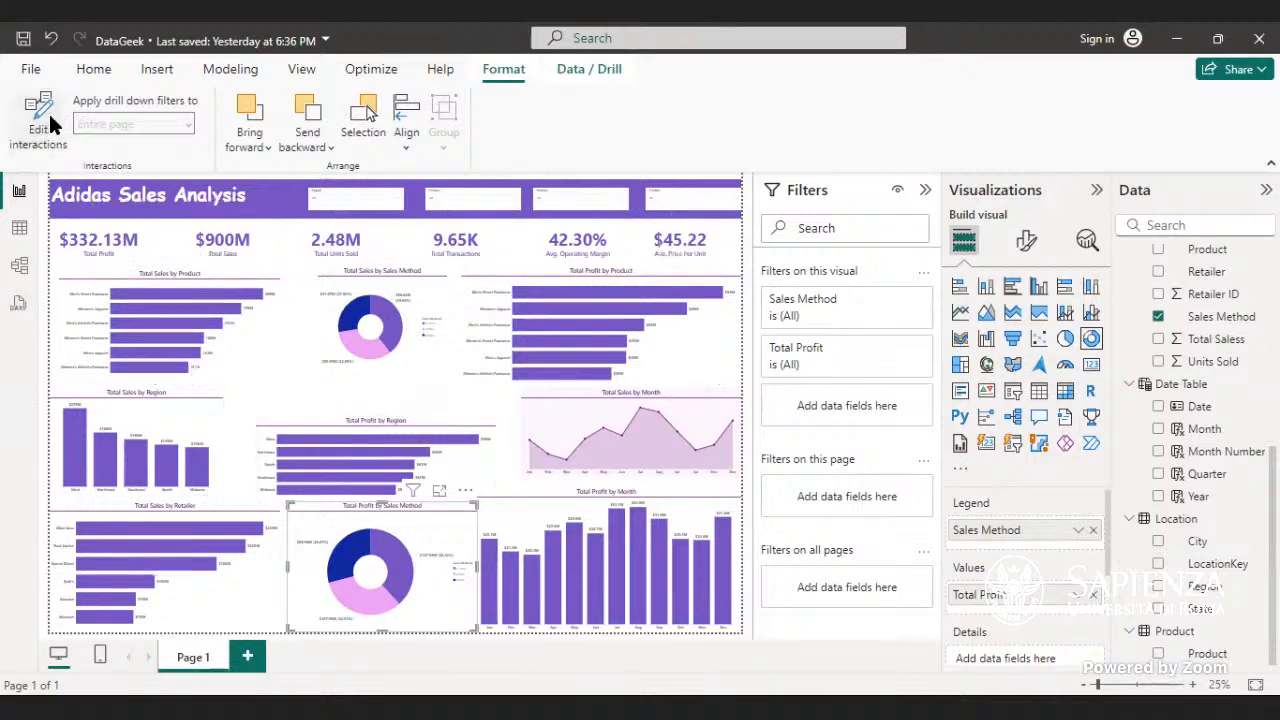
- Filter the report to Northeast with the Region slicer
left_click(93, 69)
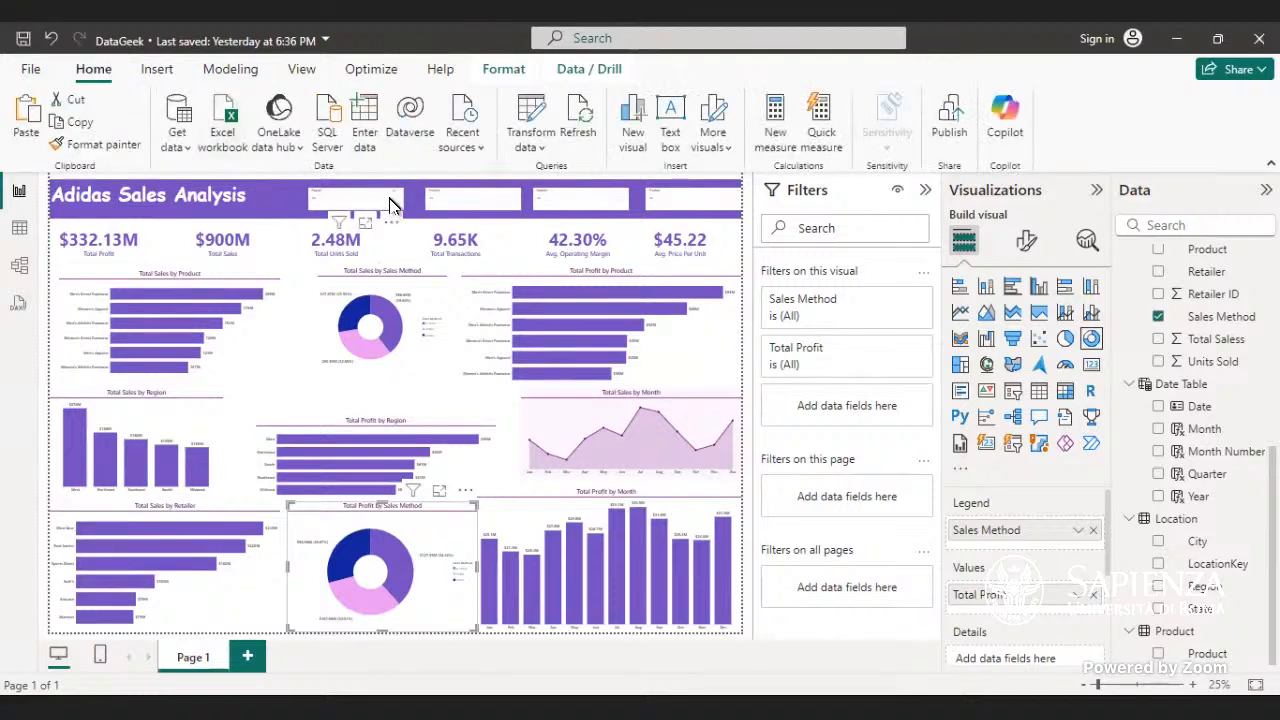
left_click(390, 204)
left_click(333, 218)
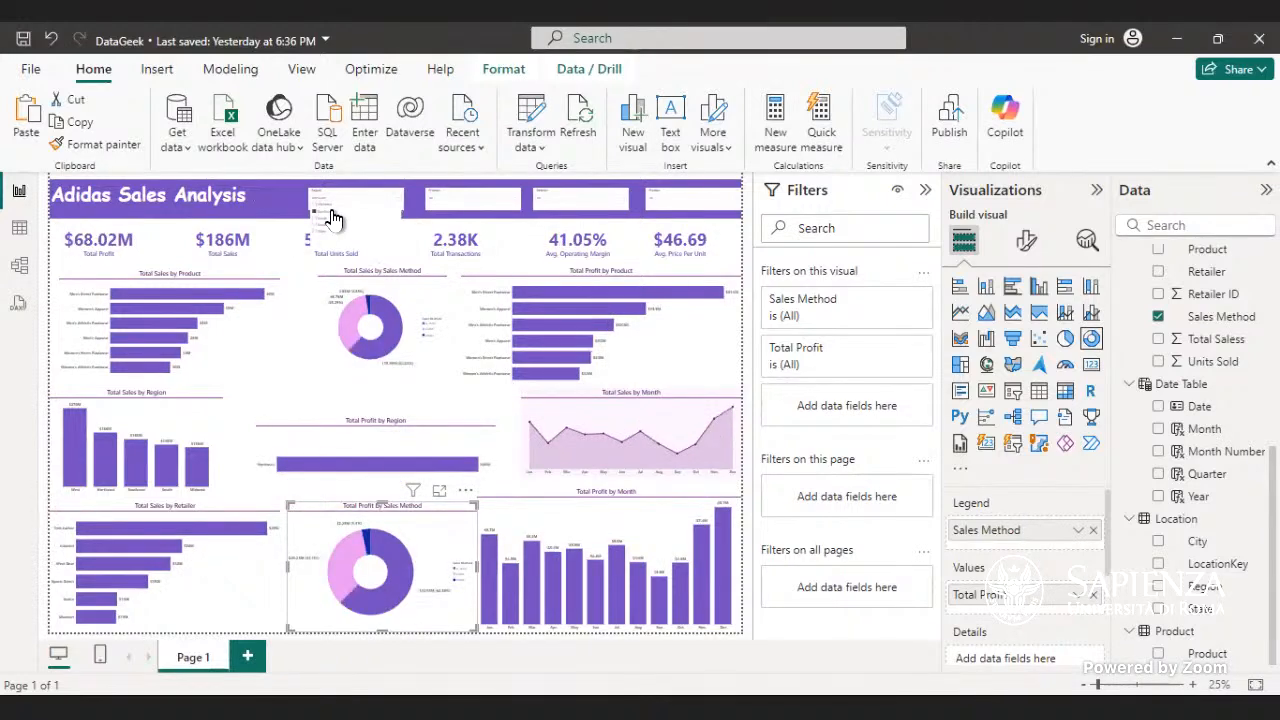
- Reposition the Total Profit by Region chart between Total Sales by Region and Total Sales by Month, with interaction editing turned off when done
left_click(490, 64)
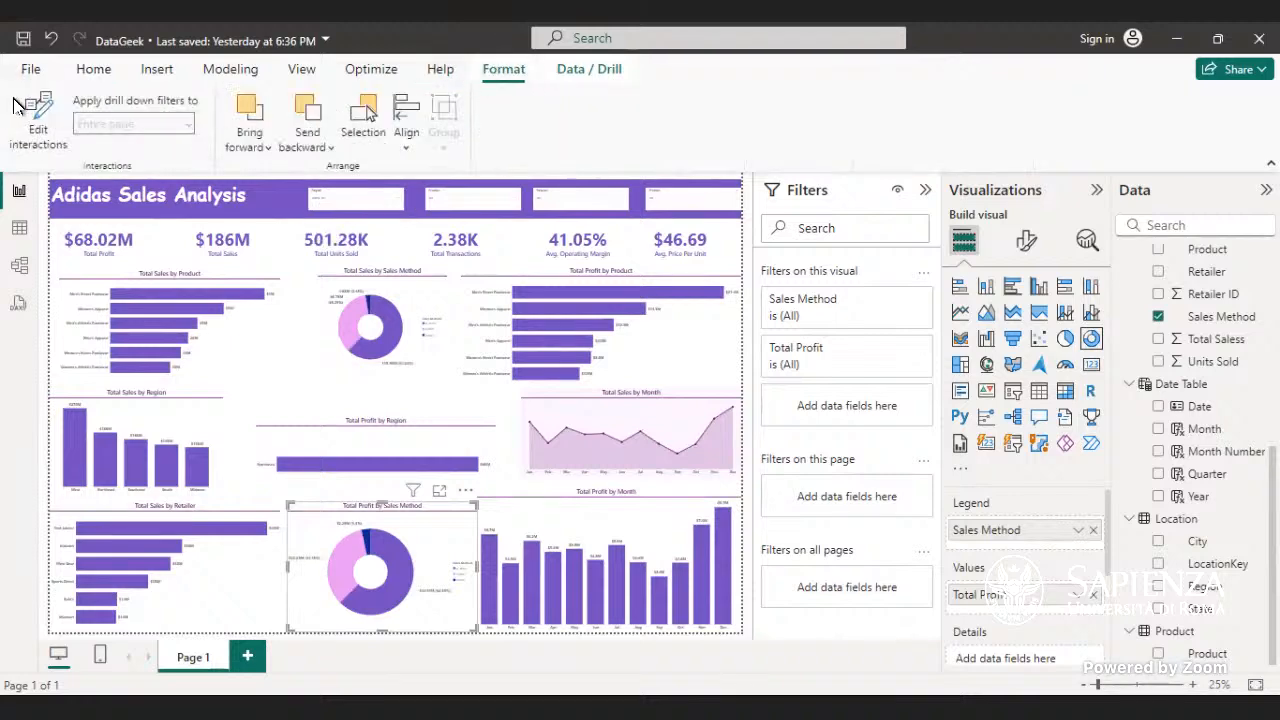
left_click(37, 122)
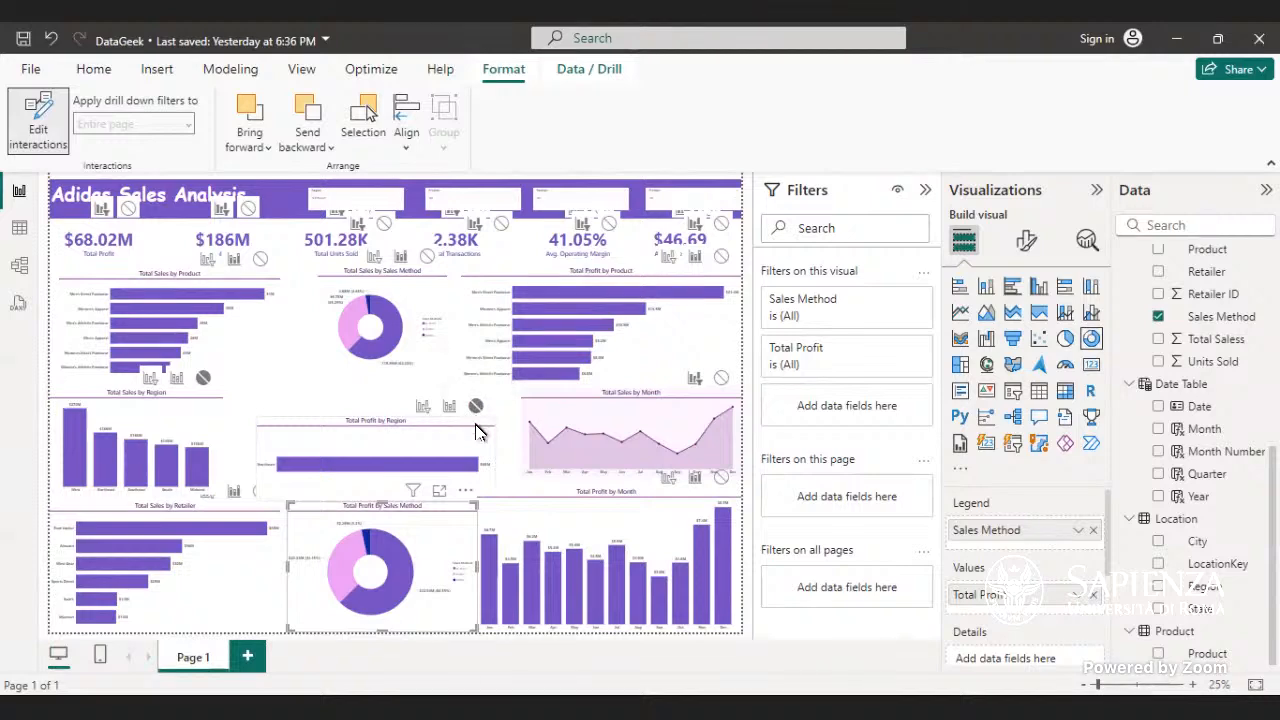
left_click_drag(472, 422, 451, 360)
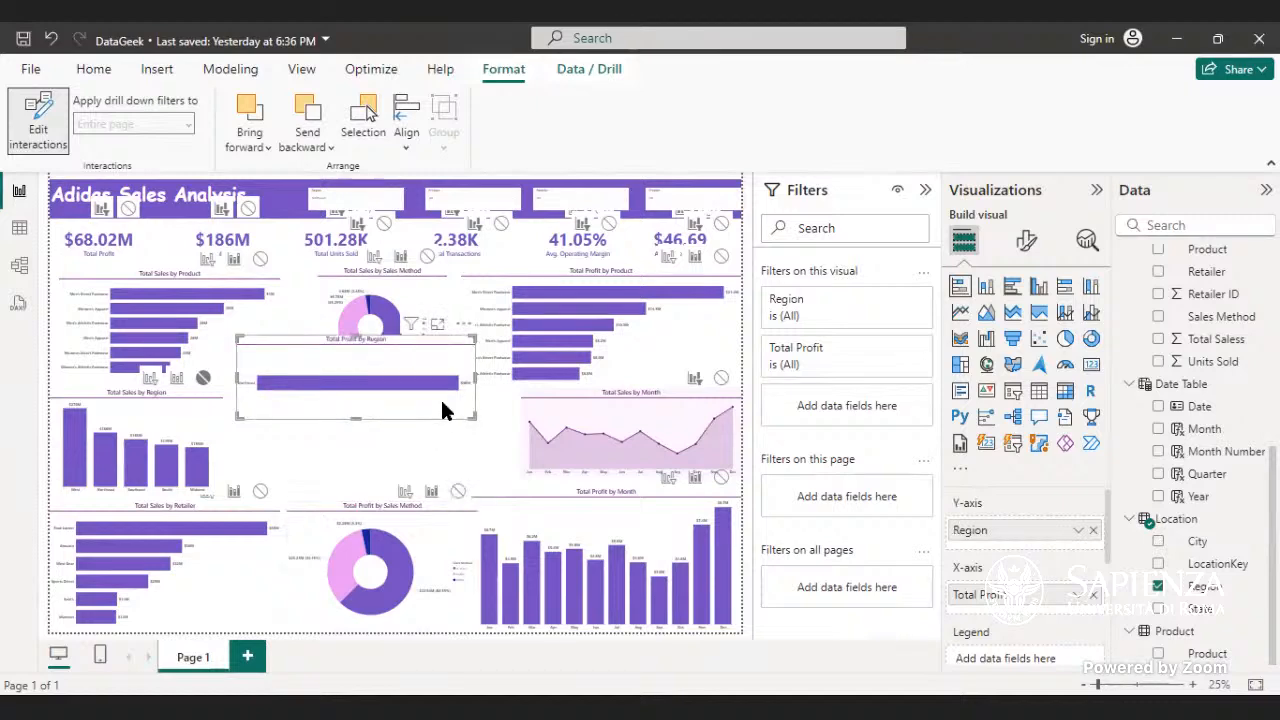
left_click_drag(440, 397, 458, 453)
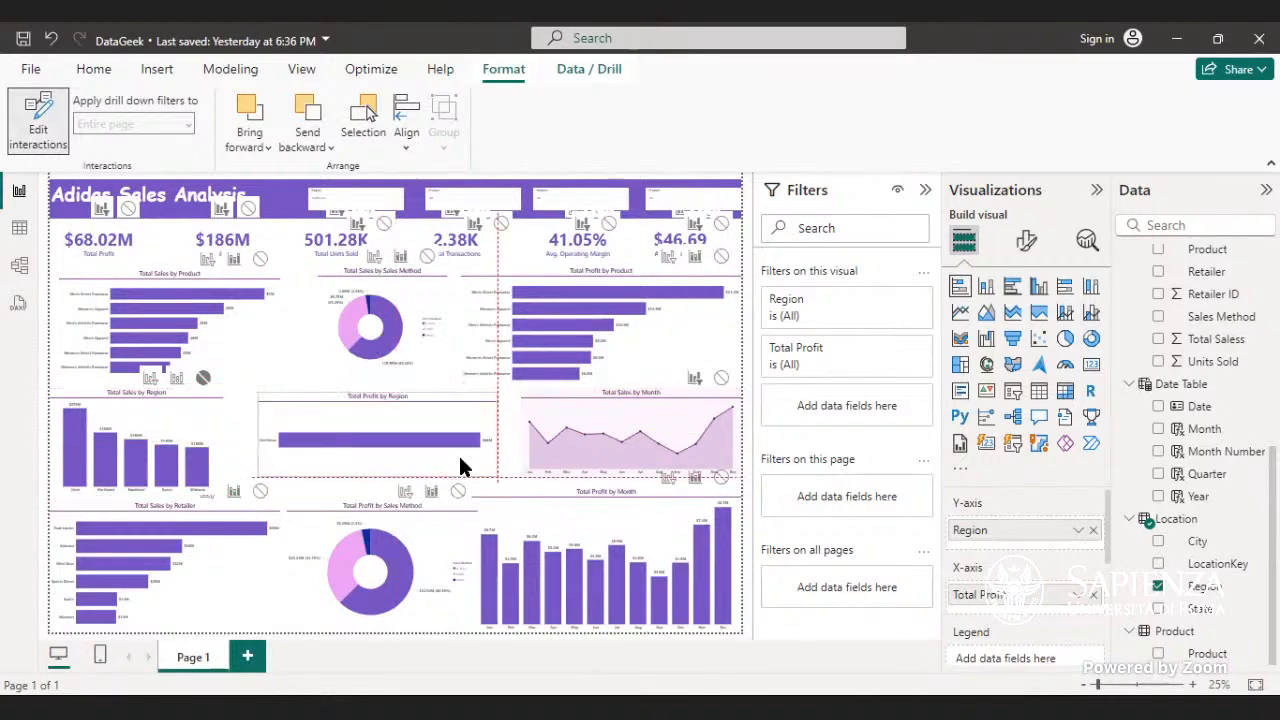
left_click_drag(377, 470, 362, 484)
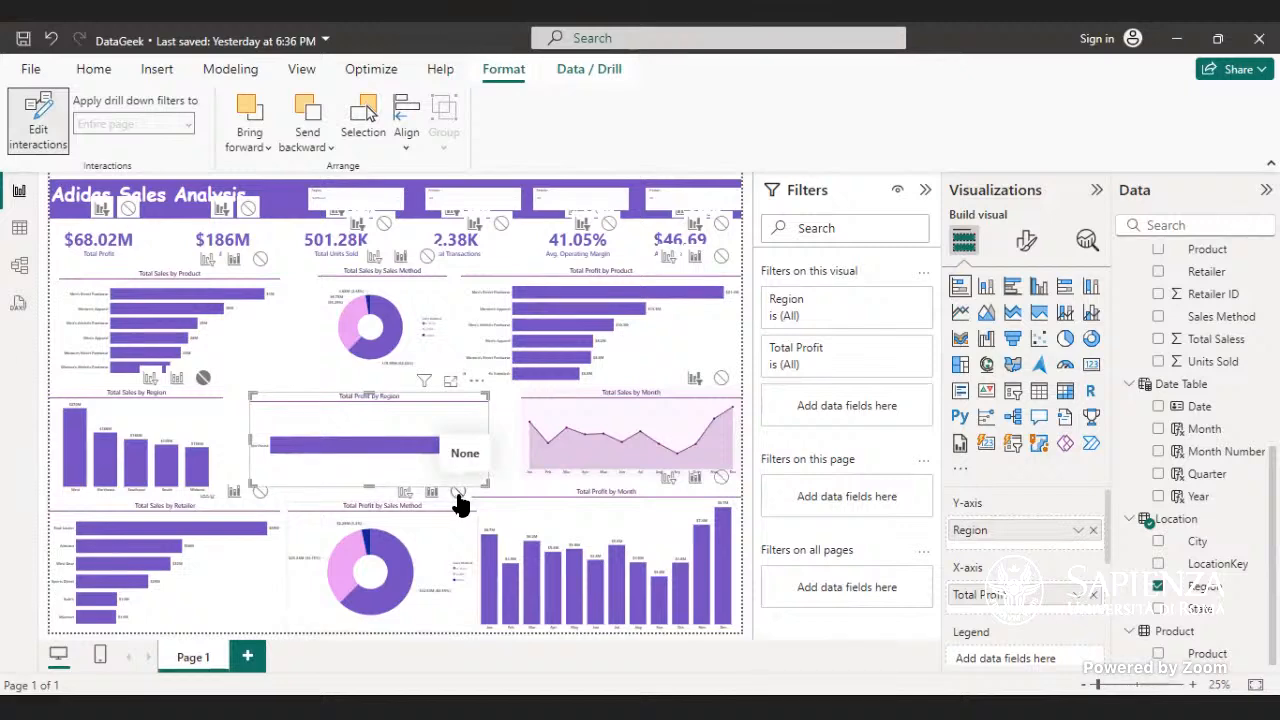
left_click(37, 148)
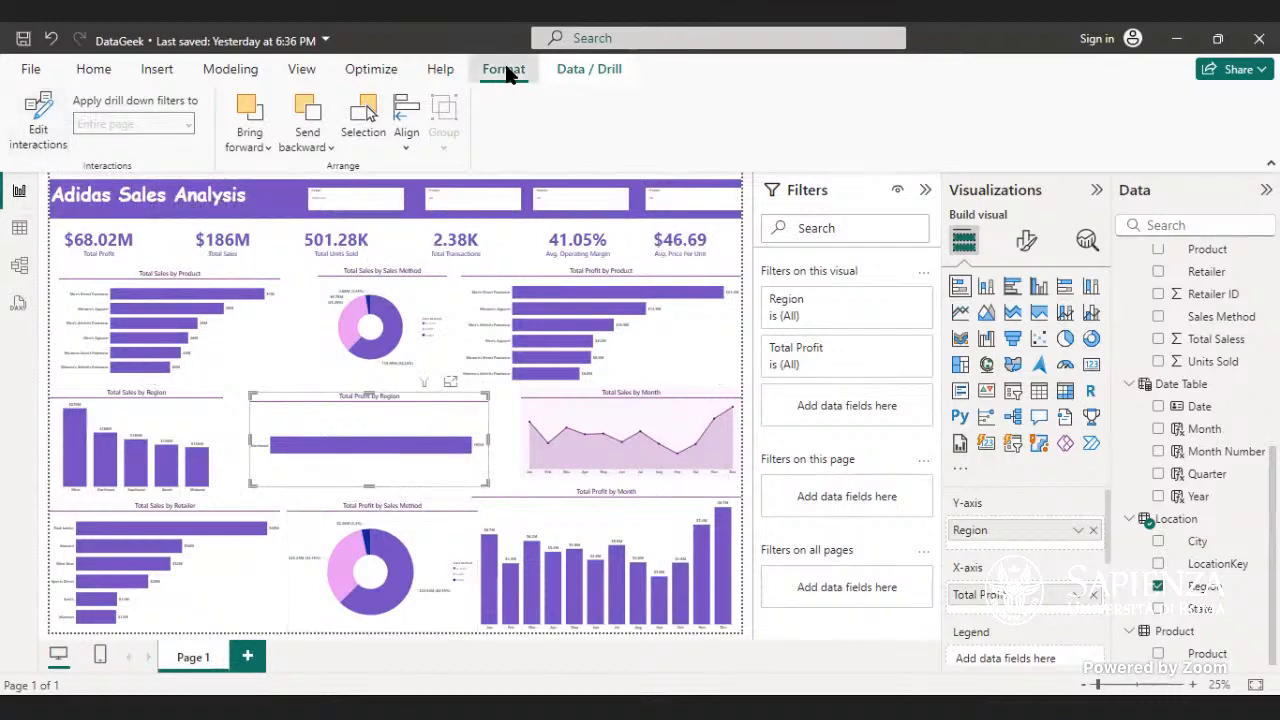
- Filter the report with the Region slicer to South and to Midwest, and clear the slicer's selection
left_click(94, 67)
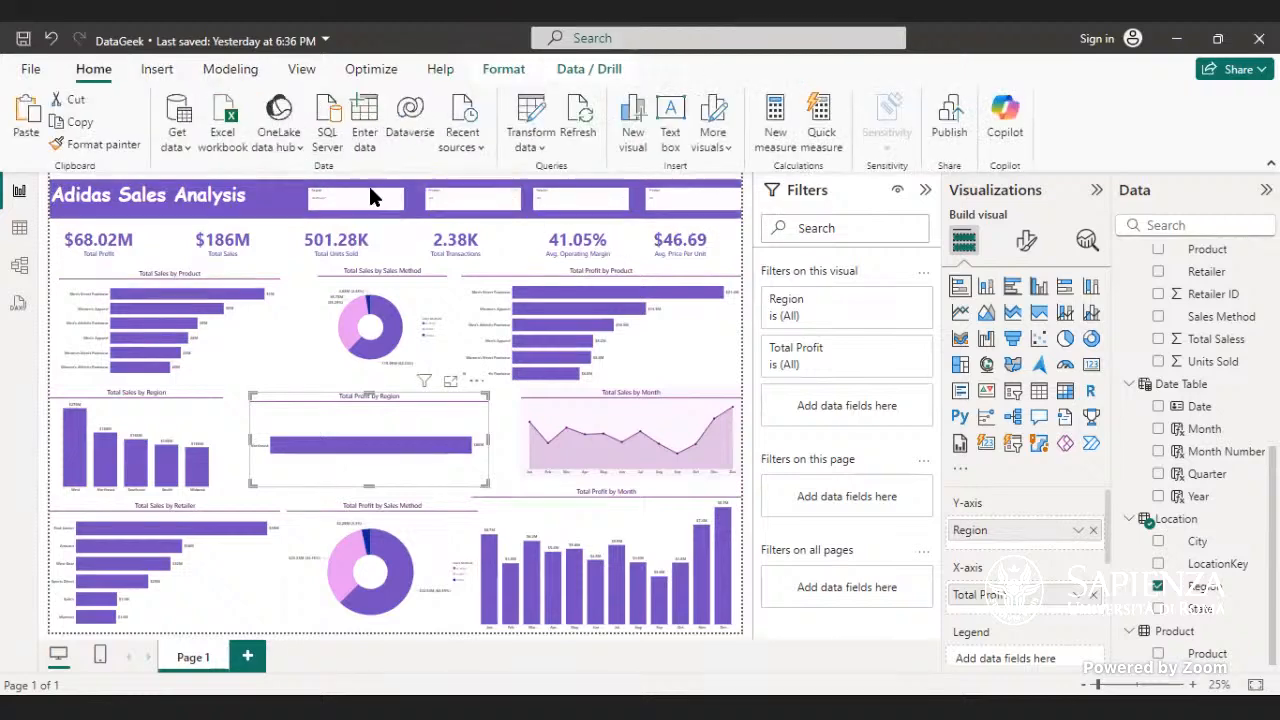
left_click(390, 203)
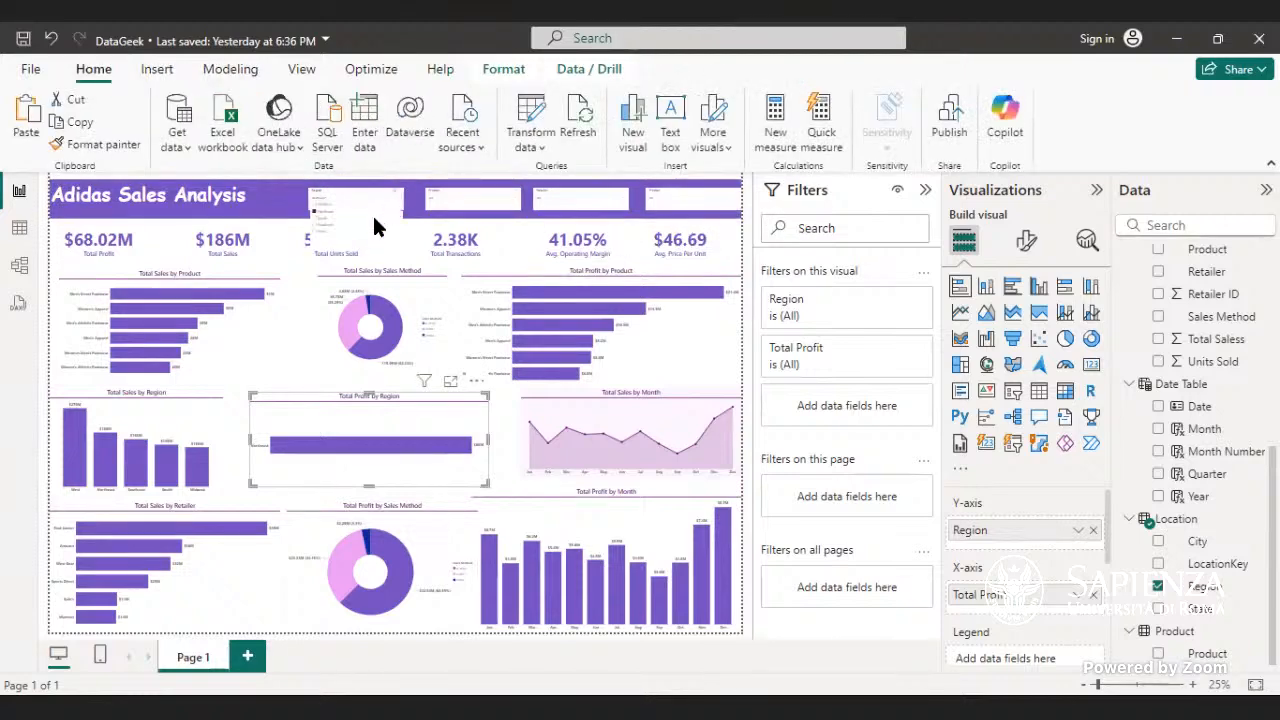
left_click(316, 218)
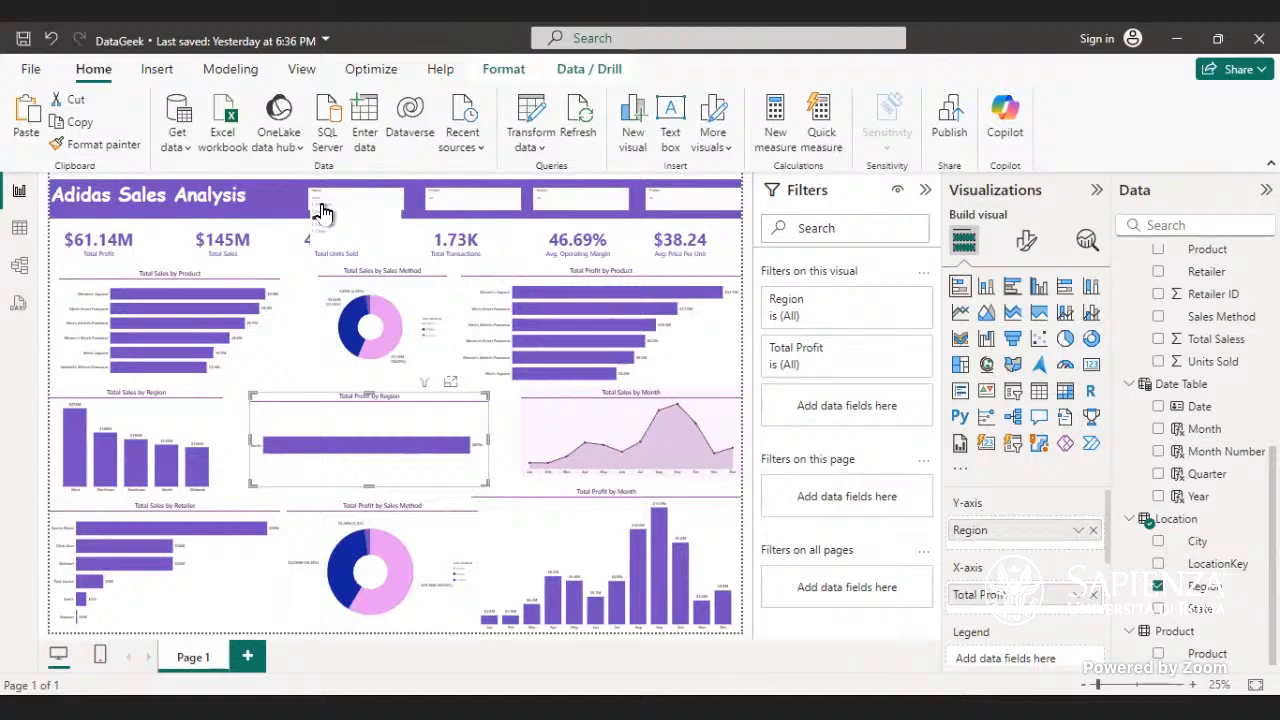
left_click(318, 210)
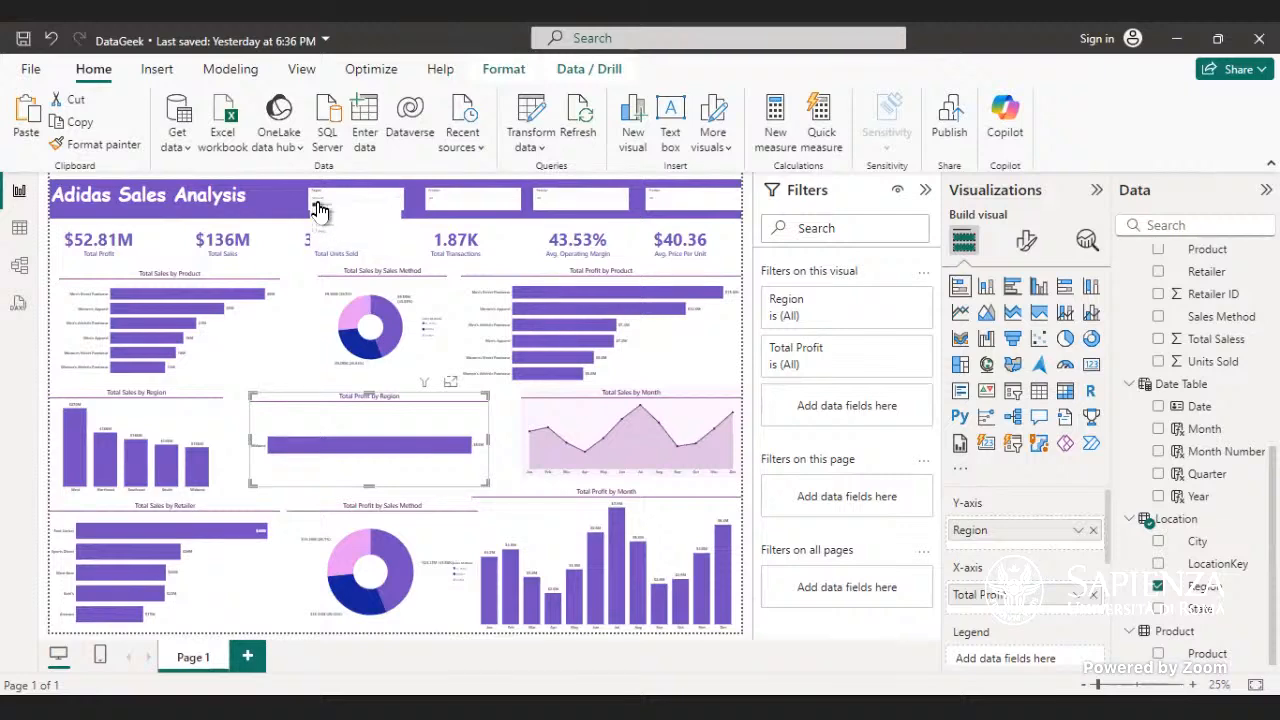
left_click(317, 209)
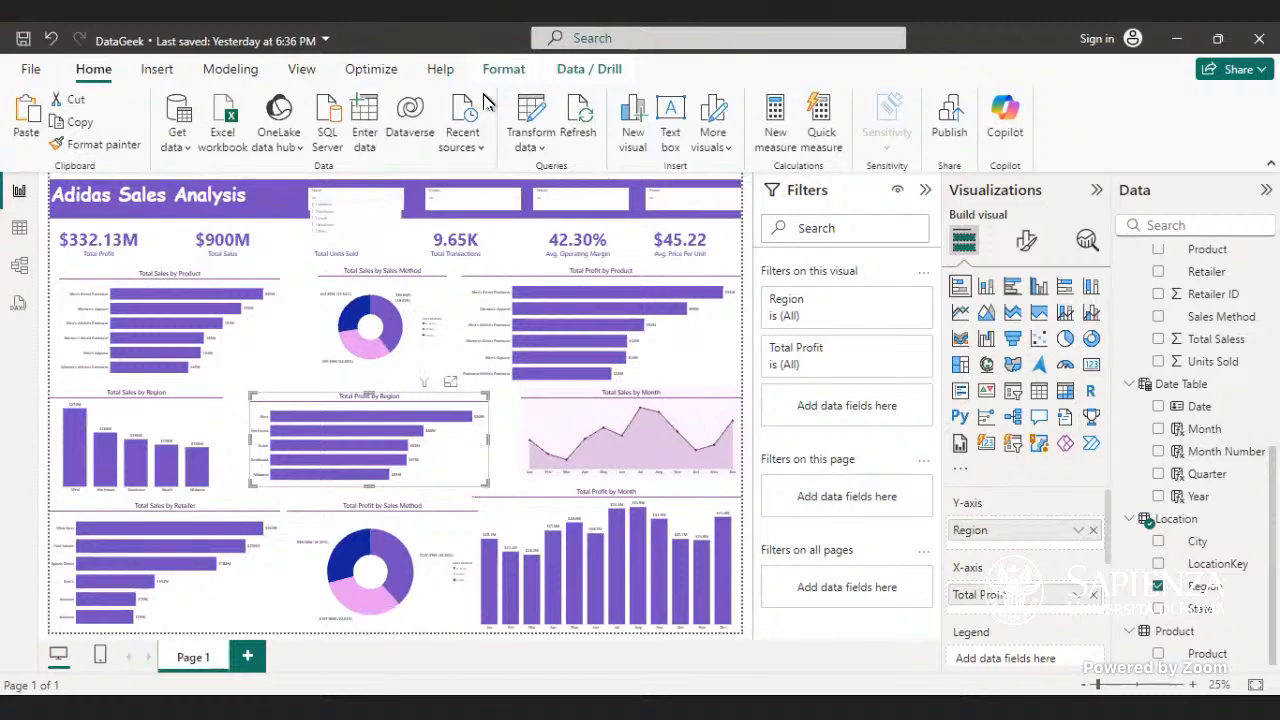
- Turn on interaction editing and shift the Total Profit by Sales Method donut slightly toward Total Sales by Retailer
left_click(503, 69)
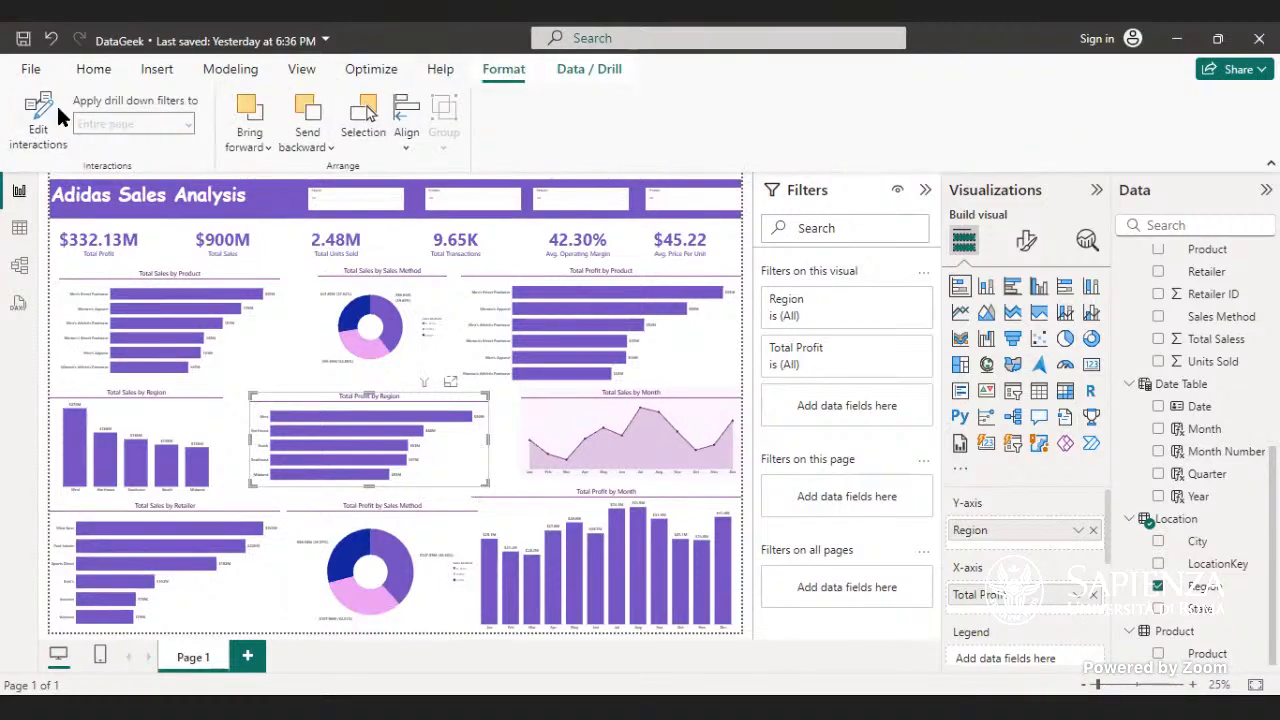
left_click(56, 112)
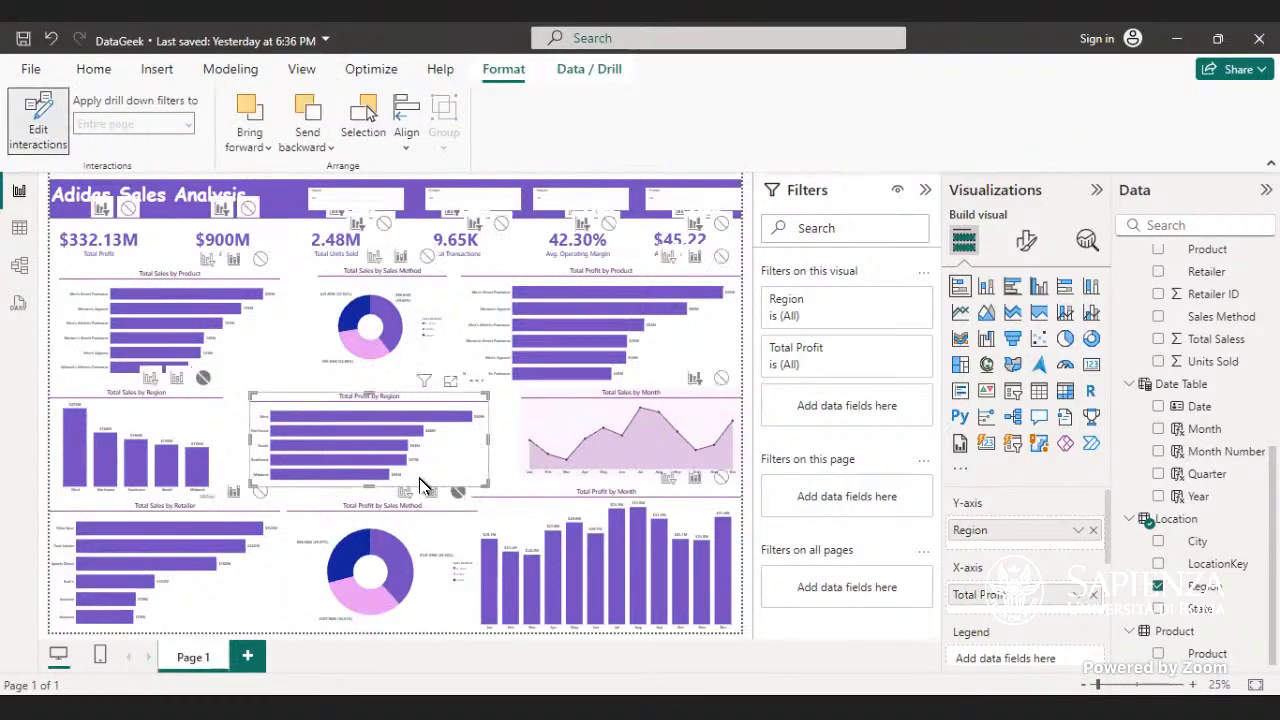
mouse_move(386, 464)
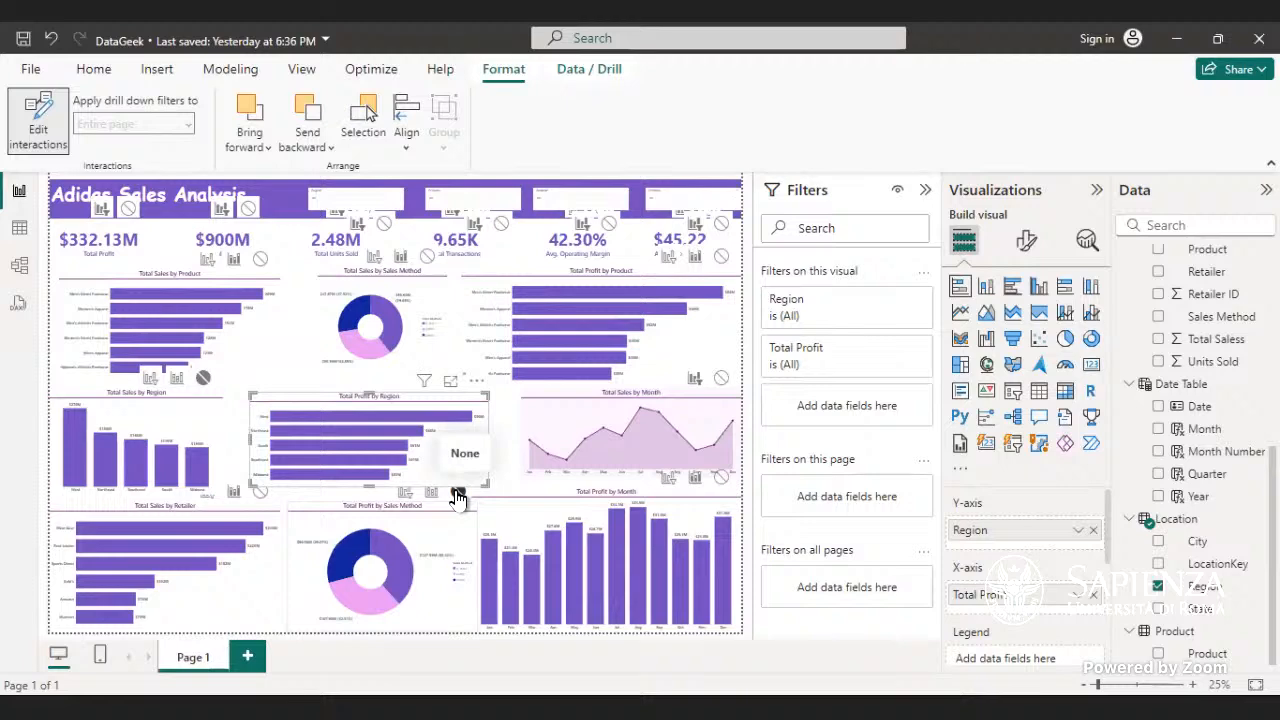
mouse_move(441, 534)
left_mouse_down()
mouse_move(457, 518)
mouse_move(425, 550)
left_mouse_up()
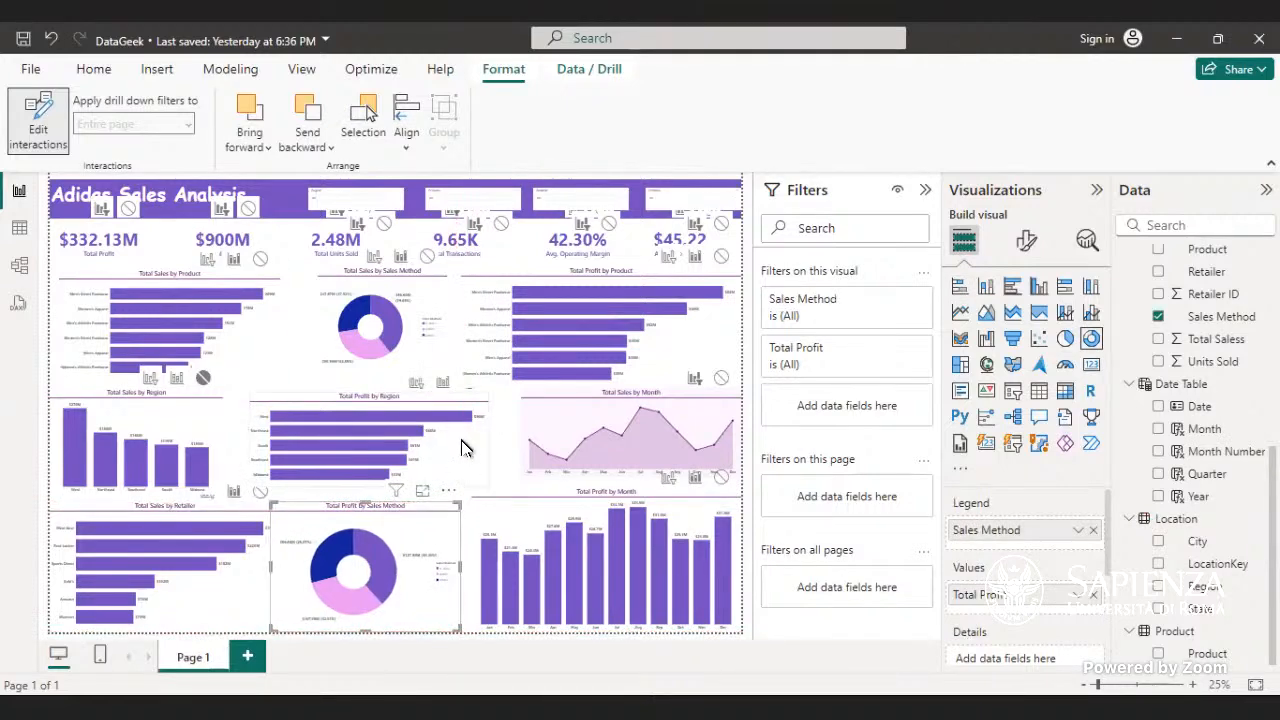
- Reposition the Total Profit by Region chart between Total Sales by Region and Total Sales by Month, and shrink it slightly in width and height
left_click_drag(460, 445, 432, 436)
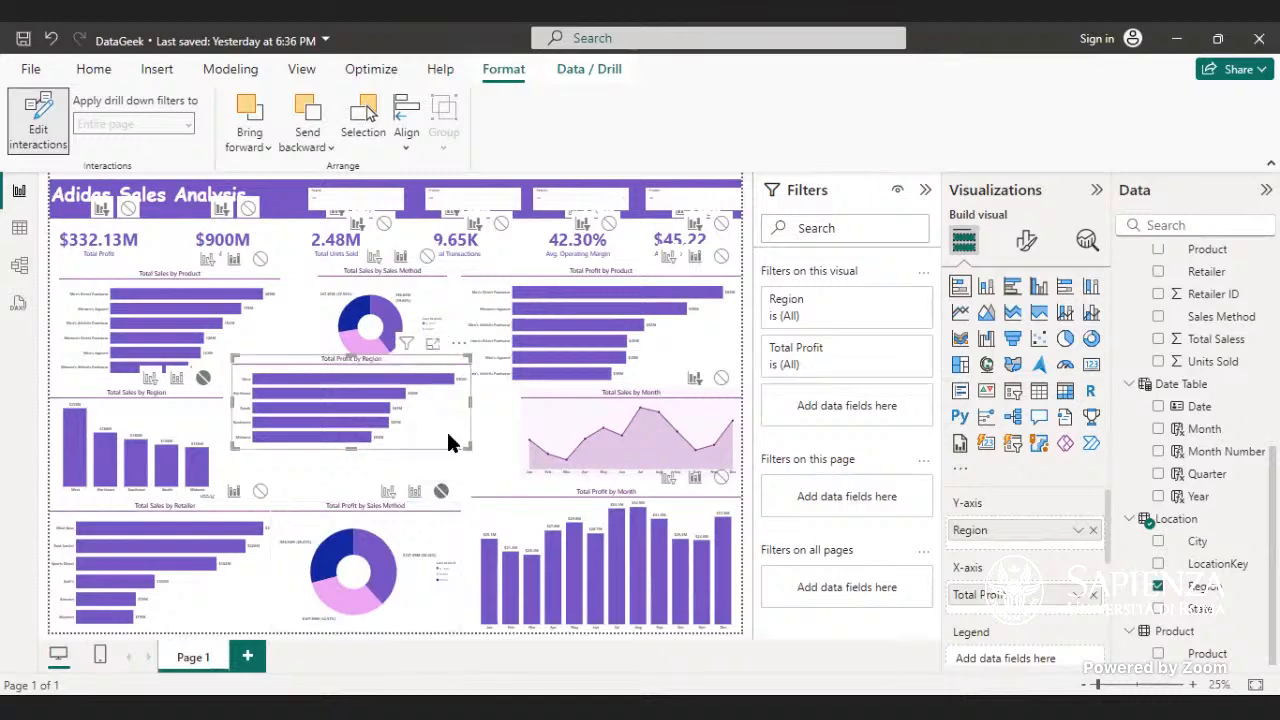
left_click_drag(446, 429, 465, 380)
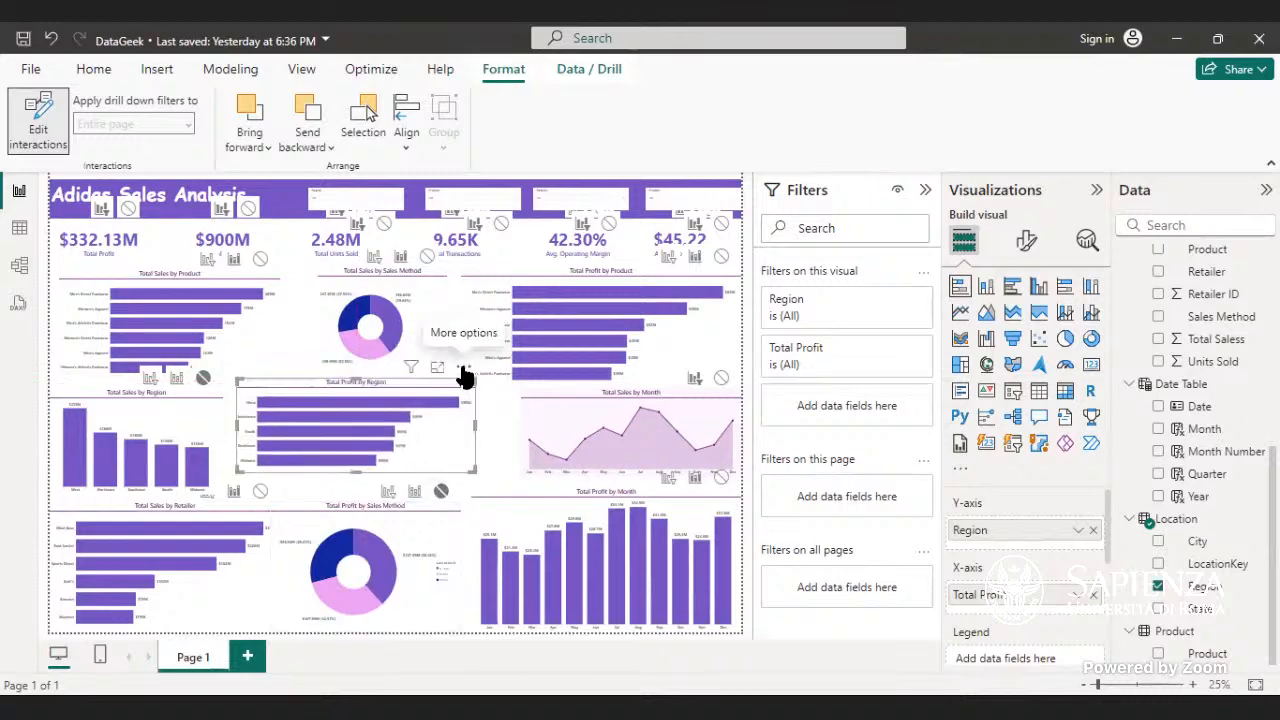
left_click(463, 370)
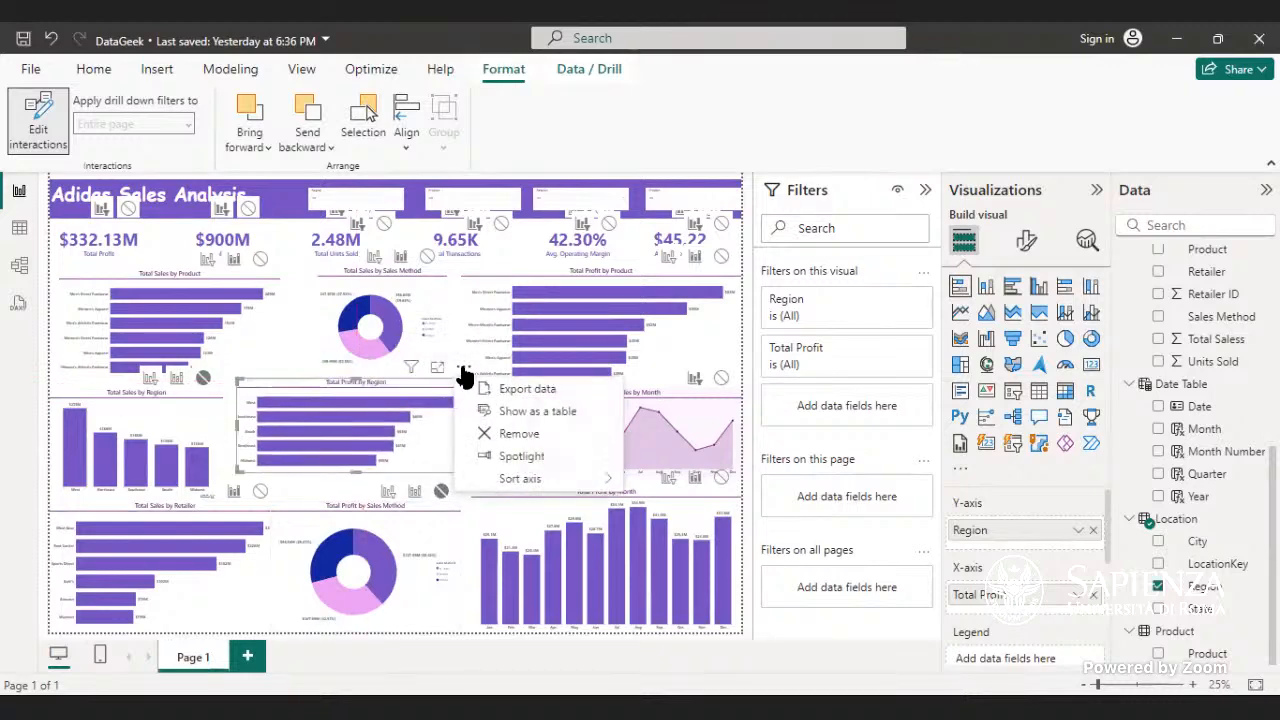
left_click(452, 450)
mouse_move(452, 450)
left_mouse_down()
mouse_move(461, 462)
mouse_move(470, 452)
left_mouse_up()
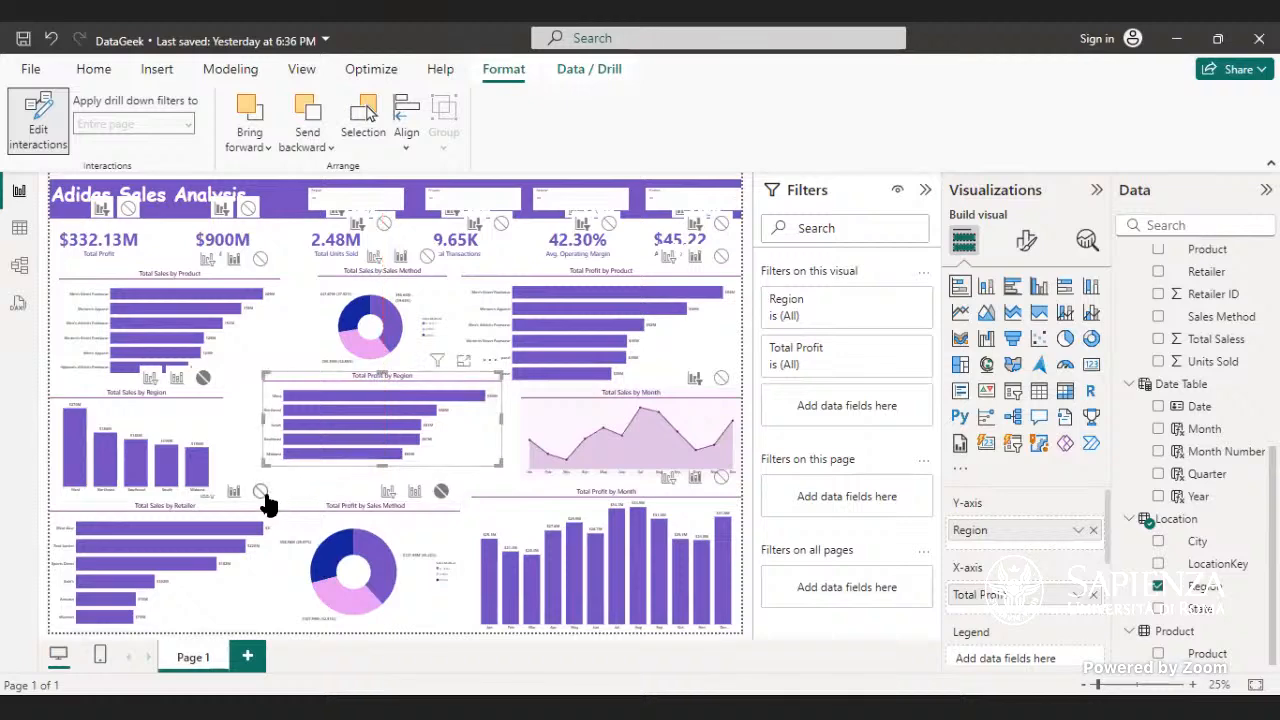
right_click(446, 497)
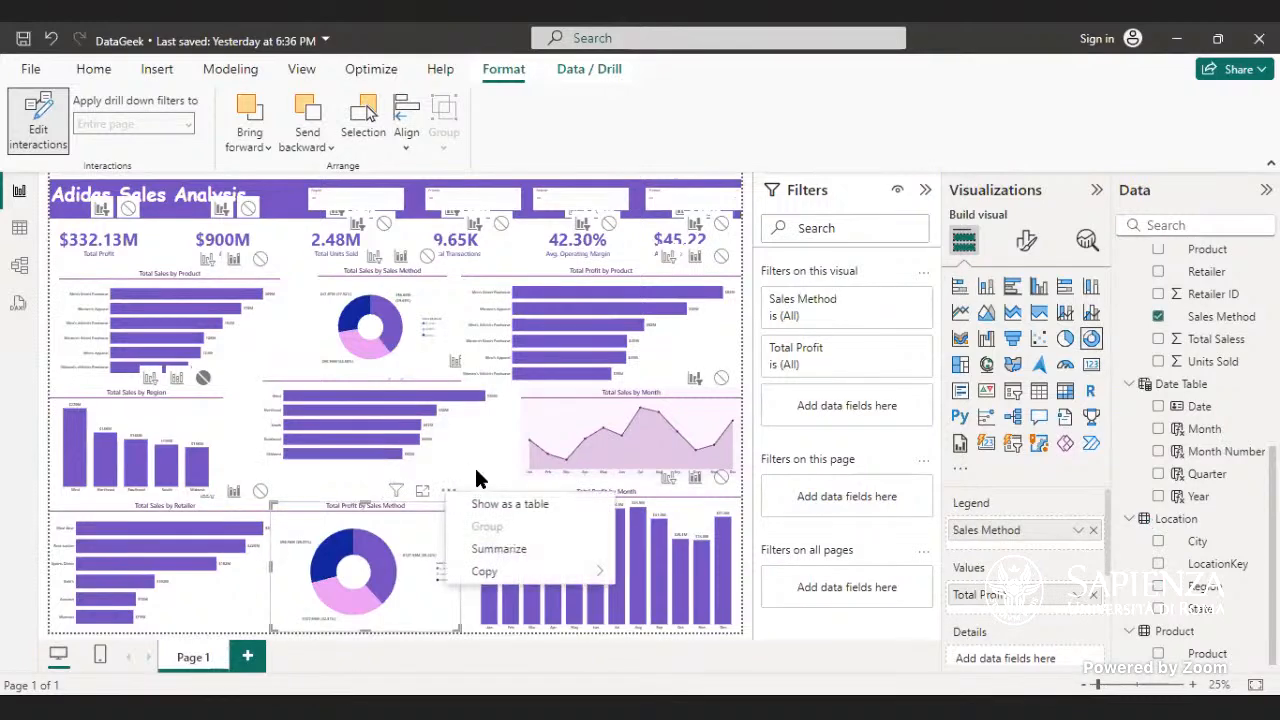
left_click(470, 419)
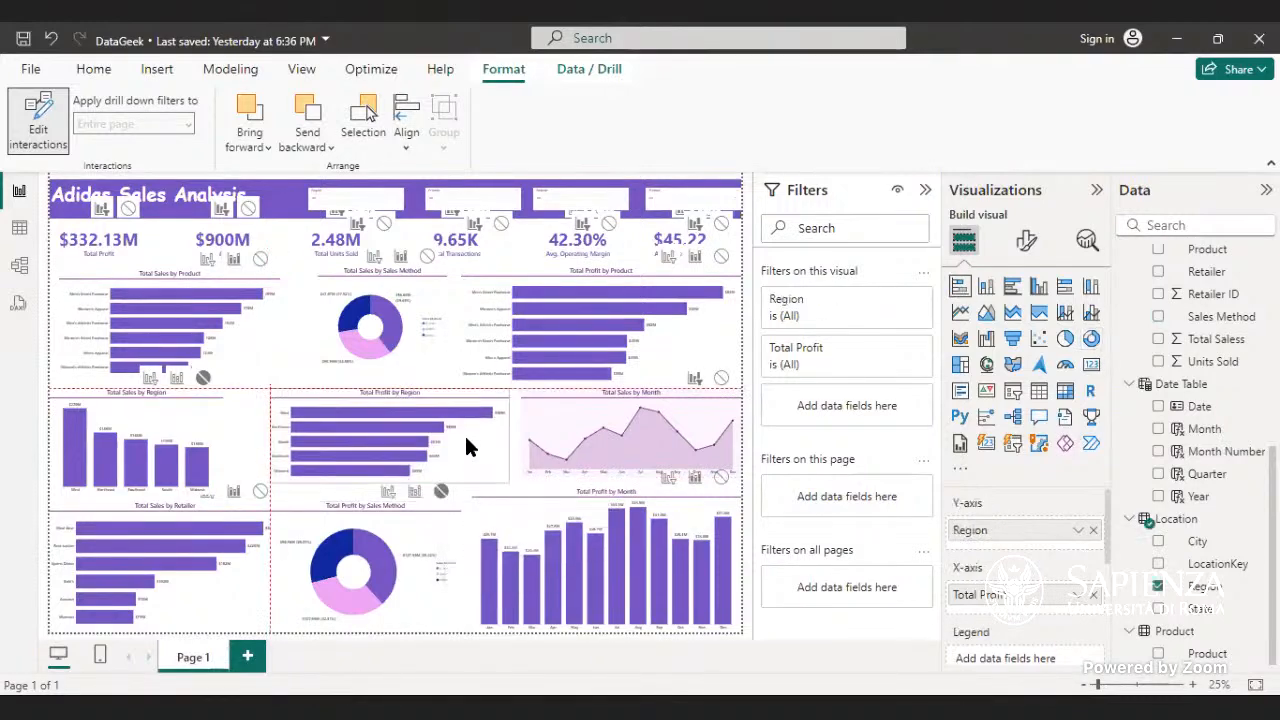
left_click_drag(466, 439, 451, 452)
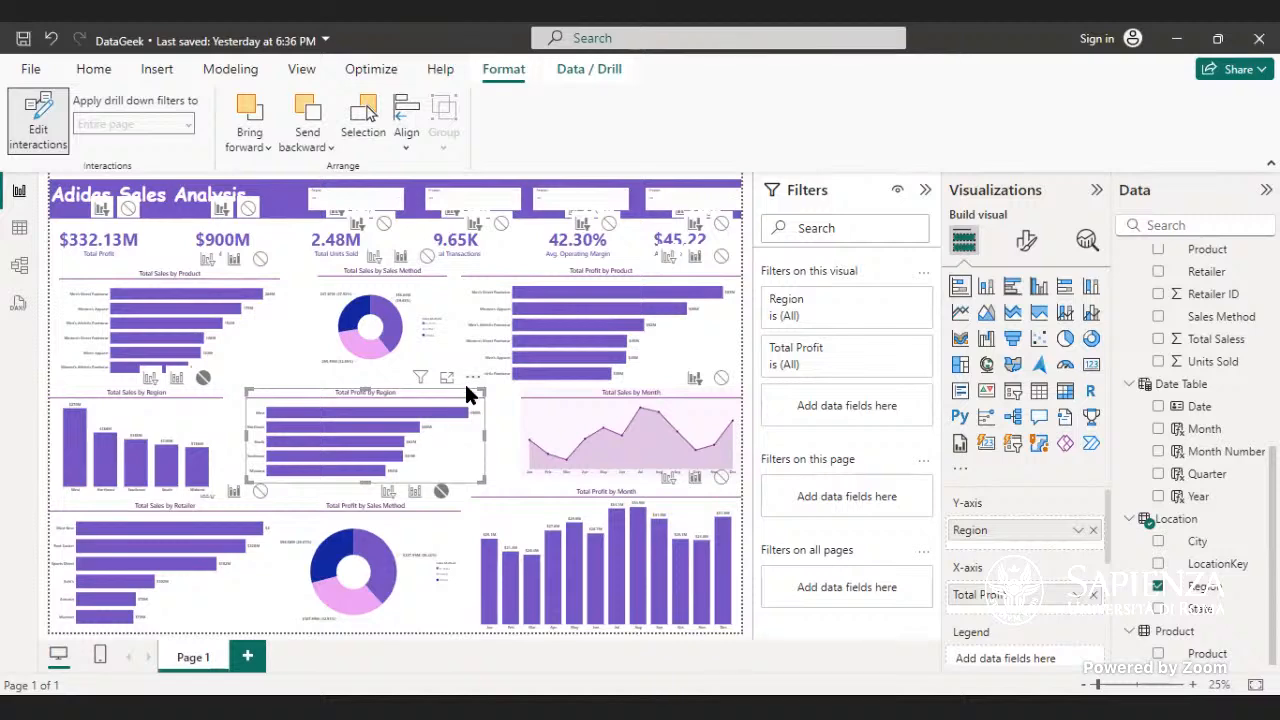
left_click_drag(481, 390, 469, 400)
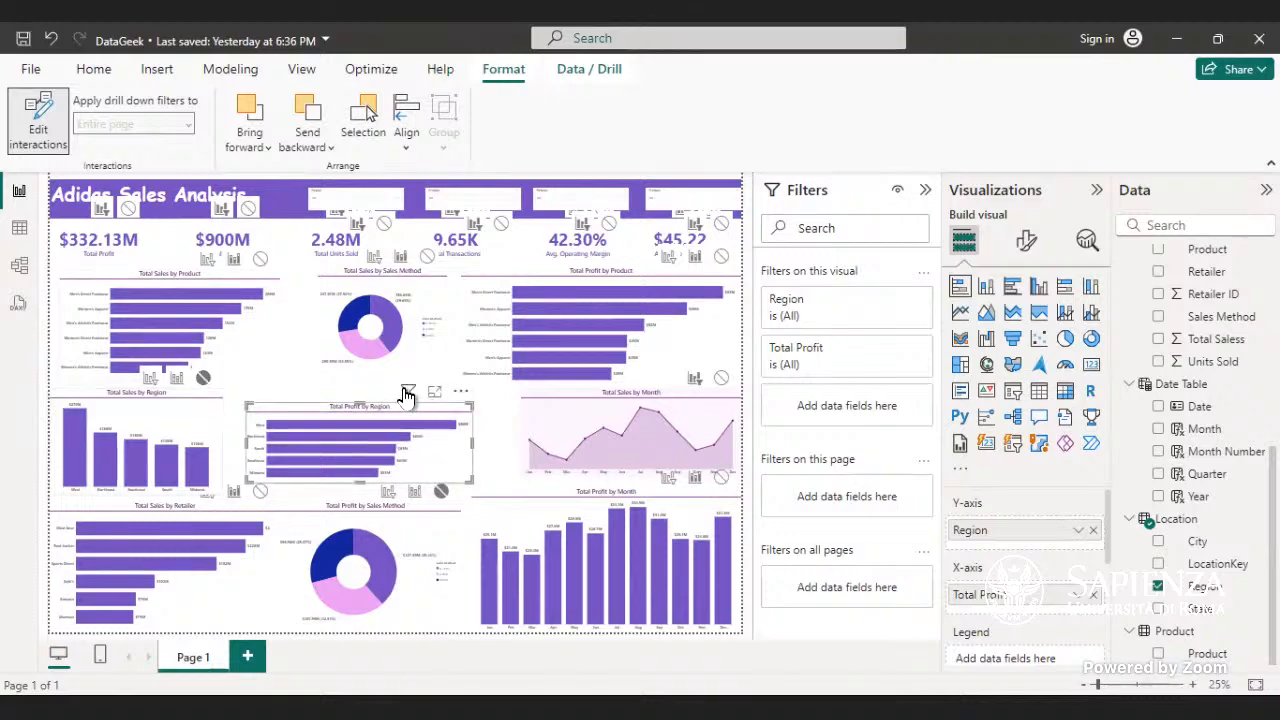
- Set the Total Sales by Sales Method donut's interaction with Total Profit by Region to None, and leave interaction editing
mouse_move(409, 393)
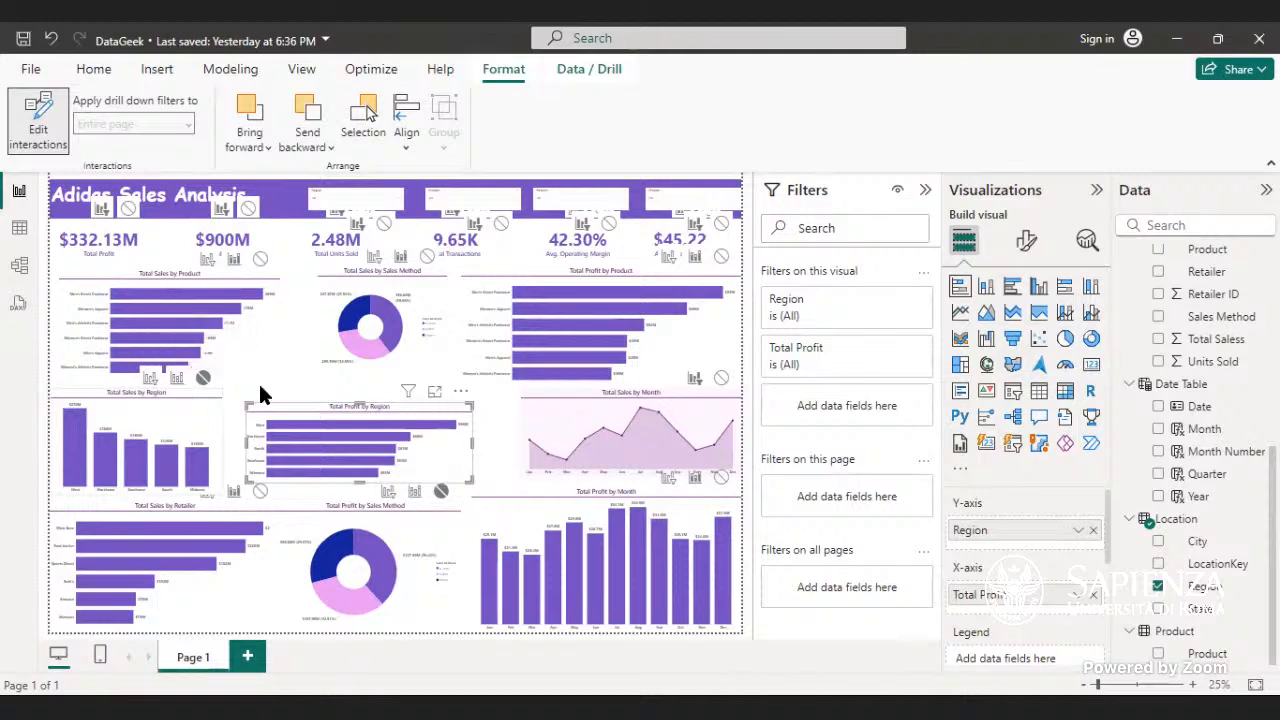
left_click(458, 393)
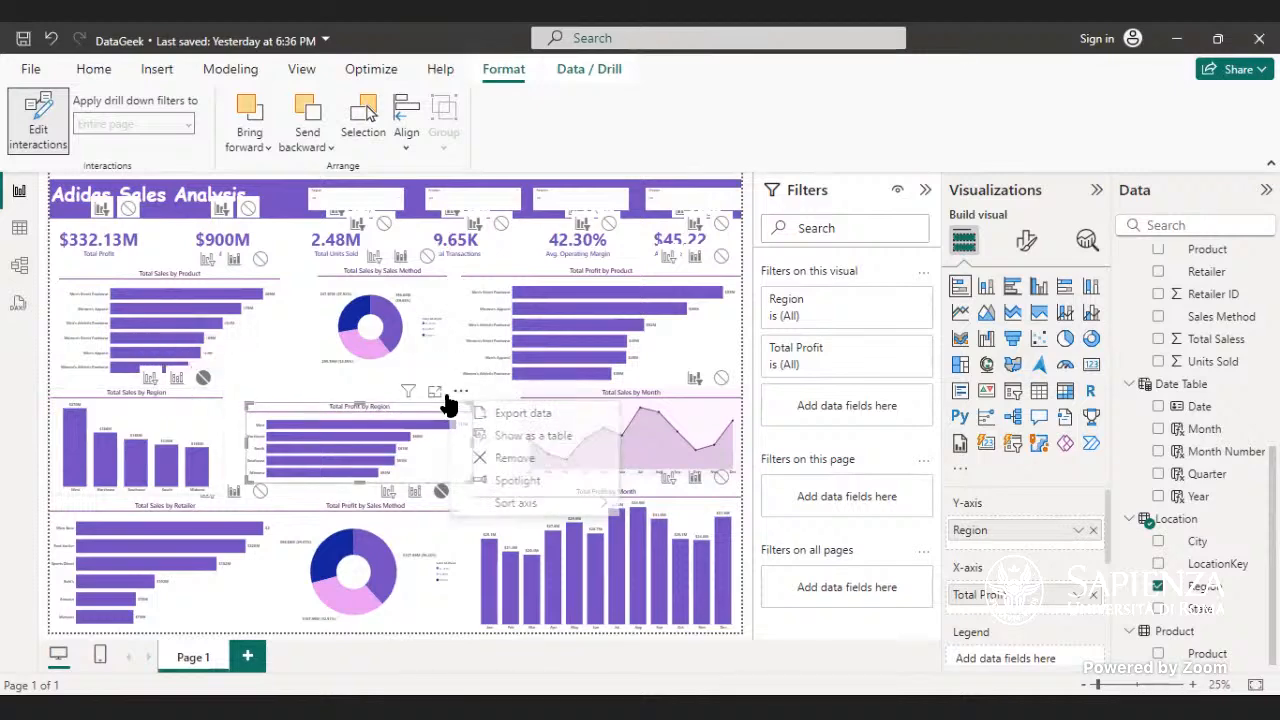
left_click(352, 372)
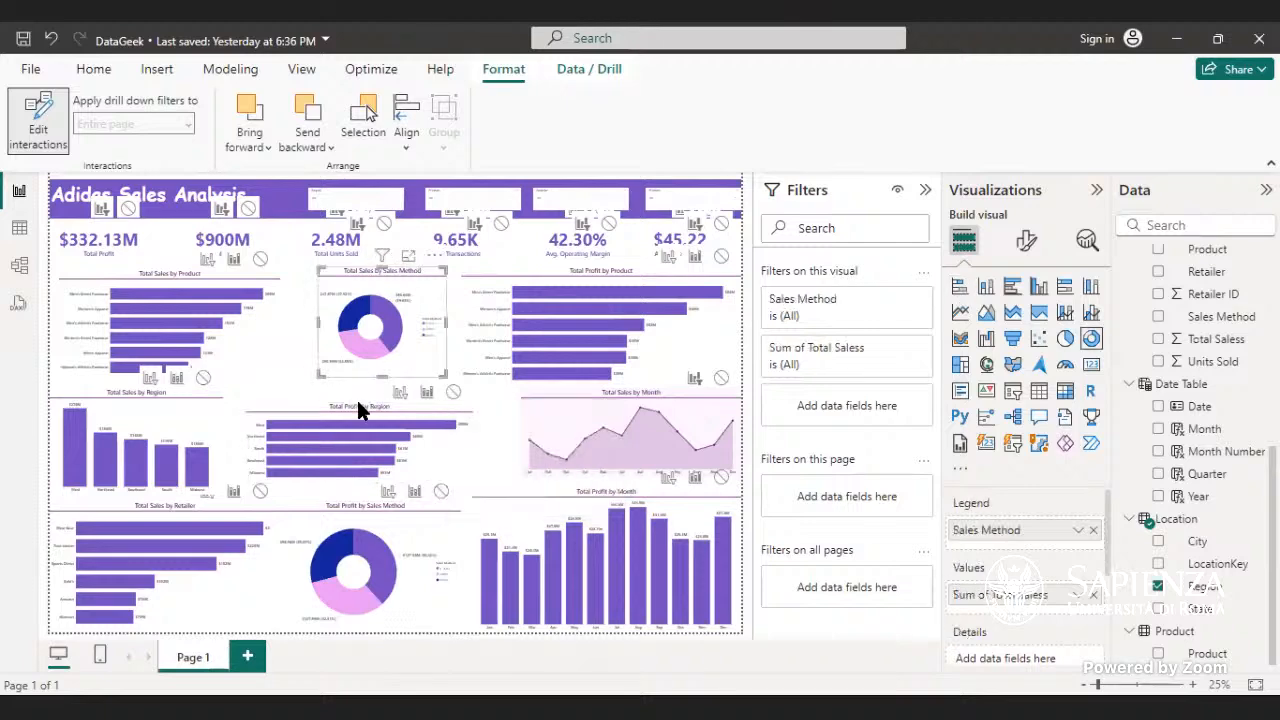
left_click(453, 393)
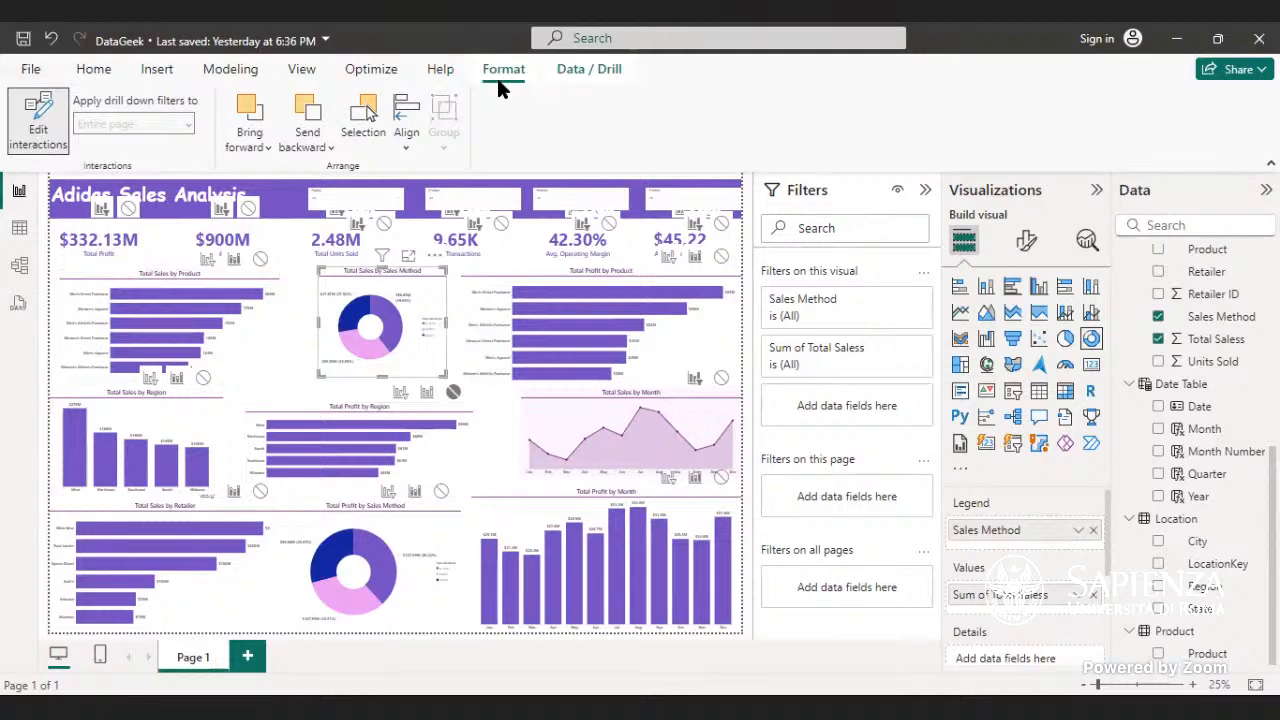
left_click(33, 103)
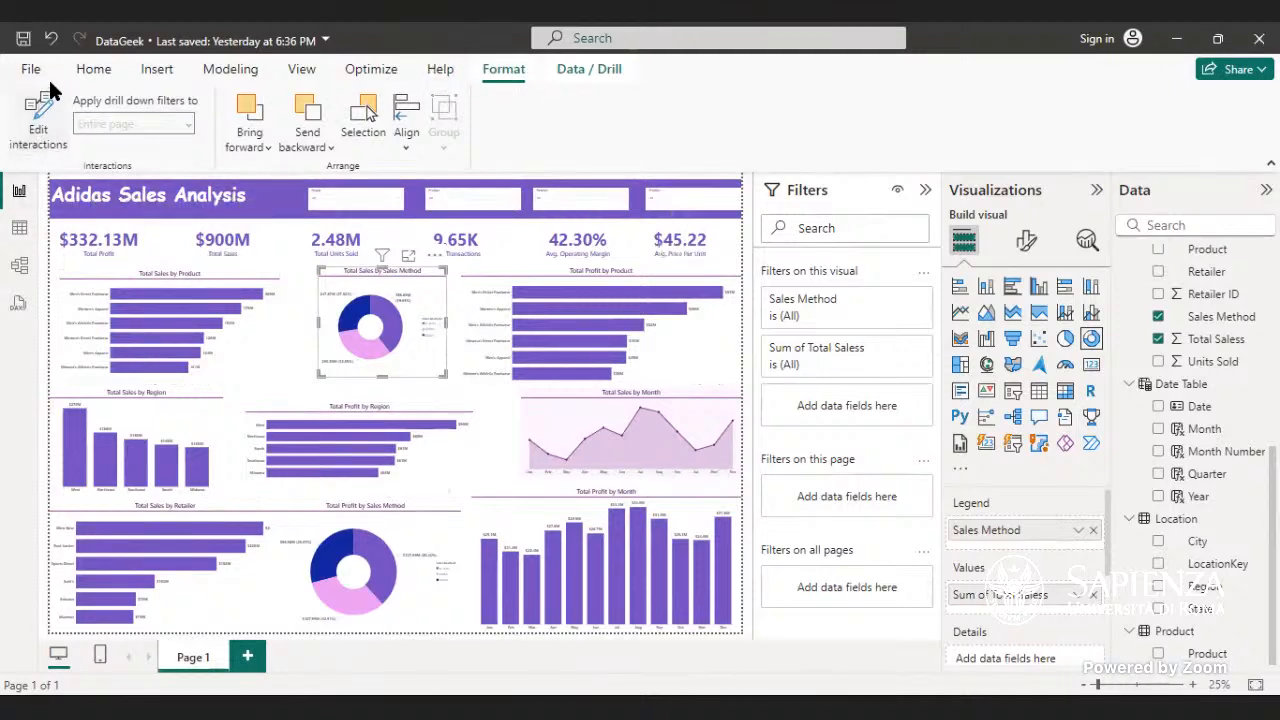
- Test the Region slicer by filtering to South, Northeast, Midwest and Southeast, and clear its selection
left_click(100, 68)
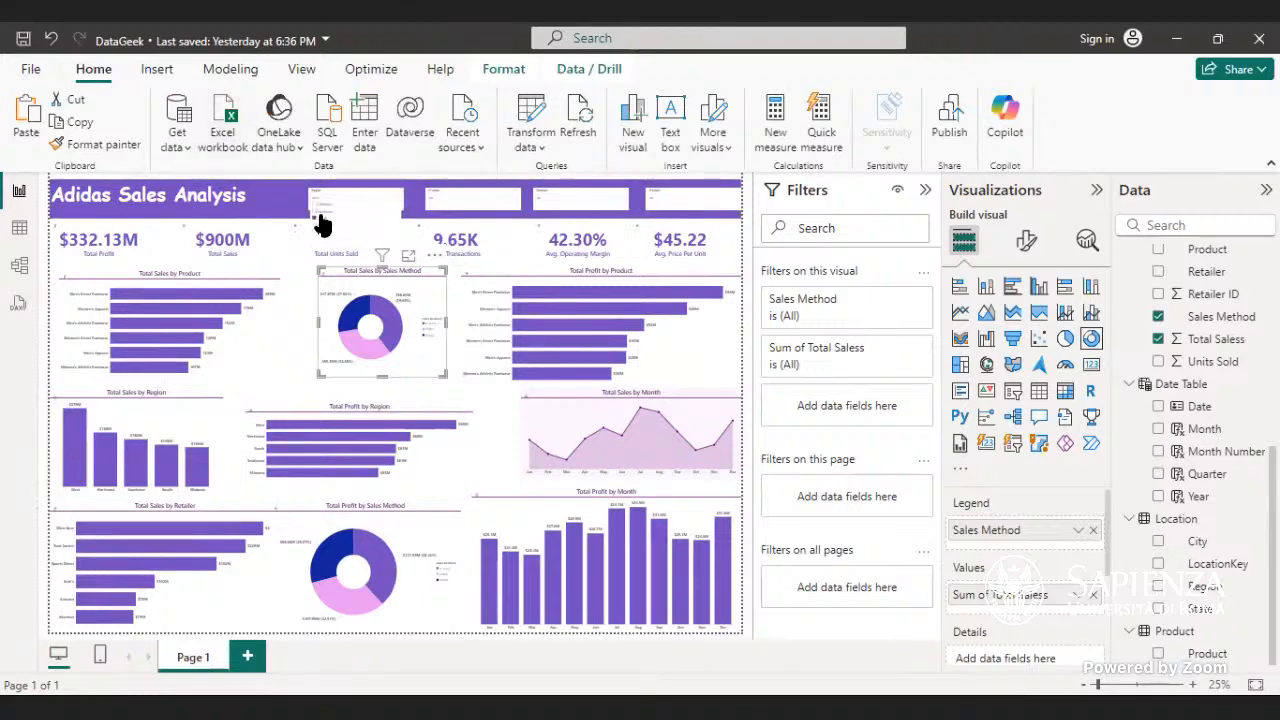
left_click(320, 222)
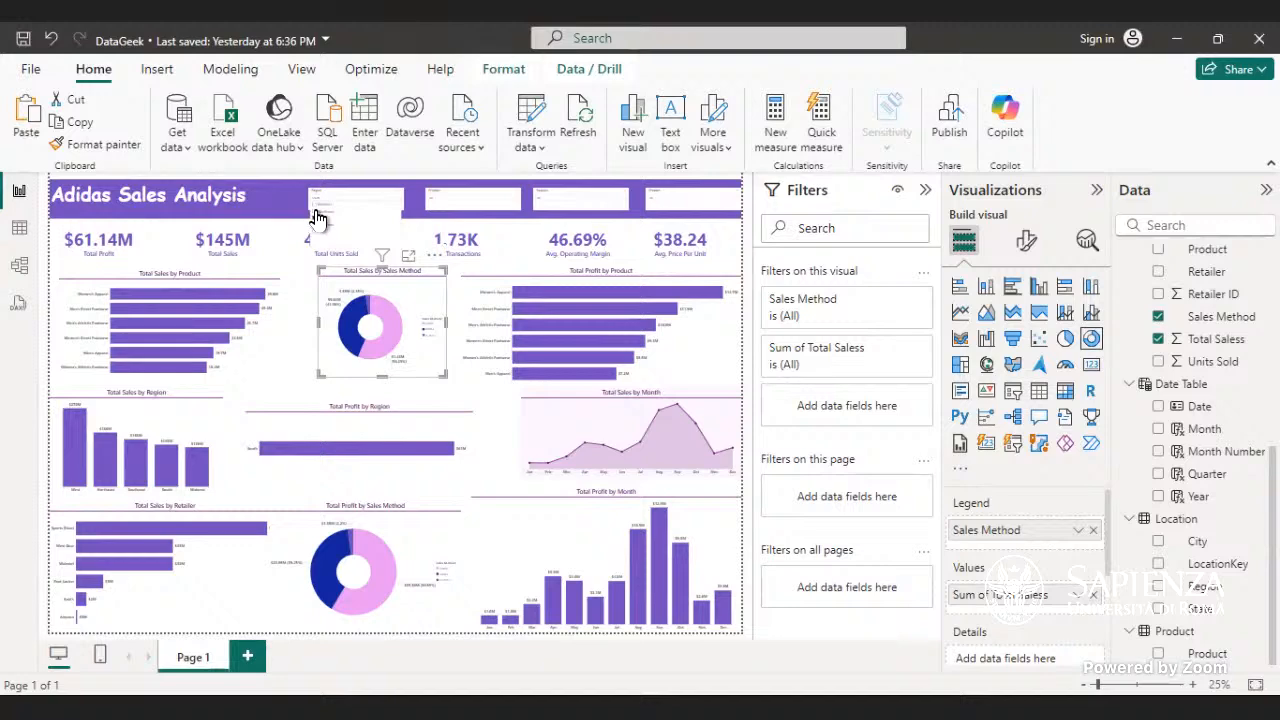
left_click(315, 216)
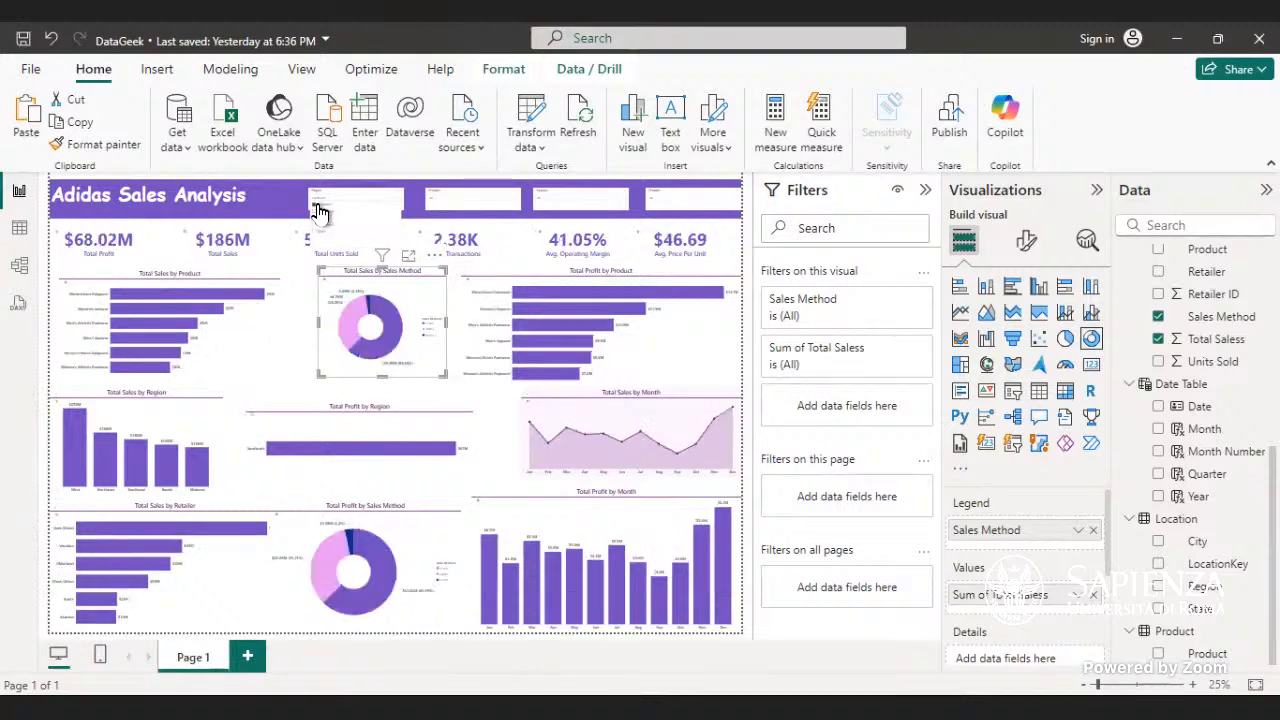
left_click(318, 212)
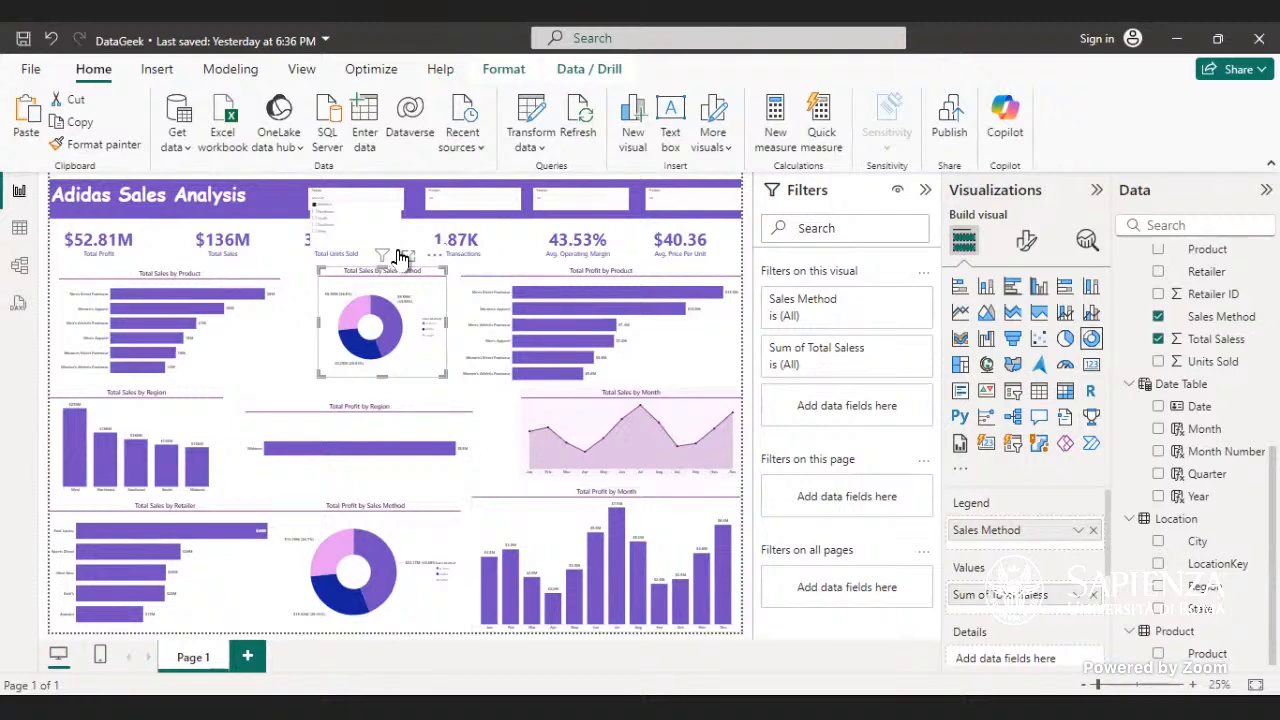
left_click(322, 215)
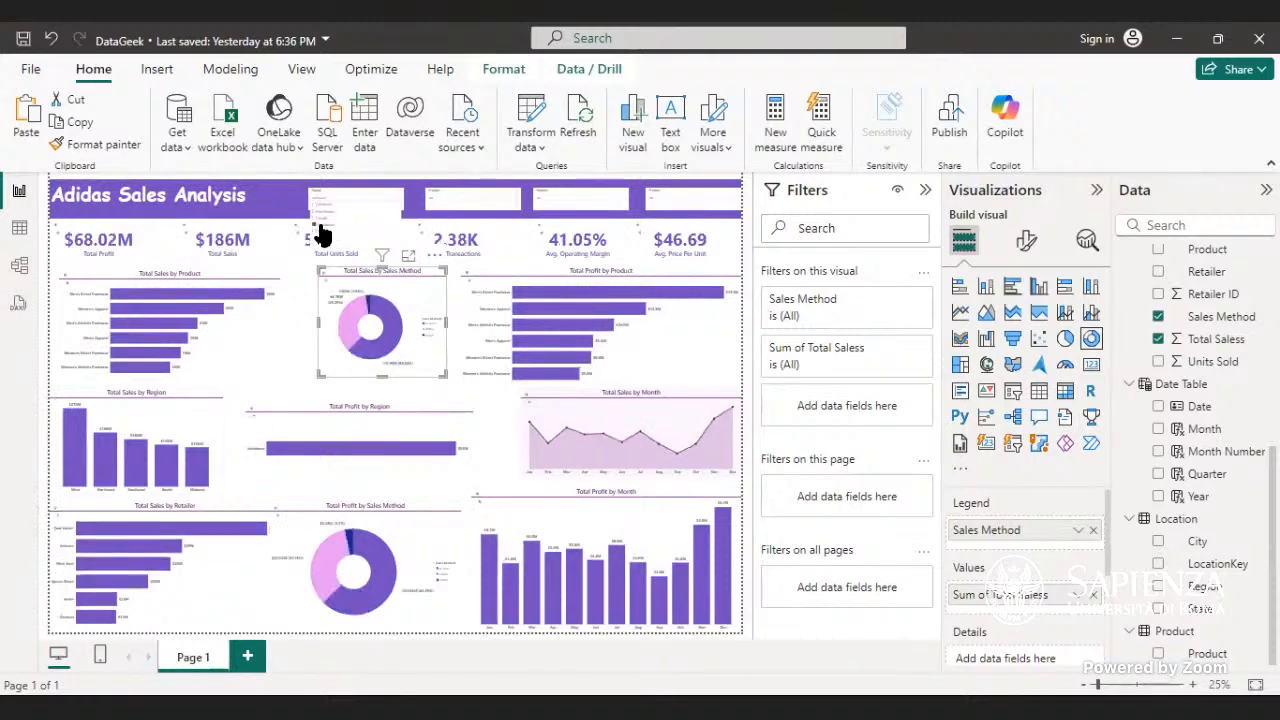
left_click(321, 231)
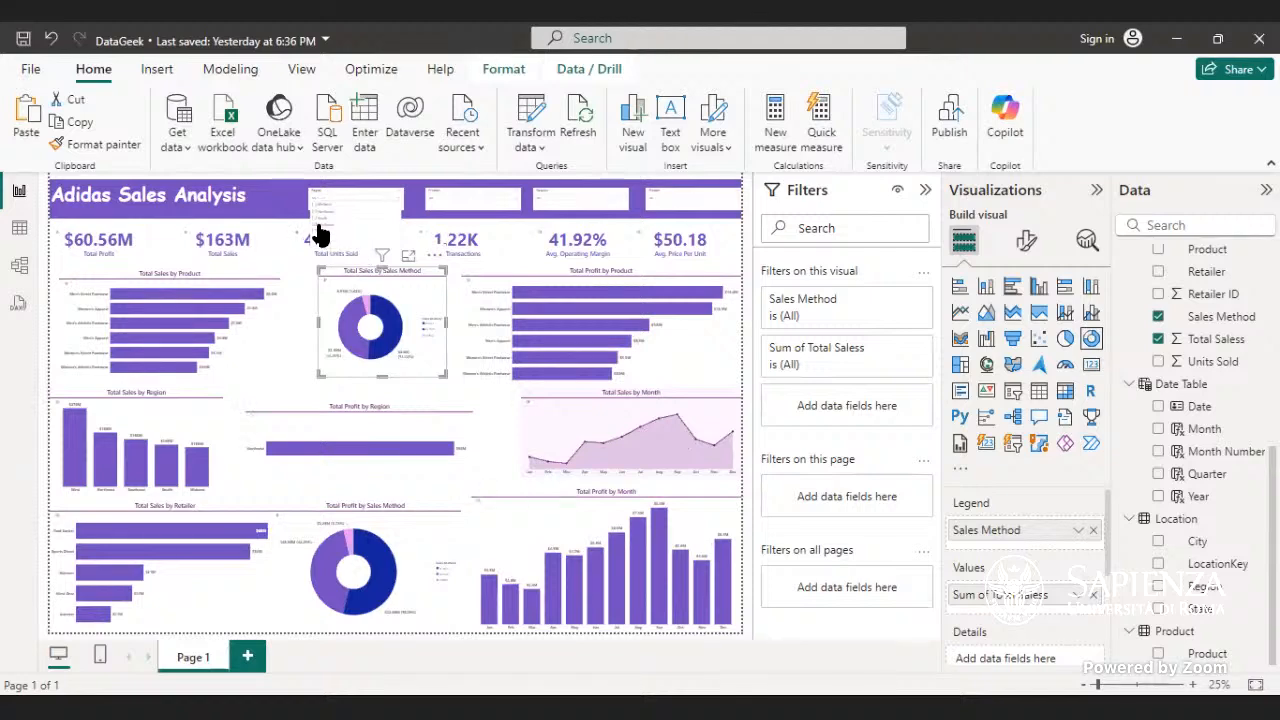
left_click(318, 231)
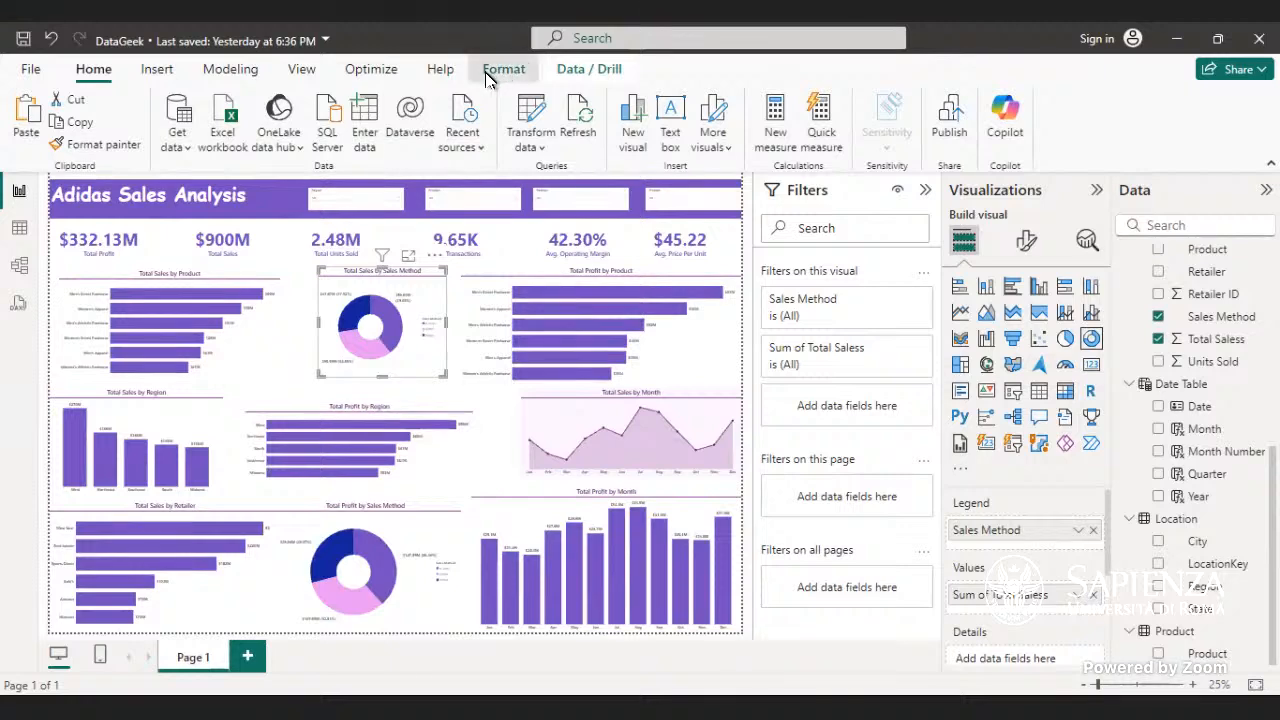
- Enlarge the Total Sales by Sales Method donut slightly, and shift and narrow the Total Profit by Sales Method donut to line up with it
left_click(489, 76)
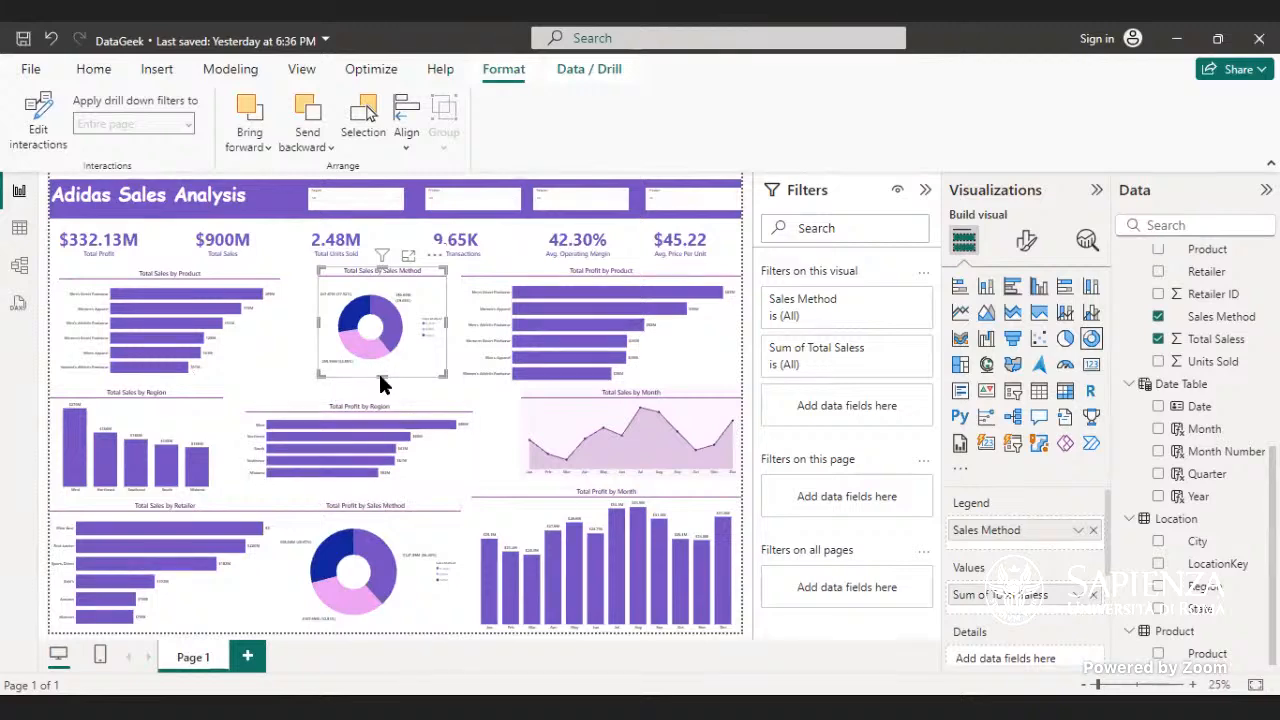
left_click_drag(379, 374, 358, 380)
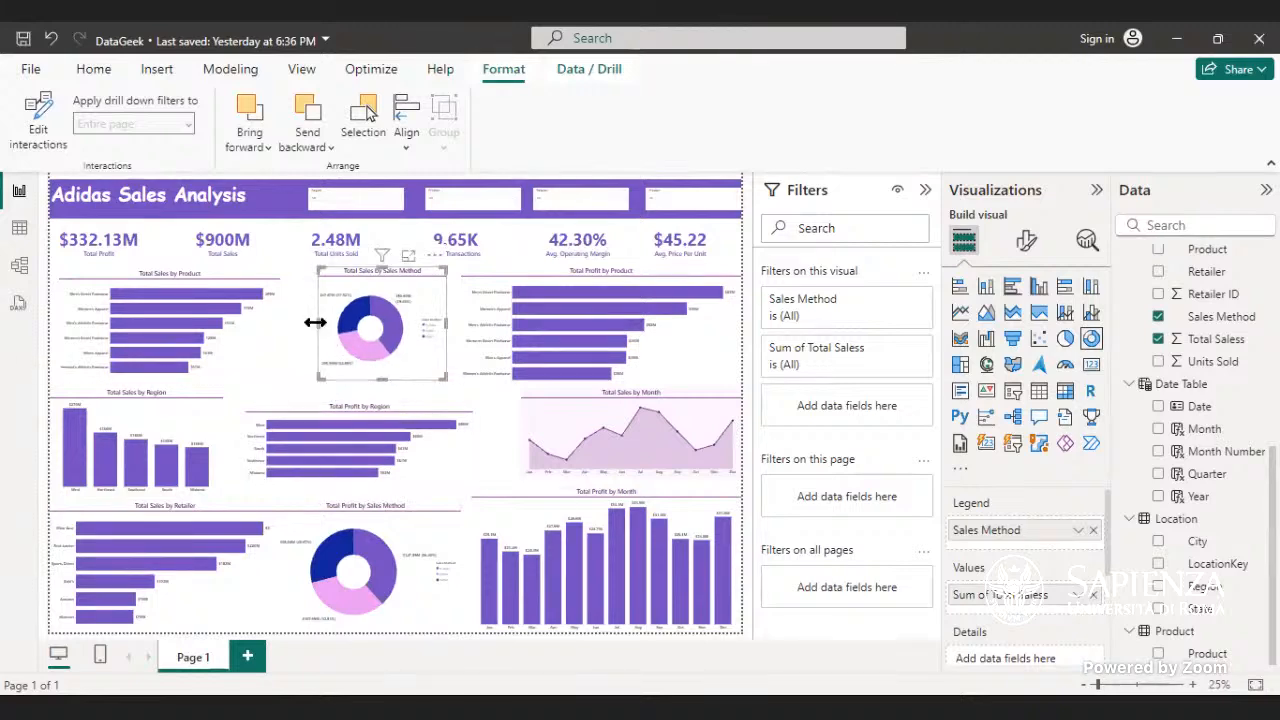
left_click_drag(315, 322, 300, 326)
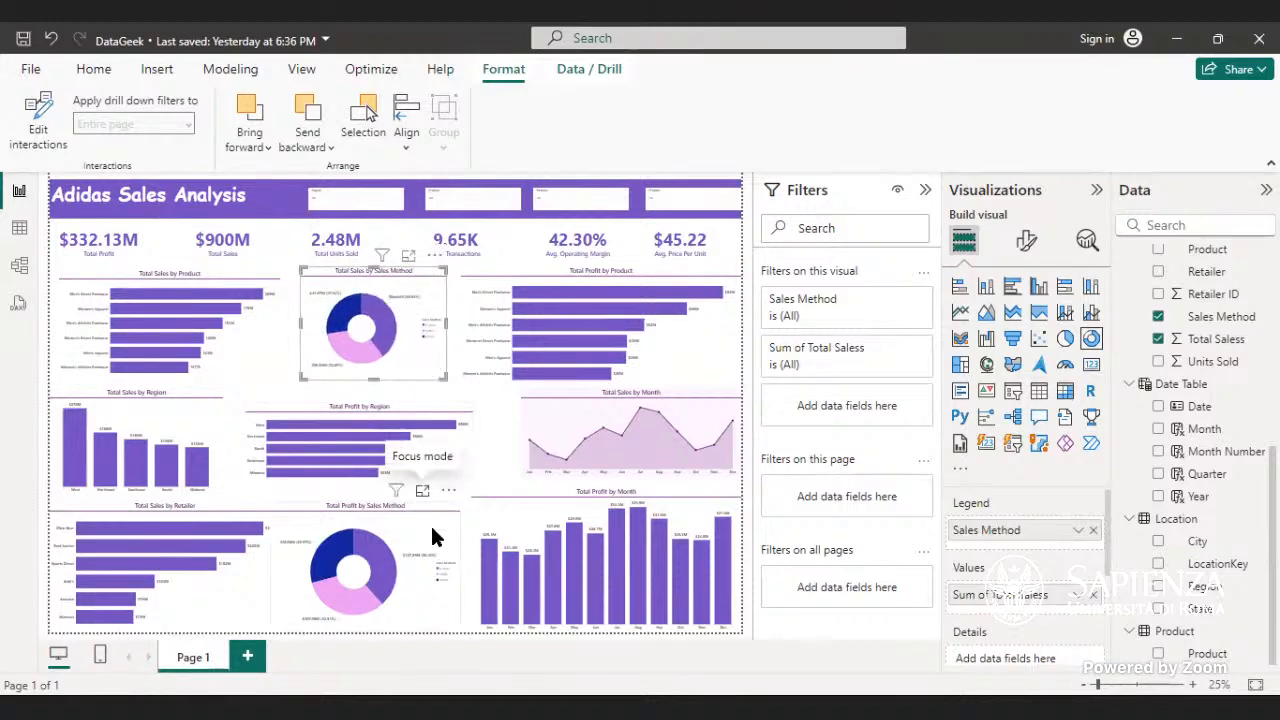
left_click_drag(436, 521, 426, 531)
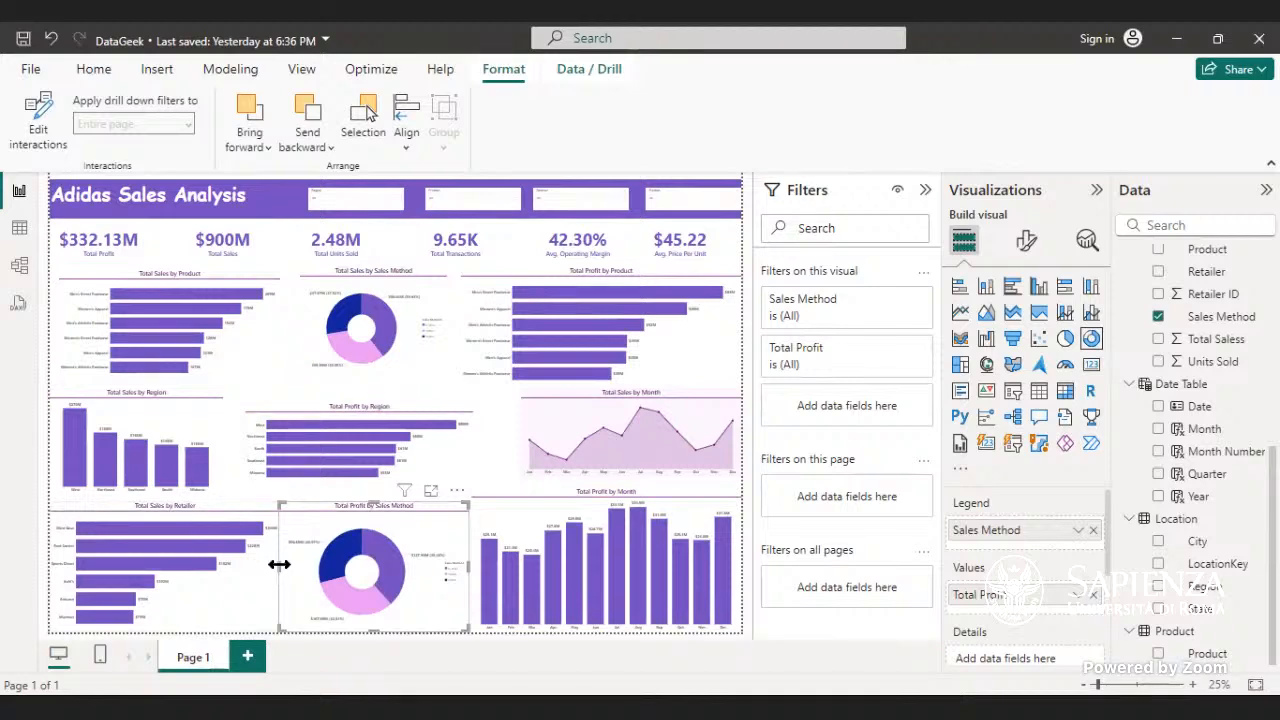
left_click_drag(277, 563, 289, 580)
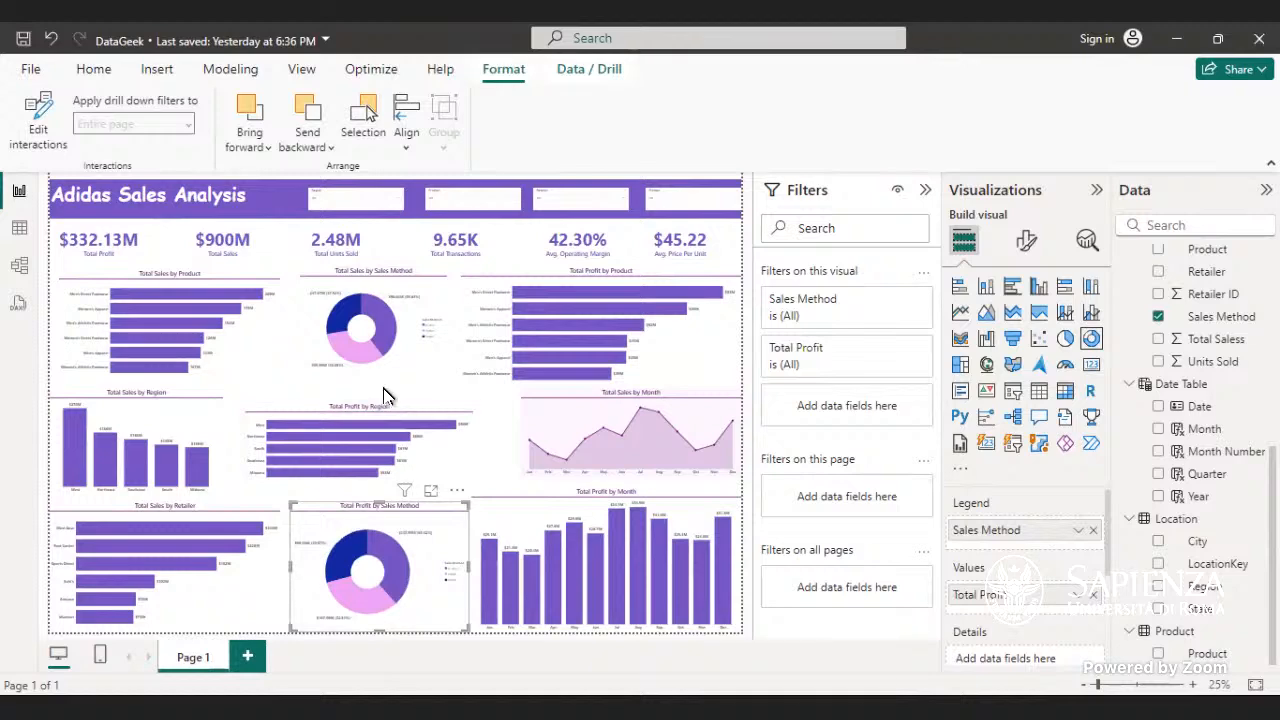
- Set the Total Profit by Sales Method donut's interaction with Total Profit by Region to None
left_click(37, 106)
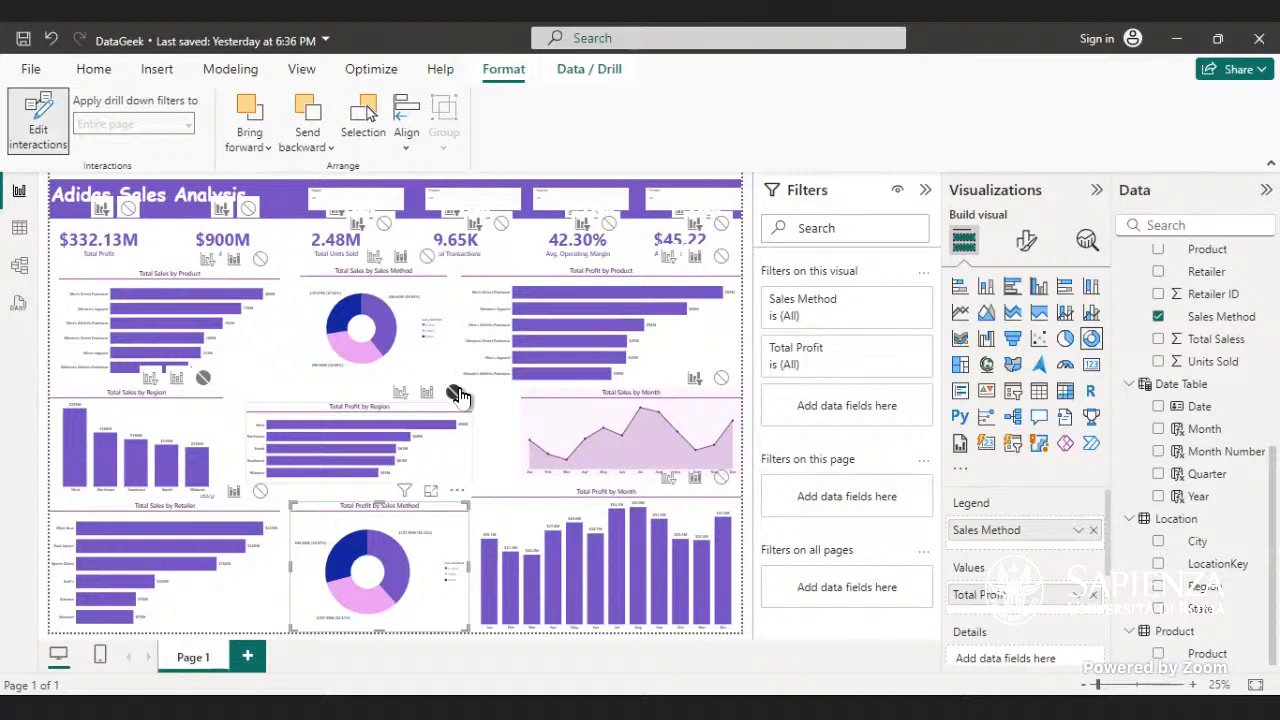
left_click(455, 393)
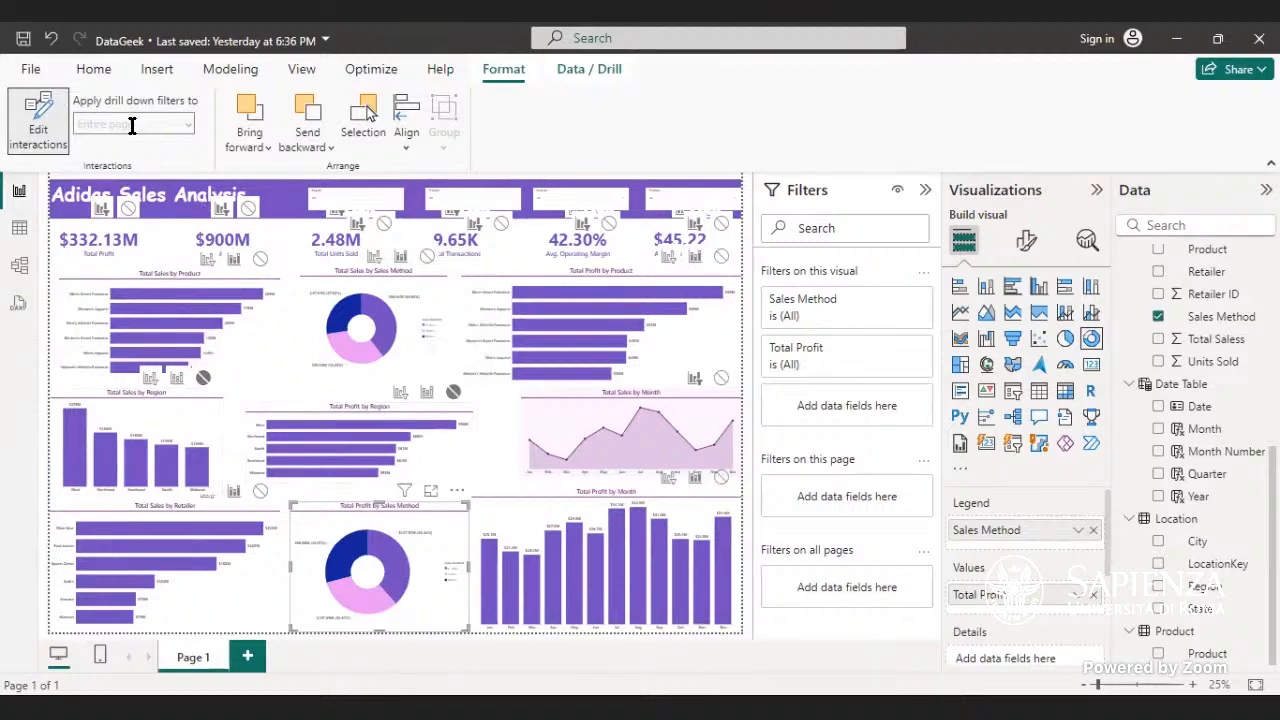
left_click(108, 67)
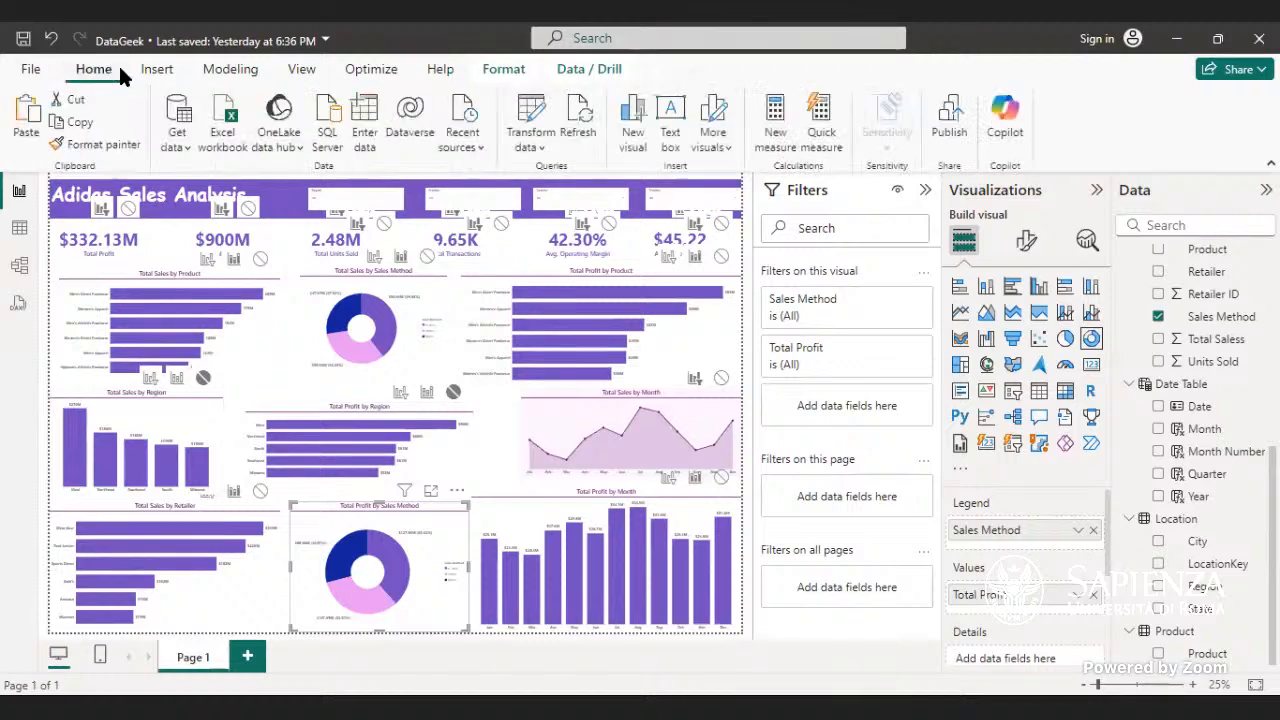
- Test the Product slicer by filtering the report to Men's Athletic Footwear and Men's Street Footwear
left_click(510, 196)
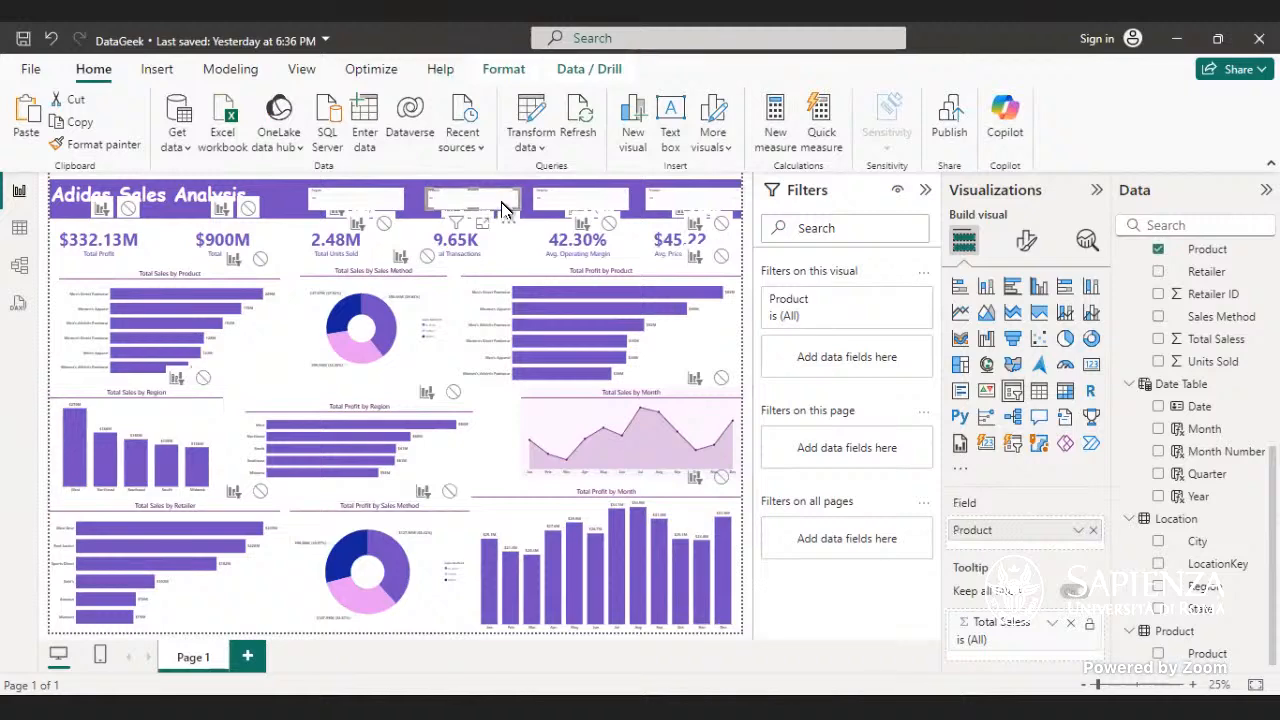
left_click(508, 204)
left_click(464, 220)
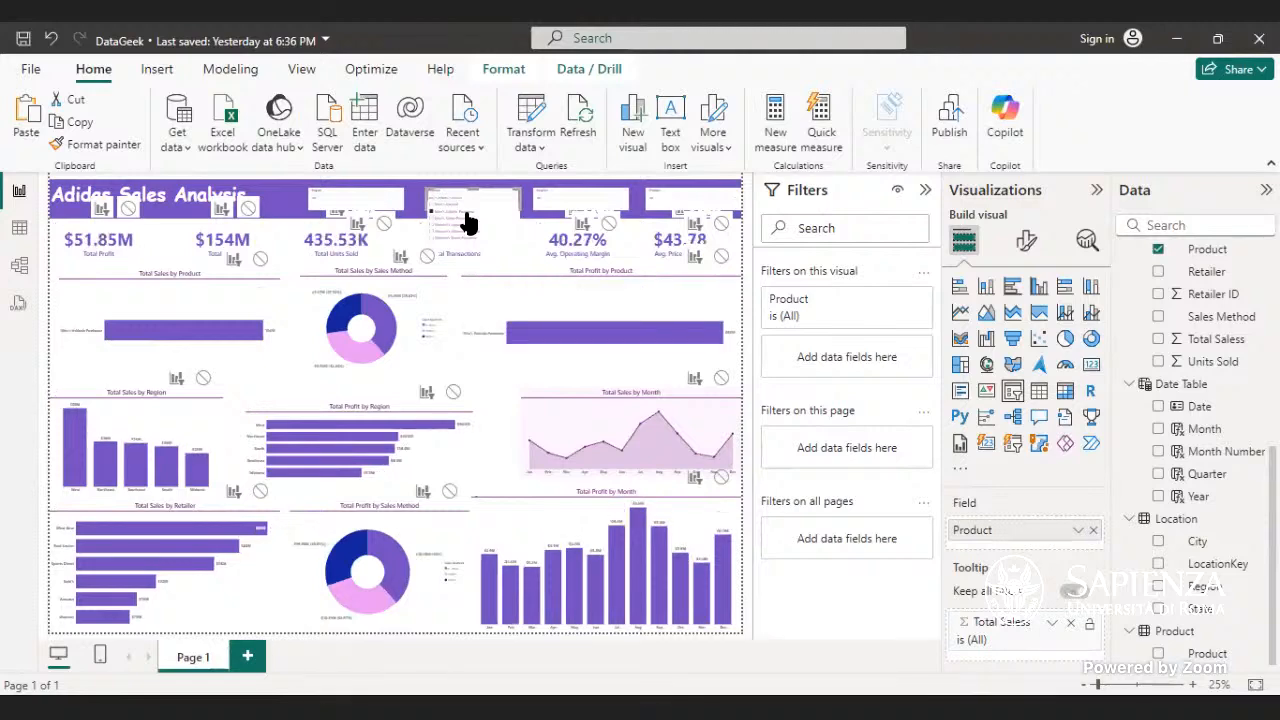
left_click(463, 229)
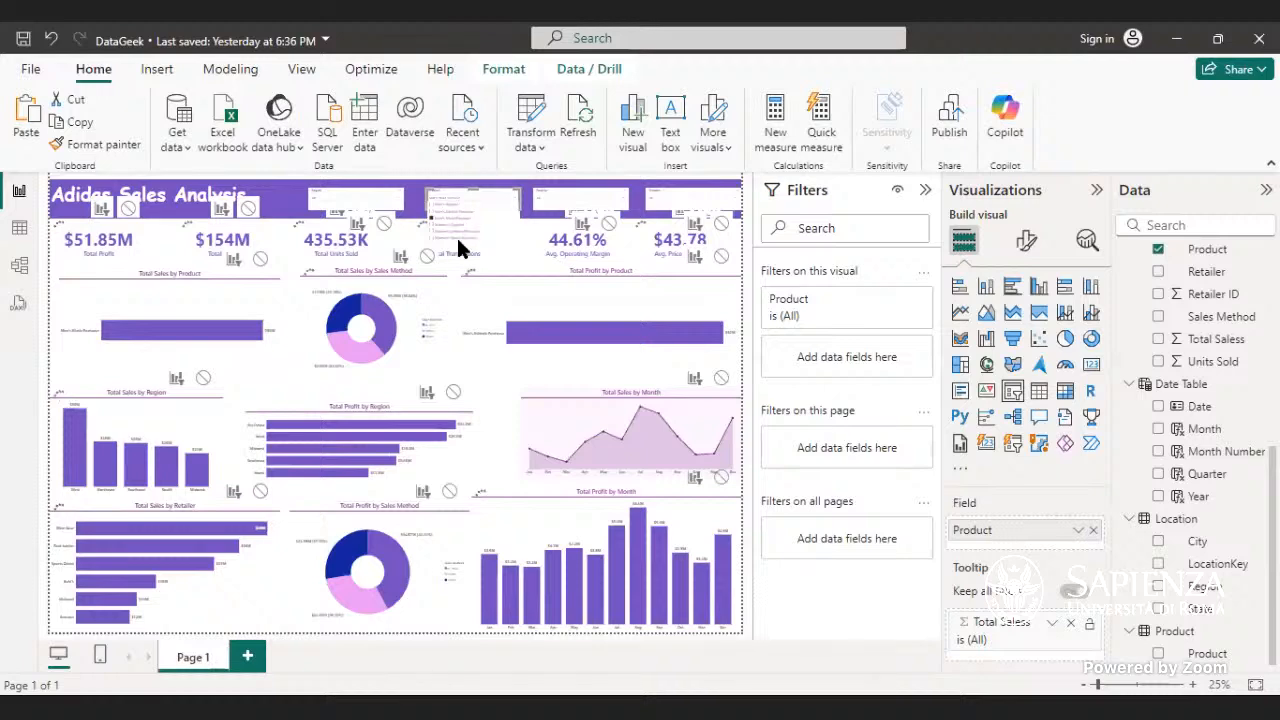
- Set the Product slicer's interaction with both Total Sales by Product and Total Profit by Product to None
left_click(524, 70)
left_click(524, 72)
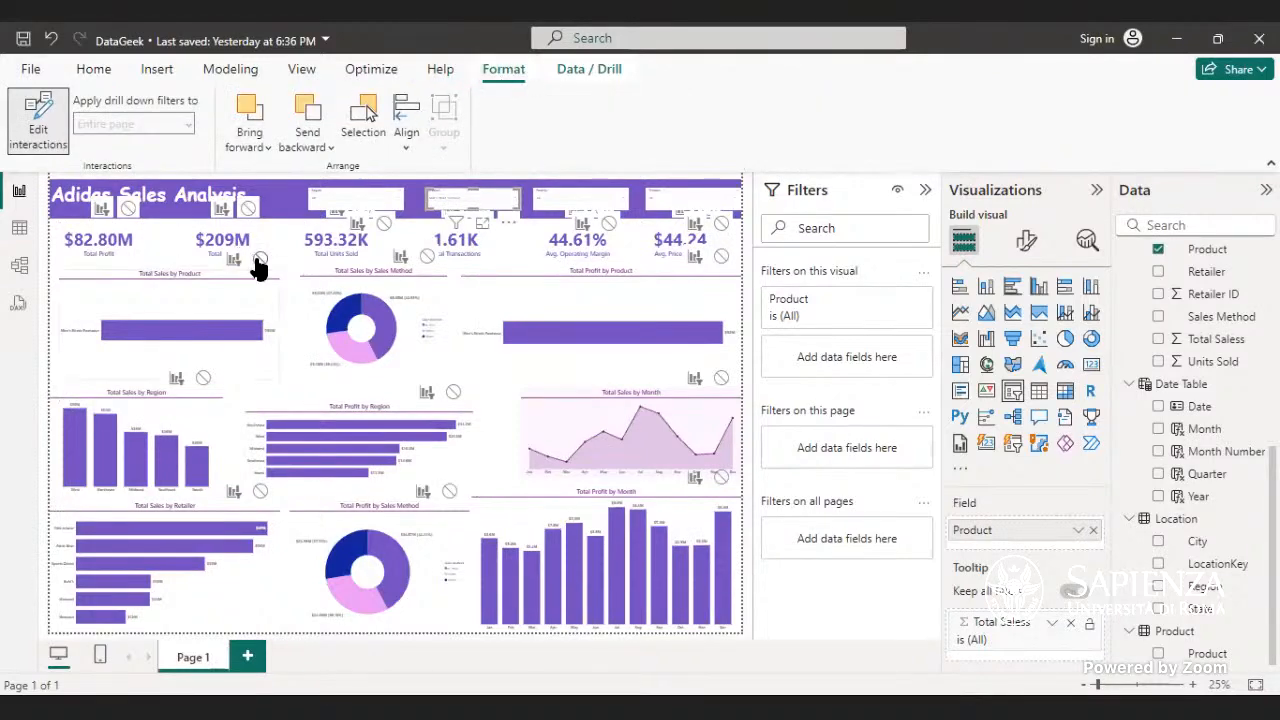
left_click(260, 259)
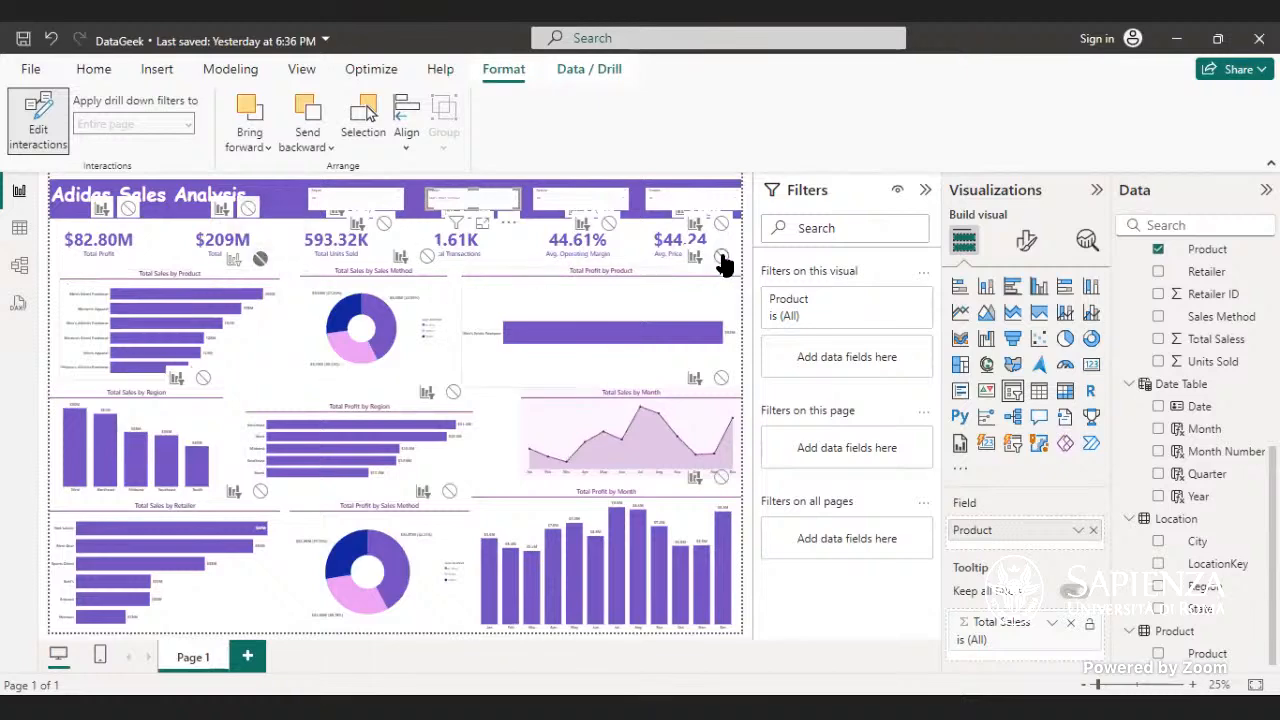
left_click(721, 258)
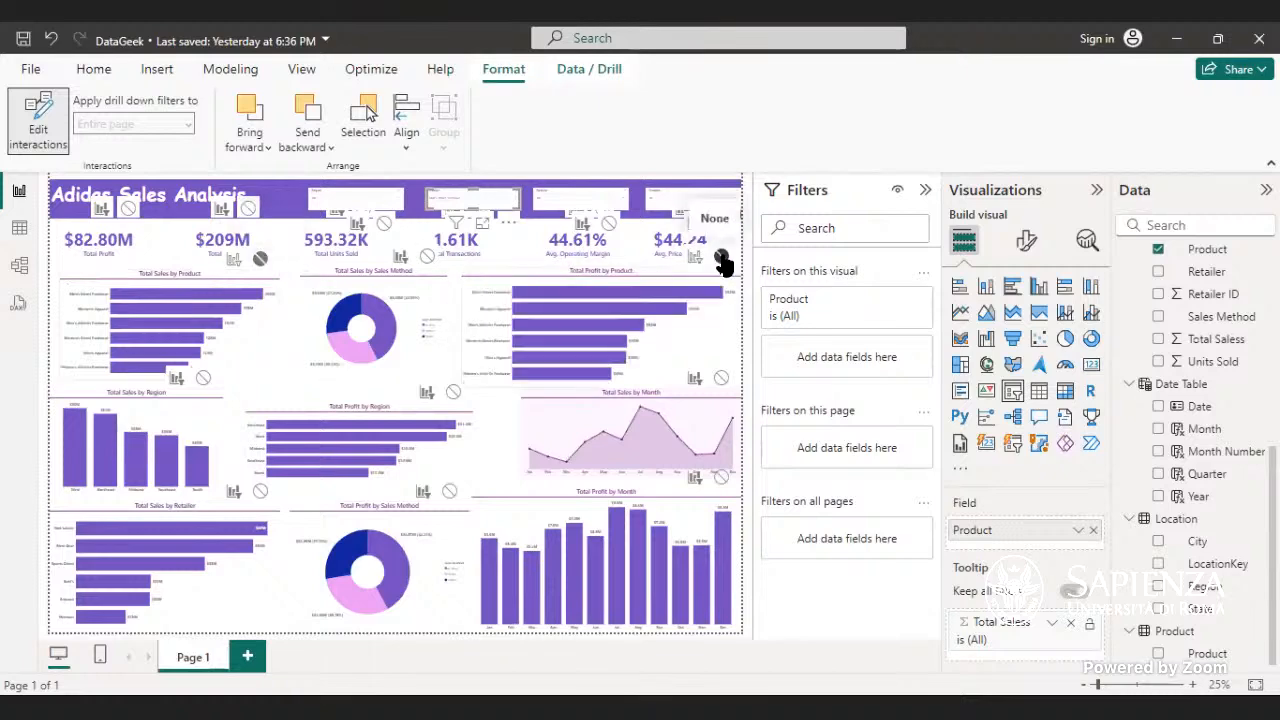
left_click(95, 70)
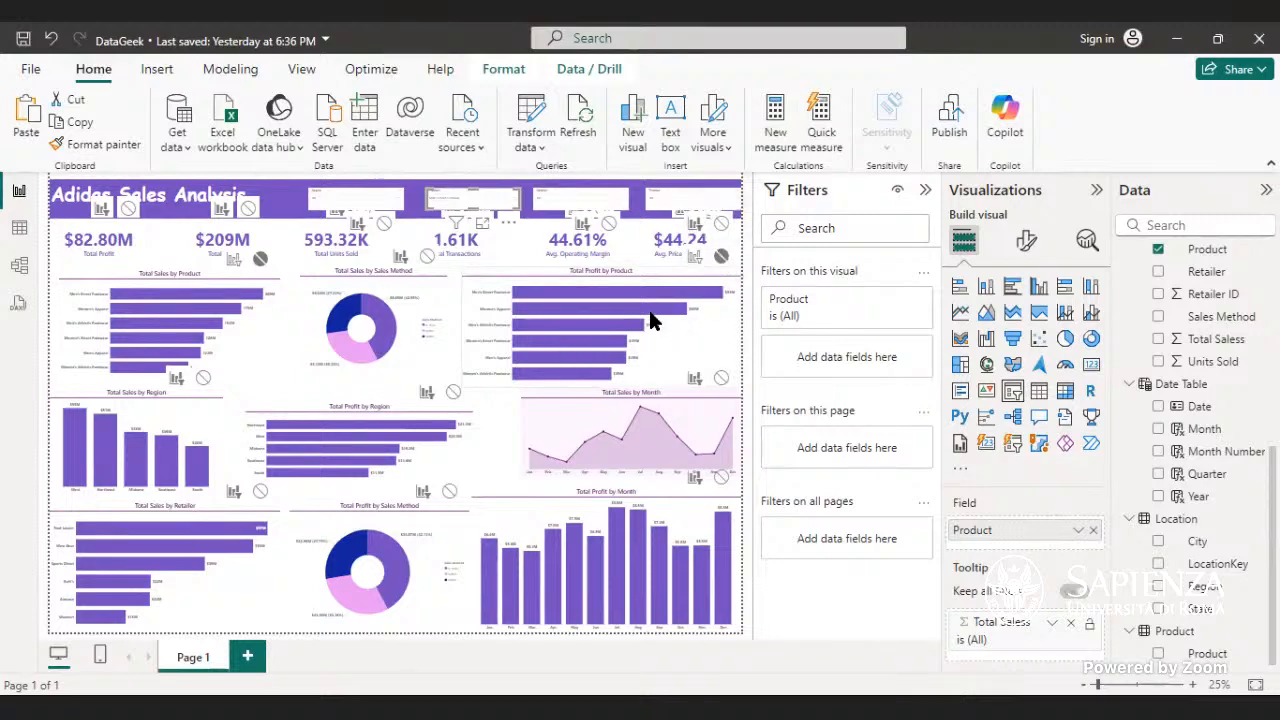
left_click(720, 256)
left_click(505, 68)
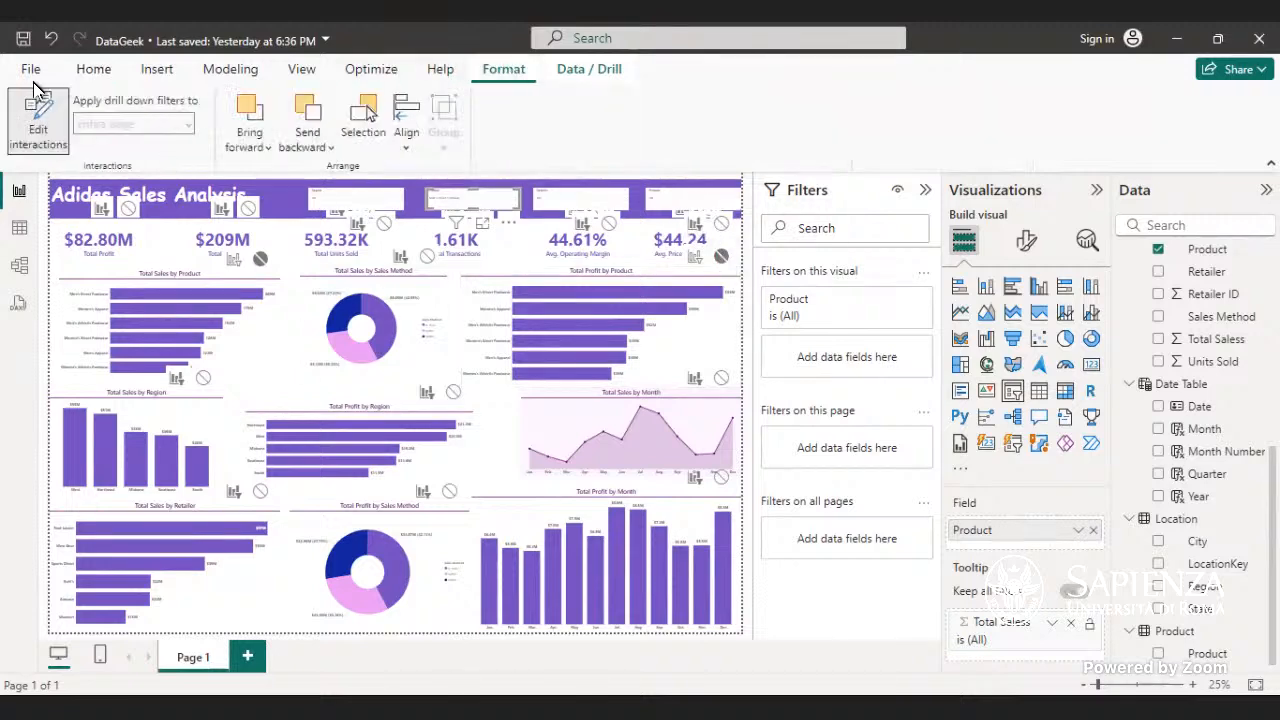
left_click(720, 258)
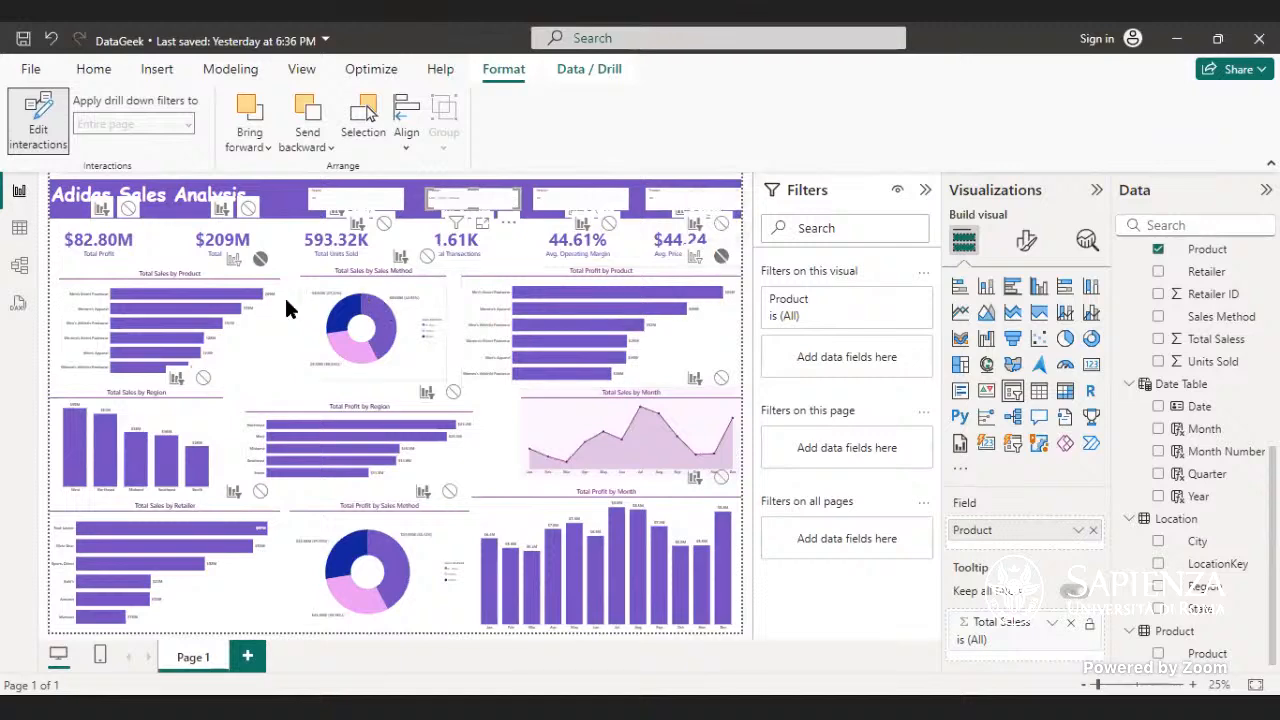
left_click(260, 260)
left_click(93, 68)
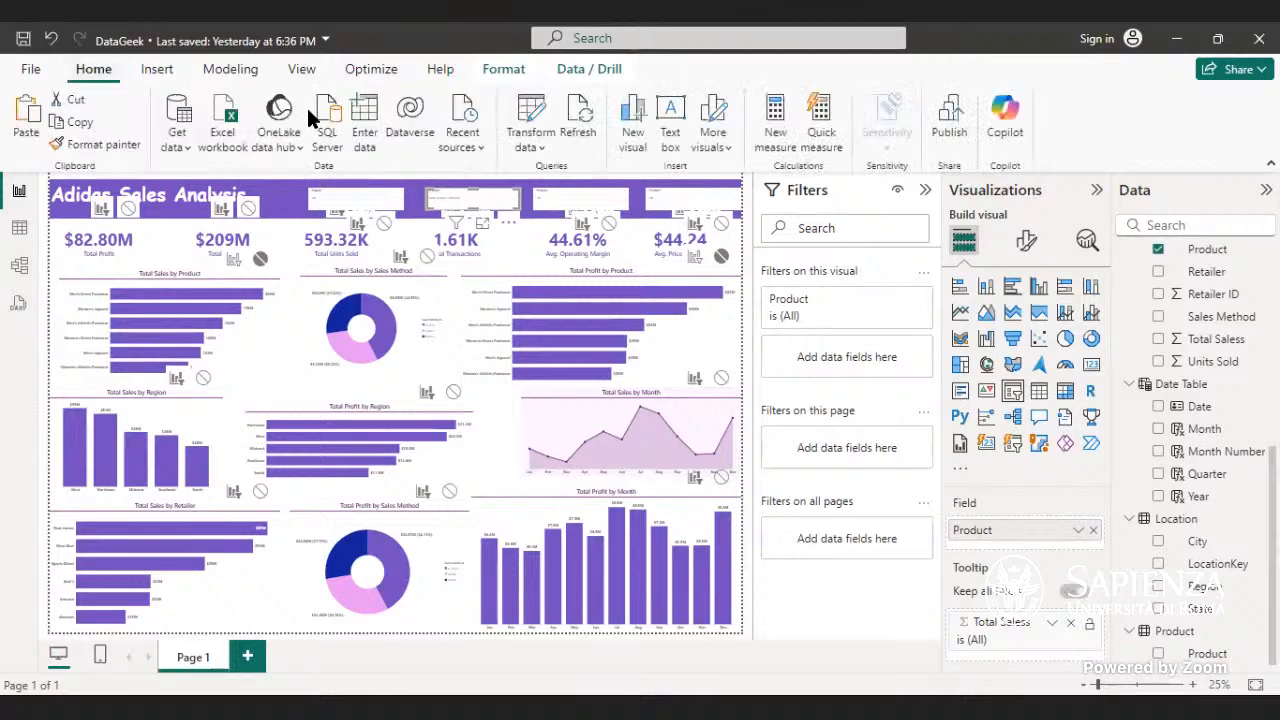
- Filter the Product slicer to Women's Apparel and set its interaction with Total Profit by Region to None
left_click(505, 204)
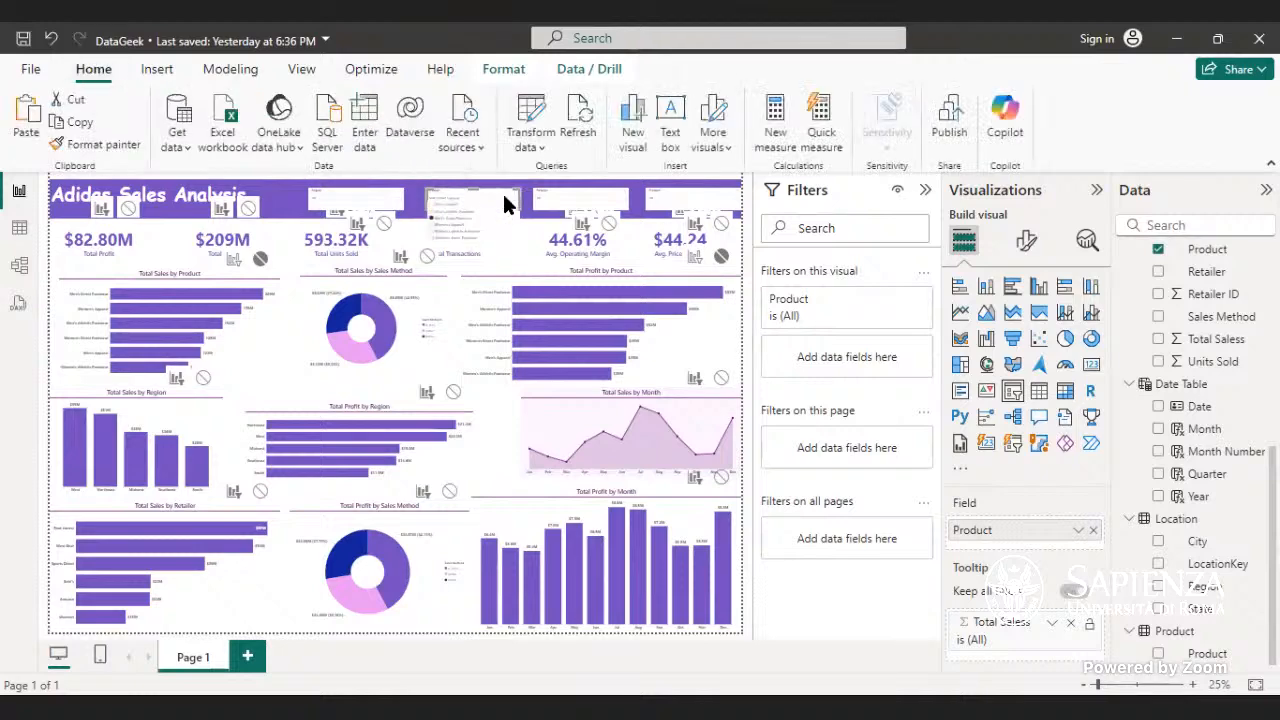
left_click(440, 223)
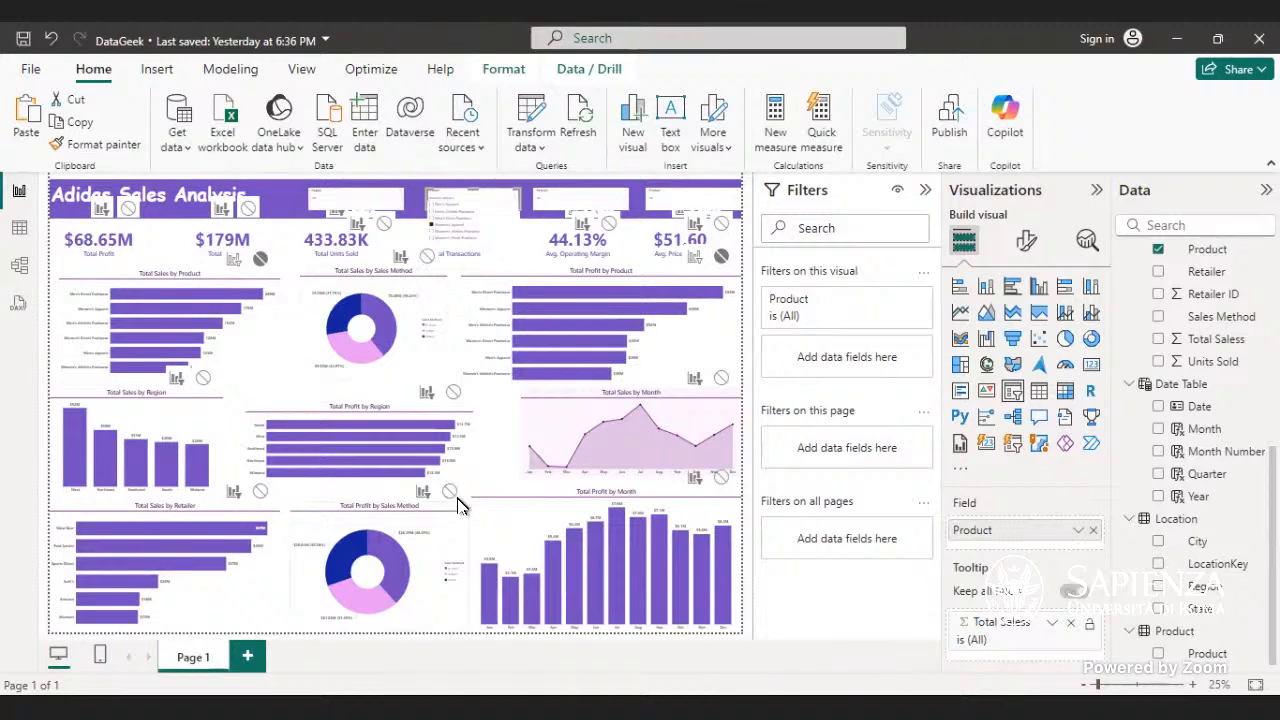
left_click(452, 394)
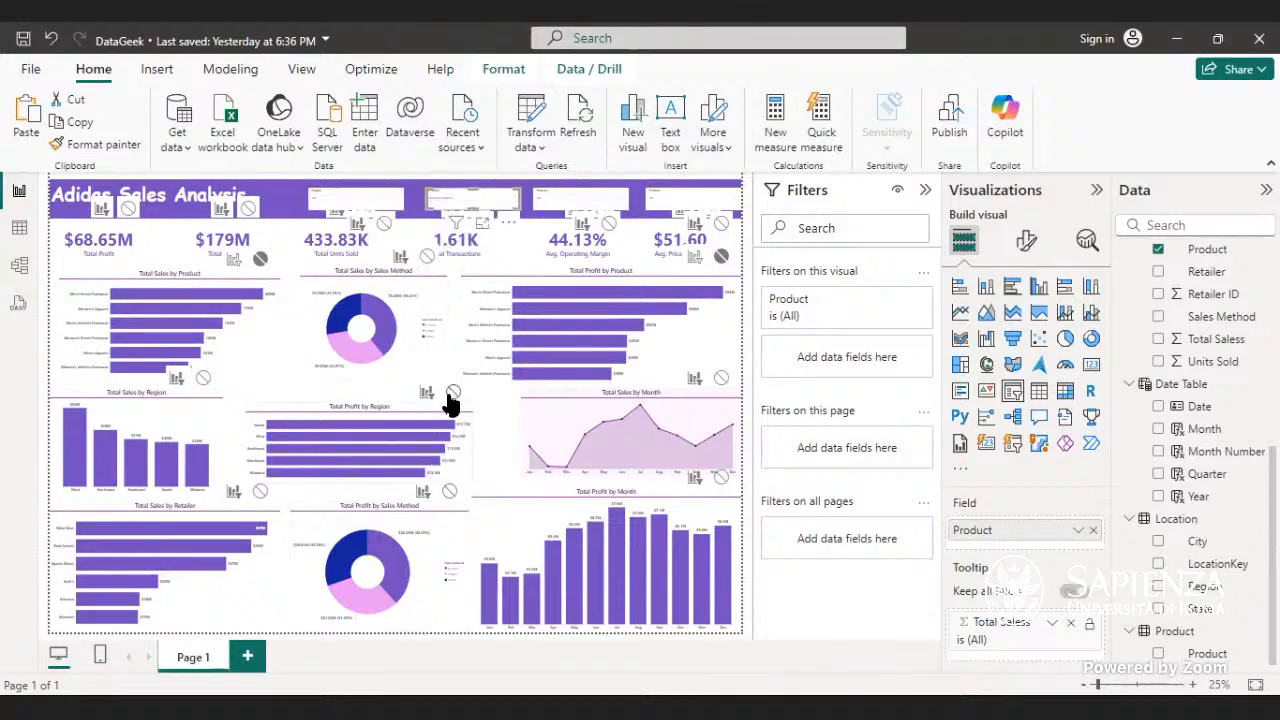
left_click(452, 393)
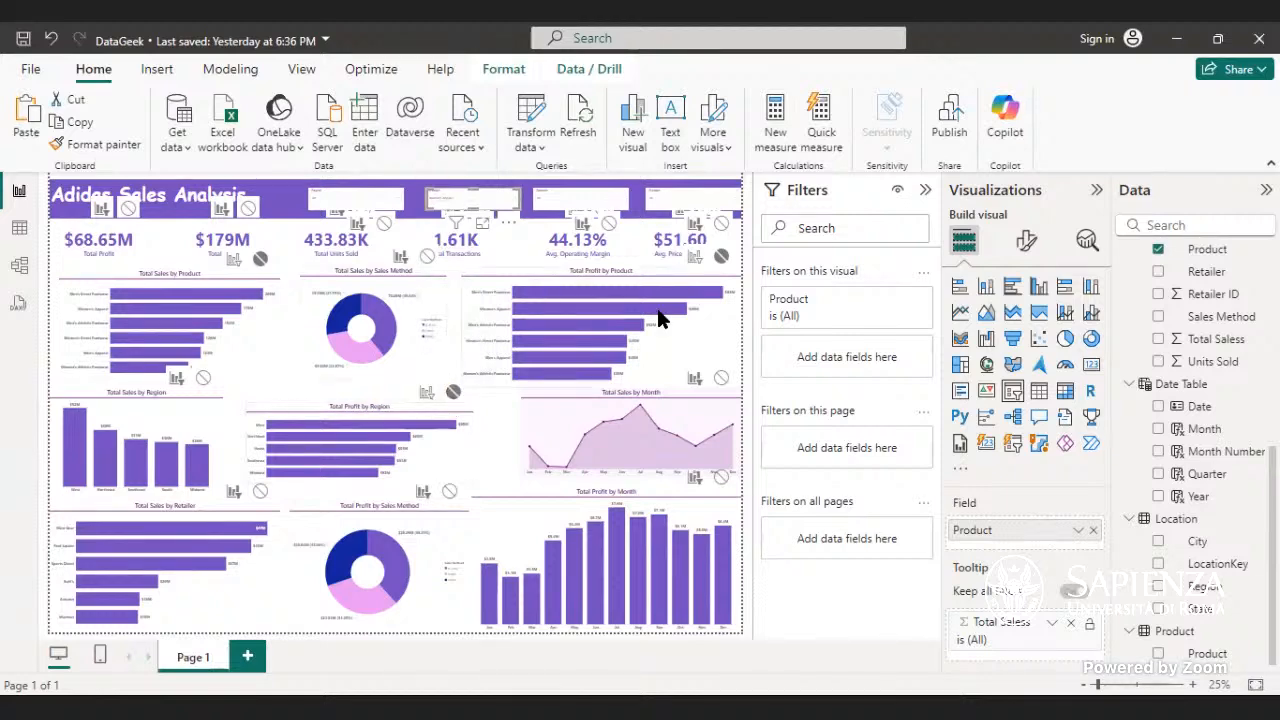
- Recheck the Product slicer's interaction settings on the charts and leave interaction editing
left_click(506, 71)
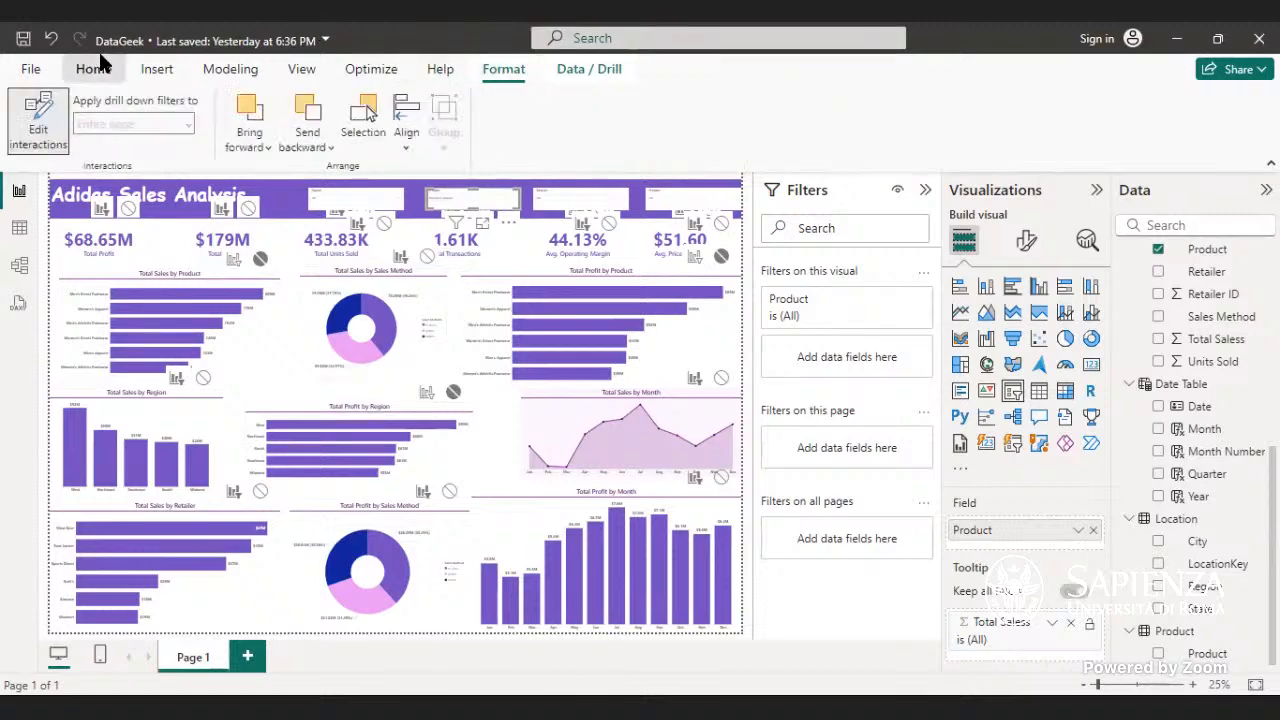
left_click(93, 68)
left_click(504, 70)
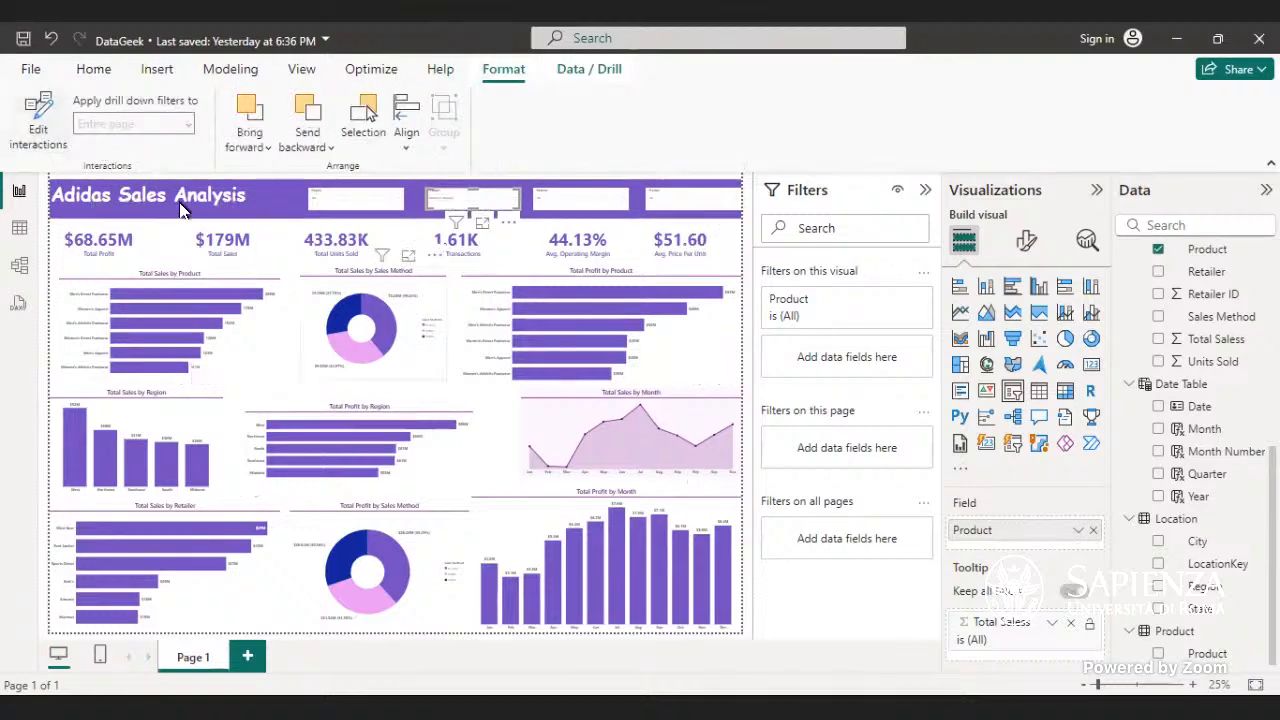
left_click(27, 115)
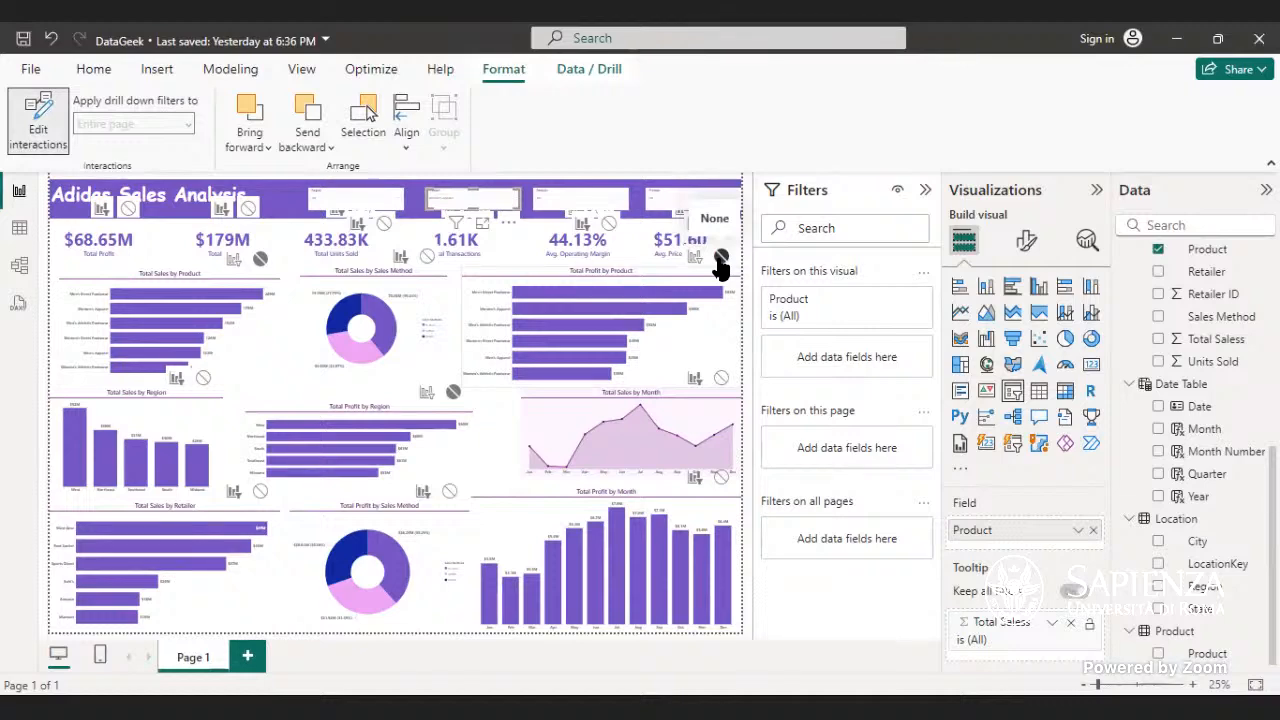
left_click(108, 68)
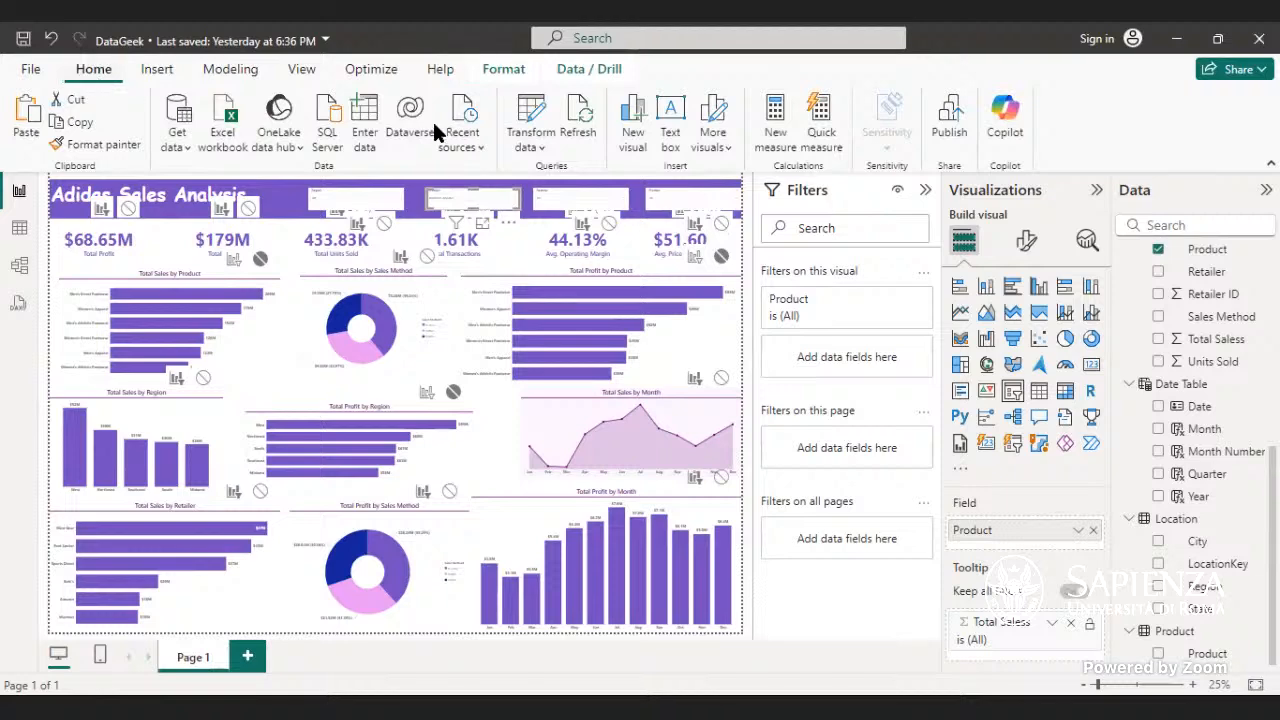
left_click(503, 68)
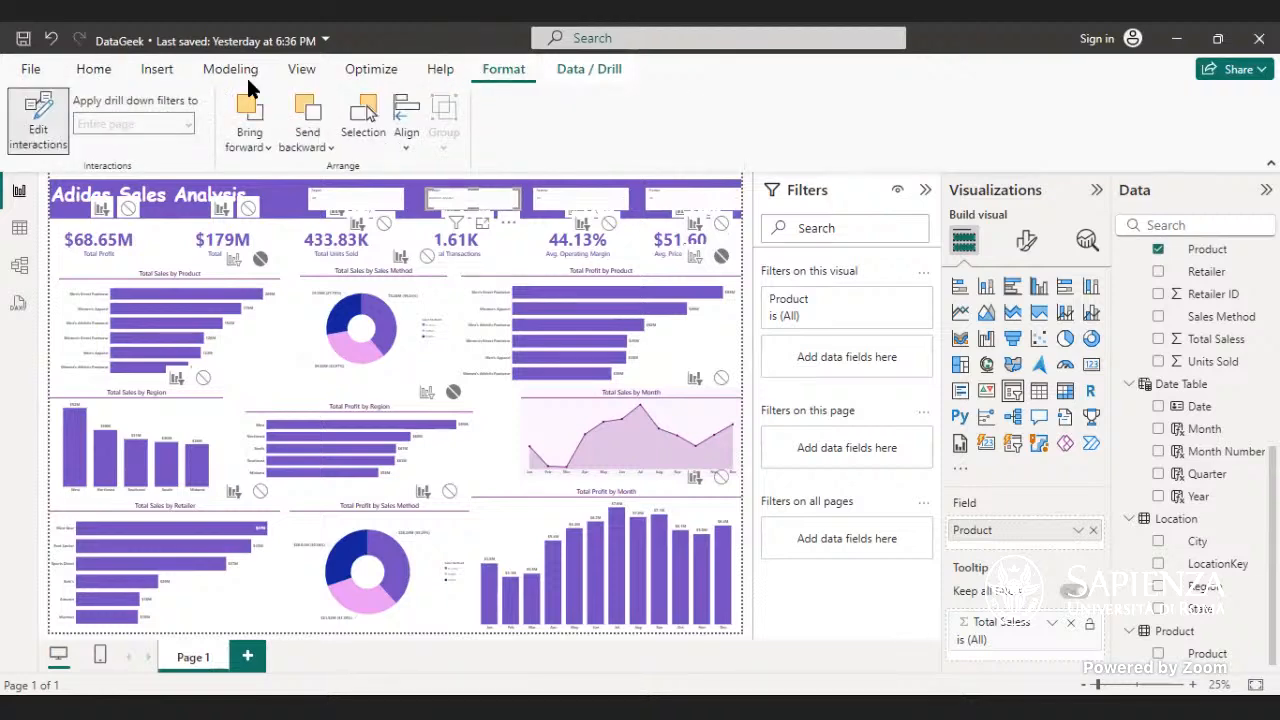
left_click(24, 116)
left_click(24, 116)
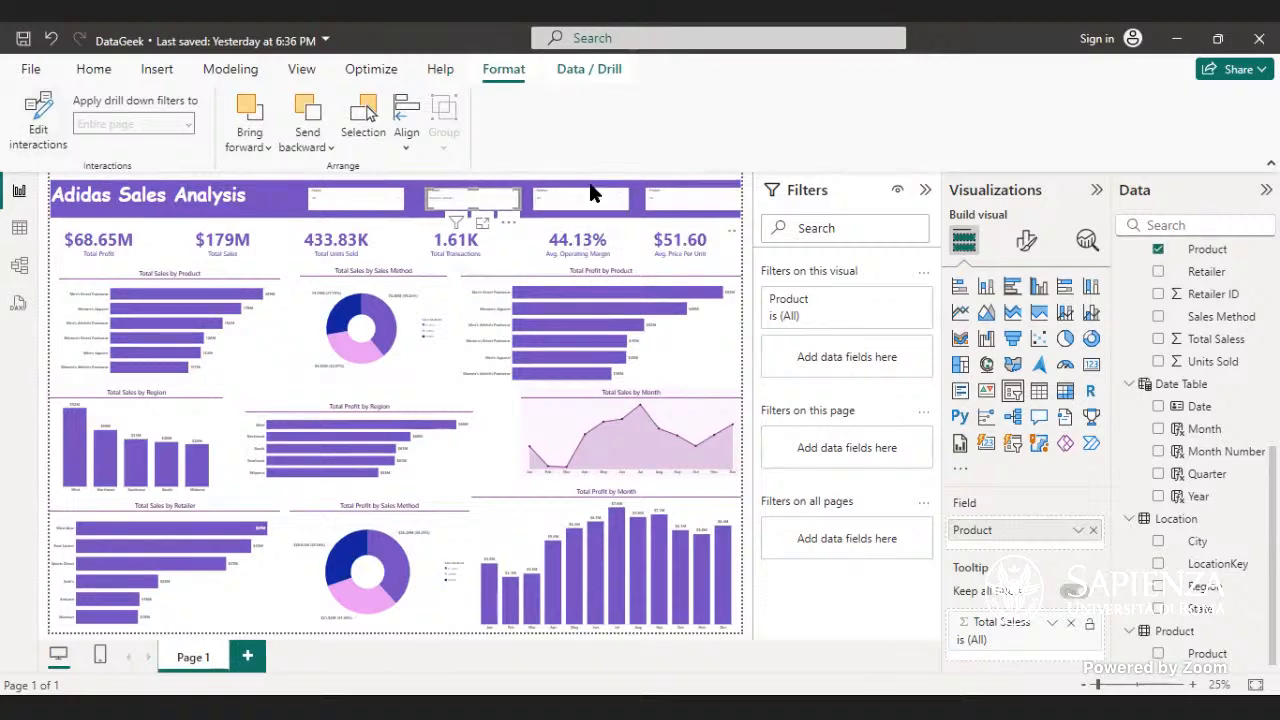
- Test the Product slicer by filtering to Women's Street Footwear, Women's Athletic Footwear and Women's Apparel
left_click(495, 200)
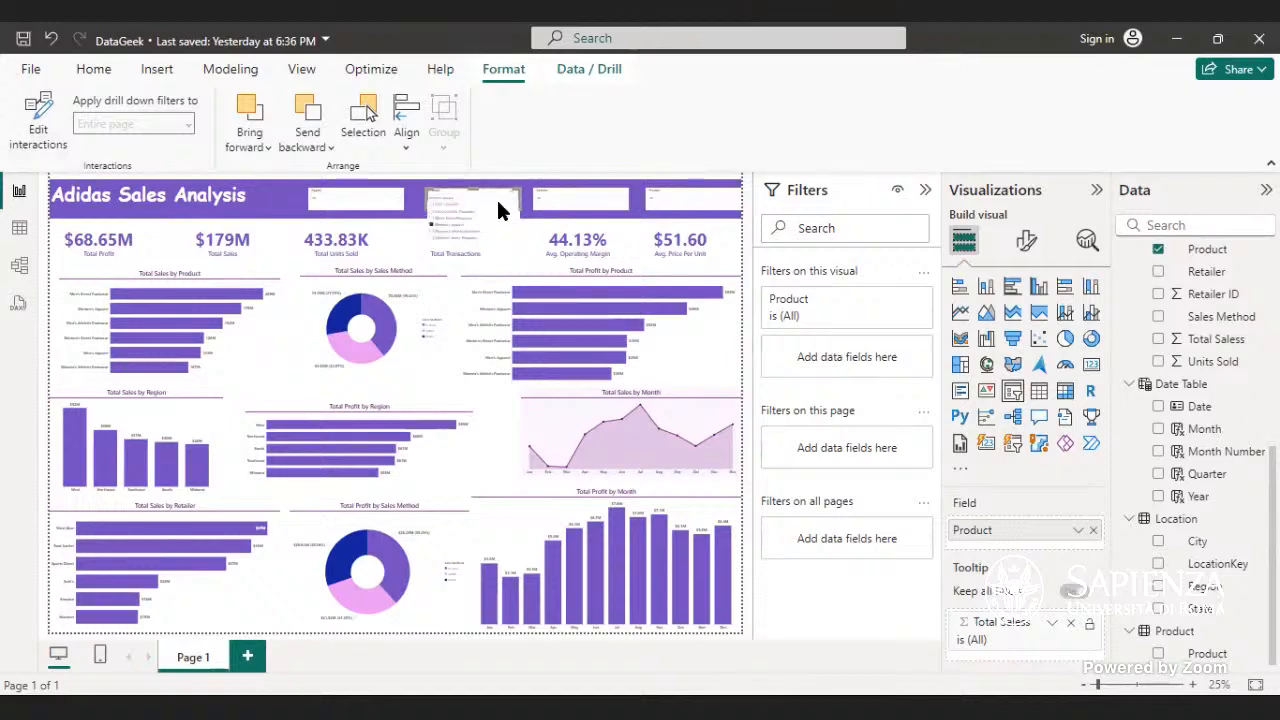
left_click(466, 240)
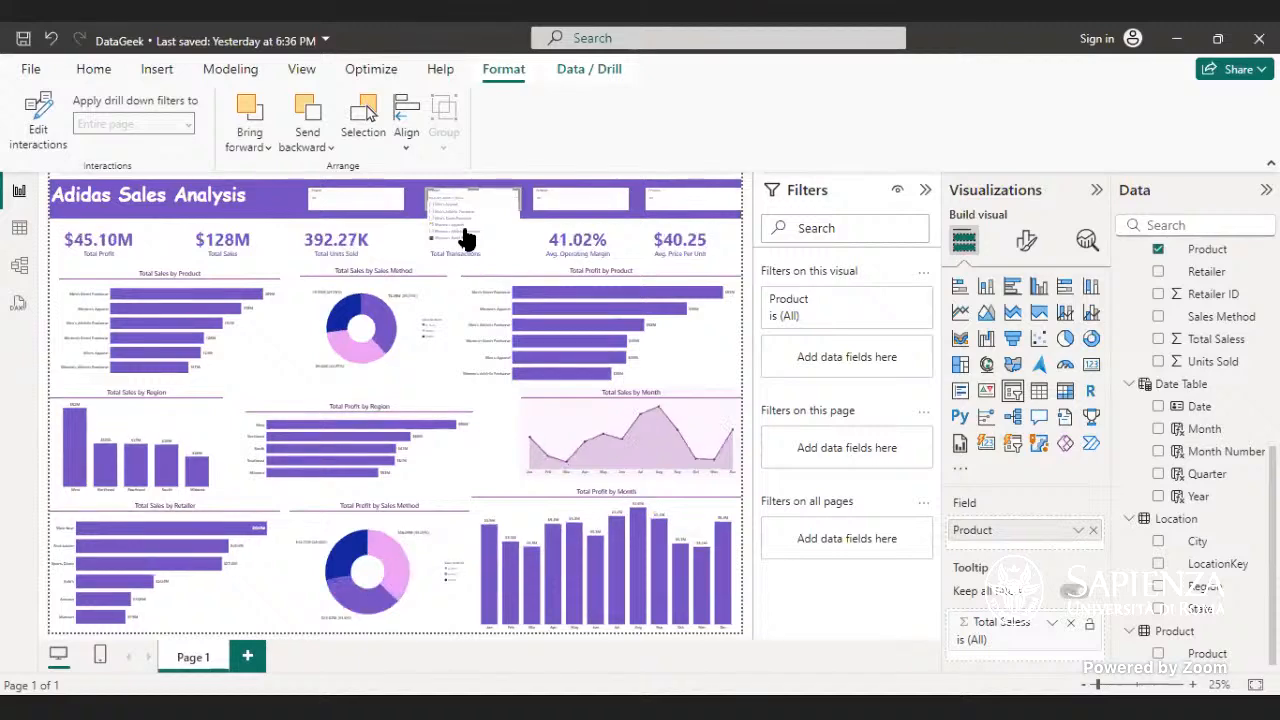
left_click(466, 235)
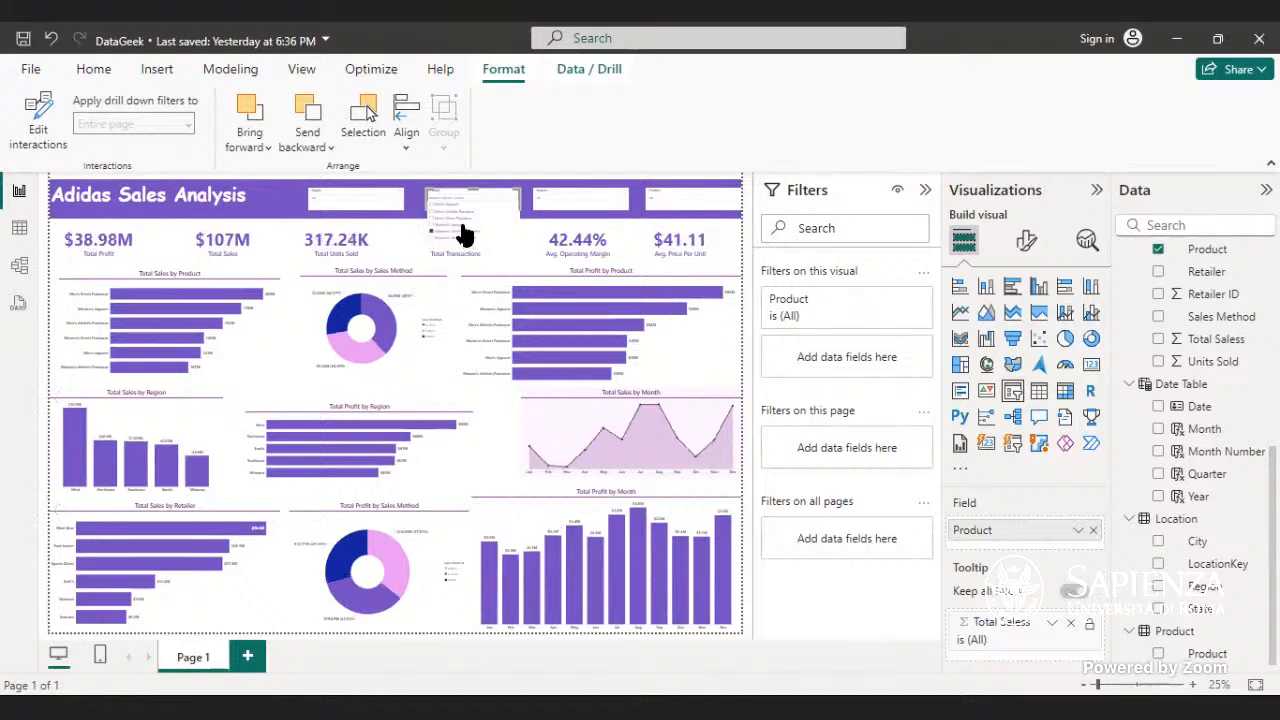
left_click(463, 232)
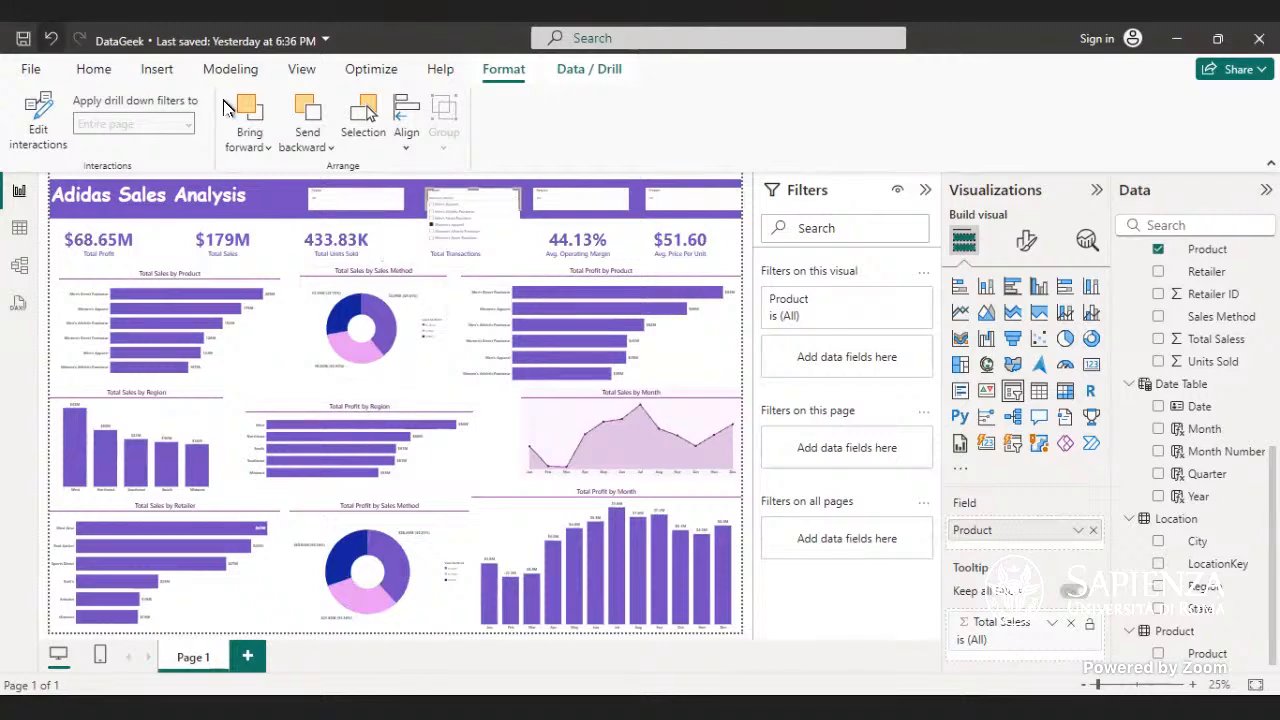
- Check that the Product slicer's interaction with Total Profit by Region is set to None, and leave interaction editing
left_click(38, 118)
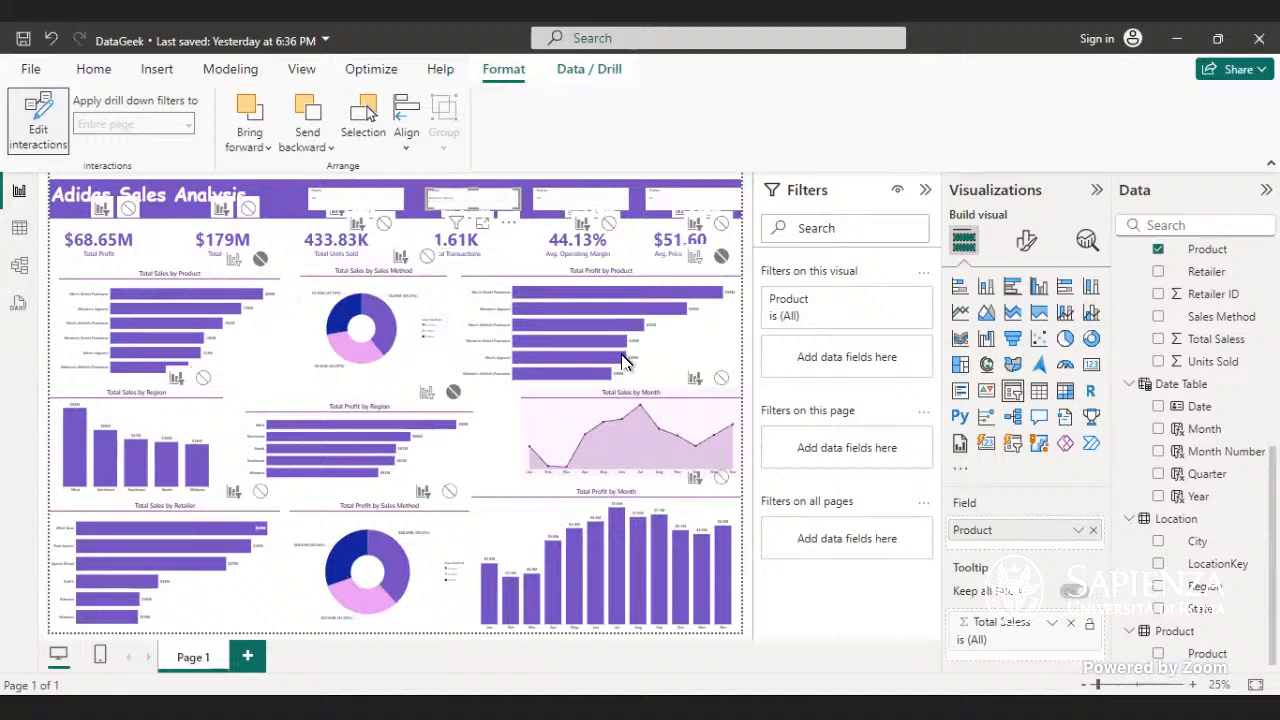
left_click(452, 396)
left_click(55, 123)
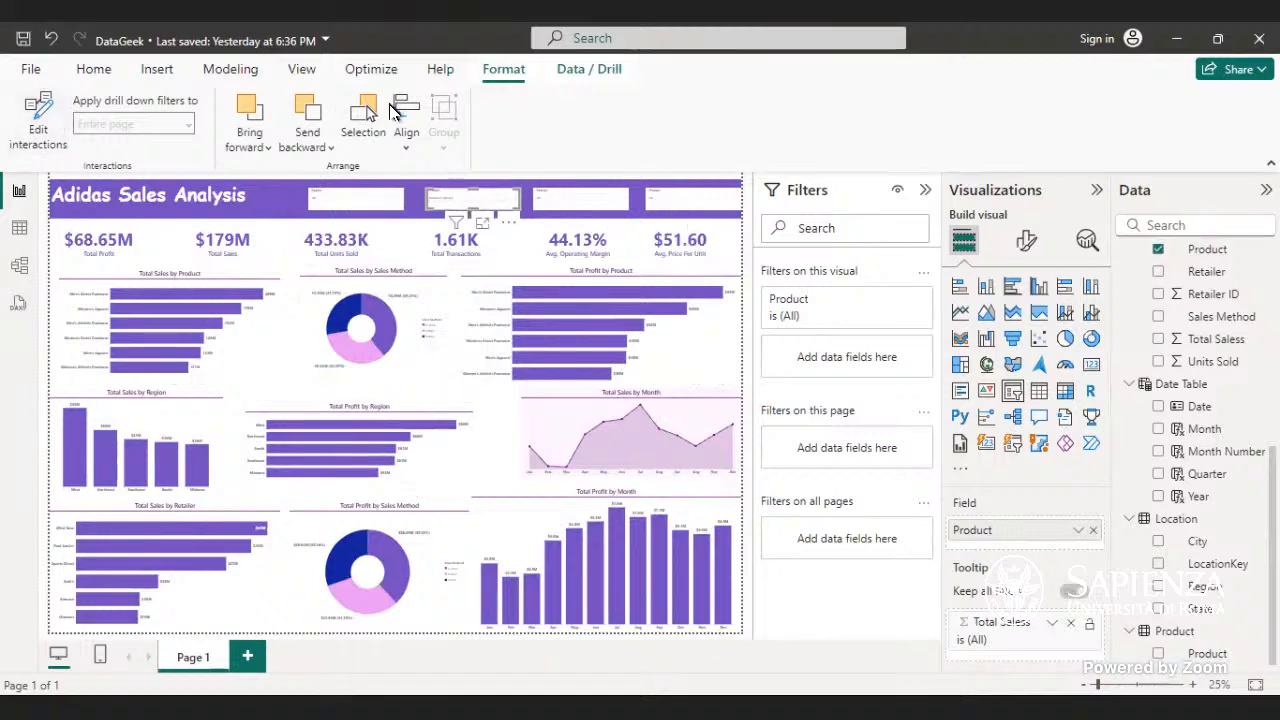
left_click(93, 70)
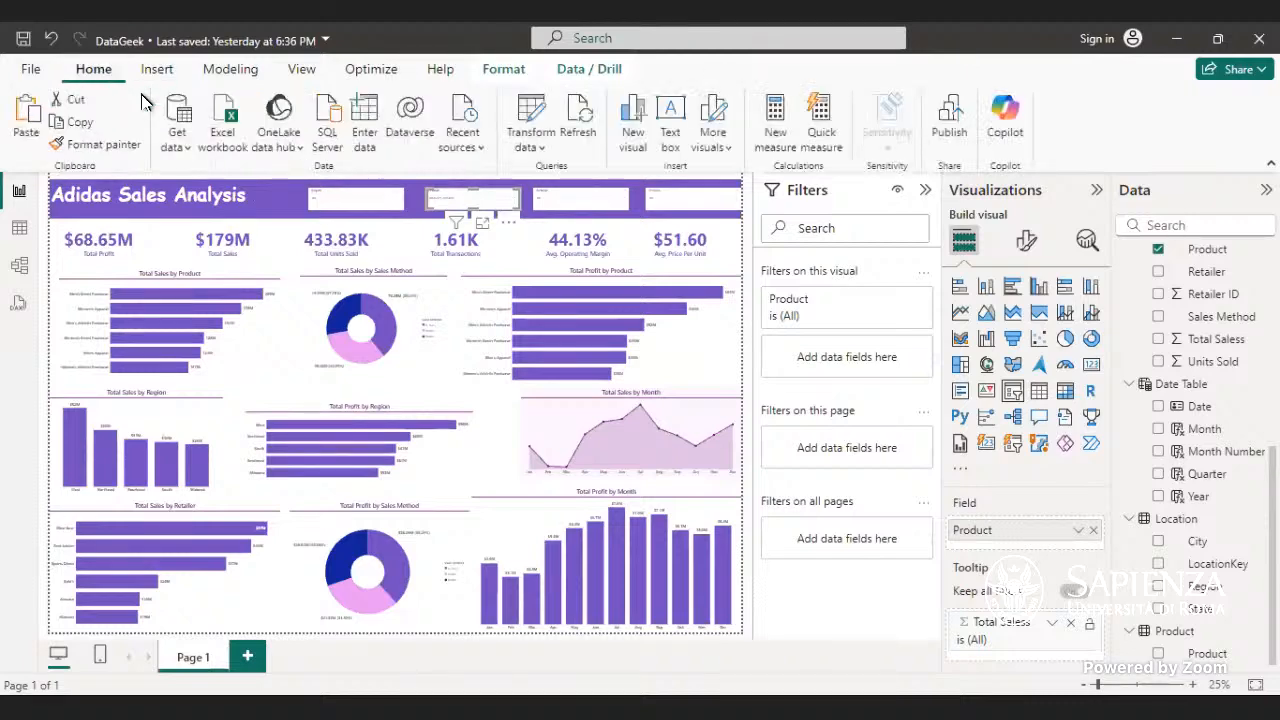
- Test the Product slicer by filtering to Women's Athletic Footwear, Men's Apparel and Women's Street Footwear
left_click(446, 205)
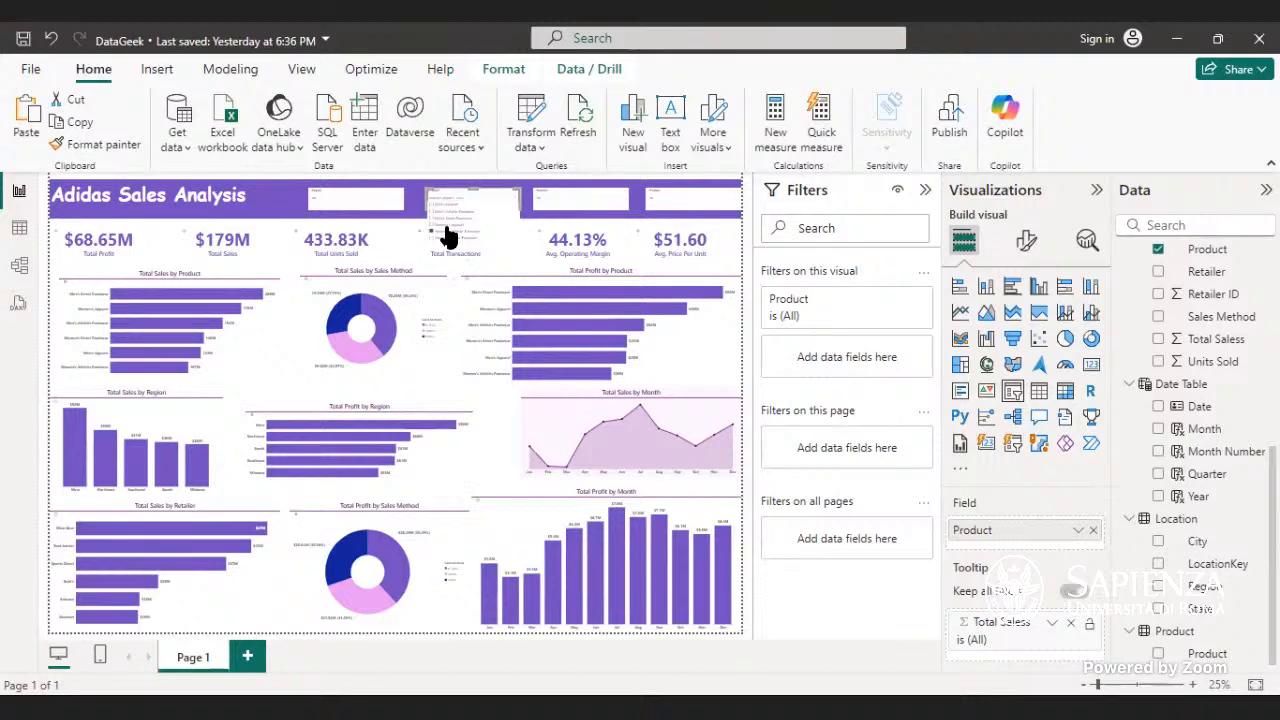
left_click(446, 233)
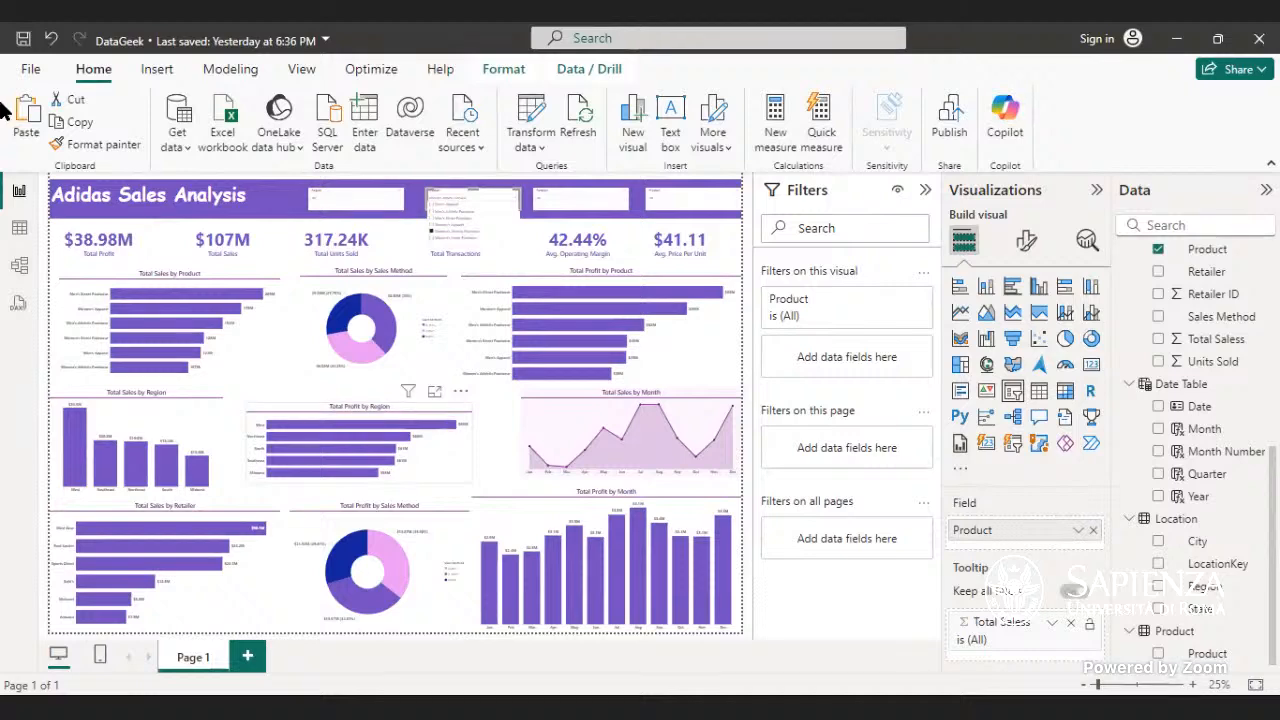
left_click(447, 213)
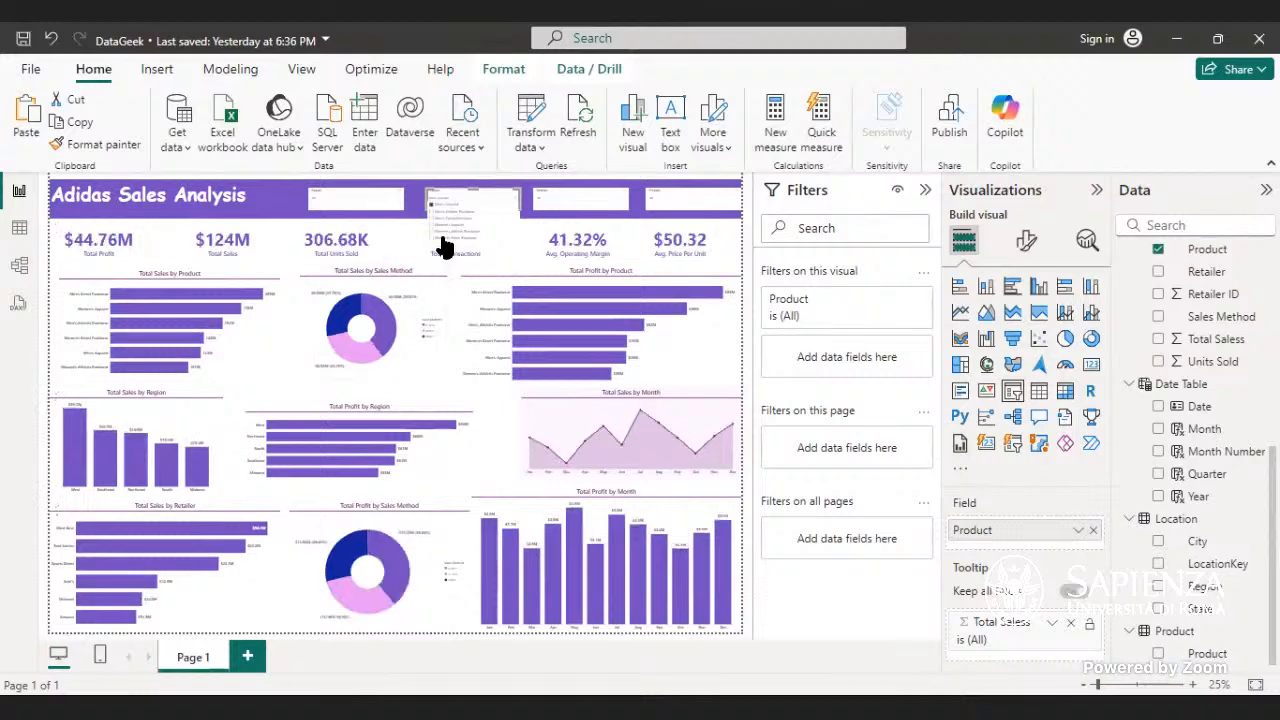
left_click(445, 246)
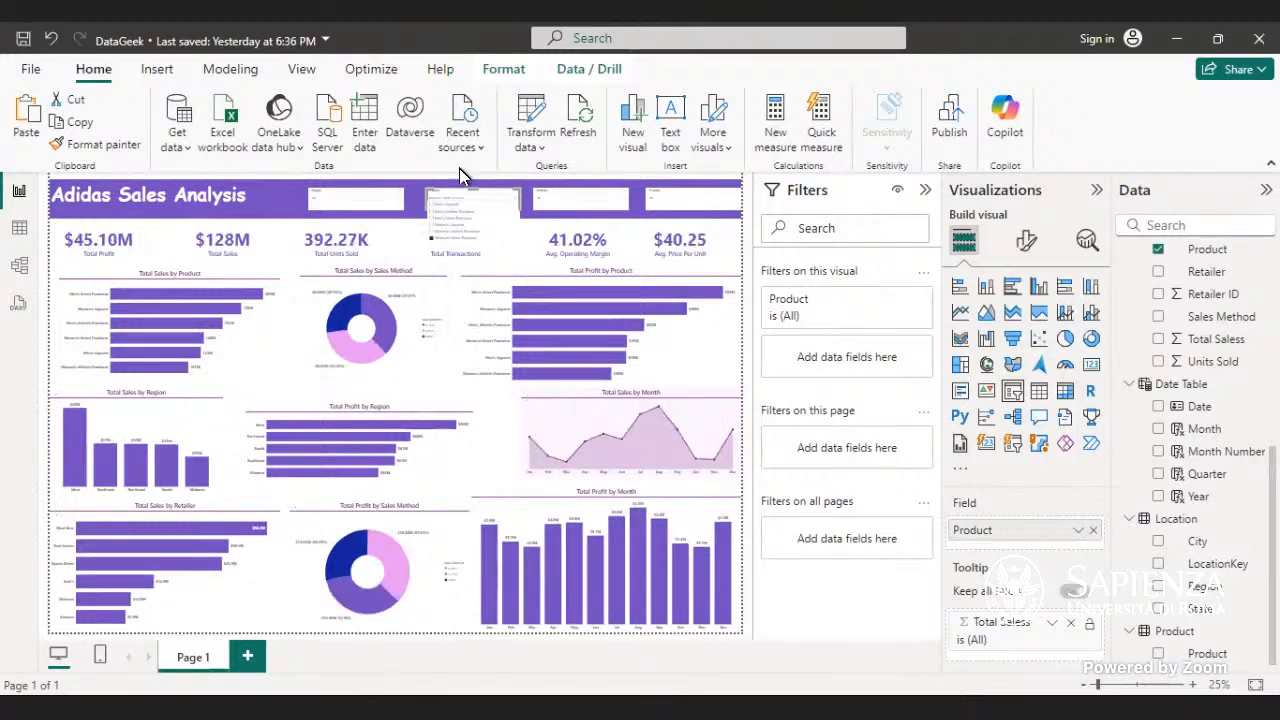
- Check the interaction settings of the Product slicer and the Total Profit by Region chart, and leave interaction editing
left_click(505, 70)
left_click(57, 126)
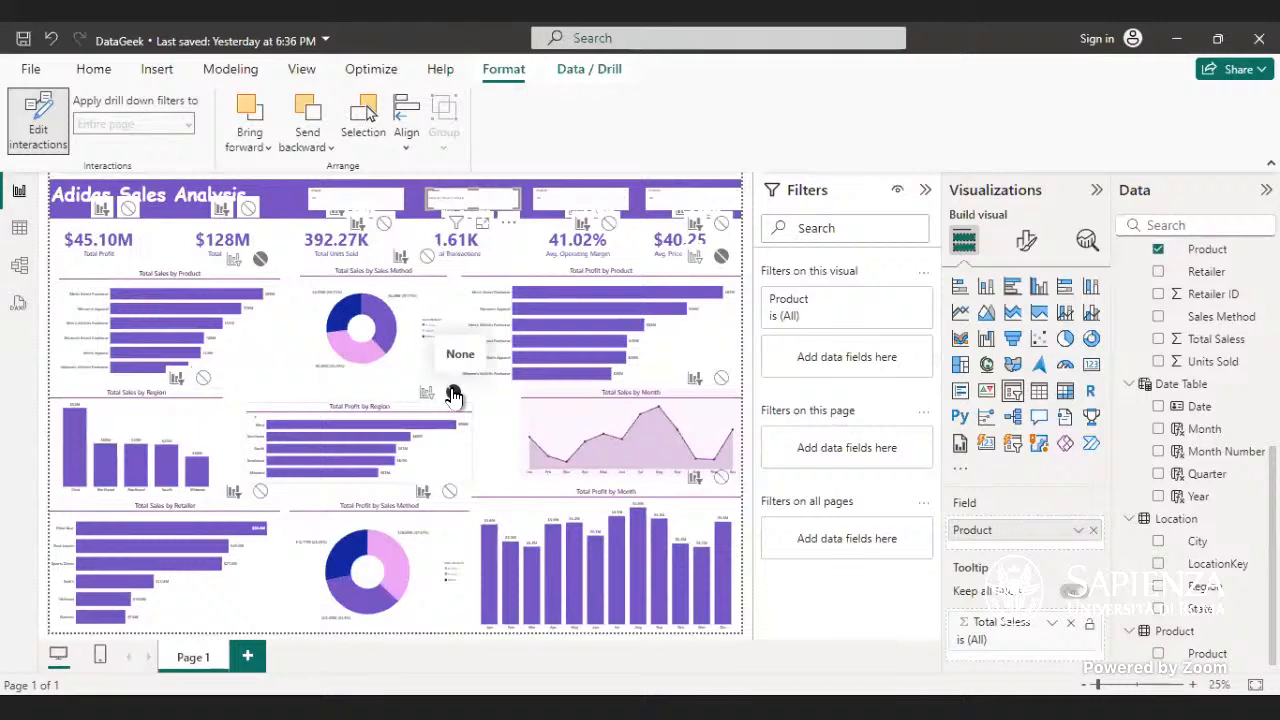
mouse_move(455, 405)
left_mouse_down()
mouse_move(490, 450)
mouse_move(448, 419)
mouse_move(450, 397)
mouse_move(449, 414)
left_mouse_up()
left_click_drag(366, 462, 432, 489)
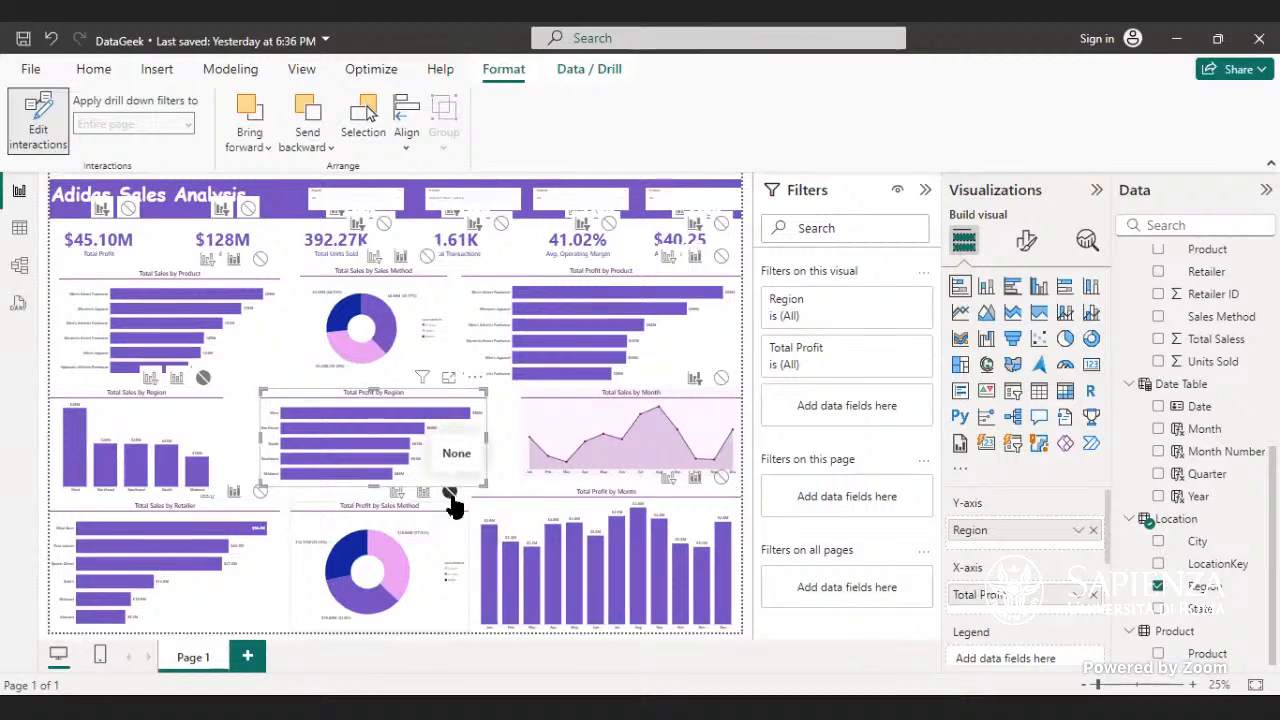
left_click(102, 71)
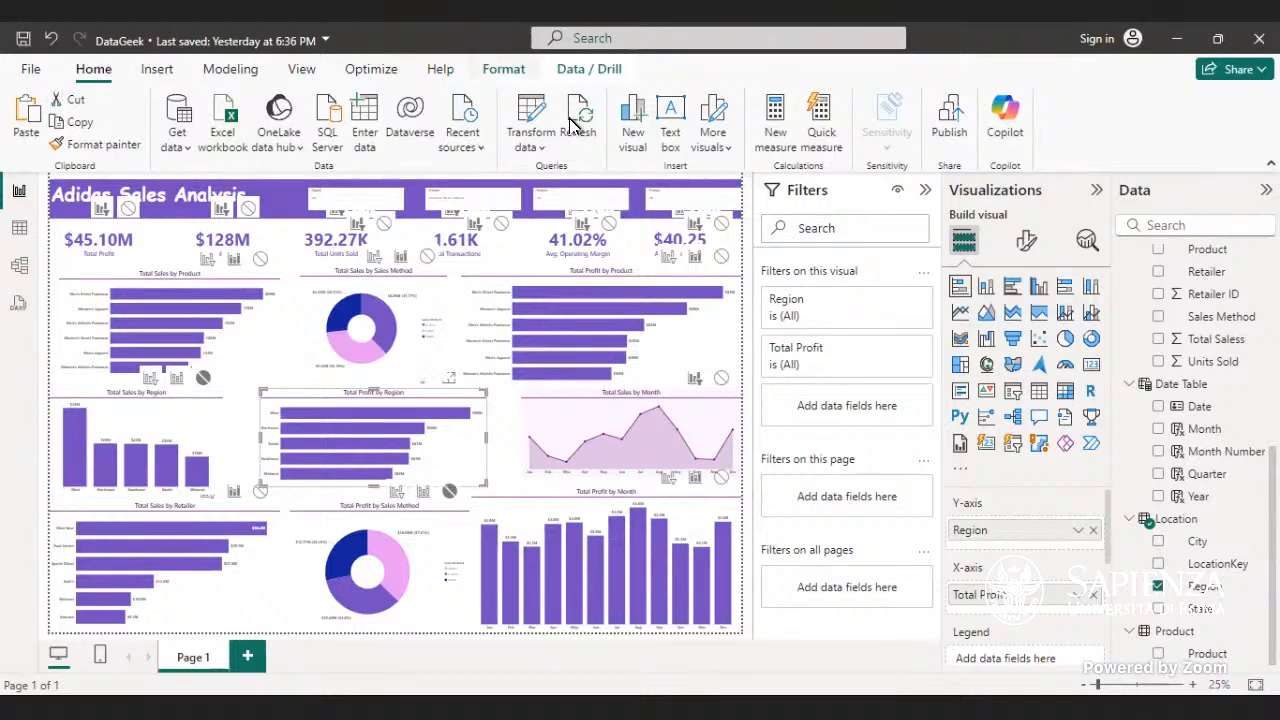
left_click(503, 68)
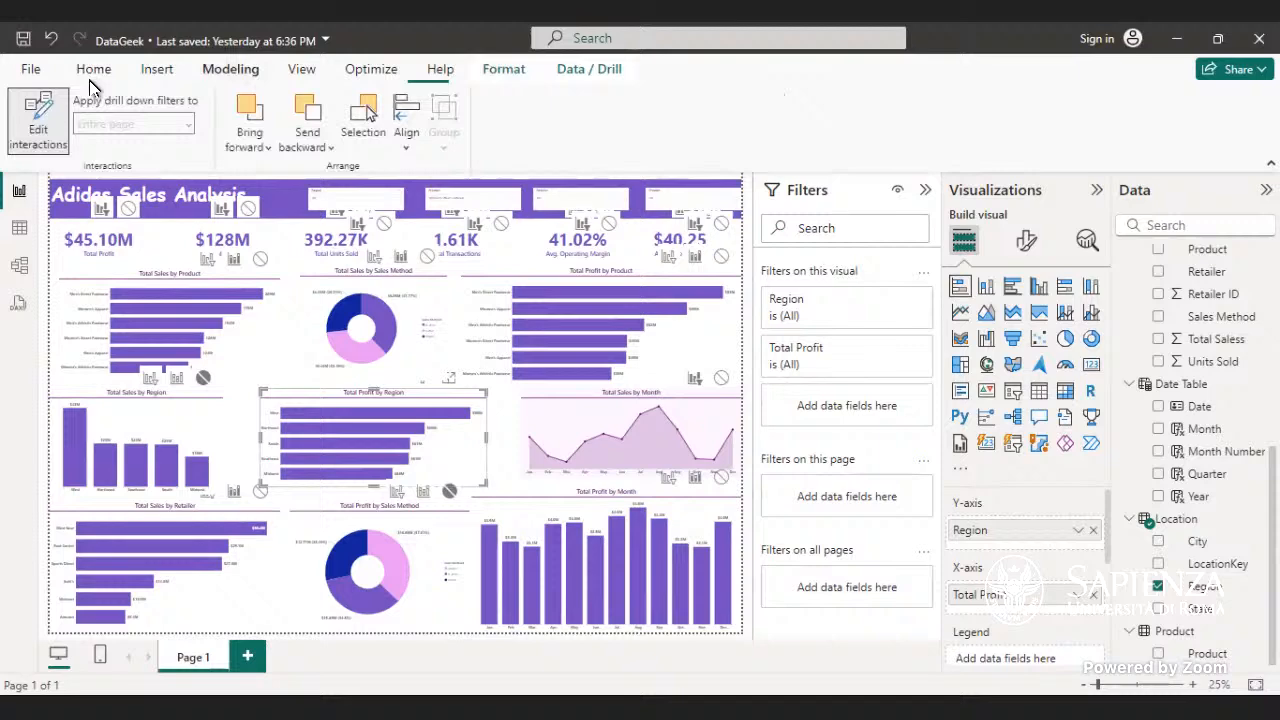
left_click(20, 112)
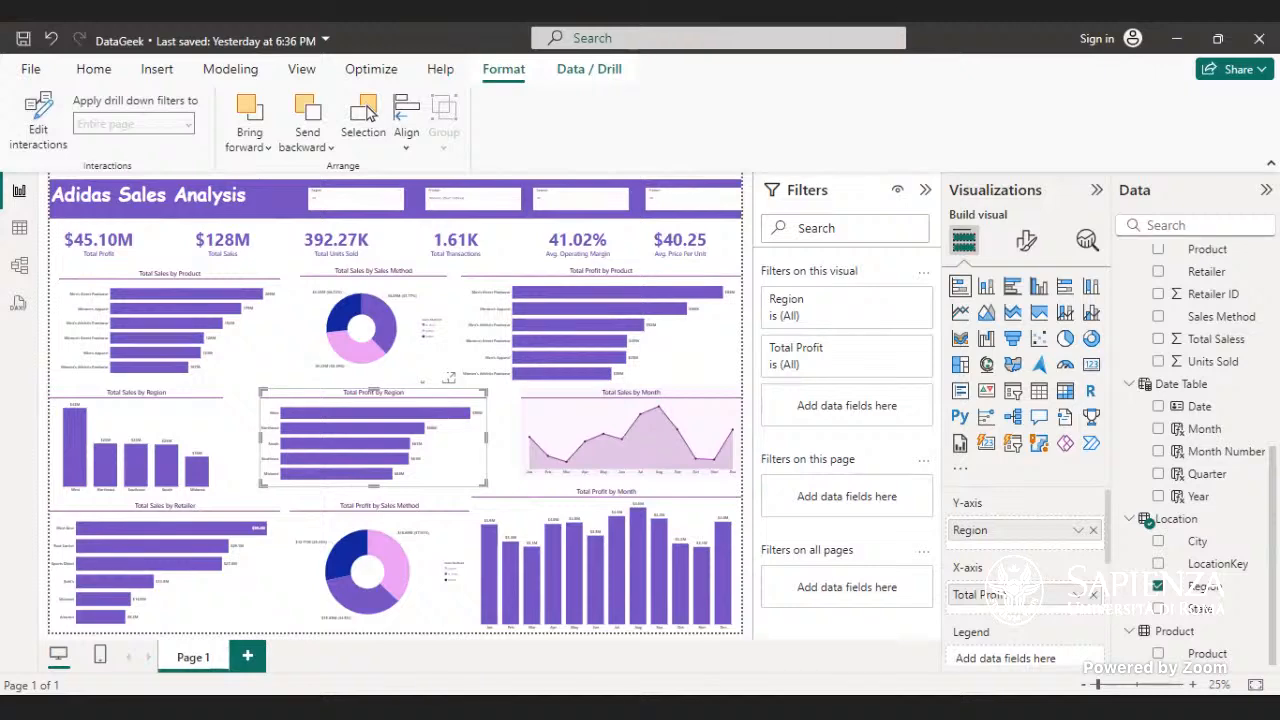
- Test the Region slicer by filtering the report to South and to Midwest
left_click(1113, 685)
left_click_drag(277, 617, 341, 644)
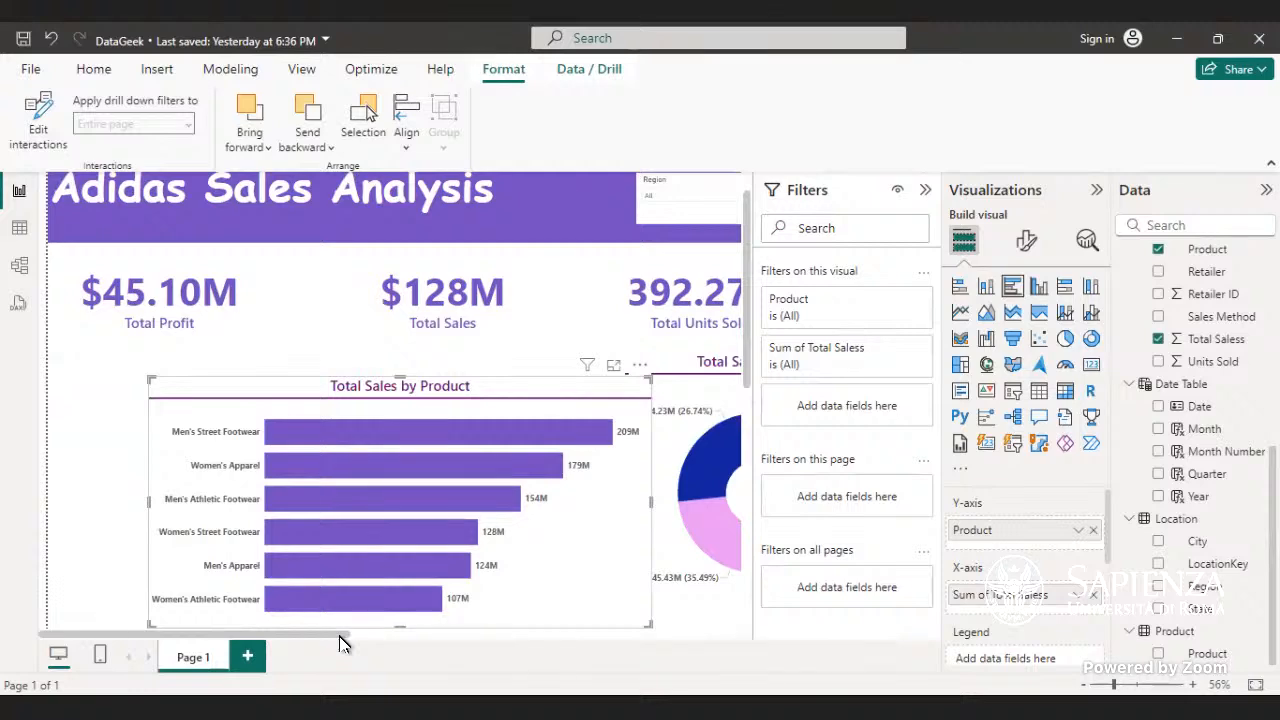
key("ctrl+z")
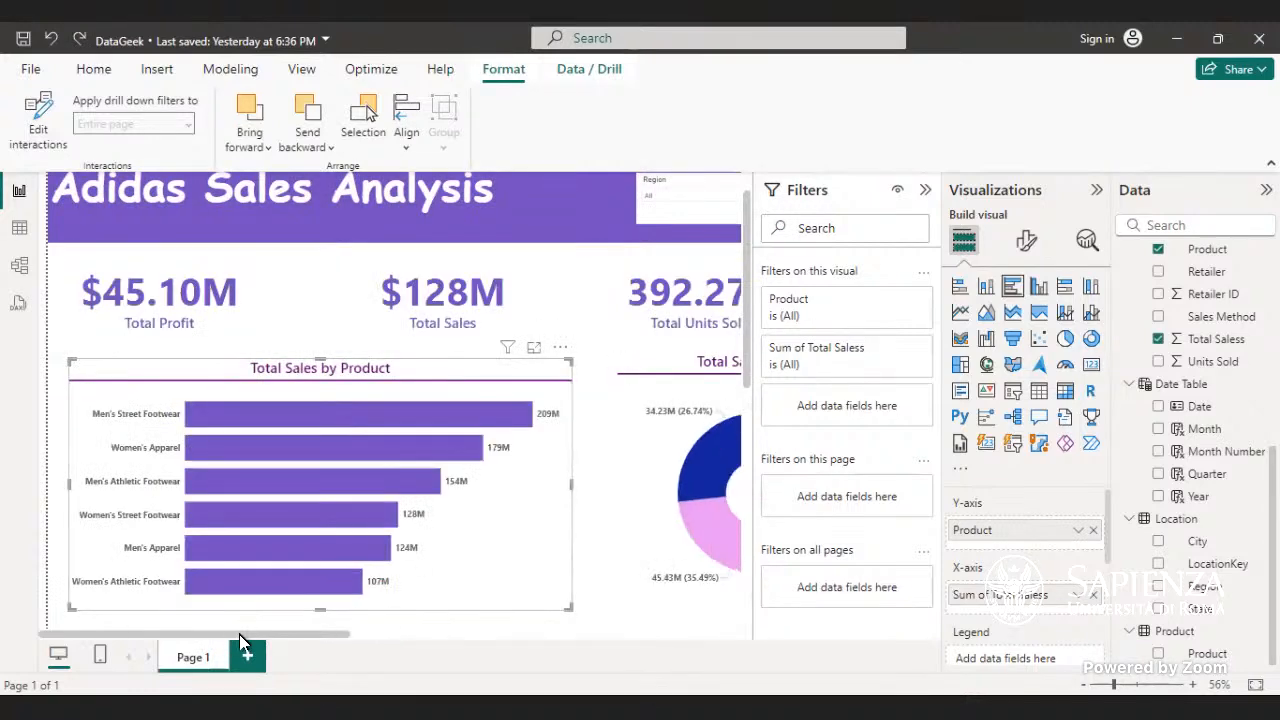
scroll(346, 674, "right", 5)
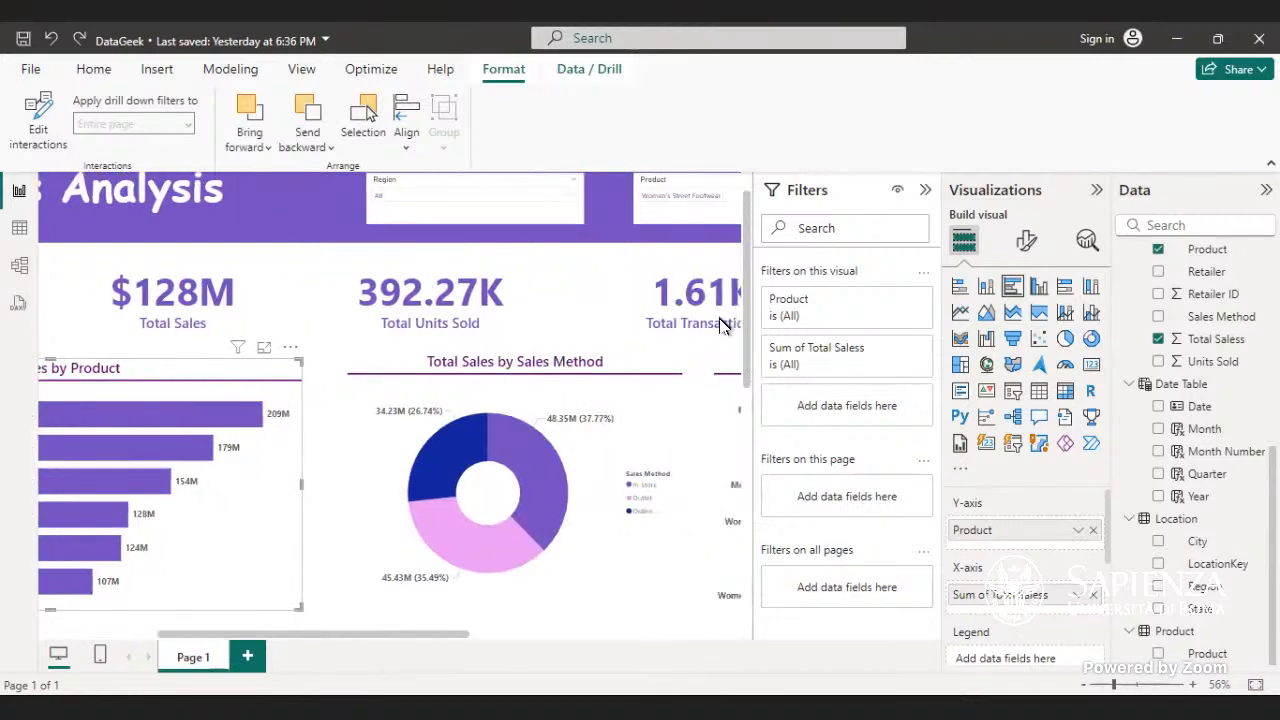
scroll(563, 235, "up", 1)
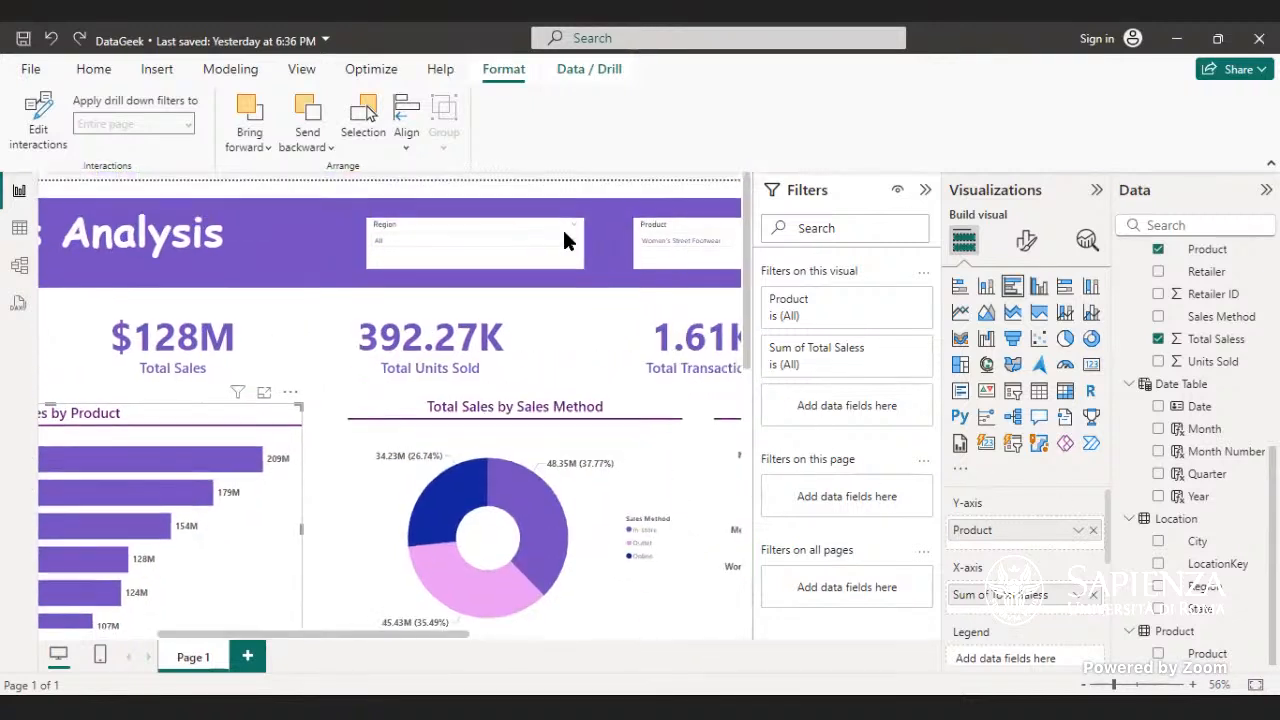
left_click(497, 263)
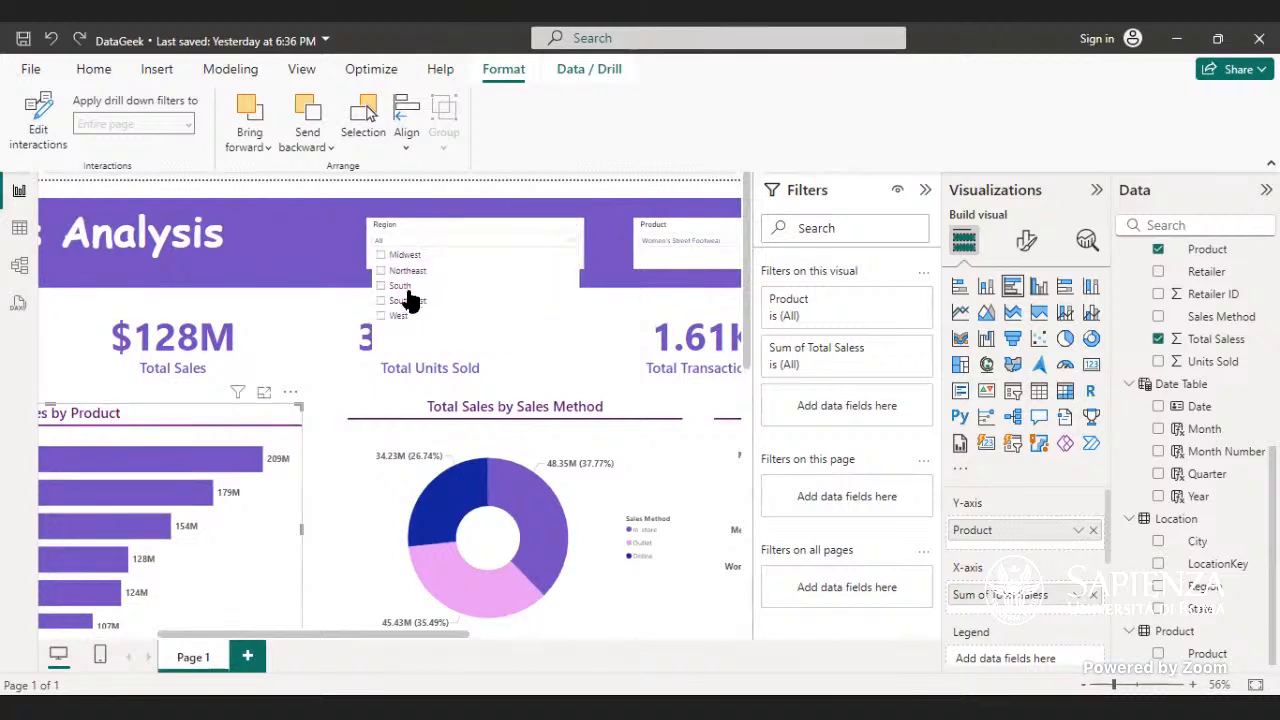
left_click(412, 286)
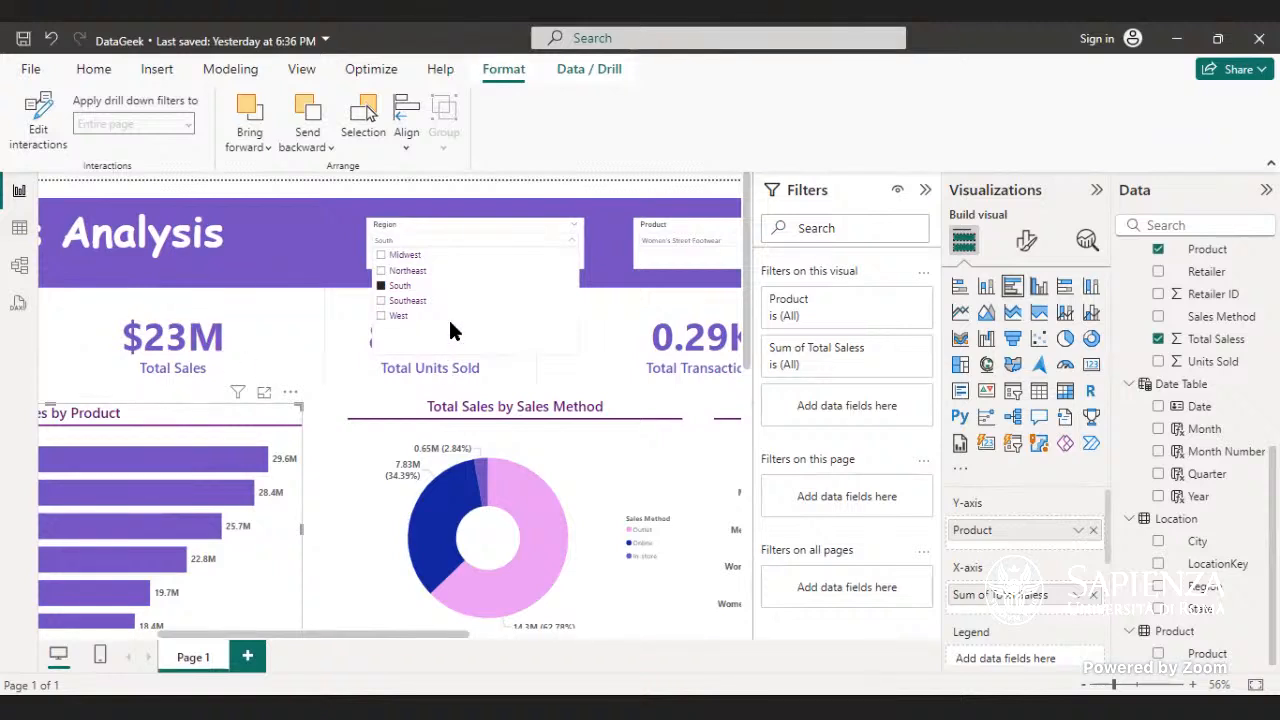
left_click(421, 256)
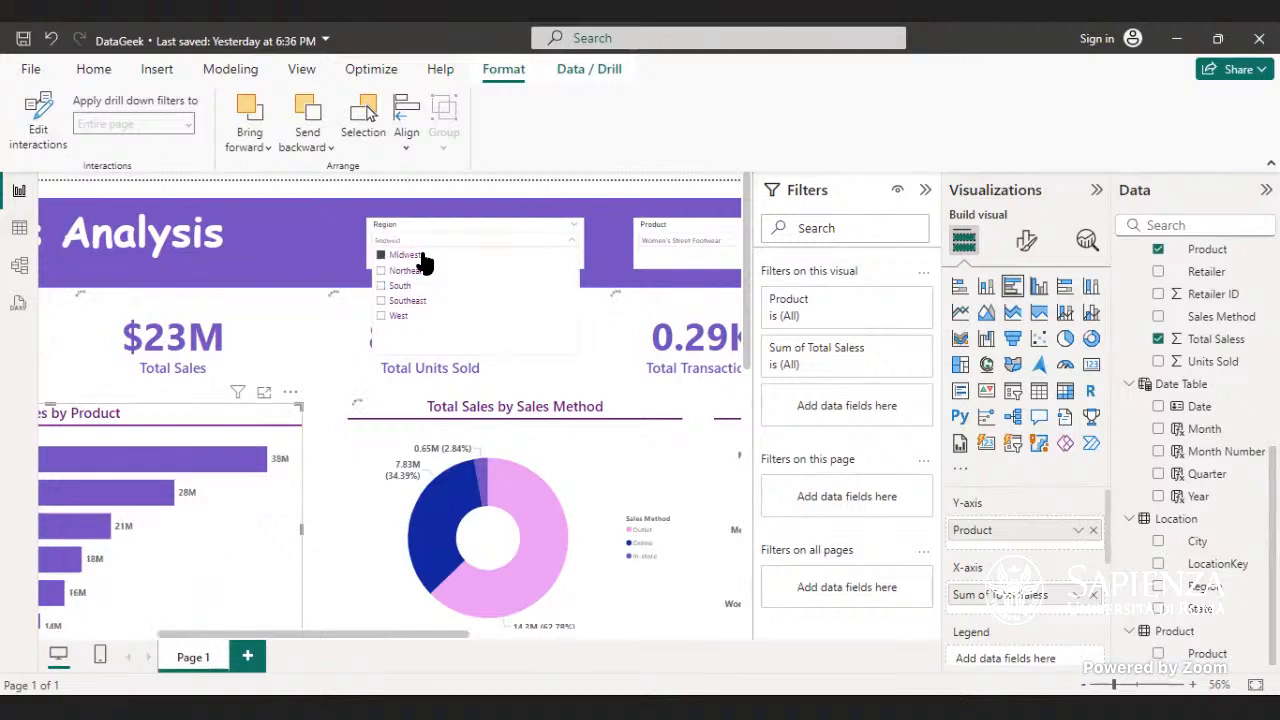
left_click(575, 245)
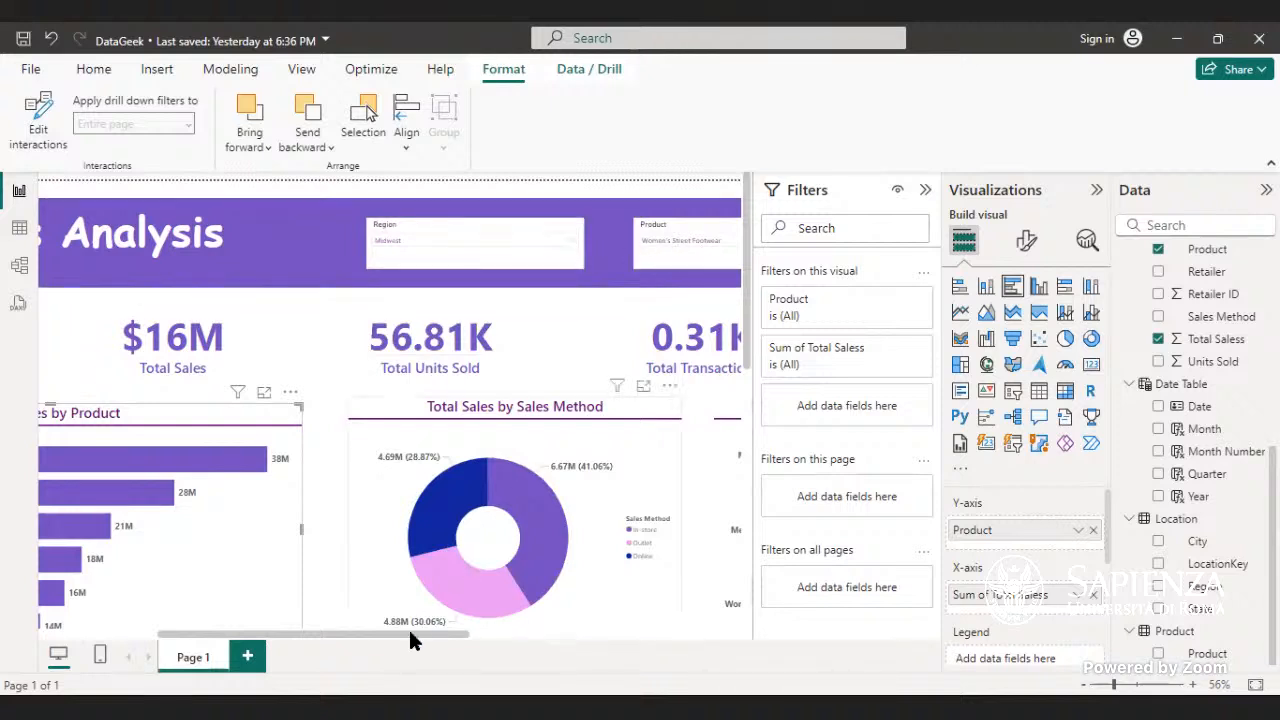
- Test the Retailer slicer by filtering the report to Sports Direct and review the cards and charts
left_click_drag(408, 632, 463, 666)
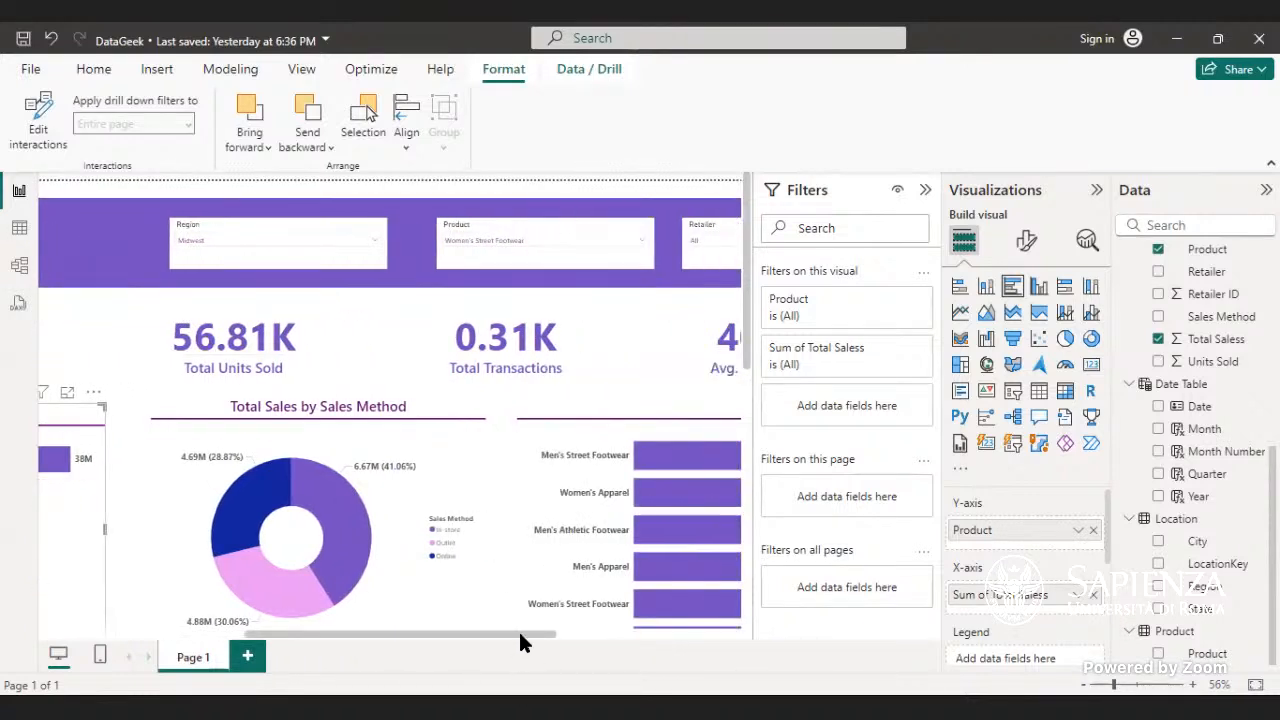
left_click_drag(518, 631, 597, 607)
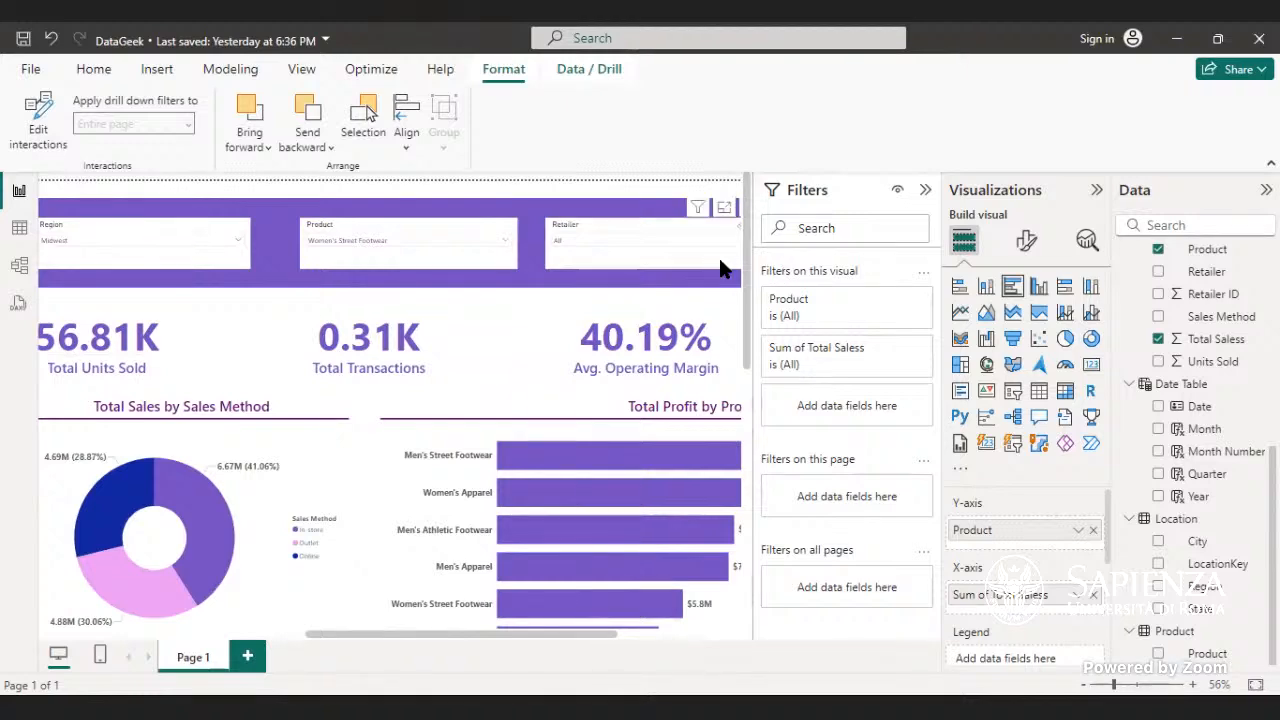
left_click(722, 241)
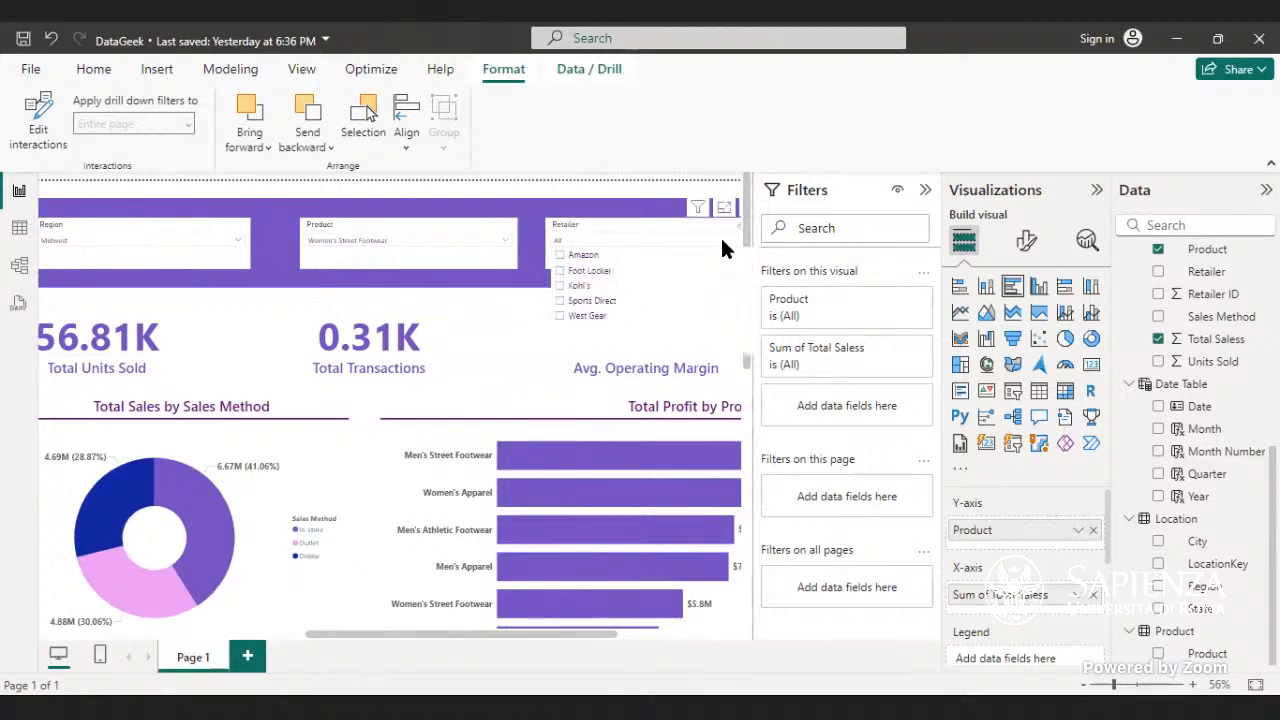
left_click(589, 302)
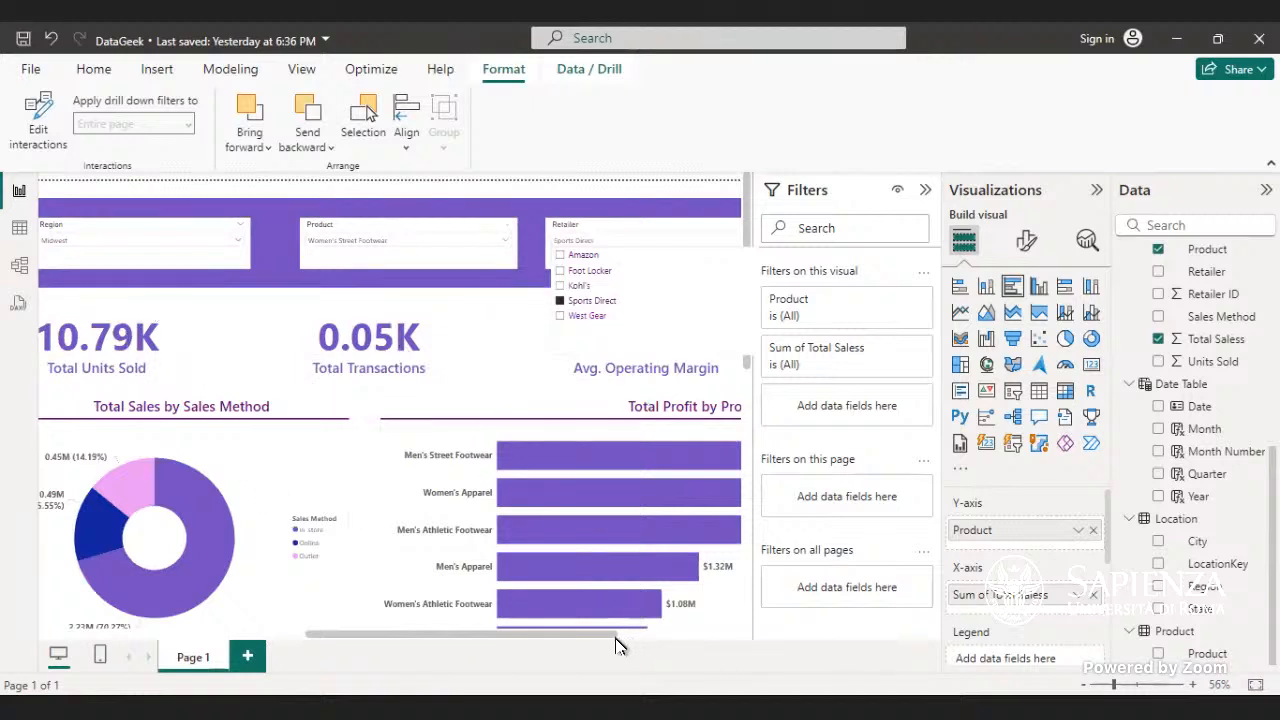
left_click_drag(576, 611, 563, 626)
scroll(563, 625, "down", 1)
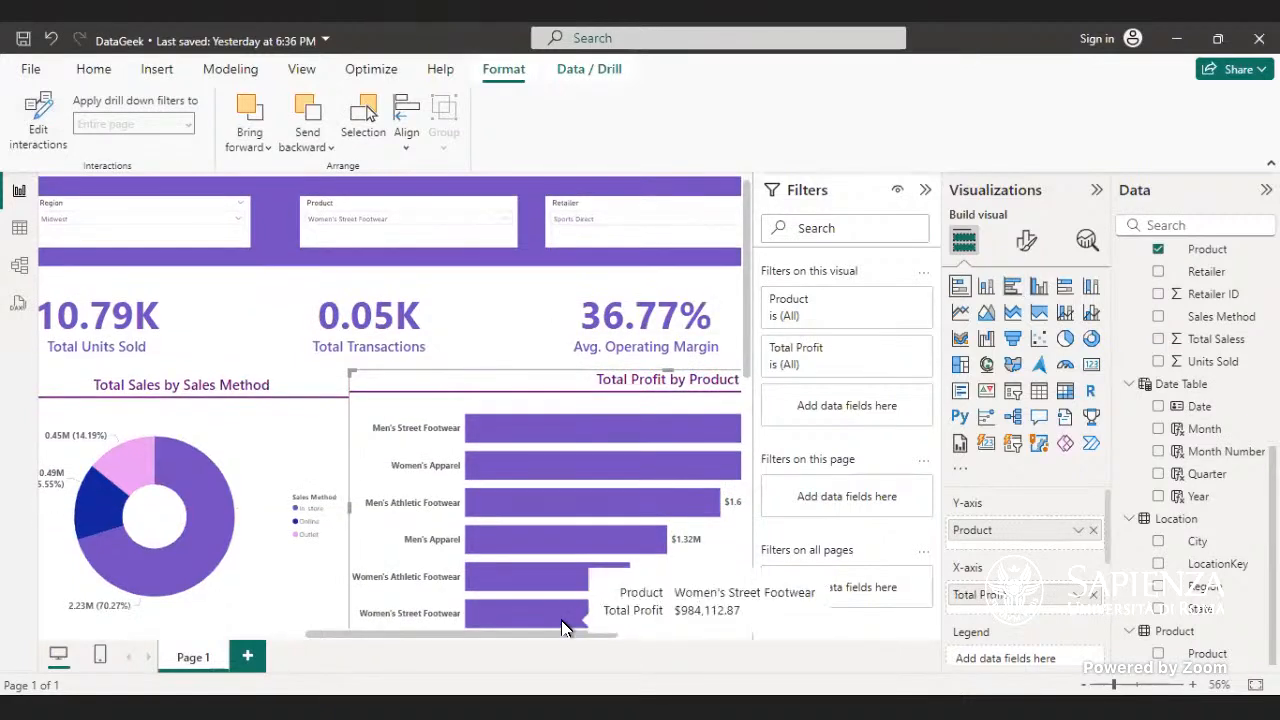
key("ctrl+z")
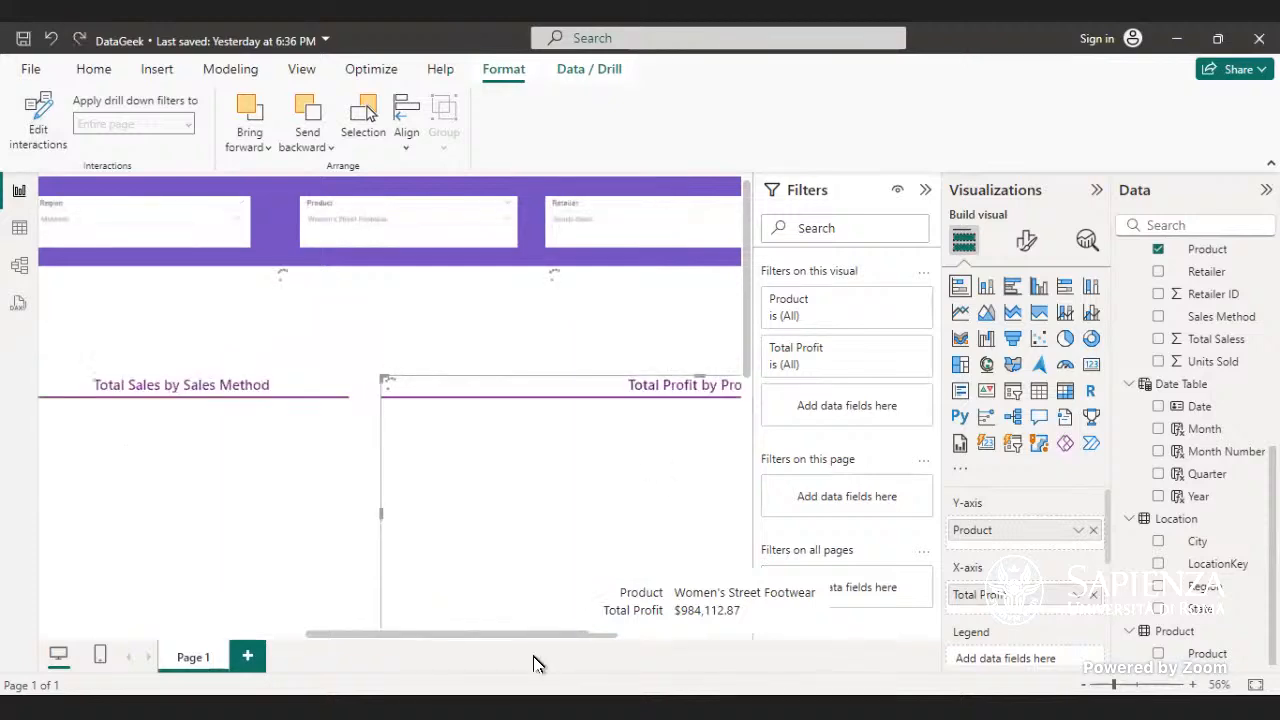
left_click_drag(385, 618, 288, 480)
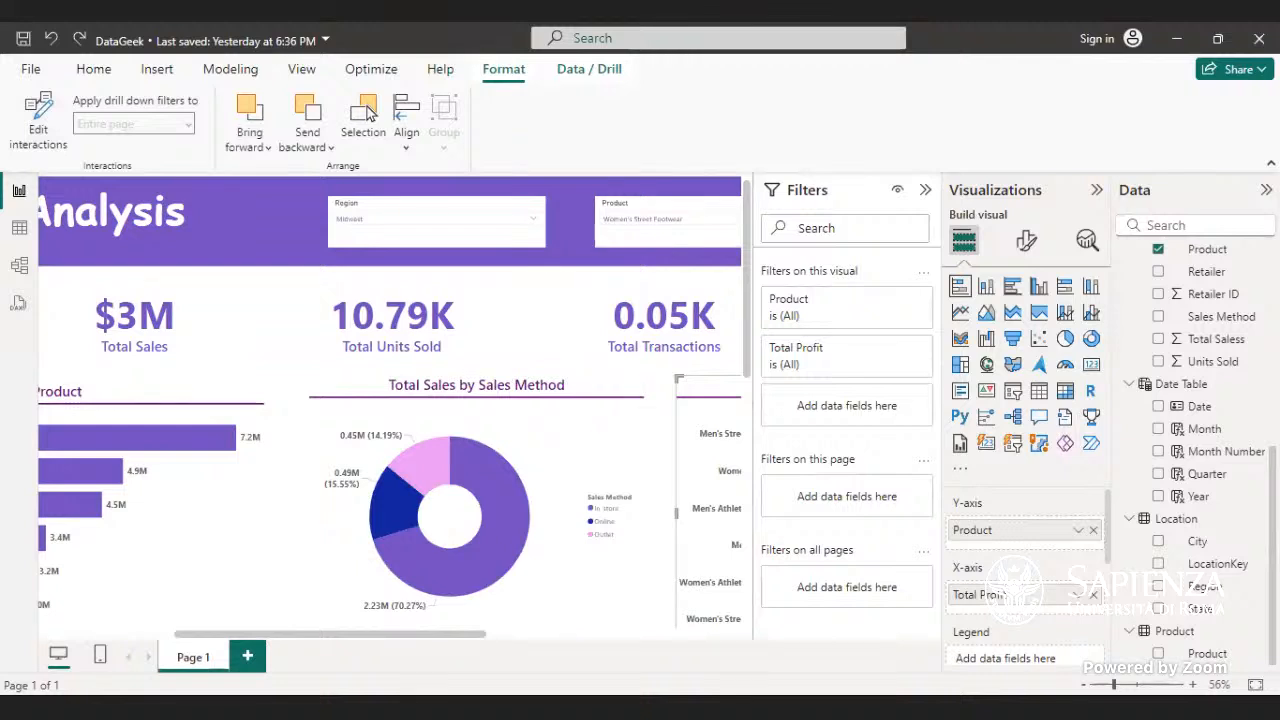
- Replace the Product field with Year from the Date Table in the duplicate Product slicer beside the Retailer slicer
left_click_drag(476, 640, 714, 690)
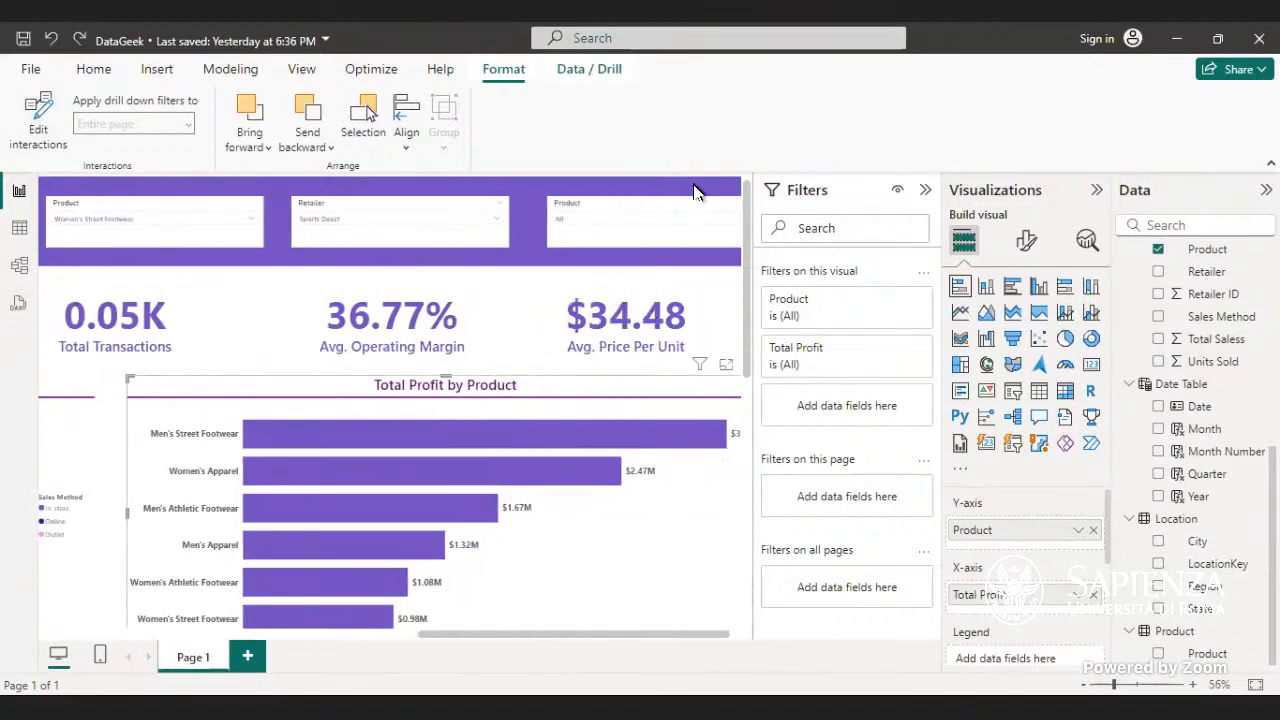
left_click(696, 198)
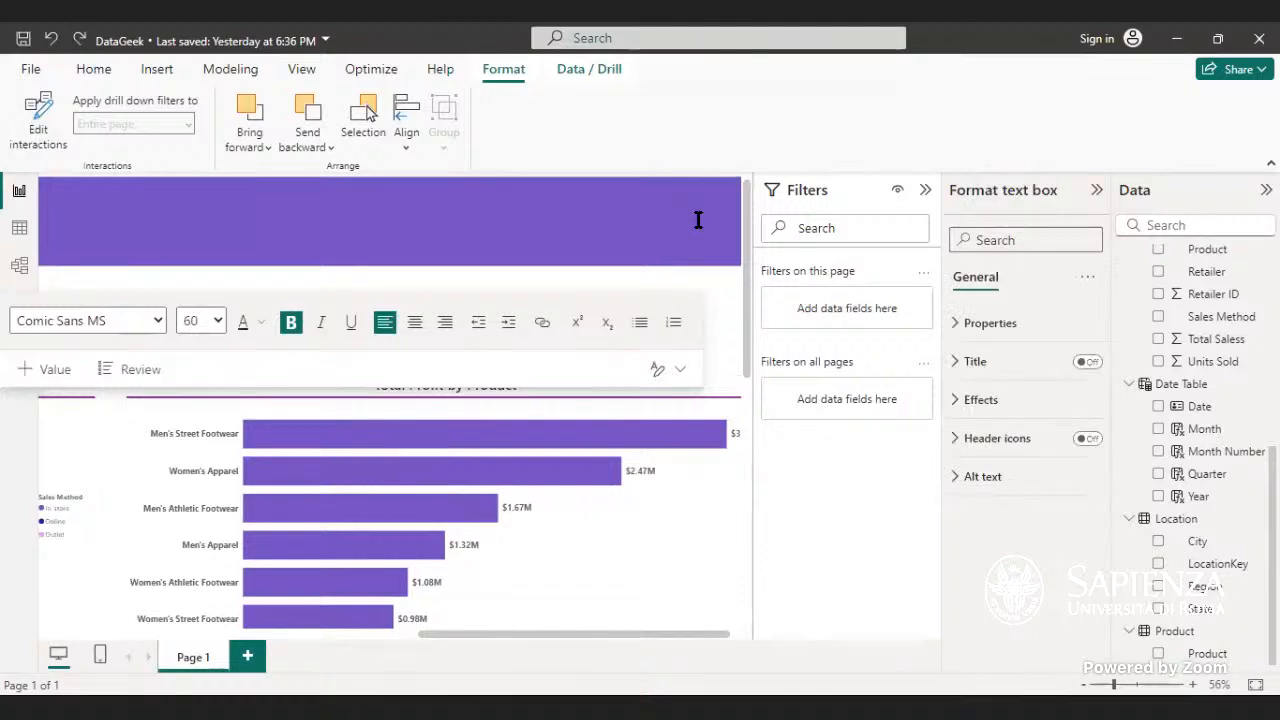
left_click(706, 273)
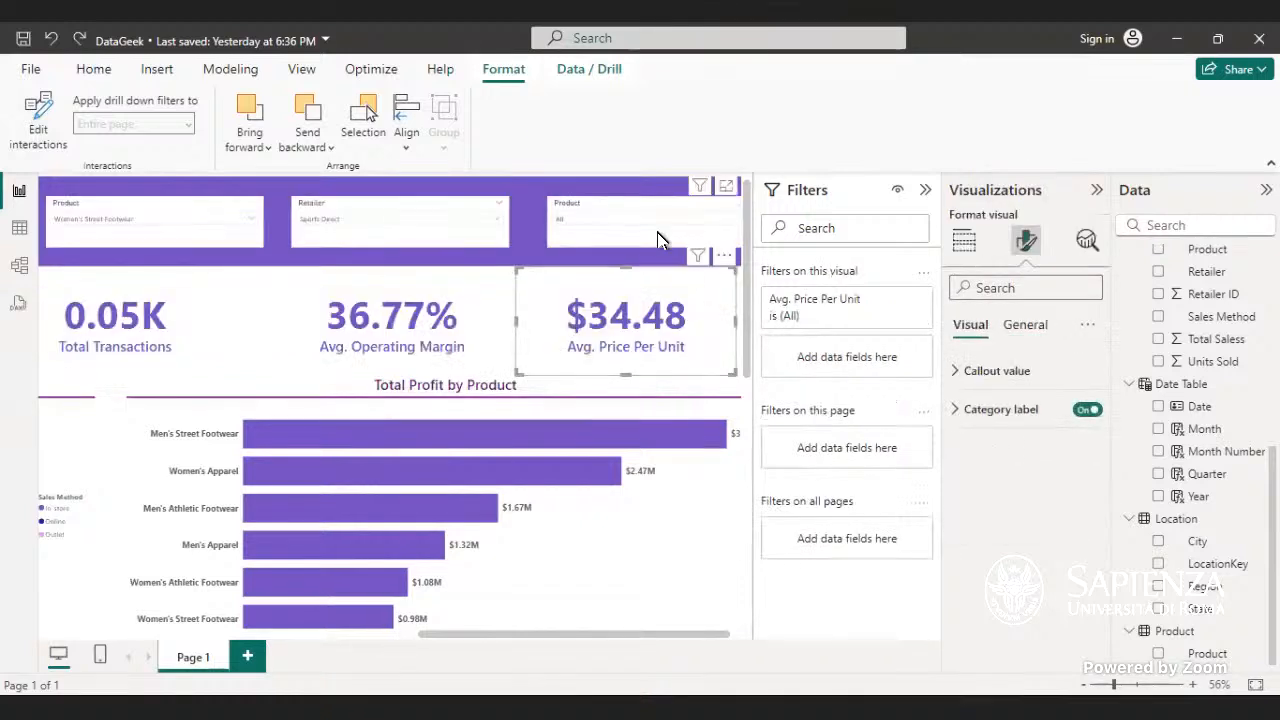
left_click(657, 232)
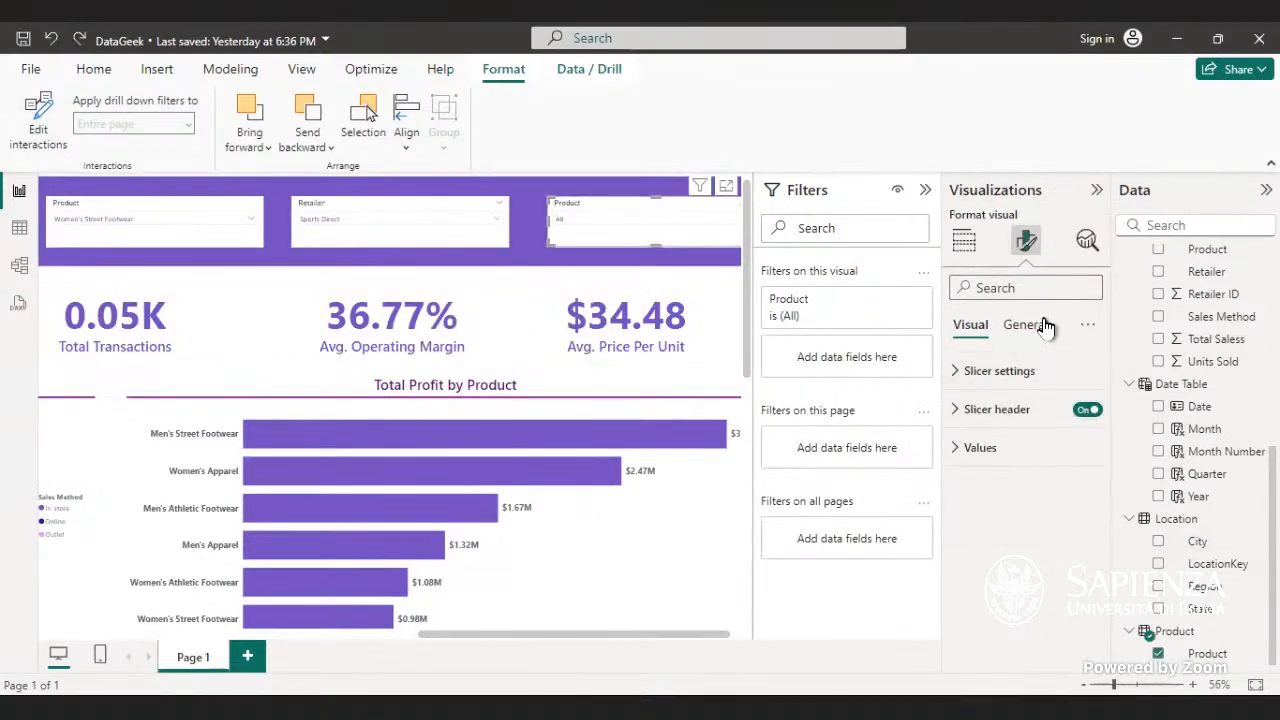
left_click(962, 243)
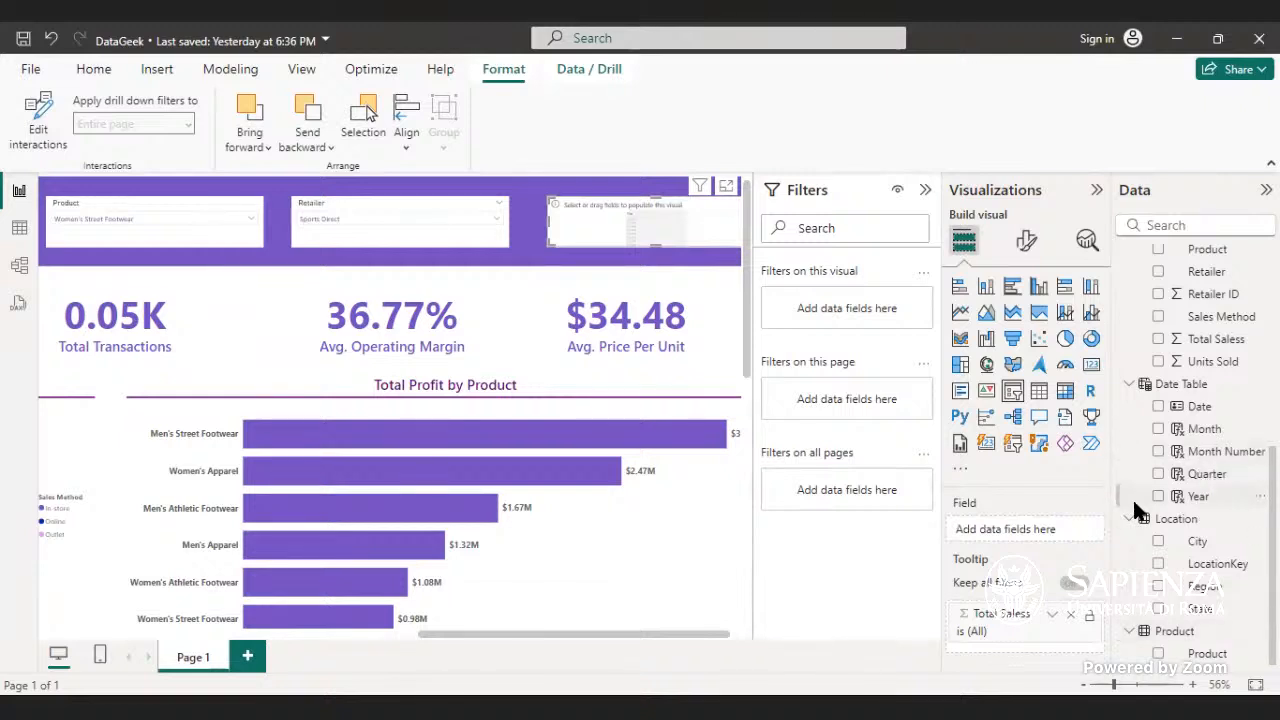
left_click_drag(1134, 503, 1010, 529)
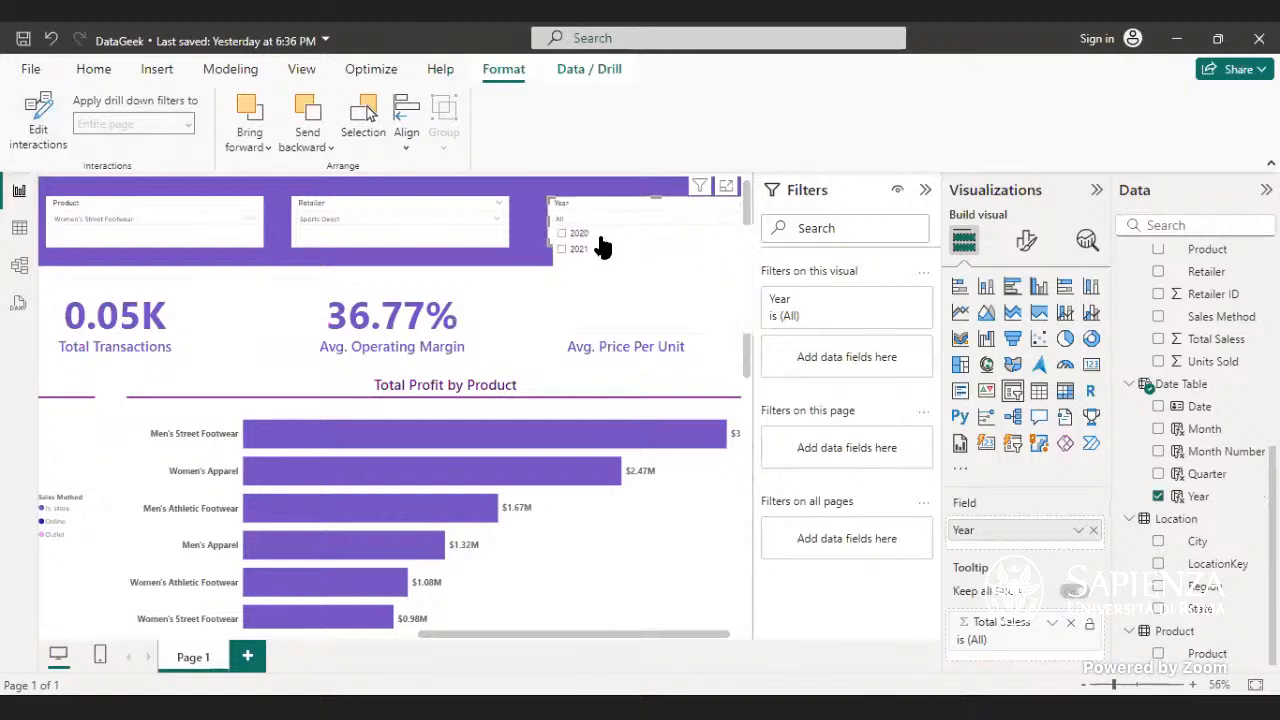
- Test the Year slicer by filtering the report to 2020 and to 2021
left_click(569, 234)
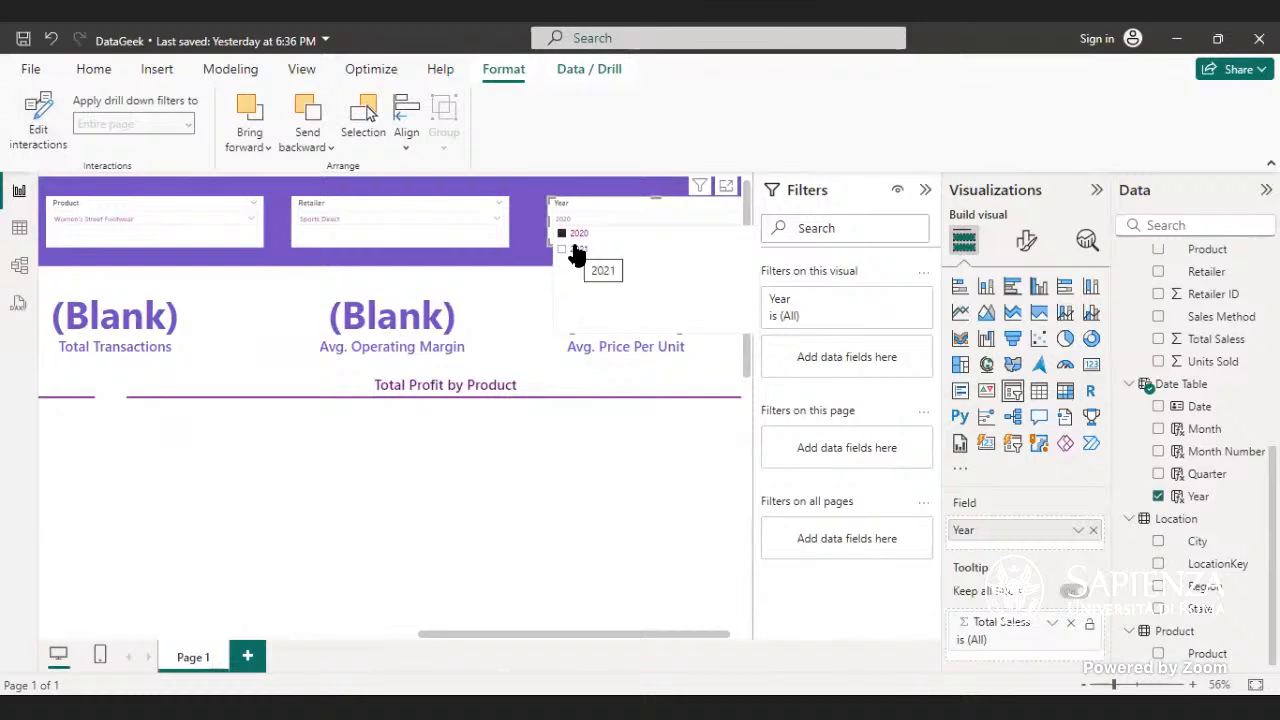
left_click(576, 252)
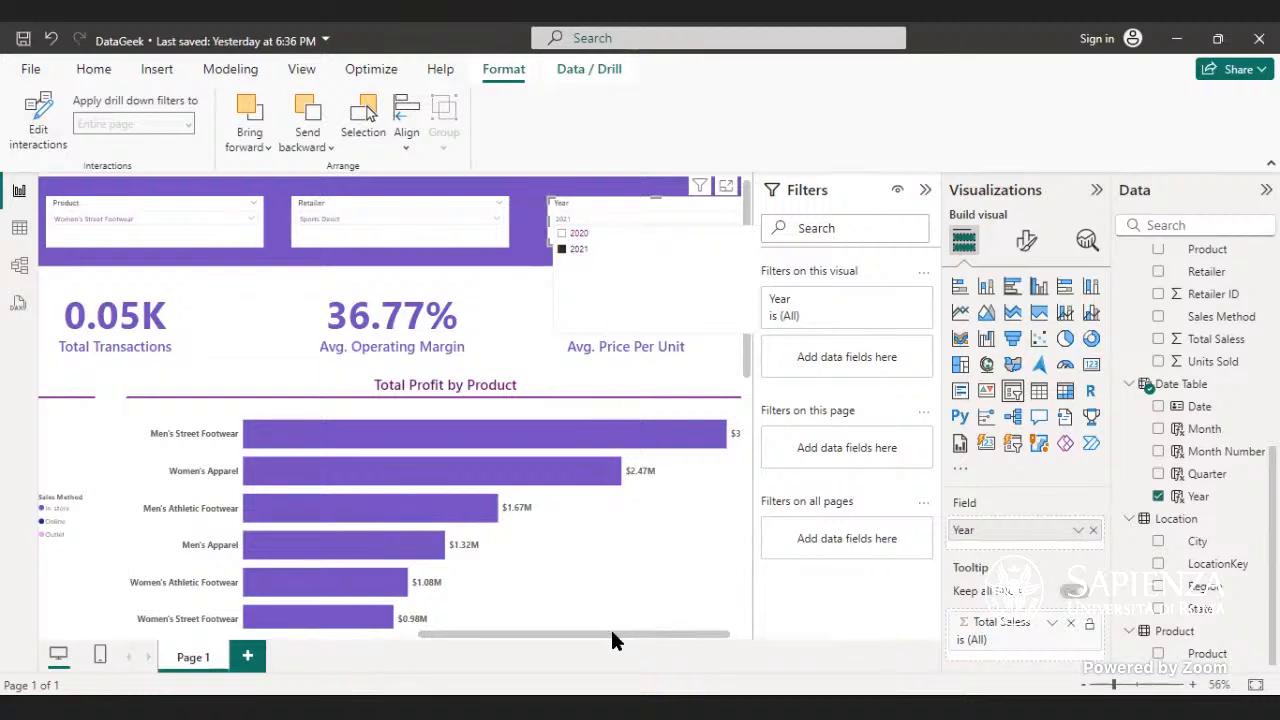
left_click_drag(612, 632, 173, 580)
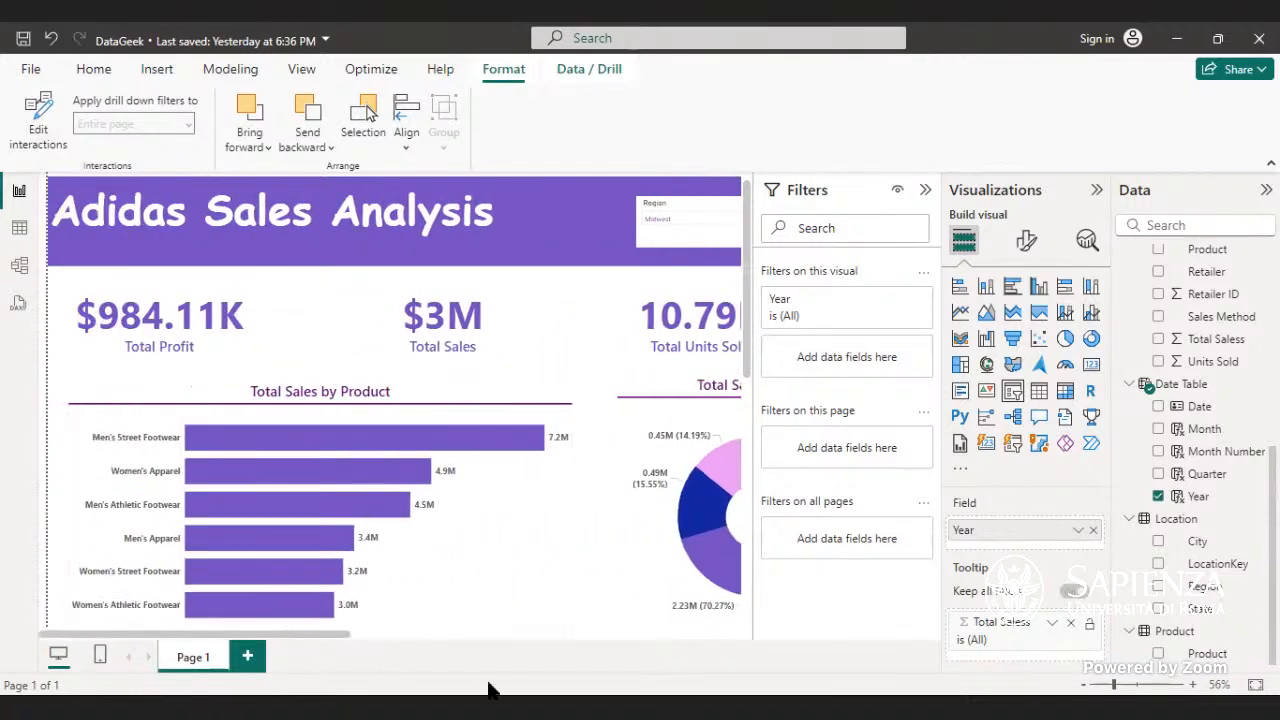
- Clear the selections in the Region, Product and Retailer slicers so that only the Year slicer filters the report
left_click_drag(326, 630, 506, 650)
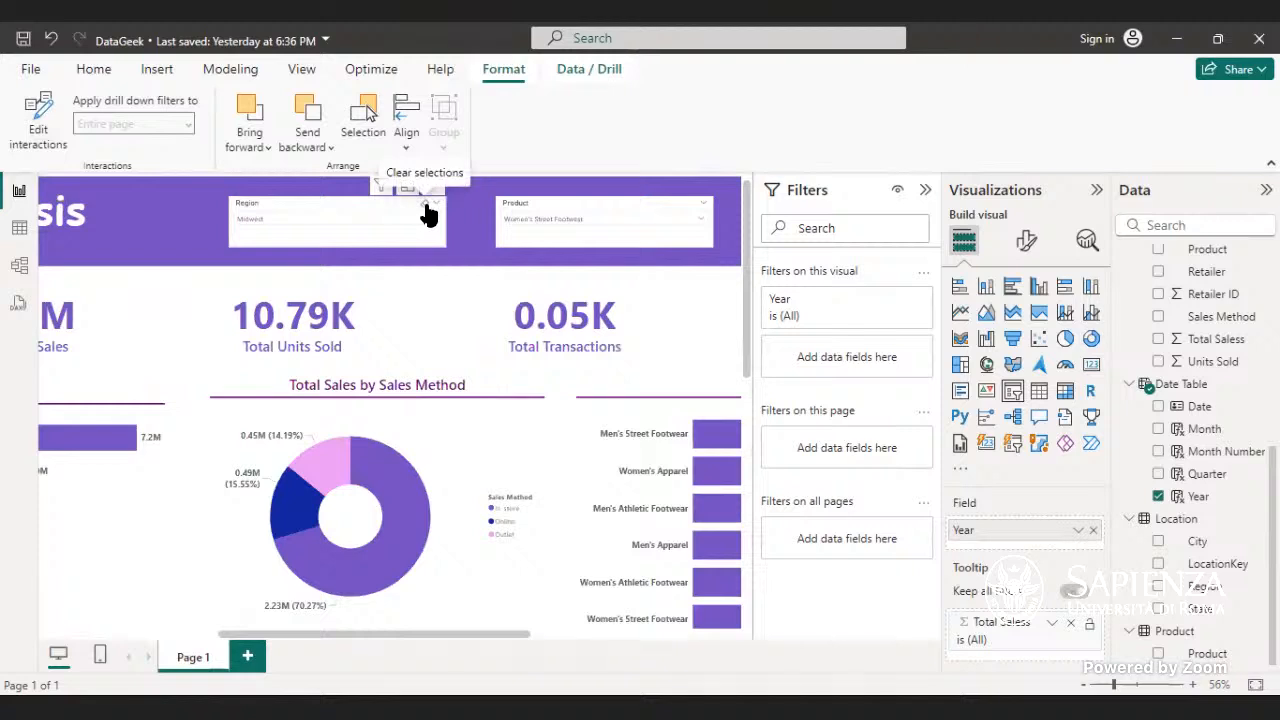
left_click(425, 213)
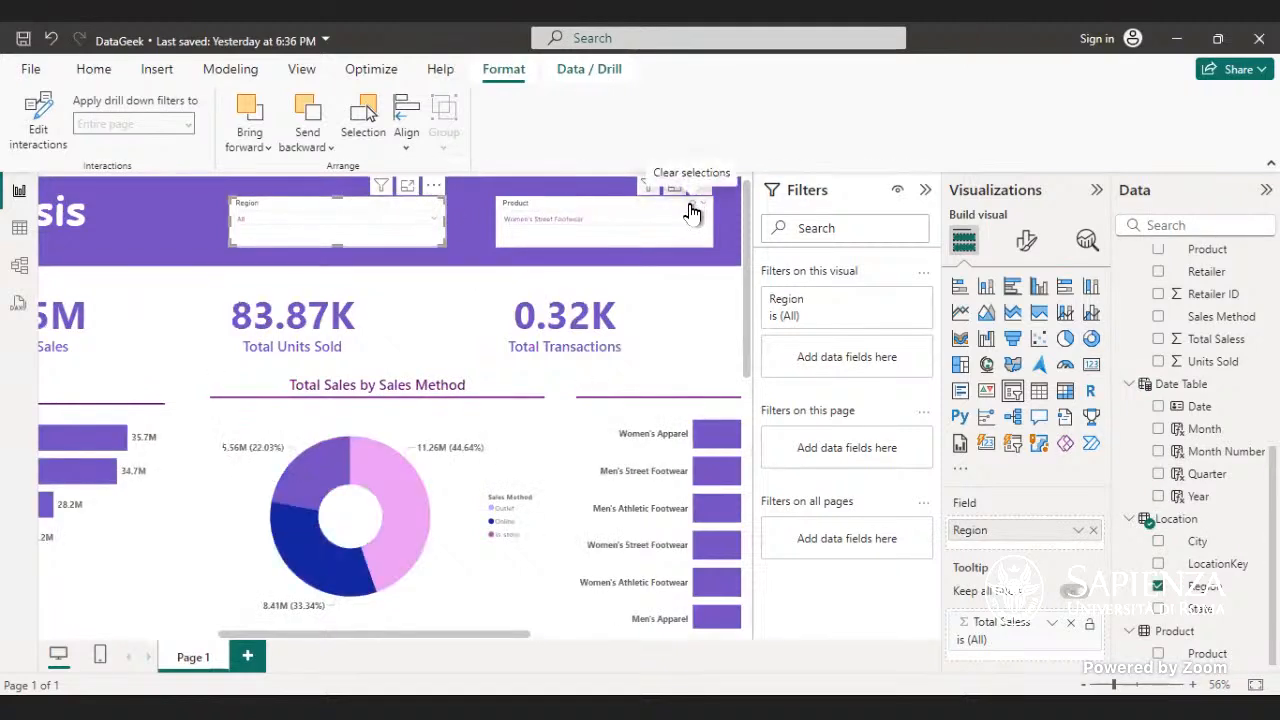
left_click(693, 213)
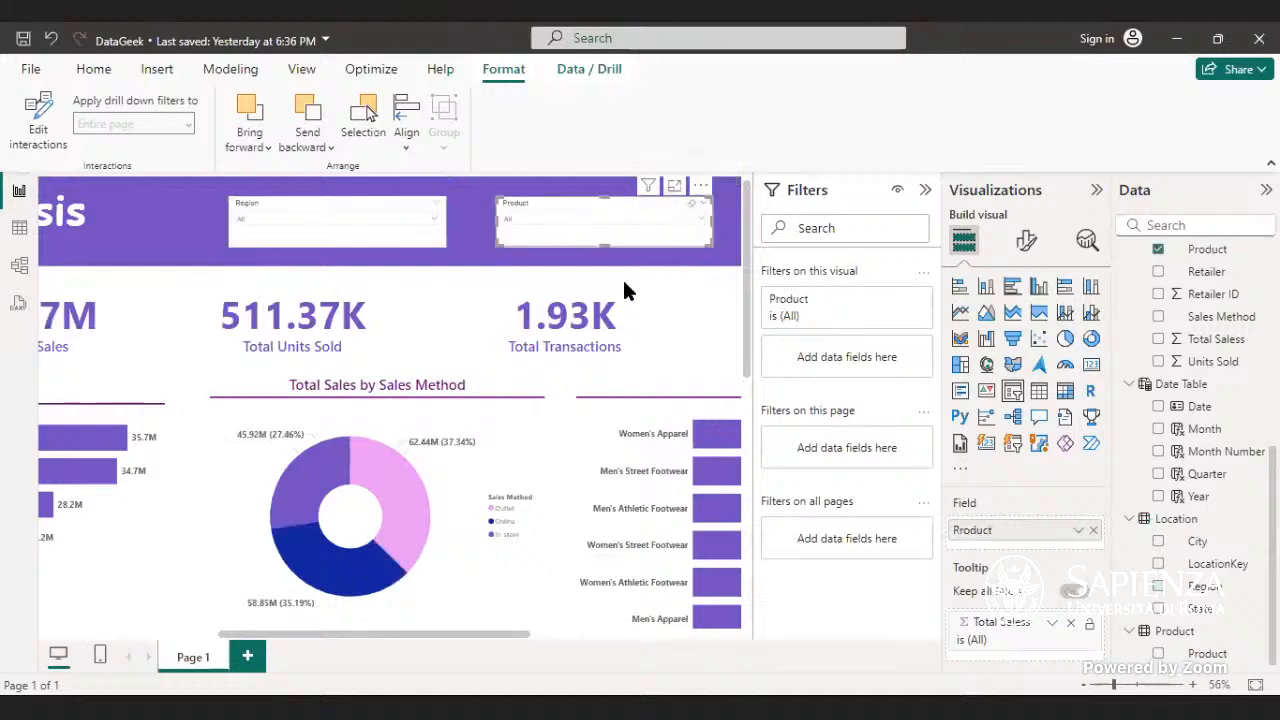
left_click_drag(414, 629, 592, 662)
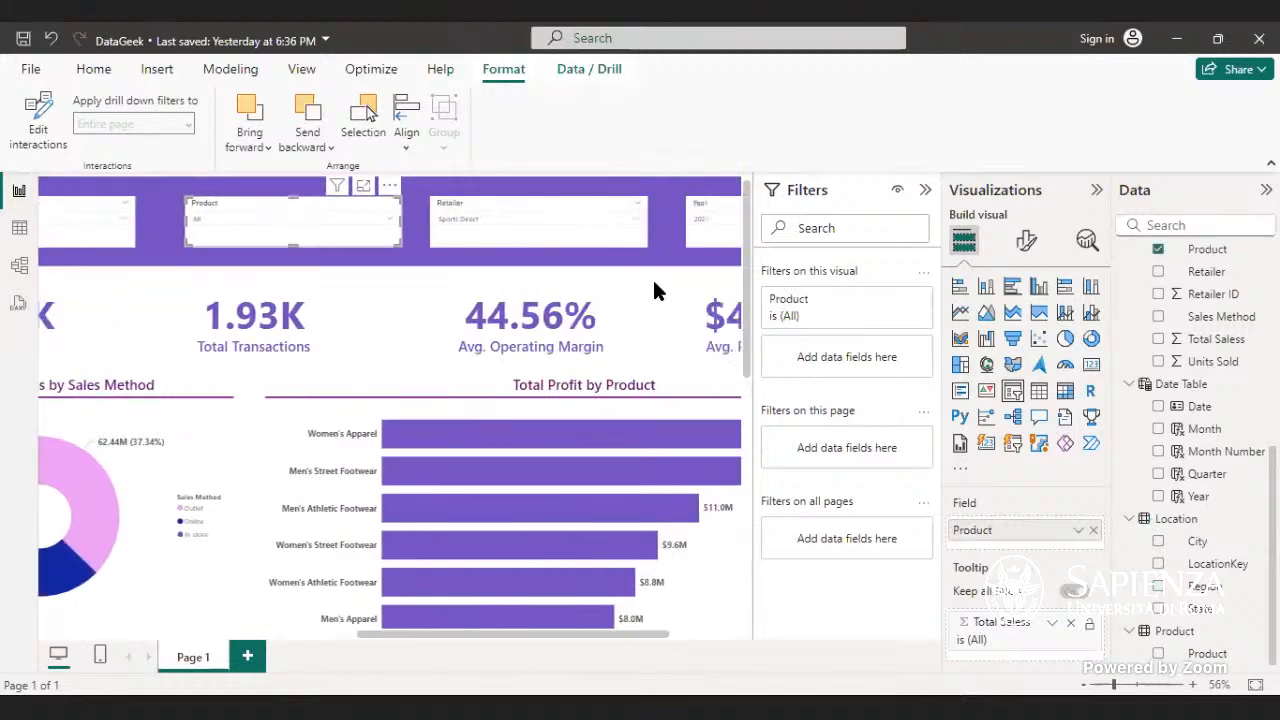
left_click(612, 206)
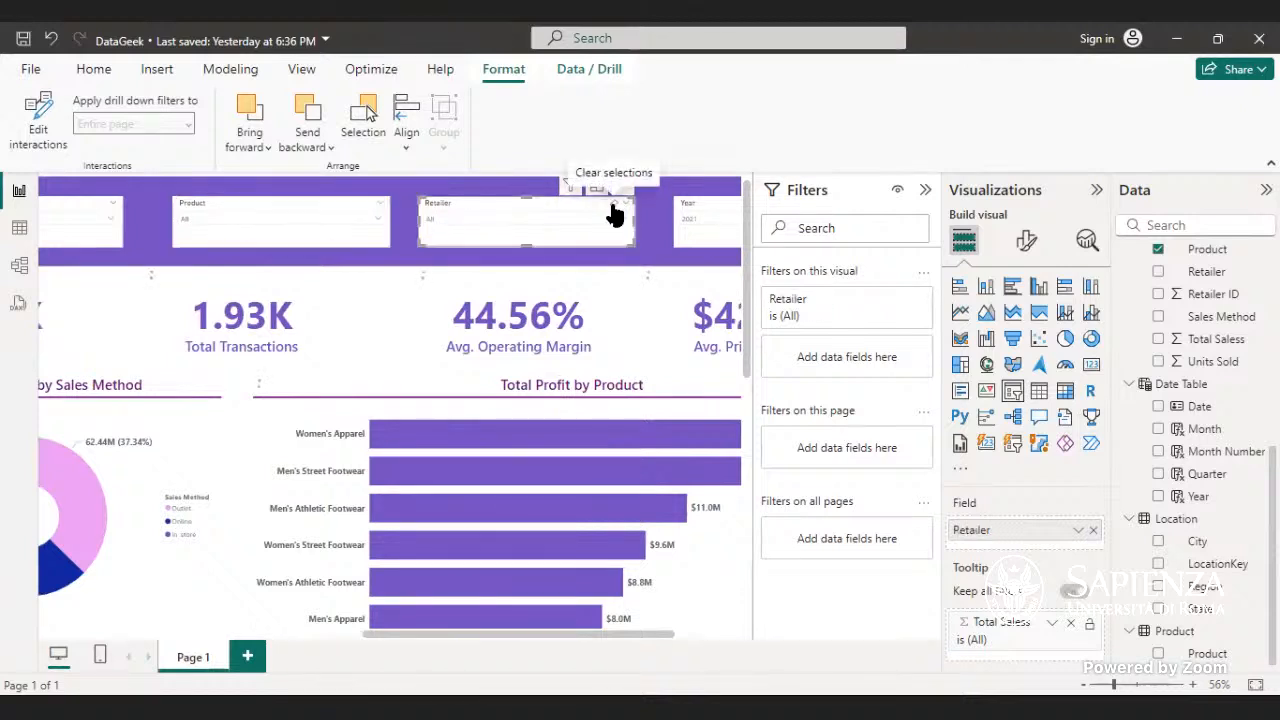
- Test the Year slicer alone by filtering to 2020, fitting the whole report page in view, and switching back to 2021
left_click(697, 229)
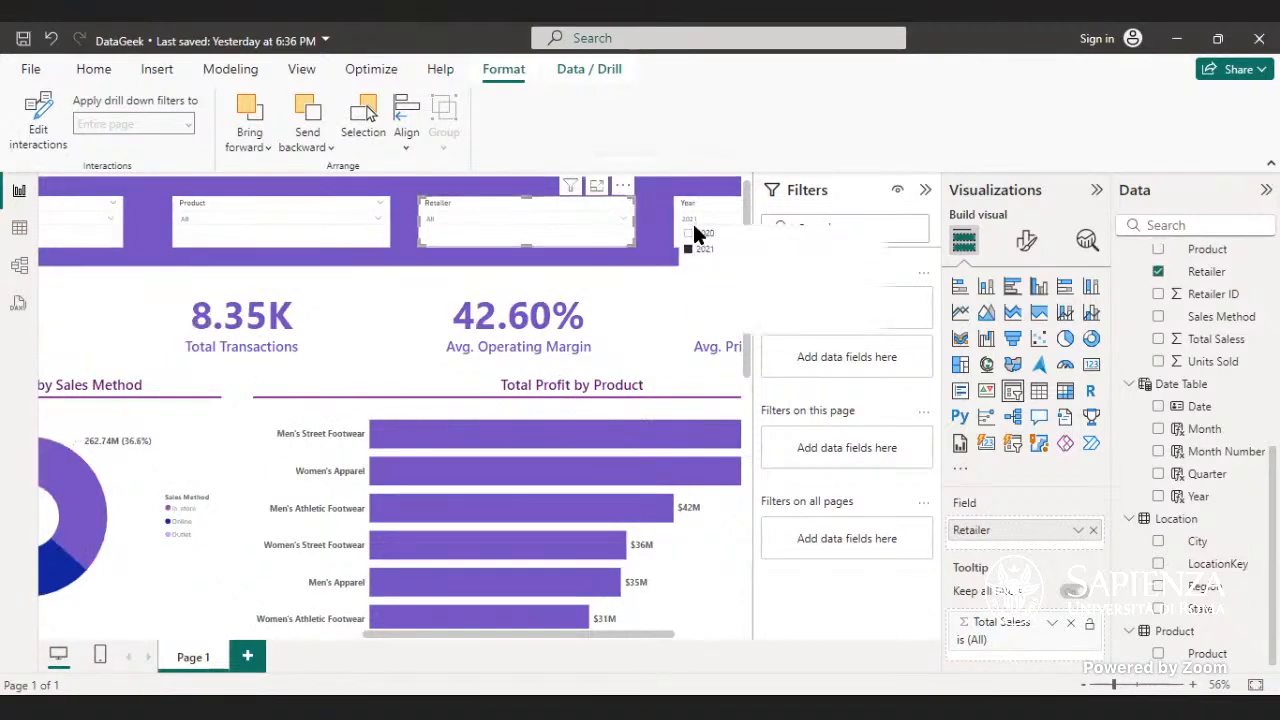
left_click(690, 233)
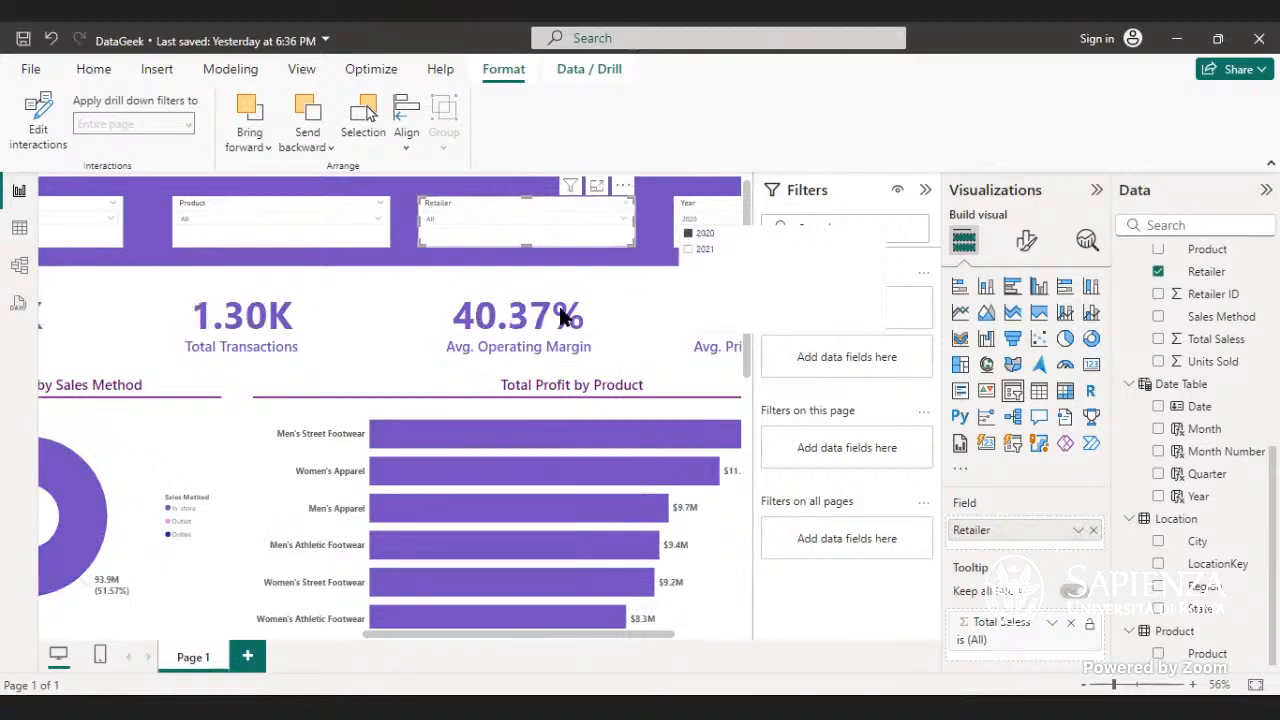
left_click_drag(527, 628, 260, 590)
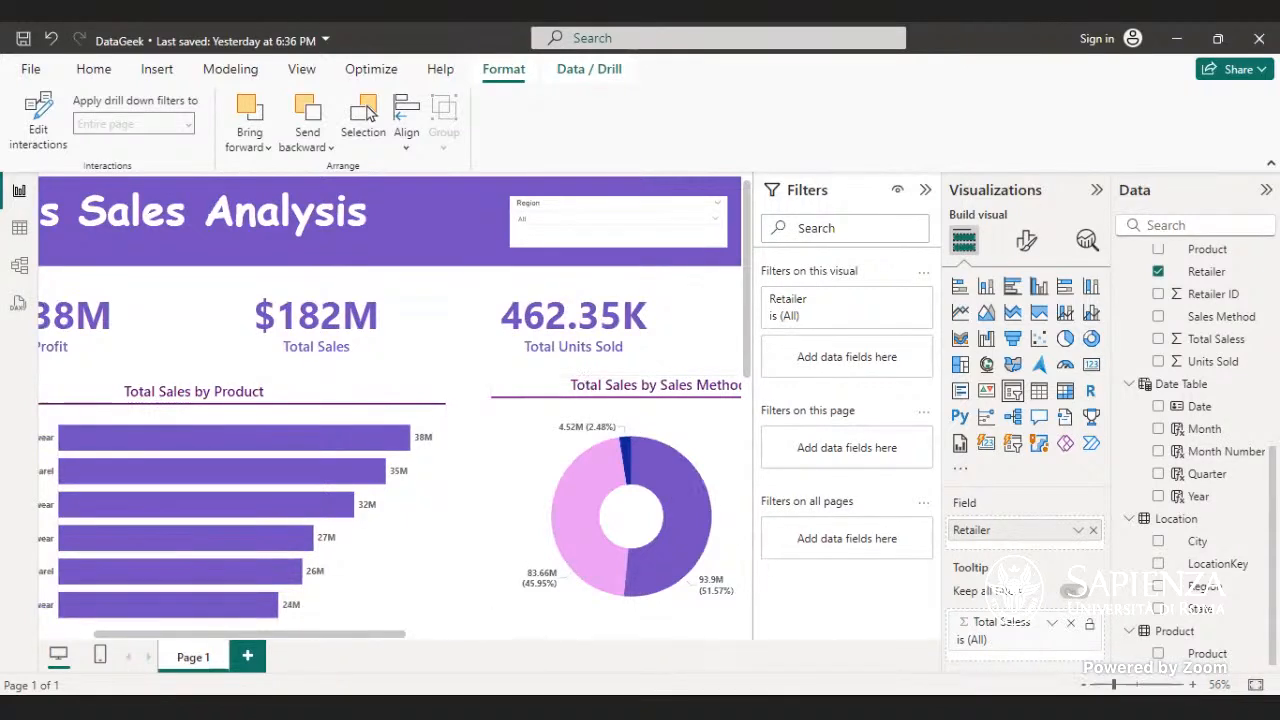
left_click(1255, 685)
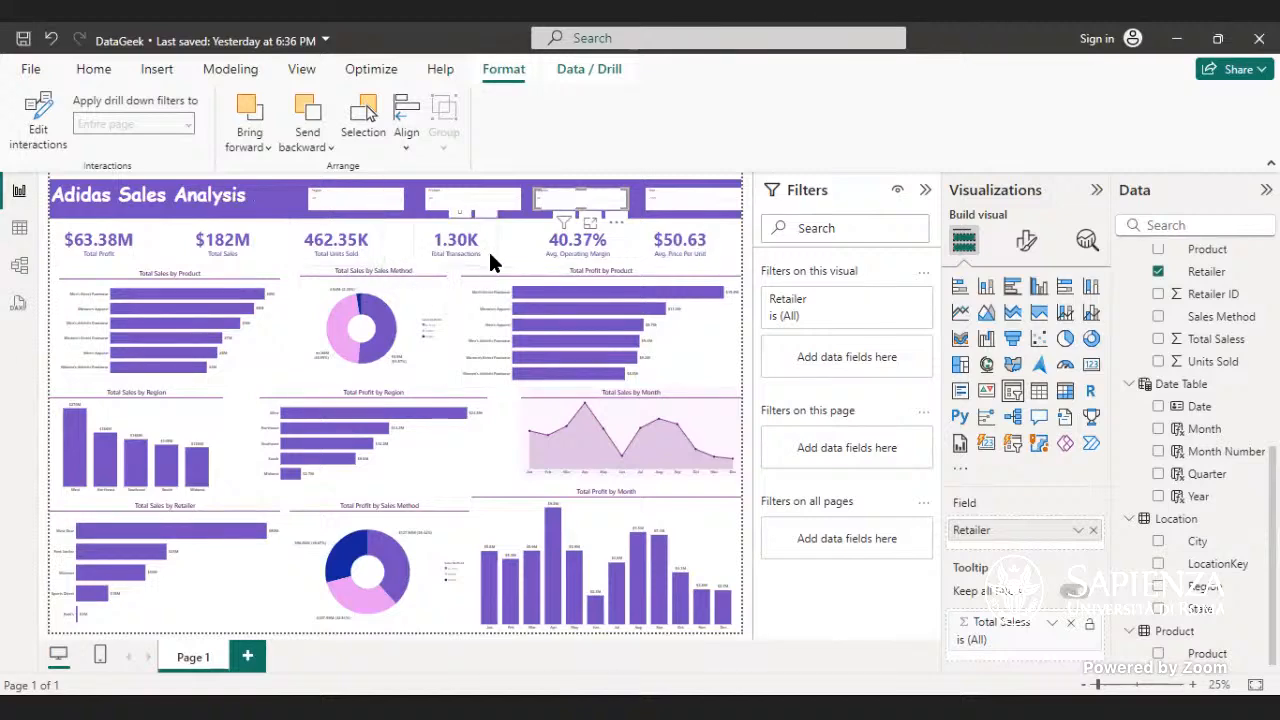
left_click(722, 195)
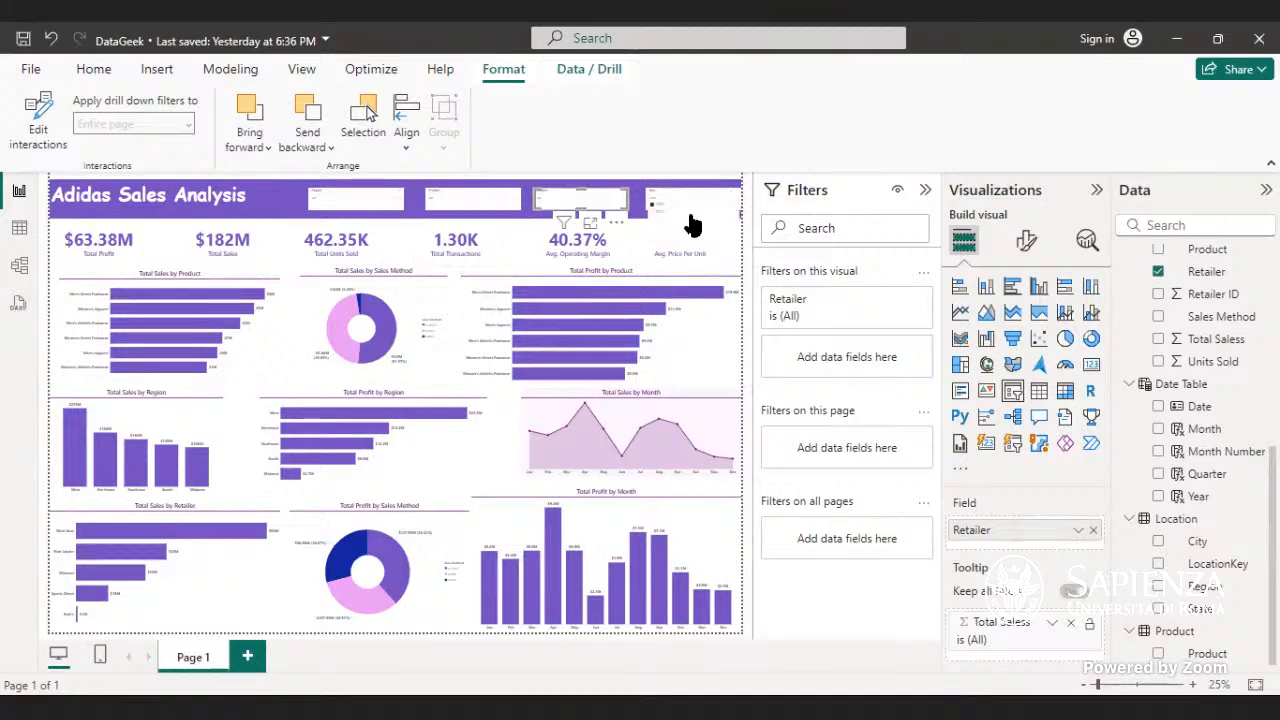
left_click(656, 212)
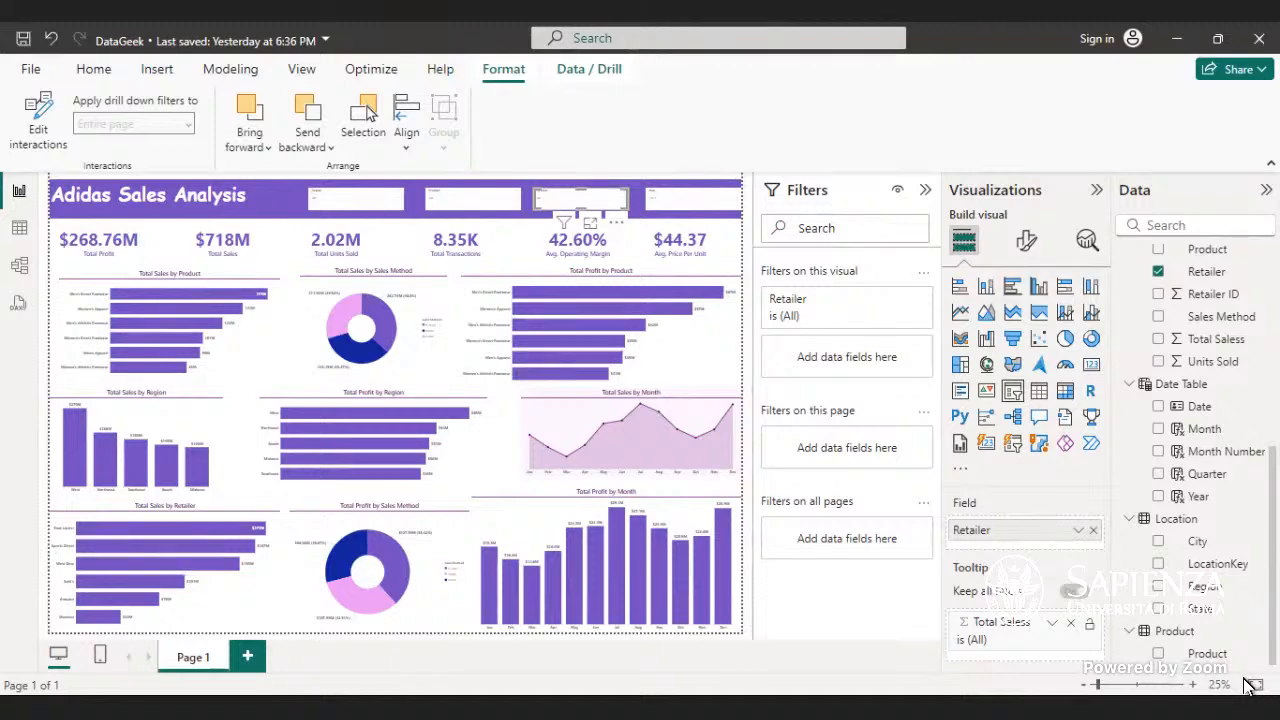
scroll(1190, 500, "up", 1)
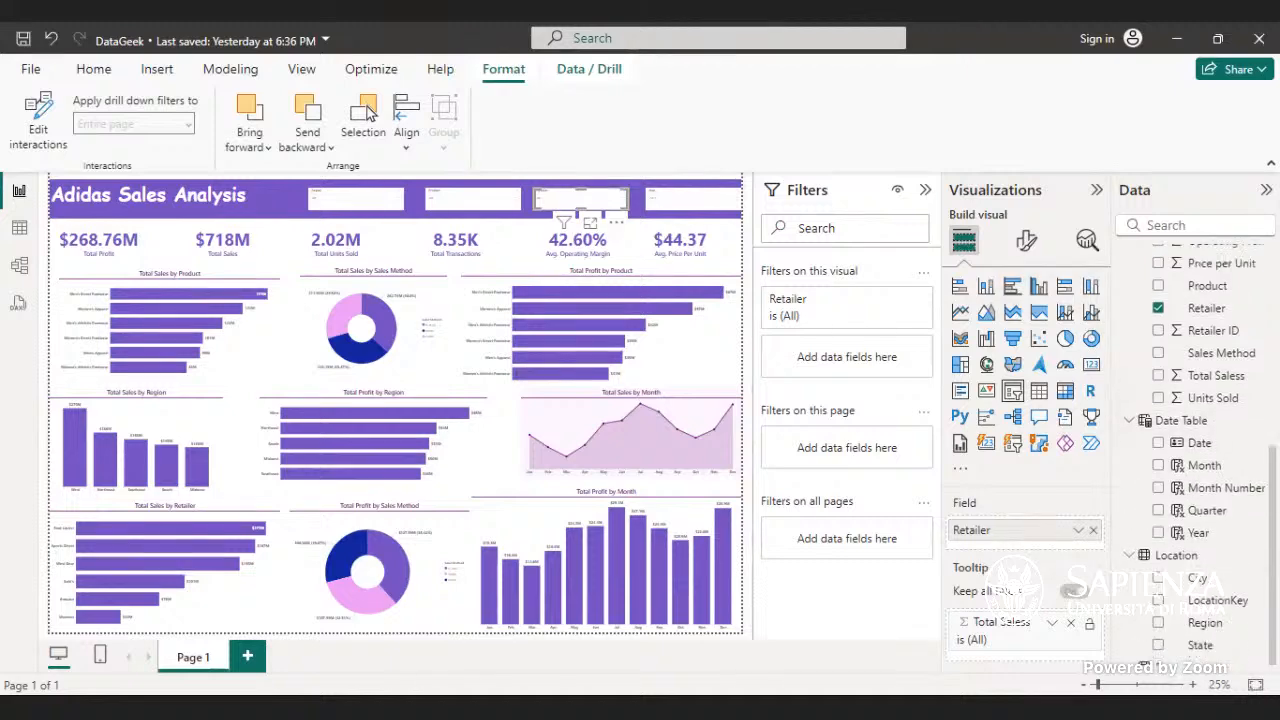
scroll(1190, 450, "up", 1)
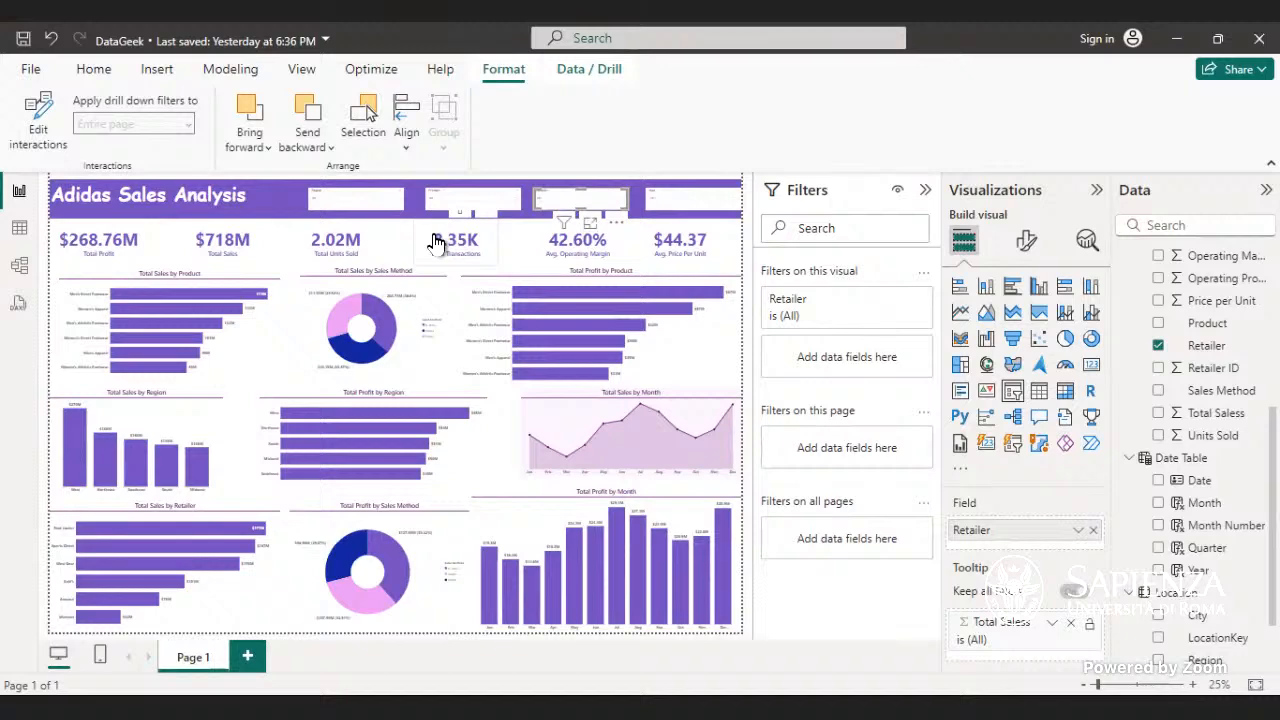
- Copy the Total Sales card from the row of cards below the report title
left_click(279, 255)
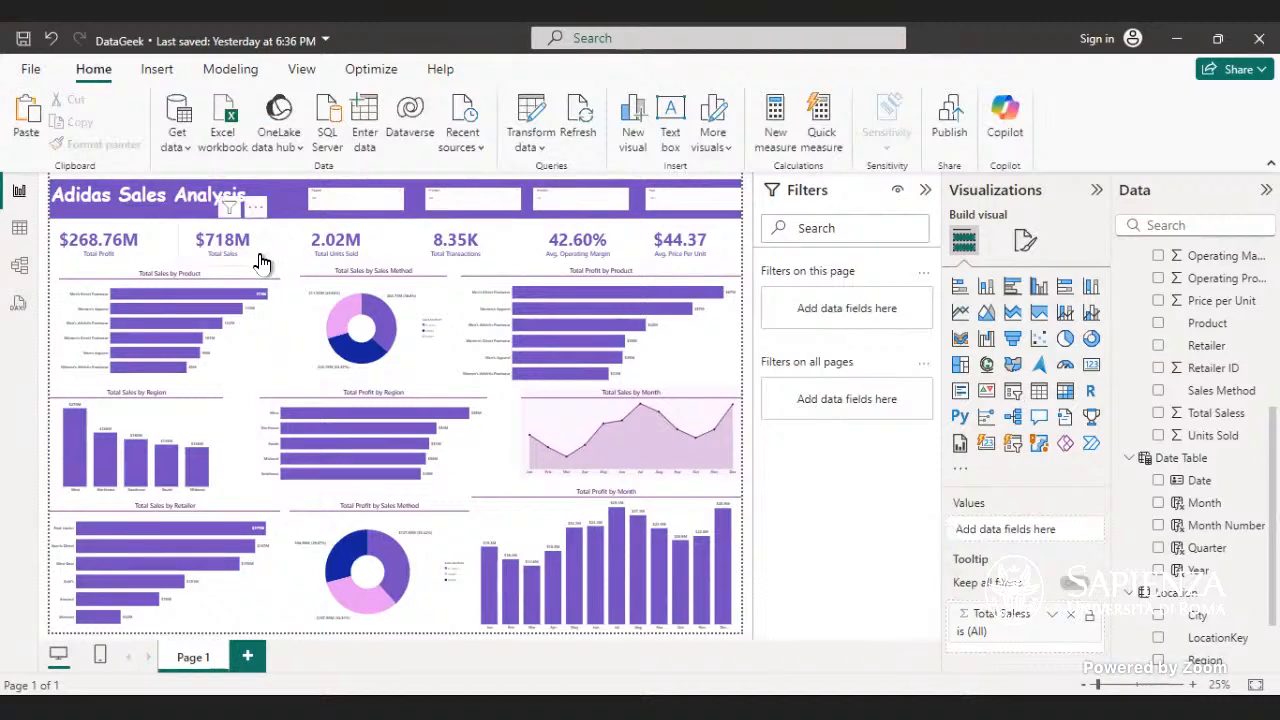
left_click(259, 261)
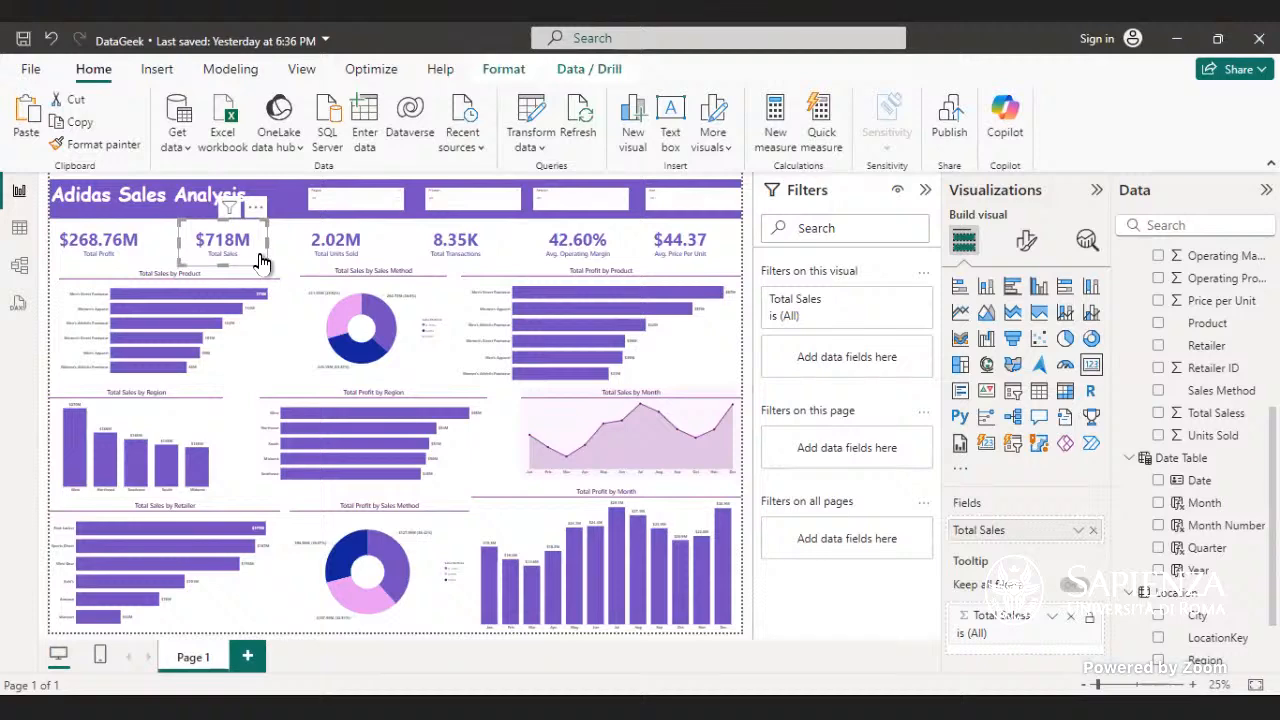
key("ctrl+c")
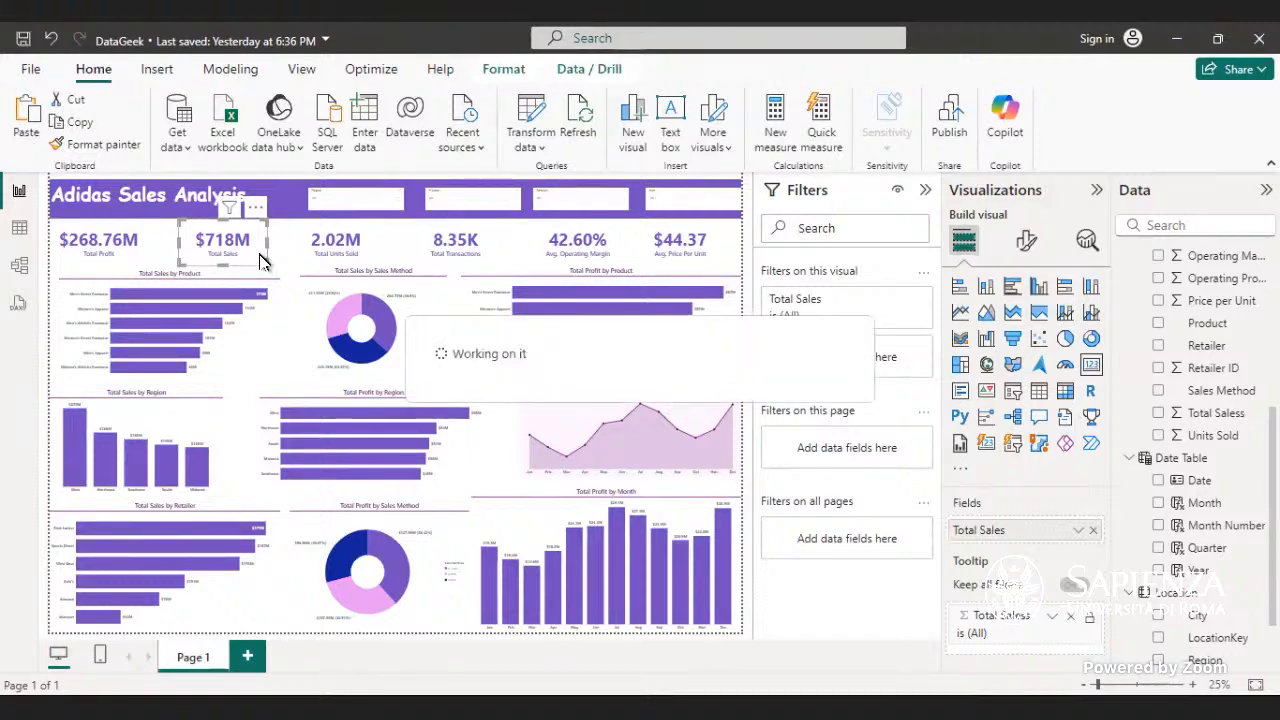